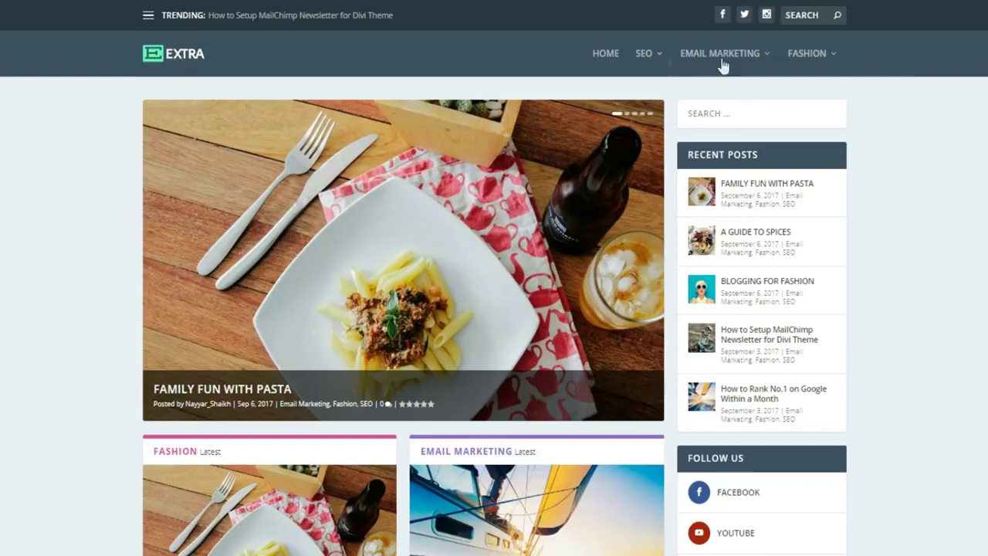
# Step: Advance the featured slider two posts to Blogging for Fashion, then scroll to the Fashion and Email Marketing cards
pyautogui.moveTo(719, 69)
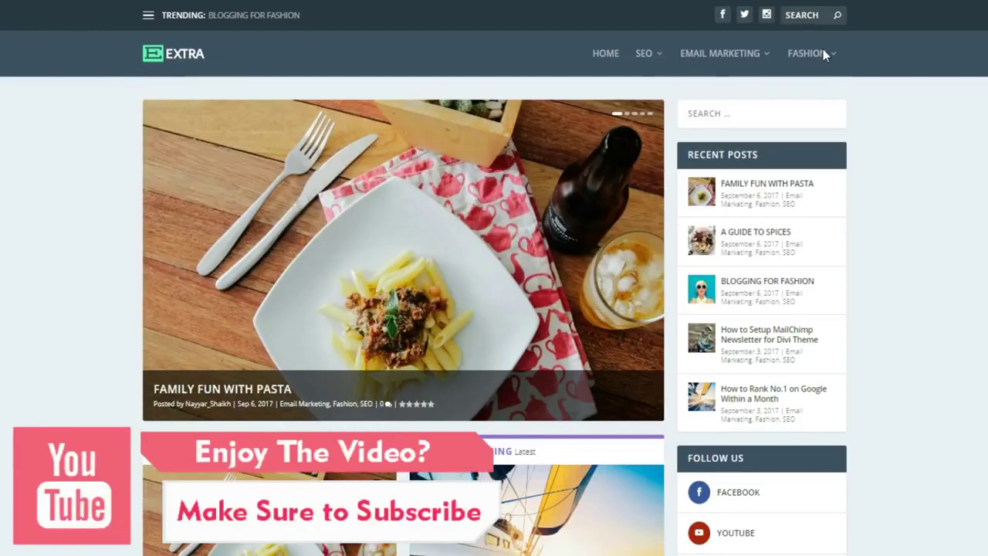
pyautogui.moveTo(825, 58)
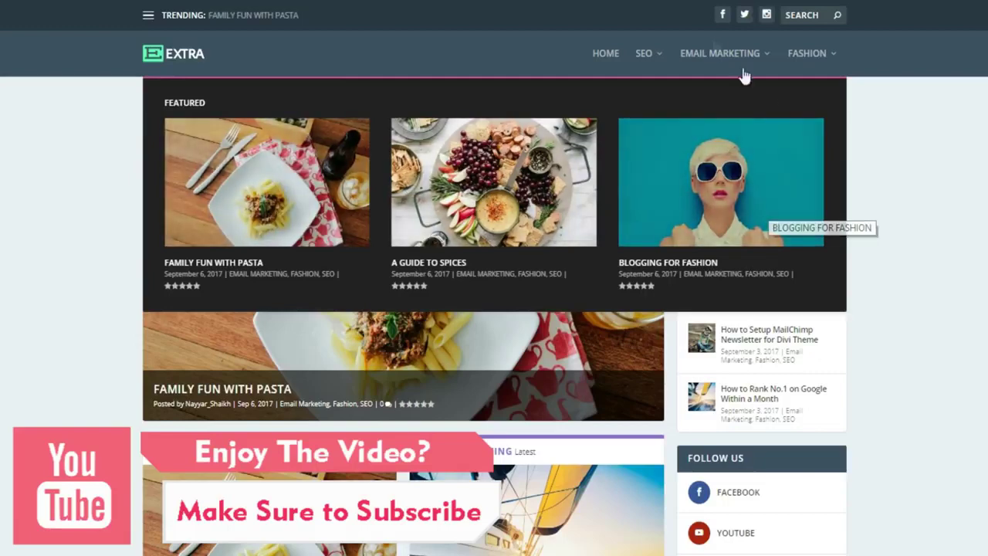
pyautogui.moveTo(748, 63)
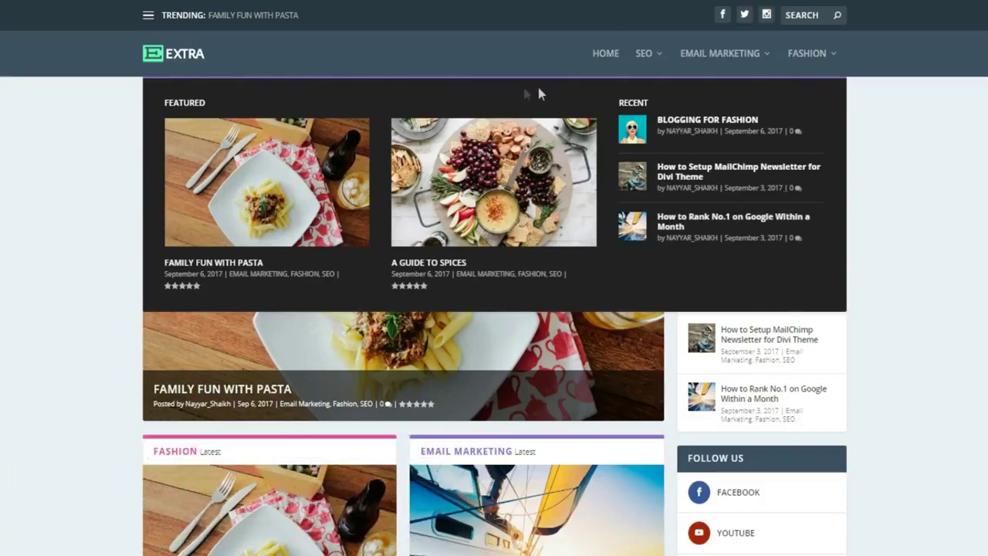
pyautogui.moveTo(794, 70)
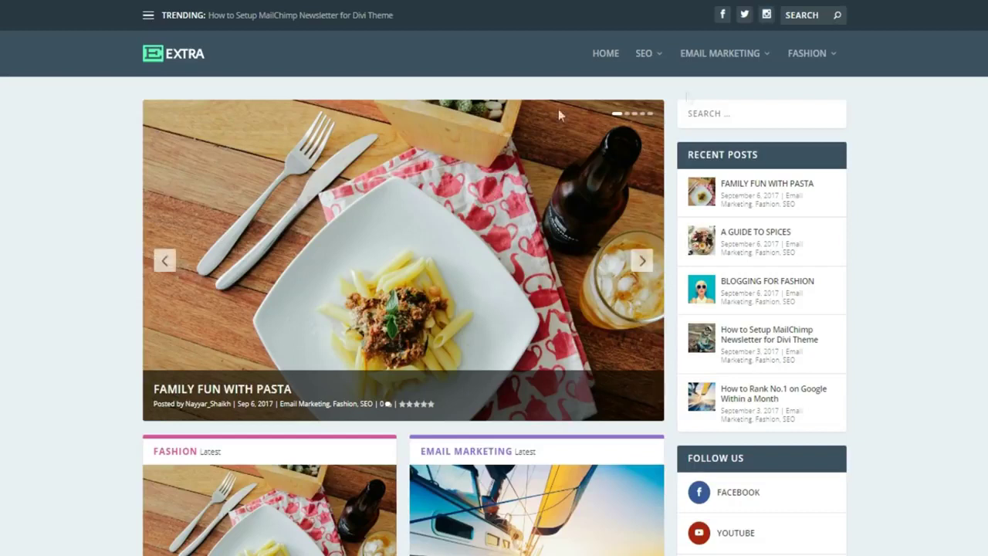
pyautogui.moveTo(642, 267)
pyautogui.click(641, 267)
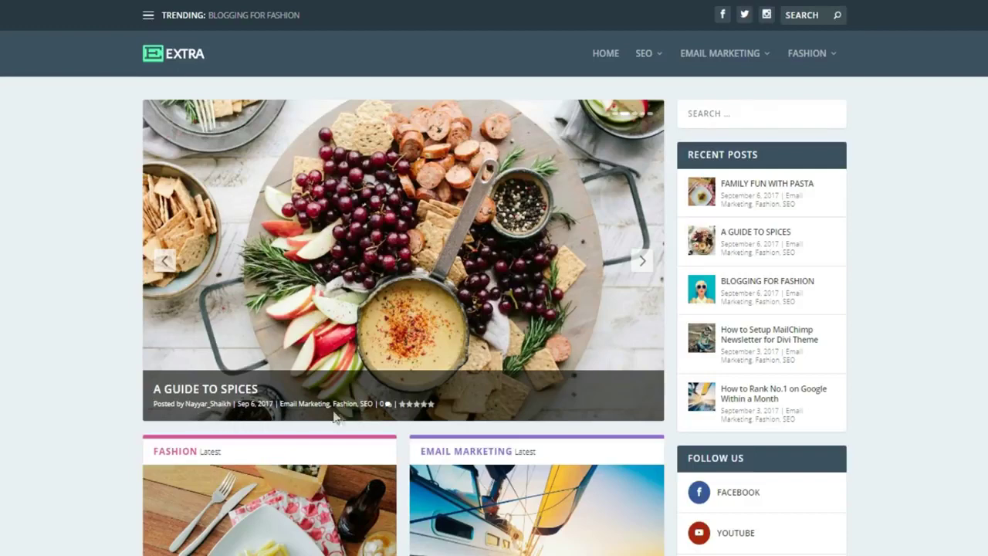
pyautogui.click(646, 262)
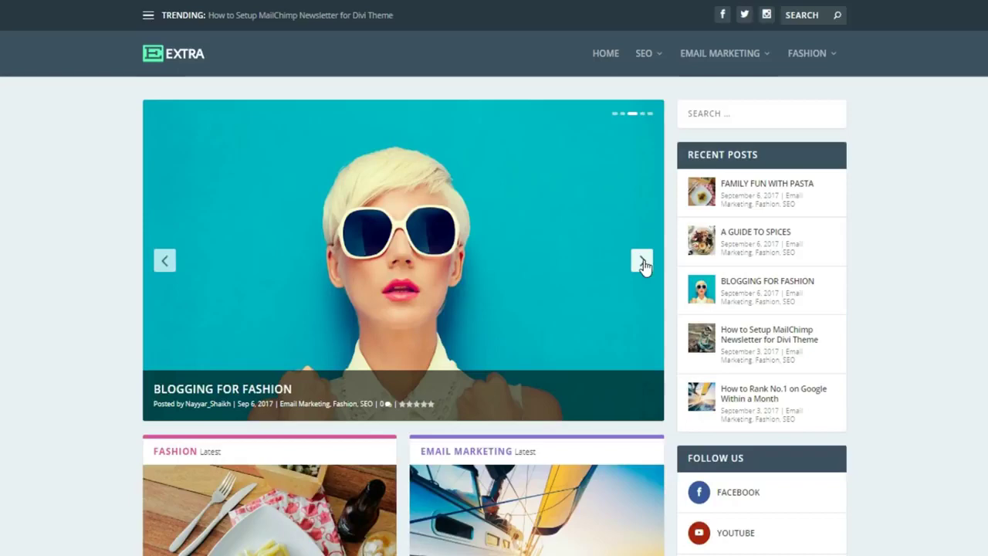
pyautogui.scroll(-4, 644, 265)
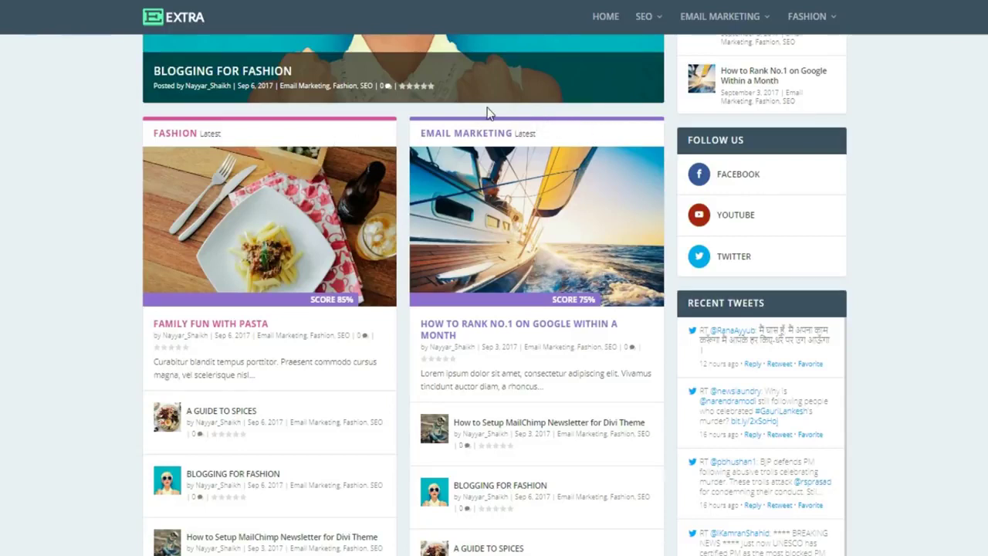
# Step: Step the ALL Latest carousel forward twice so the MailChimp newsletter post leads
pyautogui.scroll(-2, 550, 331)
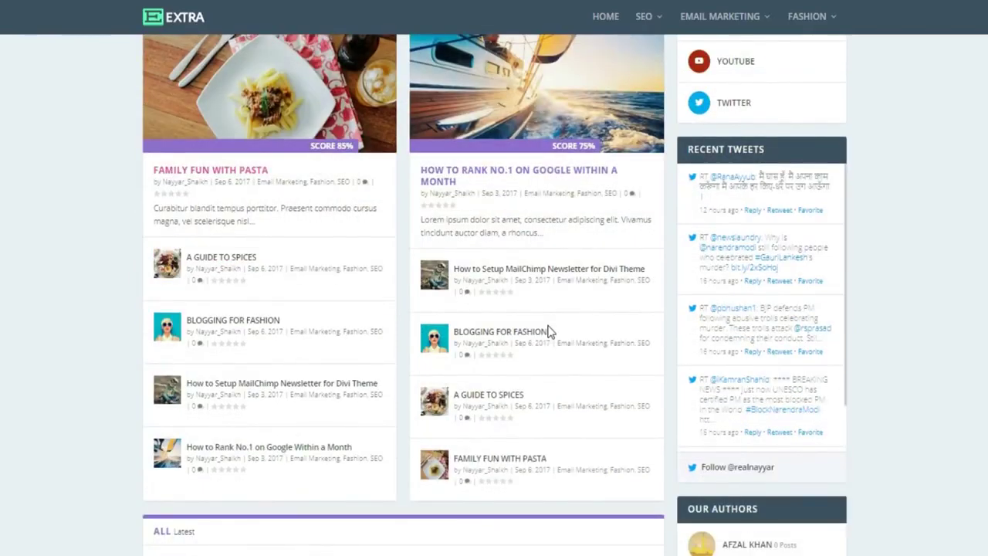
pyautogui.scroll(-2, 550, 330)
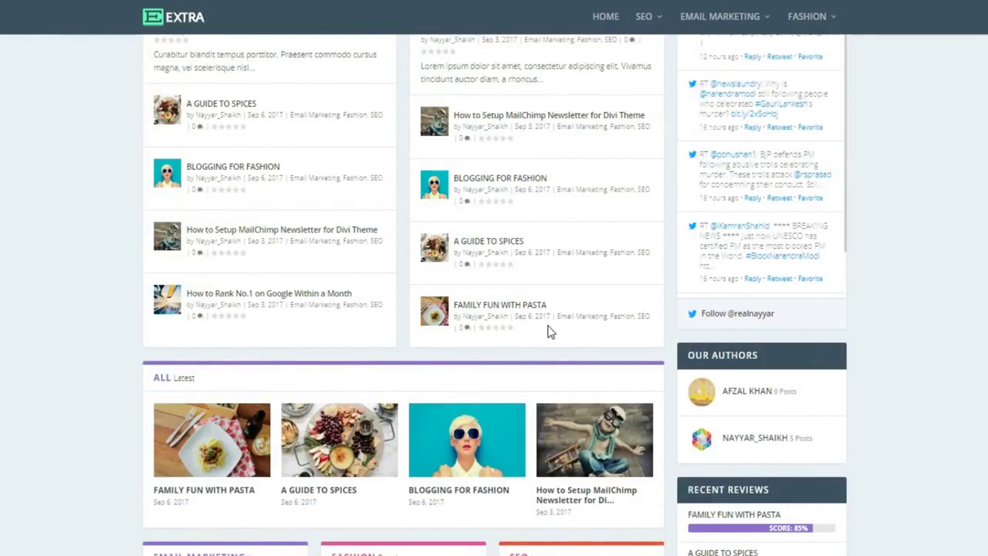
pyautogui.scroll(-1, 562, 375)
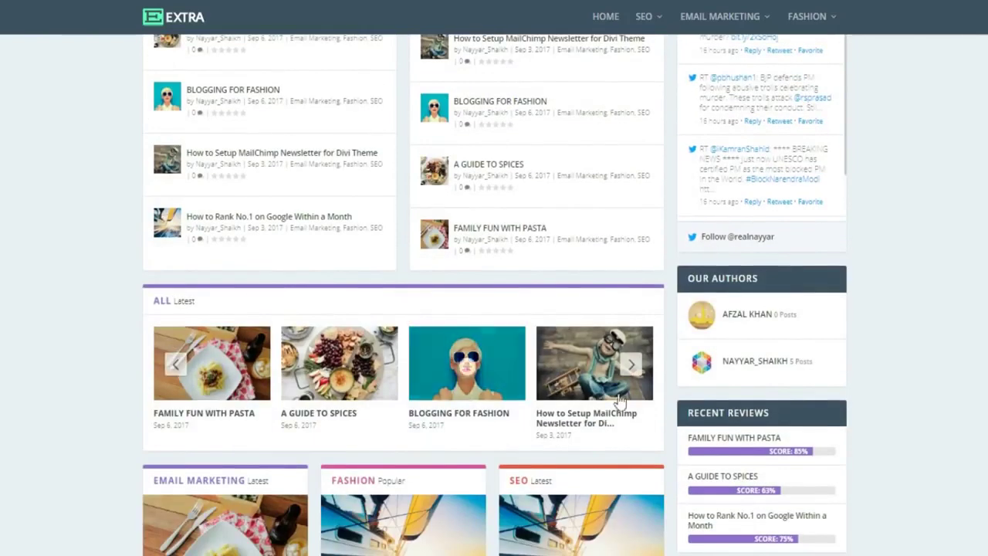
pyautogui.click(633, 367)
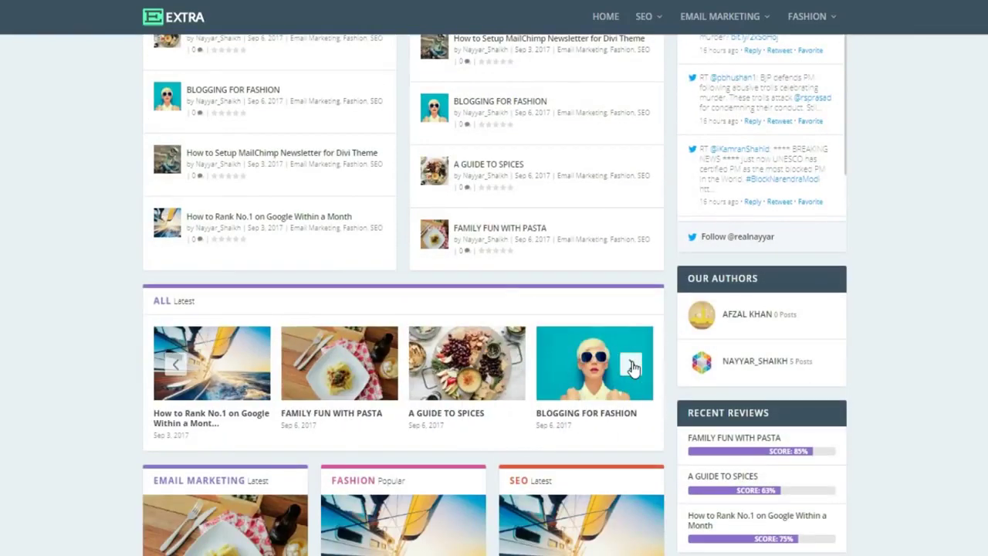
pyautogui.click(633, 367)
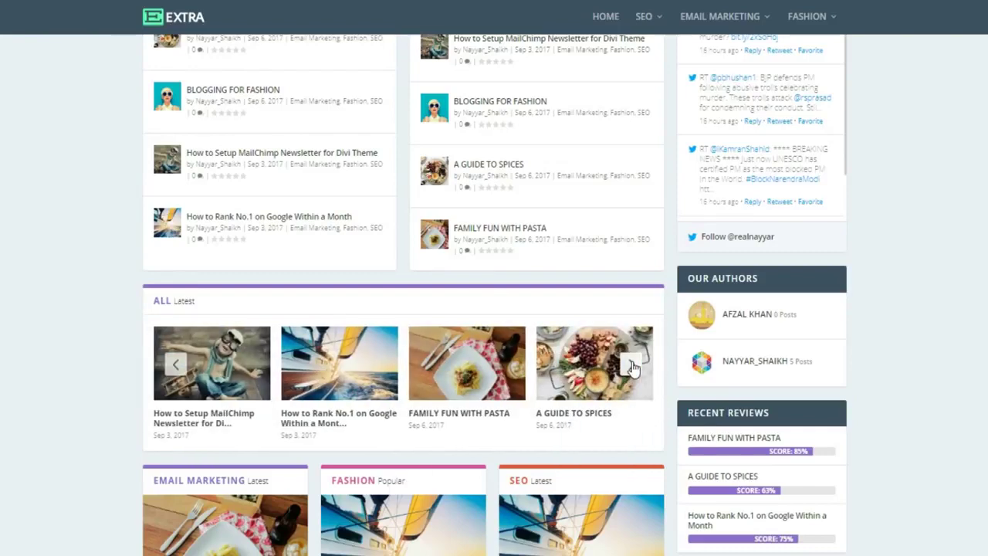
pyautogui.scroll(-4, 633, 368)
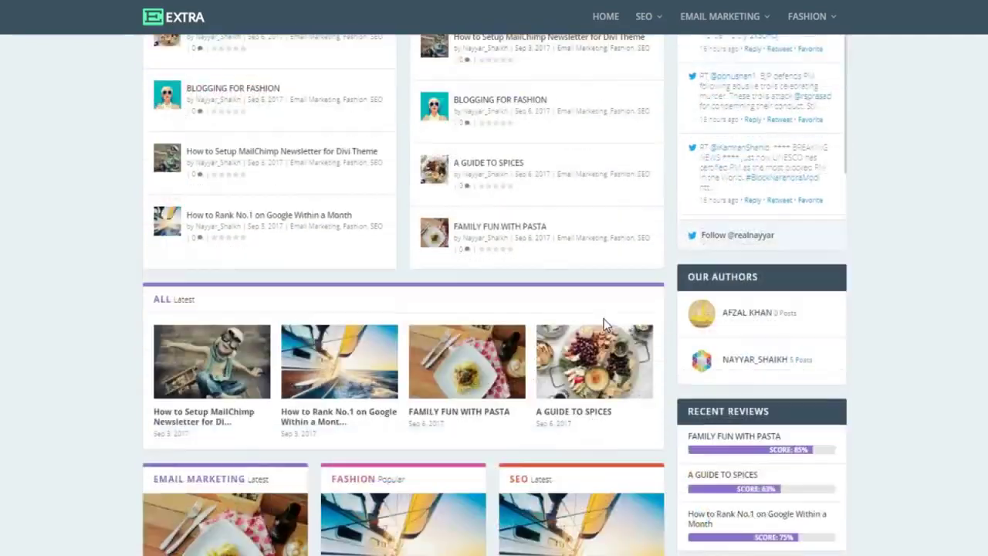
pyautogui.scroll(-3, 603, 318)
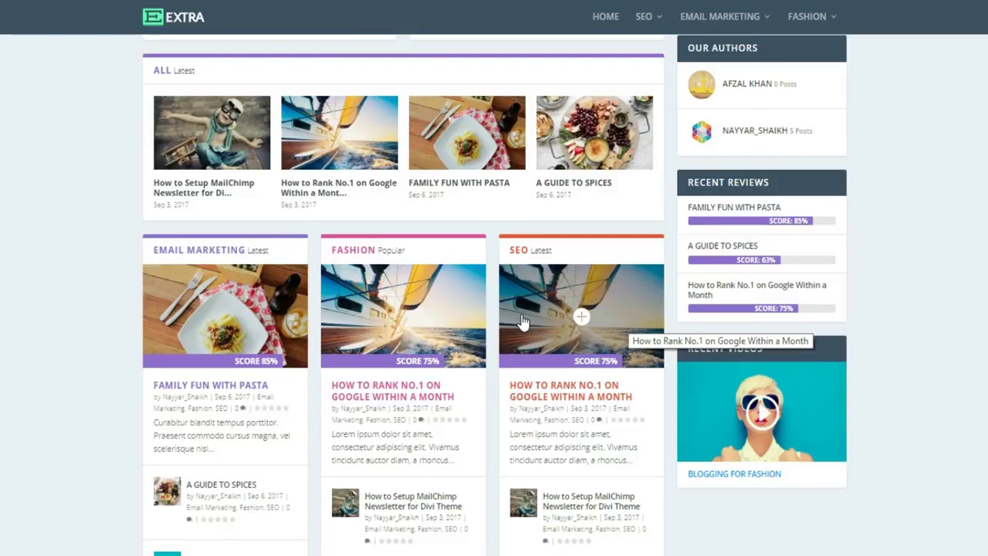
pyautogui.scroll(-7, 529, 335)
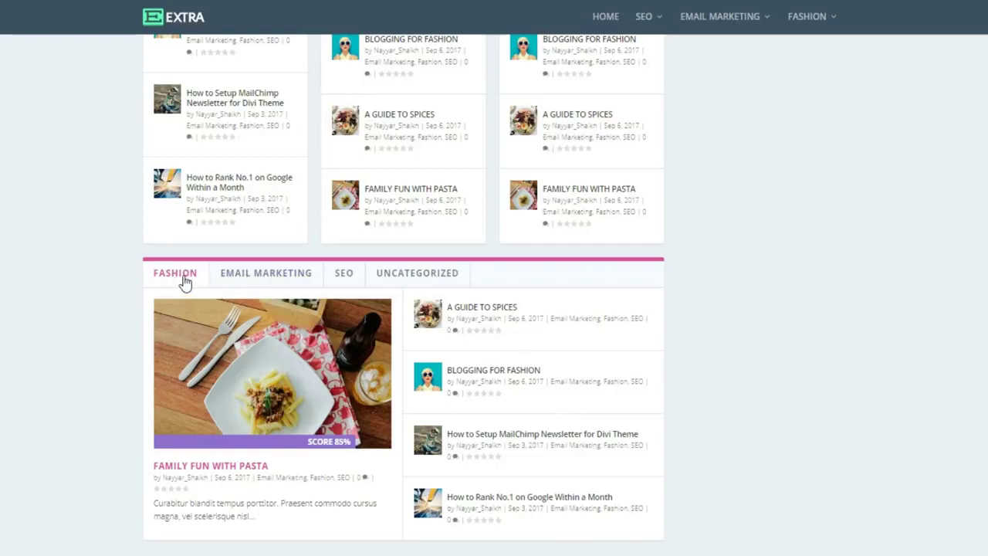
# Step: Switch the tabbed category module to Email Marketing, then SEO, and return toward the page top
pyautogui.click(249, 277)
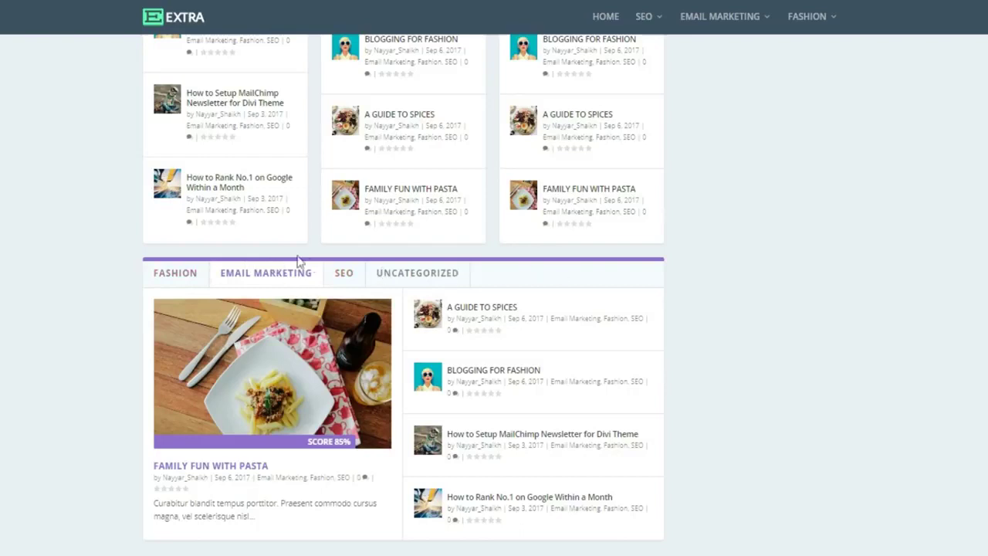
pyautogui.click(342, 275)
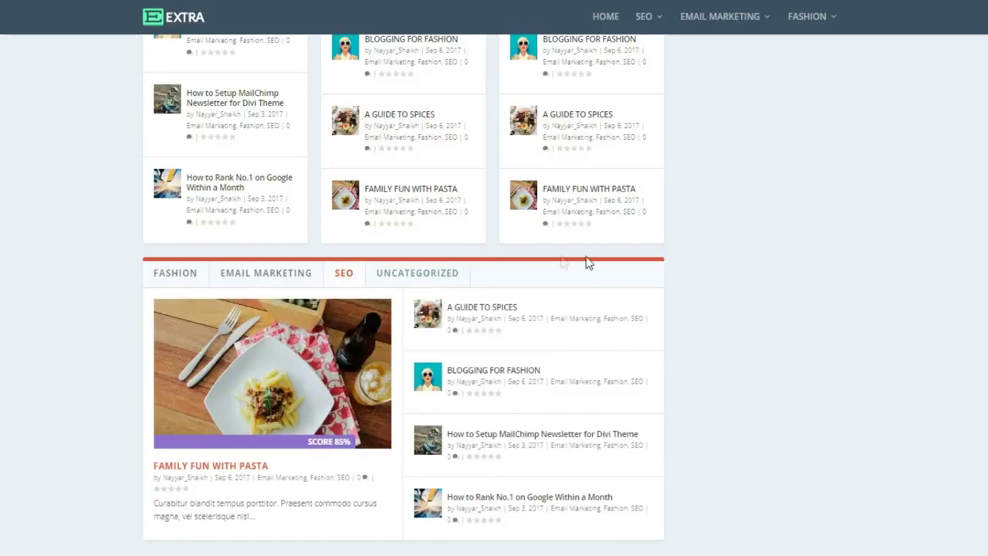
pyautogui.scroll(15, 618, 433)
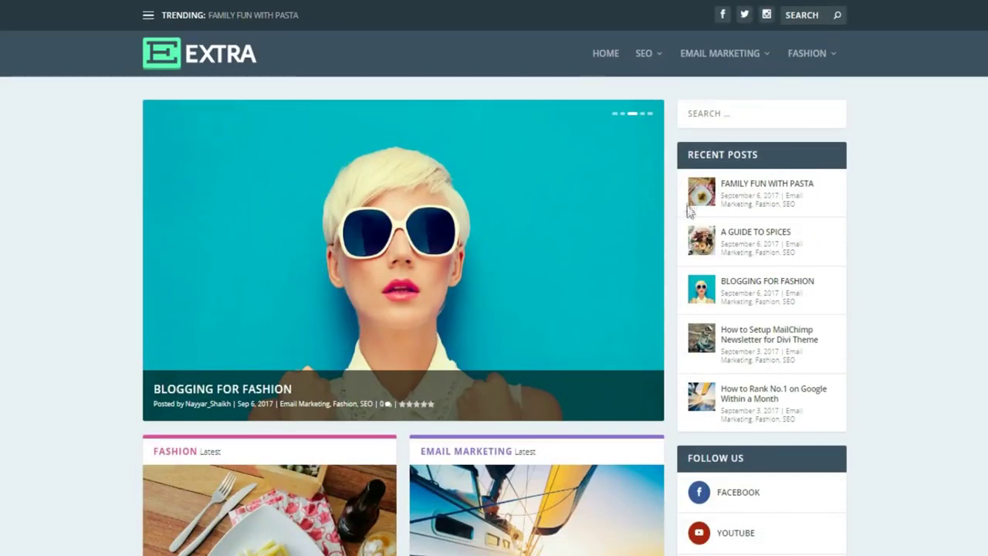
# Step: Play the Blogging for Fashion video in the Recent Videos section
pyautogui.scroll(-4, 882, 330)
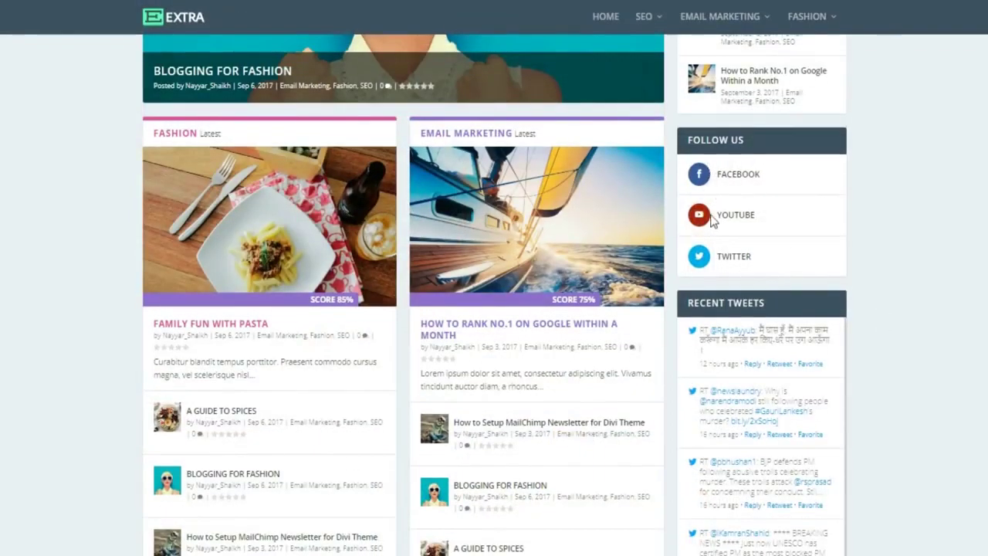
pyautogui.scroll(-3, 877, 261)
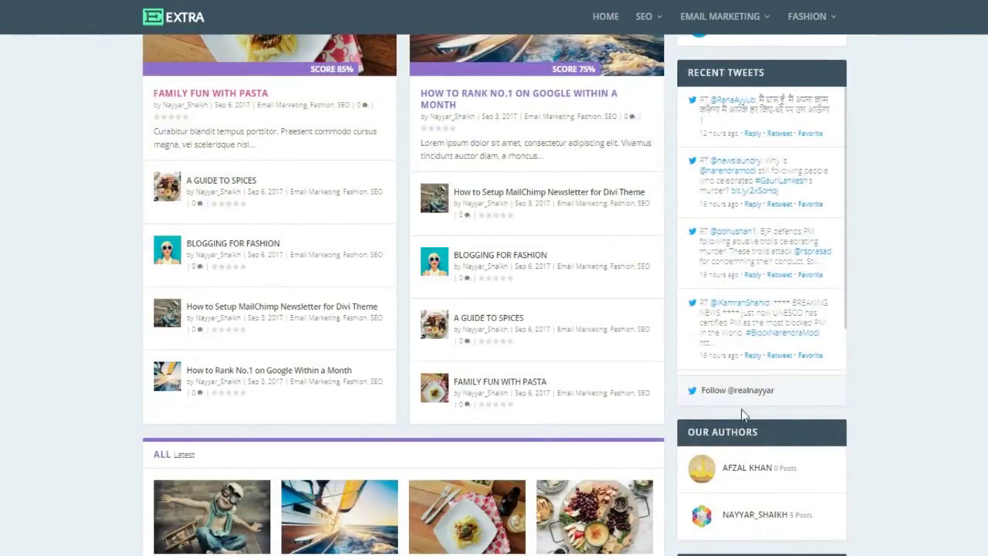
pyautogui.scroll(-3, 933, 392)
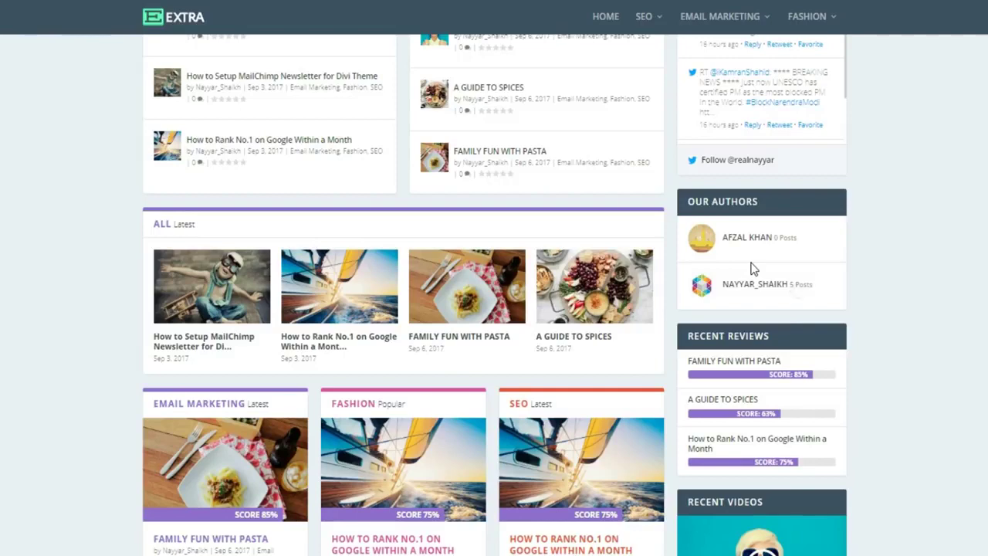
pyautogui.scroll(-1, 795, 292)
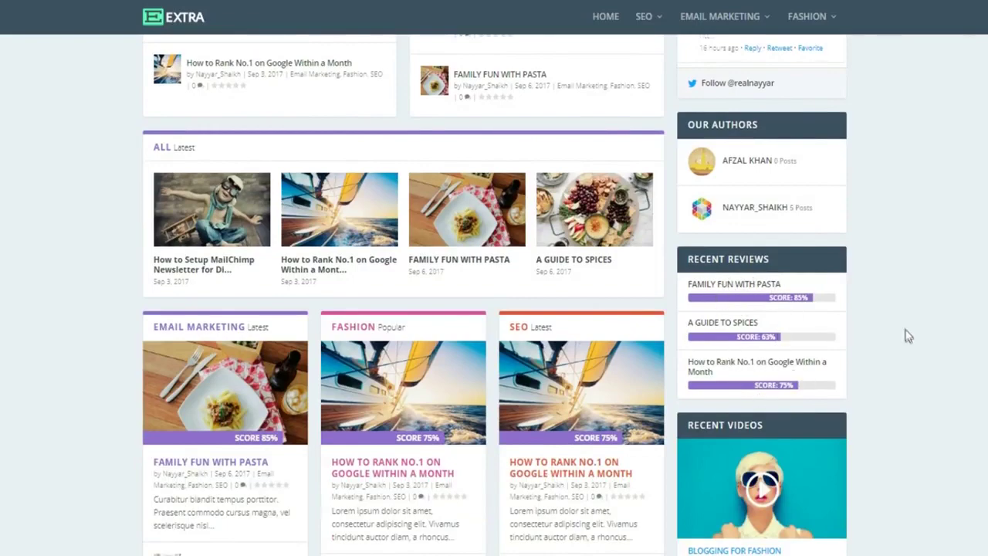
pyautogui.scroll(-3, 906, 339)
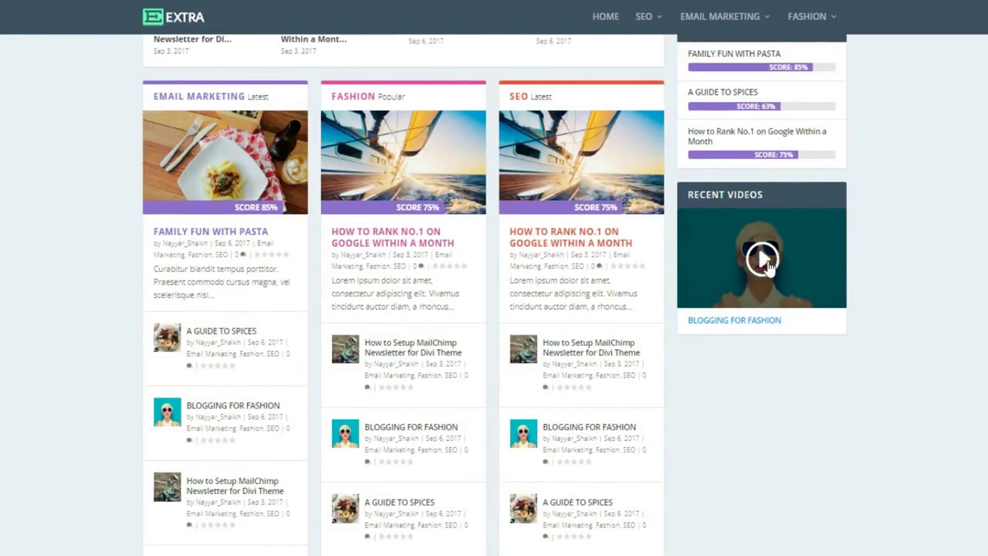
pyautogui.click(766, 262)
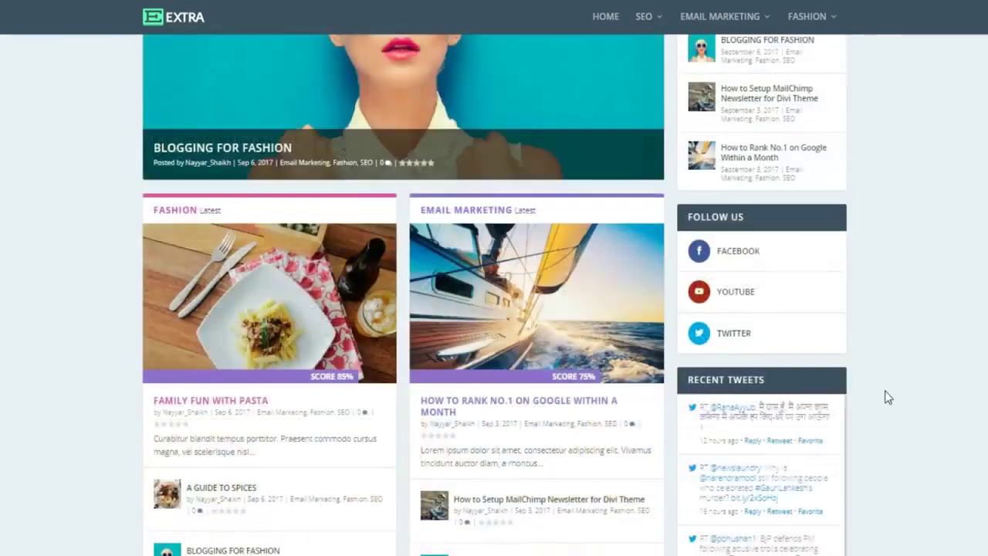
pyautogui.scroll(3, 825, 397)
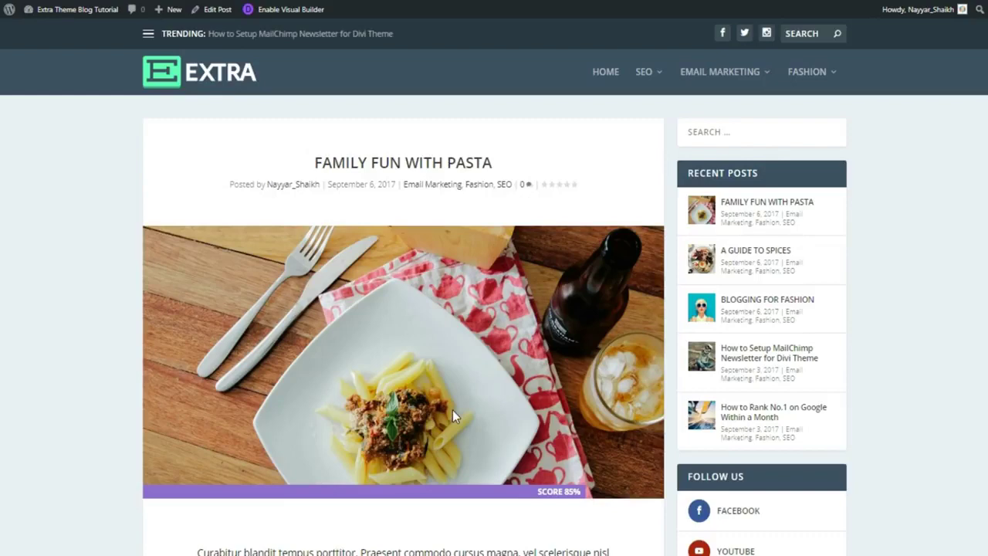
# Step: Expand the first, second and third Donec Lorem Ipsum accordion rows in the pasta post
pyautogui.scroll(-3, 452, 412)
pyautogui.scroll(-3, 452, 410)
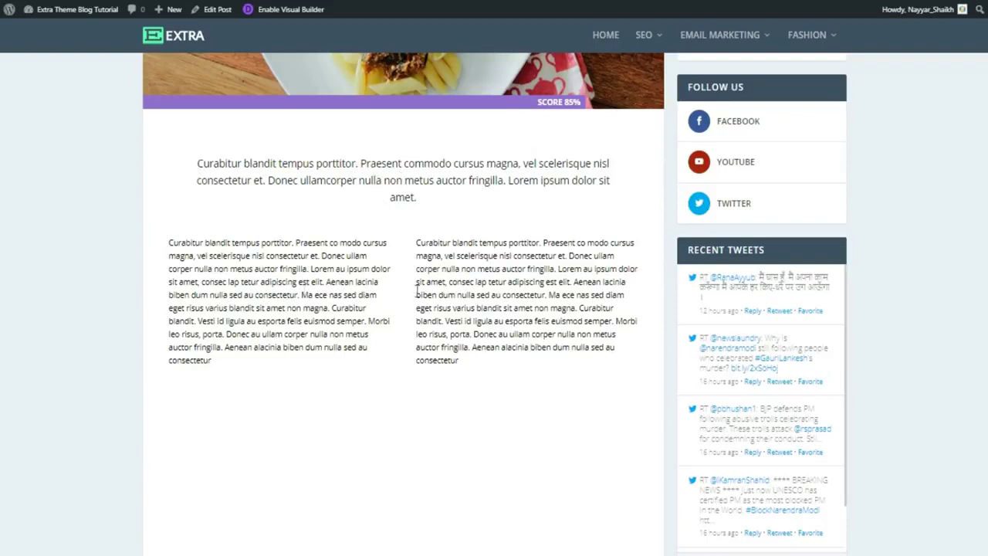
pyautogui.scroll(-3, 492, 308)
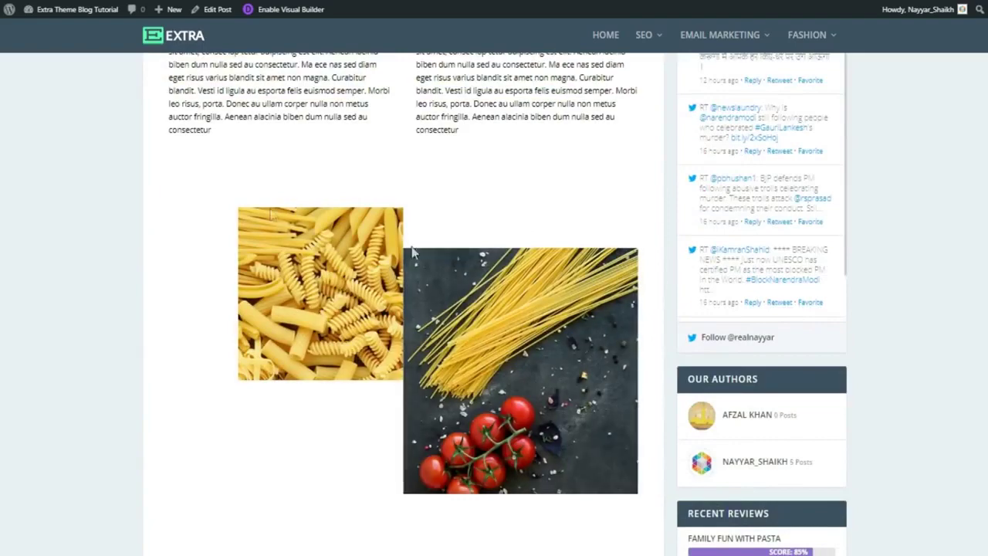
pyautogui.scroll(-2, 566, 280)
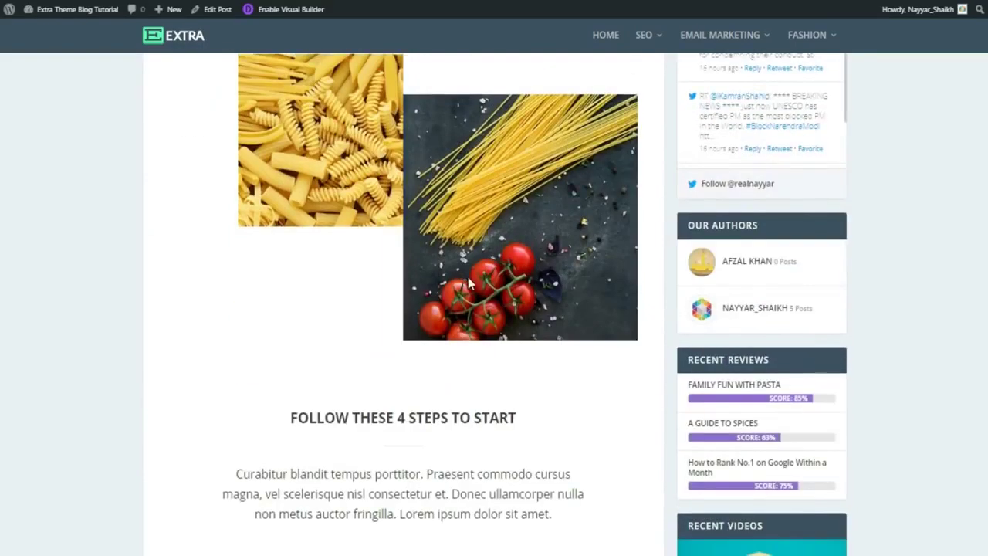
pyautogui.scroll(2, 468, 277)
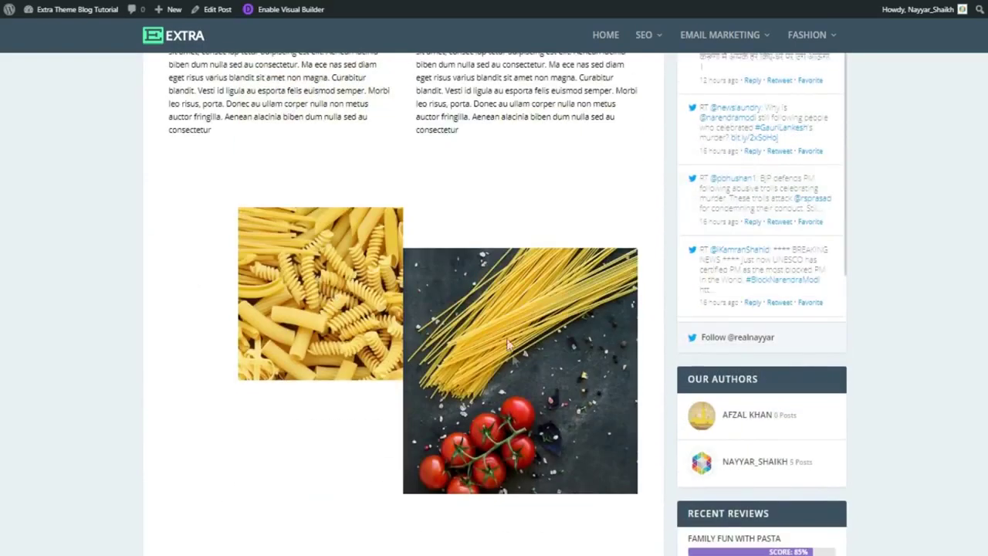
pyautogui.scroll(-2, 515, 320)
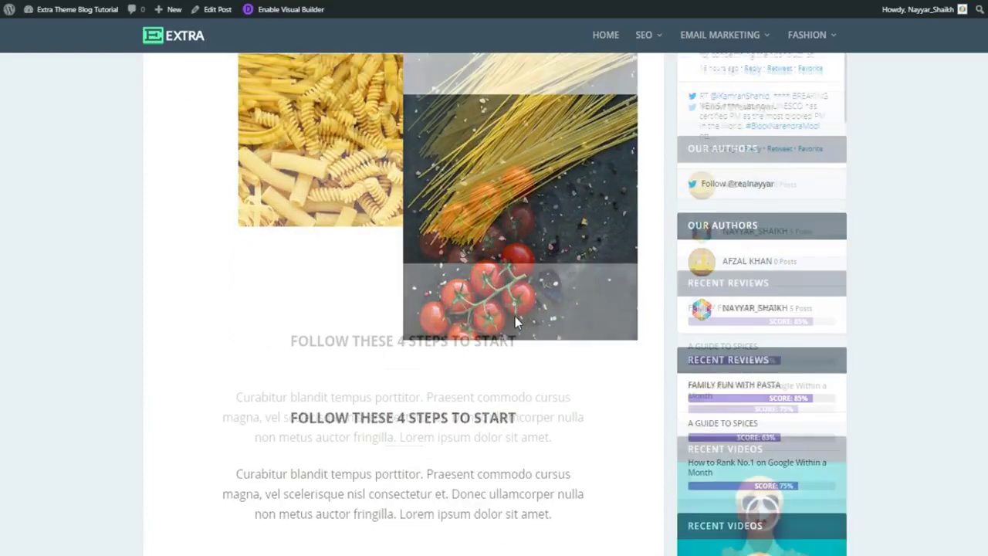
pyautogui.scroll(-3, 515, 323)
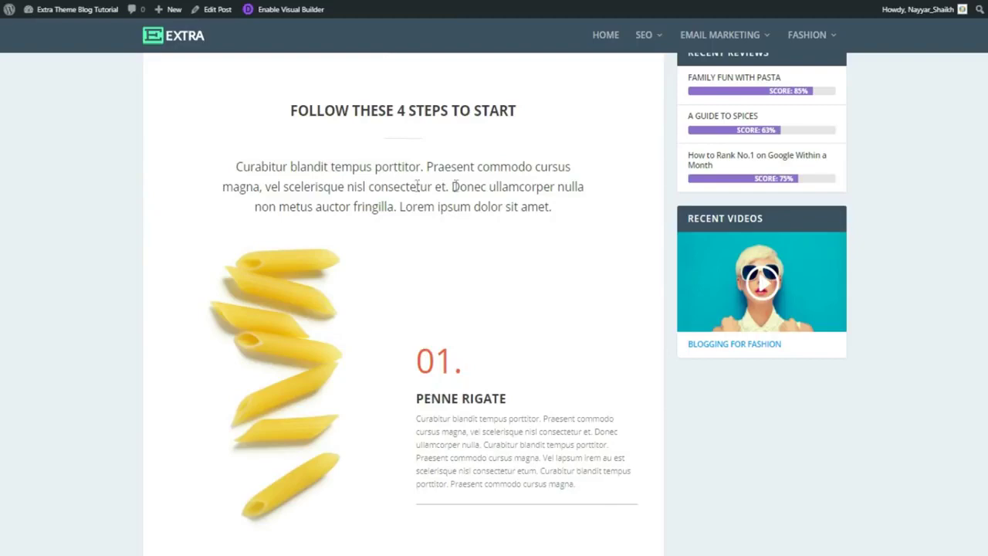
pyautogui.scroll(-5, 526, 359)
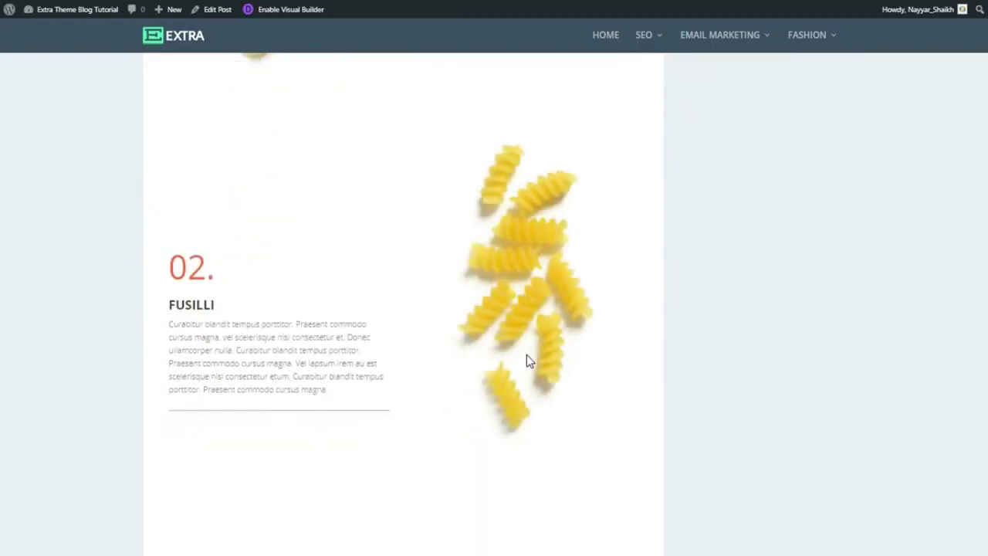
pyautogui.scroll(-3, 667, 382)
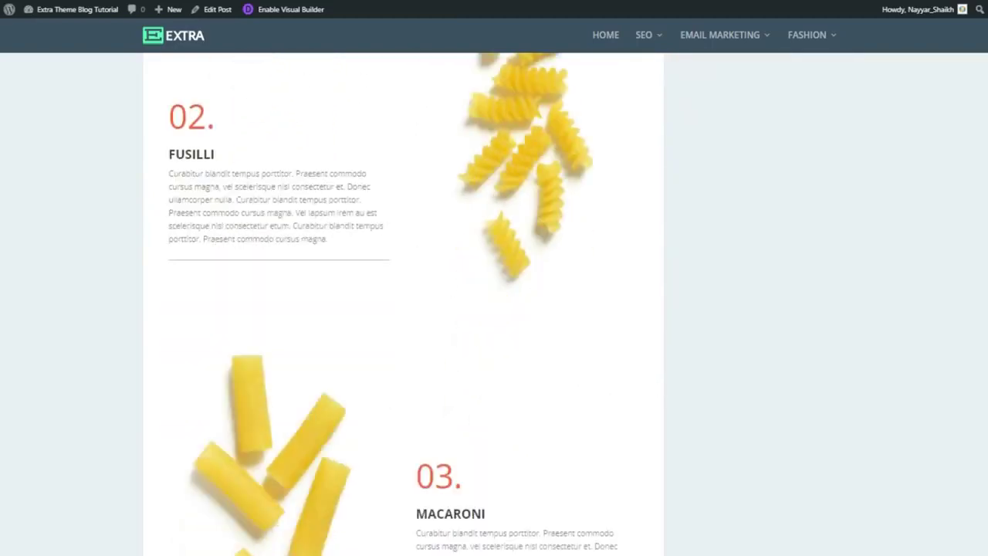
pyautogui.scroll(-3, 403, 309)
pyautogui.scroll(-6, 932, 363)
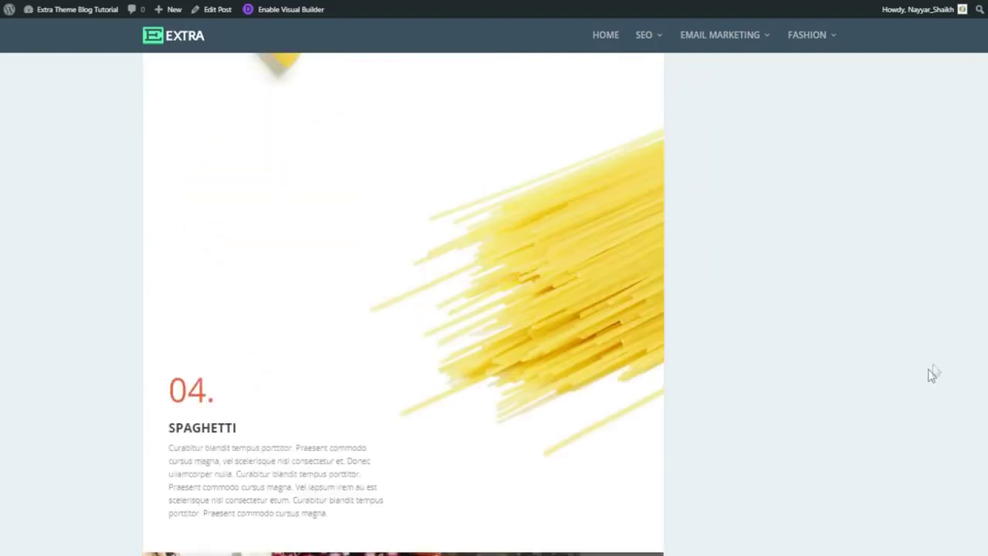
pyautogui.scroll(2, 856, 374)
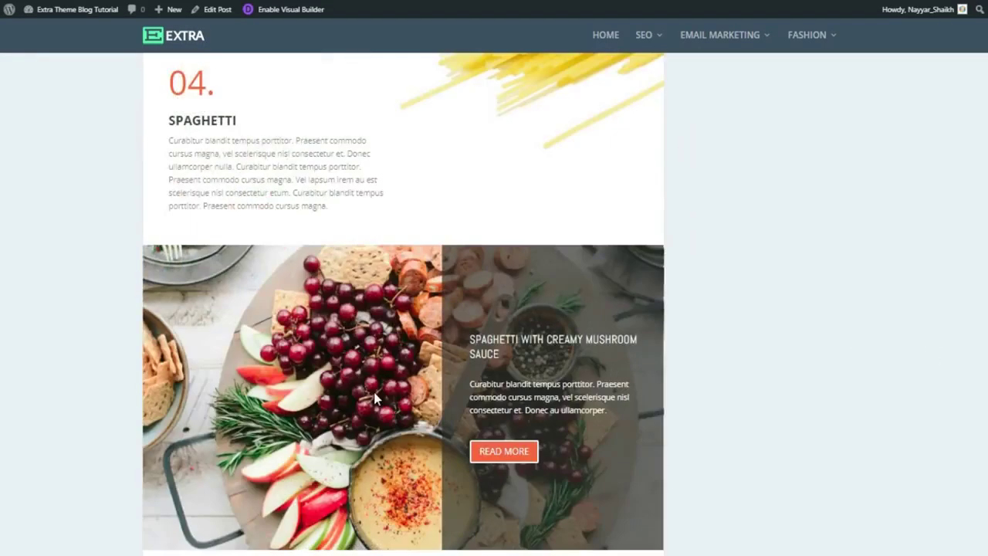
pyautogui.scroll(-2, 376, 397)
pyautogui.scroll(2, 350, 367)
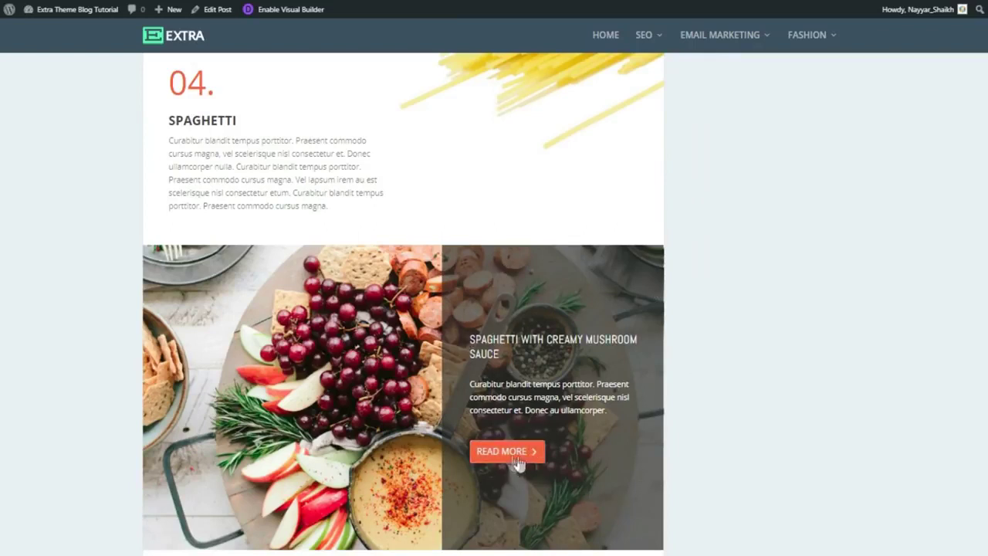
pyautogui.scroll(-3, 852, 398)
pyautogui.scroll(4, 854, 396)
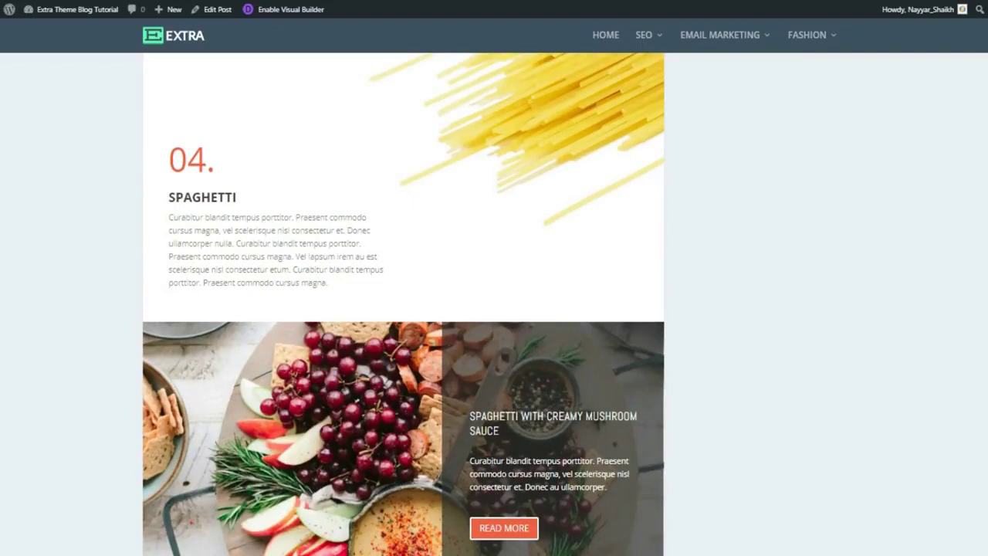
pyautogui.scroll(4, 403, 304)
pyautogui.scroll(-7, 403, 304)
pyautogui.scroll(-6, 402, 304)
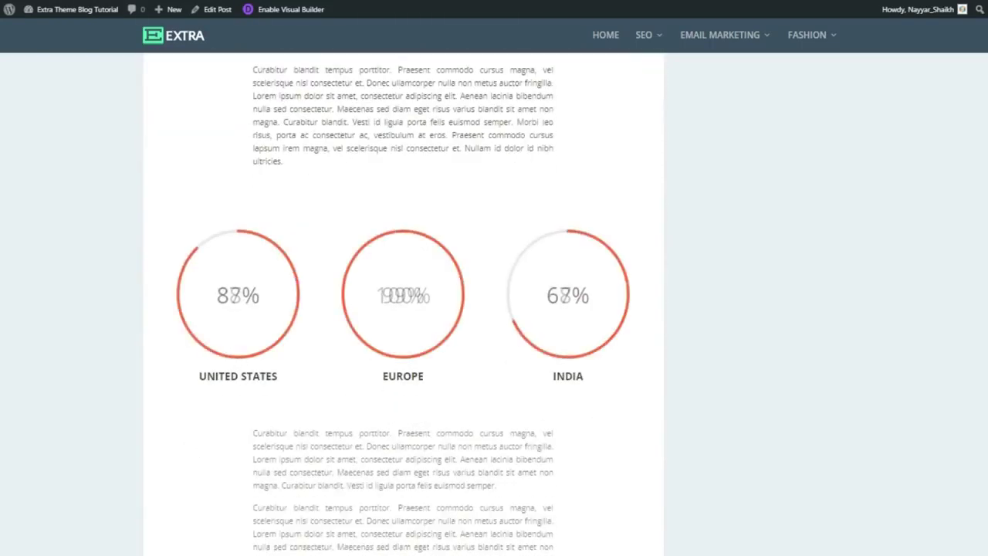
pyautogui.scroll(2, 386, 307)
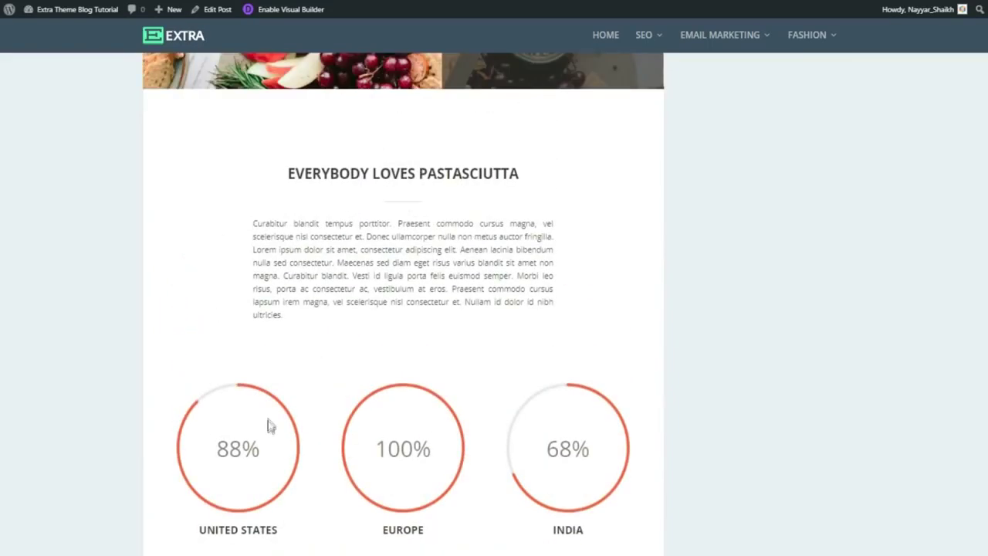
pyautogui.scroll(-1, 481, 446)
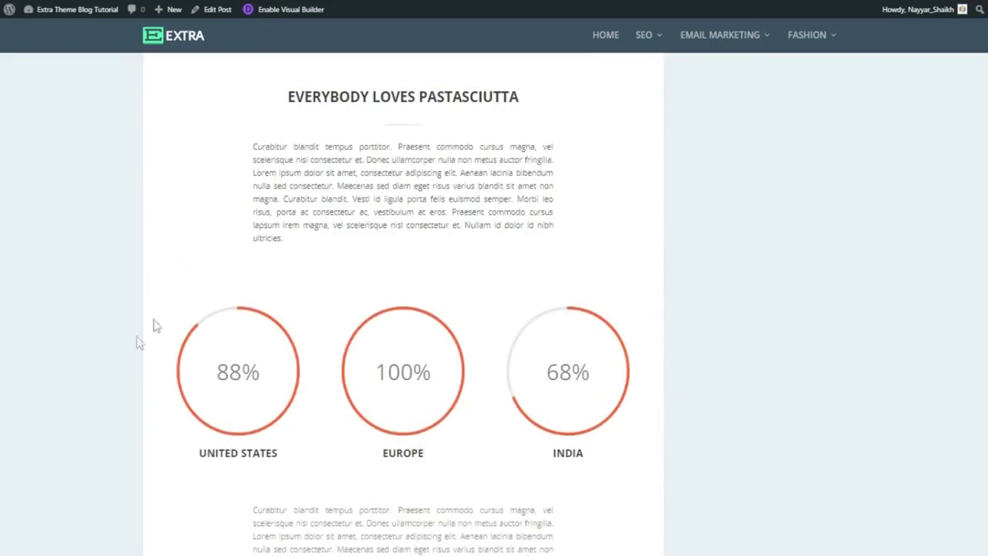
pyautogui.scroll(-5, 639, 410)
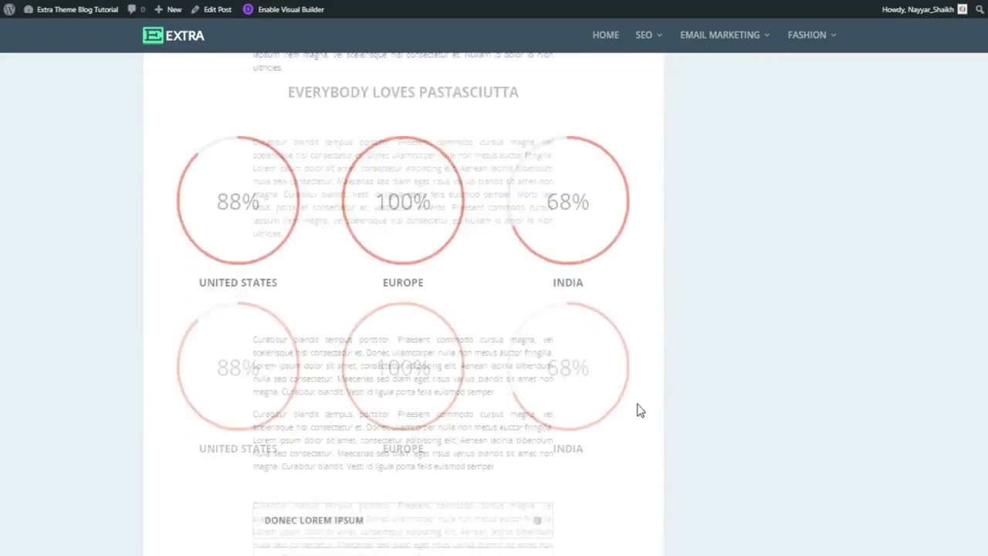
pyautogui.click(535, 317)
pyautogui.scroll(-2, 610, 339)
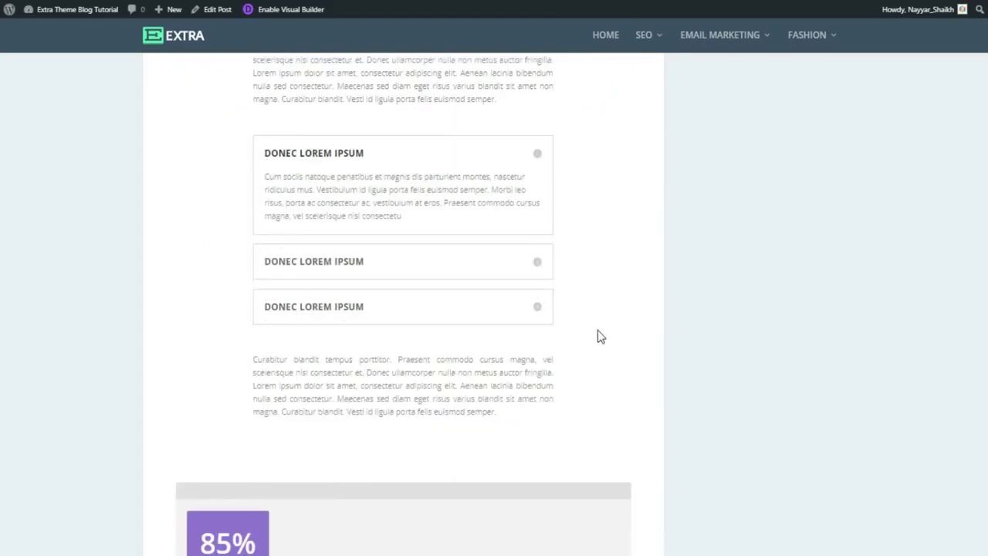
pyautogui.click(539, 270)
pyautogui.click(537, 374)
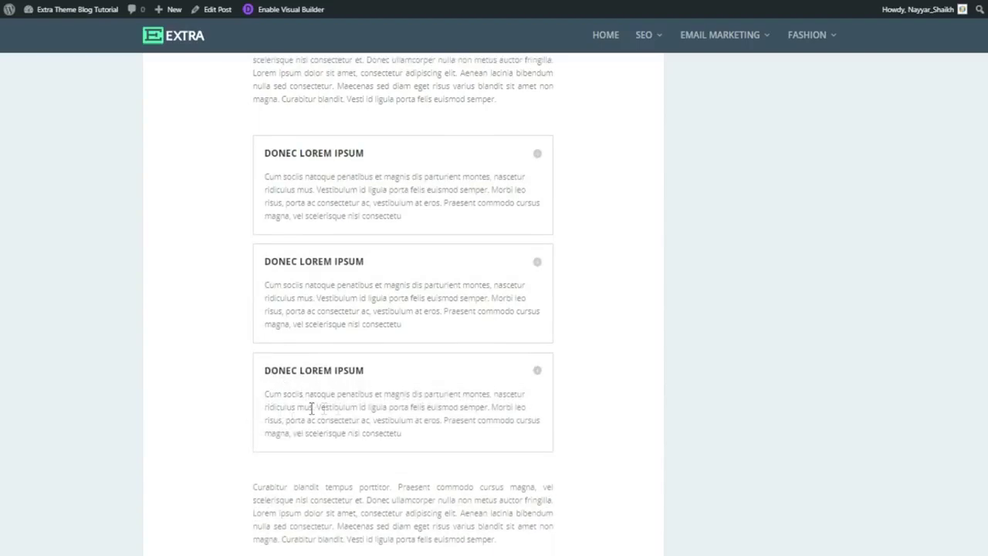
# Step: Move past Related Posts to Leave a Reply and submit a comment
pyautogui.scroll(-4, 314, 419)
pyautogui.scroll(-2, 319, 415)
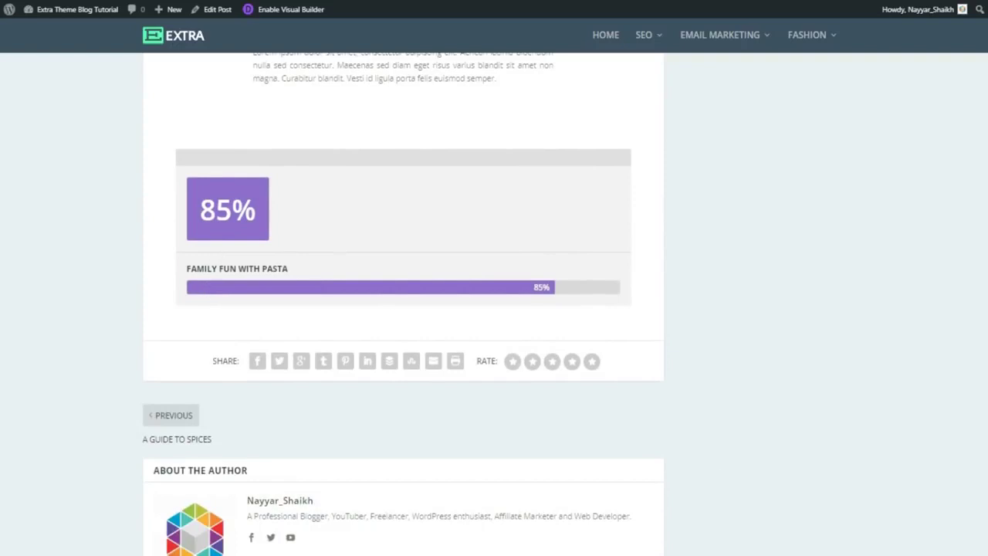
pyautogui.scroll(-6, 307, 503)
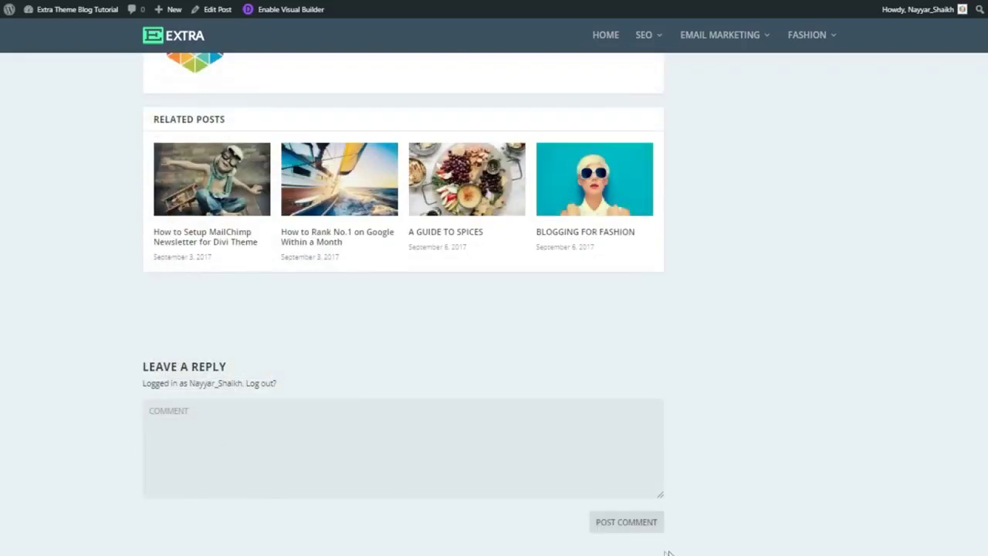
pyautogui.click(632, 532)
# Step: Enable the Visual Builder on Family Fun With Pasta and select the intro's first sentence
pyautogui.scroll(15, 403, 308)
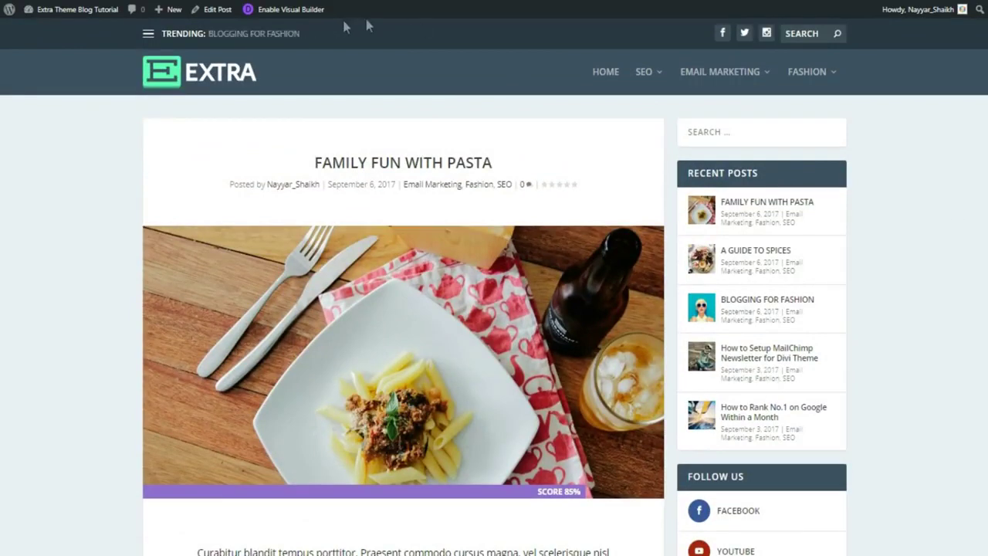
pyautogui.click(277, 11)
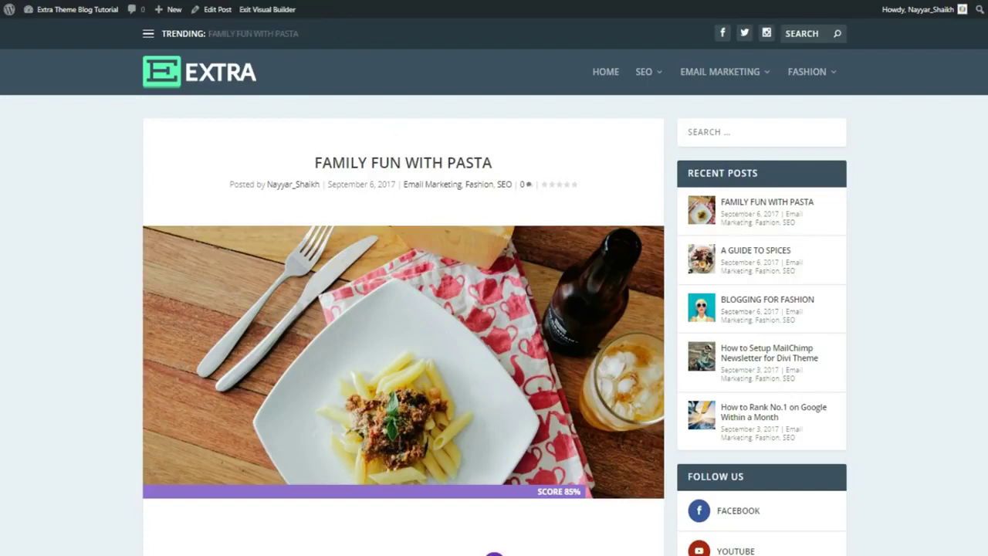
pyautogui.scroll(-3, 962, 198)
pyautogui.scroll(-2, 962, 198)
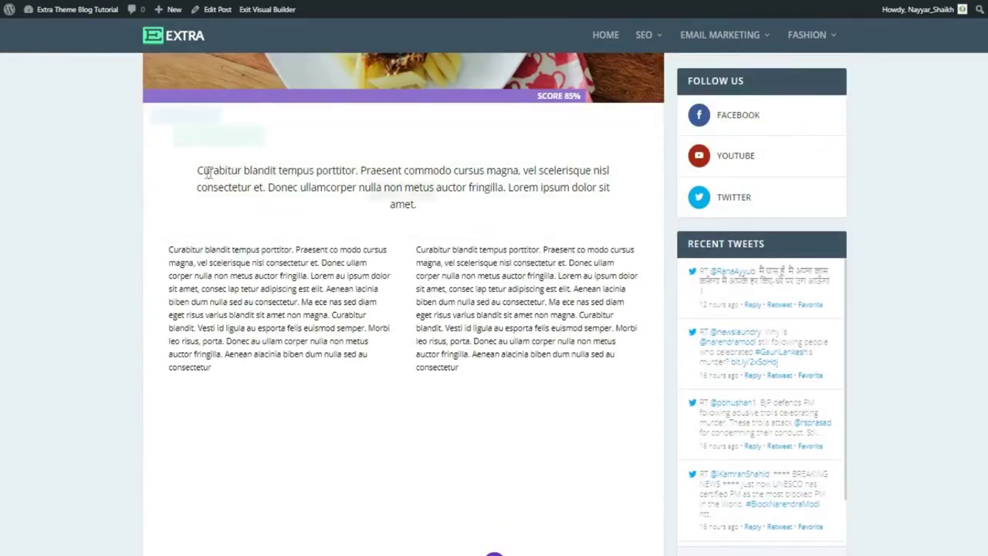
pyautogui.moveTo(196, 171)
pyautogui.moveTo(196, 170); pyautogui.dragTo(366, 164)
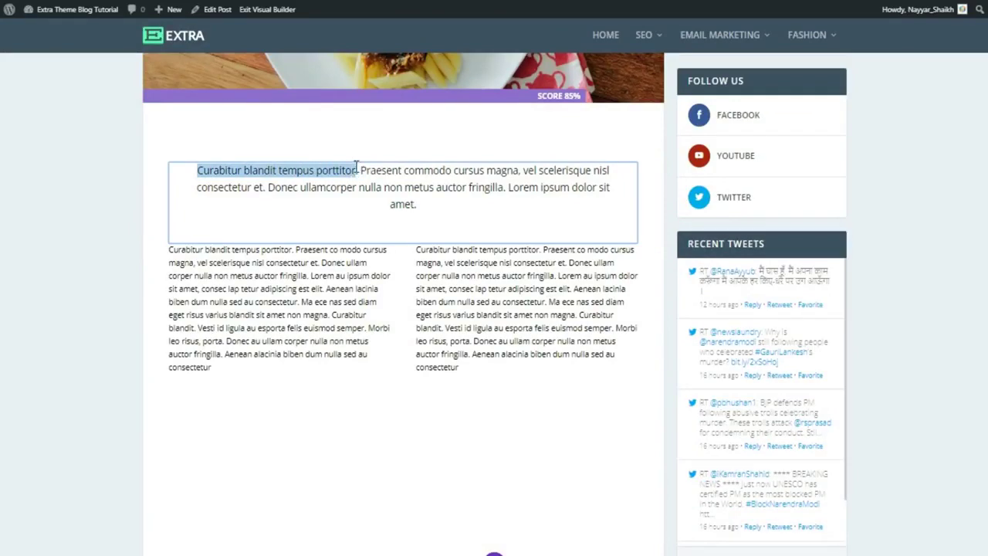
# Step: Overtype the intro sentence with 'MNayuyaanjasn ksmfdaklam' and delete the right column text after 'consectetur.'
pyautogui.write('MNayuyaanjasn ksmfdaklam')
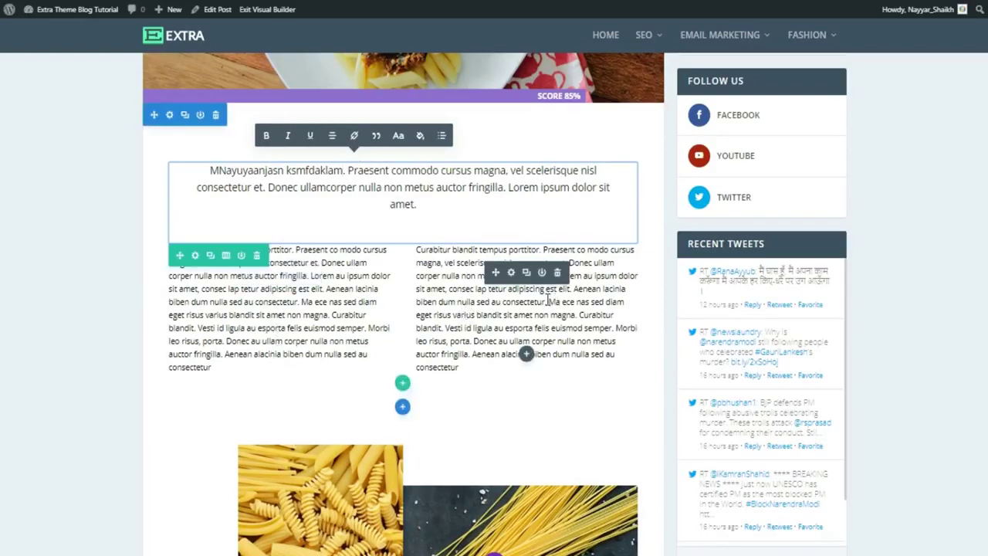
pyautogui.moveTo(548, 301); pyautogui.dragTo(588, 365)
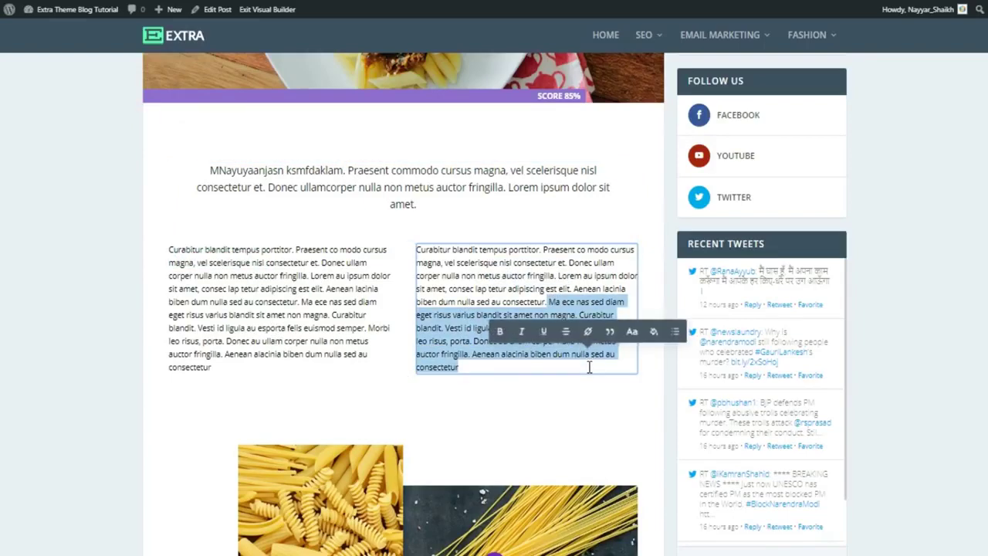
pyautogui.press('BackSpace')
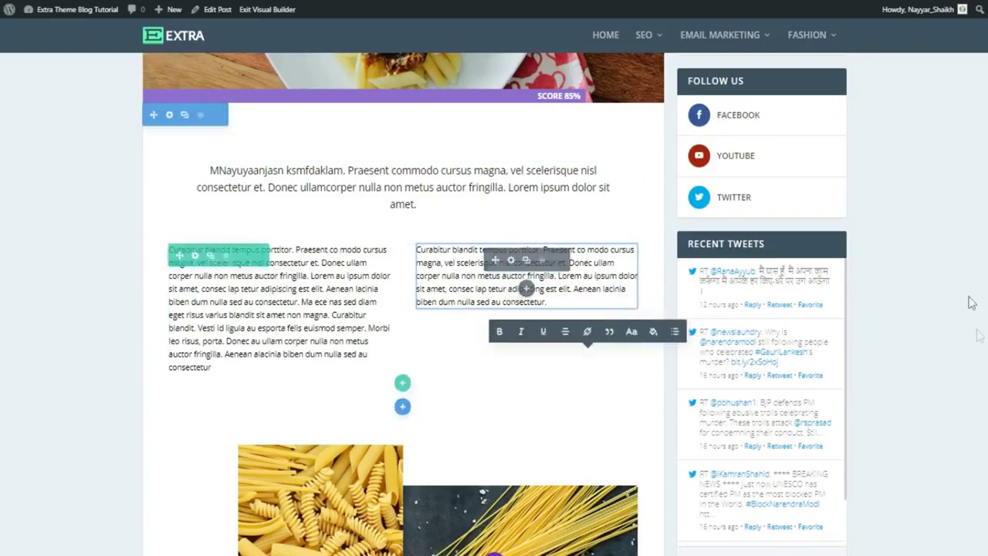
# Step: Drag the text section's bottom padding out to 162px
pyautogui.scroll(-2, 973, 374)
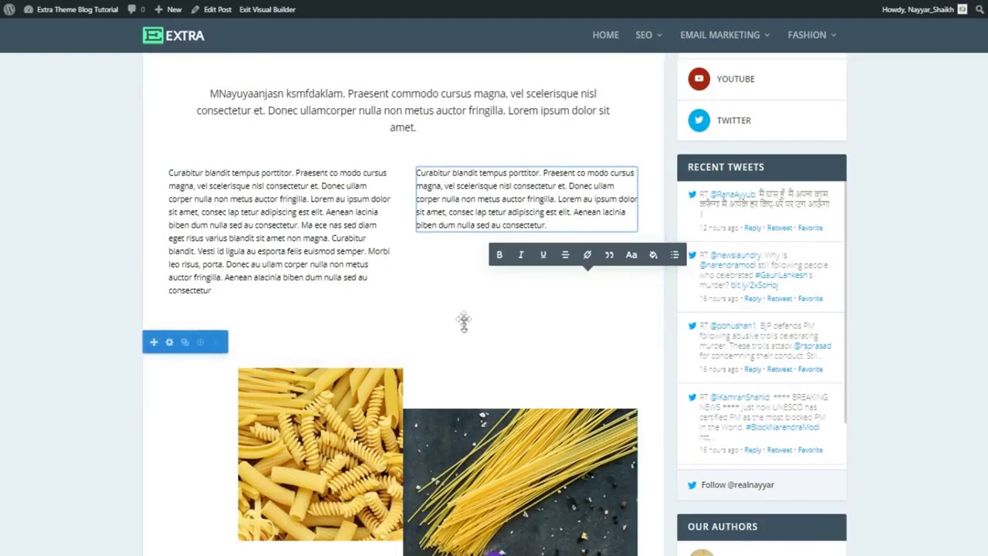
pyautogui.moveTo(454, 328); pyautogui.dragTo(459, 399)
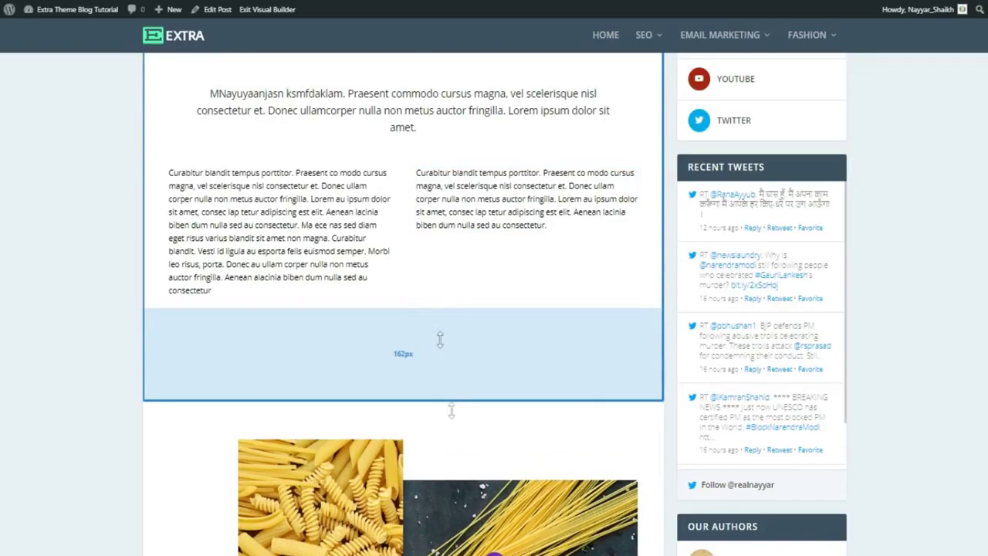
pyautogui.scroll(-5, 471, 363)
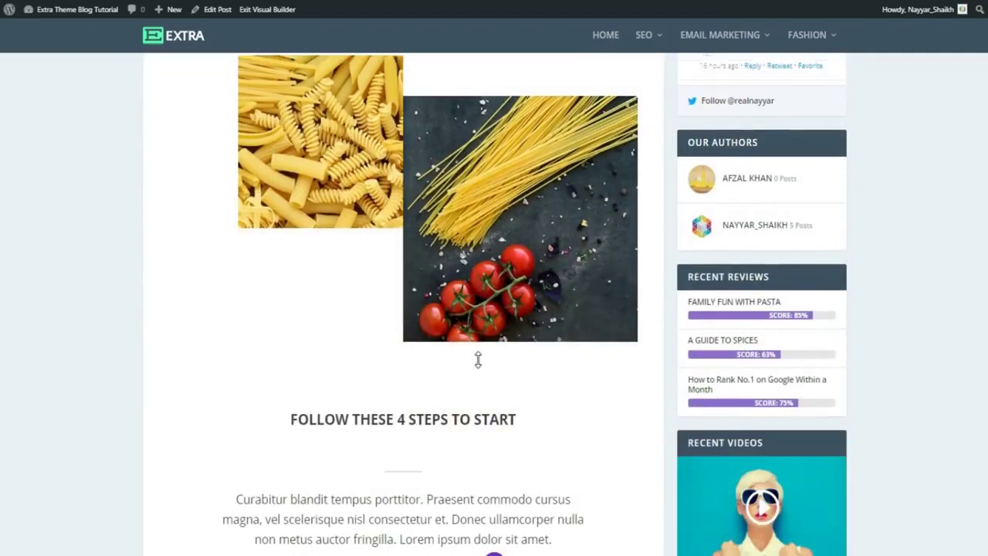
pyautogui.scroll(2, 478, 359)
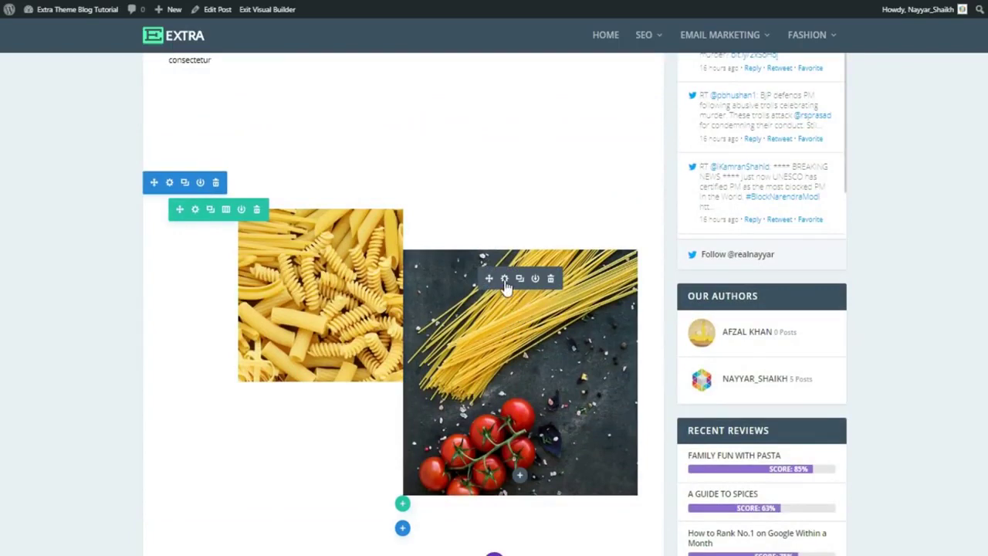
# Step: Replace the spaghetti and tomatoes image with cropped-Logo.jpg from the media library and save
pyautogui.click(504, 280)
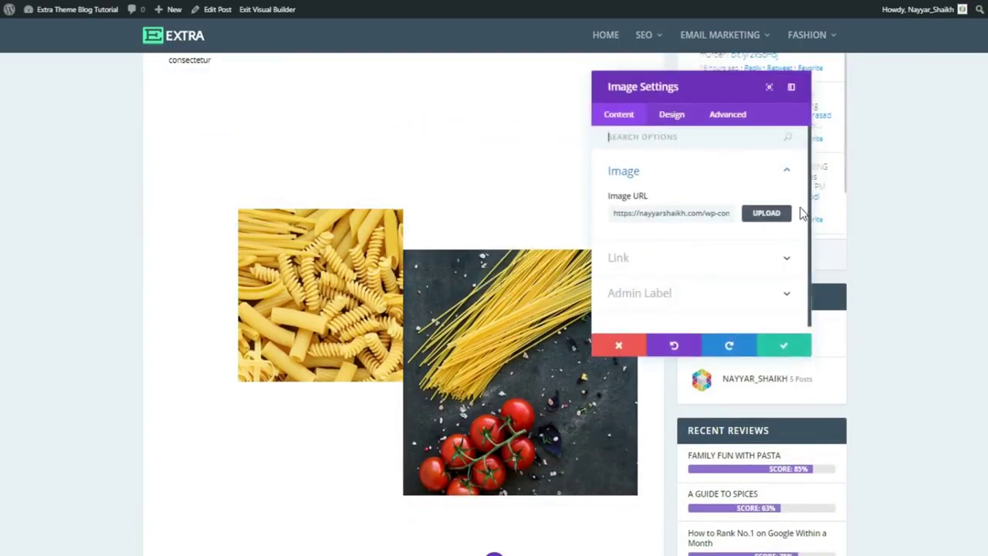
pyautogui.click(768, 214)
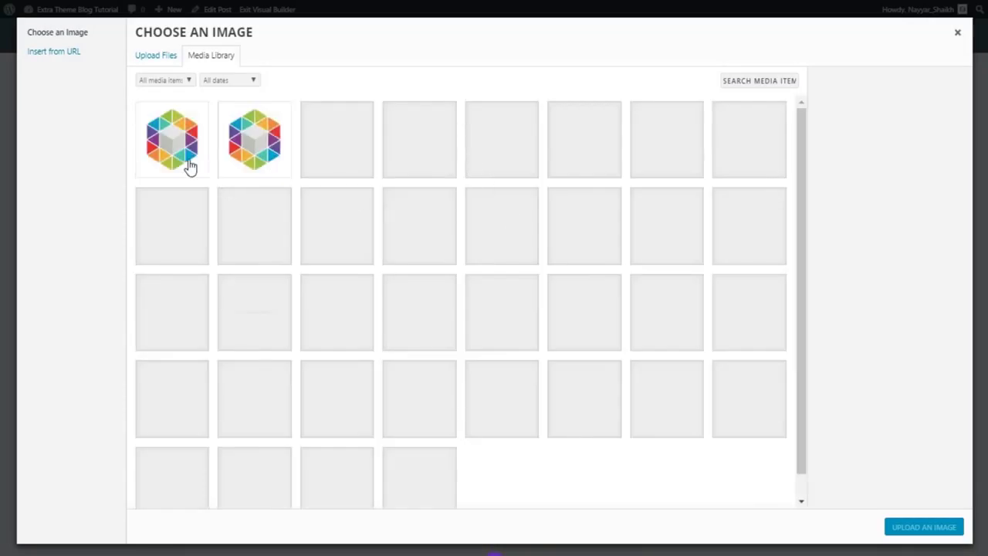
pyautogui.click(185, 166)
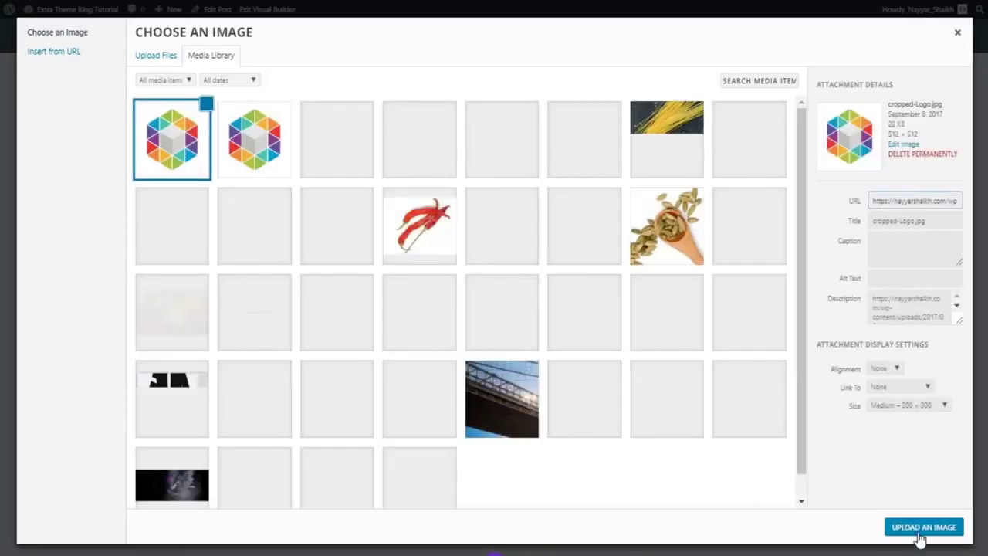
pyautogui.click(920, 528)
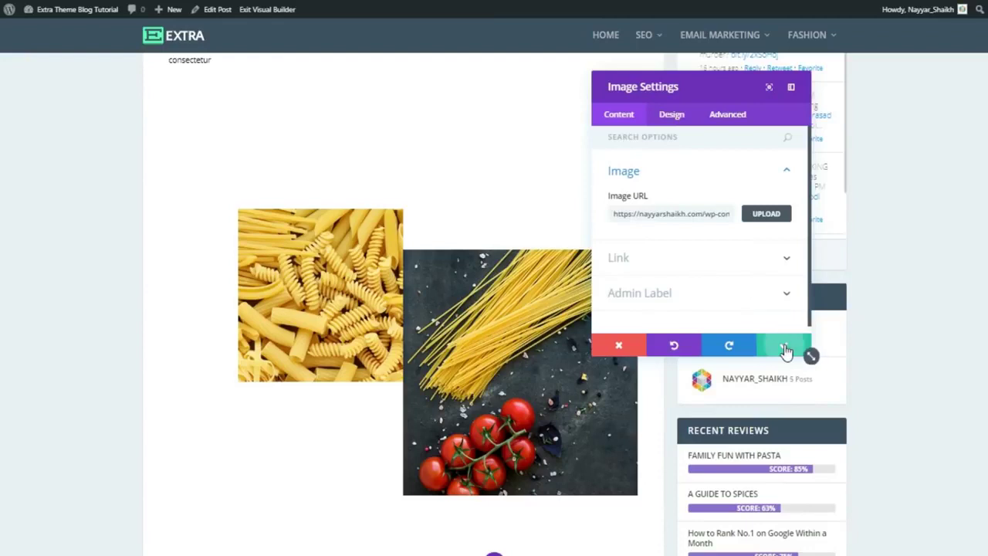
pyautogui.click(784, 347)
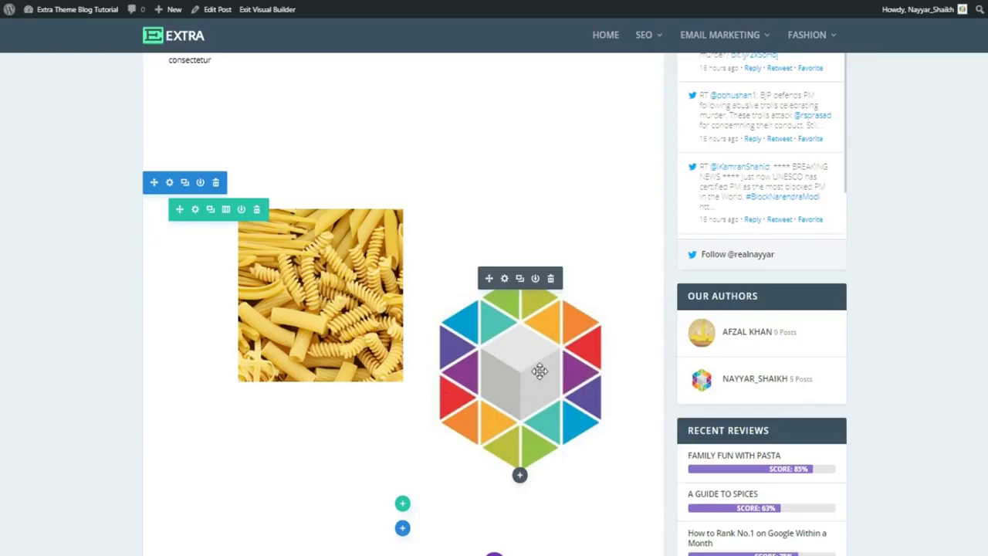
# Step: Widen the Penne Rigate row's right padding to about 262px
pyautogui.scroll(-5, 540, 371)
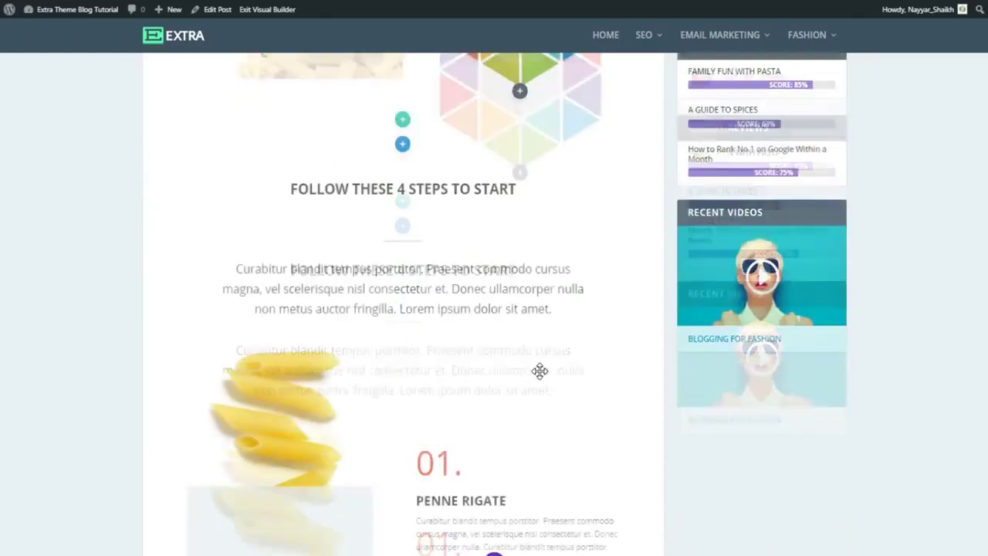
pyautogui.scroll(-1, 540, 371)
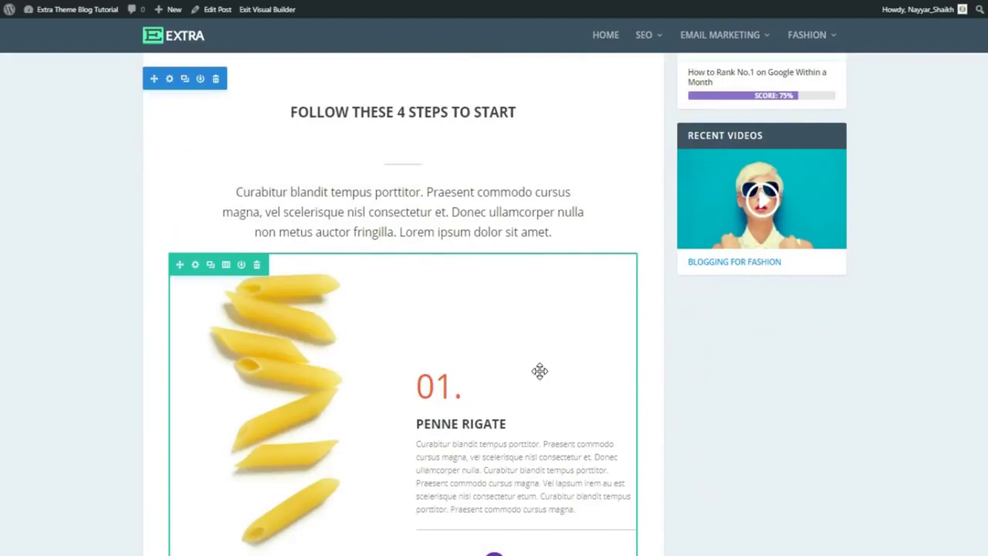
pyautogui.scroll(3, 603, 355)
pyautogui.scroll(-3, 617, 362)
pyautogui.scroll(-1, 647, 348)
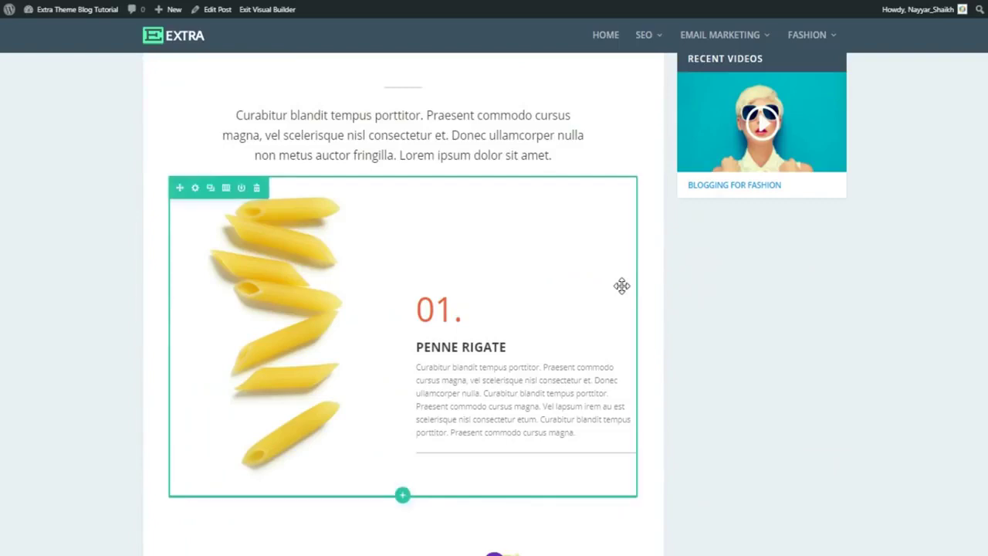
pyautogui.moveTo(576, 287); pyautogui.dragTo(463, 333)
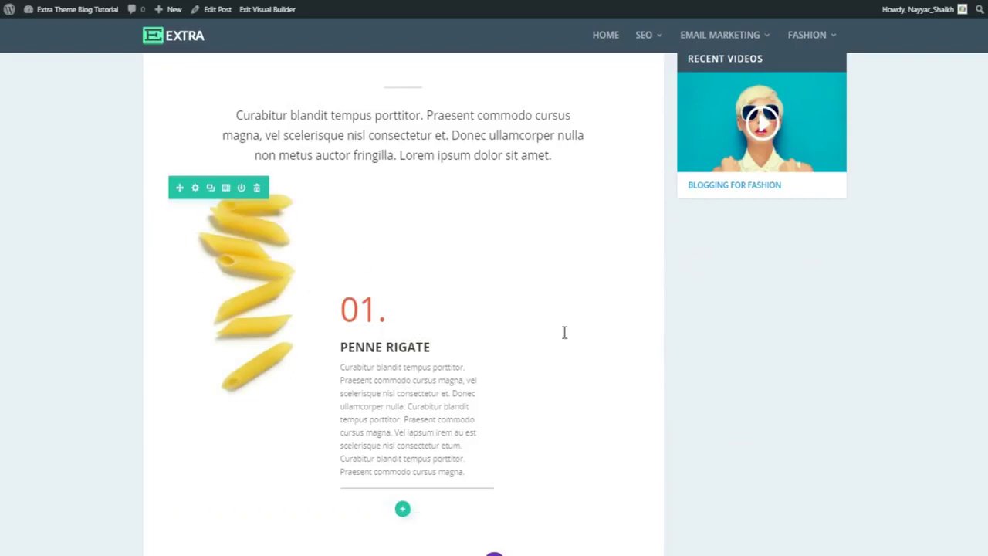
pyautogui.scroll(-4, 726, 381)
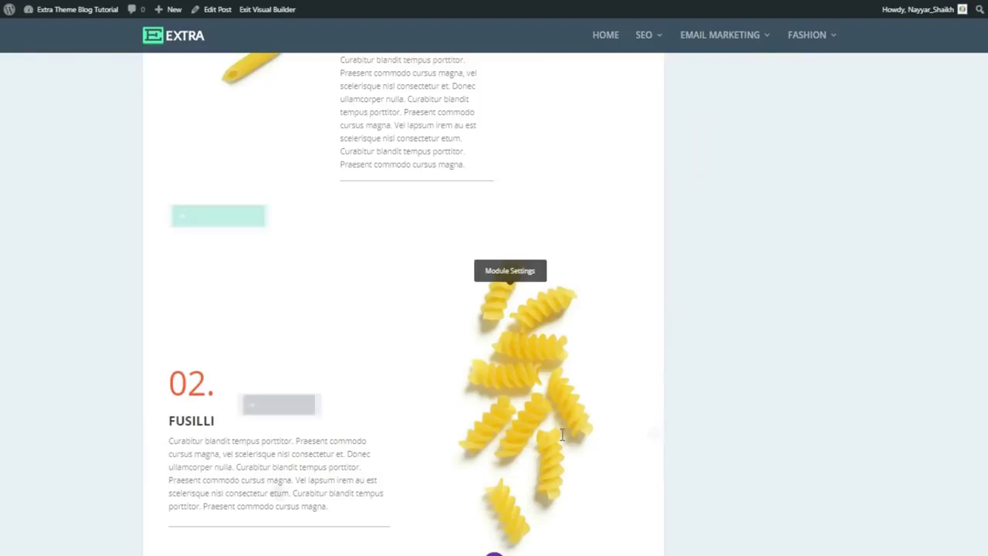
pyautogui.scroll(10, 655, 433)
pyautogui.scroll(6, 656, 435)
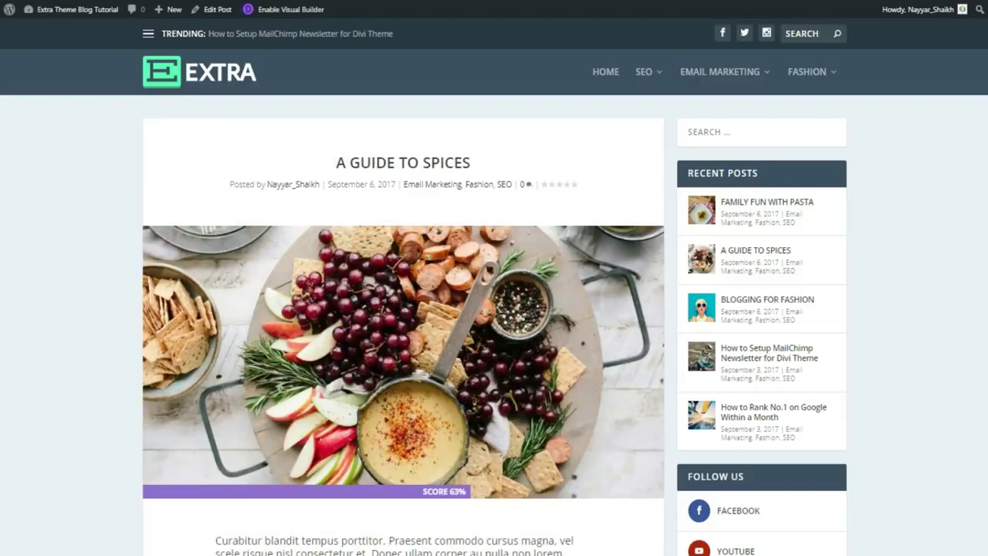
# Step: Scroll through the A Guide to Spices post down to the Recent Posts widget
pyautogui.scroll(-3, 501, 152)
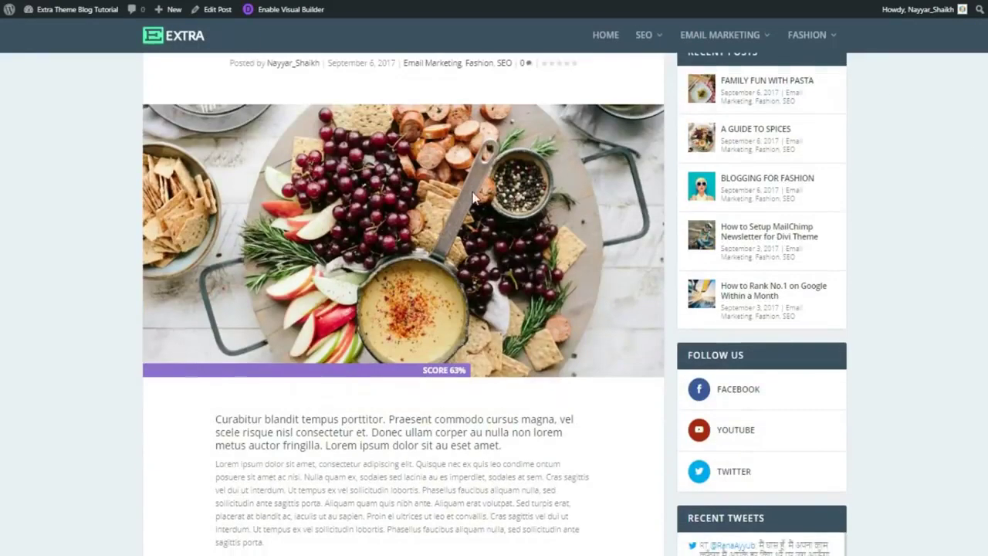
pyautogui.scroll(-3, 507, 283)
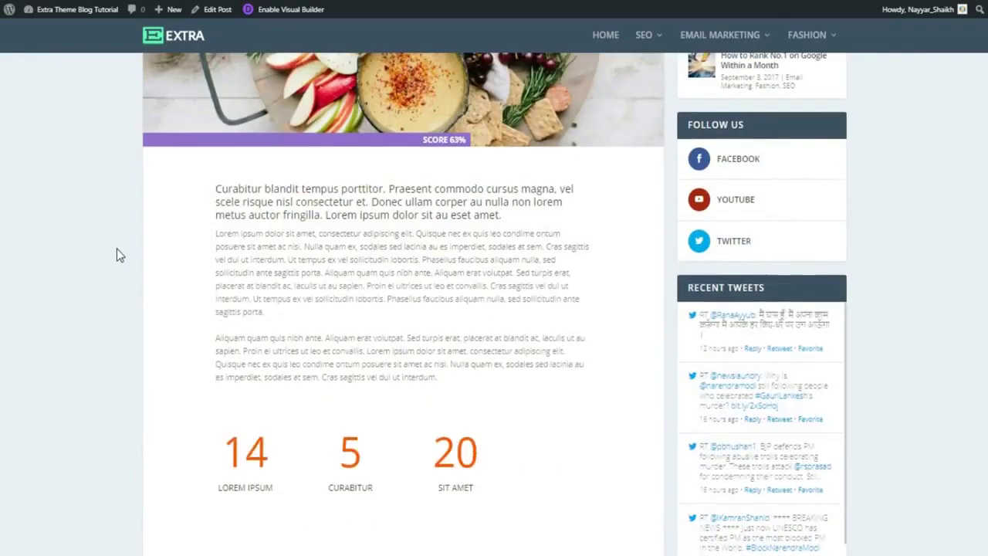
pyautogui.scroll(-1, 407, 432)
pyautogui.scroll(-4, 407, 433)
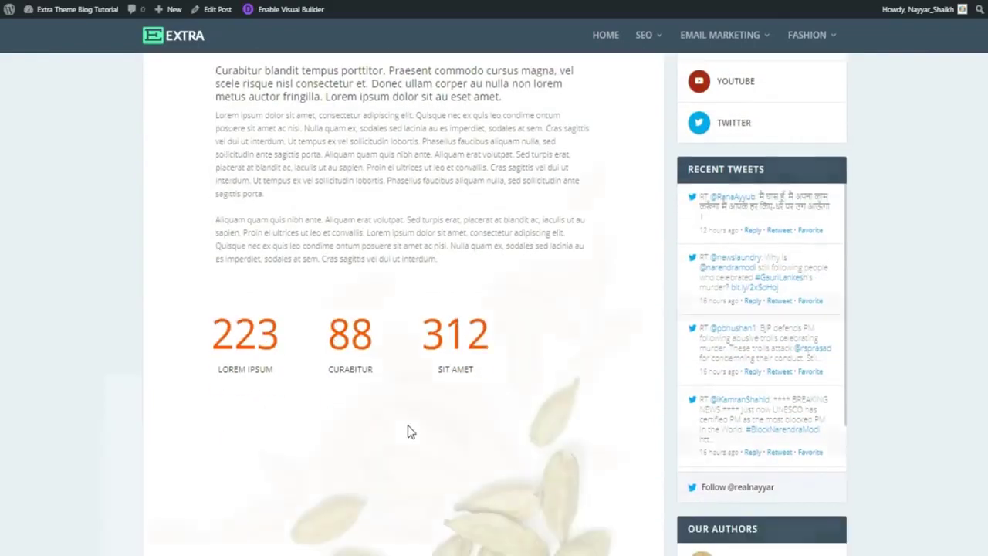
pyautogui.scroll(-7, 526, 366)
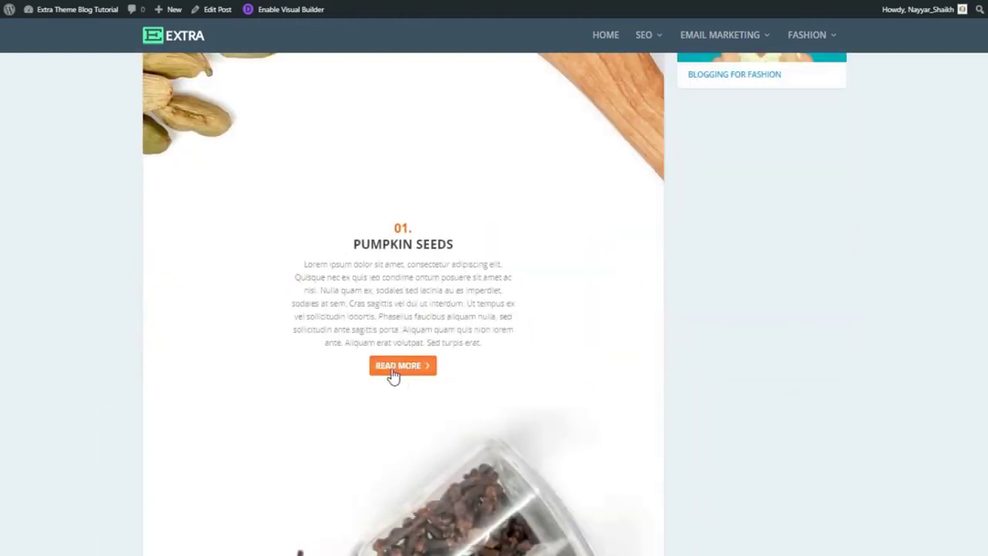
pyautogui.scroll(-9, 438, 362)
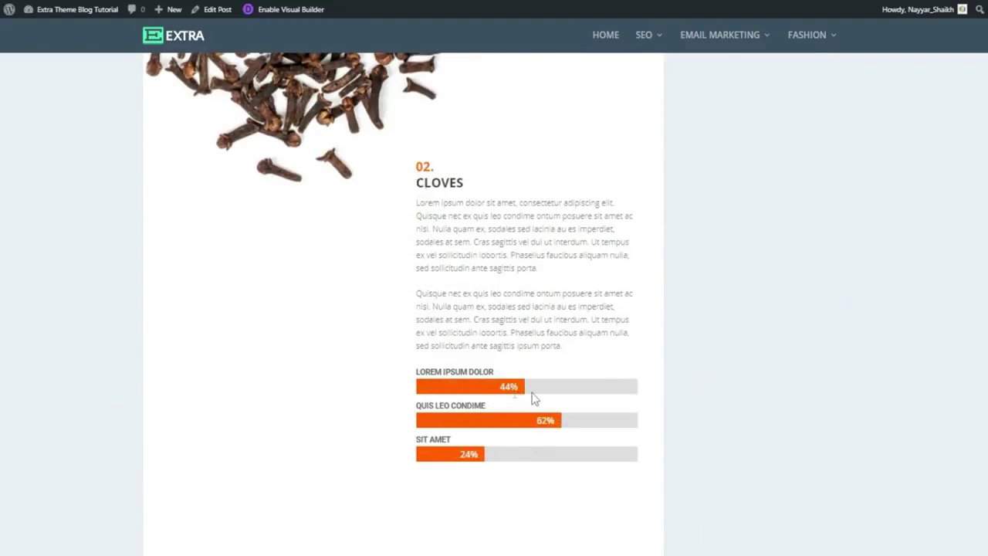
pyautogui.scroll(-10, 533, 455)
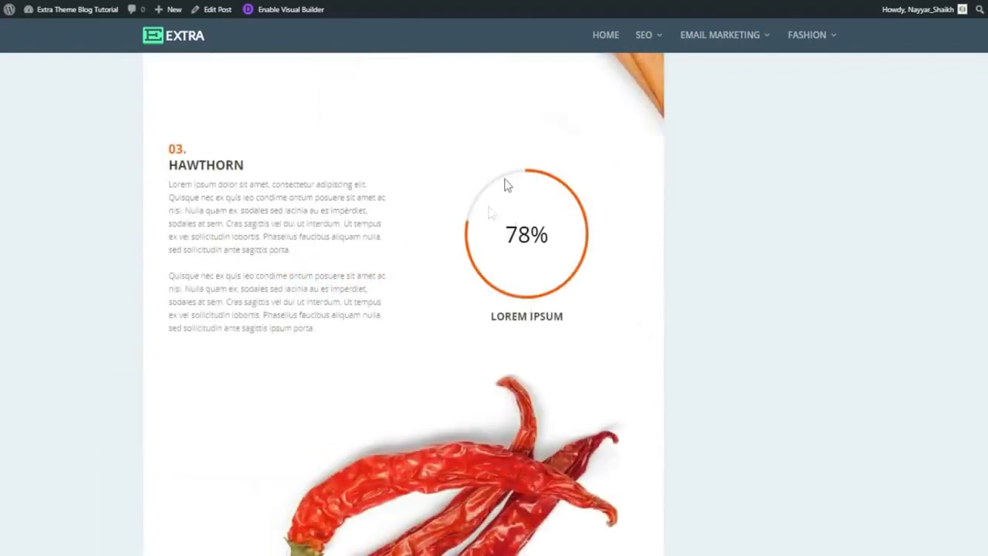
pyautogui.scroll(-4, 641, 278)
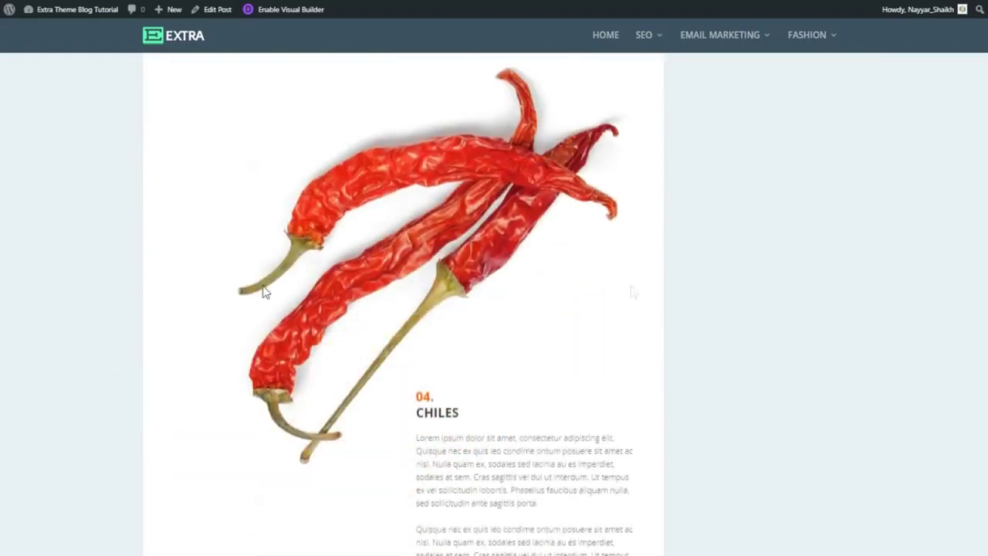
pyautogui.scroll(-4, 480, 236)
pyautogui.scroll(-3, 437, 245)
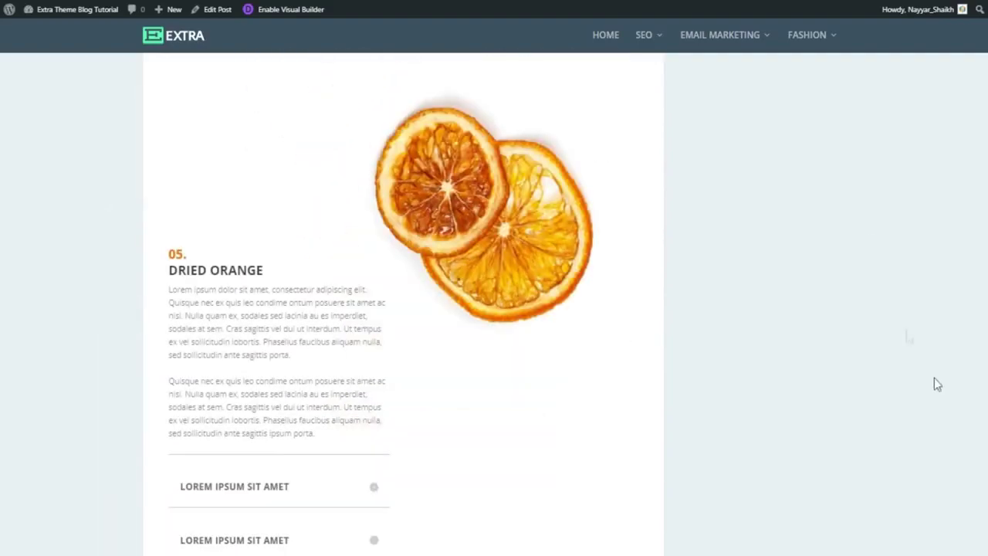
pyautogui.scroll(-12, 403, 304)
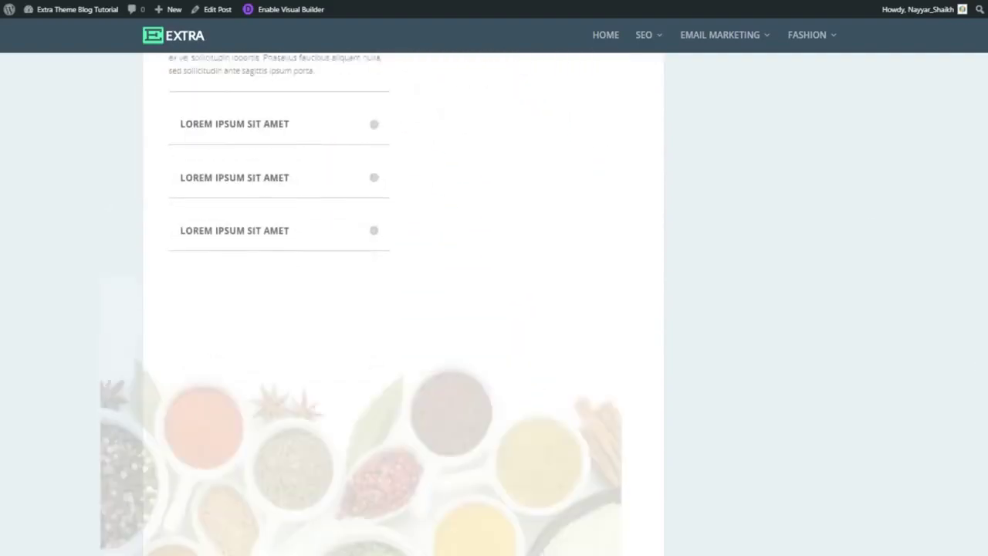
pyautogui.scroll(-8, 403, 304)
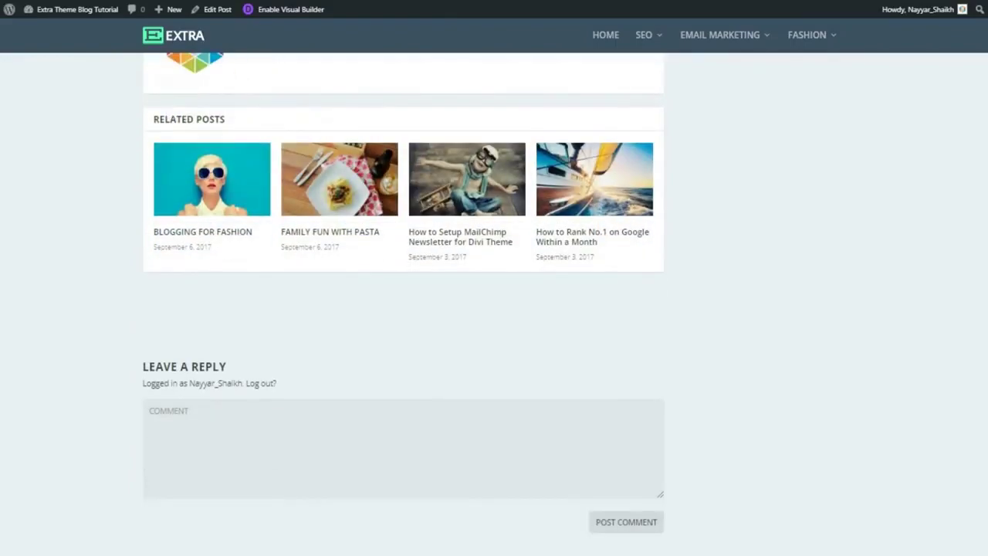
pyautogui.scroll(20, 403, 304)
pyautogui.scroll(15, 403, 304)
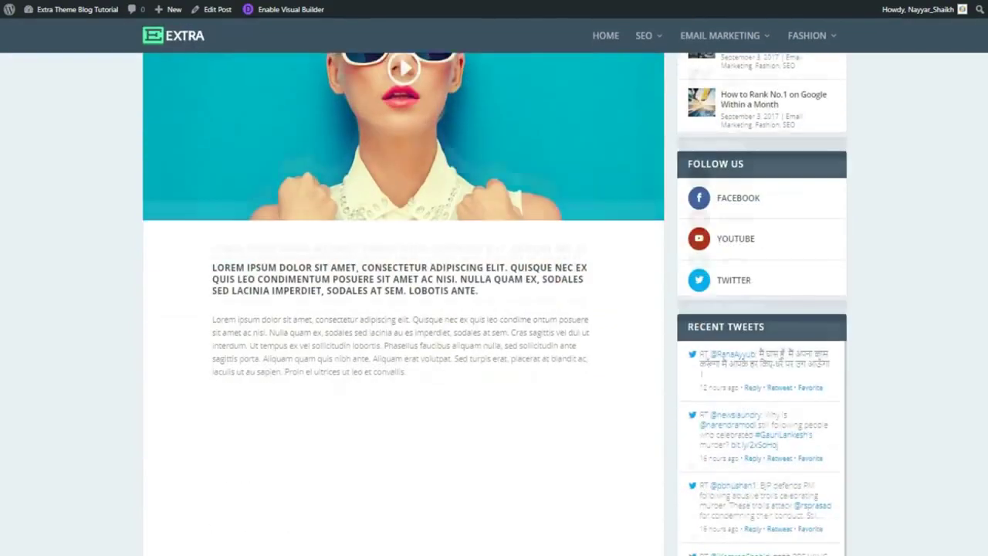
pyautogui.scroll(-4, 494, 309)
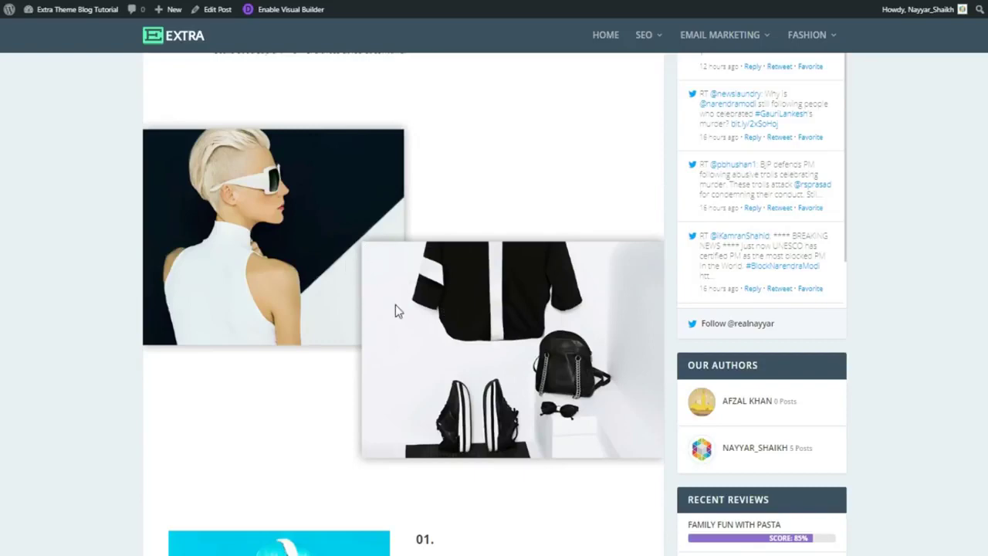
pyautogui.scroll(-5, 518, 342)
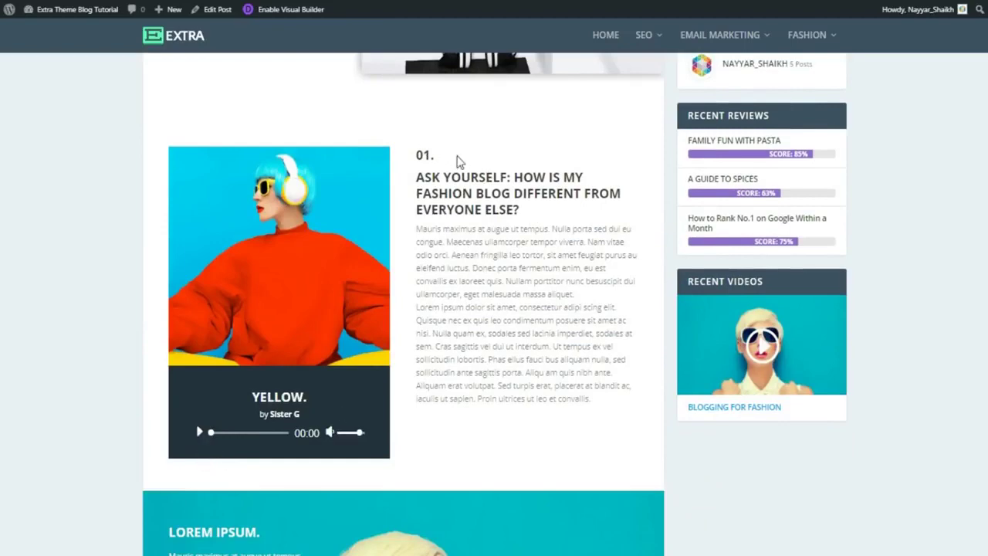
pyautogui.scroll(-5, 550, 333)
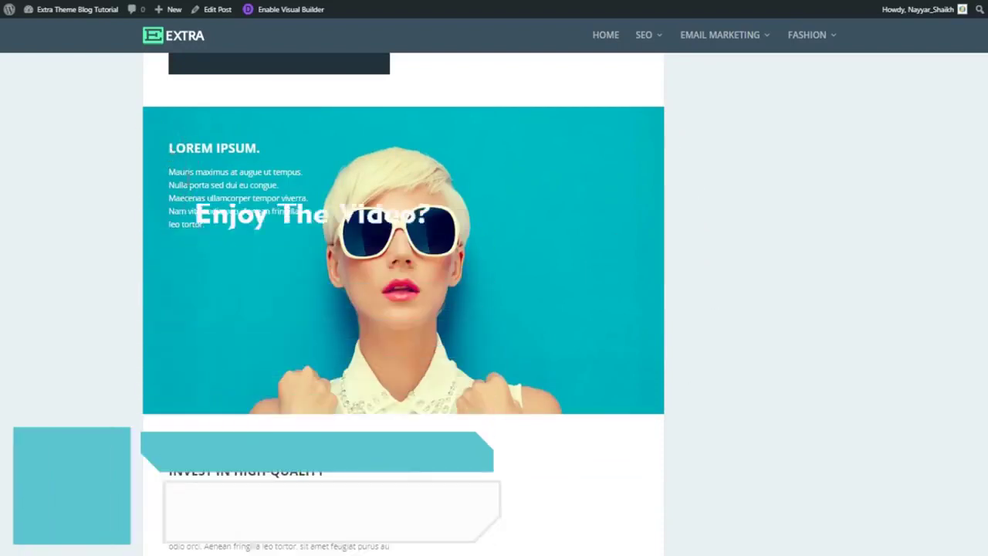
pyautogui.scroll(-4, 281, 263)
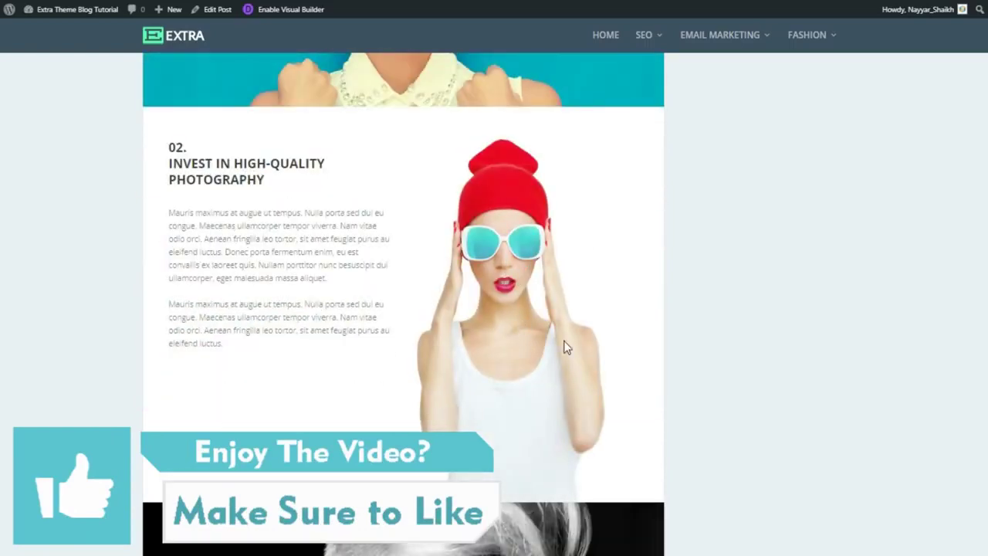
pyautogui.scroll(-5, 566, 342)
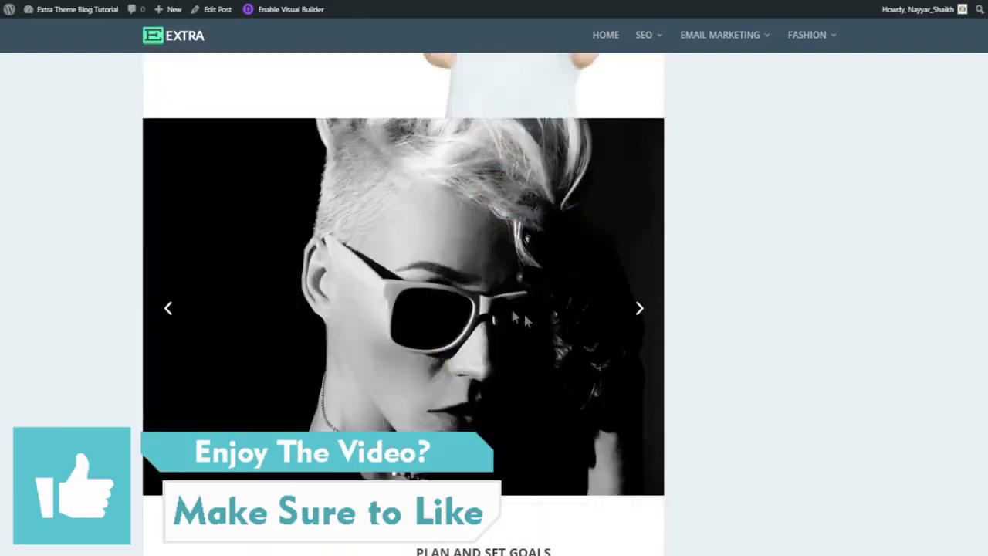
# Step: Advance the Blogging for Fashion slider two slides to 'Mauris Maximus At Augue Ut'
pyautogui.click(644, 315)
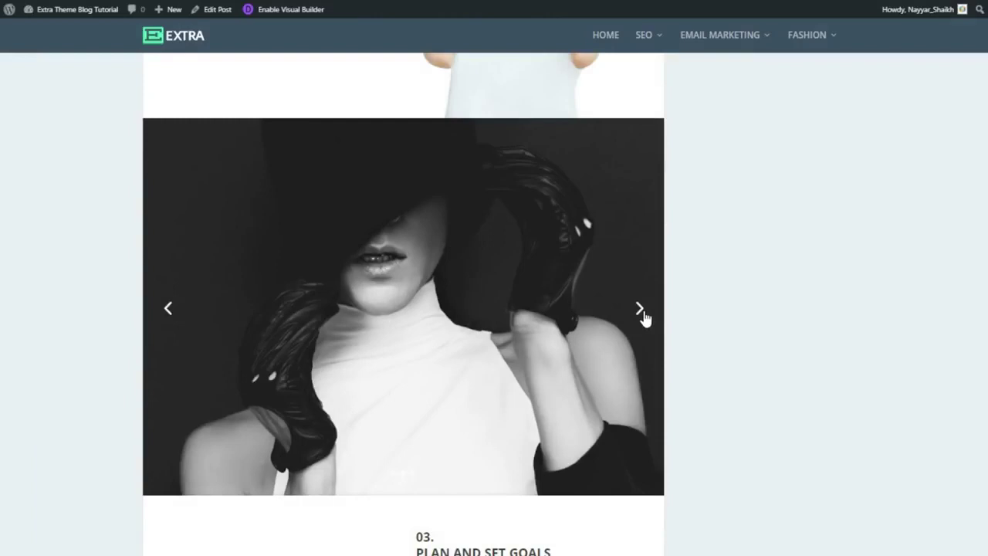
pyautogui.click(640, 309)
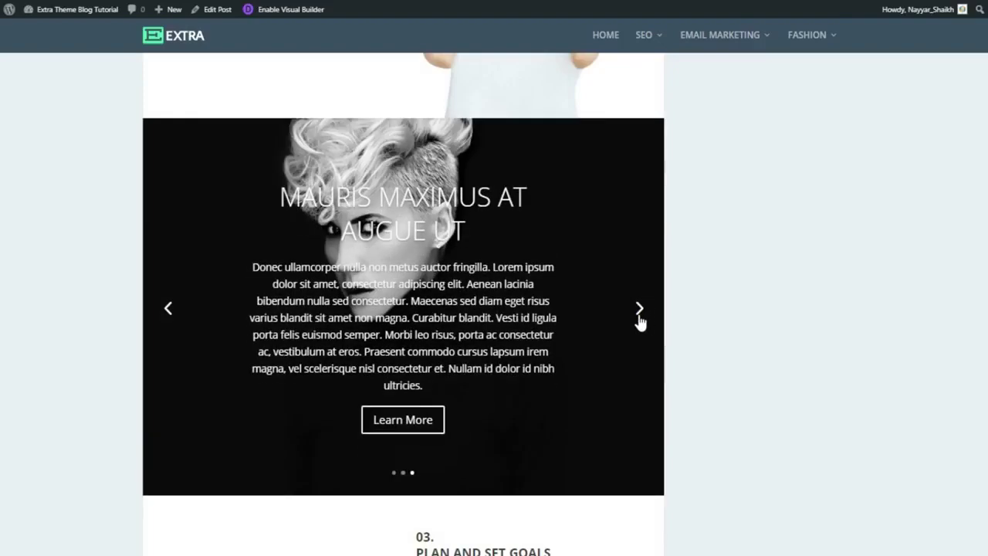
# Step: Scroll down through the Blogging for Fashion post and partway back up
pyautogui.scroll(-4, 690, 362)
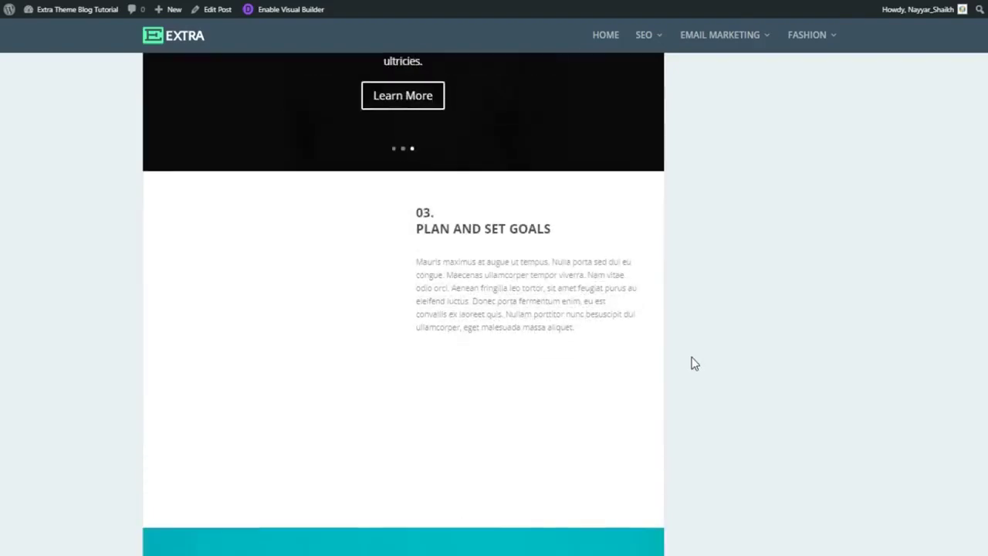
pyautogui.scroll(-4, 690, 362)
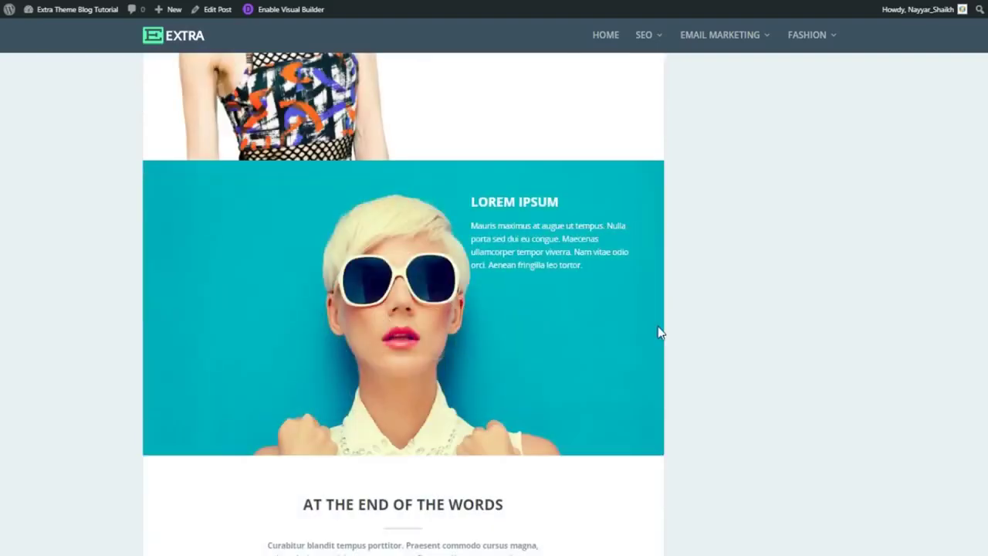
pyautogui.scroll(-8, 660, 332)
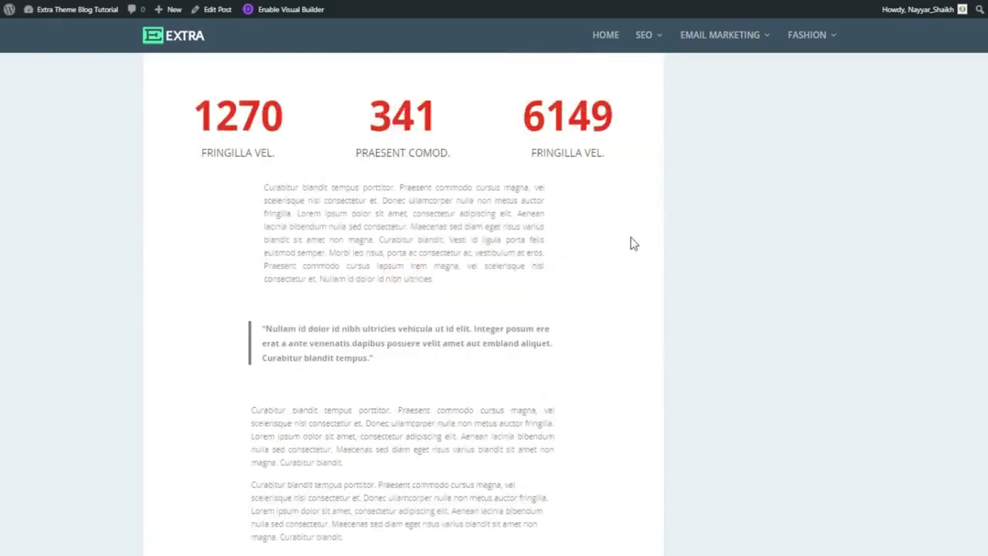
pyautogui.scroll(-5, 659, 313)
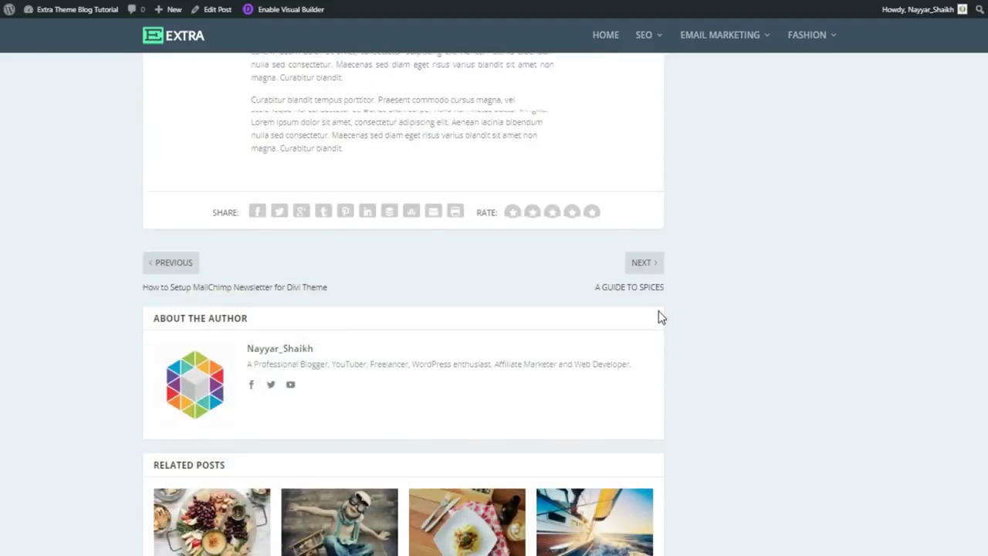
pyautogui.scroll(-4, 660, 316)
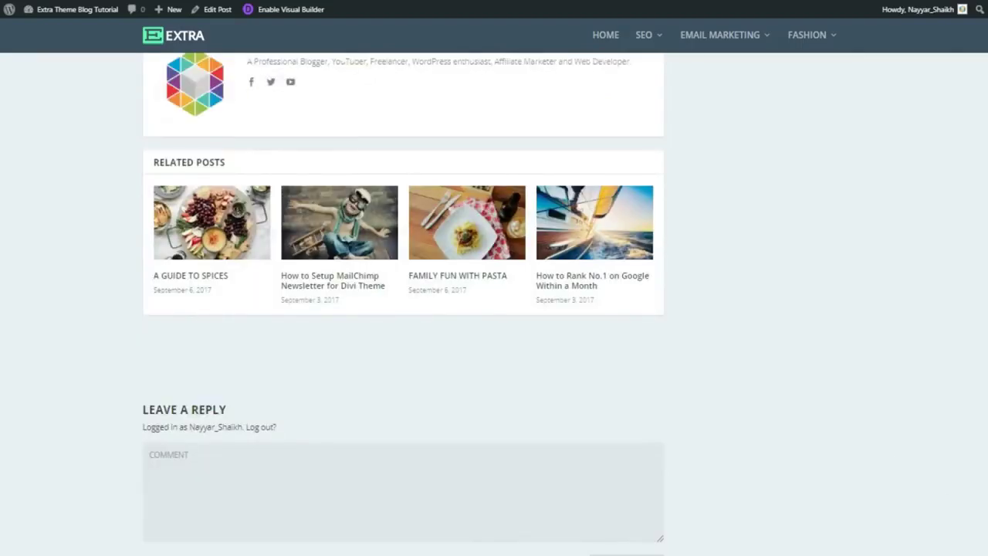
pyautogui.scroll(15, 660, 316)
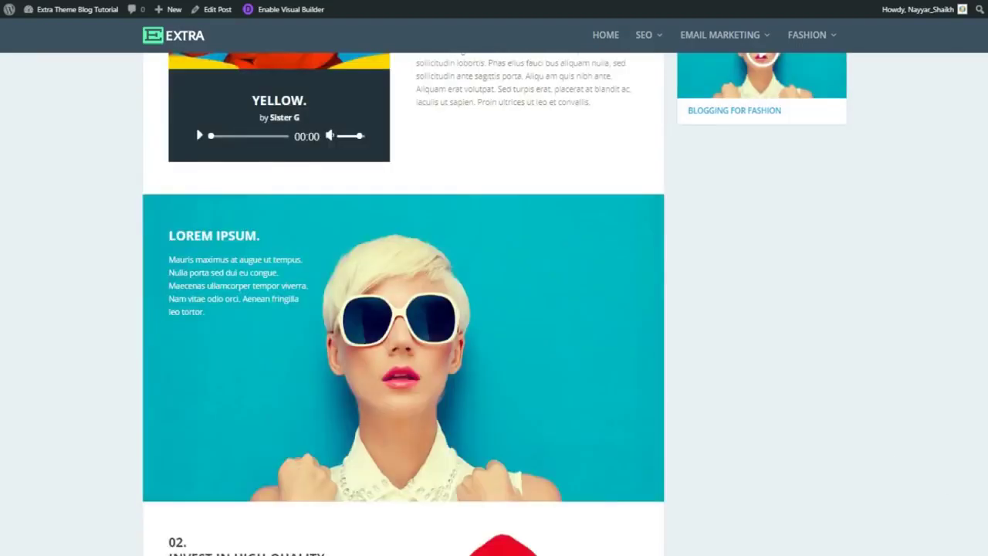
pyautogui.scroll(15, 959, 159)
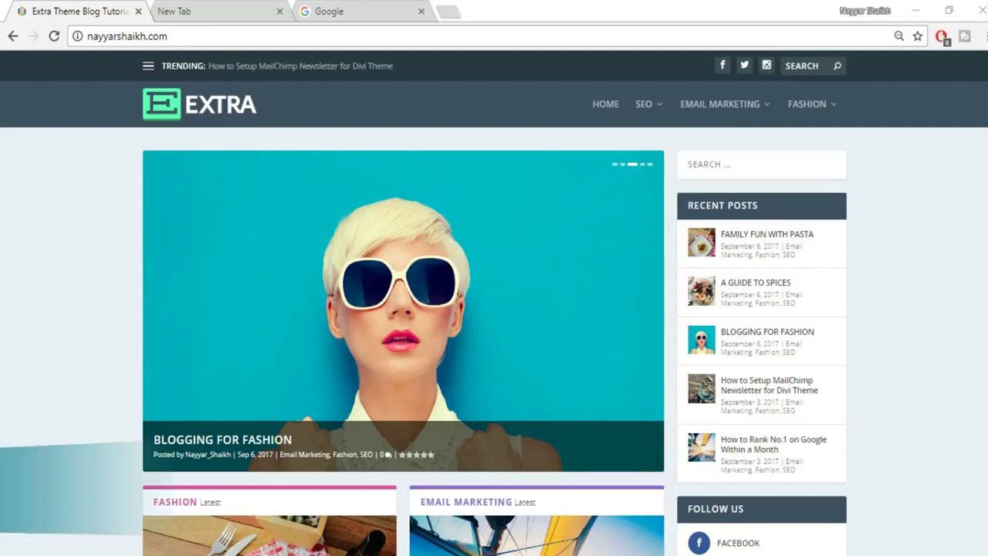
# Step: In the empty tab, load bloggdude.com/tmd from the address-bar suggestions
pyautogui.click(210, 12)
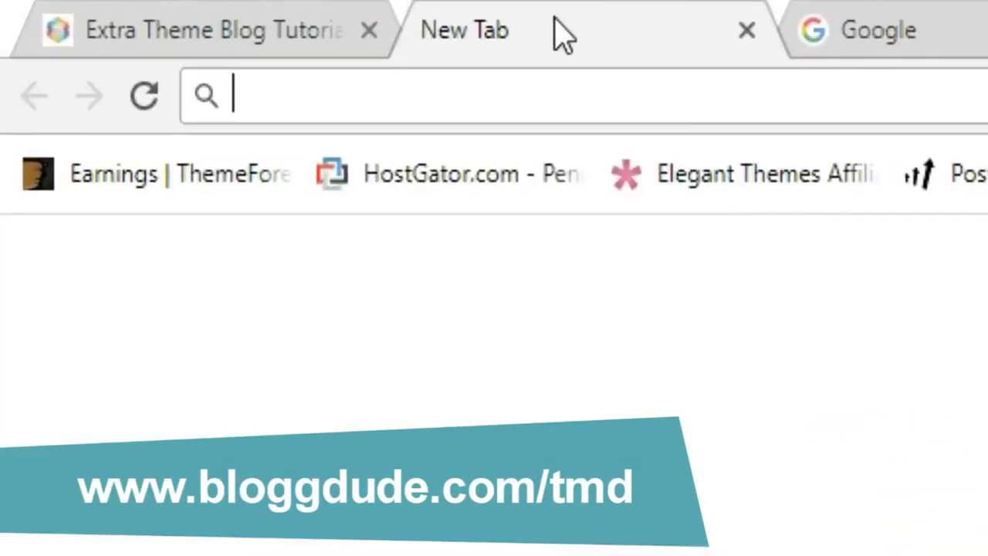
pyautogui.write('bloggdude.com')
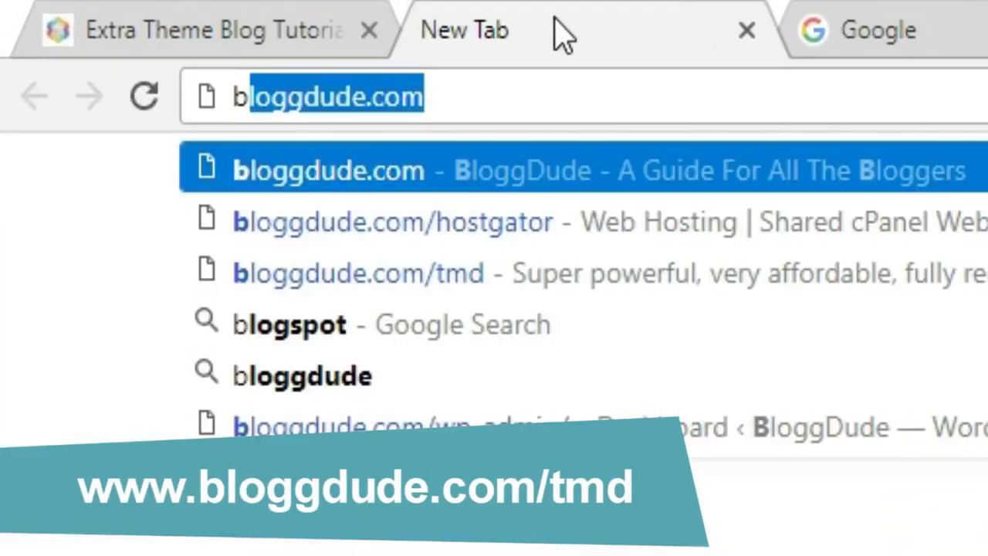
pyautogui.press('Right')
pyautogui.press('Down')
pyautogui.press('Down')
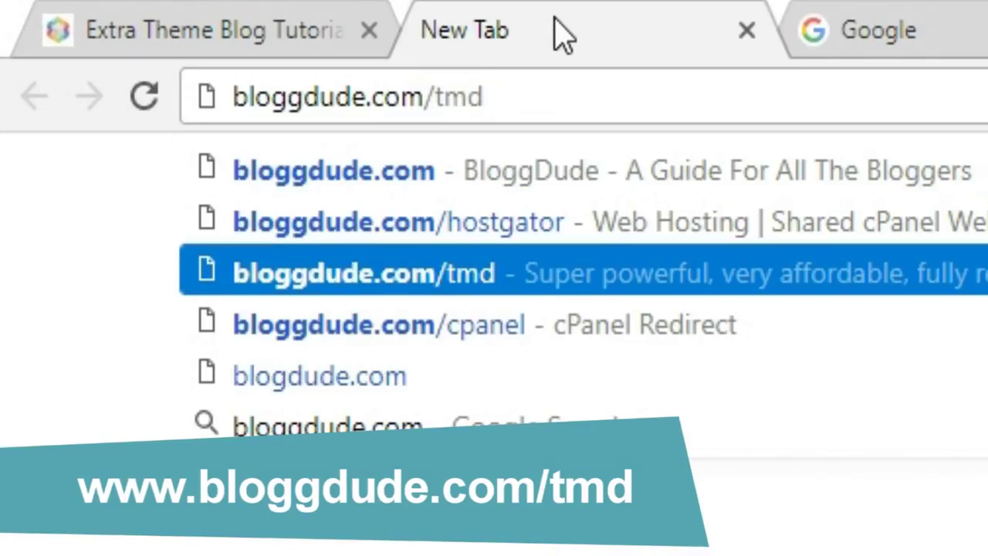
pyautogui.press('Return')
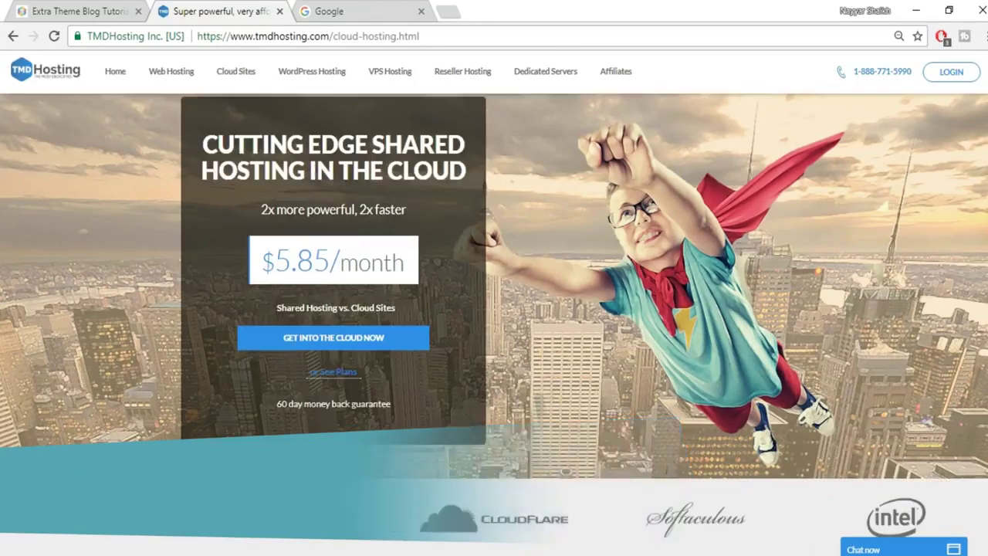
# Step: Scroll to the Summer, Rain and Storm Cloud plans and highlight 'SSD' in Storm Cloud's SSD Space row
pyautogui.scroll(-10, 494, 309)
pyautogui.scroll(-10, 494, 318)
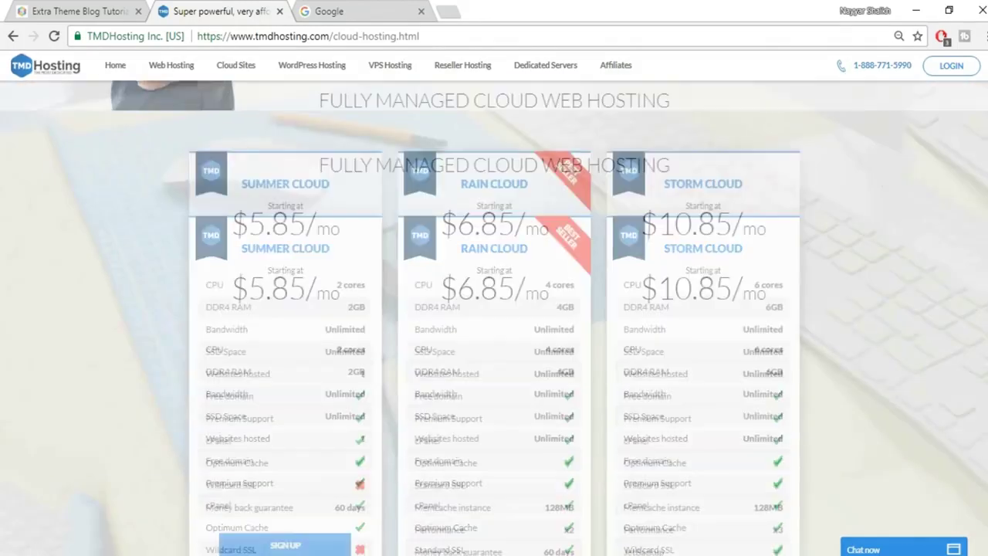
pyautogui.scroll(-1, 494, 324)
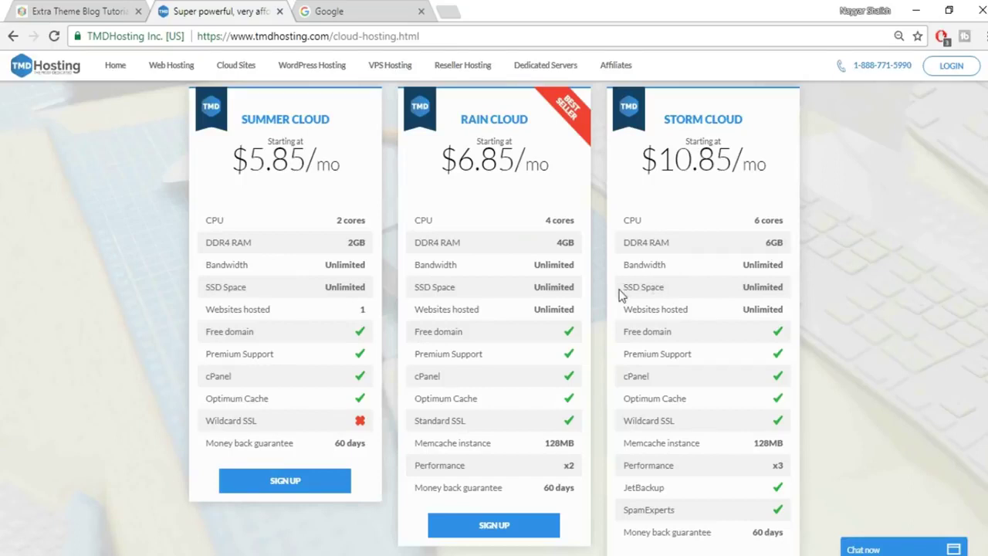
pyautogui.moveTo(624, 287); pyautogui.dragTo(644, 284)
# Step: In the Google tab, search images for 'ssd vs hdd web hosting'
pyautogui.click(400, 8)
pyautogui.write('d')
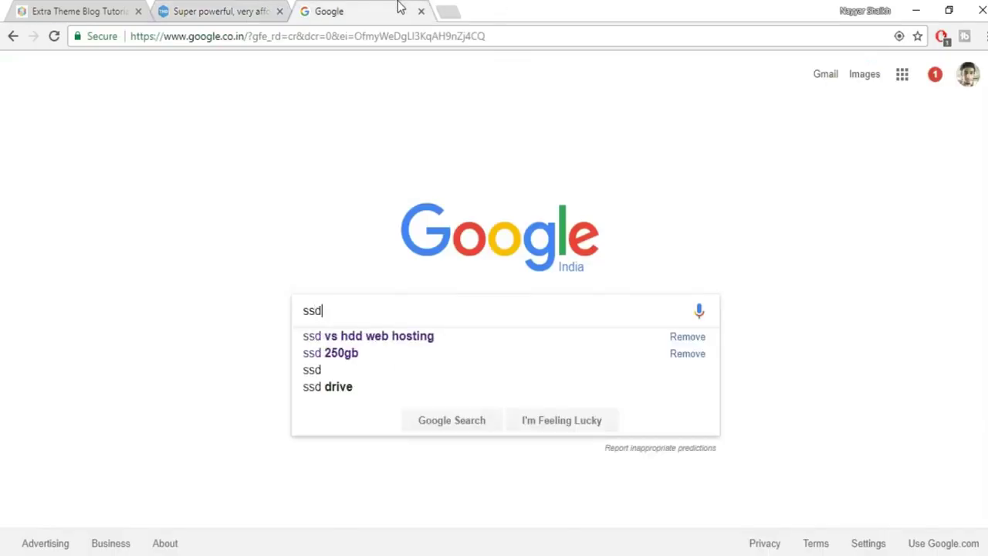
pyautogui.click(395, 336)
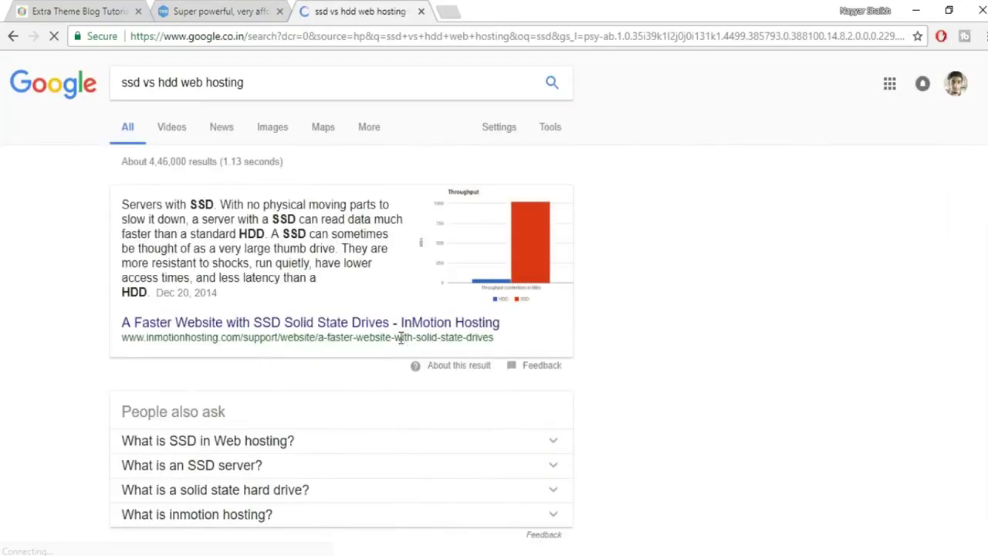
pyautogui.click(267, 133)
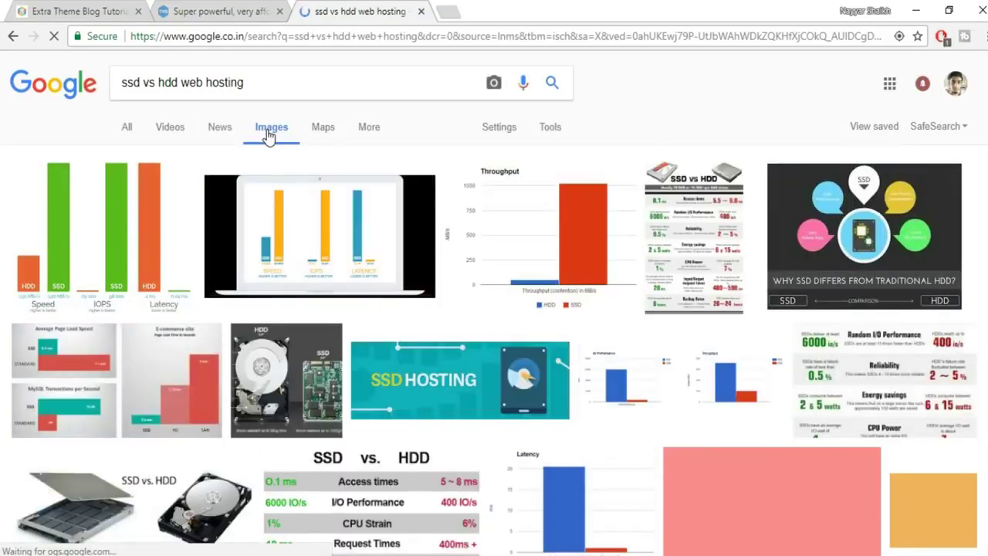
# Step: Enlarge the SSD 540 MB/s vs HDD ~150 MB/s chart, then return to the TMDHosting pricing tab
pyautogui.click(126, 233)
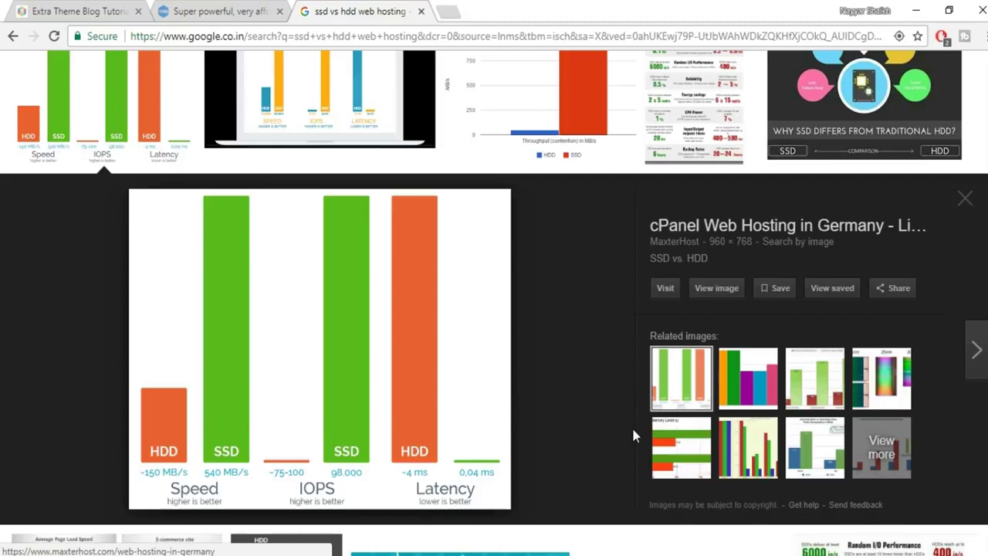
pyautogui.scroll(2, 634, 430)
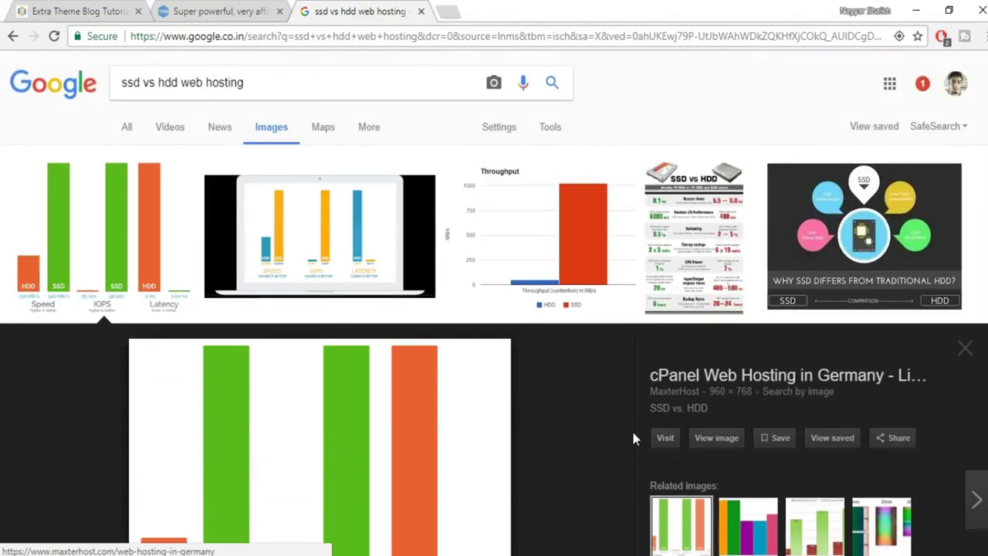
pyautogui.click(258, 8)
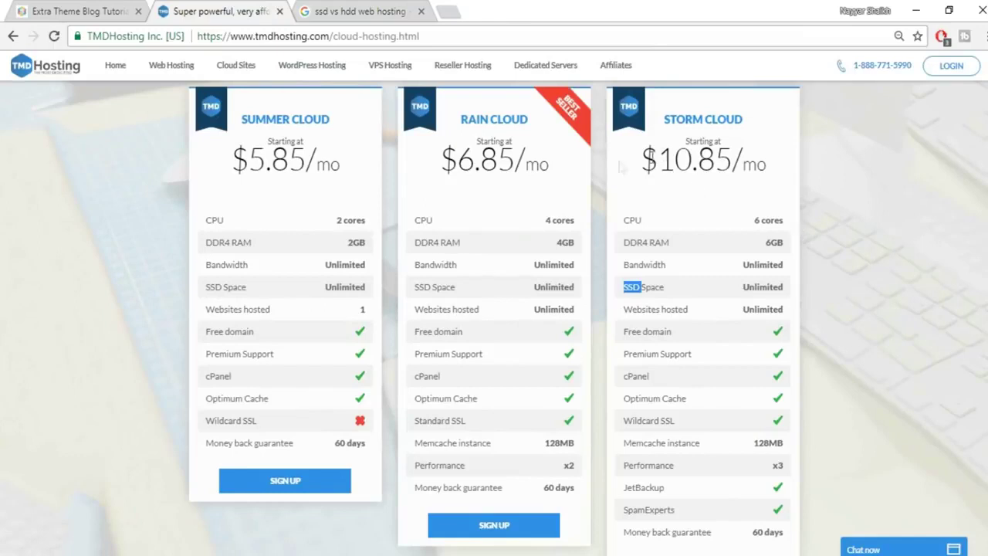
pyautogui.moveTo(460, 164); pyautogui.dragTo(559, 175)
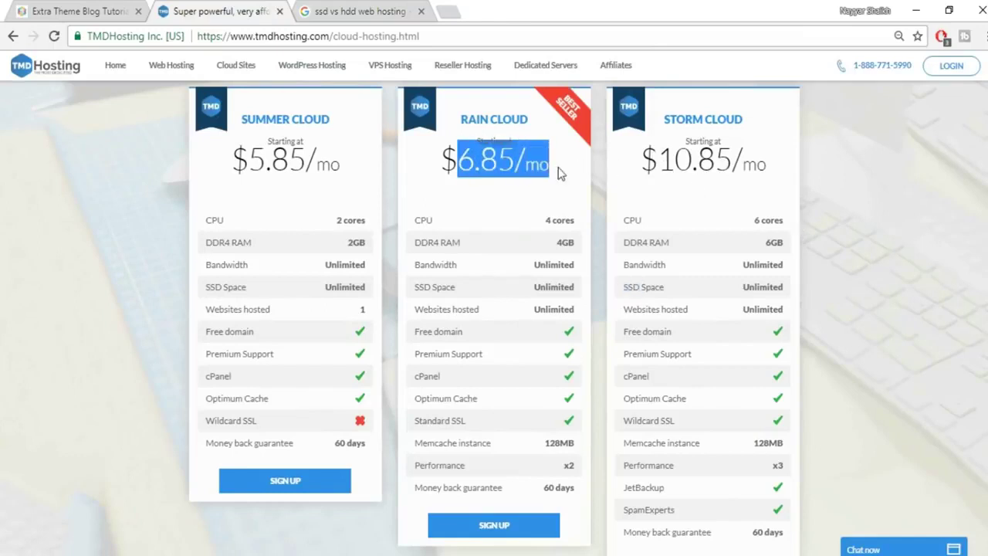
pyautogui.click(561, 176)
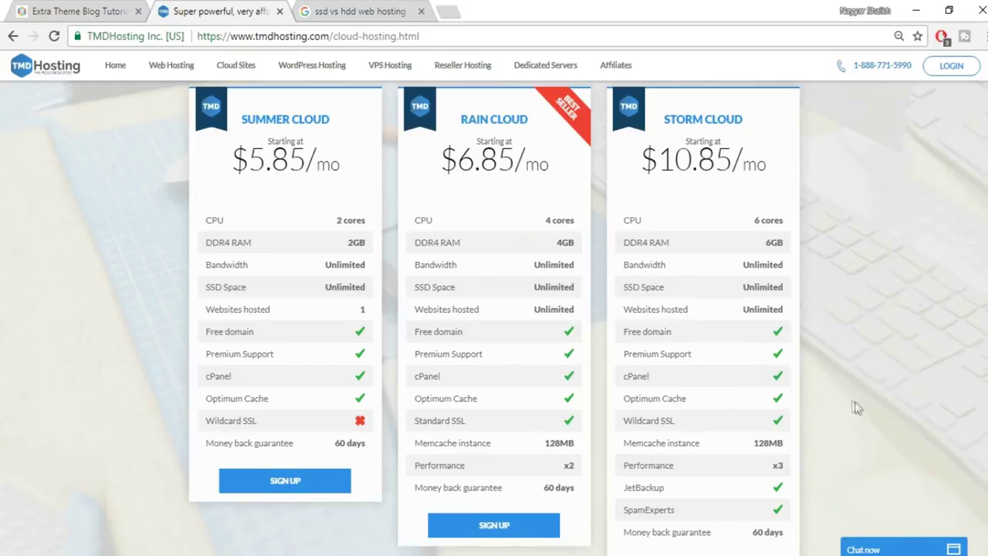
pyautogui.scroll(-1, 961, 436)
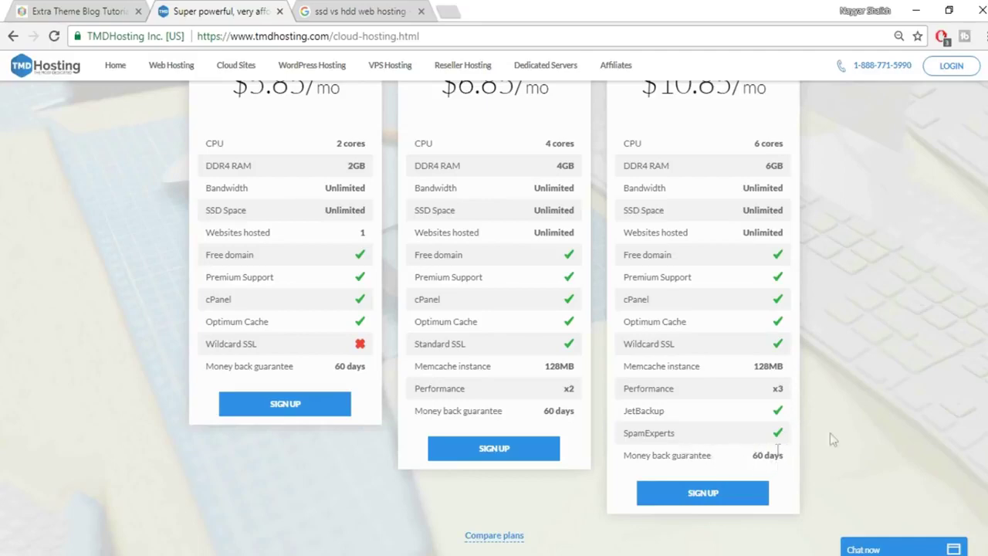
pyautogui.scroll(2, 494, 309)
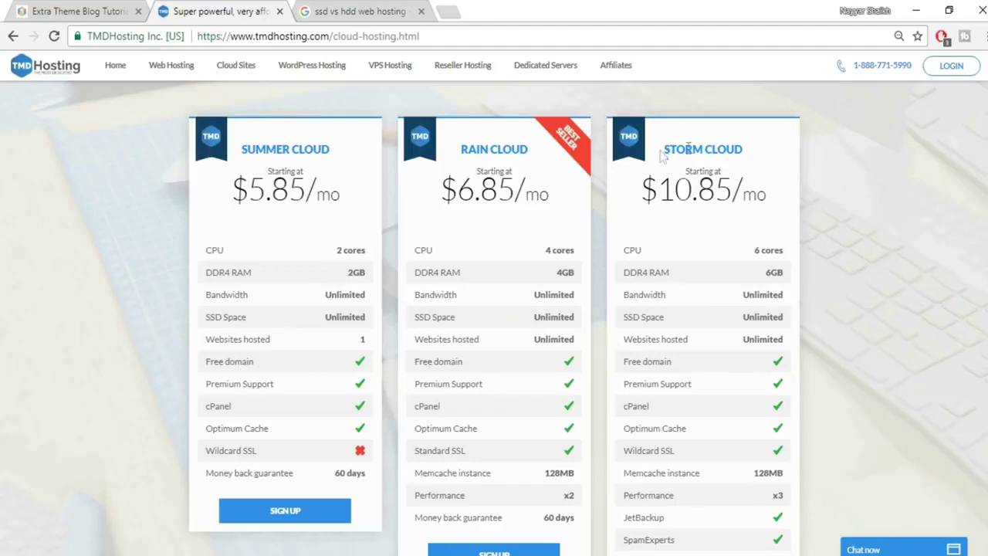
pyautogui.scroll(-3, 838, 324)
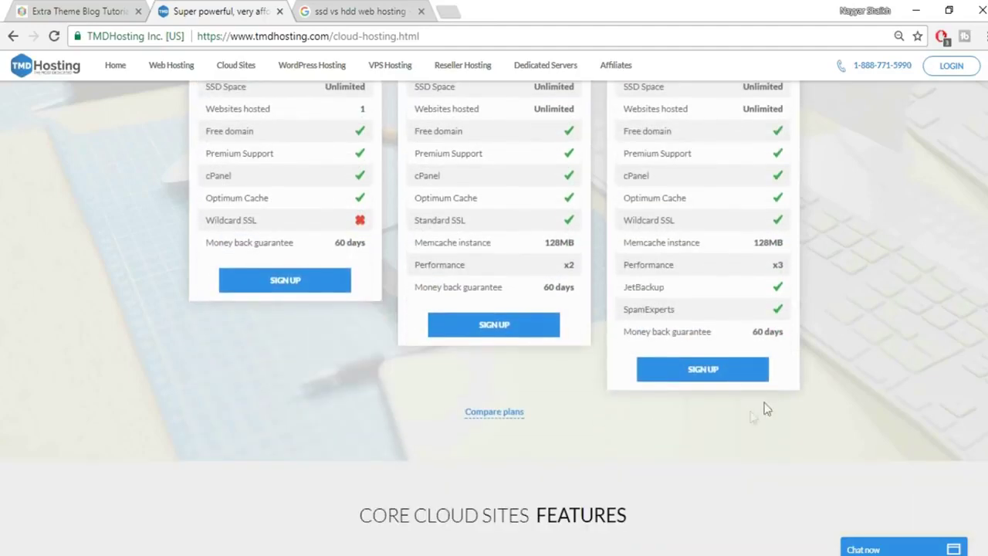
pyautogui.scroll(4, 839, 406)
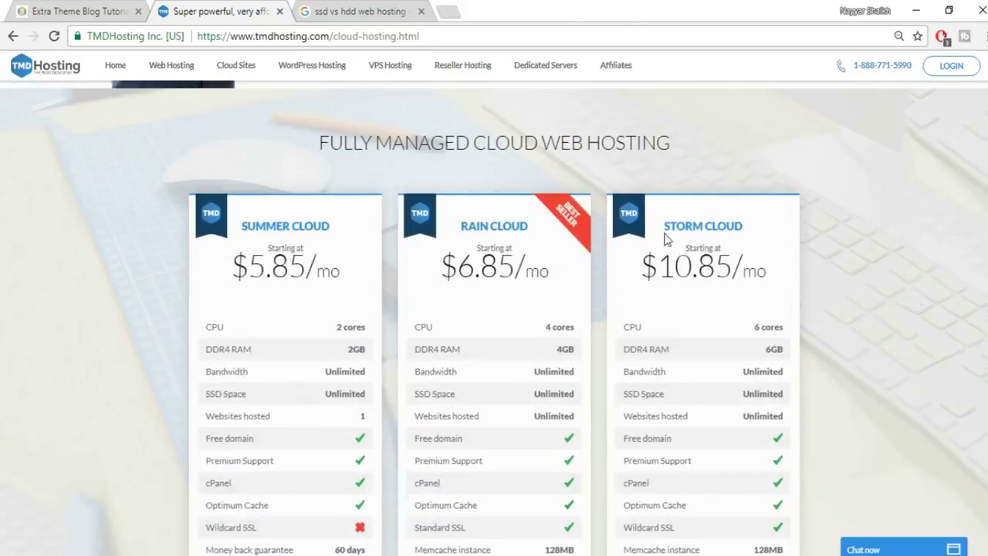
pyautogui.scroll(-4, 834, 366)
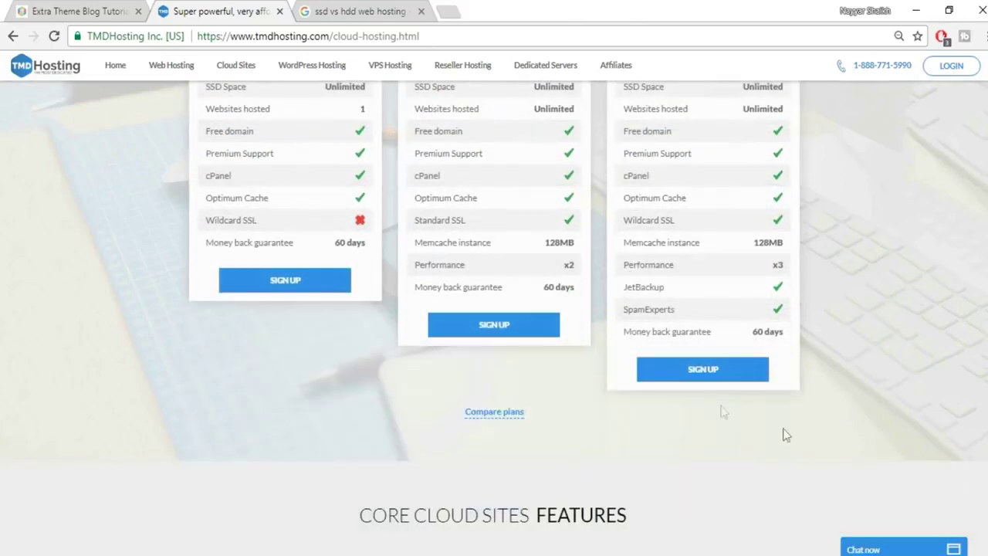
# Step: Sign up for Storm Cloud, enter the desired .com domain name, and proceed to the order form
pyautogui.click(706, 371)
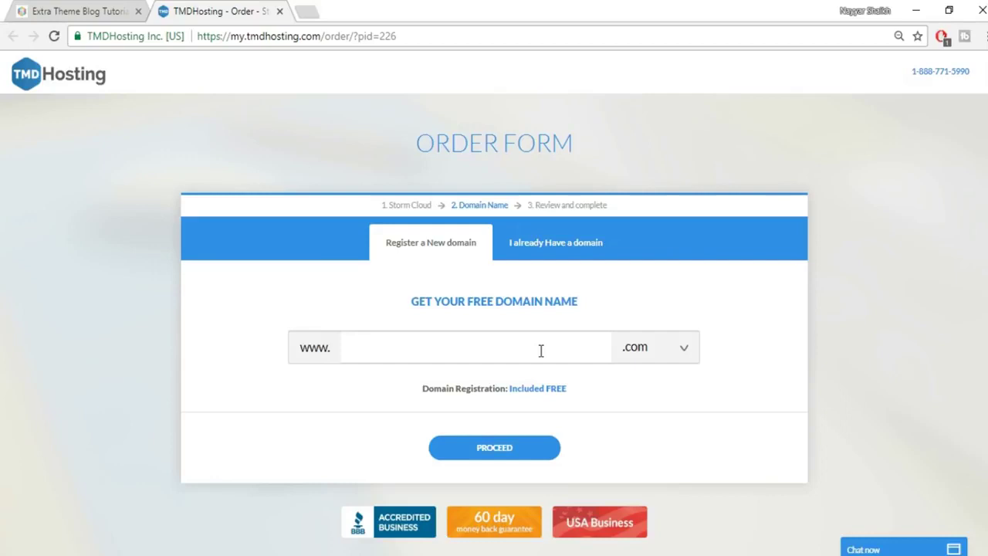
pyautogui.click(541, 351)
pyautogui.write('nayyarshaikj2')
pyautogui.click(508, 452)
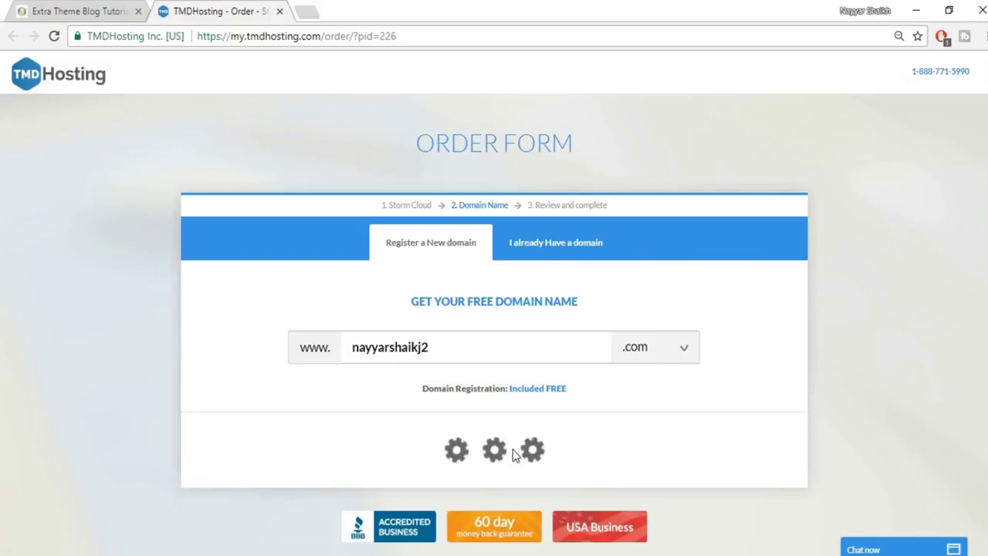
pyautogui.scroll(-3, 878, 303)
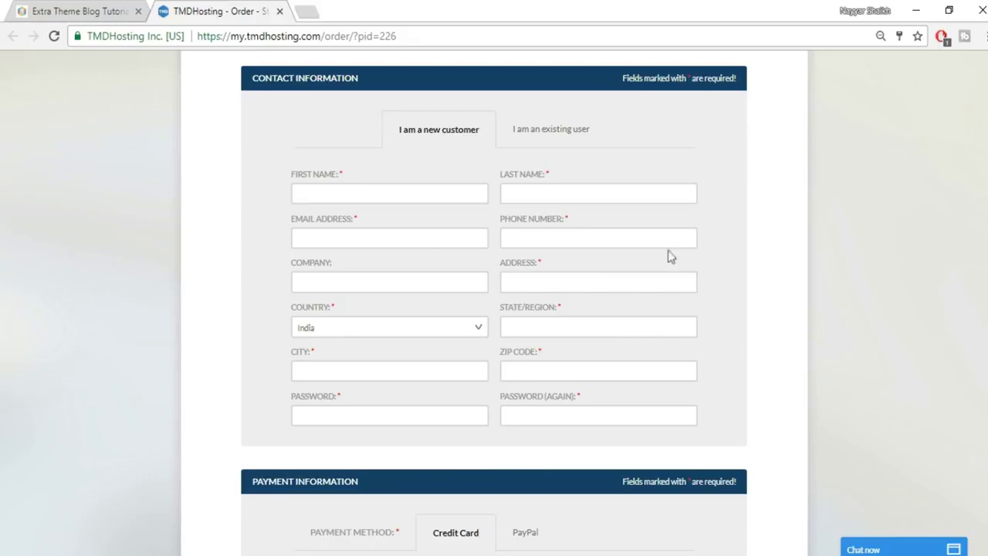
# Step: Choose PayPal as the payment method and scroll down to the $164.19 purchase summary
pyautogui.scroll(-4, 825, 309)
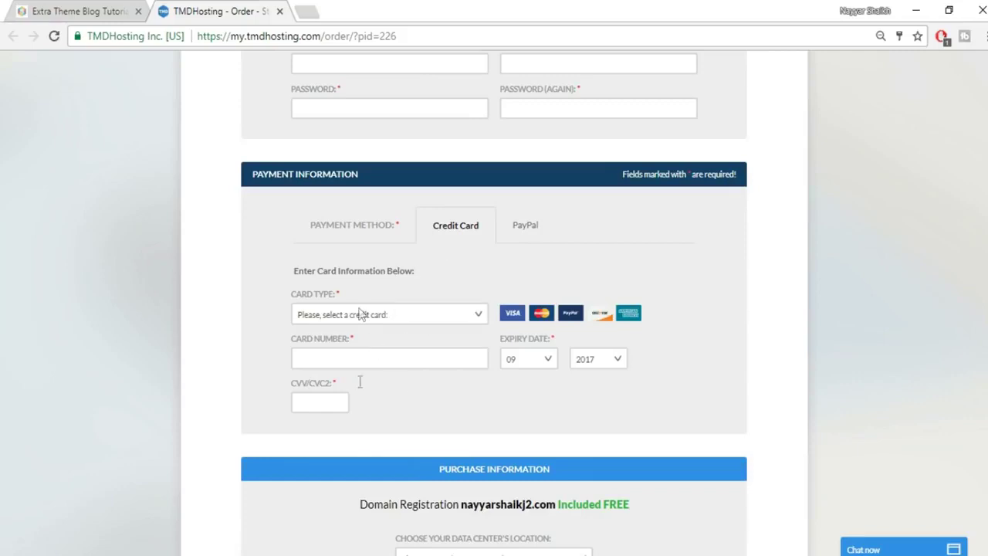
pyautogui.click(534, 230)
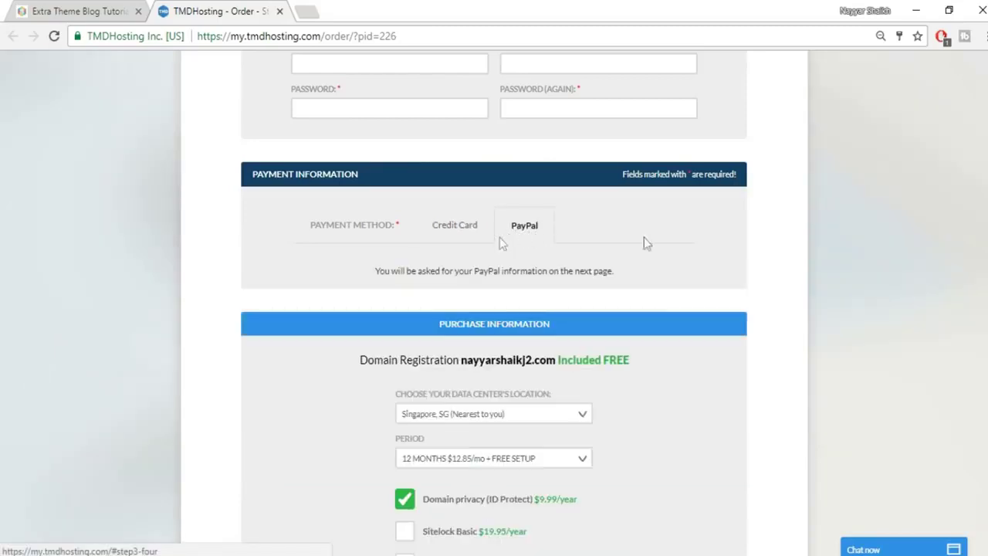
pyautogui.scroll(-3, 900, 294)
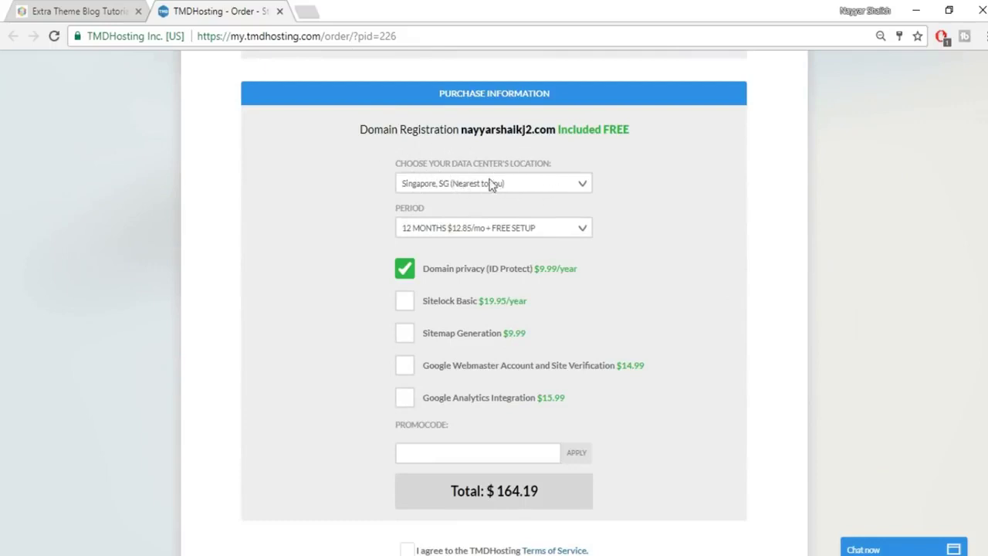
# Step: Keep Singapore as the data center and 12 months as the billing period
pyautogui.click(552, 184)
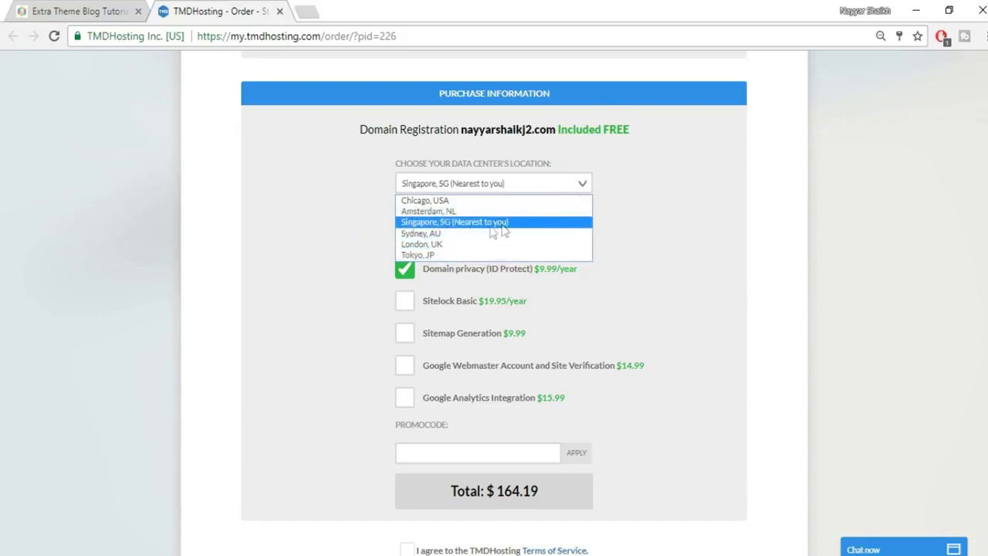
pyautogui.click(667, 224)
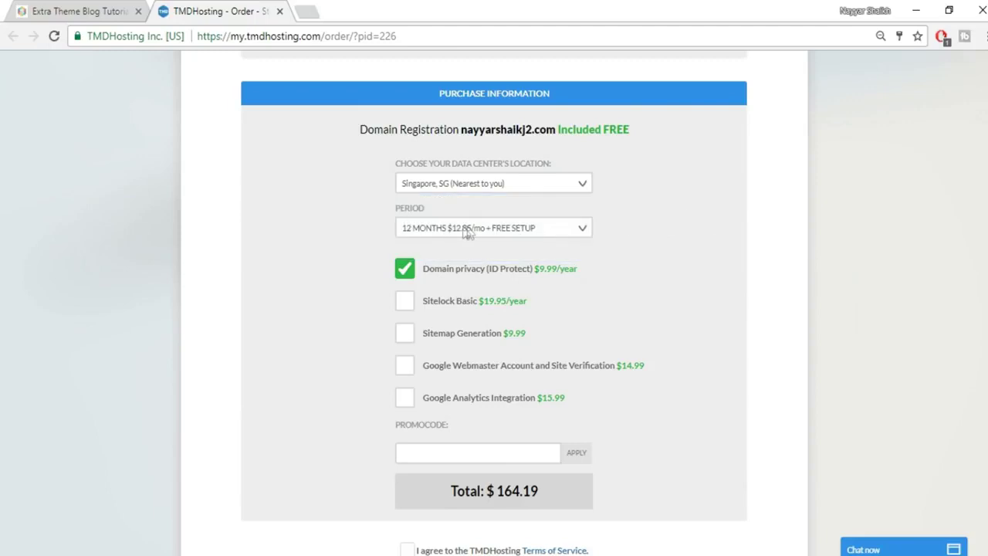
pyautogui.click(471, 230)
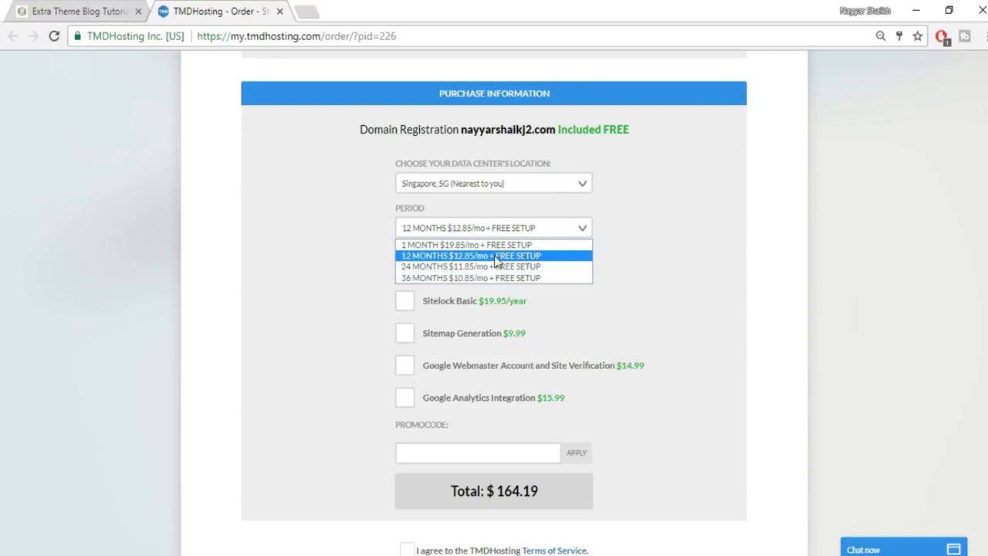
pyautogui.click(496, 259)
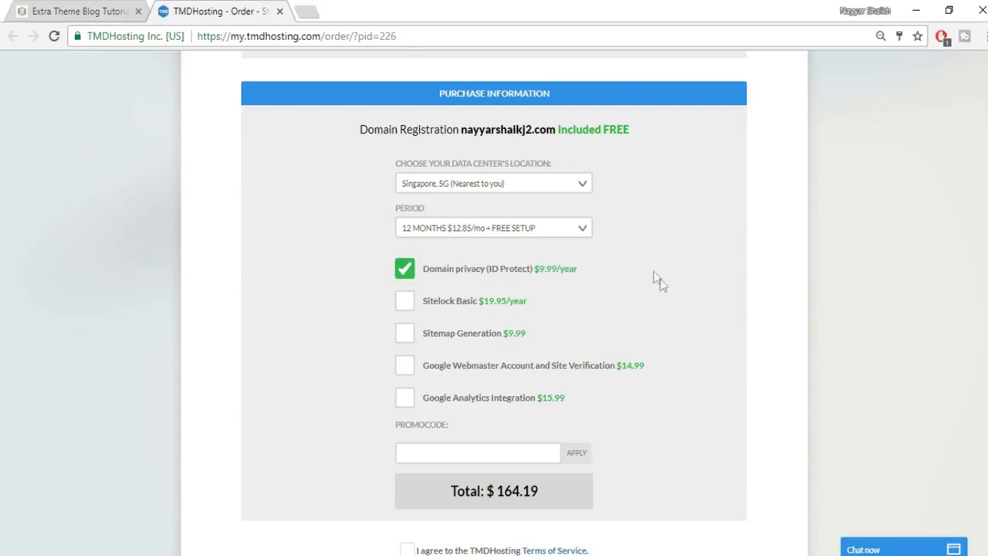
# Step: Turn off domain privacy, dropping the total to $154.20
pyautogui.click(406, 276)
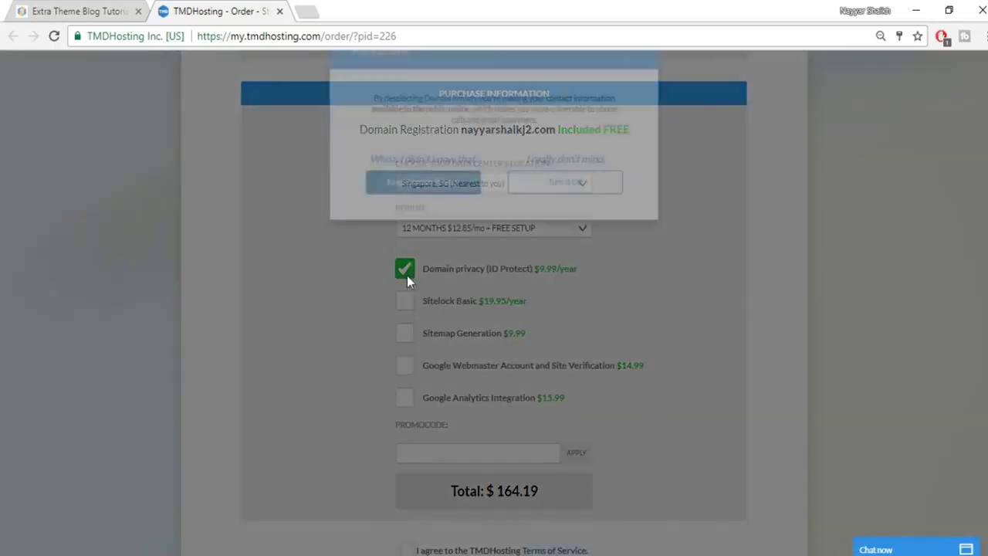
pyautogui.click(568, 219)
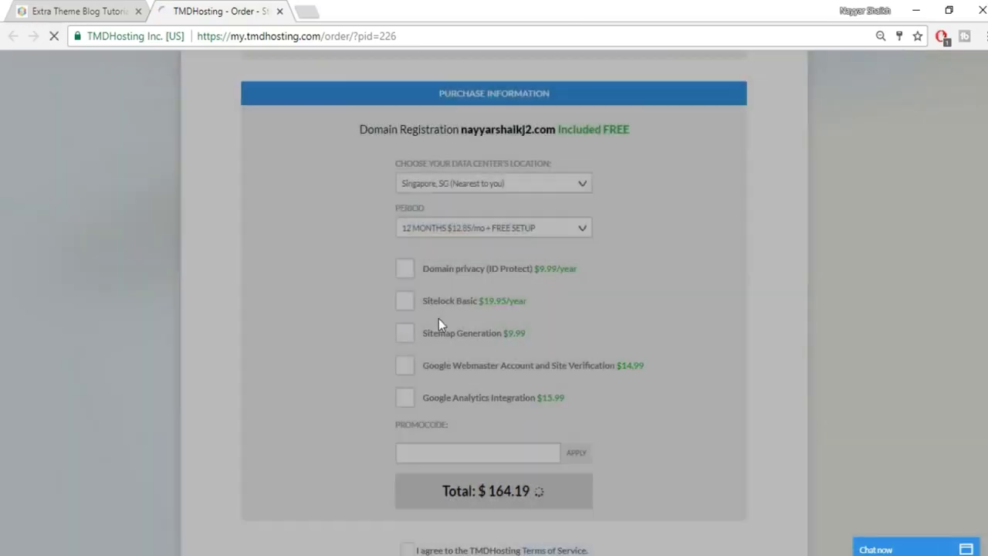
pyautogui.scroll(-3, 686, 324)
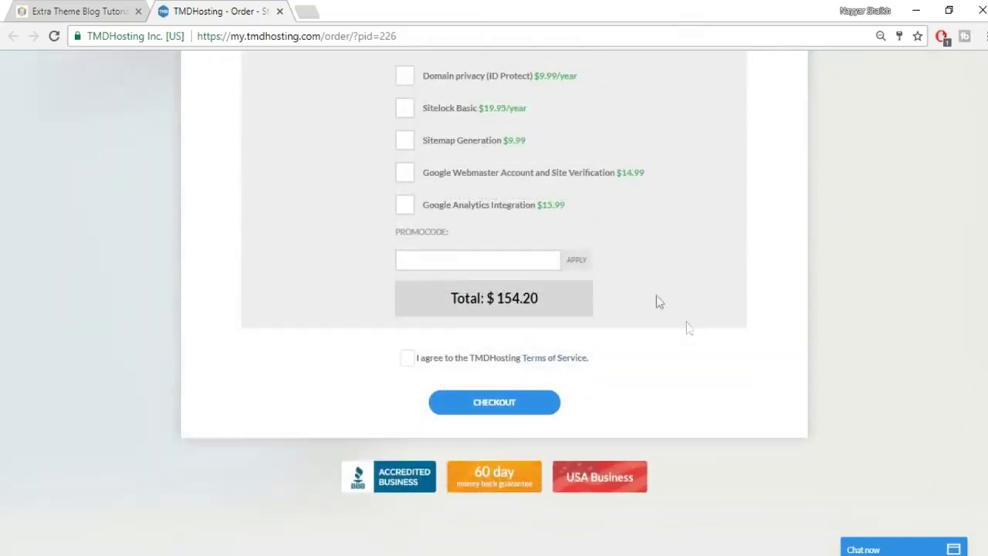
# Step: Apply the 7% promo code, cutting the total to $143.41, and accept the Terms of Service
pyautogui.click(498, 262)
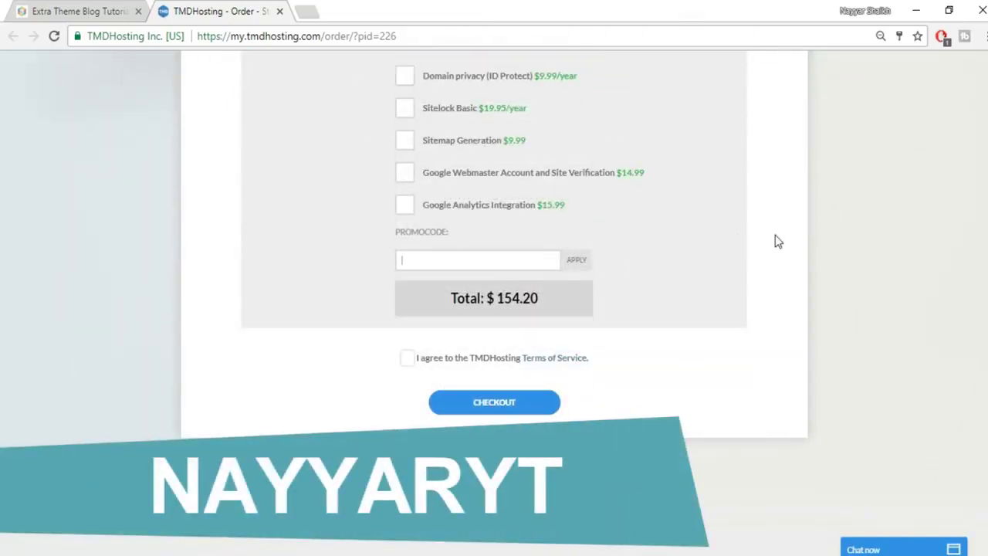
pyautogui.write('nayyaryt')
pyautogui.click(577, 262)
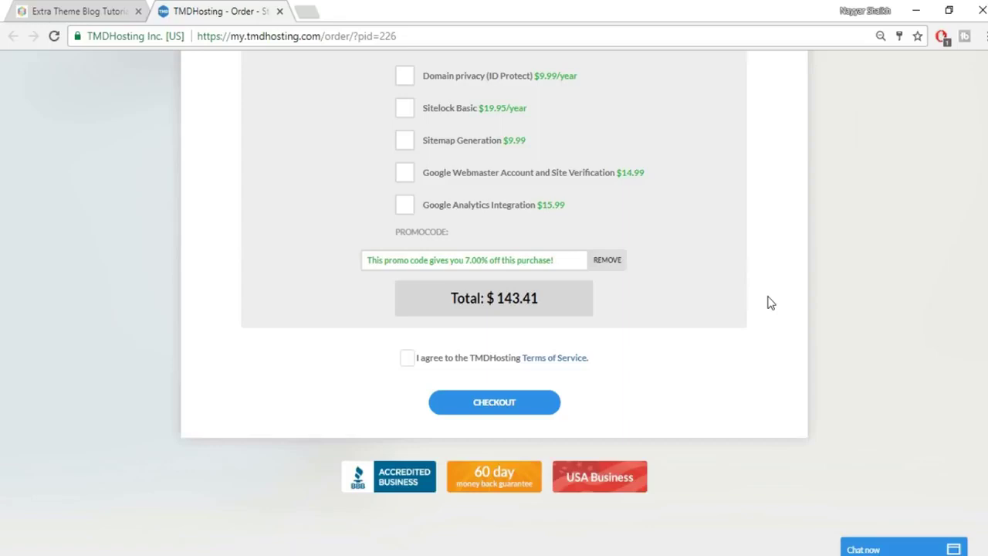
pyautogui.click(406, 361)
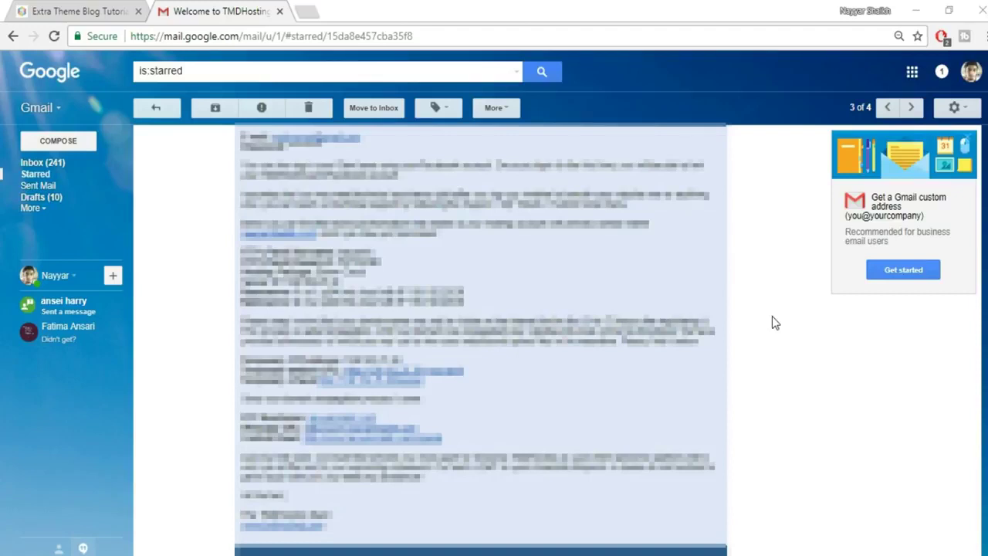
# Step: Open the welcome email's cPanel link in a new tab and switch to it
pyautogui.rightClick(350, 444)
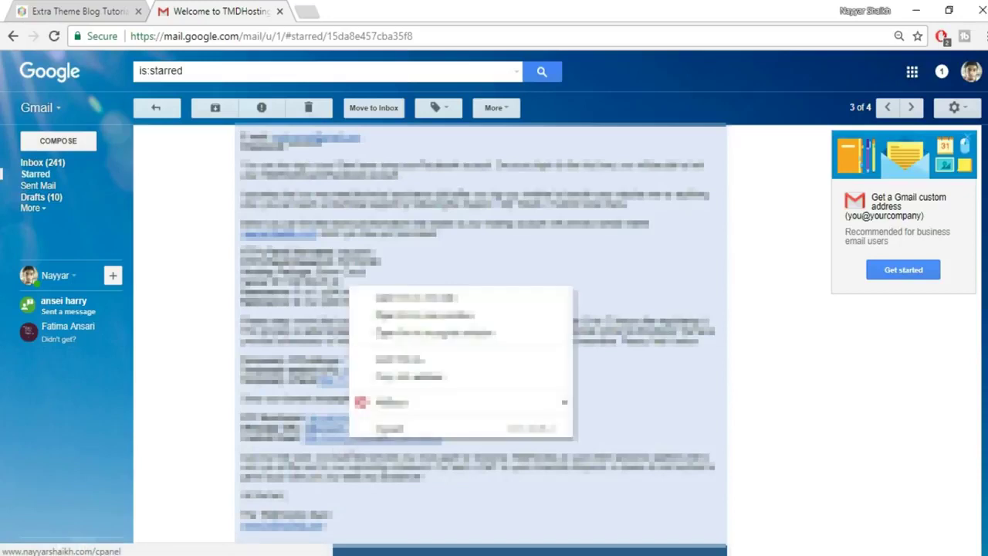
pyautogui.click(441, 294)
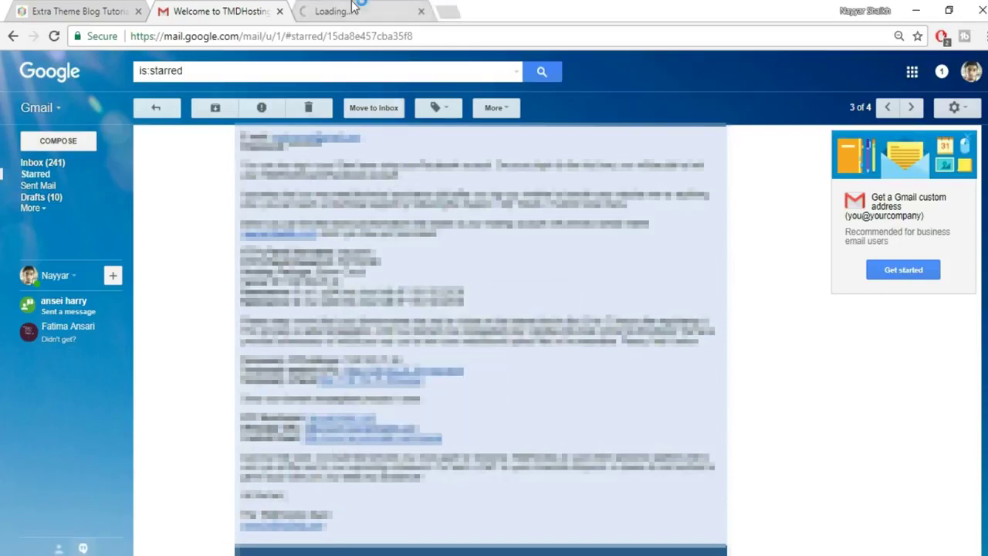
pyautogui.click(357, 11)
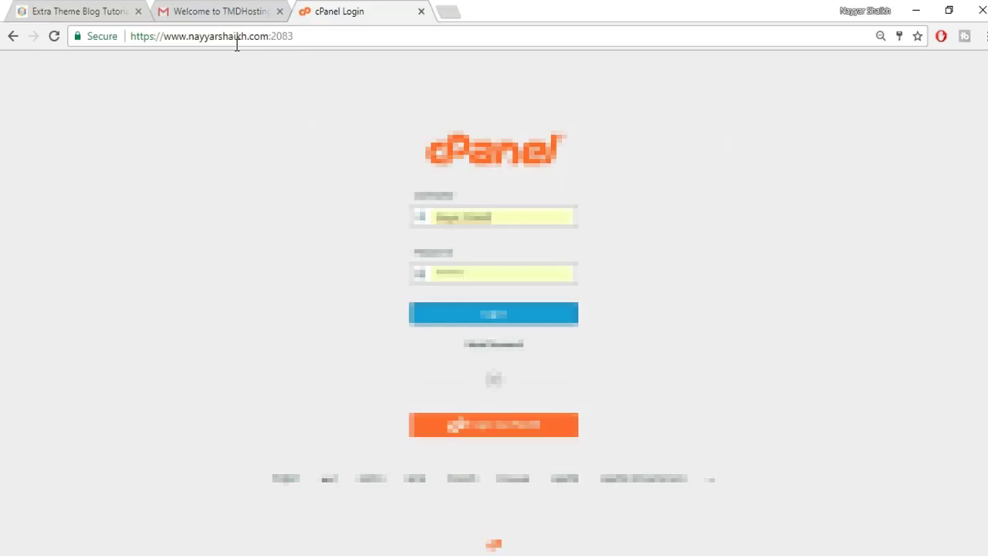
# Step: Check the welcome email's login details, then sign in to cPanel with the saved autofill credentials
pyautogui.click(164, 7)
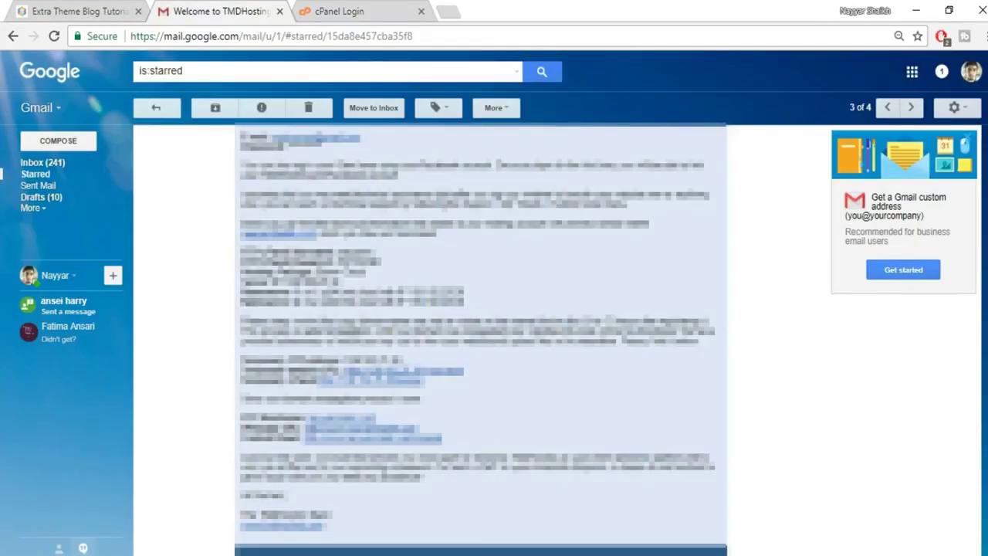
pyautogui.click(375, 12)
pyautogui.moveTo(518, 216); pyautogui.dragTo(401, 214)
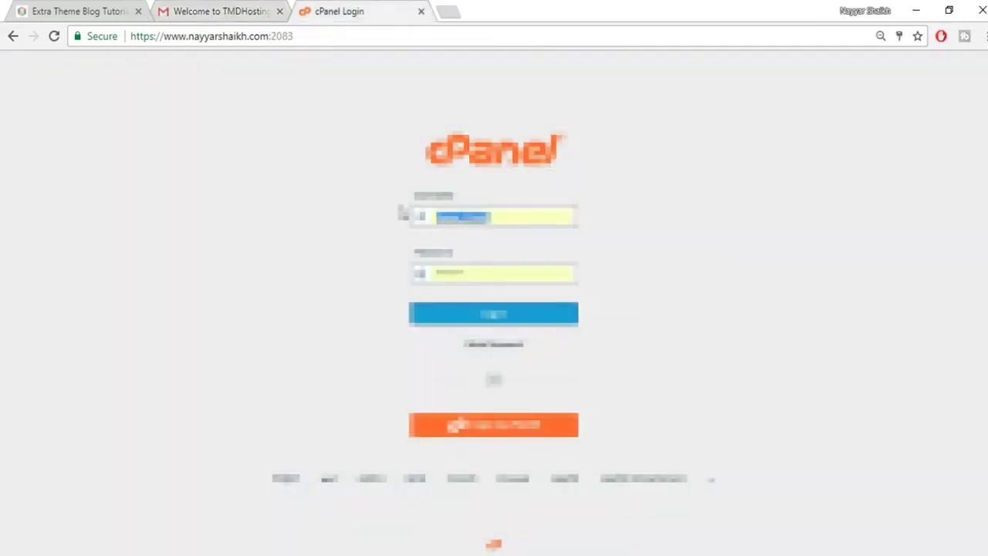
pyautogui.press('BackSpace')
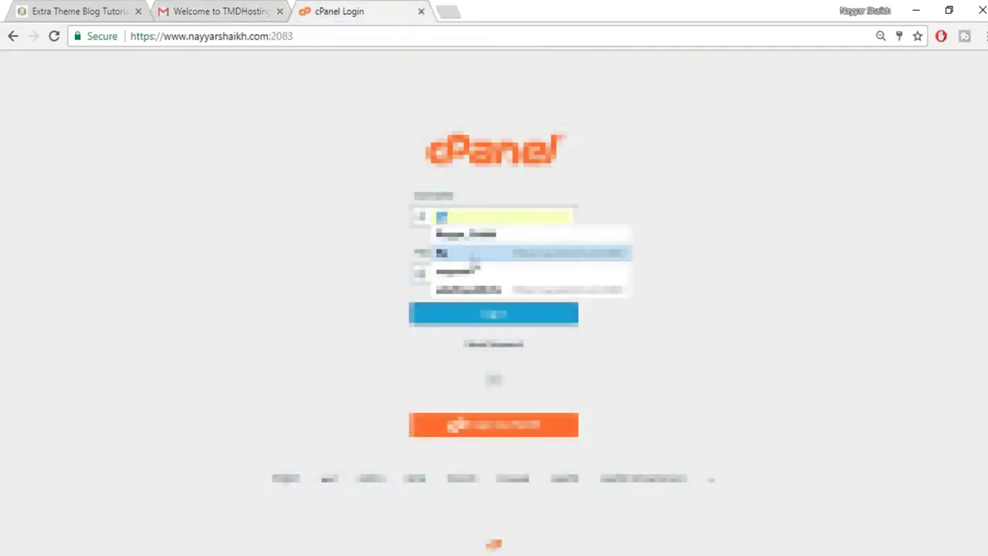
pyautogui.click(455, 271)
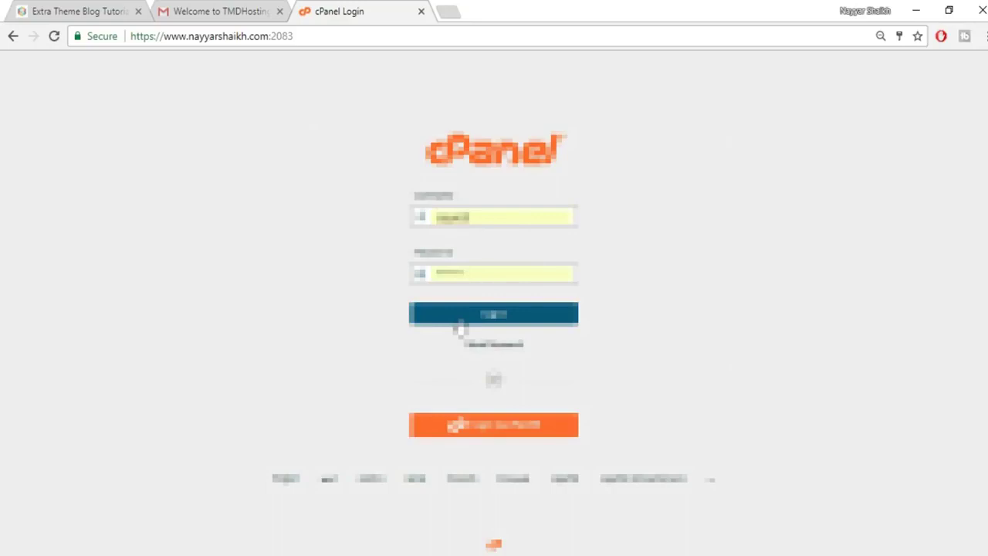
pyautogui.click(466, 323)
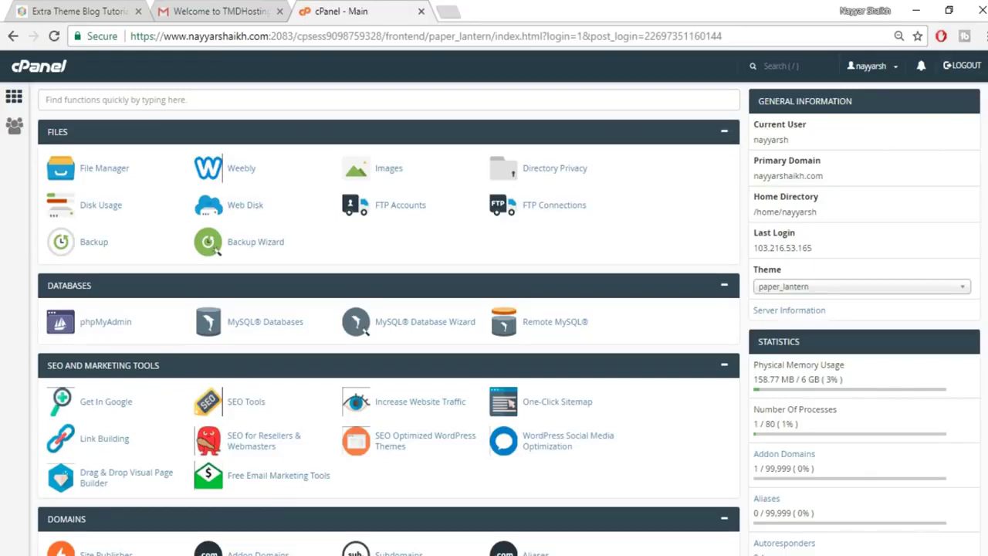
# Step: Open the WordPress installer from cPanel's Softaculous Apps Installer section
pyautogui.scroll(-12, 389, 319)
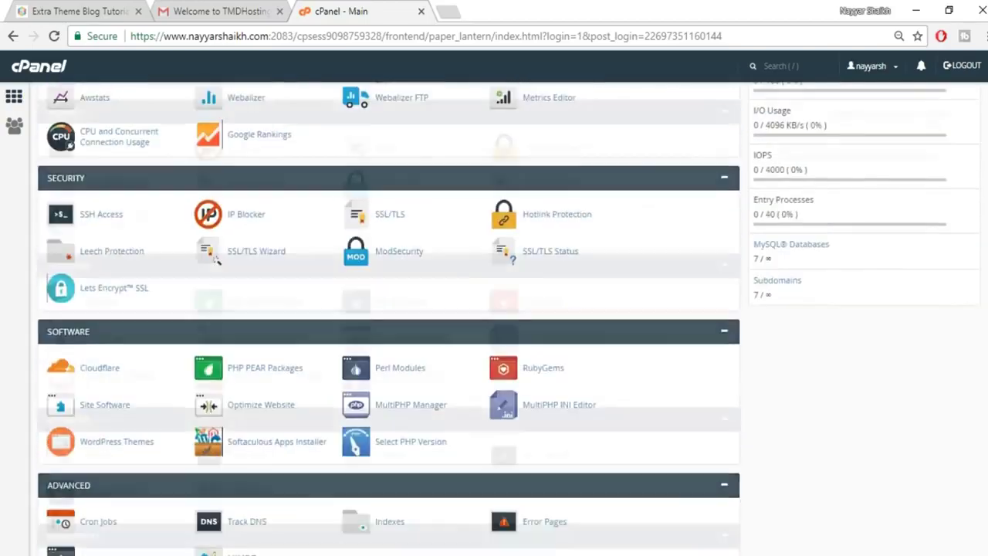
pyautogui.scroll(-5, 175, 362)
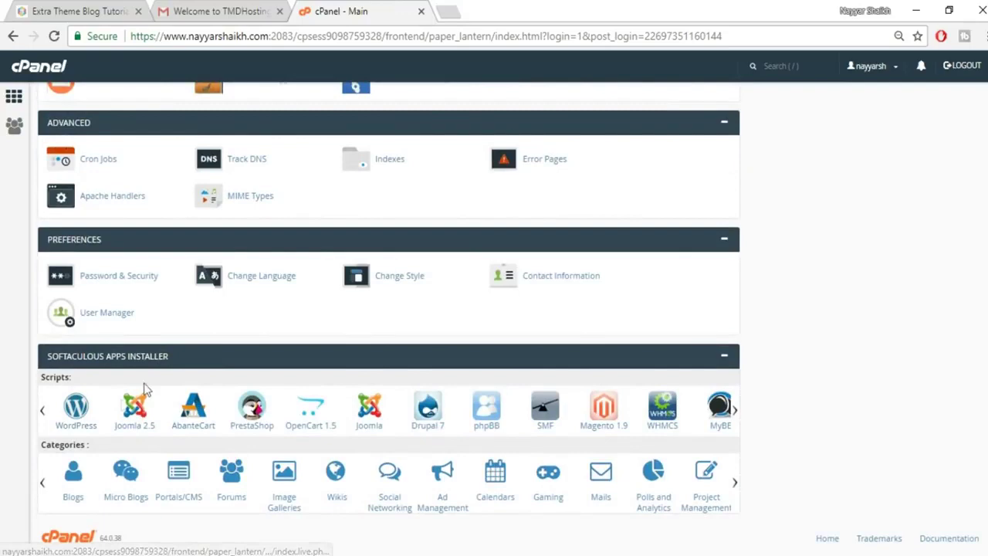
pyautogui.click(82, 425)
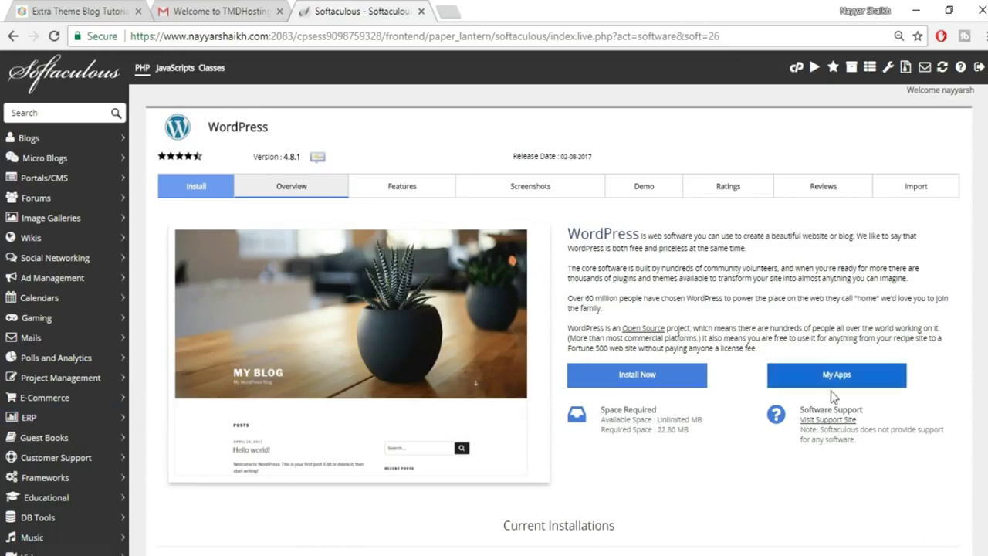
# Step: Start a new WordPress installation targeting the extra subdomain
pyautogui.scroll(-3, 820, 401)
pyautogui.scroll(3, 820, 399)
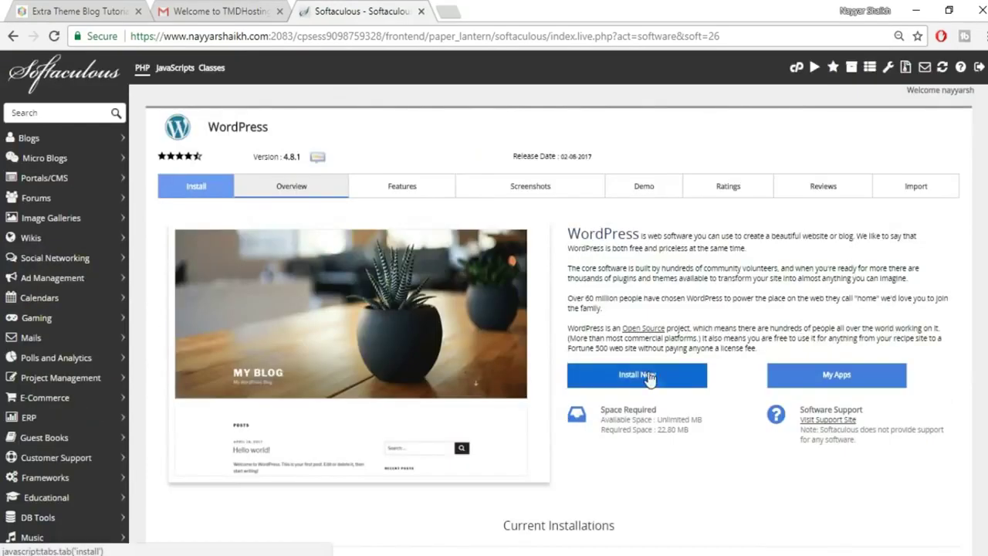
pyautogui.click(649, 375)
pyautogui.click(581, 320)
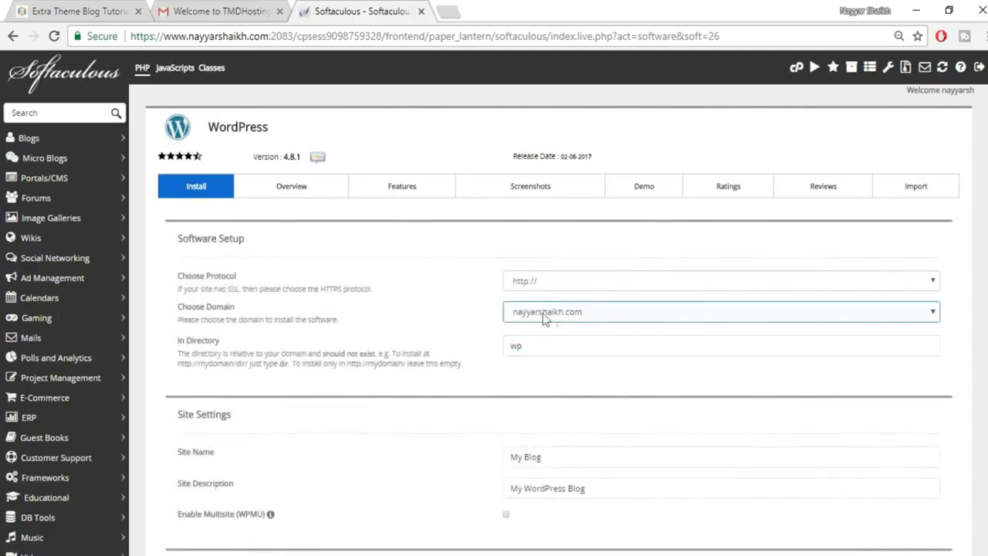
pyautogui.click(613, 315)
pyautogui.click(611, 311)
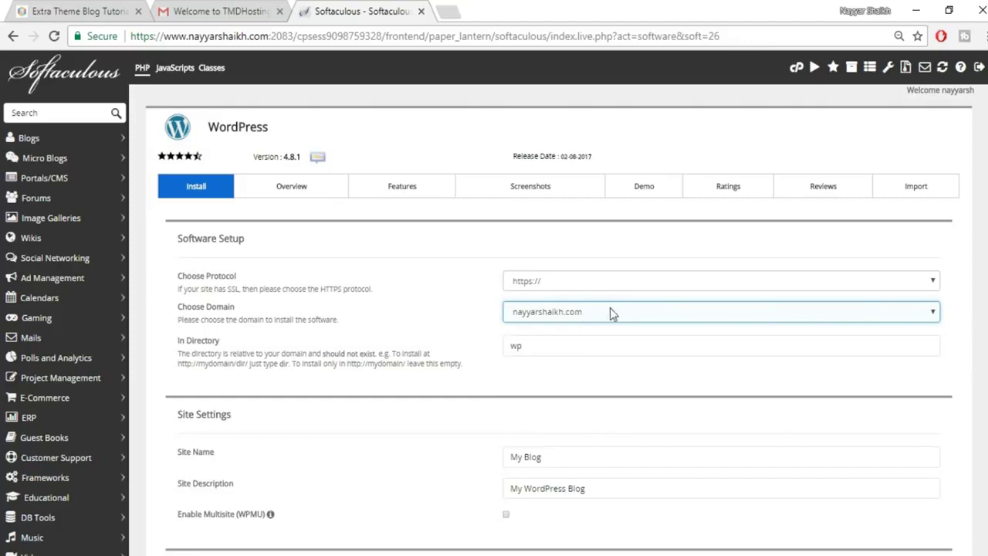
pyautogui.click(607, 319)
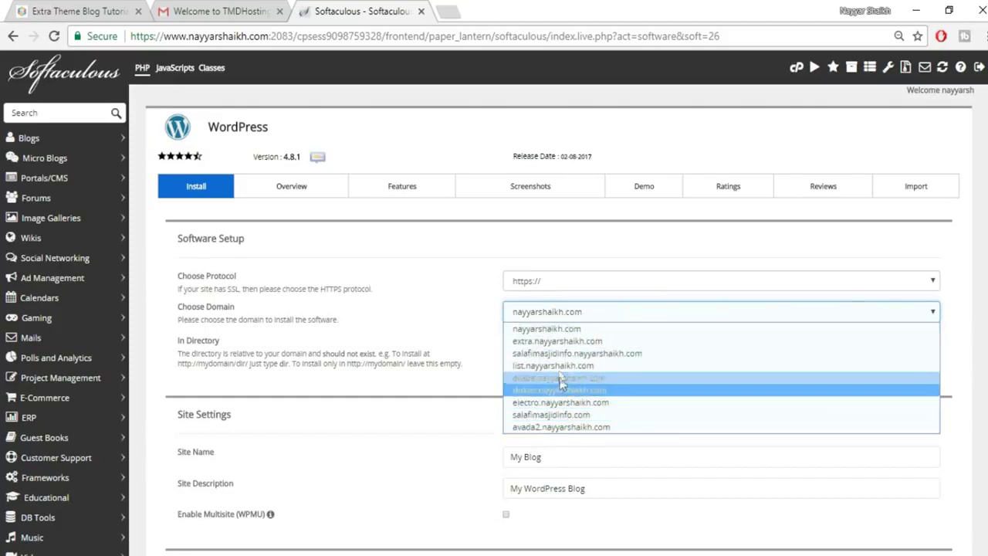
pyautogui.click(557, 341)
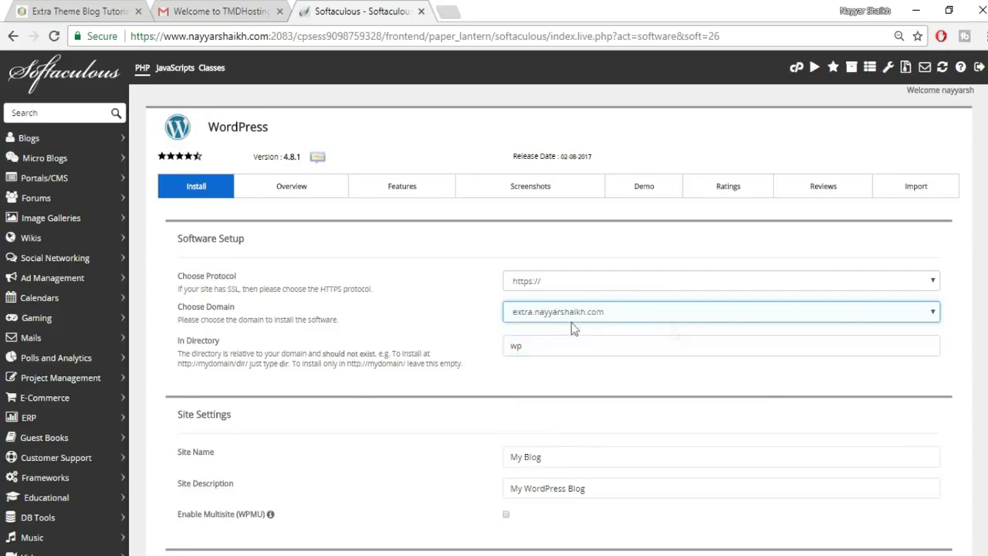
# Step: Clear the default 'wp' value from the In Directory field
pyautogui.click(597, 347)
pyautogui.hotkey('ctrl', 'a')
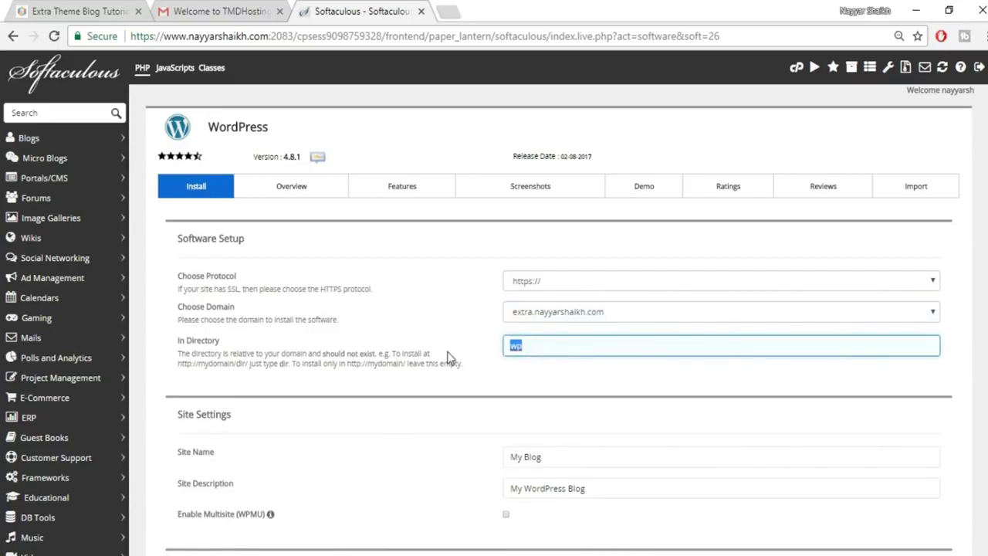
pyautogui.press('BackSpace')
pyautogui.click(566, 381)
pyautogui.click(564, 347)
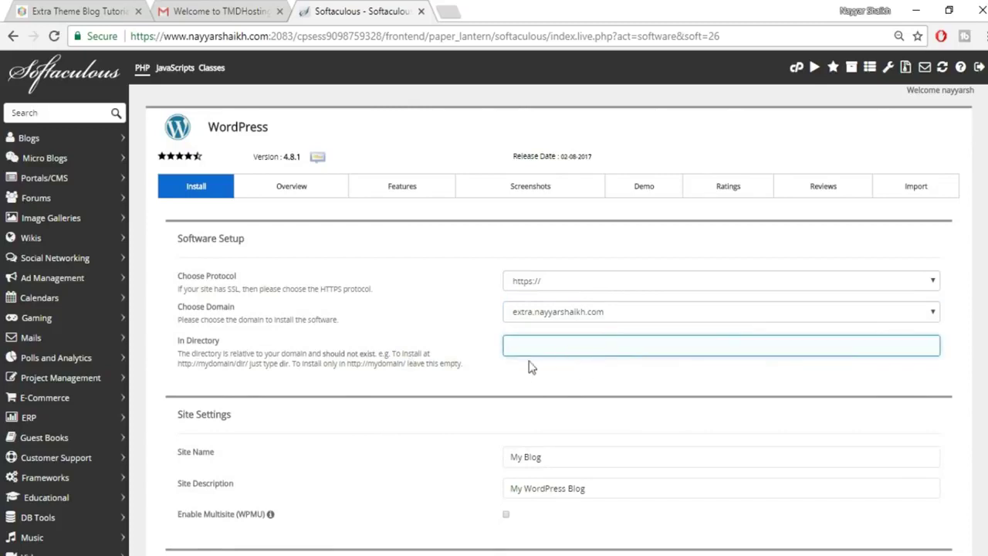
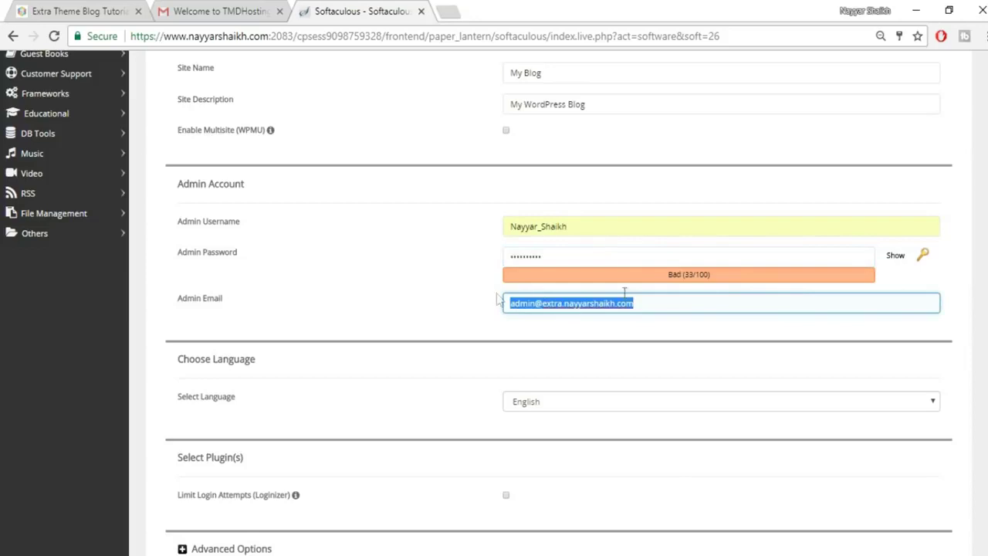
# Step: Autofill the admin e-mail address and install WordPress 4.8.1 on the extra subdomain
pyautogui.write('r')
pyautogui.click(607, 321)
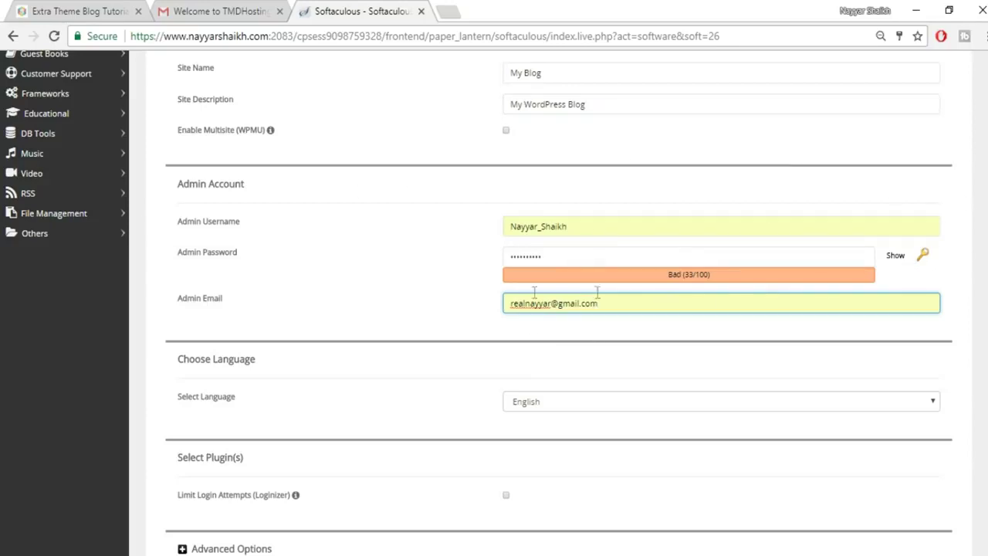
pyautogui.scroll(-1, 846, 363)
pyautogui.scroll(-10, 846, 357)
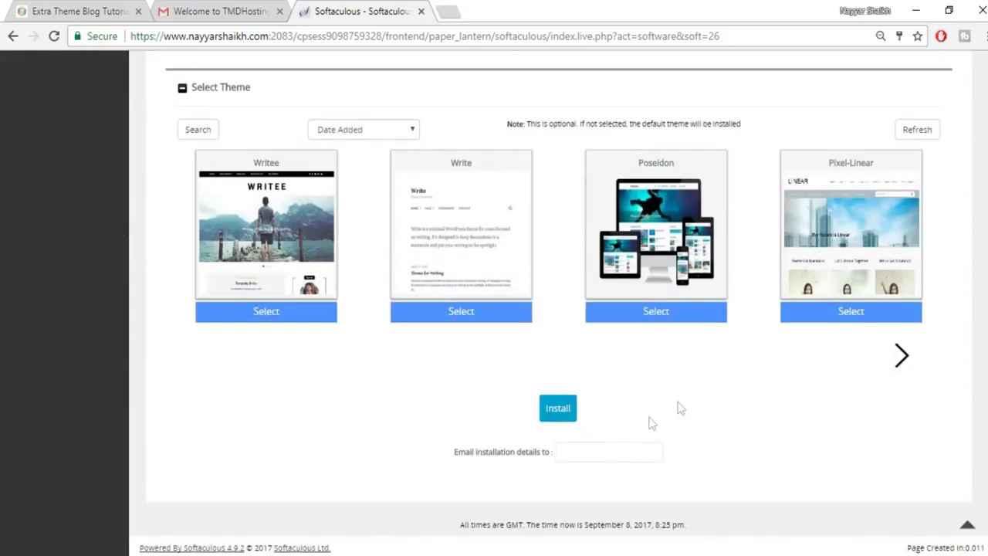
pyautogui.click(563, 410)
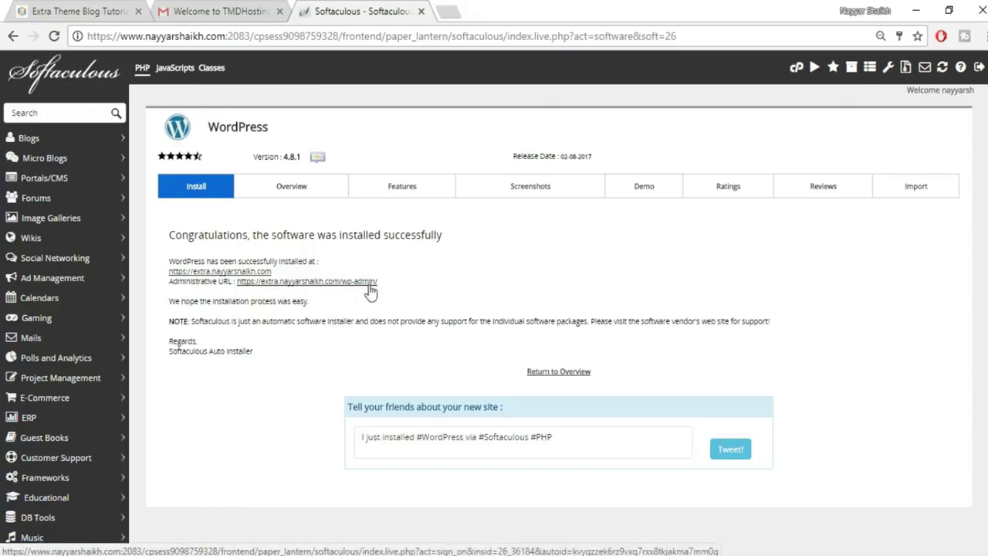
# Step: Open the admin dashboard and the live My Blog front page in separate new tabs
pyautogui.rightClick(337, 284)
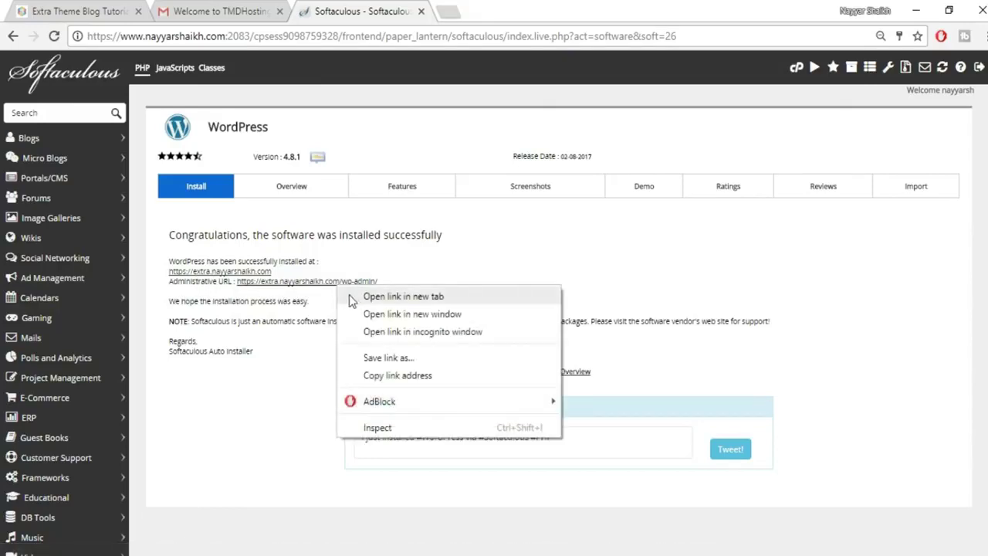
pyautogui.click(372, 298)
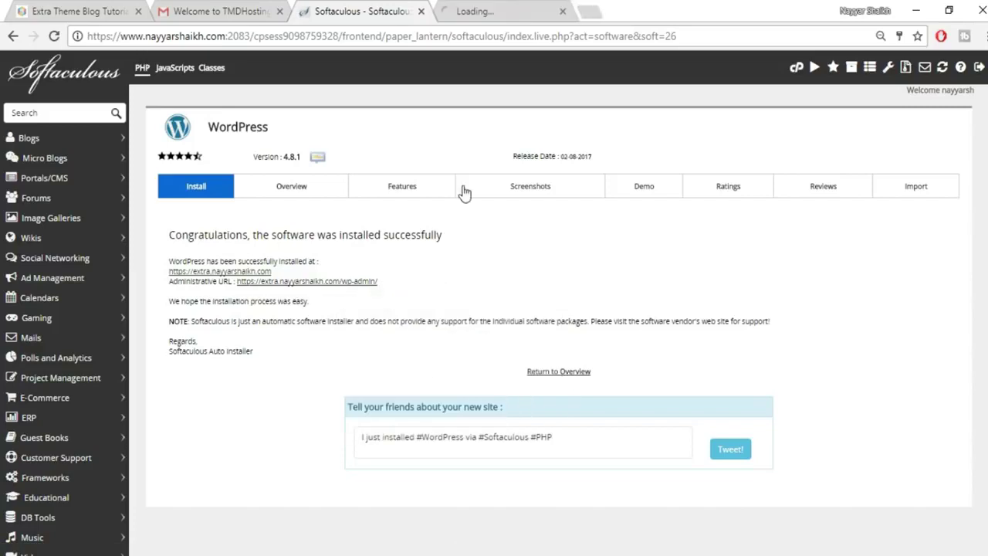
pyautogui.hotkey('ctrl', 'Tab')
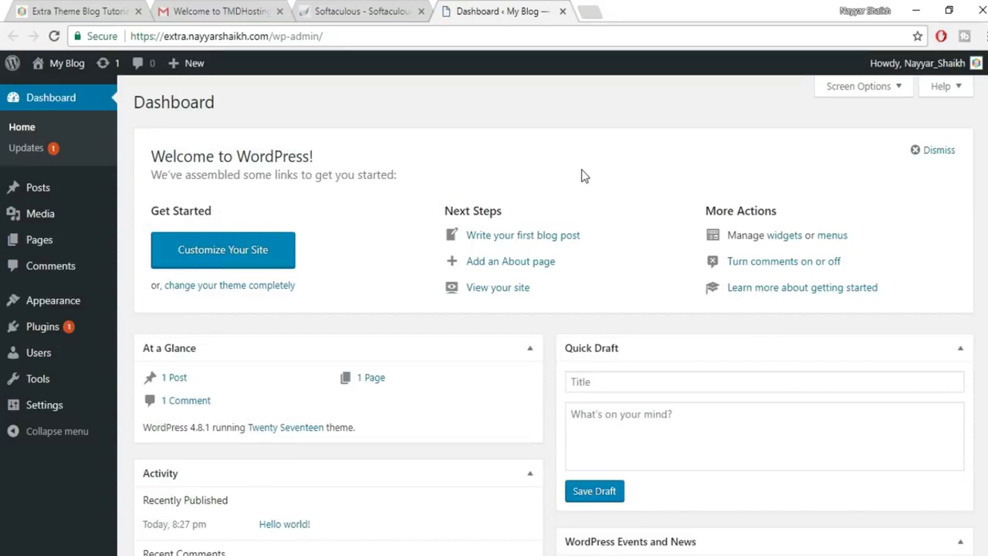
pyautogui.moveTo(64, 77)
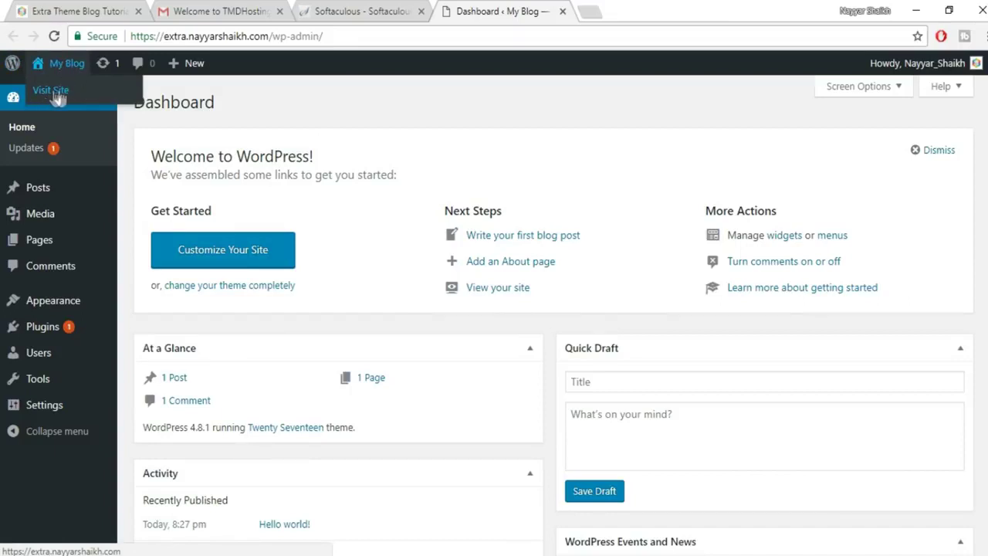
pyautogui.rightClick(56, 93)
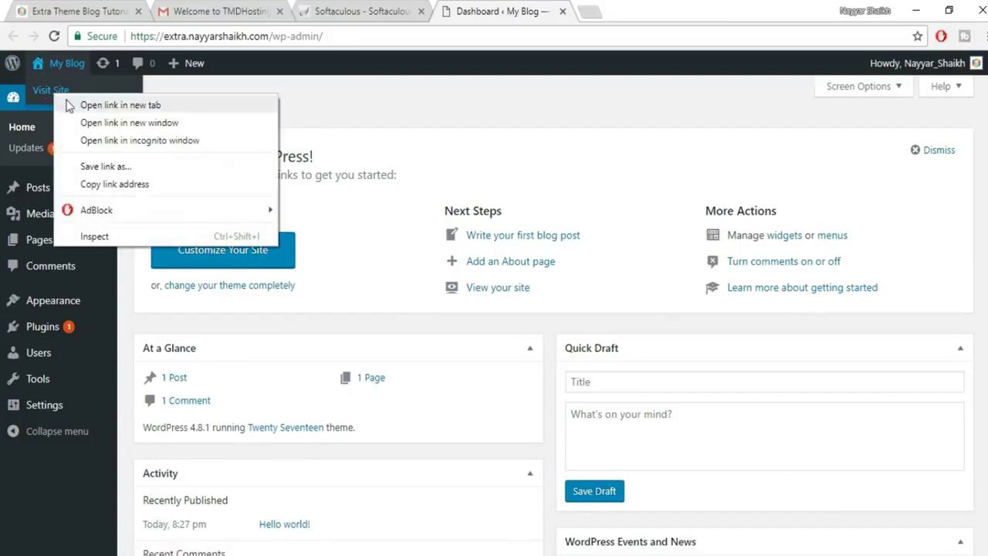
pyautogui.click(70, 105)
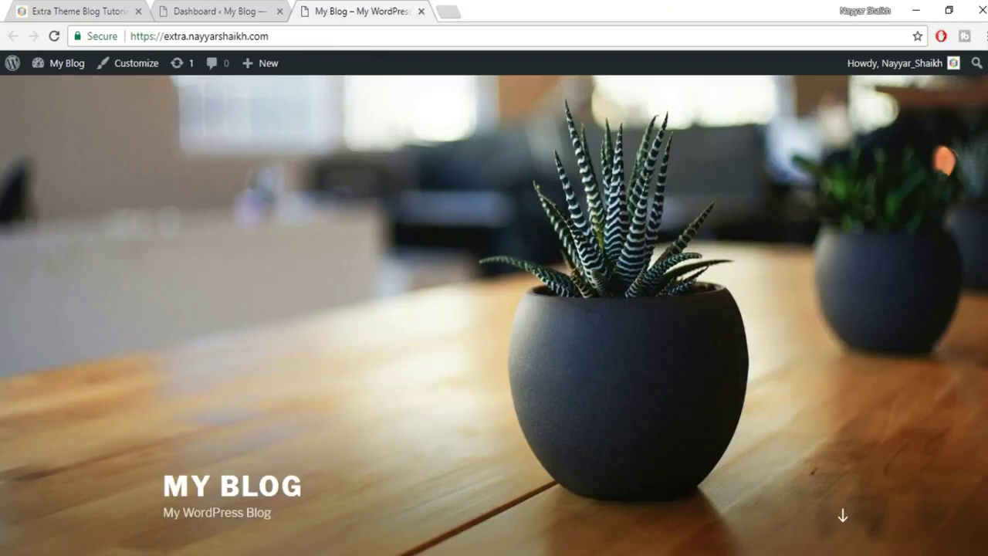
pyautogui.scroll(-10, 494, 308)
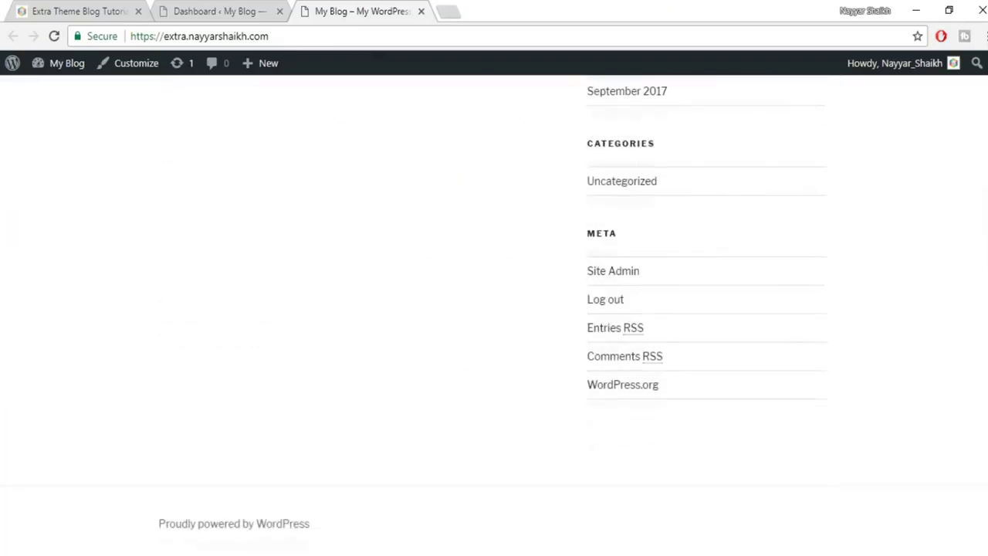
pyautogui.scroll(10, 454, 114)
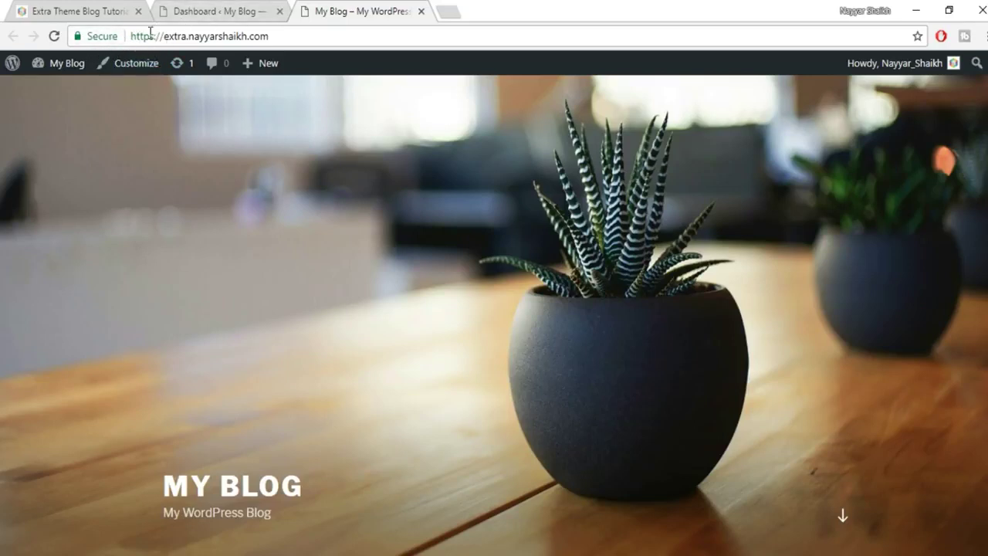
# Step: Compare the new dashboard and front page with the Extra theme demo blog
pyautogui.click(215, 6)
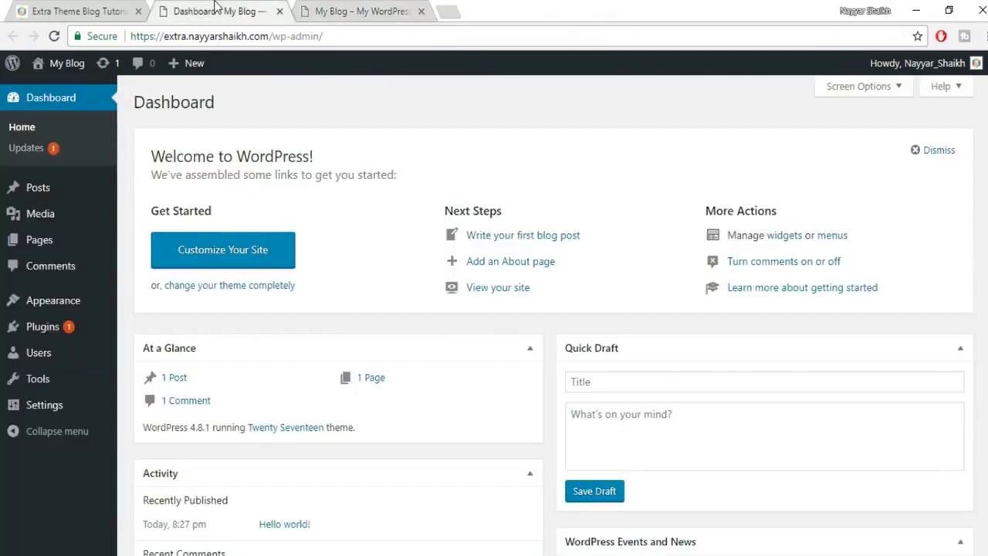
pyautogui.click(348, 10)
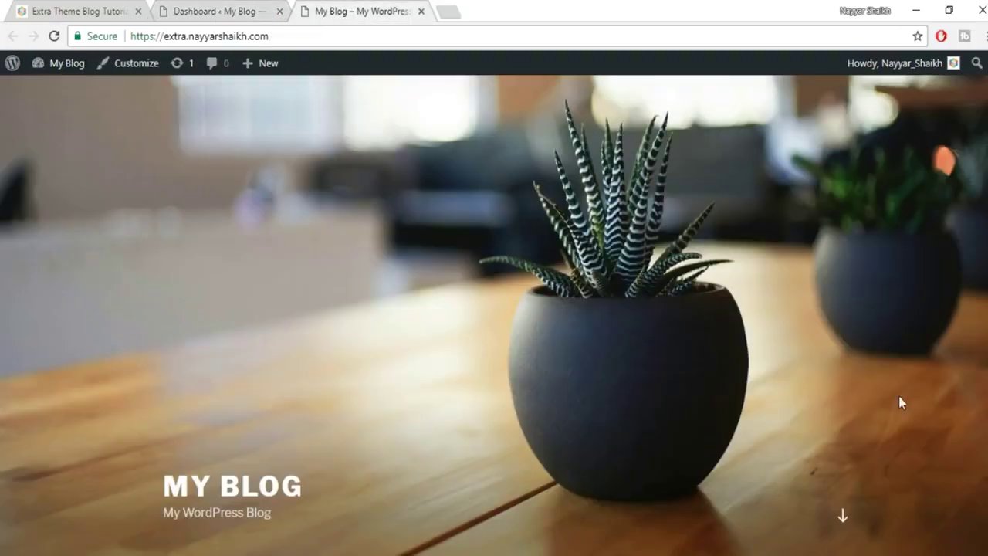
pyautogui.click(88, 10)
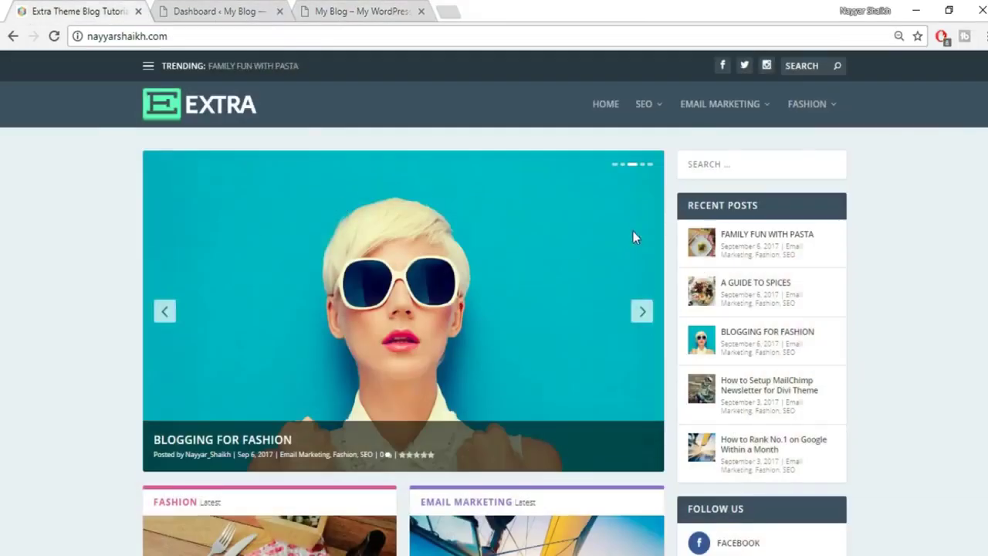
pyautogui.scroll(-5, 633, 231)
pyautogui.scroll(-5, 558, 364)
pyautogui.scroll(10, 558, 363)
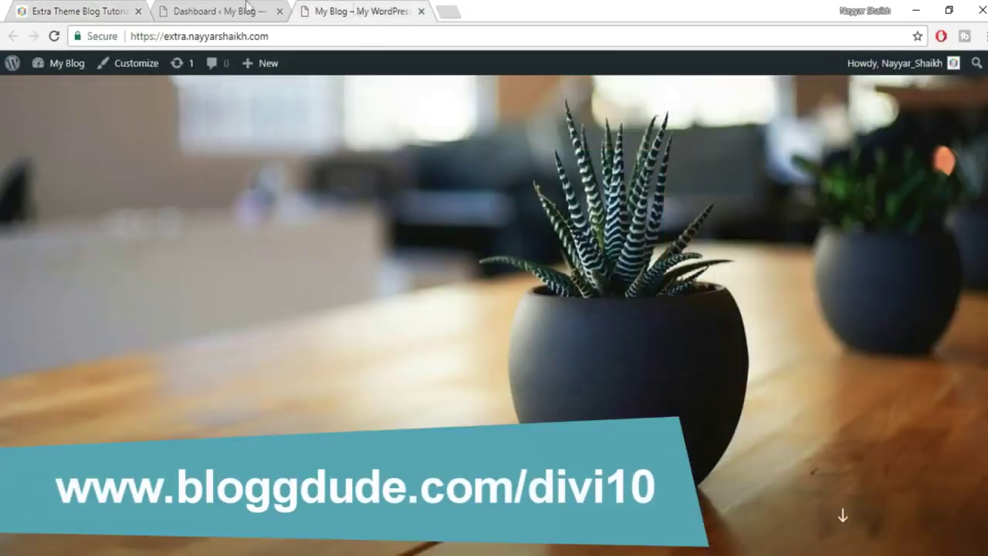
# Step: Load the bloggdude.com/divi10 discount link in a new tab
pyautogui.click(452, 13)
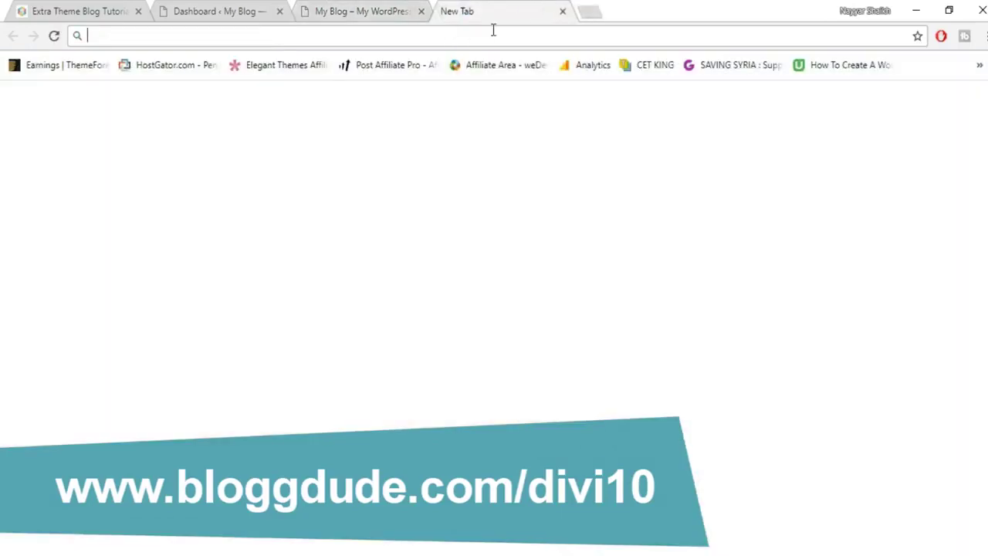
pyautogui.write('b')
pyautogui.press('End')
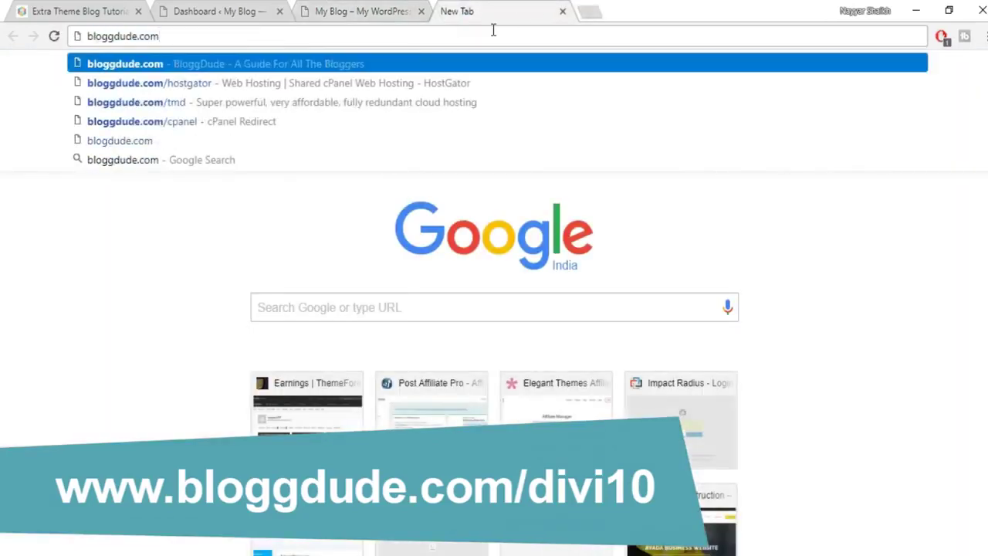
pyautogui.write('/divi')
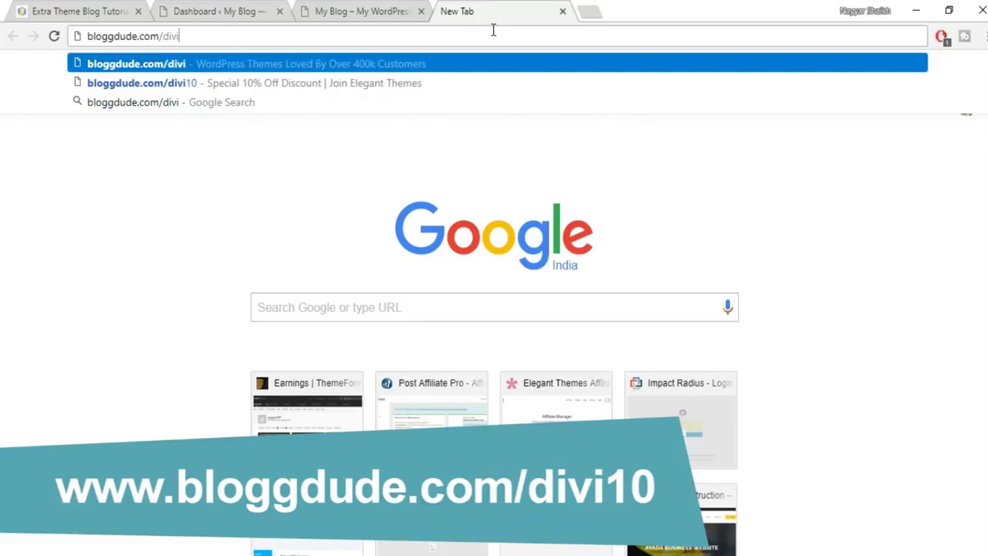
pyautogui.write('10')
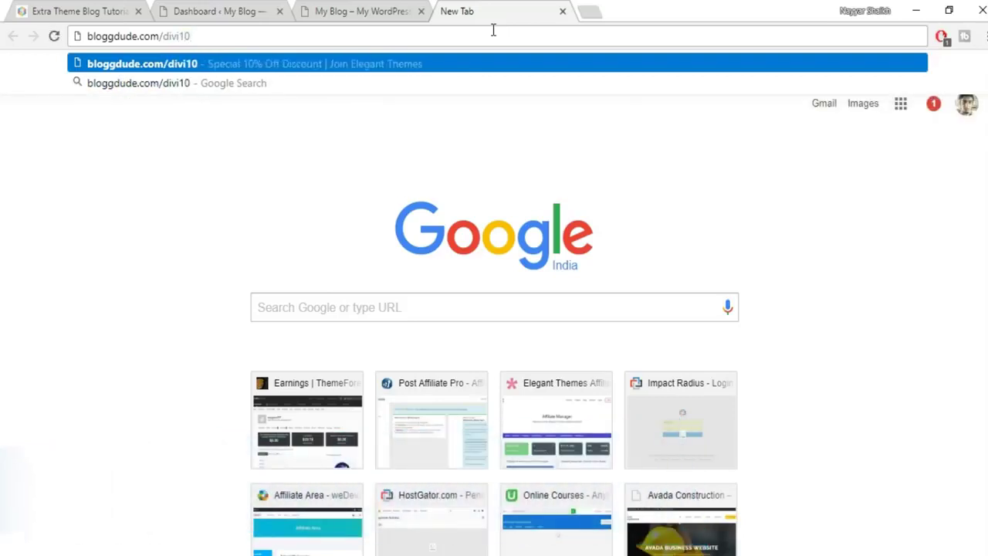
pyautogui.press('Return')
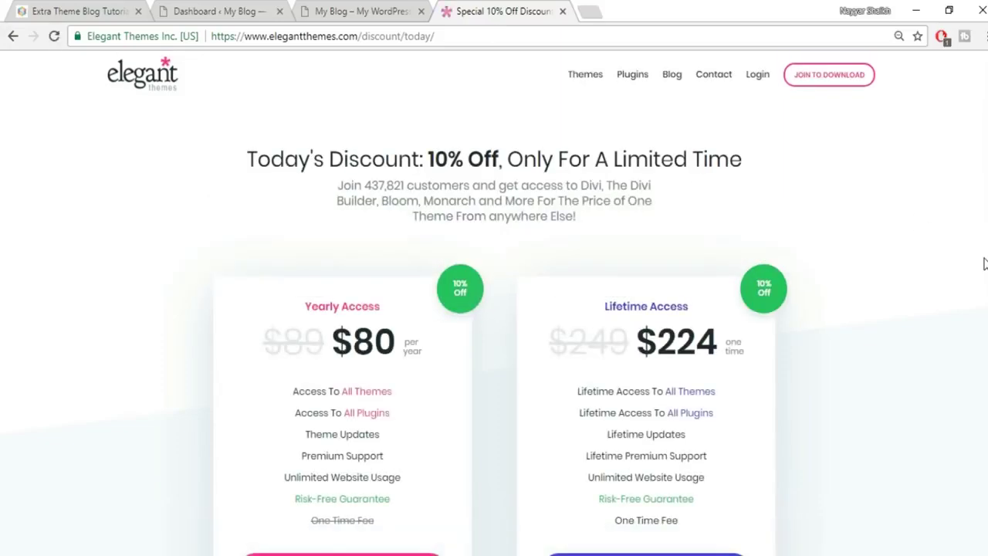
pyautogui.scroll(-3, 983, 273)
pyautogui.scroll(1, 983, 273)
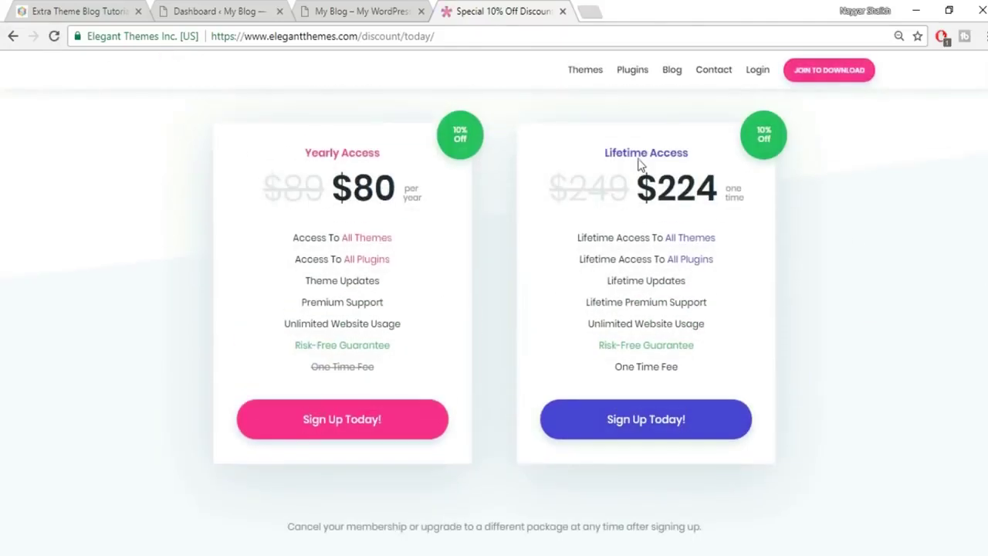
# Step: Review the $224.00 Lifetime Access sign-up form, then close the registration tab
pyautogui.moveTo(384, 247)
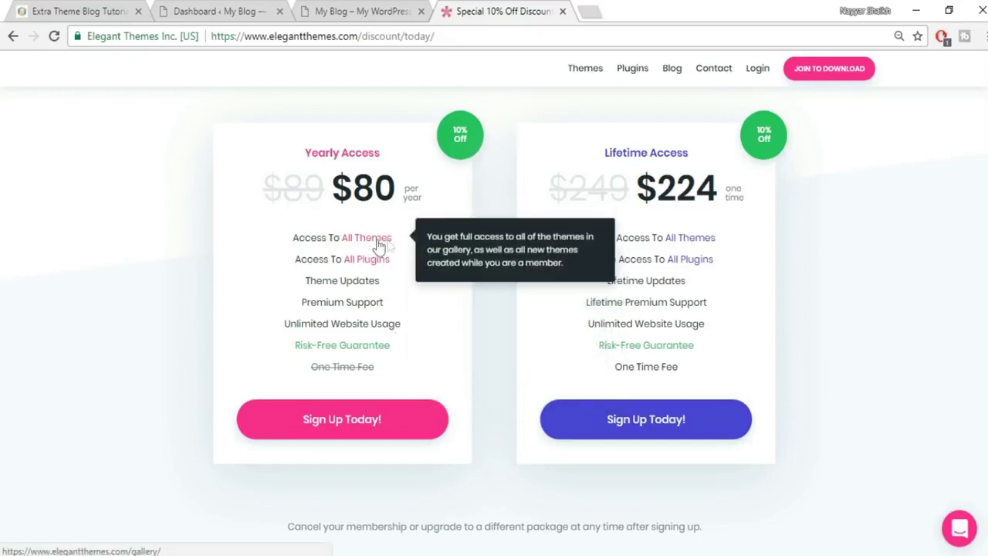
pyautogui.moveTo(390, 265)
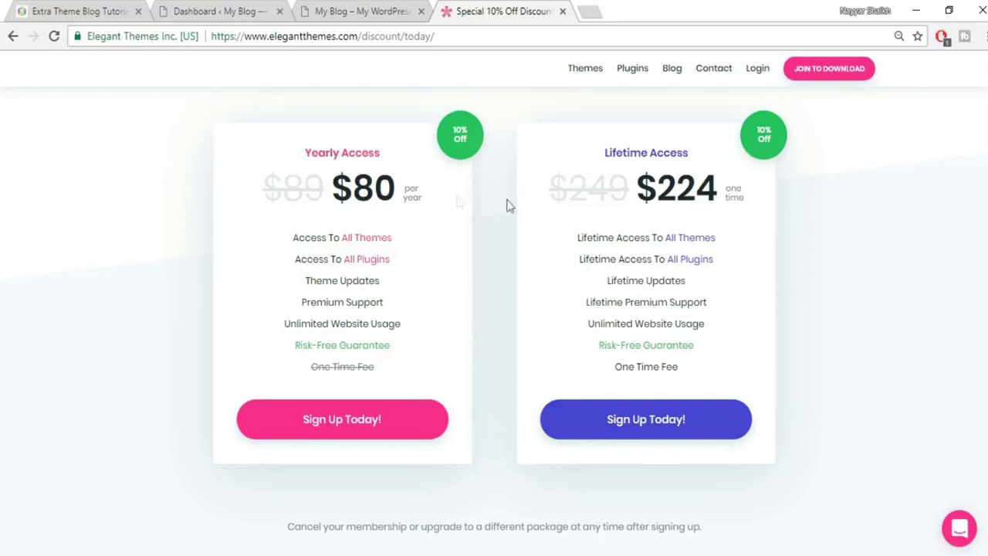
pyautogui.click(658, 421)
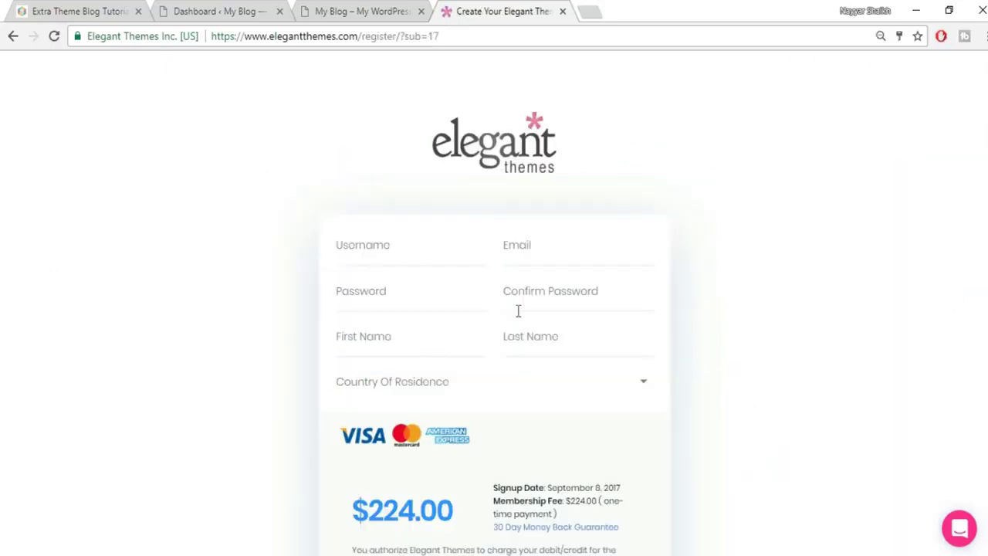
pyautogui.click(447, 251)
pyautogui.scroll(-1, 497, 253)
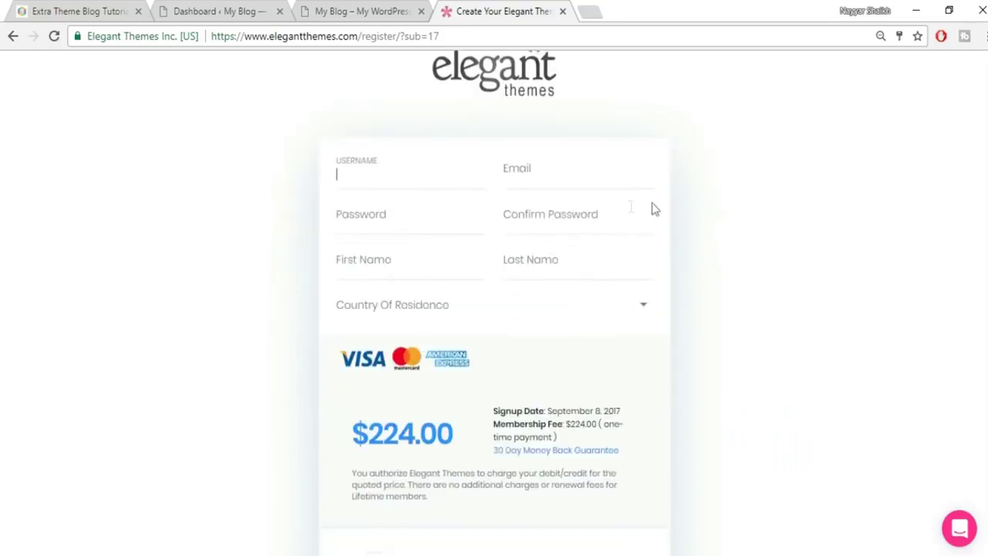
pyautogui.scroll(-2, 844, 215)
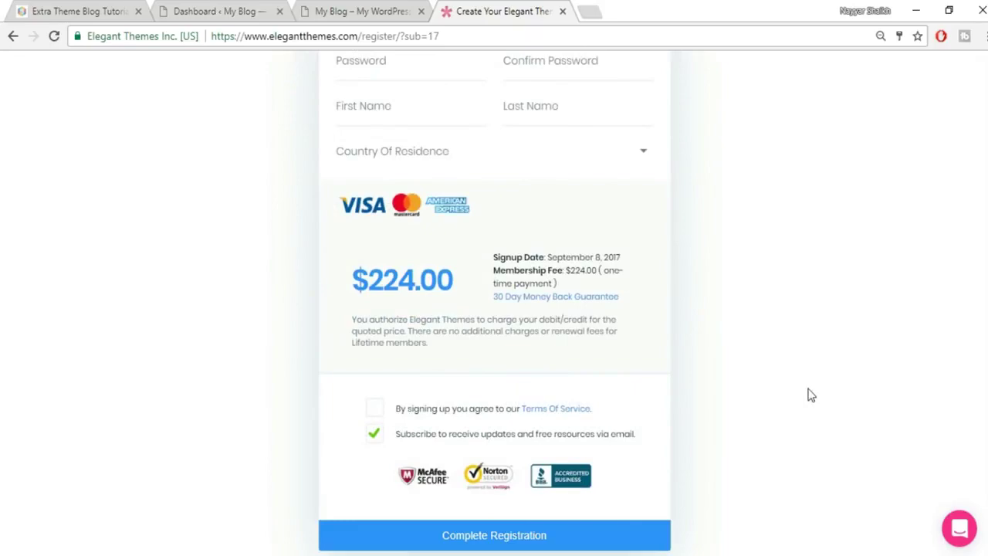
pyautogui.scroll(3, 810, 395)
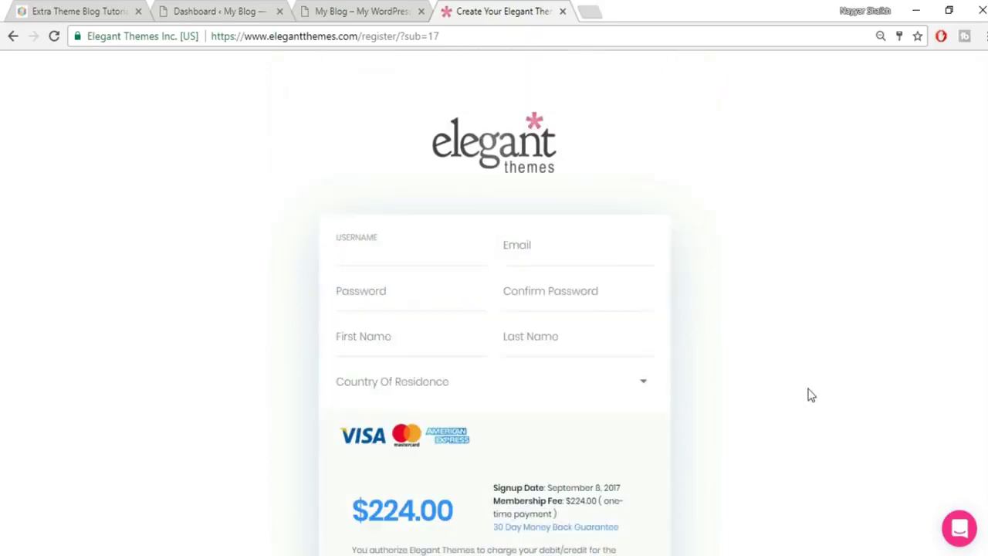
pyautogui.click(105, 10)
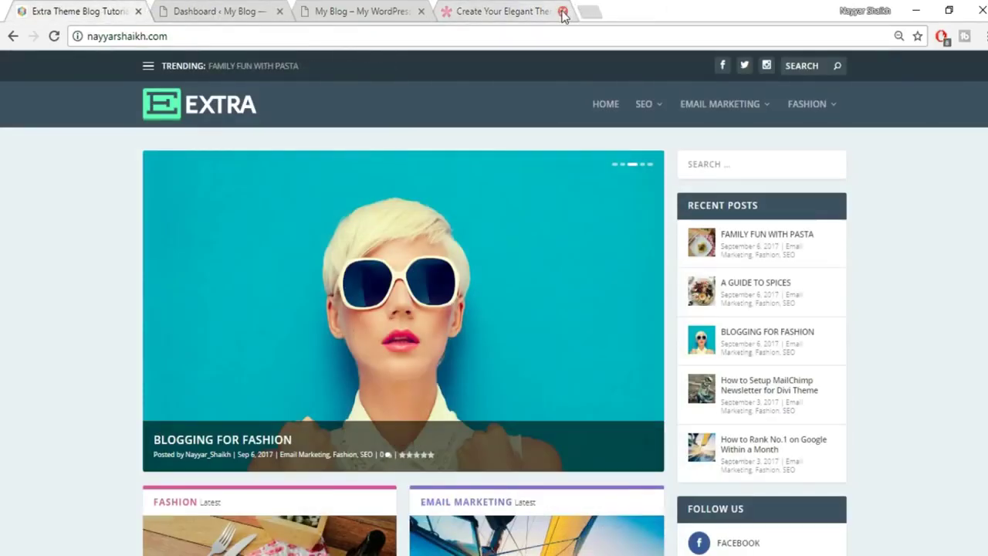
pyautogui.click(563, 13)
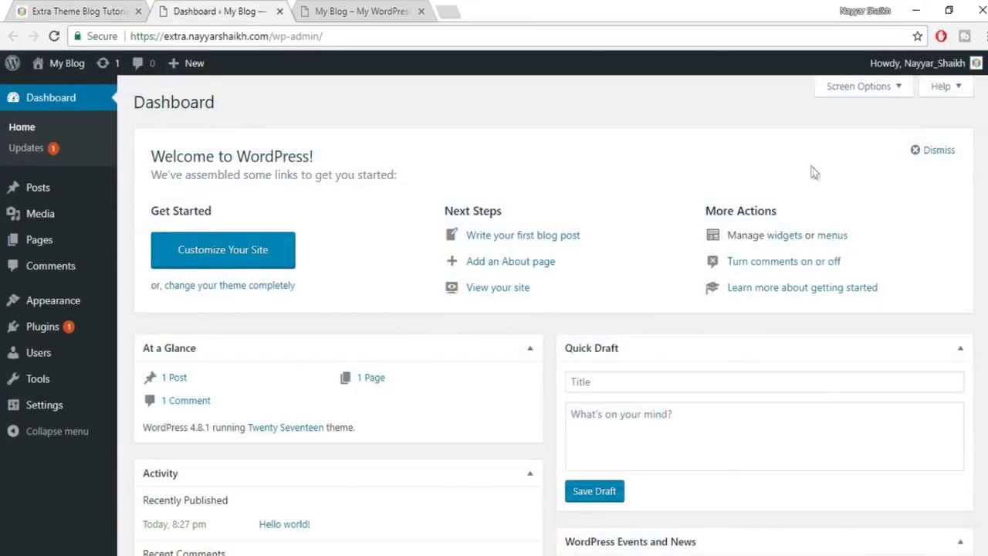
# Step: Upload Extra.zip from the Desktop Extra folder as a new theme and install it
pyautogui.moveTo(62, 301)
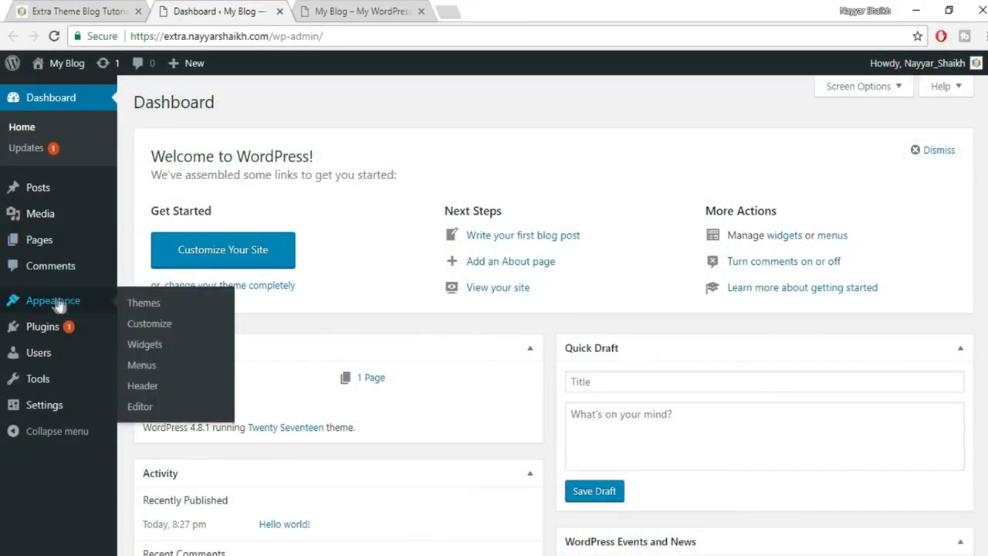
pyautogui.click(146, 303)
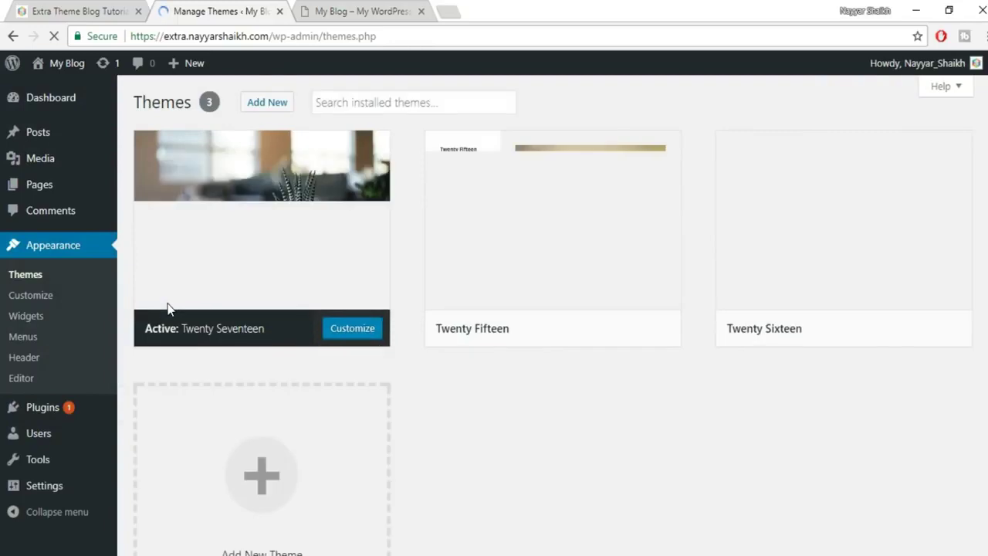
pyautogui.click(267, 109)
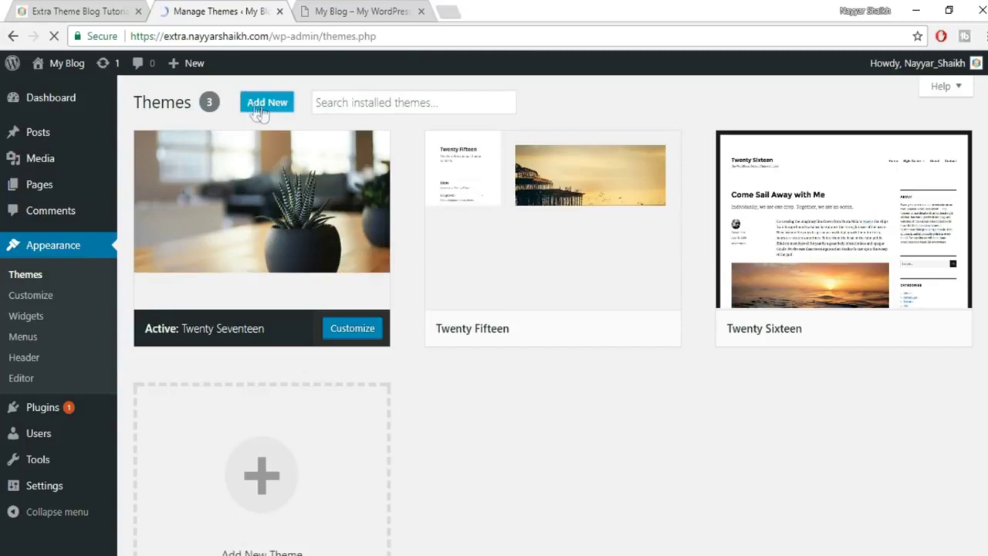
pyautogui.click(264, 112)
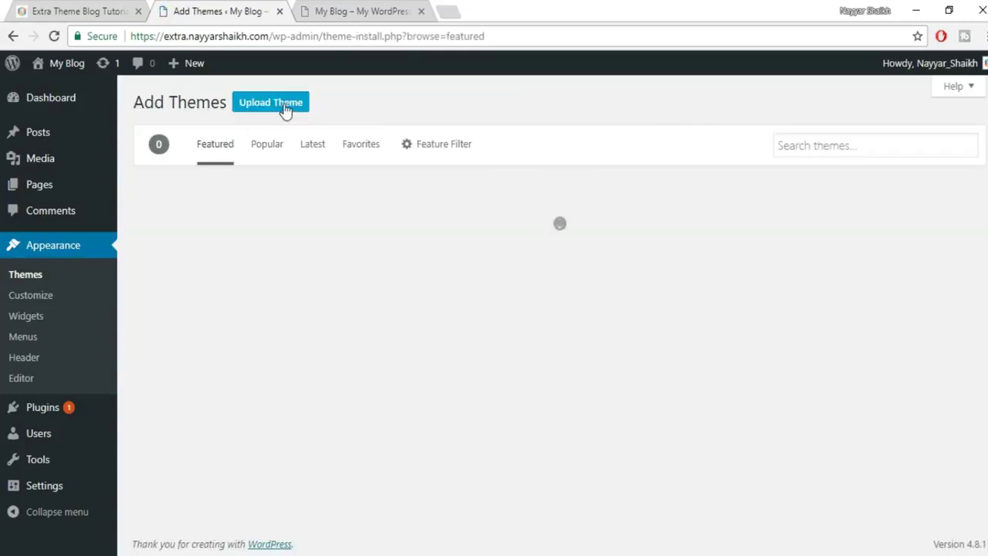
pyautogui.click(284, 105)
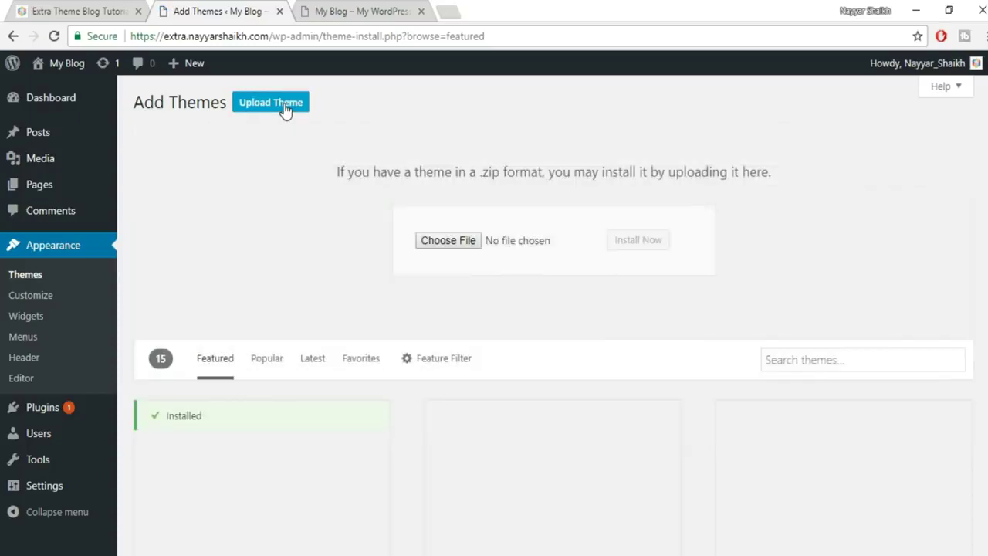
pyautogui.click(443, 244)
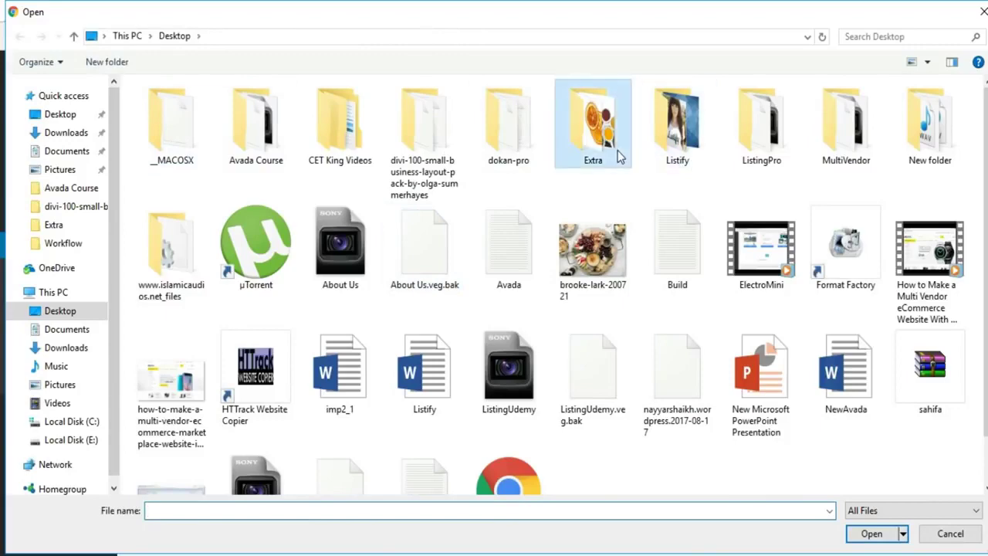
pyautogui.doubleClick(617, 157)
pyautogui.scroll(-3, 904, 309)
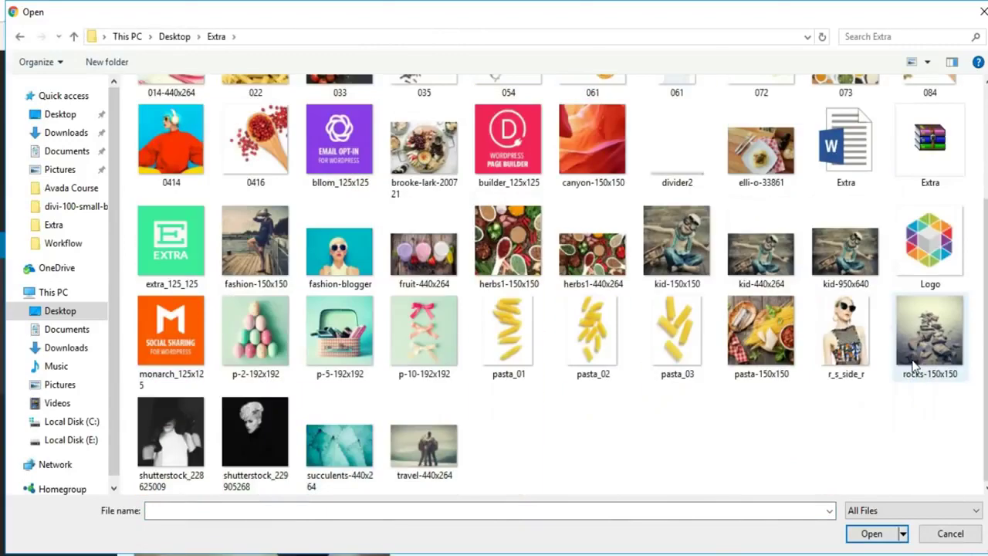
pyautogui.click(933, 157)
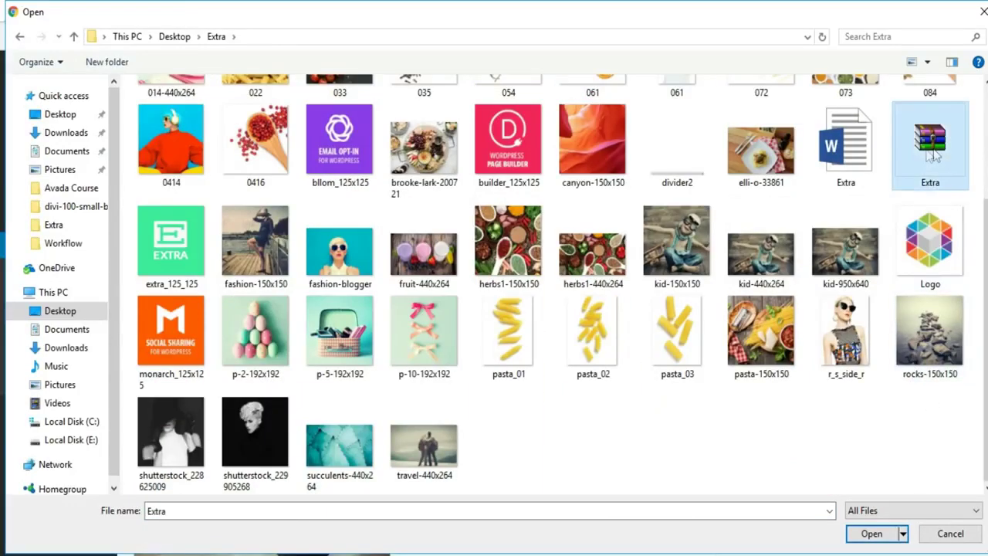
pyautogui.click(871, 533)
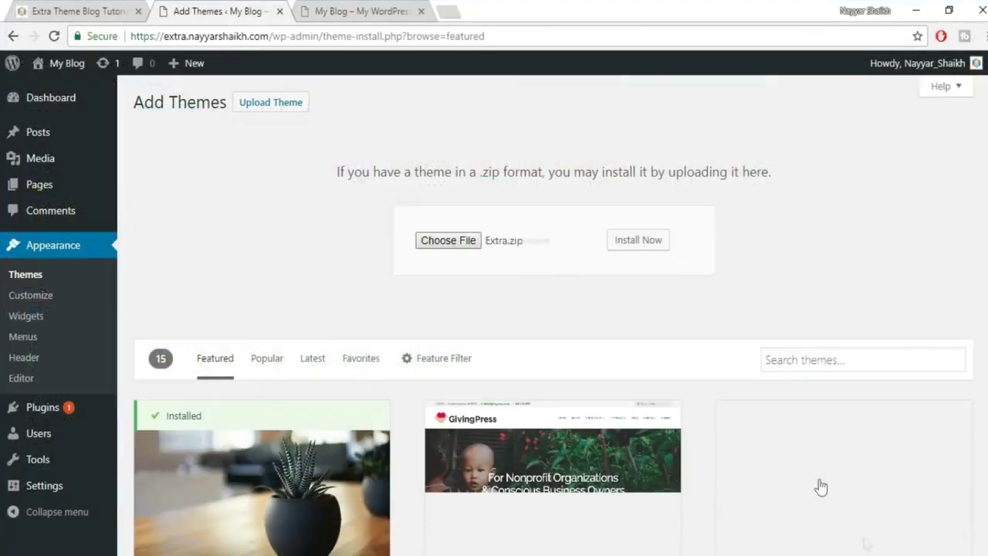
pyautogui.click(645, 245)
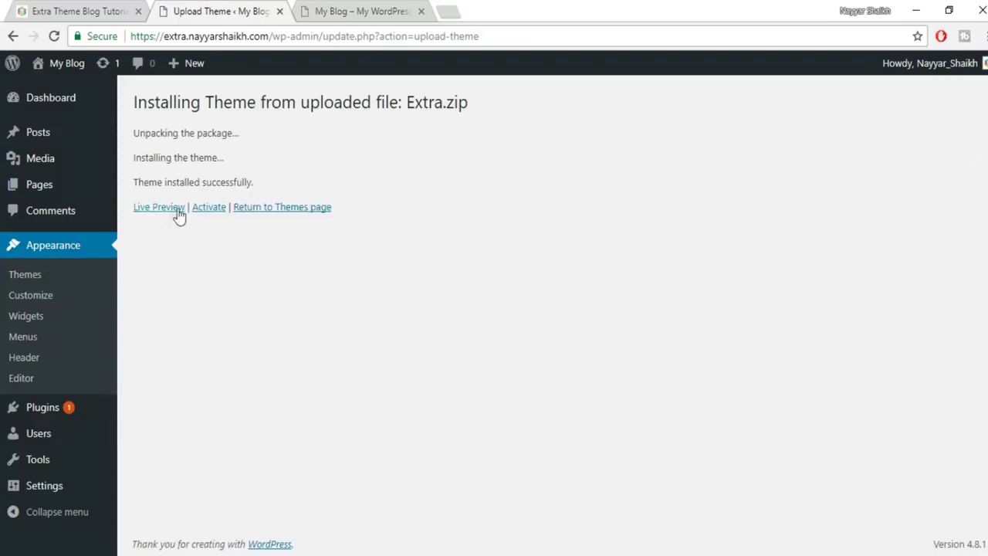
# Step: Activate the Extra theme and delete the Twenty Fifteen theme
pyautogui.click(209, 211)
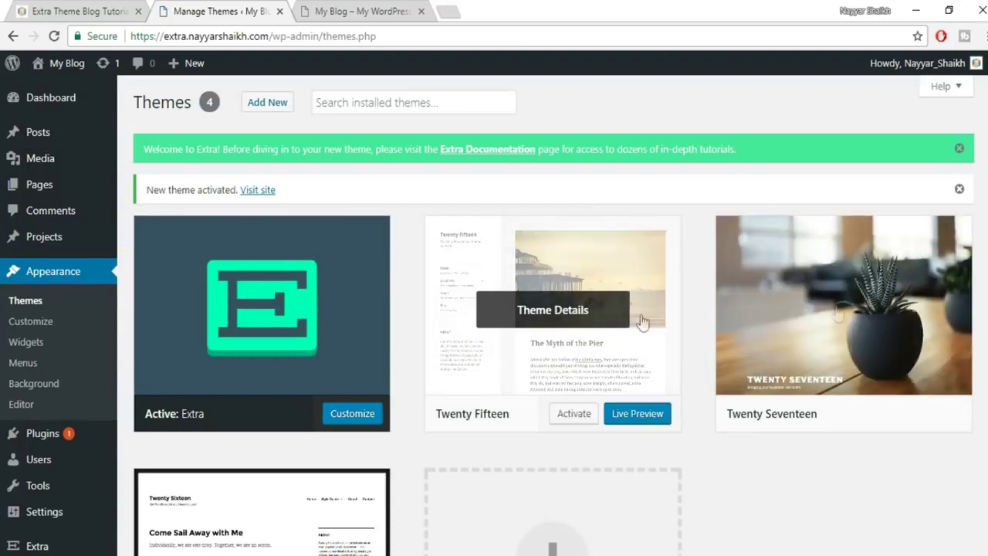
pyautogui.scroll(-1, 841, 331)
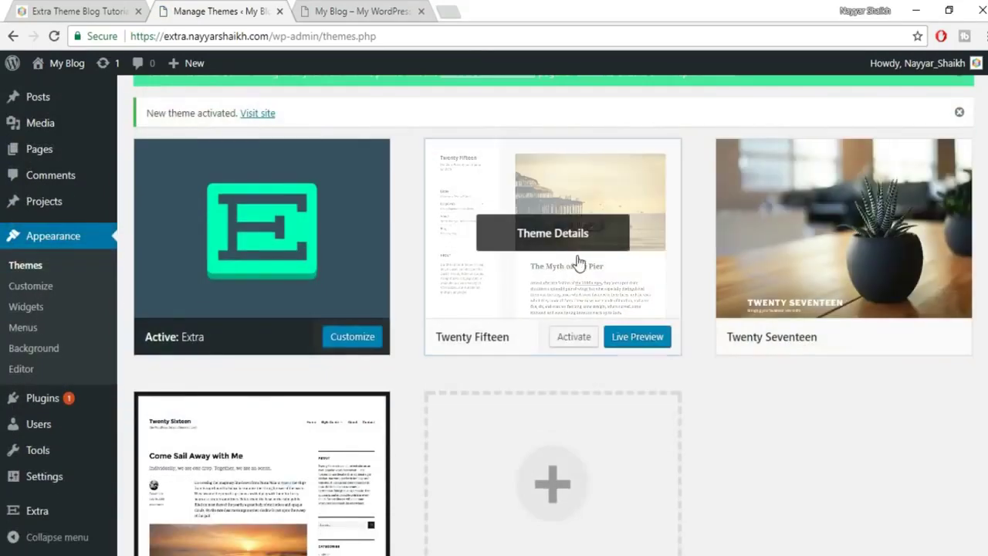
pyautogui.click(577, 261)
pyautogui.click(948, 528)
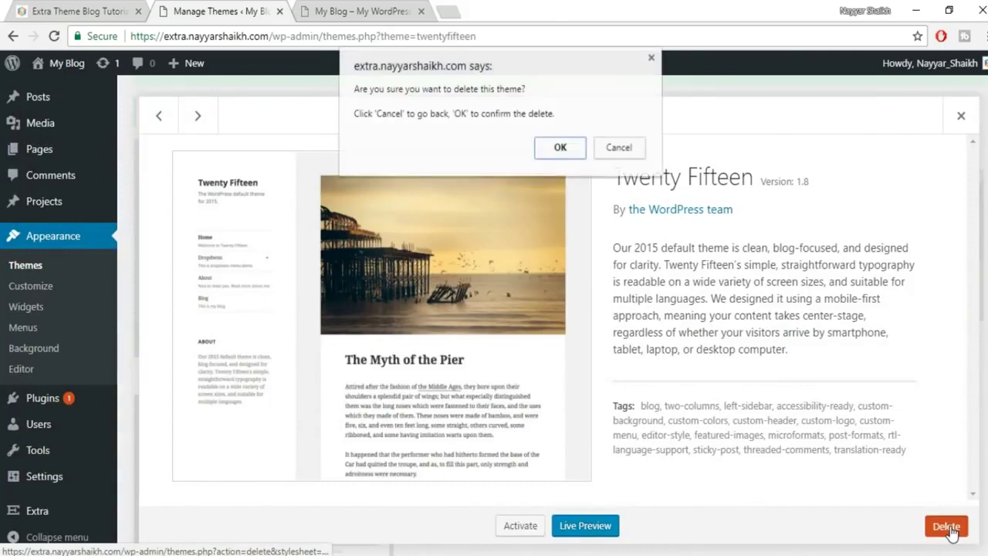
pyautogui.click(559, 146)
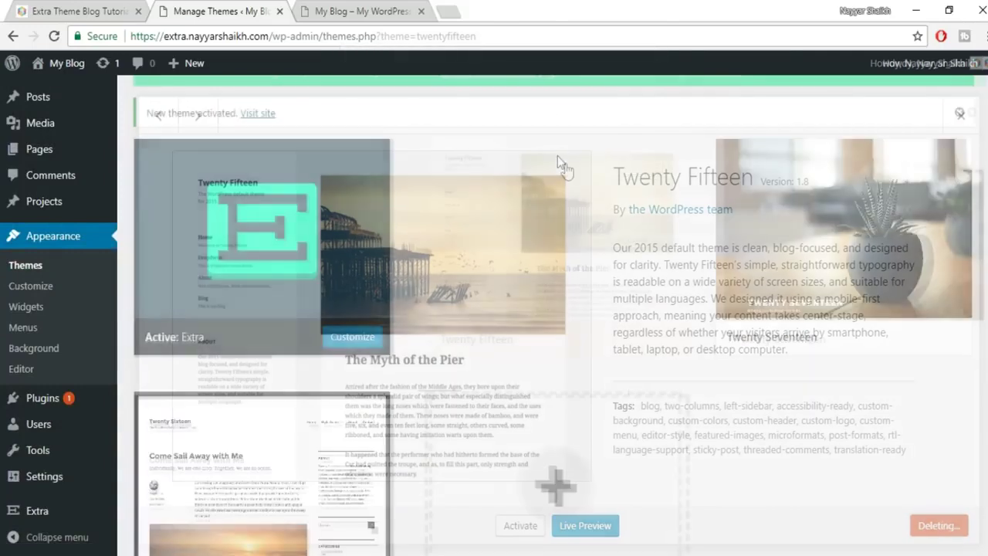
# Step: Delete Twenty Seventeen and begin deleting Twenty Sixteen
pyautogui.click(545, 247)
pyautogui.click(946, 527)
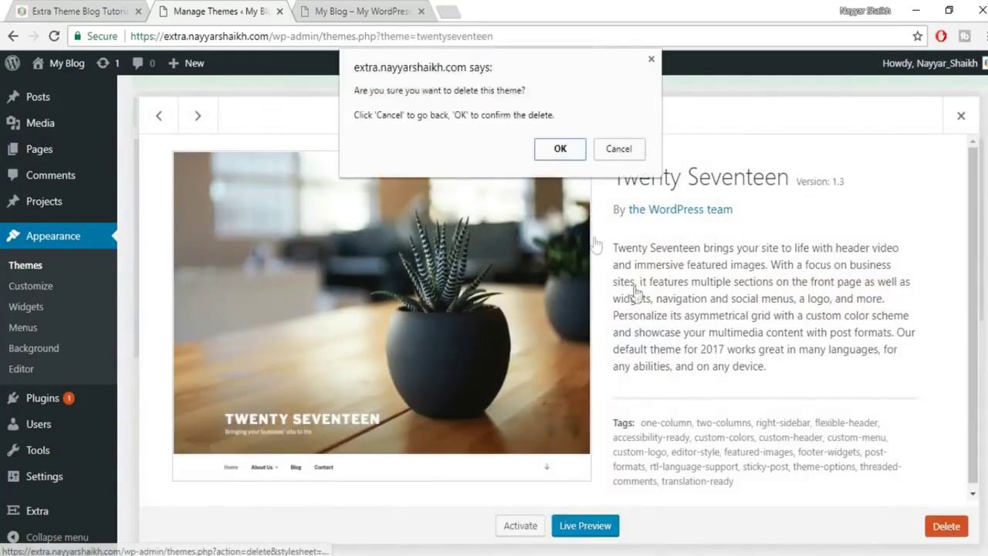
pyautogui.click(560, 148)
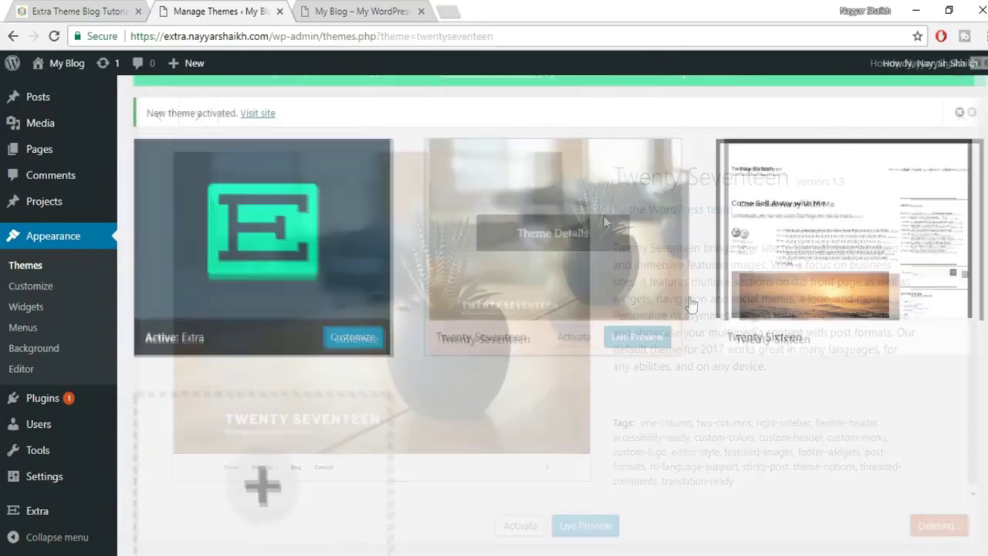
pyautogui.click(595, 273)
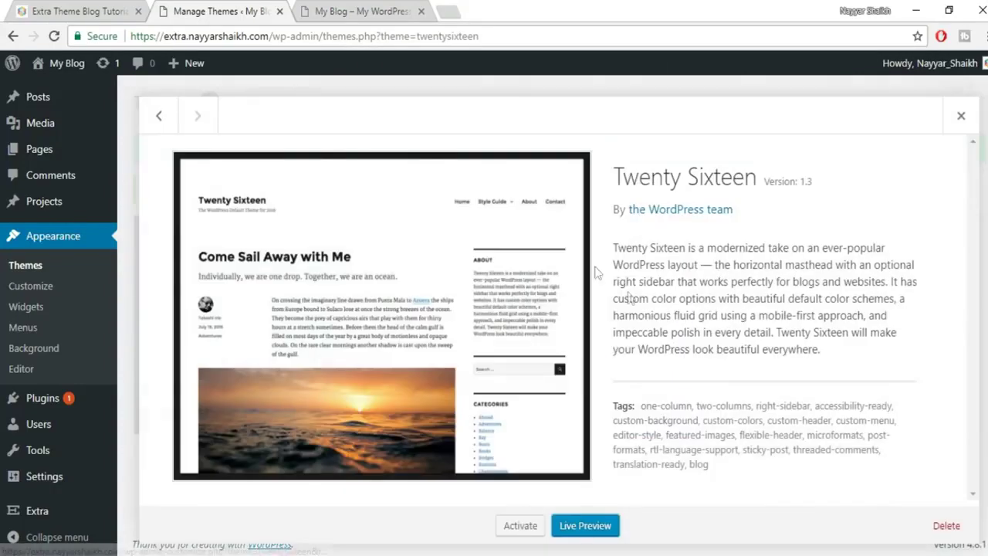
pyautogui.click(945, 527)
# Step: Confirm deleting Twenty Sixteen and reload the blog at 80% zoom to see Extra
pyautogui.click(560, 150)
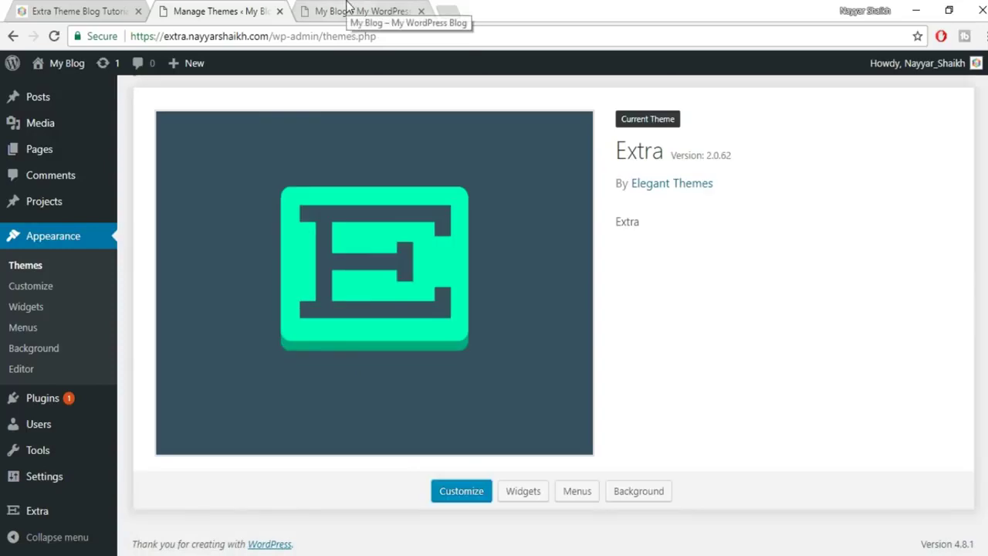
pyautogui.click(347, 9)
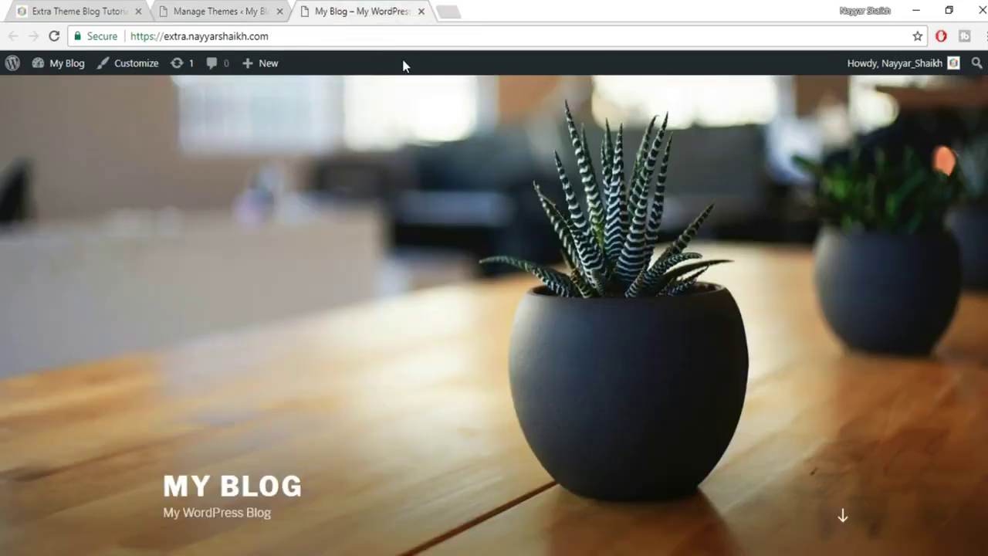
pyautogui.click(54, 36)
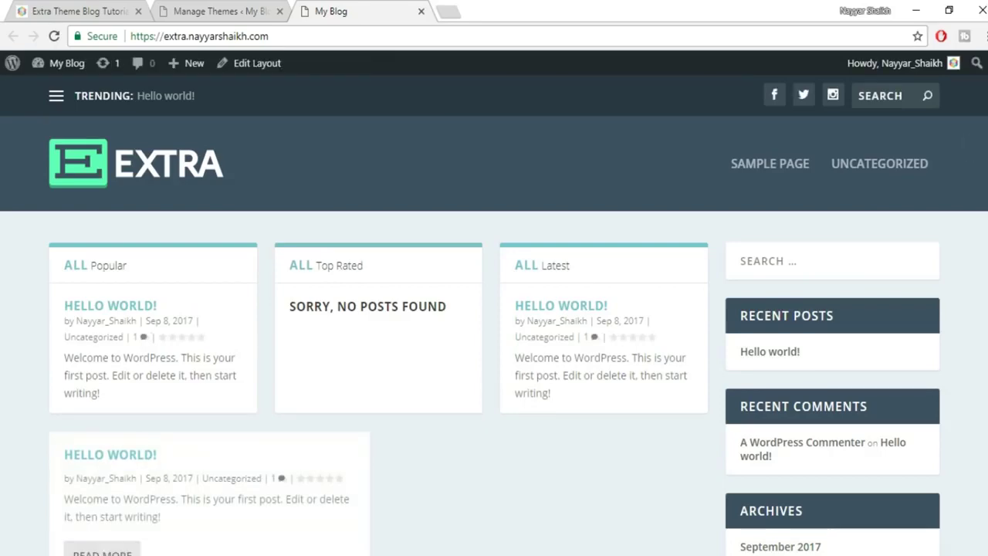
pyautogui.hotkey('ctrl', '-')
pyautogui.hotkey('ctrl', '-')
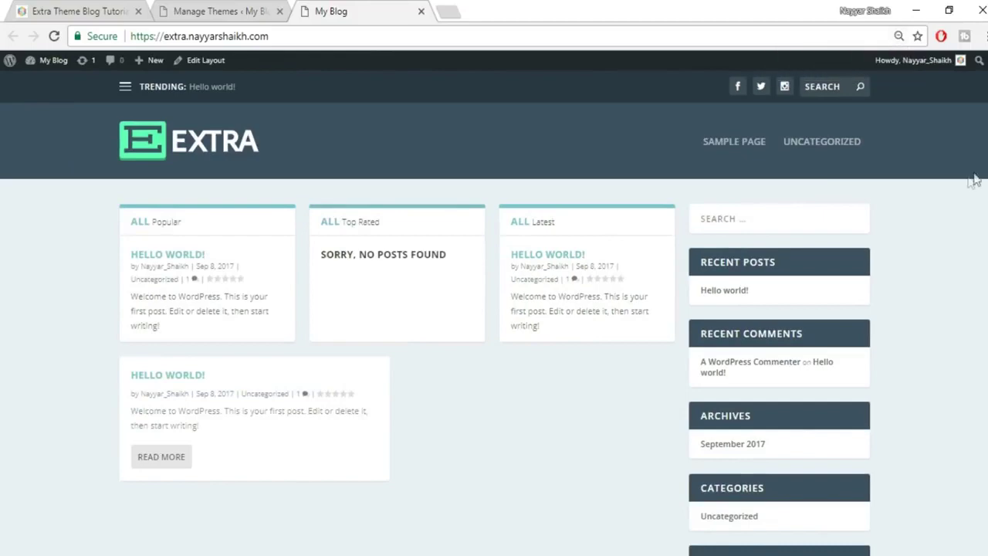
pyautogui.scroll(-5, 983, 148)
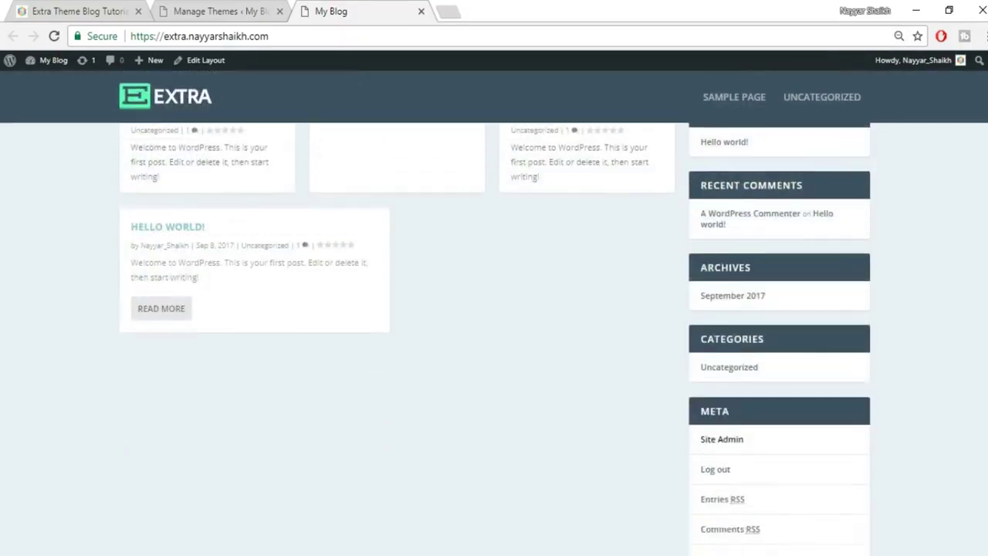
pyautogui.scroll(2, 983, 148)
pyautogui.scroll(2, 983, 148)
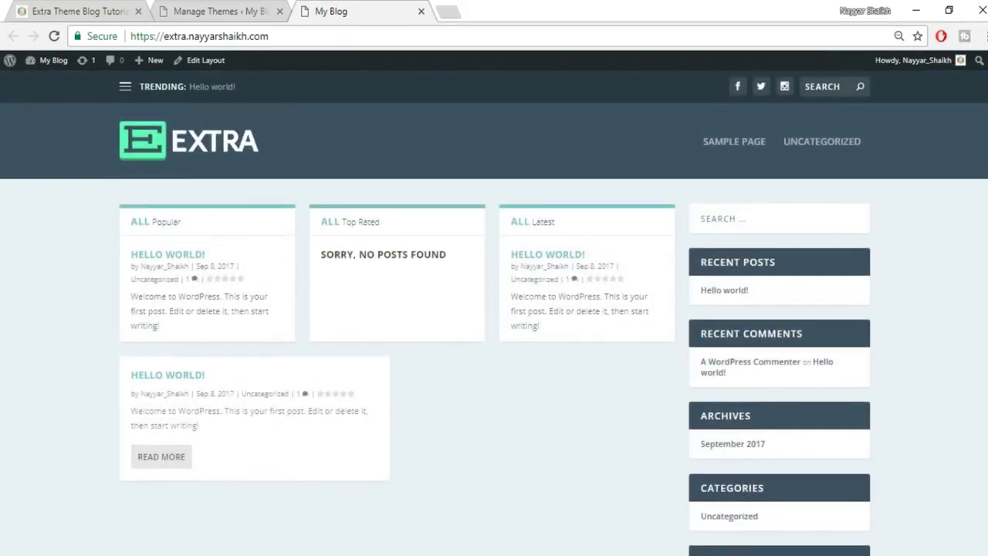
# Step: Compare the blog with the Extra demo site and return to the themes page
pyautogui.click(196, 9)
pyautogui.click(340, 9)
pyautogui.click(74, 11)
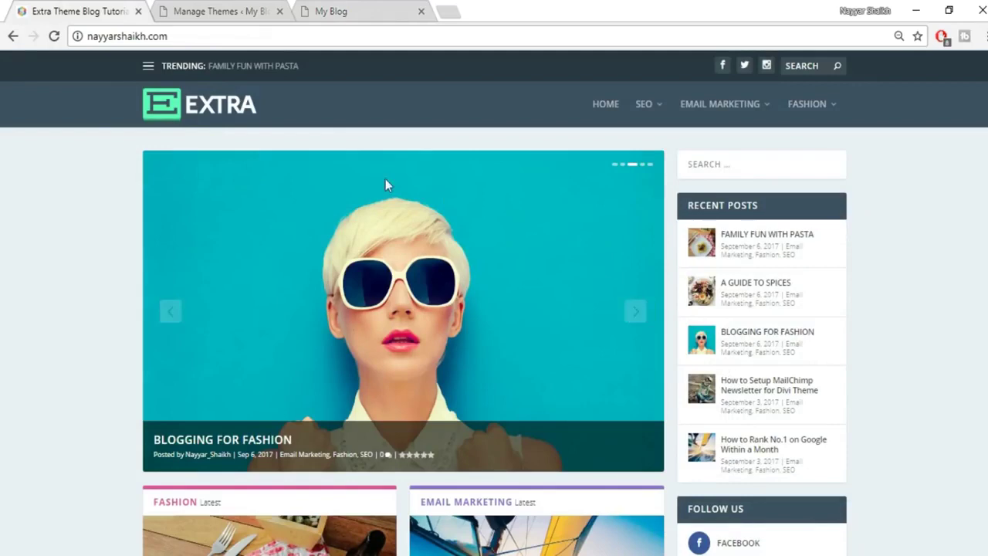
pyautogui.click(207, 9)
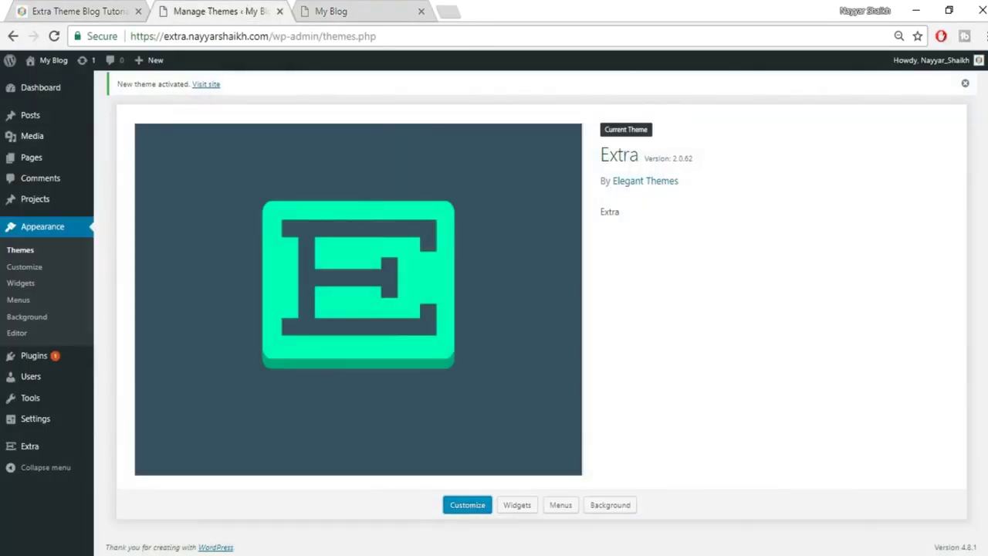
# Step: View the Themes list showing Extra 2.0.62 as the only installed theme
pyautogui.scroll(2, 944, 283)
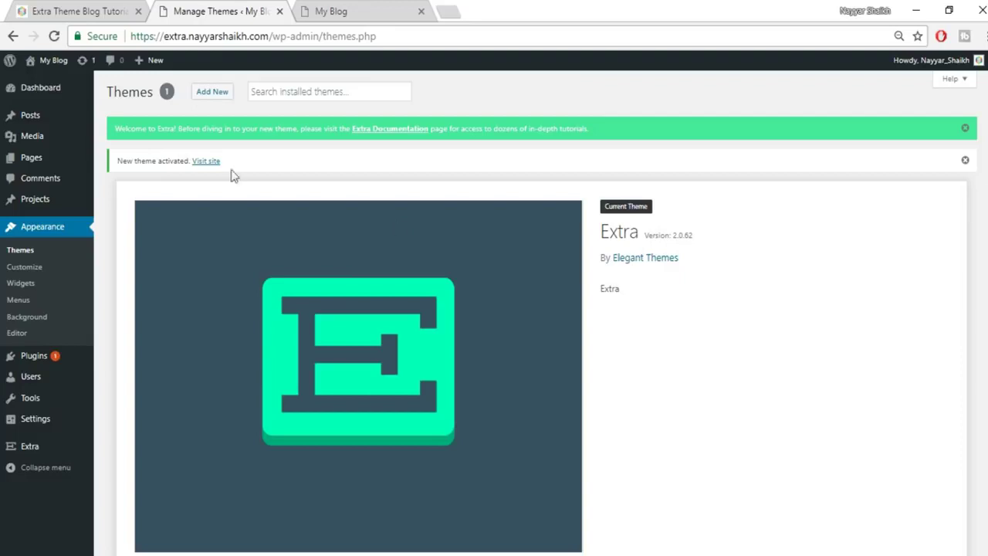
pyautogui.moveTo(31, 118)
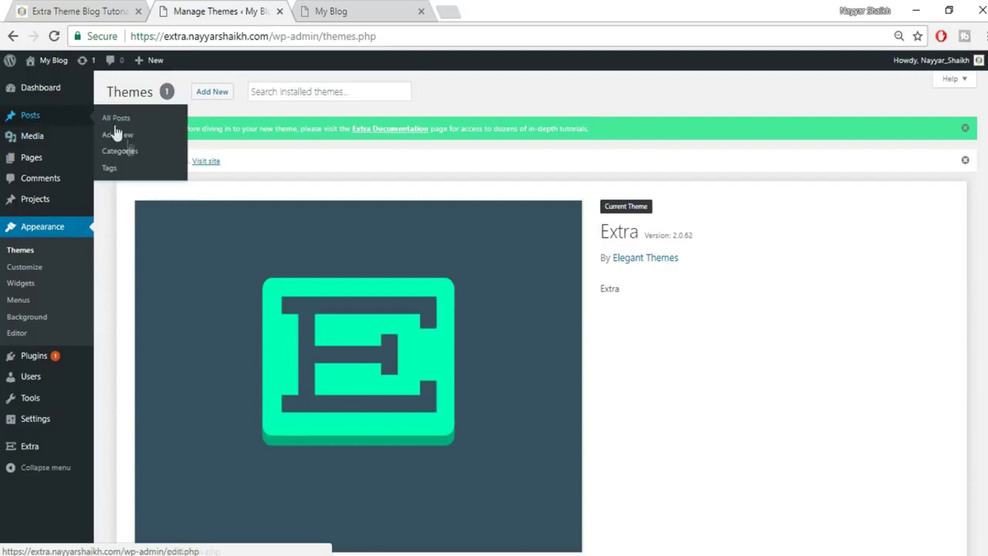
# Step: Start a blank new post and open the demo's Family Fun With Pasta post for reference
pyautogui.click(120, 139)
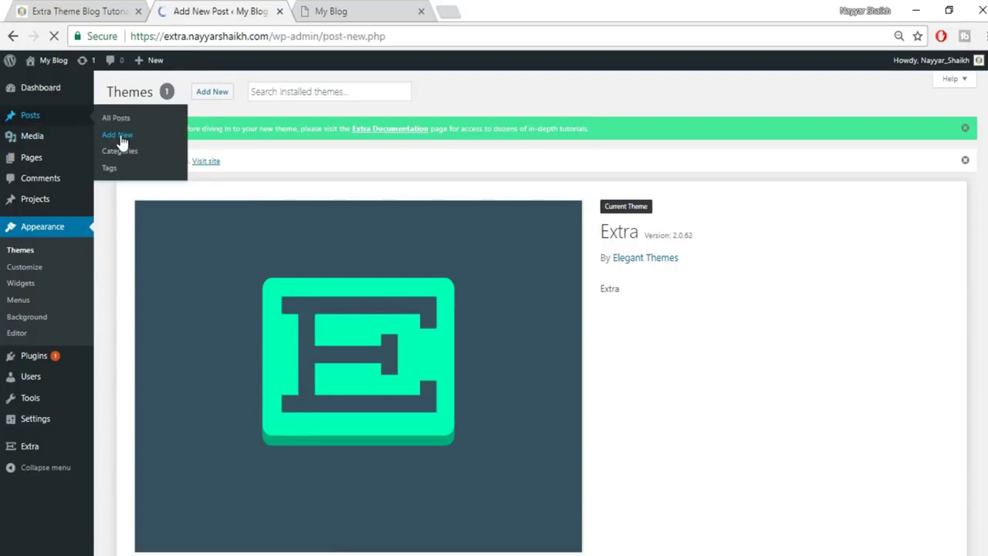
pyautogui.click(60, 6)
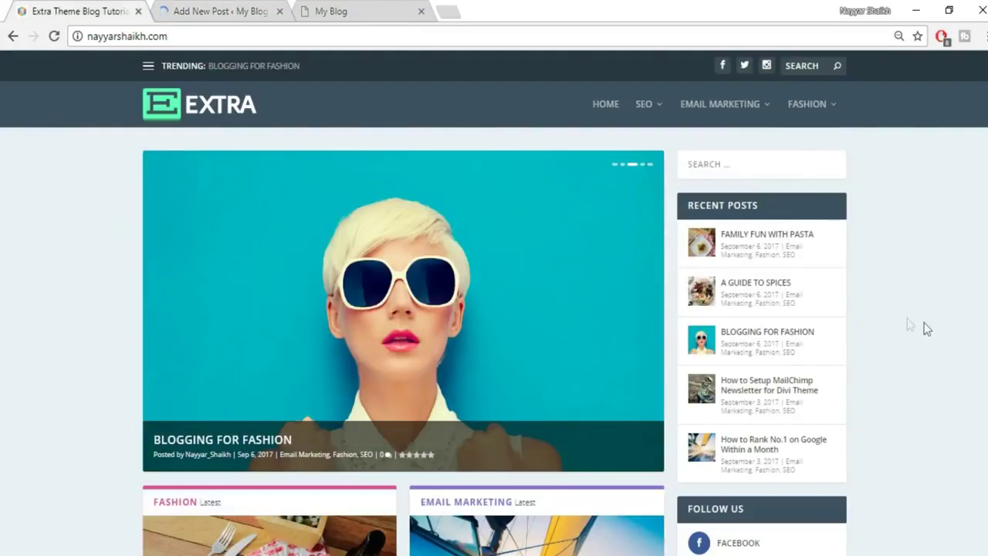
pyautogui.click(764, 238)
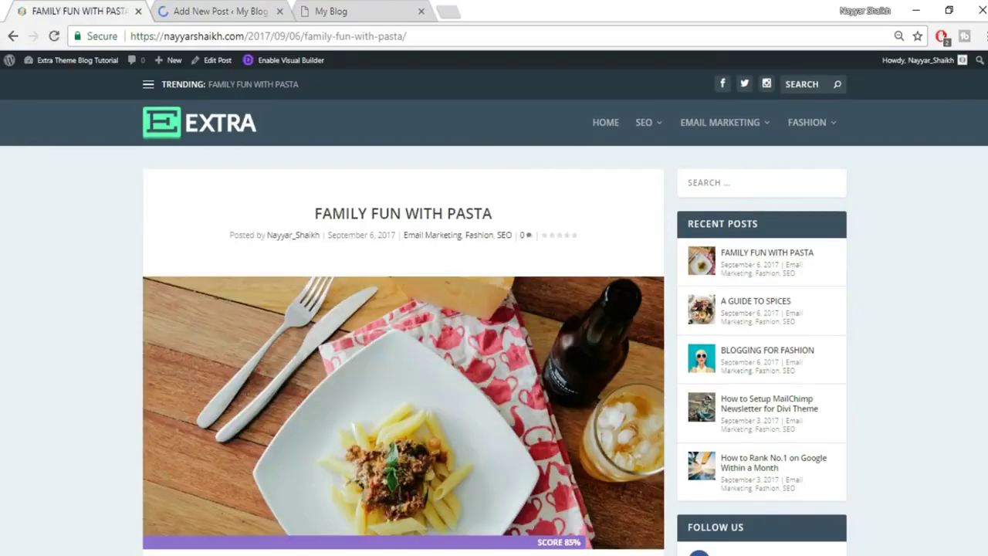
pyautogui.scroll(-15, 494, 324)
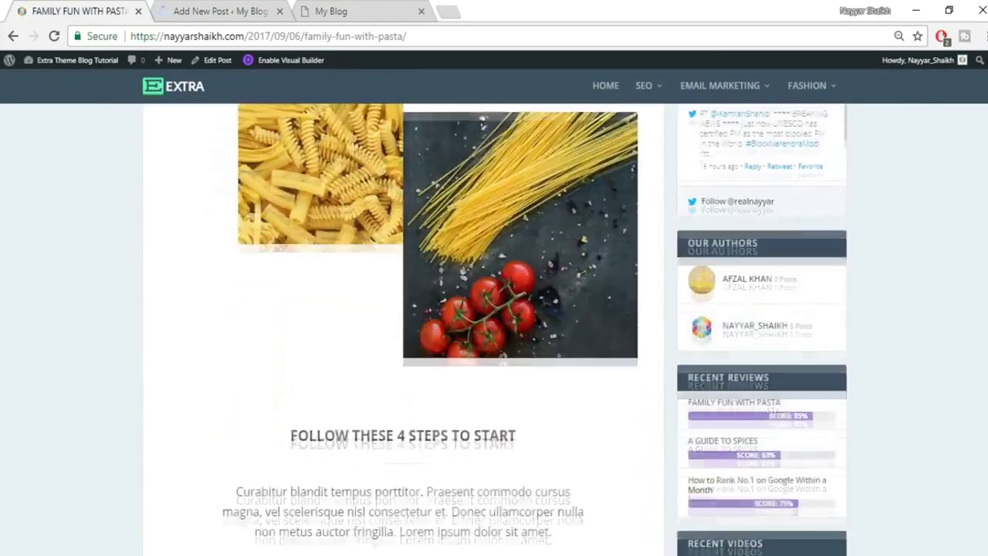
pyautogui.scroll(-12, 493, 324)
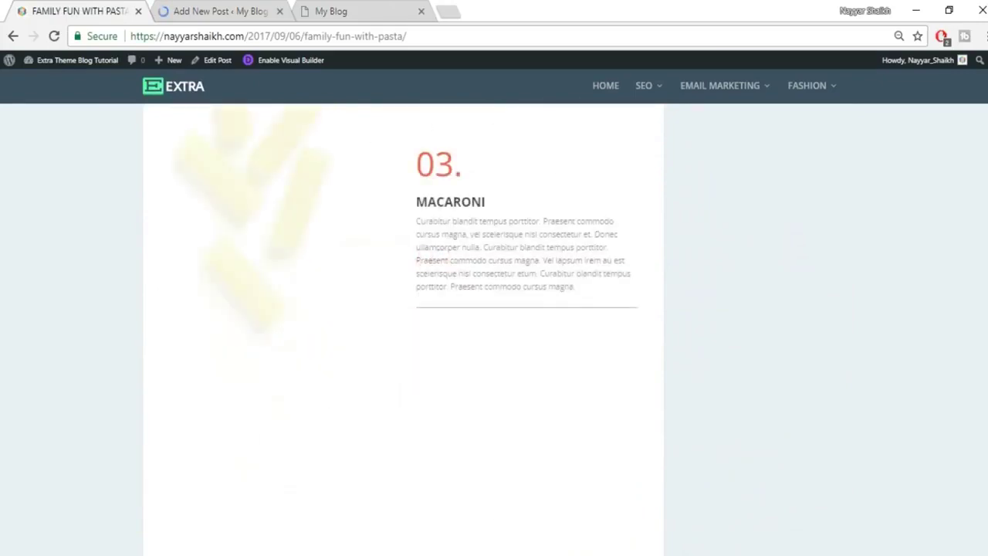
pyautogui.scroll(-10, 981, 332)
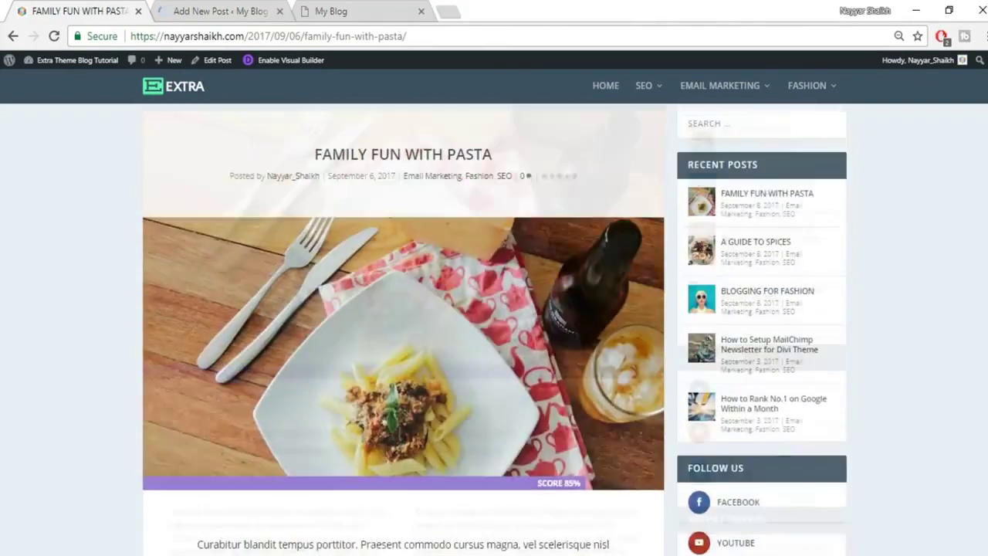
pyautogui.scroll(2, 875, 78)
pyautogui.click(205, 9)
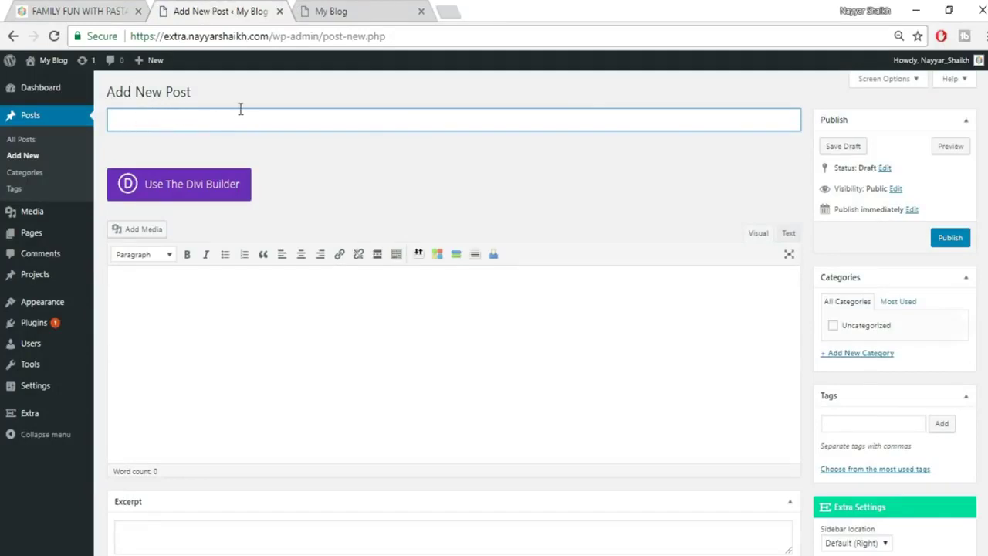
# Step: Title the post 'Family Fun With Pasta' and copy the paragraph from the published post
pyautogui.write('Family Fun With Pasta')
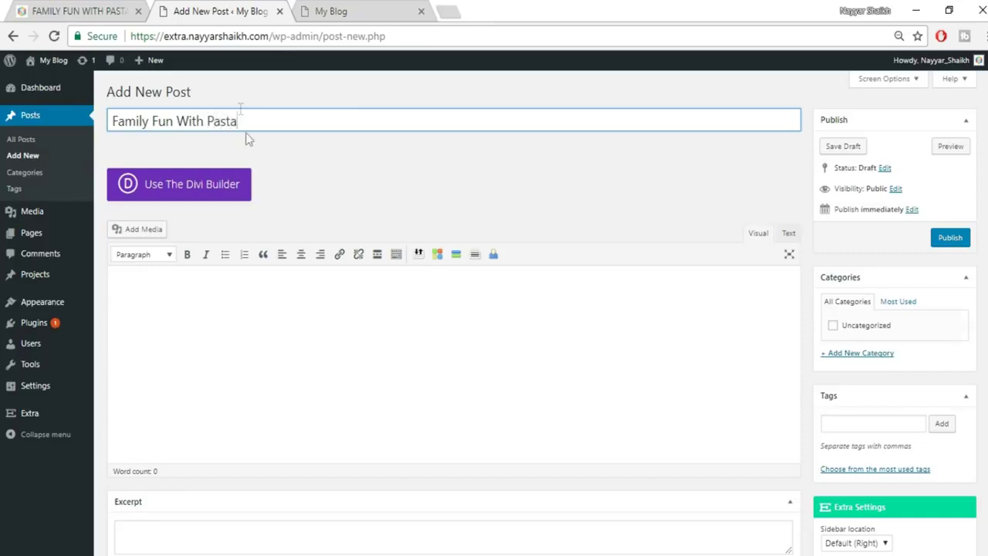
pyautogui.click(346, 326)
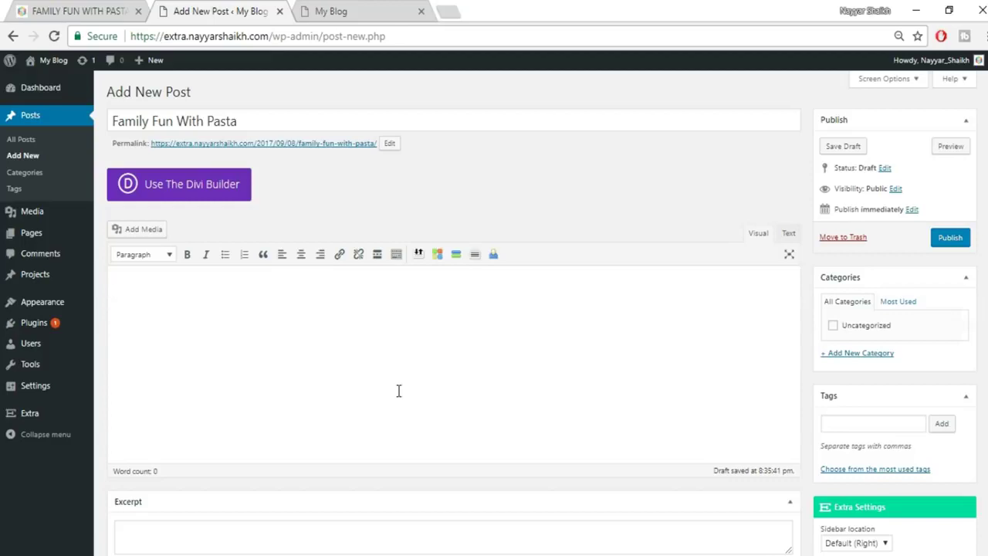
pyautogui.click(68, 10)
pyautogui.scroll(-5, 333, 354)
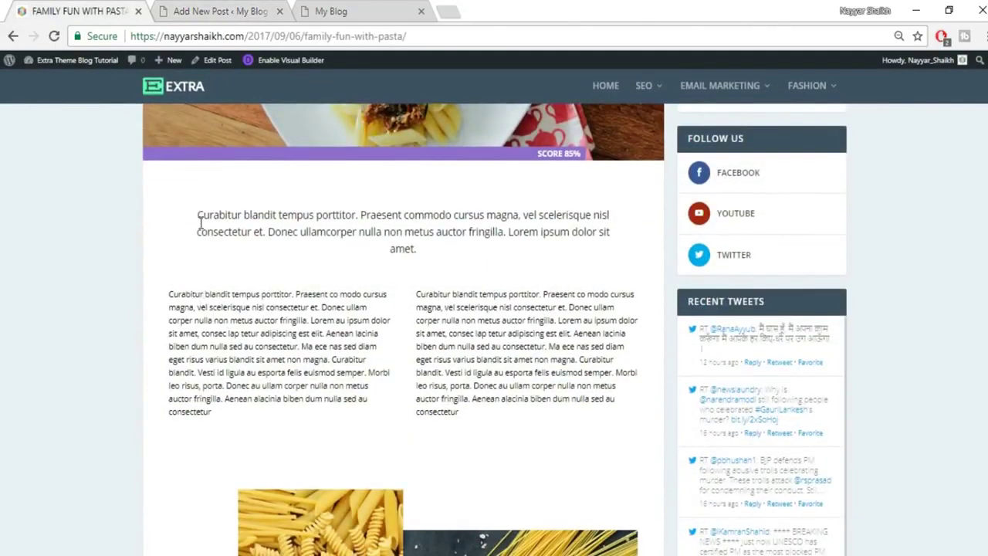
pyautogui.moveTo(170, 296); pyautogui.dragTo(271, 417)
# Step: Paste the paragraph into the body twice, once in Text mode and once in Visual
pyautogui.click(222, 10)
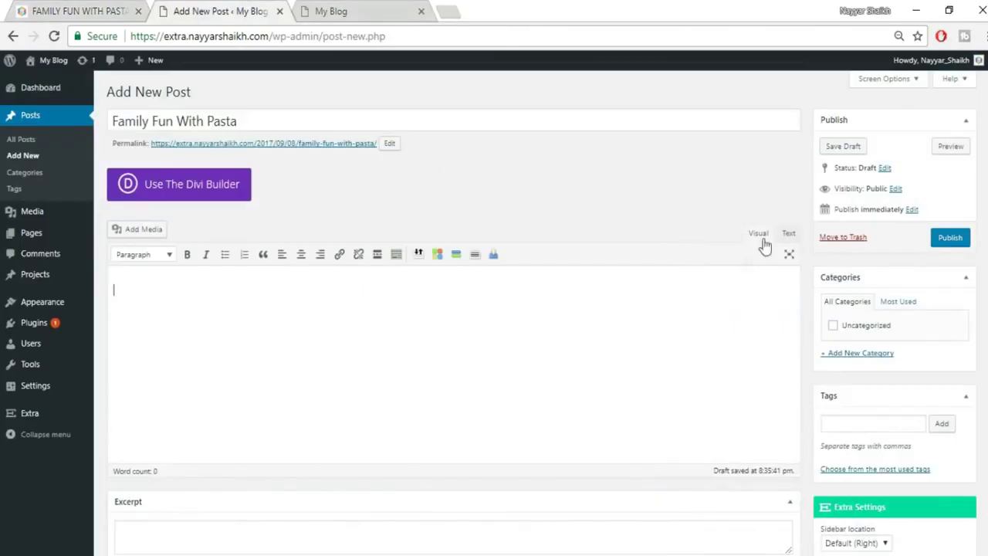
pyautogui.click(788, 232)
pyautogui.write('Curabitur blandit tempus porttitor. Praesent co modo cursus magna, vel scelerisque nisl consectetur et. Donec ullam corper nulla non metus auctor fringilla. Lorem au ipsum dolor sit amet, consec lap tetur adipiscing est elit. Aenean lacinia biben dum nulla sed au consectetur. Ma ece nas sed diam eget risus varius blandit sit amet non magna. Curabitur blandit. Vesti id ligula au esporta felis euismod semper. Morbi leo risus, porta. Donec au ullam corper nulla non metus auctor fringilla. Aenean alacinia biben dum nulla sed au consectetur')
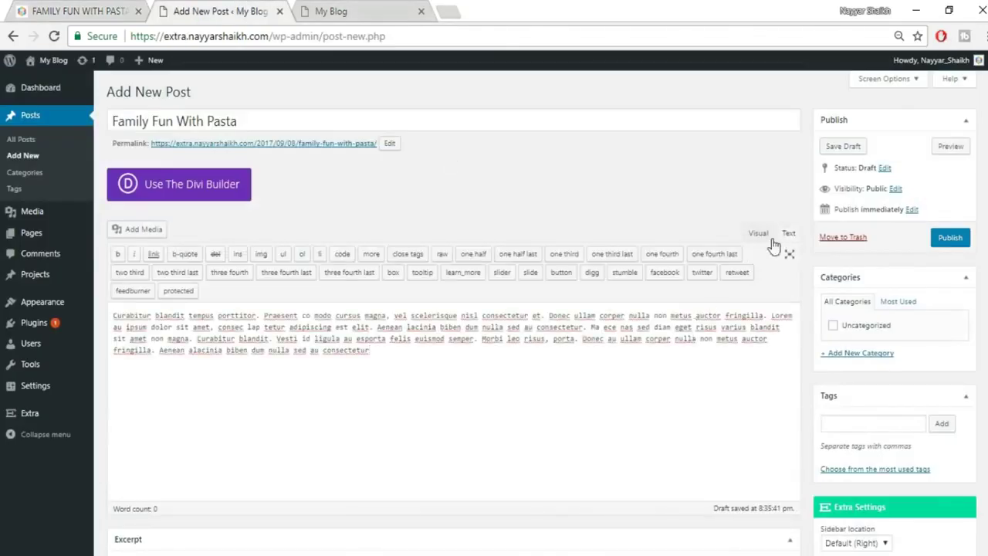
pyautogui.click(760, 234)
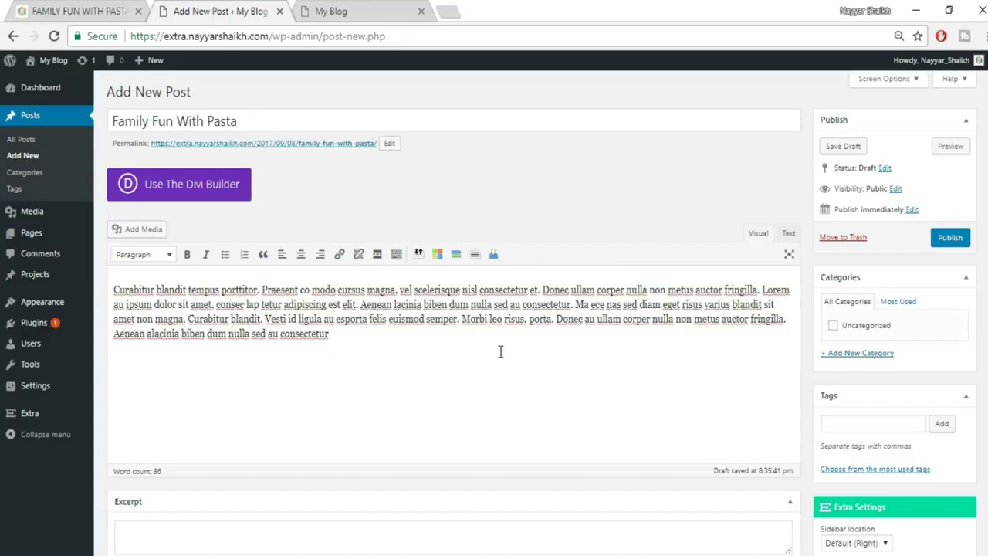
pyautogui.write('Curabitur blandit tempus porttitor. Praesent co modo cursus magna, vel scelerisque nisl consectetur et. Donec ullam corper nulla non metus auctor fringilla. Lorem au ipsum dolor sit amet, consec lap tetur adipiscing est elit. Aenean lacinia biben dum nulla sed au consectetur. Ma ece nas sed diam eget risus varius blandit sit amet non magna. Curabitur blandit. Vesti id ligula au esporta felis euismod semper. Morbi leo risus, porta. Donec au ullam corper nulla non metus auctor fringilla. Aenean alacinia biben dum nulla sed au consectetur')
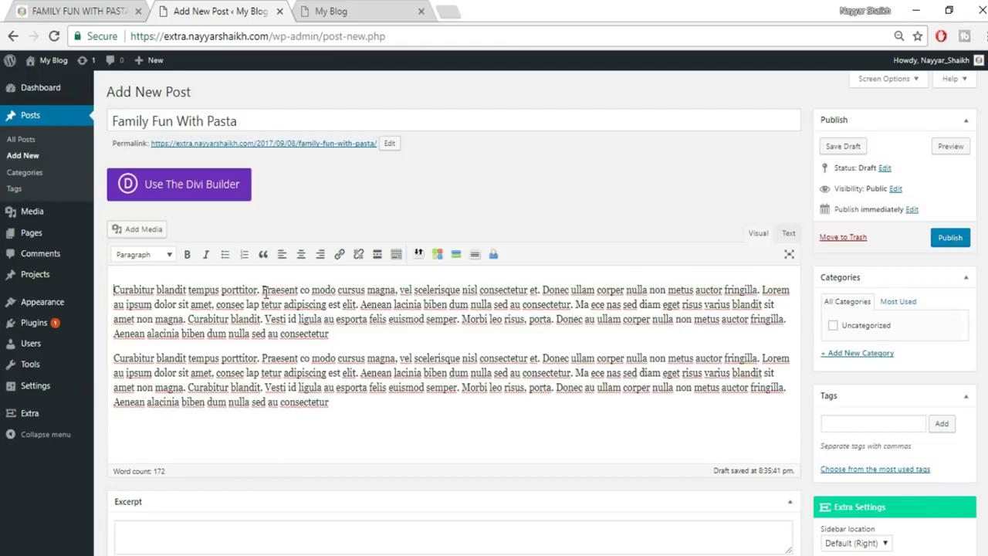
pyautogui.moveTo(258, 290); pyautogui.dragTo(113, 289)
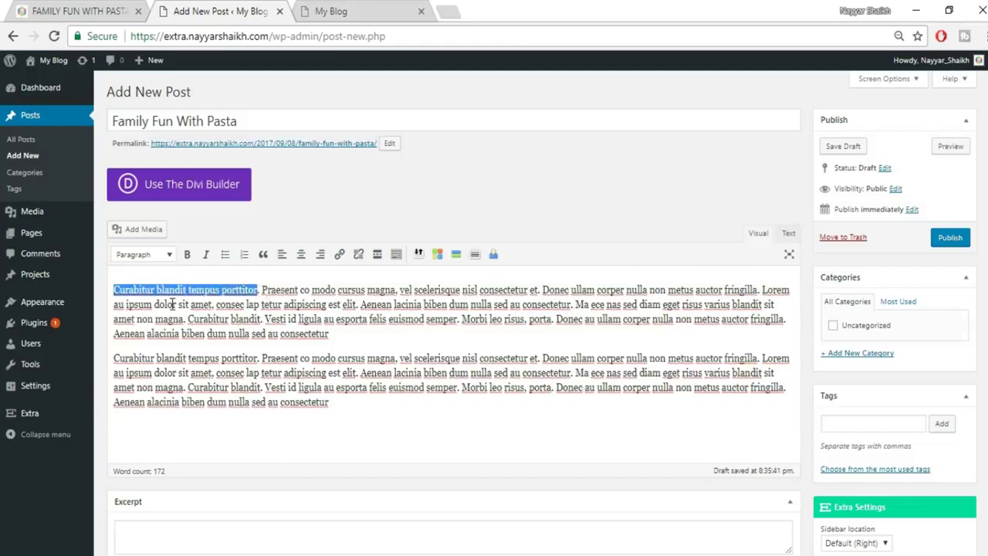
# Step: Make 'Curabitur blandit tempus porttitor.' a Heading 2 and keep the rest as Paragraph
pyautogui.click(158, 256)
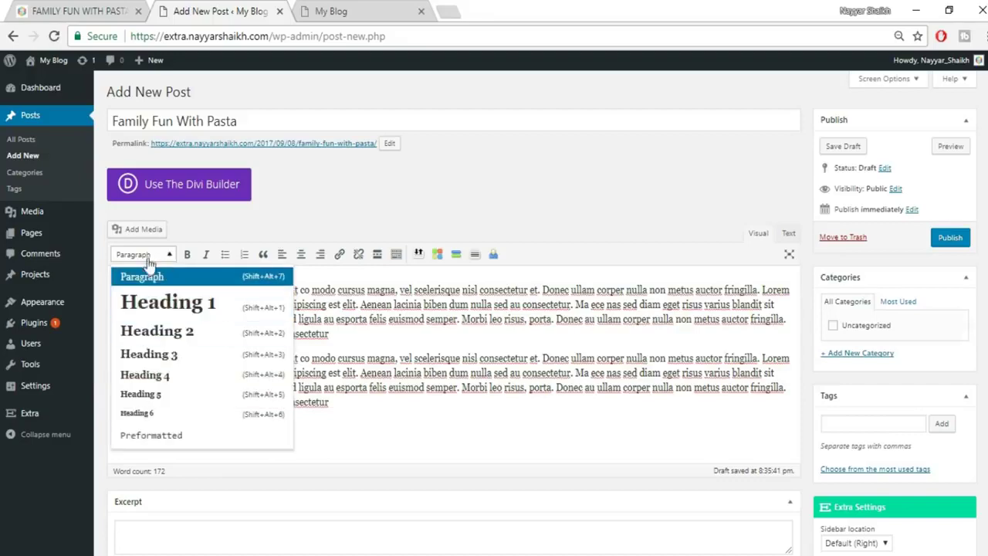
pyautogui.click(171, 332)
pyautogui.click(374, 298)
pyautogui.press('Return')
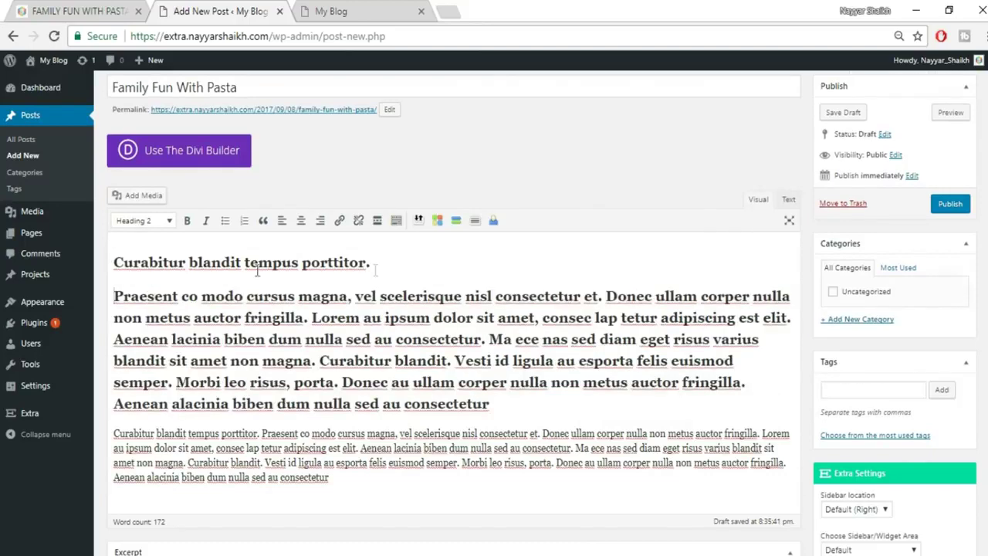
pyautogui.moveTo(114, 296); pyautogui.dragTo(139, 297)
pyautogui.moveTo(251, 325); pyautogui.dragTo(551, 398)
pyautogui.click(159, 225)
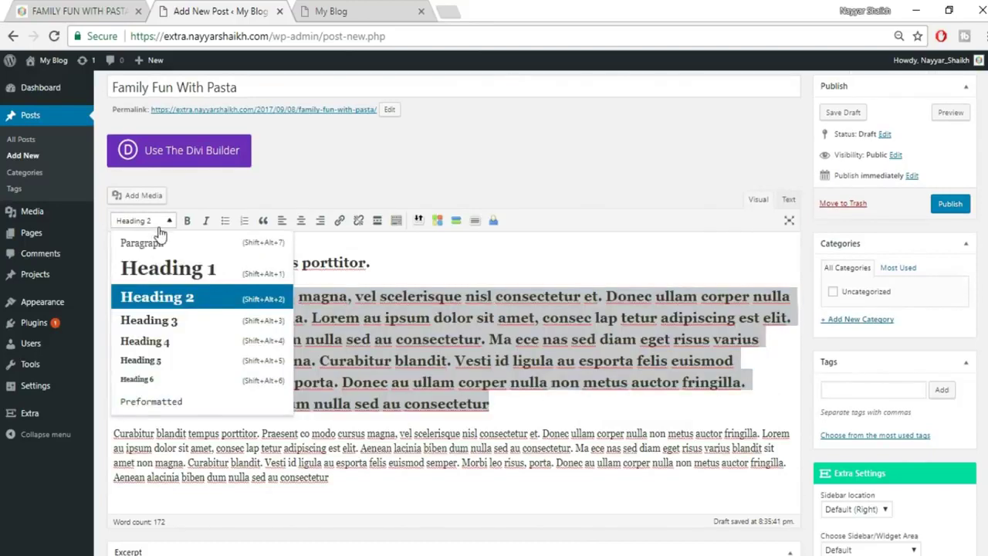
pyautogui.click(160, 243)
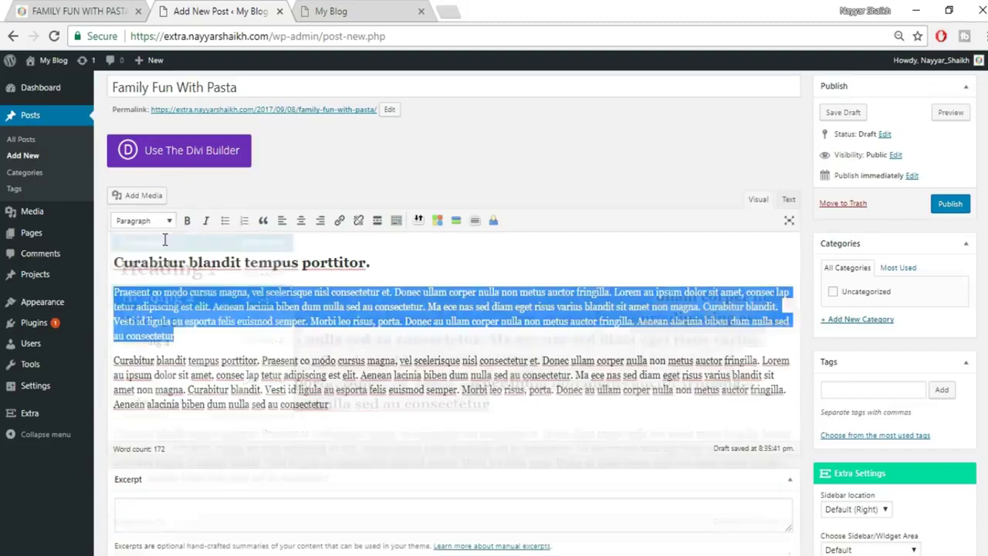
pyautogui.click(357, 321)
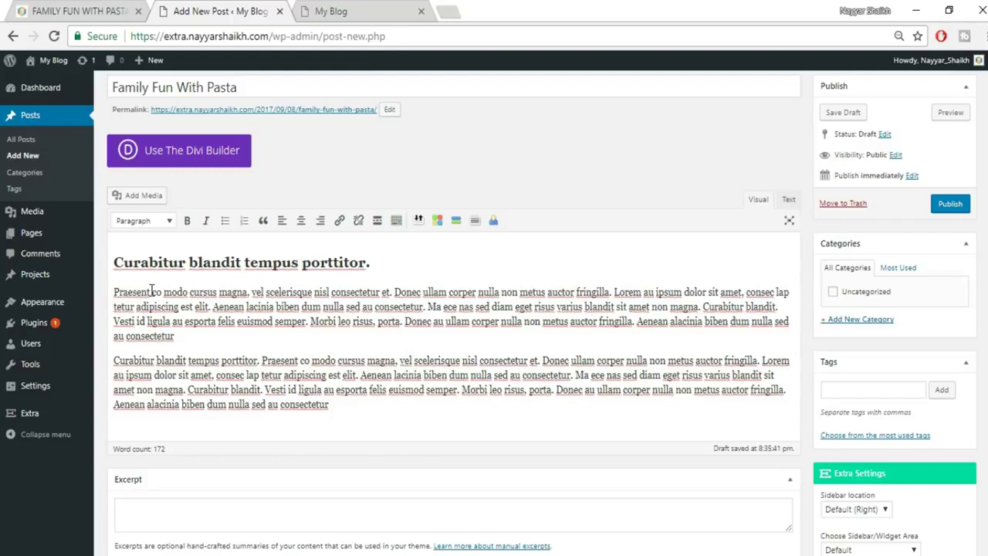
# Step: Set the word Praesent in bold italics
pyautogui.moveTo(151, 292); pyautogui.dragTo(112, 291)
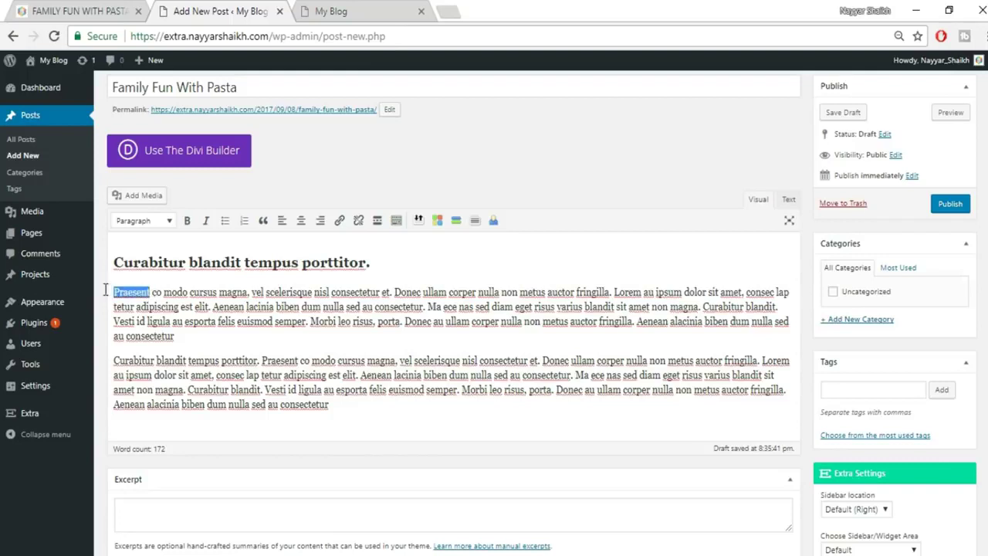
pyautogui.click(186, 220)
pyautogui.click(206, 221)
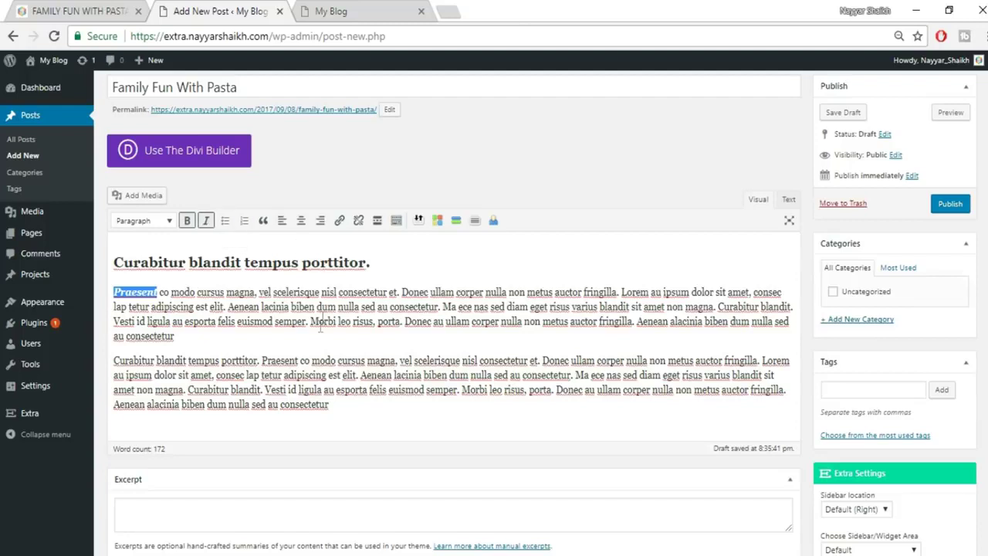
pyautogui.click(244, 241)
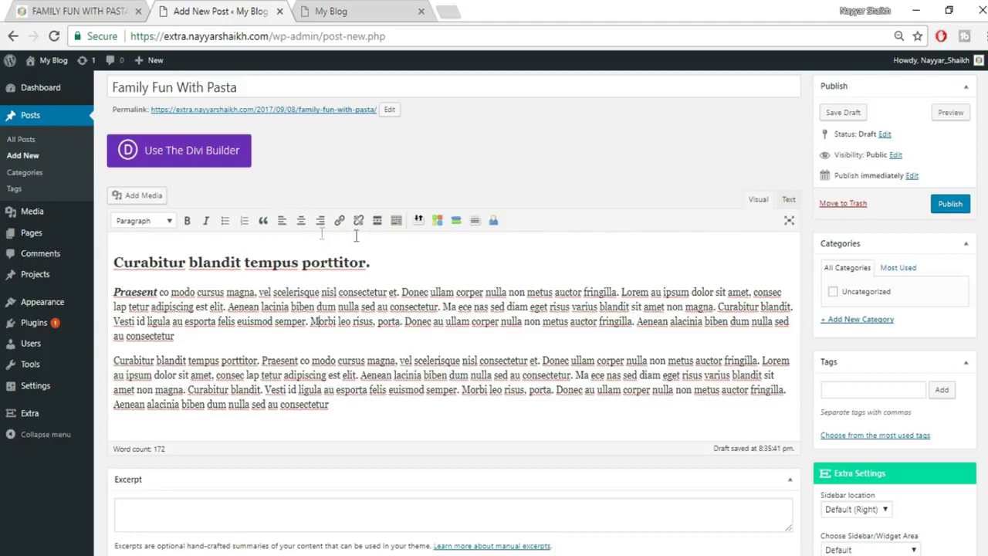
# Step: Show the kitchen sink toolbar and strike through Curabitur in the second paragraph
pyautogui.click(311, 322)
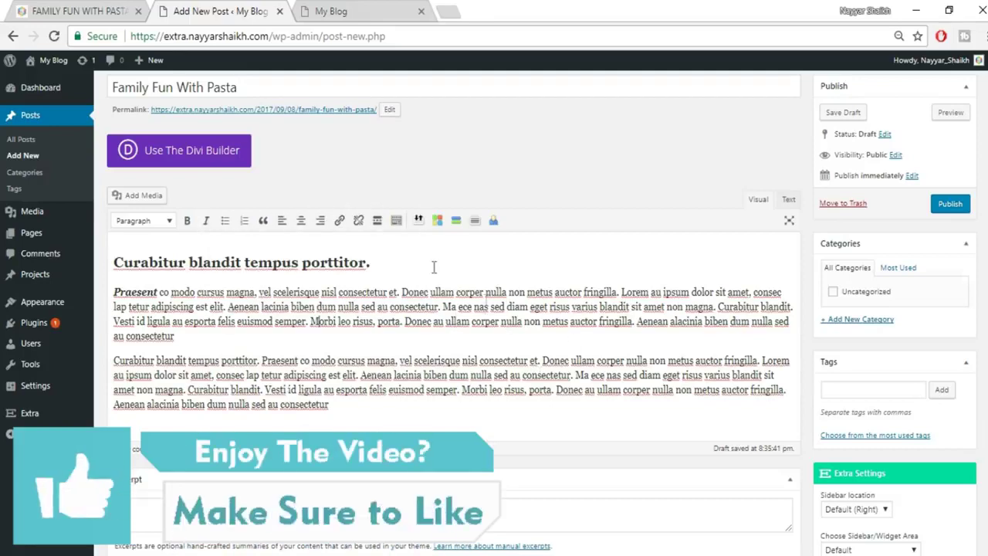
pyautogui.click(396, 222)
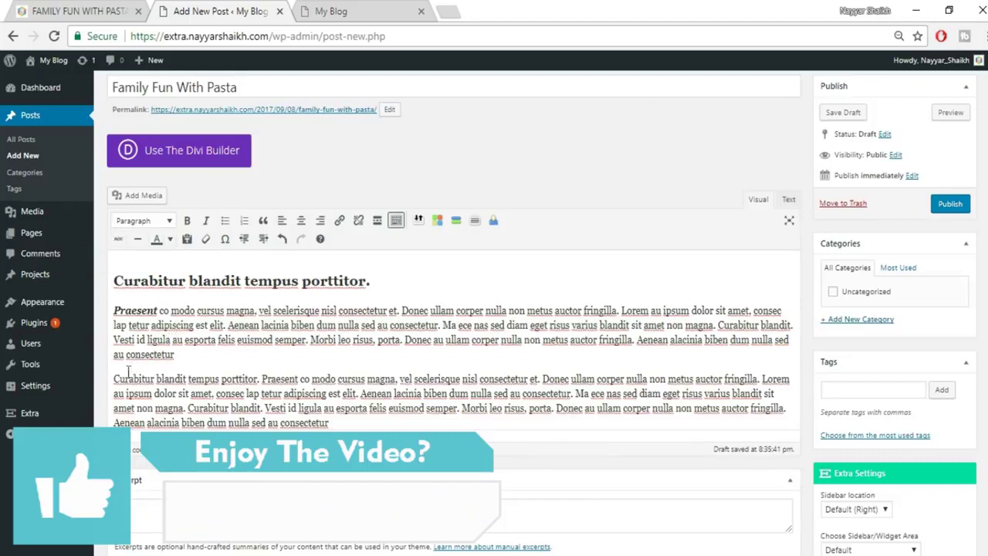
pyautogui.moveTo(156, 379); pyautogui.dragTo(107, 374)
pyautogui.click(118, 238)
pyautogui.click(145, 383)
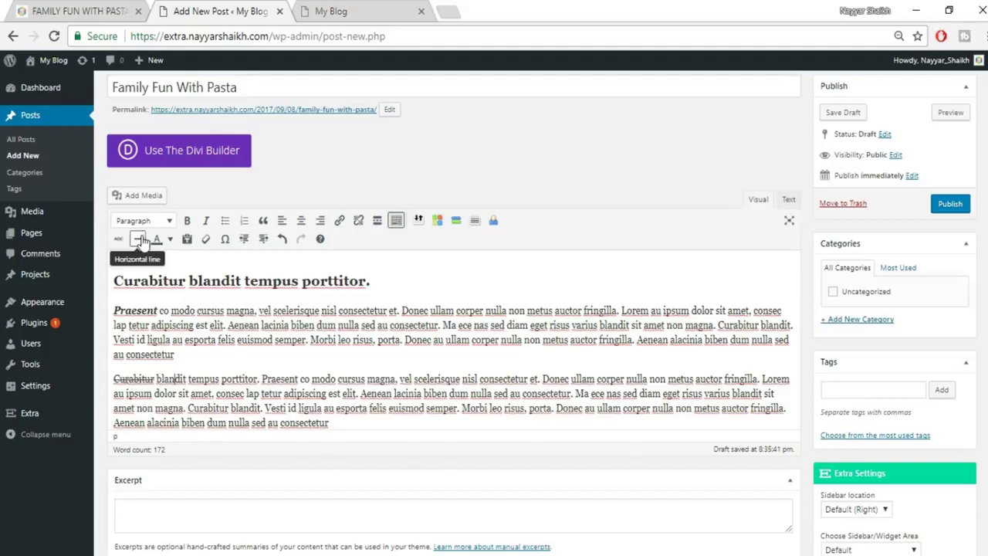
# Step: Insert a horizontal line on a new line below the text
pyautogui.click(391, 427)
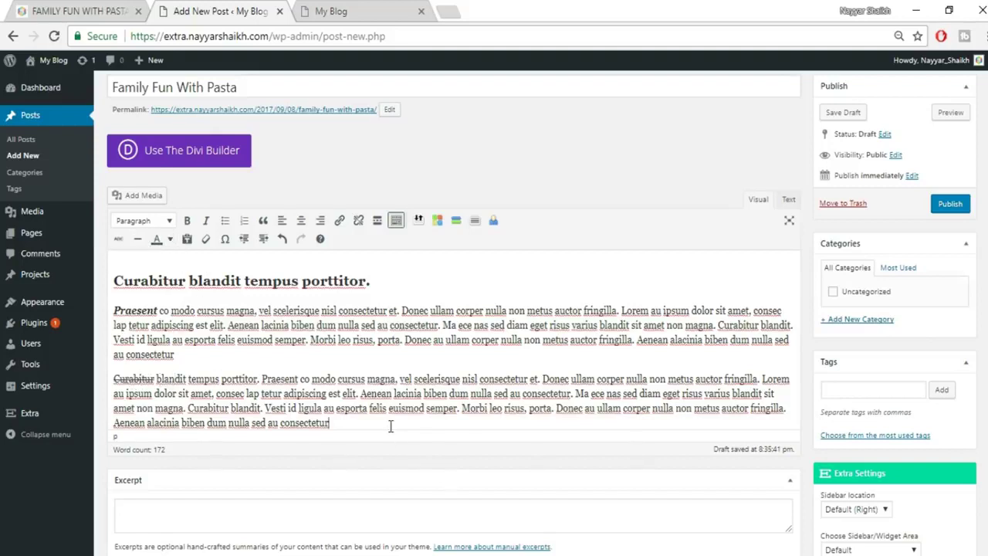
pyautogui.press('Return')
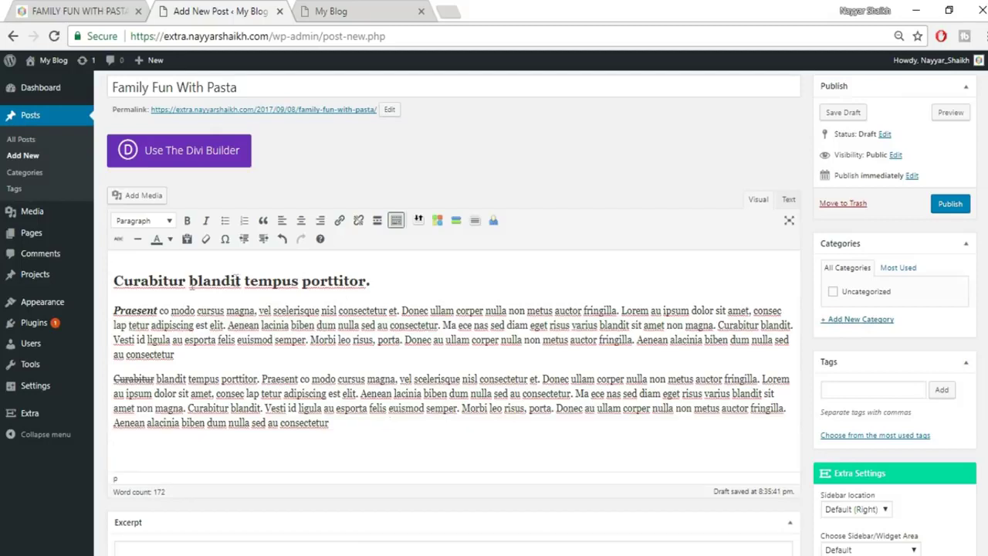
pyautogui.click(138, 239)
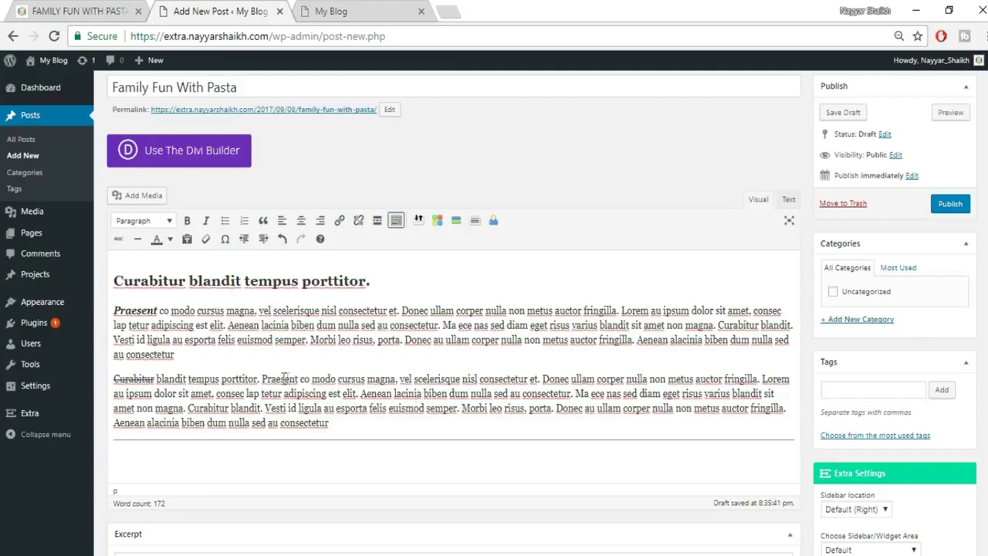
# Step: Colour the word Praesent in the second paragraph red
pyautogui.moveTo(263, 379); pyautogui.dragTo(302, 378)
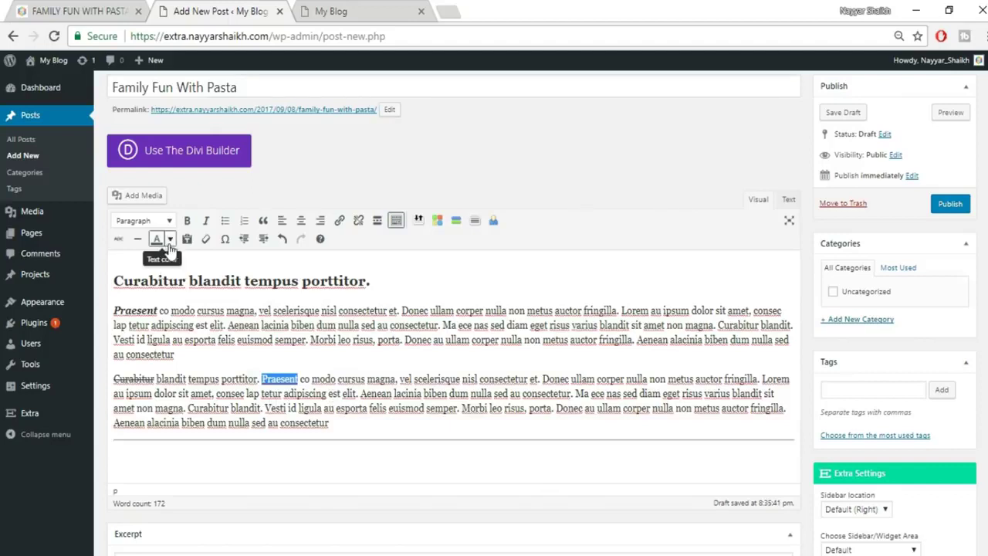
pyautogui.click(170, 241)
pyautogui.click(159, 280)
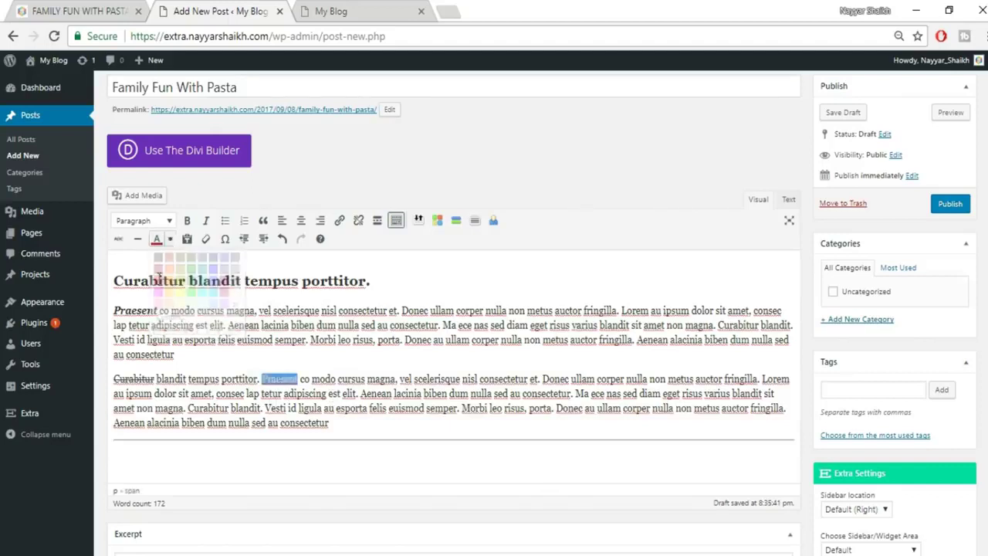
pyautogui.click(301, 382)
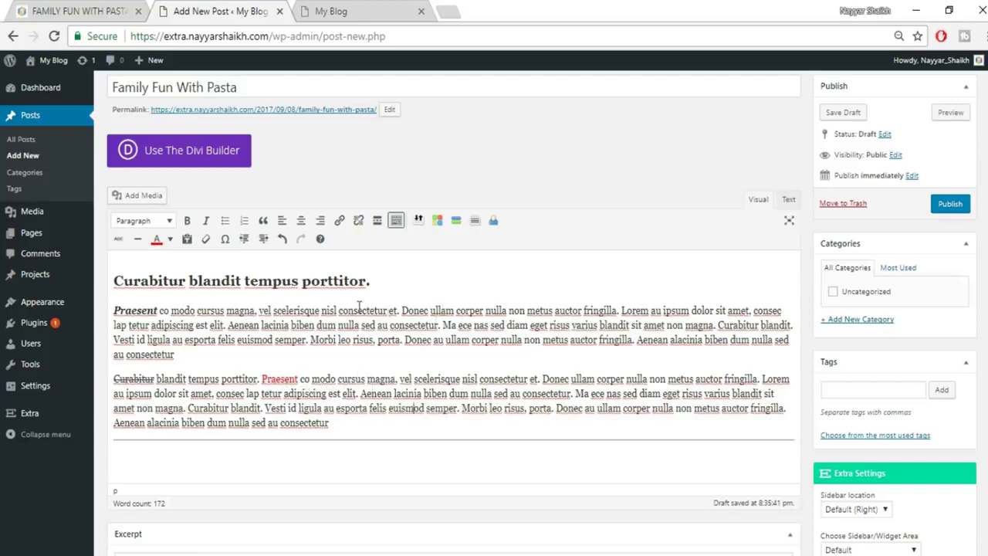
# Step: Dismiss the special character picker without inserting anything, then open the Add New Category form
pyautogui.click(225, 240)
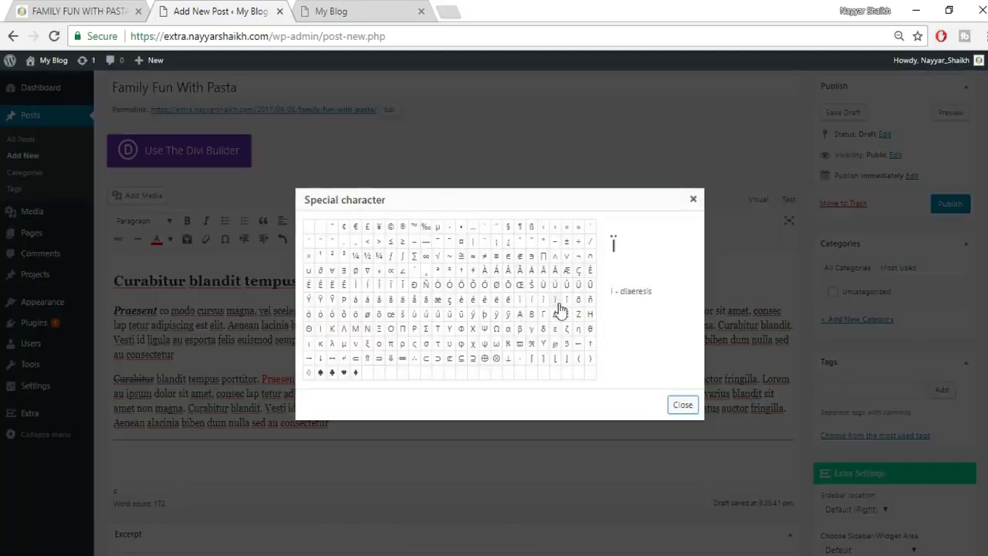
pyautogui.scroll(-1, 370, 371)
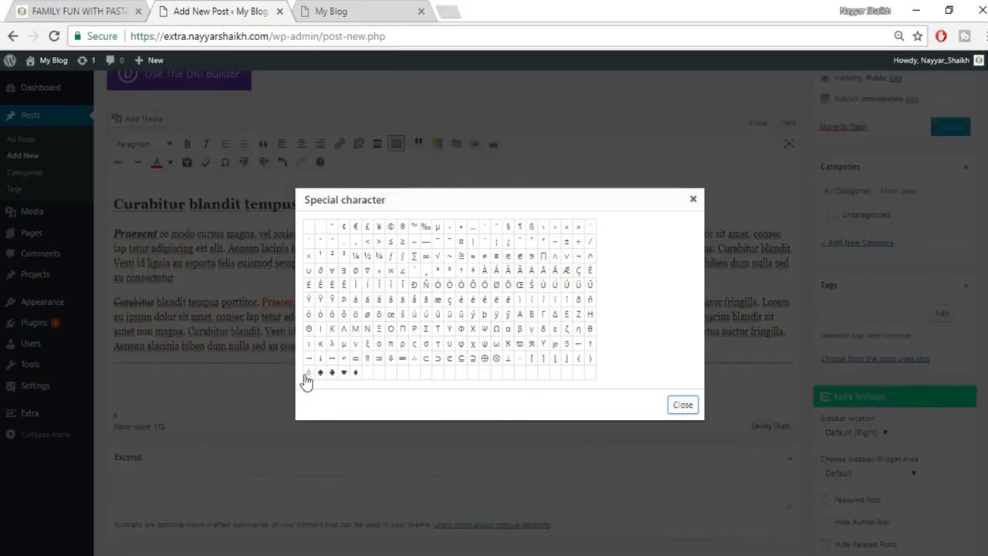
pyautogui.click(693, 199)
pyautogui.scroll(1, 713, 348)
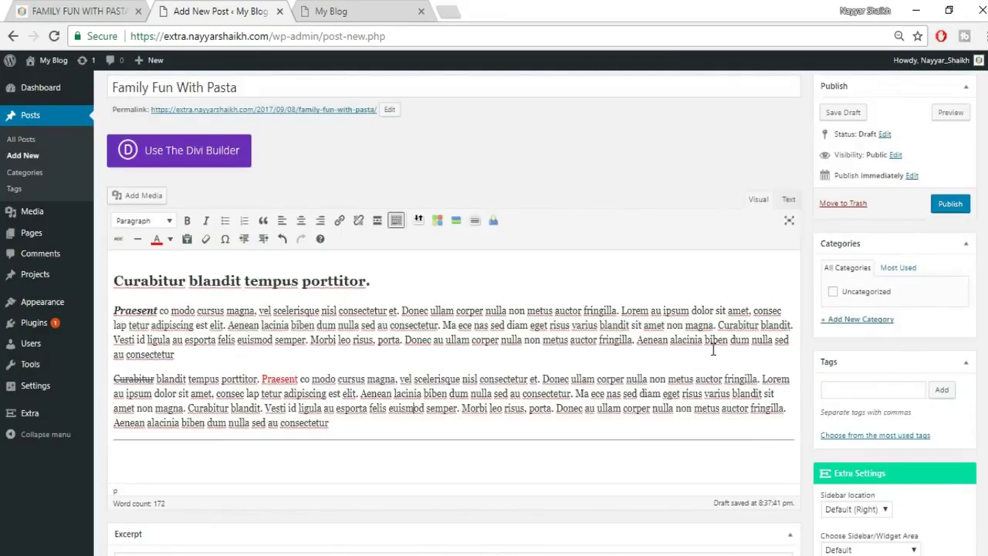
pyautogui.scroll(1, 352, 168)
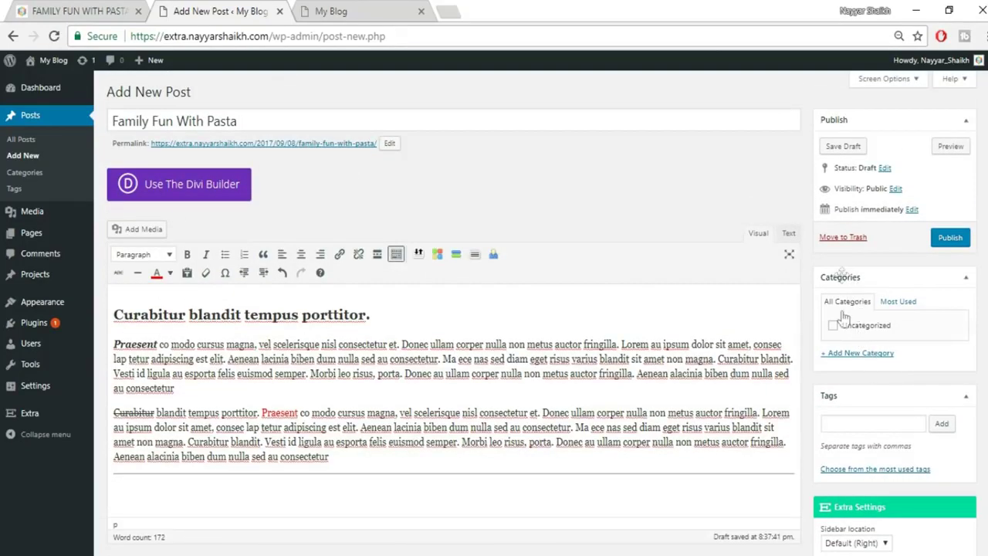
pyautogui.click(845, 352)
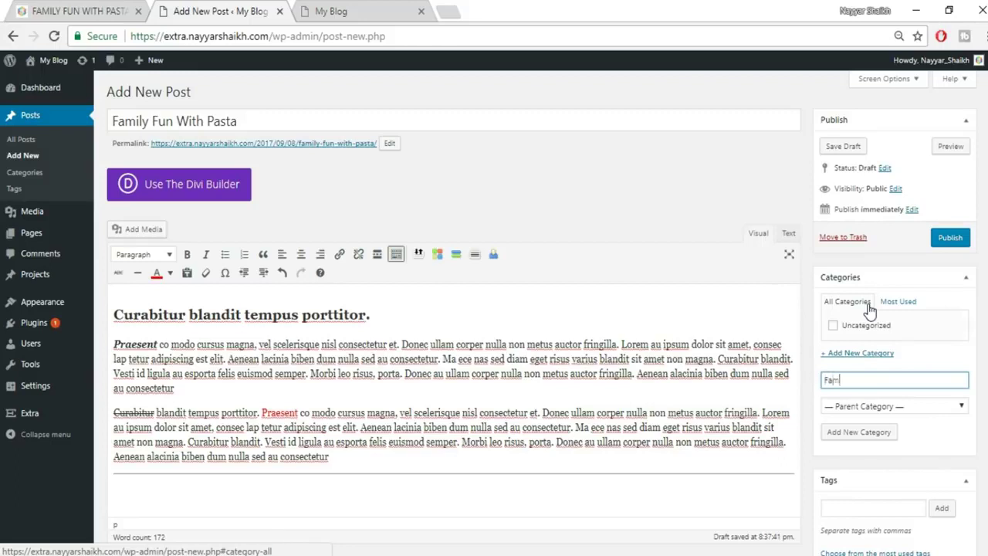
# Step: Add the new Famous category and tag the post with SEO and Website
pyautogui.click(871, 432)
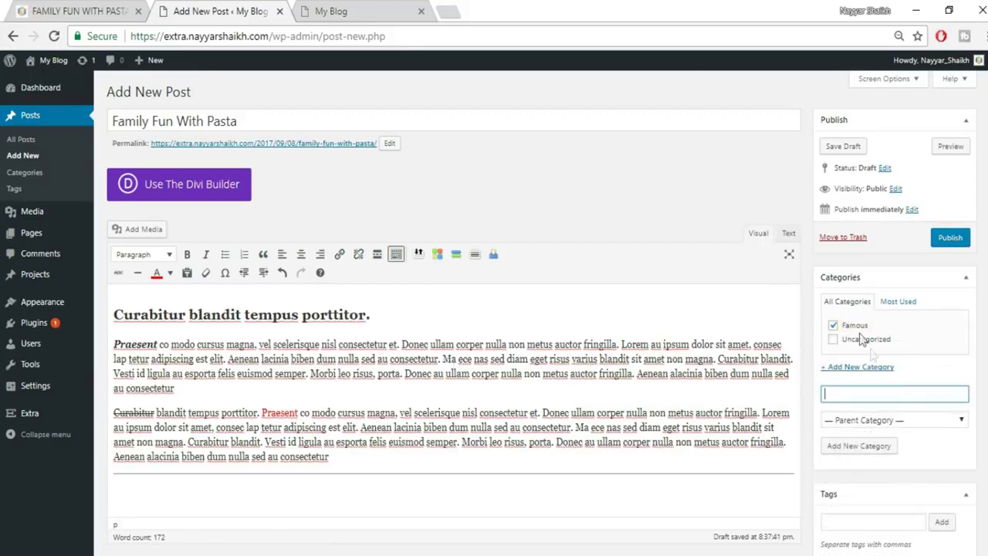
pyautogui.scroll(-1, 946, 358)
pyautogui.scroll(-3, 947, 357)
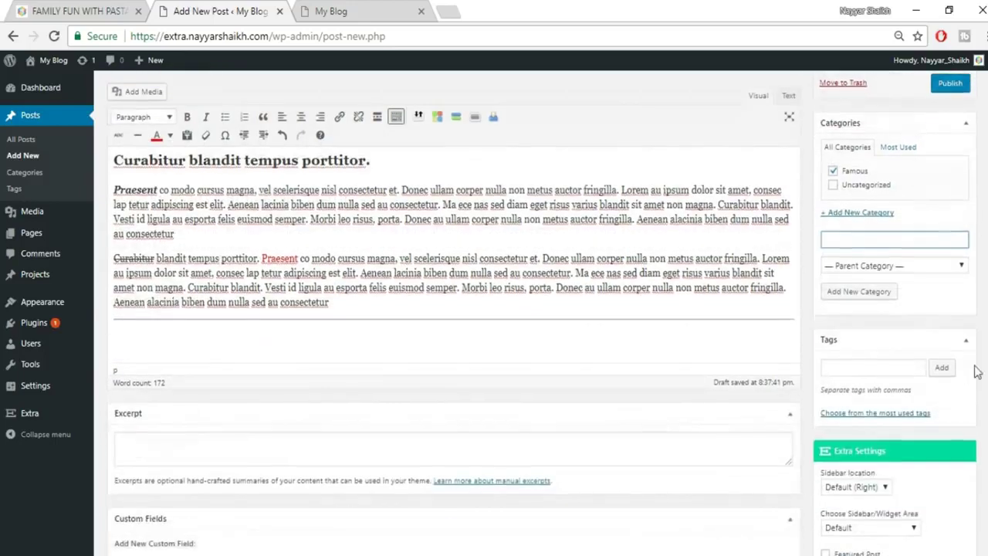
pyautogui.click(857, 294)
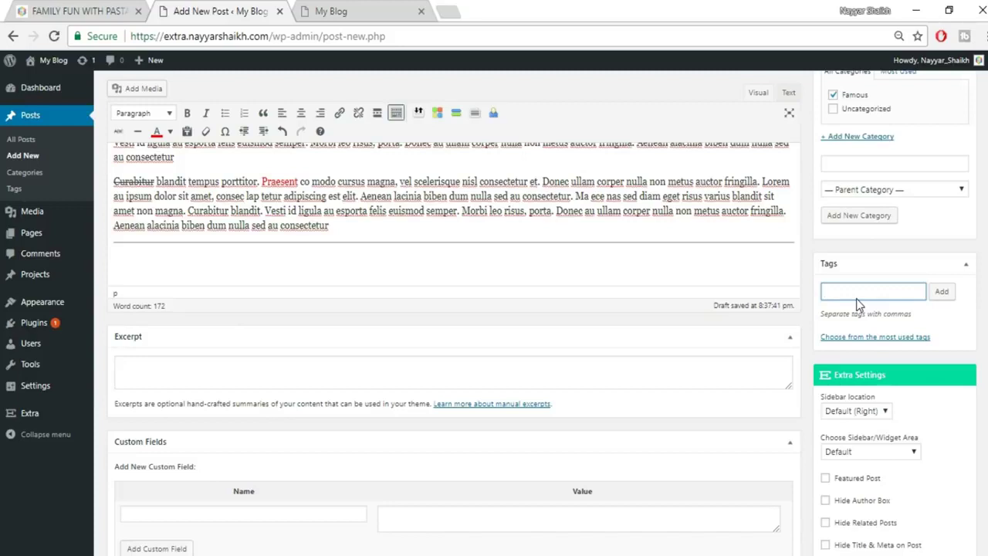
pyautogui.write('SEO, Website')
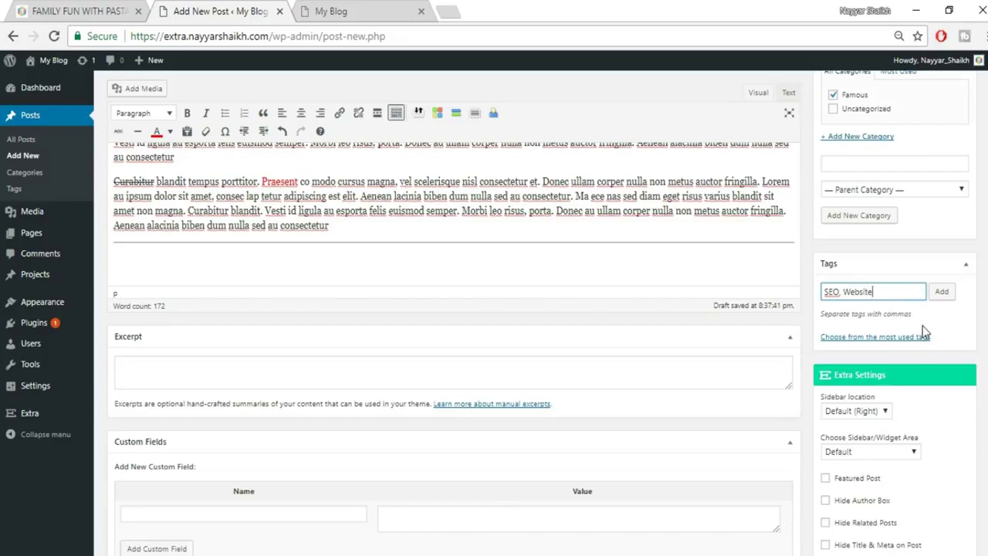
pyautogui.click(942, 293)
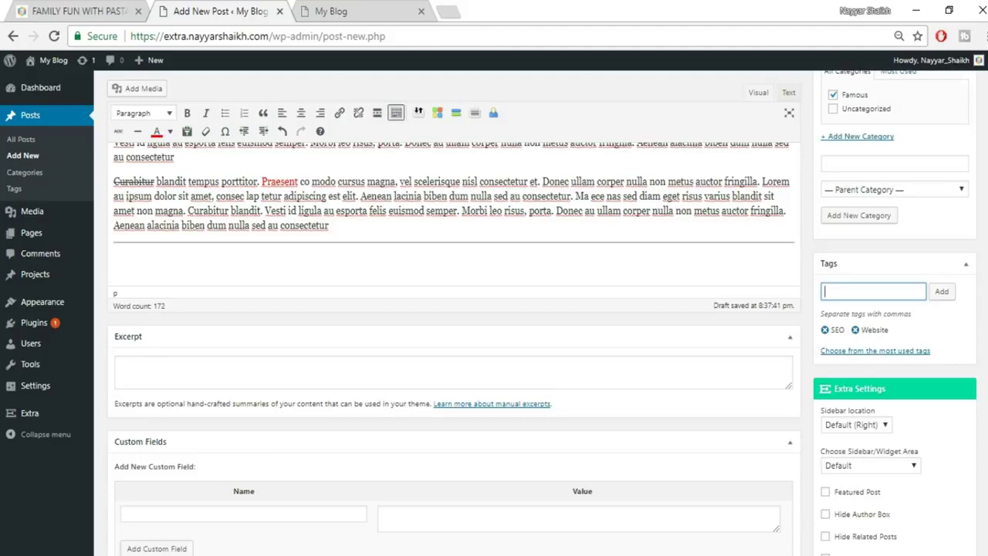
pyautogui.scroll(-3, 977, 286)
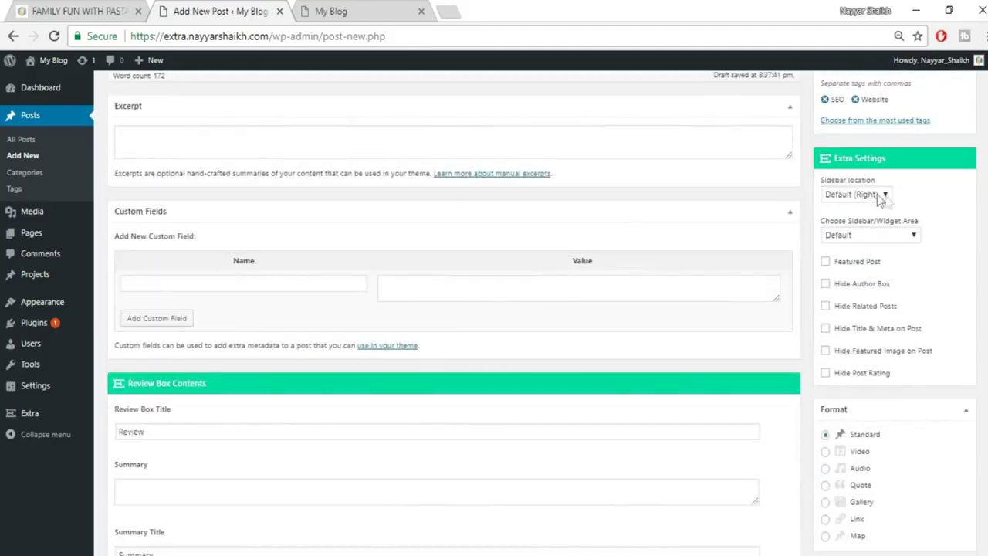
pyautogui.click(880, 197)
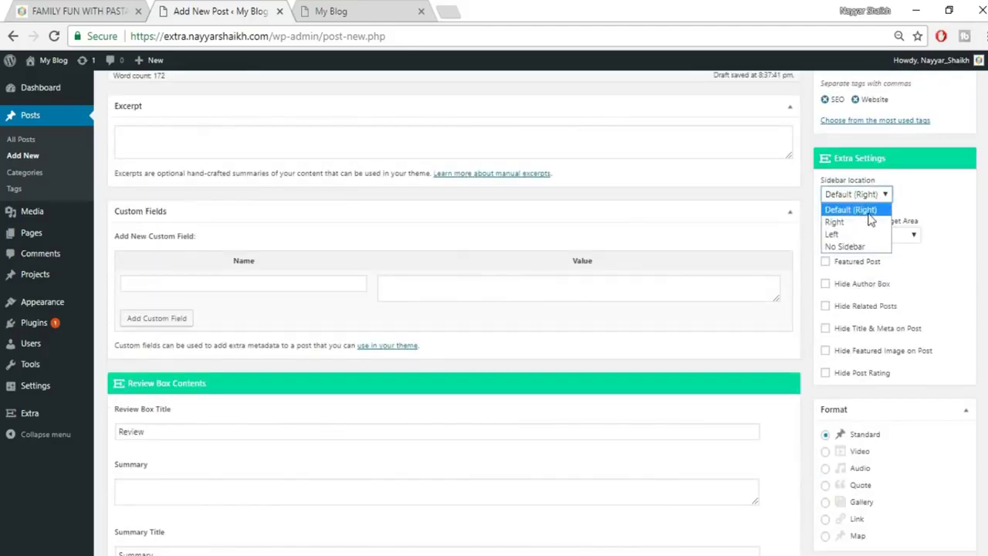
pyautogui.click(870, 213)
pyautogui.click(860, 198)
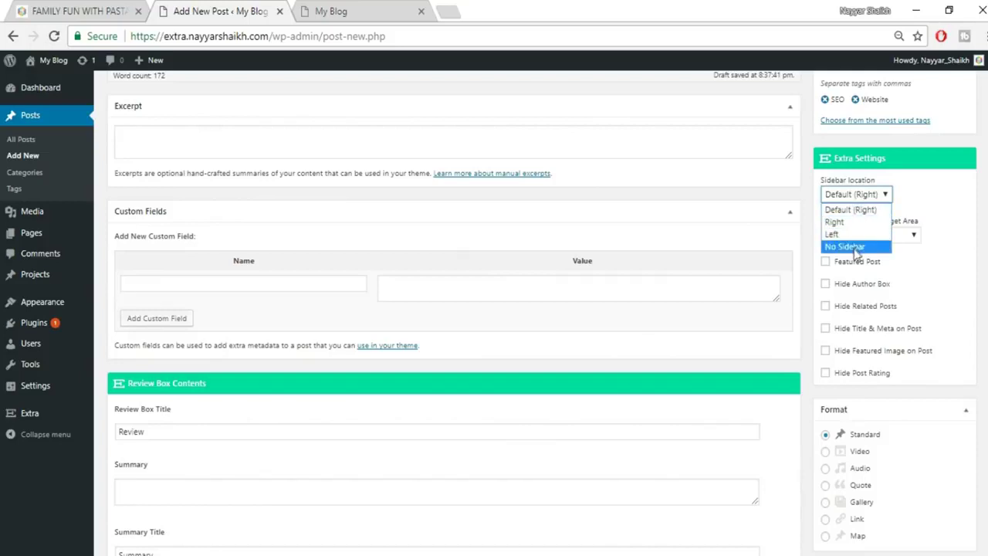
pyautogui.click(919, 206)
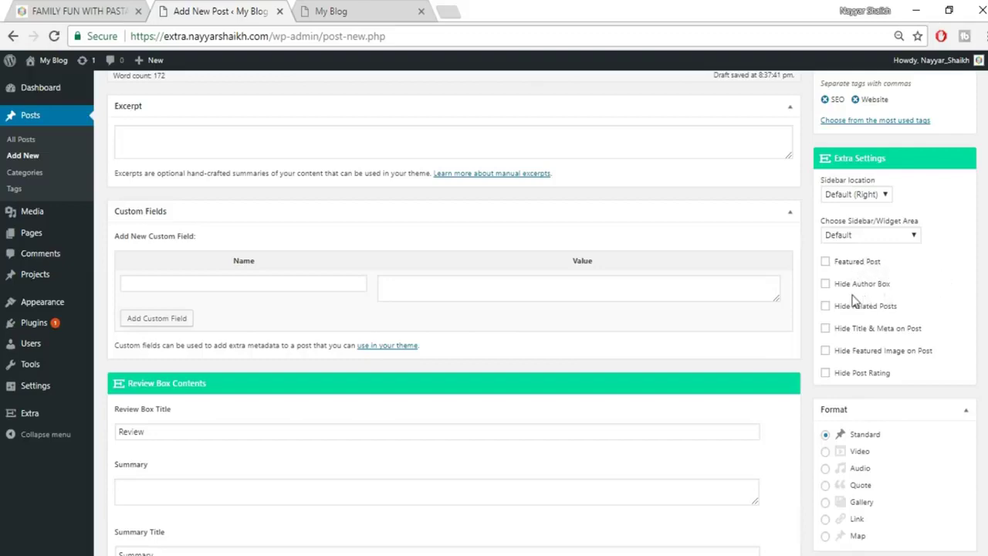
pyautogui.click(114, 8)
pyautogui.scroll(-20, 402, 332)
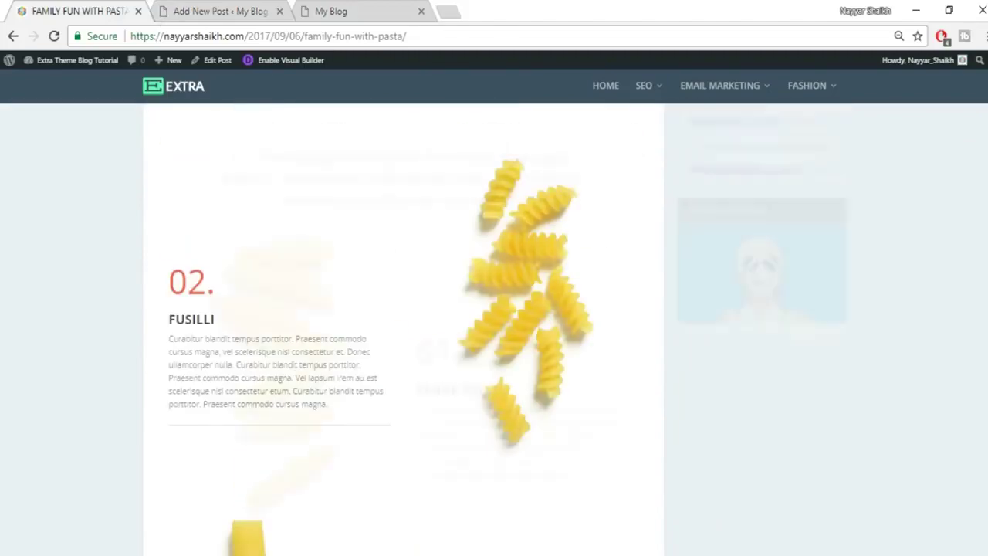
pyautogui.scroll(-15, 694, 402)
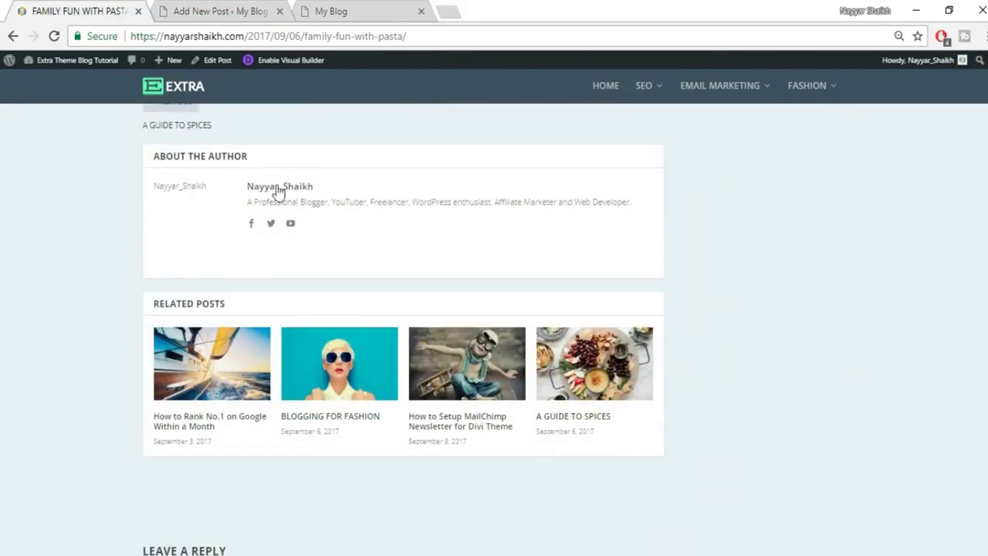
pyautogui.click(215, 9)
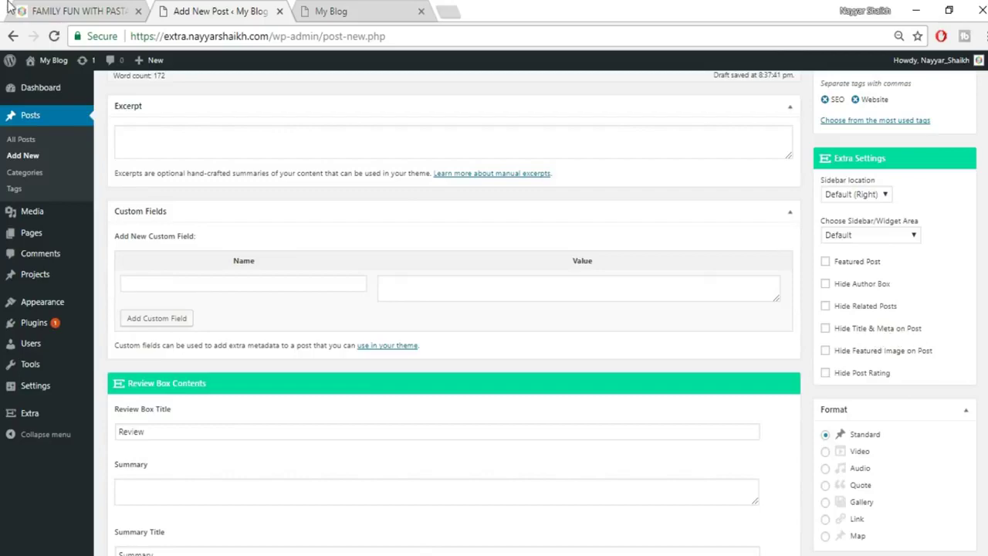
pyautogui.click(77, 10)
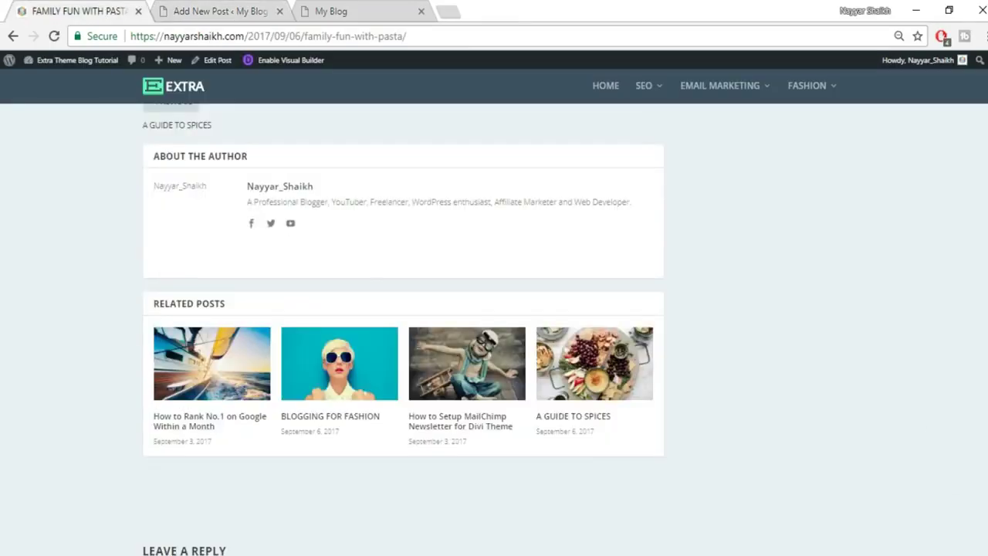
pyautogui.scroll(15, 412, 210)
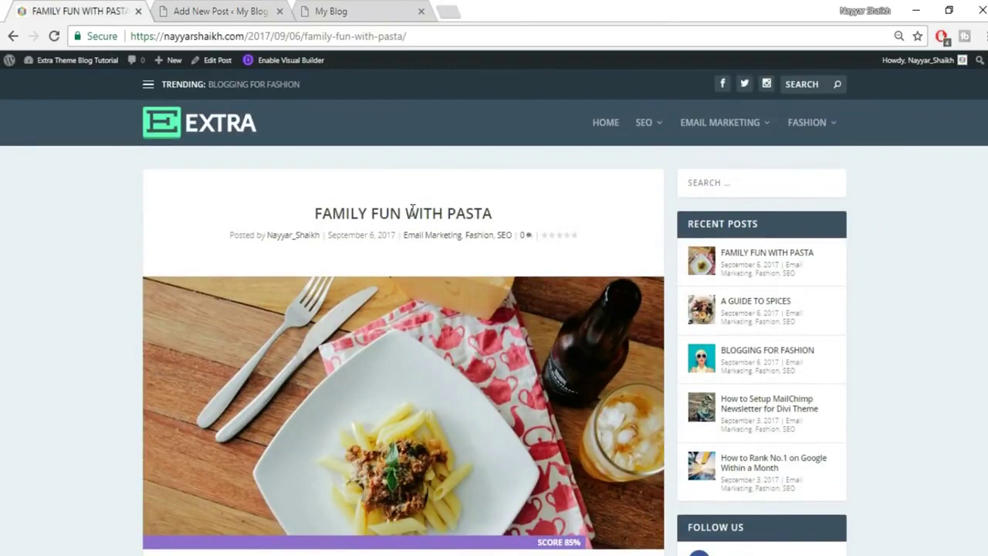
pyautogui.click(246, 9)
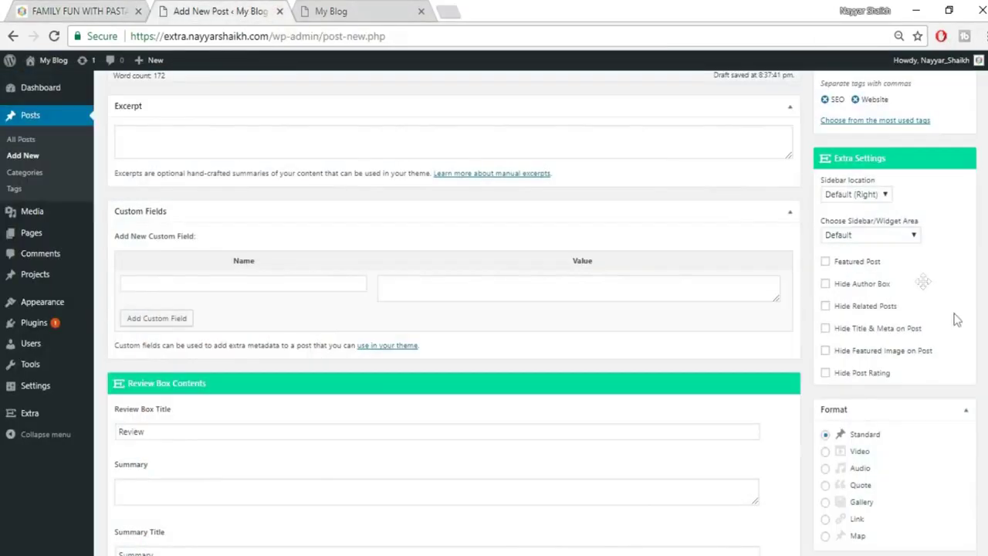
pyautogui.click(26, 8)
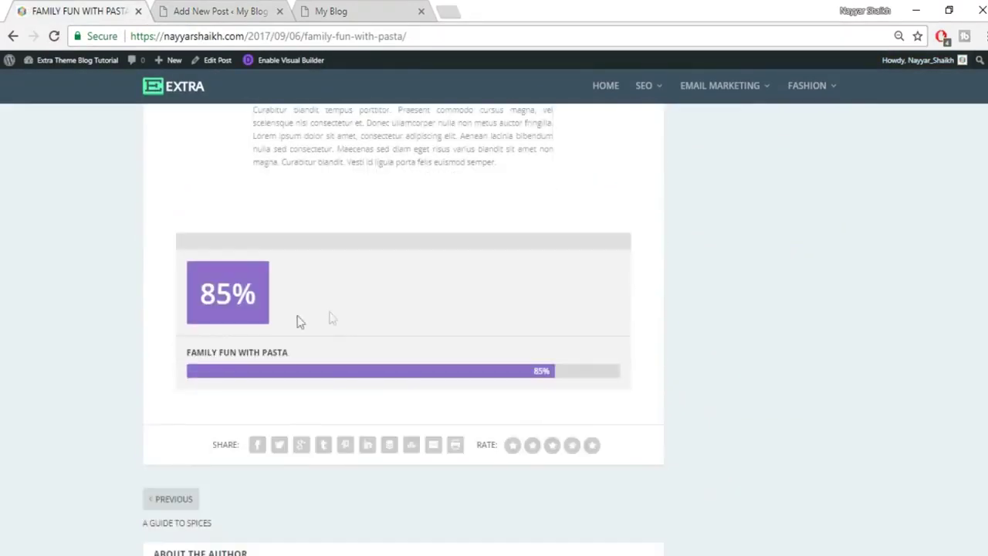
pyautogui.click(159, 9)
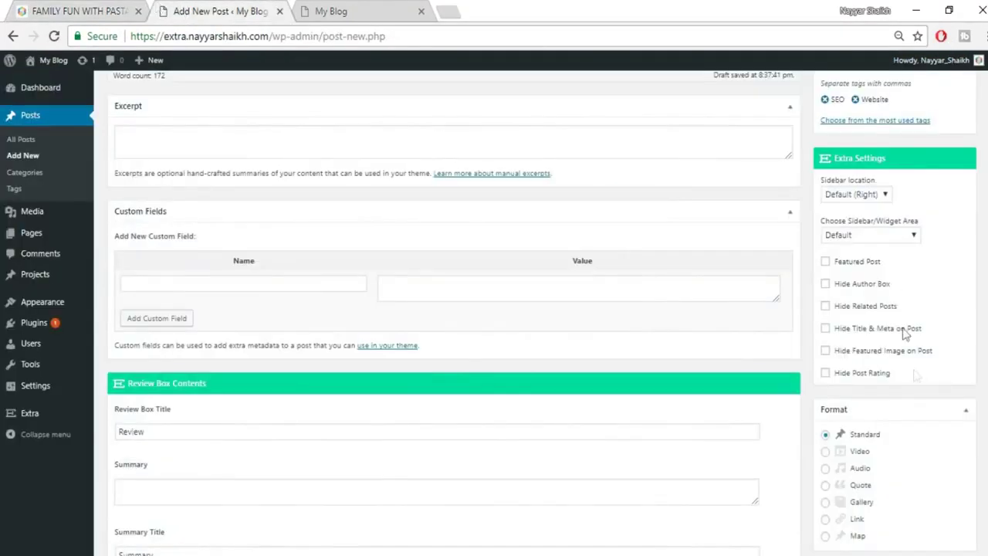
pyautogui.scroll(-1, 879, 359)
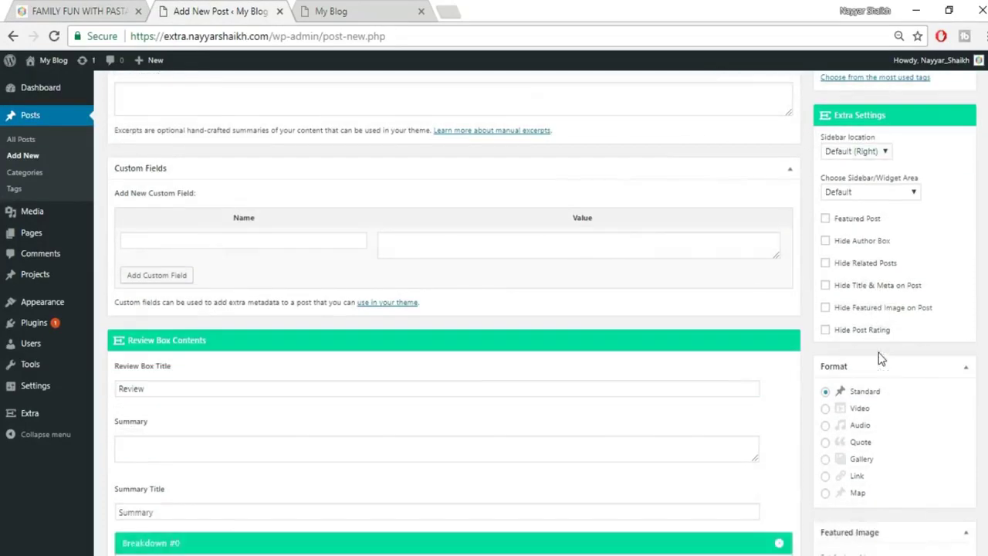
pyautogui.scroll(-1, 879, 359)
pyautogui.click(81, 10)
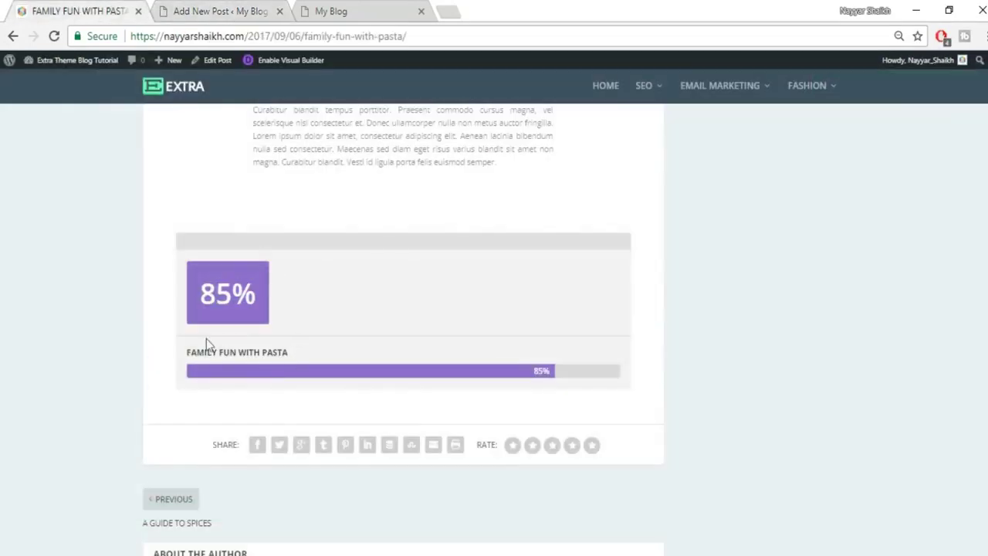
pyautogui.click(225, 9)
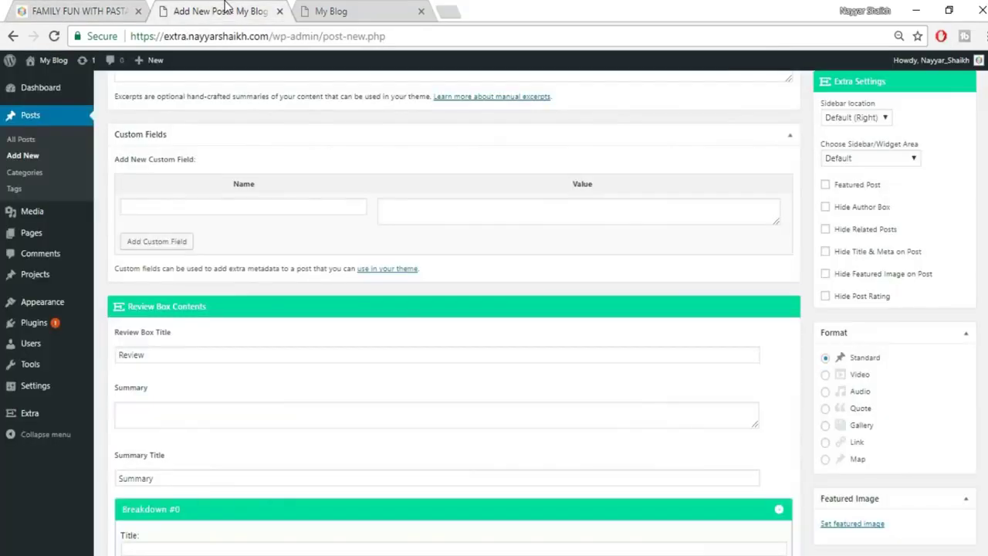
pyautogui.scroll(-2, 360, 370)
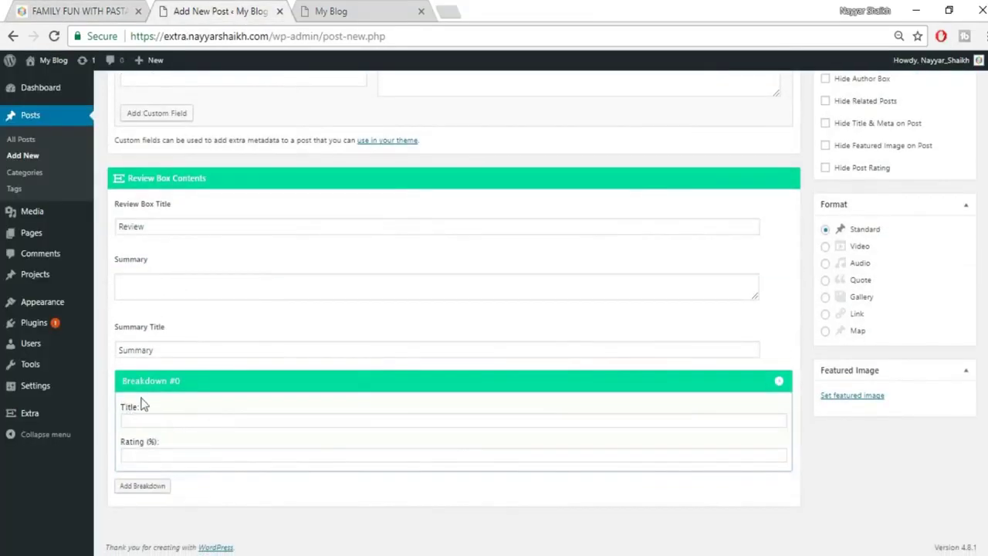
# Step: Enter the first review breakdown, Design, with a rating of 90, and save the draft
pyautogui.click(163, 426)
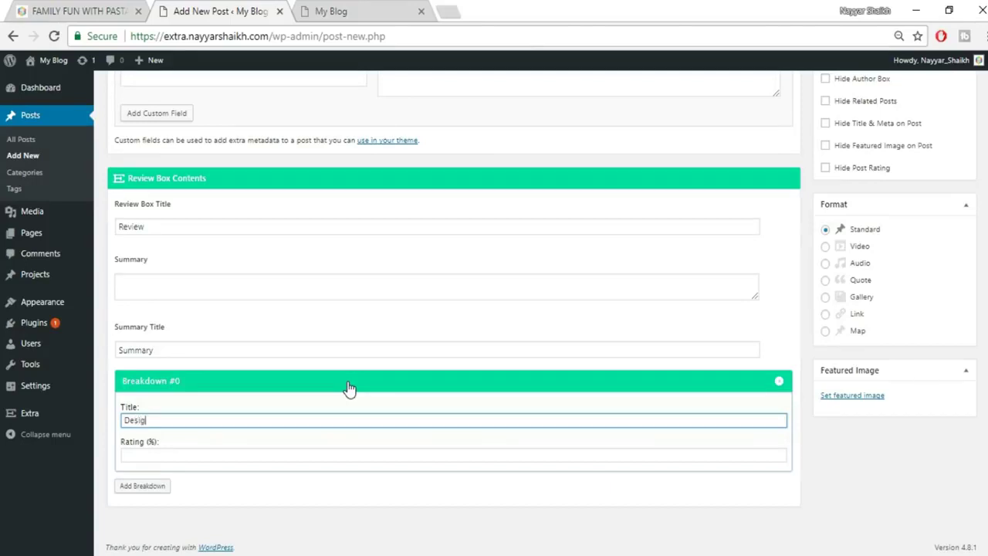
pyautogui.click(309, 456)
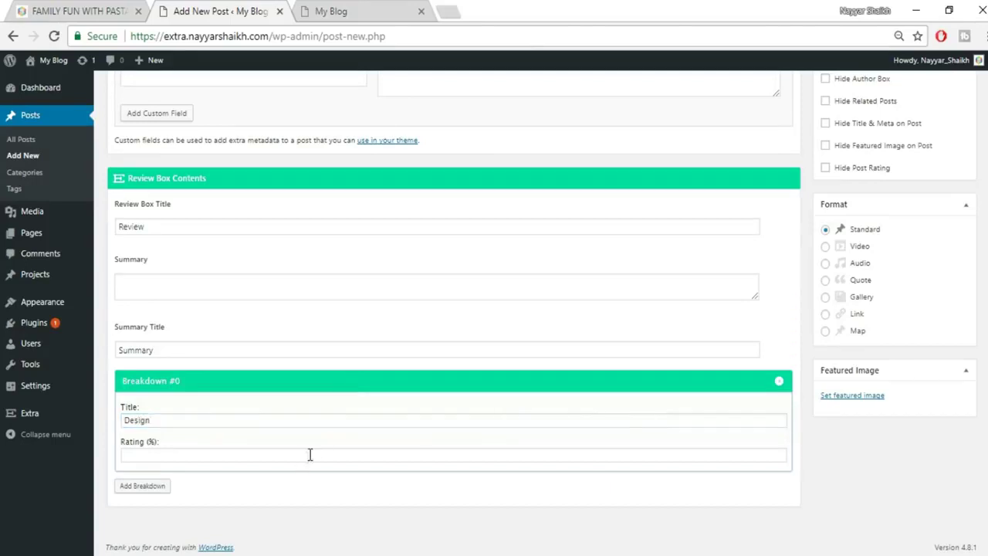
pyautogui.write('90')
pyautogui.press('Return')
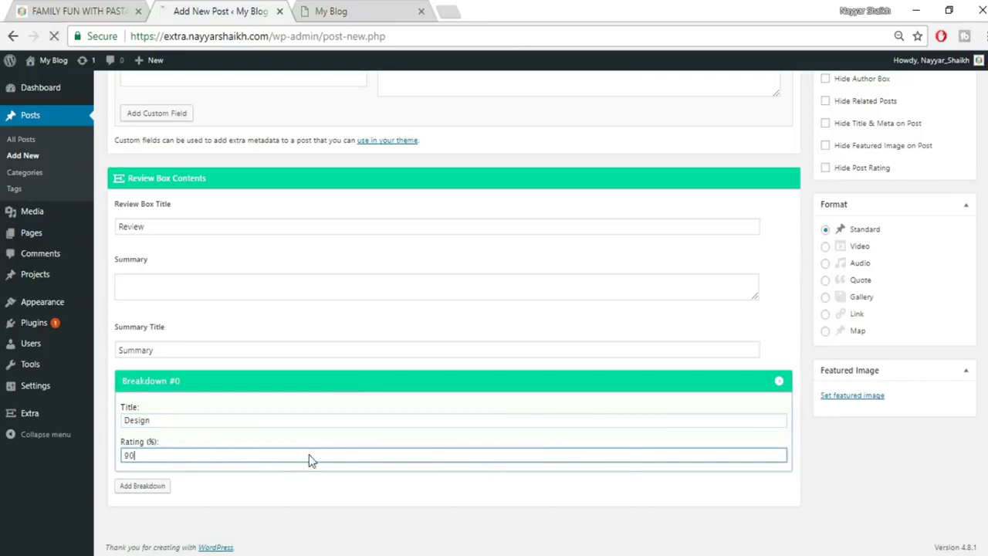
# Step: Add a second breakdown titled Easy and enter its rating
pyautogui.click(157, 491)
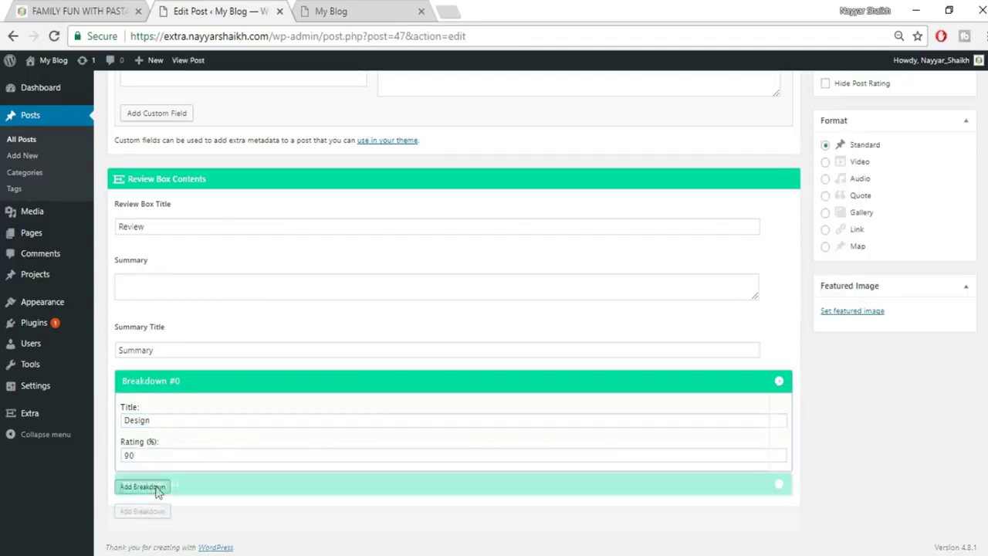
pyautogui.click(192, 449)
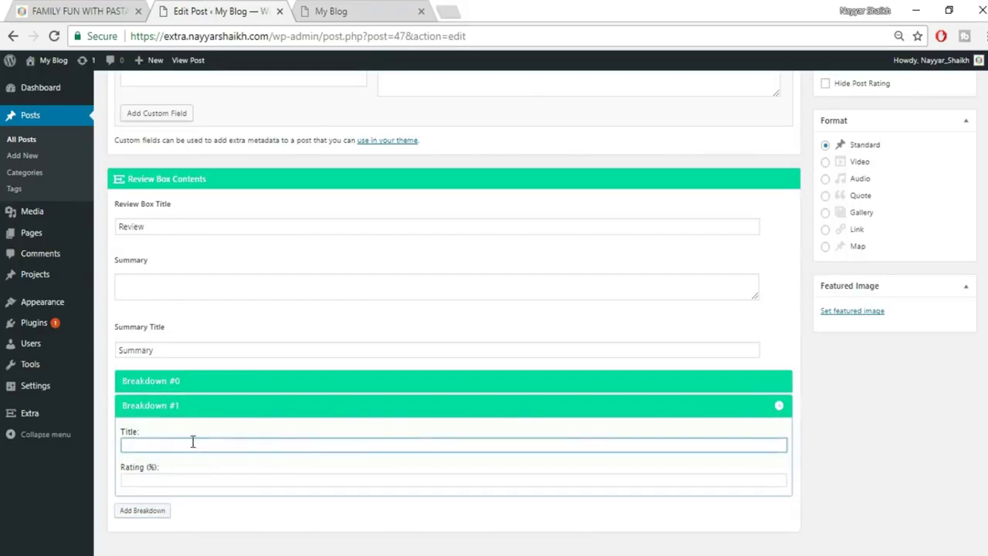
pyautogui.write('Easy')
pyautogui.press('Tab')
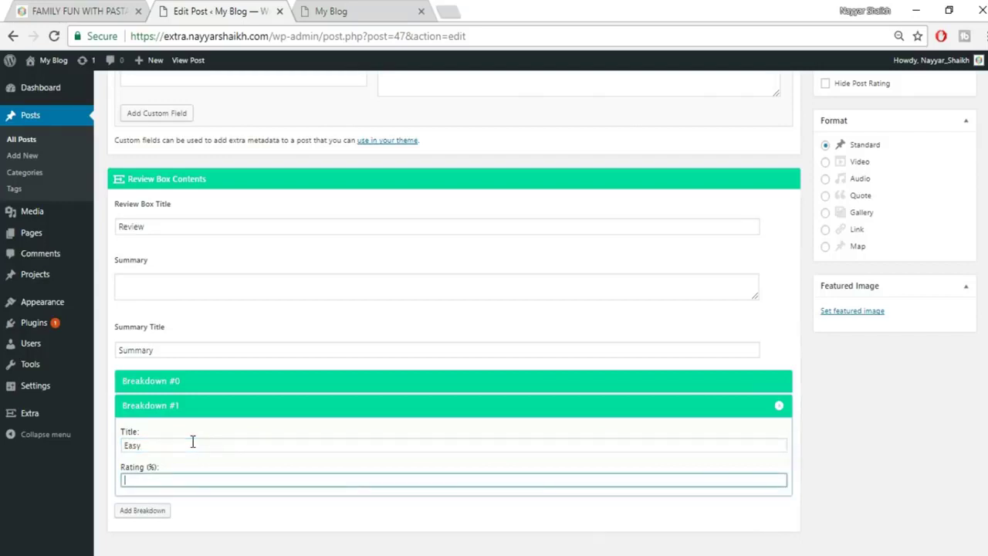
pyautogui.write('80')
# Step: Add a third breakdown, Mobile Friendly rated 70, then a fourth empty breakdown
pyautogui.click(153, 511)
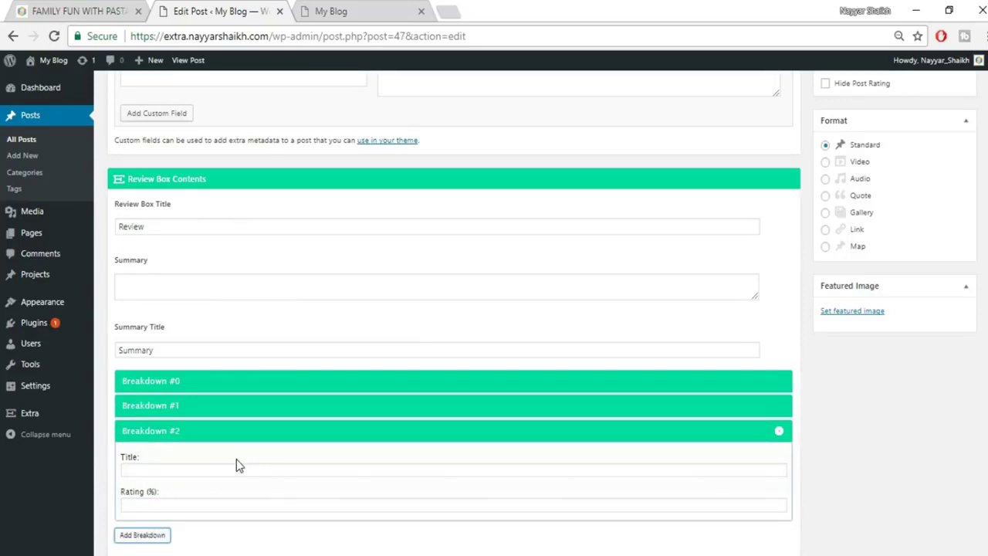
pyautogui.click(304, 472)
pyautogui.write('Mo')
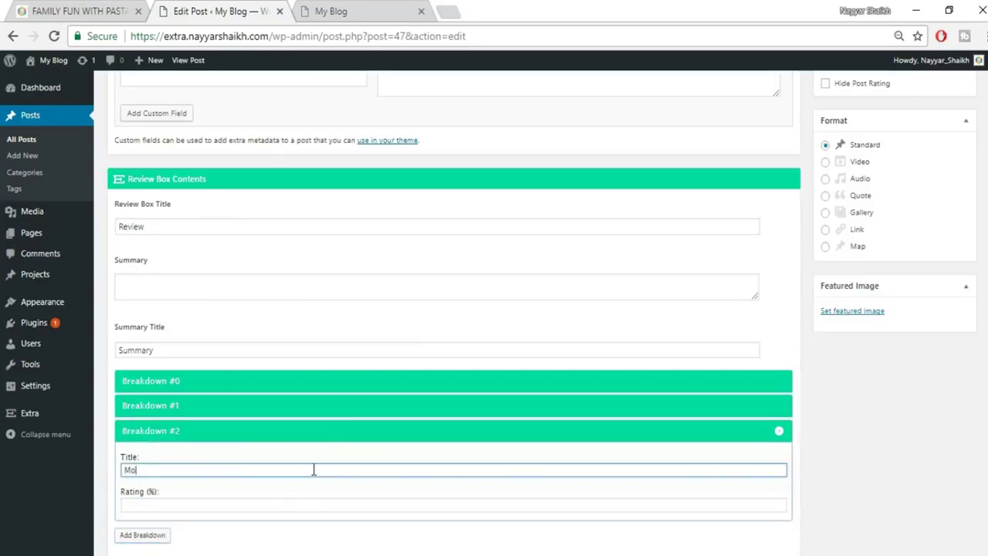
pyautogui.write('bile Friendly')
pyautogui.click(277, 504)
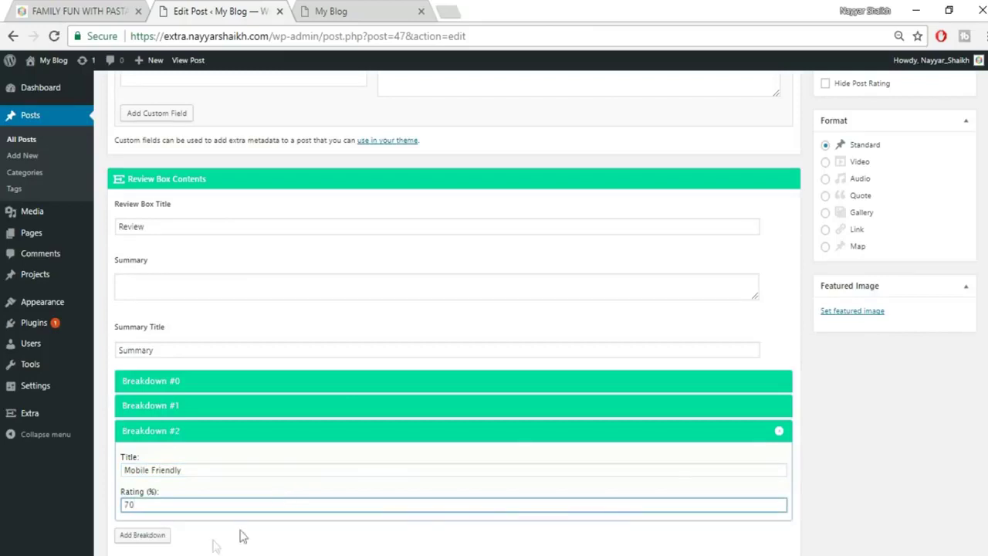
pyautogui.click(151, 535)
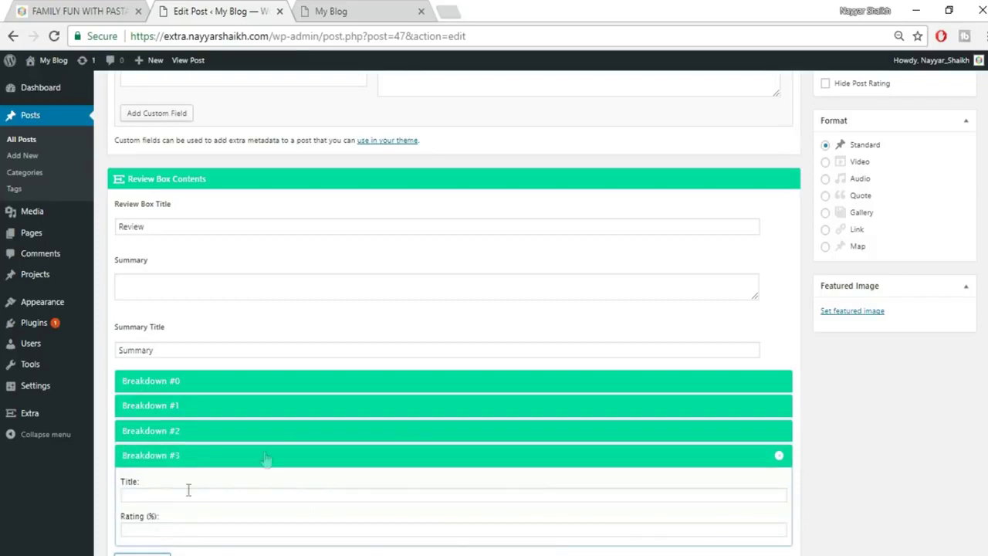
# Step: Write 'This theme is just Amazing' in the review box Summary field
pyautogui.scroll(1, 234, 314)
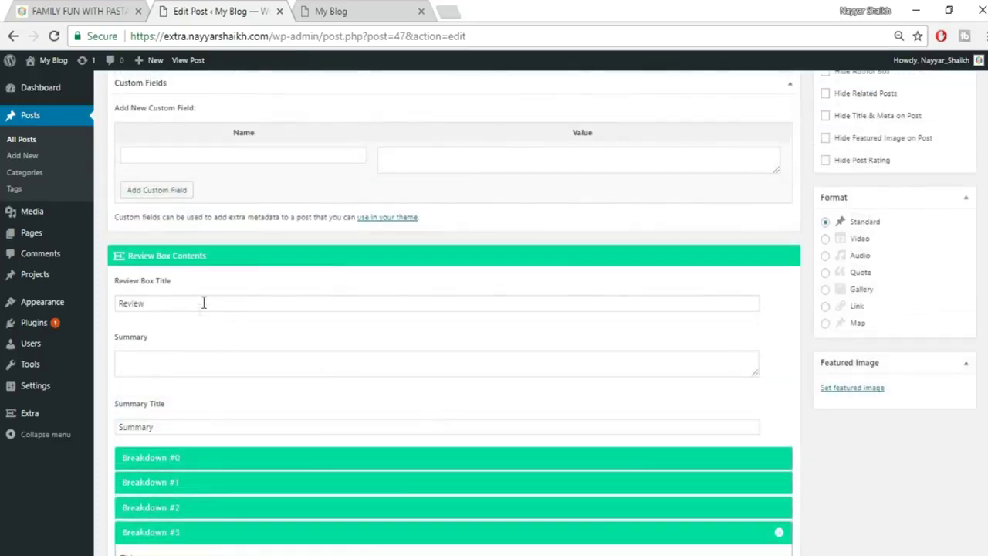
pyautogui.click(205, 301)
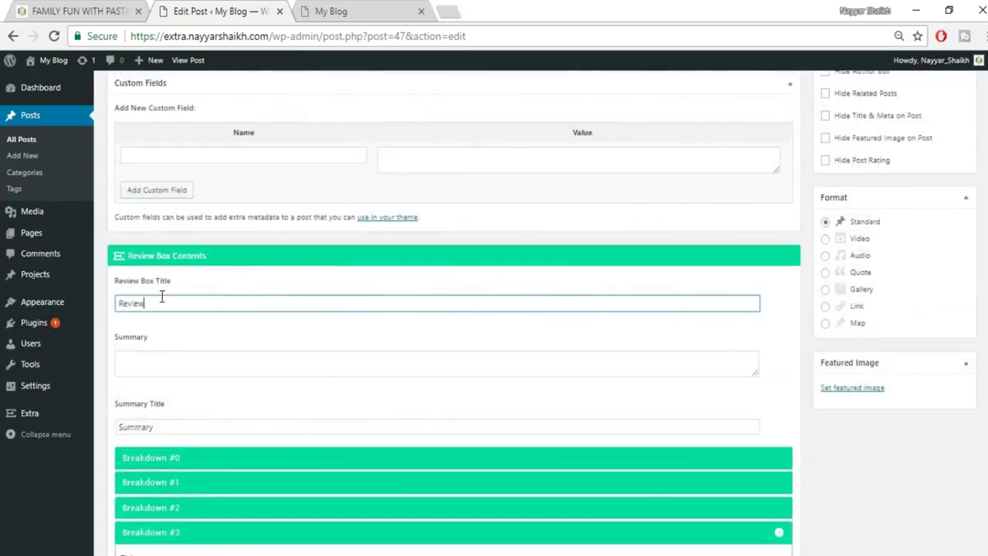
pyautogui.click(169, 366)
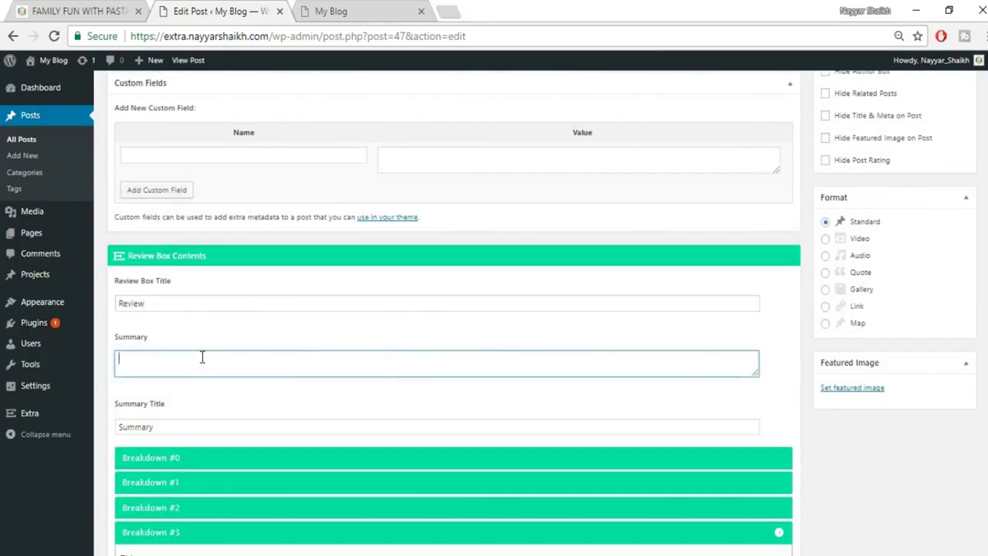
pyautogui.write('This theme is just Amazing!')
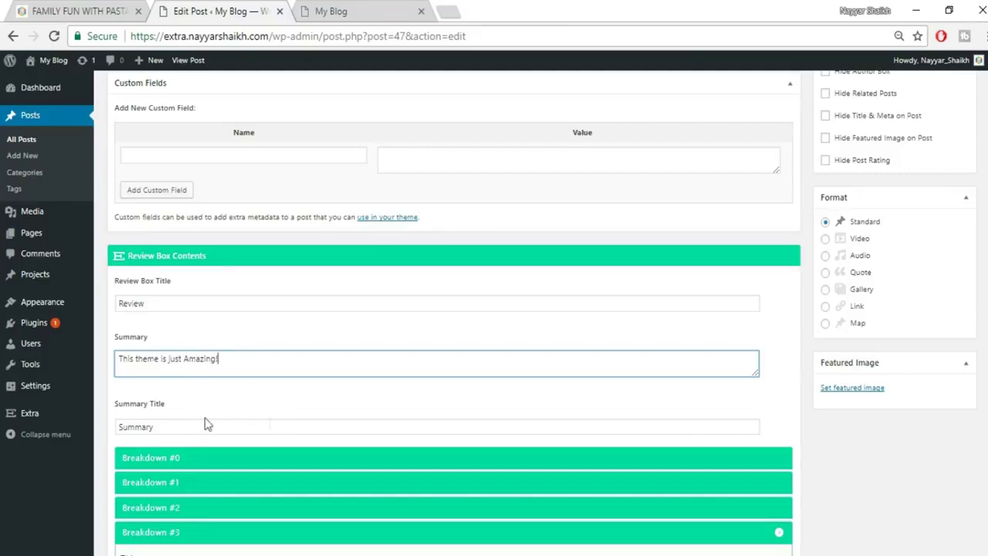
pyautogui.scroll(-2, 867, 491)
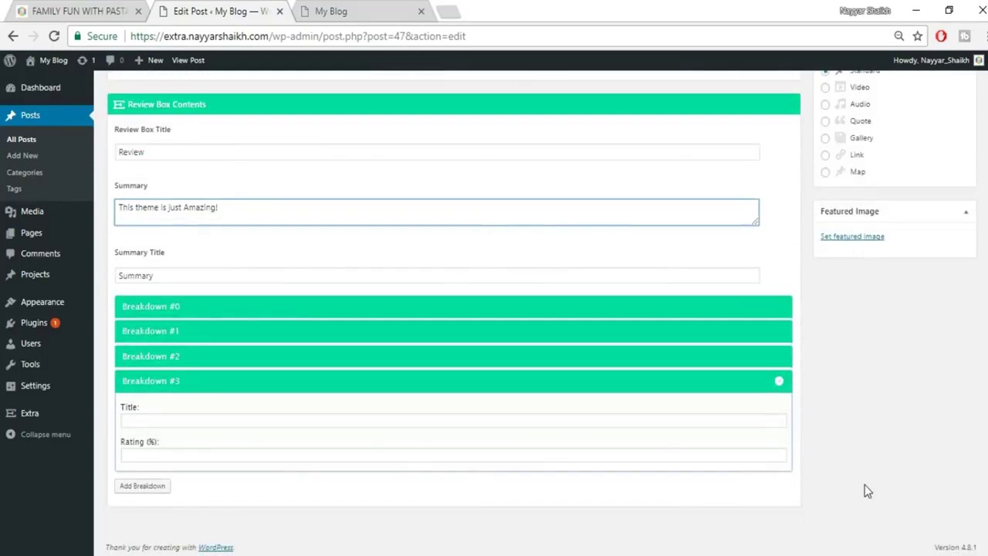
pyautogui.scroll(5, 926, 479)
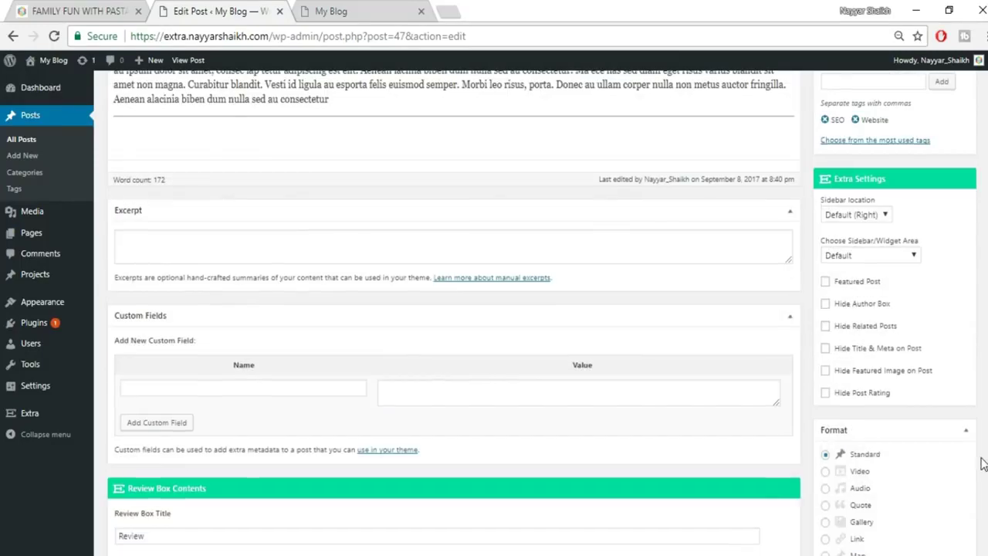
pyautogui.scroll(-3, 977, 459)
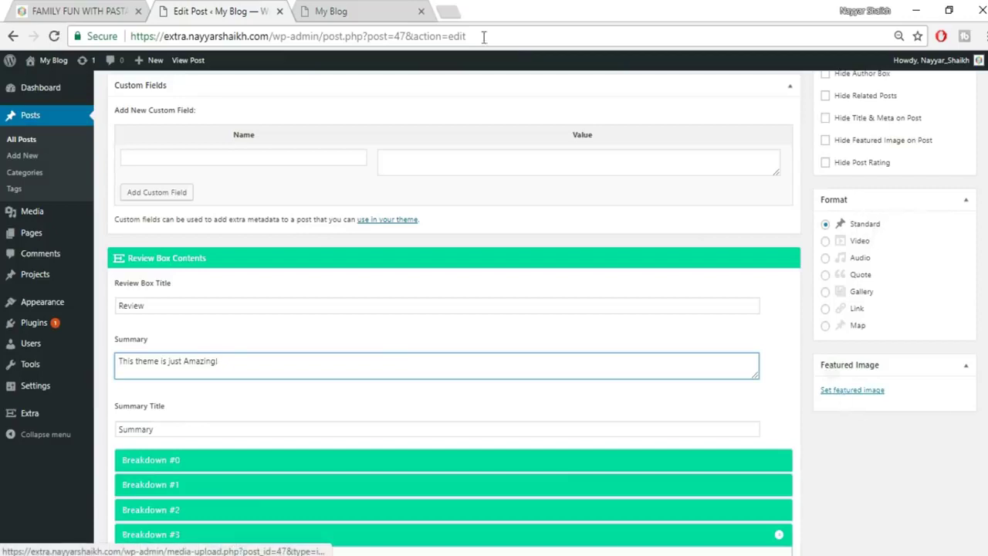
pyautogui.click(82, 11)
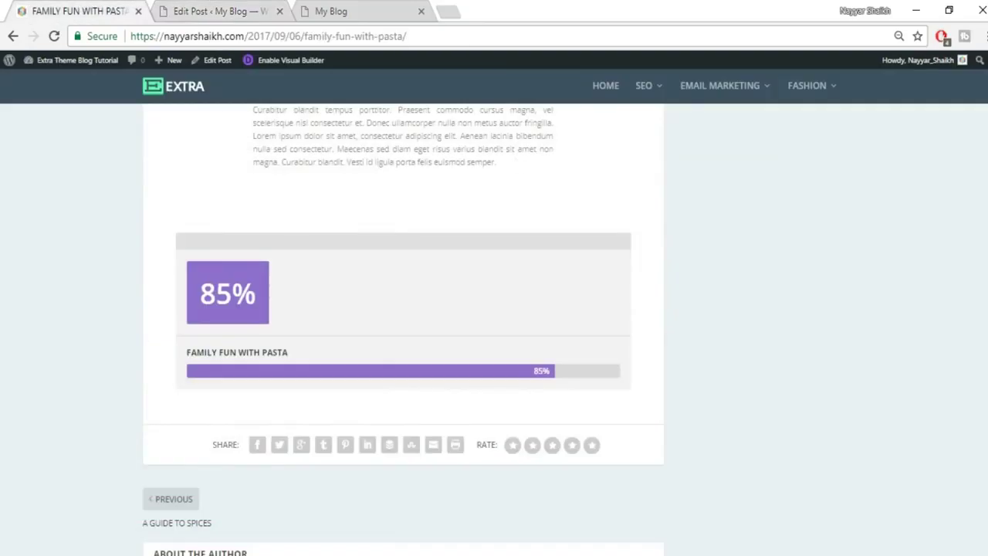
pyautogui.scroll(15, 545, 363)
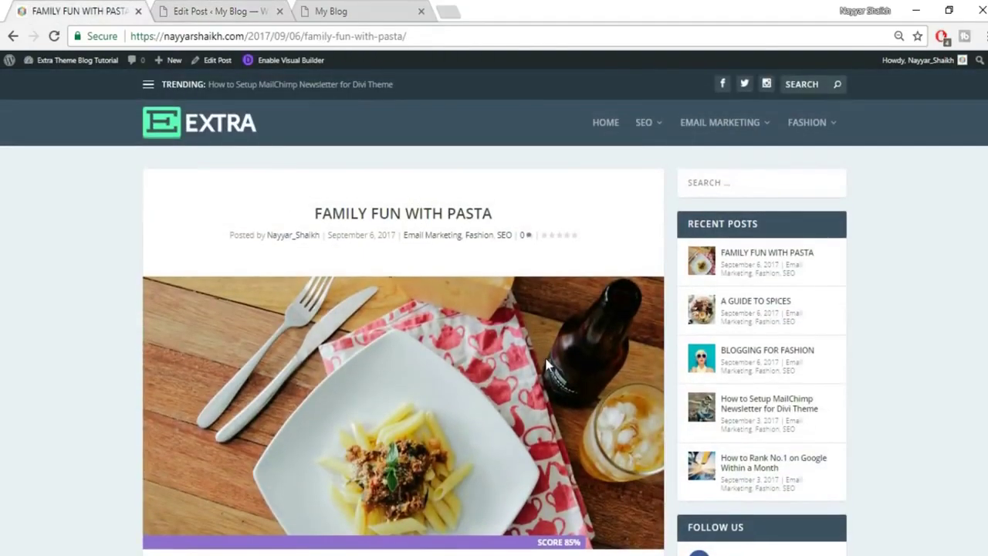
pyautogui.scroll(-2, 546, 362)
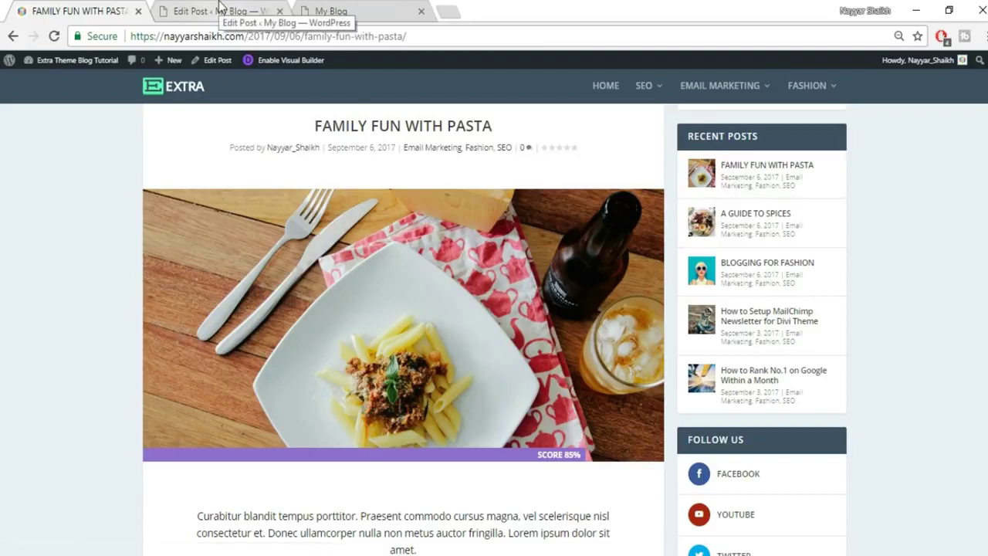
pyautogui.scroll(2, 545, 328)
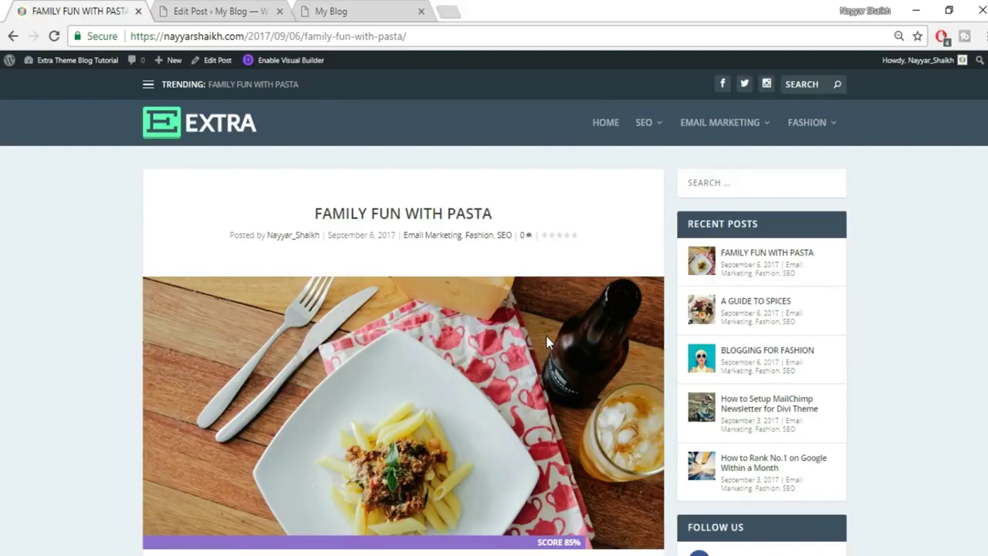
pyautogui.click(247, 14)
# Step: Upload kid-950x640 as the post's featured image and publish the post
pyautogui.click(851, 394)
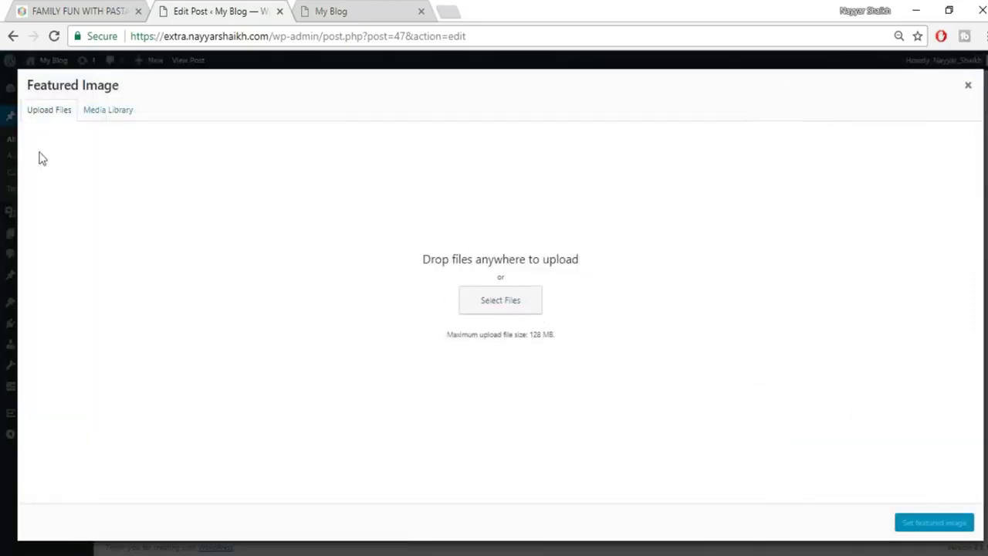
pyautogui.click(511, 302)
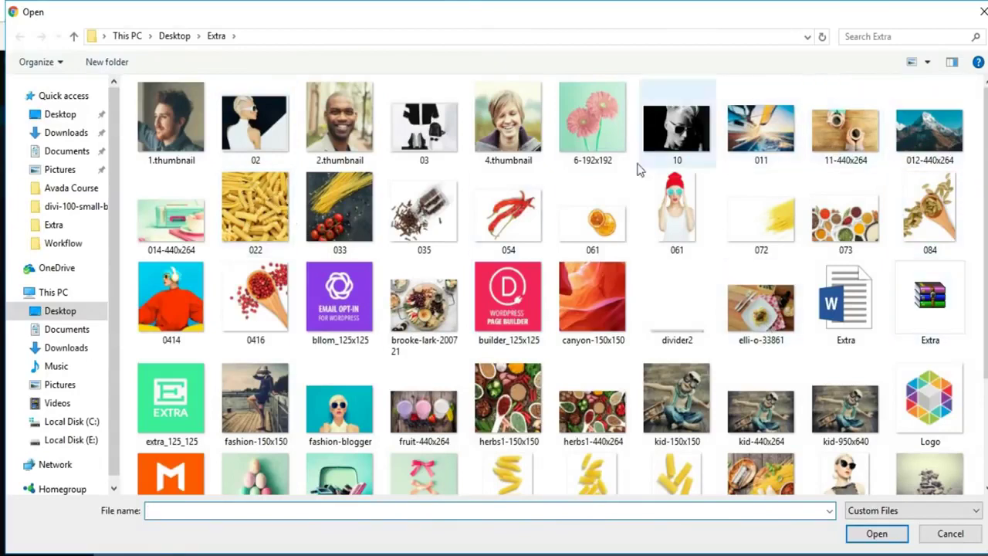
pyautogui.scroll(-2, 616, 220)
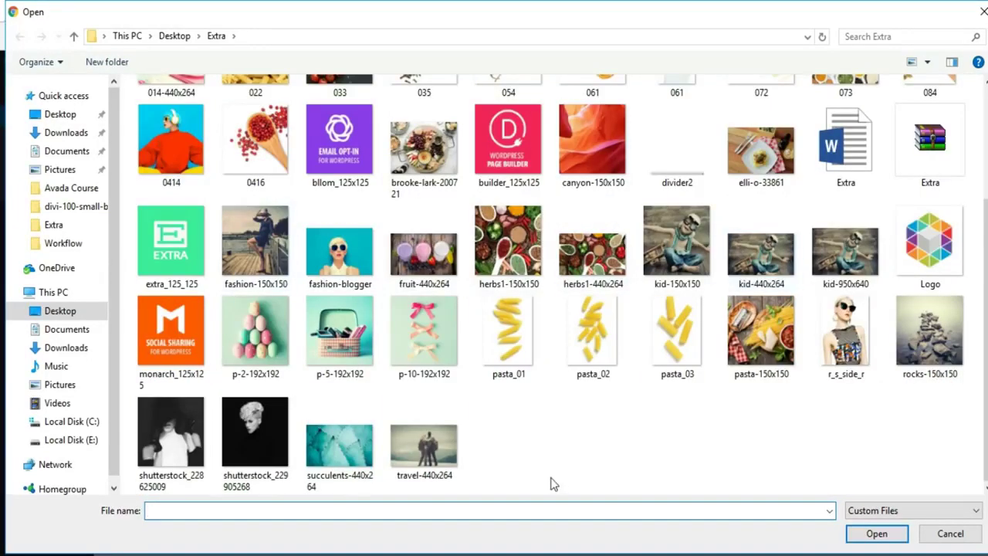
pyautogui.scroll(2, 575, 461)
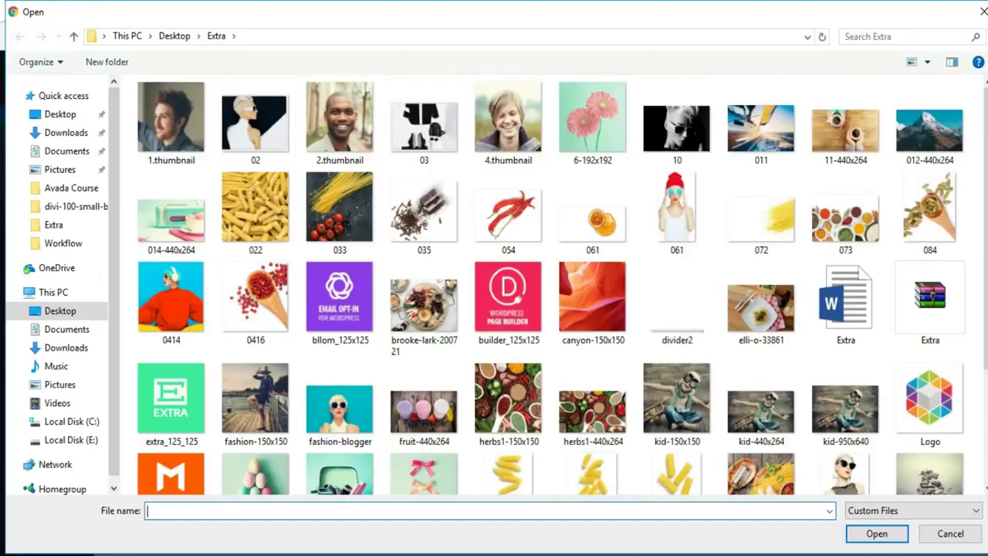
pyautogui.scroll(-2, 974, 416)
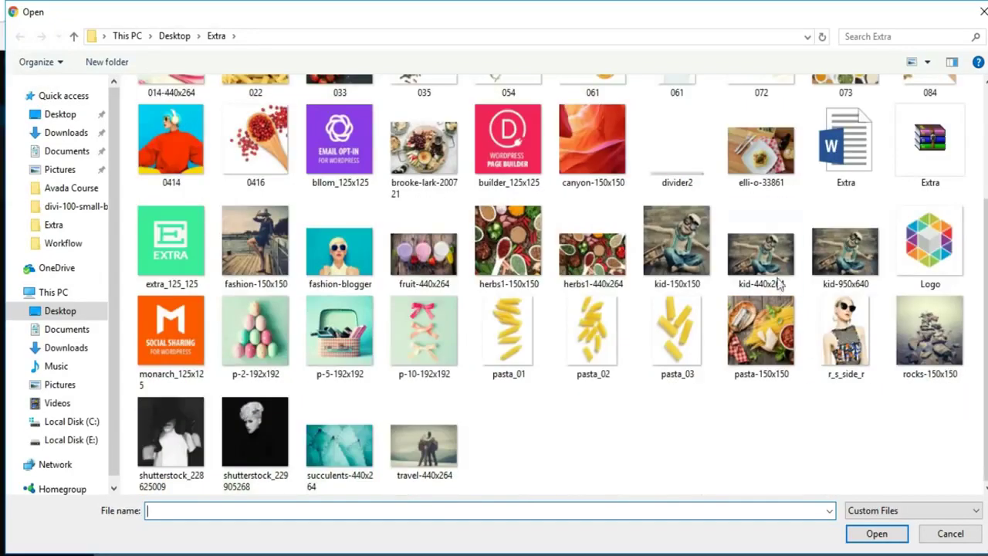
pyautogui.click(845, 251)
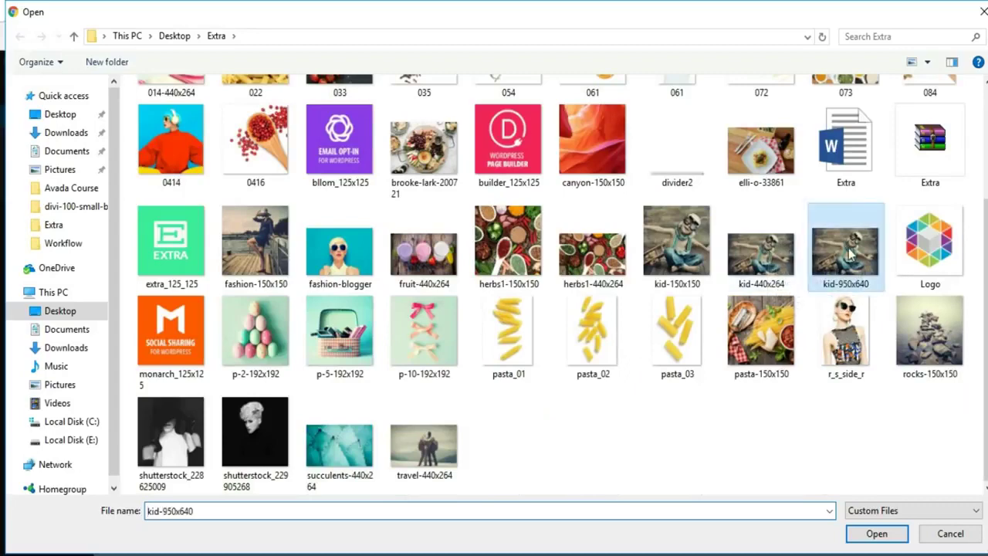
pyautogui.click(875, 533)
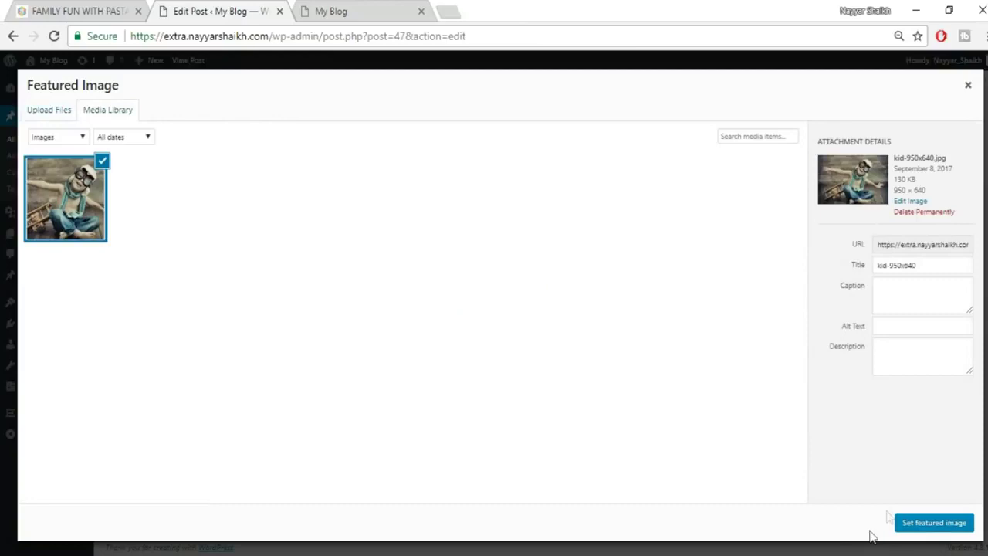
pyautogui.click(932, 524)
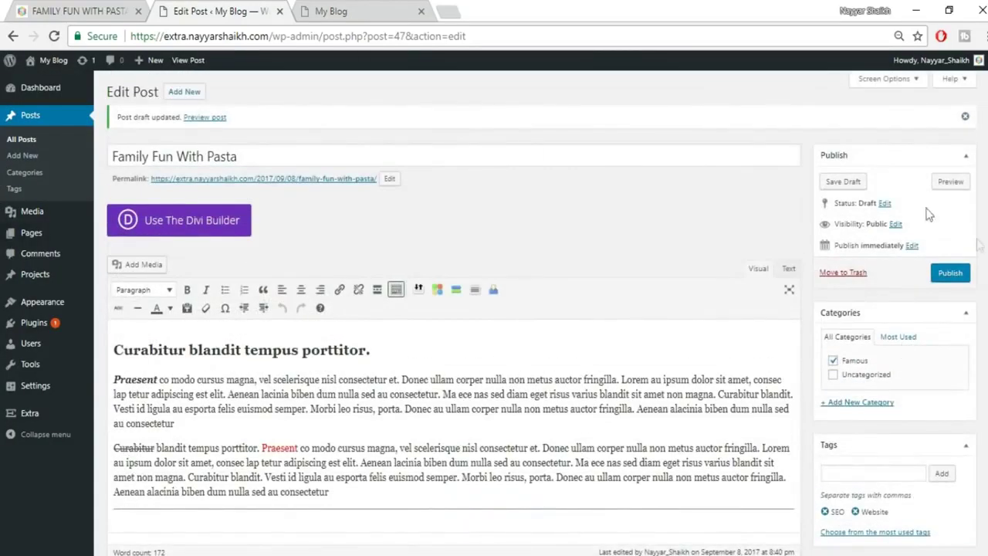
pyautogui.click(948, 276)
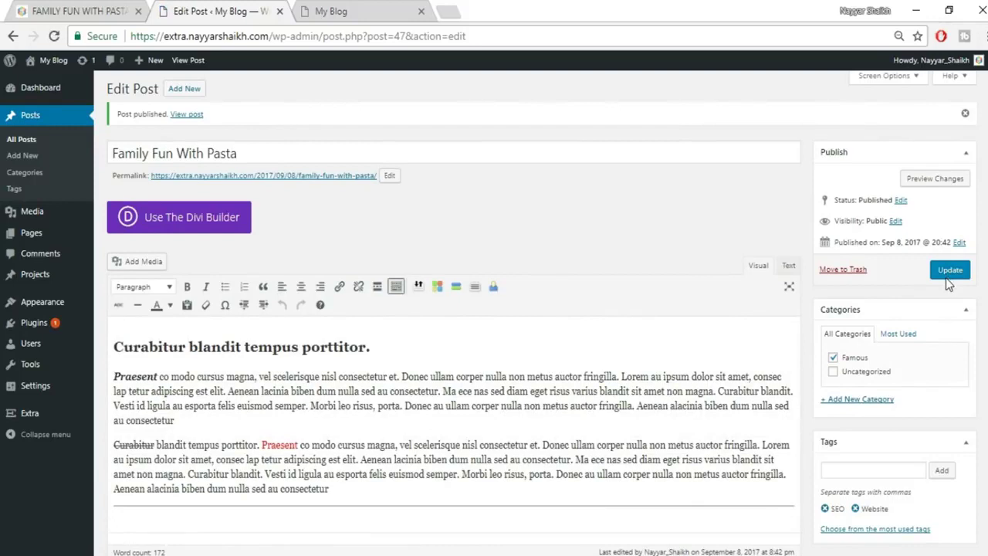
# Step: Open the published post's View post link in a new browser tab
pyautogui.rightClick(186, 115)
pyautogui.click(224, 128)
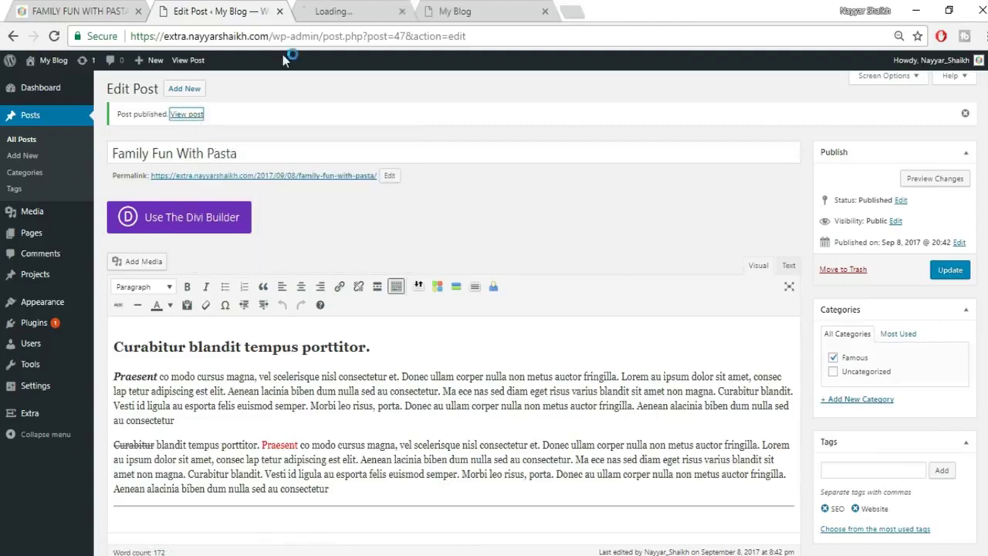
# Step: Switch to the live post and look over its title, heading and paragraphs
pyautogui.click(332, 10)
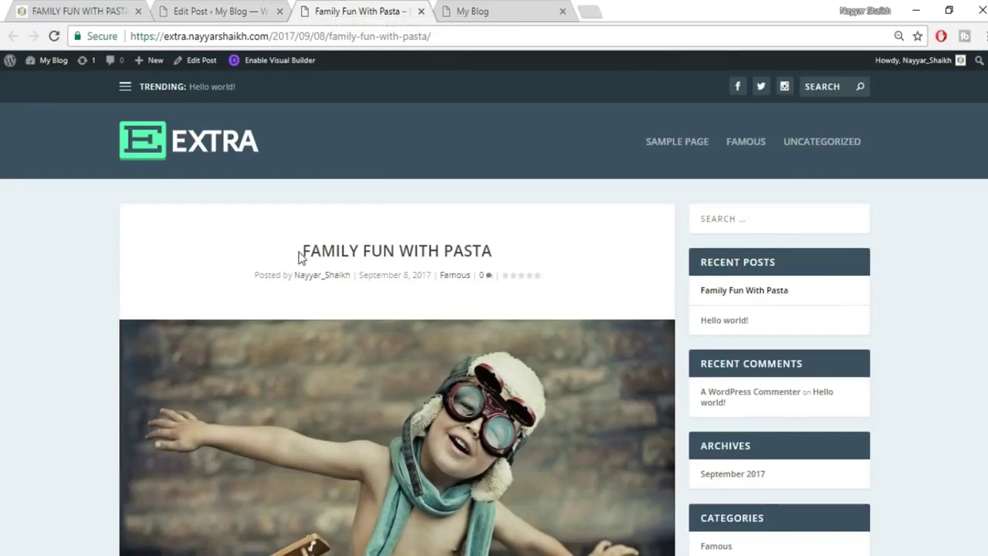
pyautogui.moveTo(302, 251); pyautogui.dragTo(530, 256)
pyautogui.click(528, 261)
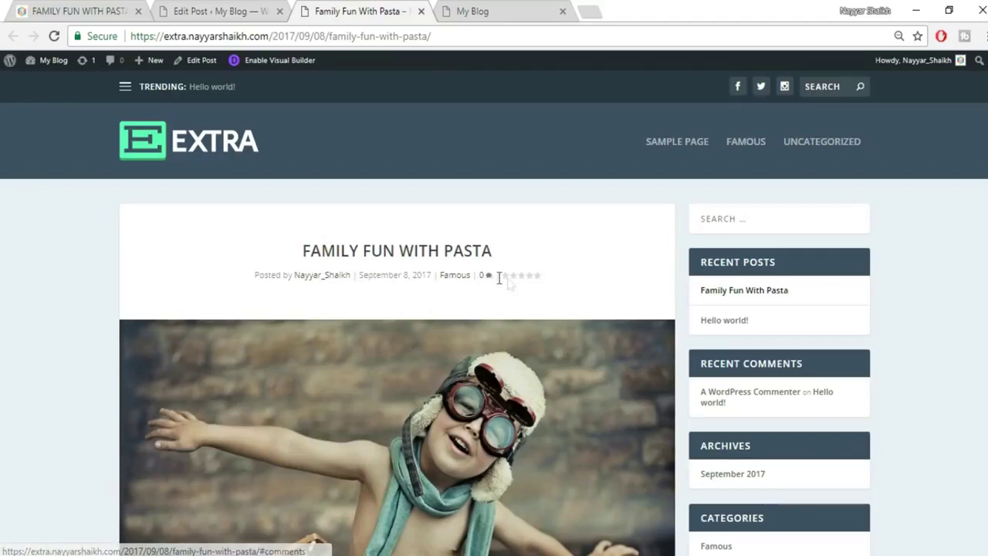
pyautogui.scroll(-3, 967, 220)
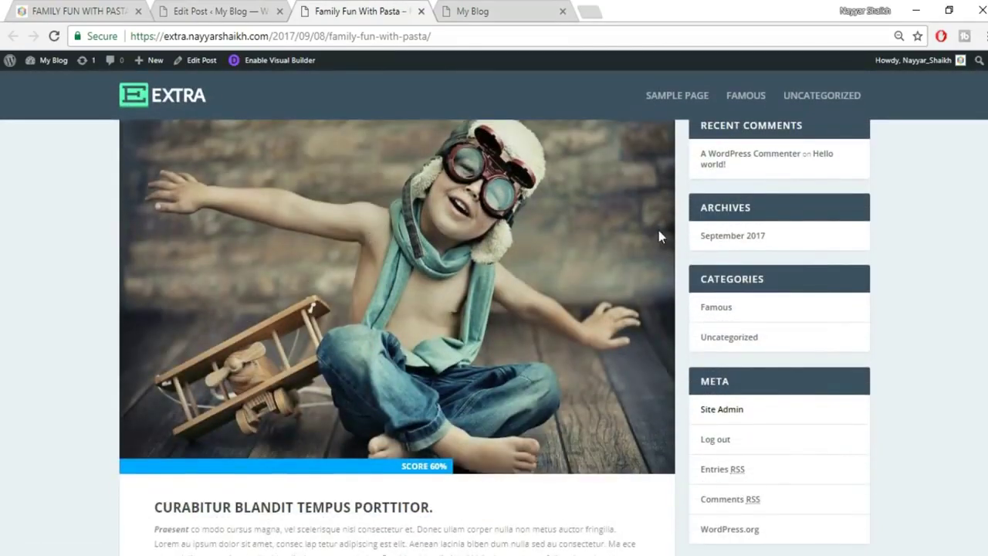
pyautogui.scroll(-1, 496, 366)
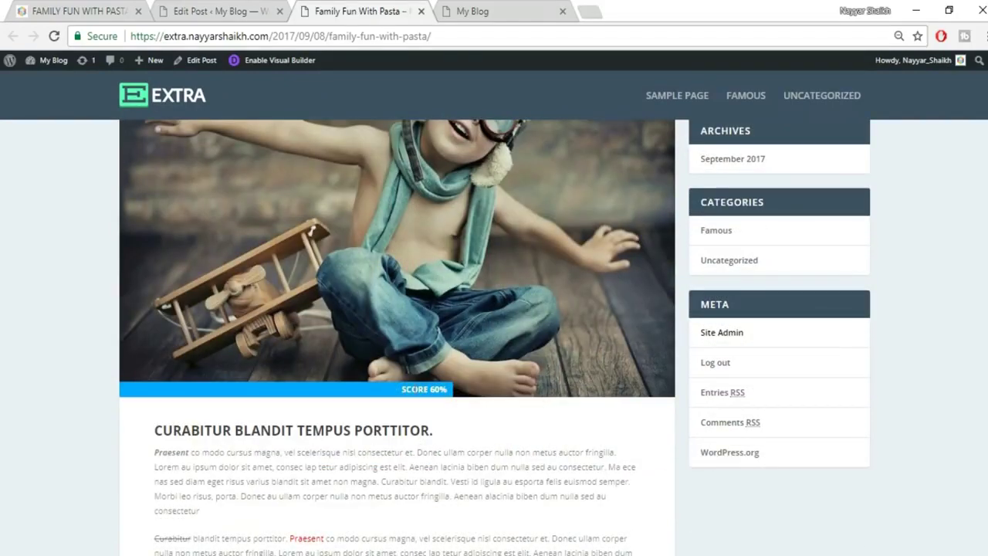
pyautogui.scroll(-3, 398, 340)
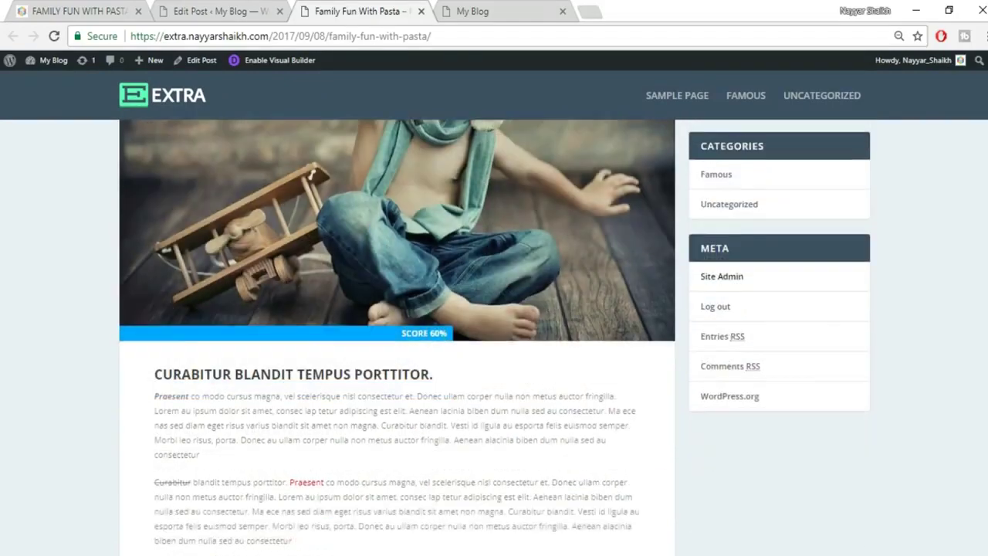
pyautogui.moveTo(155, 226); pyautogui.dragTo(481, 410)
pyautogui.click(481, 410)
# Step: Check the struck-through Curabitur and red Praesent on the live post
pyautogui.click(269, 14)
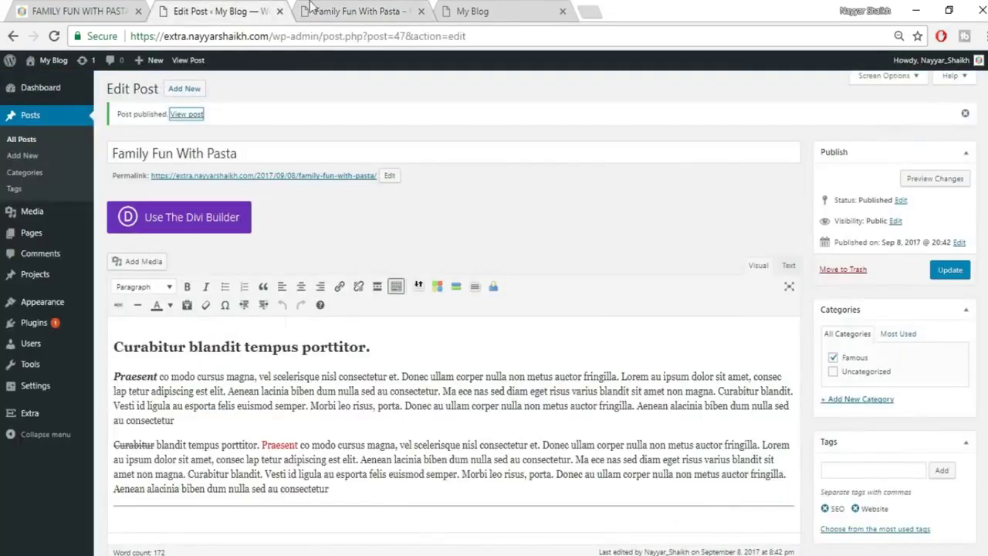
pyautogui.click(313, 11)
pyautogui.doubleClick(179, 337)
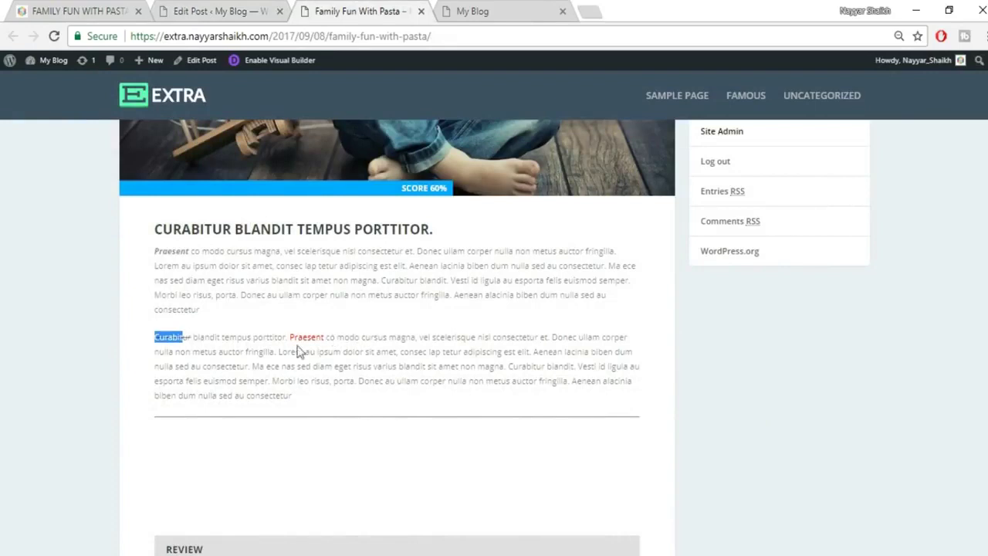
pyautogui.doubleClick(306, 337)
pyautogui.click(351, 312)
pyautogui.moveTo(414, 231); pyautogui.dragTo(187, 249)
pyautogui.click(155, 264)
pyautogui.click(190, 249)
# Step: Scroll through the post's 60% review box and author section
pyautogui.scroll(-5, 409, 344)
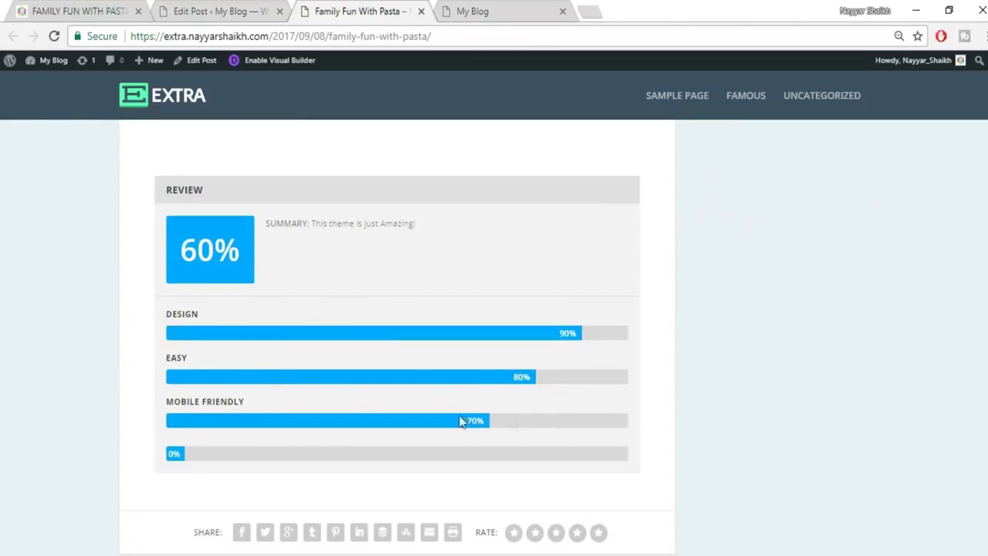
pyautogui.scroll(-1, 397, 356)
pyautogui.scroll(-3, 398, 337)
pyautogui.scroll(15, 397, 337)
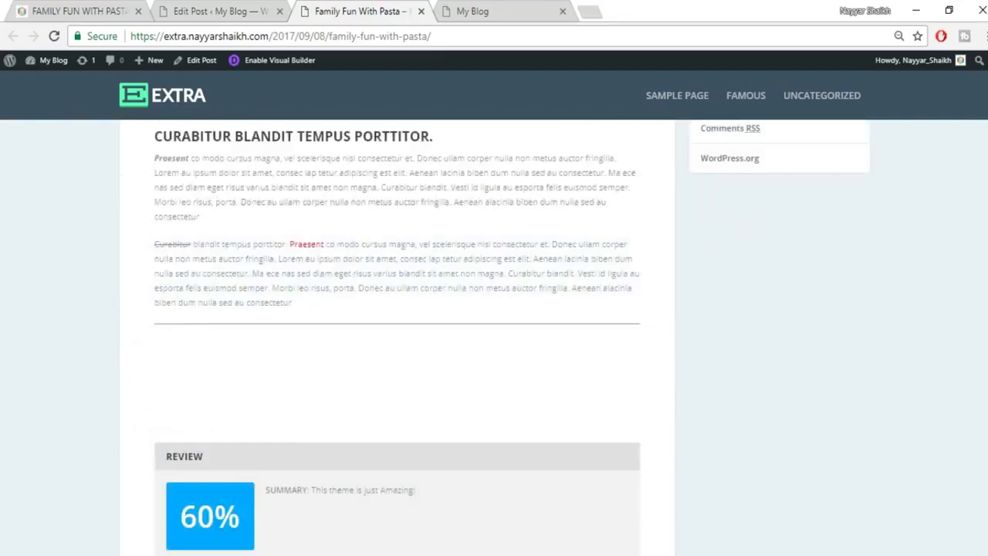
pyautogui.scroll(-10, 980, 288)
pyautogui.scroll(10, 980, 287)
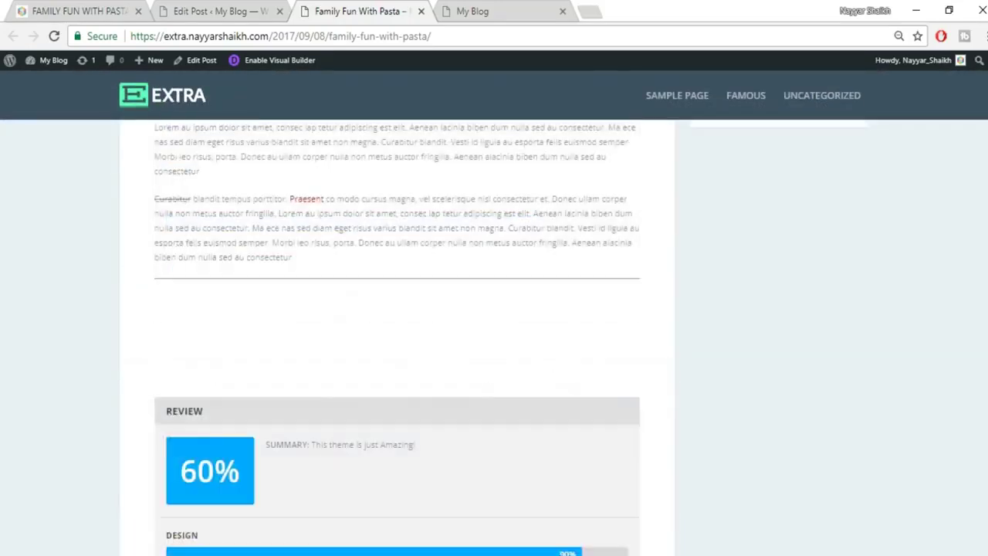
pyautogui.scroll(-1, 980, 287)
pyautogui.scroll(1, 980, 287)
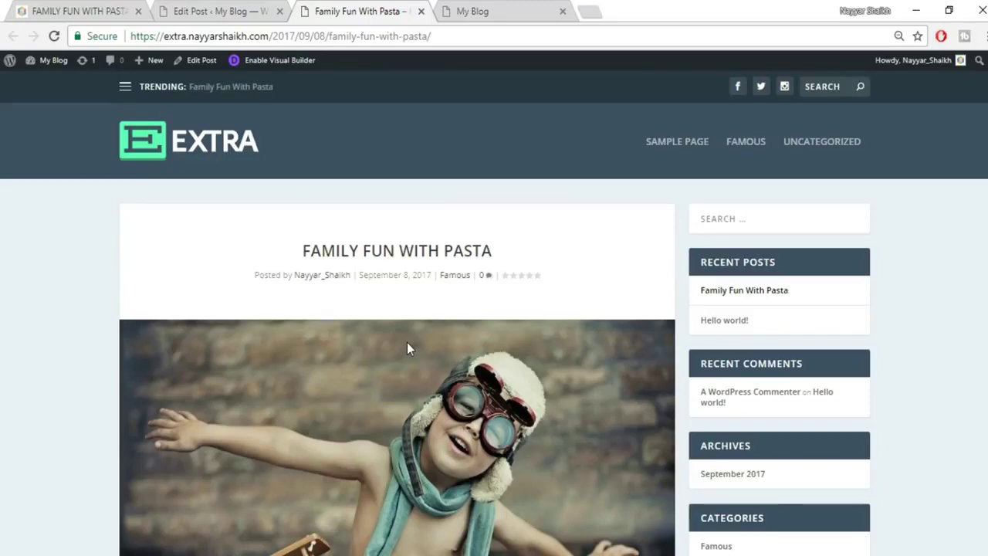
pyautogui.scroll(-15, 327, 440)
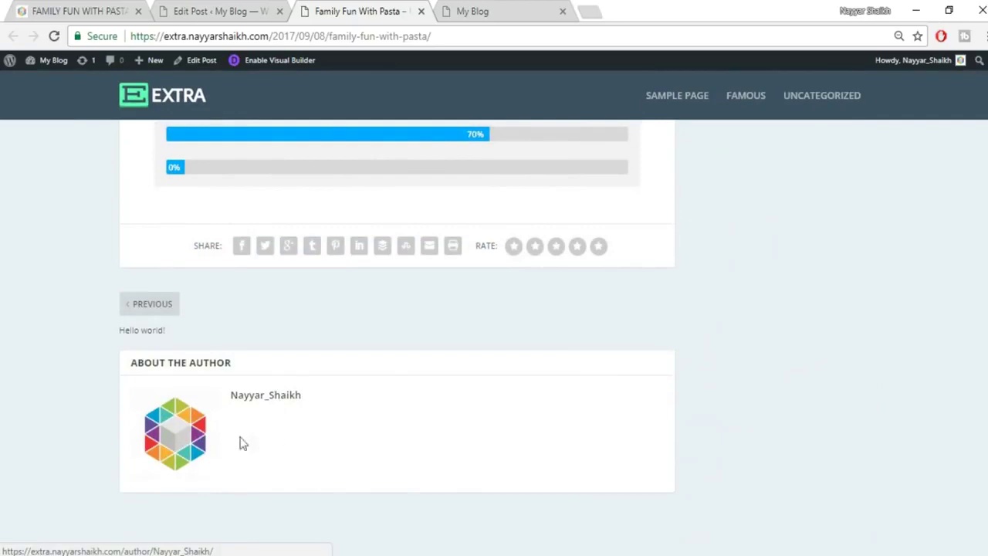
# Step: Look at the author bio on the original pasta post, then return to the Edit Post tab
pyautogui.click(77, 9)
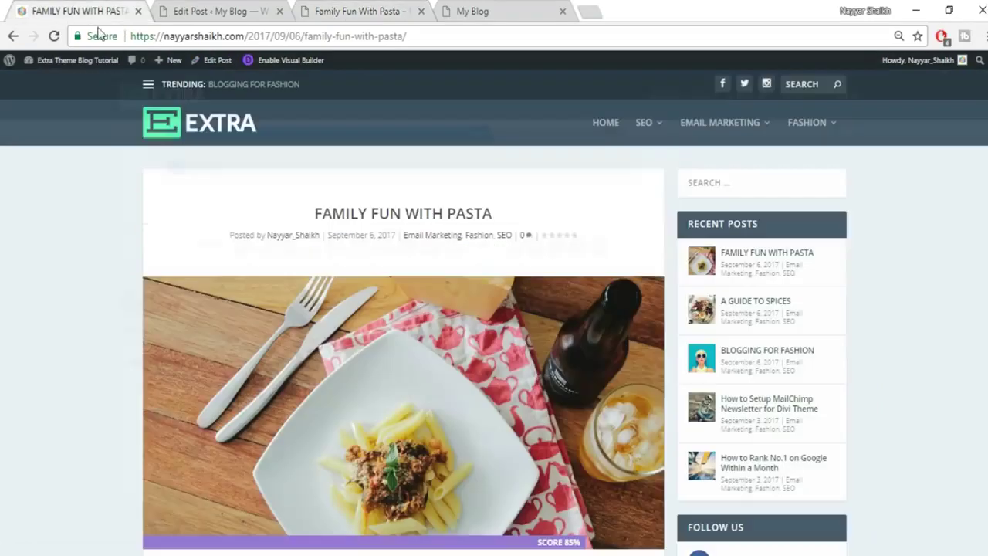
pyautogui.scroll(-15, 963, 482)
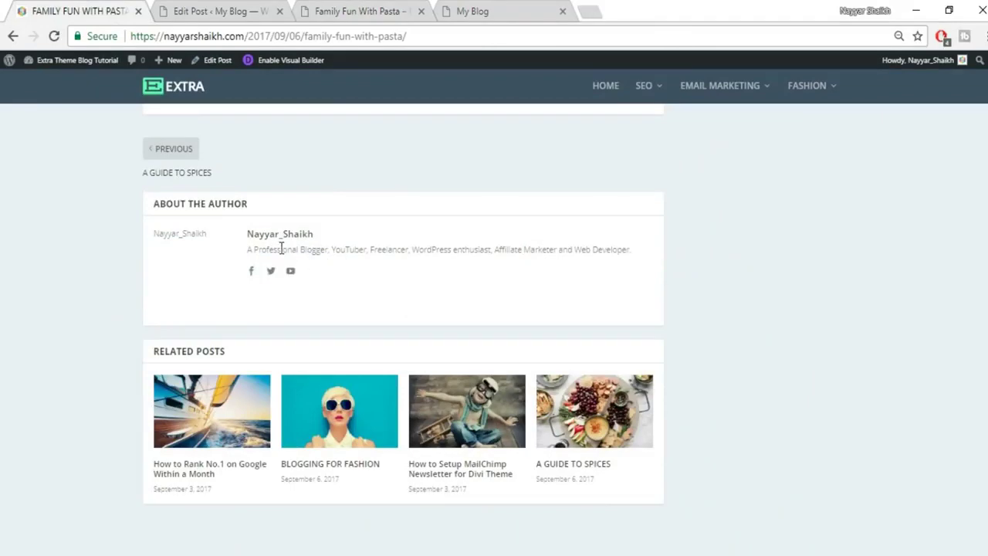
pyautogui.tripleClick(282, 249)
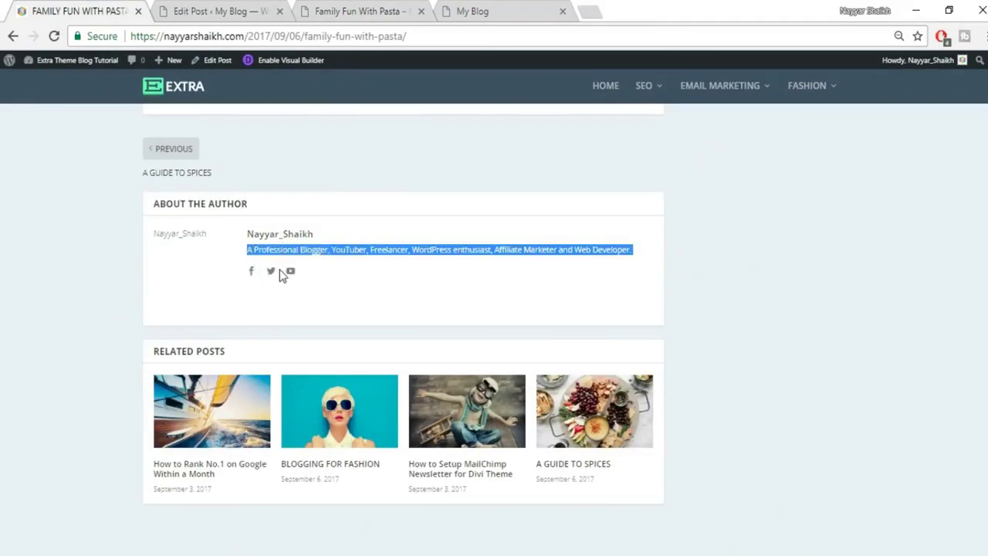
pyautogui.click(197, 9)
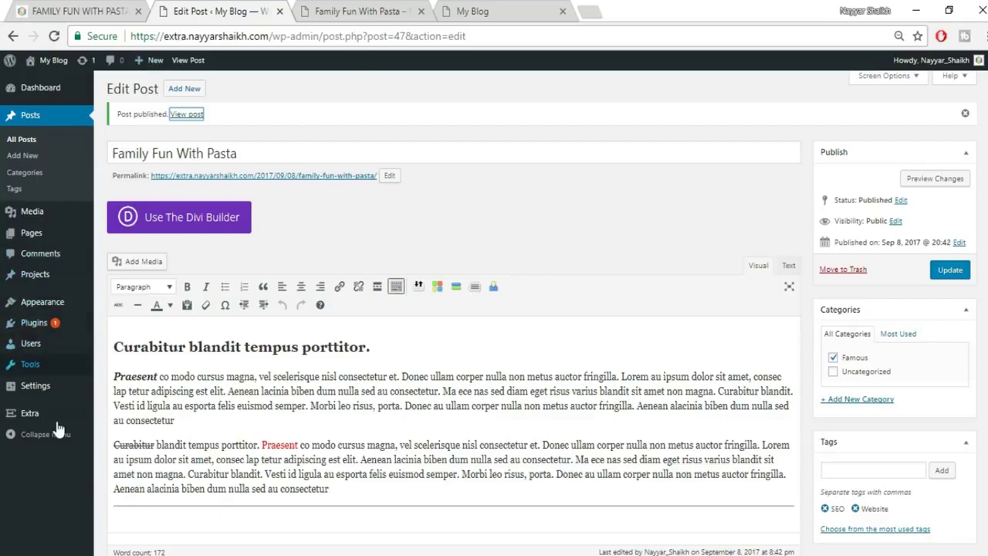
# Step: Open the admin user's profile from the Users list
pyautogui.moveTo(46, 348)
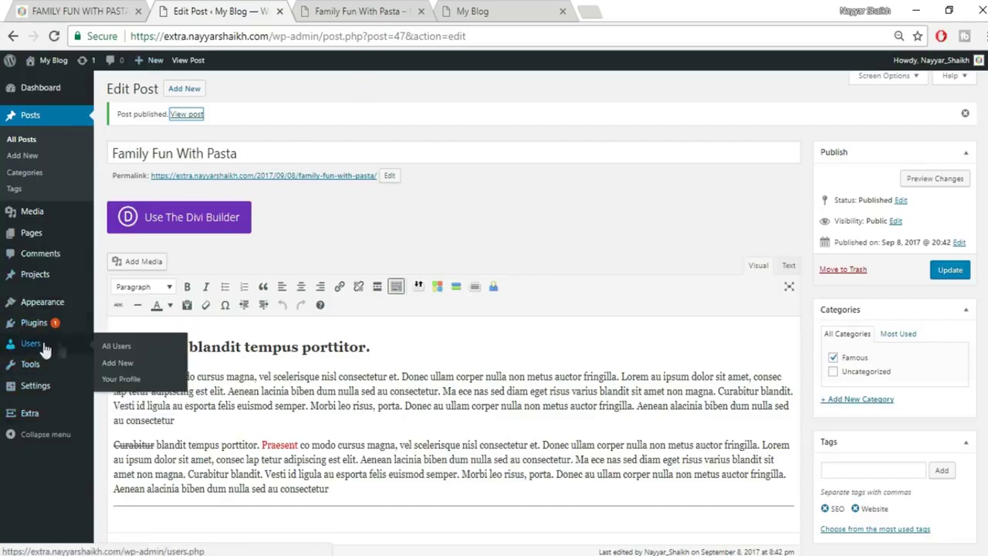
pyautogui.click(46, 345)
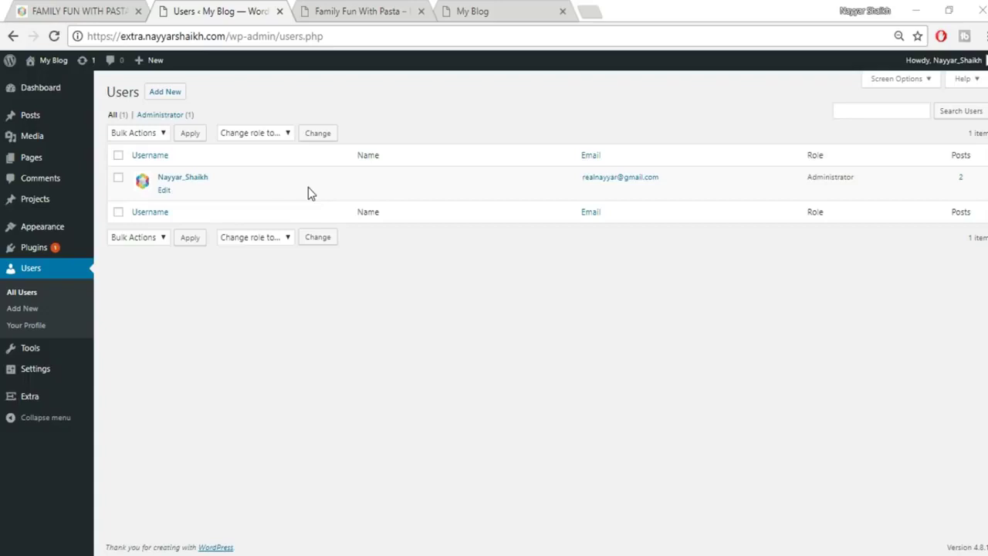
pyautogui.click(163, 190)
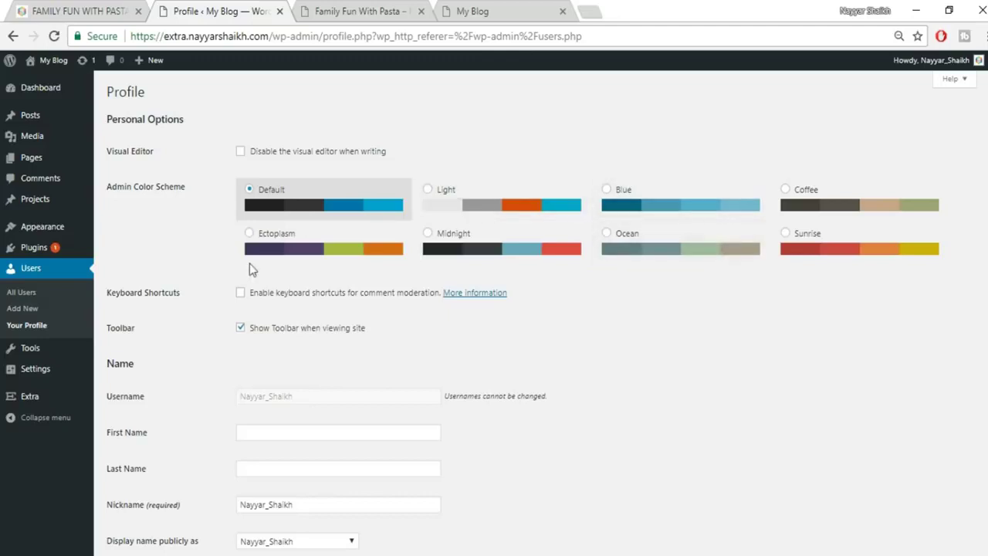
# Step: Preview the Coffee, Ectoplasm and Sunrise admin colour schemes, then restore Default
pyautogui.click(816, 207)
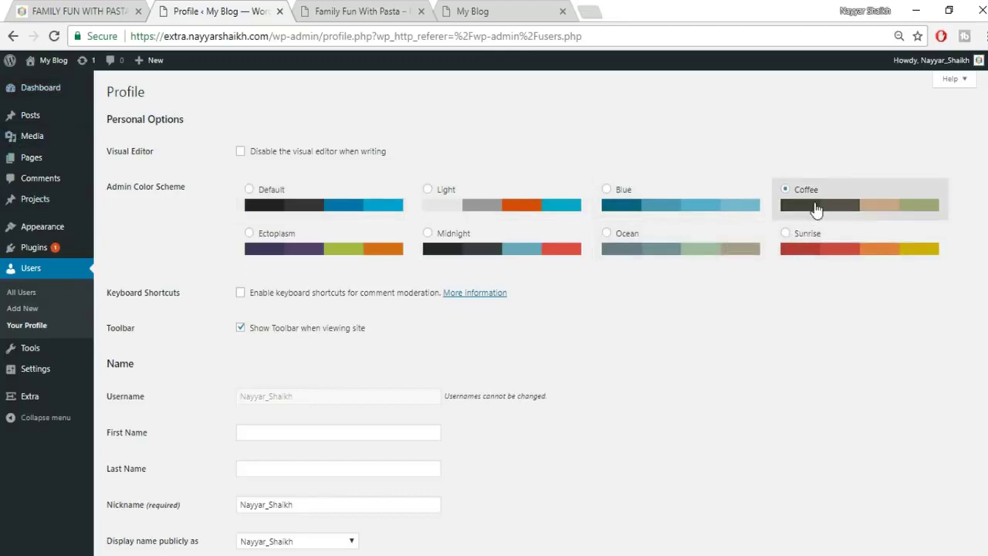
pyautogui.click(330, 263)
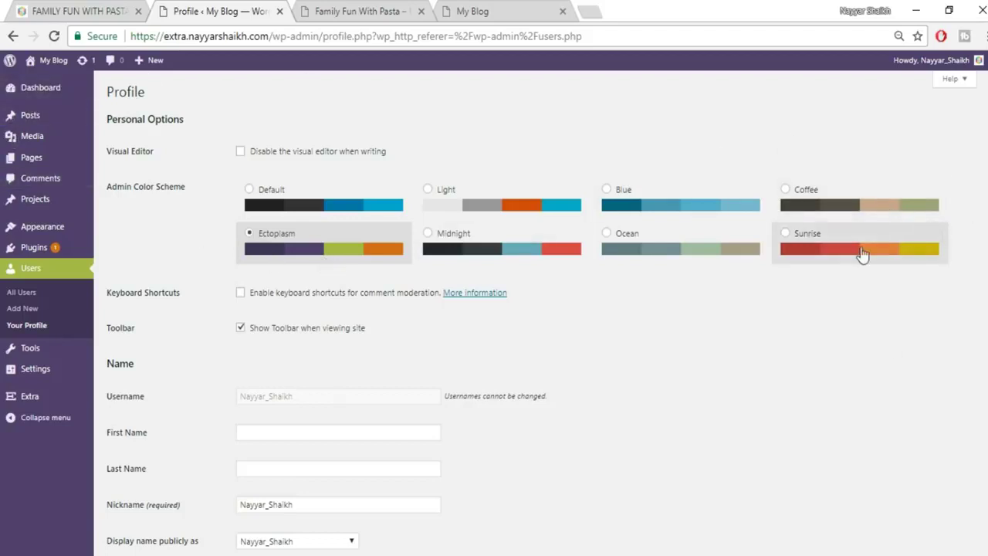
pyautogui.click(798, 253)
pyautogui.click(333, 211)
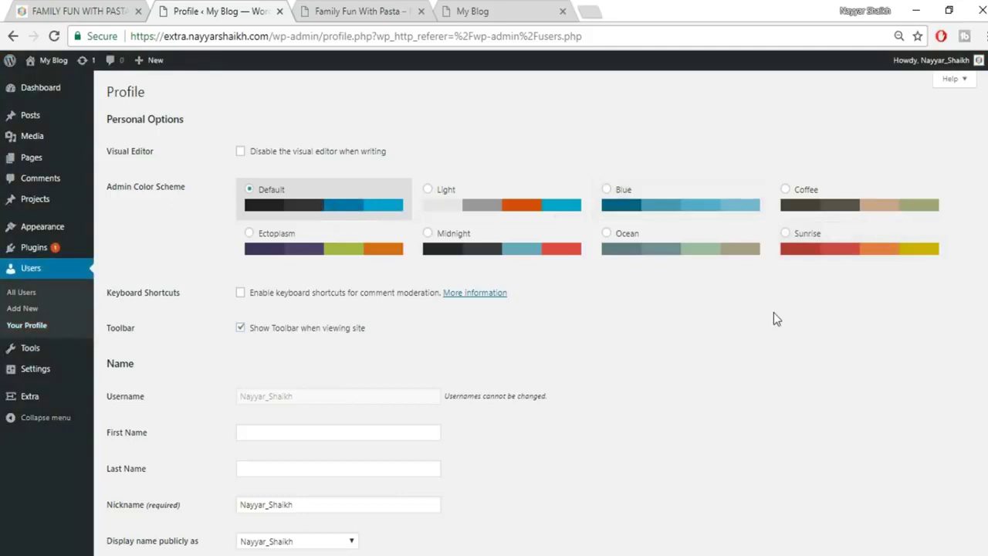
pyautogui.scroll(-2, 781, 348)
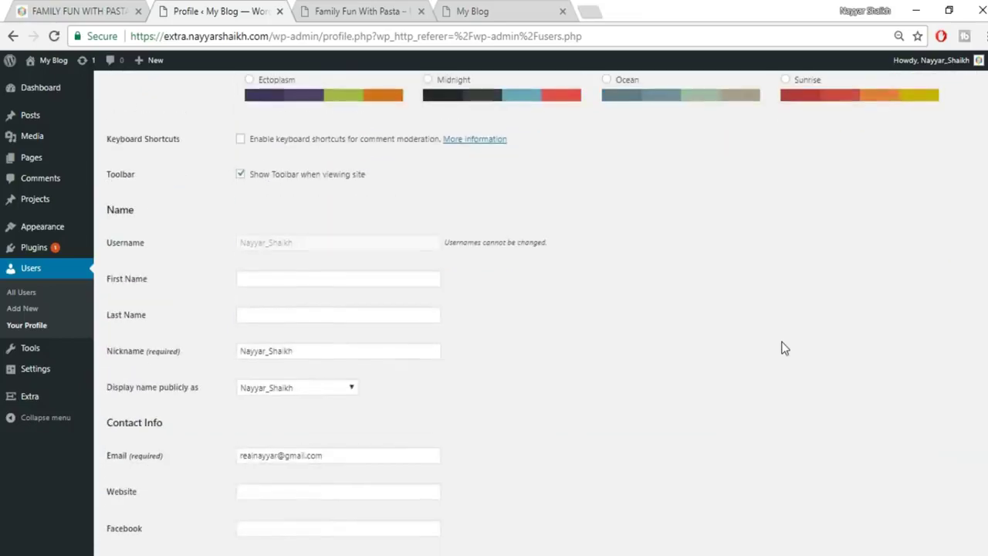
pyautogui.scroll(-1, 781, 348)
# Step: Enter the user's first and last name via autofill and show the full name publicly
pyautogui.click(284, 208)
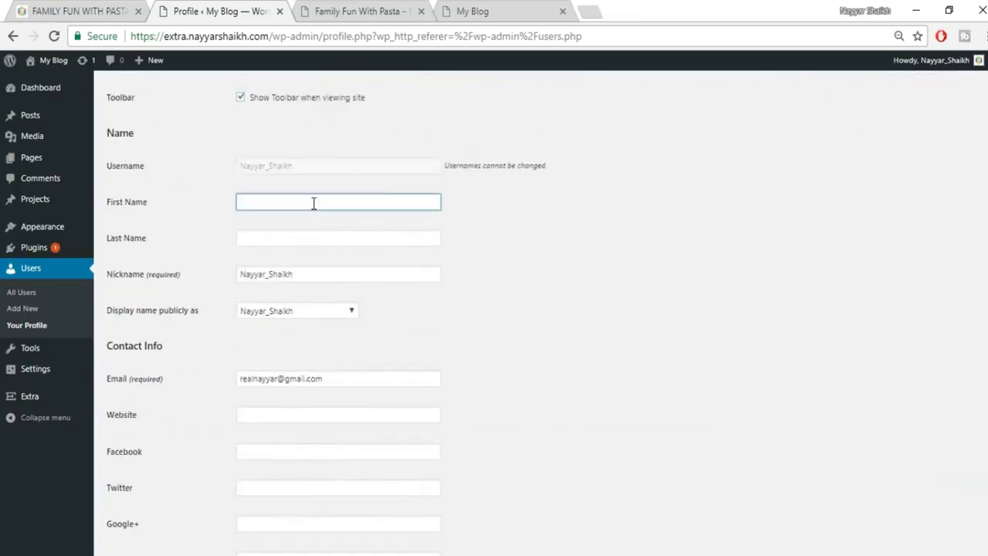
pyautogui.write('Nayya')
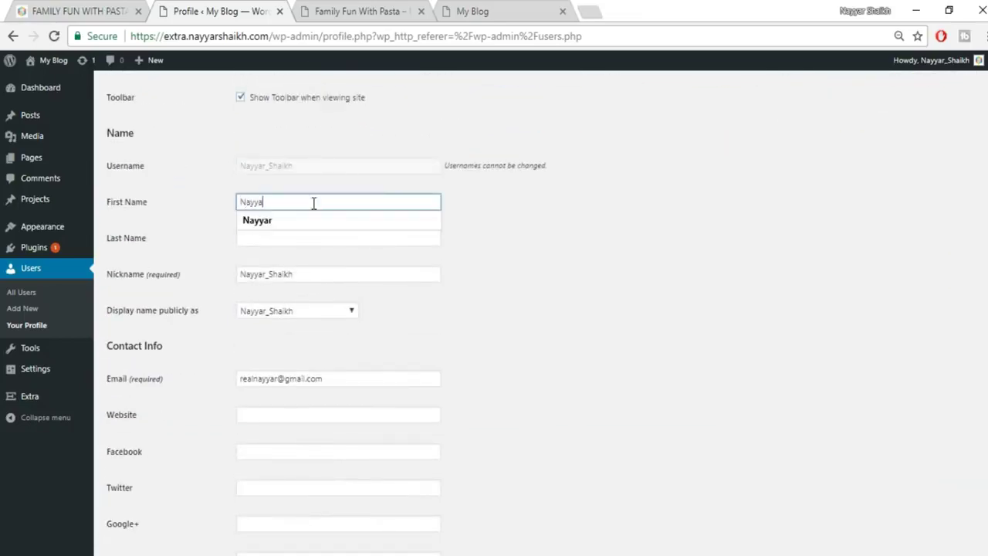
pyautogui.press('Tab')
pyautogui.write('Sh')
pyautogui.press('Down')
pyautogui.press('Return')
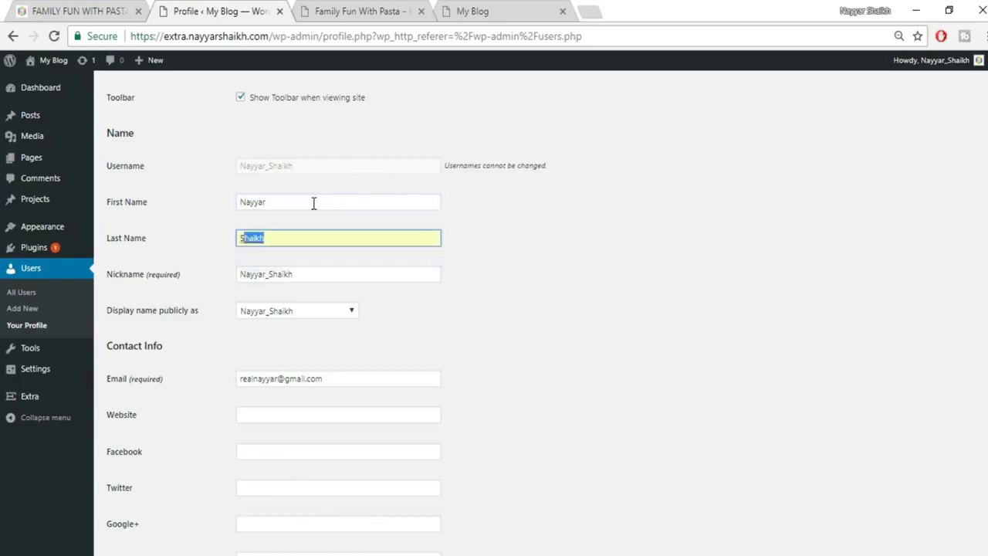
pyautogui.press('Tab')
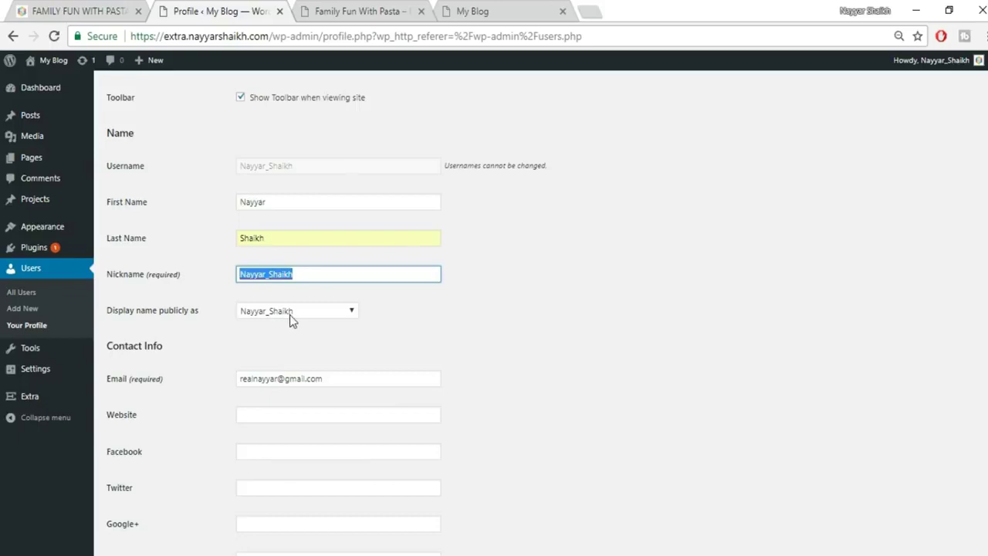
pyautogui.click(290, 314)
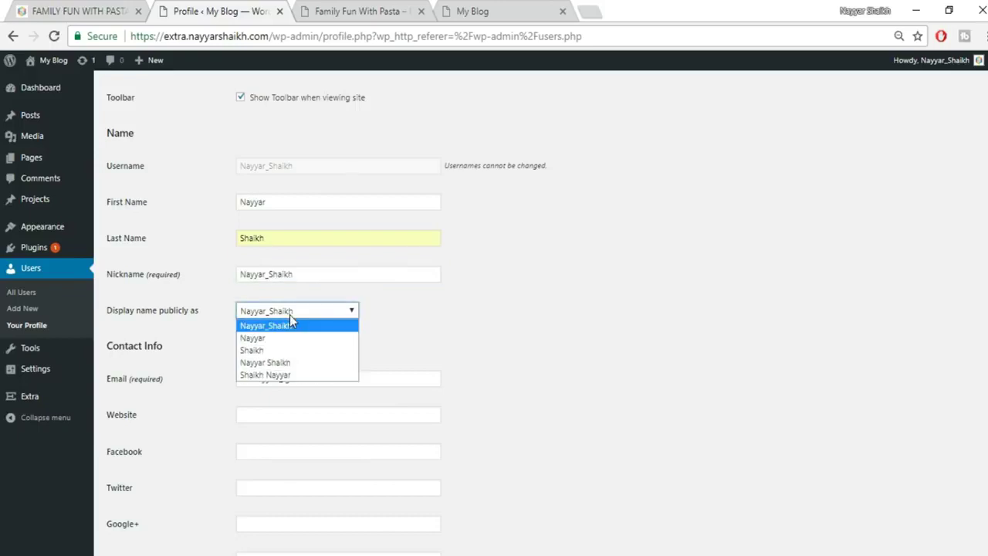
pyautogui.click(309, 367)
pyautogui.scroll(-1, 544, 323)
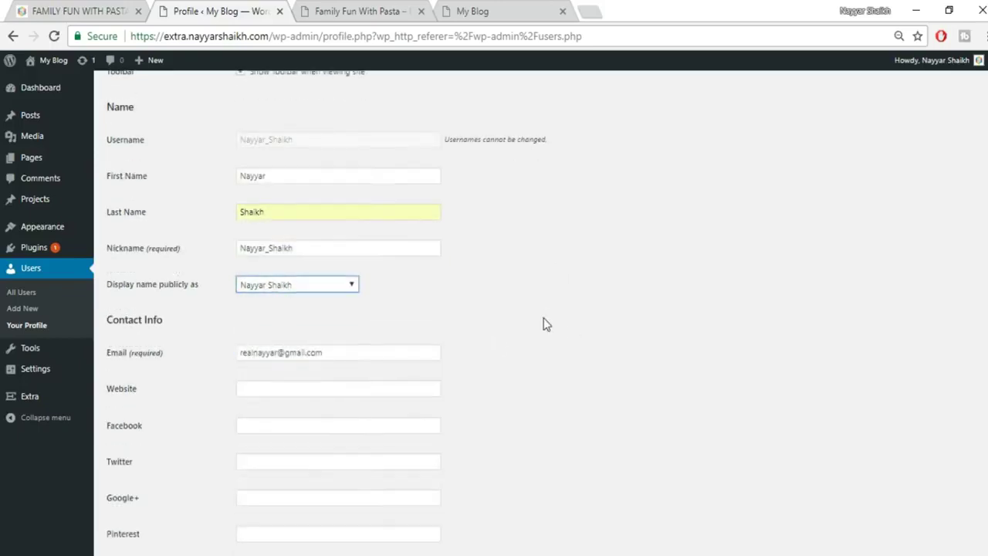
pyautogui.scroll(-2, 544, 323)
pyautogui.click(330, 264)
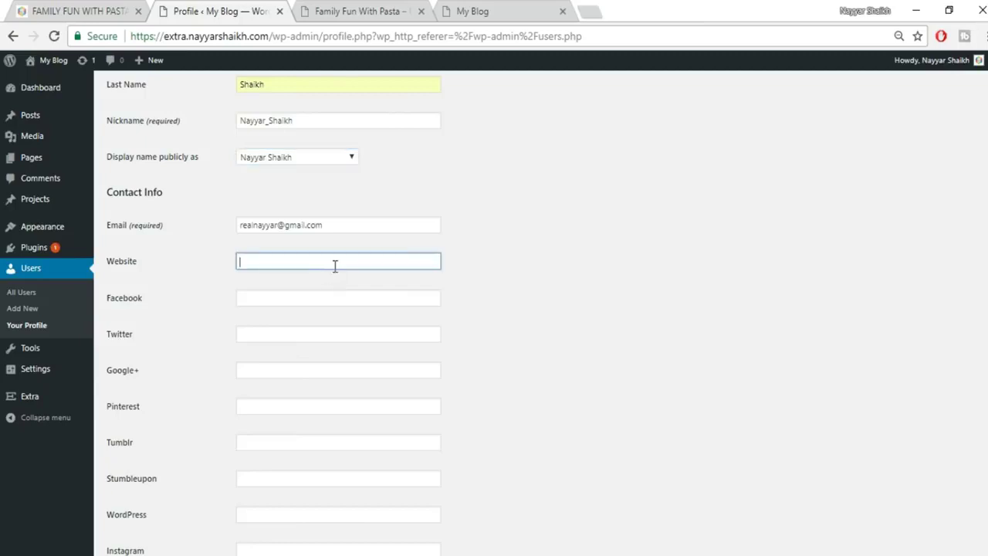
pyautogui.click(335, 284)
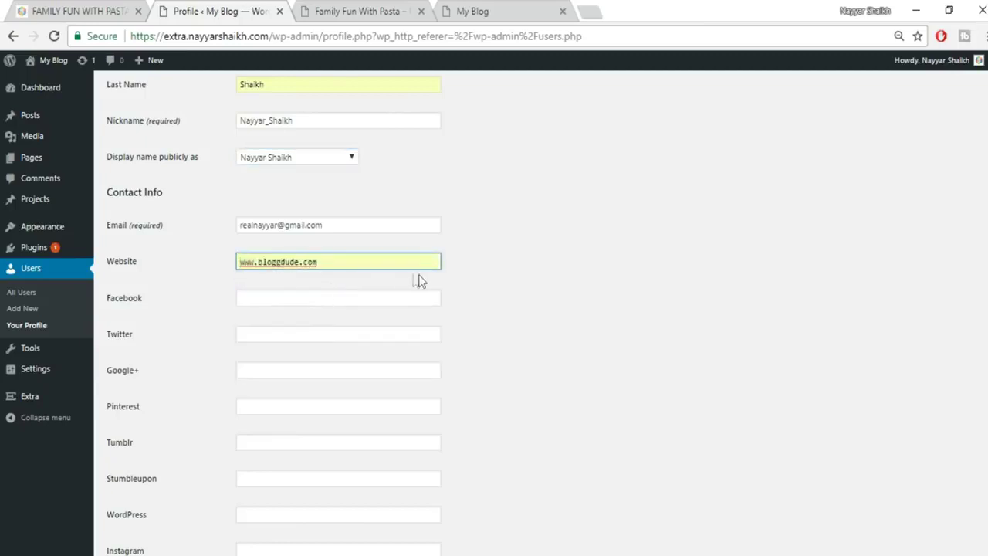
pyautogui.click(363, 300)
pyautogui.click(348, 322)
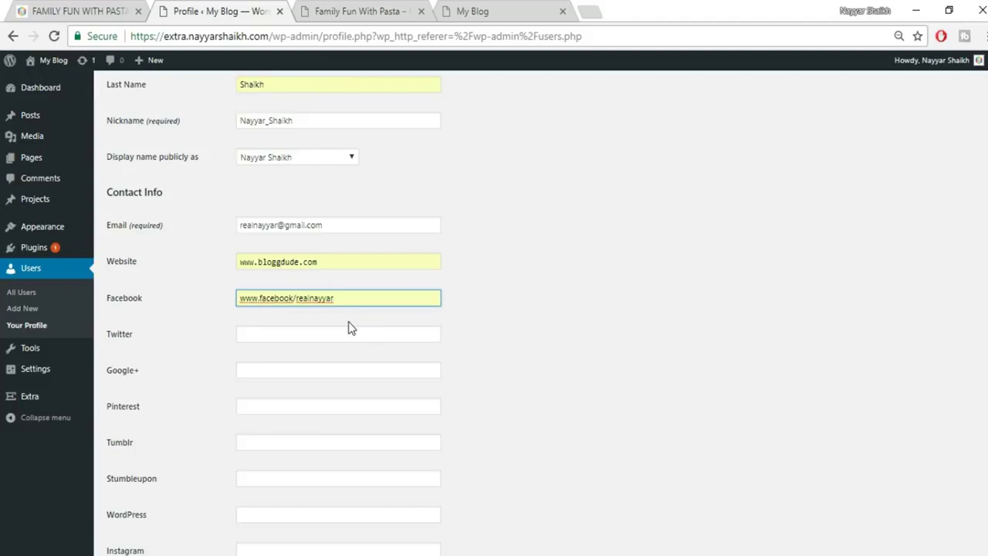
pyautogui.click(293, 299)
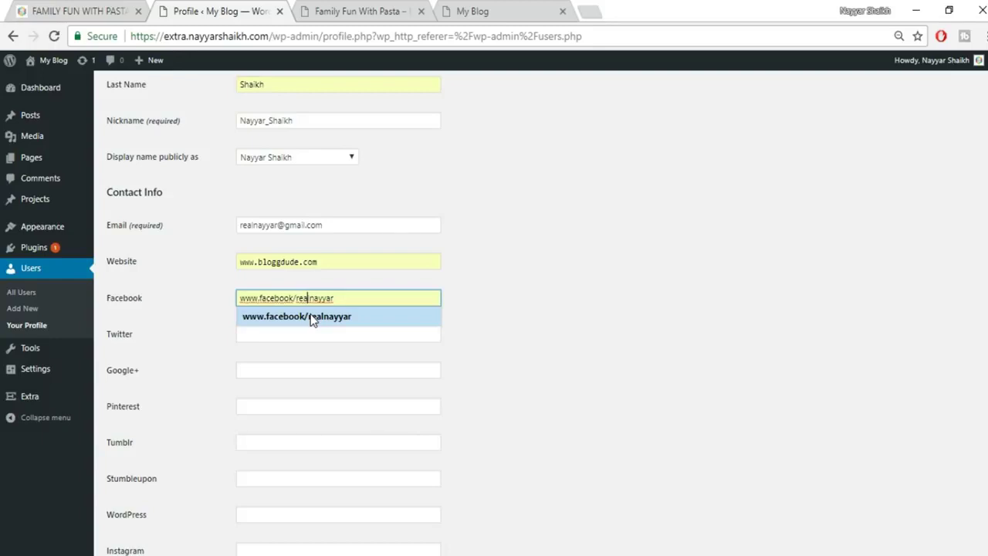
pyautogui.write('.com')
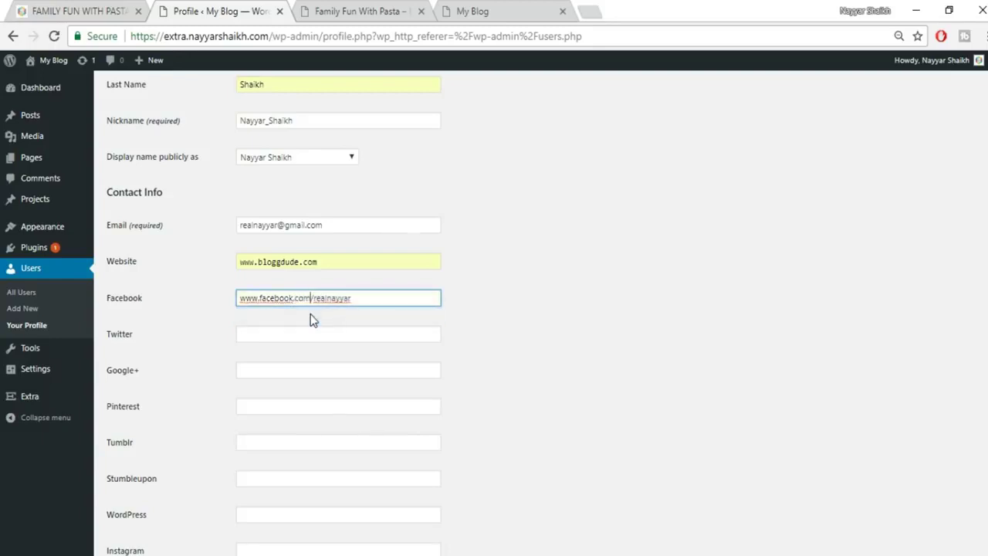
pyautogui.click(315, 332)
pyautogui.press('Down')
pyautogui.press('Down')
pyautogui.press('Tab')
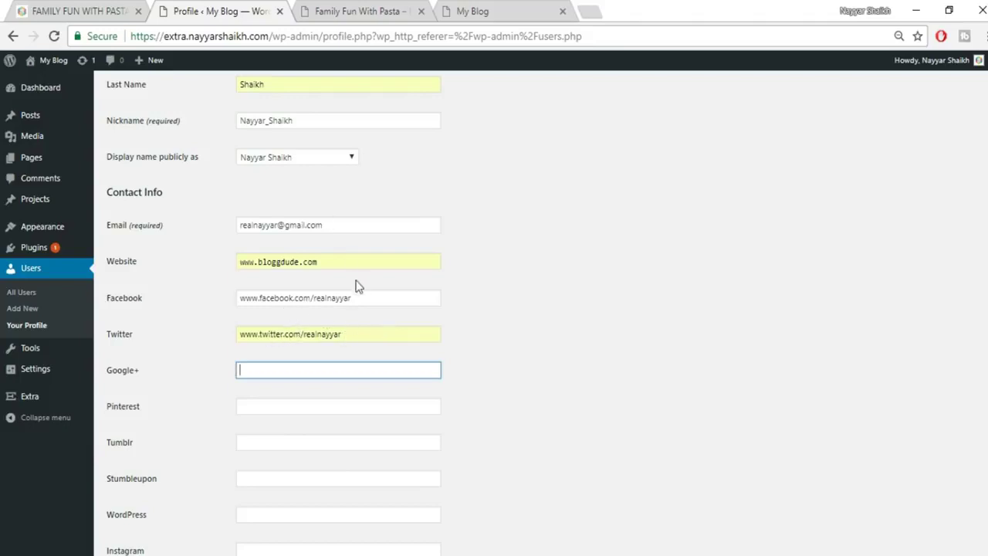
# Step: Scroll through the profile page, then view the newly published Family Fun With Pasta post
pyautogui.scroll(-7, 317, 445)
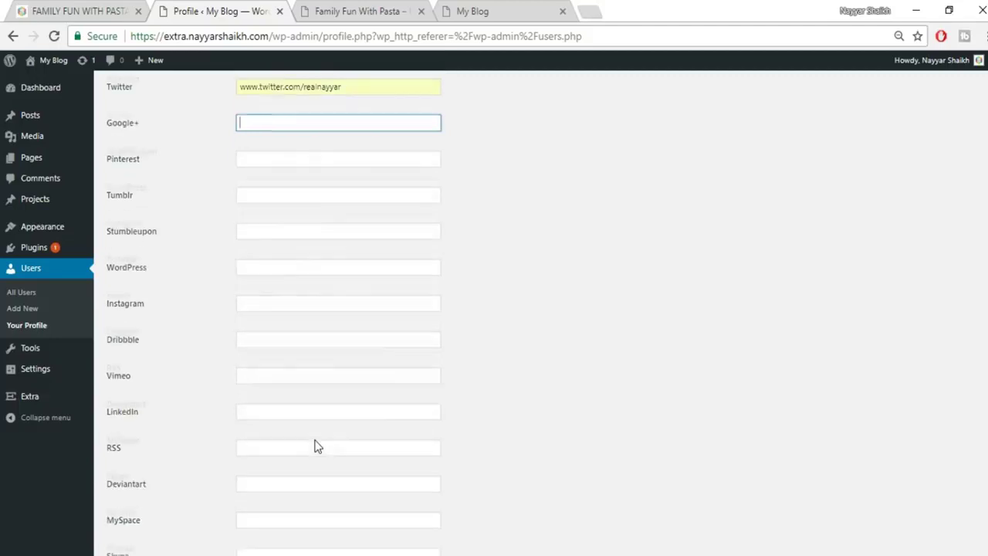
pyautogui.scroll(-3, 316, 445)
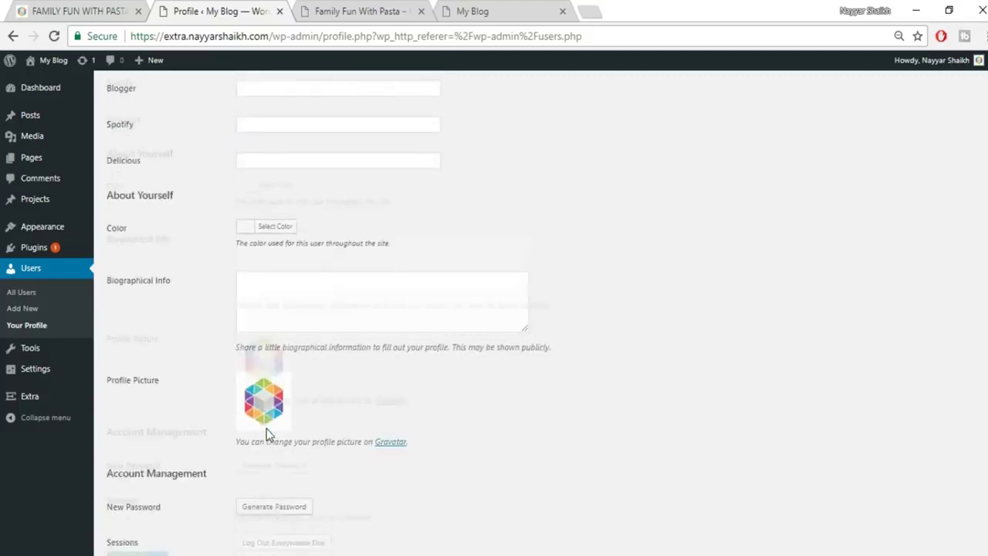
pyautogui.scroll(-1, 265, 430)
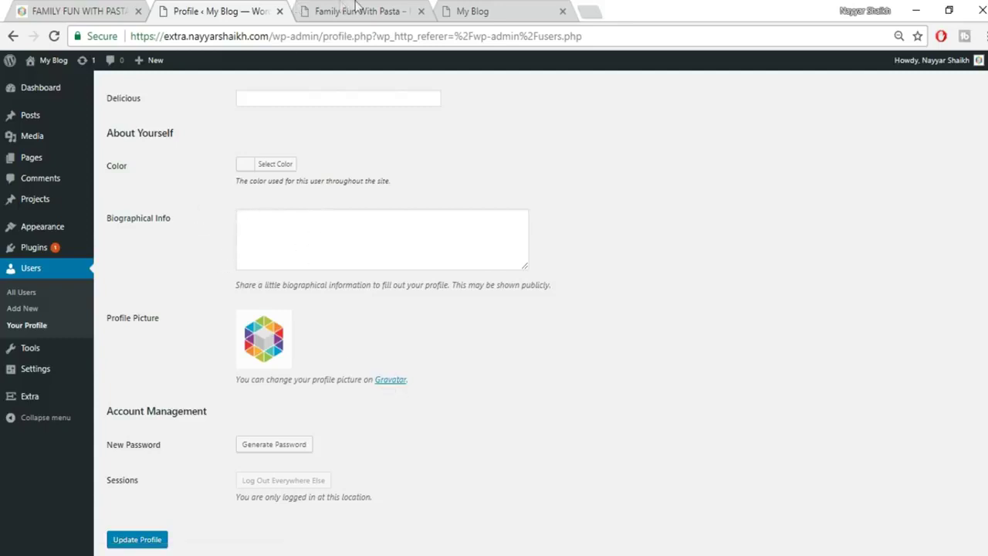
pyautogui.click(357, 9)
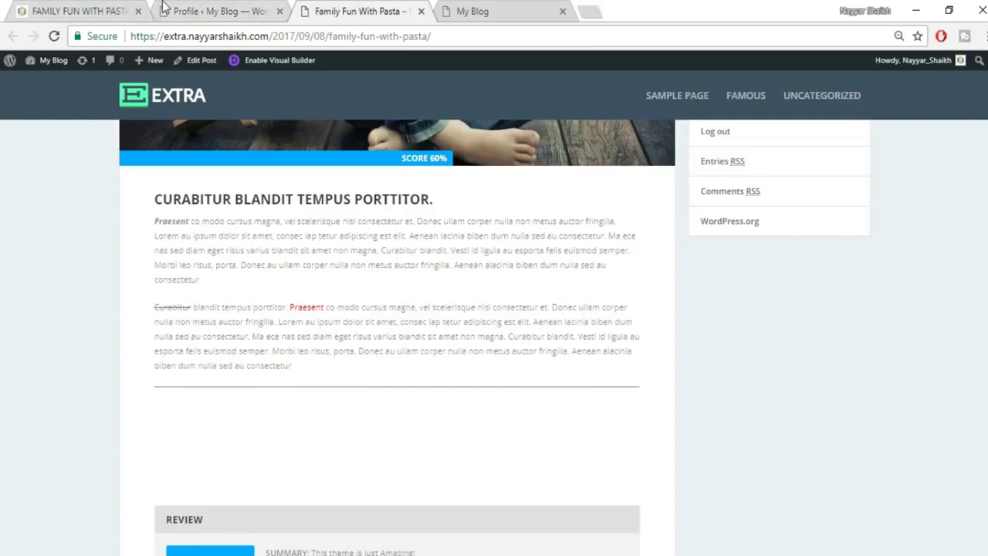
# Step: View the original site's Family Fun With Pasta post and its About the Author box
pyautogui.click(164, 8)
pyautogui.click(67, 11)
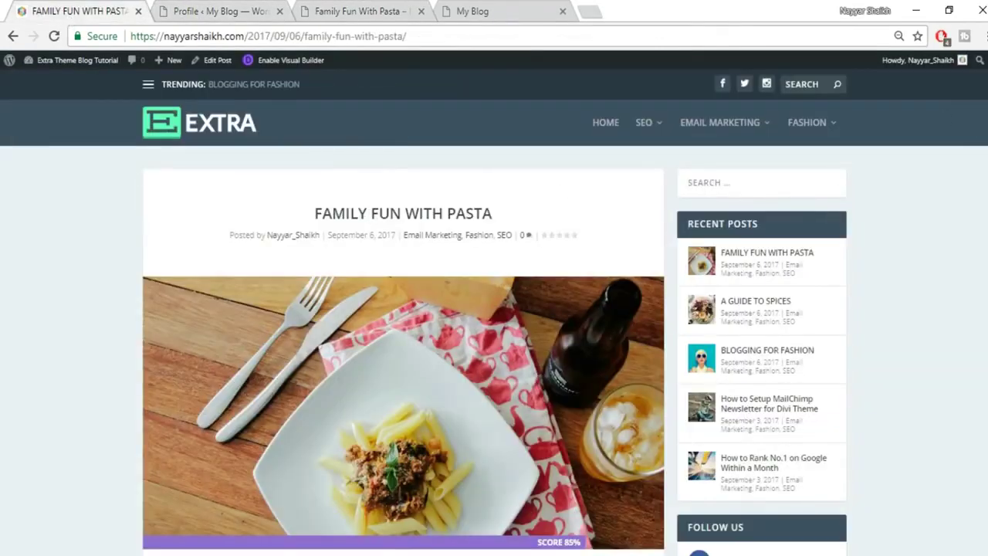
pyautogui.scroll(-20, 494, 309)
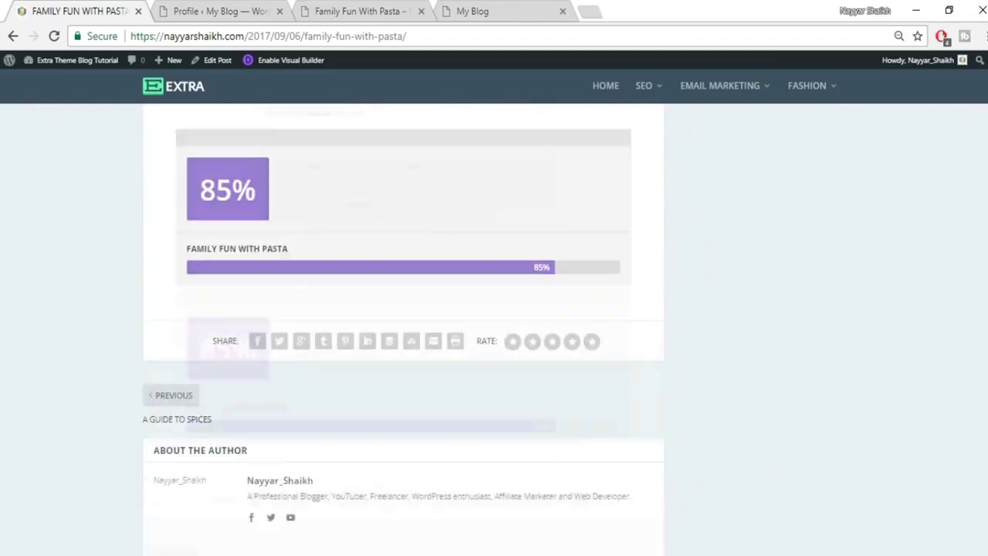
pyautogui.scroll(-3, 981, 448)
pyautogui.scroll(8, 982, 444)
pyautogui.scroll(-12, 981, 463)
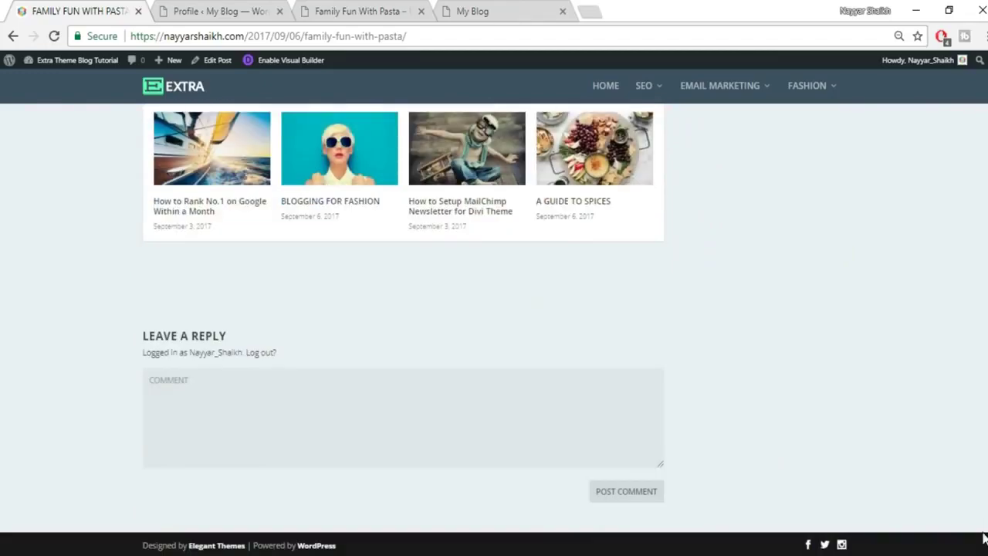
pyautogui.scroll(4, 984, 532)
# Step: Paste the 'A Professional Blogger, YouTuber…' author bio into Biographical Info and update the profile
pyautogui.moveTo(239, 292); pyautogui.dragTo(662, 298)
pyautogui.hotkey('ctrl', 'c')
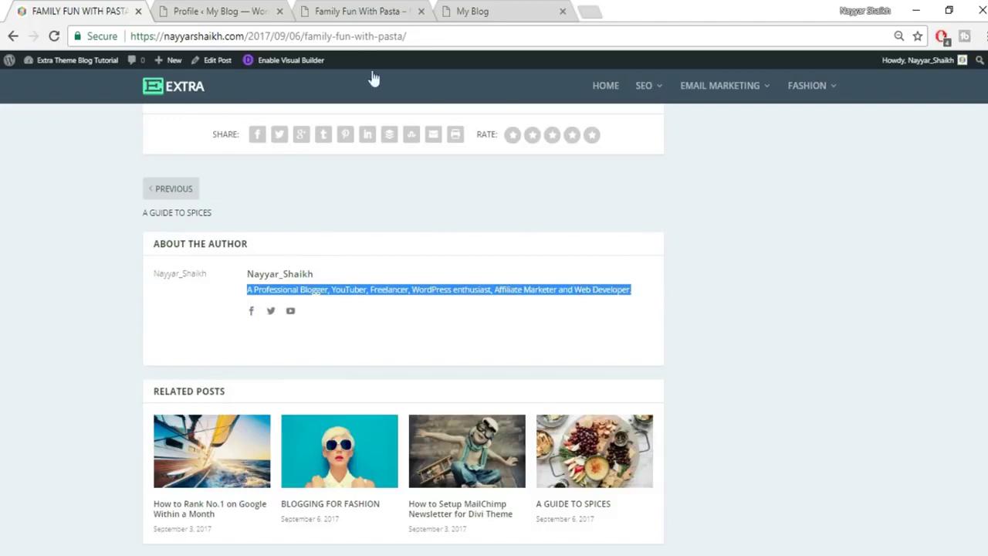
pyautogui.click(261, 10)
pyautogui.click(391, 254)
pyautogui.hotkey('ctrl', 'v')
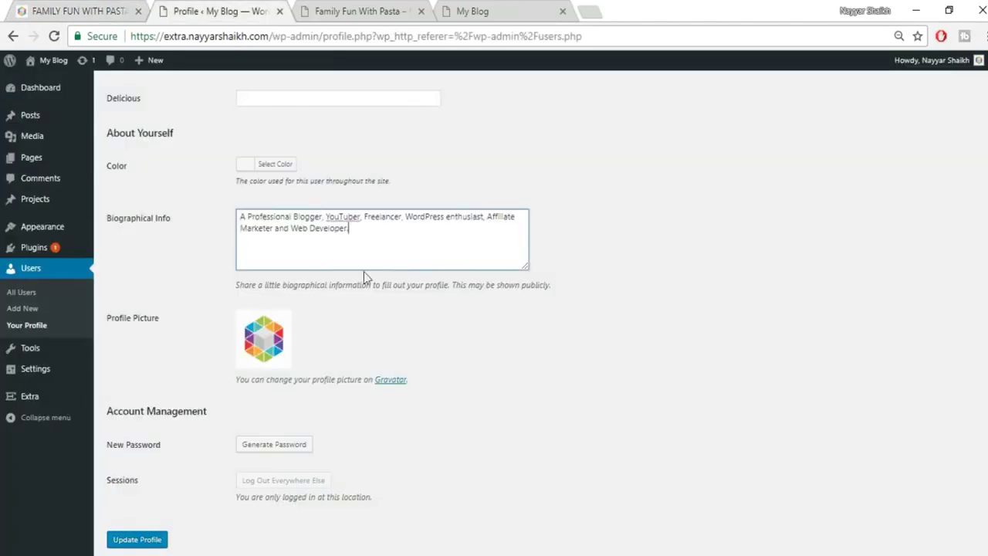
pyautogui.scroll(-1, 649, 384)
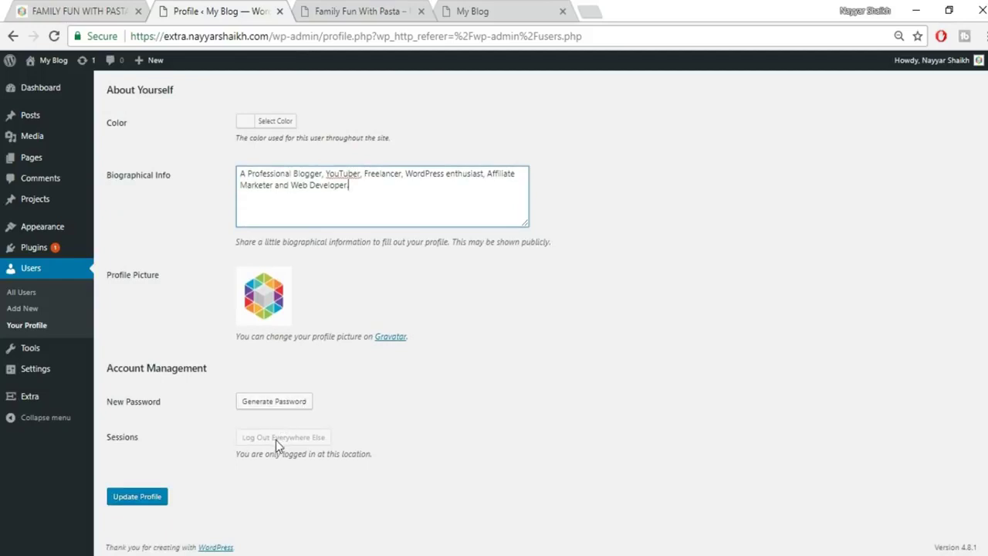
pyautogui.click(157, 500)
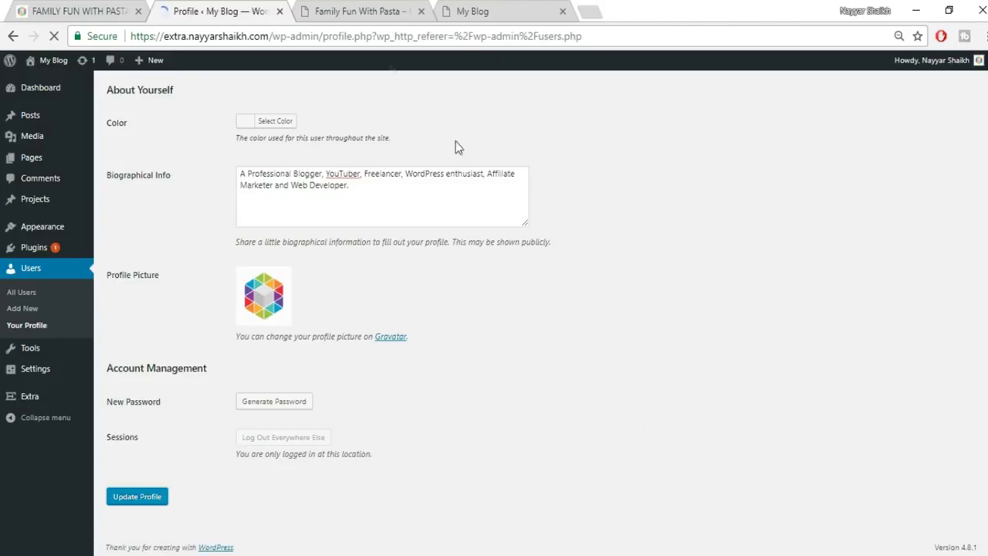
pyautogui.click(377, 20)
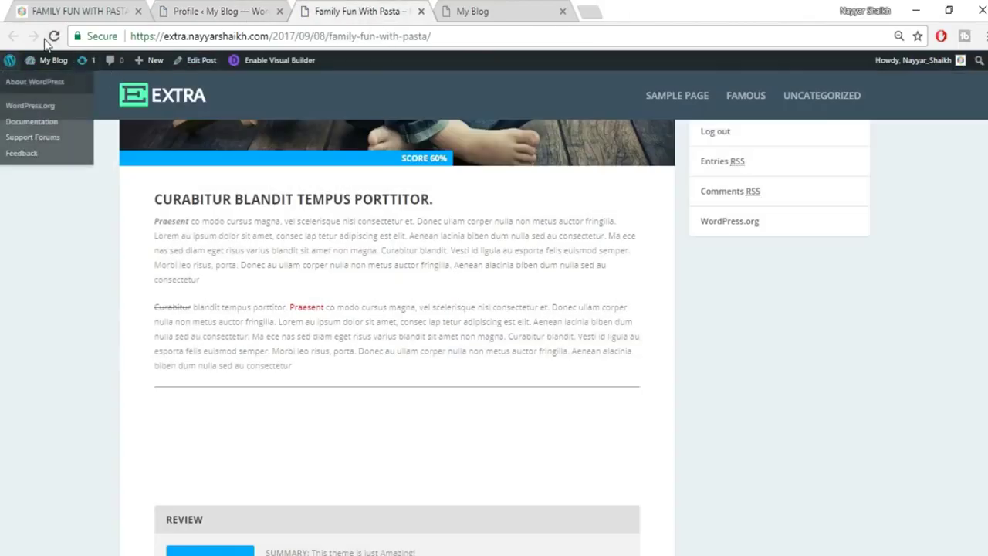
# Step: Reload the pasta post, check its About the Author box, then return to the Profile page
pyautogui.click(52, 36)
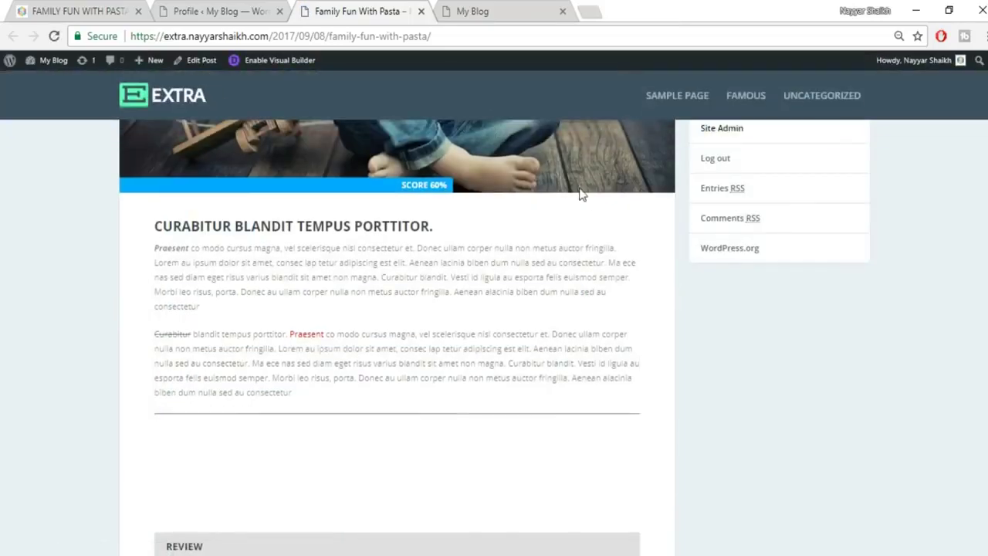
pyautogui.scroll(-9, 602, 281)
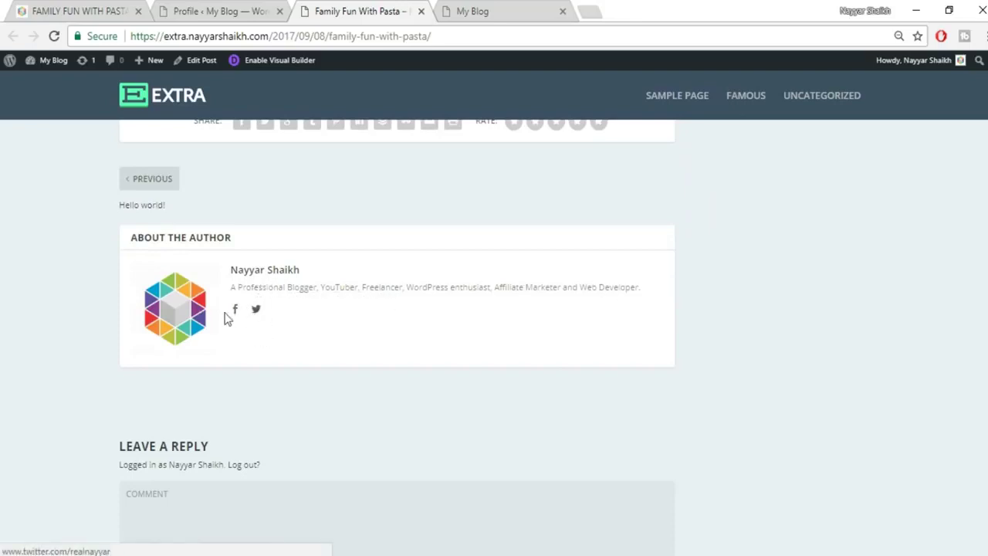
pyautogui.click(173, 10)
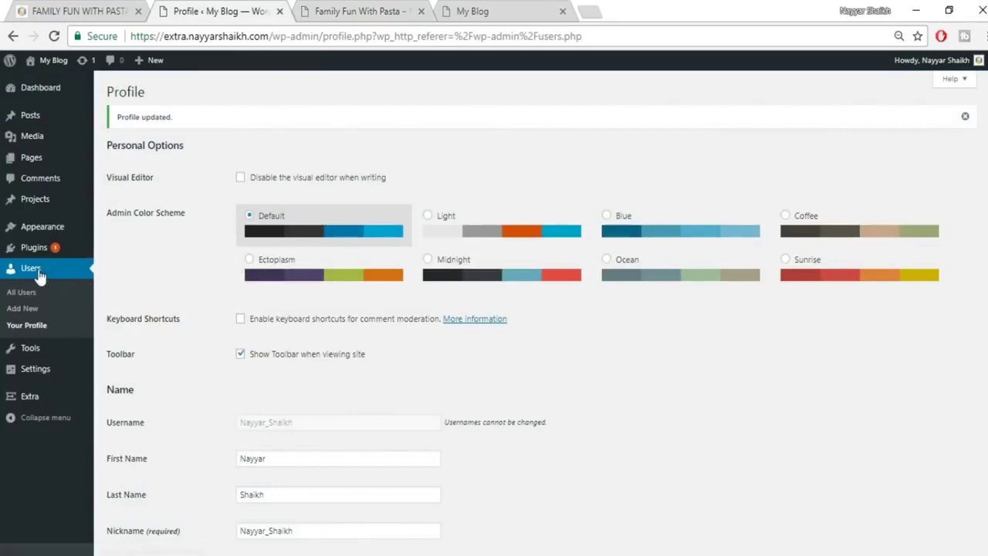
# Step: In Add New User, enter the new user's username, e-mail, and first and last name
pyautogui.click(20, 310)
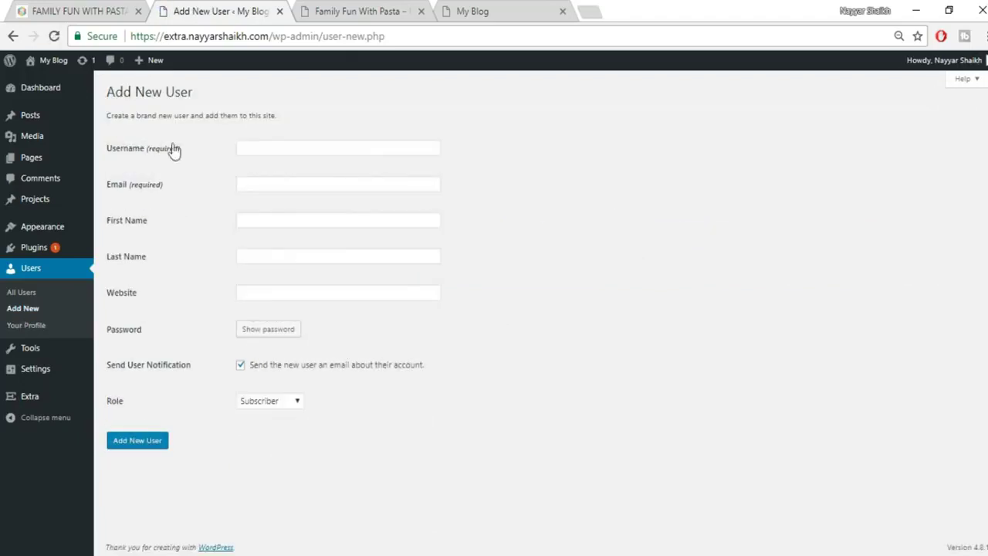
pyautogui.click(276, 151)
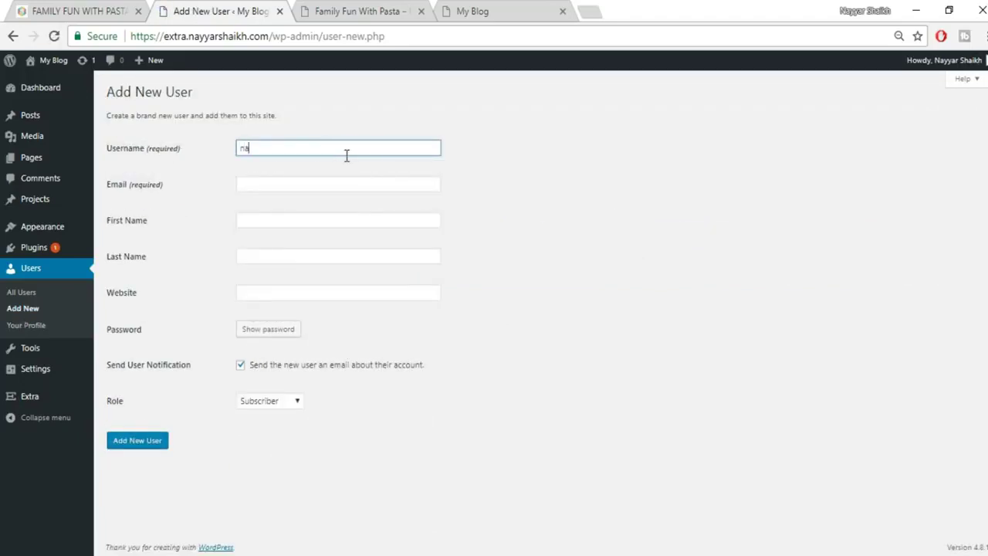
pyautogui.write('nayyars777')
pyautogui.press('Tab')
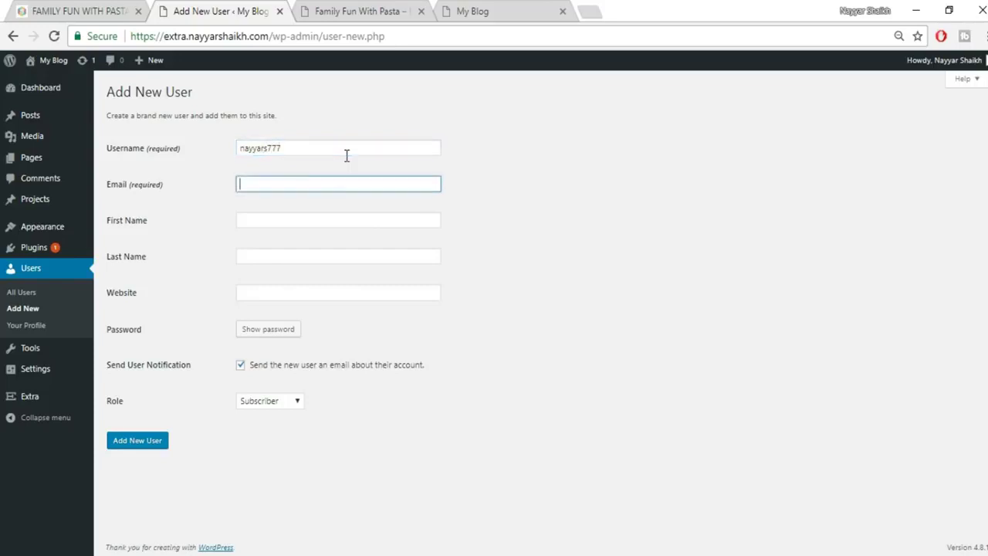
pyautogui.write('na')
pyautogui.press('Down')
pyautogui.press('Tab')
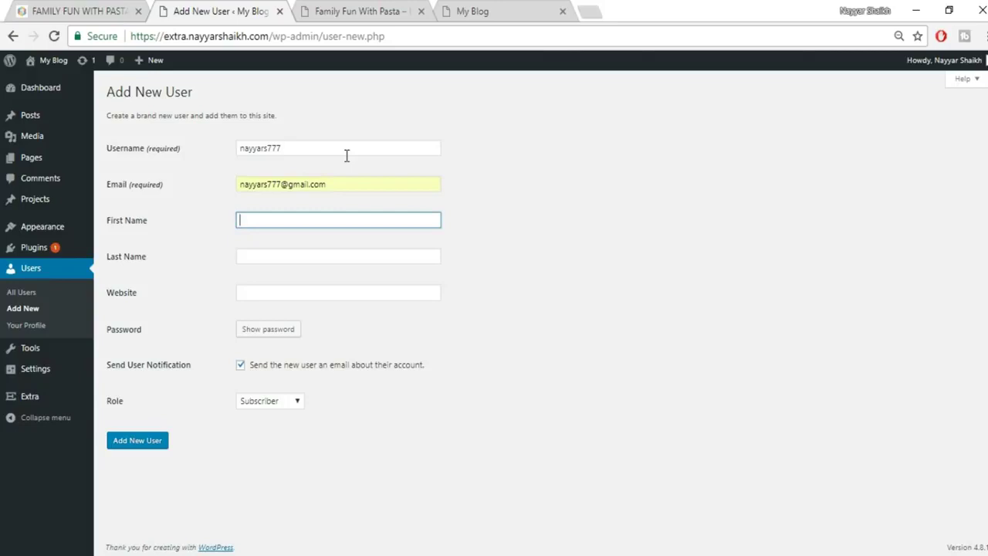
pyautogui.write('Nayya')
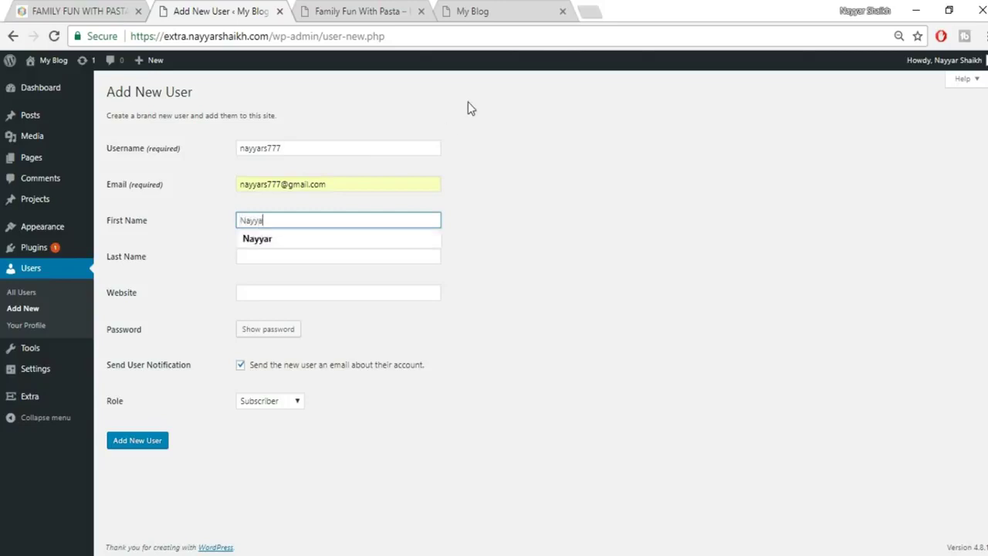
pyautogui.write('r')
pyautogui.press('BackSpace')
pyautogui.press('BackSpace')
pyautogui.press('BackSpace')
pyautogui.press('BackSpace')
pyautogui.press('BackSpace')
pyautogui.press('BackSpace')
pyautogui.press('Tab')
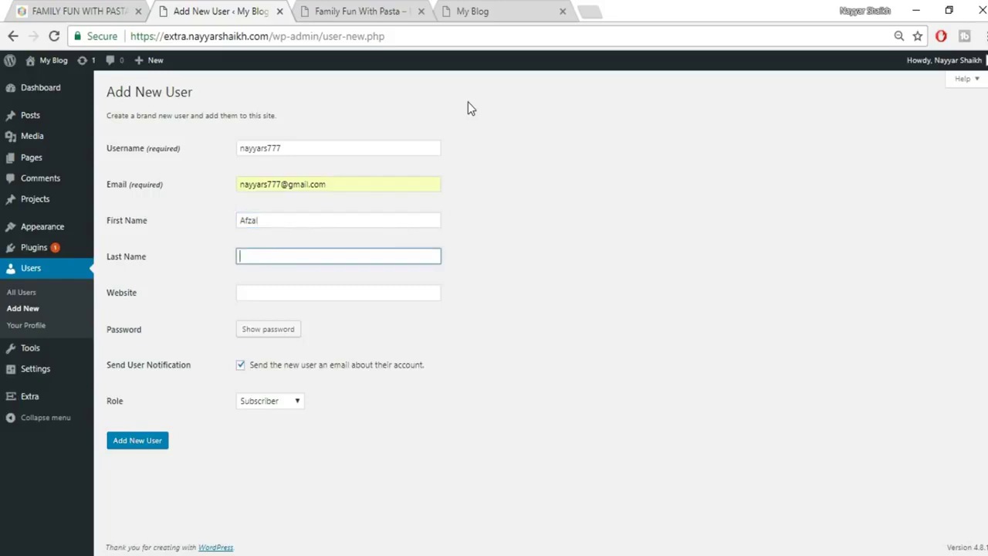
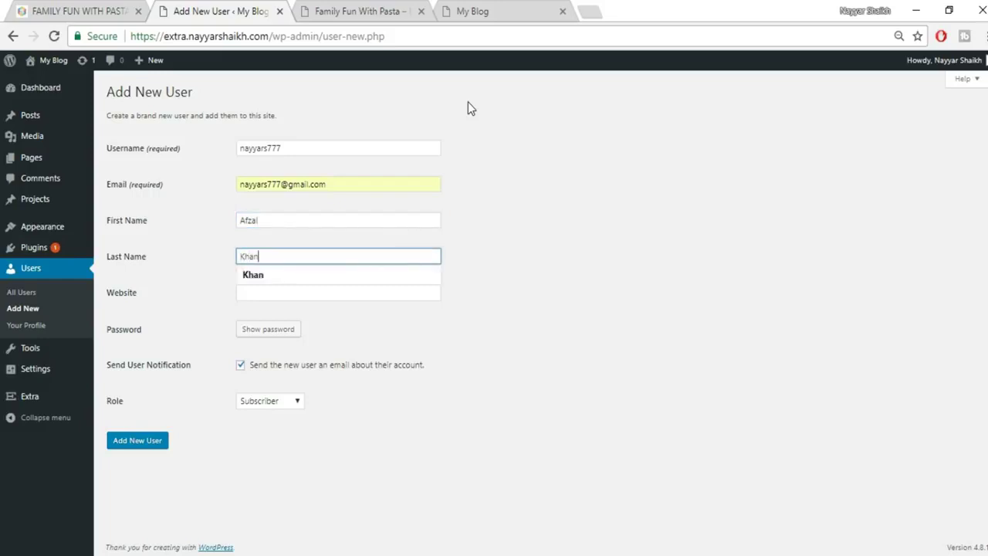
pyautogui.press('Tab')
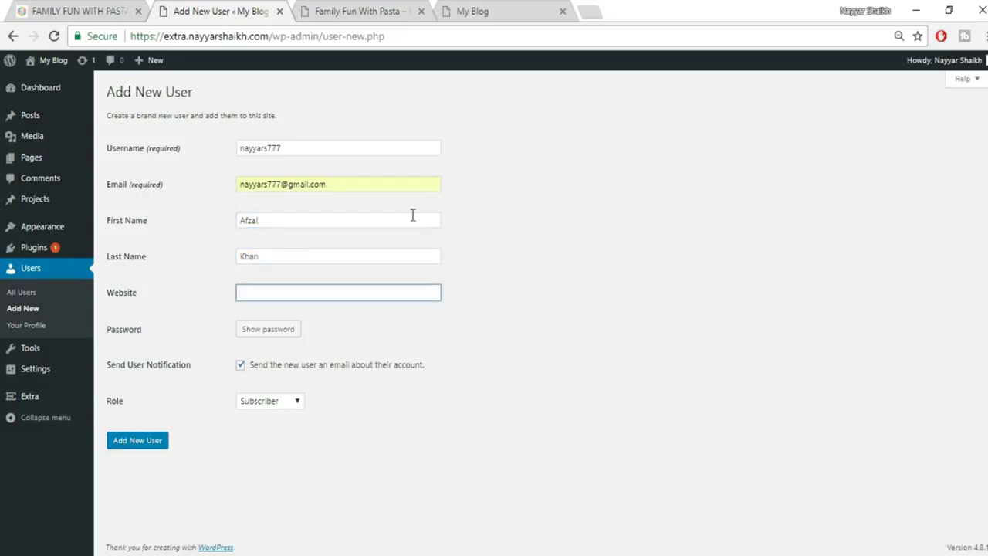
pyautogui.write('ww')
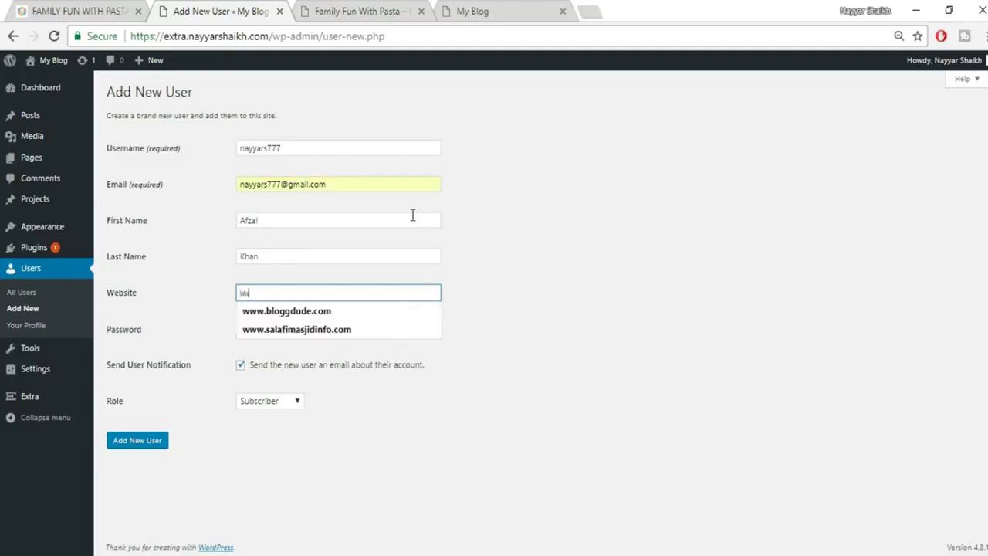
pyautogui.write('w.google.com')
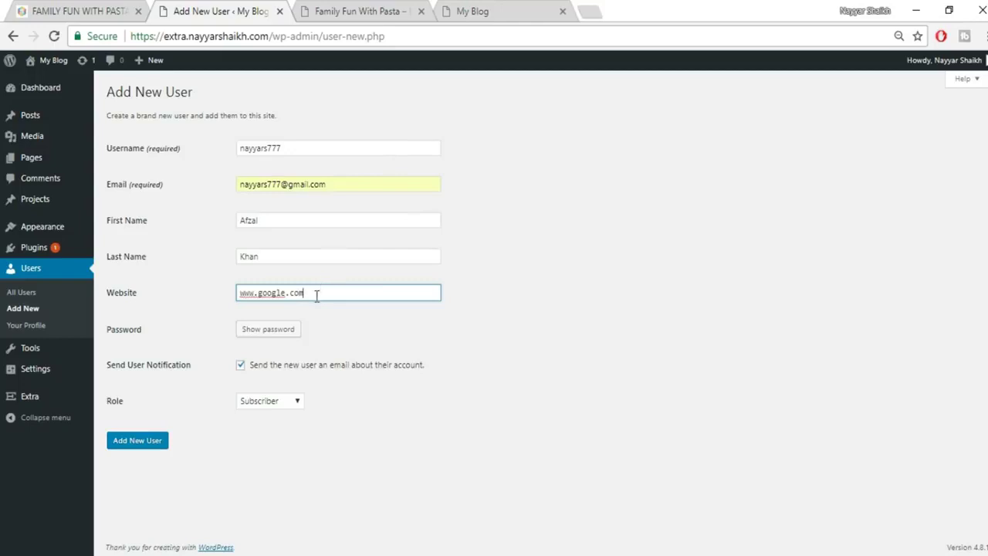
pyautogui.click(275, 331)
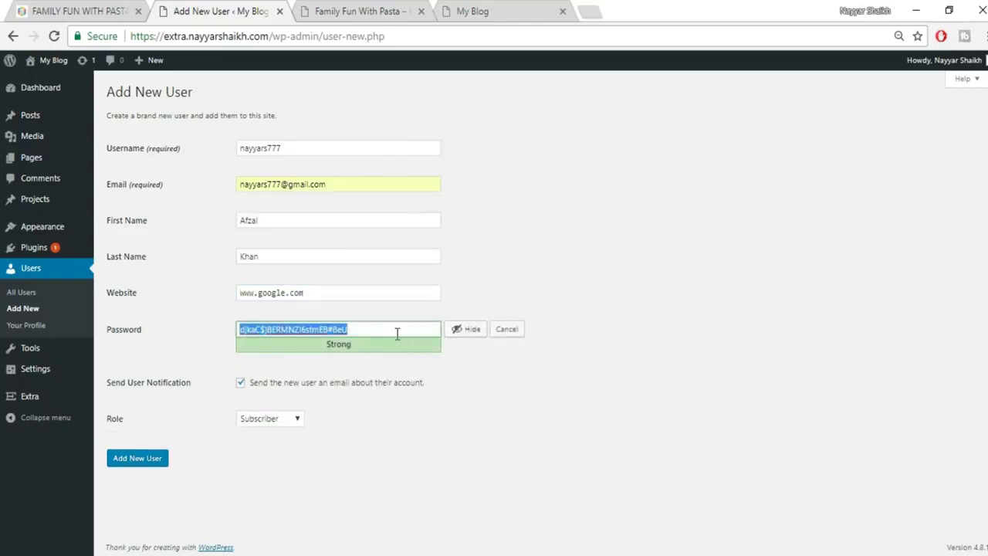
pyautogui.click(470, 331)
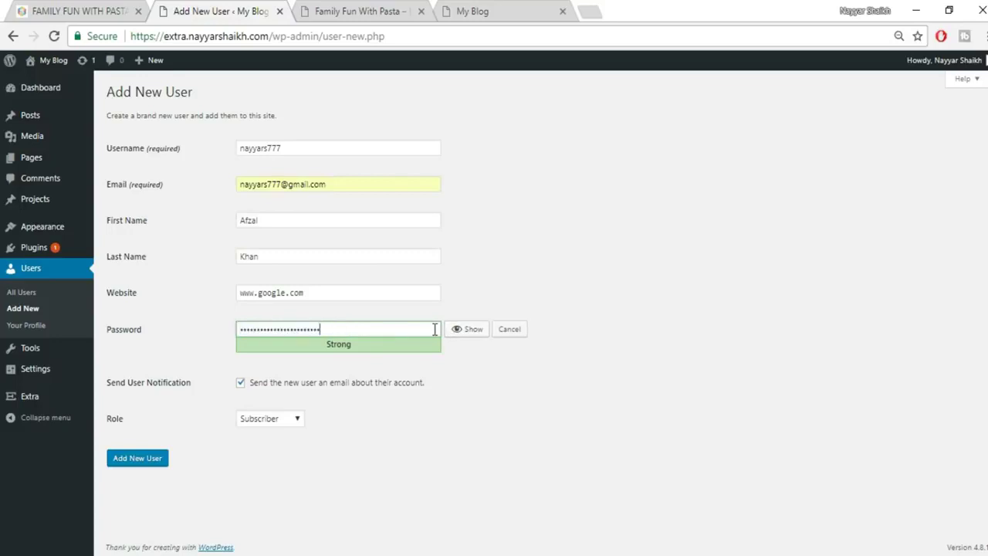
pyautogui.write('••••••••••')
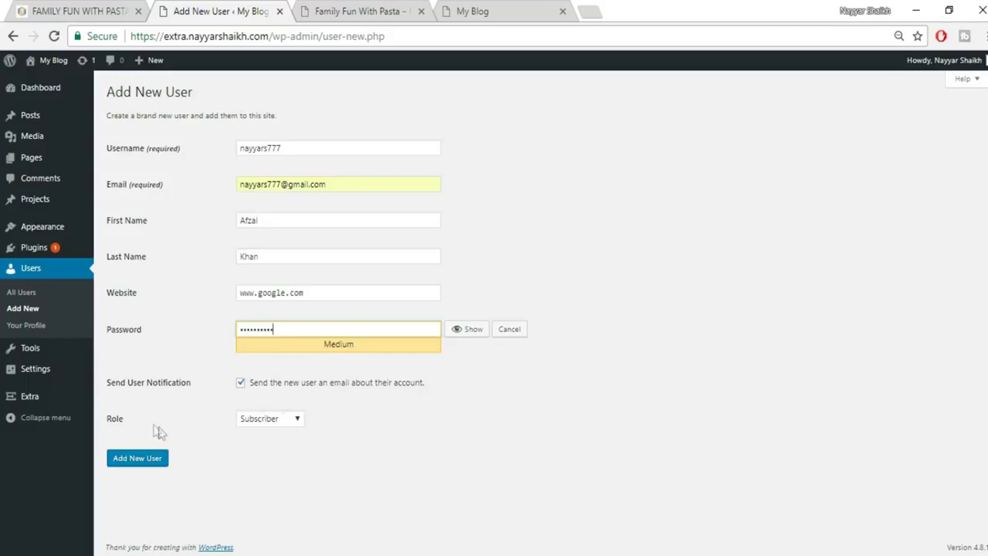
# Step: Give the new user the Author role and create the account
pyautogui.click(262, 418)
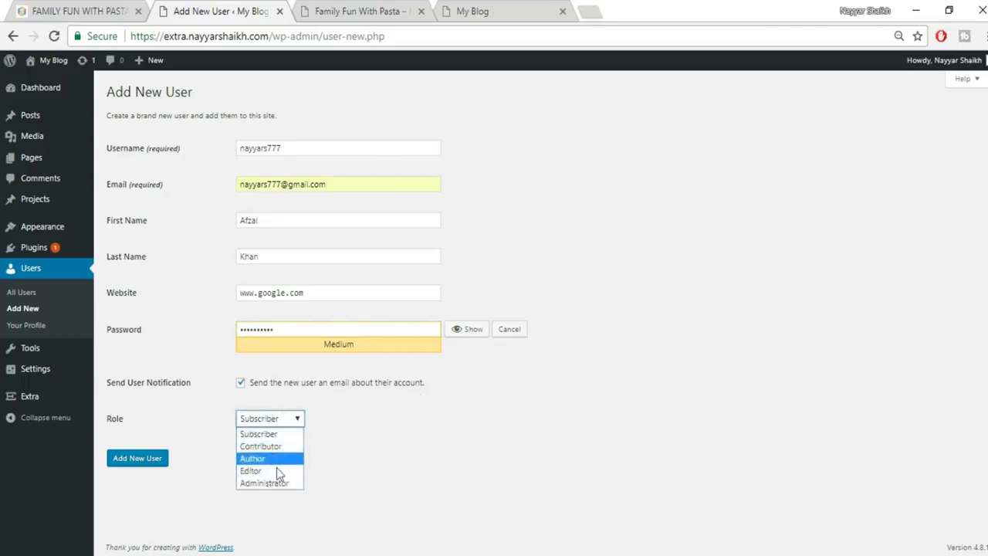
pyautogui.click(254, 458)
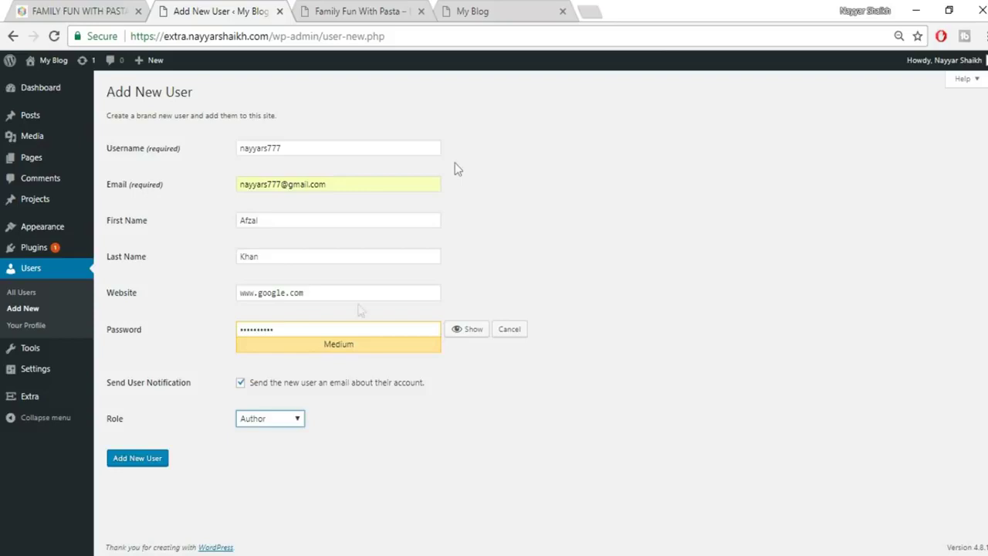
pyautogui.click(274, 422)
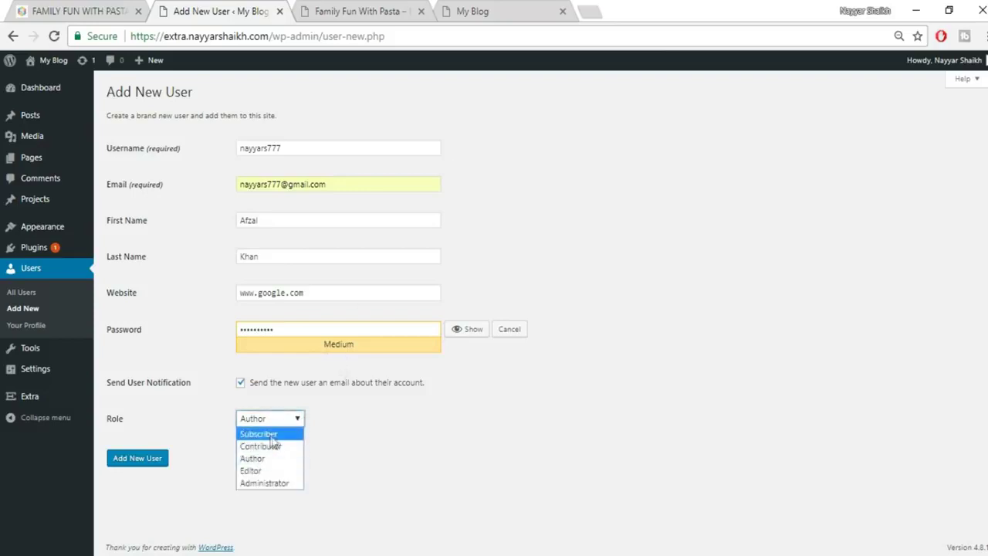
pyautogui.click(362, 445)
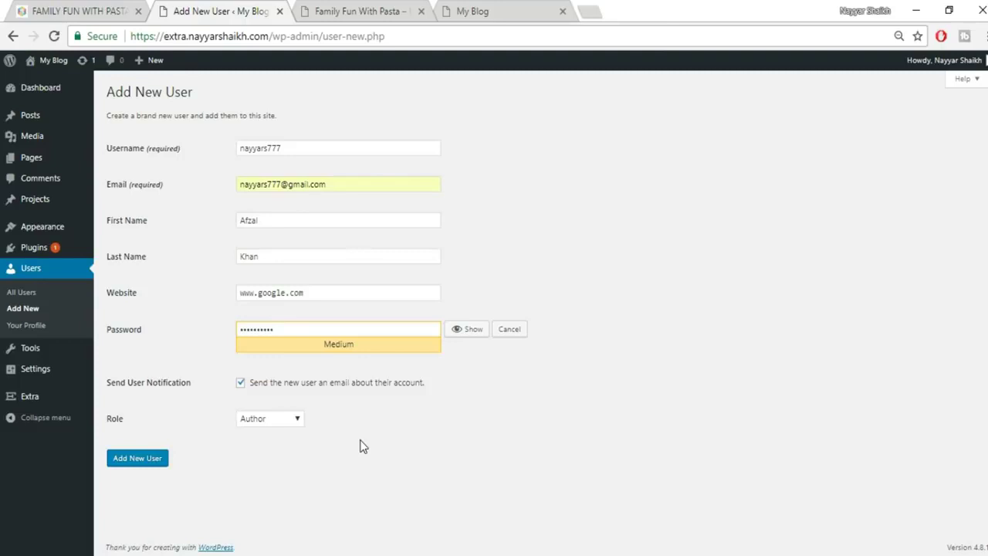
pyautogui.click(139, 460)
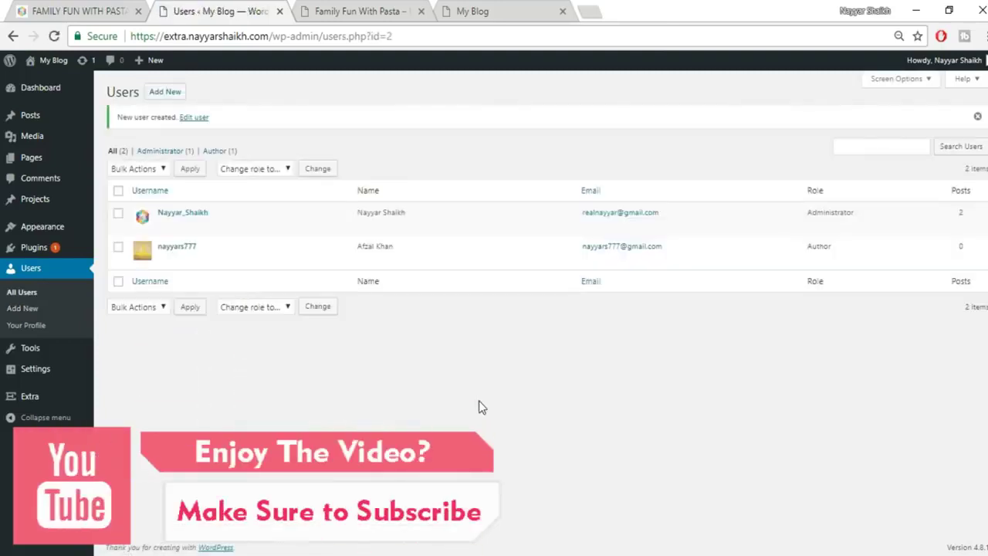
pyautogui.moveTo(162, 257)
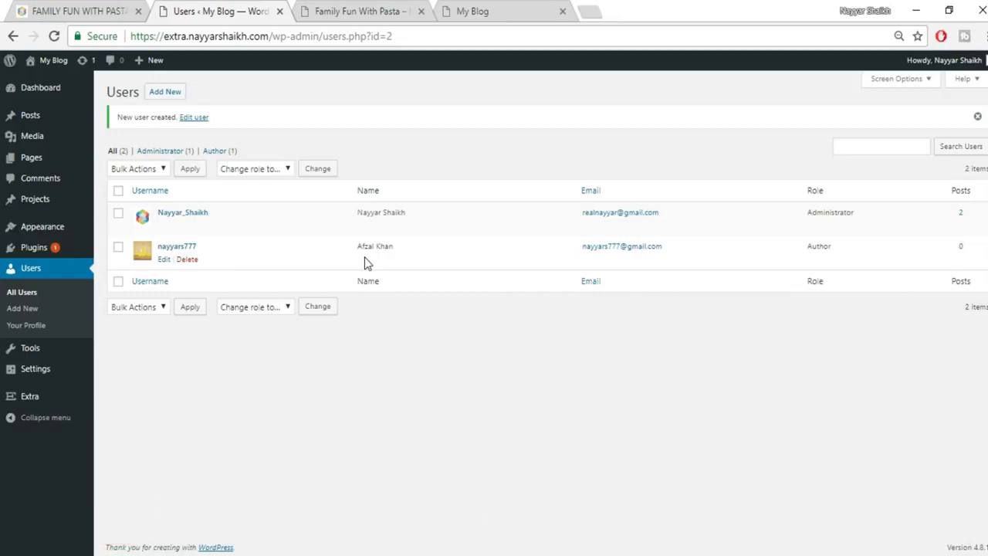
pyautogui.click(359, 11)
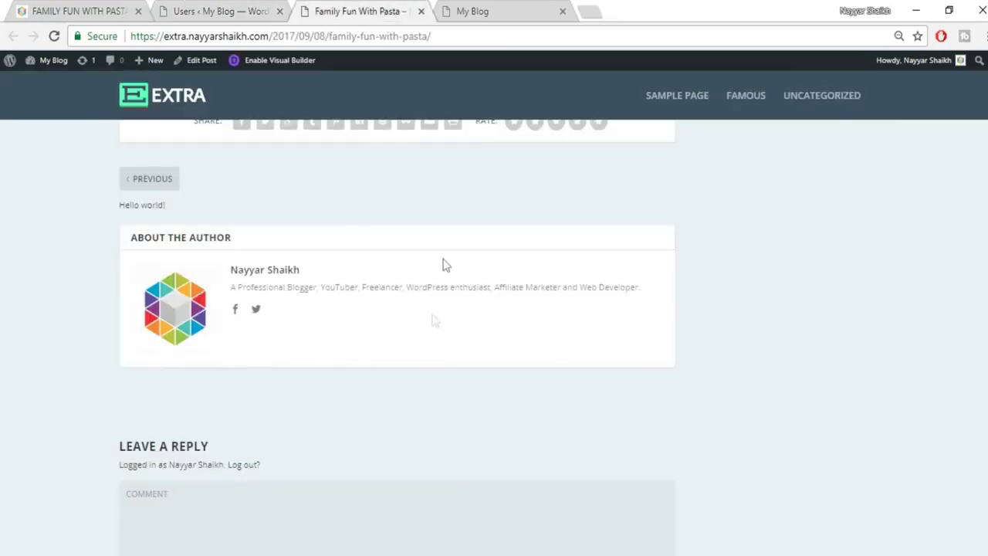
pyautogui.scroll(15, 416, 370)
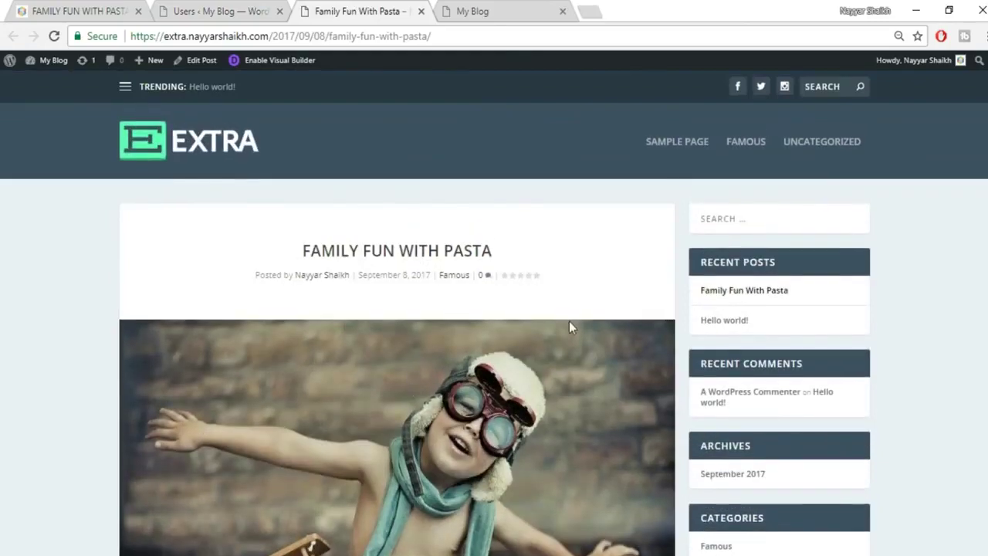
pyautogui.scroll(-3, 569, 320)
pyautogui.scroll(-4, 543, 308)
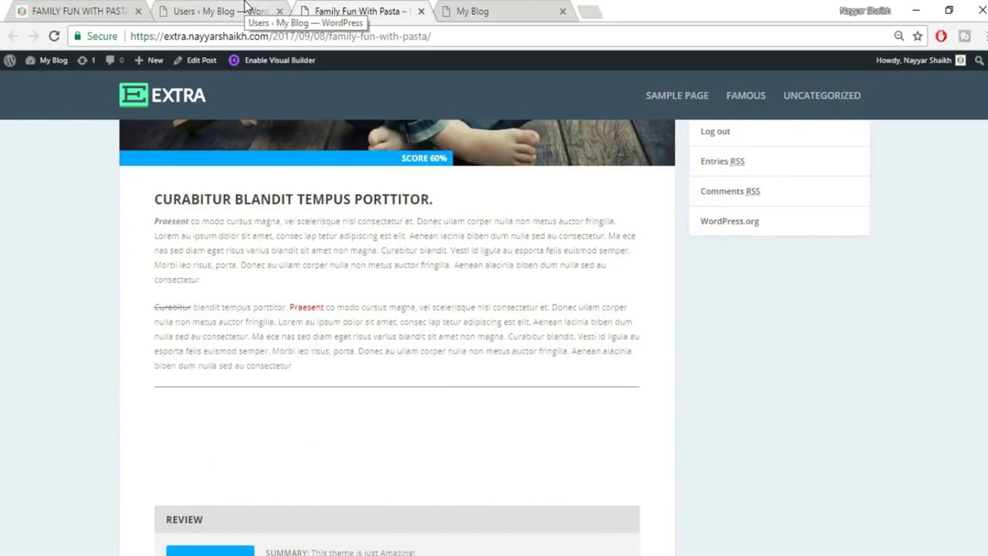
pyautogui.click(246, 6)
pyautogui.hotkey('ctrl', '1')
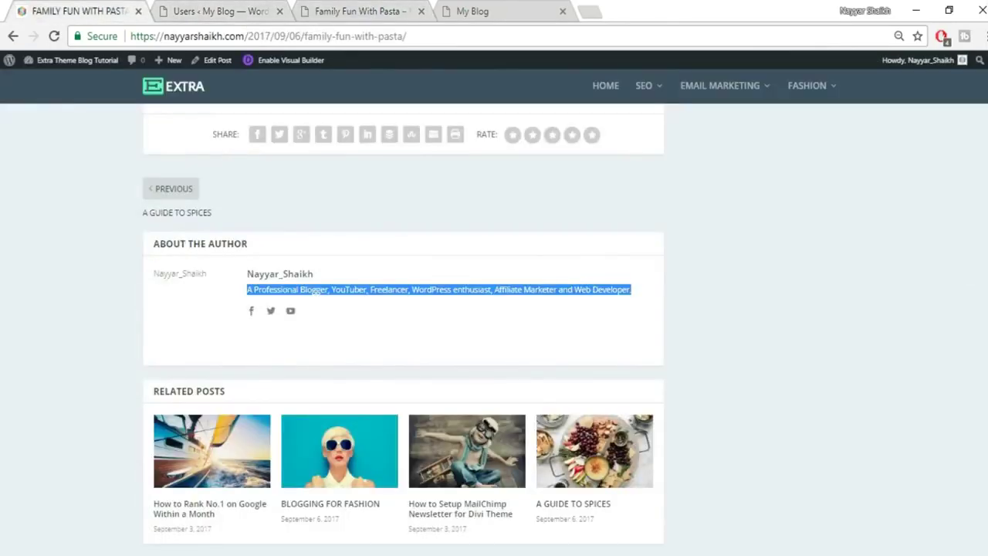
pyautogui.scroll(20, 316, 292)
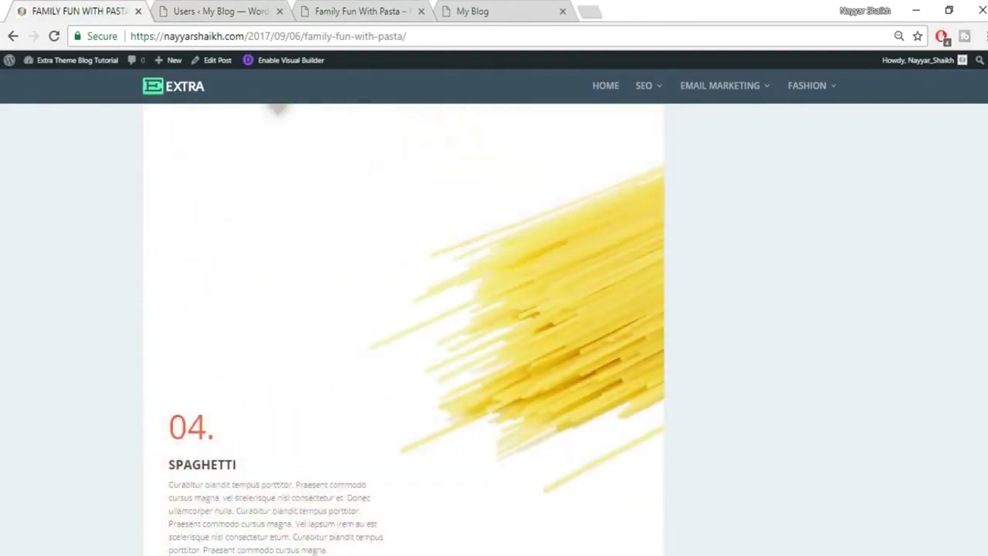
pyautogui.scroll(20, 403, 332)
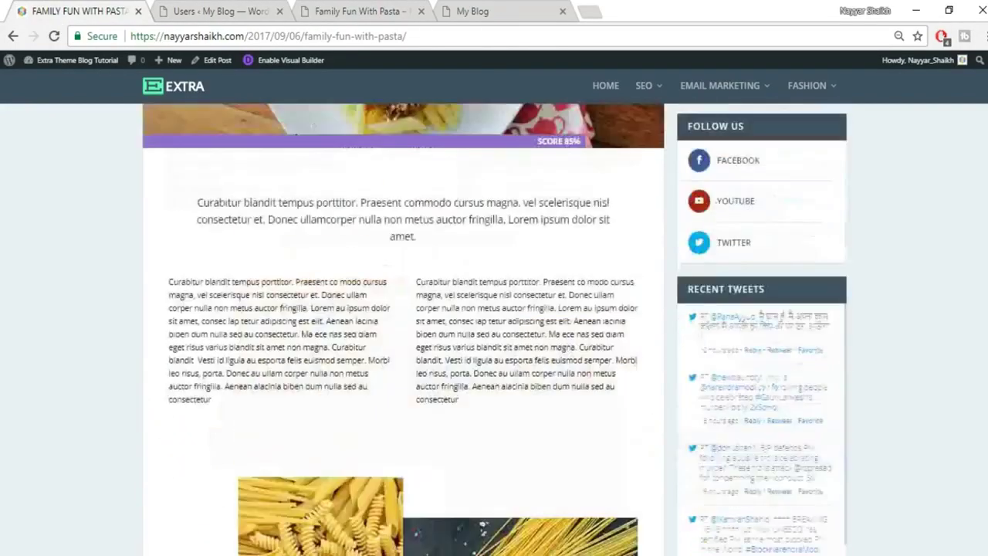
pyautogui.scroll(-3, 403, 332)
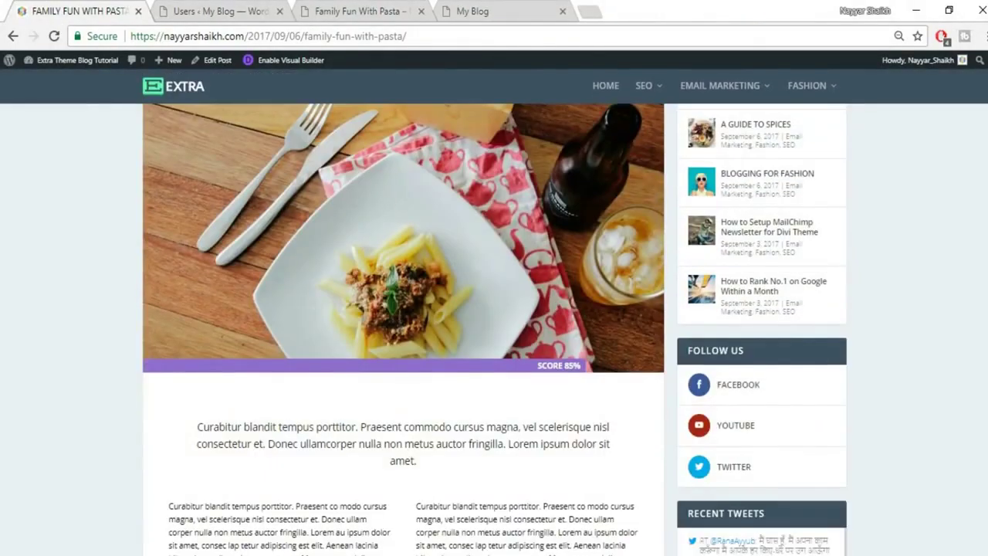
pyautogui.click(198, 9)
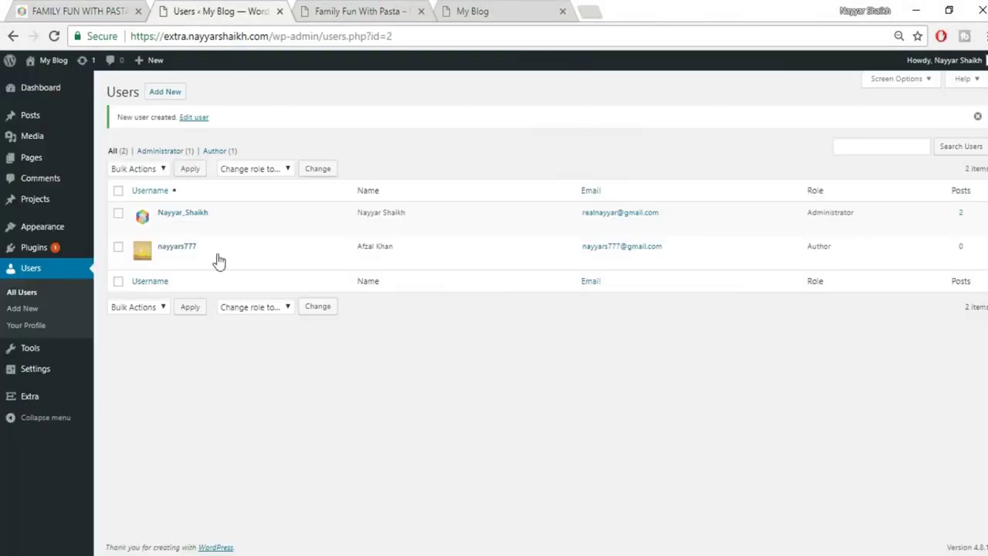
pyautogui.moveTo(23, 120)
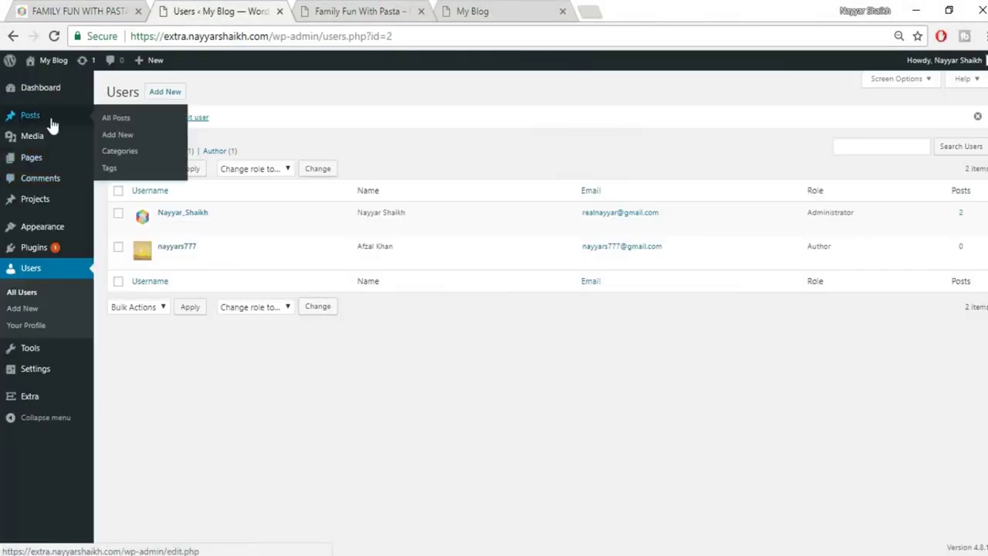
# Step: Start a new post titled 'FAMILY FUN WITH PASTA', copied from the original, in the Famous category
pyautogui.click(132, 135)
pyautogui.click(79, 11)
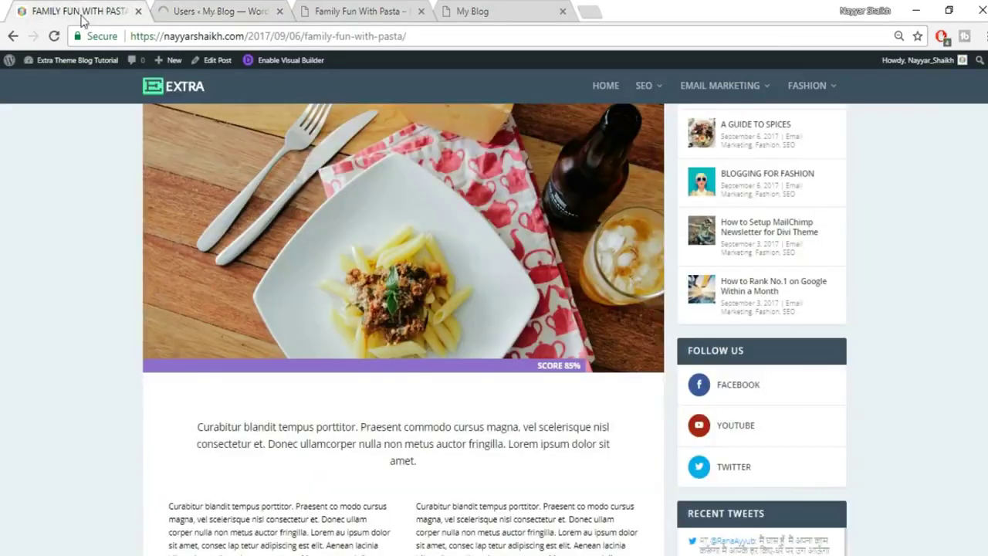
pyautogui.scroll(3, 224, 219)
pyautogui.moveTo(521, 213); pyautogui.dragTo(551, 209)
pyautogui.hotkey('ctrl', 'c')
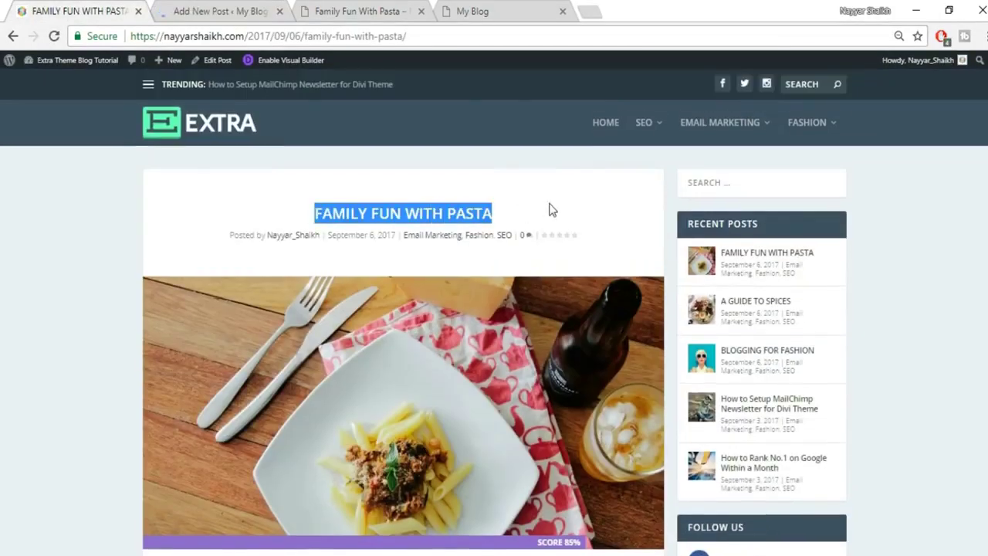
pyautogui.click(255, 7)
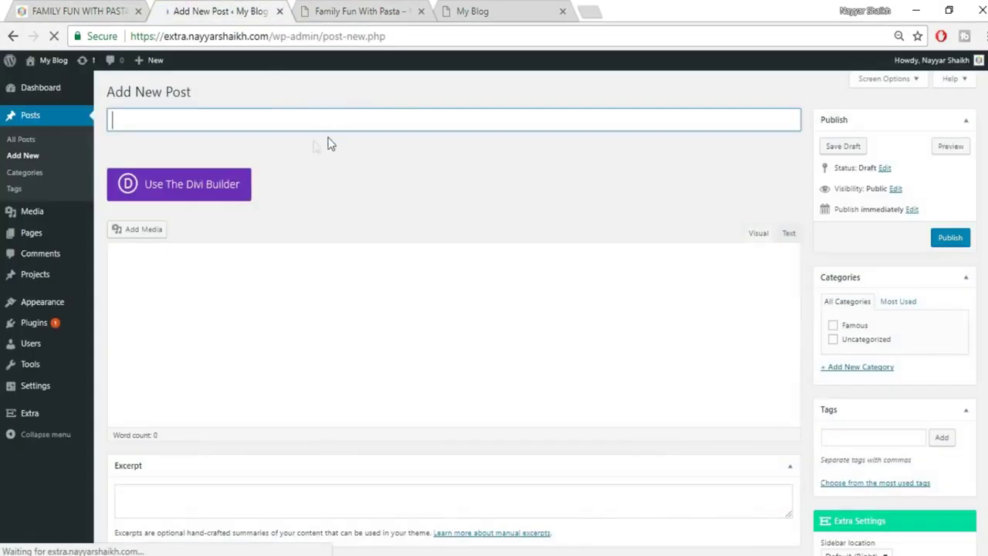
pyautogui.hotkey('ctrl', 'v')
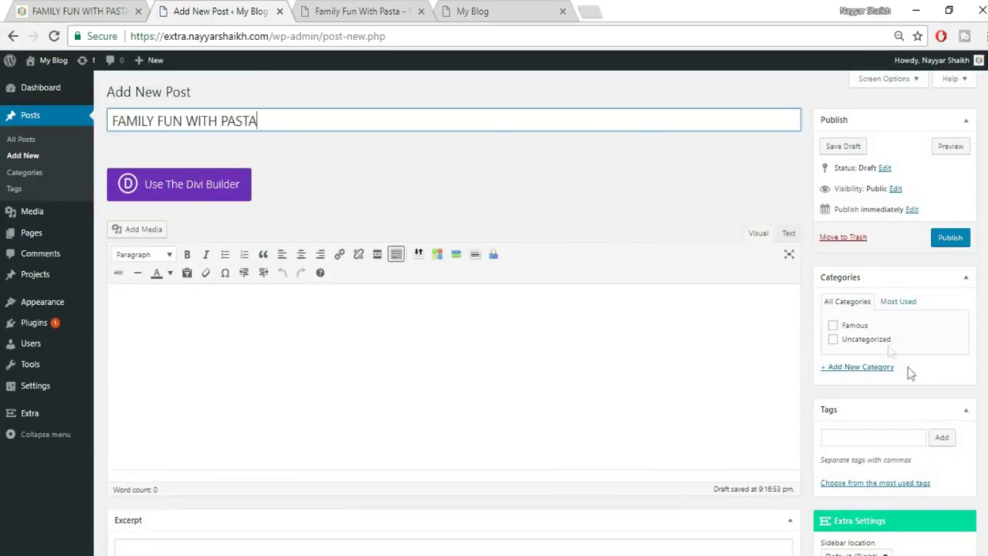
pyautogui.click(833, 325)
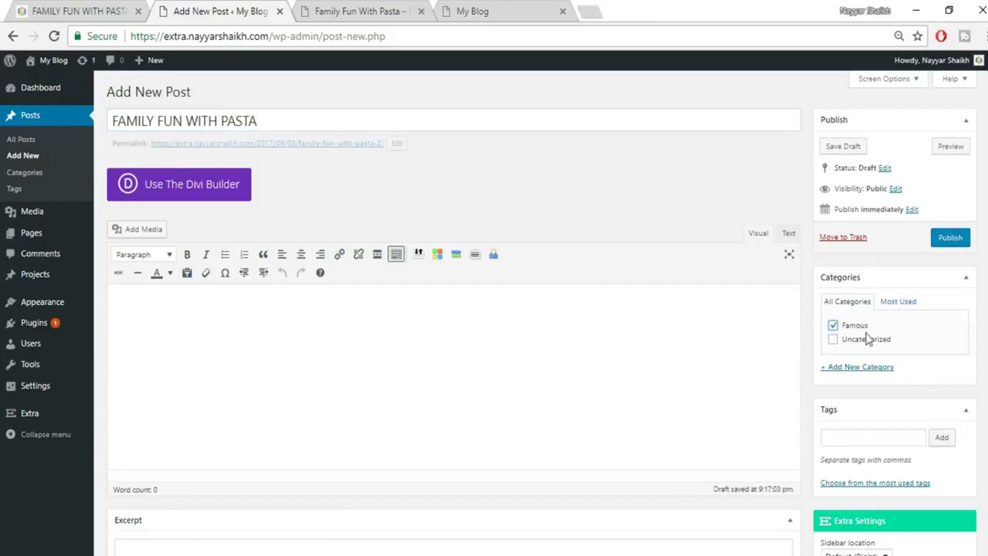
pyautogui.scroll(-5, 494, 309)
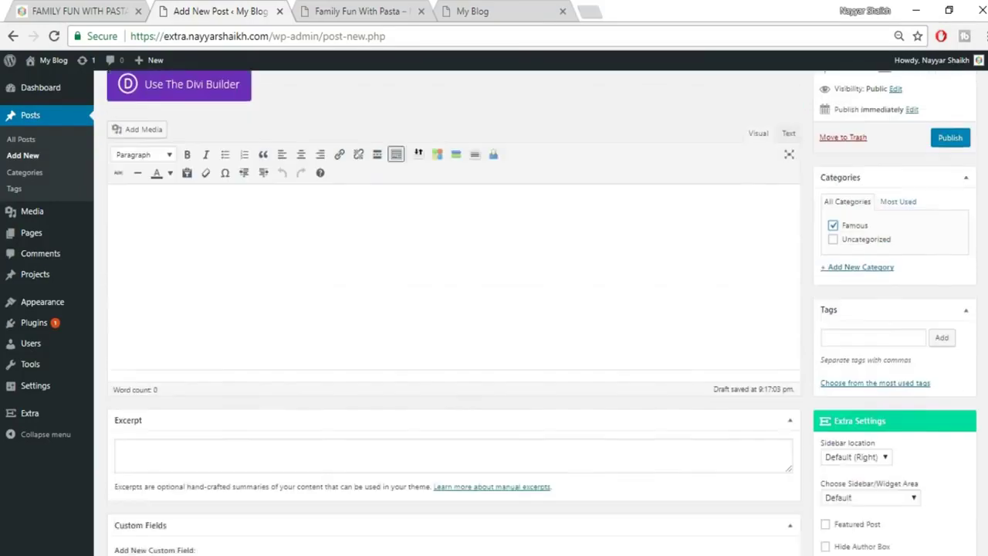
pyautogui.scroll(-3, 494, 308)
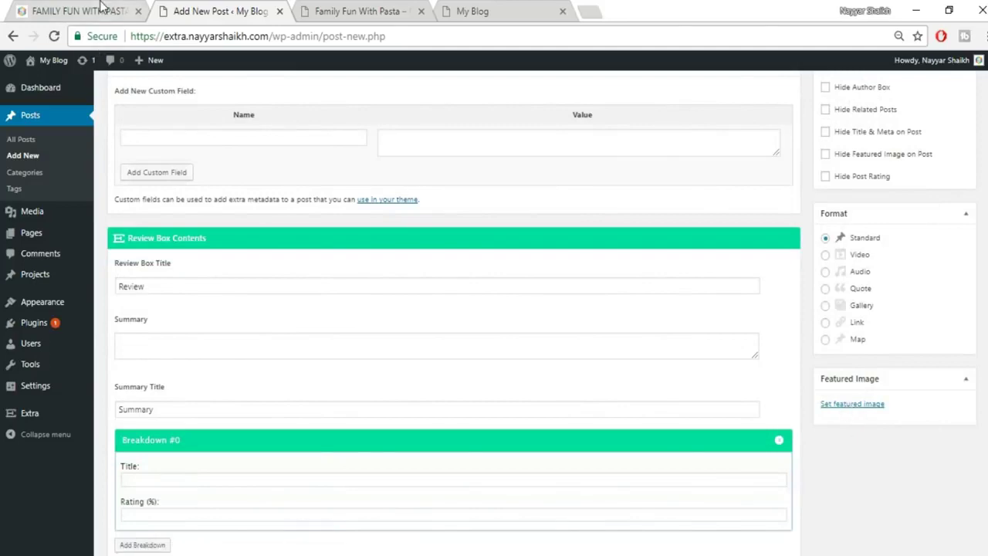
# Step: Upload elli-o-33861.jpg and set it as the post's featured image
pyautogui.click(77, 11)
pyautogui.click(220, 10)
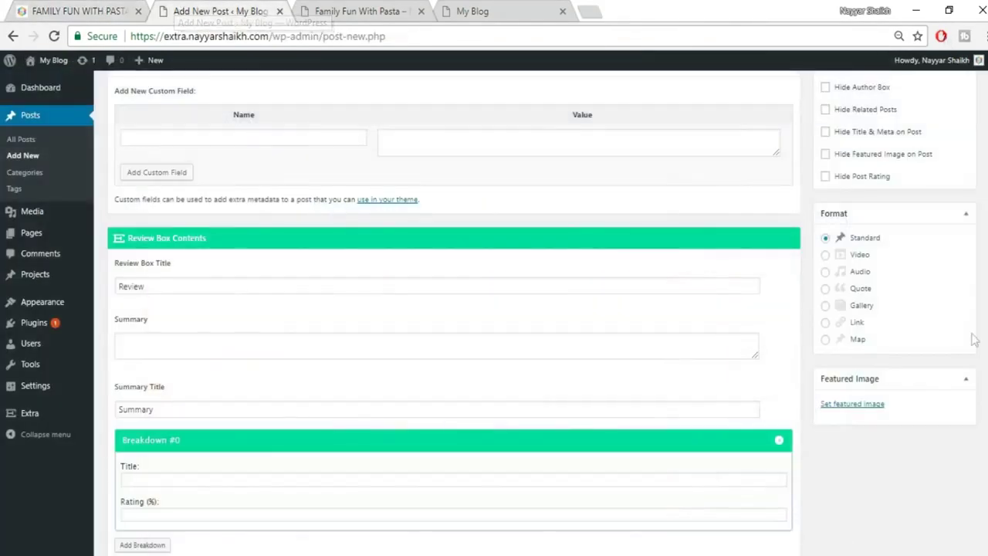
pyautogui.click(874, 406)
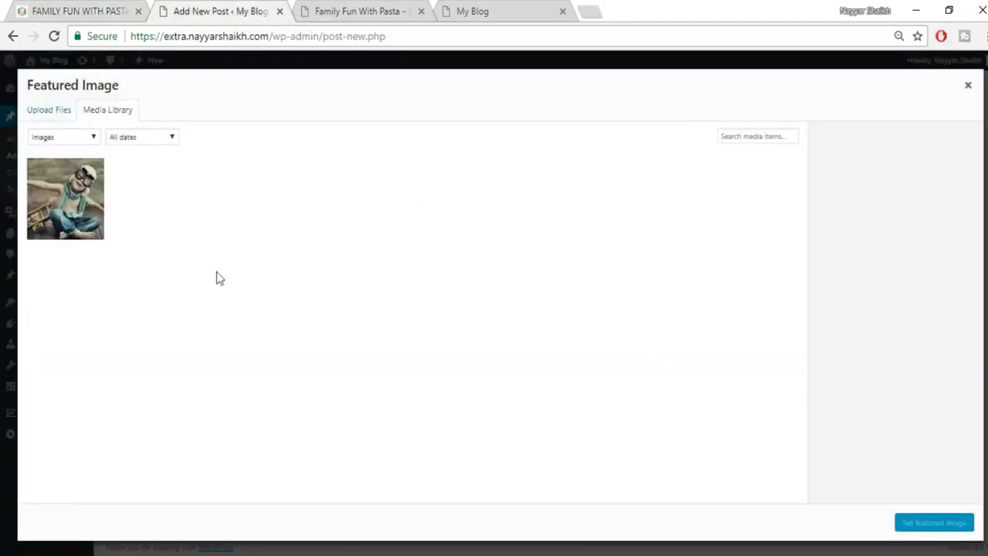
pyautogui.click(37, 109)
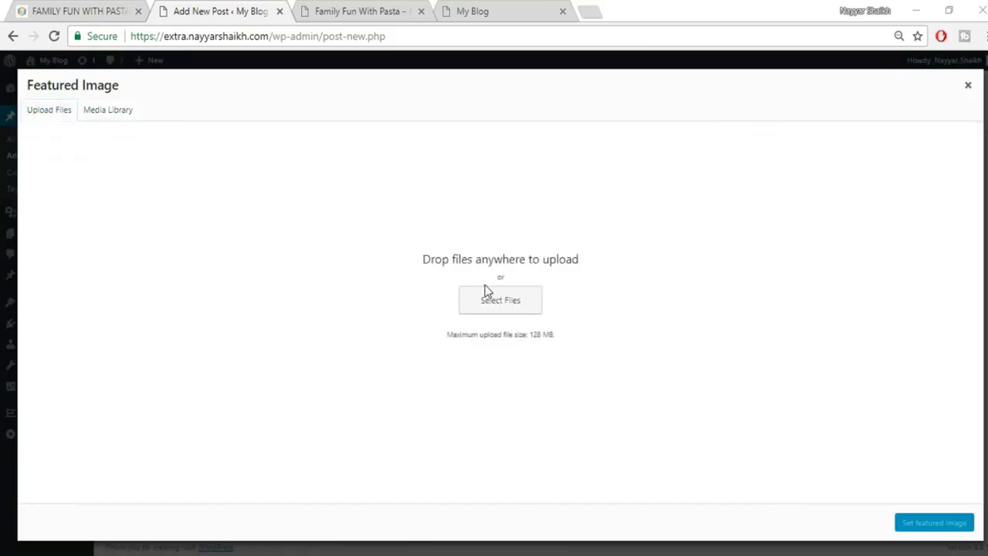
pyautogui.click(485, 290)
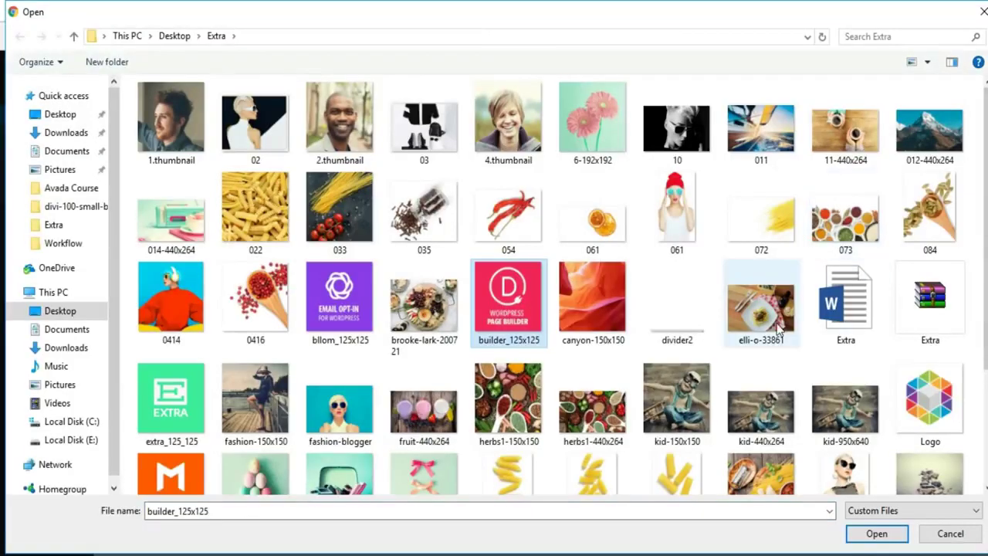
pyautogui.click(761, 307)
pyautogui.click(875, 534)
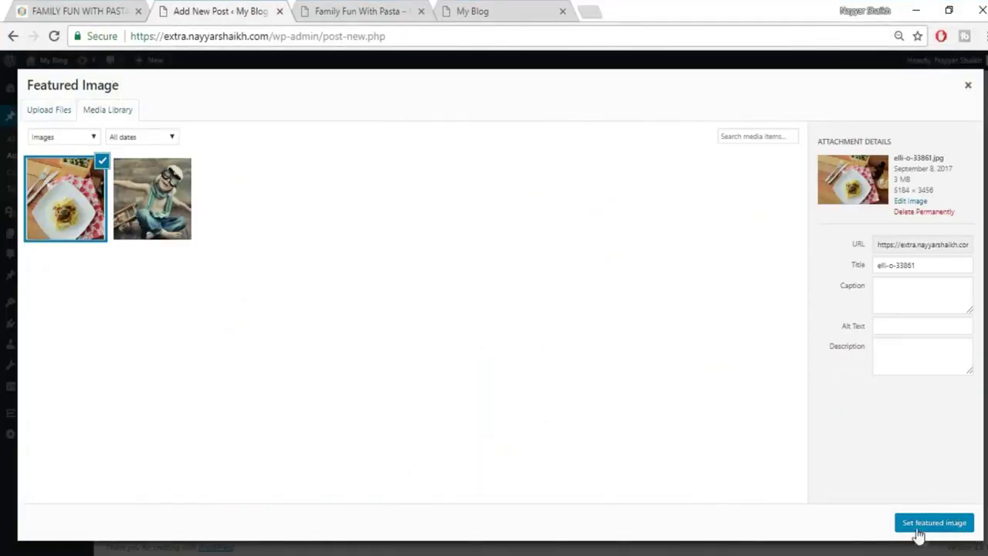
pyautogui.click(904, 524)
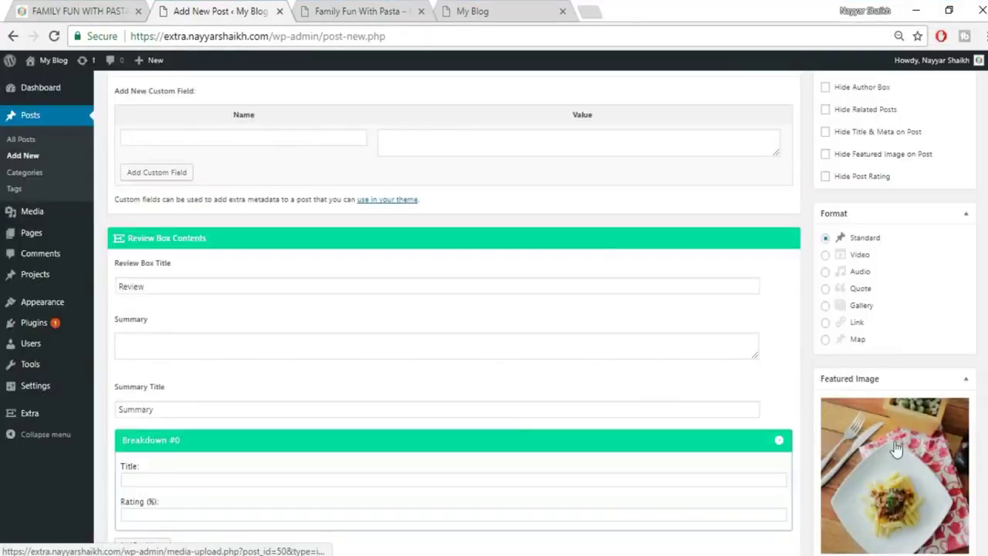
# Step: Publish the new pasta post
pyautogui.scroll(-2, 276, 502)
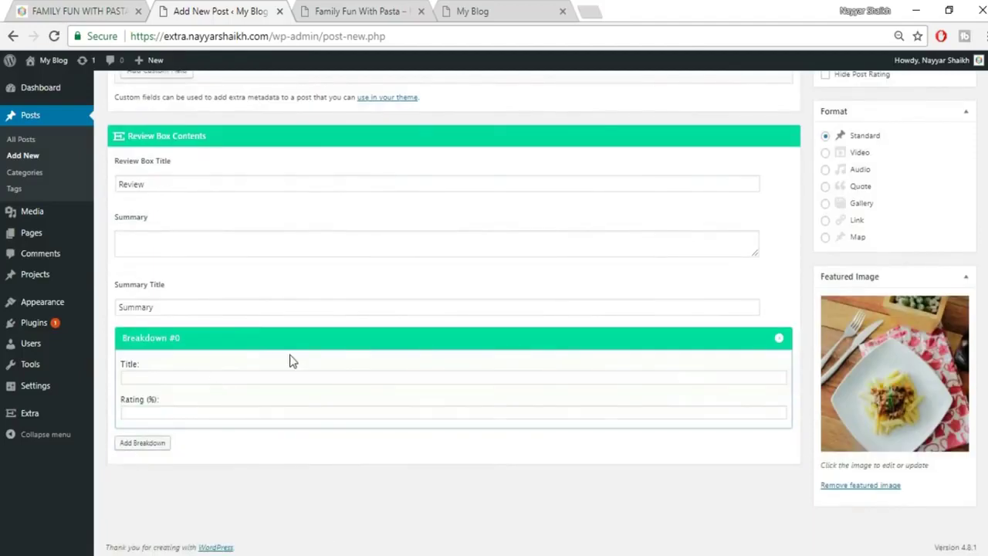
pyautogui.scroll(2, 290, 359)
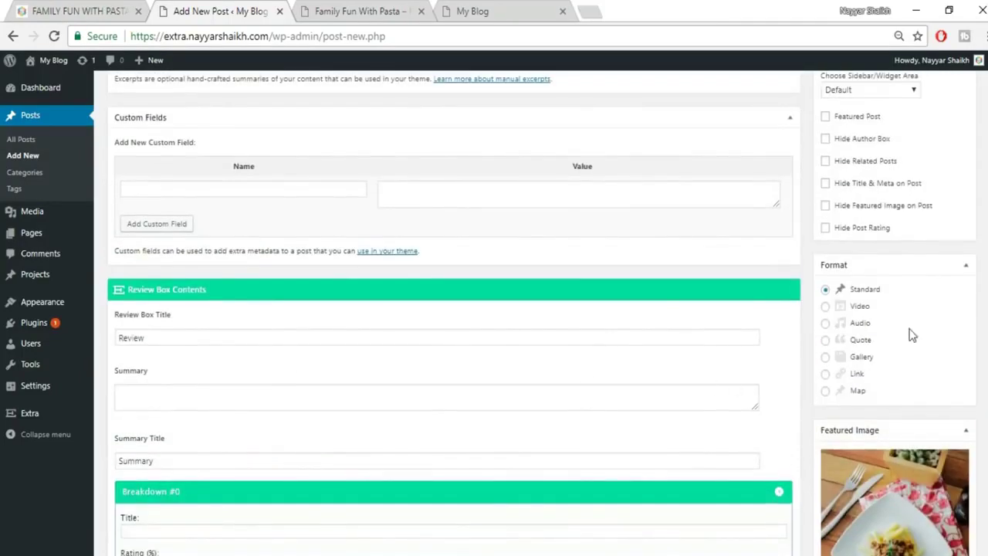
pyautogui.scroll(10, 454, 313)
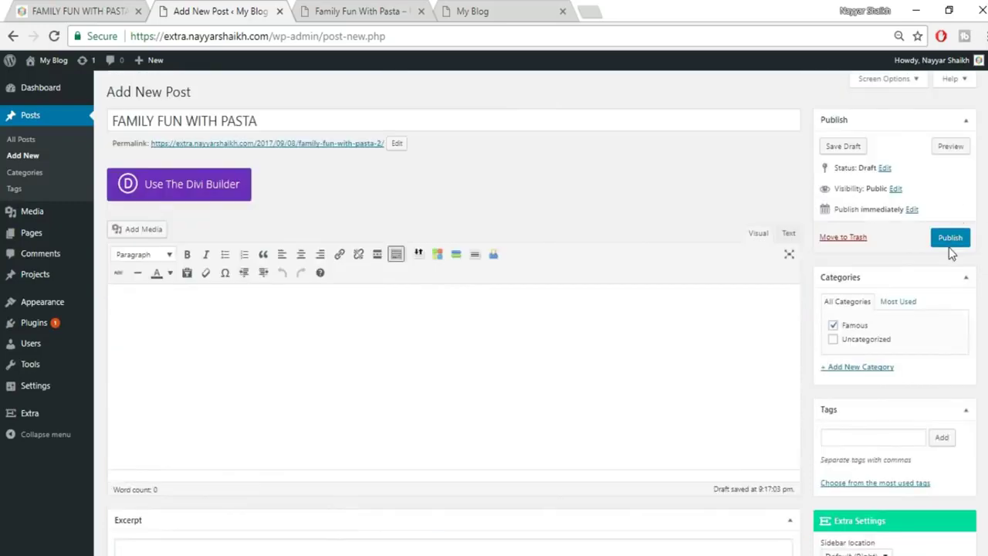
pyautogui.click(950, 239)
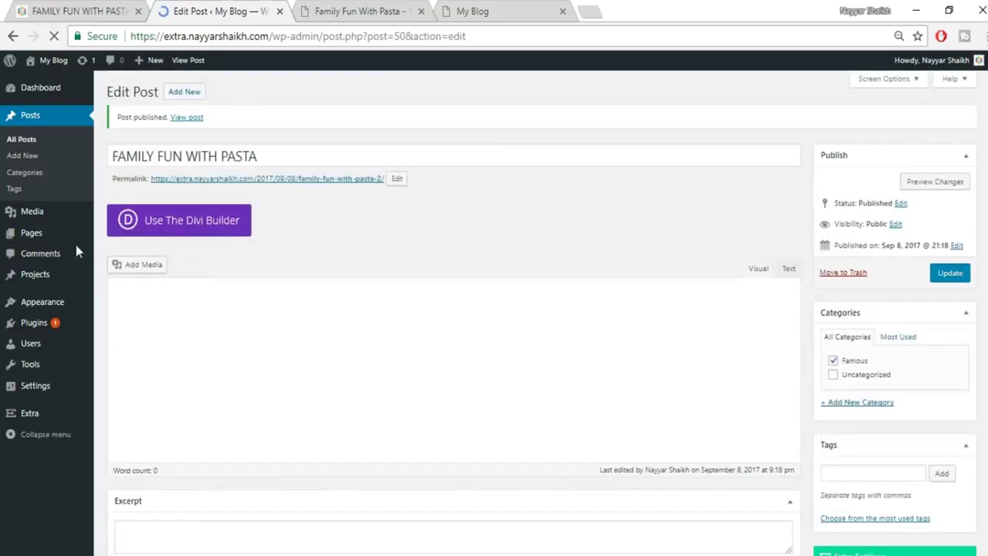
# Step: Switch the post to the Divi Builder and launch the Visual Builder
pyautogui.click(211, 236)
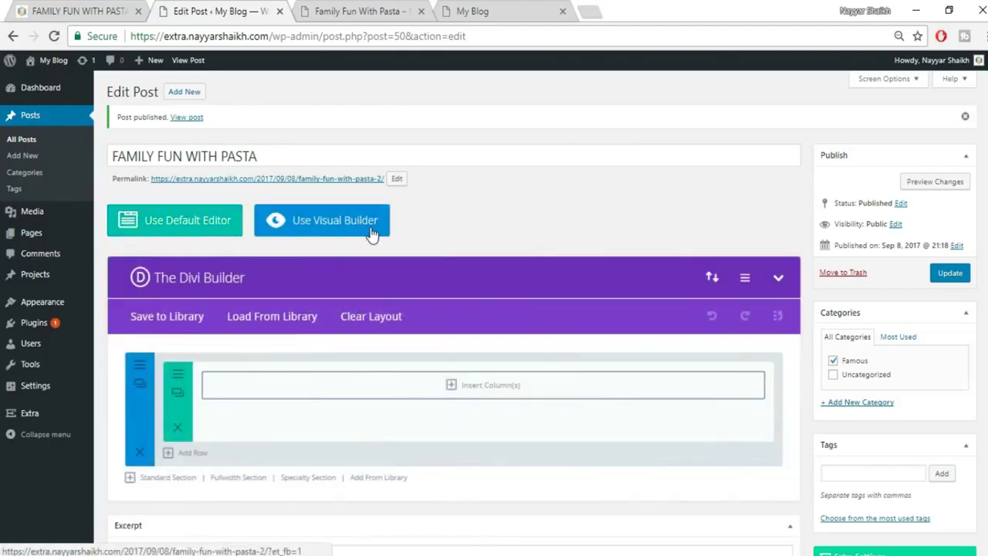
pyautogui.click(372, 232)
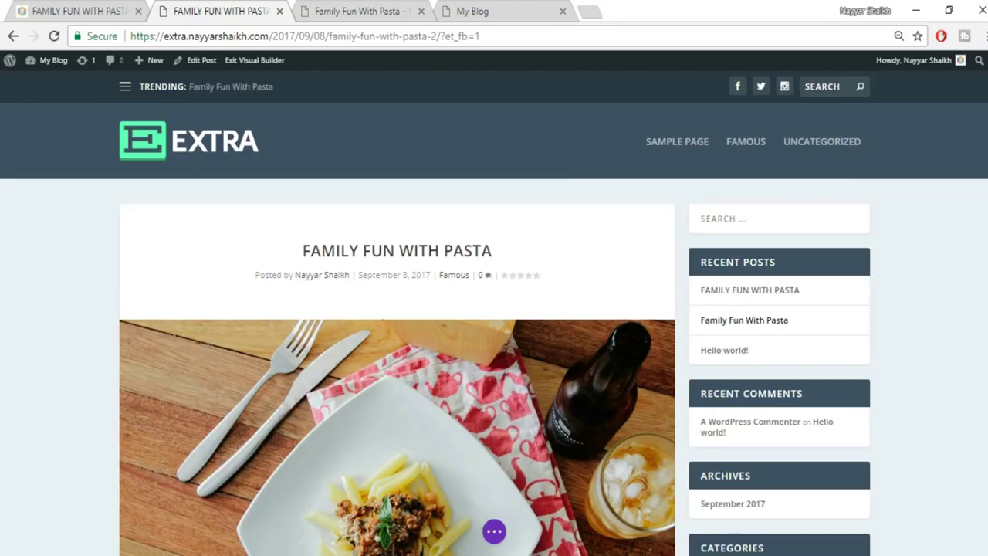
pyautogui.scroll(-6, 635, 166)
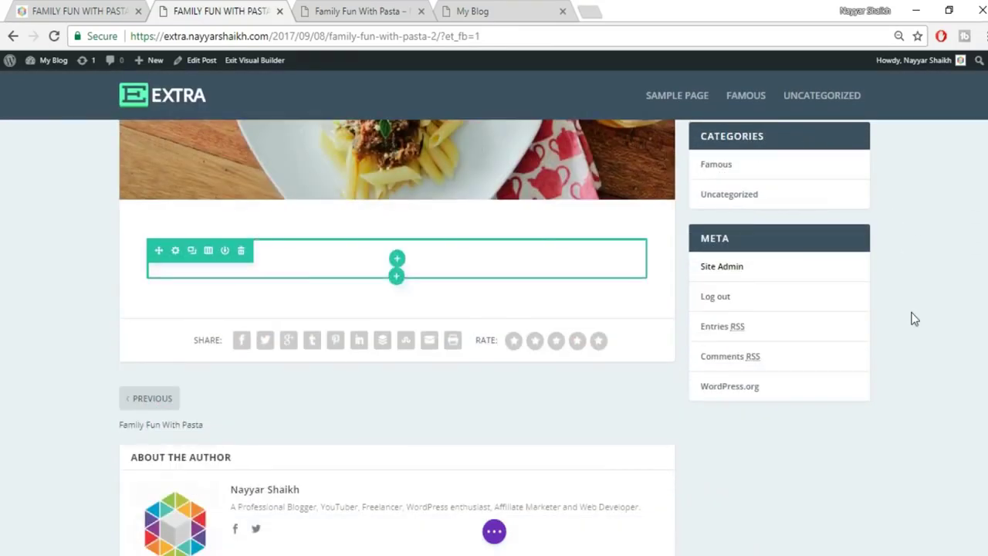
pyautogui.scroll(5, 911, 320)
# Step: Copy the original post's intro paragraph, then return to the visual builder
pyautogui.click(92, 11)
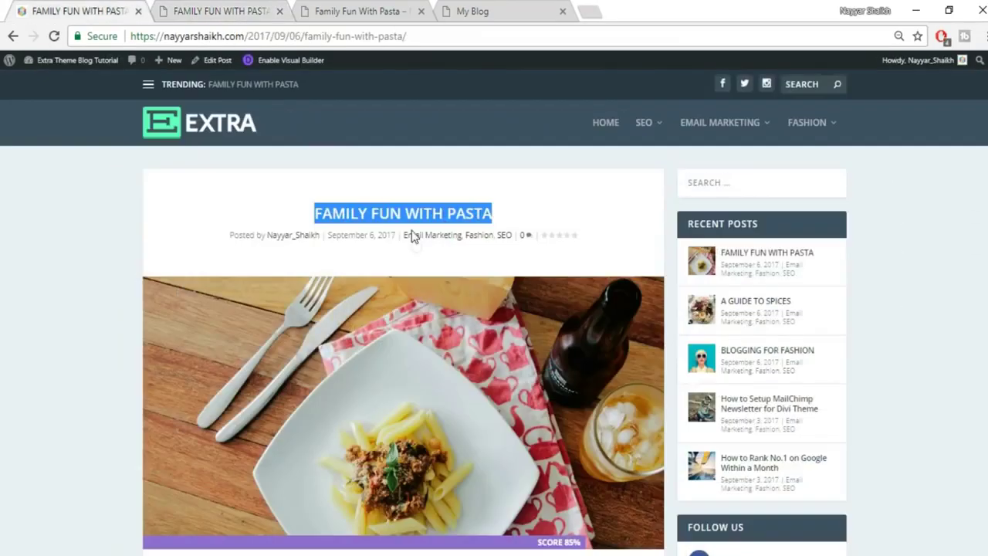
pyautogui.scroll(-4, 411, 235)
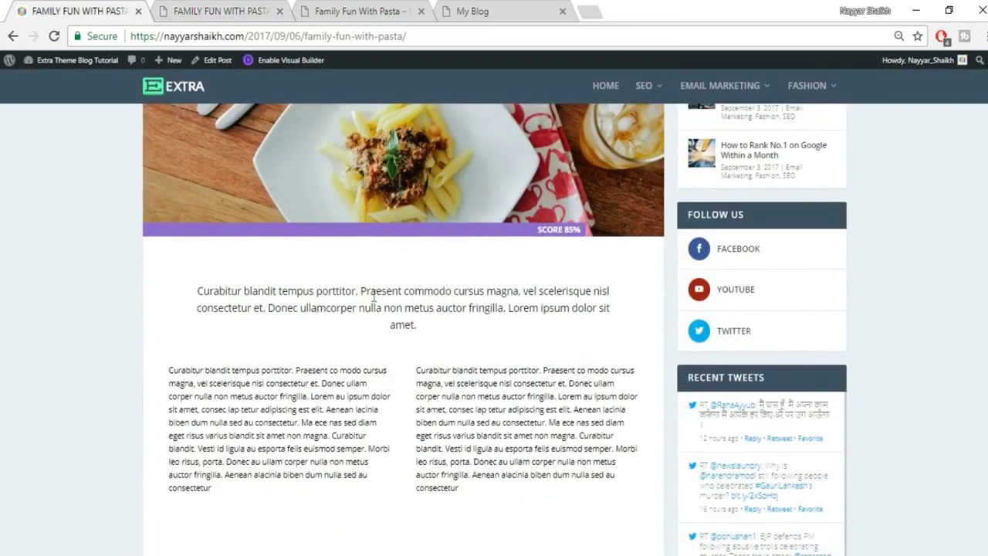
pyautogui.moveTo(198, 292); pyautogui.dragTo(494, 338)
pyautogui.hotkey('ctrl', 'c')
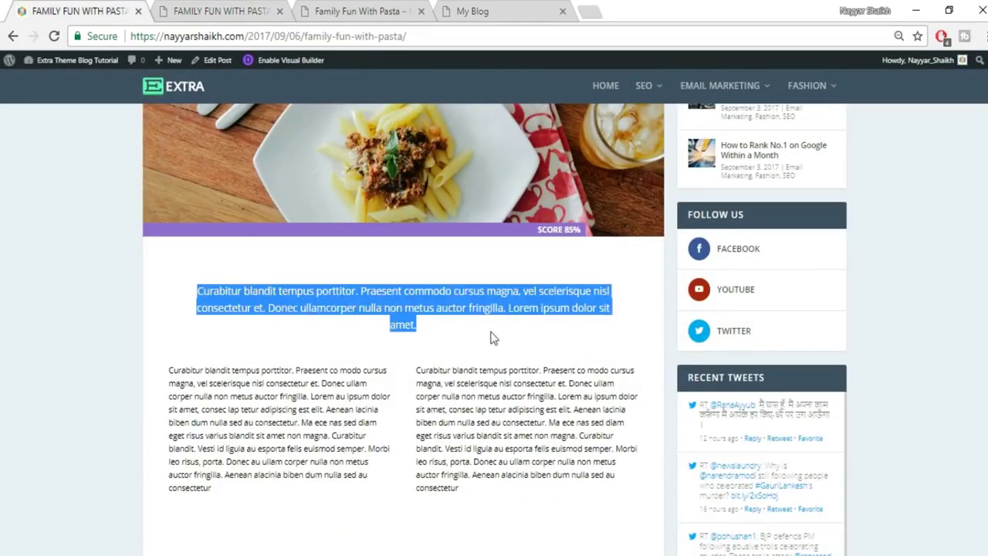
pyautogui.click(232, 10)
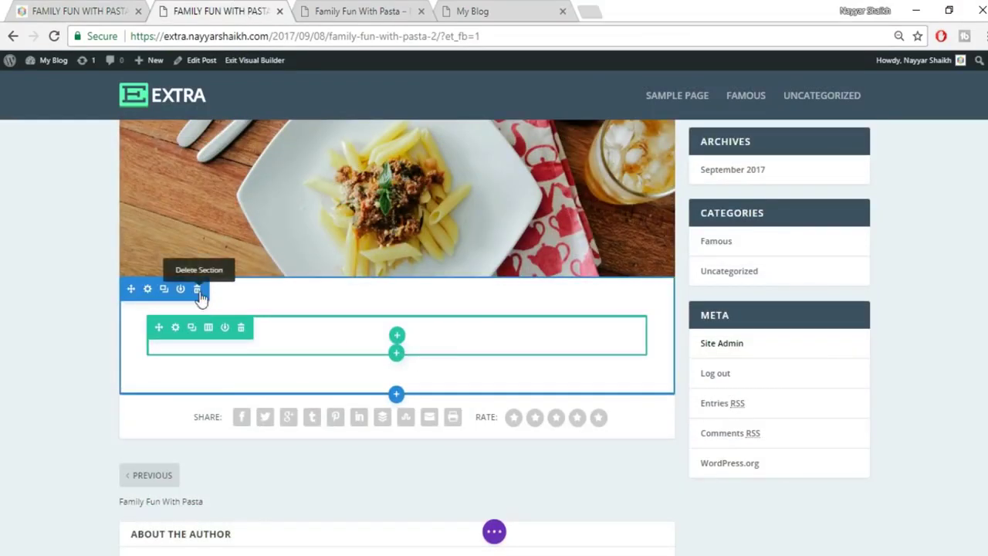
# Step: Delete the empty row, insert a single-column row, and add a Text module to it
pyautogui.click(198, 291)
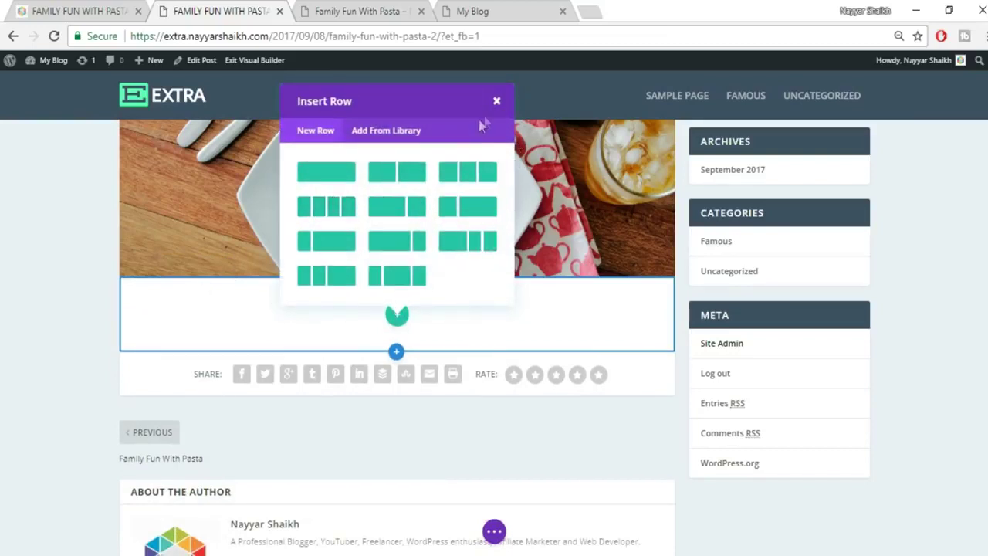
pyautogui.click(335, 170)
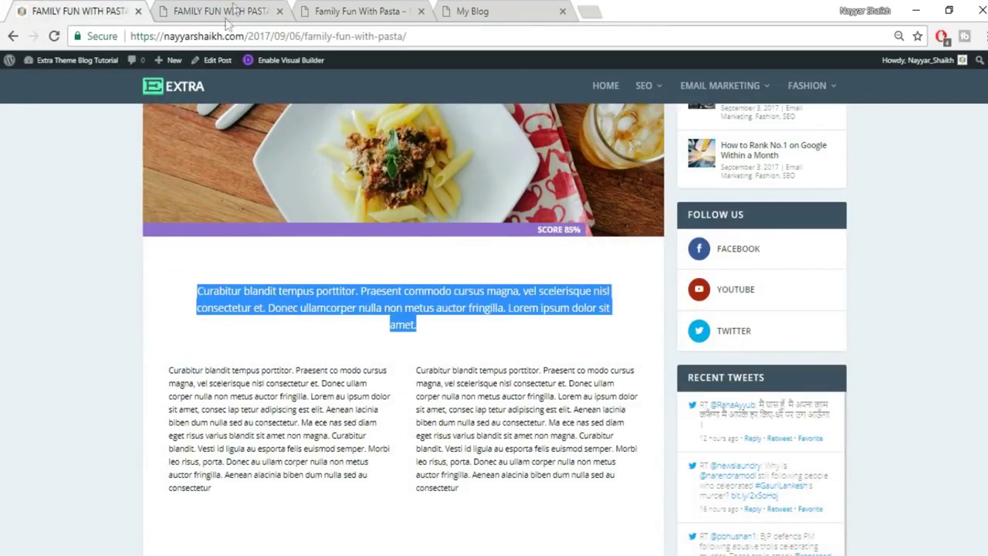
pyautogui.click(232, 10)
pyautogui.write('tex')
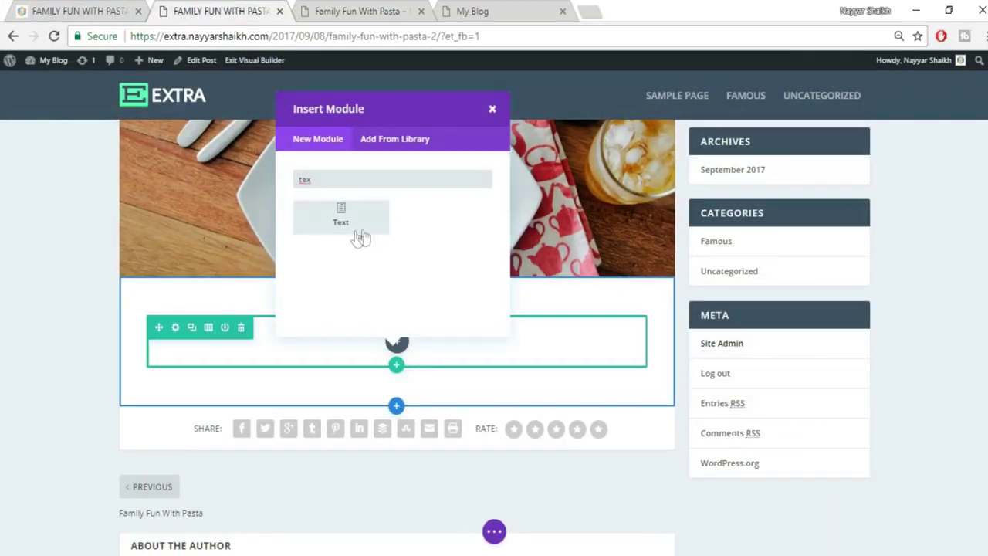
pyautogui.click(348, 235)
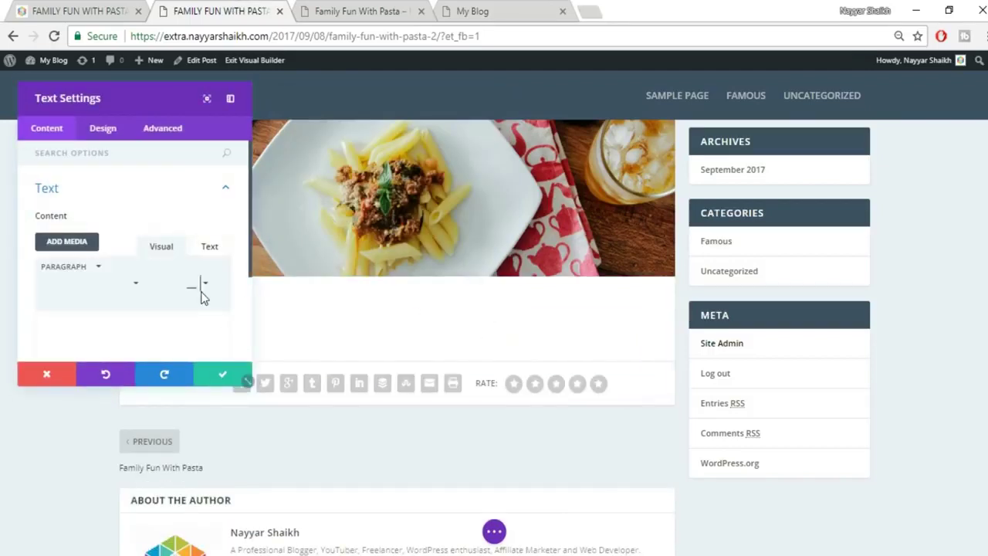
pyautogui.scroll(-1, 202, 287)
pyautogui.click(210, 170)
pyautogui.click(207, 229)
pyautogui.hotkey('ctrl', 'v')
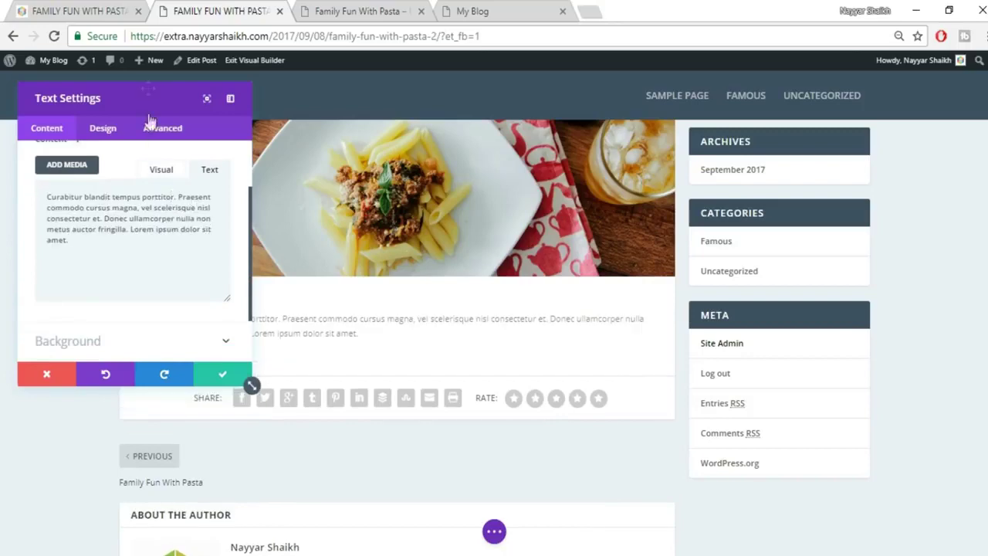
pyautogui.moveTo(146, 90); pyautogui.dragTo(813, 140)
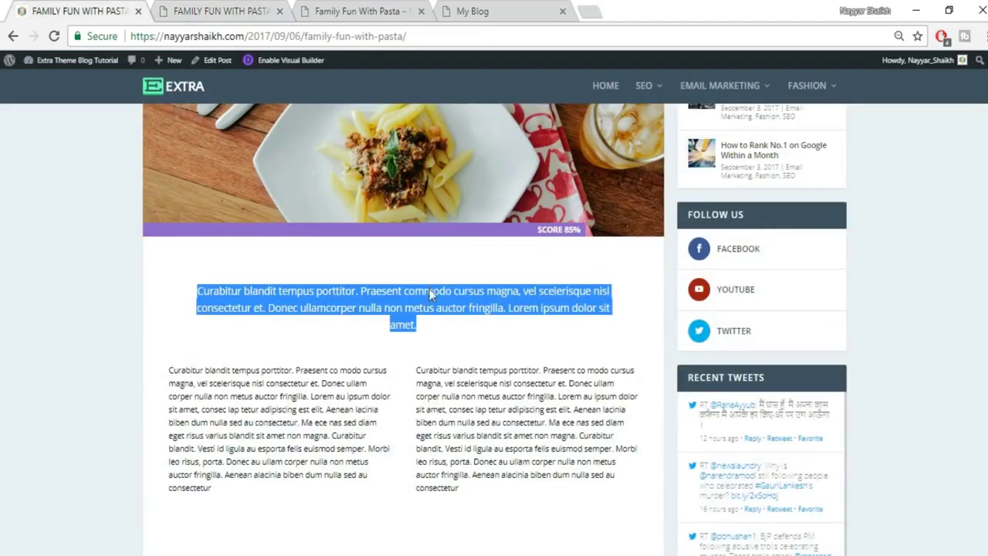
pyautogui.click(430, 291)
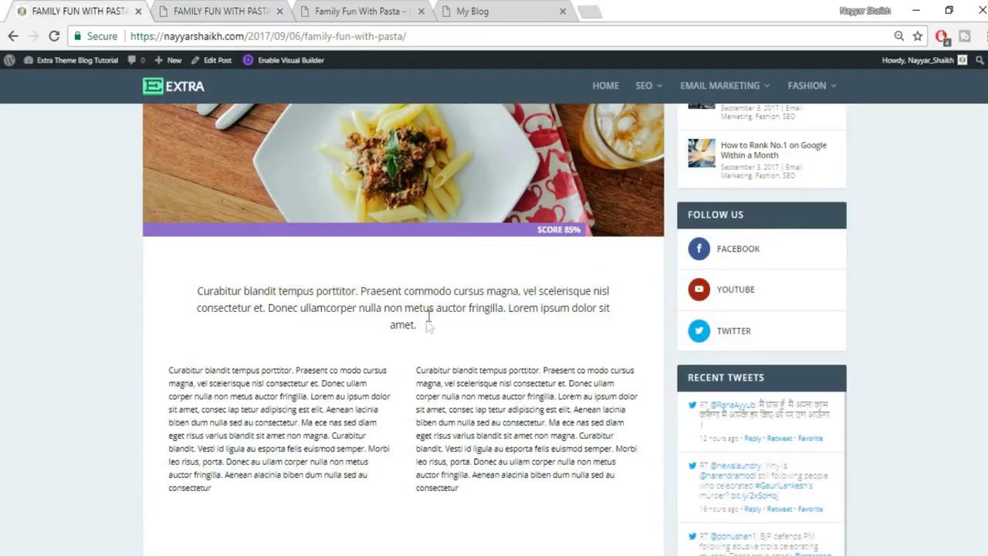
pyautogui.click(229, 6)
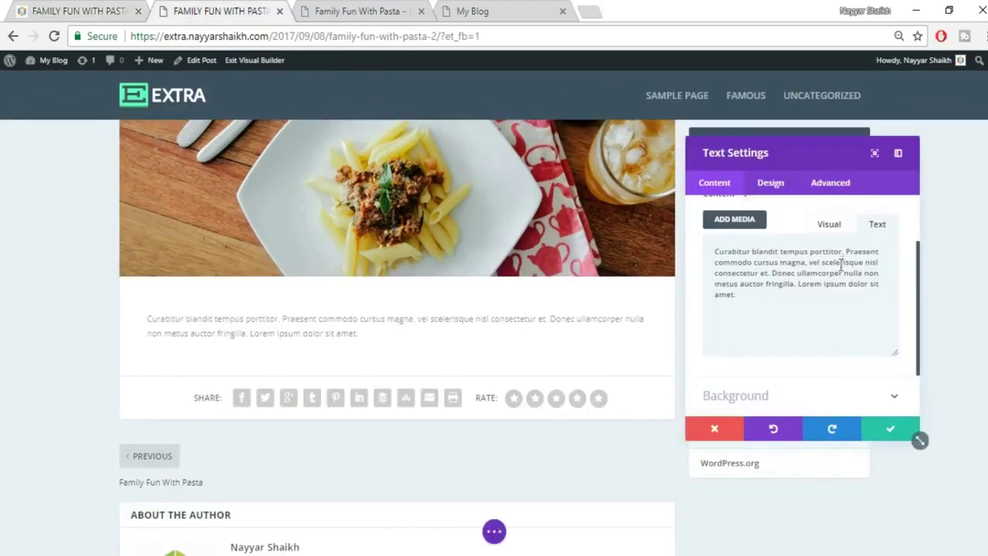
pyautogui.click(829, 223)
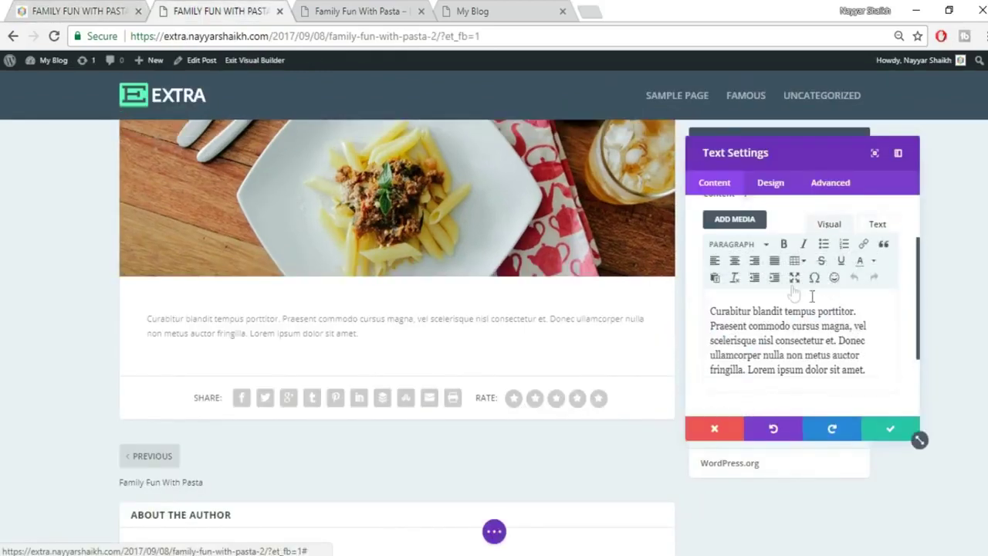
pyautogui.click(734, 263)
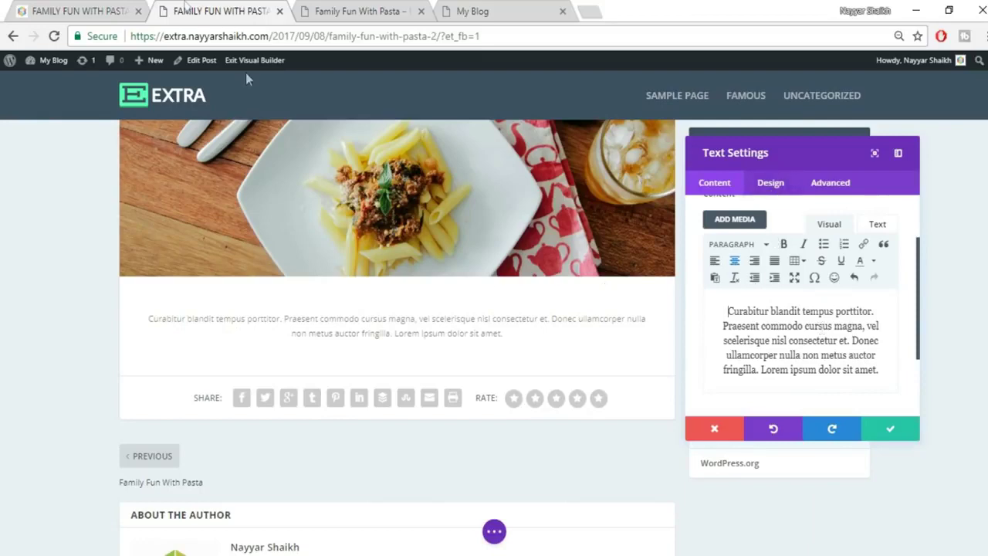
pyautogui.click(131, 11)
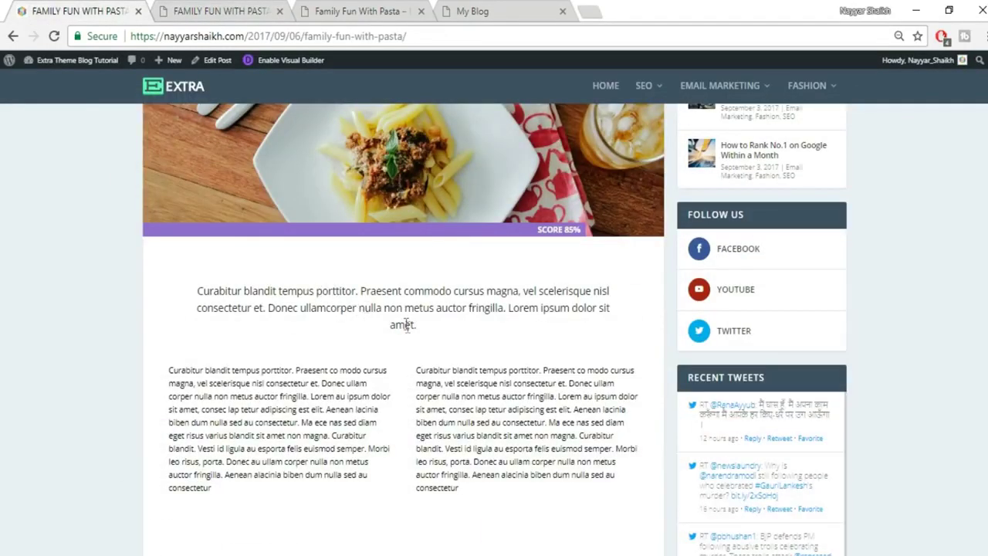
pyautogui.click(174, 6)
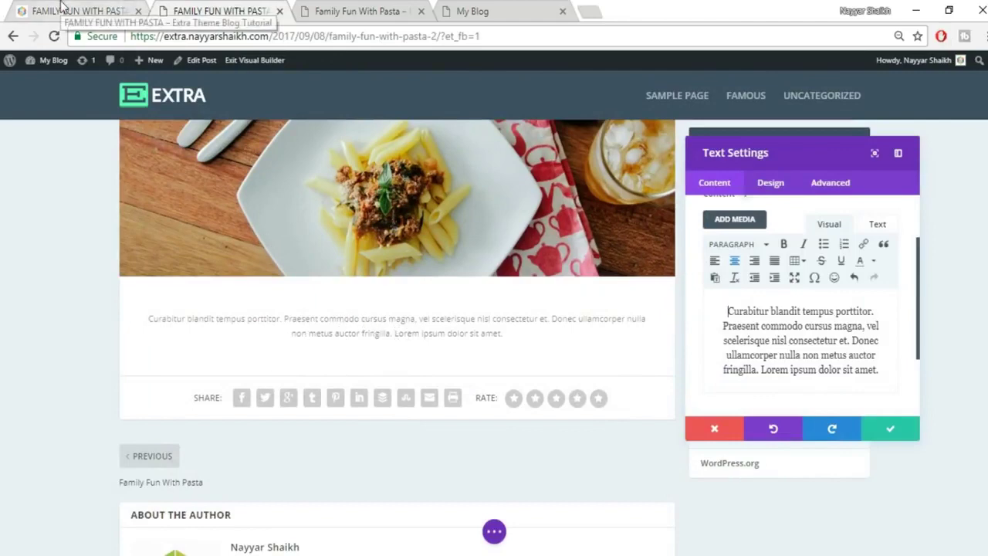
pyautogui.click(84, 9)
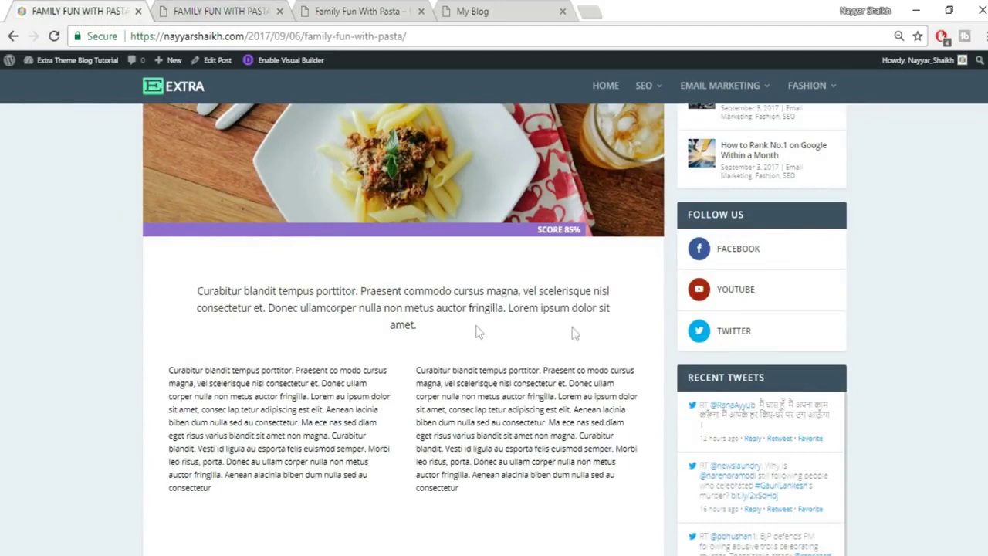
pyautogui.click(232, 11)
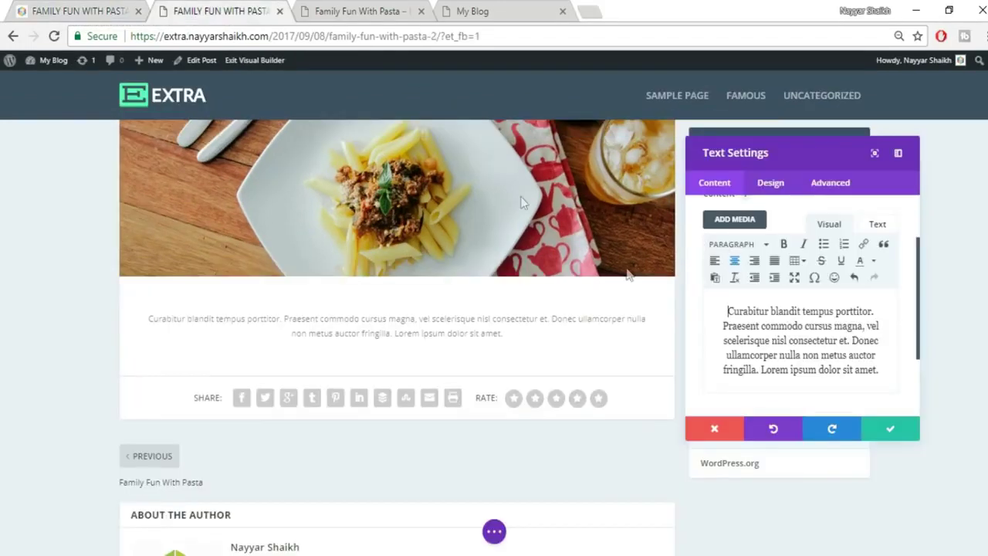
# Step: In the text module's Design text options, keep the dark text scheme and centre the paragraph
pyautogui.click(773, 186)
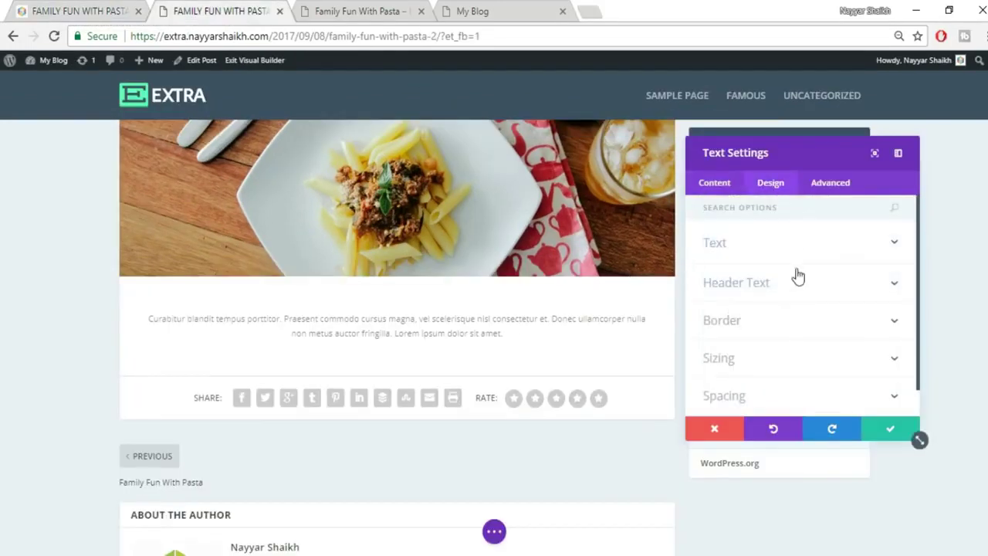
pyautogui.click(777, 247)
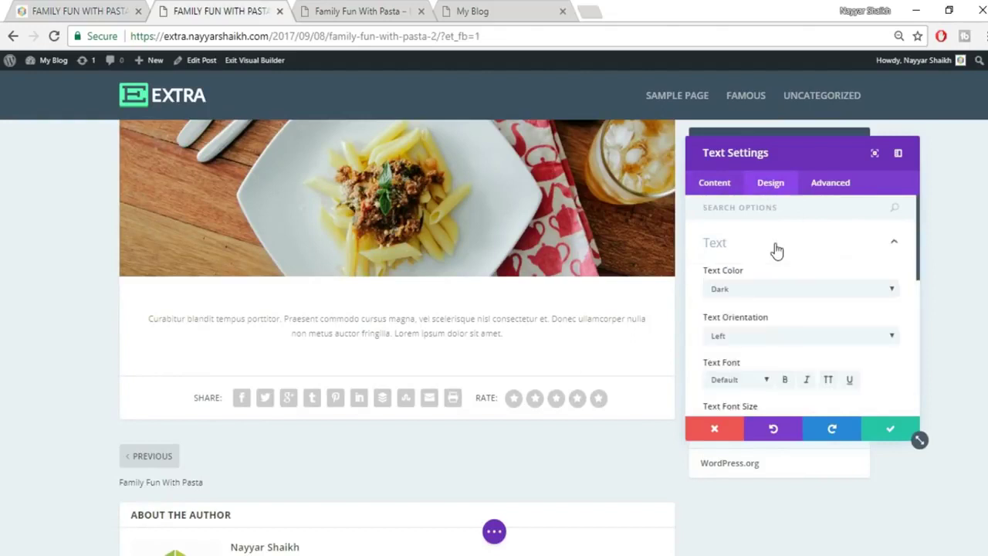
pyautogui.click(779, 294)
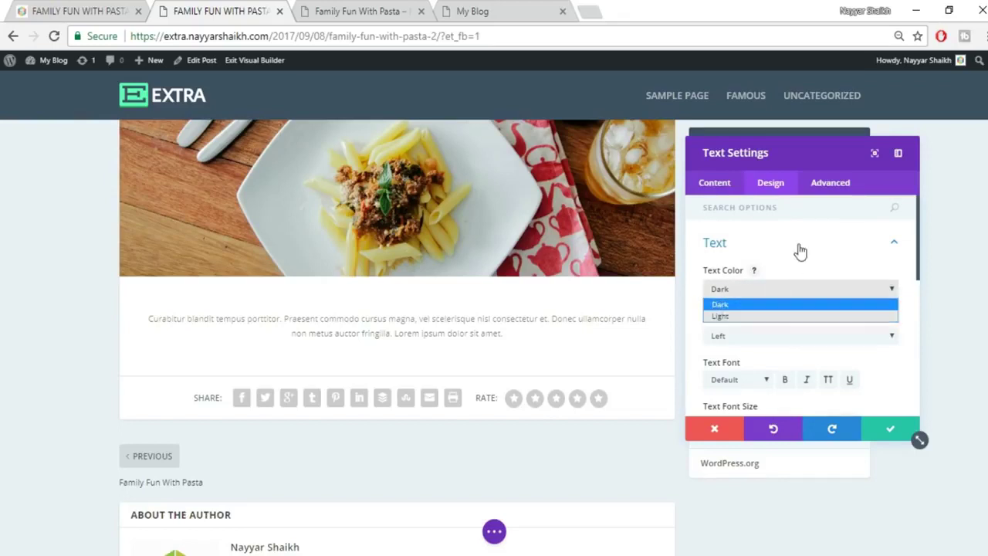
pyautogui.click(798, 246)
pyautogui.click(781, 255)
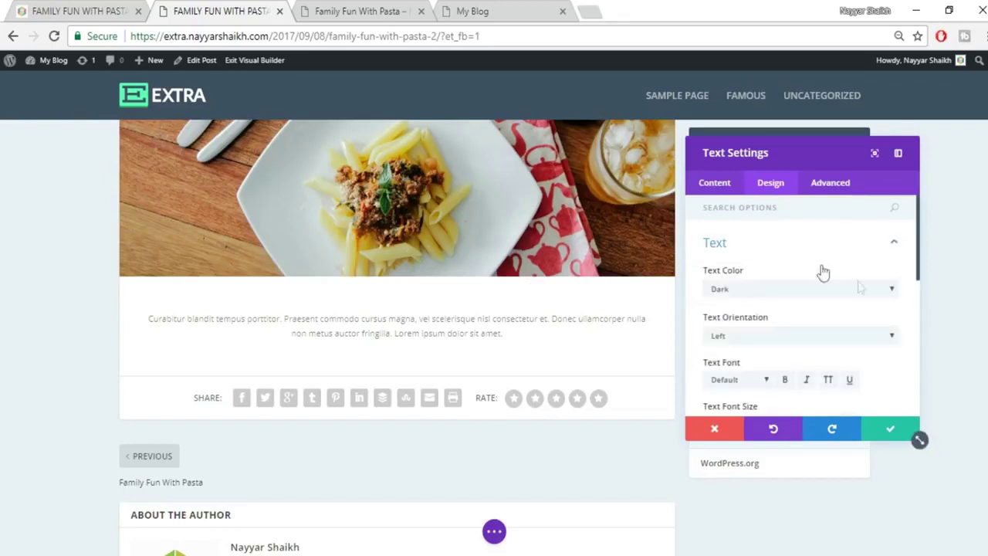
pyautogui.scroll(-1, 834, 319)
pyautogui.scroll(1, 827, 324)
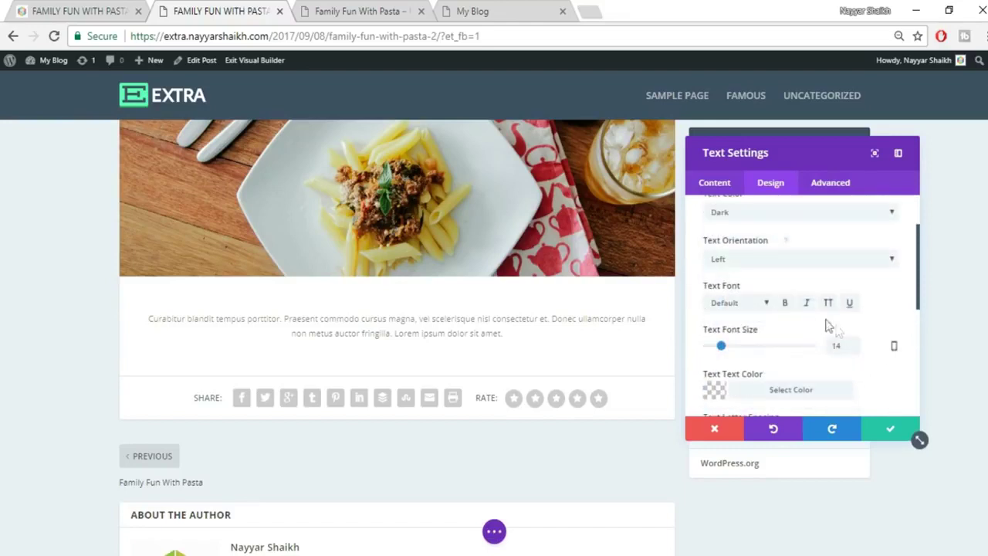
pyautogui.click(767, 259)
pyautogui.click(763, 286)
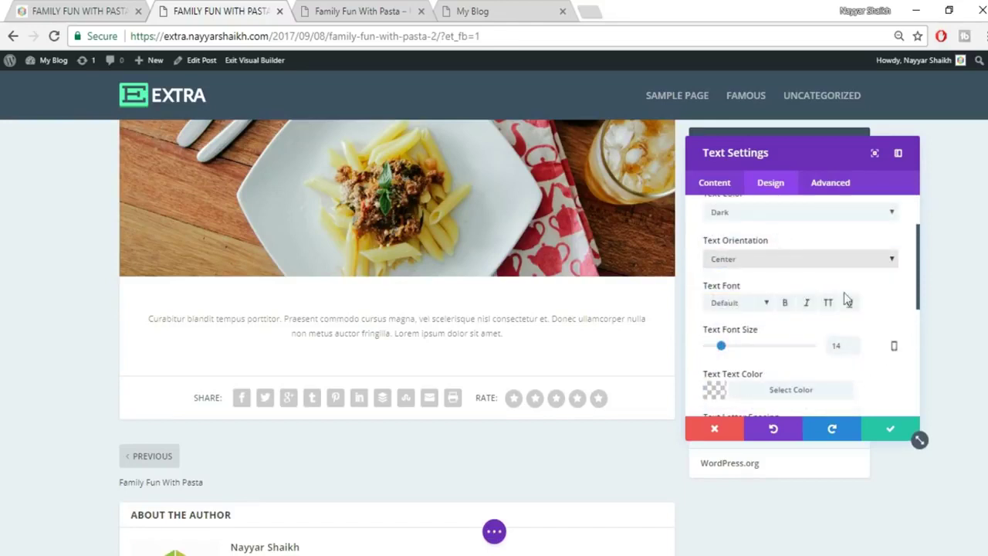
# Step: Set the paragraph font size to 18px and the font to Arvo
pyautogui.scroll(-1, 834, 309)
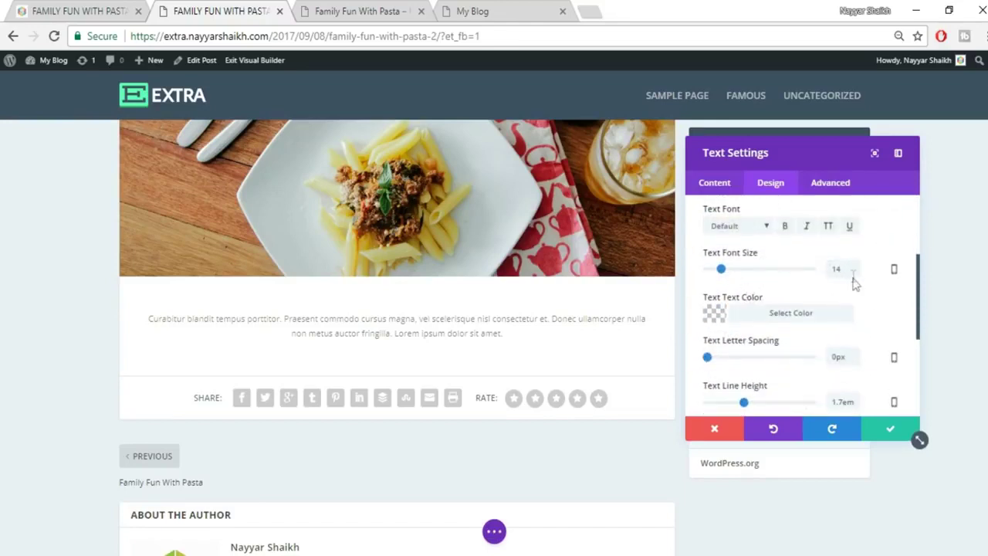
pyautogui.click(822, 270)
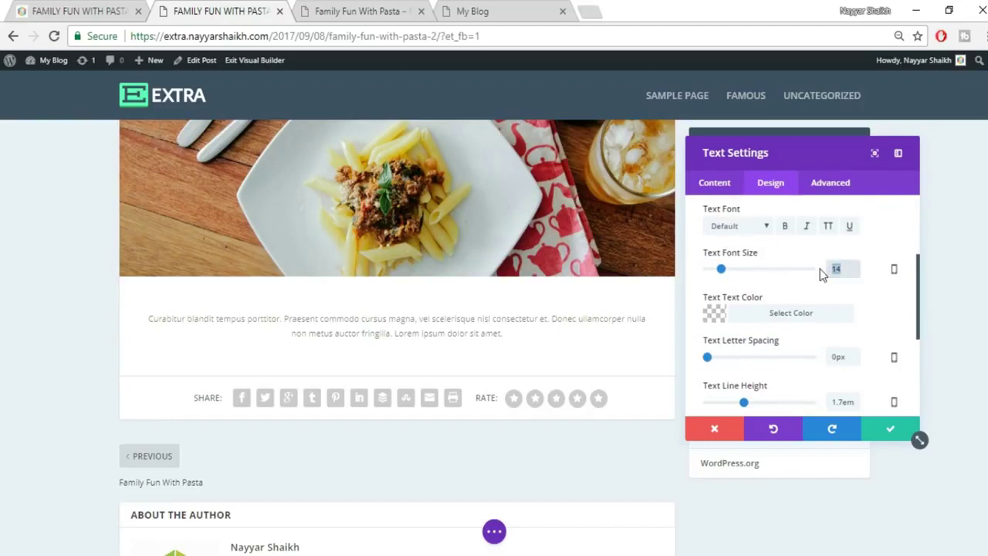
pyautogui.write('18px')
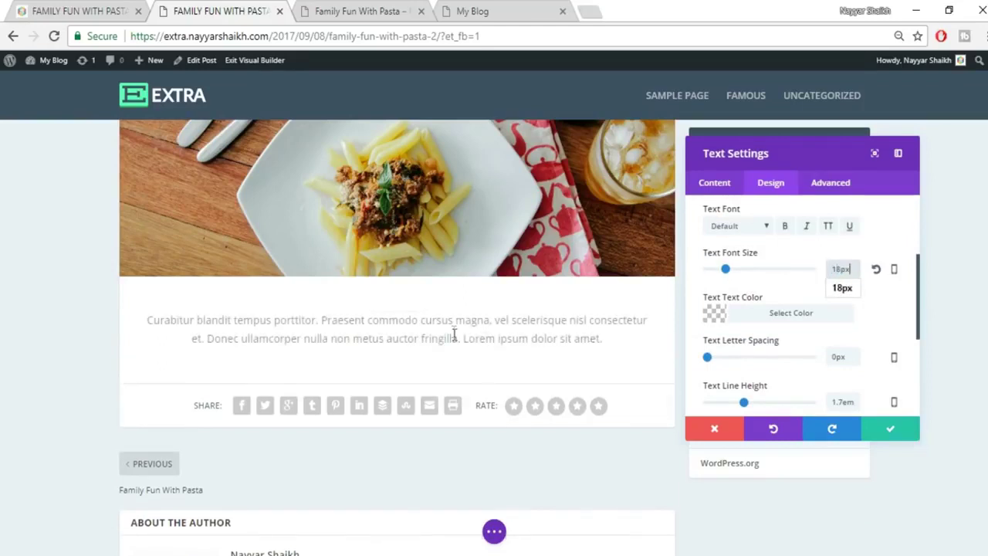
pyautogui.click(738, 226)
pyautogui.click(751, 311)
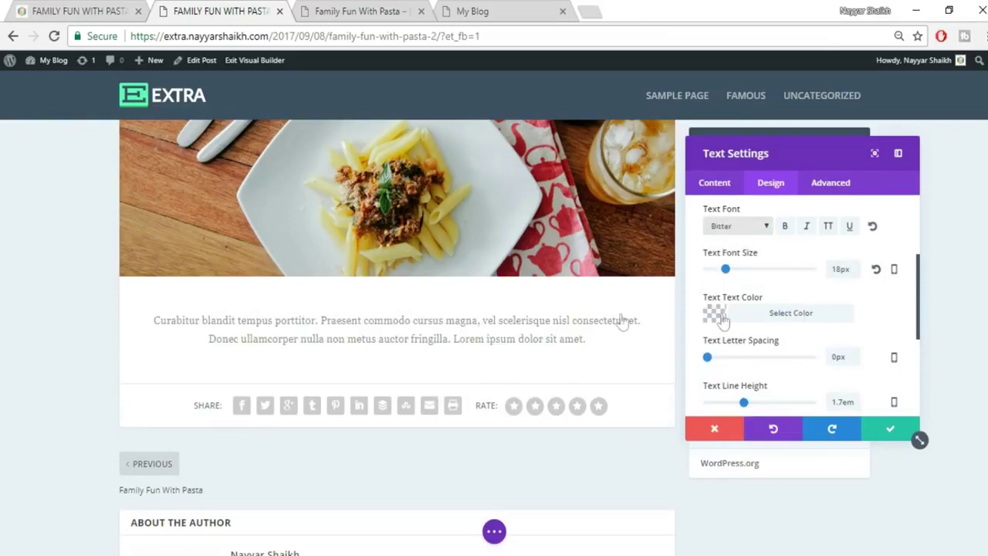
pyautogui.click(729, 225)
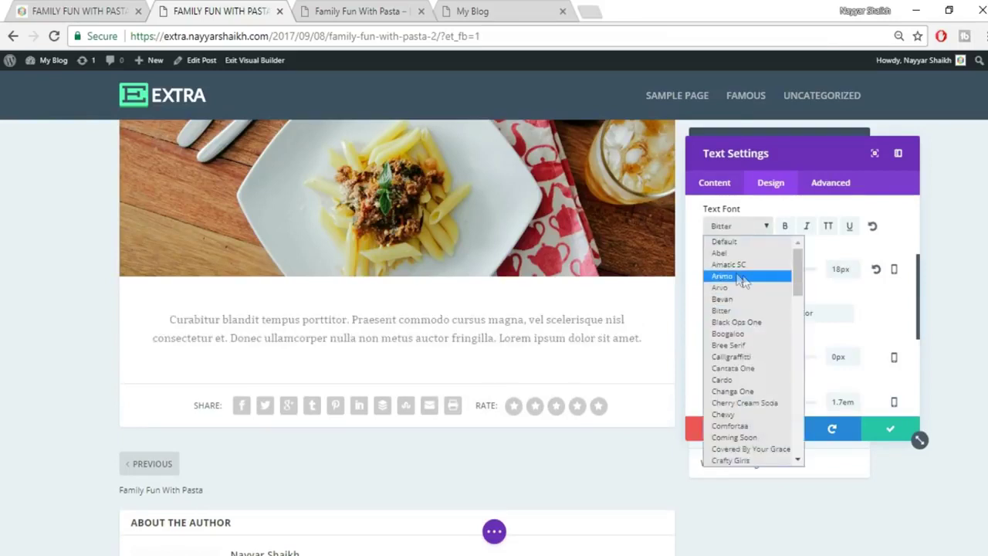
pyautogui.click(748, 288)
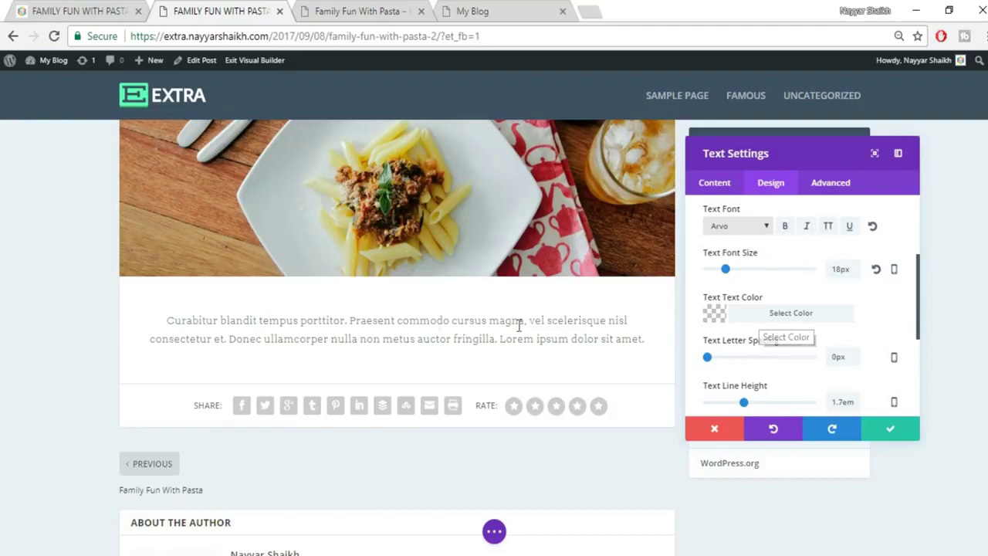
# Step: Set the paragraph text colour to black with opacity lowered to 0.88
pyautogui.click(784, 315)
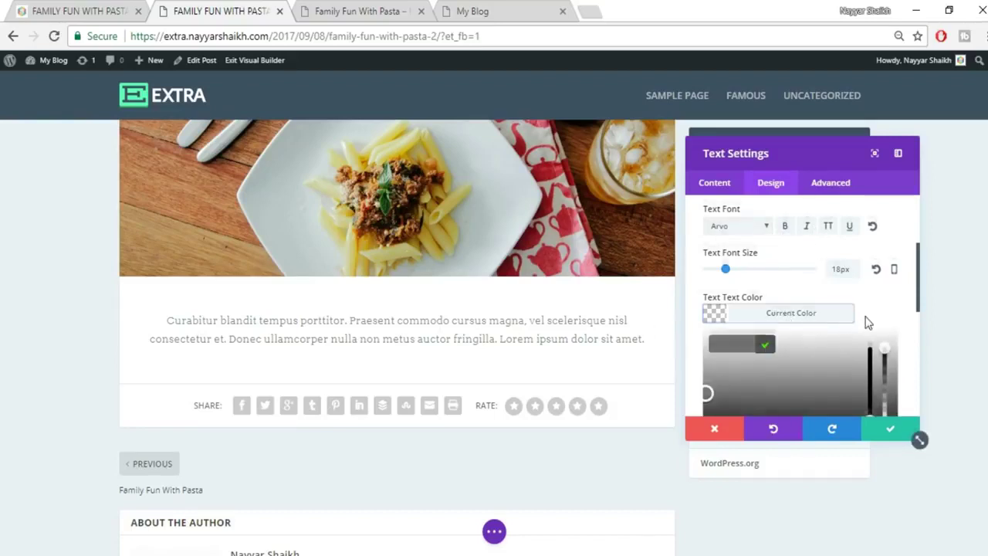
pyautogui.scroll(-1, 867, 320)
pyautogui.moveTo(870, 342); pyautogui.dragTo(871, 332)
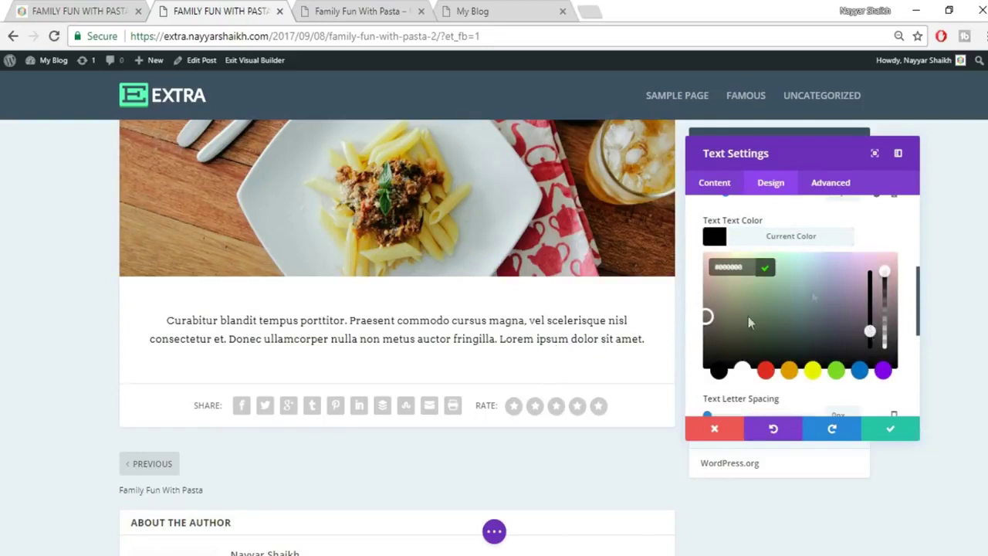
pyautogui.moveTo(883, 275)
pyautogui.mouseDown()
pyautogui.moveTo(886, 301)
pyautogui.moveTo(884, 289)
pyautogui.mouseUp()
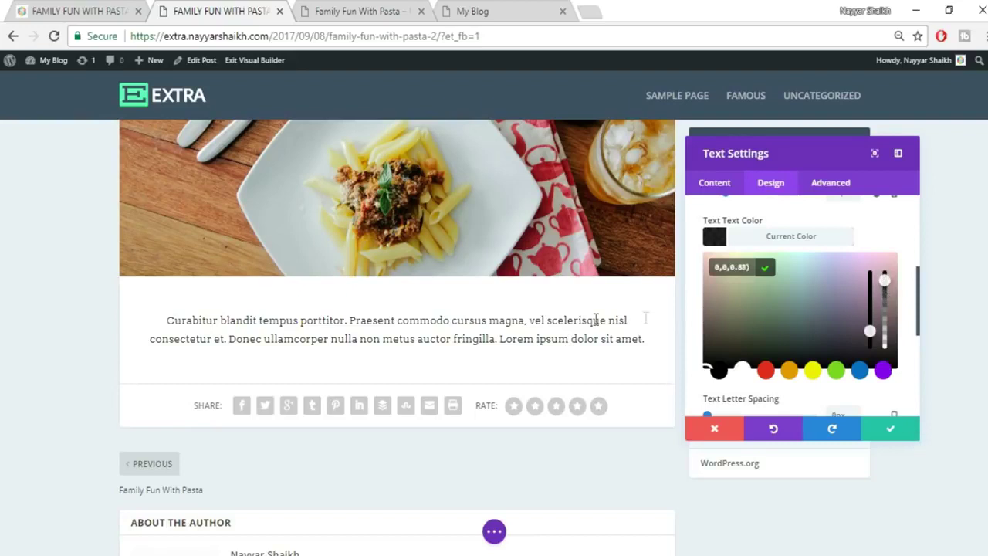
pyautogui.click(791, 239)
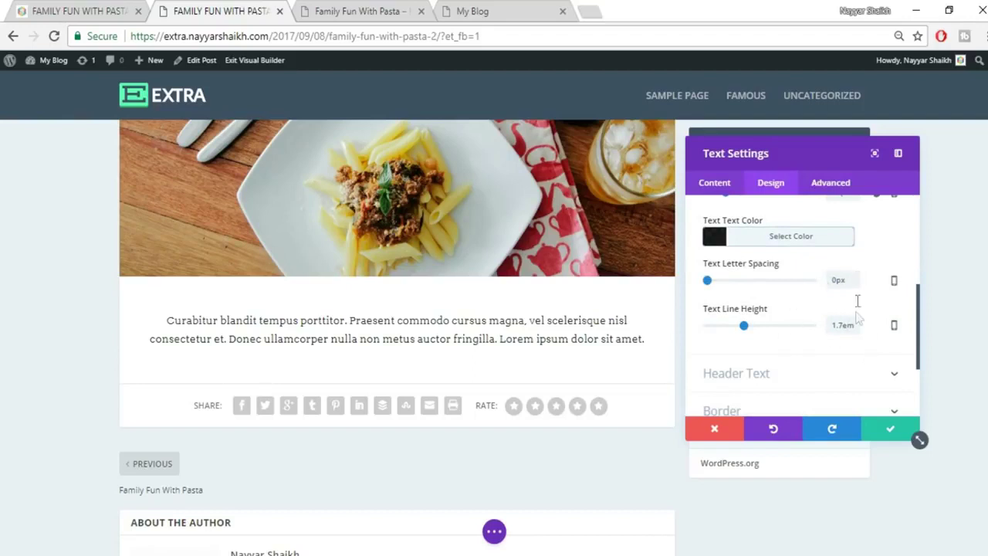
# Step: Compare with the original live post, then save the Text Settings changes
pyautogui.scroll(-3, 857, 309)
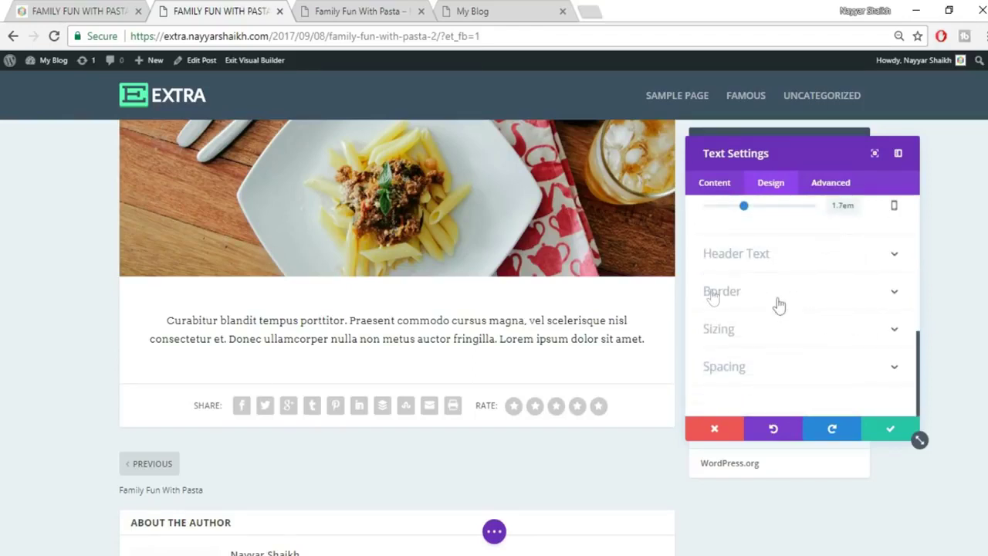
pyautogui.hotkey('ctrl', '1')
pyautogui.click(225, 9)
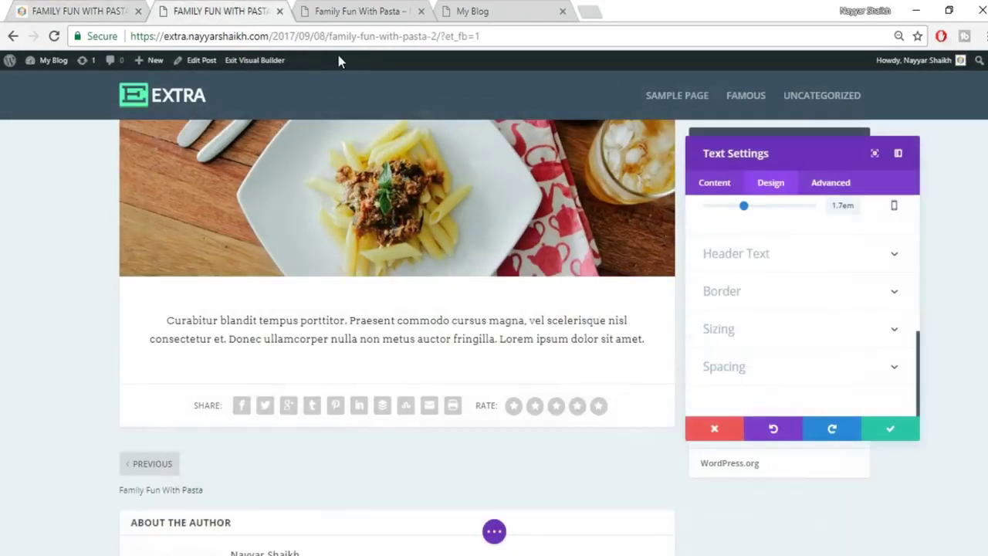
pyautogui.click(892, 430)
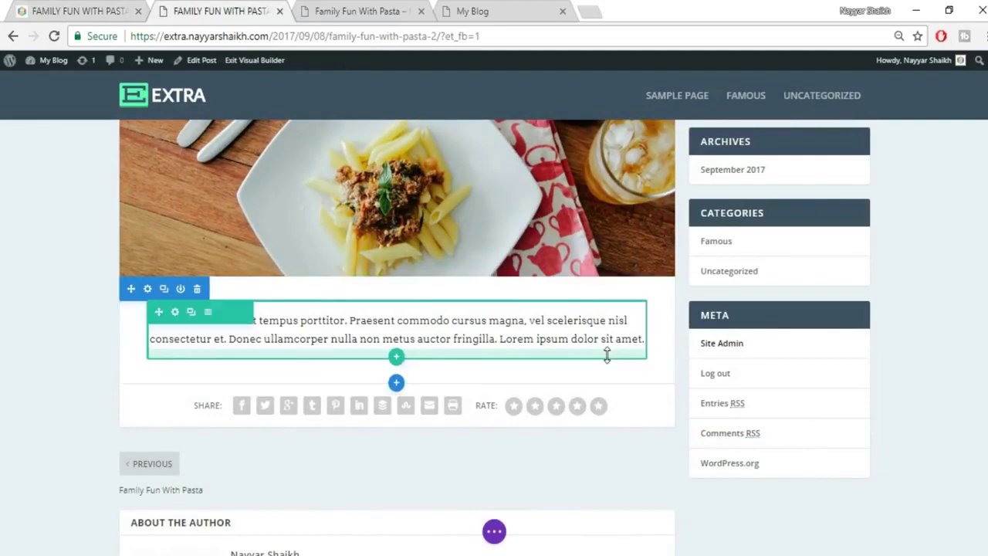
# Step: Check the original post again and give the Text module 60px left padding
pyautogui.click(103, 8)
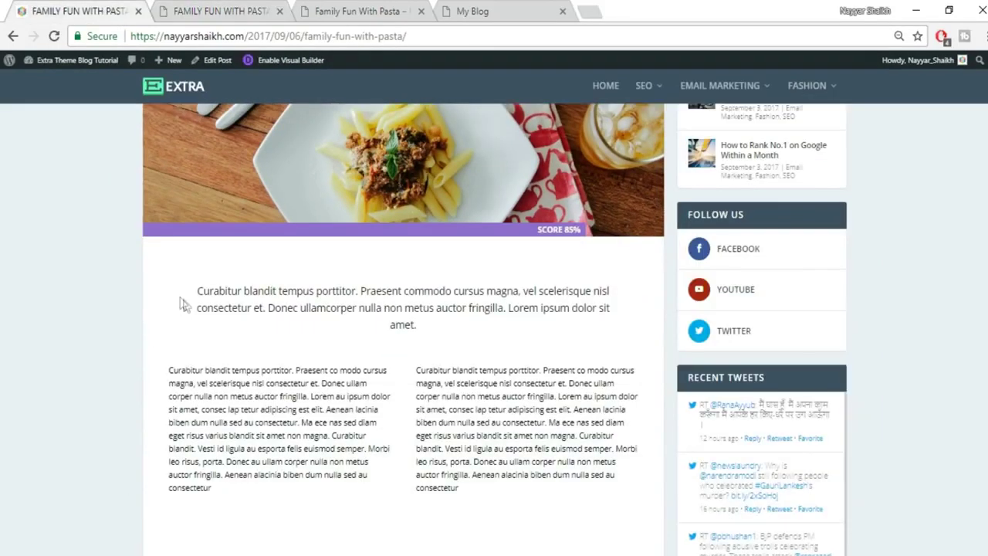
pyautogui.click(218, 9)
pyautogui.moveTo(148, 329); pyautogui.dragTo(179, 329)
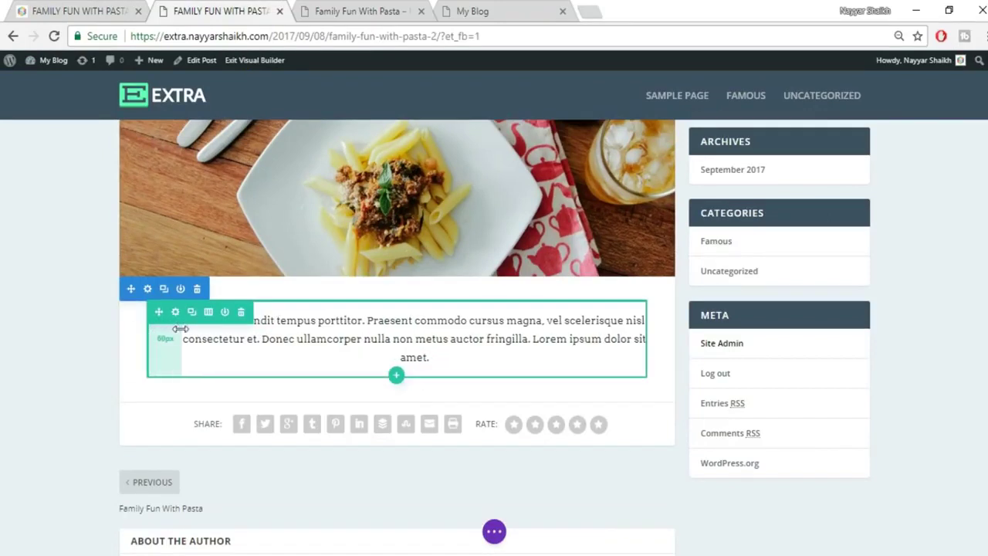
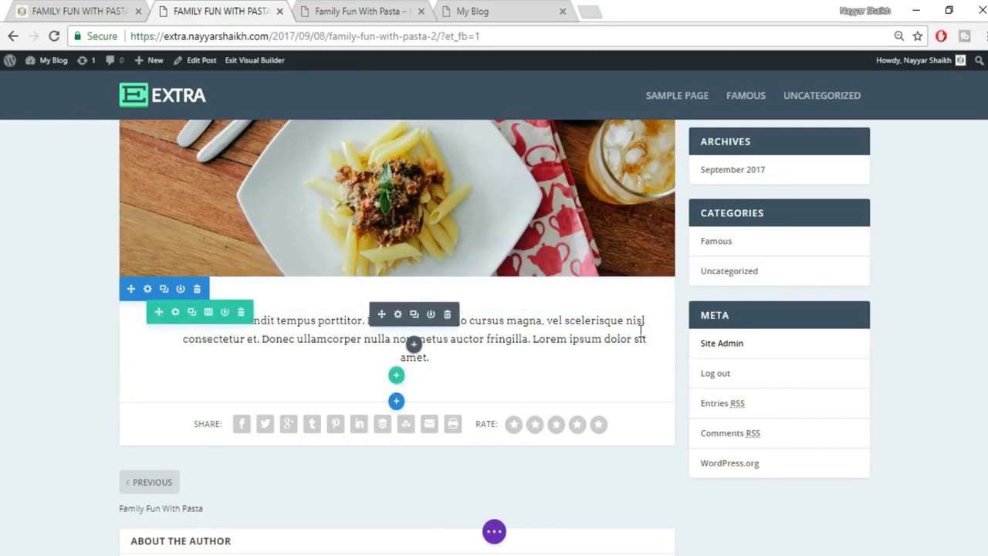
# Step: Enlarge the intro paragraph's right and top padding to match the reference pasta post
pyautogui.moveTo(634, 321); pyautogui.dragTo(621, 323)
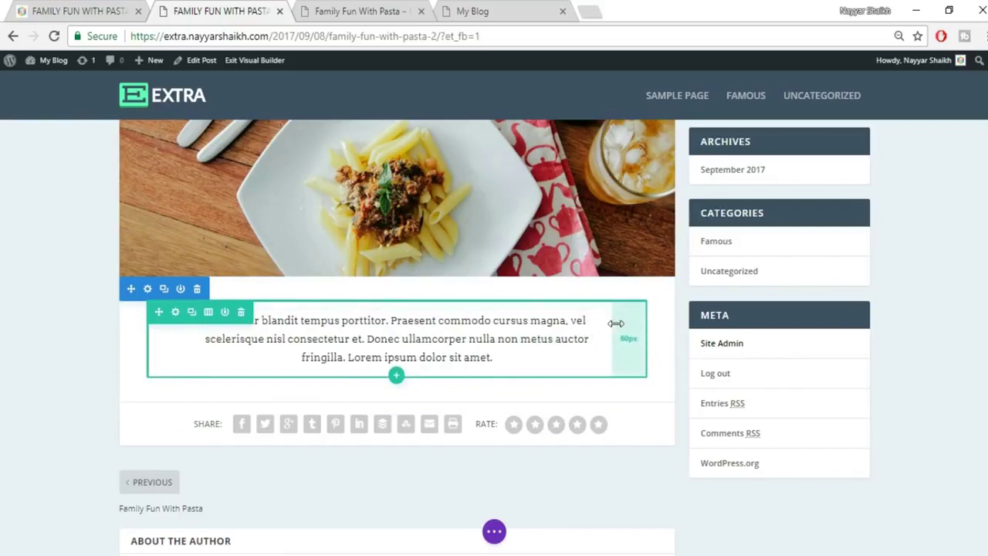
pyautogui.scroll(-1, 679, 490)
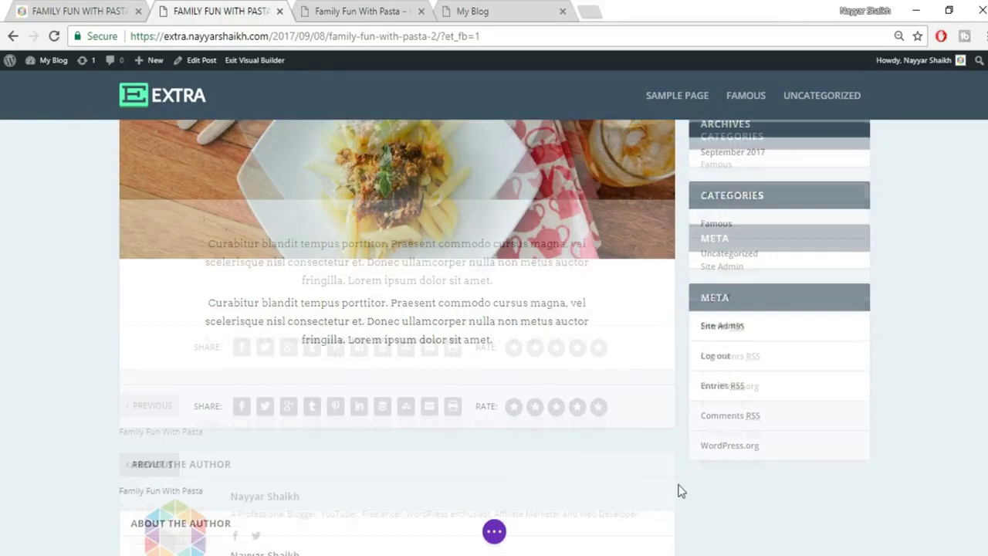
pyautogui.click(143, 9)
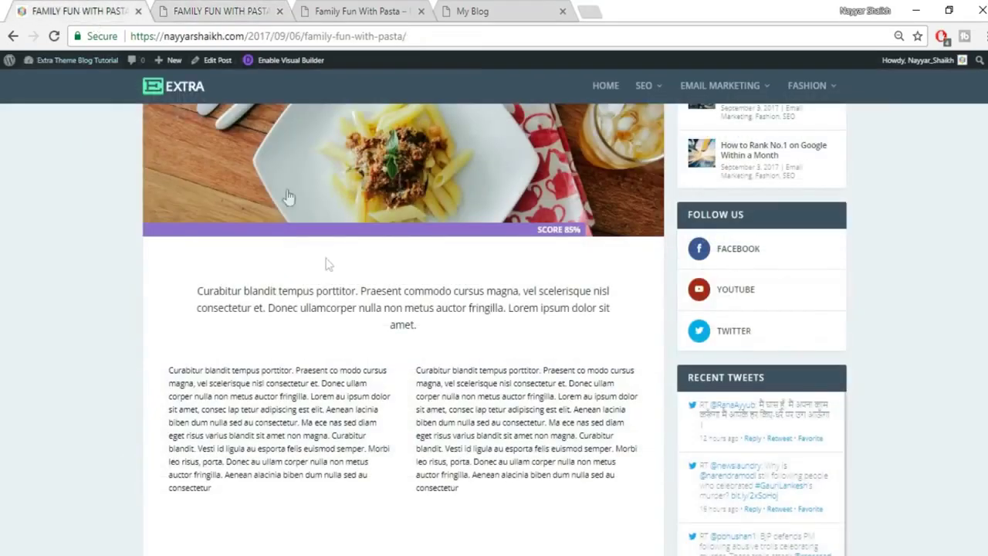
pyautogui.click(232, 9)
pyautogui.moveTo(393, 203); pyautogui.dragTo(393, 215)
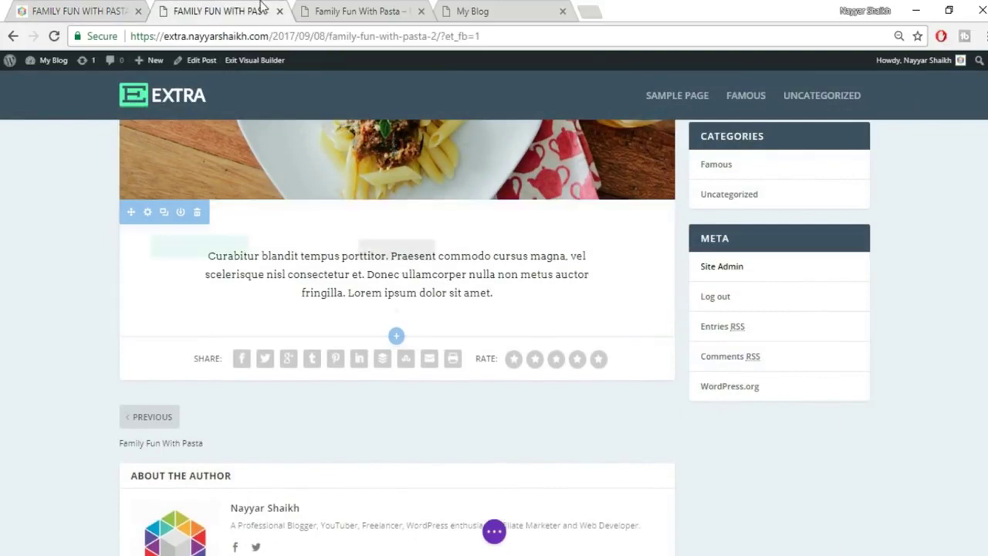
pyautogui.hotkey('ctrl', 'shift', 'Tab')
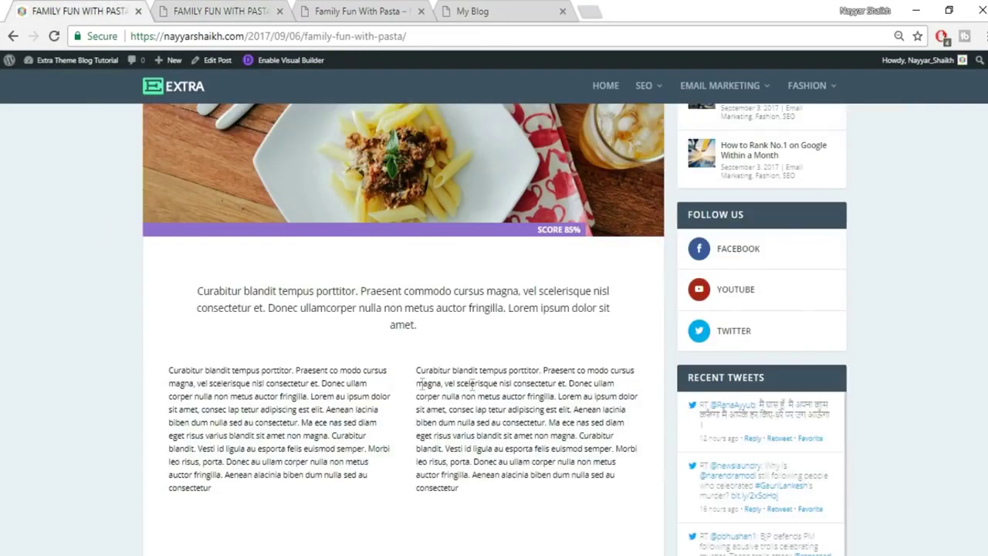
pyautogui.scroll(-1, 481, 398)
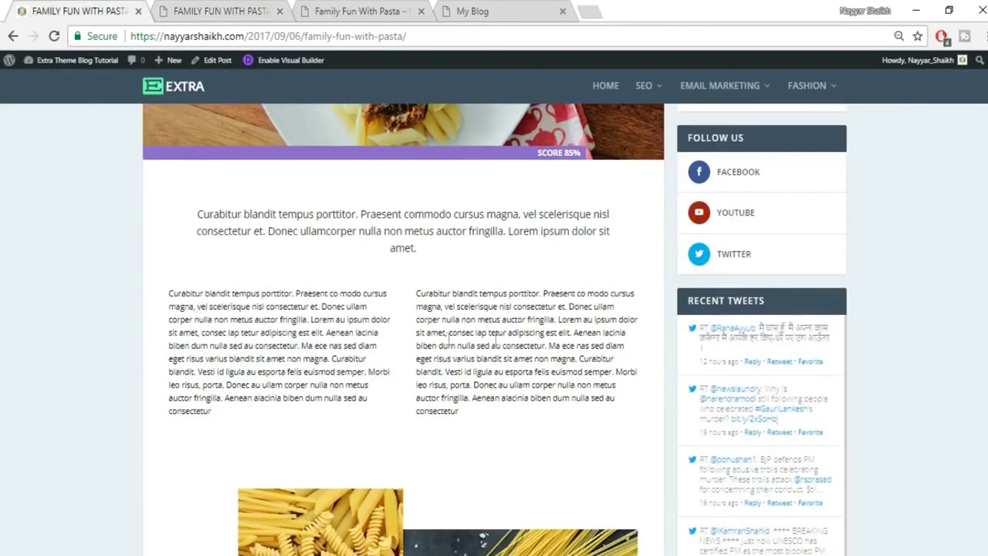
pyautogui.click(235, 6)
# Step: Insert a Regular section below the intro with a two-equal-column row
pyautogui.moveTo(397, 333)
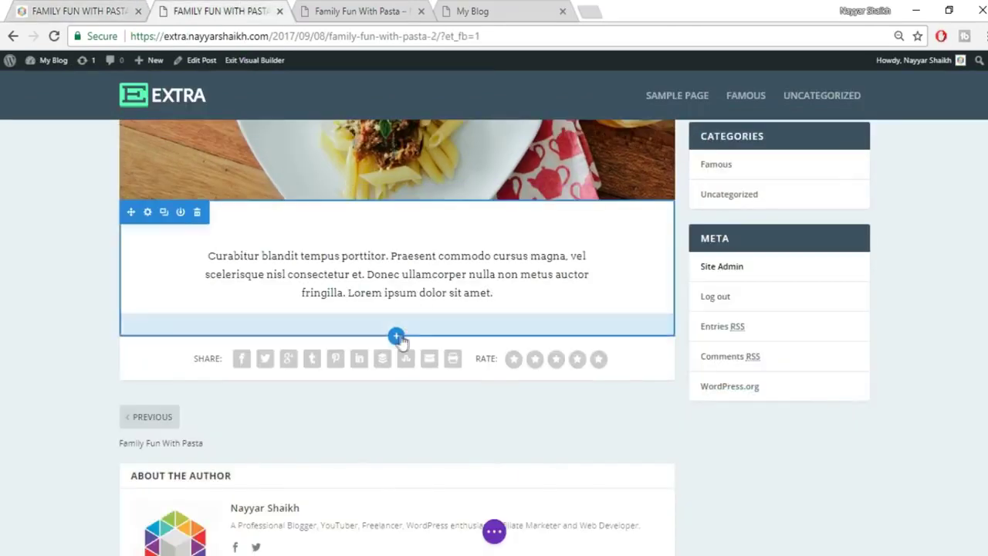
pyautogui.click(394, 337)
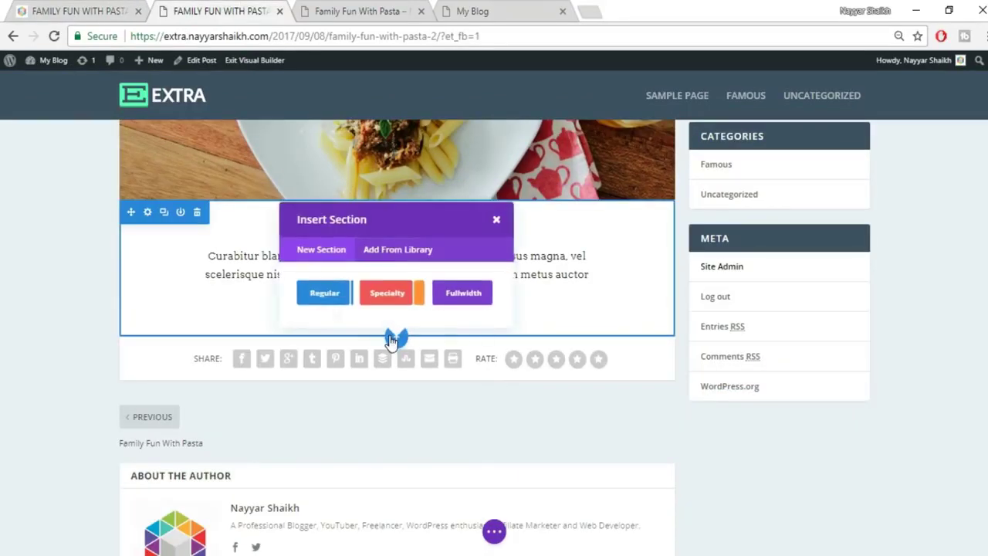
pyautogui.click(324, 299)
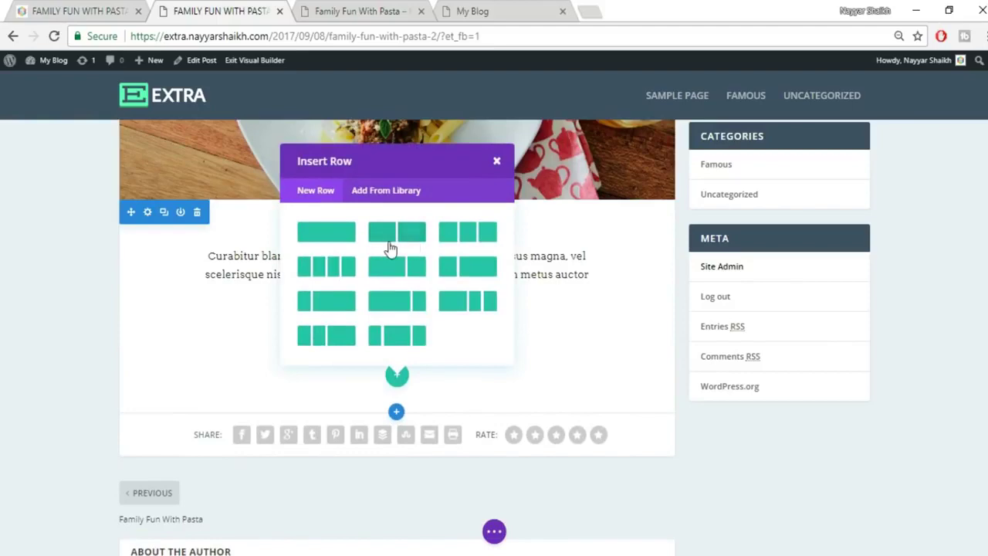
pyautogui.click(401, 239)
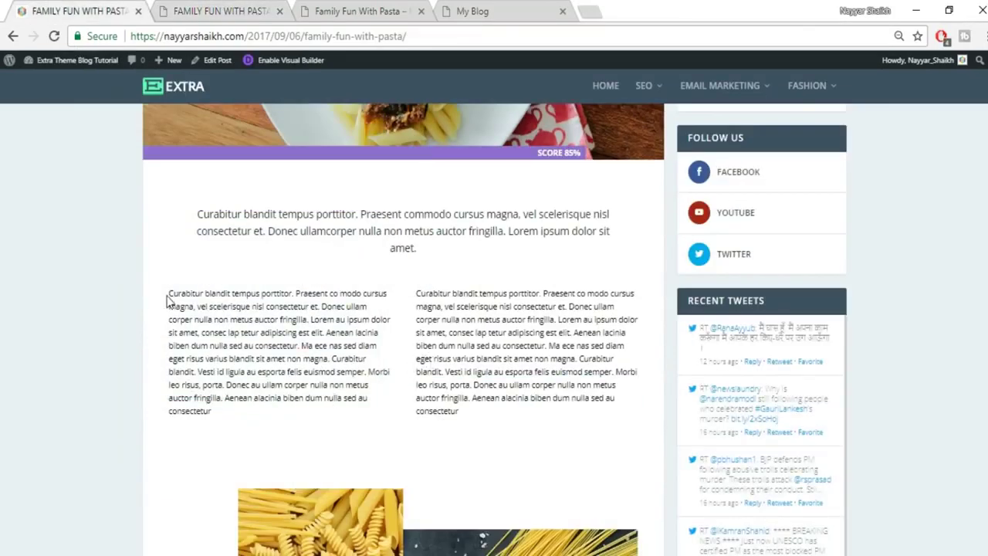
# Step: Copy the reference's left-column paragraph and add a Text module to the left column in text mode
pyautogui.moveTo(167, 300); pyautogui.dragTo(287, 419)
pyautogui.hotkey('ctrl', 'c')
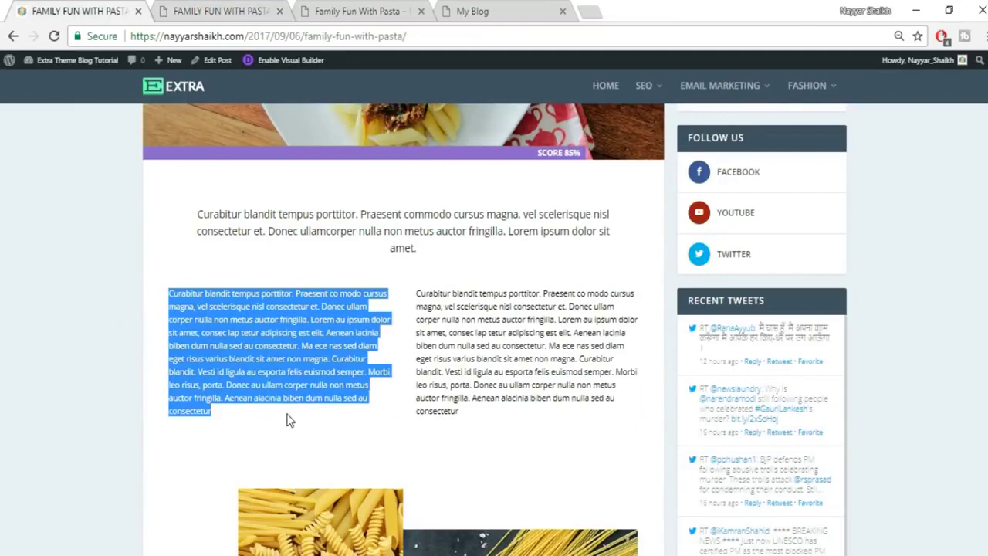
pyautogui.click(214, 12)
pyautogui.write('tex')
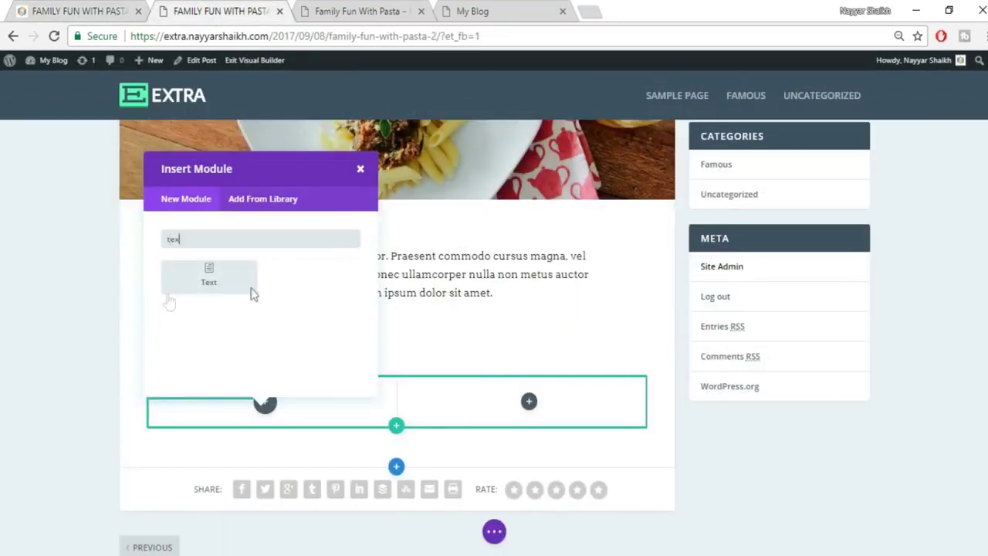
pyautogui.click(188, 286)
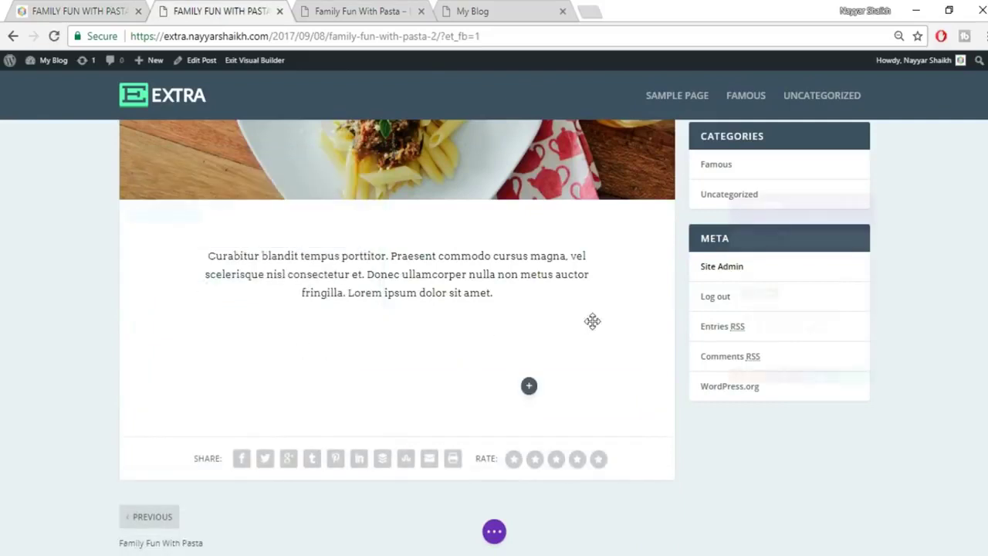
pyautogui.click(877, 301)
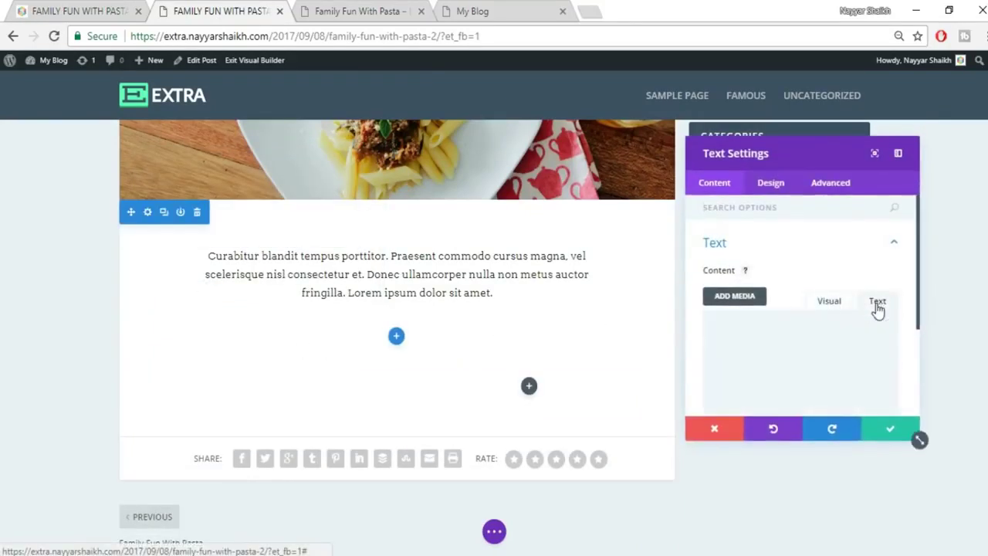
# Step: Paste the copied paragraph into the empty Text module's content
pyautogui.scroll(-1, 859, 308)
pyautogui.click(859, 307)
pyautogui.hotkey('ctrl', 'v')
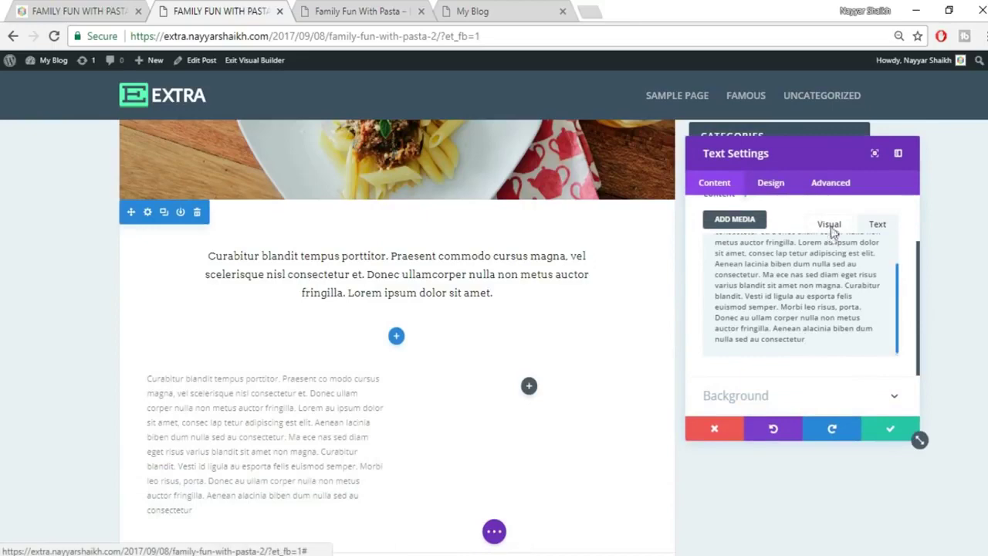
pyautogui.click(829, 224)
pyautogui.scroll(-3, 386, 401)
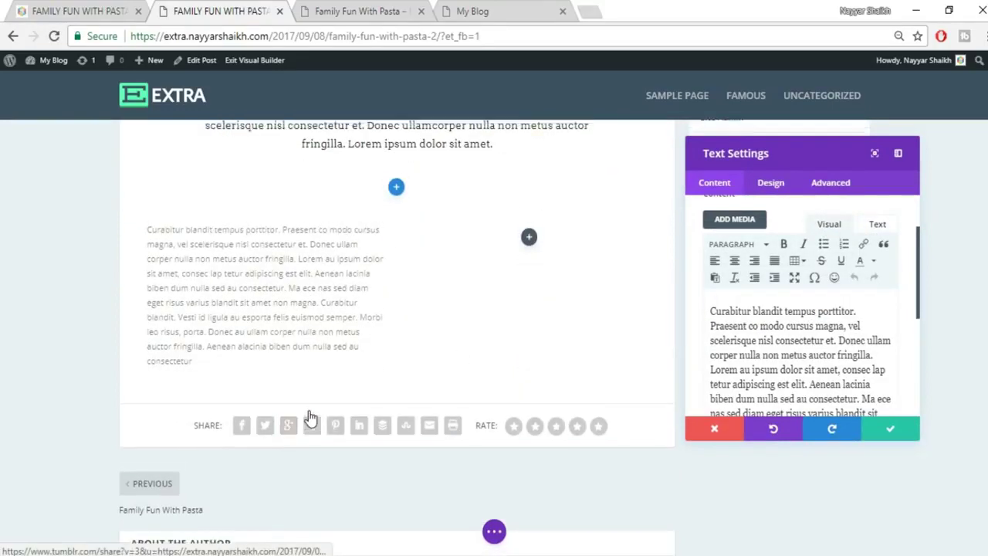
pyautogui.scroll(2, 325, 386)
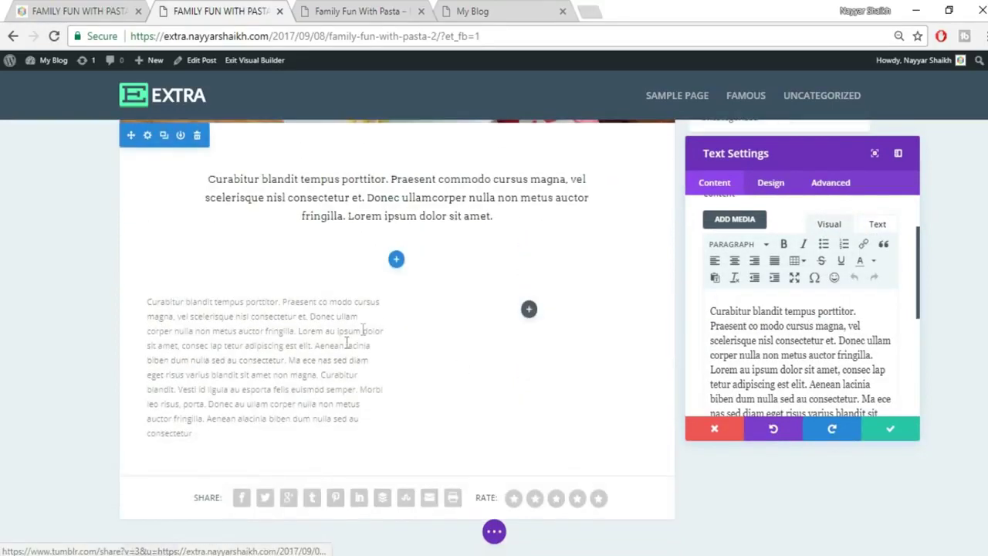
# Step: Justify the paragraph text and replace the 14 font size with the typed value 1516
pyautogui.click(769, 185)
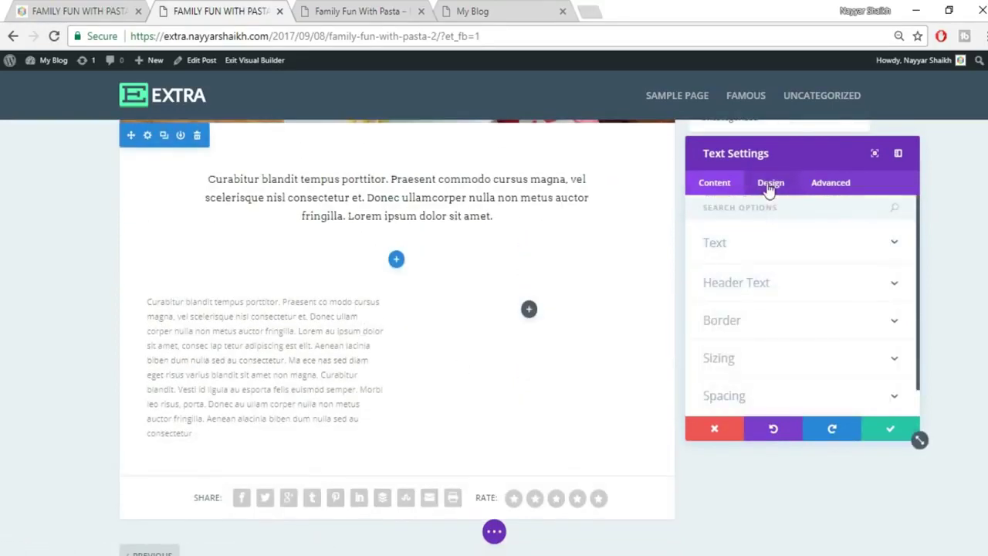
pyautogui.click(791, 248)
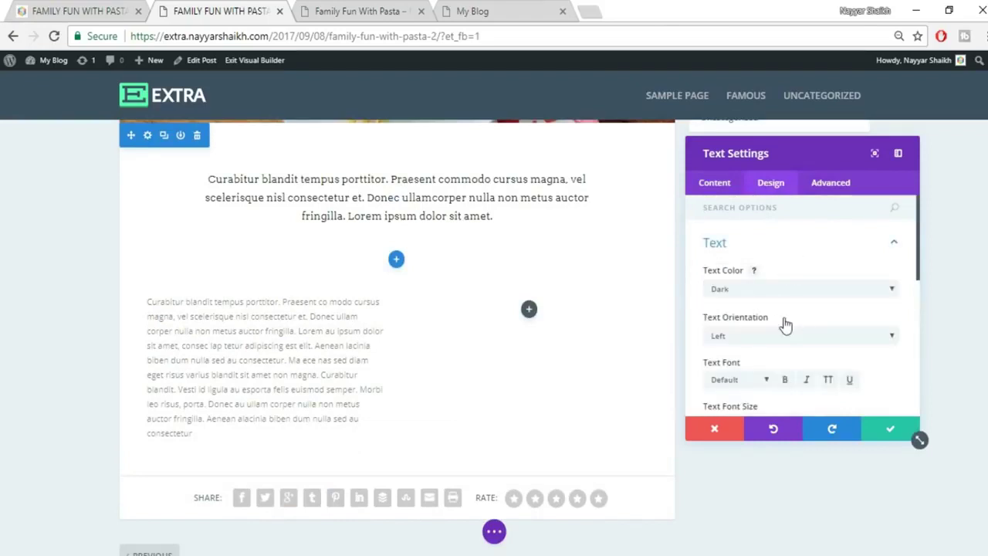
pyautogui.scroll(-2, 795, 321)
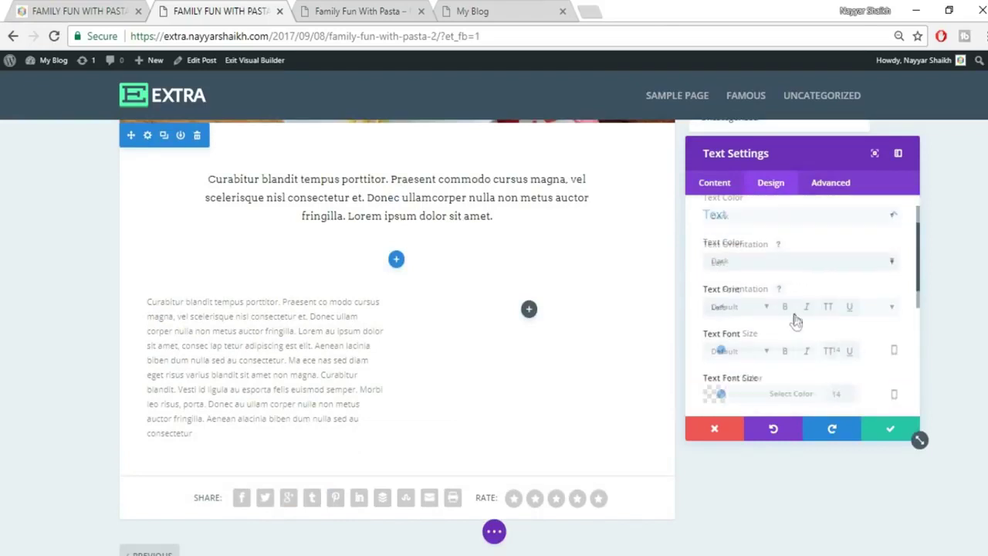
pyautogui.click(757, 261)
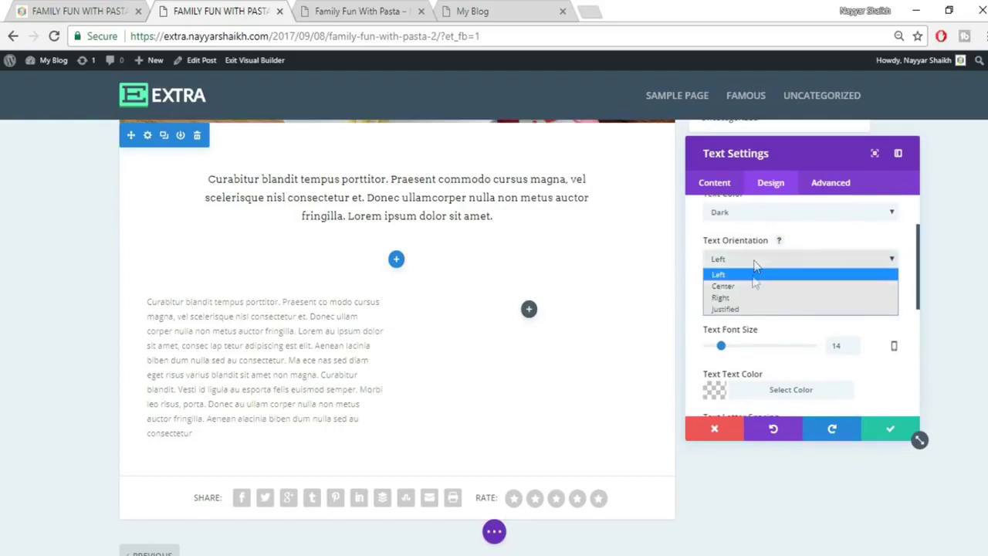
pyautogui.click(747, 310)
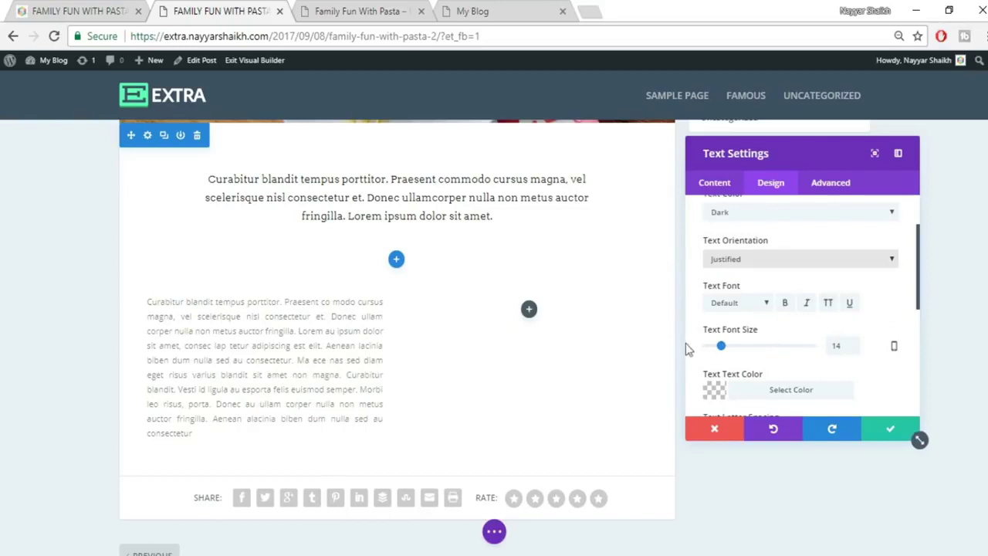
pyautogui.moveTo(835, 342); pyautogui.dragTo(812, 357)
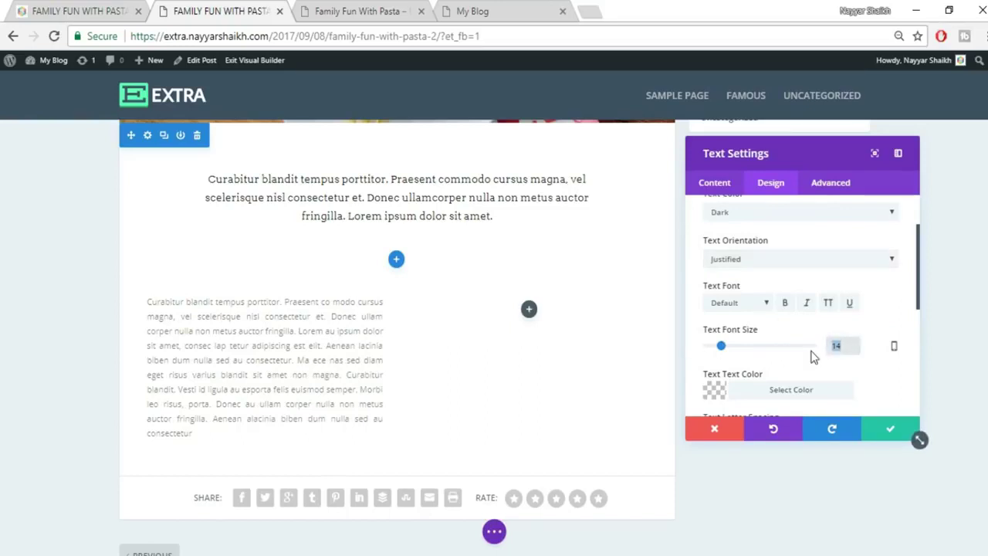
pyautogui.write('15')
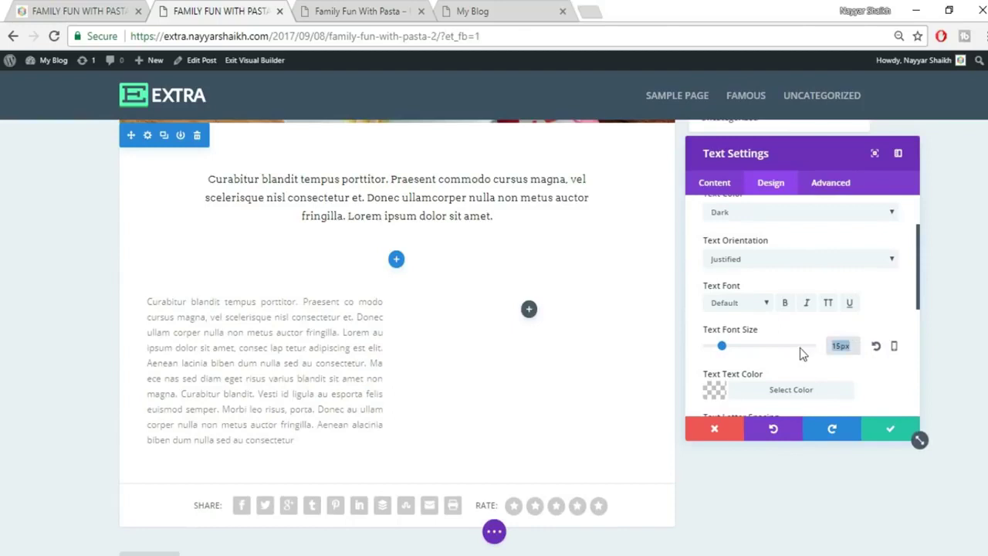
pyautogui.write('16')
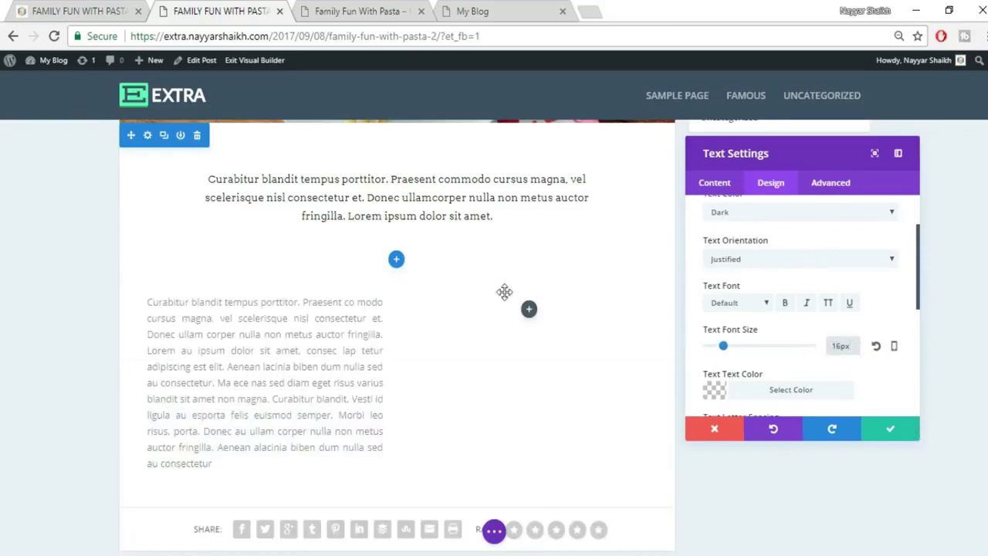
# Step: Make the text colour a darker, partly transparent black and save the module
pyautogui.scroll(-1, 856, 313)
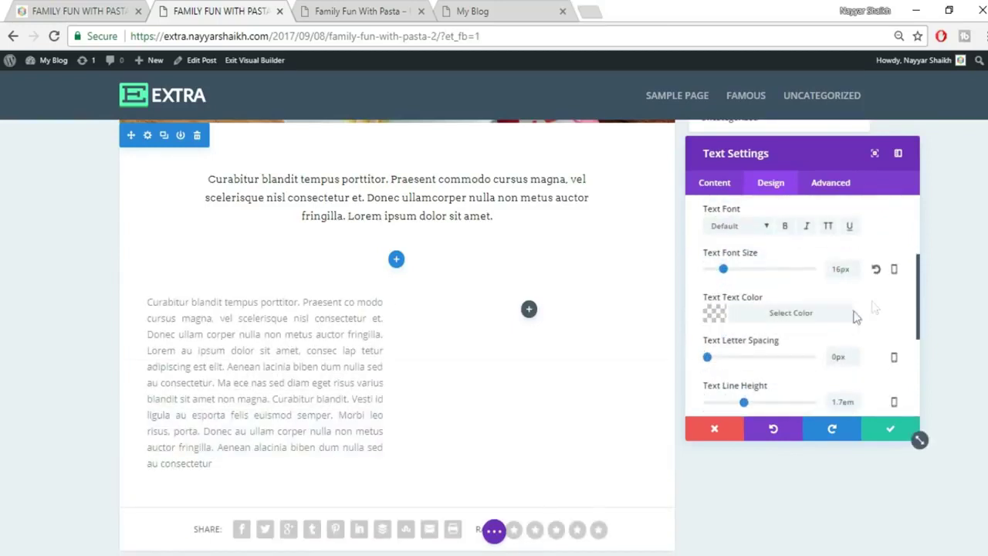
pyautogui.click(769, 313)
pyautogui.scroll(-1, 877, 338)
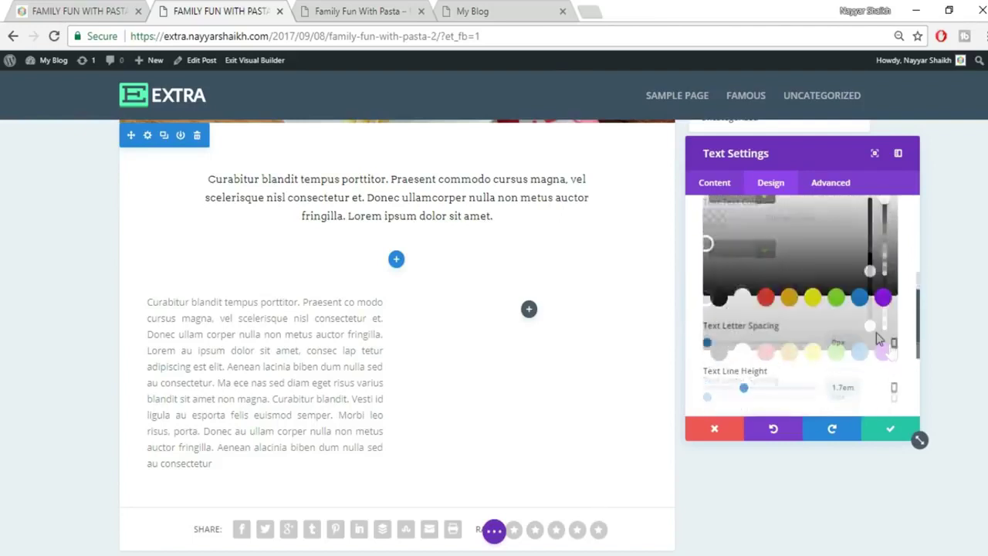
pyautogui.click(869, 263)
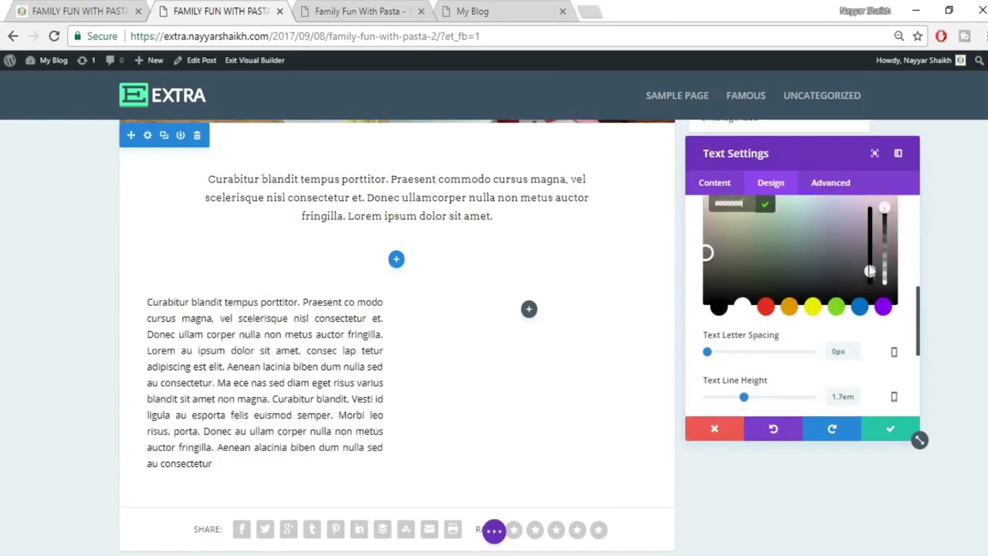
pyautogui.scroll(2, 884, 282)
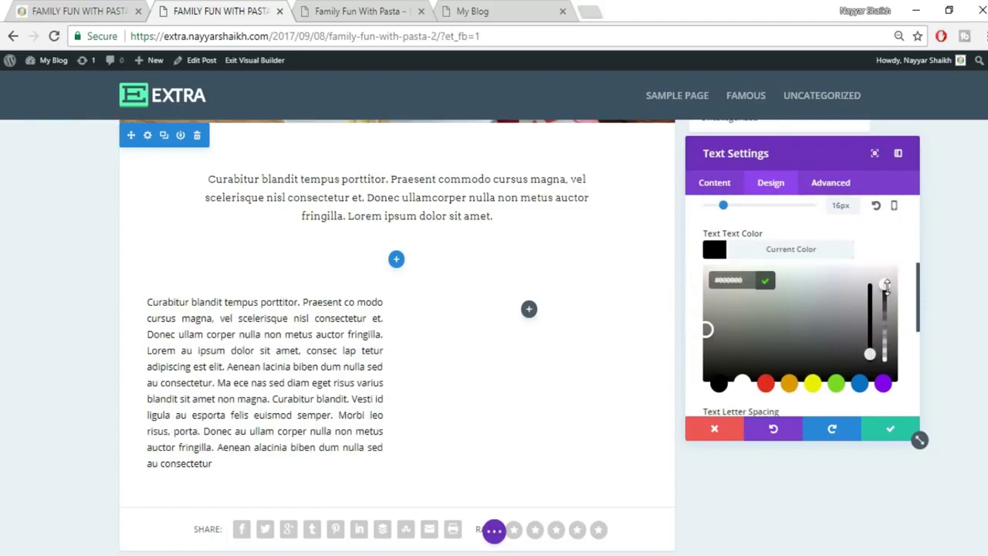
pyautogui.moveTo(884, 286); pyautogui.dragTo(886, 310)
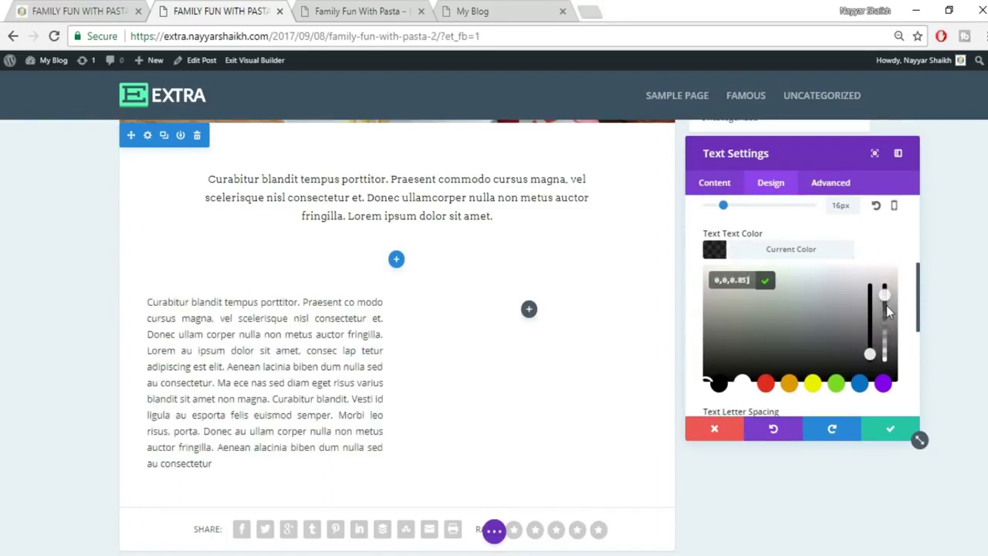
pyautogui.click(887, 435)
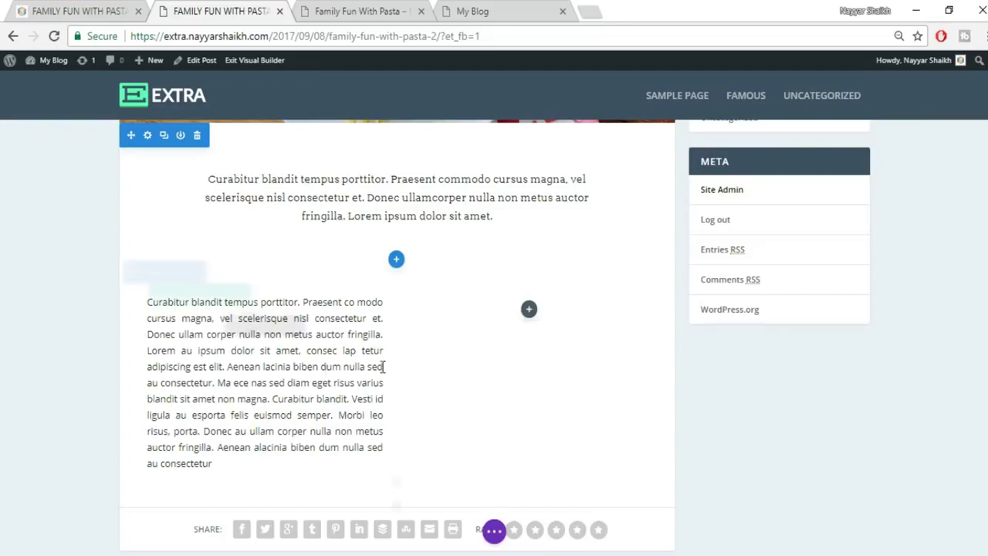
# Step: Duplicate the paragraph into the right column, then shrink the section's bottom and row's top padding to 10px
pyautogui.click(264, 325)
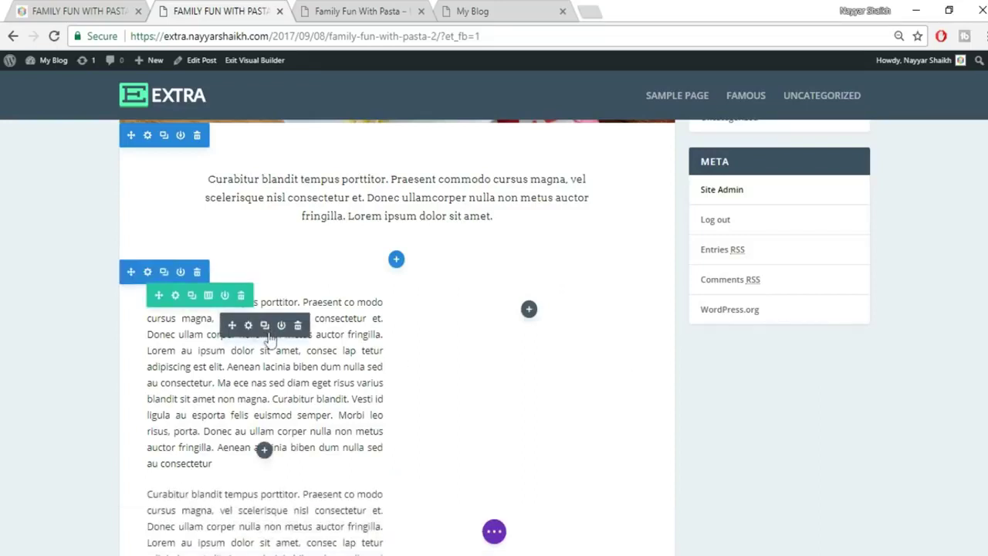
pyautogui.moveTo(232, 325); pyautogui.dragTo(551, 328)
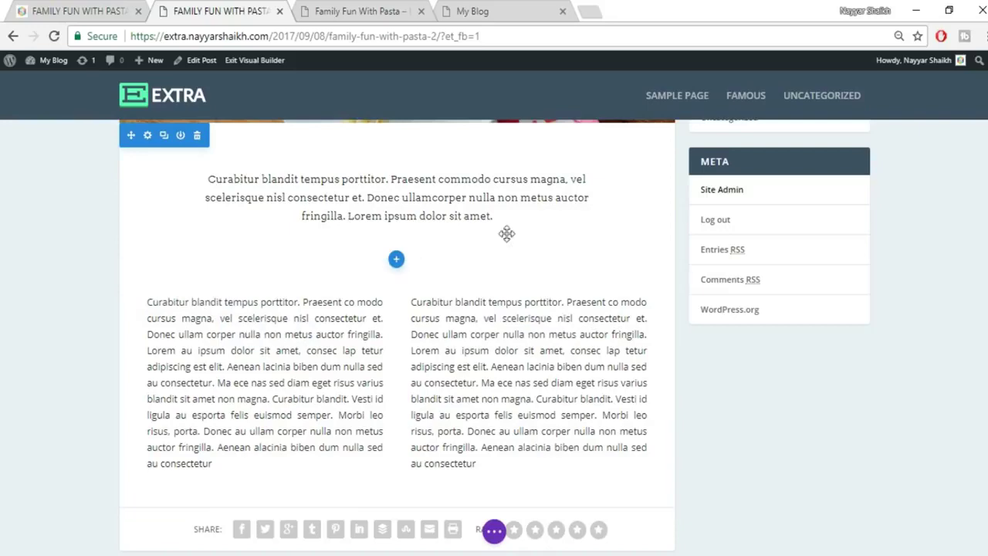
pyautogui.moveTo(500, 264); pyautogui.dragTo(508, 215)
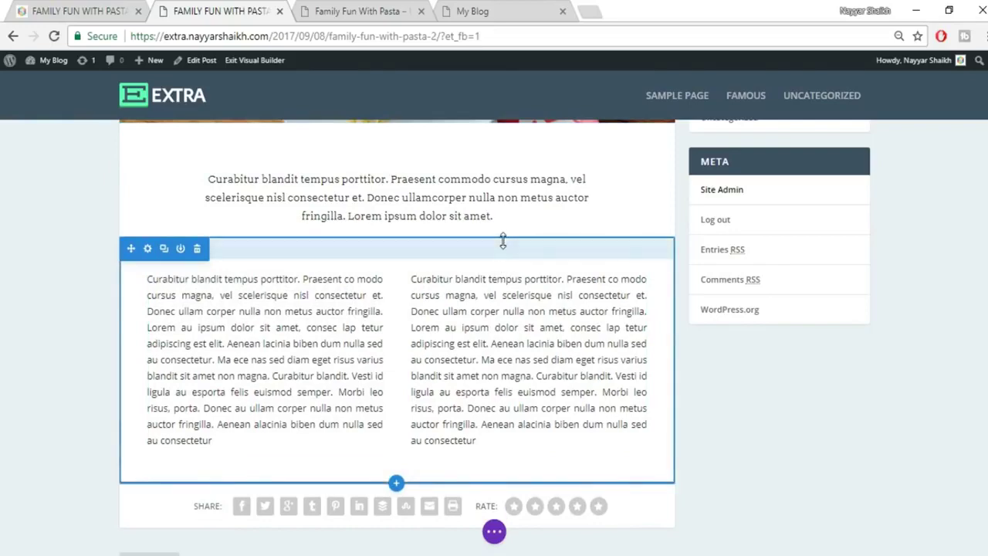
pyautogui.moveTo(504, 233); pyautogui.dragTo(508, 223)
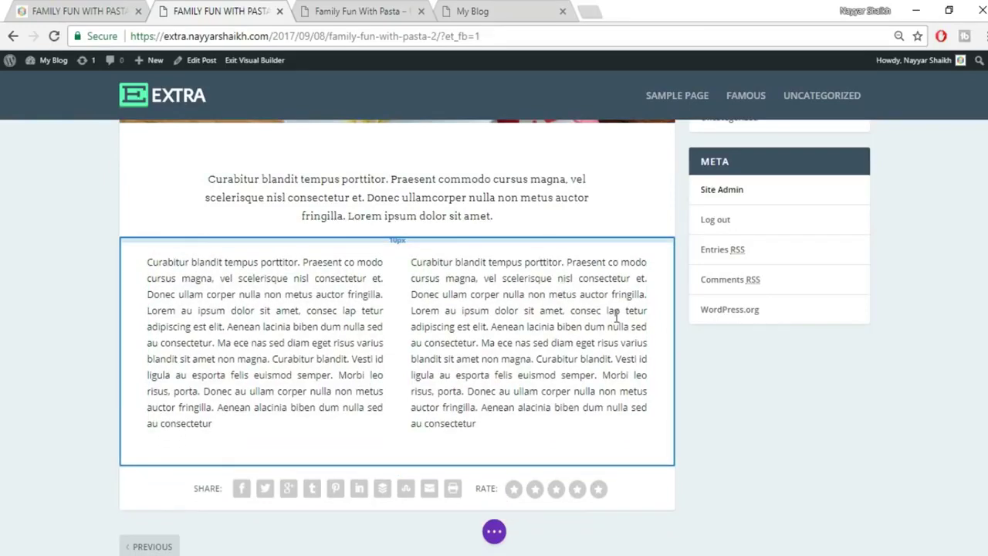
pyautogui.scroll(2, 758, 369)
pyautogui.scroll(-1, 758, 370)
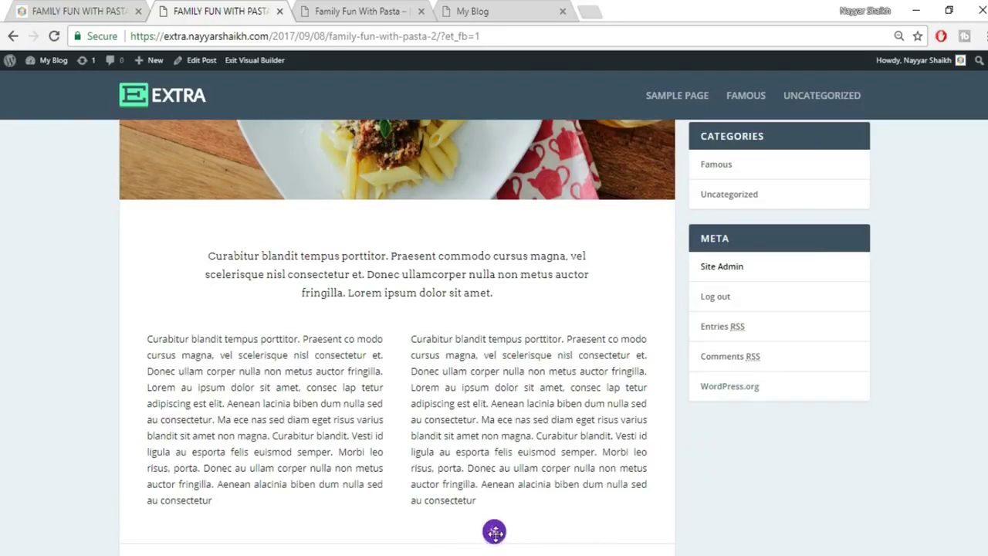
# Step: Save the page, then scroll the published reference post to its two pasta photos
pyautogui.click(495, 532)
pyautogui.click(954, 533)
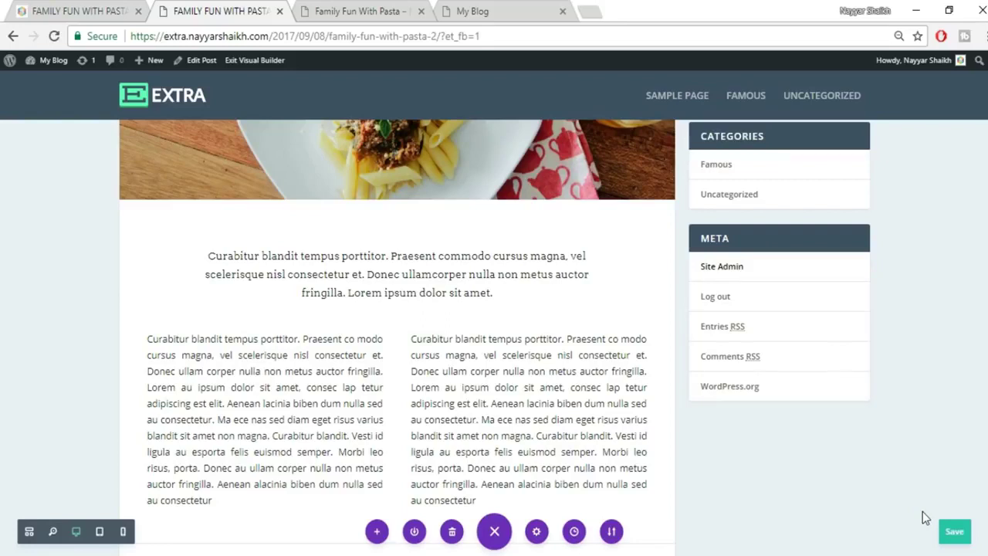
pyautogui.hotkey('ctrl', 's')
pyautogui.click(116, 10)
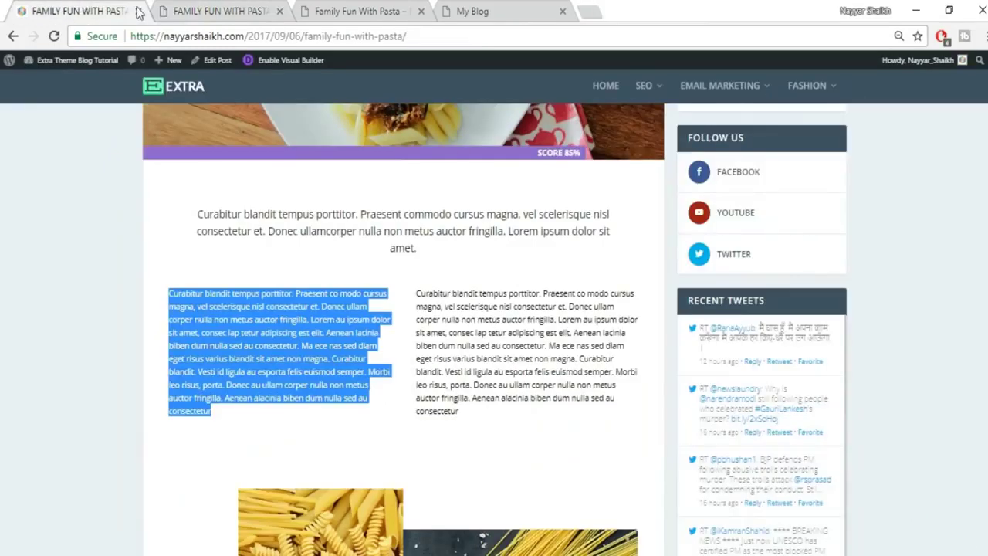
pyautogui.scroll(-4, 461, 222)
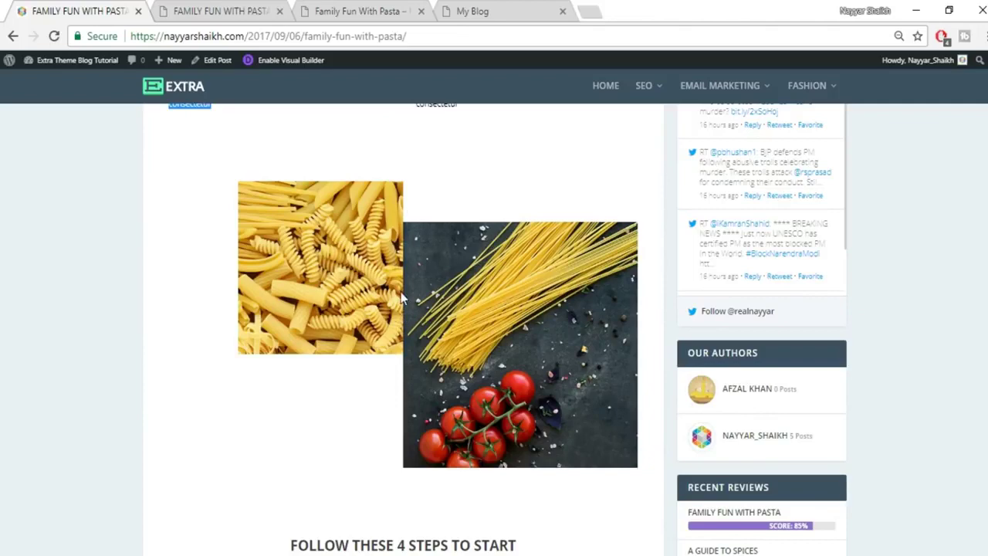
# Step: Add an empty Regular section below the paragraph columns without choosing a row
pyautogui.click(223, 10)
pyautogui.scroll(-5, 348, 193)
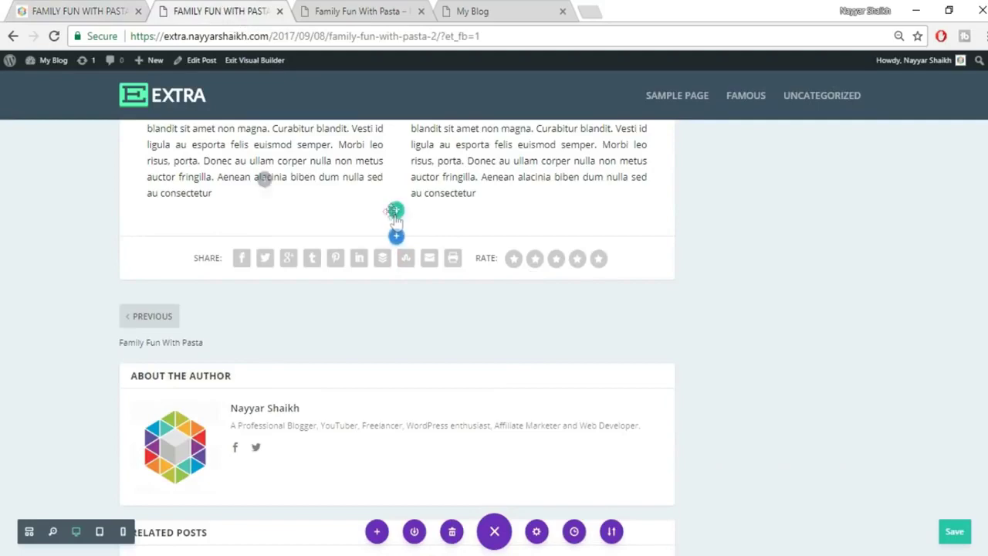
pyautogui.scroll(1, 392, 263)
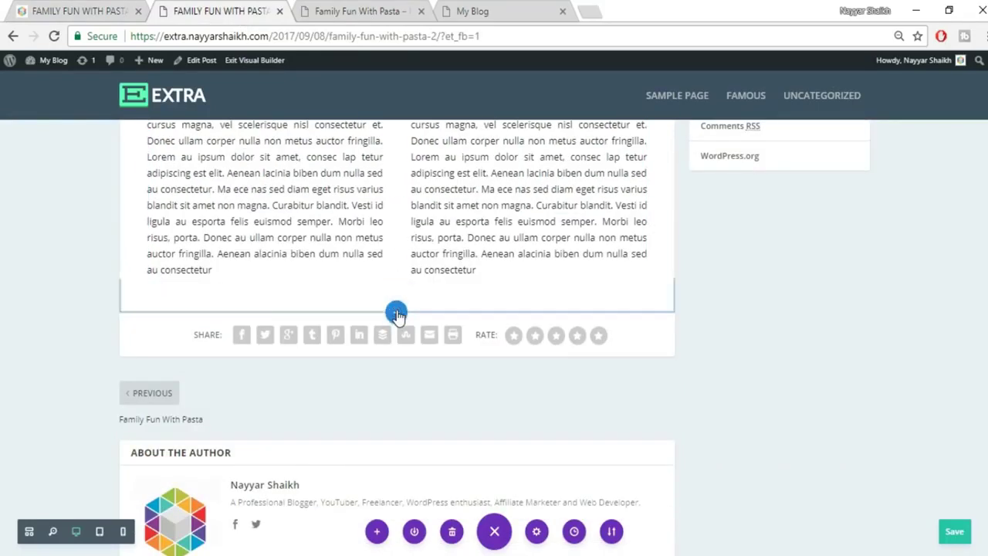
pyautogui.click(396, 313)
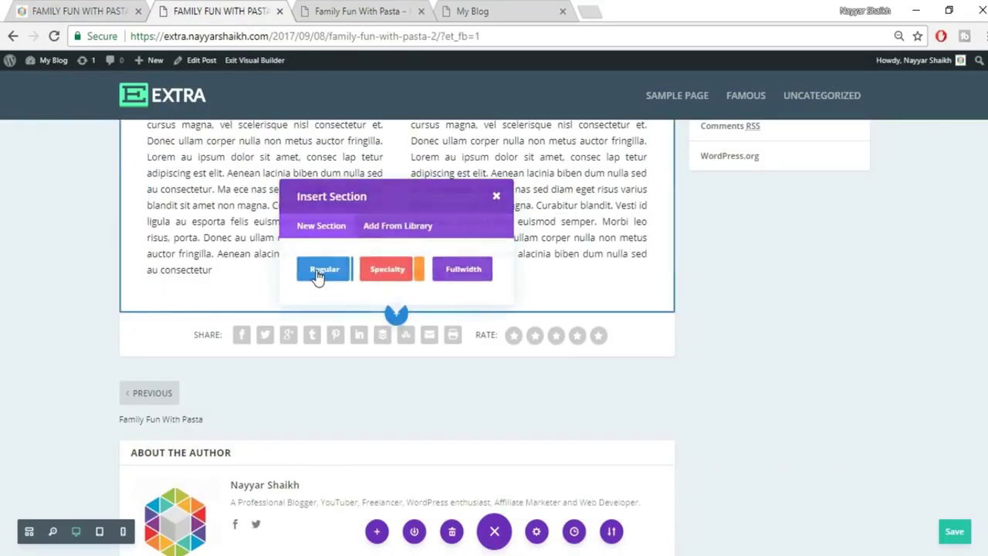
pyautogui.click(324, 269)
pyautogui.press('Escape')
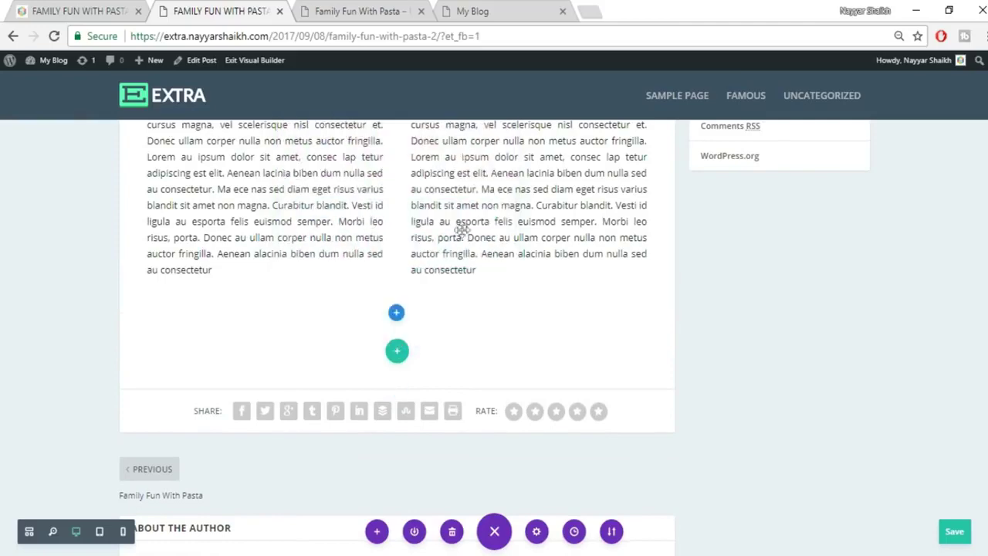
# Step: Add an Image module to the new row's left column
pyautogui.click(34, 6)
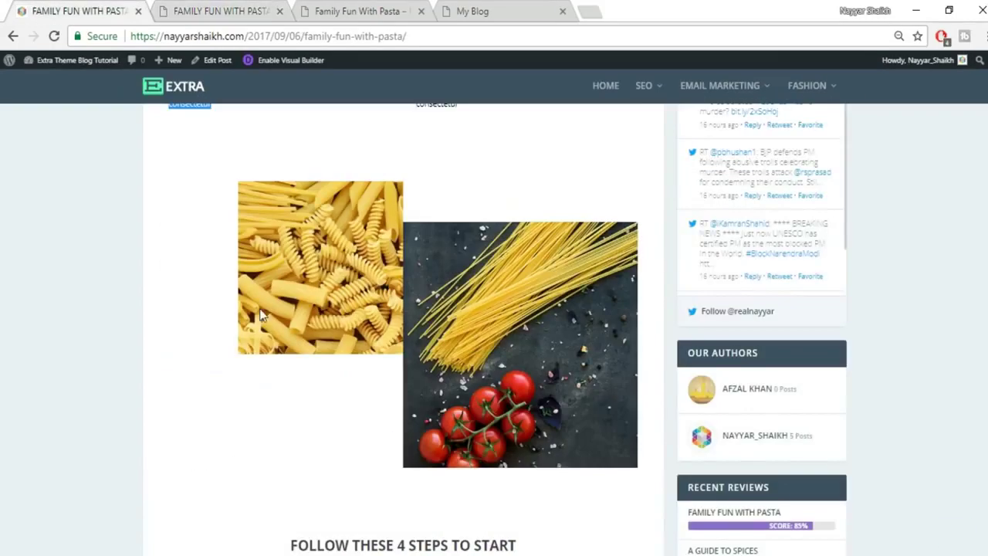
pyautogui.click(169, 8)
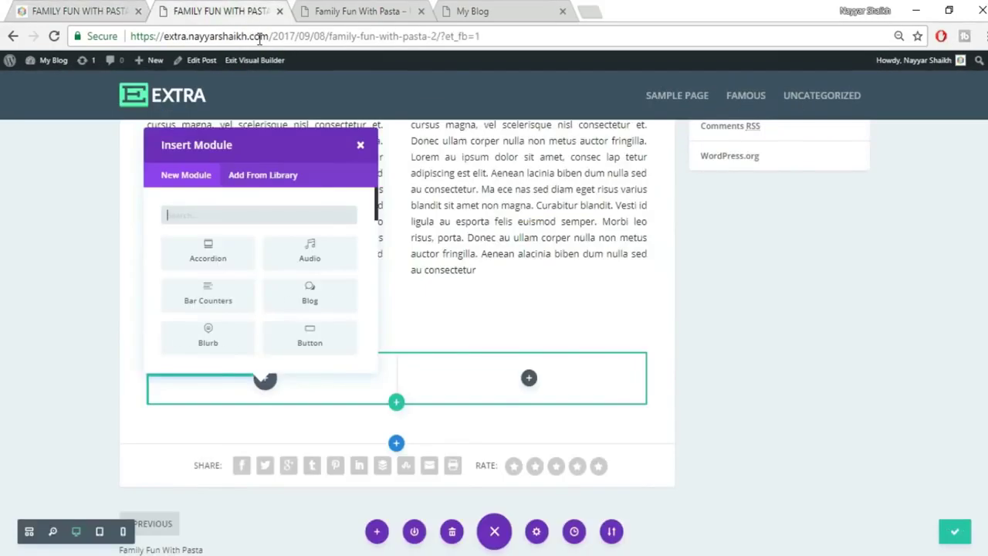
pyautogui.write('ima')
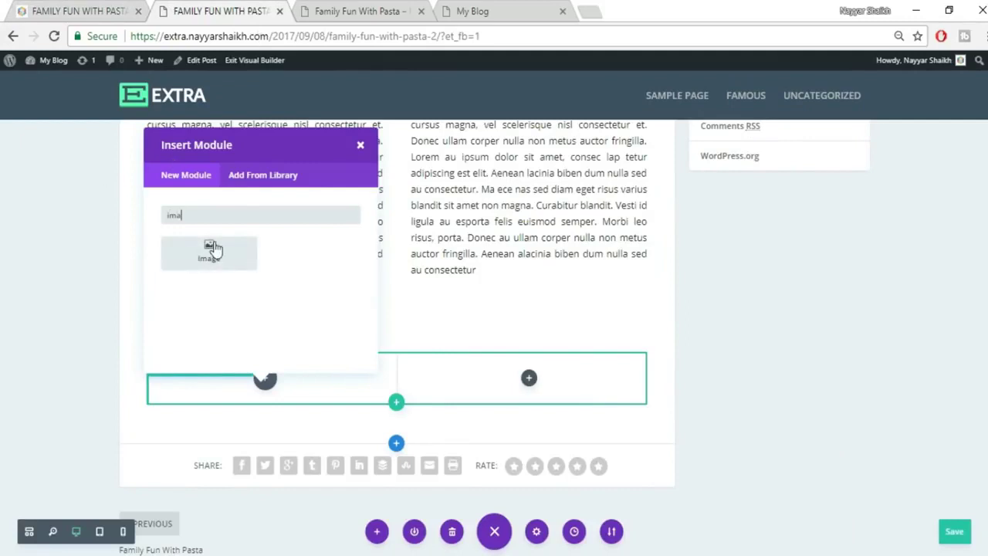
pyautogui.click(213, 249)
# Step: Upload the 022 pasta photo and insert it into the Image module
pyautogui.click(884, 297)
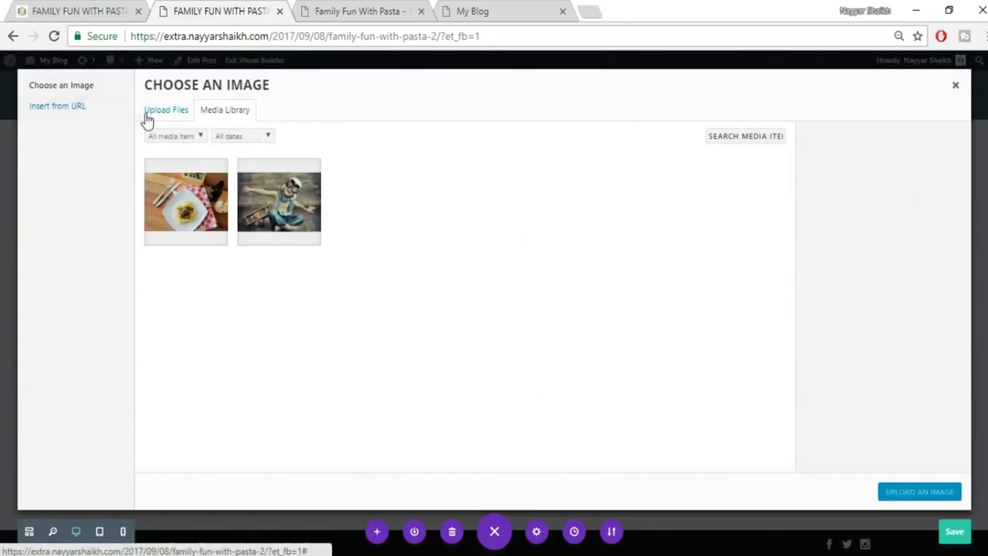
pyautogui.click(148, 116)
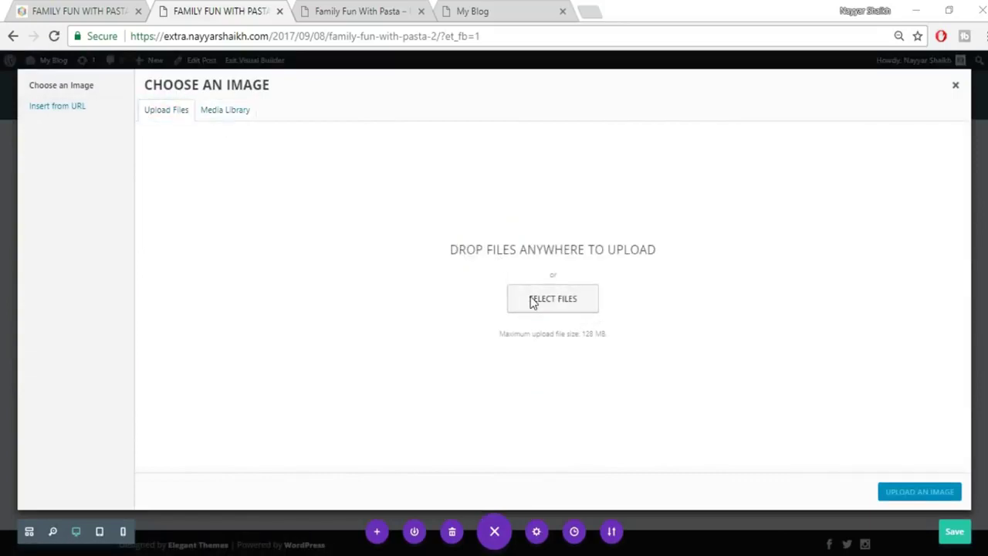
pyautogui.click(552, 298)
pyautogui.click(255, 207)
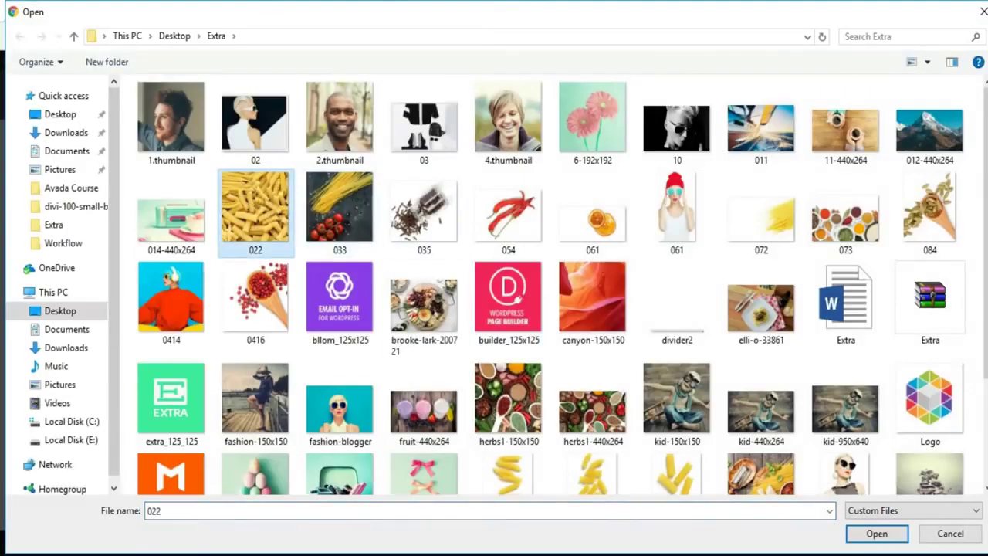
pyautogui.click(876, 533)
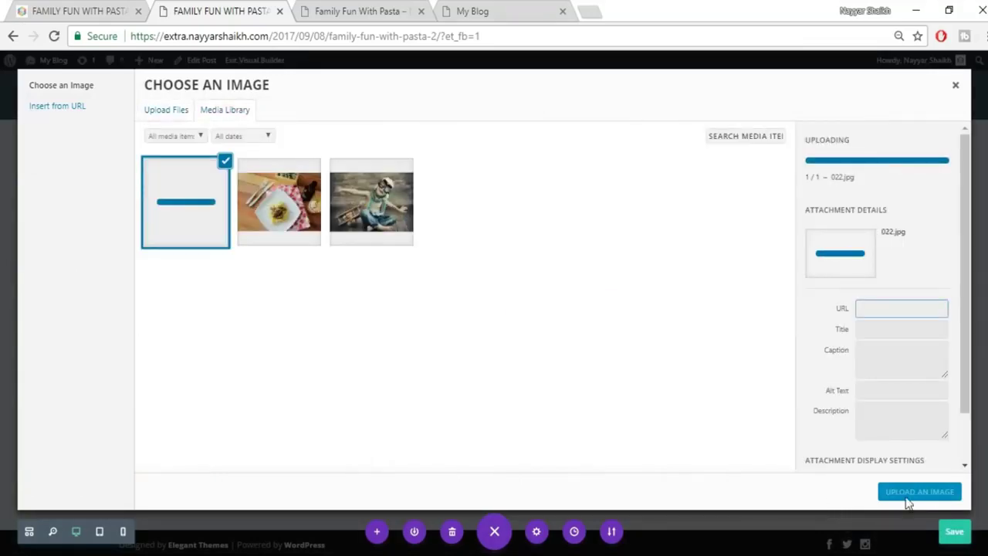
pyautogui.click(909, 497)
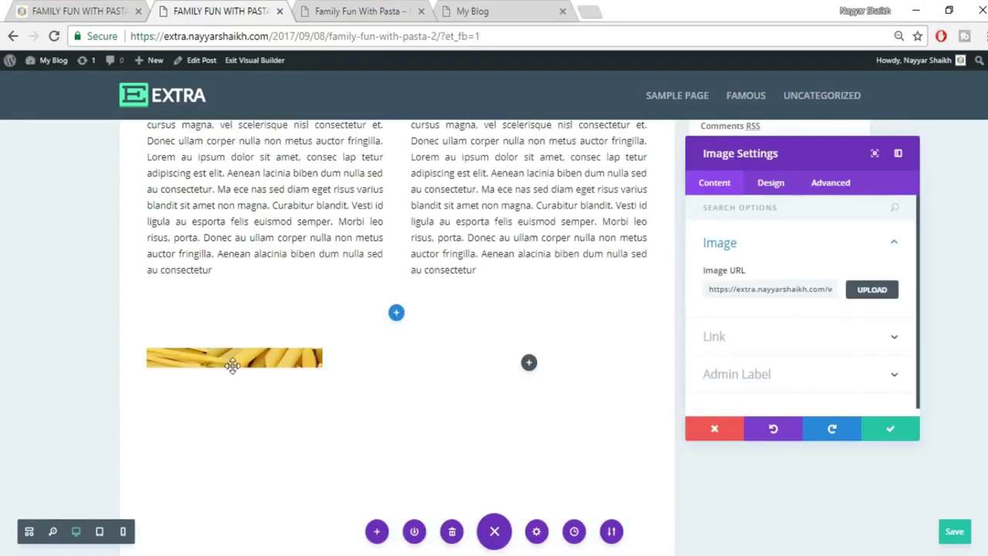
# Step: Set the pasta image's alignment to Right after checking the reference post
pyautogui.scroll(-1, 320, 396)
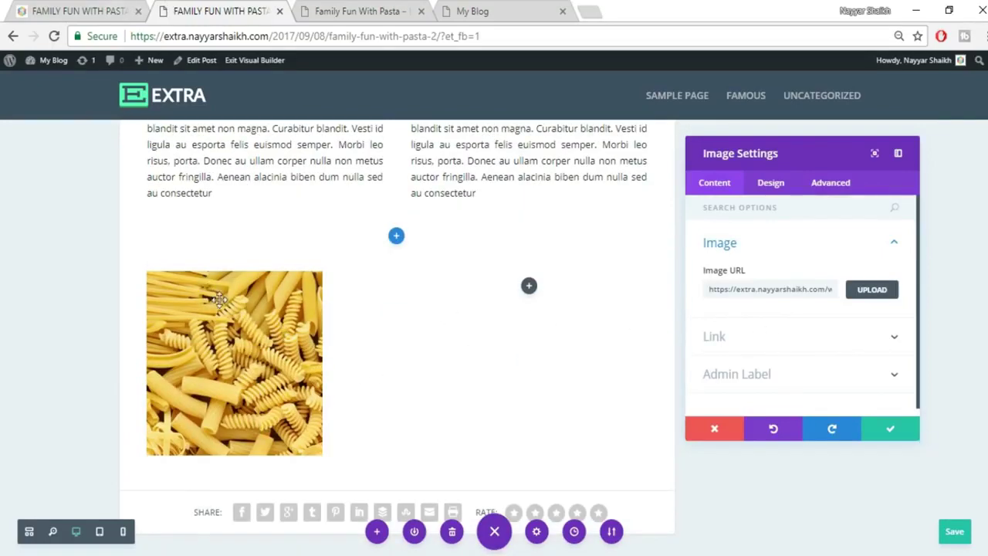
pyautogui.click(78, 10)
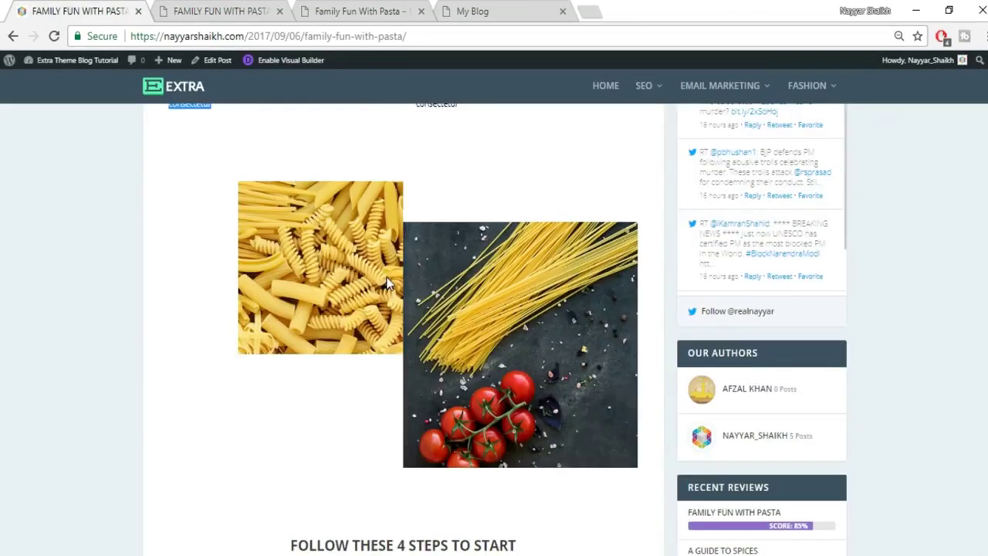
pyautogui.scroll(2, 388, 284)
pyautogui.click(251, 7)
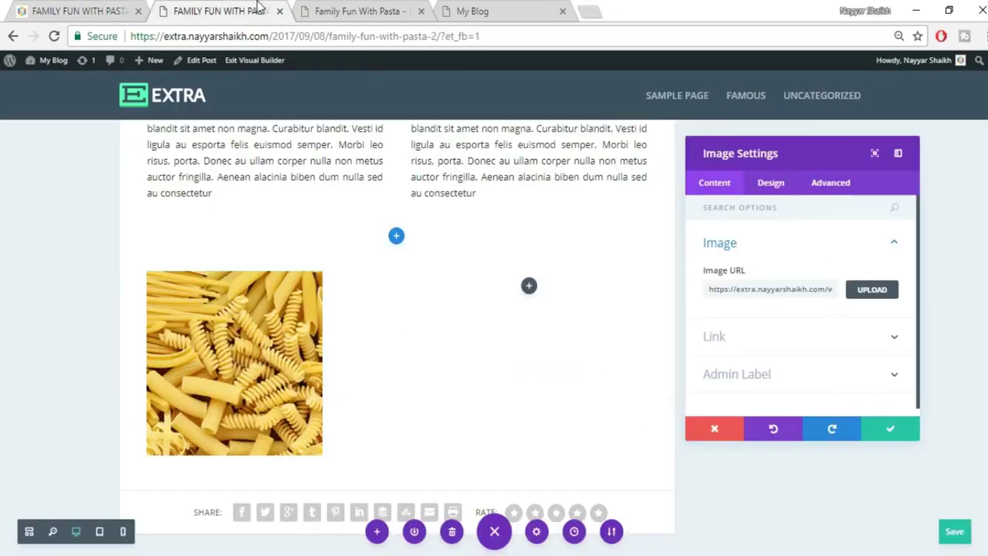
pyautogui.click(763, 189)
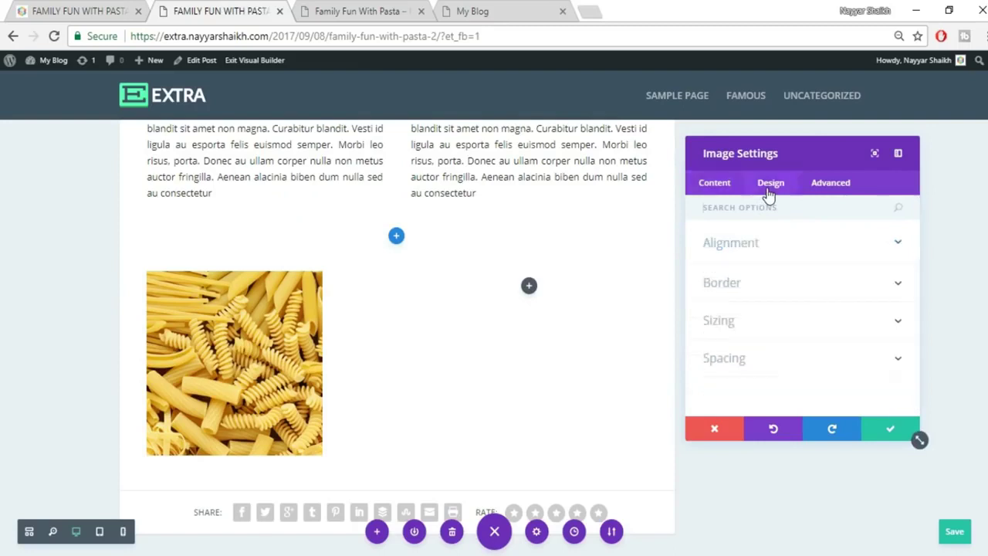
pyautogui.click(791, 360)
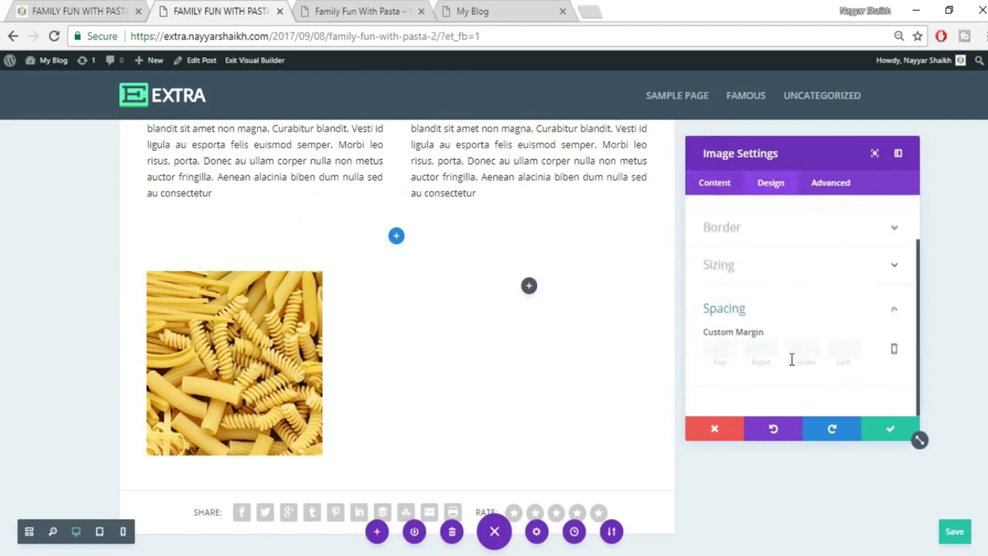
pyautogui.scroll(2, 790, 286)
pyautogui.click(768, 244)
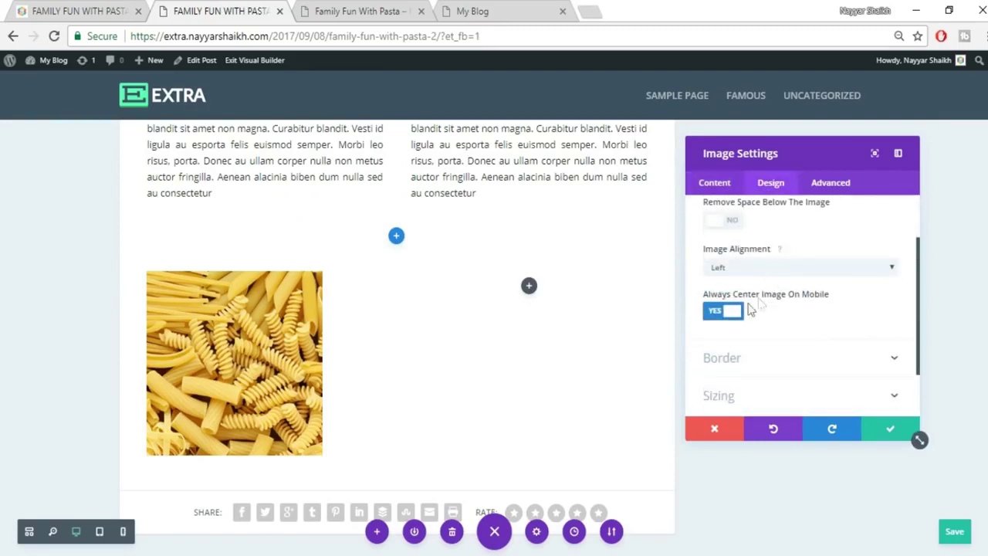
pyautogui.click(753, 270)
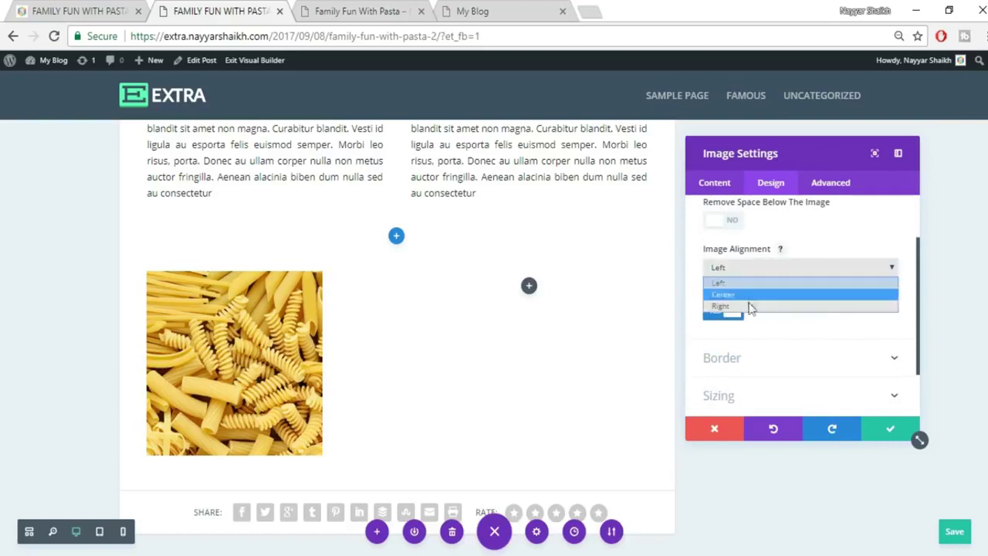
pyautogui.click(754, 309)
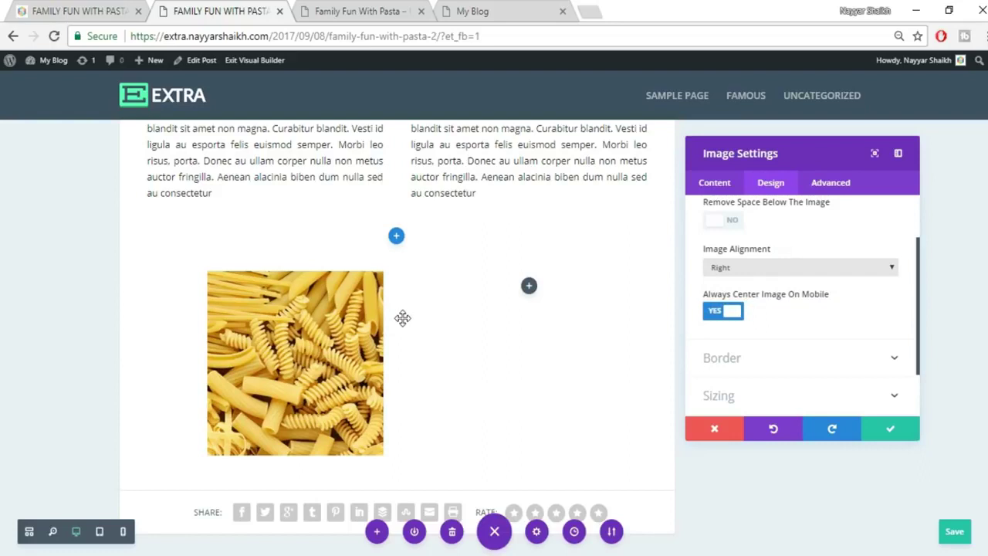
# Step: Set the image's custom right margin to 0 and save the settings
pyautogui.scroll(-1, 800, 359)
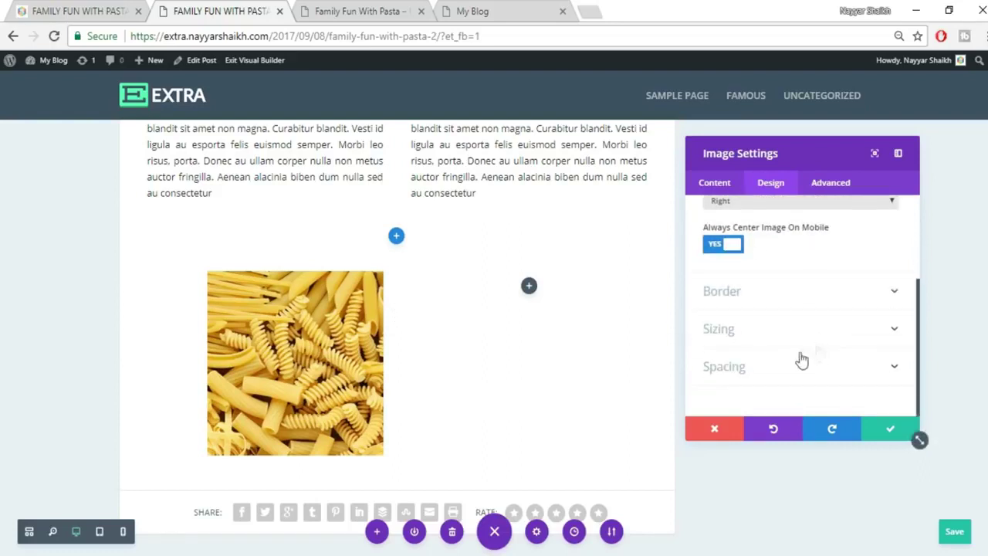
pyautogui.click(777, 368)
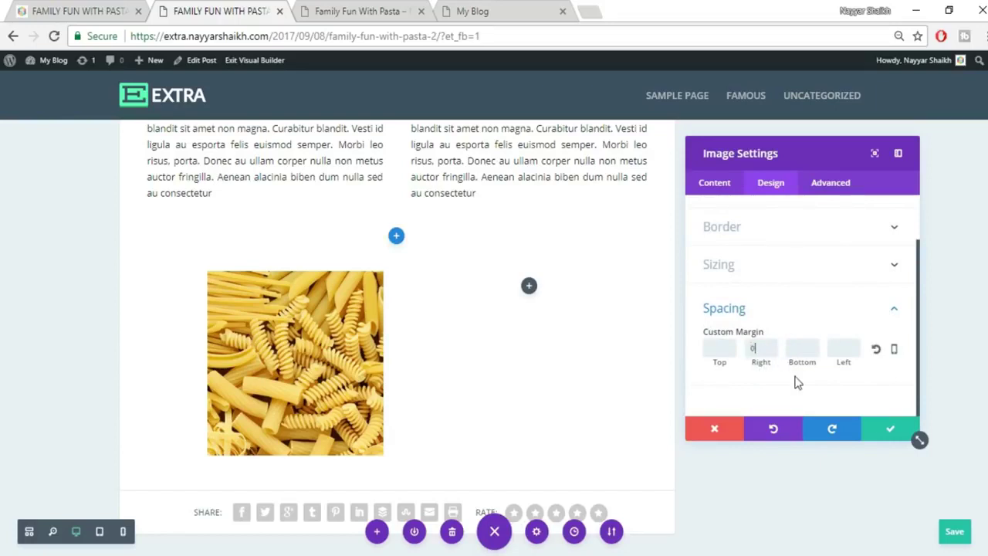
pyautogui.click(889, 432)
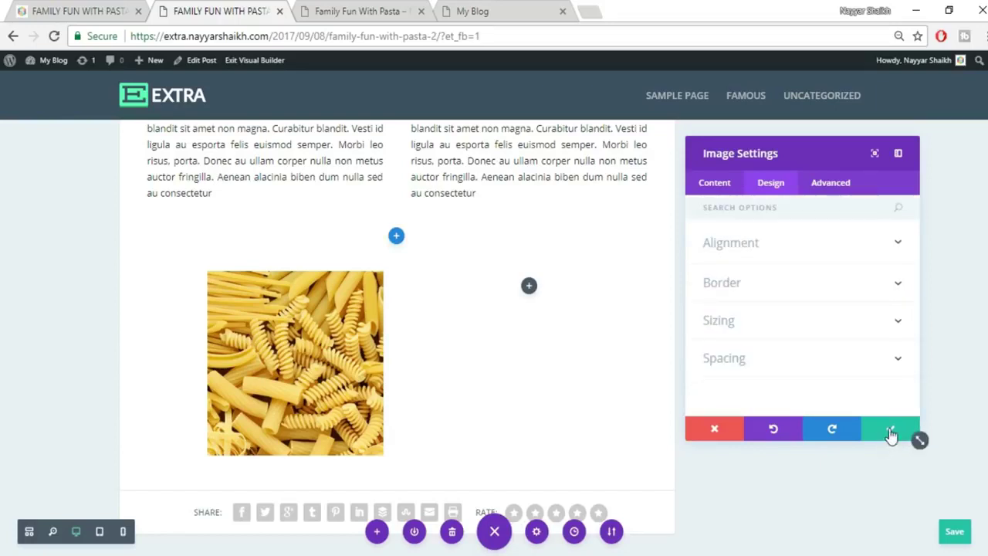
pyautogui.click(891, 432)
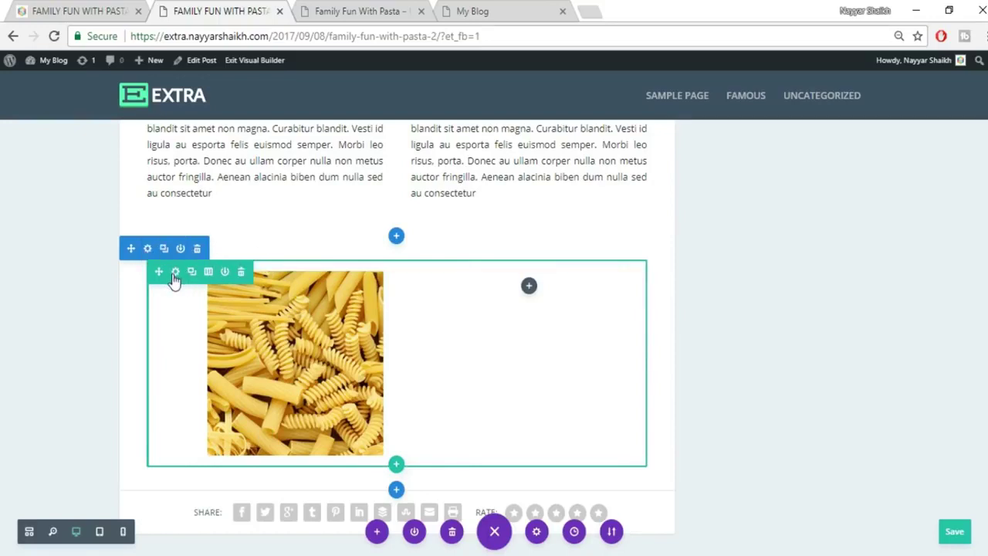
# Step: Set Column 1 right and Column 2 left padding to 0 in the row's spacing settings
pyautogui.click(176, 272)
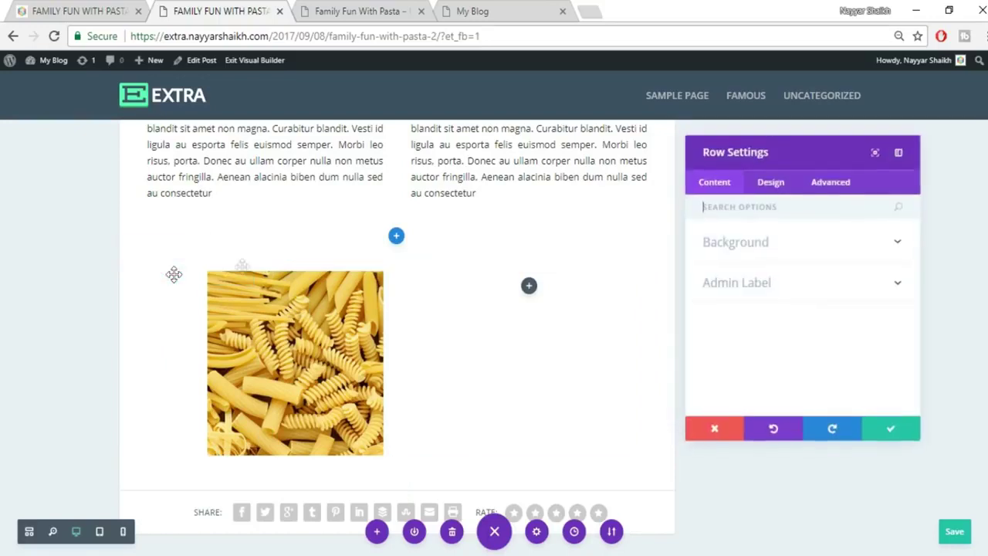
pyautogui.click(770, 185)
pyautogui.click(781, 284)
pyautogui.scroll(-2, 832, 289)
pyautogui.scroll(3, 832, 289)
pyautogui.scroll(-1, 832, 288)
pyautogui.scroll(-2, 832, 290)
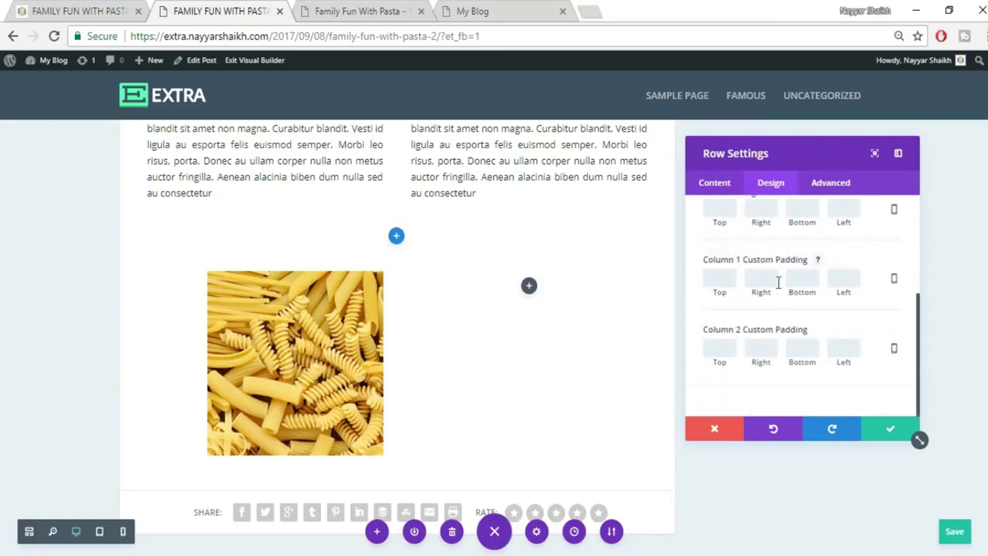
pyautogui.write('0')
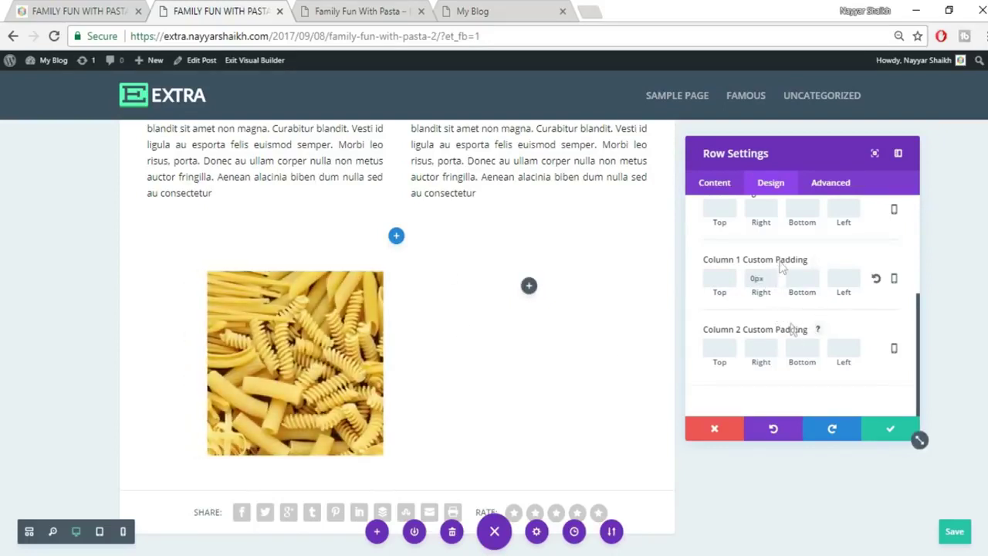
pyautogui.scroll(2, 803, 334)
pyautogui.scroll(-2, 803, 333)
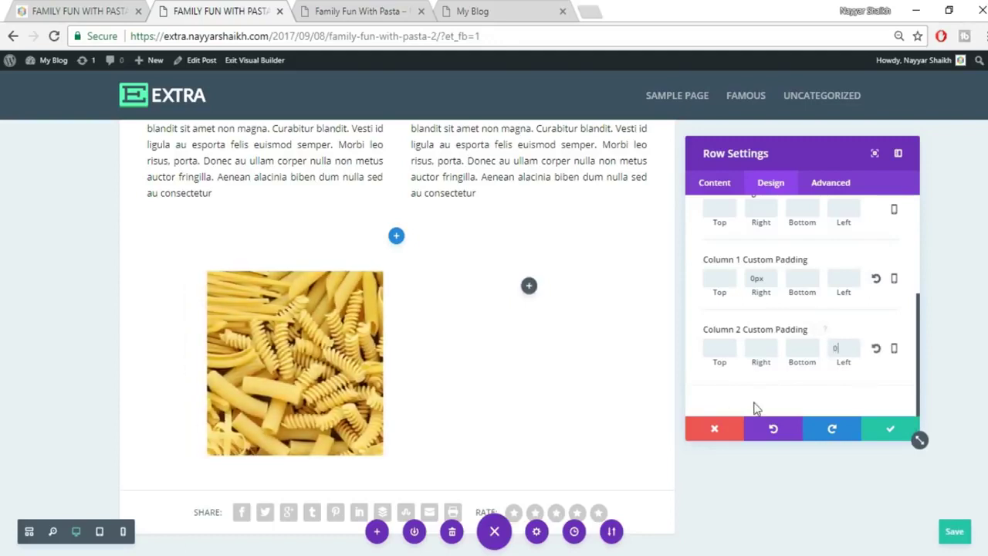
pyautogui.scroll(2, 783, 315)
pyautogui.scroll(1, 781, 316)
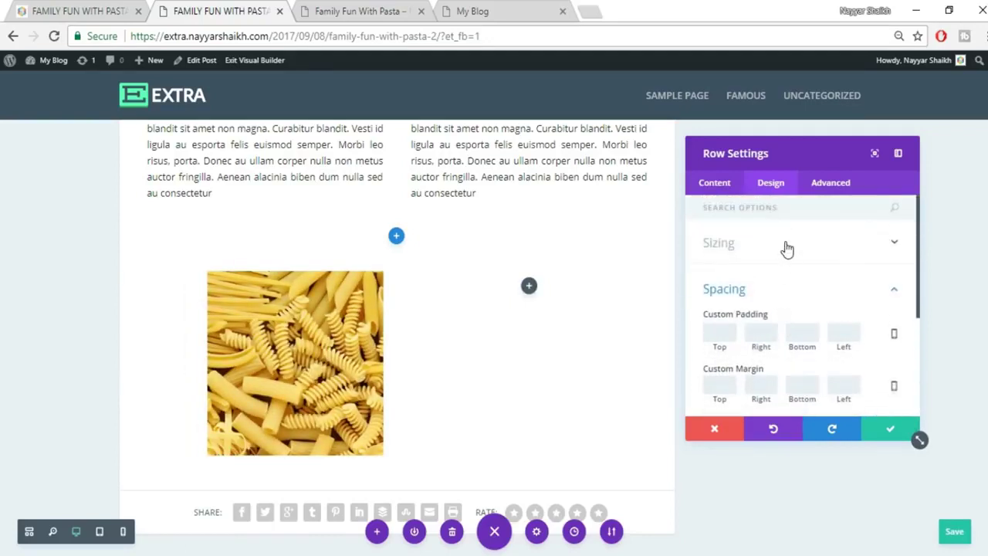
# Step: Enable Custom Gutter Width, set it to 0, and save the row settings
pyautogui.click(785, 244)
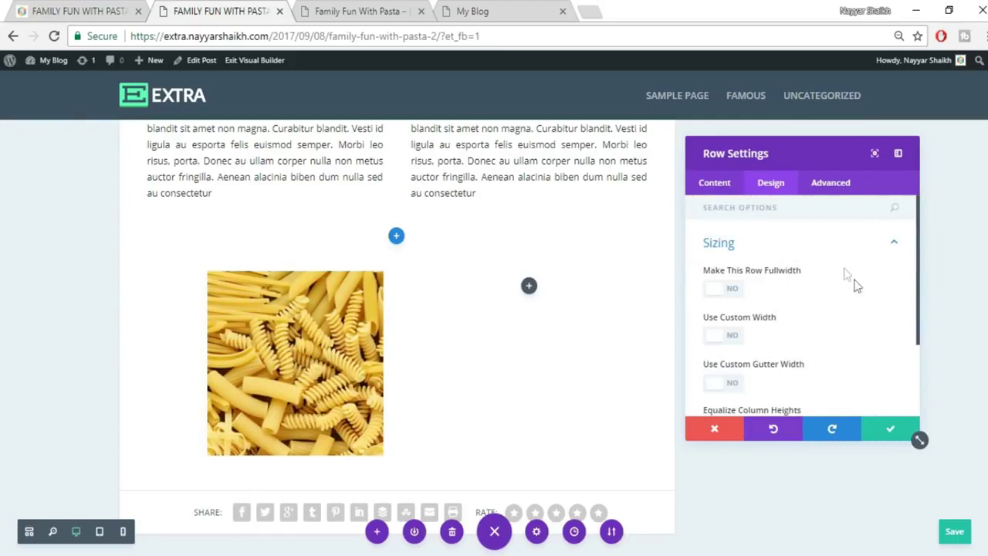
pyautogui.scroll(-2, 863, 294)
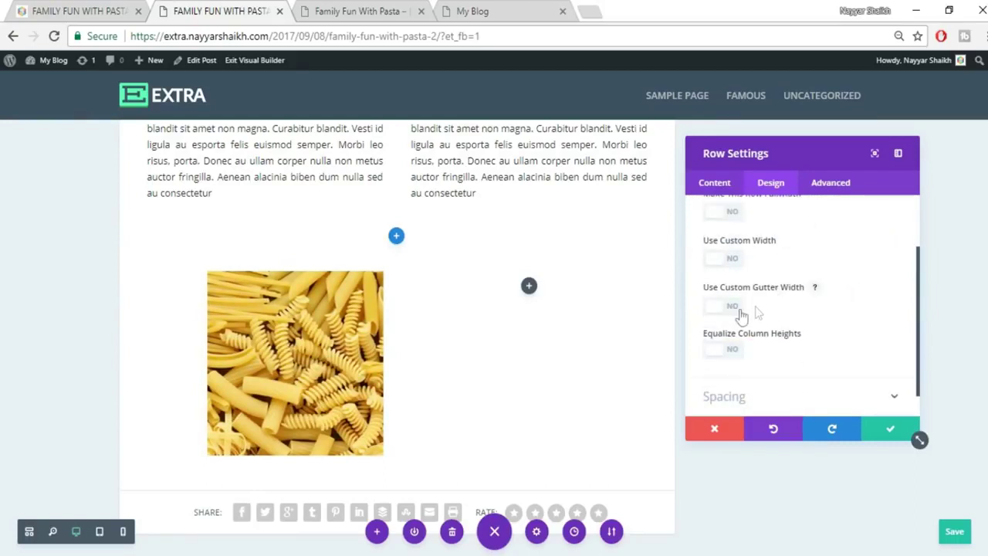
pyautogui.click(733, 308)
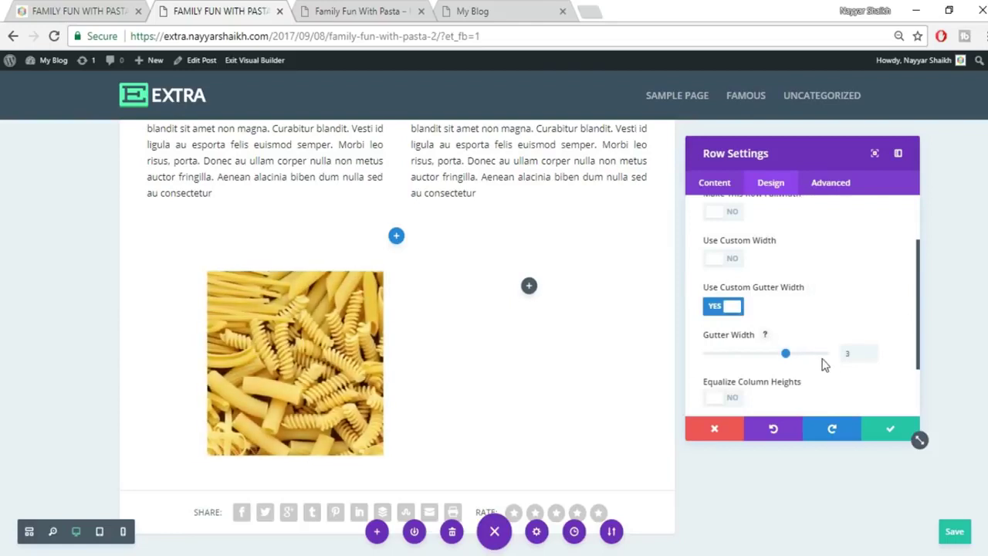
pyautogui.click(854, 356)
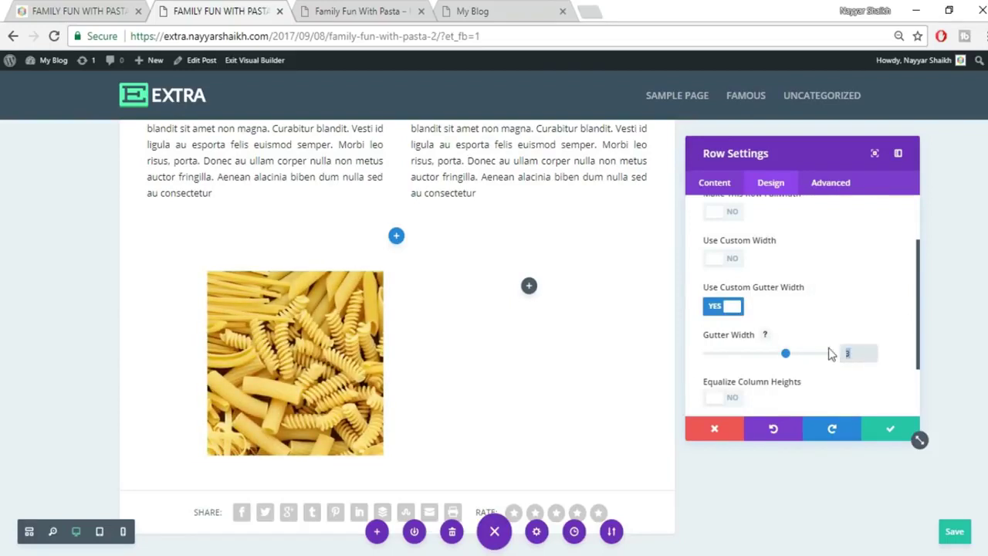
pyautogui.write('0')
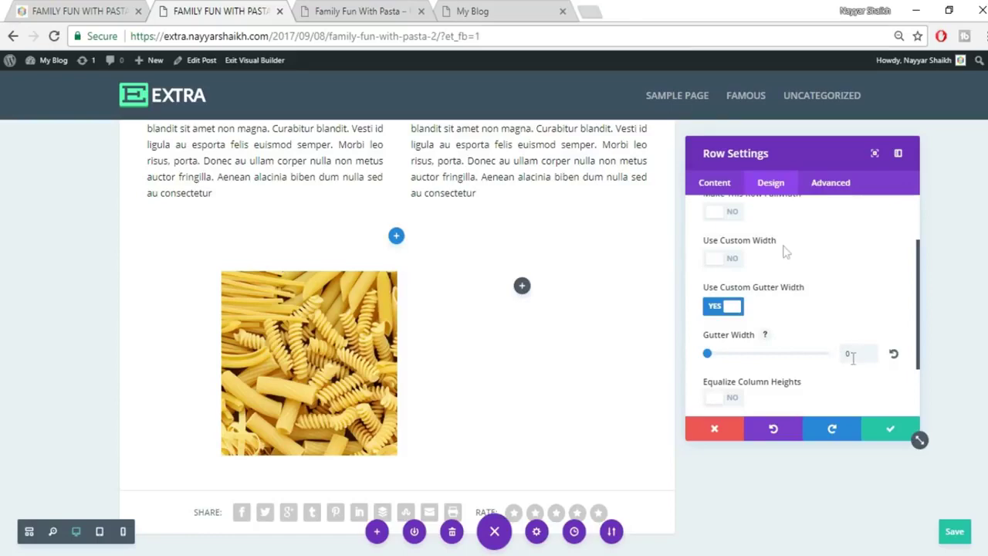
pyautogui.click(73, 11)
pyautogui.scroll(-1, 521, 401)
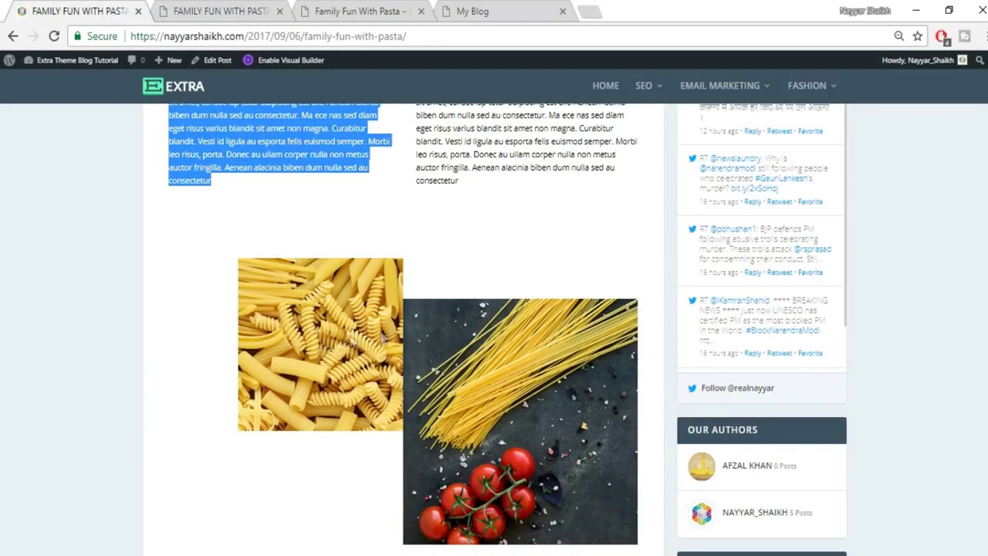
pyautogui.click(177, 9)
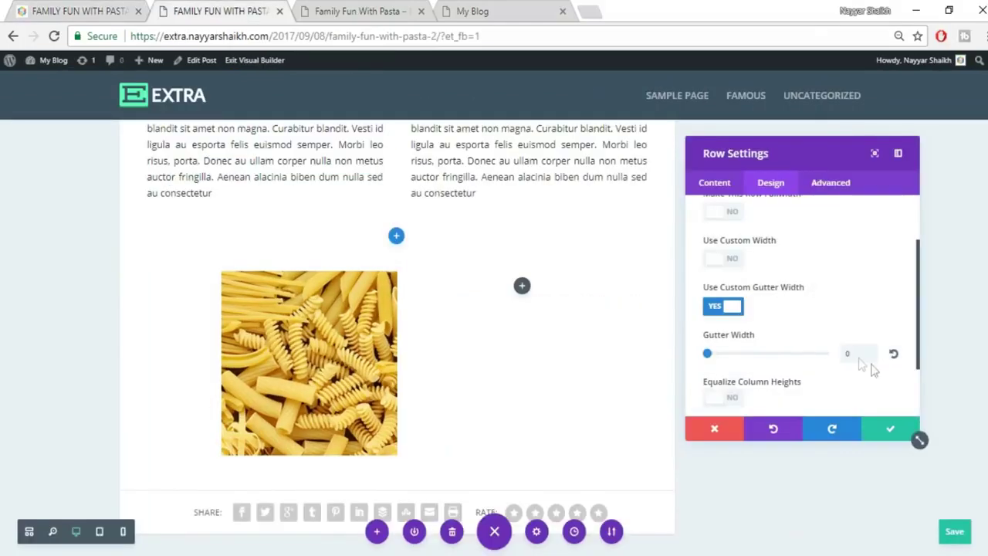
pyautogui.click(886, 433)
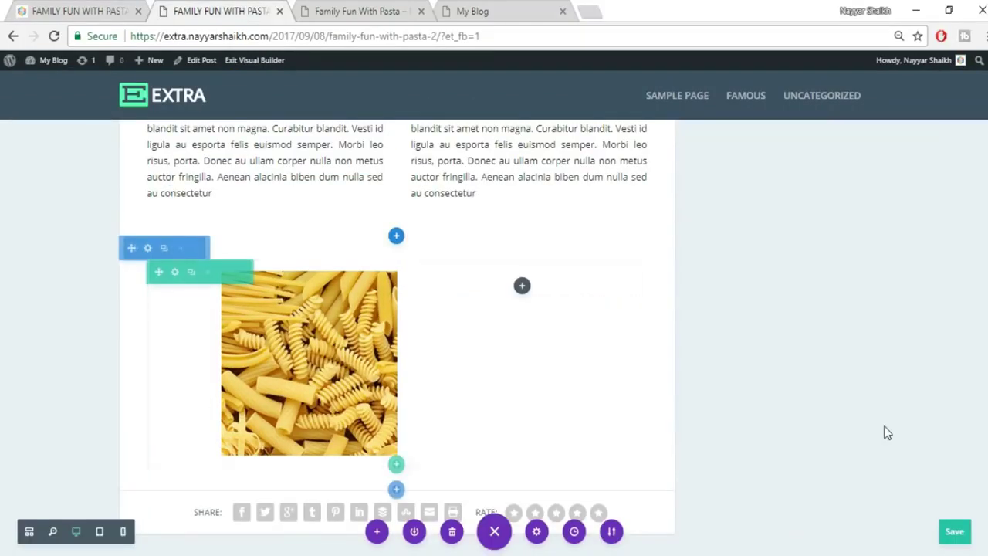
# Step: Upload the 033 spaghetti-and-tomatoes photo into a new Image module in the right column
pyautogui.click(522, 288)
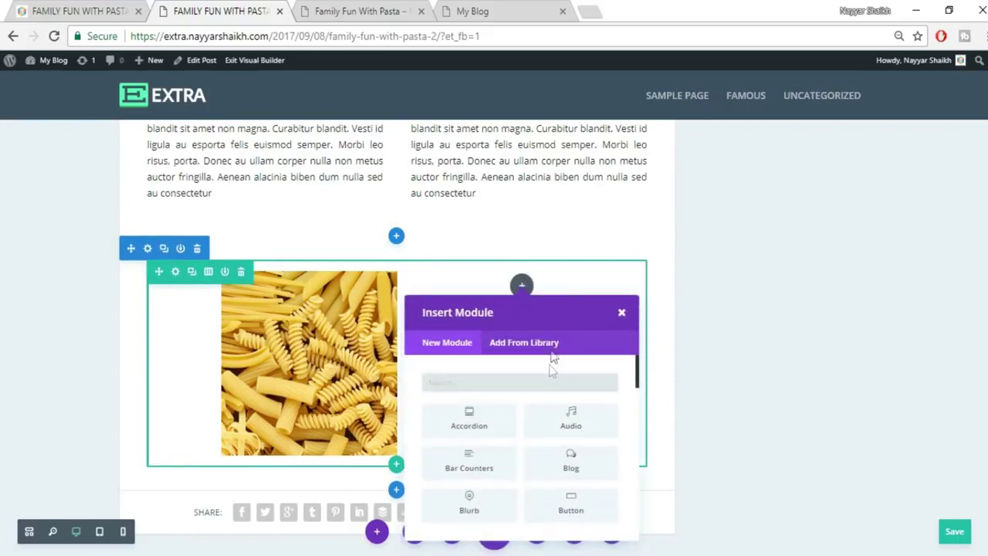
pyautogui.write('imag')
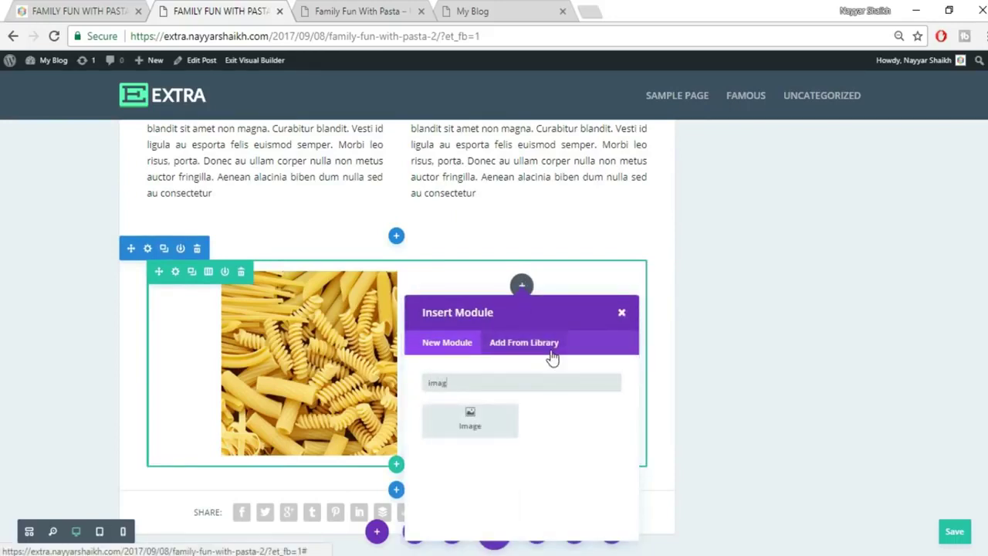
pyautogui.click(491, 418)
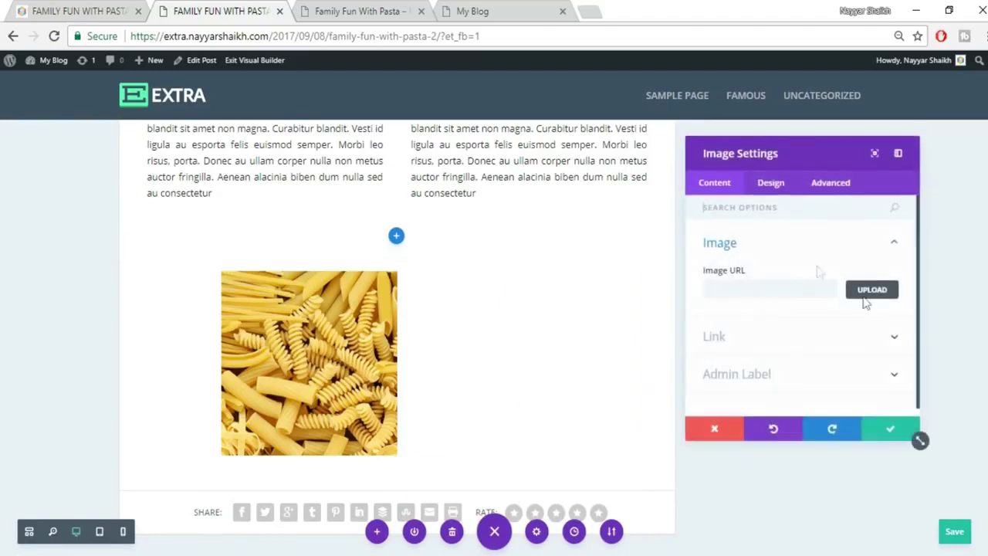
pyautogui.click(864, 289)
pyautogui.click(163, 115)
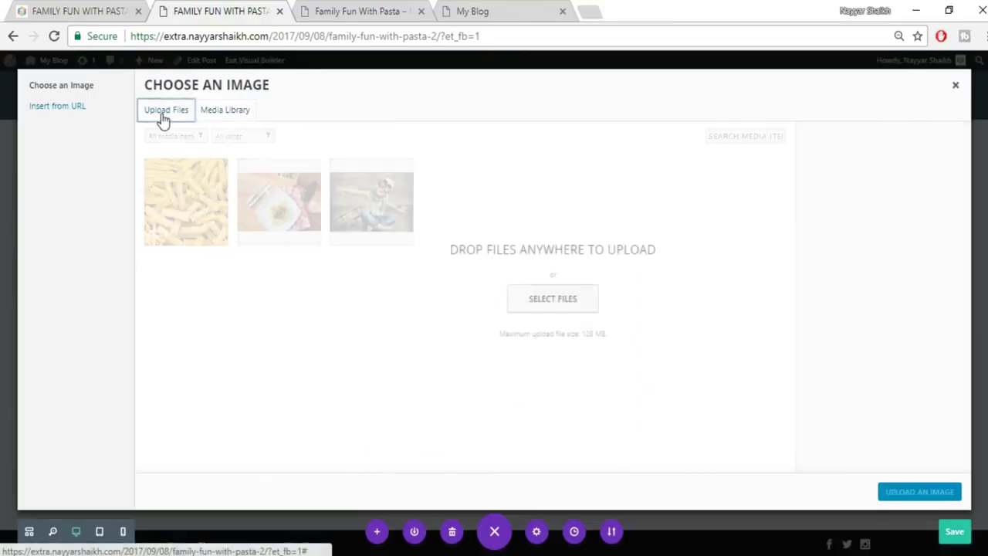
pyautogui.click(545, 300)
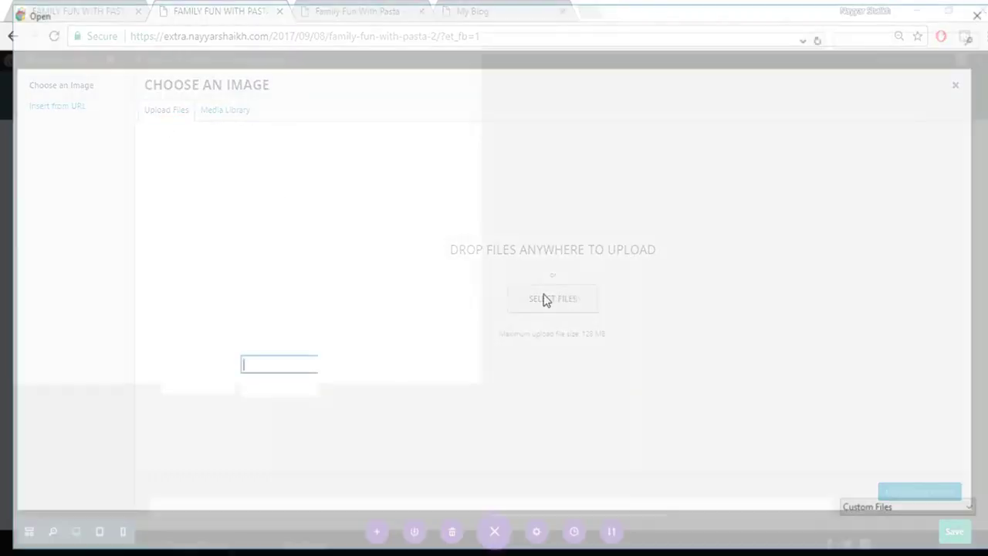
pyautogui.click(339, 209)
pyautogui.click(877, 534)
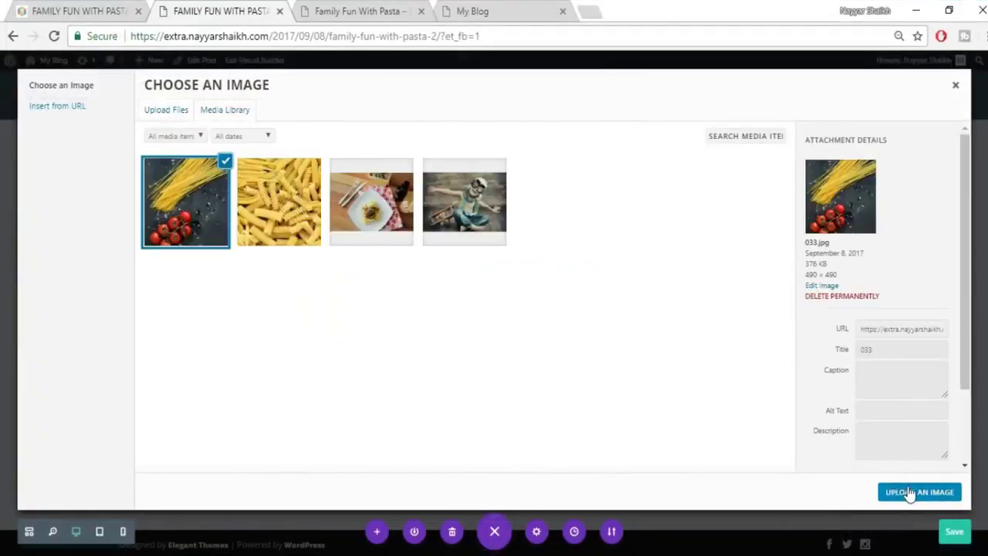
pyautogui.click(911, 493)
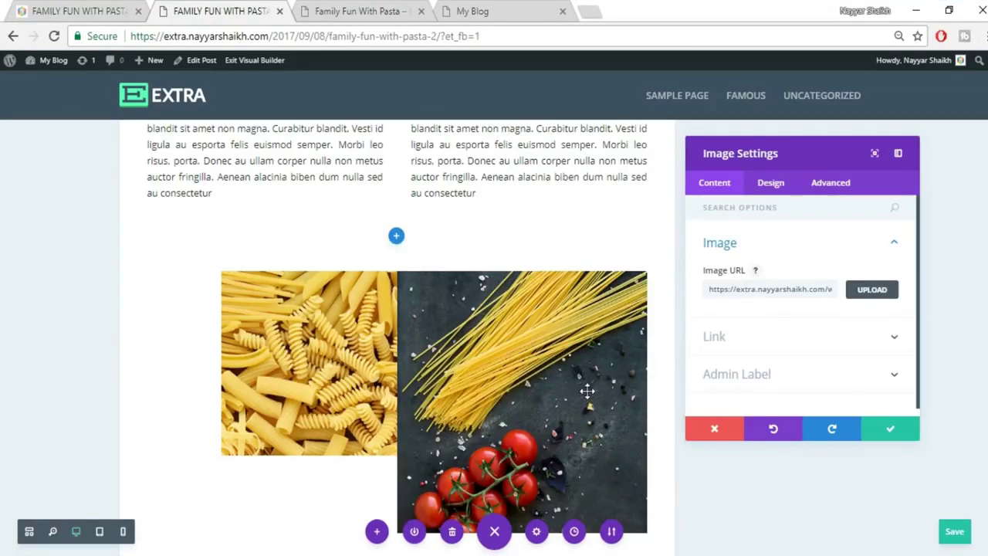
# Step: Compare with the original post, then expand the new image's Custom Margin fields
pyautogui.scroll(-1, 586, 391)
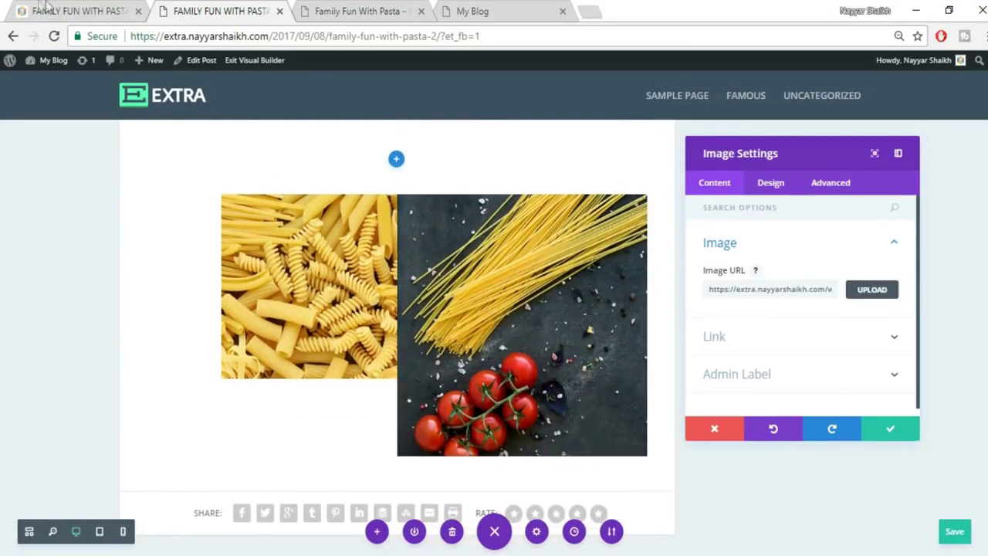
pyautogui.click(48, 8)
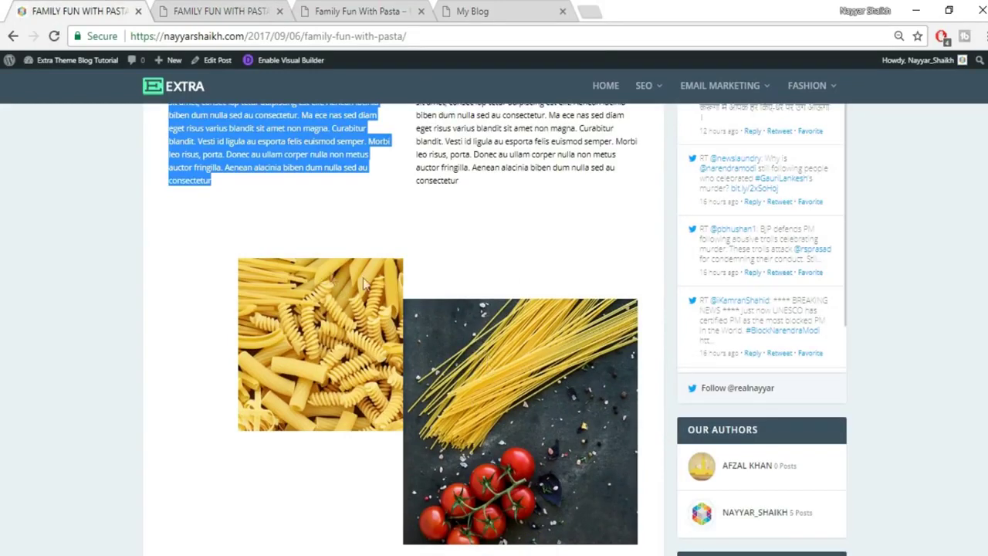
pyautogui.click(248, 8)
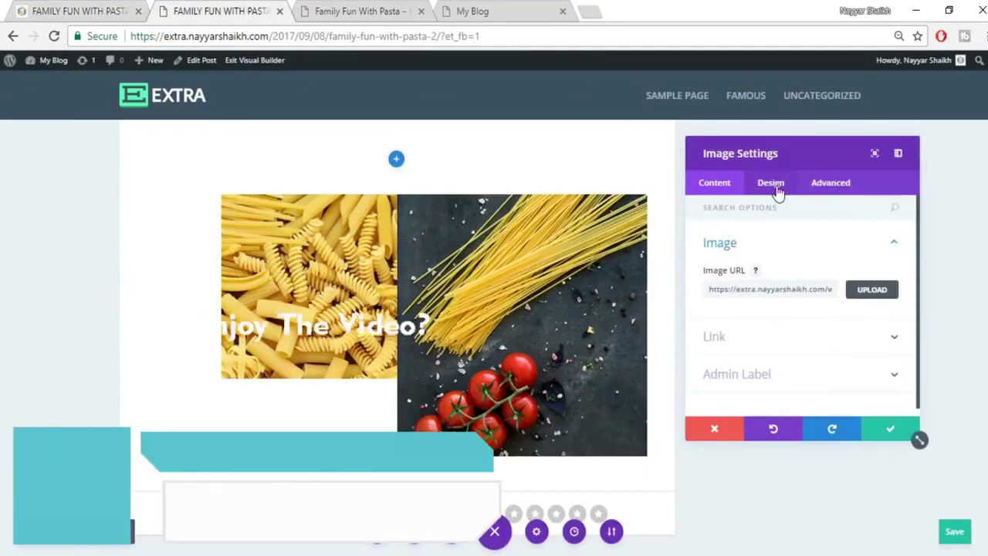
pyautogui.click(776, 190)
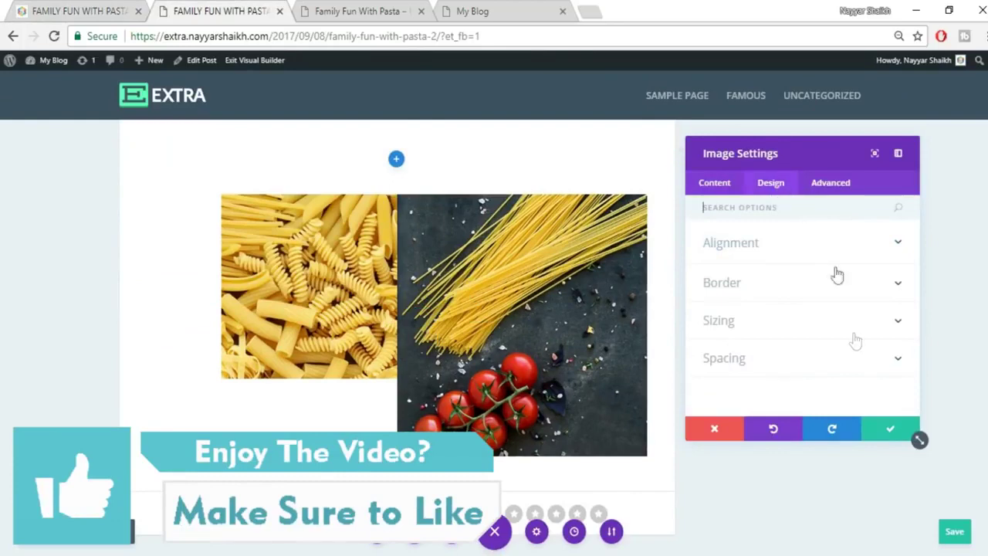
pyautogui.click(748, 359)
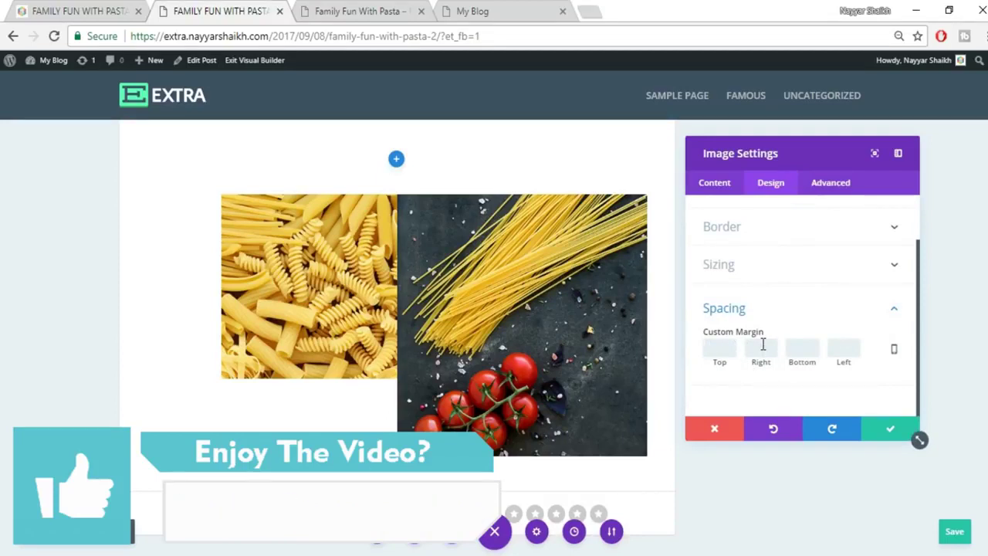
# Step: Change the spaghetti image's top margin from 30px to 60px and save the image settings
pyautogui.write('30')
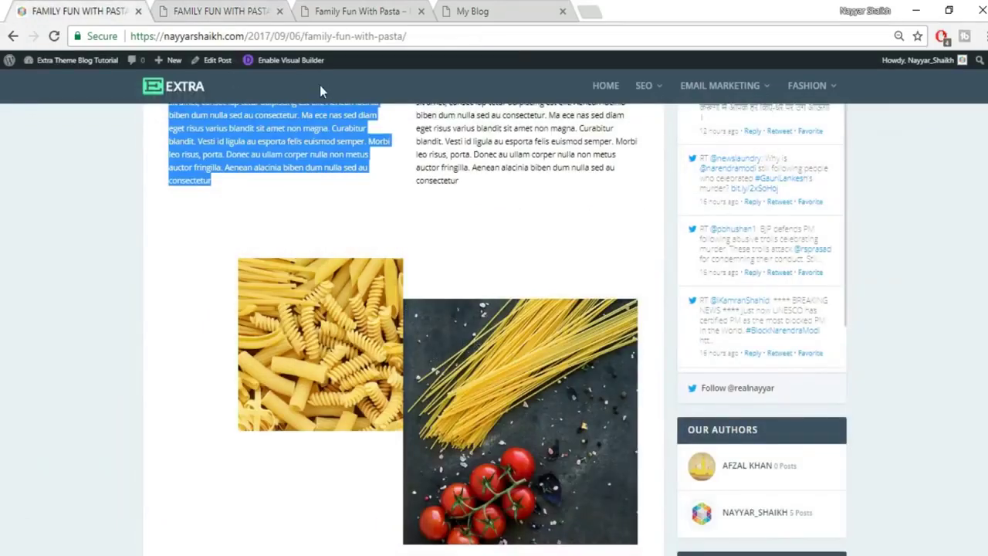
pyautogui.click(216, 10)
pyautogui.doubleClick(716, 349)
pyautogui.write('60')
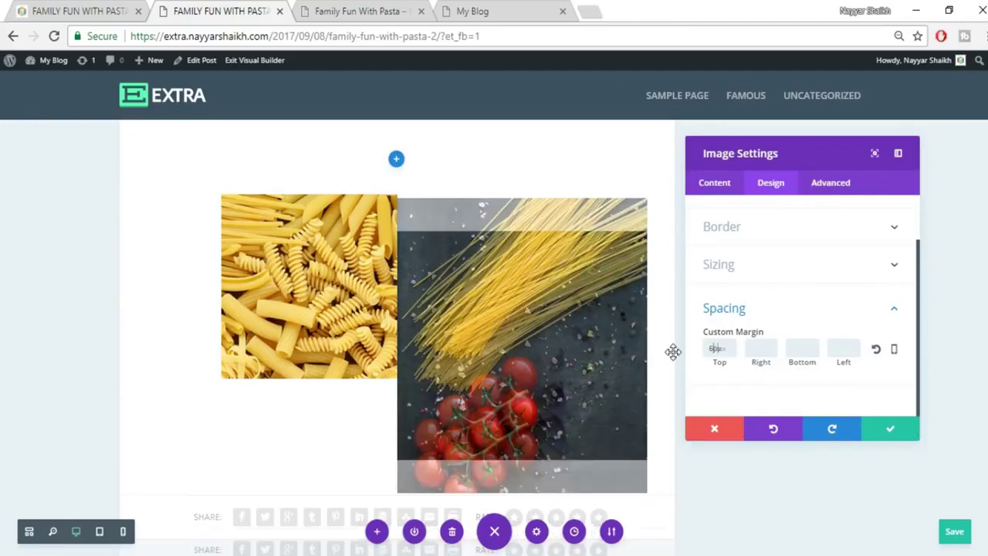
pyautogui.click(886, 432)
# Step: Compare the staggered pasta images against the original live pasta post
pyautogui.scroll(-2, 866, 417)
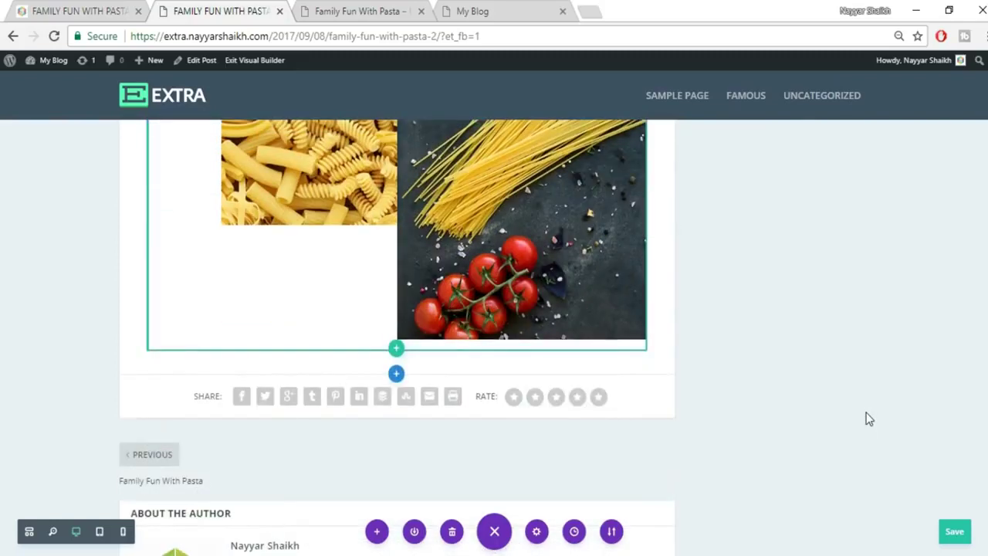
pyautogui.scroll(1, 866, 417)
pyautogui.scroll(2, 867, 419)
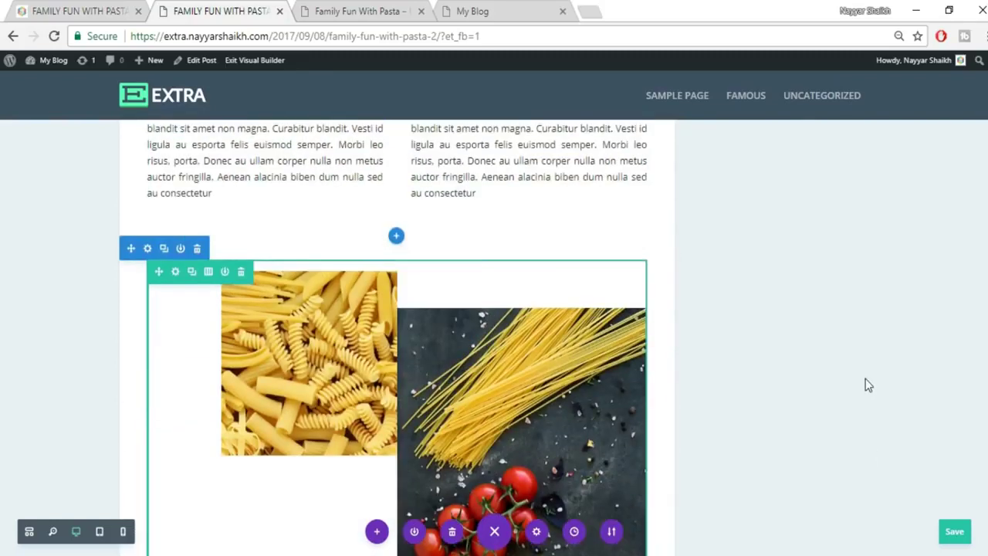
pyautogui.scroll(-1, 865, 384)
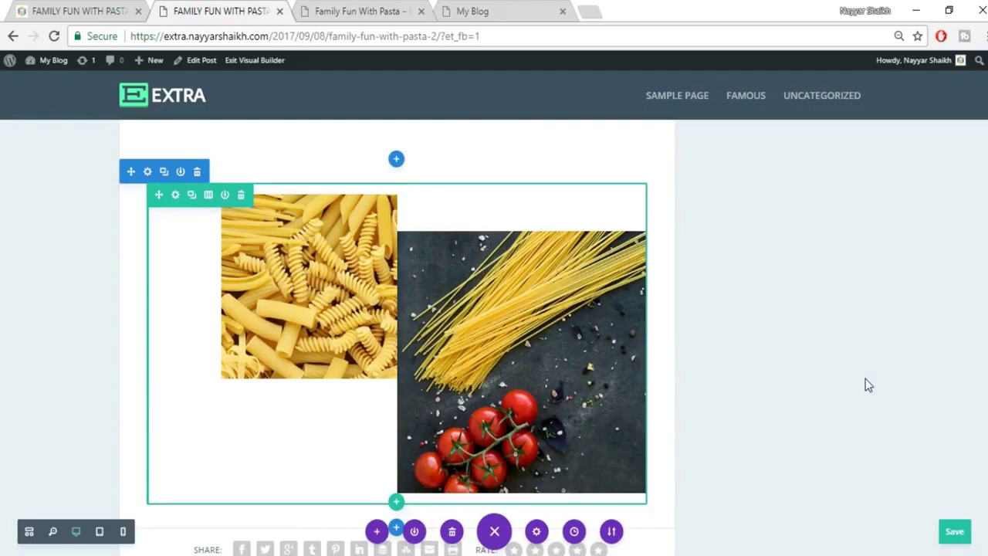
pyautogui.scroll(2, 862, 382)
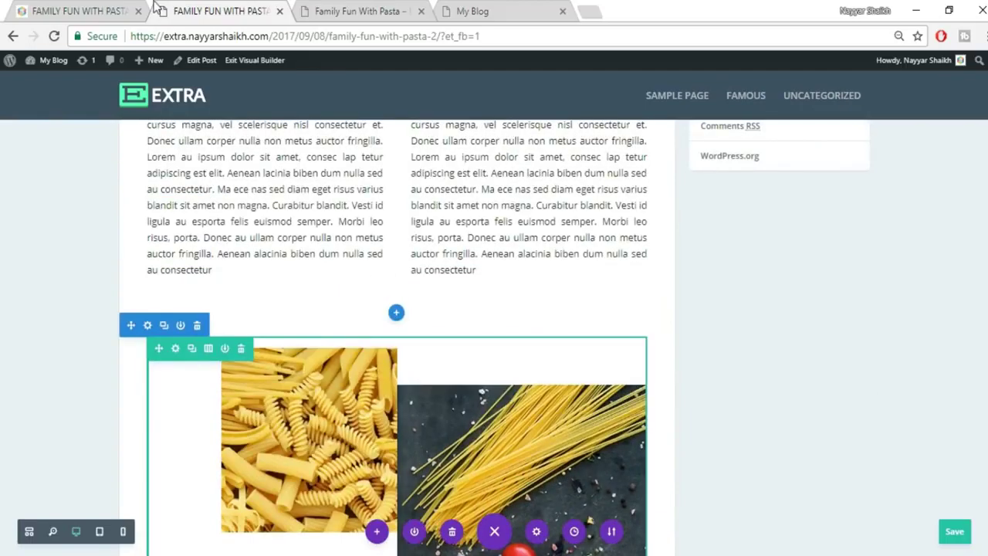
pyautogui.click(154, 7)
pyautogui.scroll(-6, 927, 272)
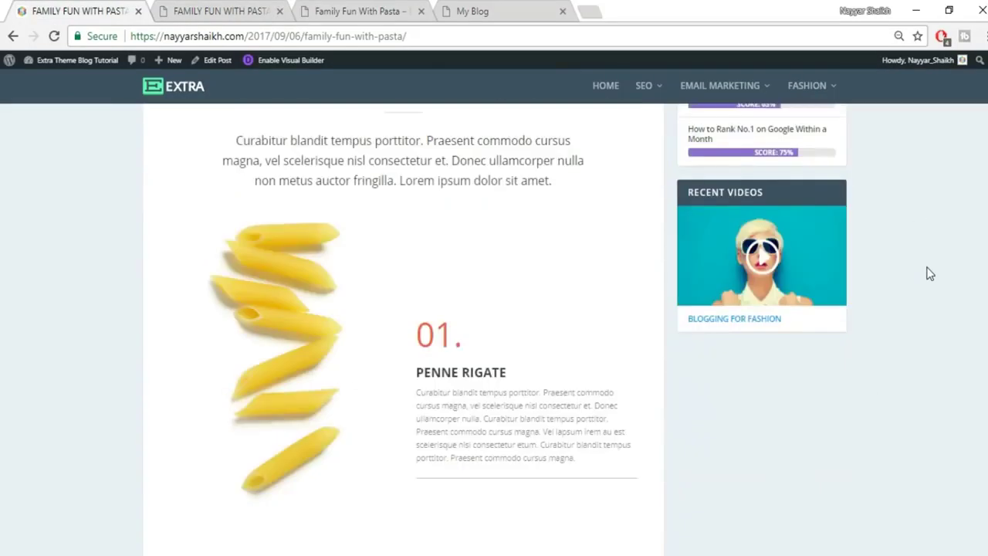
pyautogui.scroll(2, 930, 273)
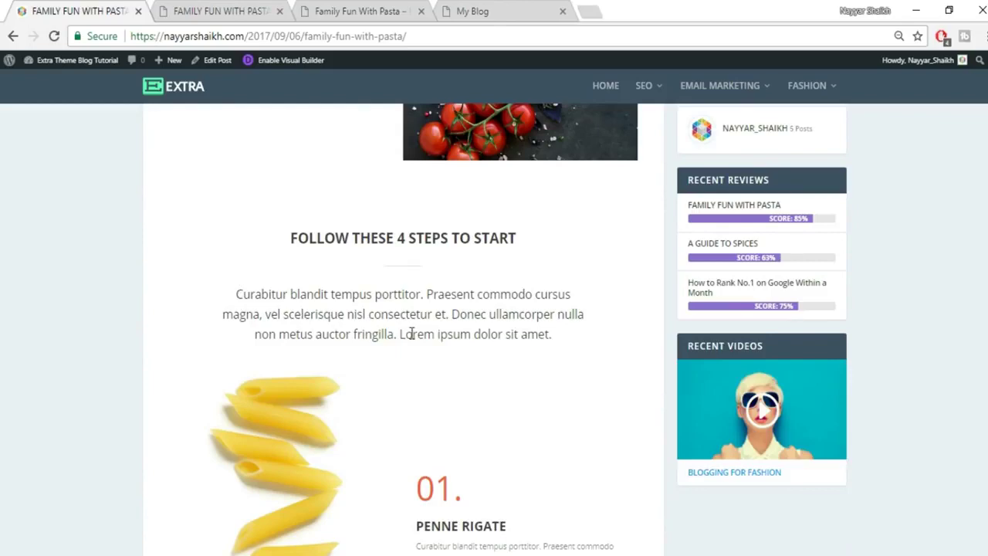
pyautogui.click(204, 10)
pyautogui.scroll(-5, 656, 332)
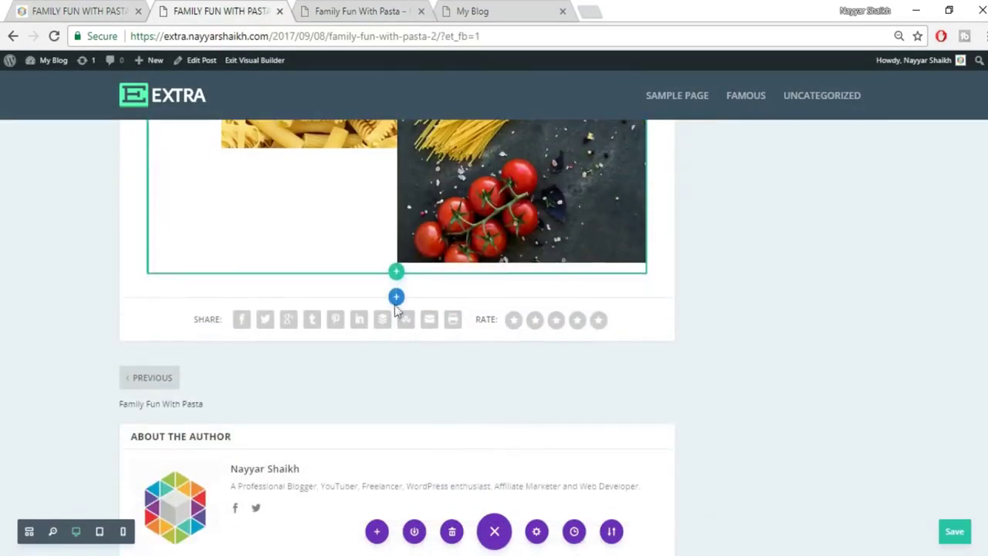
# Step: Add a regular section with a single-column row and a Text module below the images
pyautogui.click(394, 300)
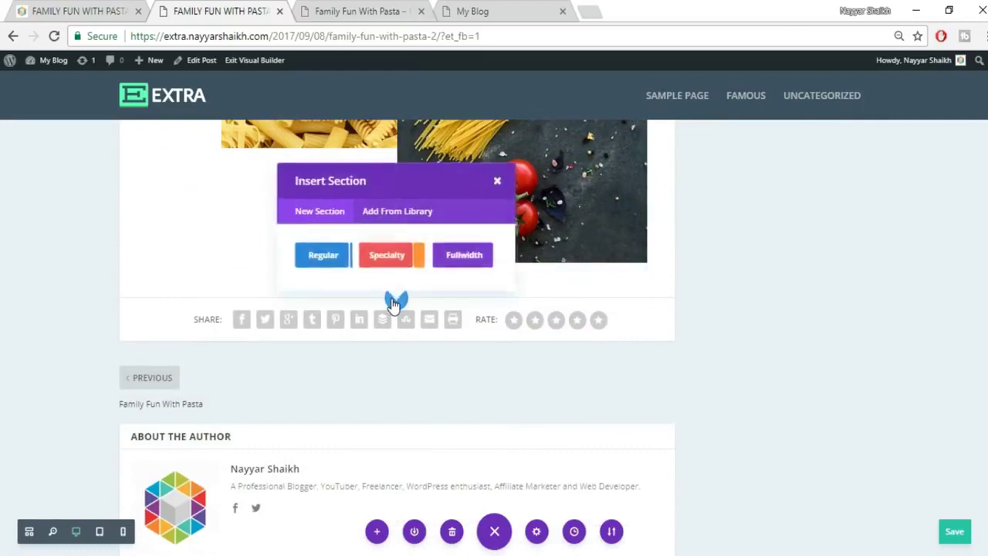
pyautogui.click(327, 258)
pyautogui.click(344, 201)
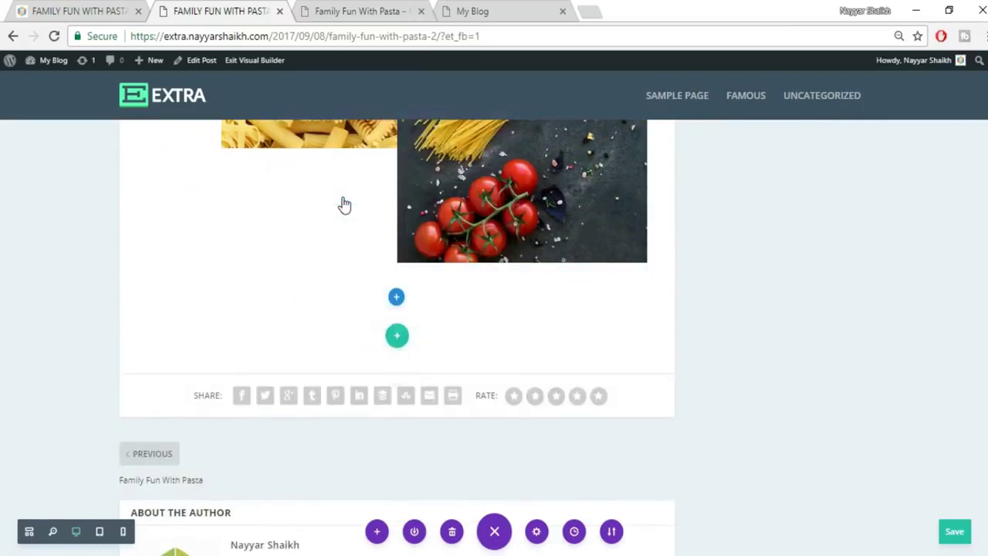
pyautogui.write('text')
pyautogui.click(355, 236)
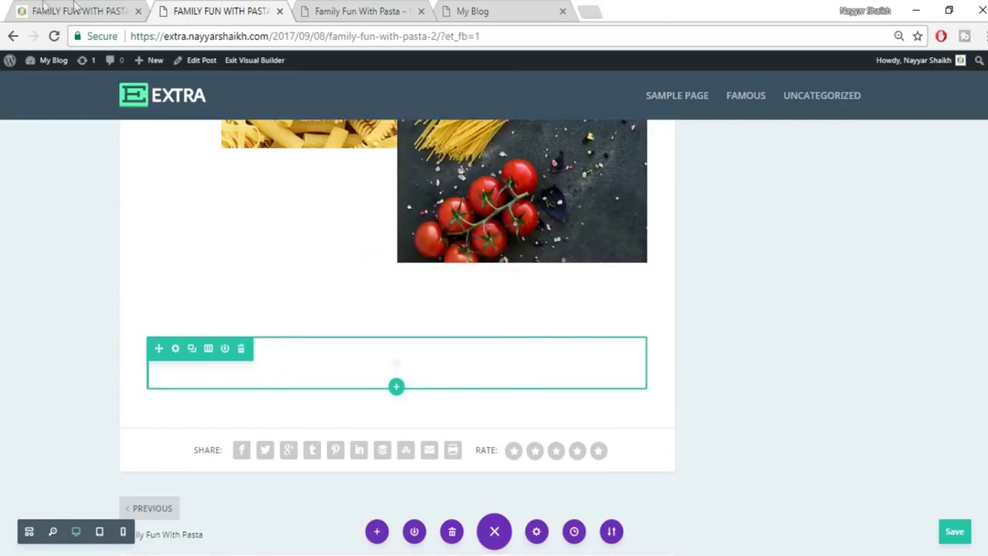
# Step: Copy the FOLLOW THESE 4 STEPS TO START heading from the live post into the Text module
pyautogui.click(44, 8)
pyautogui.moveTo(282, 244); pyautogui.dragTo(557, 240)
pyautogui.hotkey('ctrl', 'c')
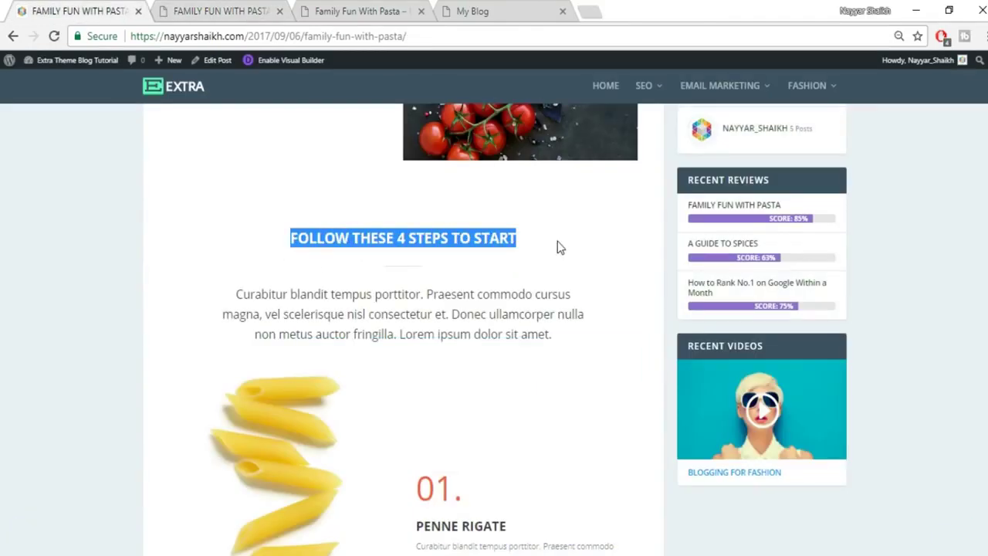
pyautogui.click(257, 8)
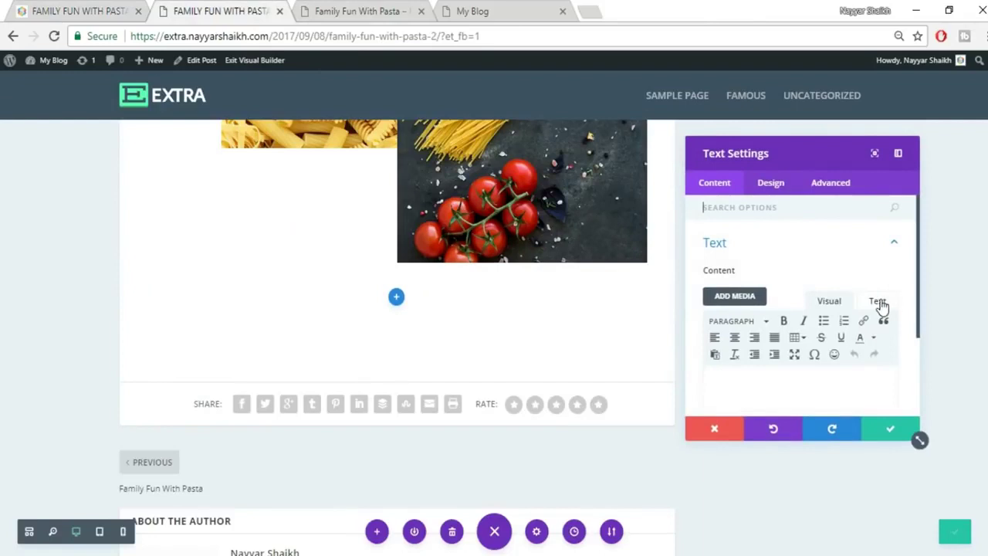
pyautogui.click(878, 302)
pyautogui.click(841, 328)
pyautogui.hotkey('ctrl', 'v')
pyautogui.click(837, 305)
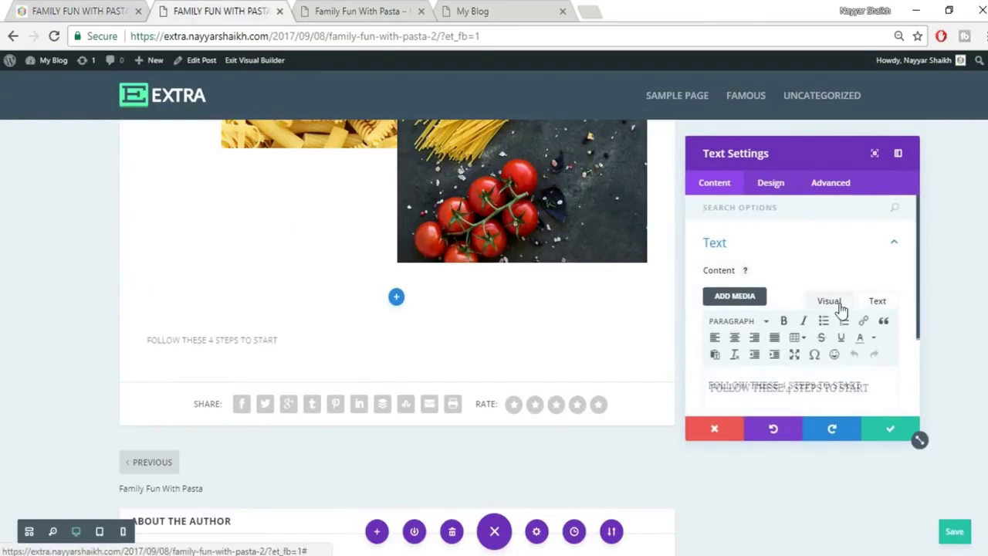
pyautogui.scroll(-3, 854, 368)
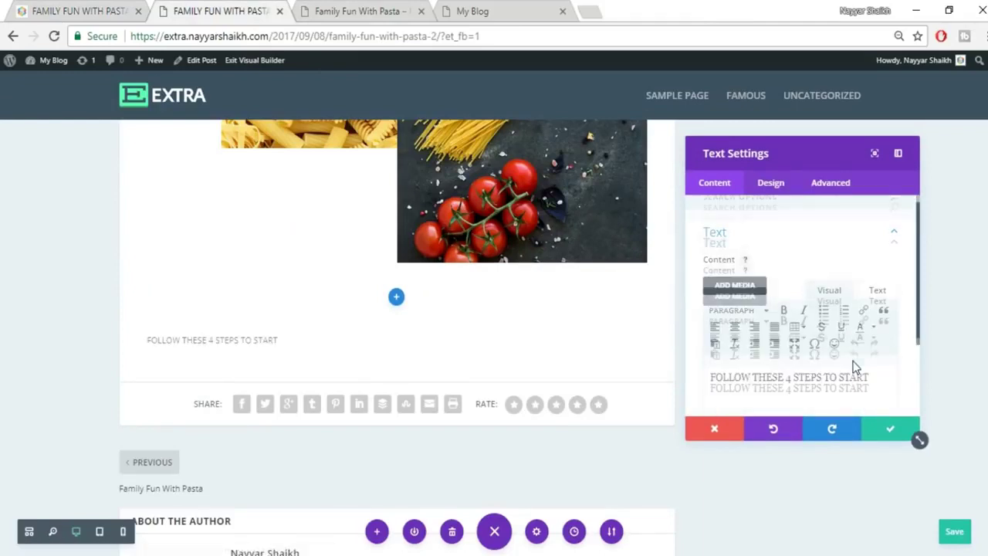
# Step: Center the heading text and set its font size to 25px
pyautogui.click(769, 185)
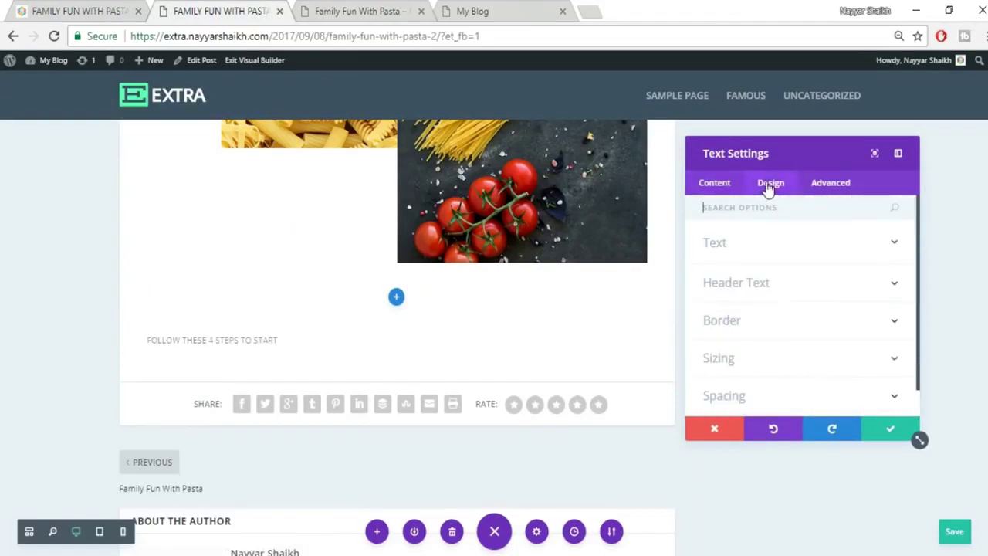
pyautogui.click(783, 247)
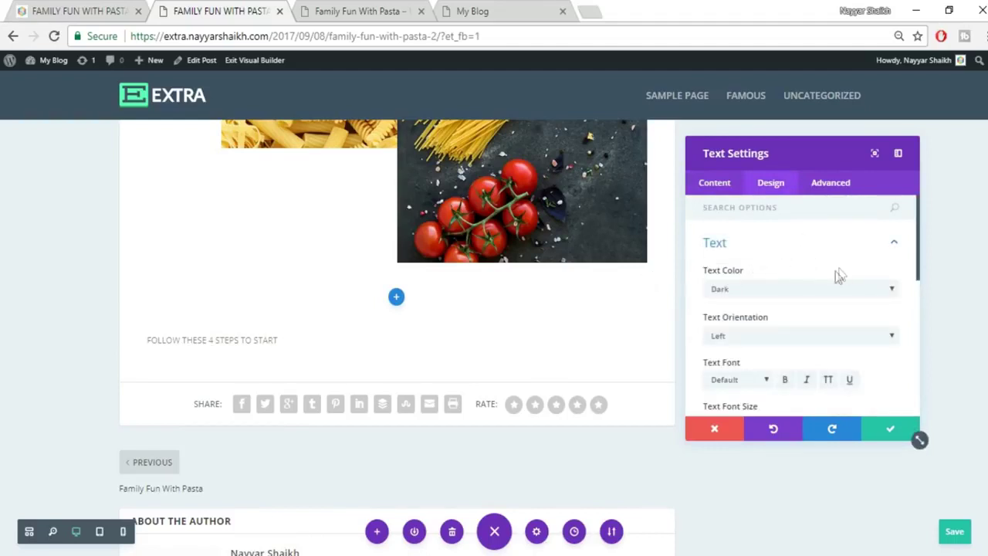
pyautogui.scroll(-2, 851, 278)
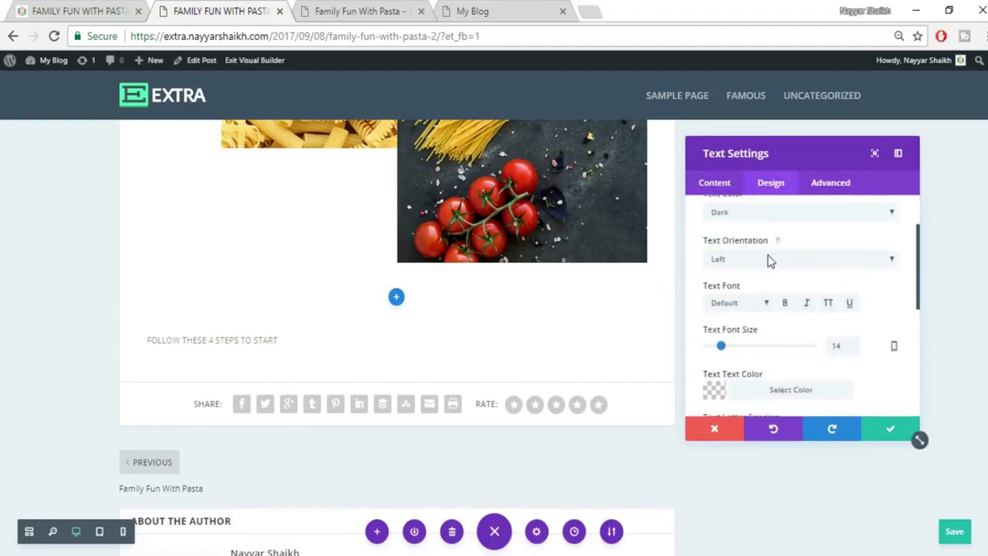
pyautogui.click(770, 261)
pyautogui.click(757, 290)
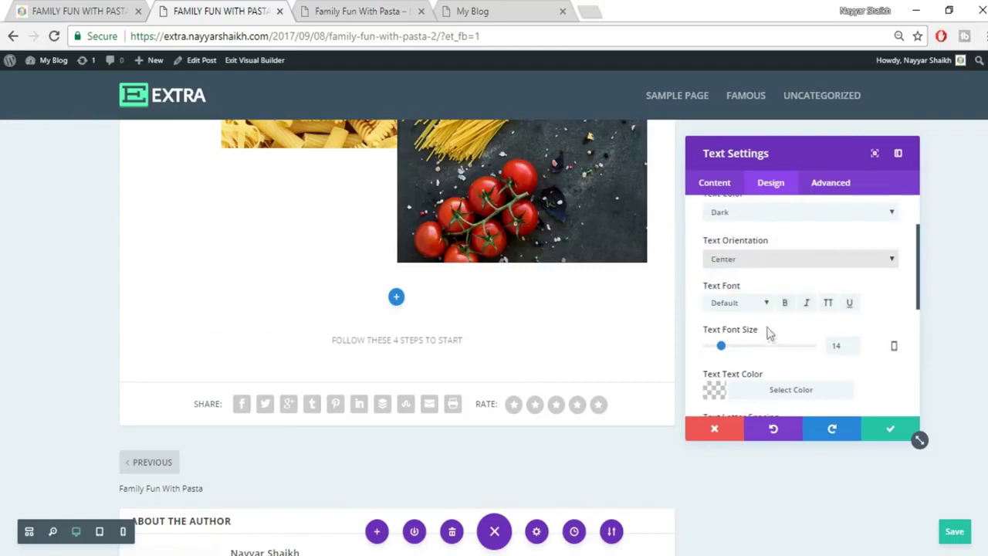
pyautogui.scroll(-2, 787, 312)
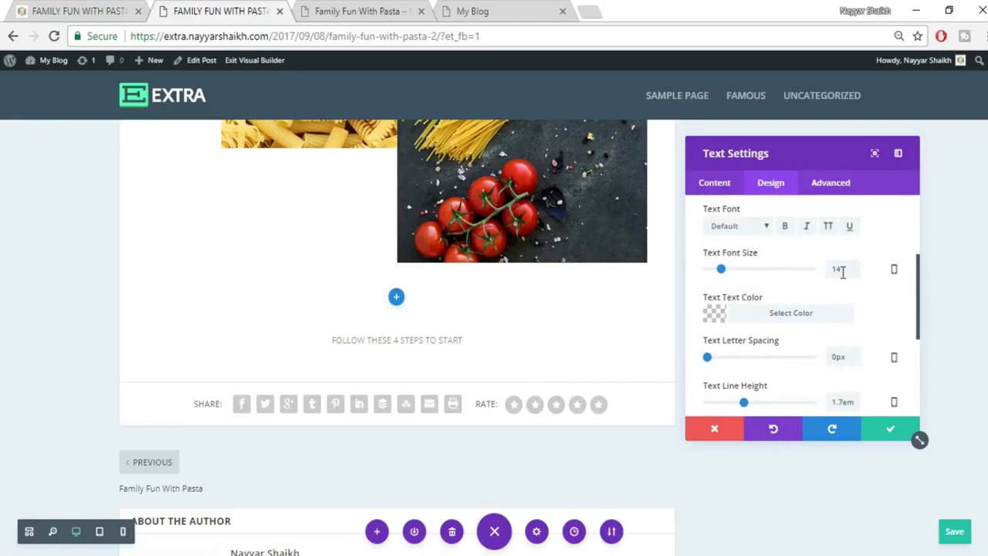
pyautogui.moveTo(841, 272); pyautogui.dragTo(826, 277)
pyautogui.write('20')
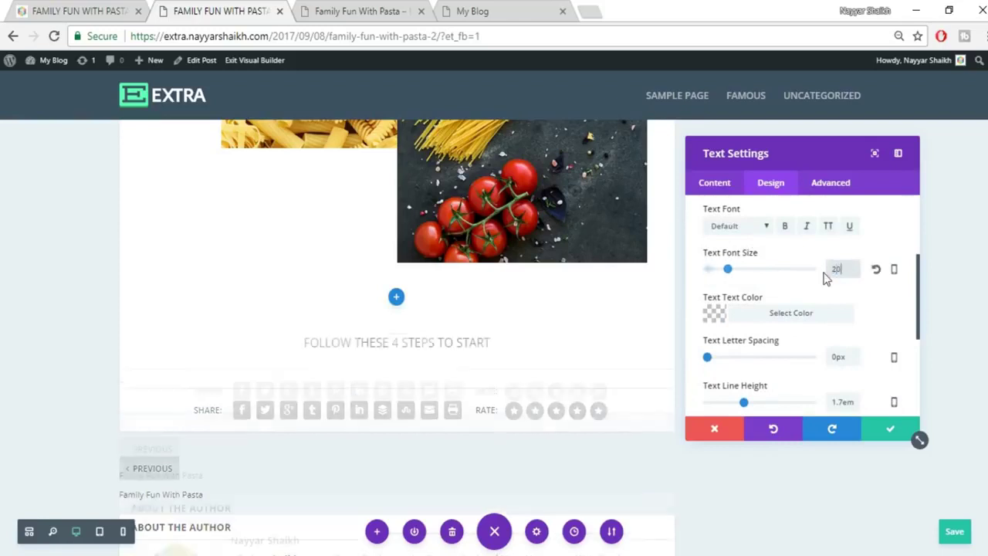
pyautogui.moveTo(839, 273); pyautogui.dragTo(812, 278)
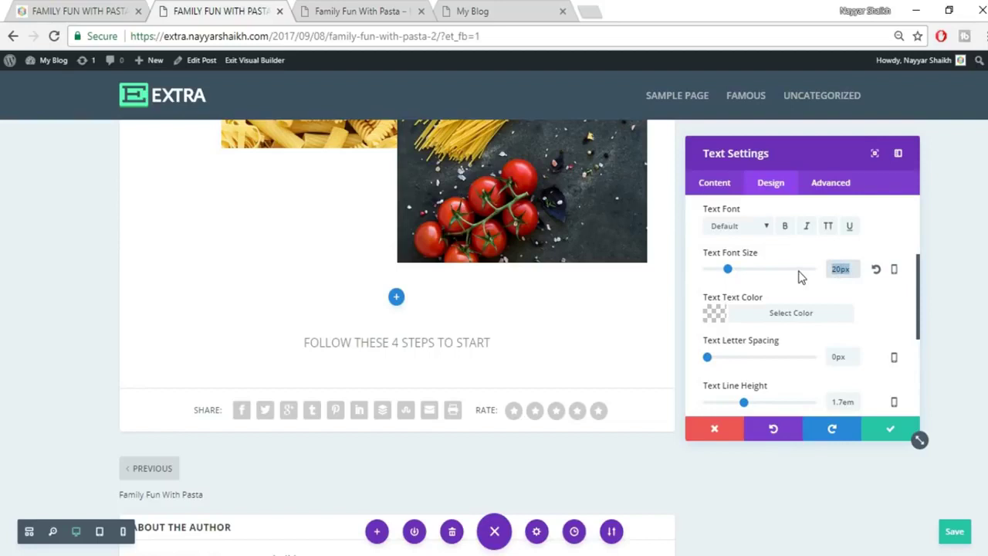
pyautogui.write('25')
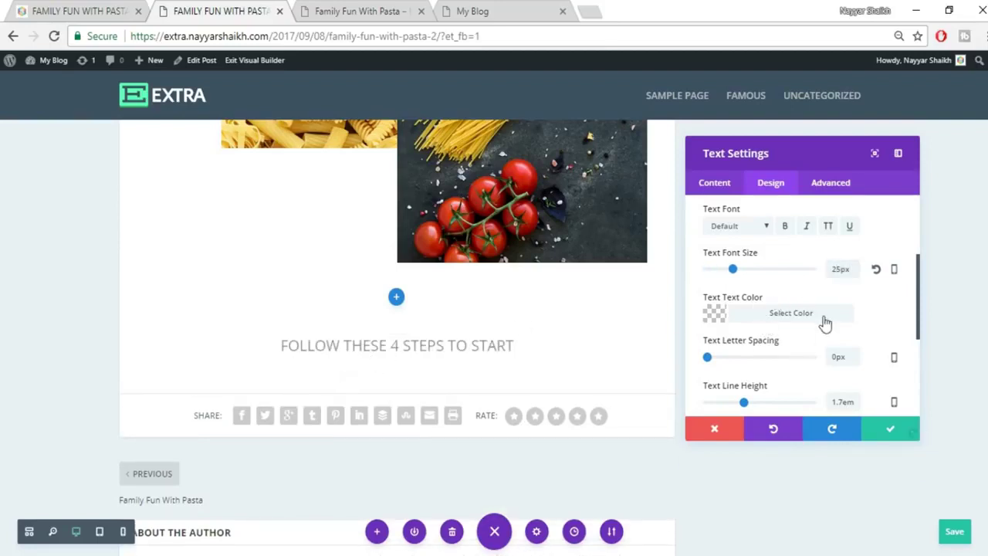
# Step: Set the heading text colour to black with slightly reduced opacity
pyautogui.scroll(-2, 863, 315)
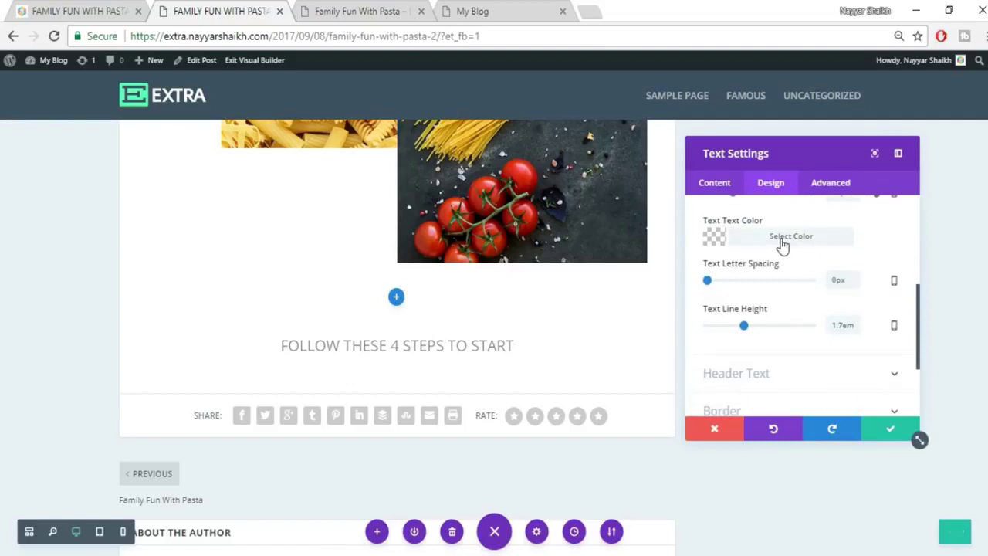
pyautogui.click(784, 237)
pyautogui.click(774, 372)
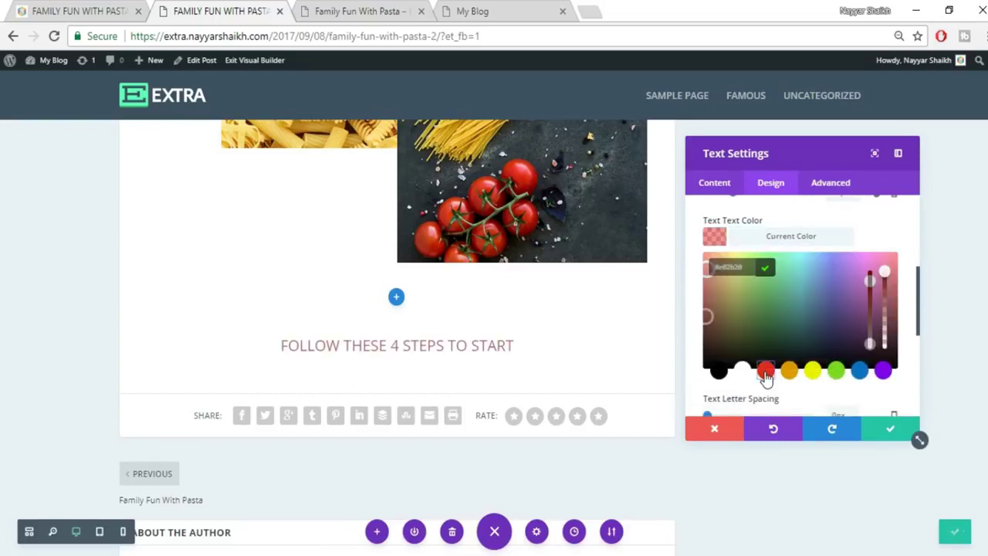
pyautogui.click(812, 372)
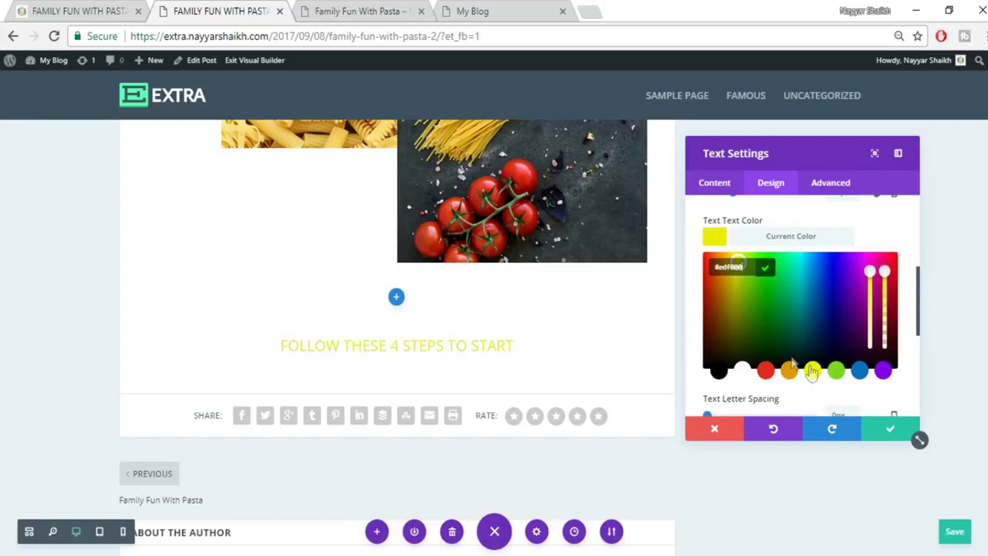
pyautogui.click(719, 372)
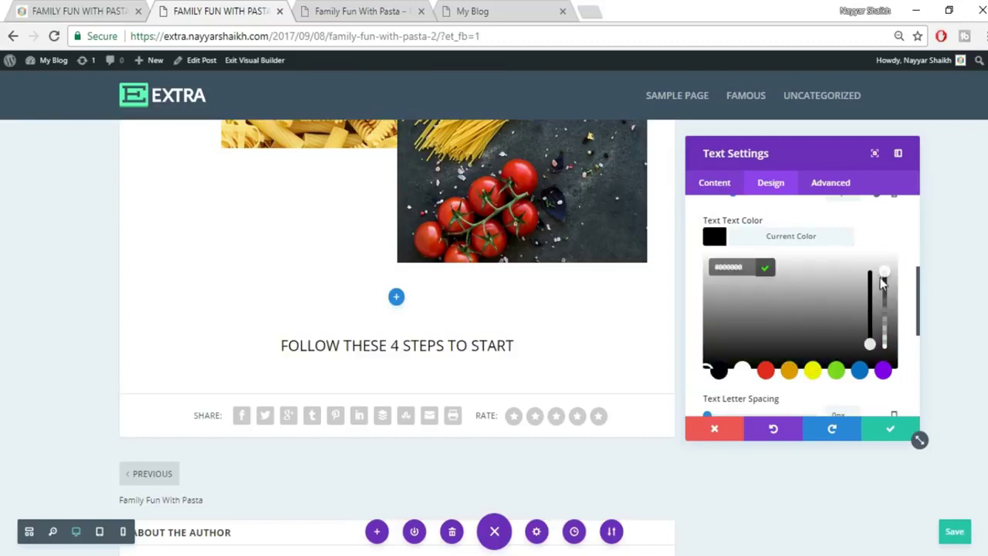
pyautogui.moveTo(887, 272)
pyautogui.mouseDown()
pyautogui.moveTo(883, 297)
pyautogui.moveTo(885, 282)
pyautogui.mouseUp()
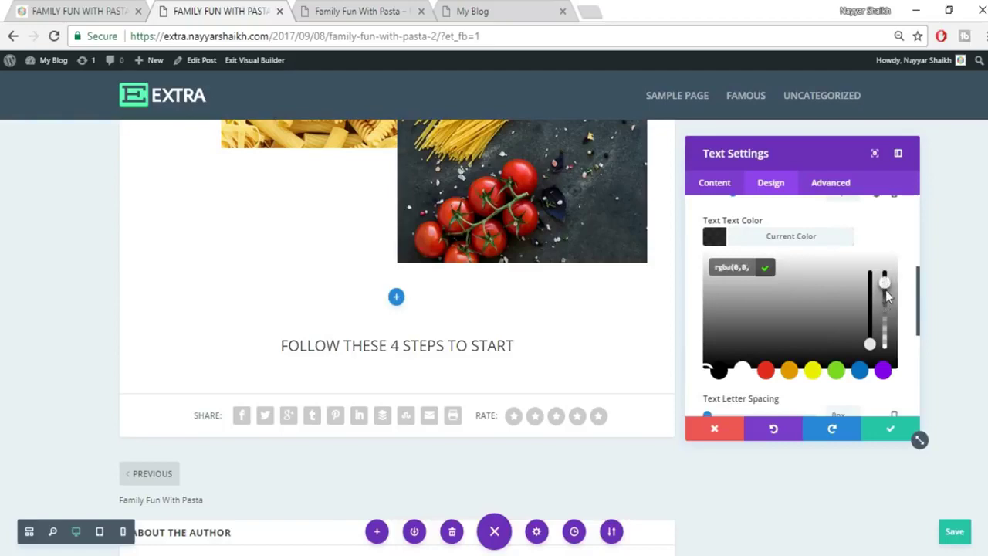
# Step: Make the heading bold after checking it against the live post
pyautogui.click(51, 9)
pyautogui.click(349, 233)
pyautogui.scroll(2, 802, 245)
pyautogui.click(785, 304)
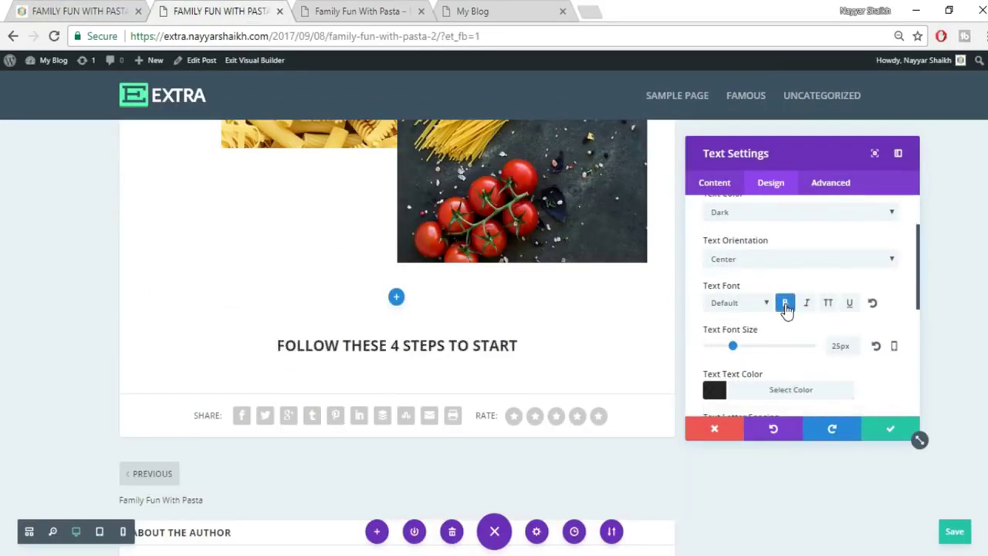
pyautogui.click(77, 9)
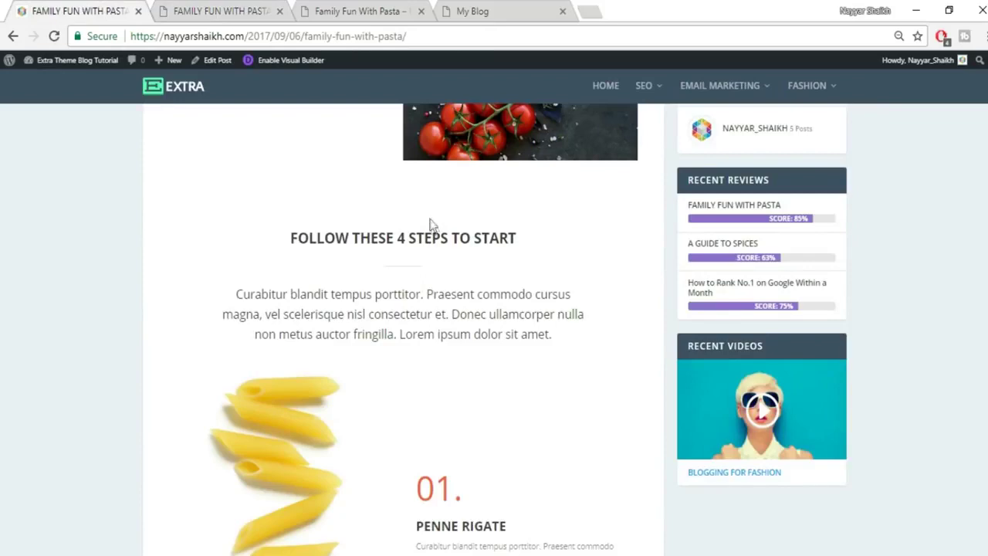
pyautogui.click(223, 10)
pyautogui.scroll(-5, 877, 389)
# Step: Bring up the heading module's text content editor for further editing
pyautogui.click(701, 185)
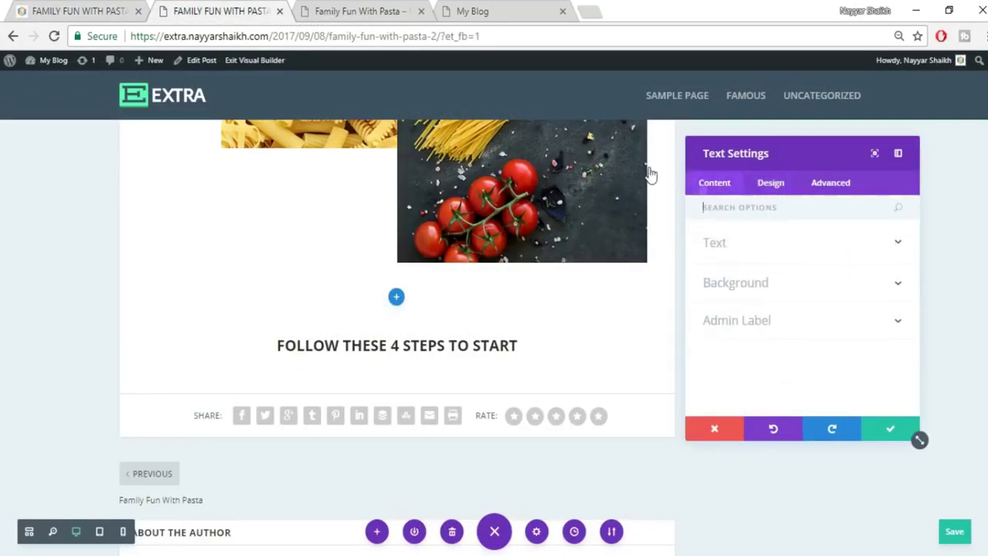
pyautogui.hotkey('ctrl', 'shift', 'Tab')
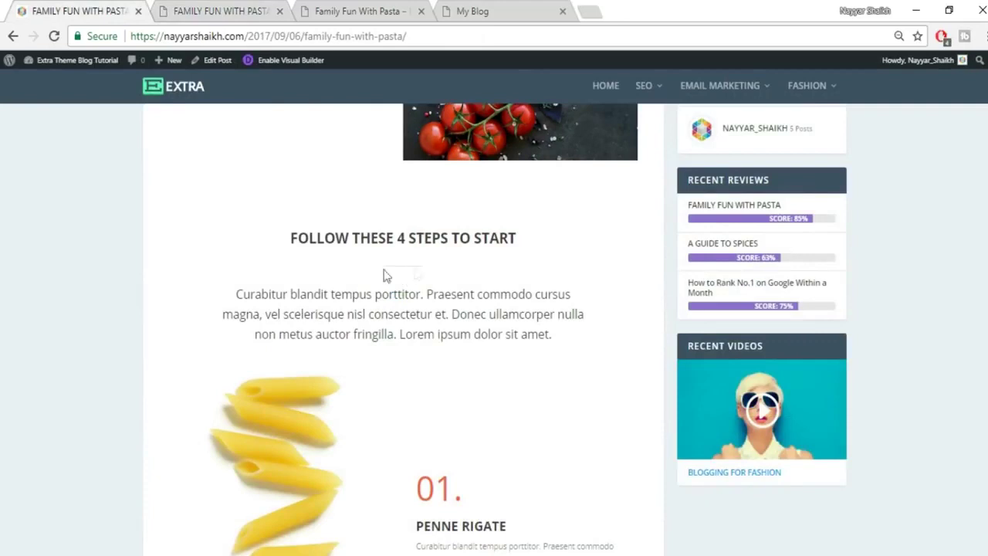
pyautogui.click(255, 9)
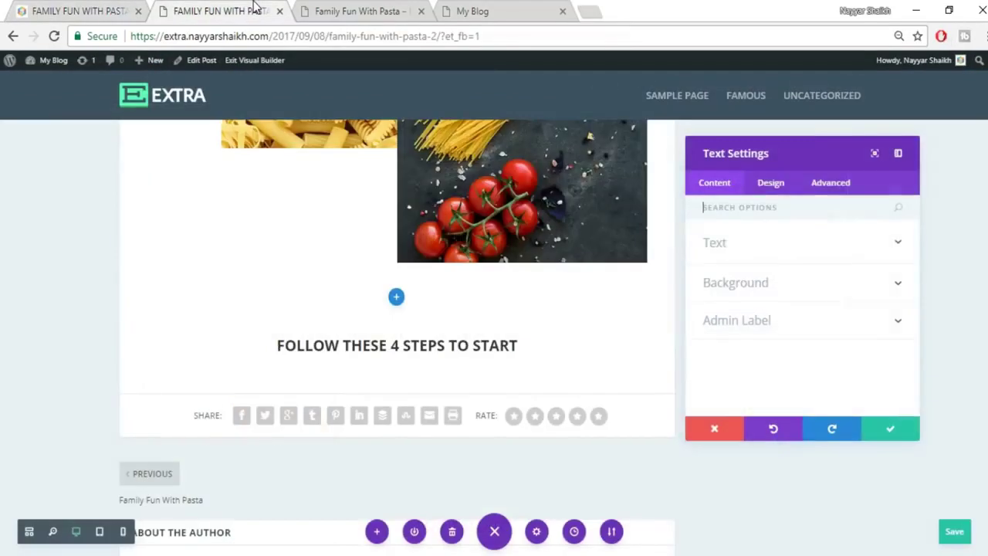
pyautogui.click(764, 247)
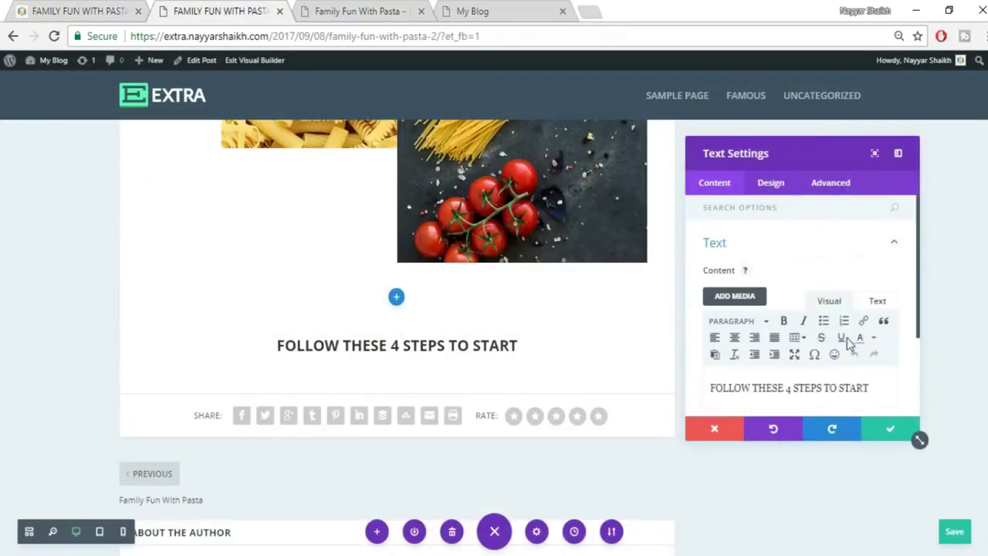
pyautogui.scroll(-1, 857, 328)
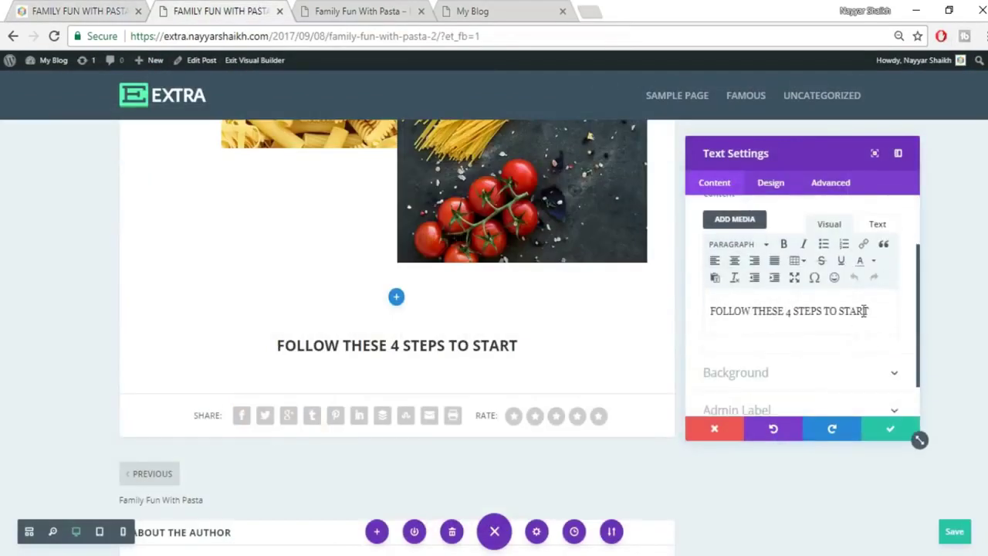
# Step: Upload the divider2 image and insert it on its own line directly under the heading
pyautogui.click(737, 220)
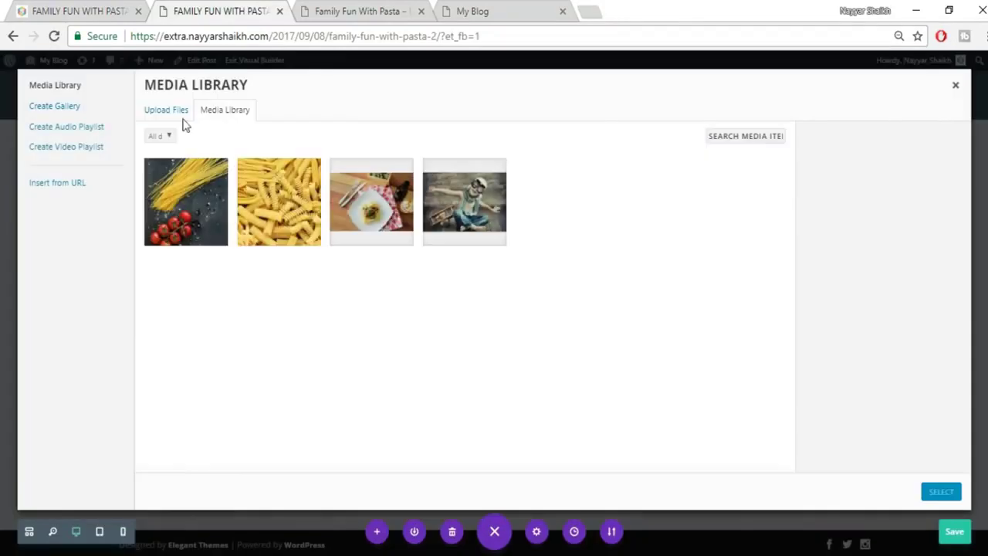
pyautogui.click(185, 110)
pyautogui.click(591, 301)
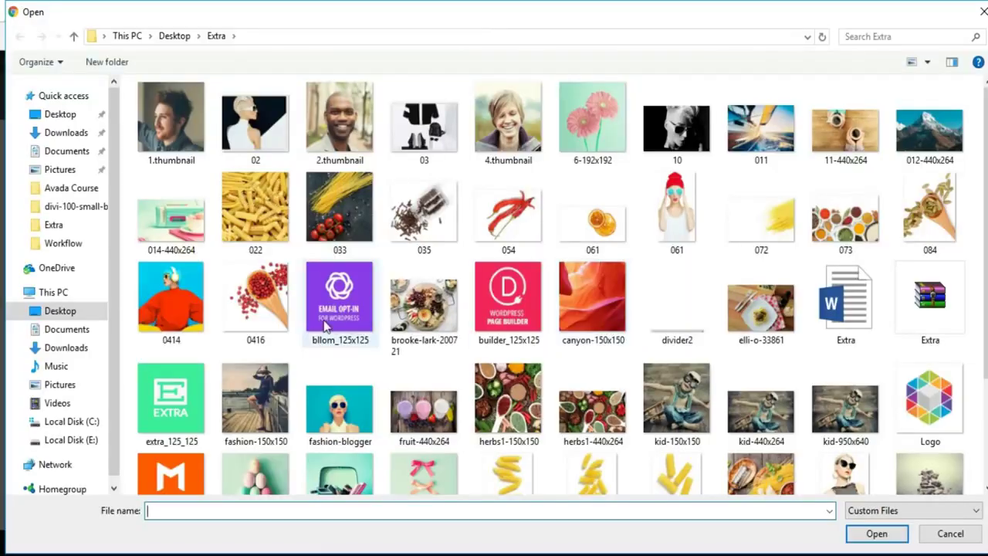
pyautogui.click(692, 348)
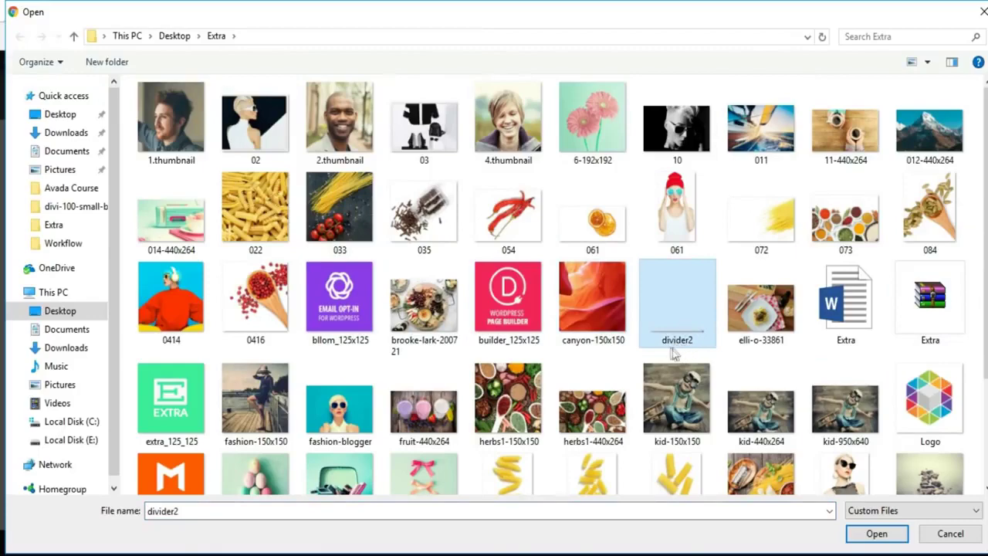
pyautogui.click(877, 534)
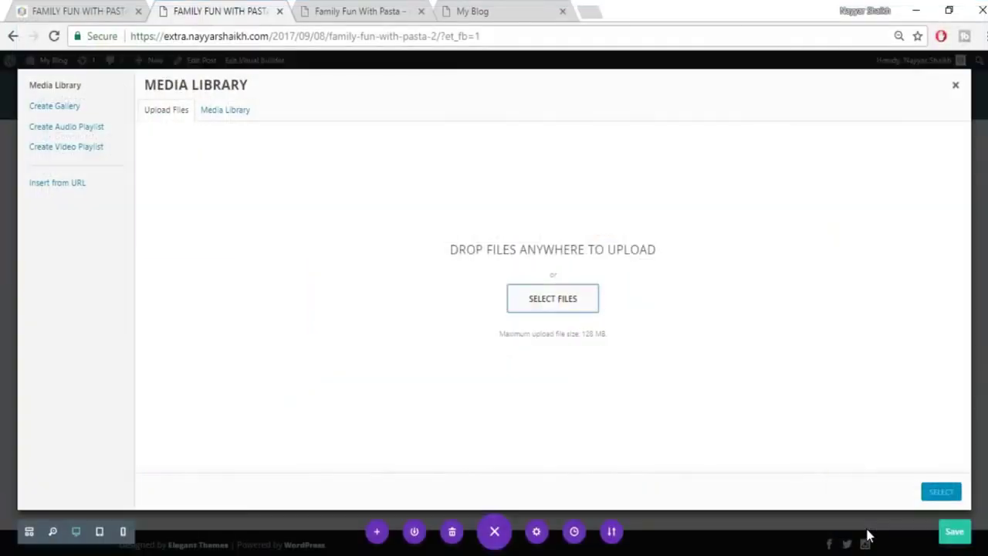
pyautogui.click(938, 493)
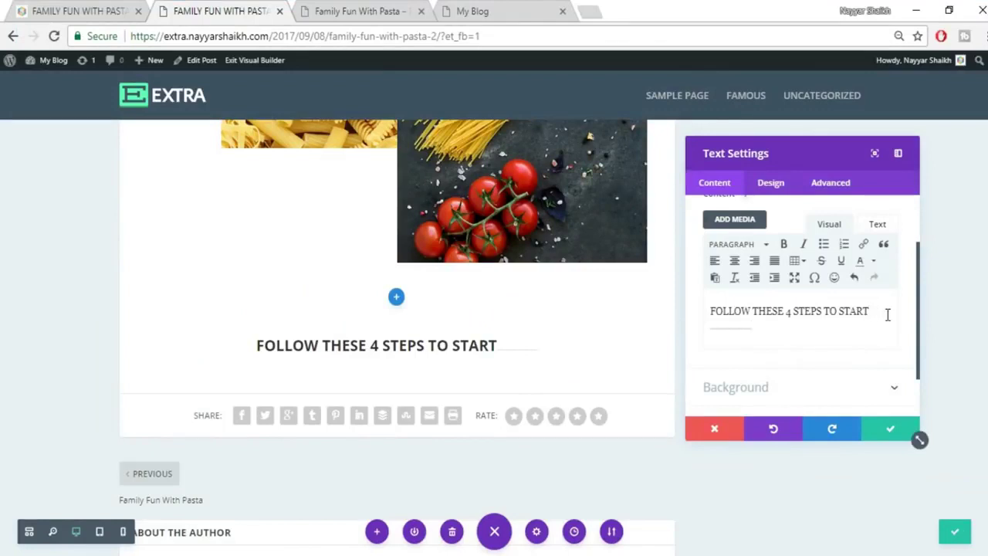
pyautogui.press('Return')
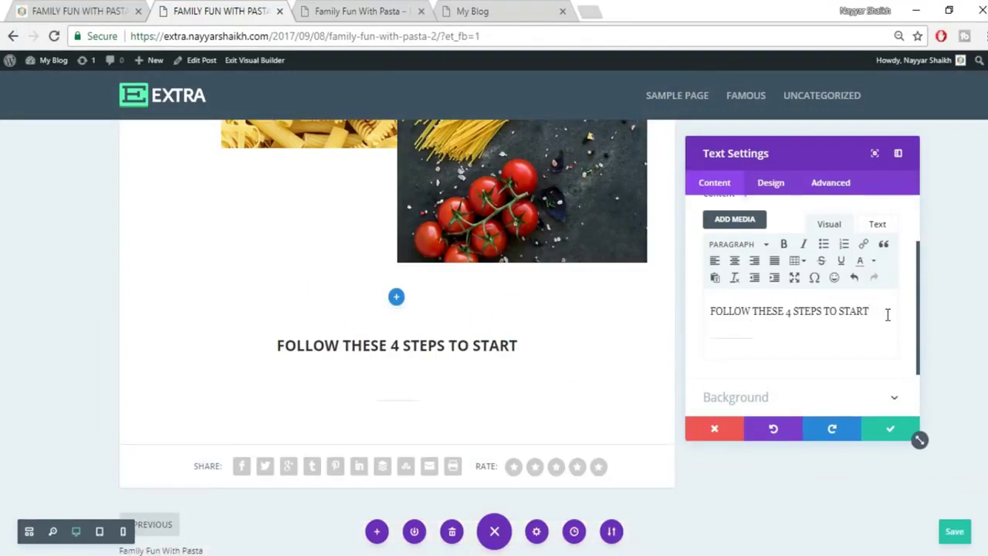
pyautogui.press('Delete')
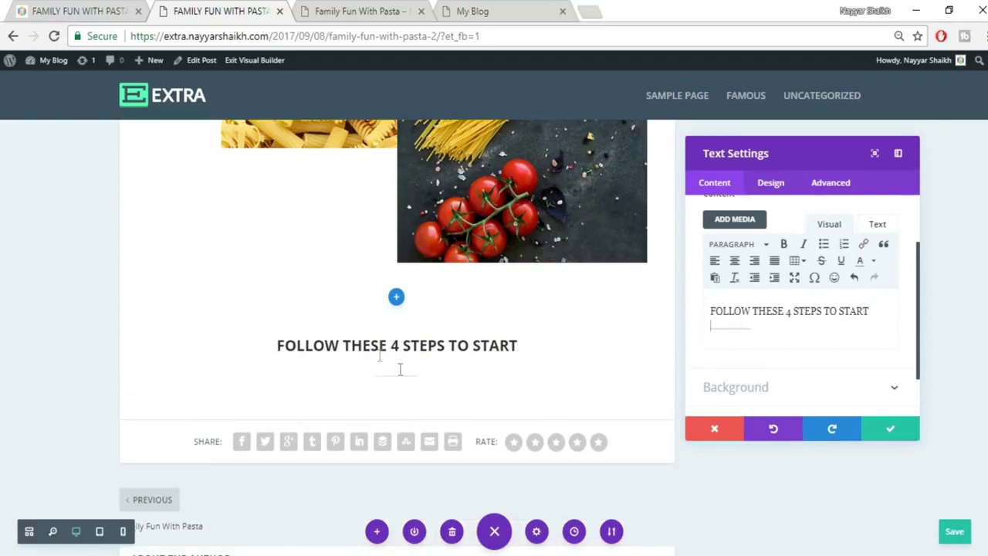
# Step: Save the heading Text module, then select the intro paragraph on the live post
pyautogui.click(891, 434)
pyautogui.scroll(-2, 884, 407)
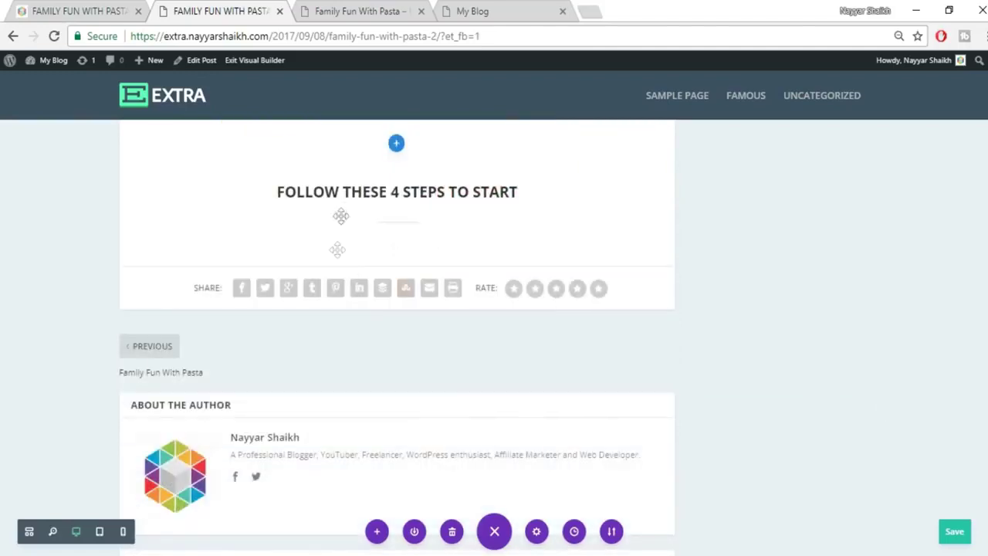
pyautogui.click(100, 8)
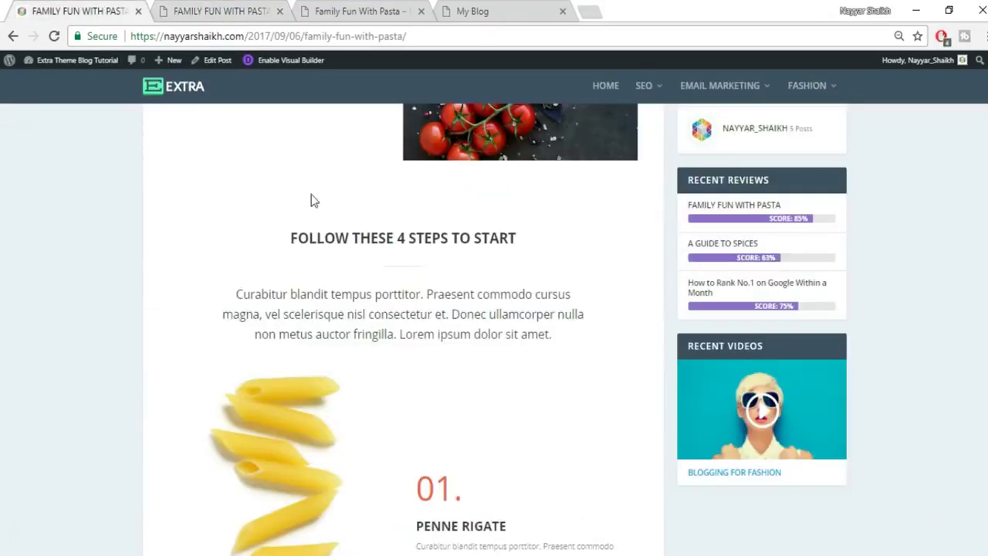
pyautogui.moveTo(231, 303); pyautogui.dragTo(603, 337)
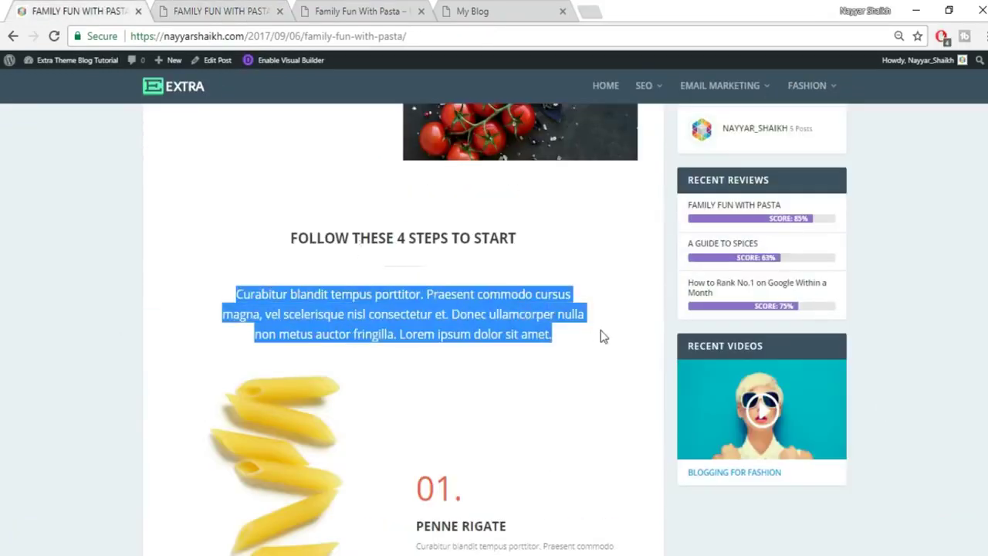
pyautogui.click(215, 8)
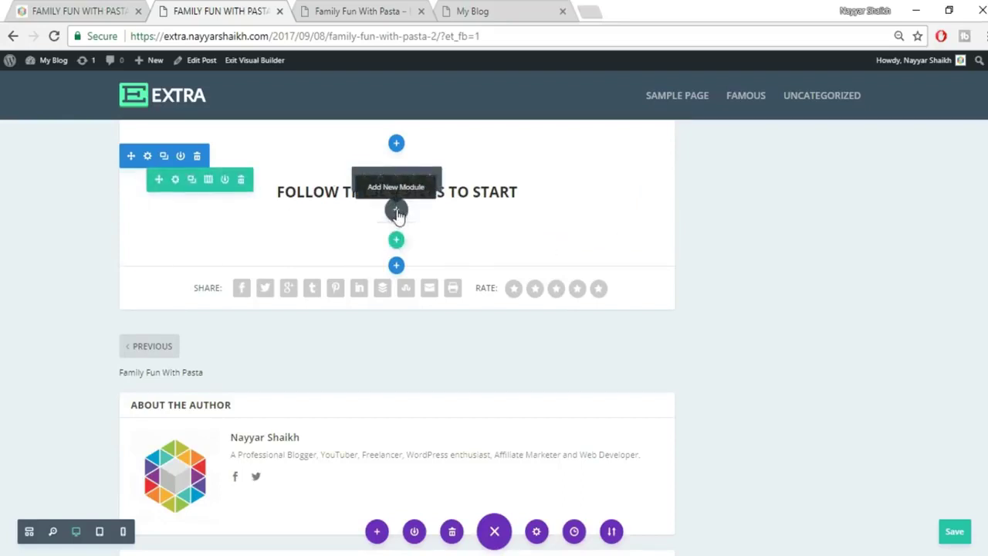
# Step: Insert a new Text module for the intro paragraph below the heading
pyautogui.click(396, 212)
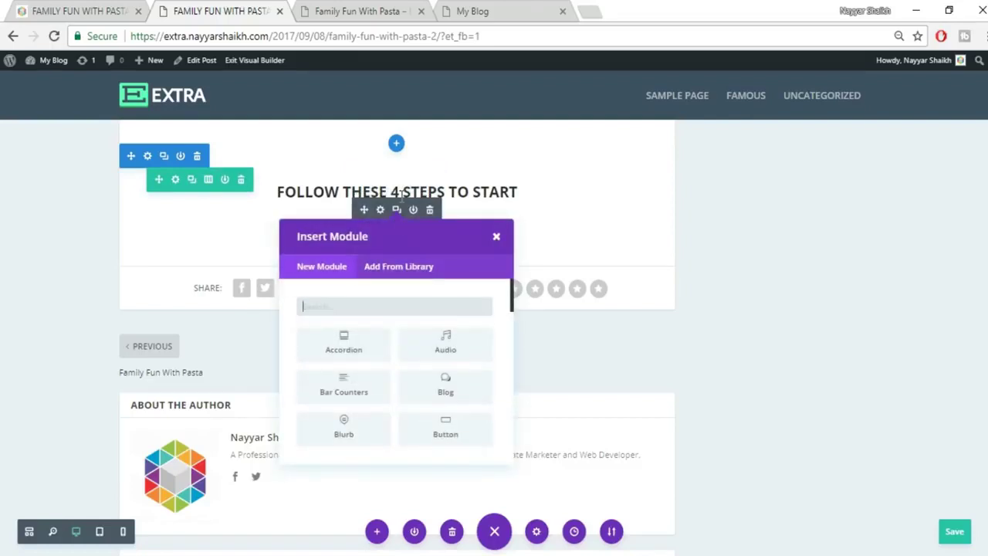
pyautogui.write('text')
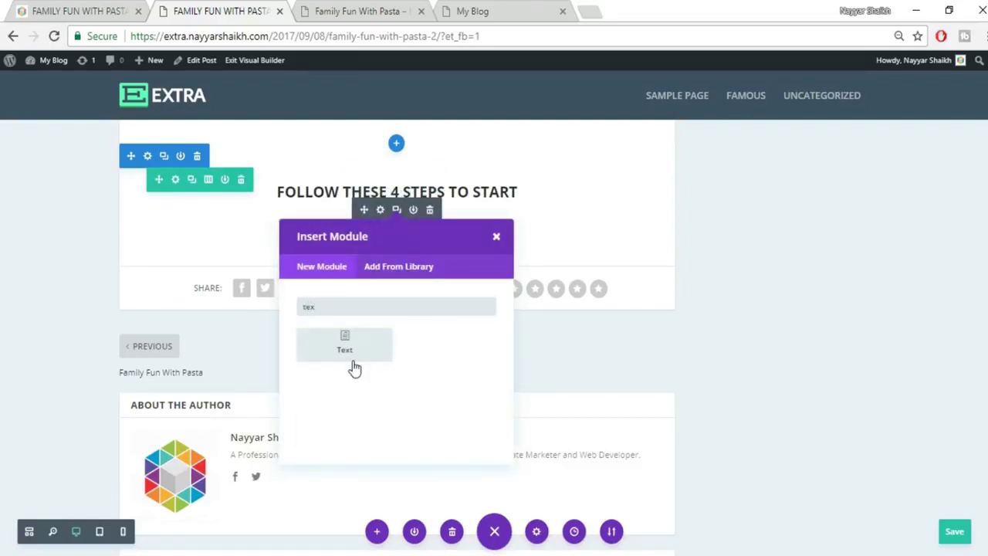
pyautogui.click(353, 368)
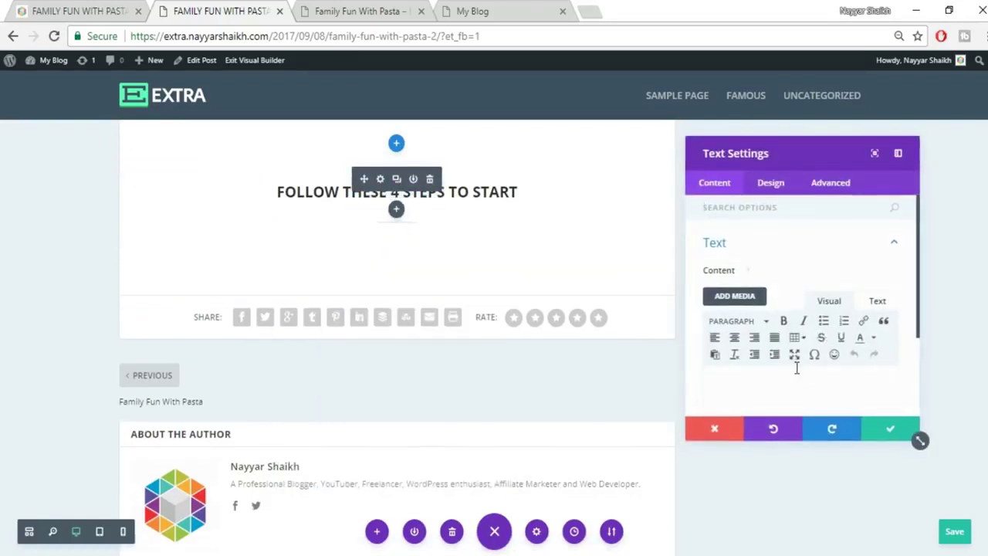
pyautogui.click(878, 303)
pyautogui.click(830, 302)
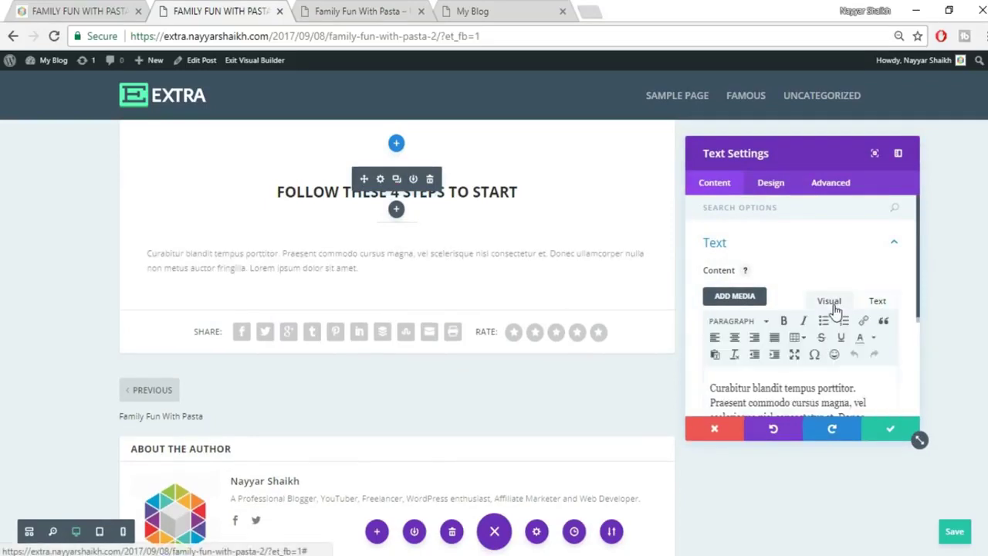
# Step: Set the intro body text to 18px font size in black
pyautogui.click(768, 184)
pyautogui.click(789, 254)
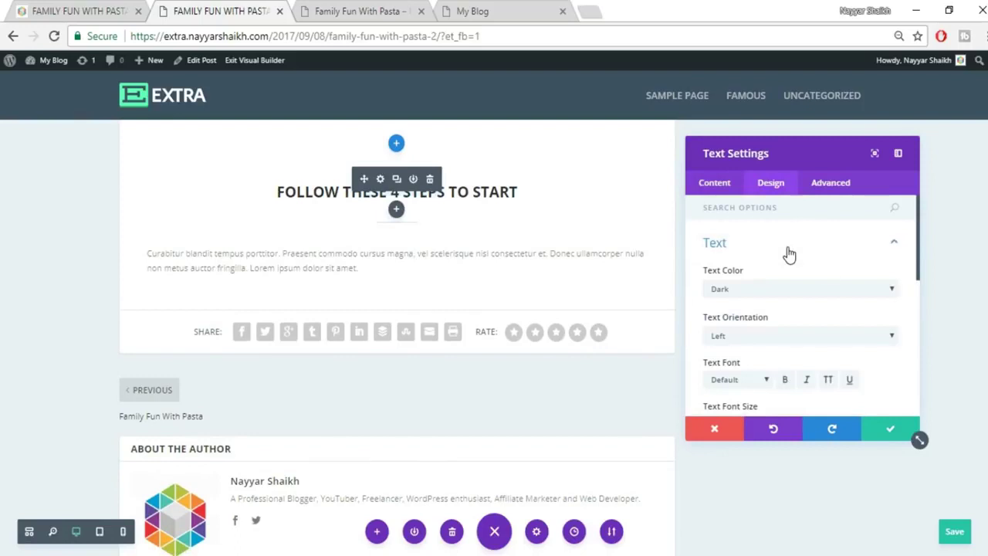
pyautogui.scroll(-4, 772, 262)
pyautogui.click(840, 270)
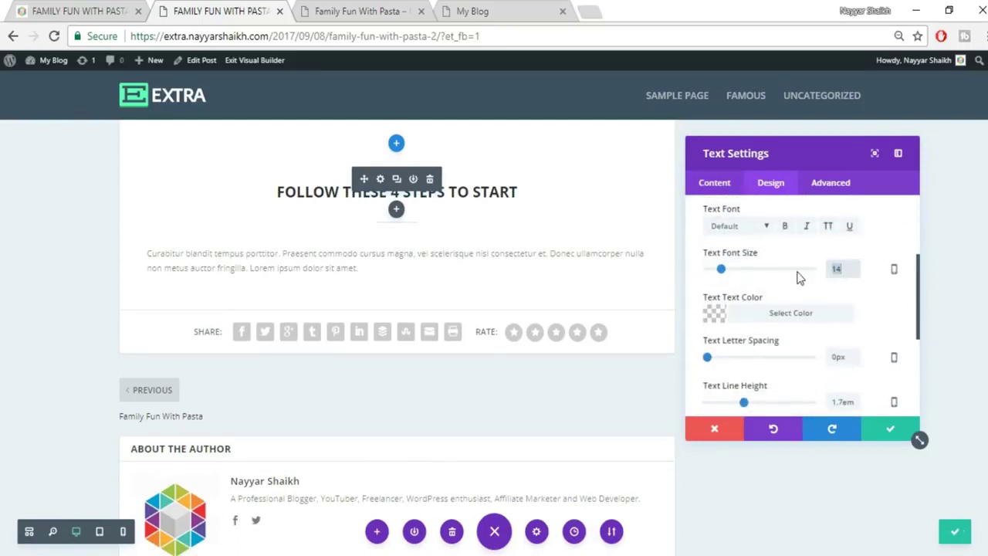
pyautogui.write('18')
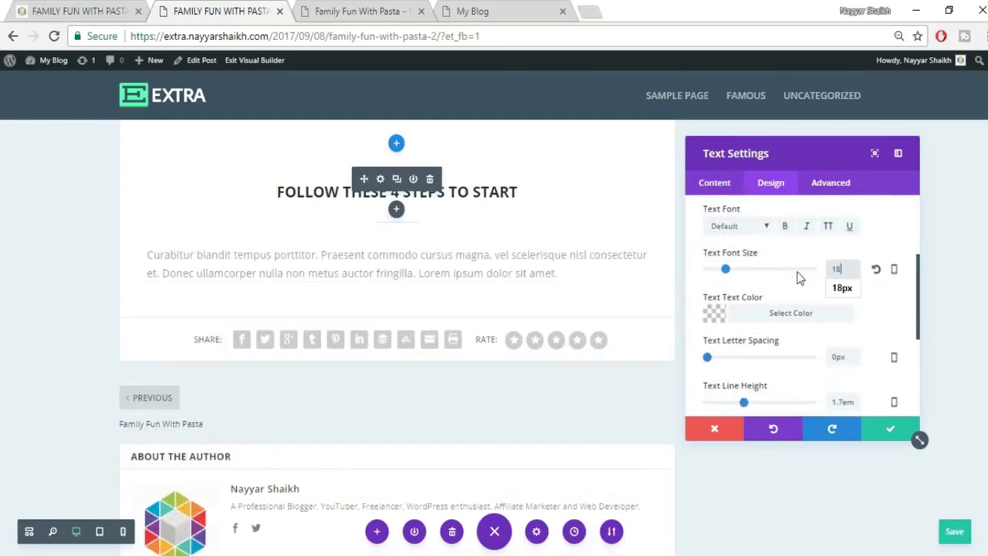
pyautogui.click(802, 314)
pyautogui.click(720, 373)
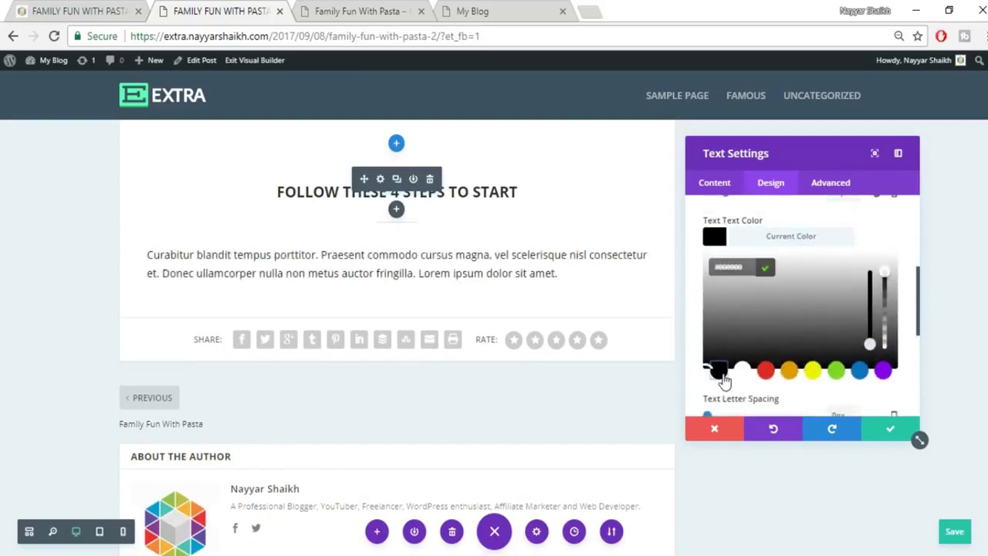
pyautogui.click(872, 235)
pyautogui.scroll(1, 873, 236)
pyautogui.scroll(3, 805, 265)
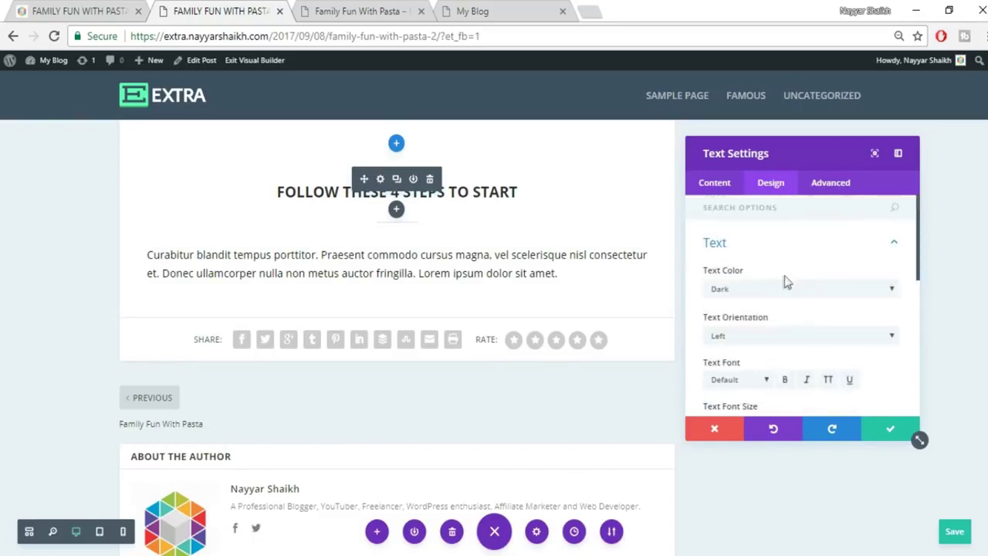
# Step: Center-align the intro paragraph and save the text settings
pyautogui.click(765, 338)
pyautogui.click(741, 375)
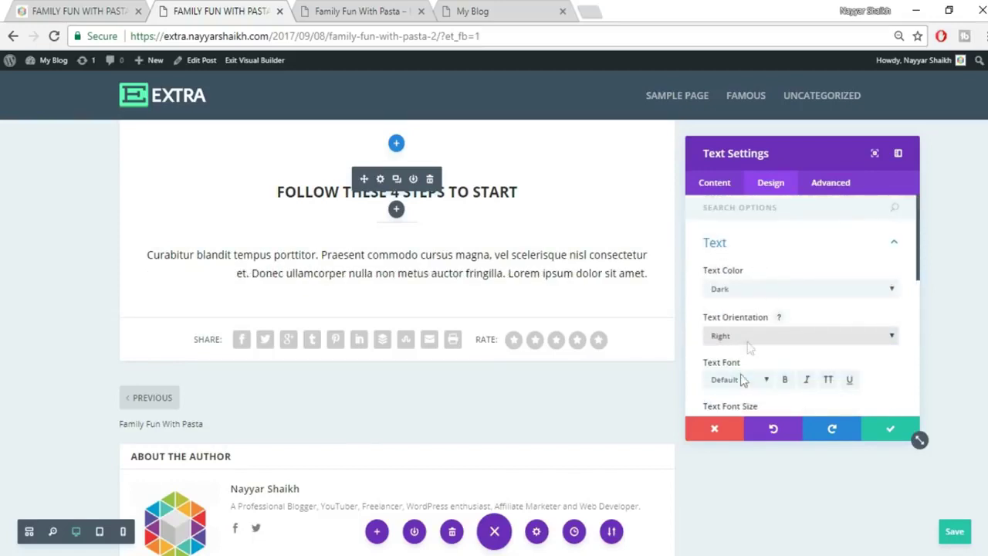
pyautogui.click(758, 335)
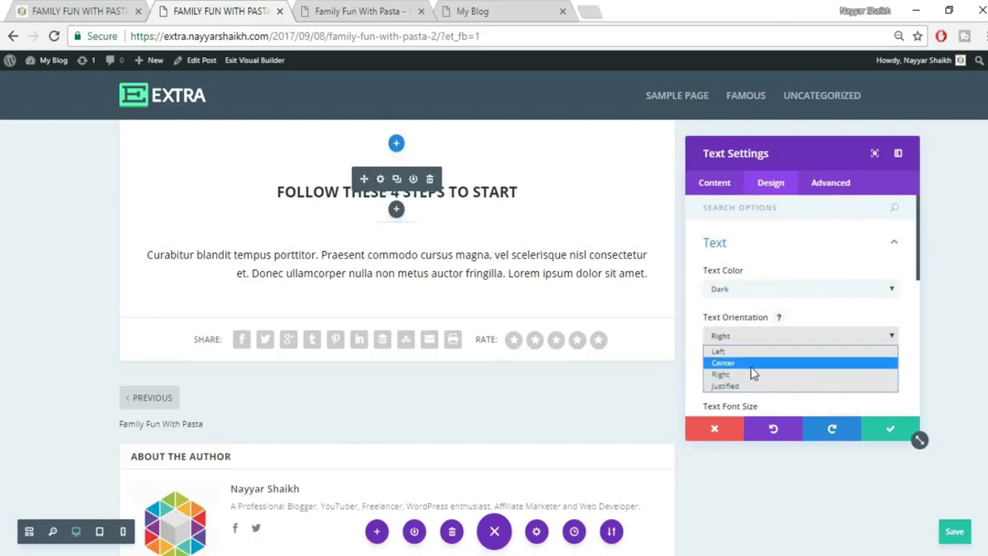
pyautogui.click(755, 361)
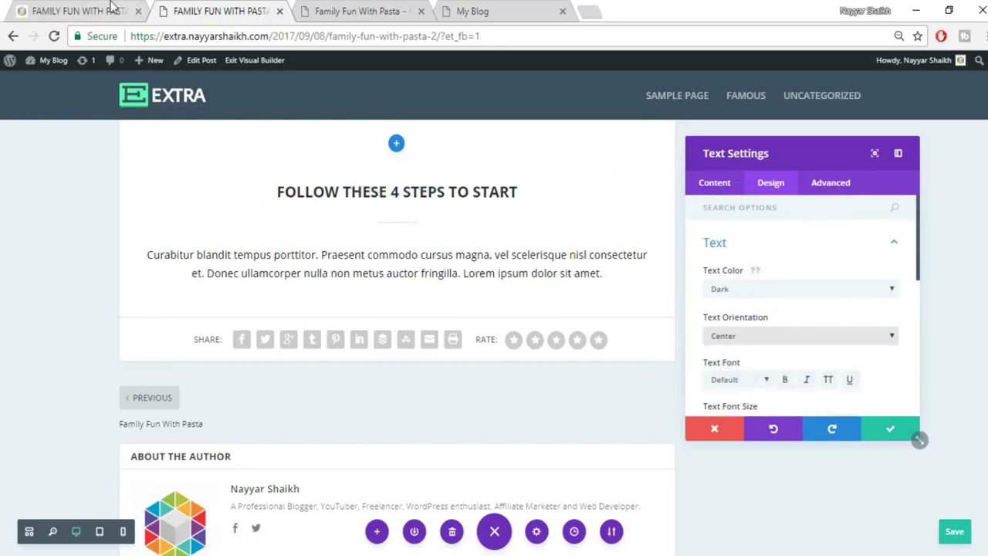
pyautogui.click(98, 9)
pyautogui.click(275, 9)
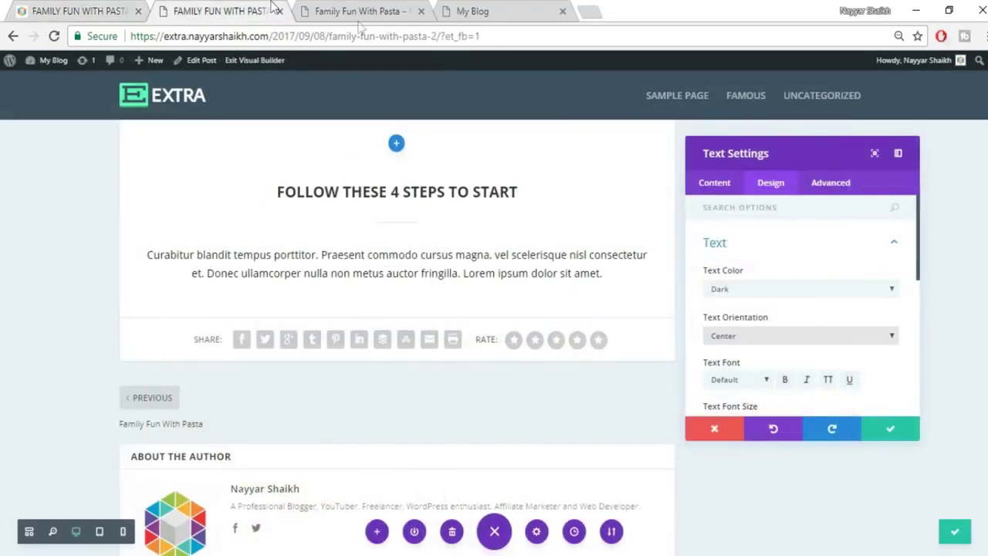
pyautogui.click(891, 430)
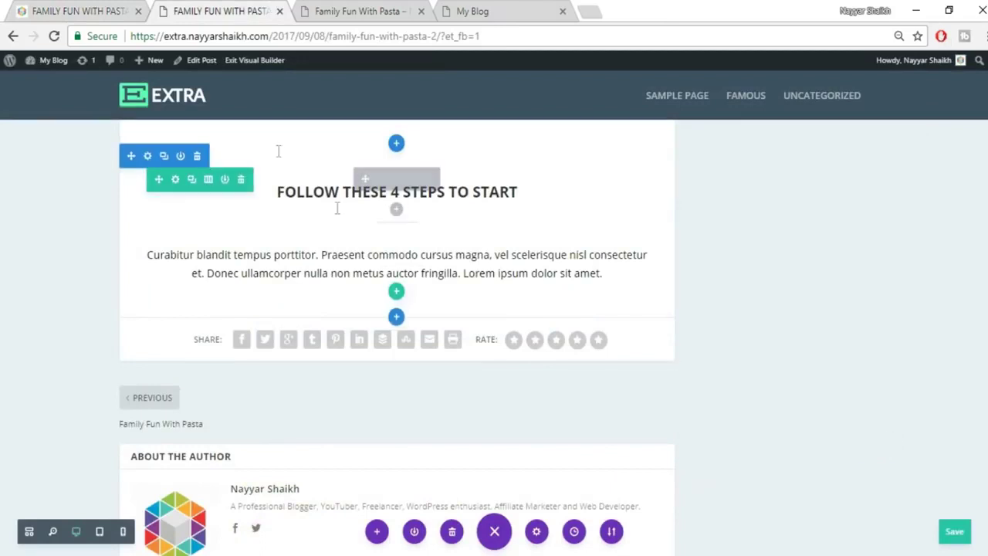
# Step: Add left and right padding to the intro text module so it wraps narrower
pyautogui.click(99, 9)
pyautogui.click(182, 309)
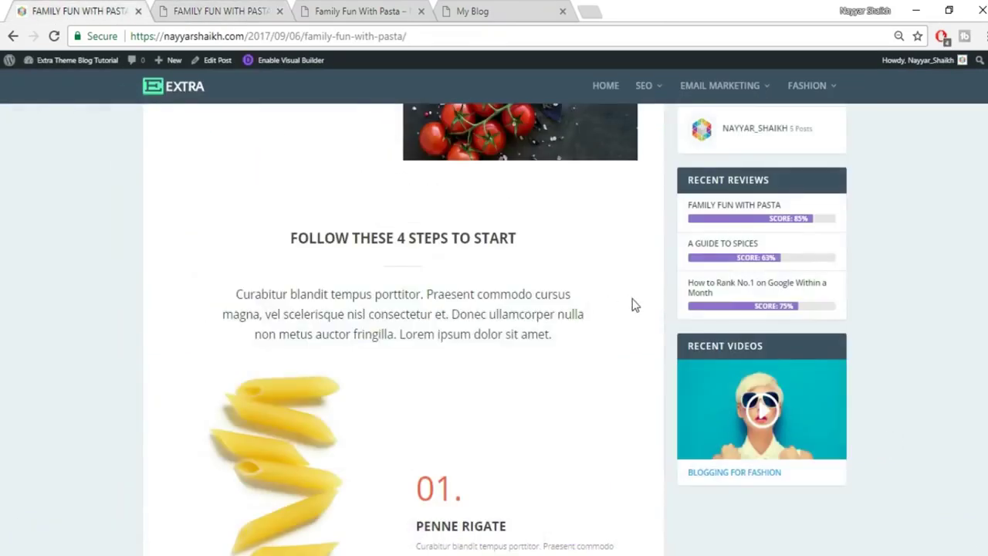
pyautogui.click(232, 11)
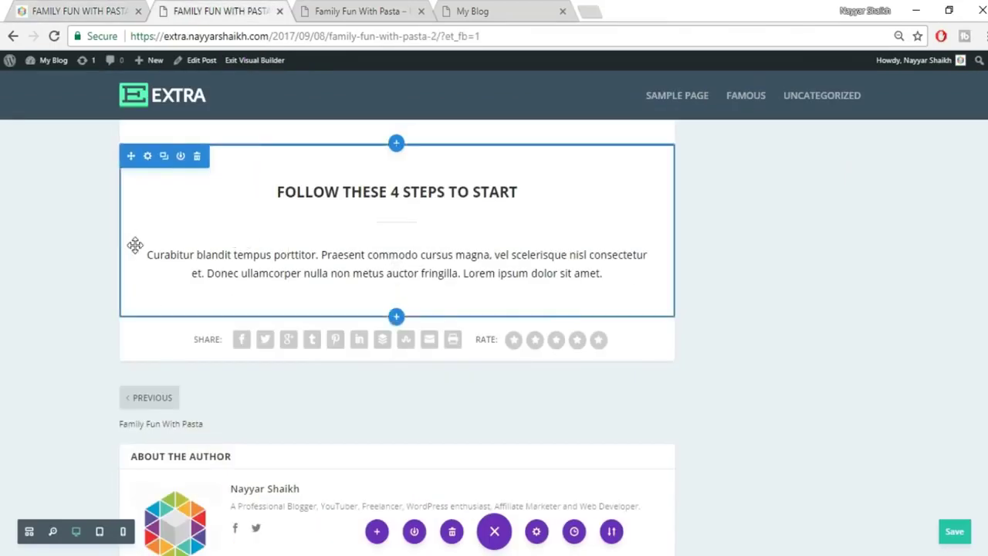
pyautogui.moveTo(146, 254); pyautogui.dragTo(181, 261)
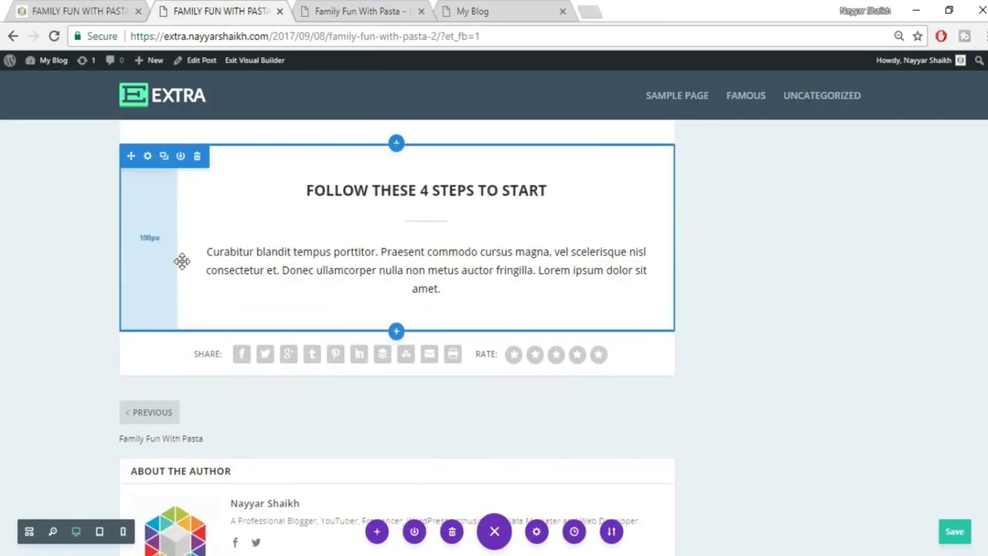
pyautogui.moveTo(677, 239); pyautogui.dragTo(617, 245)
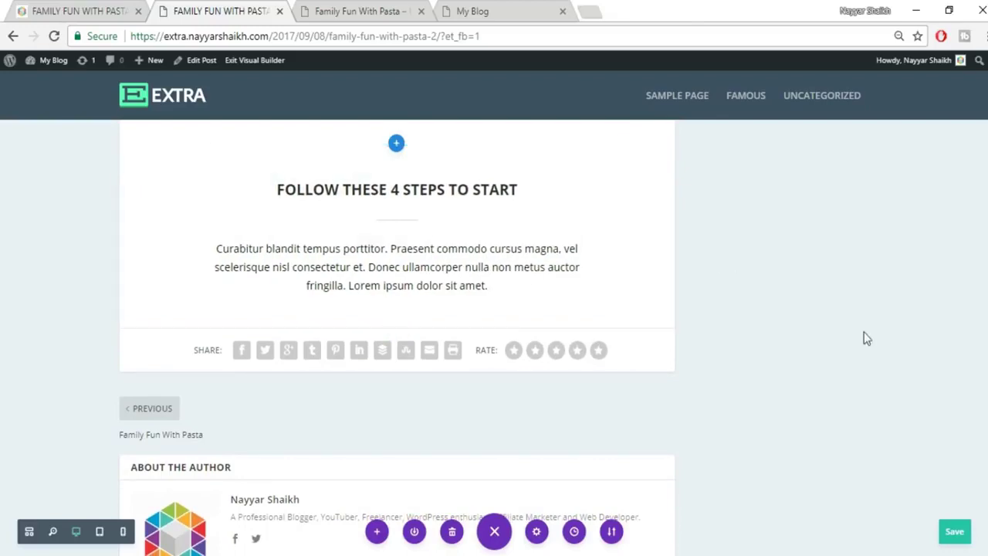
pyautogui.scroll(2, 864, 333)
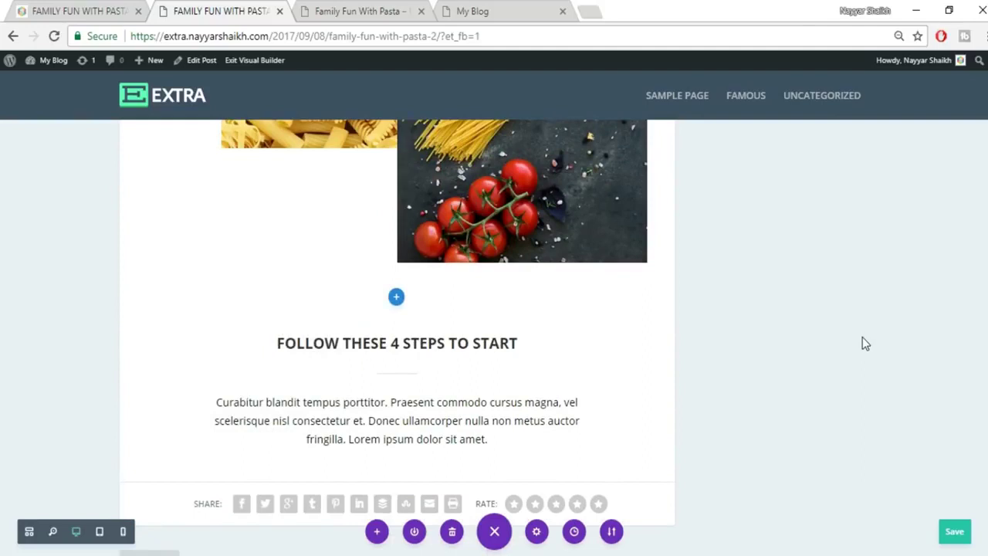
pyautogui.scroll(-1, 861, 337)
# Step: Save the page with Ctrl+S and review the live post's next section
pyautogui.hotkey('ctrl', 's')
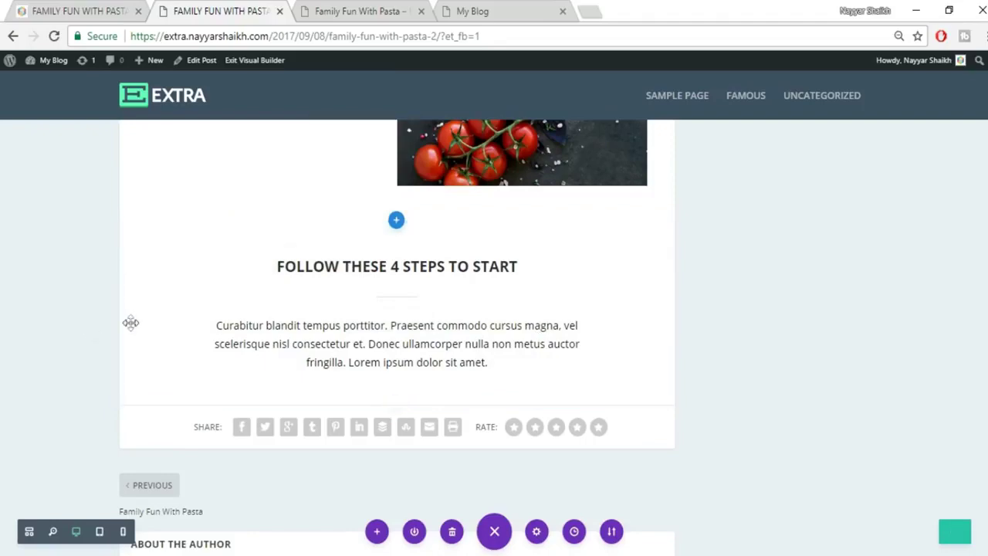
pyautogui.click(71, 9)
pyautogui.scroll(-3, 672, 278)
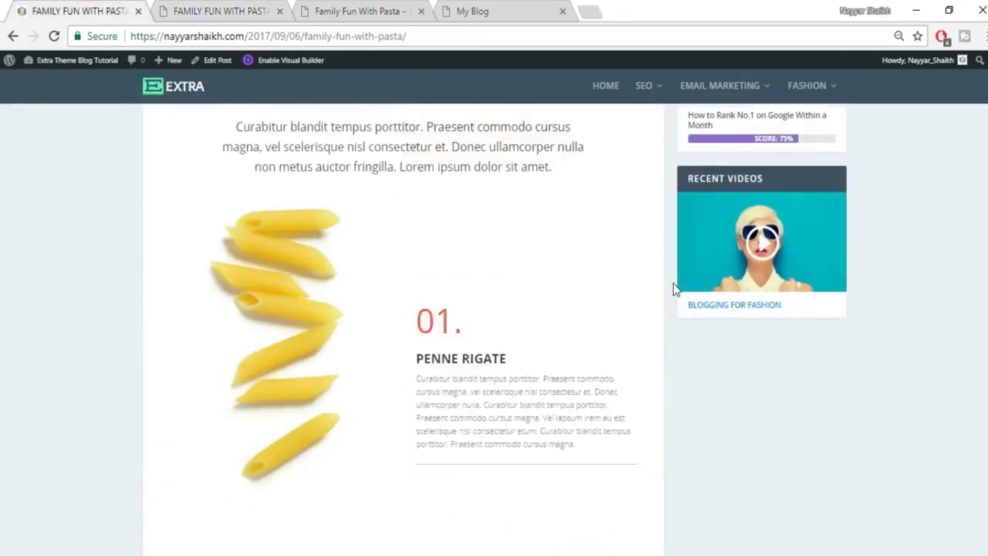
pyautogui.scroll(1, 316, 303)
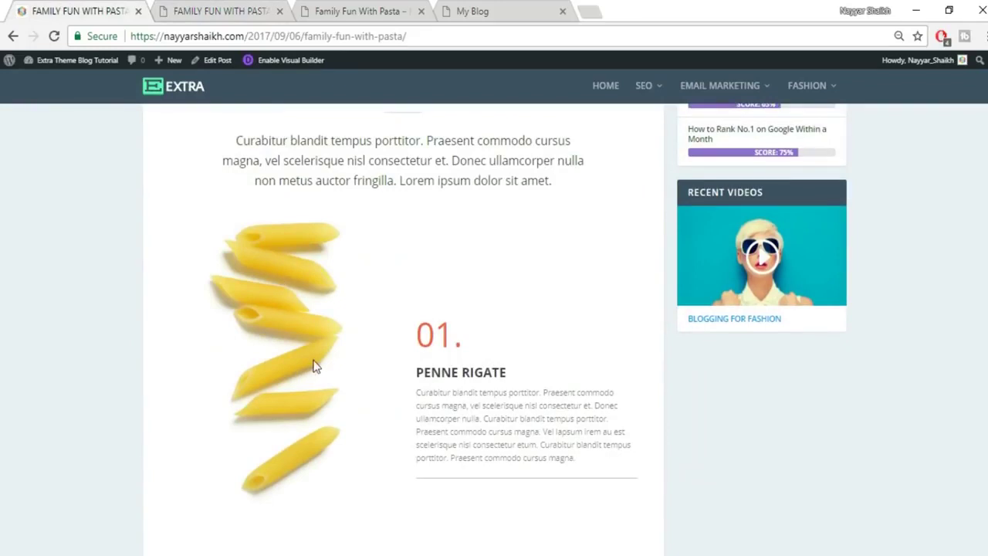
pyautogui.click(178, 6)
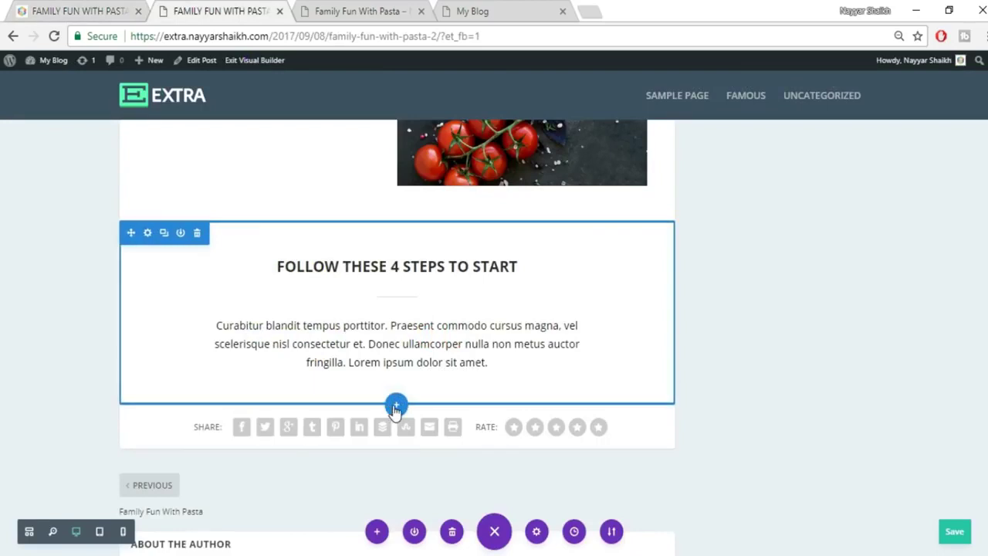
# Step: Add a regular section with a two-column row and an Image module in the left column
pyautogui.click(396, 406)
pyautogui.click(322, 363)
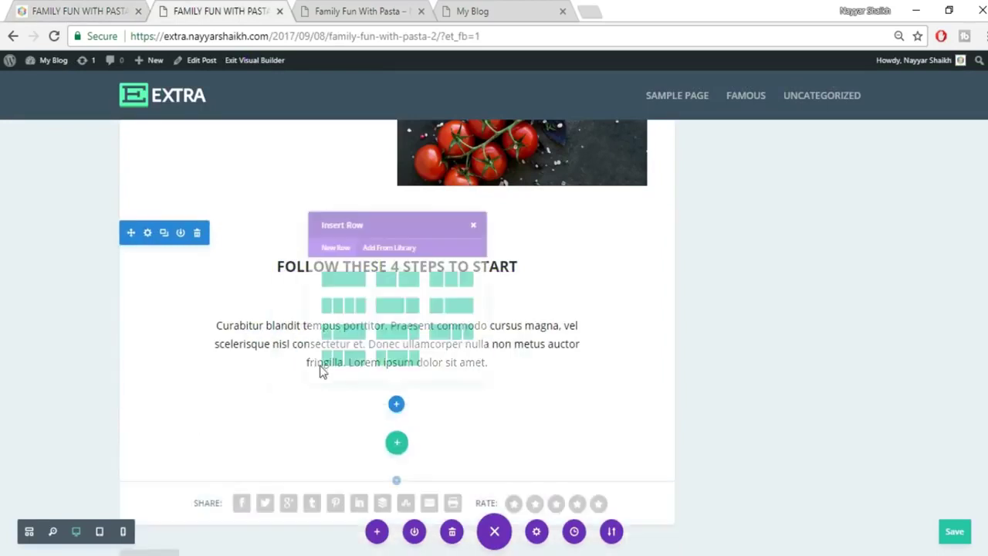
pyautogui.click(392, 302)
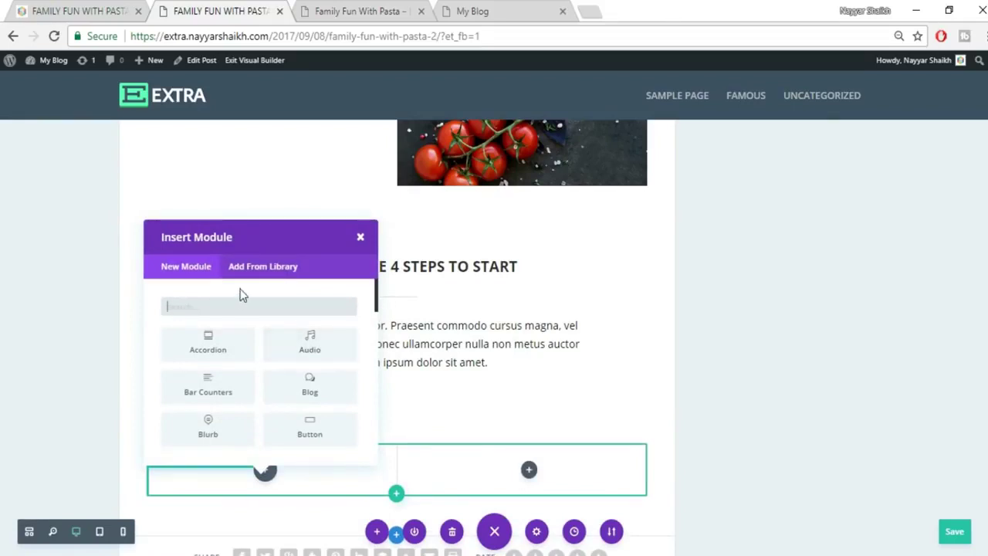
pyautogui.write('imag')
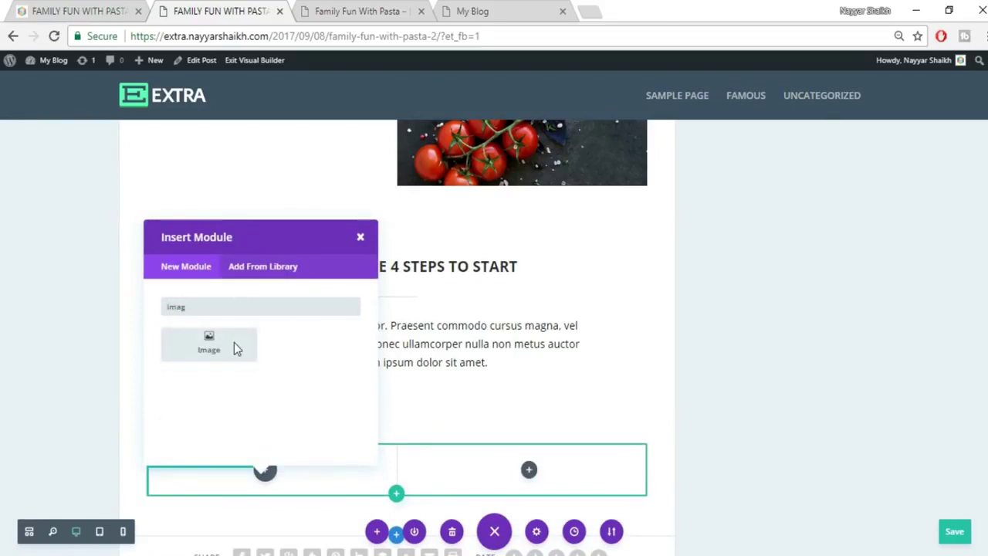
pyautogui.click(234, 343)
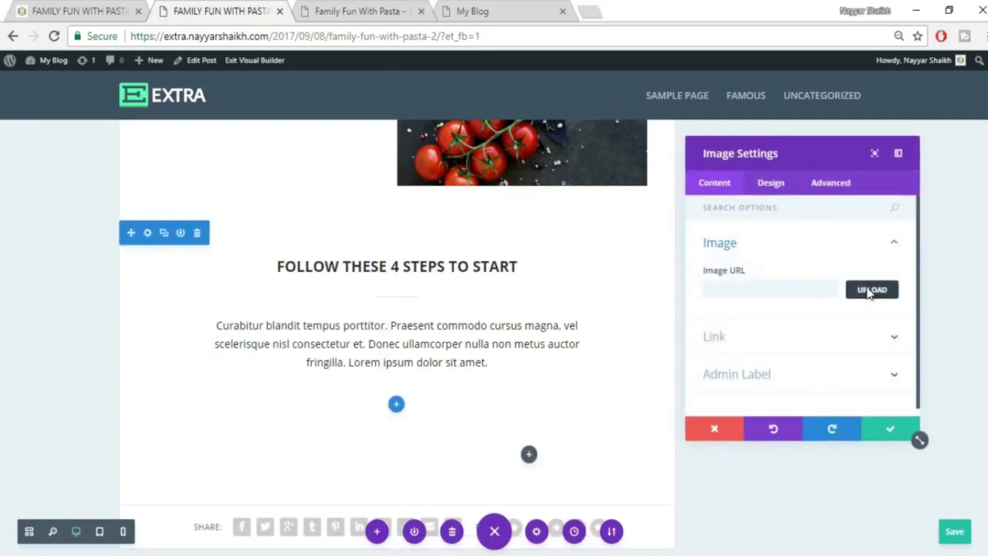
# Step: Upload the pasta_01 penne image into the Image module and save its settings
pyautogui.click(871, 291)
pyautogui.hotkey('ctrl', 'shift', 'Tab')
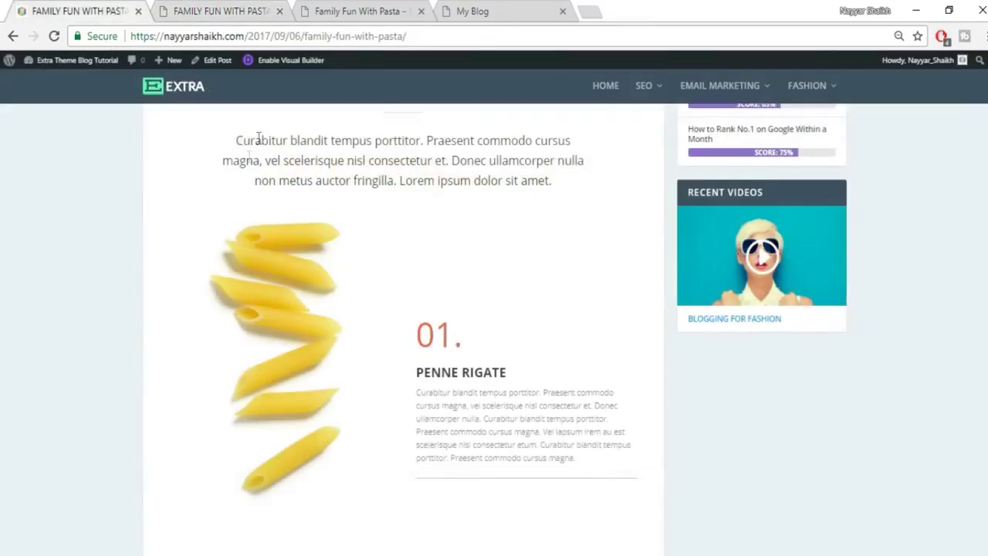
pyautogui.click(247, 6)
pyautogui.click(179, 110)
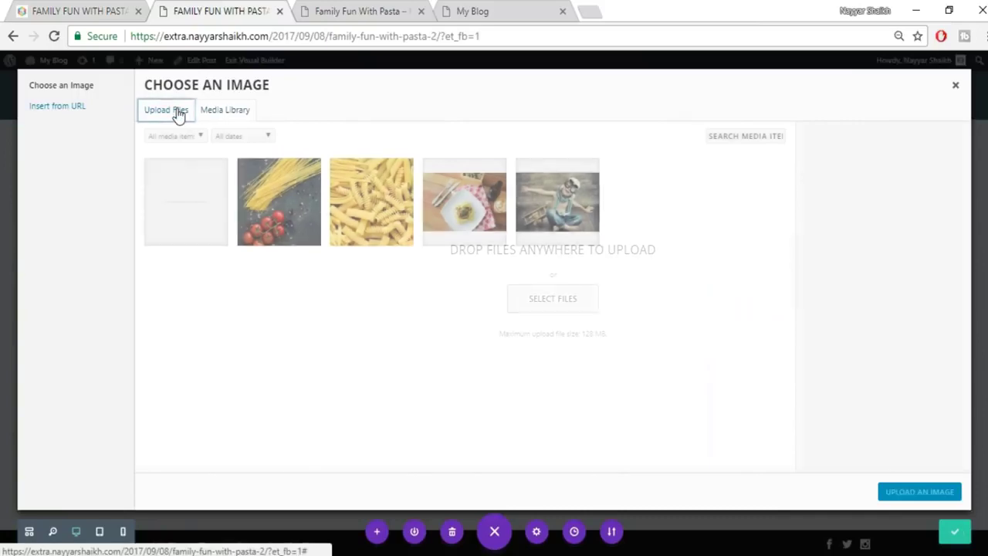
pyautogui.click(553, 307)
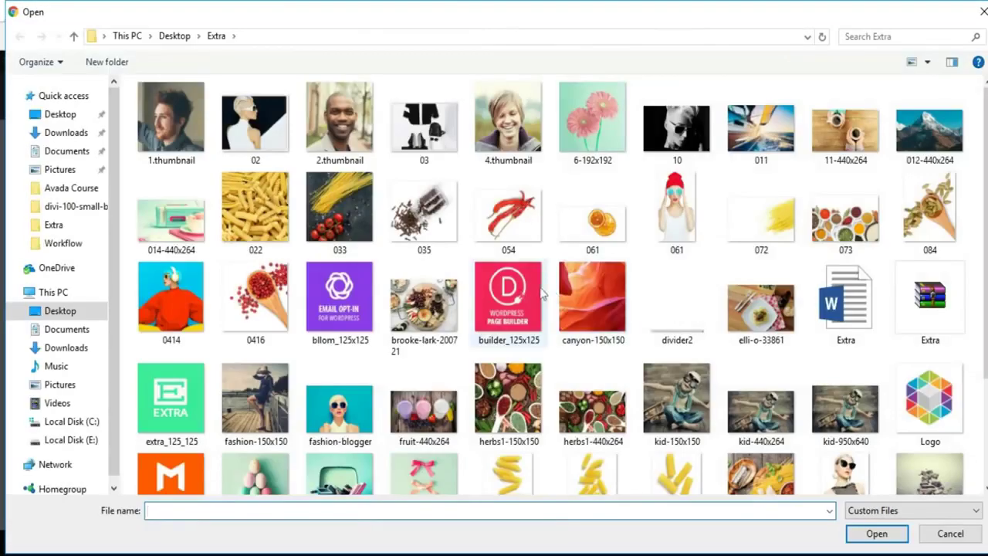
pyautogui.scroll(-2, 679, 402)
pyautogui.click(514, 355)
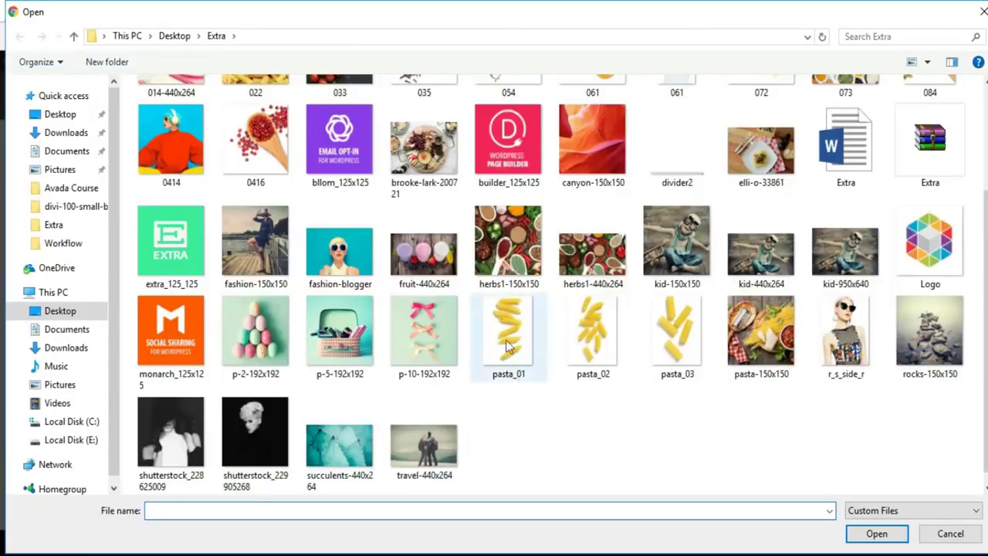
pyautogui.click(877, 533)
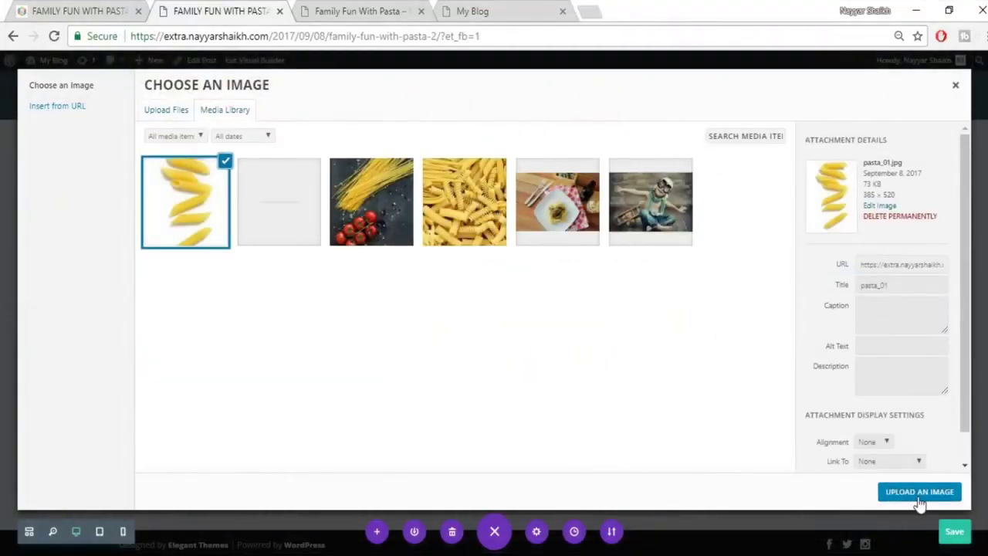
pyautogui.click(918, 494)
pyautogui.scroll(-4, 366, 402)
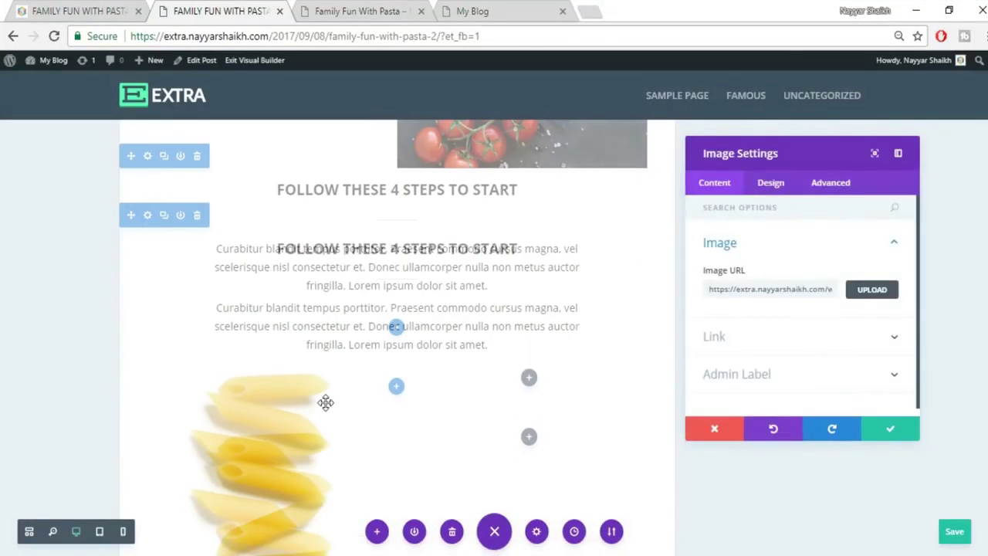
pyautogui.click(891, 429)
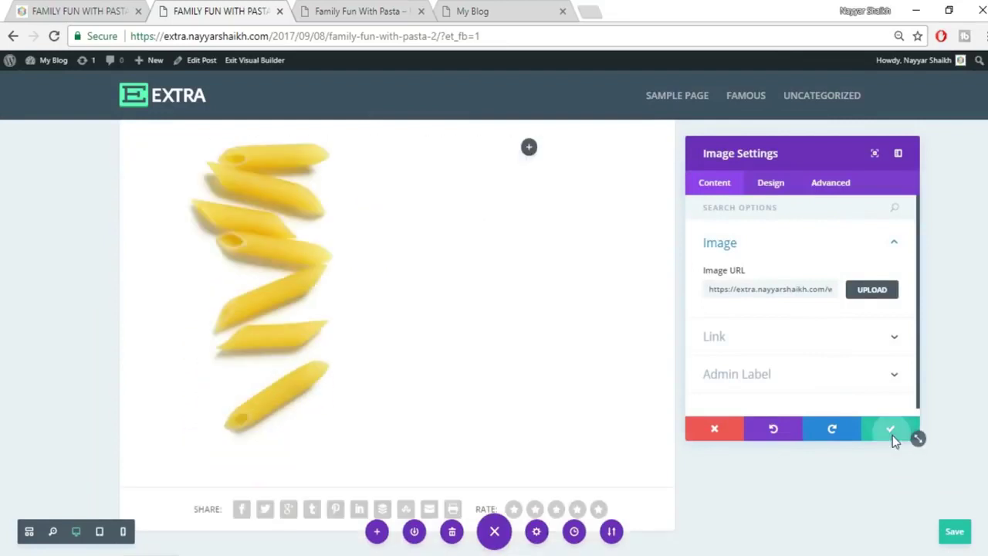
pyautogui.scroll(1, 893, 434)
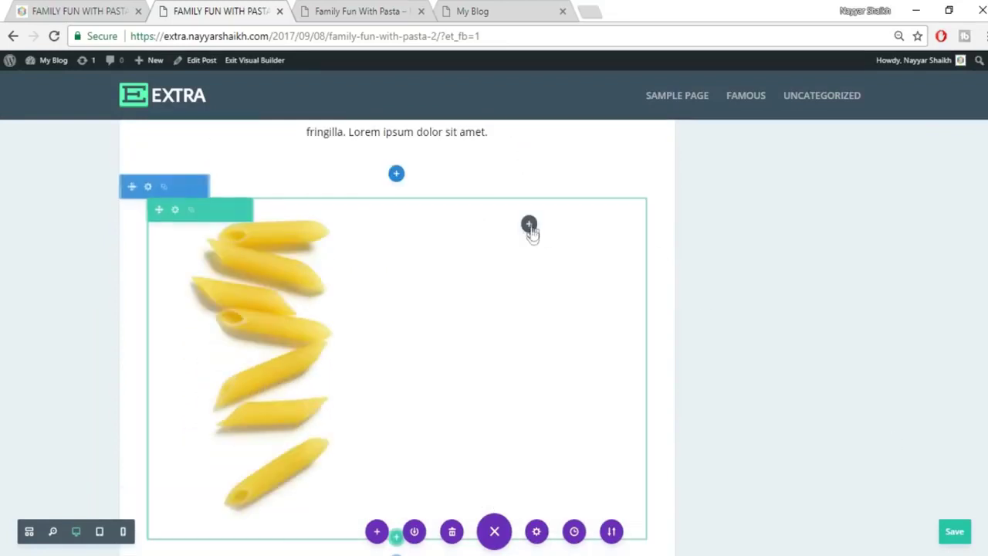
# Step: Add a Text module to the right column and copy the 01. step text from the live post
pyautogui.click(529, 224)
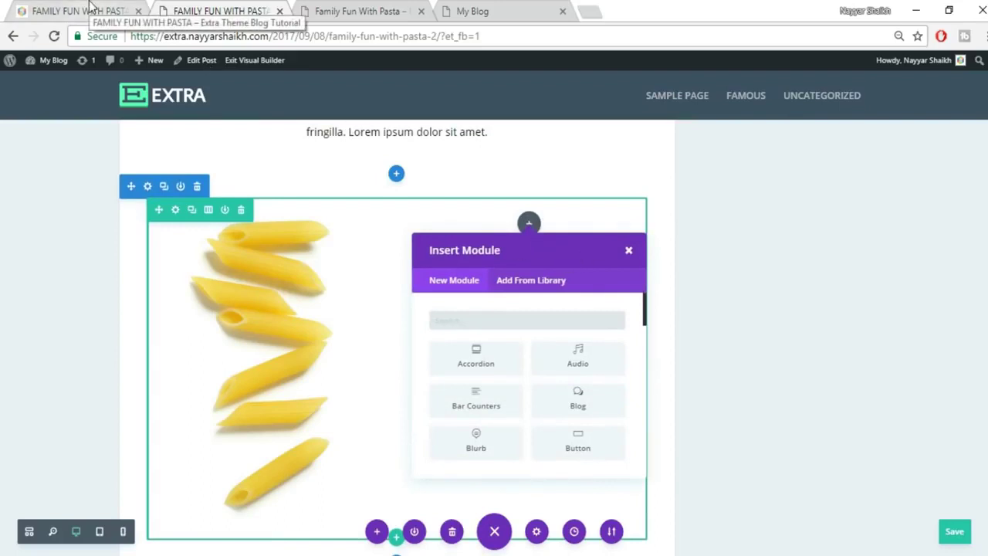
pyautogui.write('tex')
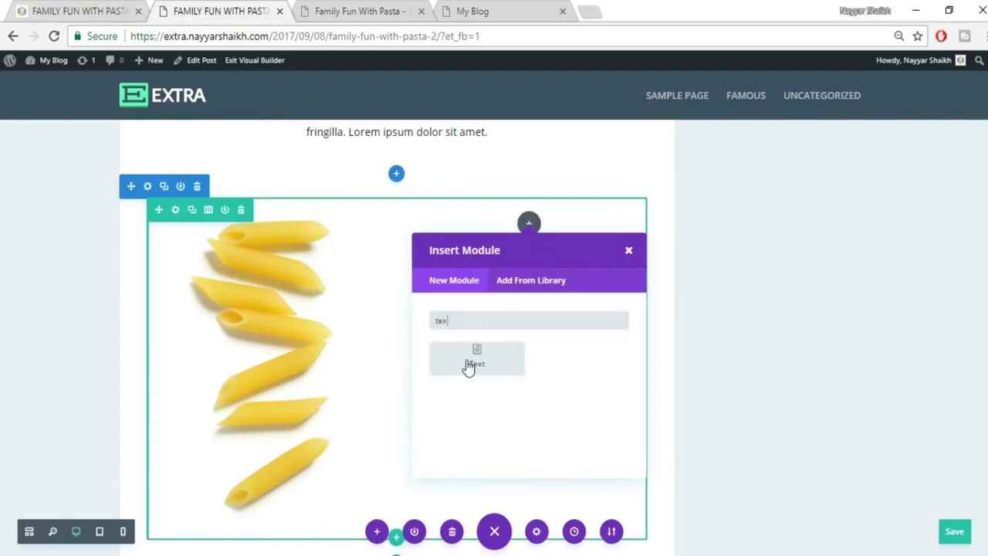
pyautogui.click(469, 363)
pyautogui.click(84, 11)
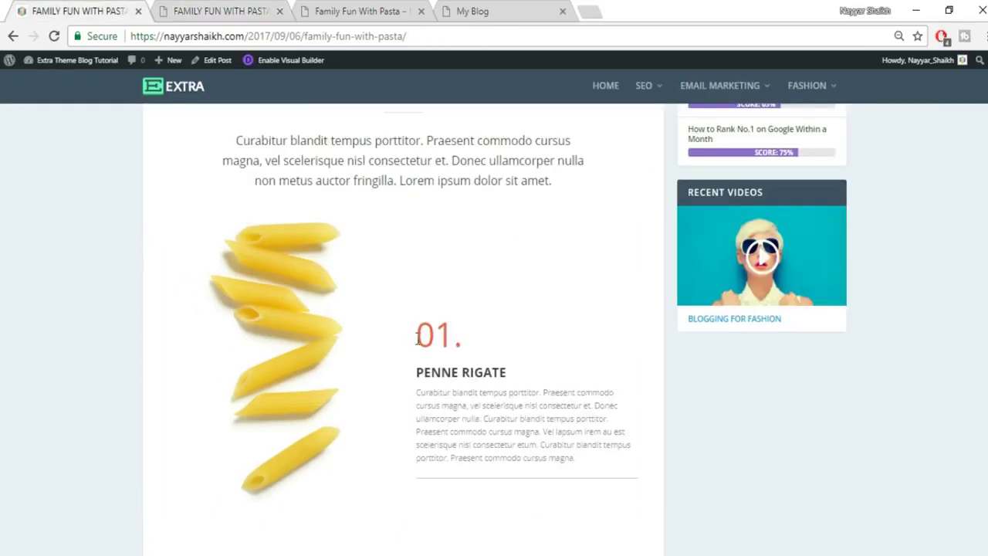
pyautogui.moveTo(417, 338); pyautogui.dragTo(614, 467)
pyautogui.click(479, 366)
pyautogui.click(218, 10)
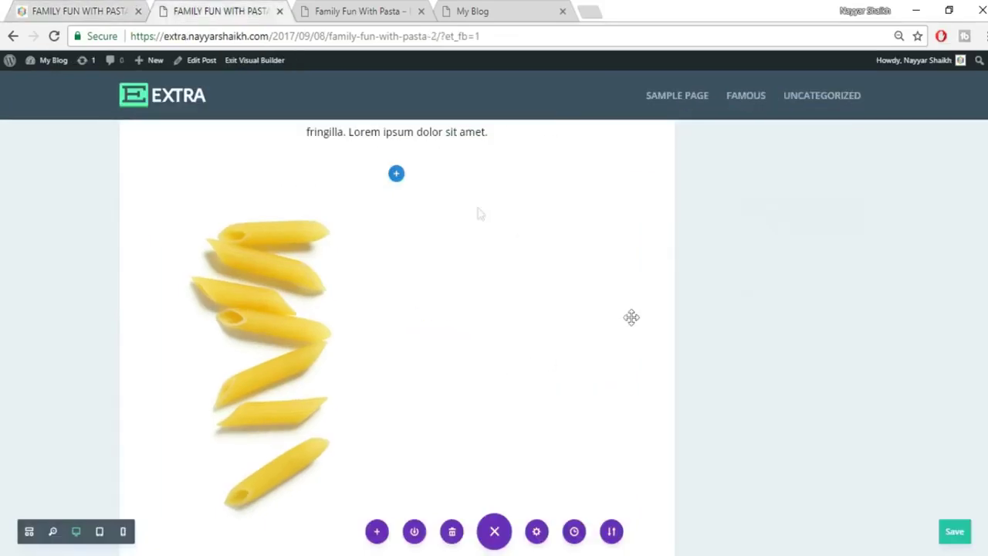
# Step: Paste the 01. PENNE RIGATE text into the Text module's content editor
pyautogui.scroll(-1, 859, 357)
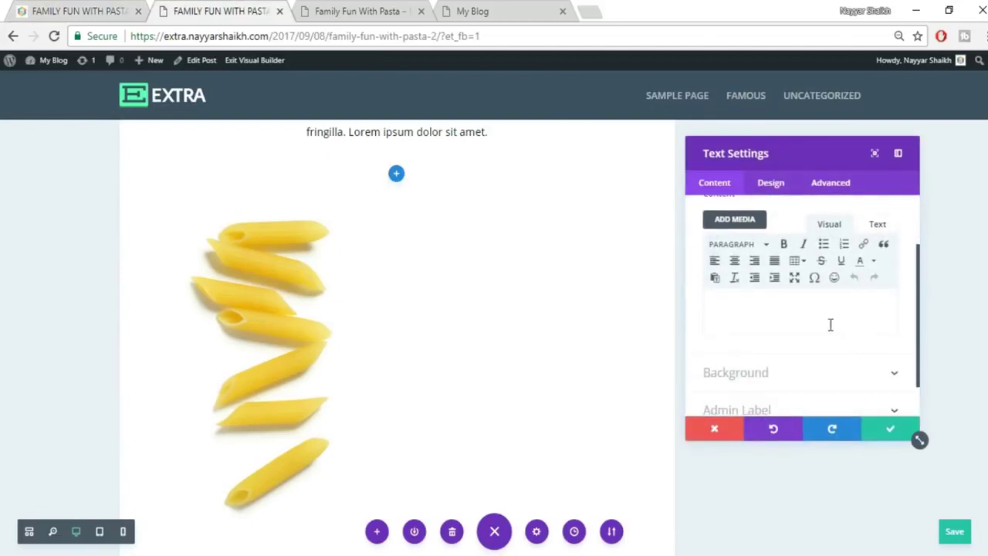
pyautogui.click(882, 230)
pyautogui.click(848, 293)
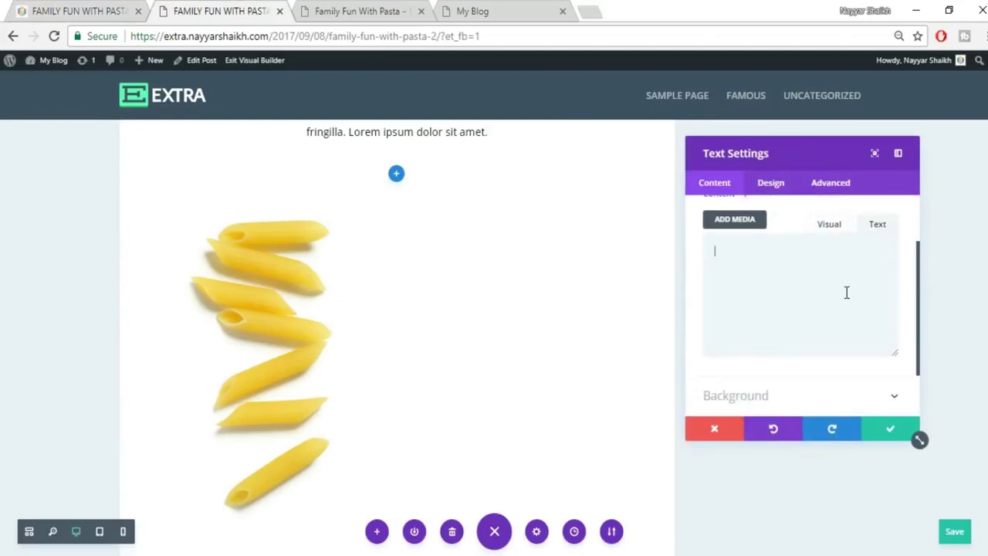
pyautogui.write('01.  PENNE RIGATE Curabitur blandit tempus porttitor. Praesent commodo cursus magna, vel scelerisque nisl consectetur et. Donec ullamcorper nulla. Curabitur blandit tempus porttitor. Praesent commodo cursus magna. Vel lapsum irem au est scelerisque nisl consectetur etum. Curabitur blandit tempus porttitor. Praesent commodo cursus magna.')
pyautogui.click(829, 230)
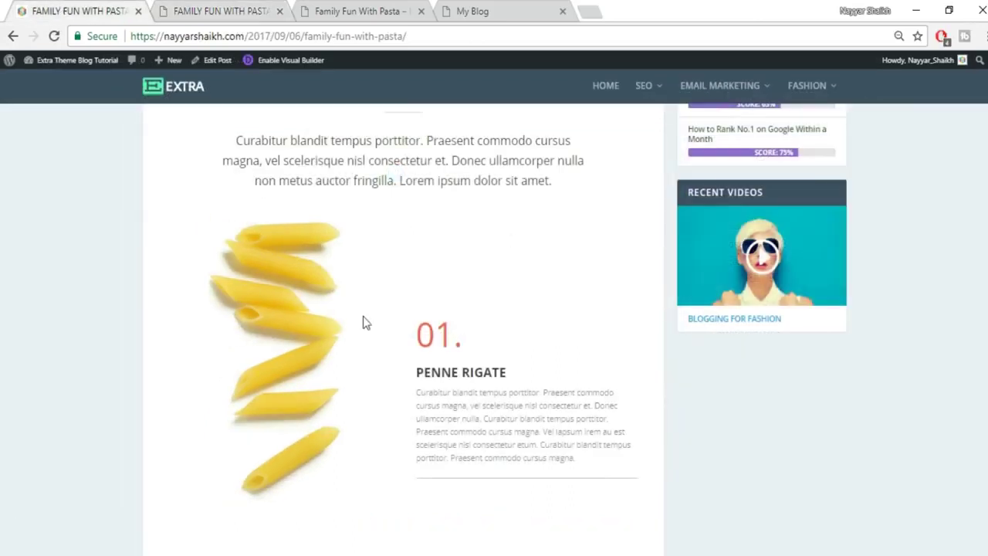
# Step: Add a blank line after PENNE RIGATE to match the original post's layout
pyautogui.moveTo(426, 334); pyautogui.dragTo(478, 341)
pyautogui.click(479, 341)
pyautogui.moveTo(414, 382); pyautogui.dragTo(511, 373)
pyautogui.click(502, 358)
pyautogui.click(240, 9)
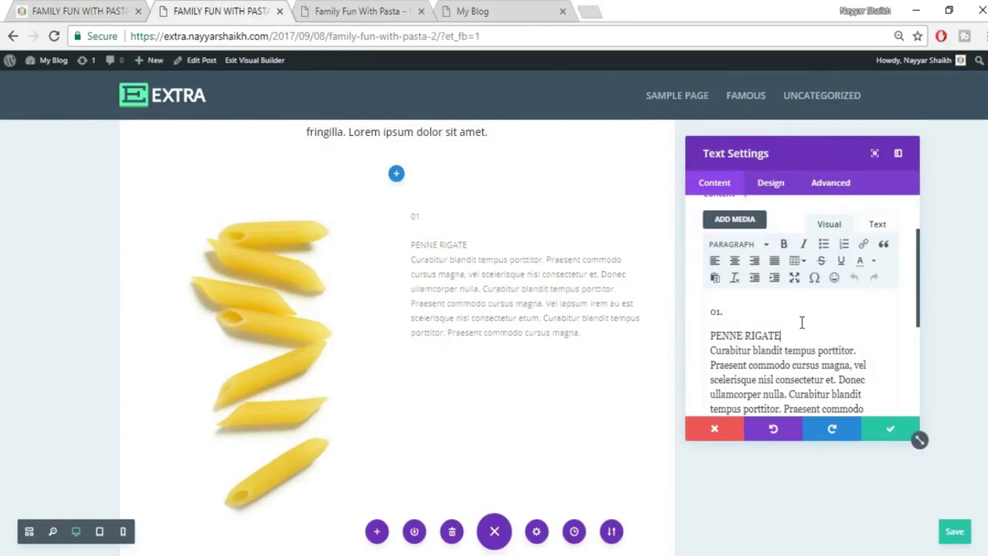
pyautogui.press('Return')
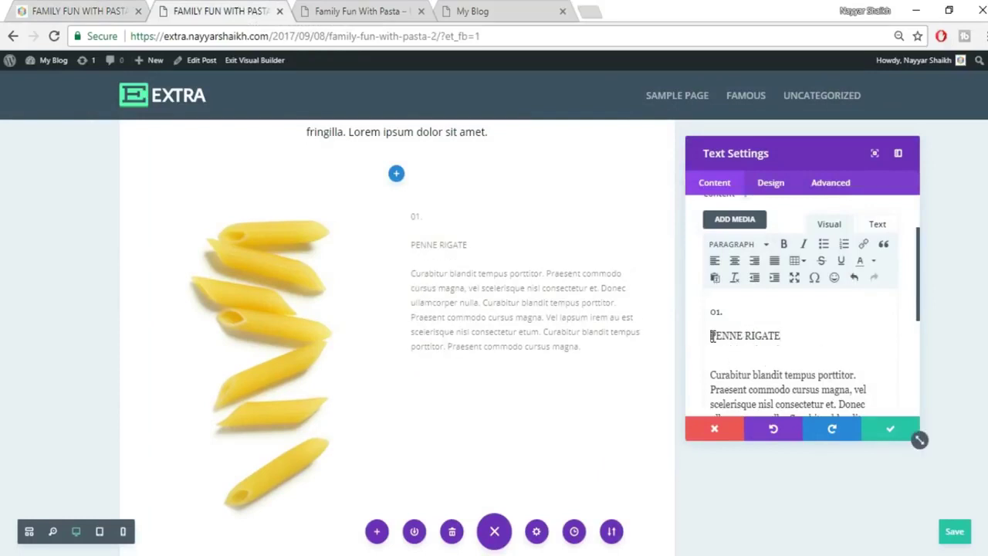
# Step: Format PENNE RIGATE as Heading 2 and try Heading 1 on the 01. line
pyautogui.moveTo(712, 335); pyautogui.dragTo(783, 336)
pyautogui.click(745, 246)
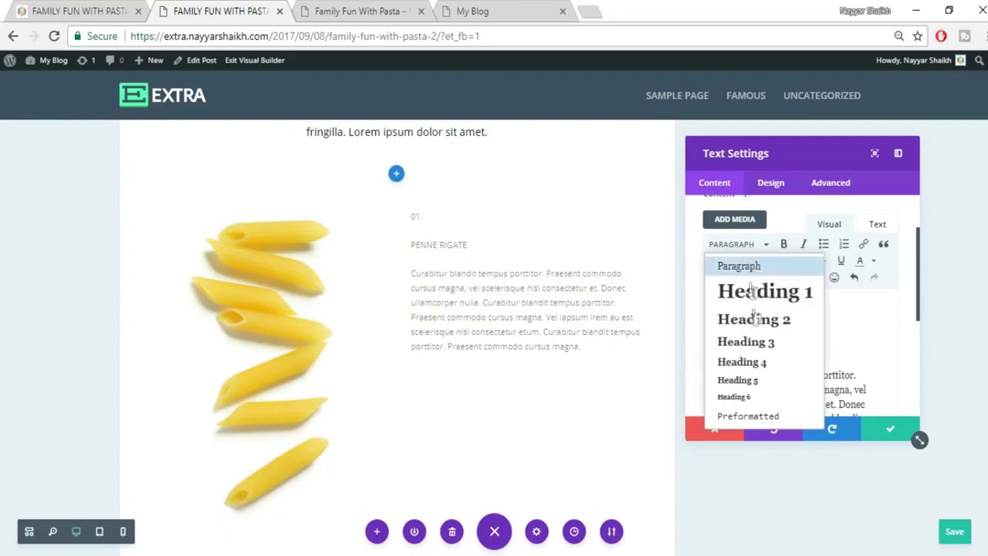
pyautogui.click(758, 317)
pyautogui.click(720, 311)
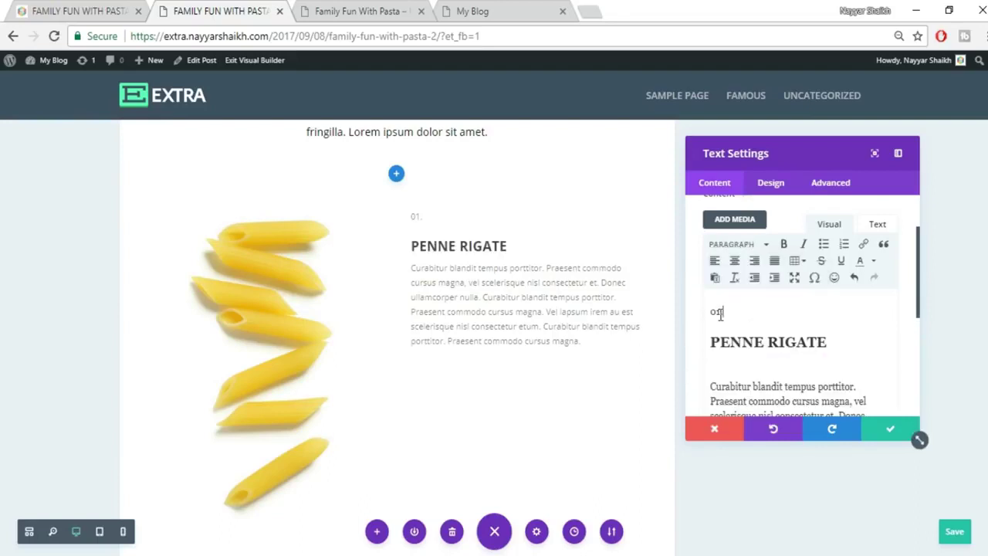
pyautogui.click(735, 246)
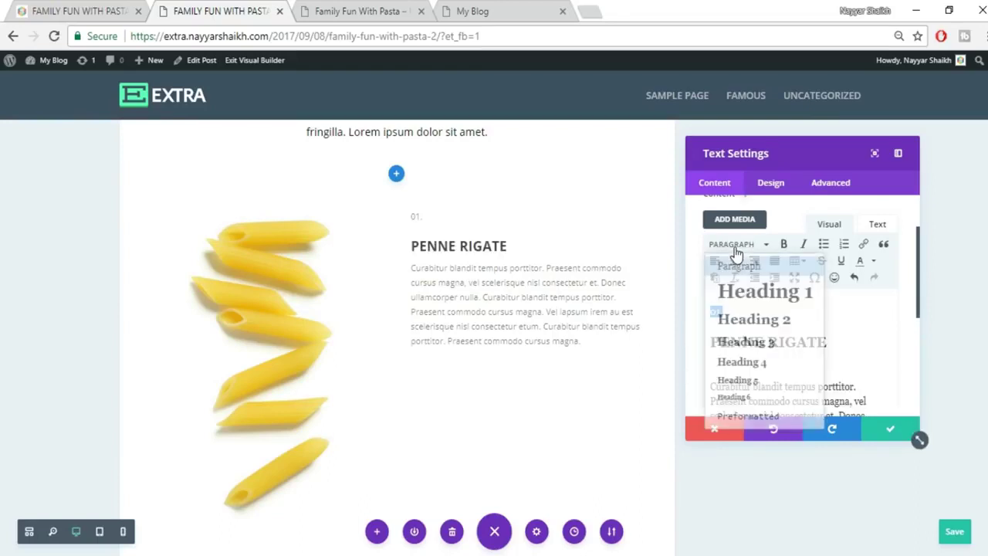
pyautogui.click(767, 293)
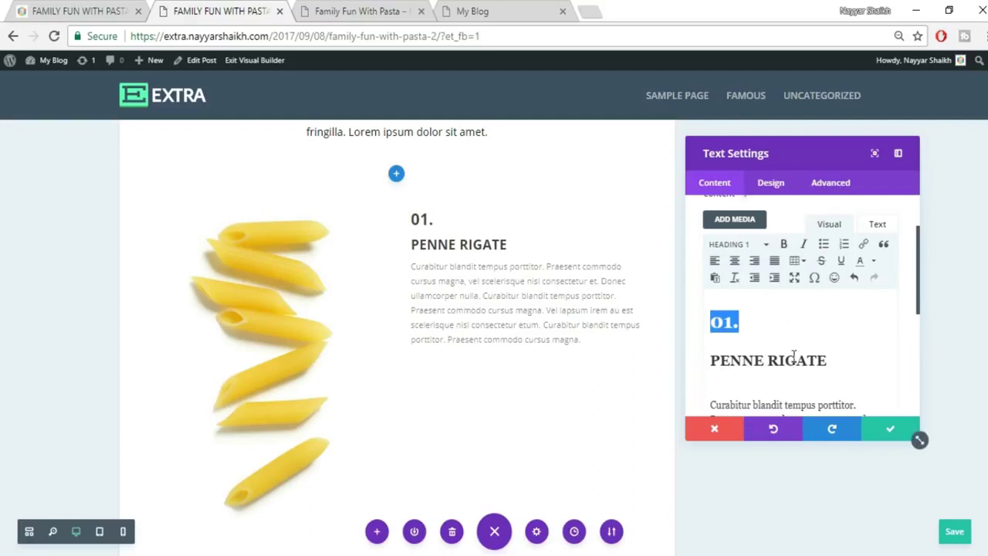
# Step: Compare the 01. styling against the original published post
pyautogui.click(53, 9)
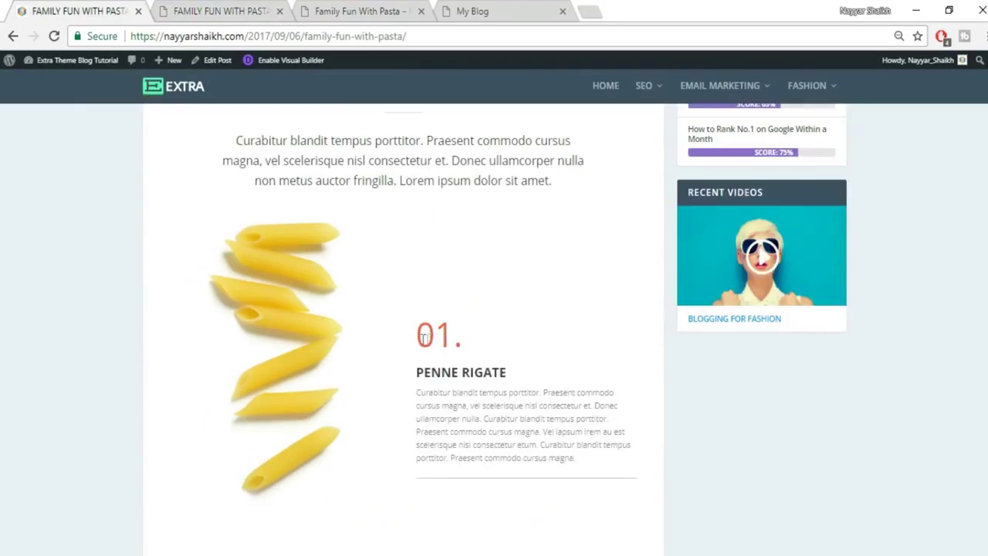
pyautogui.doubleClick(452, 338)
pyautogui.click(491, 344)
pyautogui.click(231, 9)
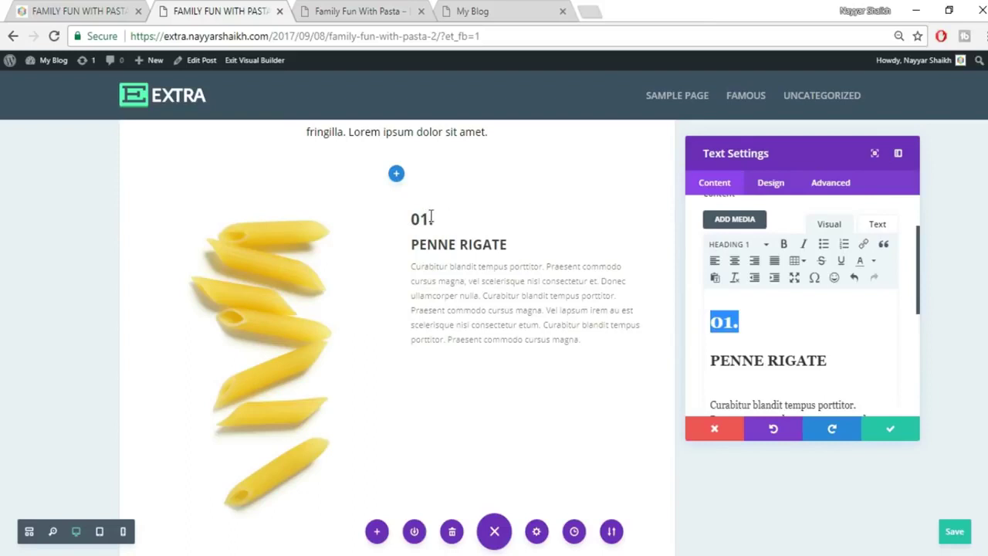
pyautogui.click(97, 11)
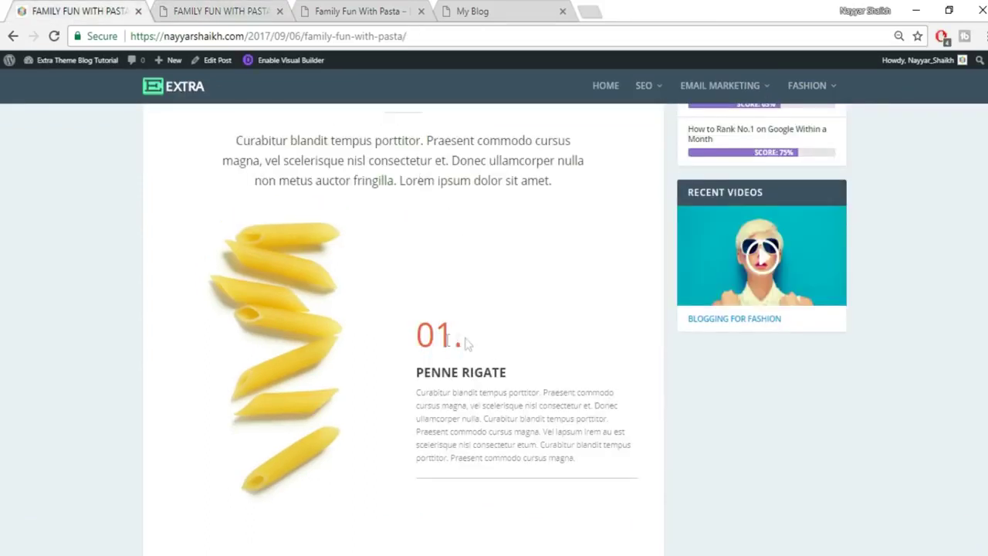
pyautogui.click(219, 10)
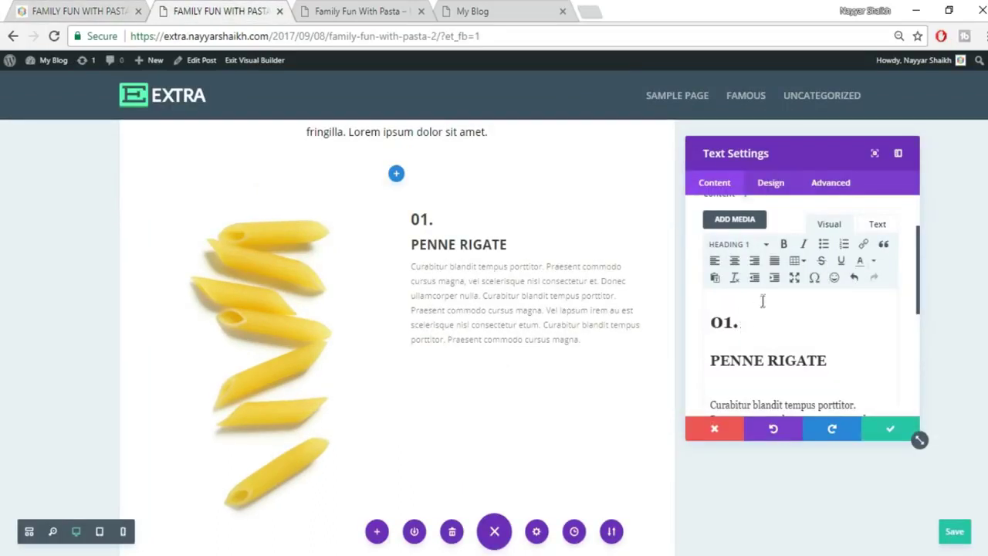
# Step: Revert 01. to Paragraph and check the module's HTML source
pyautogui.moveTo(740, 324); pyautogui.dragTo(707, 325)
pyautogui.click(733, 247)
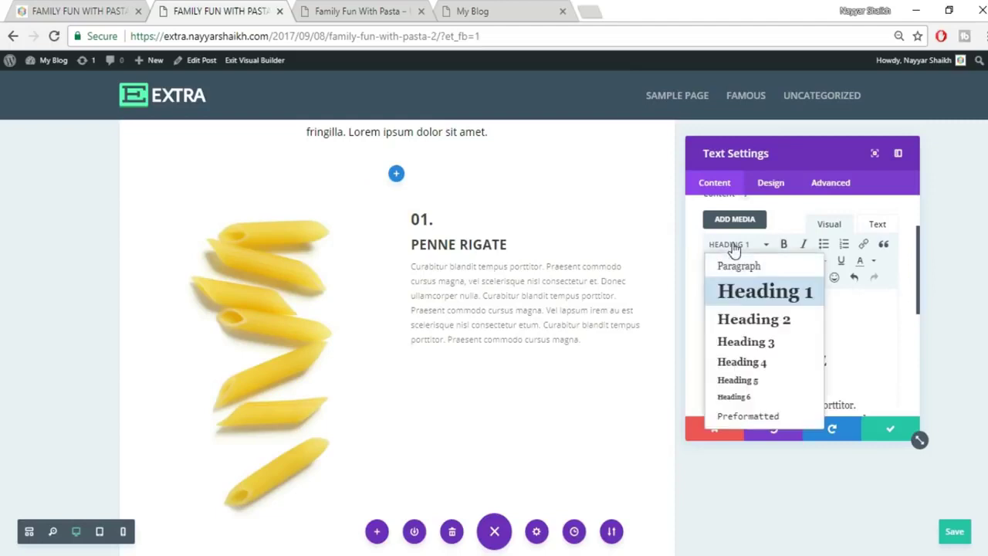
pyautogui.click(736, 265)
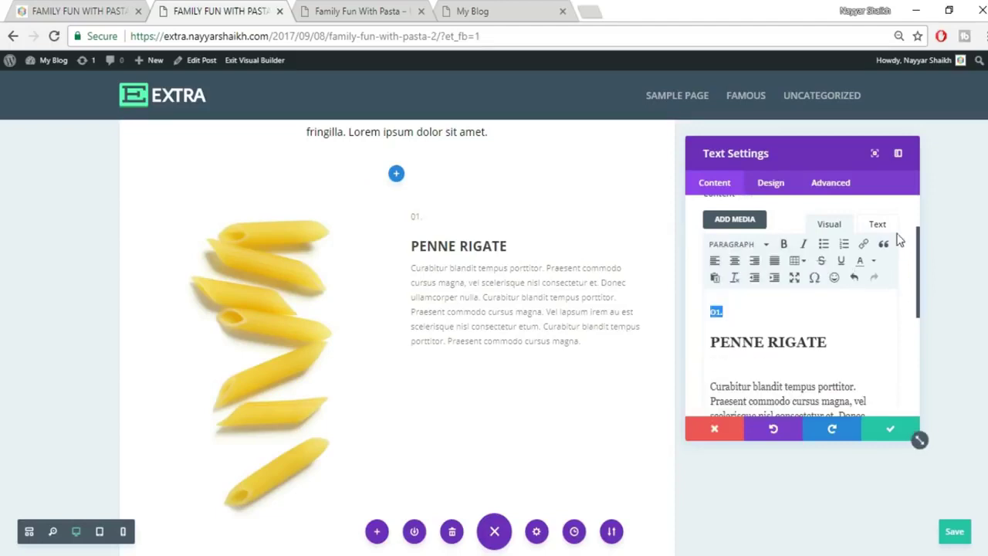
pyautogui.click(855, 299)
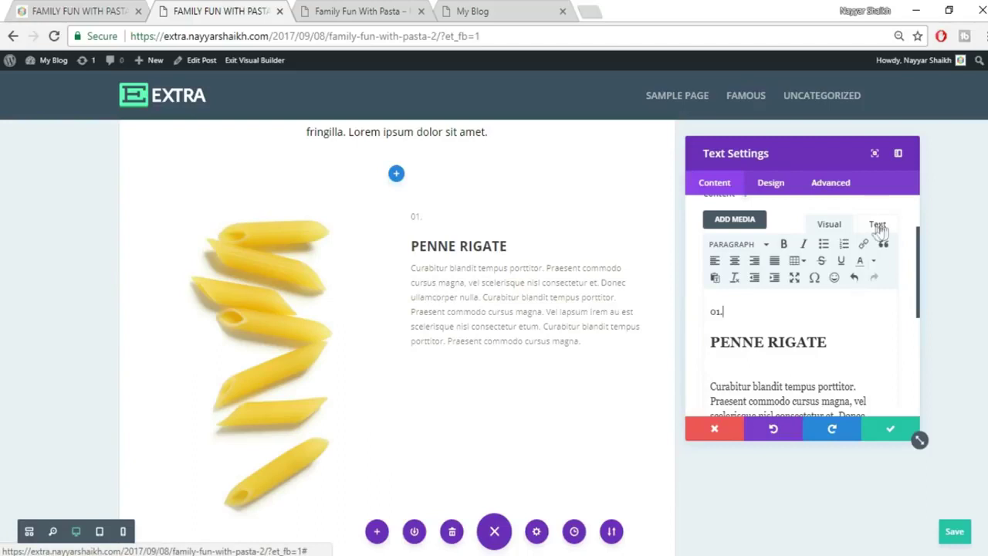
pyautogui.click(878, 228)
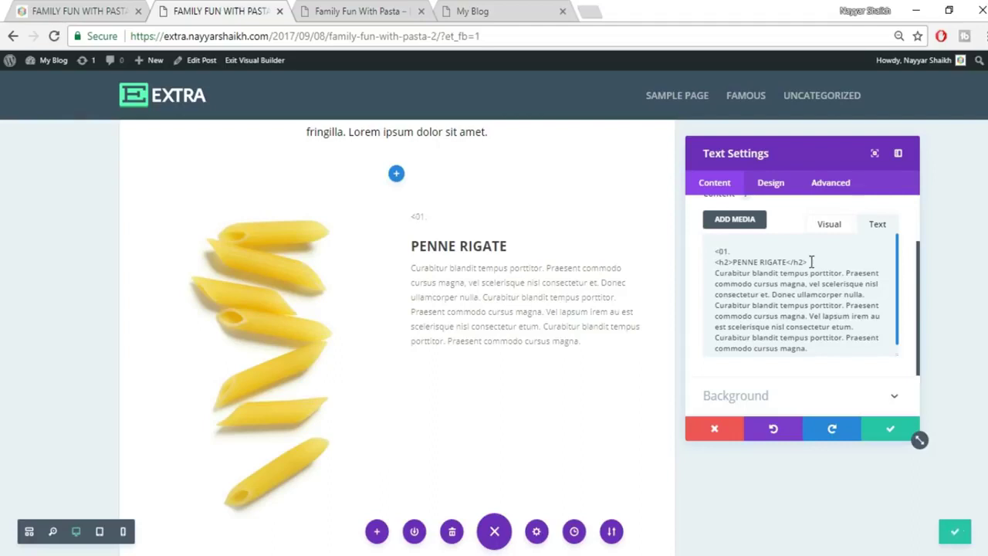
pyautogui.click(829, 225)
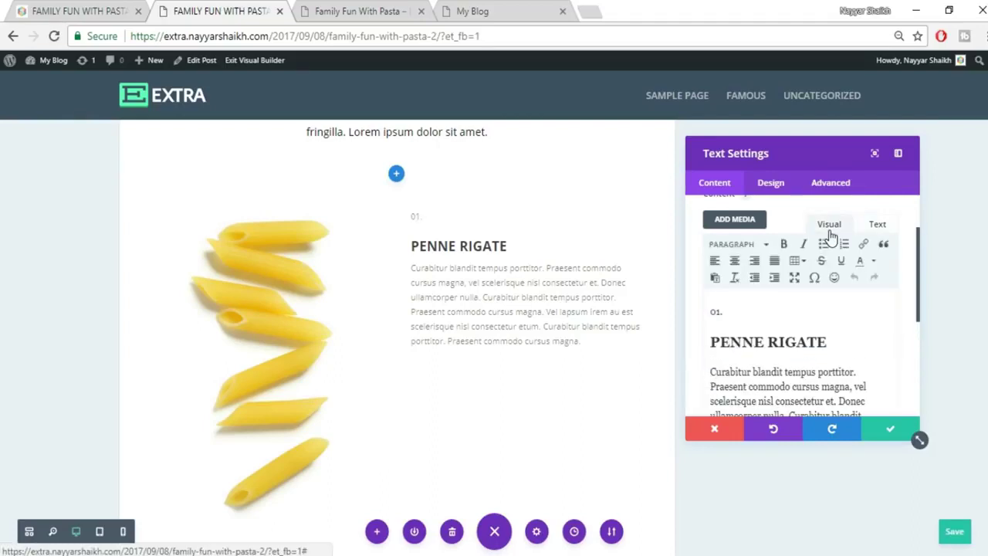
pyautogui.moveTo(724, 313); pyautogui.dragTo(700, 312)
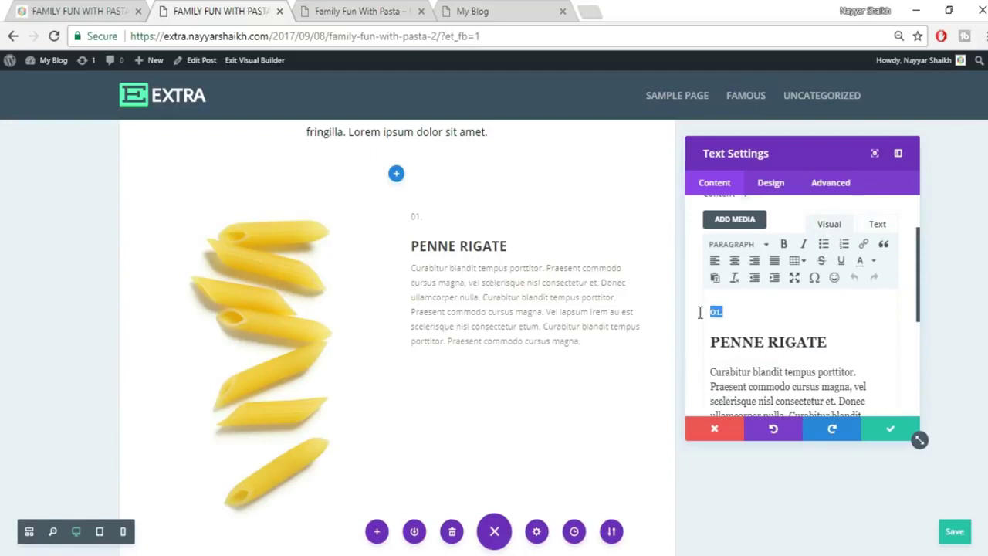
# Step: Colour the 01. step number orange to match the original post
pyautogui.click(127, 12)
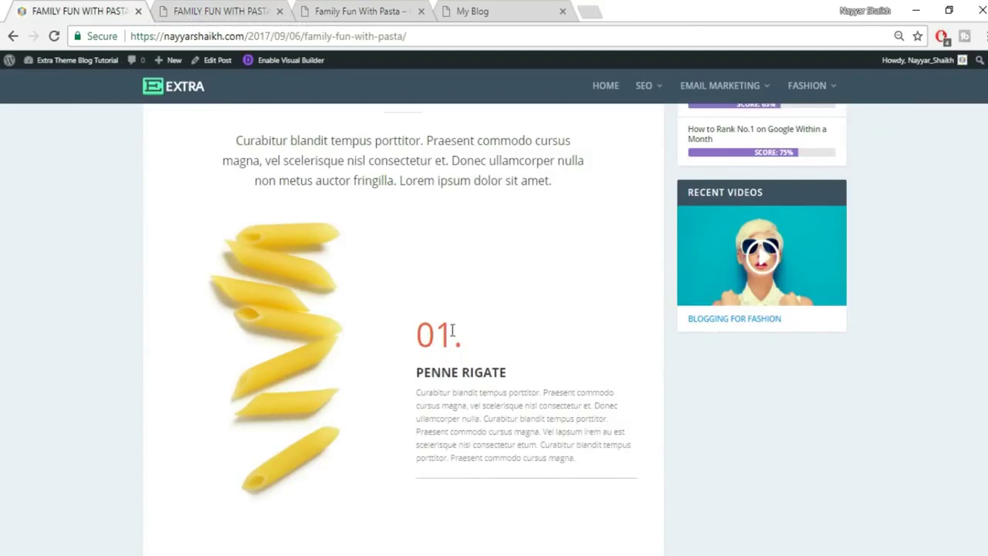
pyautogui.click(232, 11)
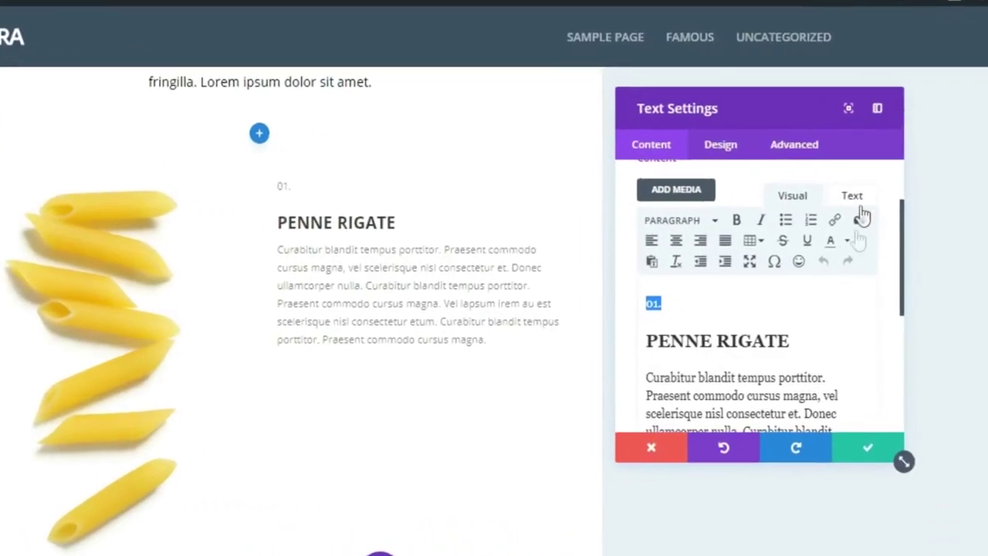
pyautogui.click(848, 241)
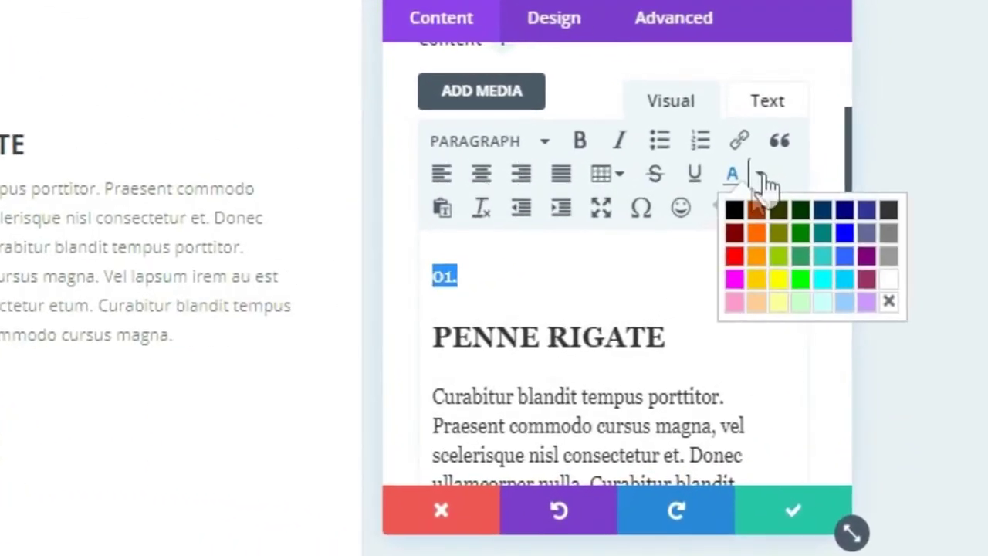
pyautogui.click(758, 230)
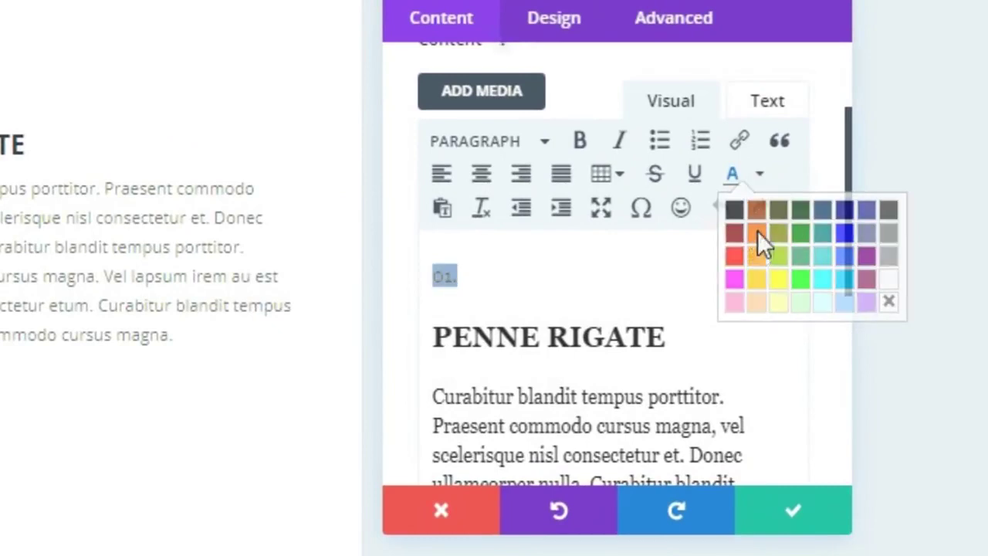
# Step: In the module's HTML, change the 01. font-size from 30px to 60px
pyautogui.click(780, 104)
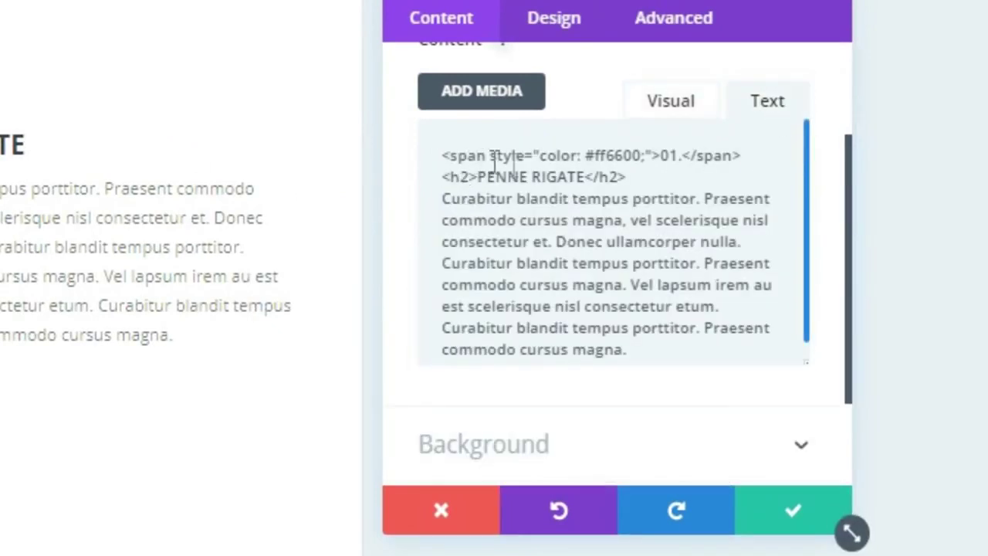
pyautogui.scroll(3, 587, 231)
pyautogui.scroll(-1, 749, 369)
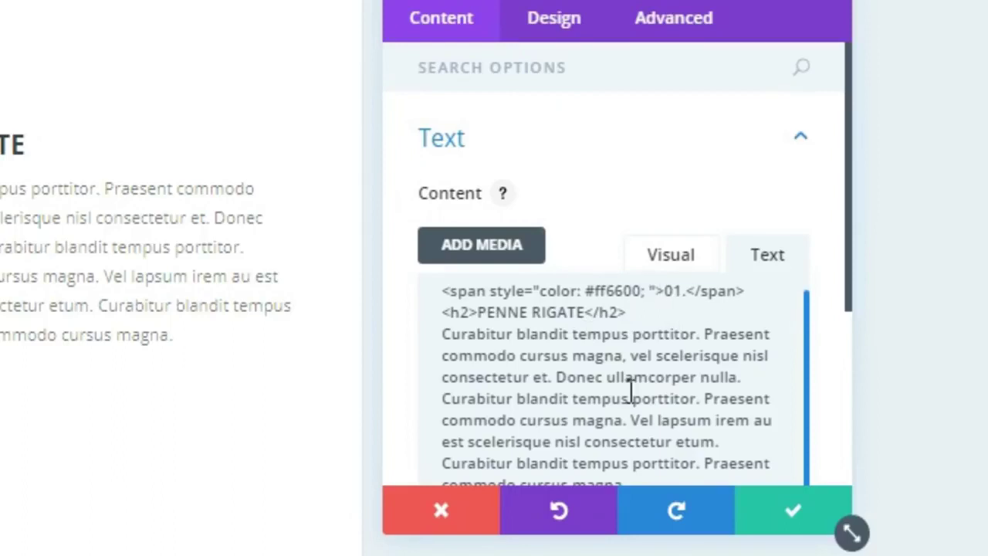
pyautogui.write('font-')
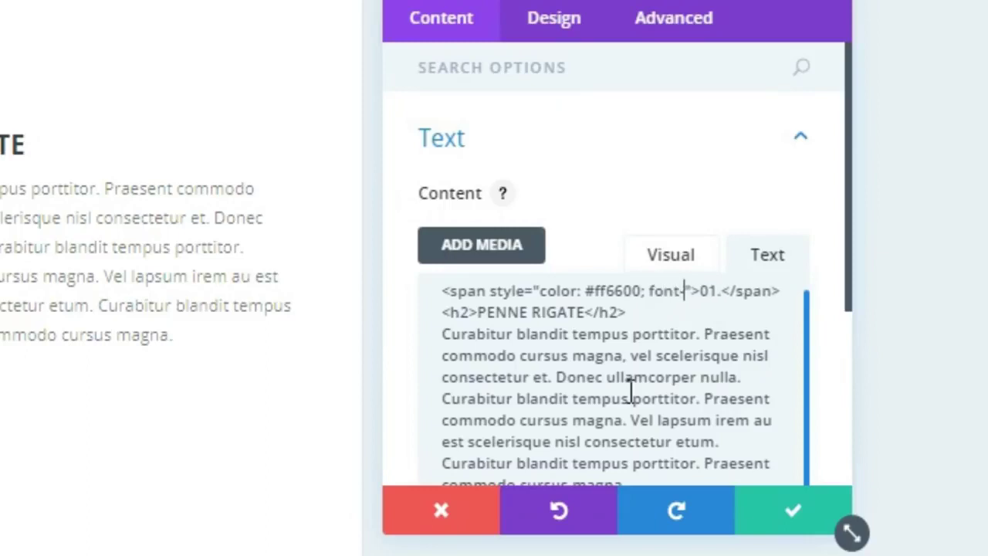
pyautogui.write('size:')
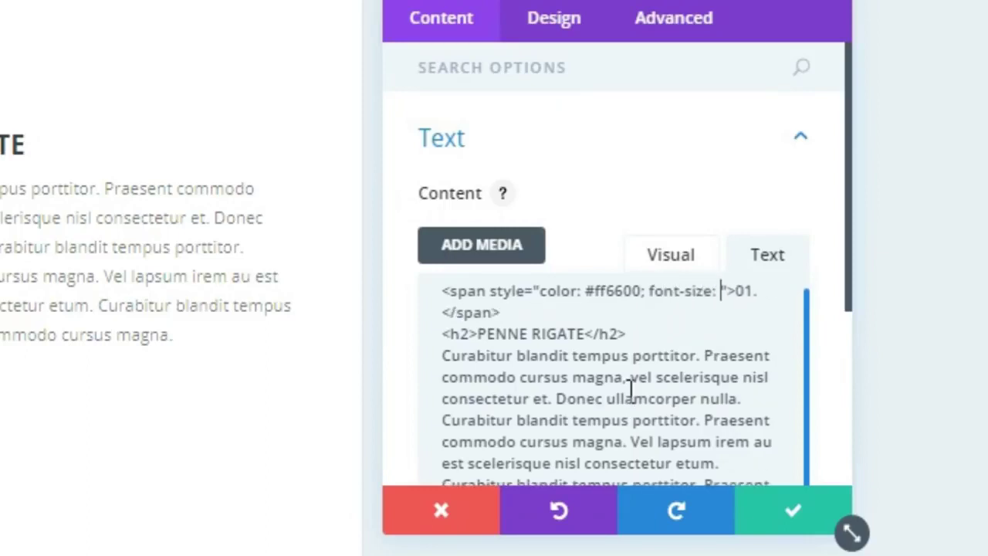
pyautogui.write(' 30px')
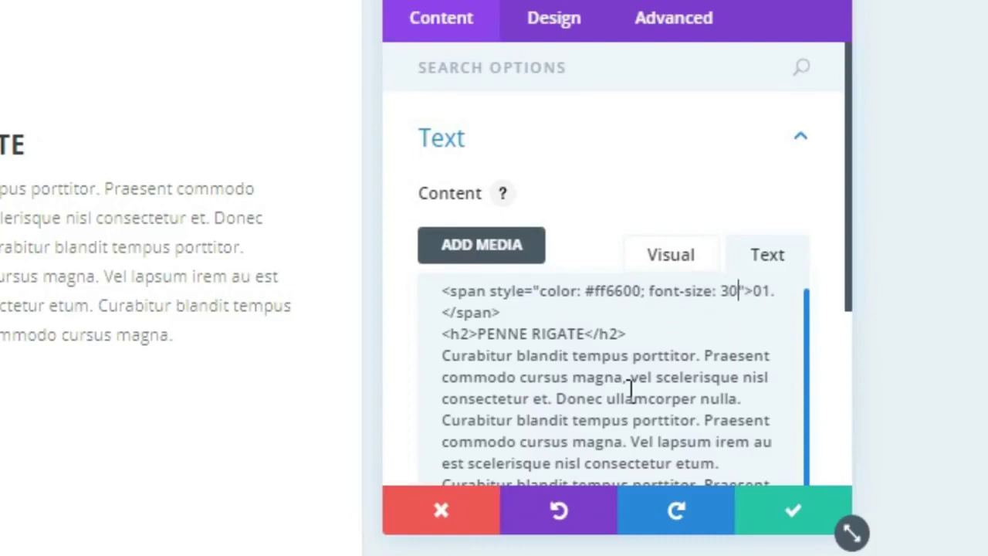
pyautogui.write(';')
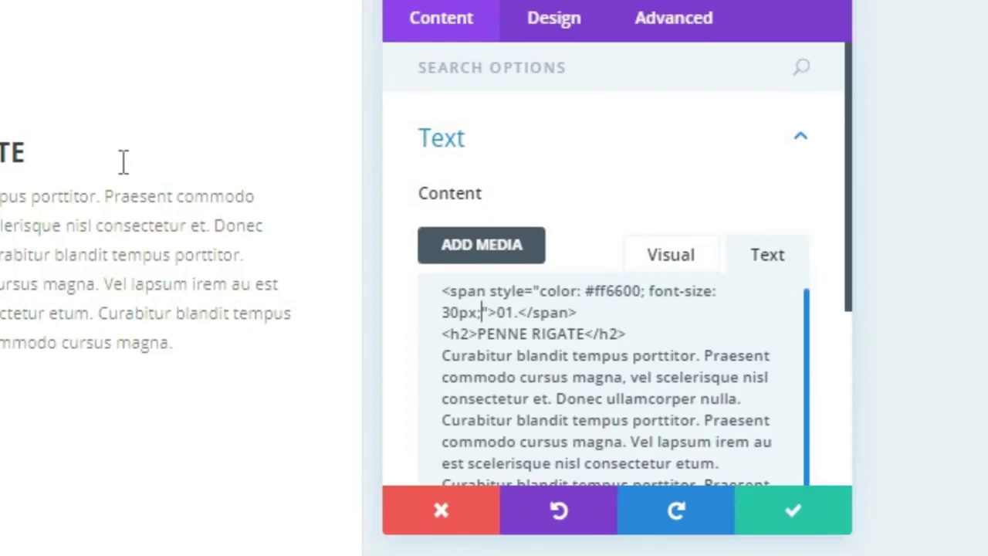
pyautogui.press('Left')
pyautogui.press('Left')
pyautogui.press('Left')
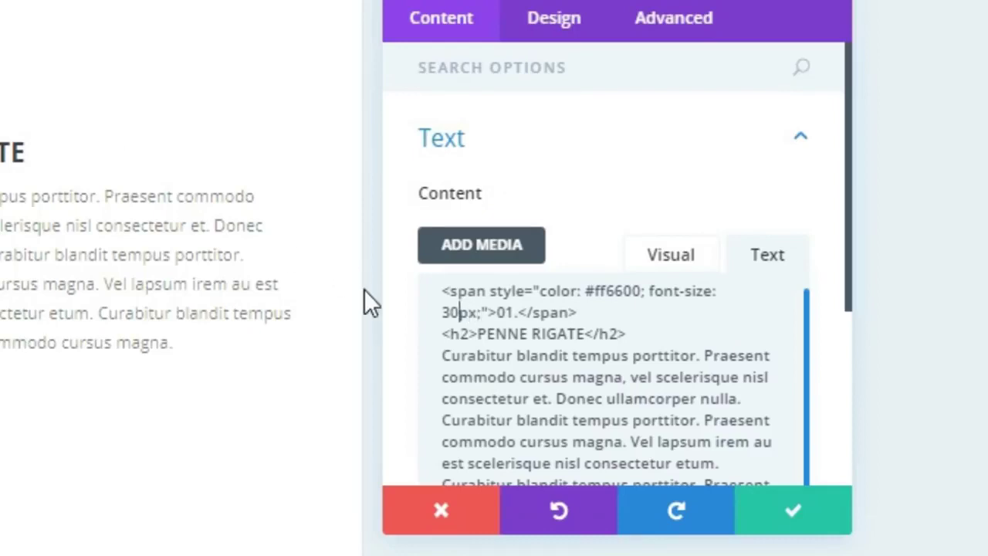
pyautogui.press('BackSpace')
pyautogui.press('BackSpace')
pyautogui.write('60')
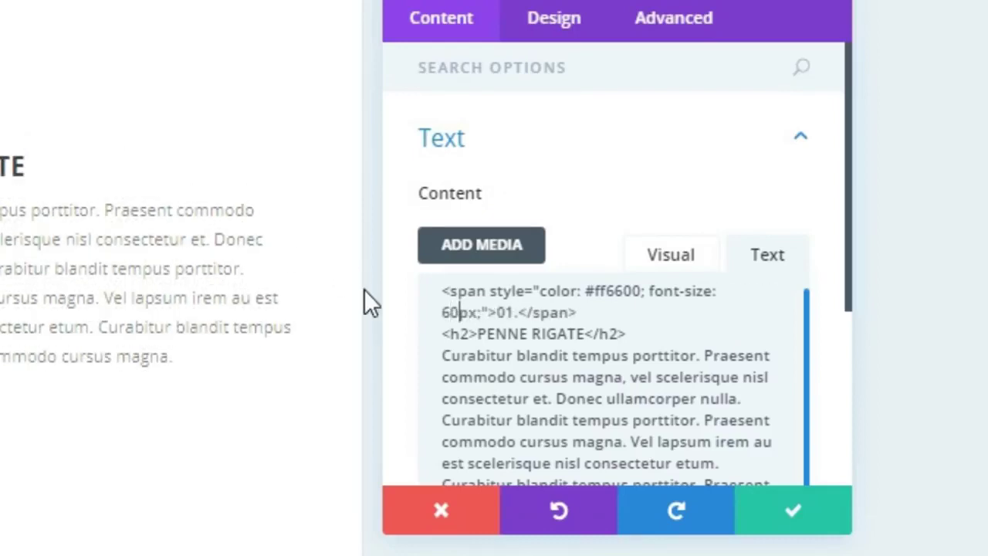
# Step: Compare with the live post and save the text module changes
pyautogui.scroll(4, 31, 386)
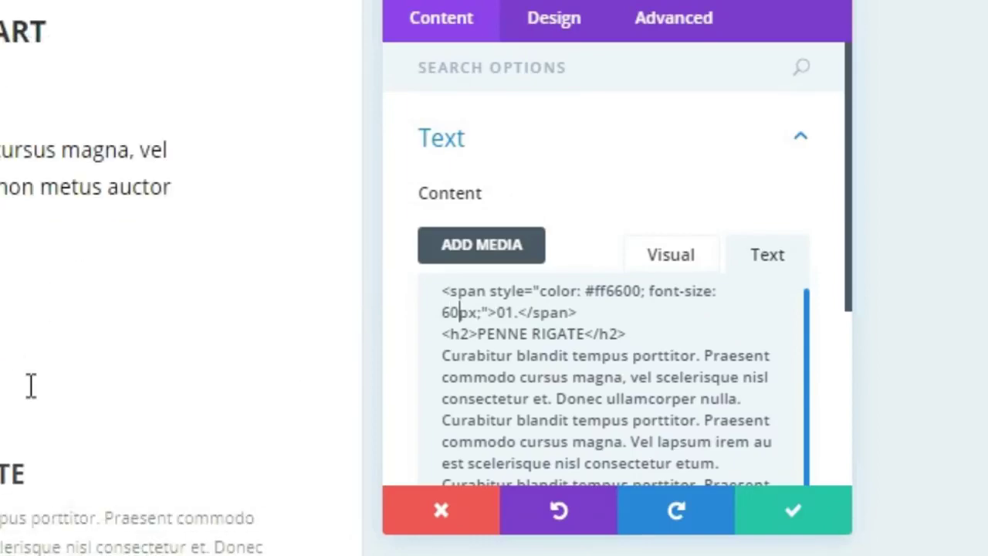
pyautogui.scroll(-2, 31, 385)
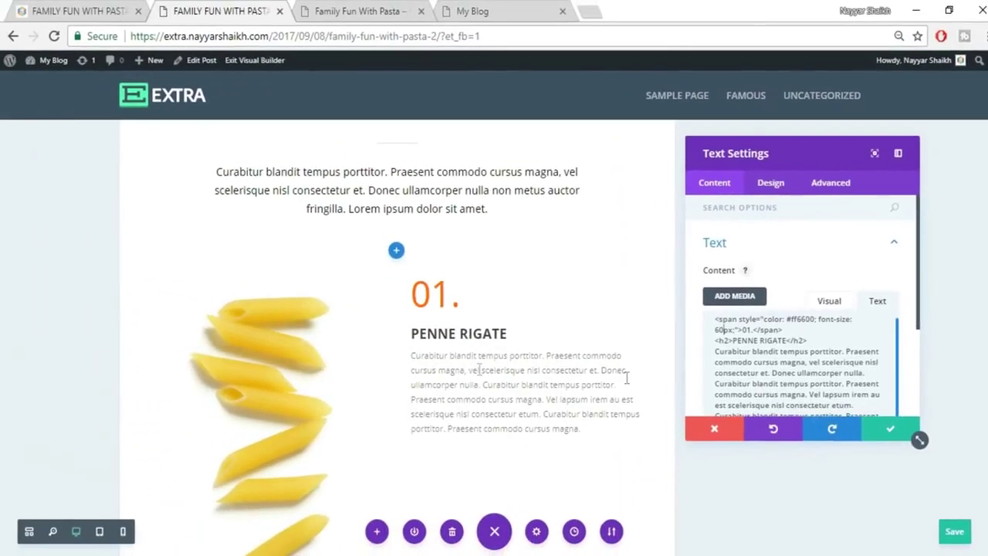
pyautogui.click(54, 8)
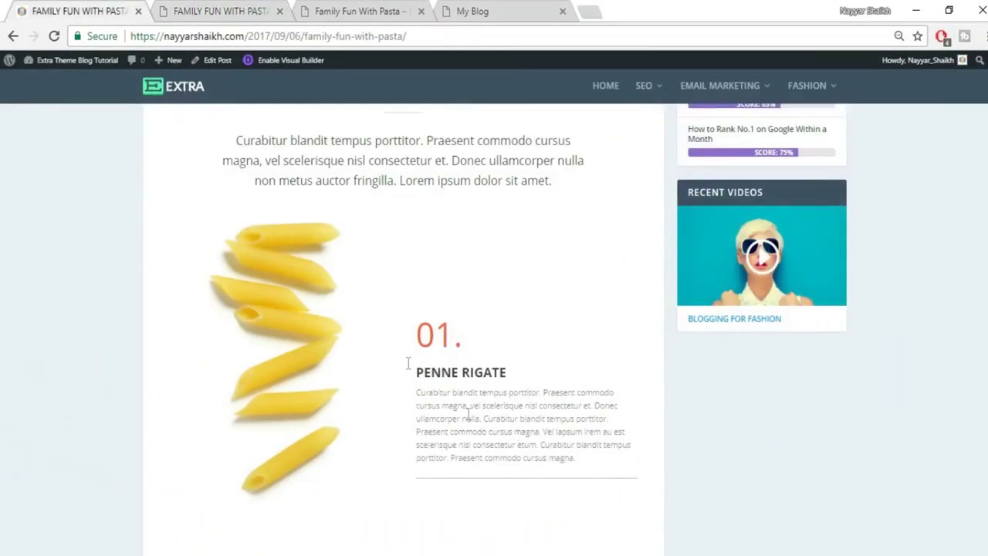
pyautogui.click(223, 11)
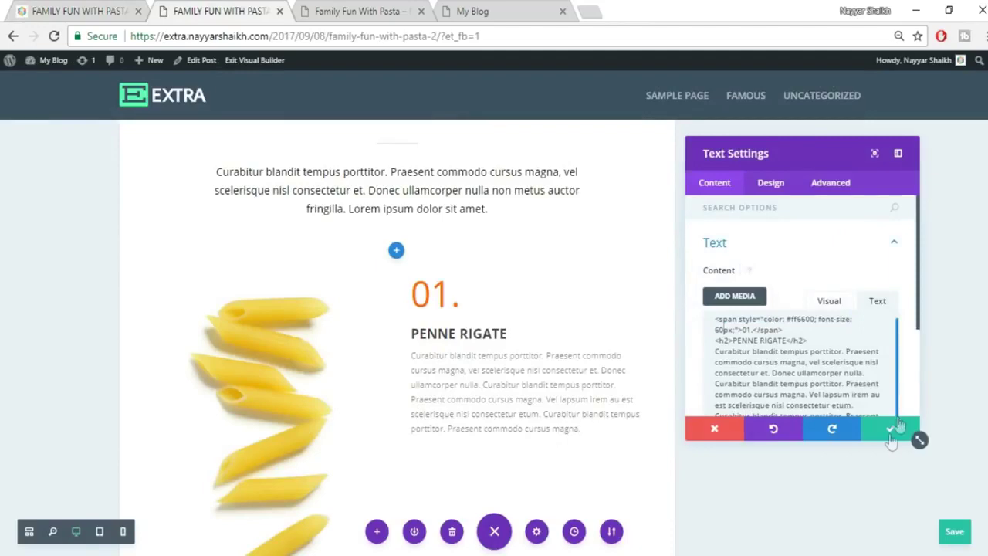
pyautogui.click(893, 427)
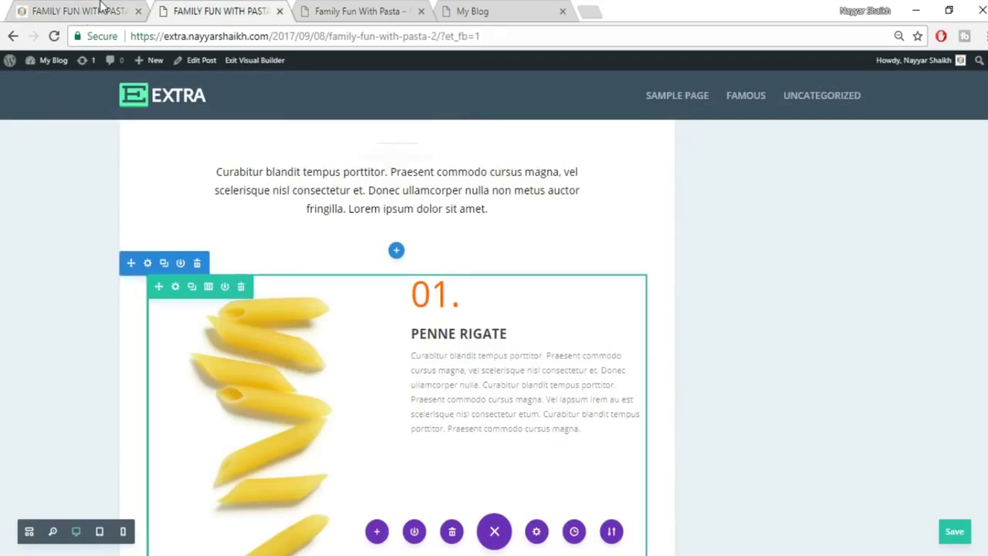
# Step: Insert a Divider module below the Penne Rigate text
pyautogui.click(101, 9)
pyautogui.scroll(-3, 566, 324)
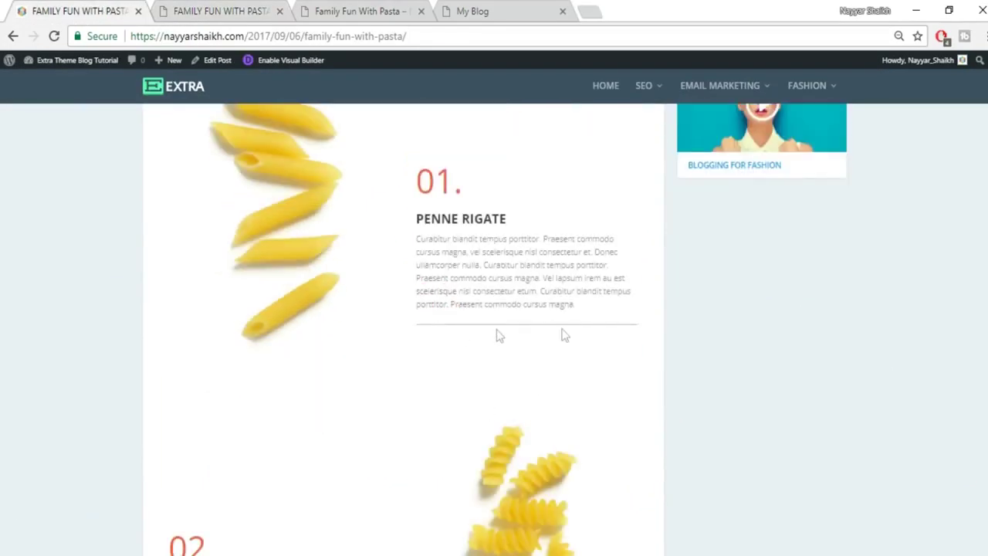
pyautogui.scroll(1, 599, 356)
pyautogui.click(217, 10)
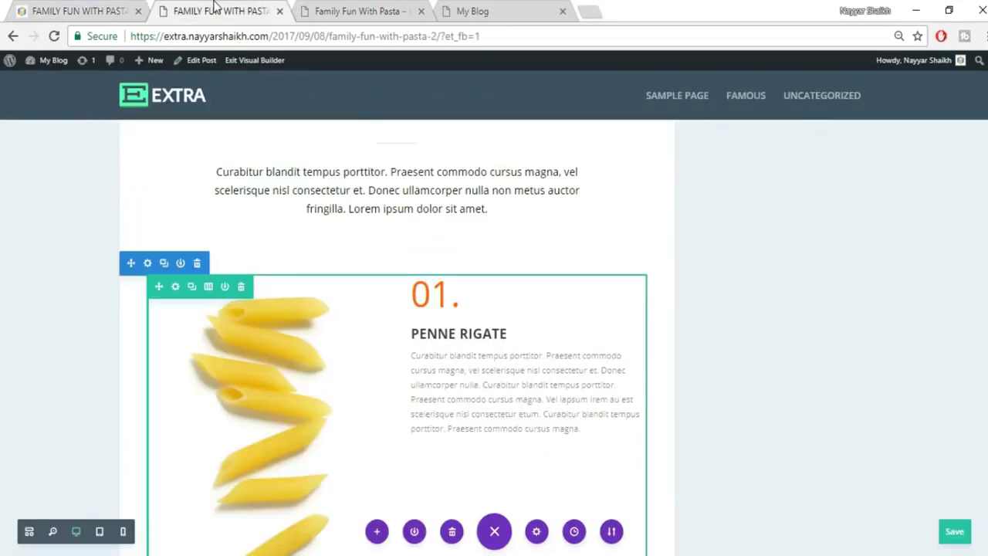
pyautogui.scroll(-2, 558, 273)
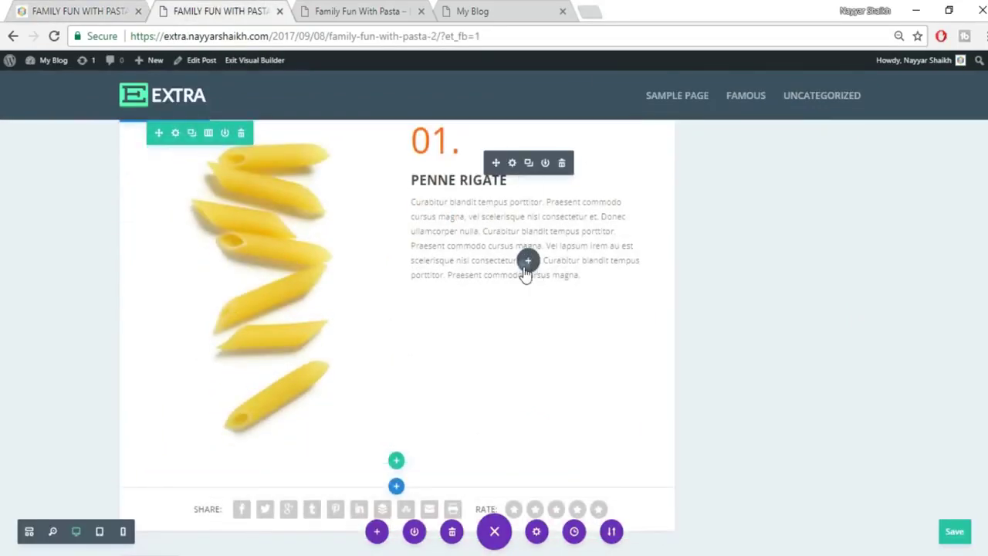
pyautogui.click(527, 263)
pyautogui.write('di')
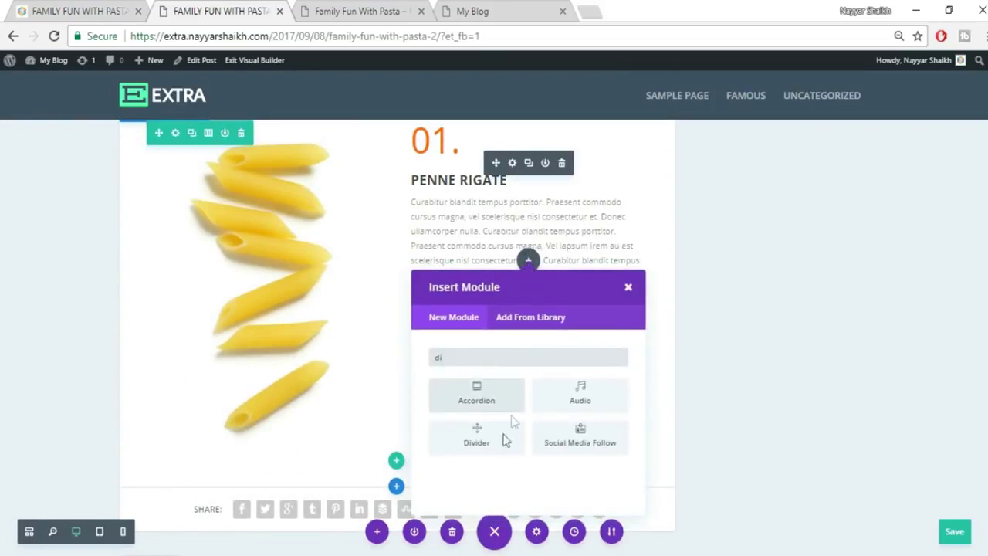
pyautogui.click(482, 448)
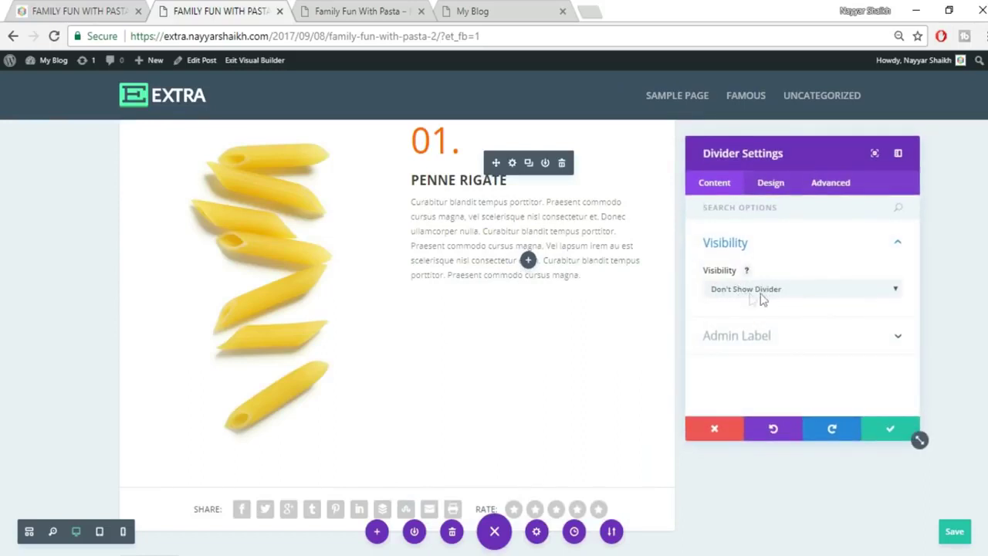
# Step: Set the divider to Show Divider with light grey colour #c4c4c4, and save
pyautogui.click(798, 294)
pyautogui.click(712, 316)
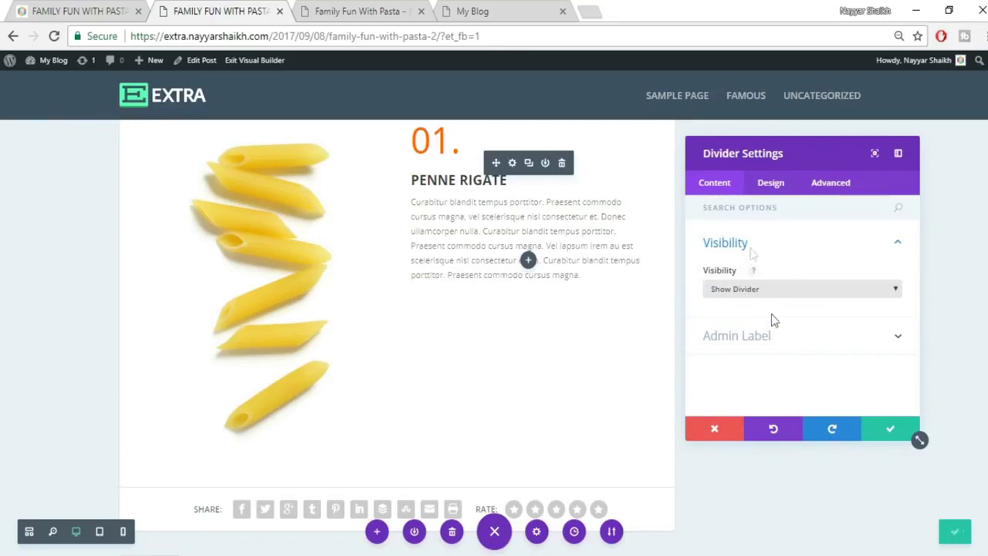
pyautogui.click(770, 184)
pyautogui.click(807, 246)
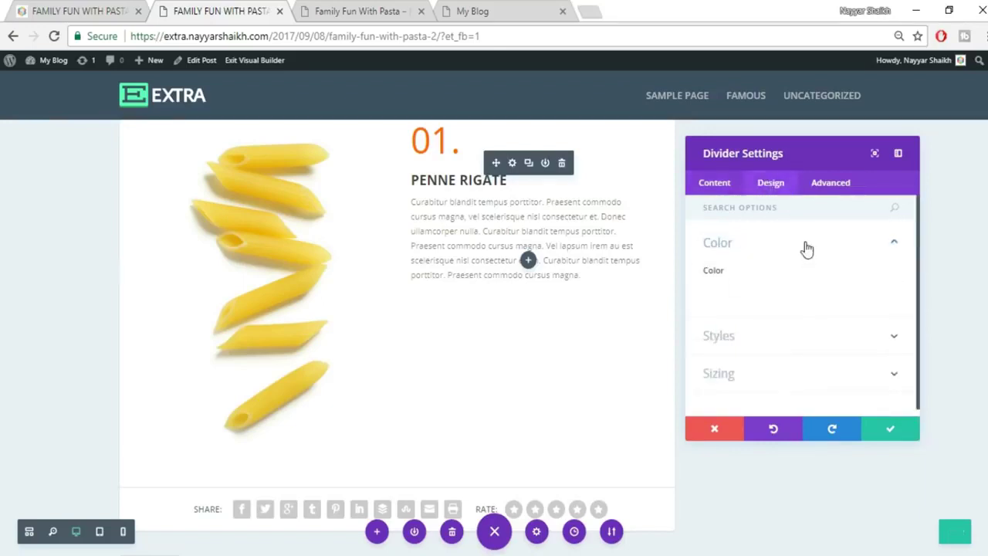
pyautogui.click(794, 288)
pyautogui.moveTo(714, 344); pyautogui.dragTo(716, 333)
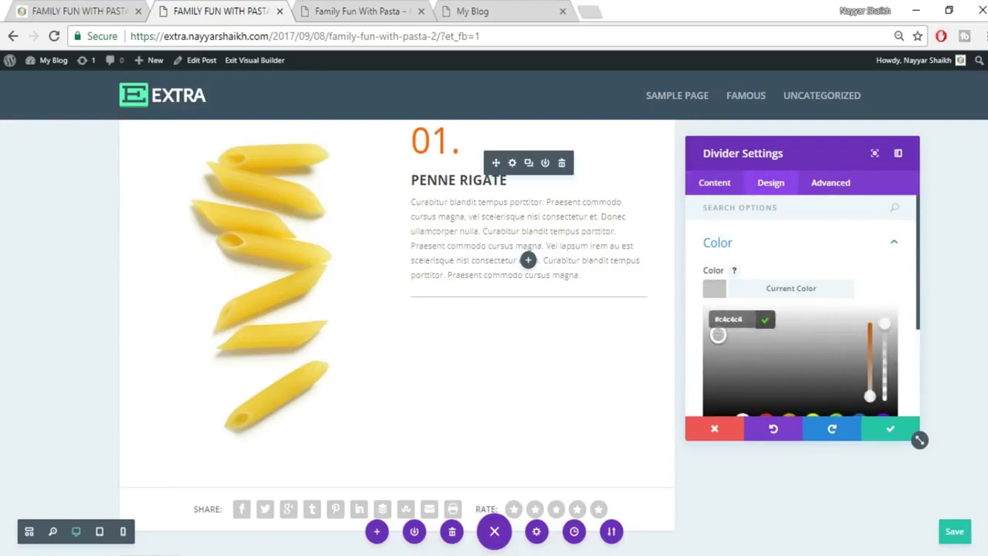
pyautogui.click(888, 433)
# Step: Give the Penne Rigate text module a top padding of 150px
pyautogui.scroll(1, 886, 428)
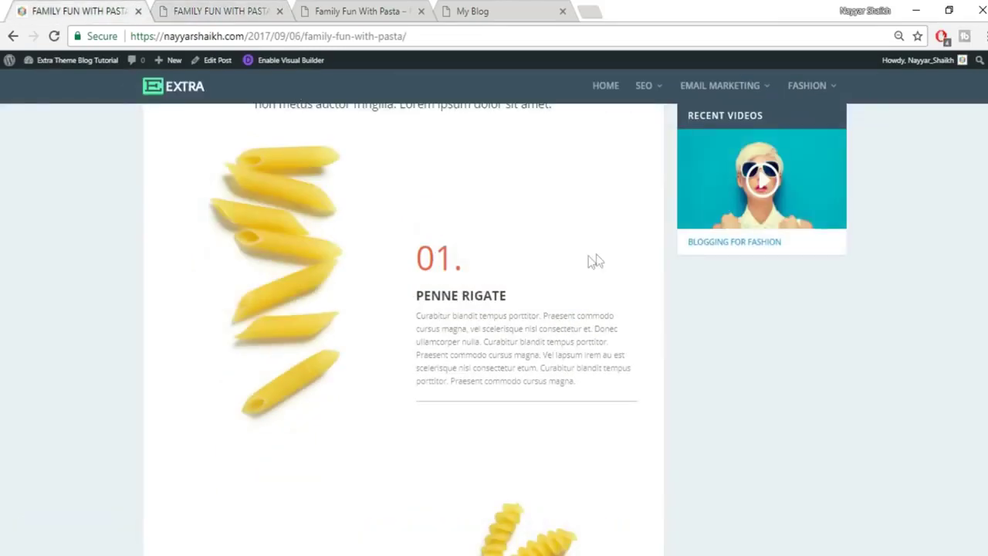
pyautogui.scroll(1, 594, 261)
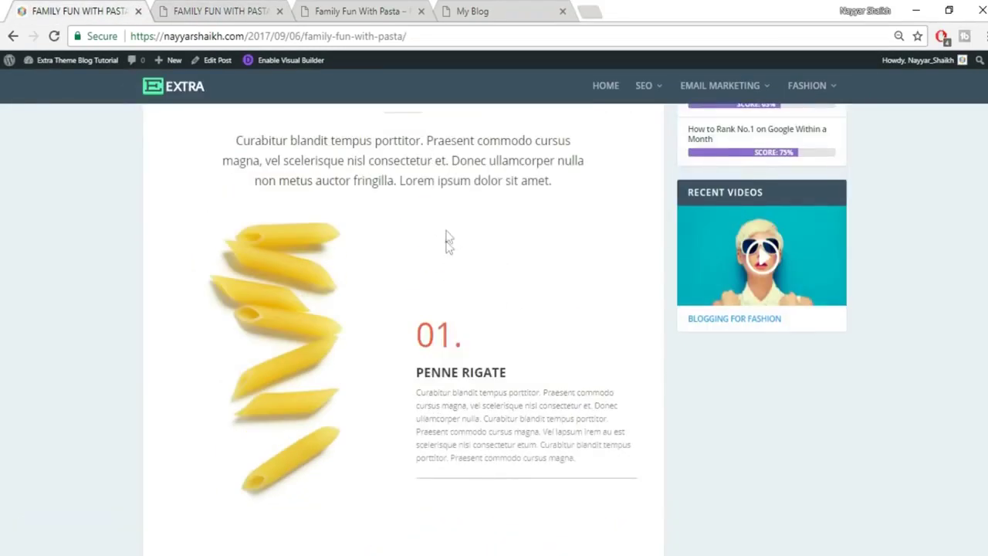
pyautogui.click(195, 7)
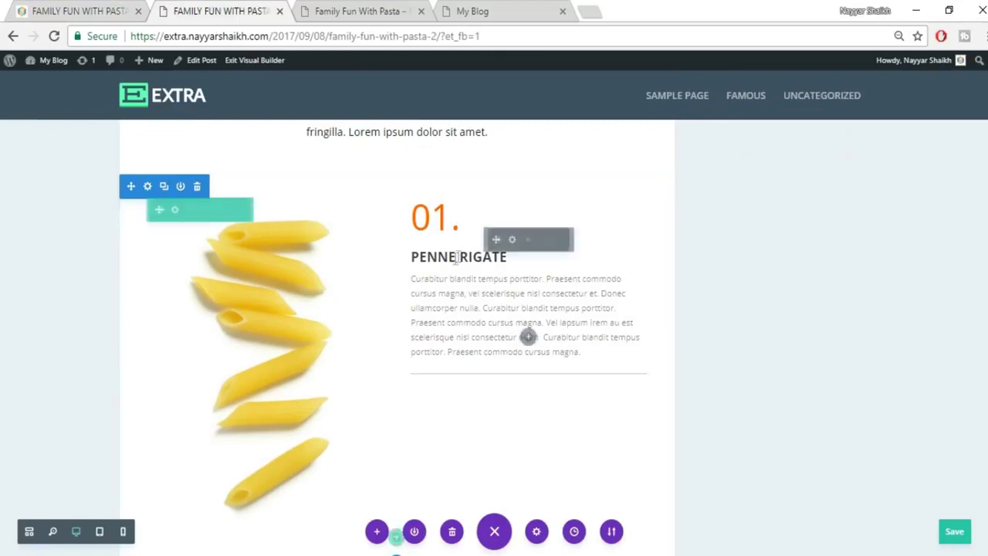
pyautogui.click(511, 240)
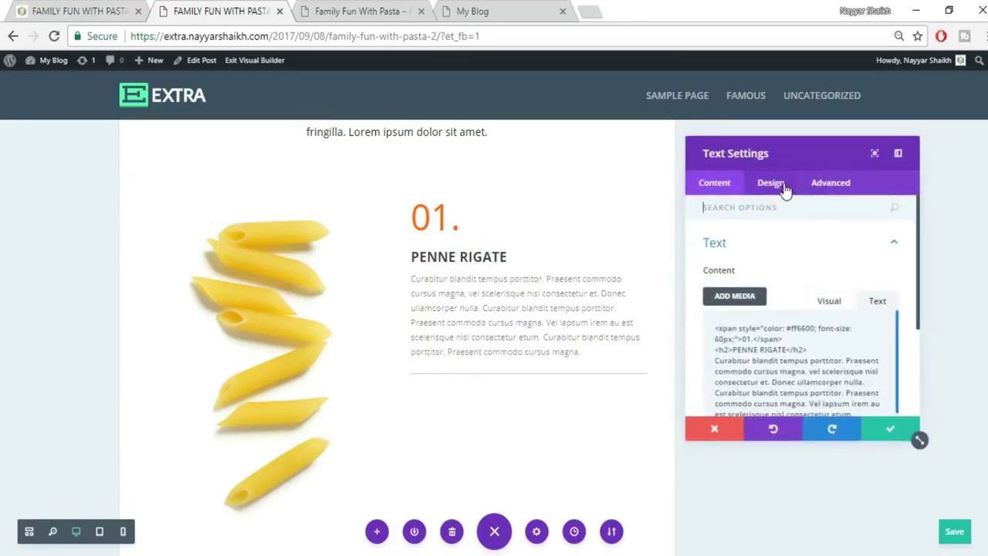
pyautogui.click(772, 183)
pyautogui.scroll(-1, 825, 393)
pyautogui.click(825, 383)
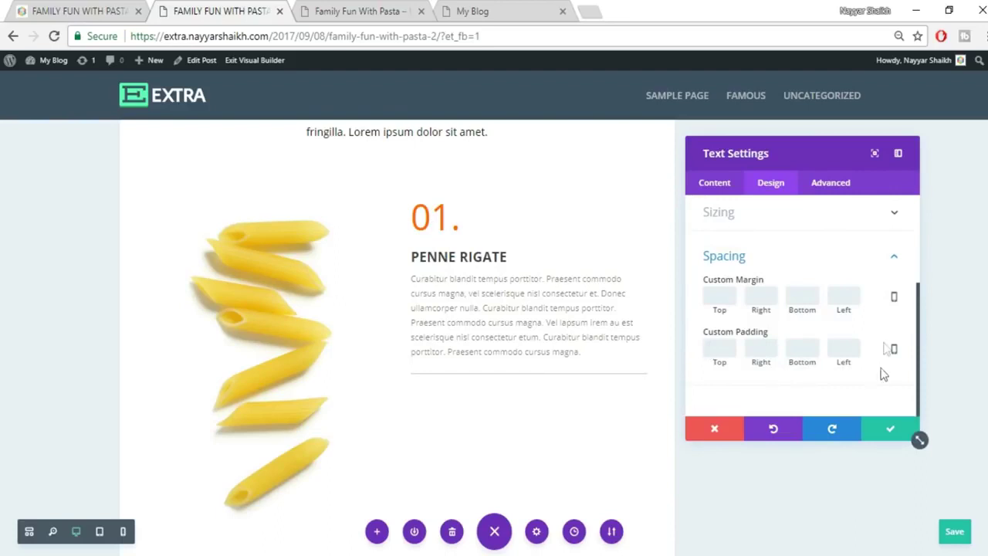
pyautogui.write('60')
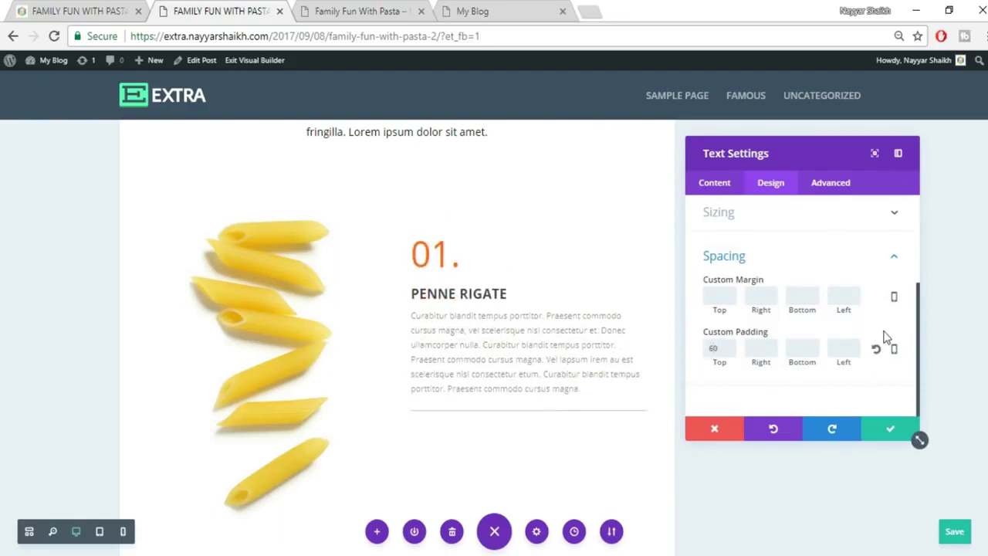
pyautogui.press('BackSpace')
pyautogui.press('BackSpace')
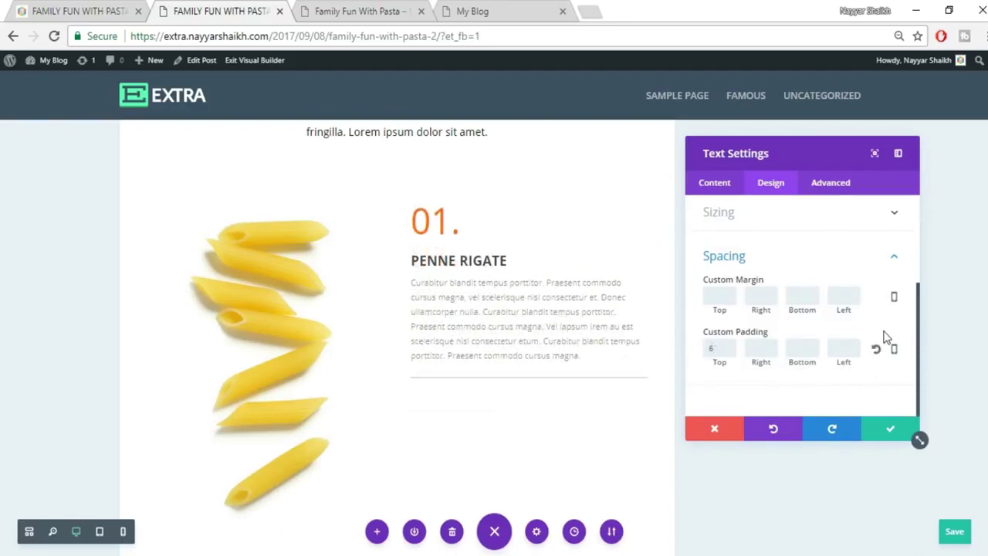
pyautogui.write('150')
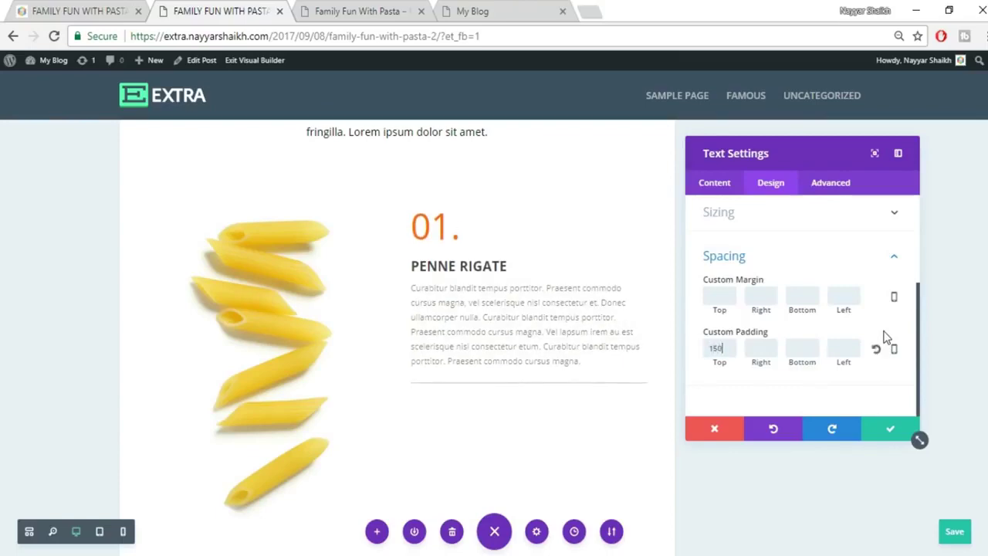
# Step: Raise the top padding to 200px after comparing with the live post, and save
pyautogui.scroll(-2, 529, 247)
pyautogui.scroll(2, 533, 266)
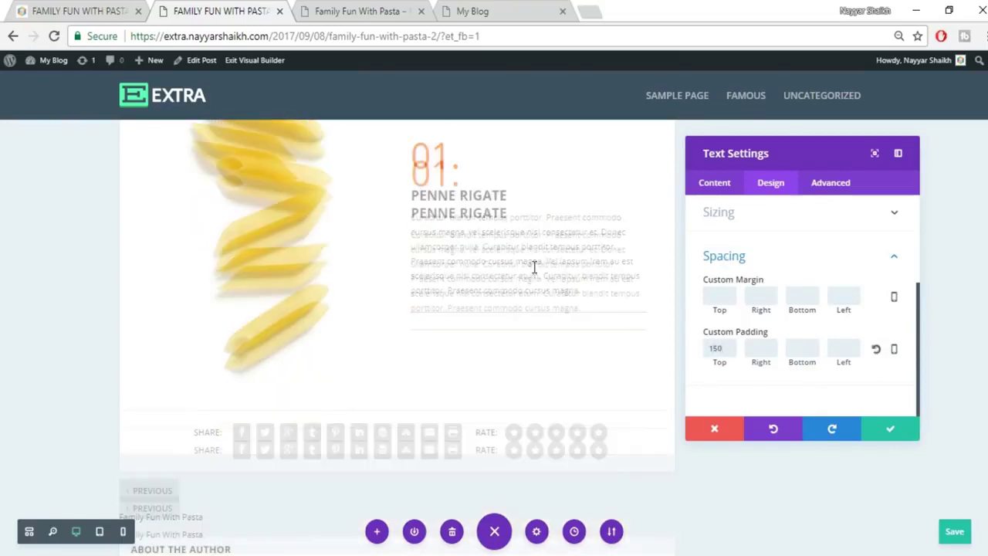
pyautogui.click(101, 10)
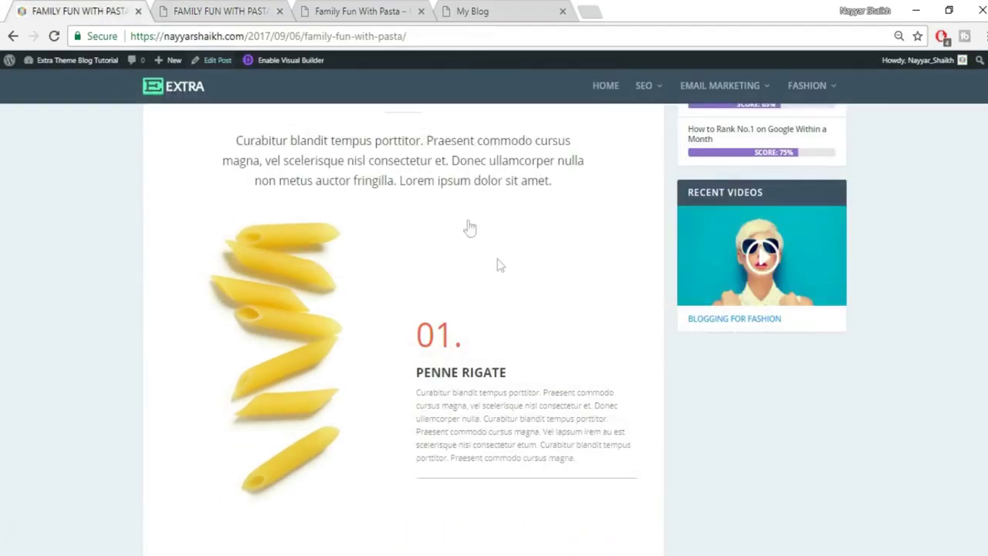
pyautogui.click(216, 10)
pyautogui.click(723, 349)
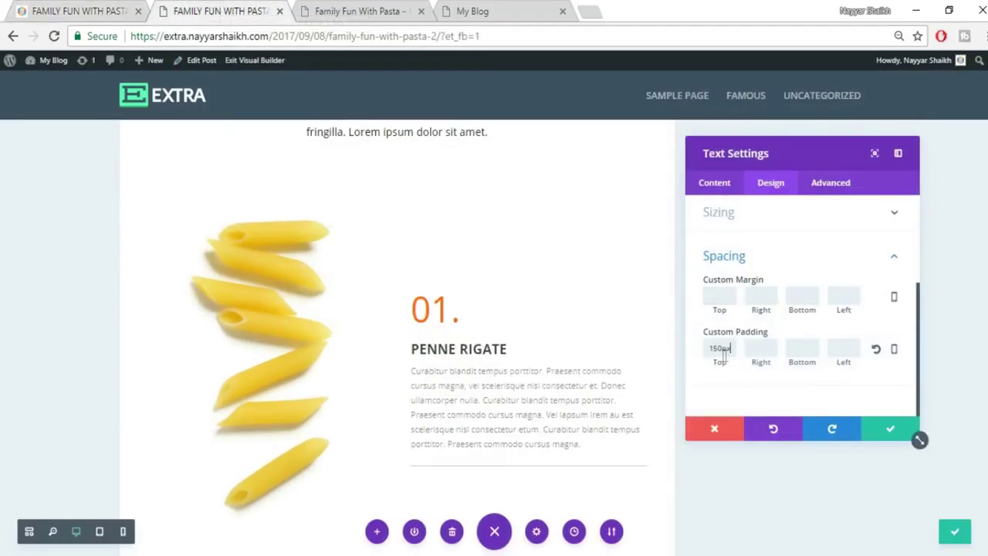
pyautogui.moveTo(719, 348); pyautogui.dragTo(664, 337)
pyautogui.write('200')
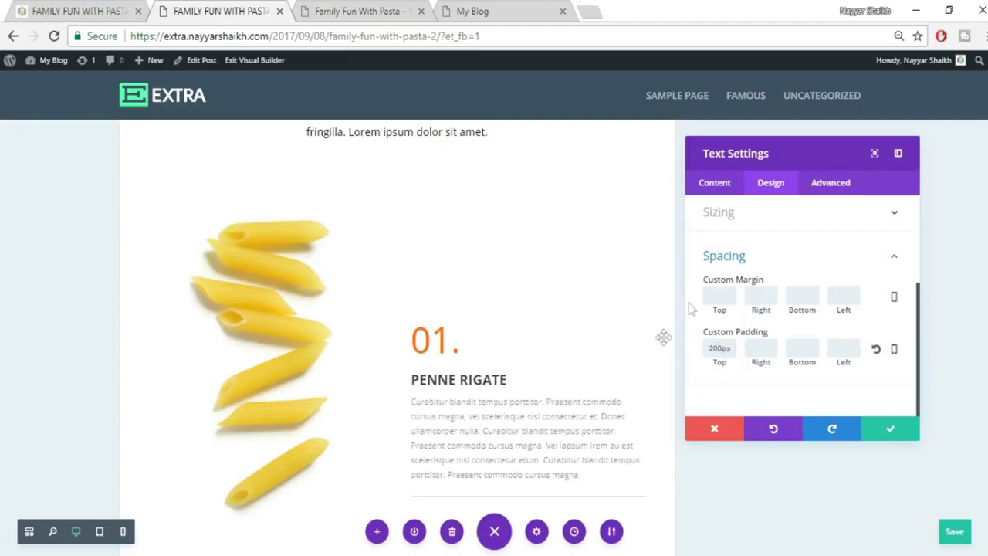
pyautogui.press('BackSpace')
pyautogui.click(99, 10)
pyautogui.click(175, 7)
pyautogui.click(899, 431)
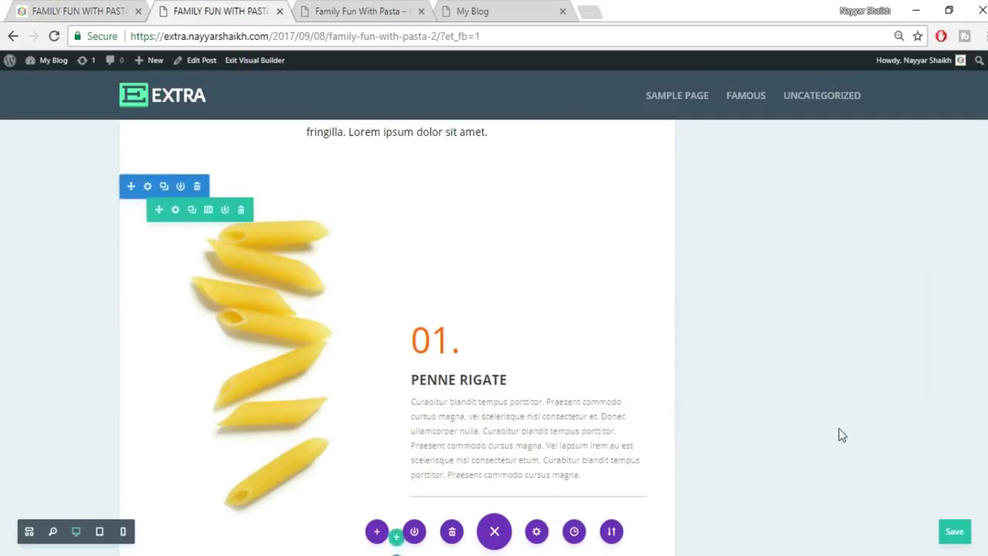
# Step: Shrink the section and row top padding above the Penne Rigate row
pyautogui.scroll(1, 842, 435)
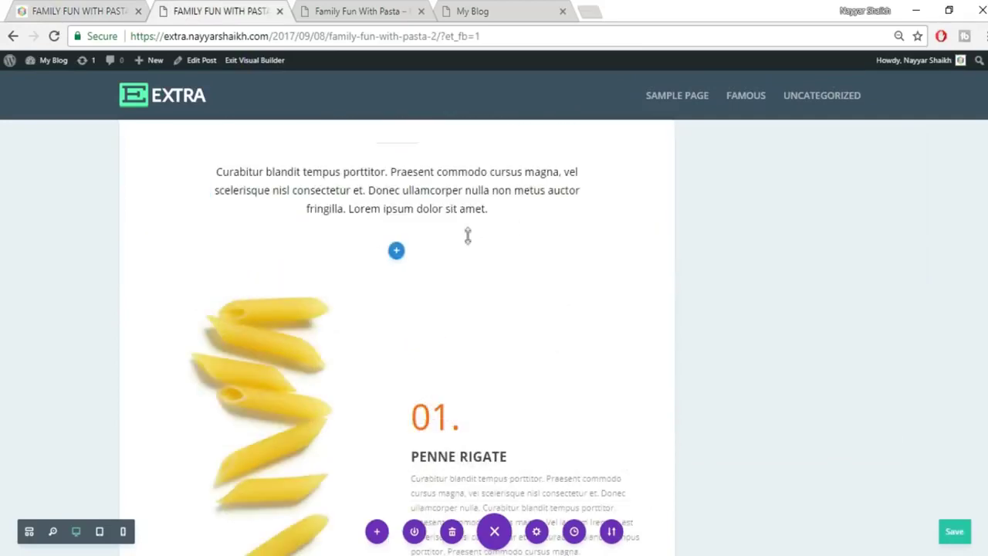
pyautogui.click(85, 11)
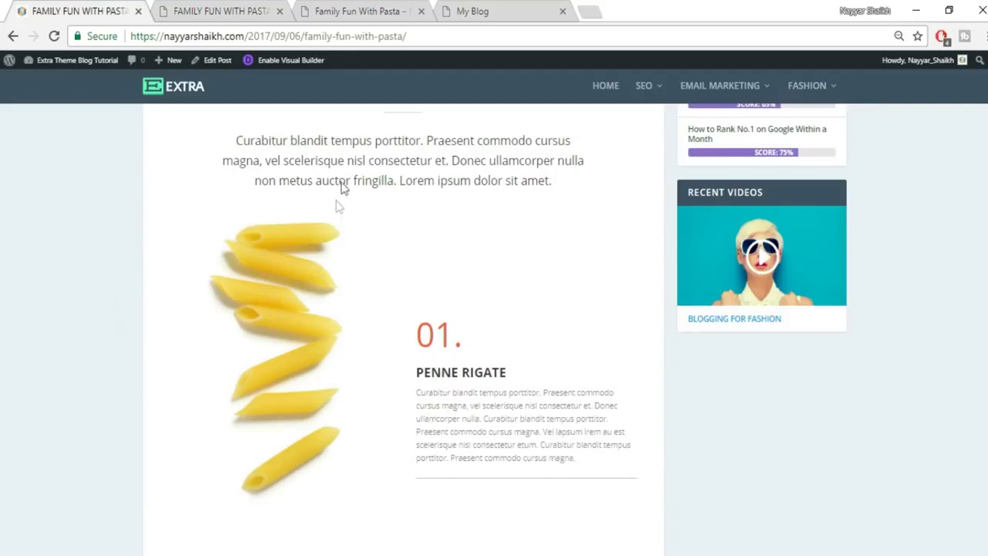
pyautogui.hotkey('ctrl', 'Tab')
pyautogui.moveTo(444, 222); pyautogui.dragTo(447, 170)
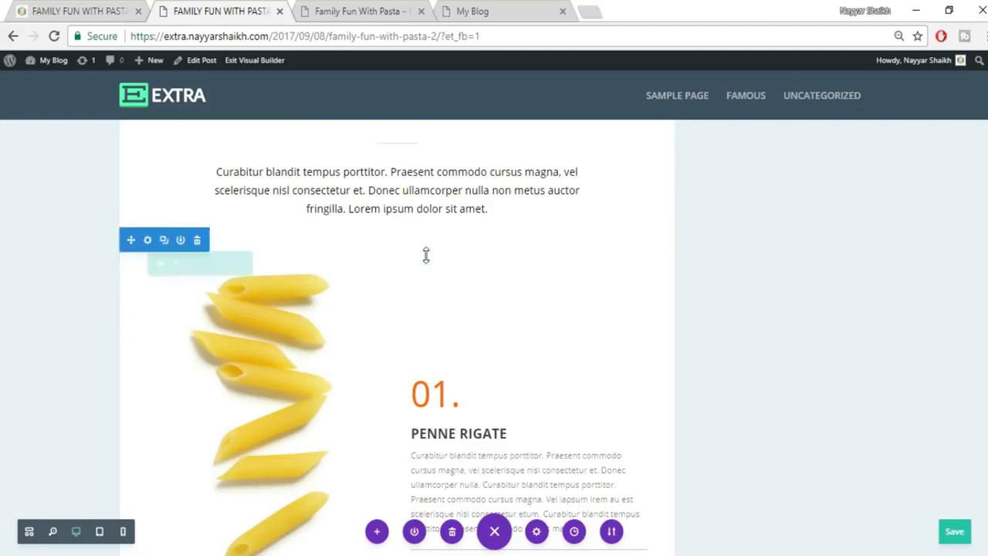
pyautogui.moveTo(425, 253); pyautogui.dragTo(424, 214)
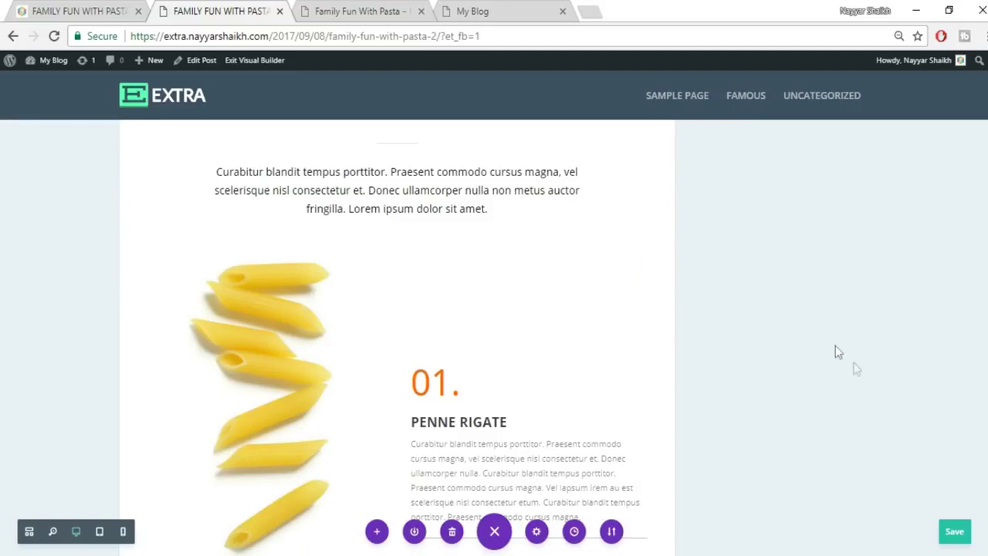
# Step: Save the page and view the reference post's 02. Fusilli row
pyautogui.click(954, 531)
pyautogui.scroll(-3, 783, 360)
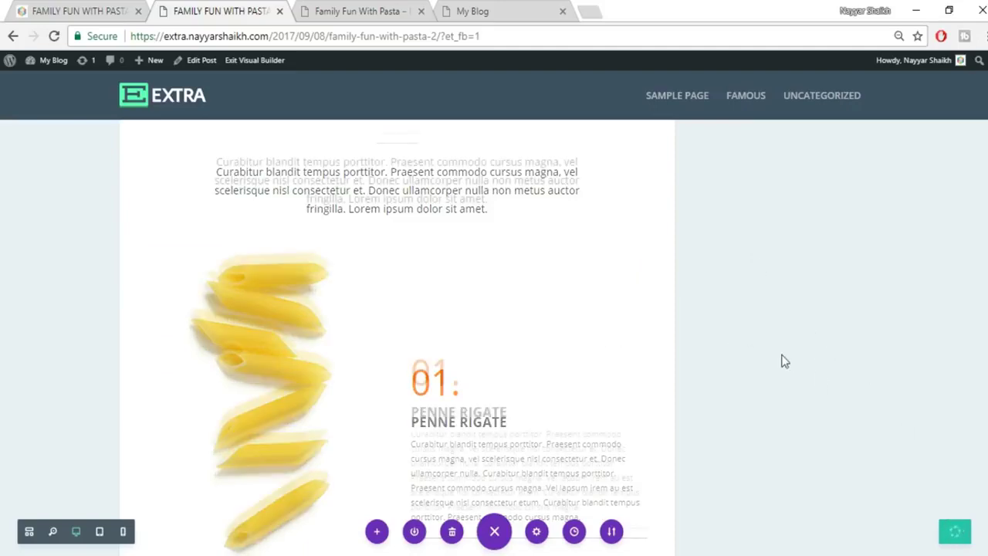
pyautogui.click(99, 9)
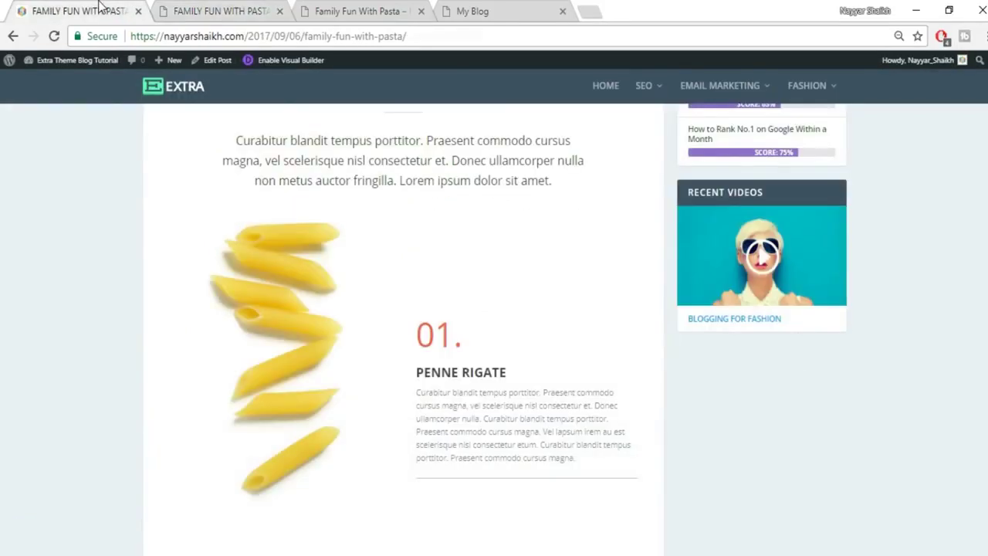
pyautogui.scroll(-6, 615, 268)
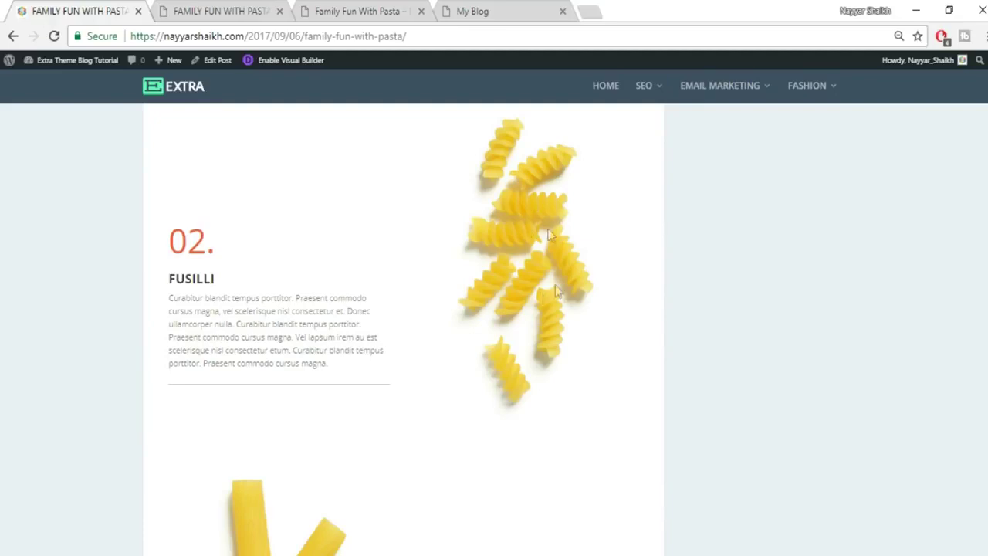
# Step: Duplicate the Penne Rigate row and compare it with the reference Fusilli row
pyautogui.click(266, 15)
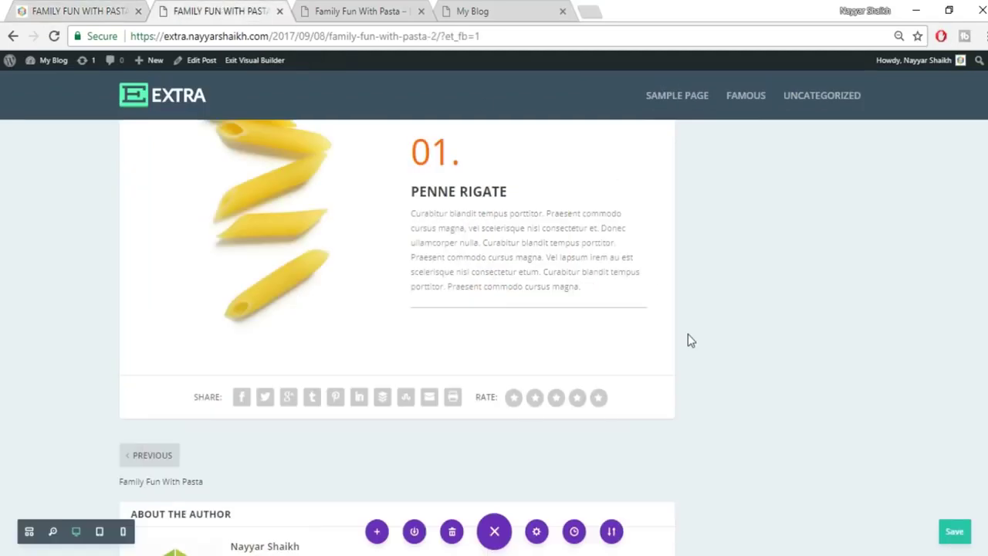
pyautogui.scroll(2, 690, 339)
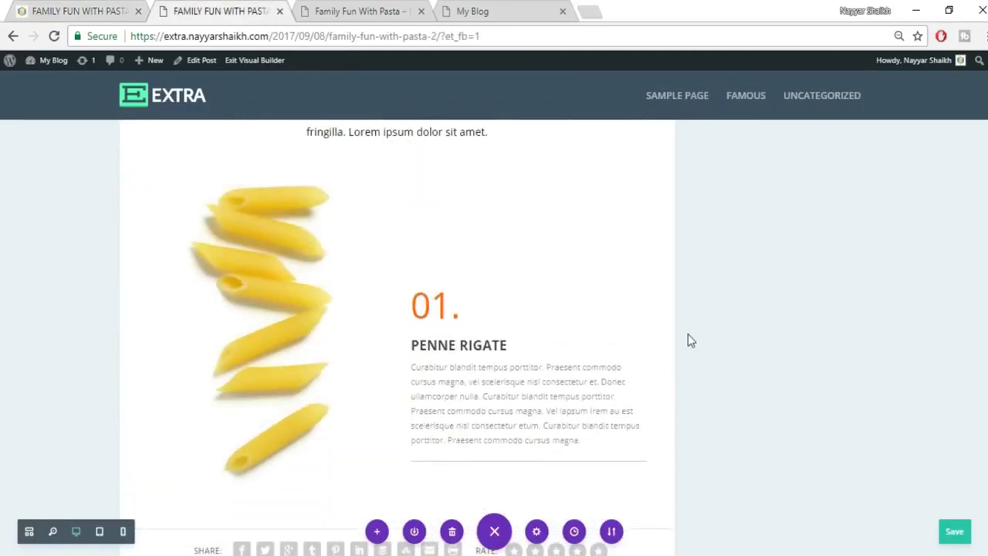
pyautogui.moveTo(364, 222)
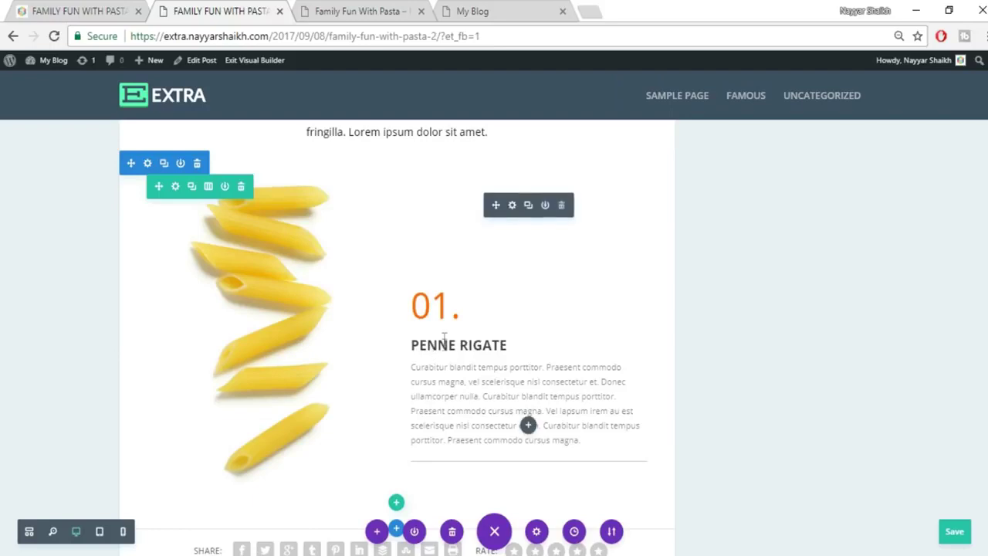
pyautogui.click(191, 188)
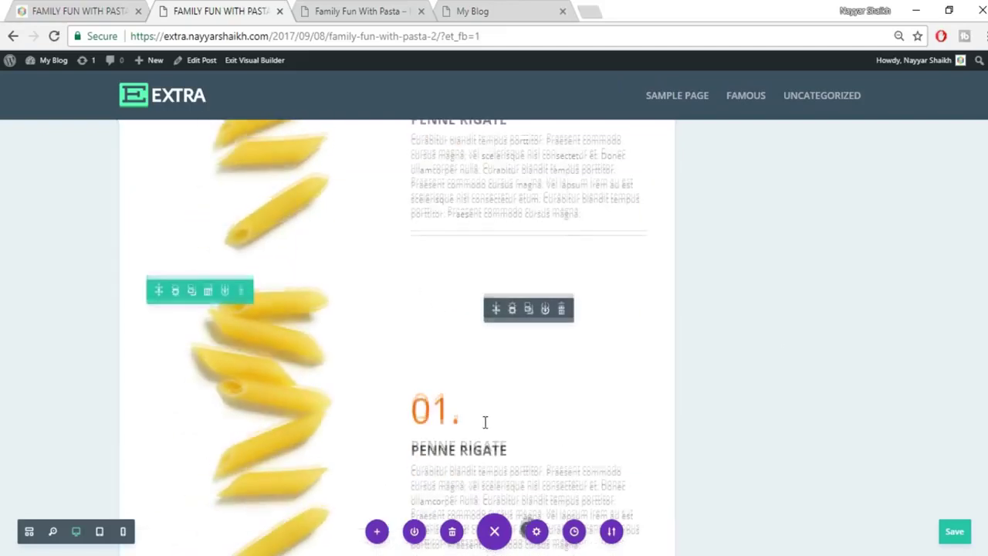
pyautogui.scroll(-3, 293, 308)
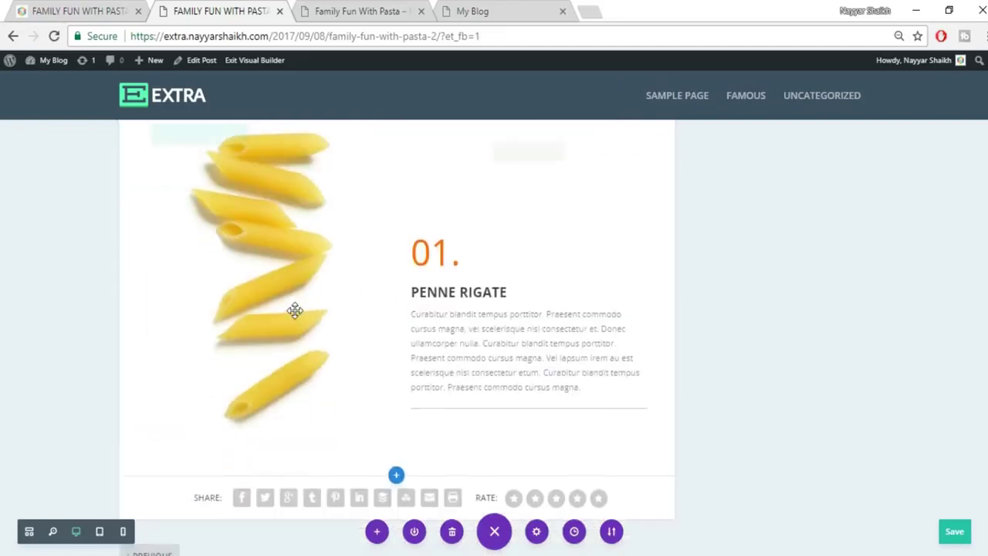
pyautogui.click(100, 14)
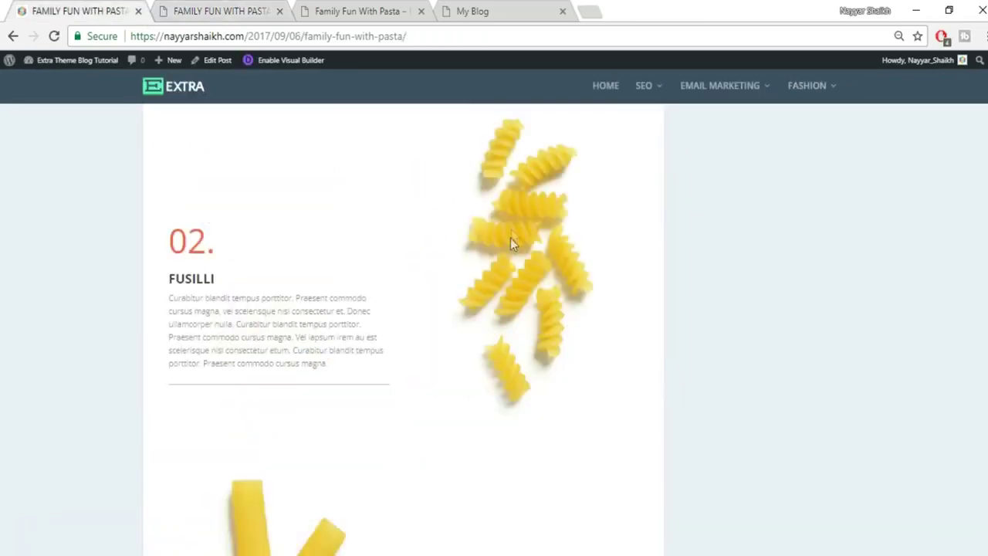
pyautogui.click(262, 11)
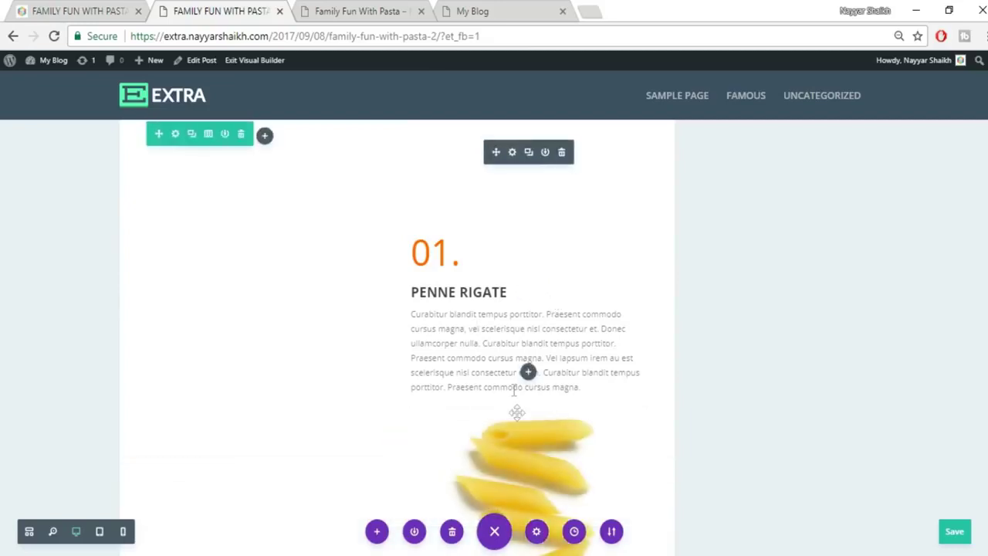
# Step: Move the copied row's number/text module and divider into the left column
pyautogui.scroll(-1, 541, 440)
pyautogui.scroll(1, 528, 429)
pyautogui.moveTo(446, 151); pyautogui.dragTo(273, 223)
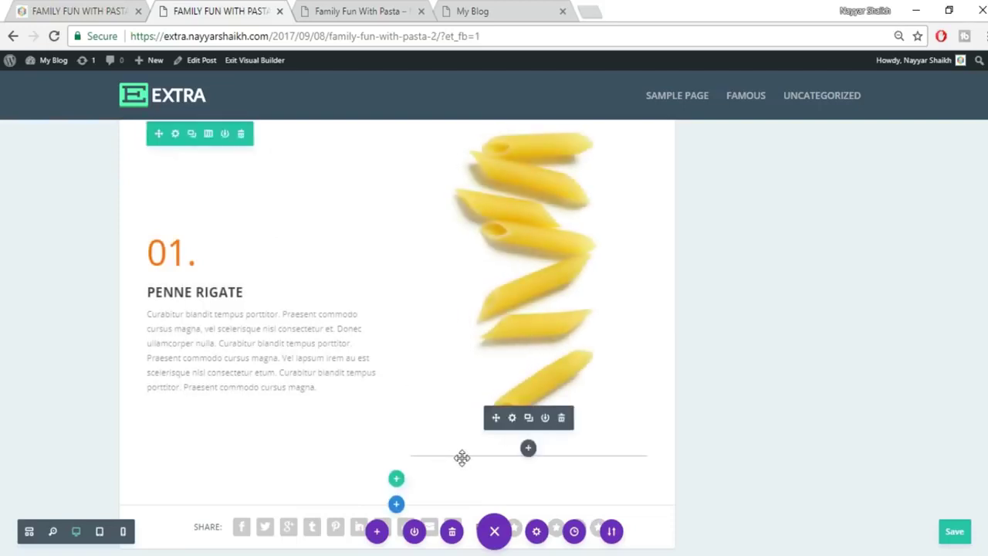
pyautogui.moveTo(454, 418); pyautogui.dragTo(215, 399)
pyautogui.moveTo(311, 405); pyautogui.dragTo(328, 410)
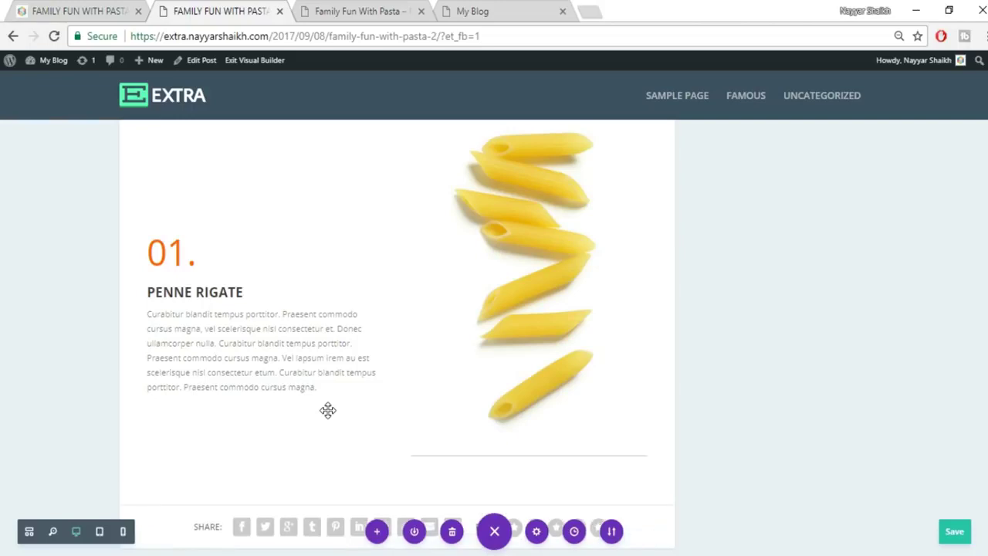
pyautogui.moveTo(439, 403); pyautogui.dragTo(225, 385)
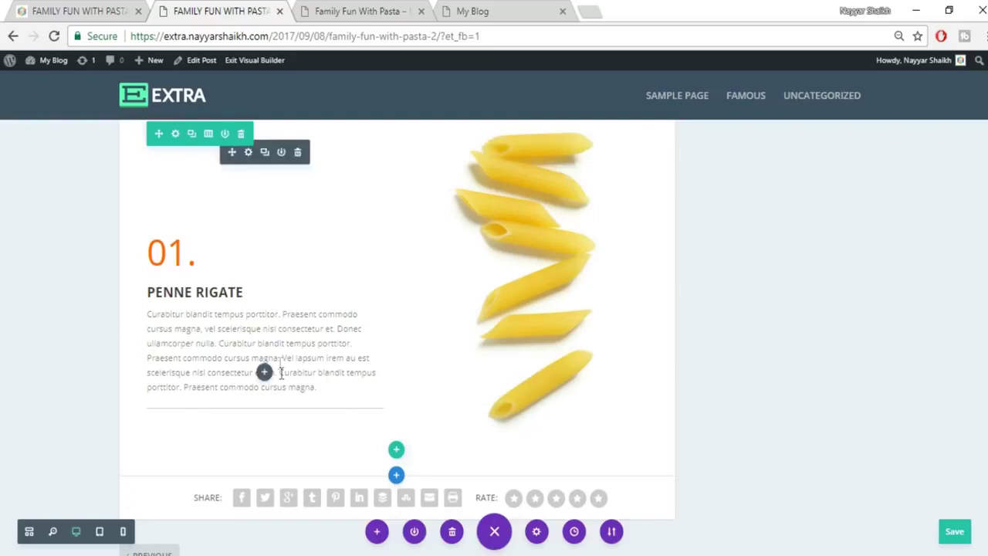
pyautogui.scroll(1, 684, 312)
pyautogui.scroll(-2, 580, 300)
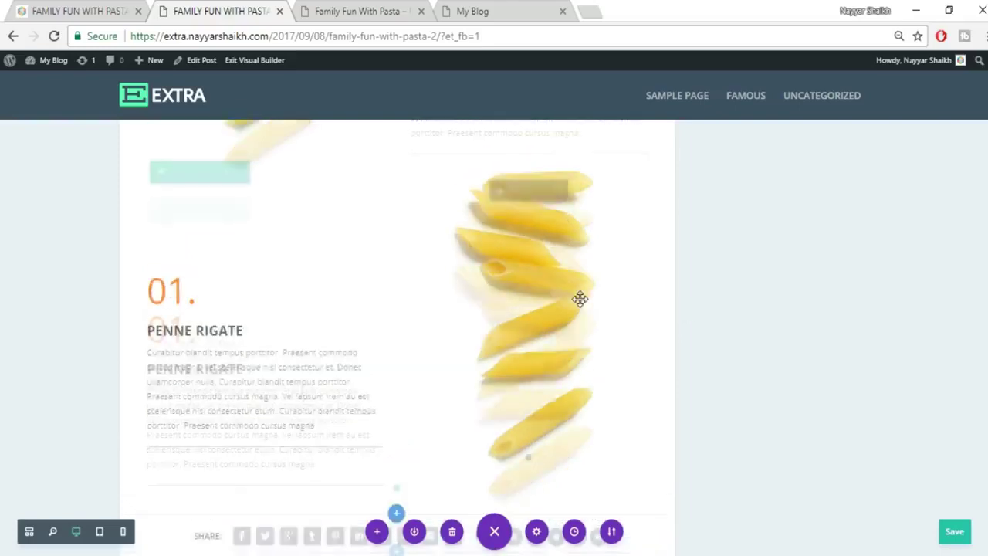
pyautogui.click(73, 10)
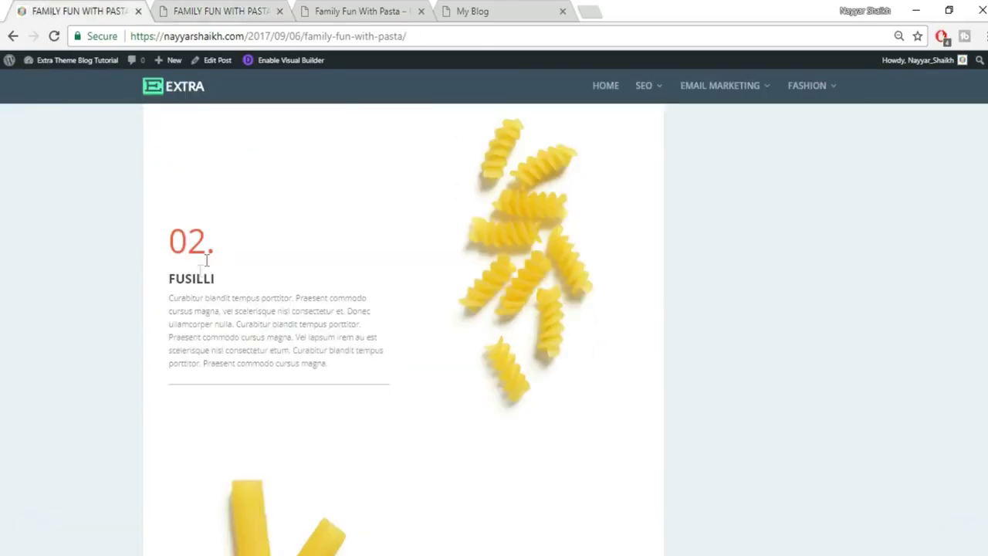
# Step: Change the copied row's step number from 01. to 02
pyautogui.click(178, 8)
pyautogui.moveTo(166, 177); pyautogui.dragTo(189, 181)
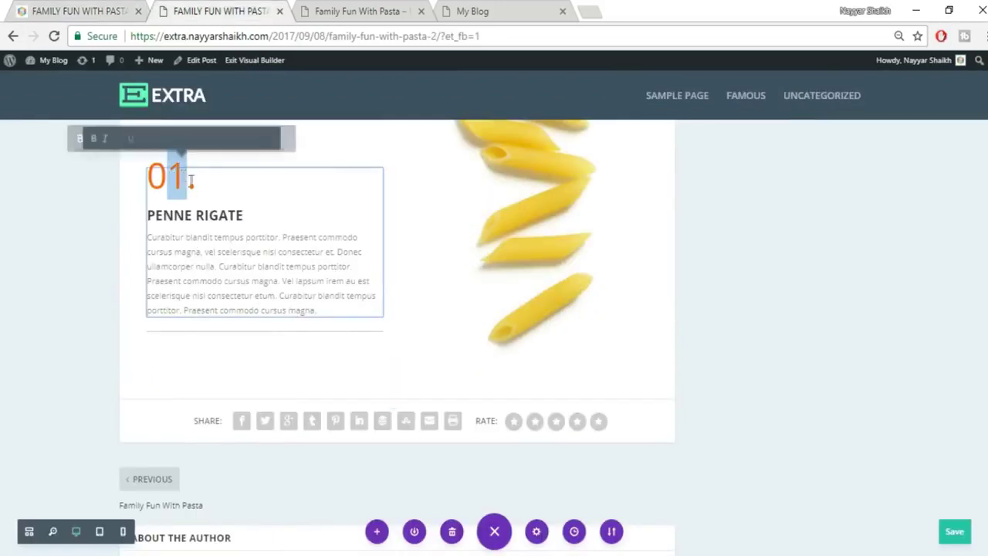
pyautogui.write('2')
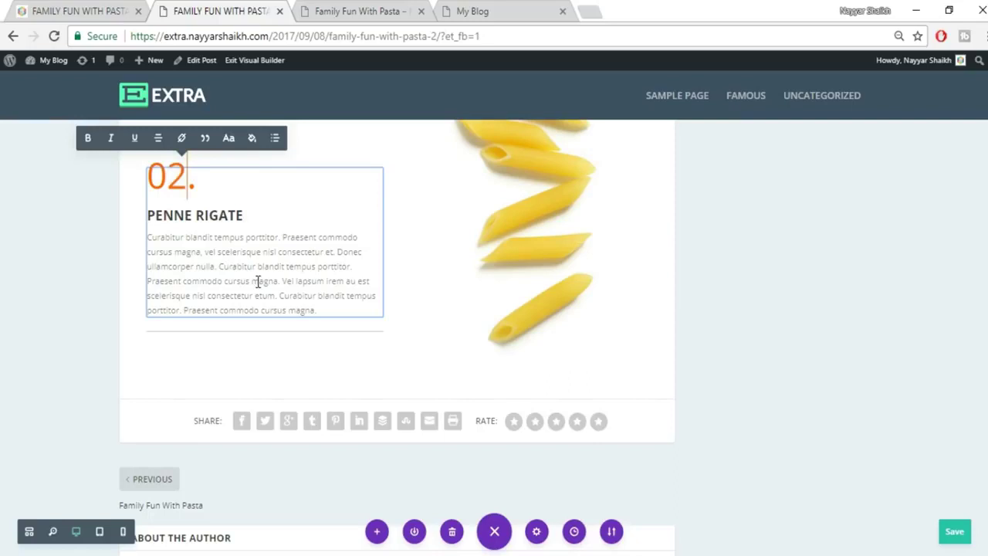
# Step: Replace the PENNE RIGATE heading with FUSILLI copied from the reference post
pyautogui.click(86, 10)
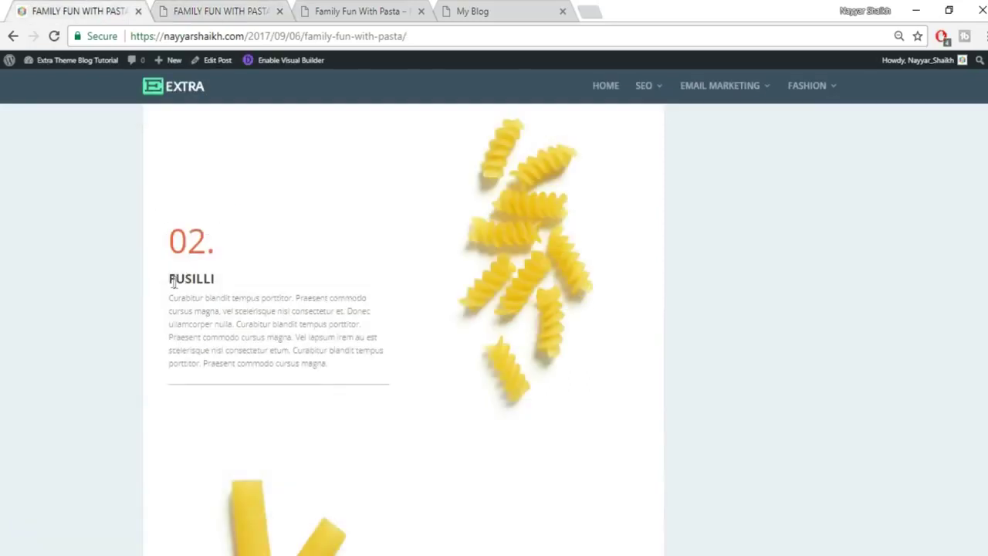
pyautogui.moveTo(171, 281); pyautogui.dragTo(220, 285)
pyautogui.hotkey('ctrl', 'c')
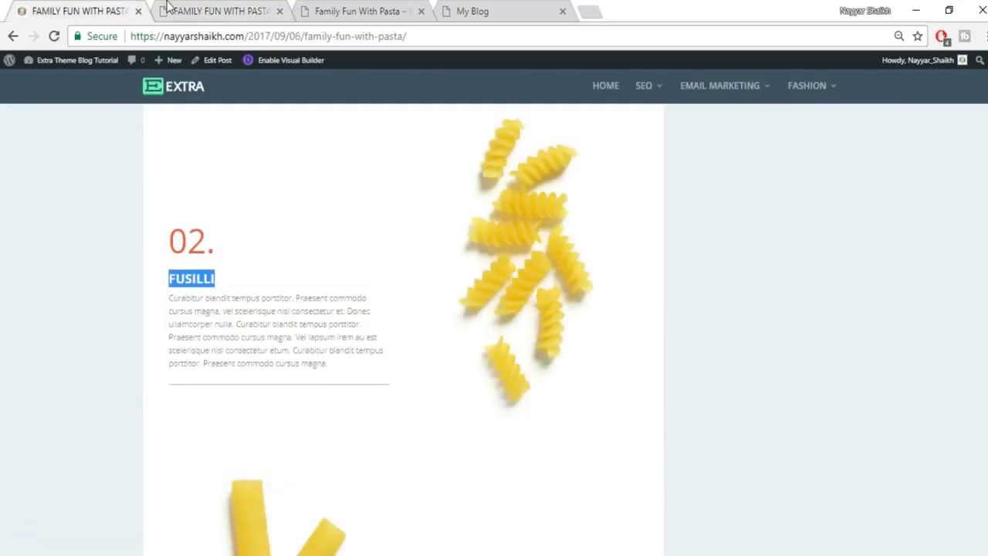
pyautogui.hotkey('ctrl', 'Tab')
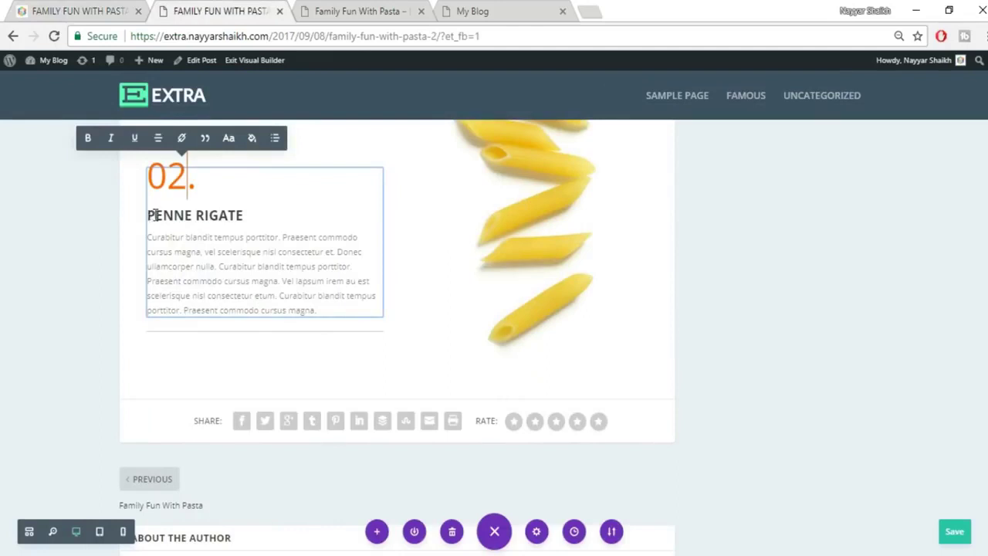
pyautogui.moveTo(148, 215); pyautogui.dragTo(244, 216)
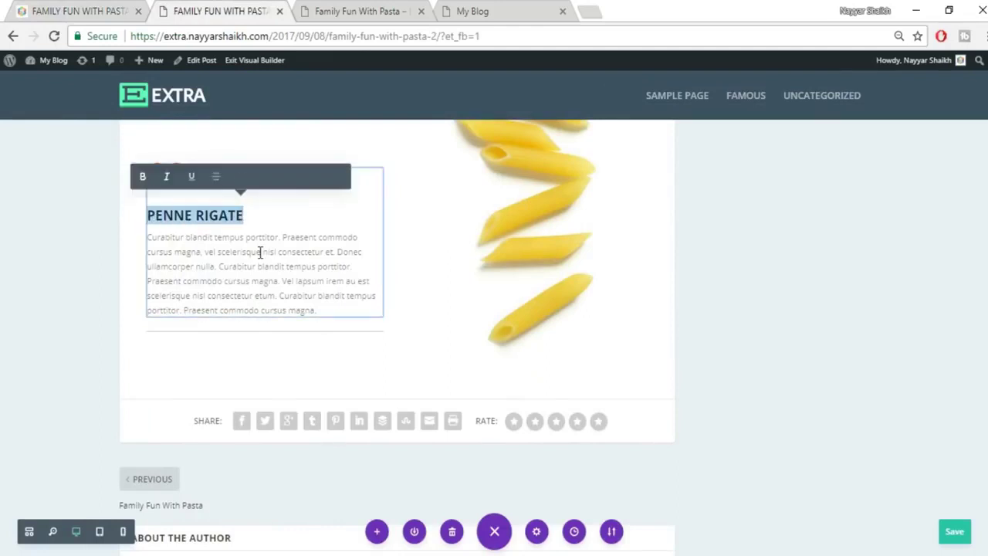
pyautogui.hotkey('ctrl', 'v')
pyautogui.click(856, 274)
pyautogui.scroll(2, 844, 363)
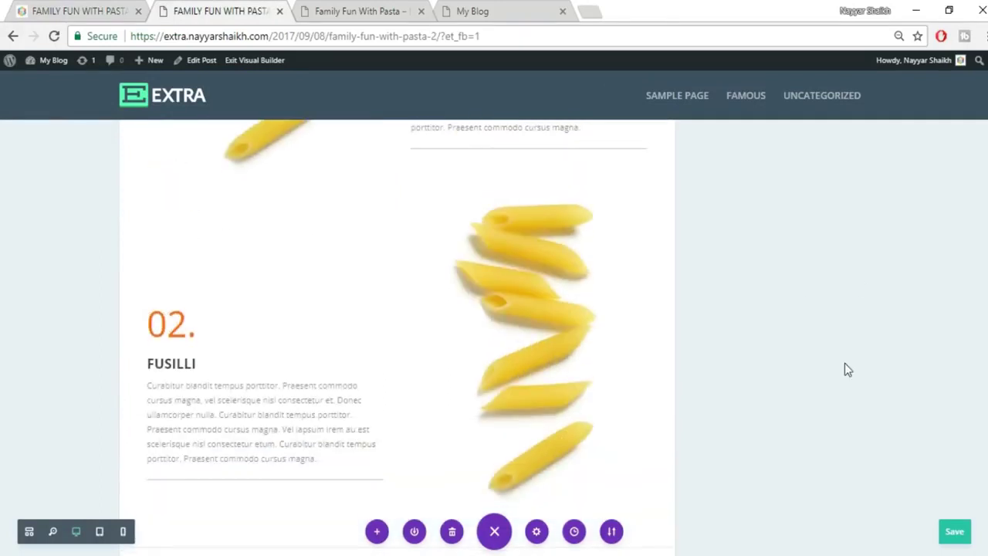
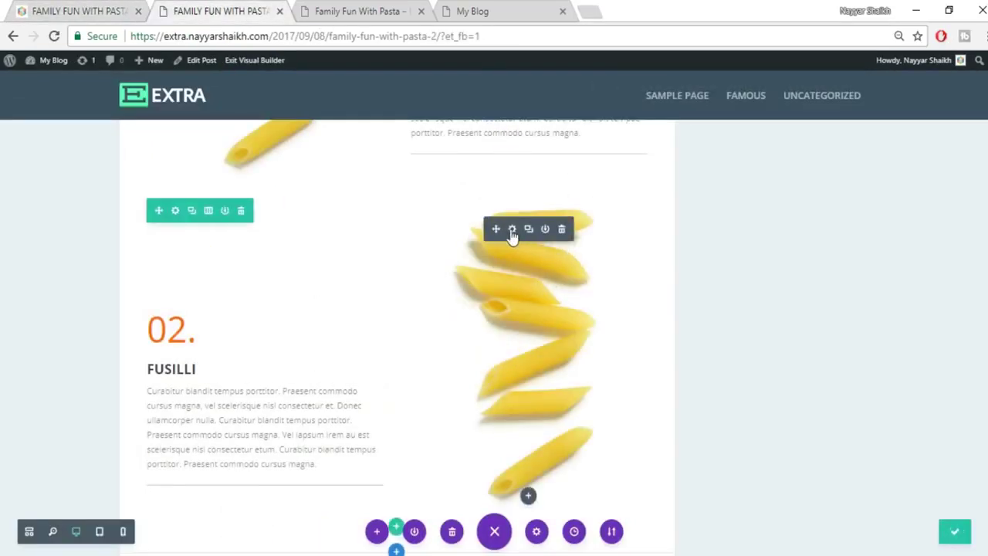
# Step: Upload pasta_02 and swap it in for the penne picture beside 02. Fusilli
pyautogui.click(512, 230)
pyautogui.click(887, 291)
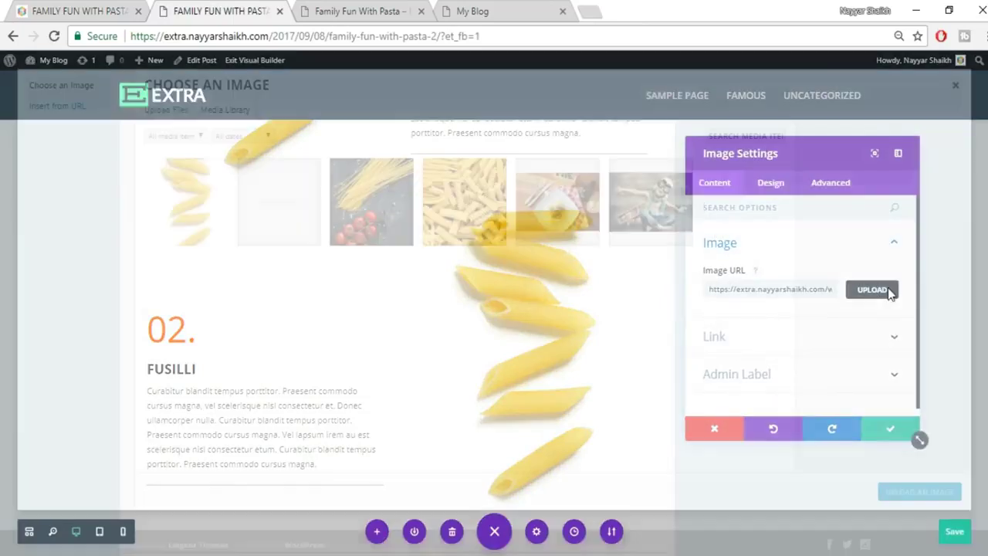
pyautogui.click(177, 111)
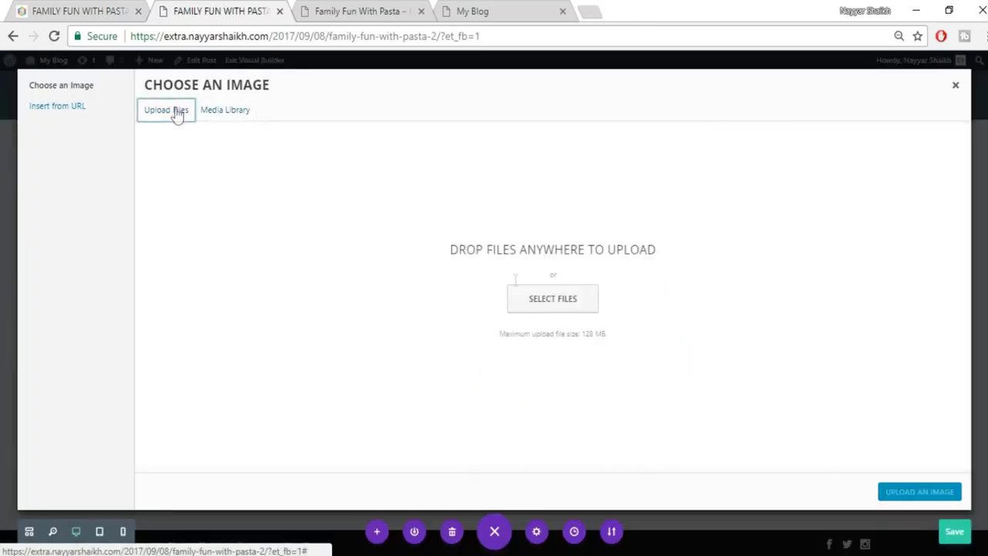
pyautogui.click(562, 299)
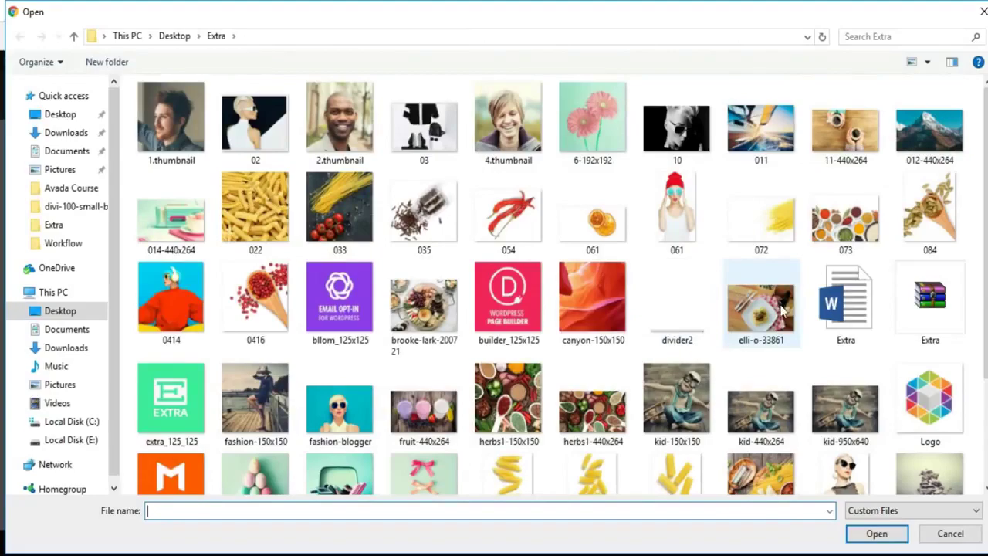
pyautogui.scroll(-2, 617, 347)
pyautogui.click(593, 347)
pyautogui.click(876, 533)
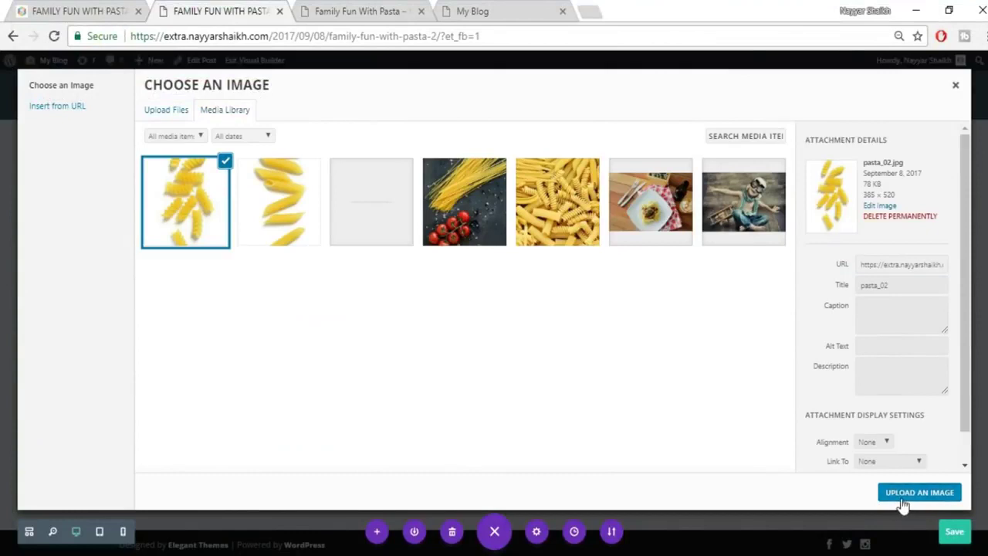
pyautogui.click(918, 493)
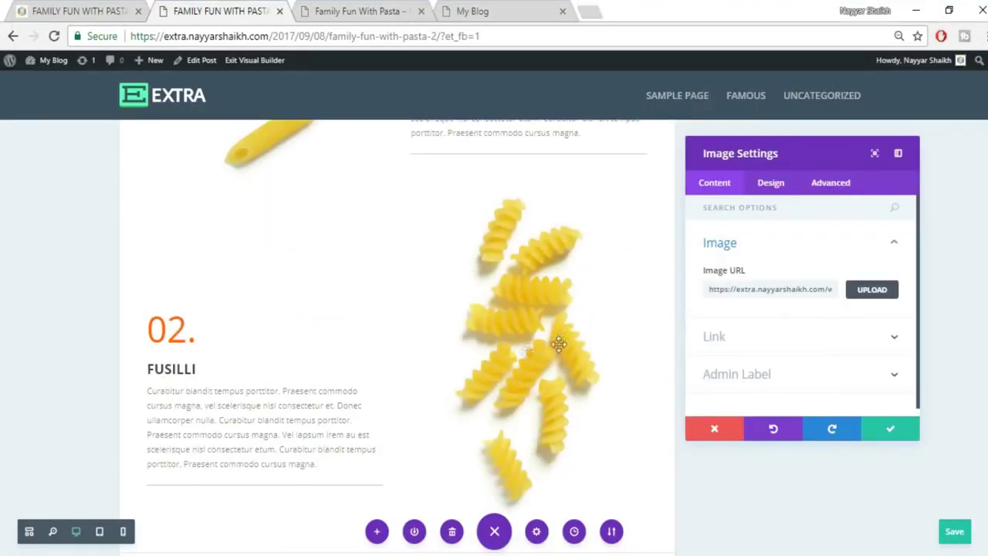
pyautogui.click(882, 439)
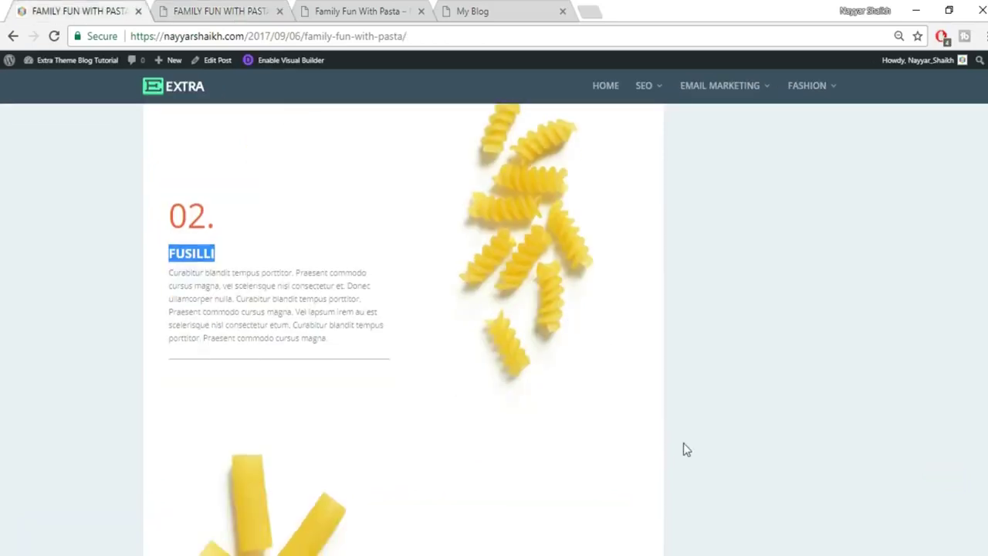
# Step: Increase the Penne Rigate row's bottom padding to about 83px
pyautogui.scroll(-5, 527, 326)
pyautogui.scroll(2, 478, 347)
pyautogui.scroll(6, 470, 361)
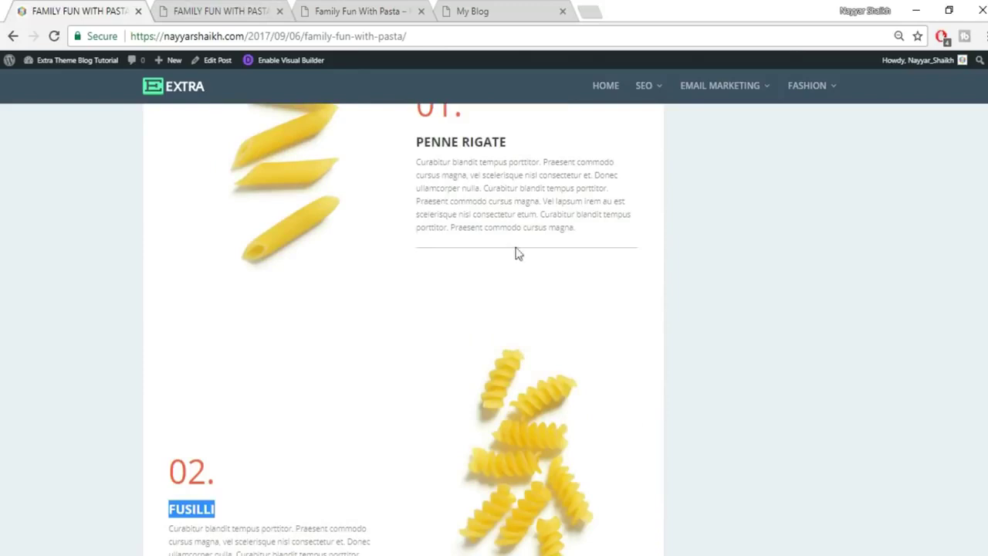
pyautogui.click(233, 7)
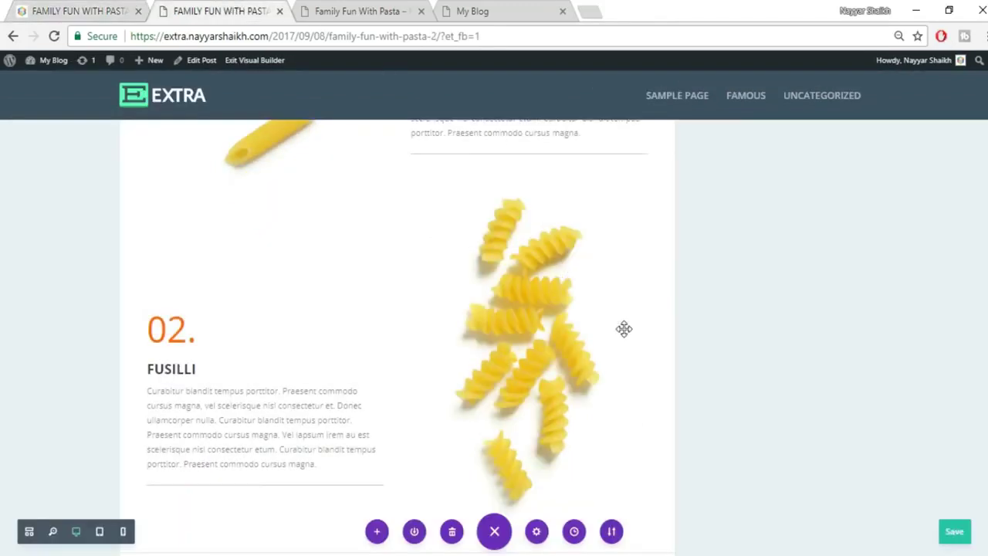
pyautogui.scroll(2, 609, 309)
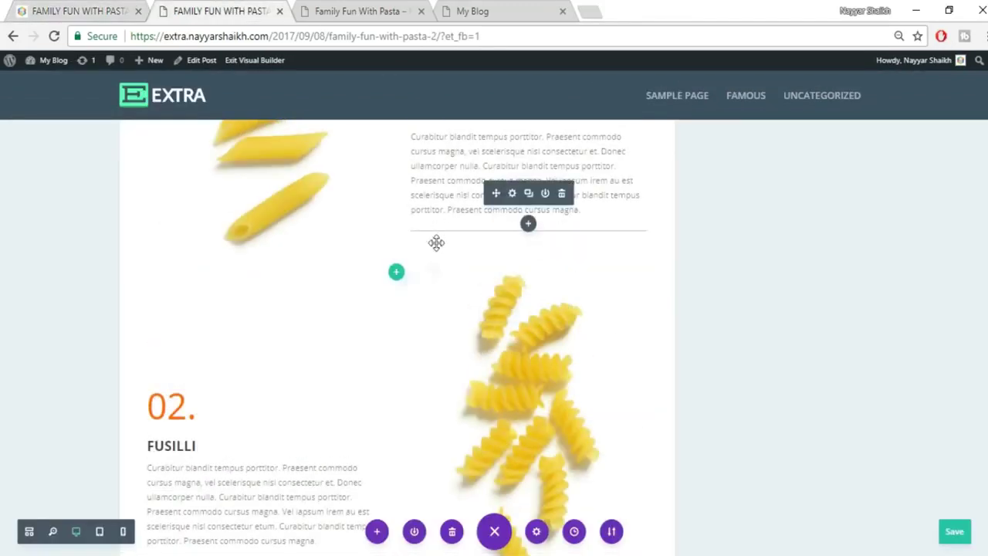
pyautogui.moveTo(430, 297); pyautogui.dragTo(439, 328)
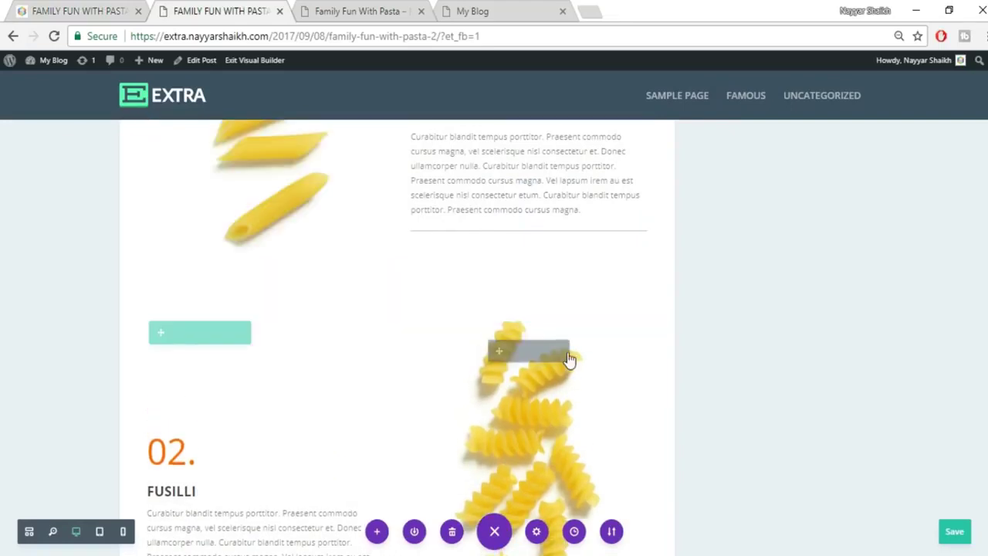
pyautogui.scroll(4, 666, 359)
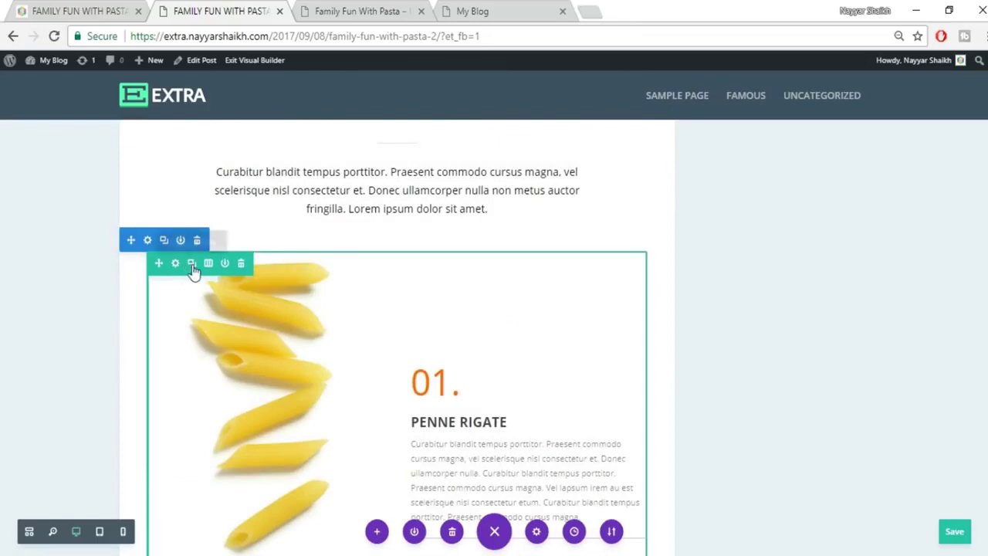
# Step: Move a penne-style row so it follows the Fusilli section
pyautogui.scroll(-8, 422, 325)
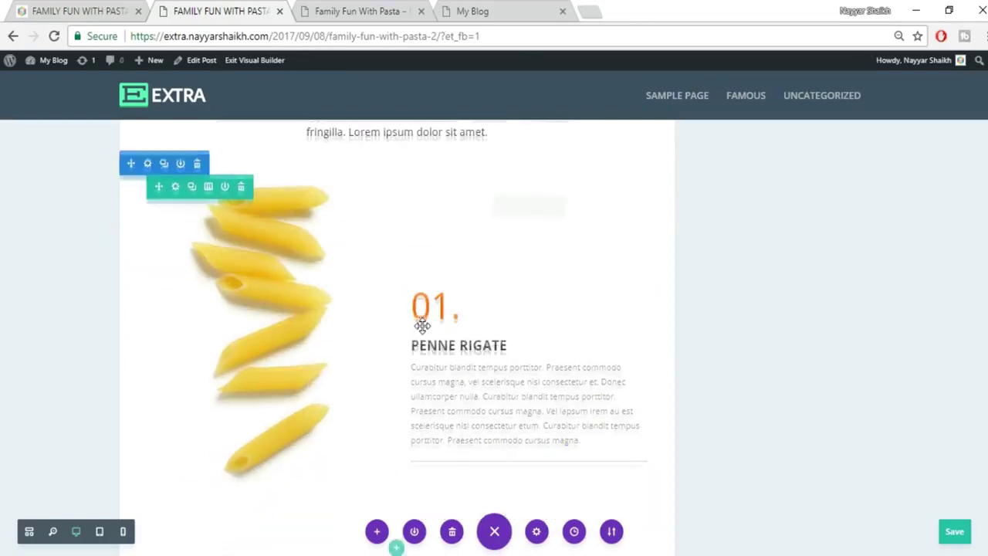
pyautogui.scroll(-4, 470, 395)
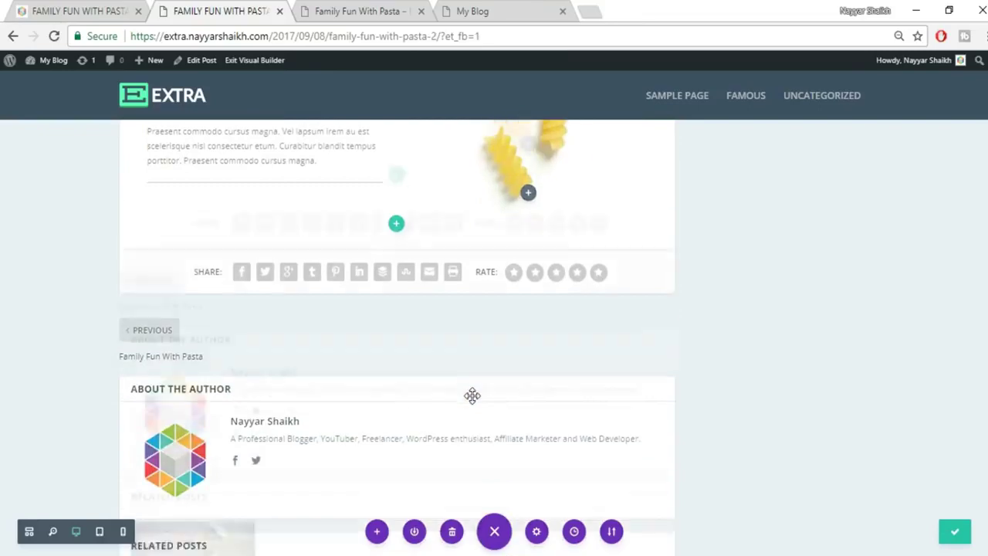
pyautogui.scroll(10, 463, 395)
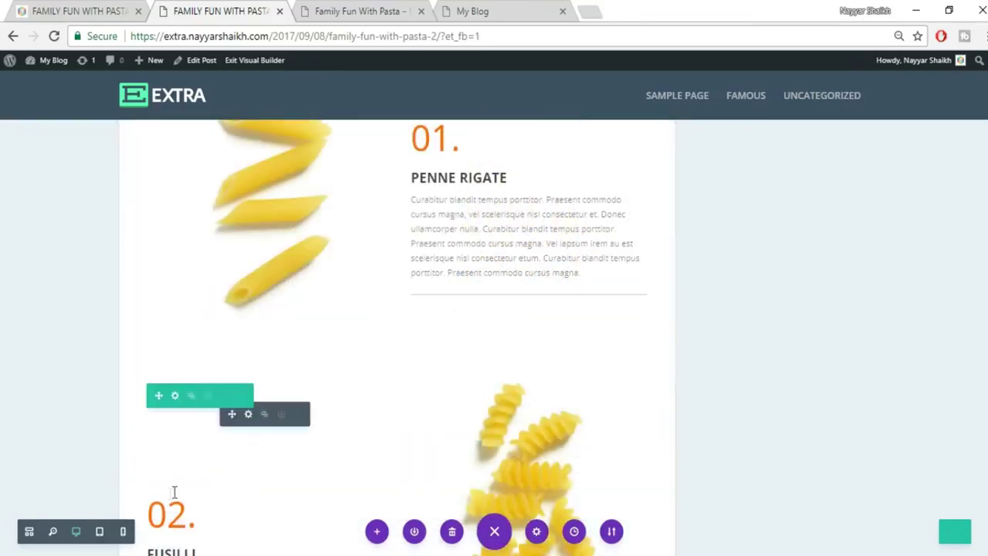
pyautogui.moveTo(164, 396)
pyautogui.moveTo(163, 396)
pyautogui.mouseDown()
pyautogui.moveTo(172, 192)
pyautogui.moveTo(198, 144)
pyautogui.moveTo(199, 48)
pyautogui.moveTo(203, 203)
pyautogui.moveTo(213, 204)
pyautogui.mouseUp()
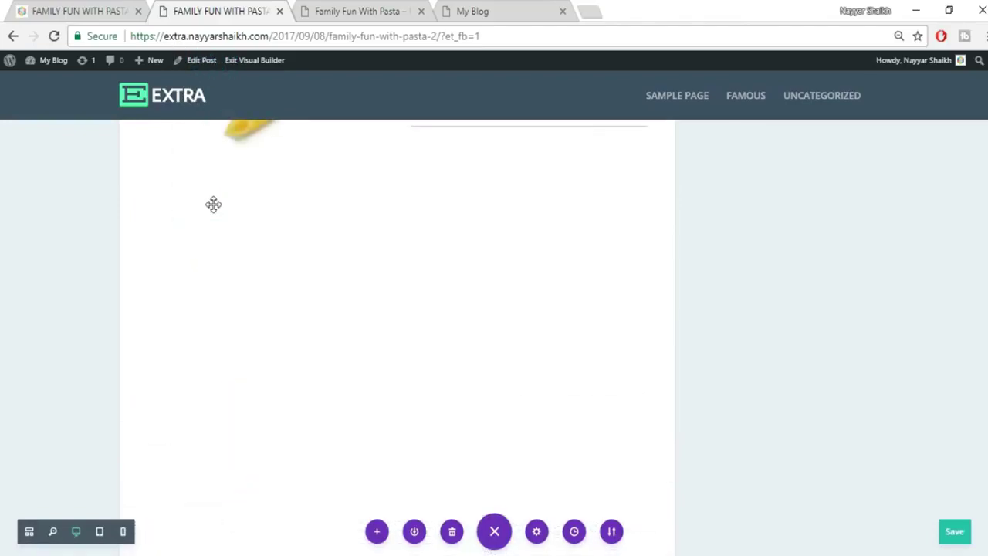
pyautogui.scroll(-10, 422, 349)
pyautogui.scroll(8, 438, 361)
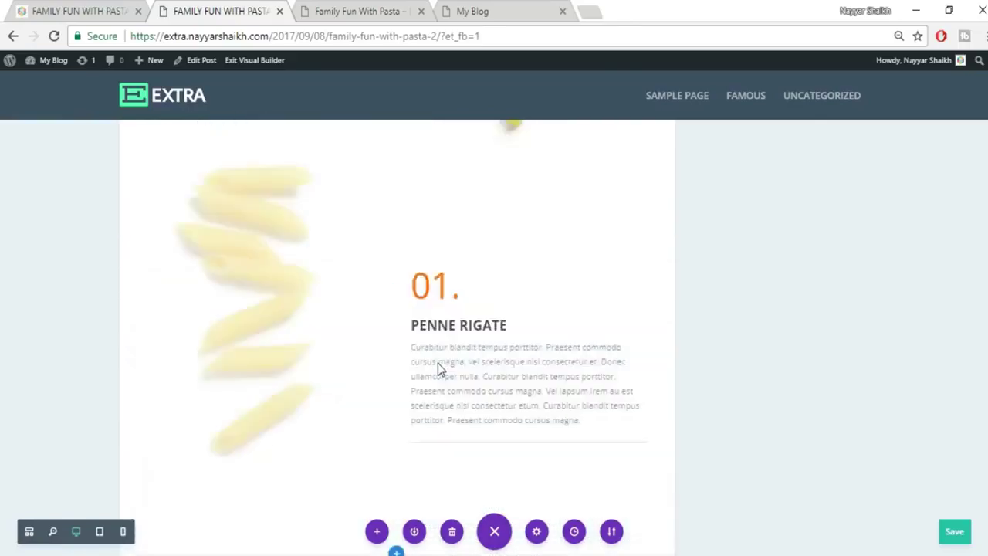
pyautogui.scroll(4, 512, 368)
pyautogui.scroll(-4, 511, 376)
pyautogui.scroll(2, 511, 375)
pyautogui.scroll(-5, 512, 375)
pyautogui.scroll(3, 511, 375)
pyautogui.scroll(-2, 512, 375)
pyautogui.scroll(2, 512, 375)
pyautogui.scroll(1, 501, 270)
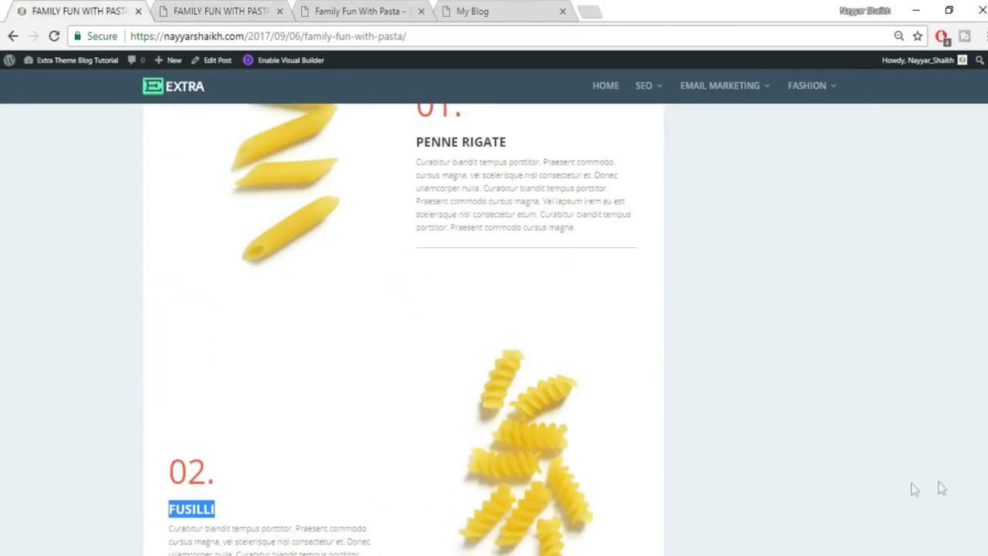
# Step: Replace the PENNE RIGATE heading with MACARONI copied from the reference page
pyautogui.scroll(-7, 942, 488)
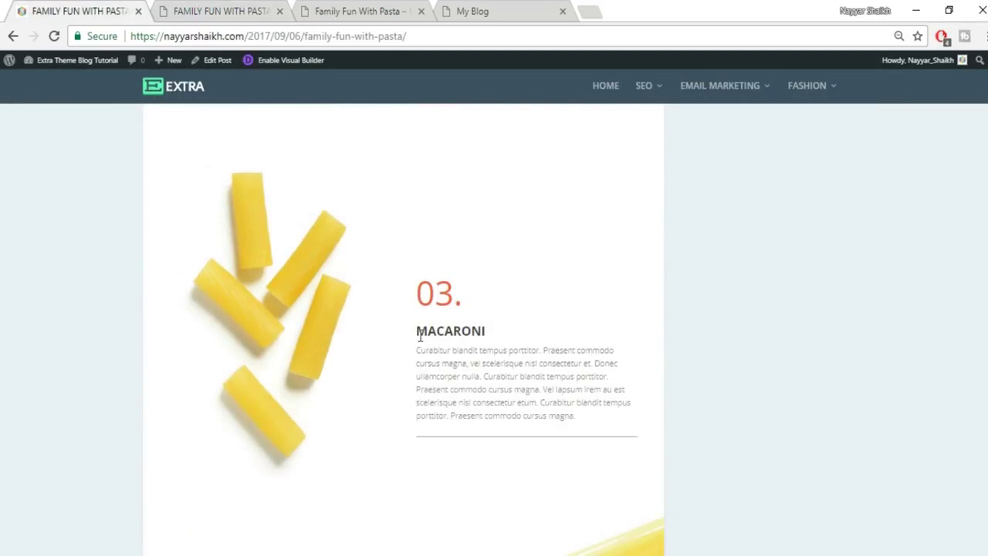
pyautogui.moveTo(420, 335); pyautogui.dragTo(486, 328)
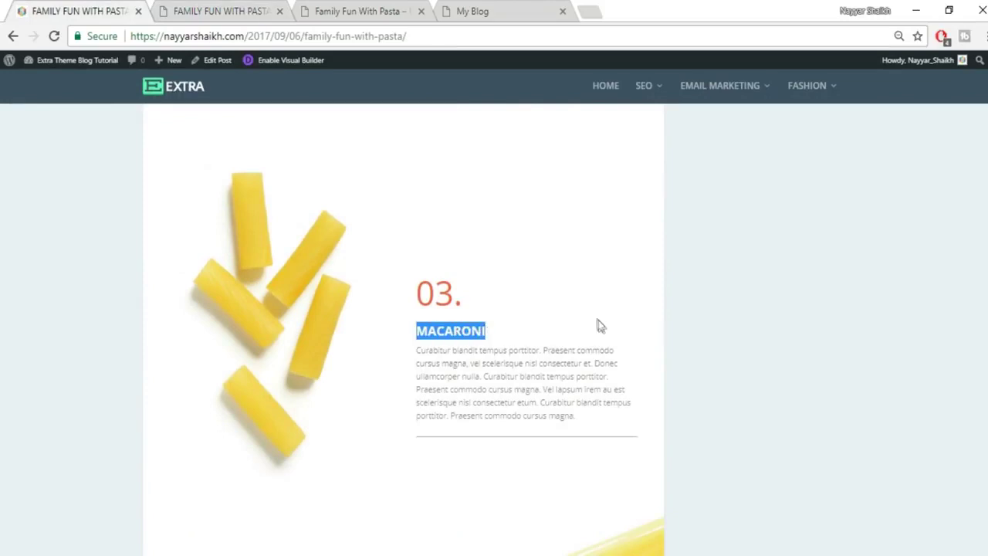
pyautogui.click(165, 7)
pyautogui.click(414, 335)
pyautogui.moveTo(413, 335); pyautogui.dragTo(506, 333)
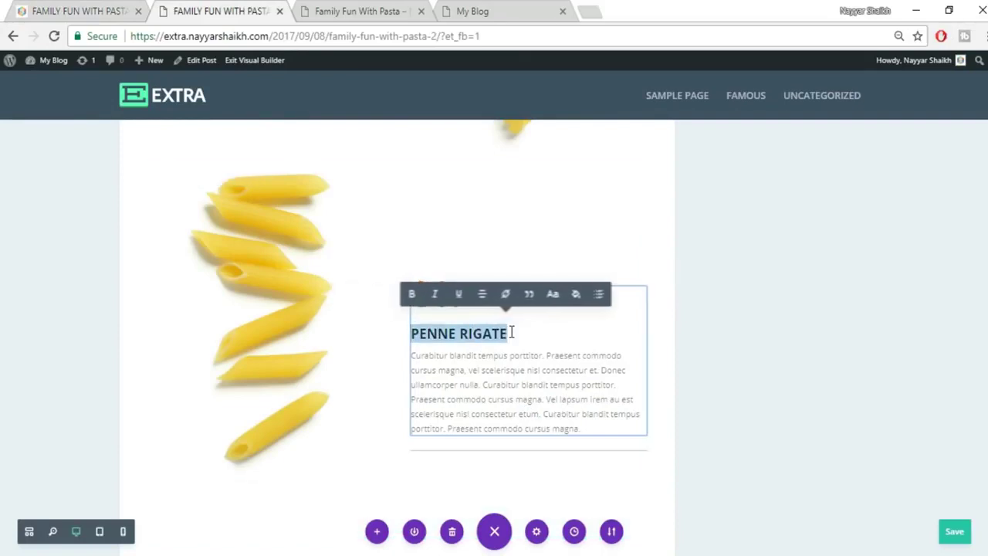
pyautogui.write('MACARONI')
# Step: Change the row number from 01. to 03. and save the post
pyautogui.click(463, 386)
pyautogui.moveTo(431, 299); pyautogui.dragTo(448, 303)
pyautogui.write('3')
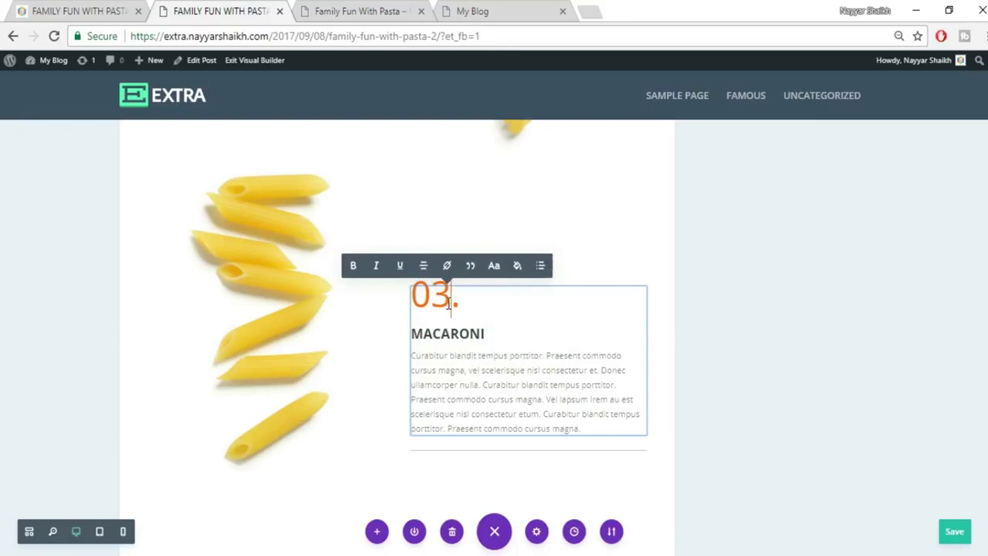
pyautogui.click(954, 531)
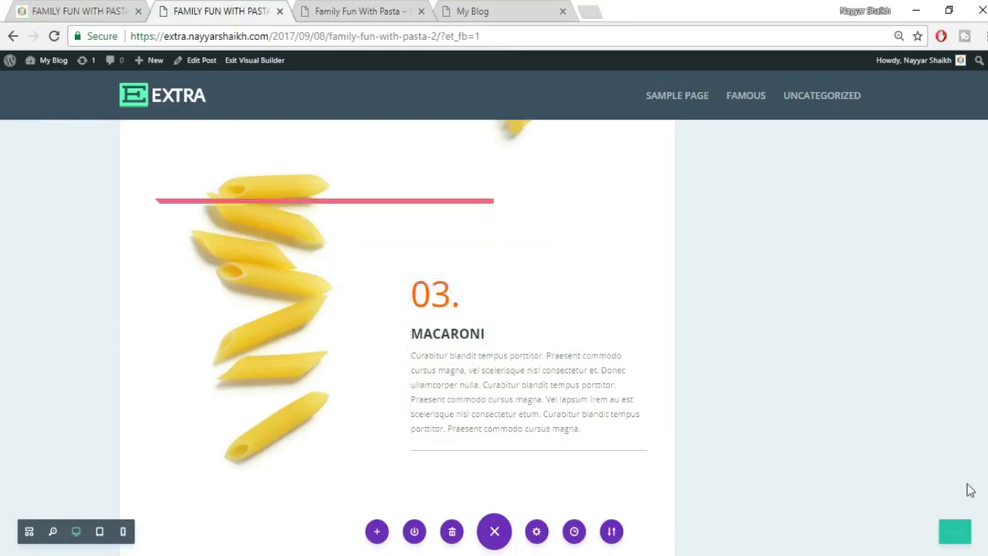
pyautogui.click(135, 8)
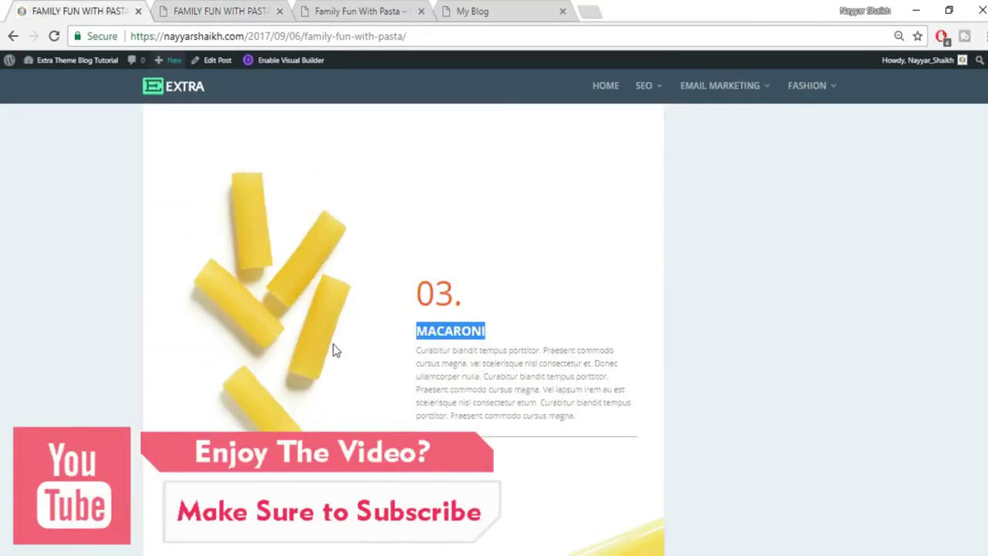
pyautogui.click(221, 9)
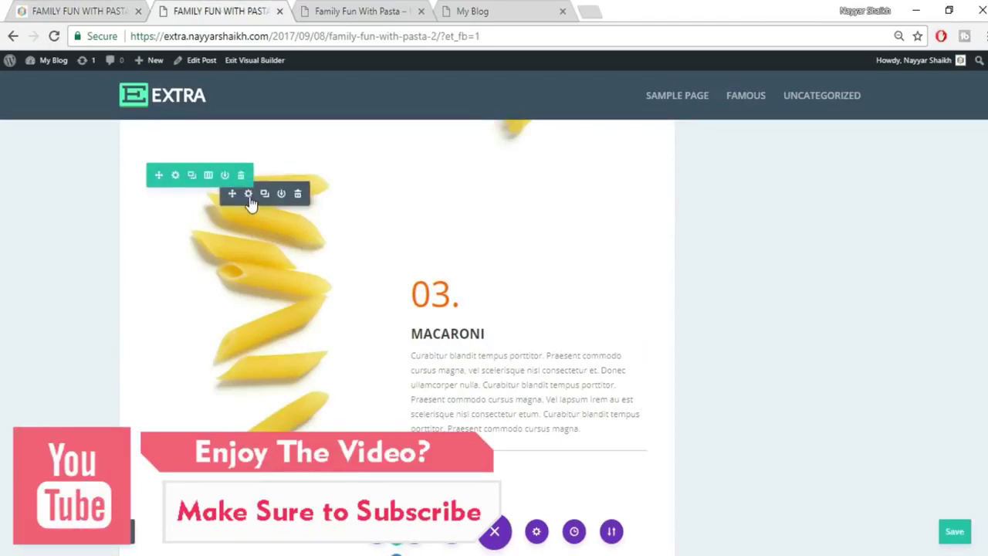
# Step: Upload pasta_03 and set it as the Macaroni row's image
pyautogui.click(248, 194)
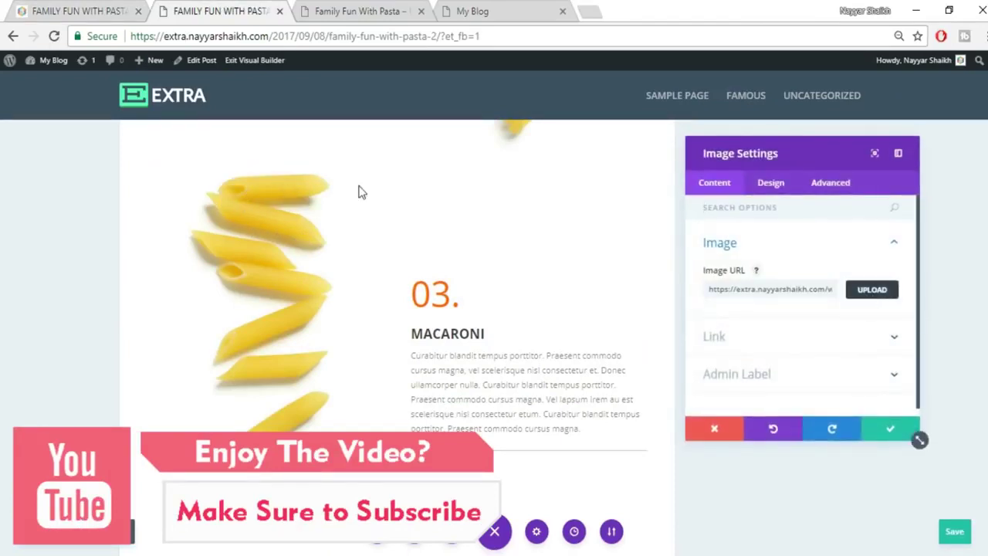
pyautogui.click(358, 192)
pyautogui.click(162, 112)
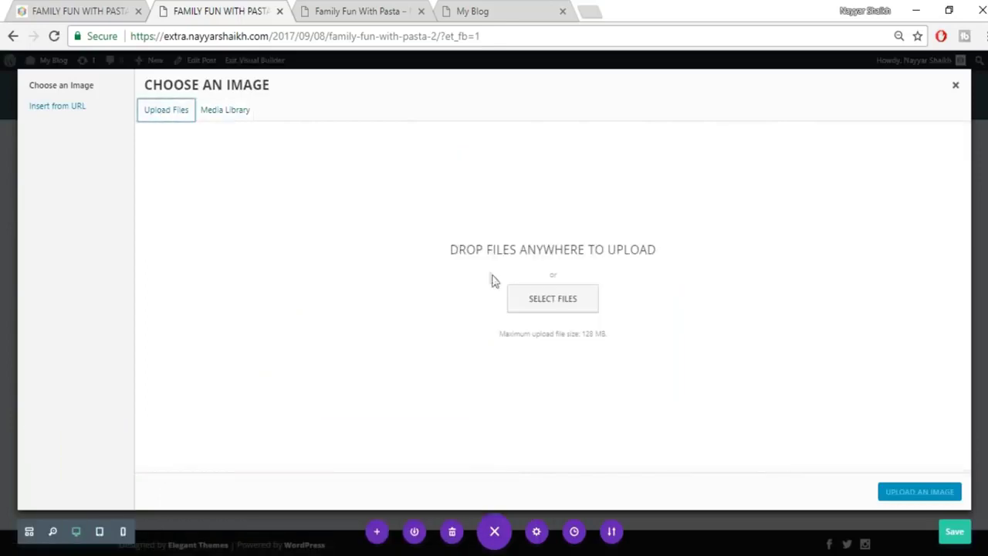
pyautogui.click(553, 298)
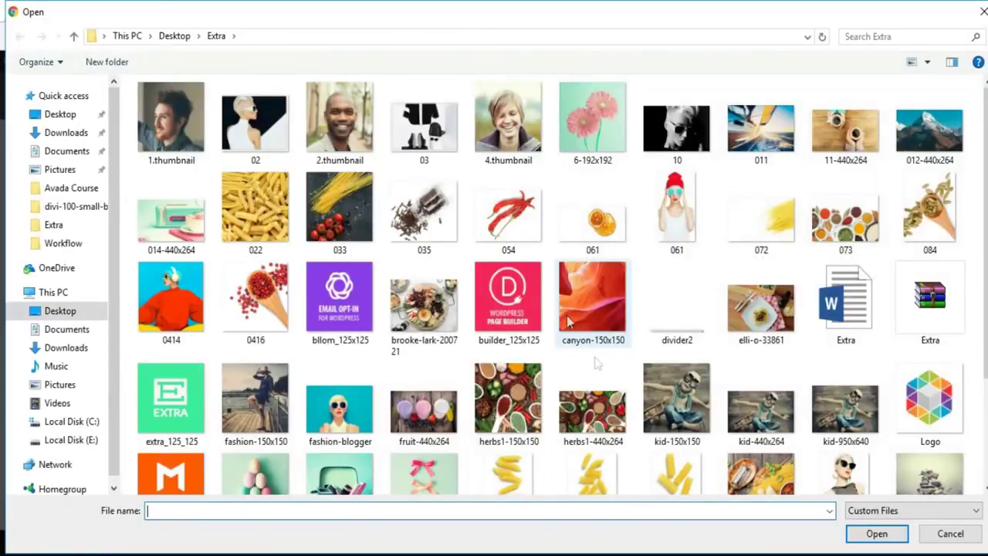
pyautogui.scroll(-3, 648, 374)
pyautogui.click(678, 340)
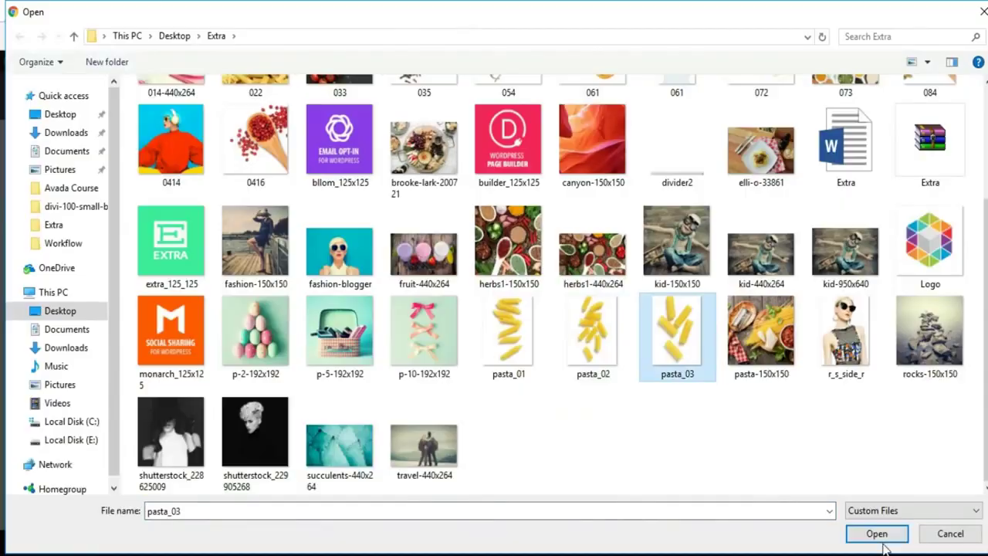
pyautogui.click(883, 541)
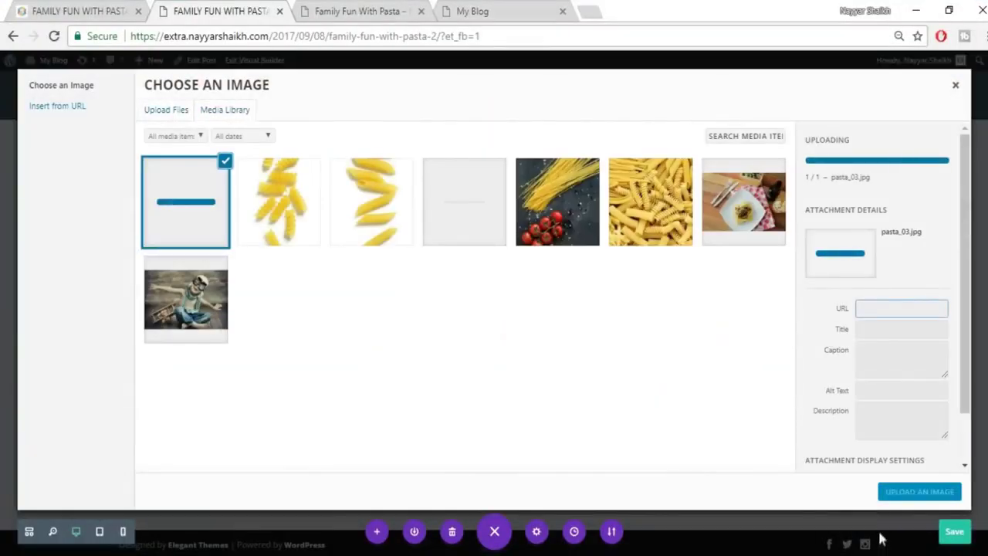
pyautogui.click(894, 494)
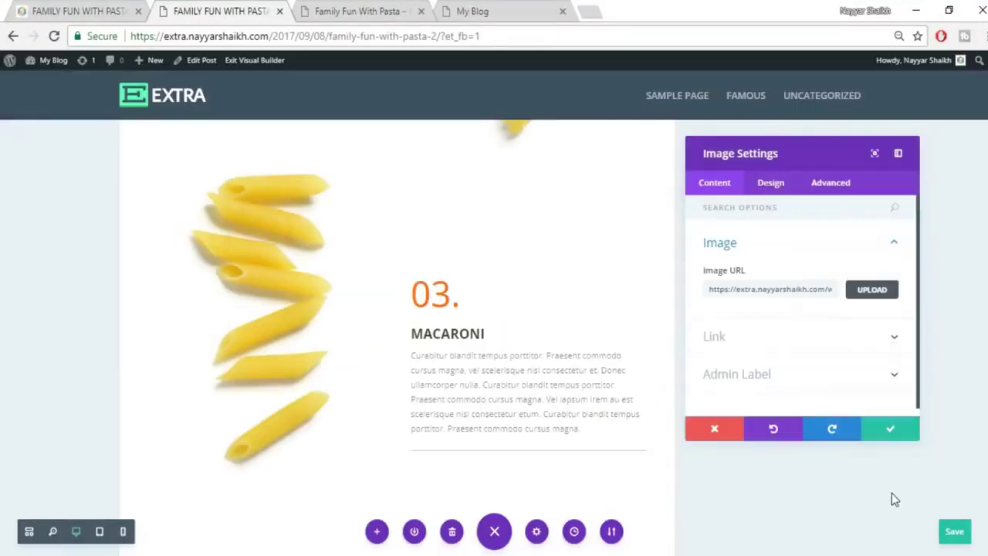
pyautogui.click(871, 434)
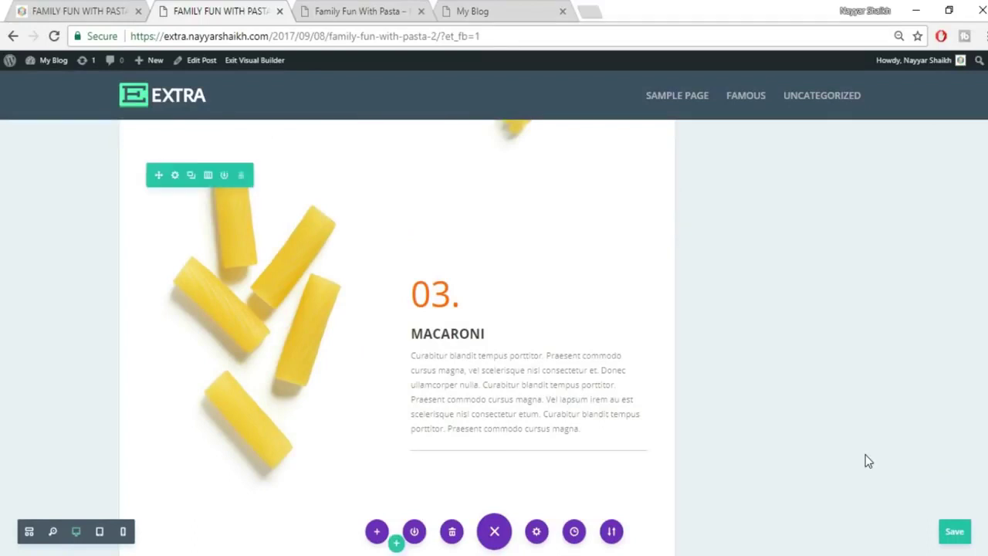
# Step: Set the Macaroni row's bottom padding to 92px
pyautogui.scroll(1, 595, 344)
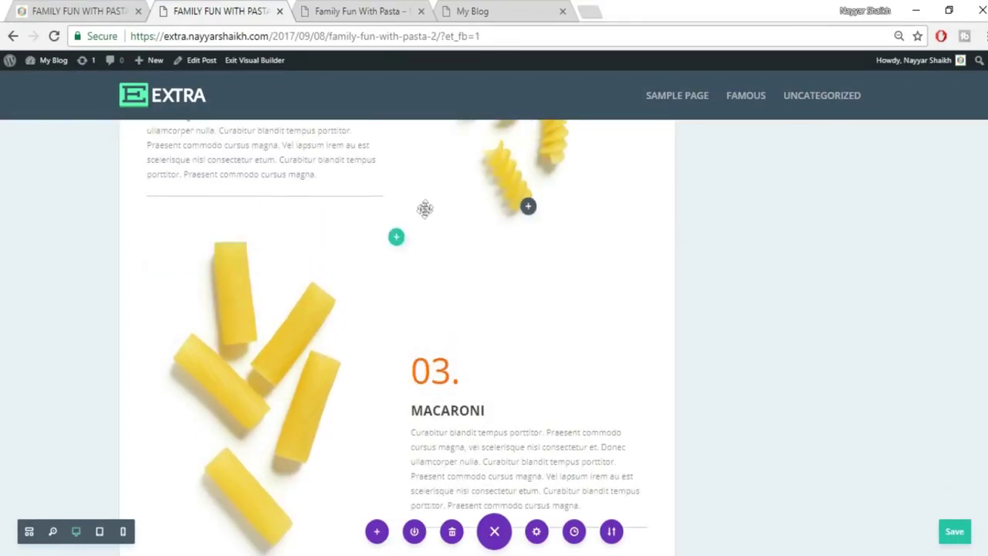
pyautogui.moveTo(415, 246); pyautogui.dragTo(549, 290)
pyautogui.moveTo(684, 296); pyautogui.dragTo(818, 302)
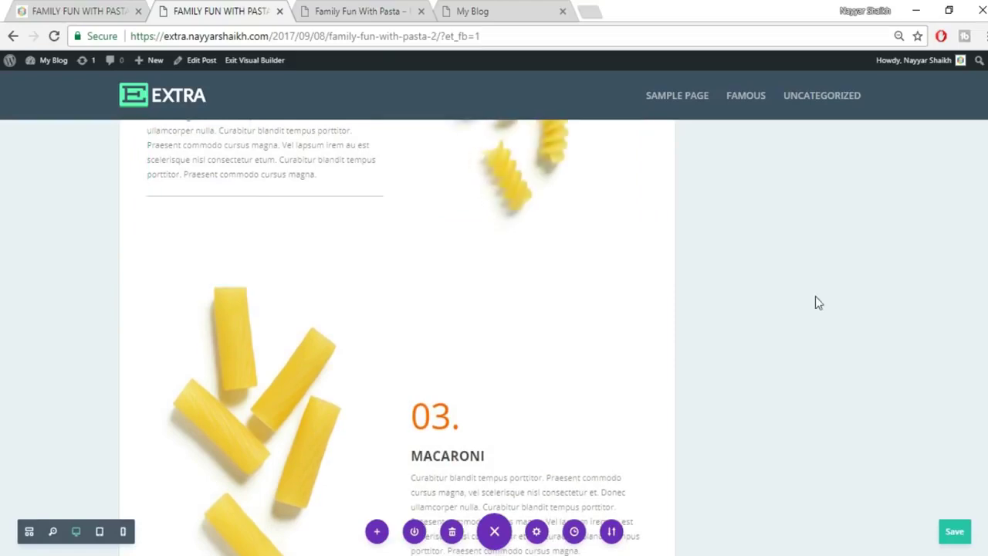
pyautogui.click(75, 11)
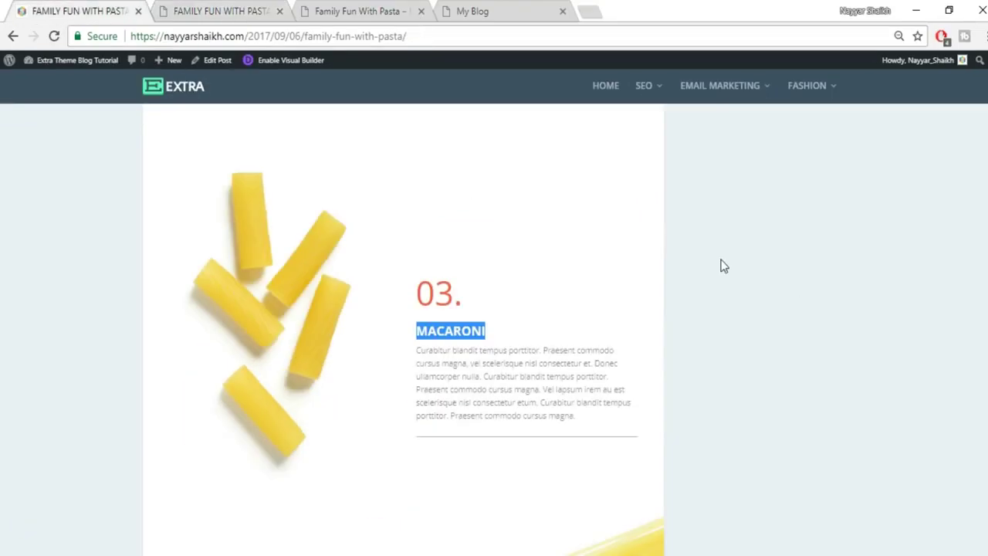
# Step: Insert a fullwidth section below Macaroni and add a Fullwidth Image module to it
pyautogui.scroll(-5, 718, 265)
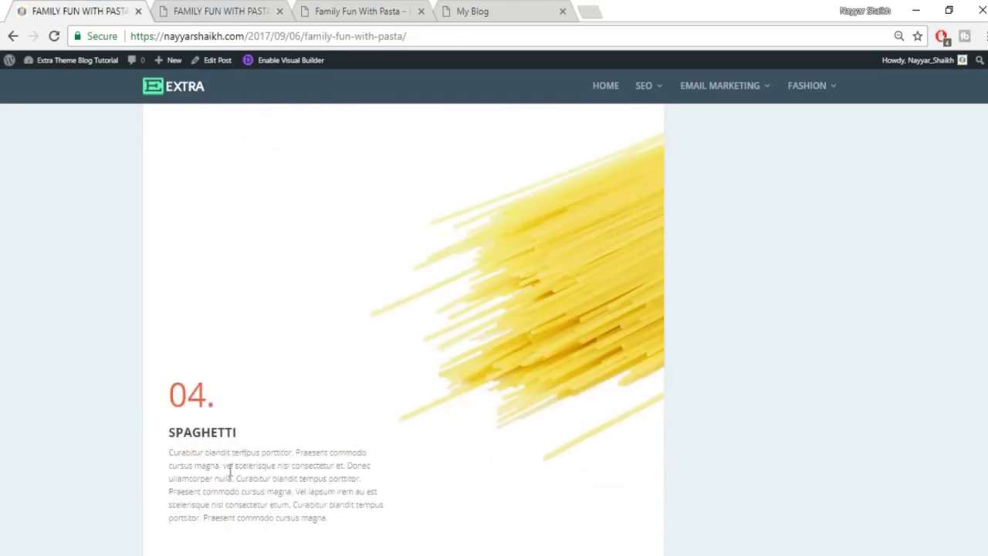
pyautogui.click(240, 6)
pyautogui.scroll(-5, 787, 317)
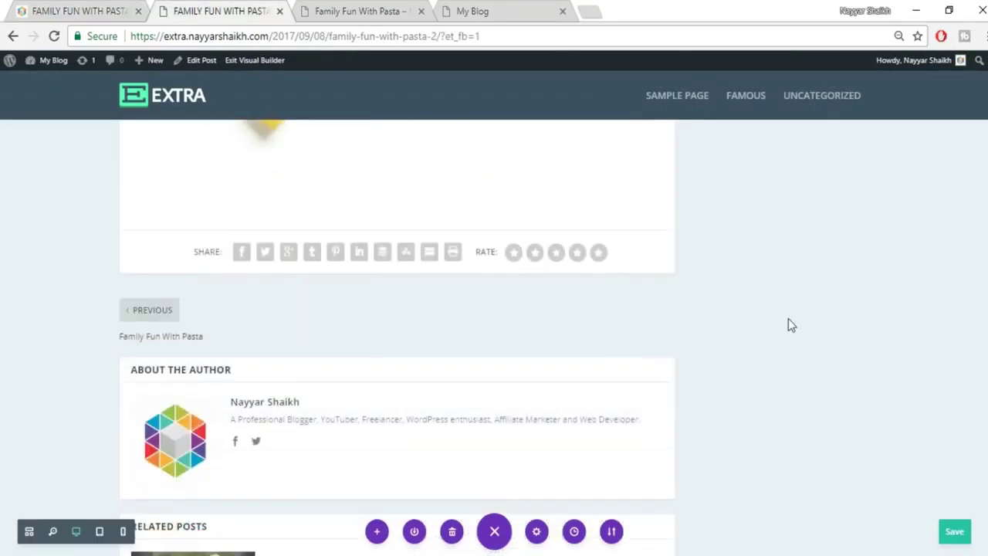
pyautogui.scroll(2, 788, 318)
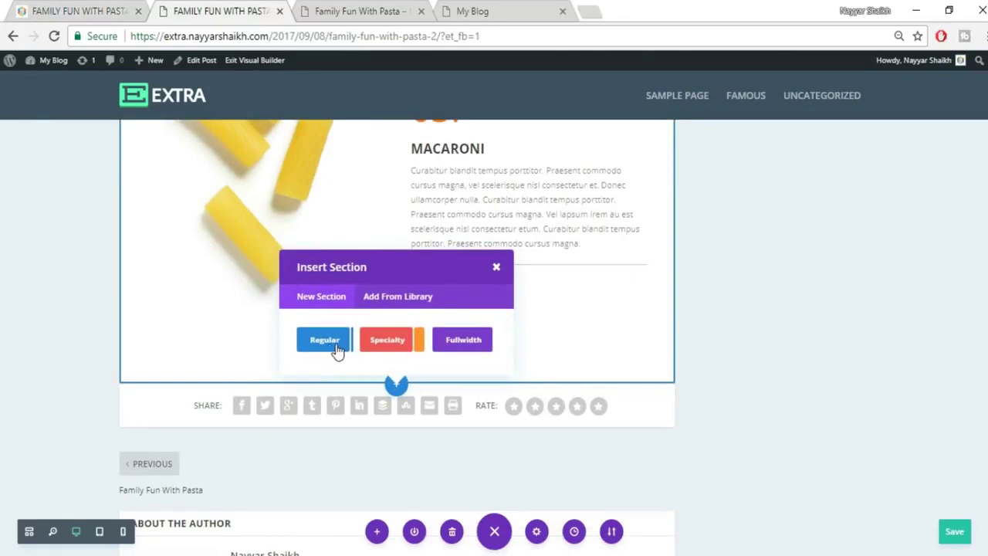
pyautogui.click(54, 10)
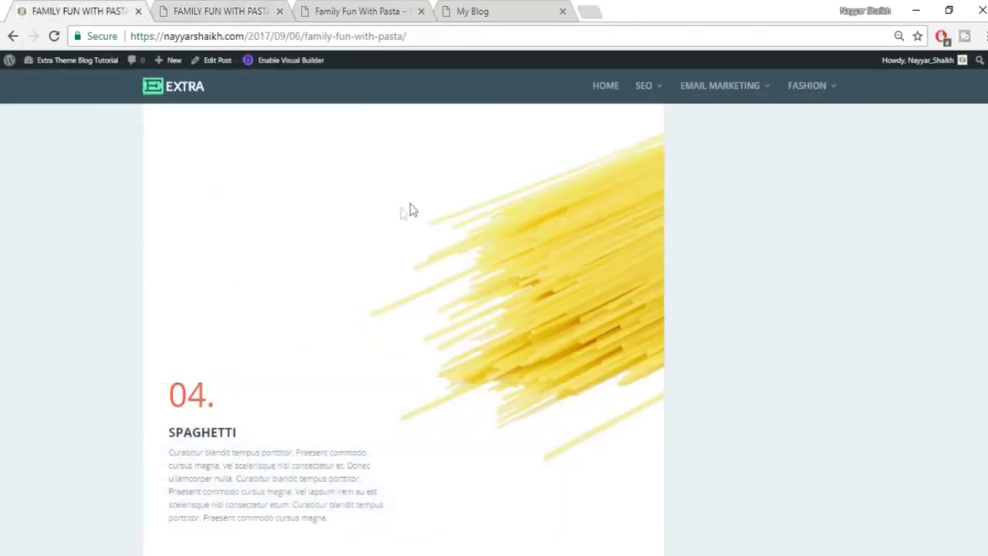
pyautogui.click(272, 8)
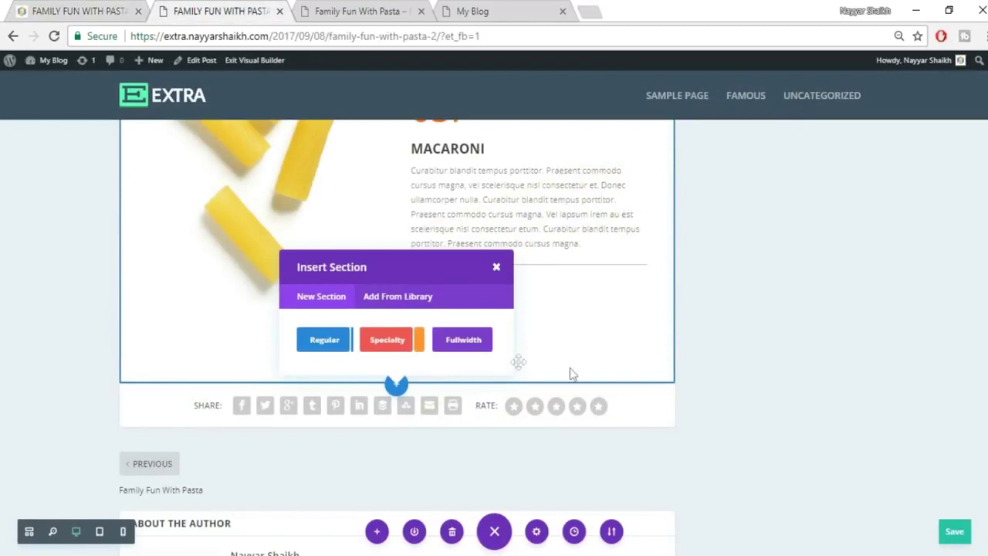
pyautogui.click(466, 341)
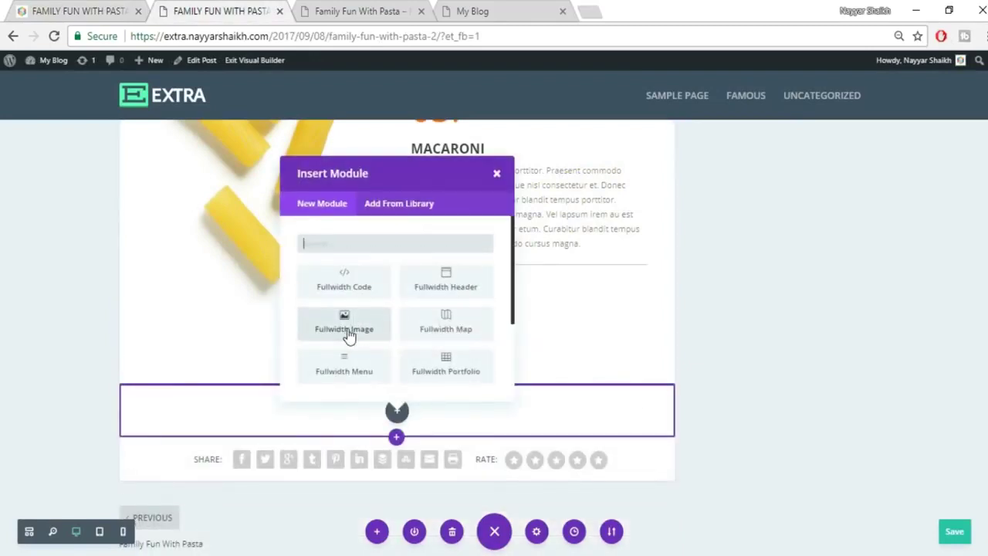
pyautogui.click(344, 329)
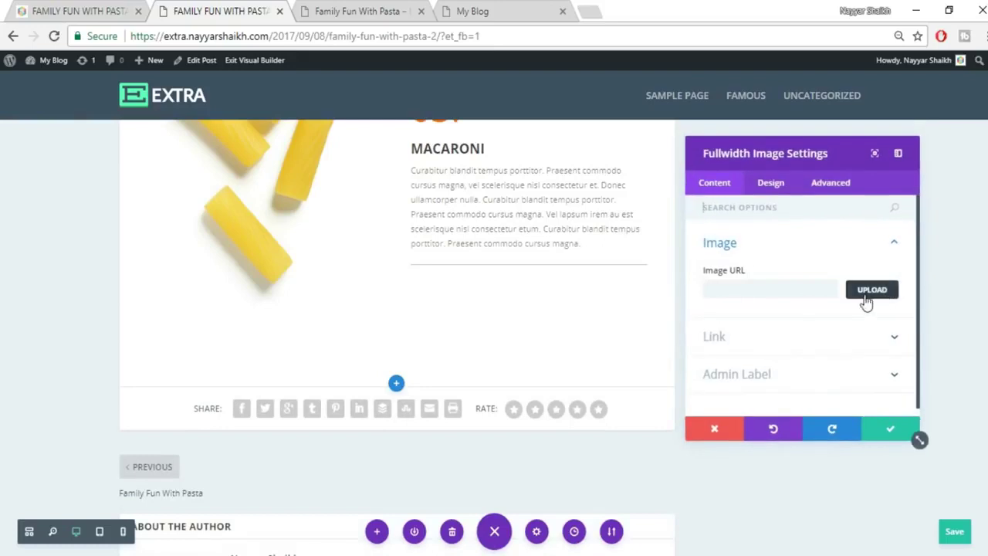
# Step: Upload 072.jpg into the fullwidth image module and save its settings
pyautogui.click(863, 292)
pyautogui.click(169, 116)
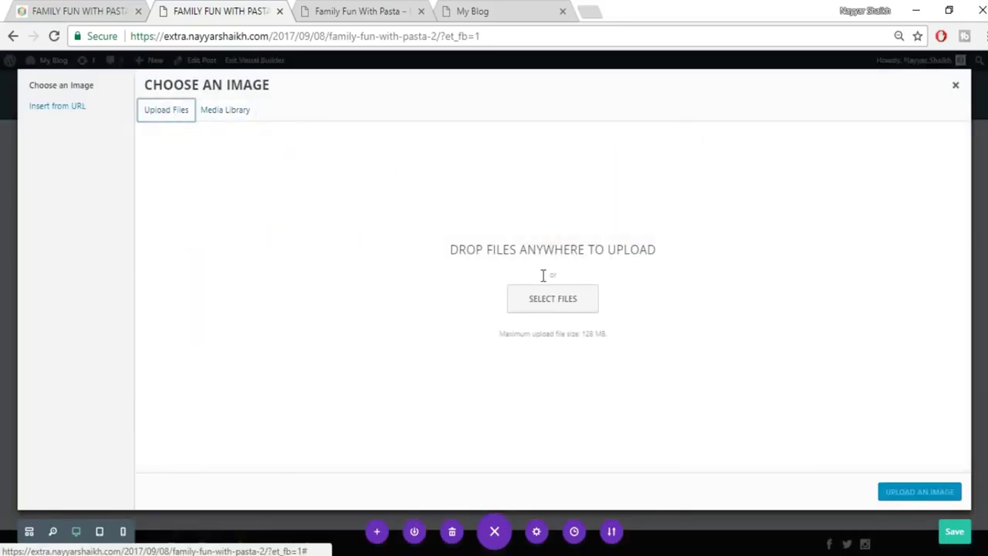
pyautogui.click(579, 309)
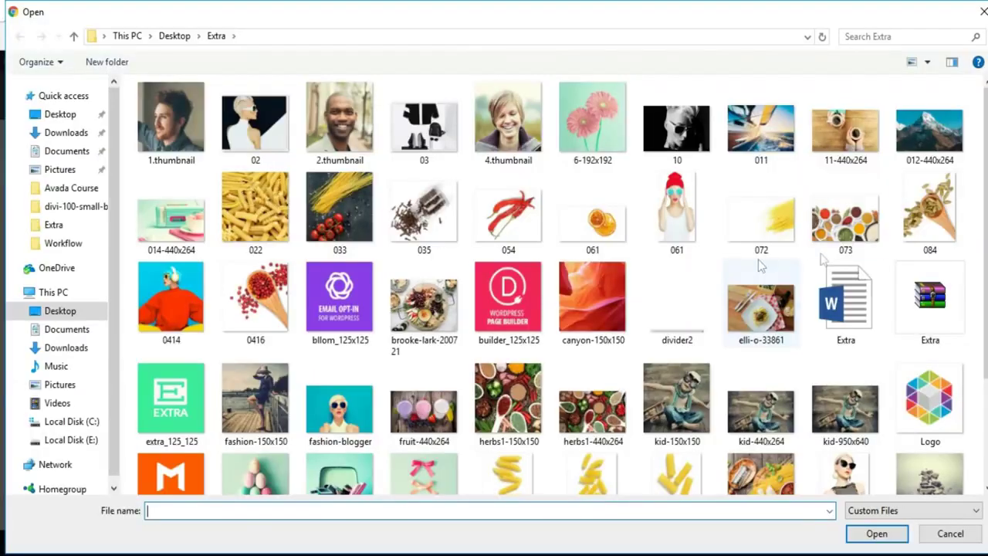
pyautogui.click(761, 215)
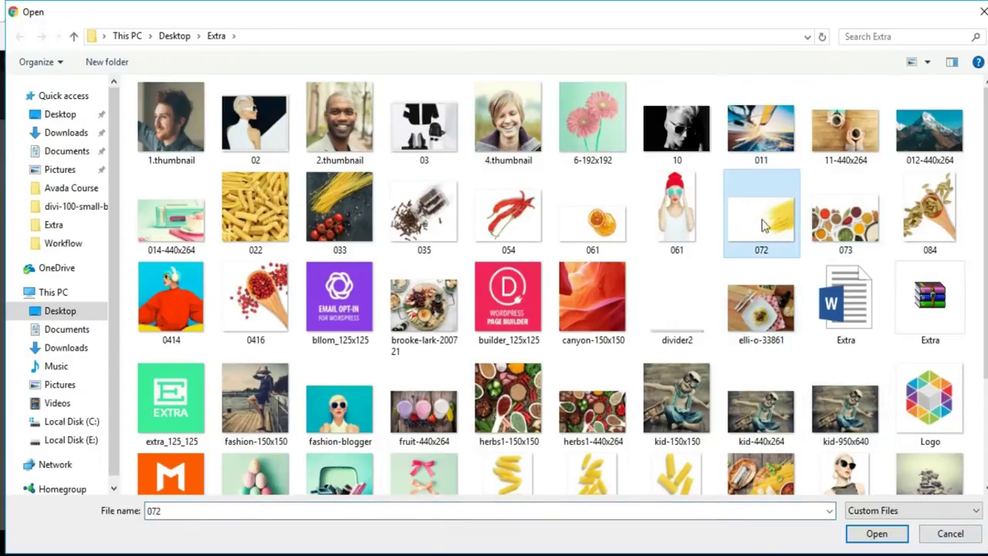
pyautogui.click(877, 534)
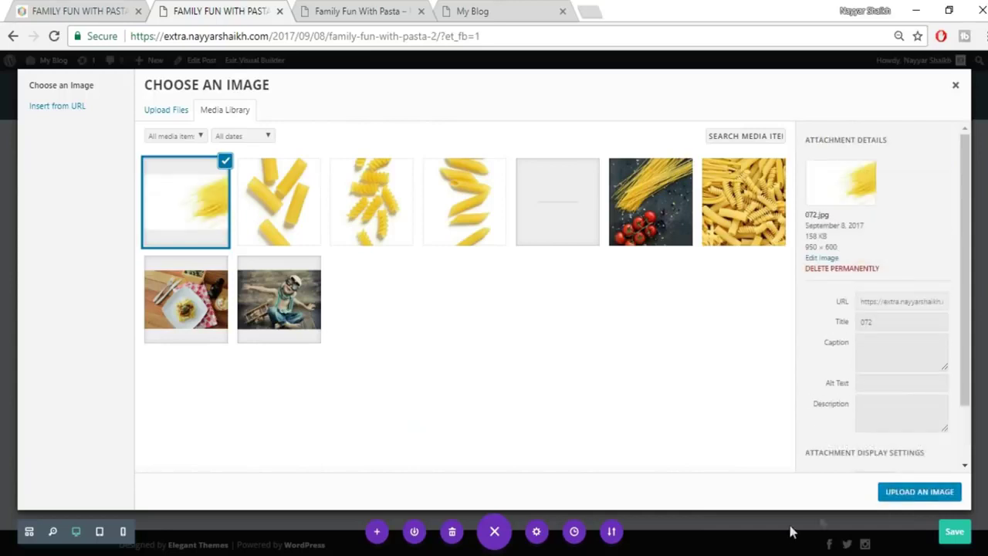
pyautogui.click(926, 497)
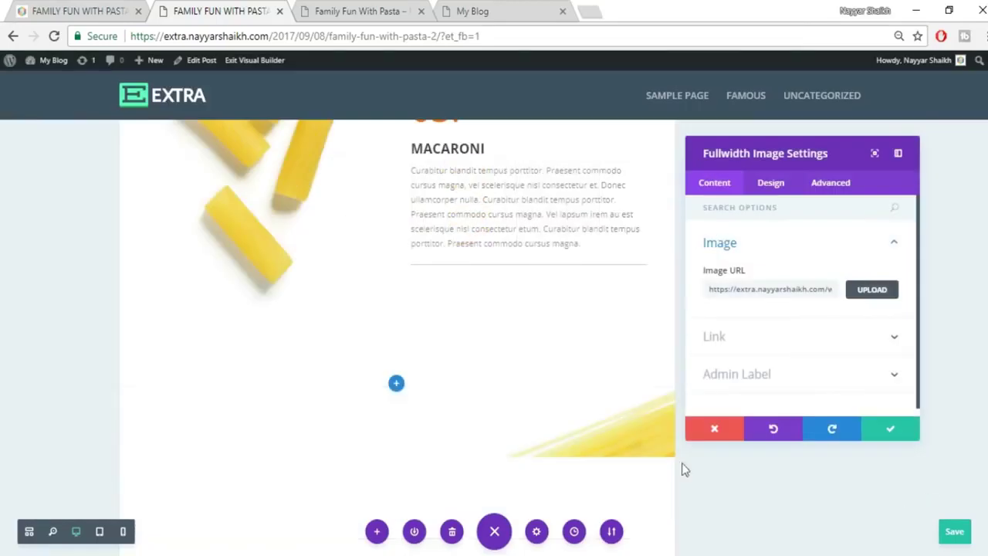
pyautogui.scroll(-2, 648, 451)
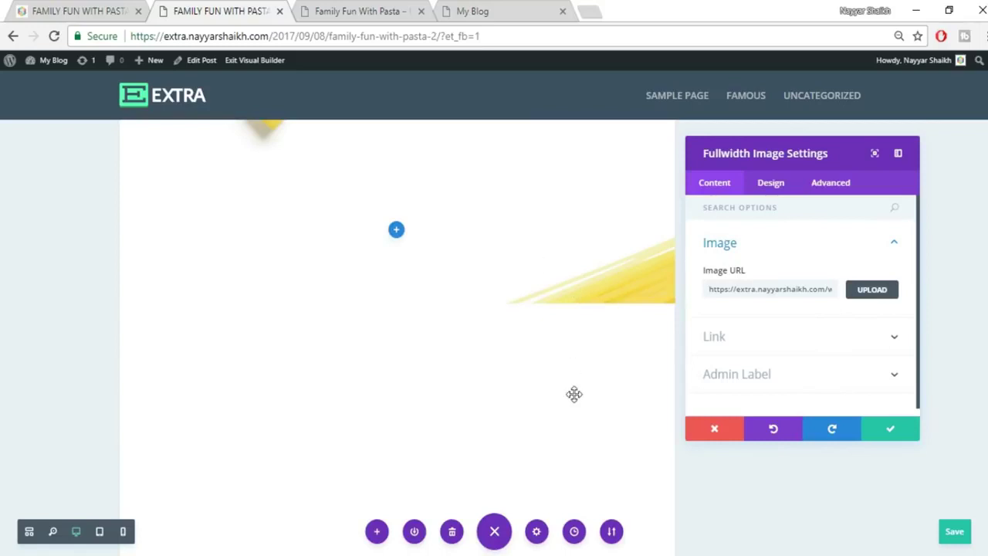
pyautogui.scroll(-1, 605, 384)
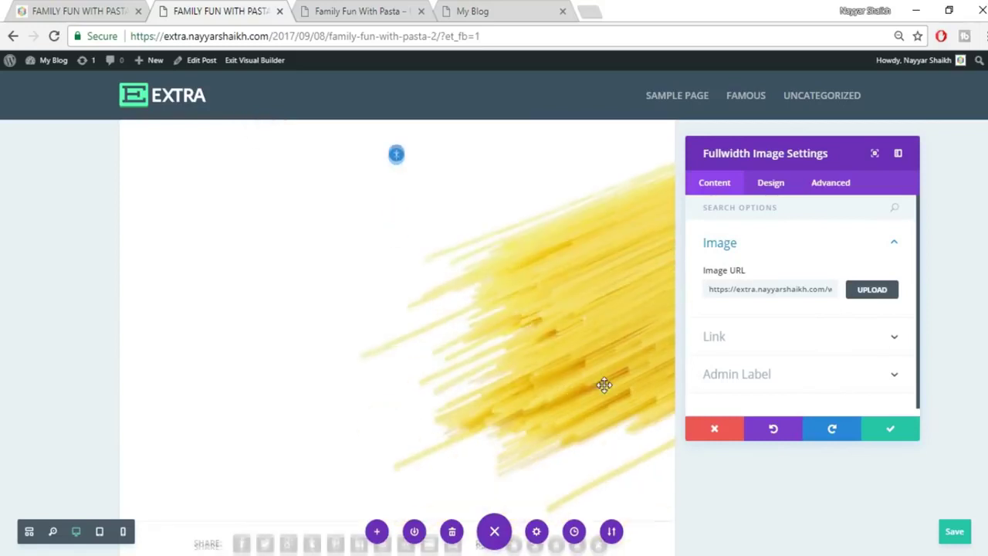
pyautogui.click(893, 429)
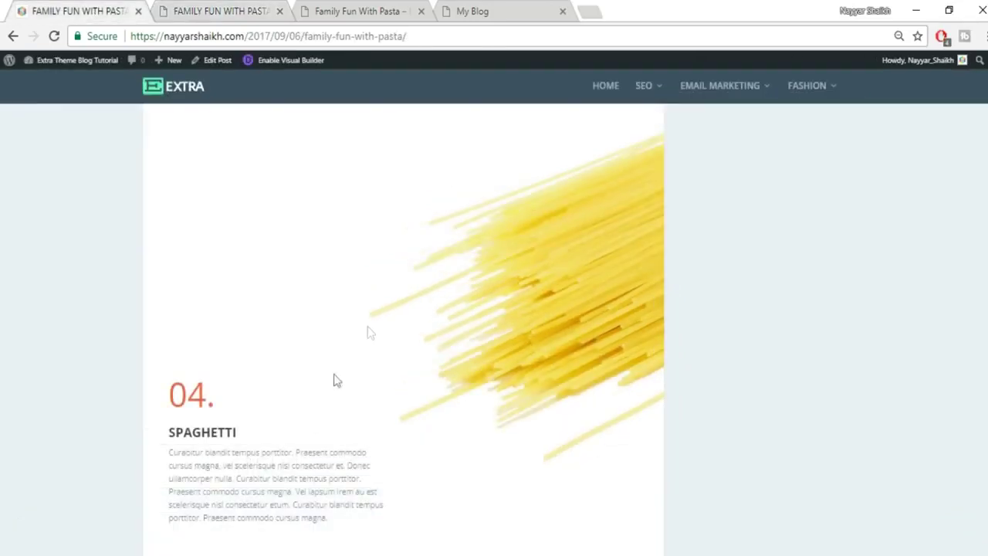
# Step: Insert a regular section with an empty two-column row below the spaghetti image
pyautogui.scroll(-1, 300, 419)
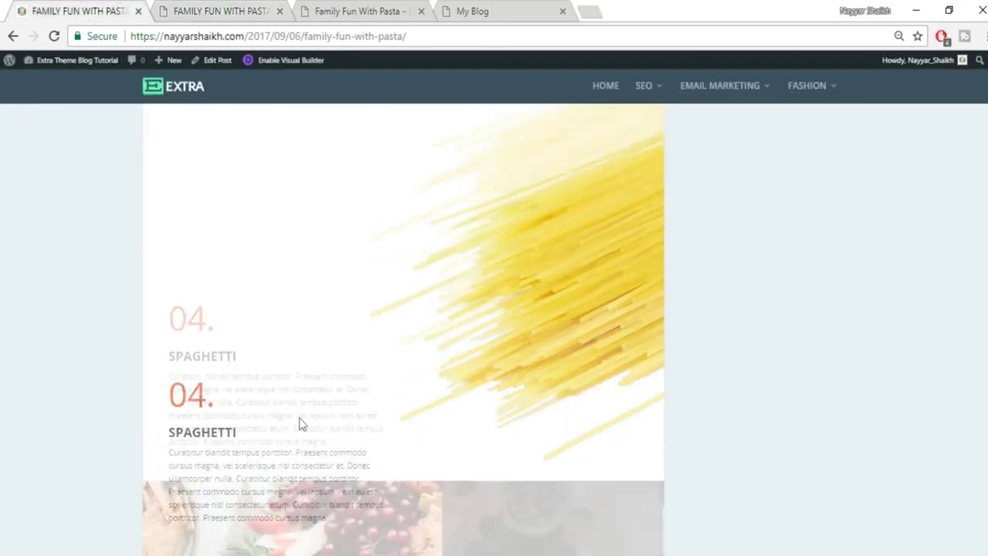
pyautogui.click(207, 9)
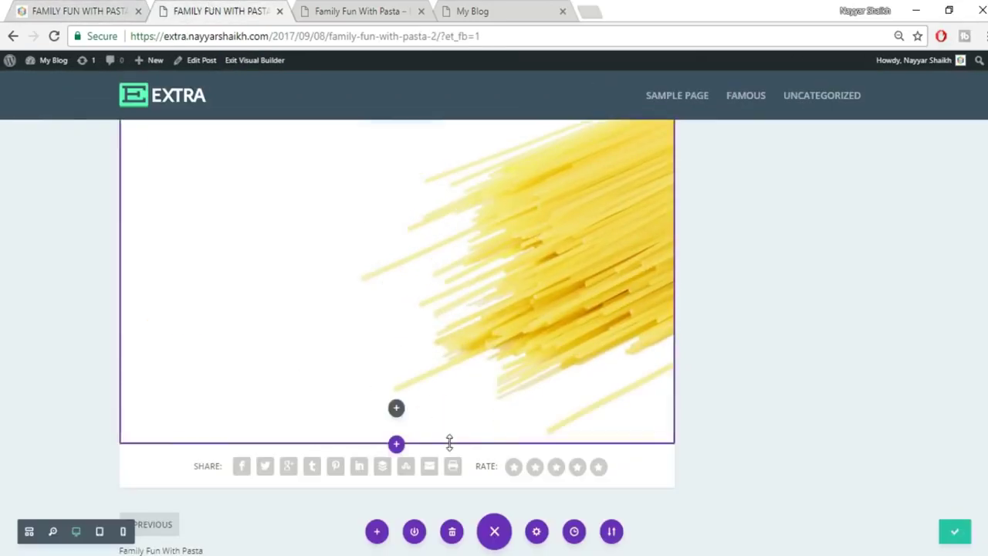
pyautogui.scroll(4, 449, 442)
pyautogui.scroll(-6, 449, 442)
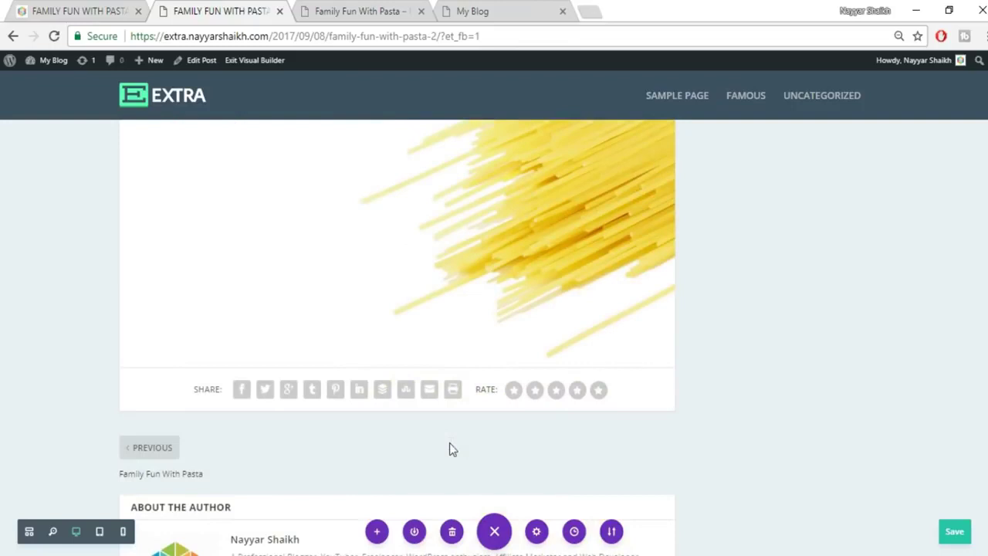
pyautogui.moveTo(392, 349)
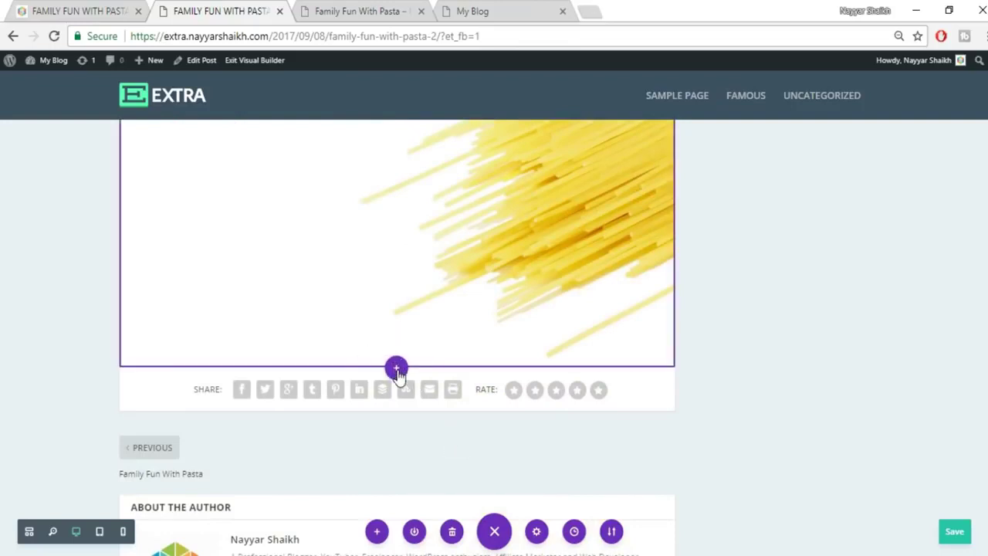
pyautogui.click(396, 369)
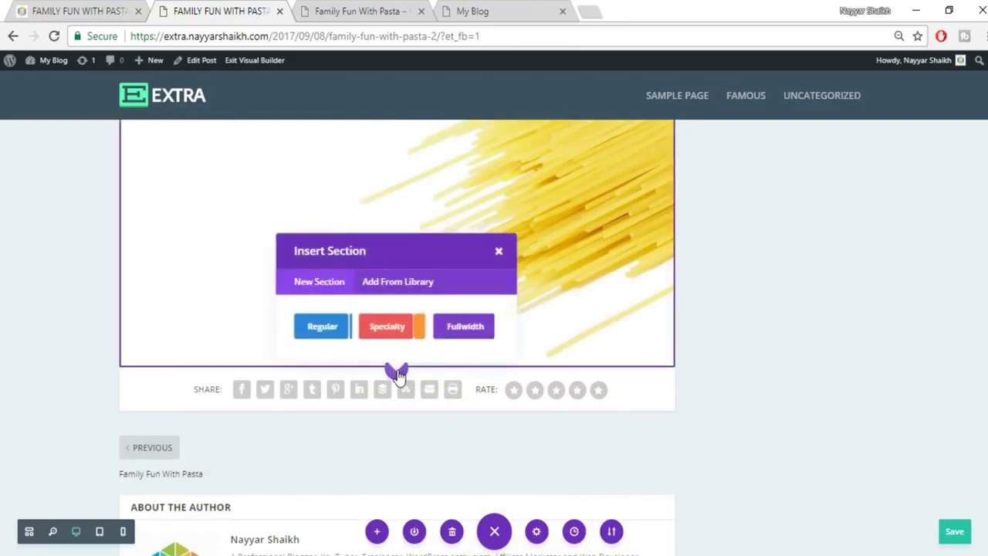
pyautogui.click(324, 326)
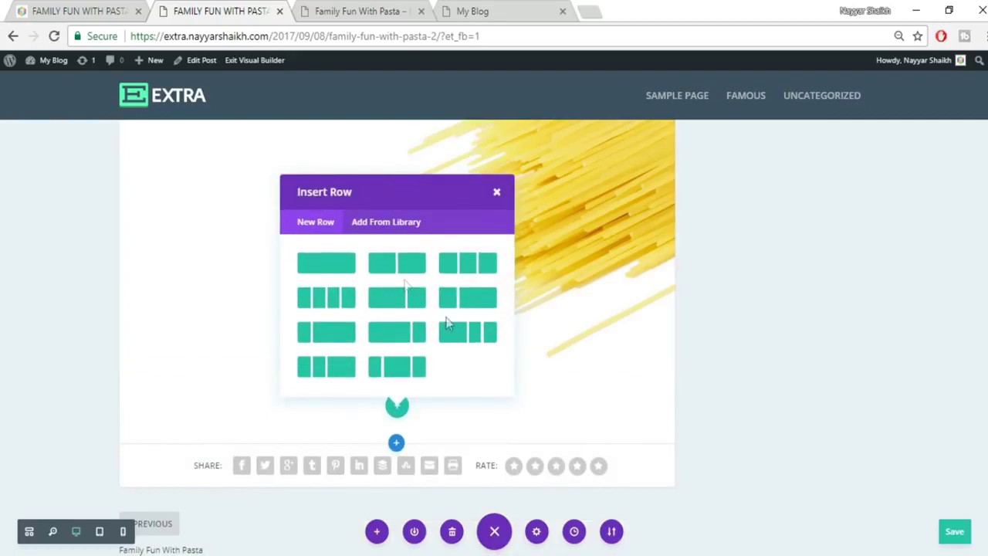
pyautogui.click(403, 267)
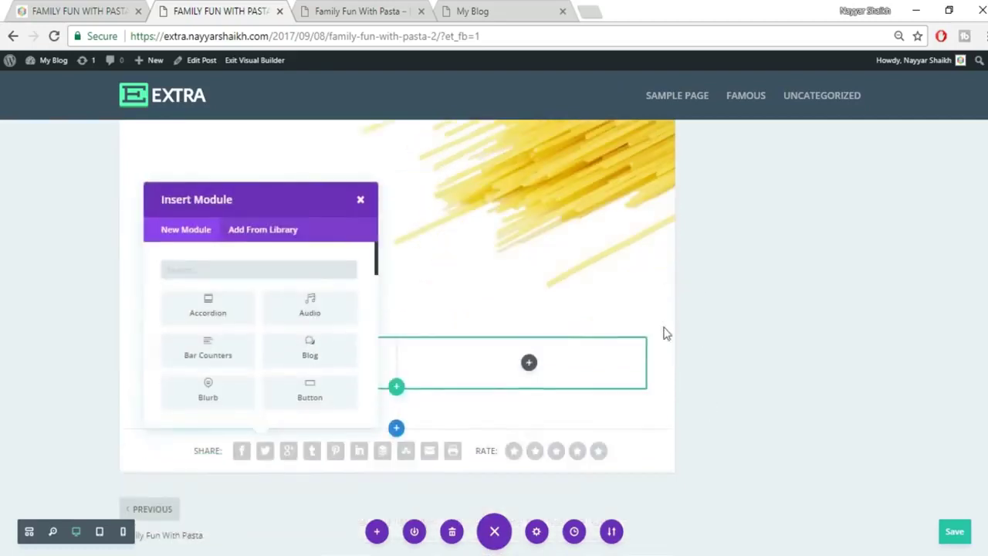
pyautogui.click(359, 126)
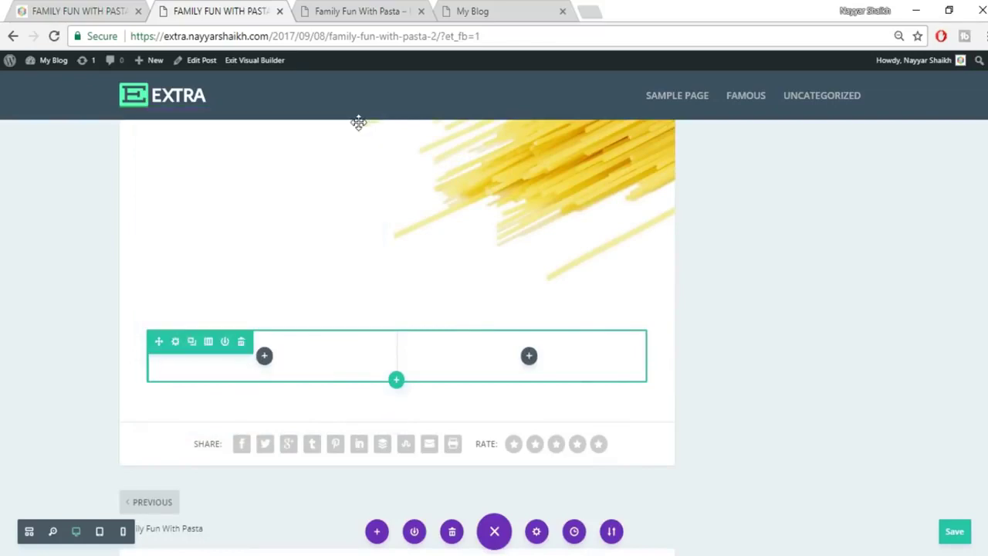
pyautogui.scroll(3, 531, 477)
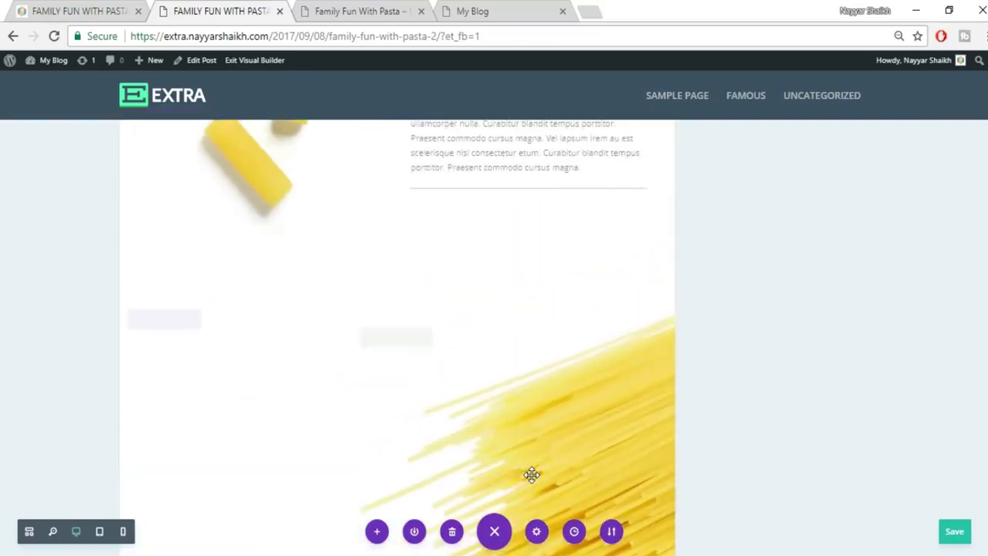
pyautogui.scroll(-1, 533, 470)
pyautogui.scroll(-1, 476, 355)
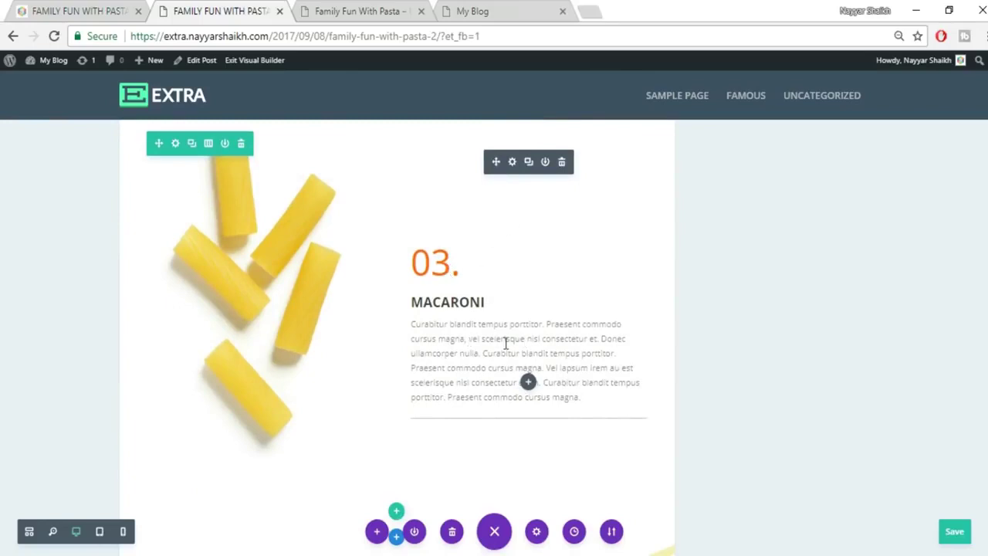
# Step: Duplicate the 03. MACARONI text module and drag it into the new row's left column
pyautogui.click(530, 163)
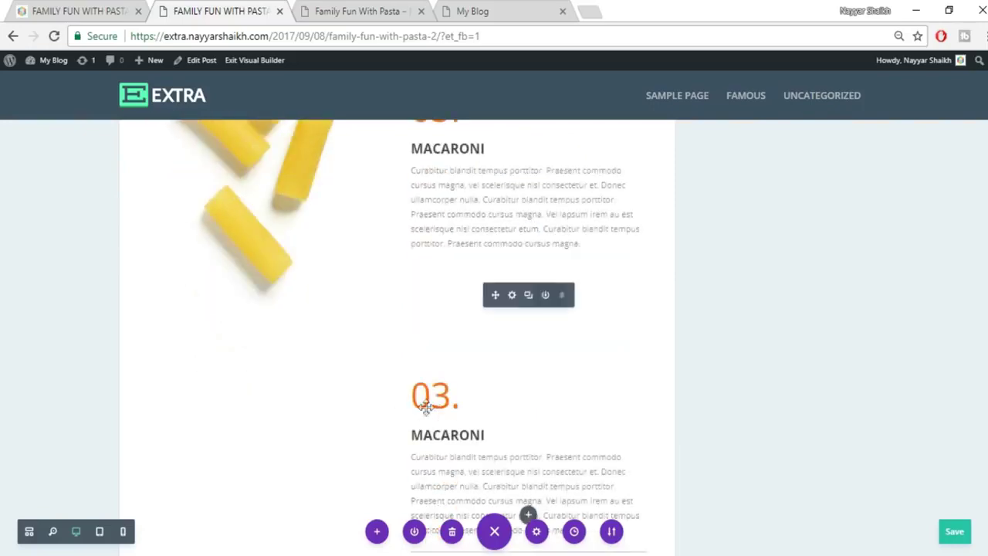
pyautogui.scroll(-1, 483, 347)
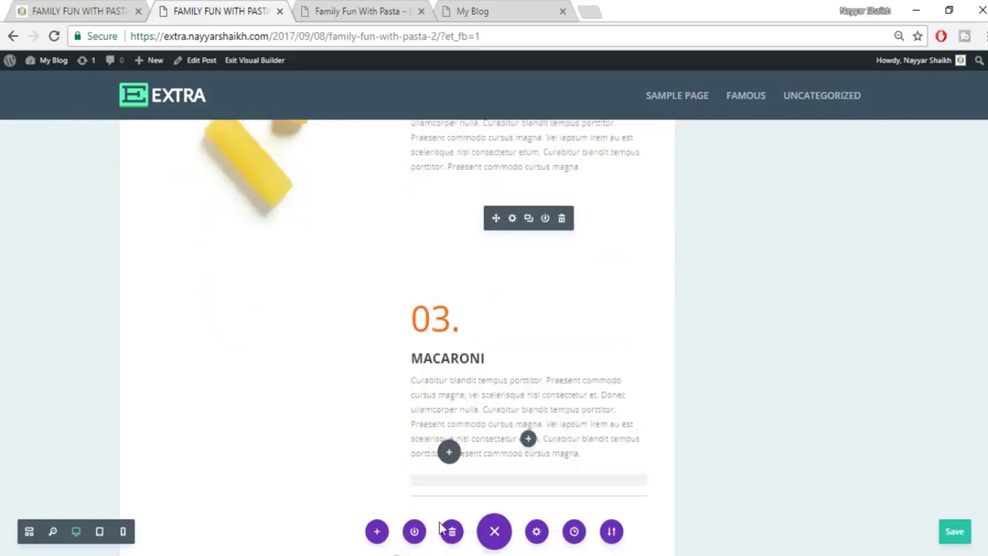
pyautogui.scroll(-5, 456, 448)
pyautogui.scroll(-3, 309, 432)
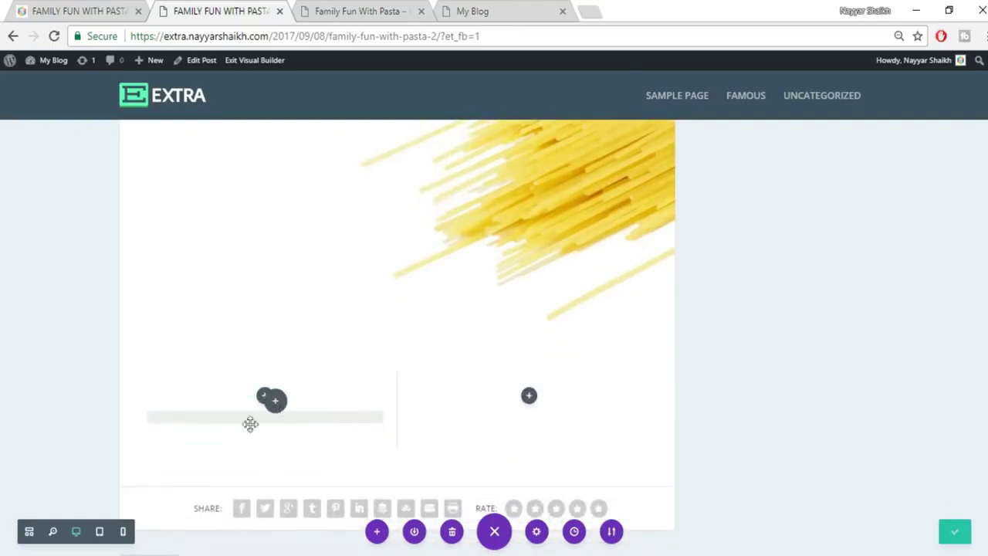
pyautogui.moveTo(250, 424); pyautogui.dragTo(304, 412)
pyautogui.scroll(-1, 322, 419)
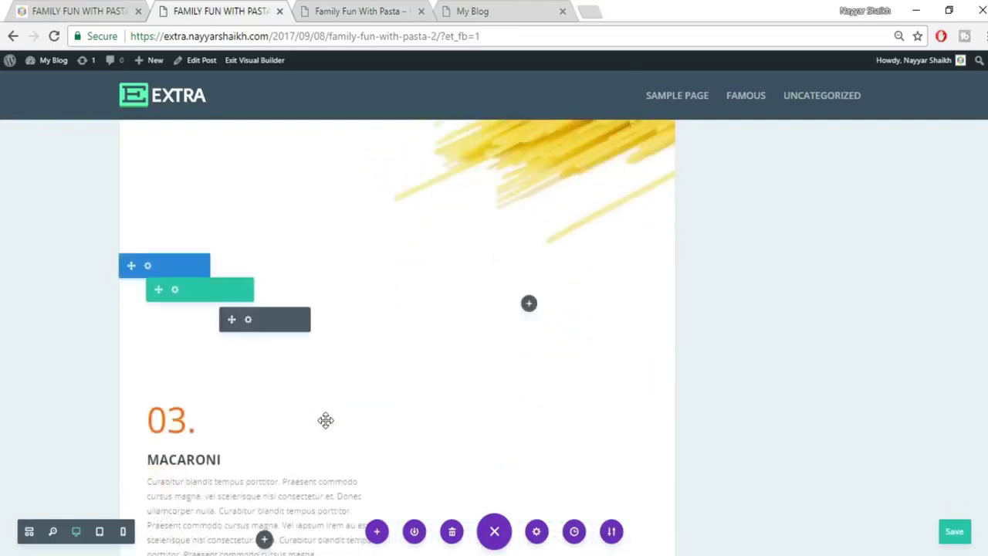
# Step: Select the SPAGHETTI heading on the reference page
pyautogui.click(90, 8)
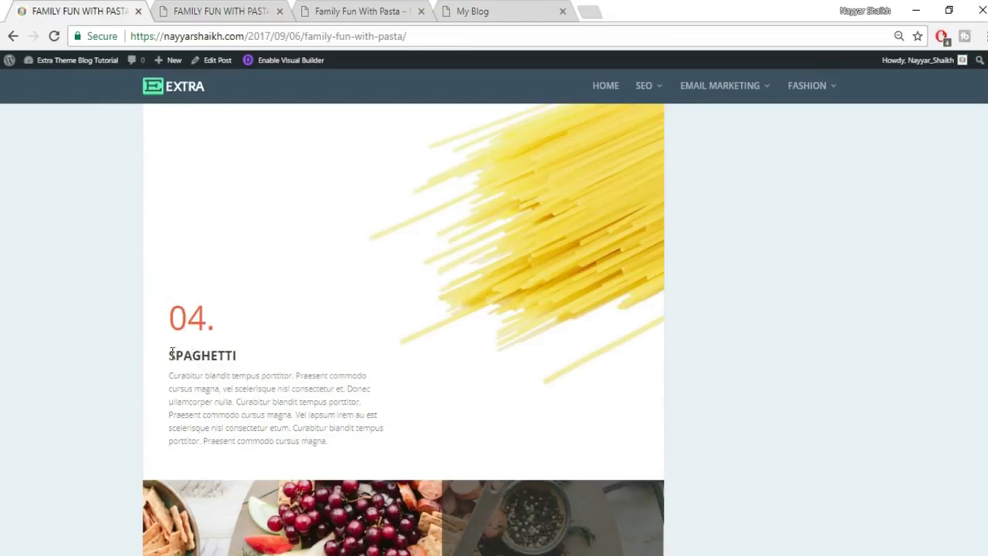
pyautogui.doubleClick(237, 355)
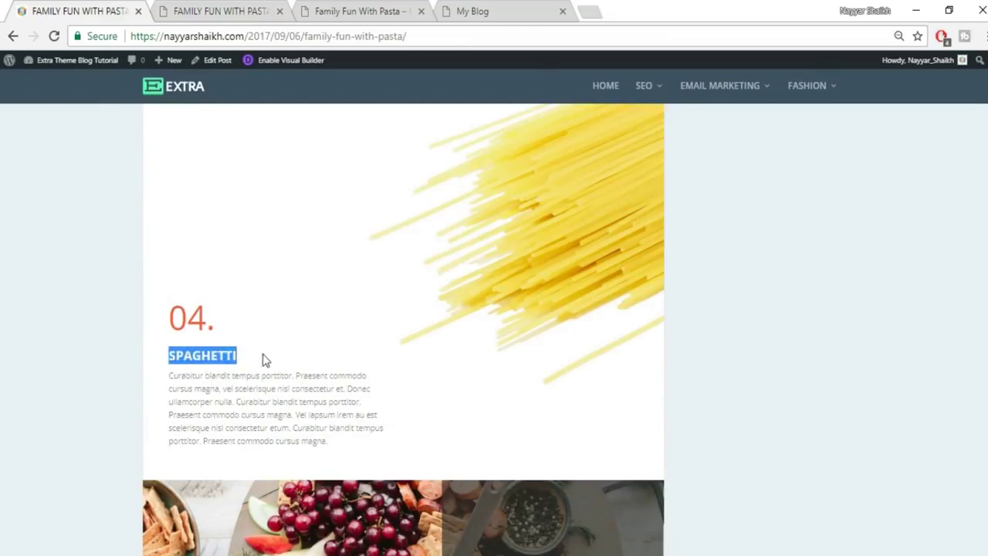
pyautogui.click(194, 7)
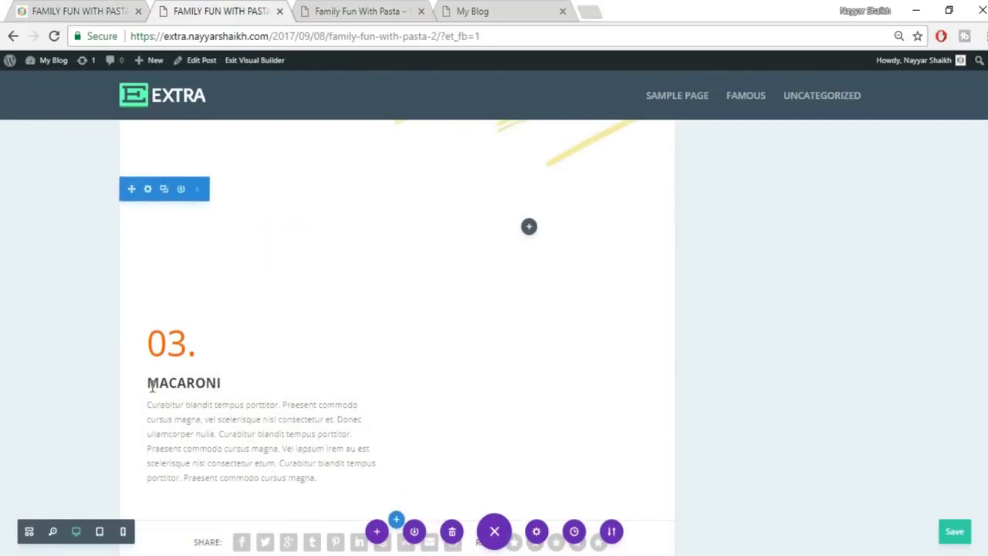
pyautogui.scroll(-4, 222, 378)
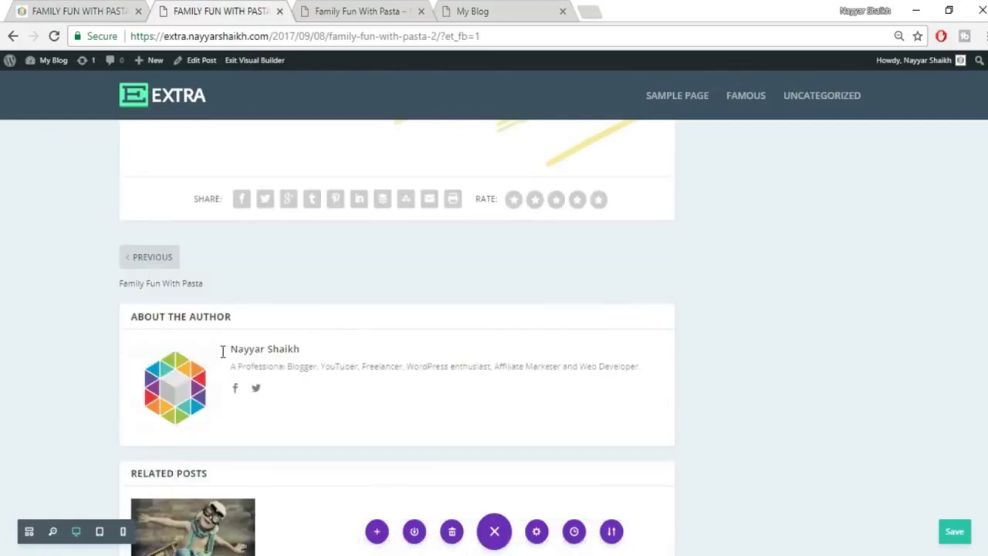
pyautogui.scroll(7, 231, 371)
pyautogui.scroll(-3, 234, 476)
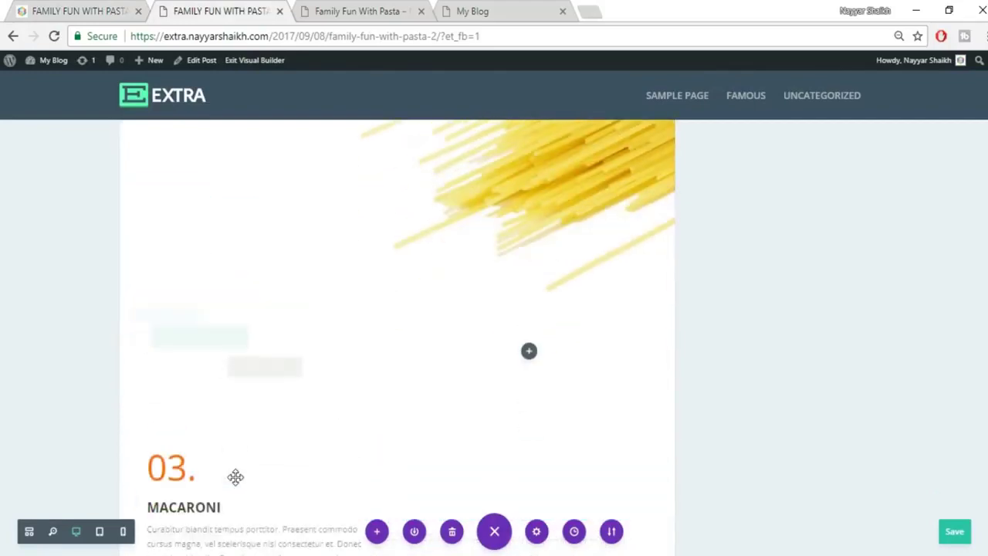
# Step: Replace the copied MACARONI heading with SPAGHETTI
pyautogui.doubleClick(196, 383)
pyautogui.write('SPAGHETTI')
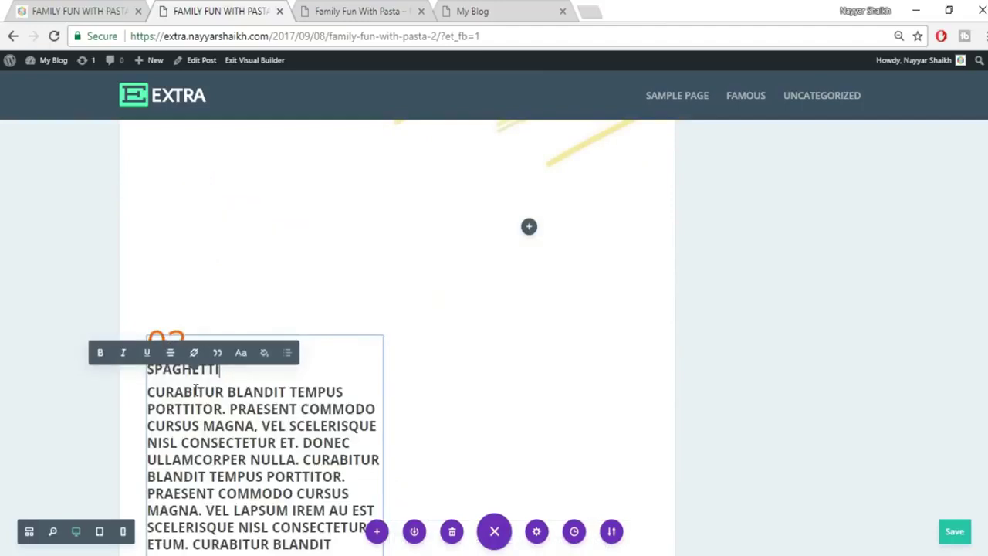
pyautogui.hotkey('ctrl', 'z')
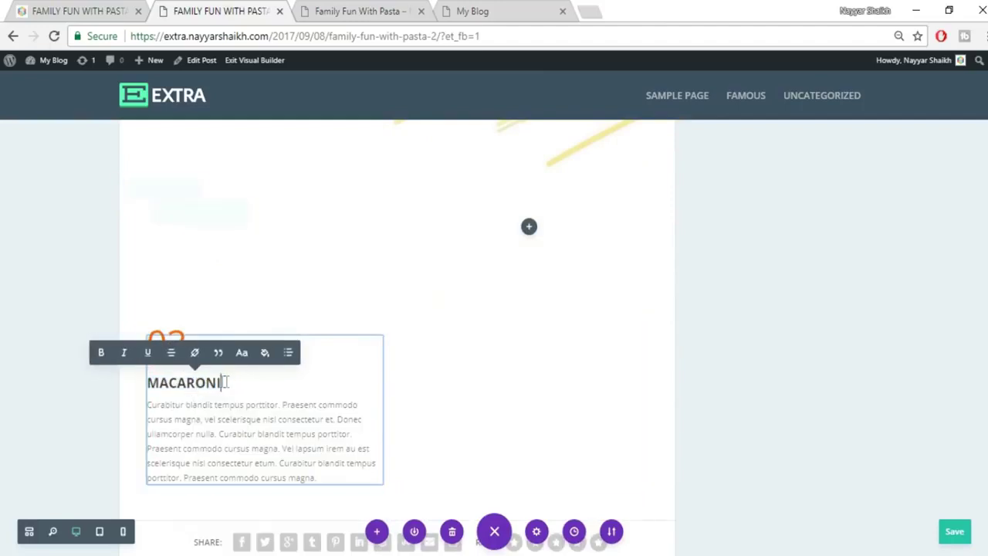
pyautogui.moveTo(221, 383); pyautogui.dragTo(150, 383)
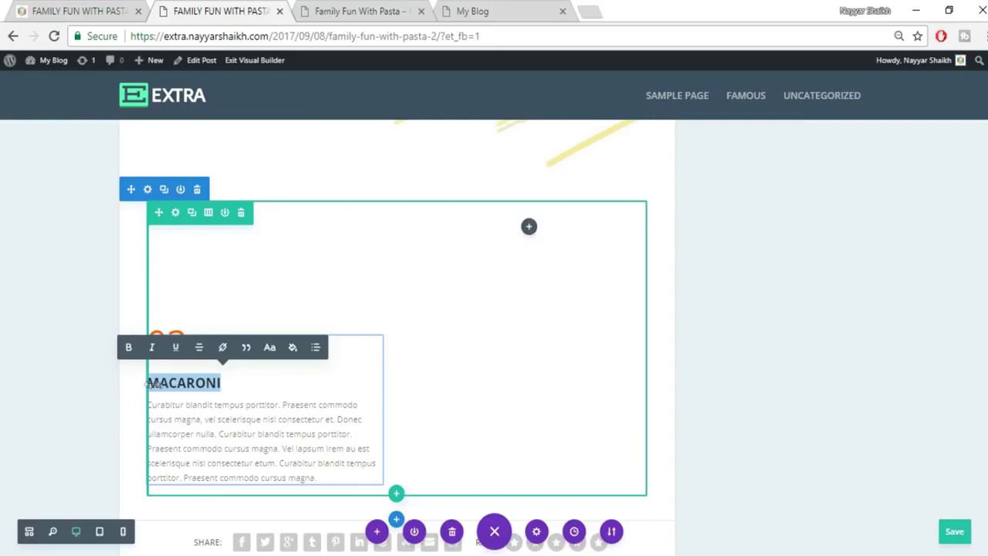
pyautogui.write('SPAGHETTI')
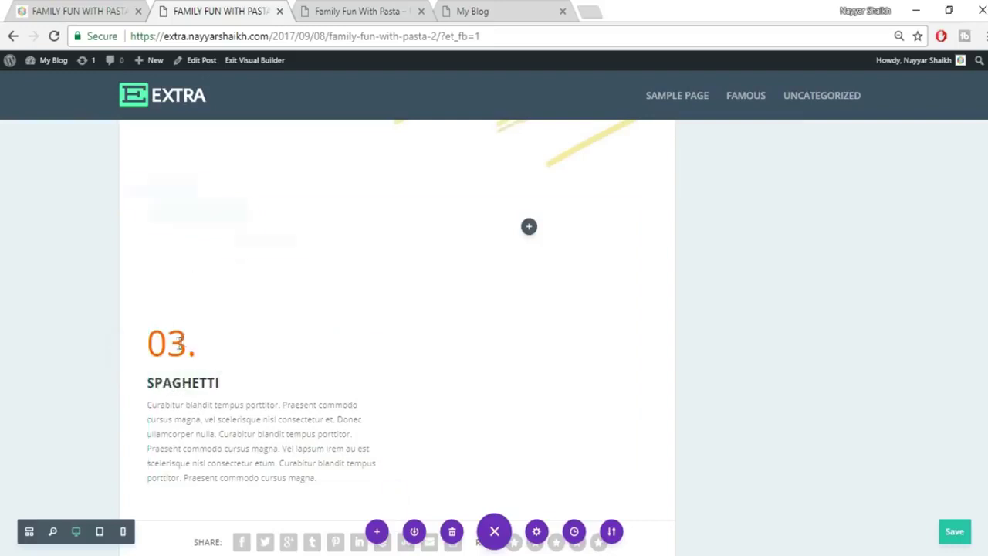
# Step: Change the number 03. to 04. and compare with the reference page
pyautogui.moveTo(167, 343); pyautogui.dragTo(187, 343)
pyautogui.write('4')
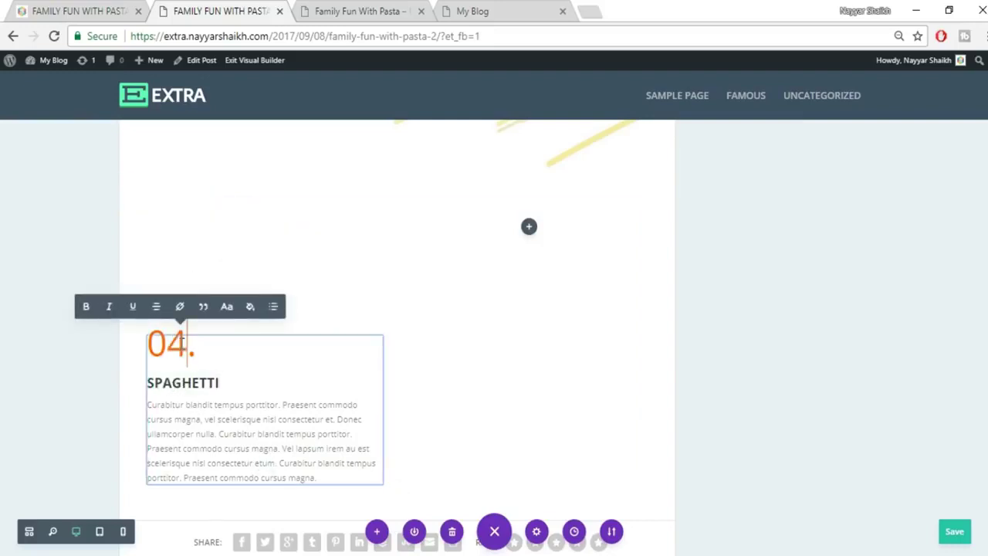
pyautogui.click(754, 351)
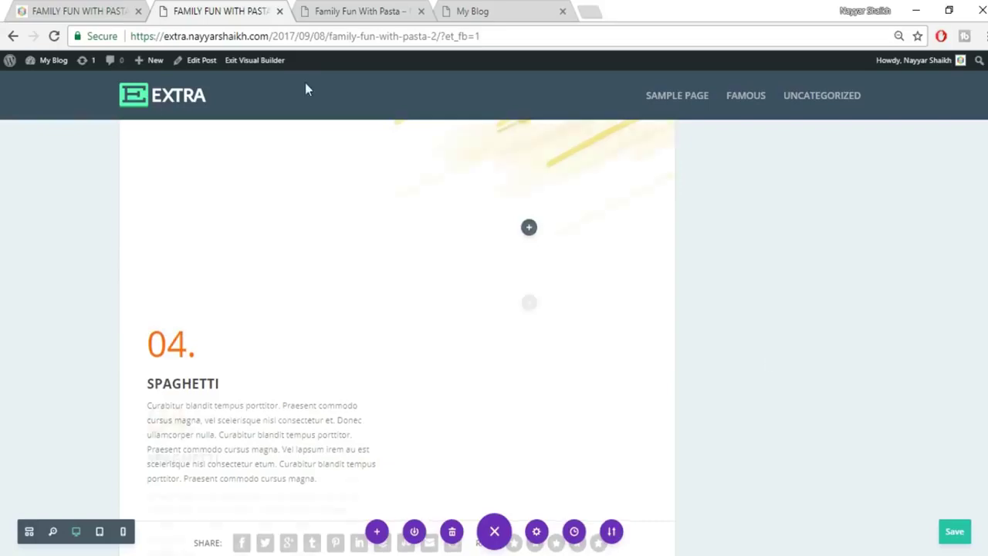
pyautogui.click(116, 10)
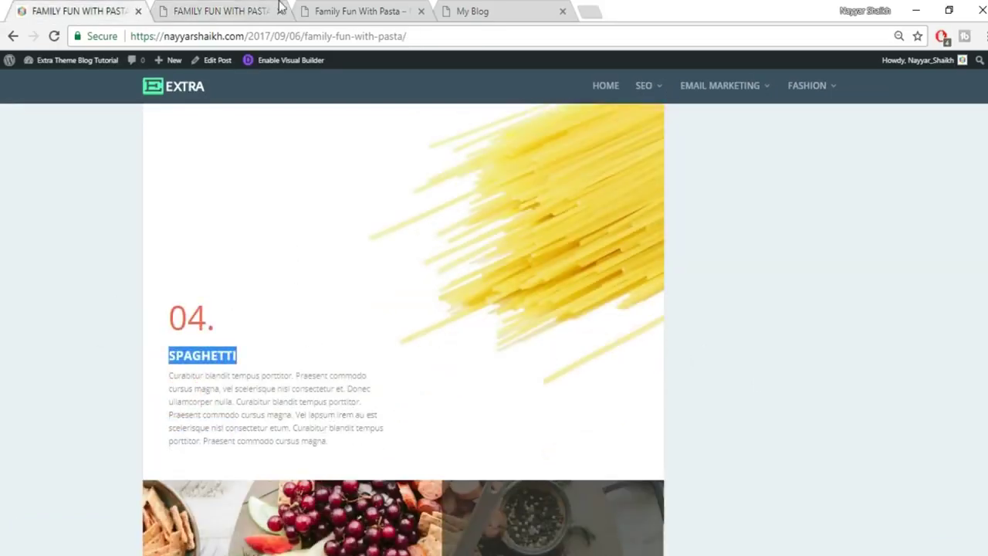
pyautogui.click(259, 14)
pyautogui.moveTo(200, 413)
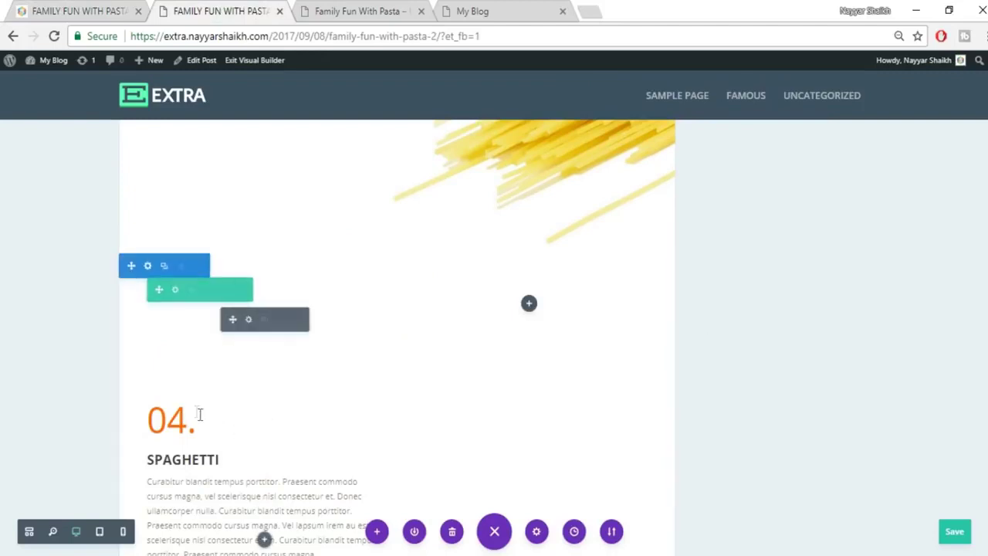
# Step: Clear the SPAGHETTI text module's 200px top padding
pyautogui.click(248, 319)
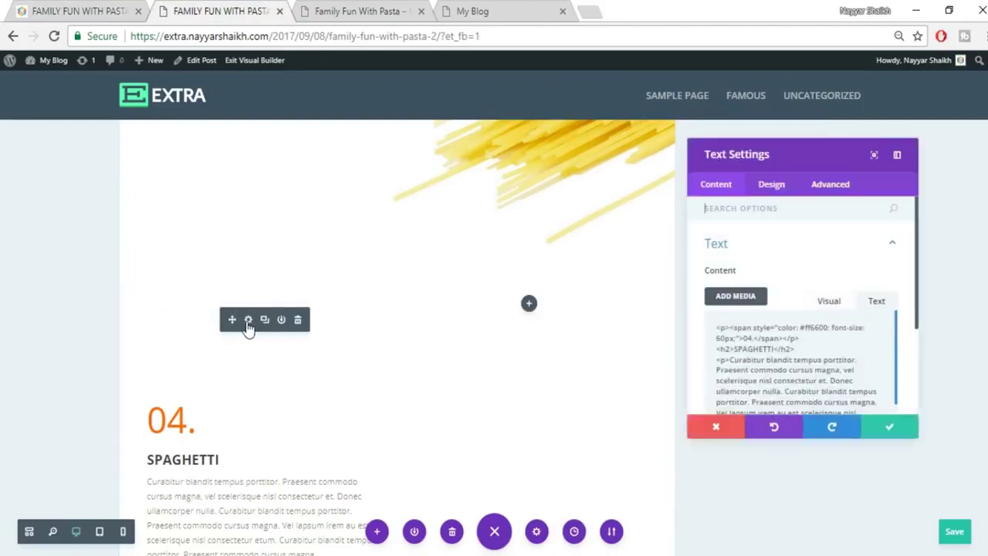
pyautogui.click(769, 183)
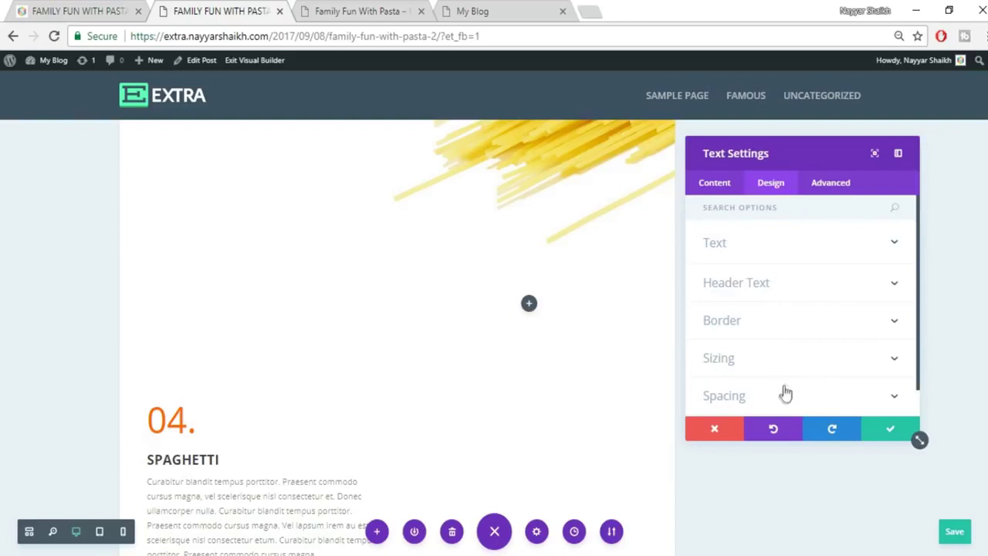
pyautogui.click(784, 392)
pyautogui.doubleClick(727, 351)
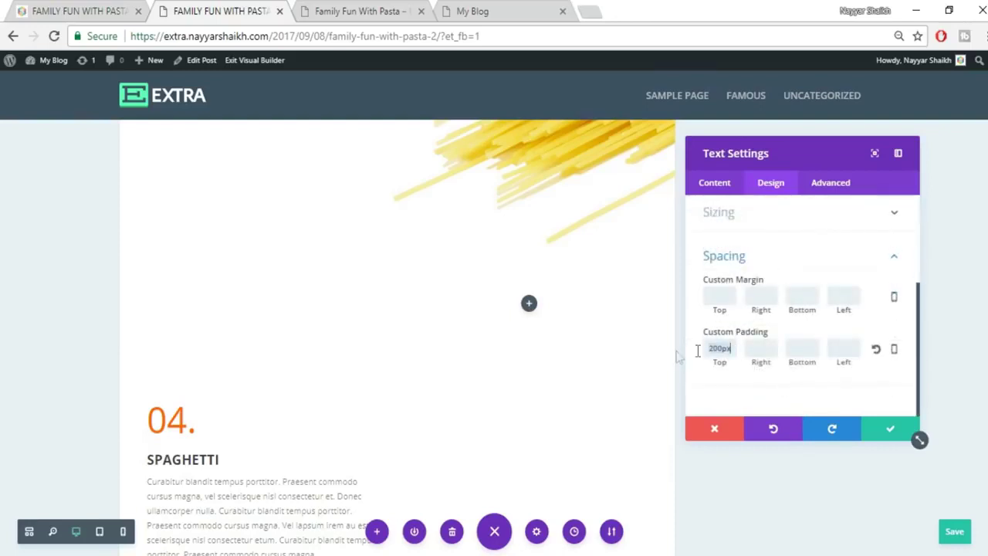
pyautogui.press('BackSpace')
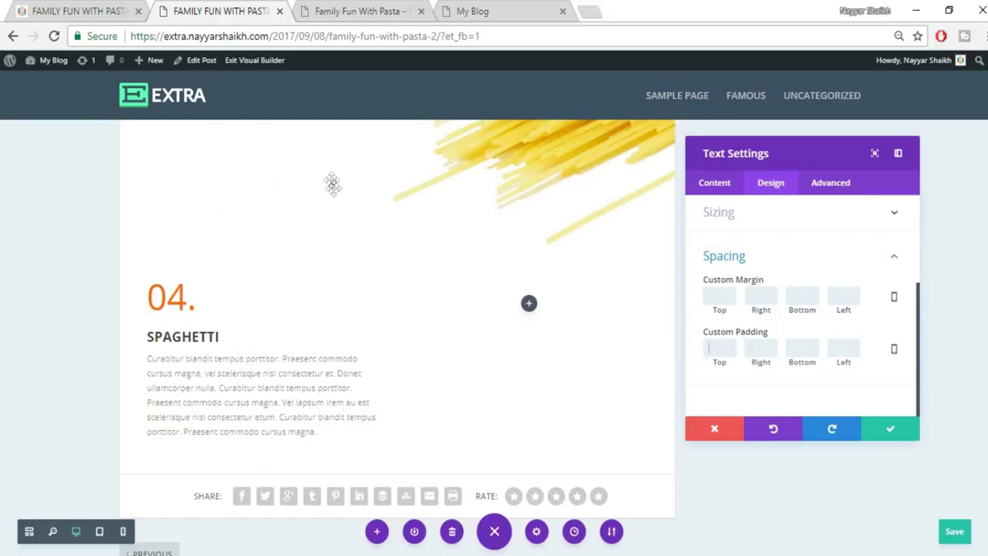
# Step: Set the text module's top margin to -200 and save the settings
pyautogui.scroll(2, 297, 267)
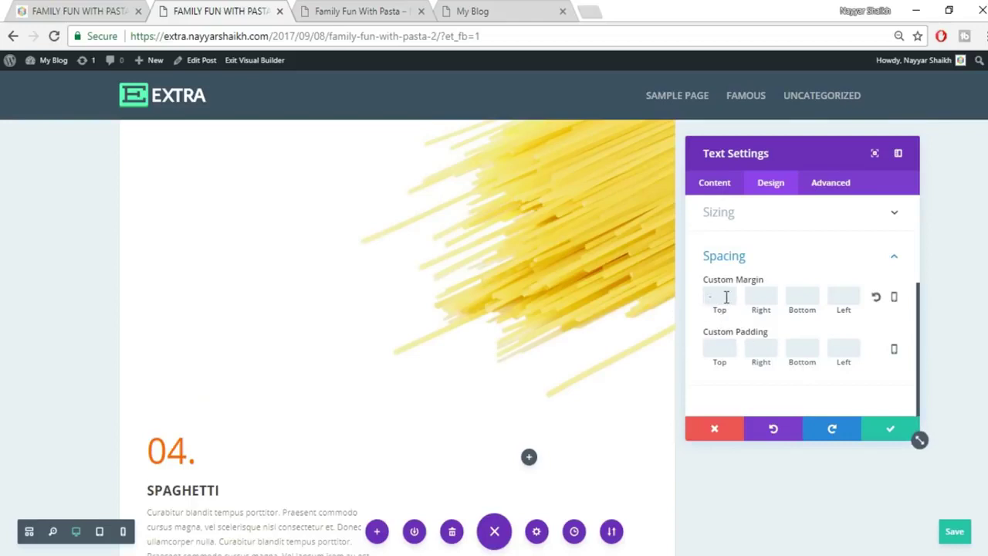
pyautogui.write('100')
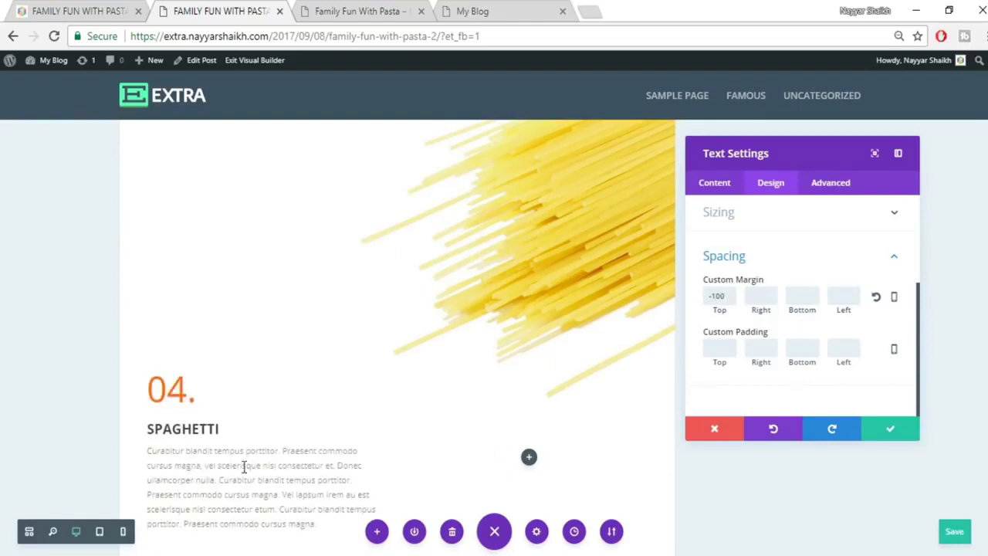
pyautogui.scroll(-1, 244, 466)
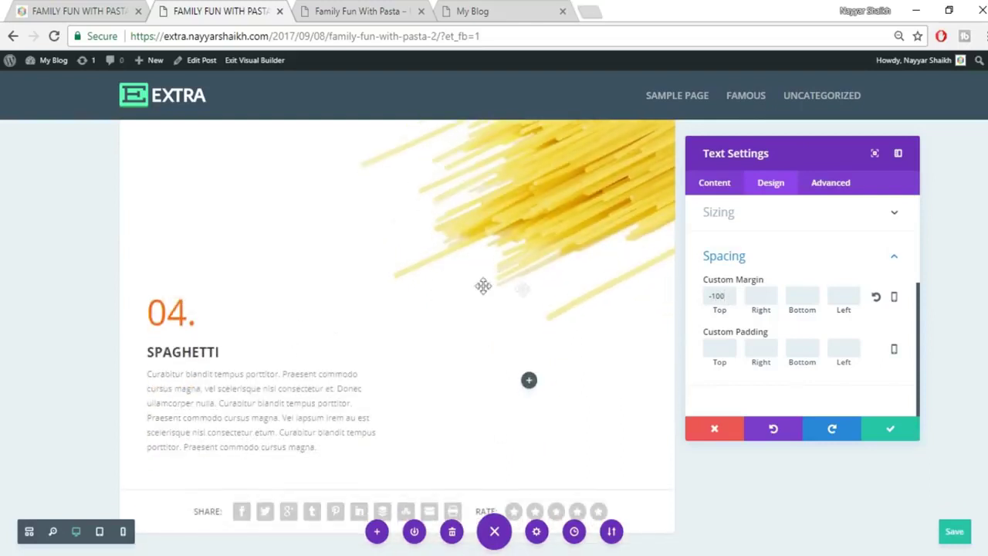
pyautogui.click(728, 291)
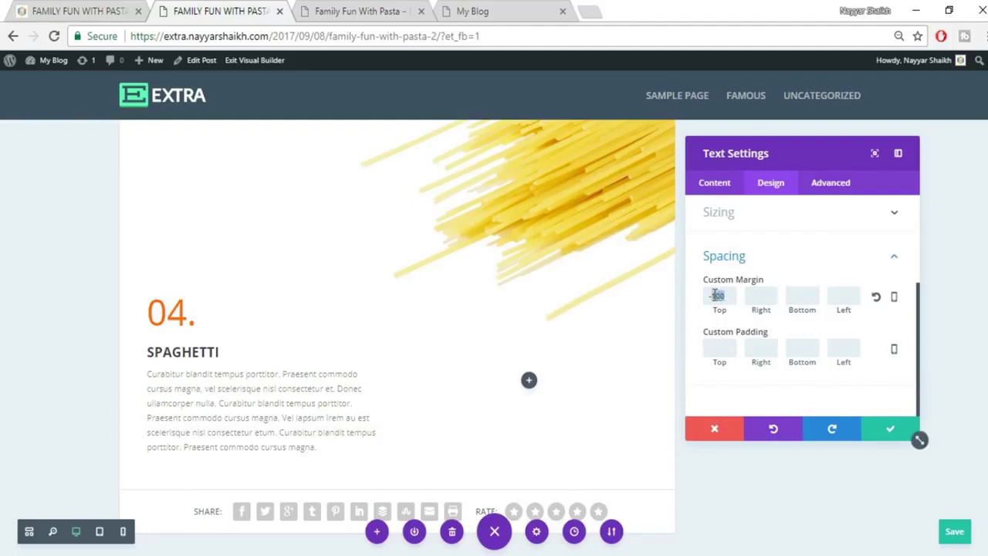
pyautogui.write('200')
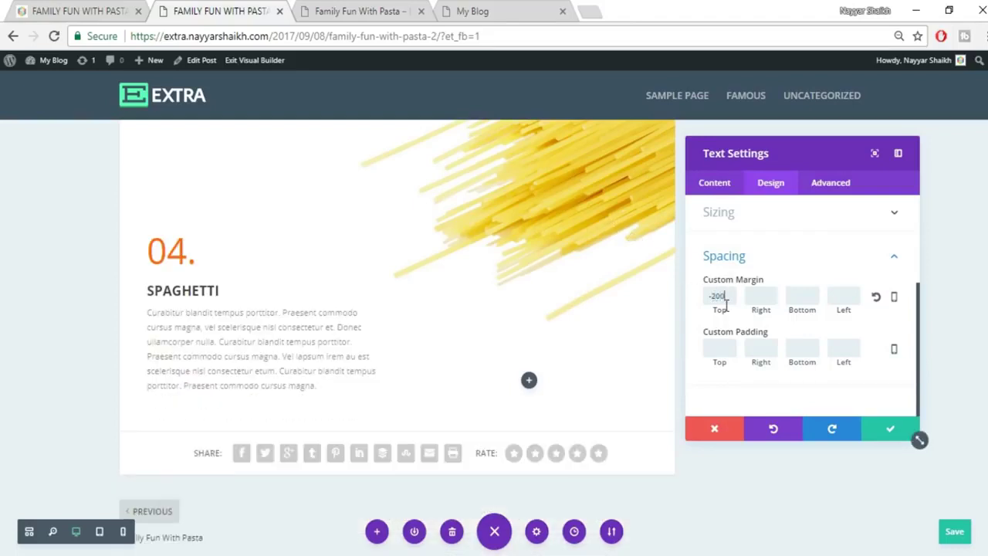
pyautogui.click(888, 430)
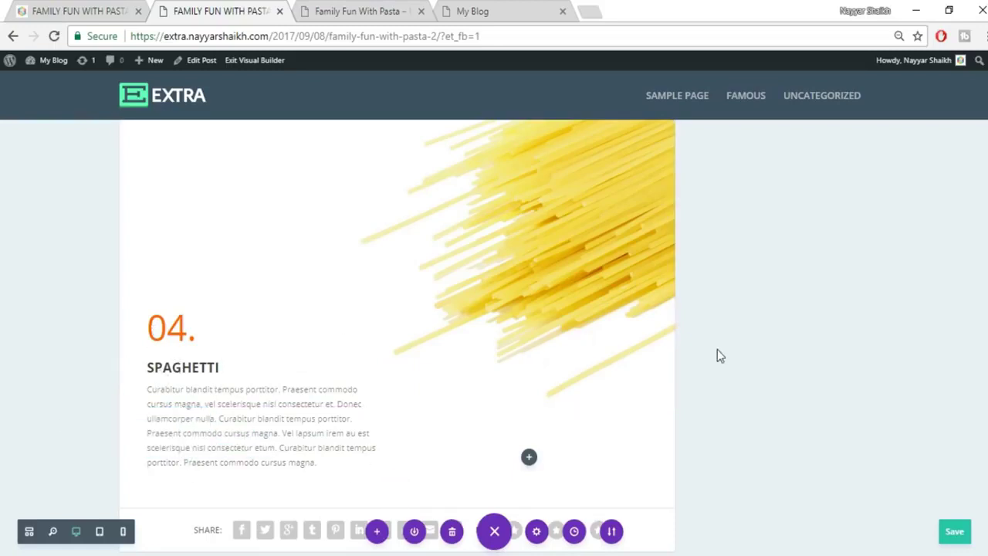
pyautogui.click(68, 10)
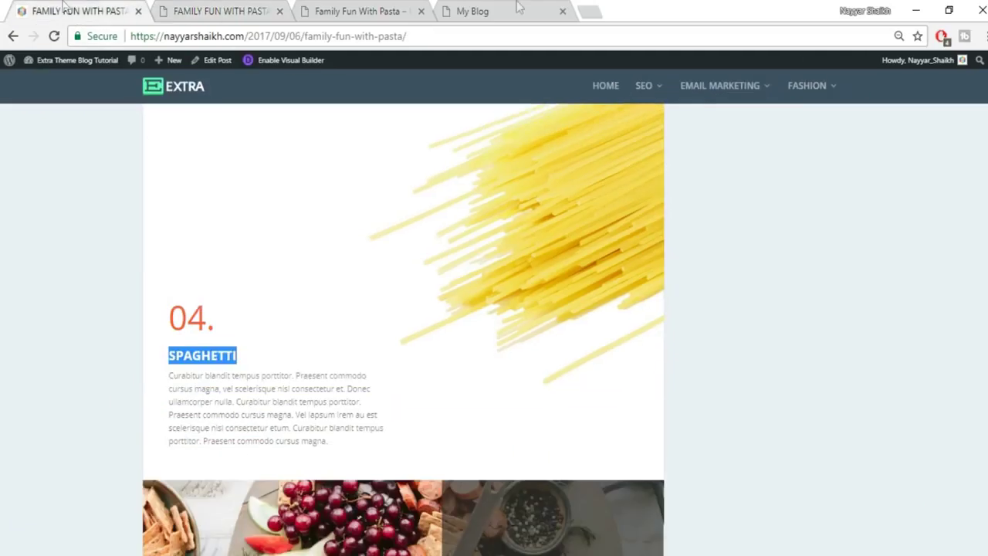
pyautogui.scroll(-5, 921, 279)
pyautogui.scroll(2, 592, 431)
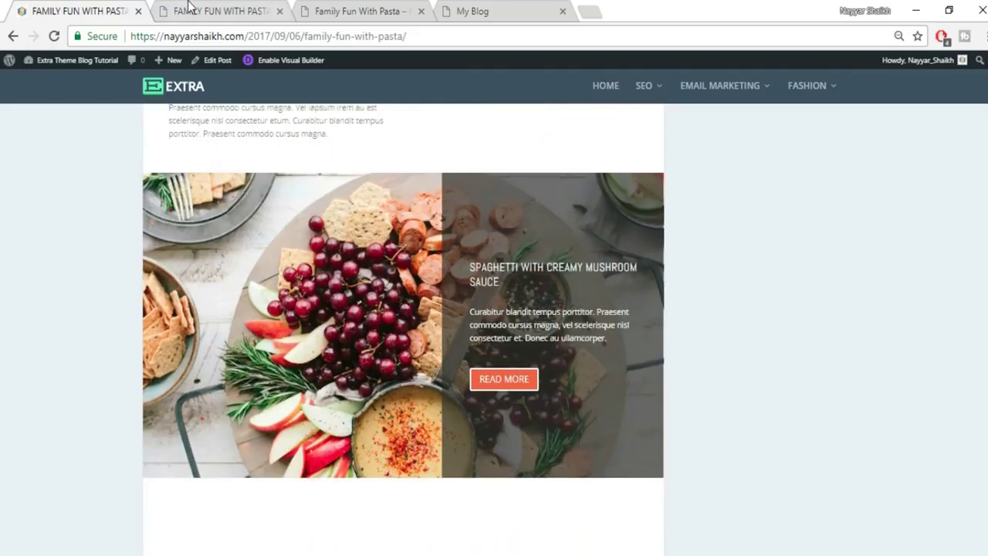
pyautogui.click(189, 8)
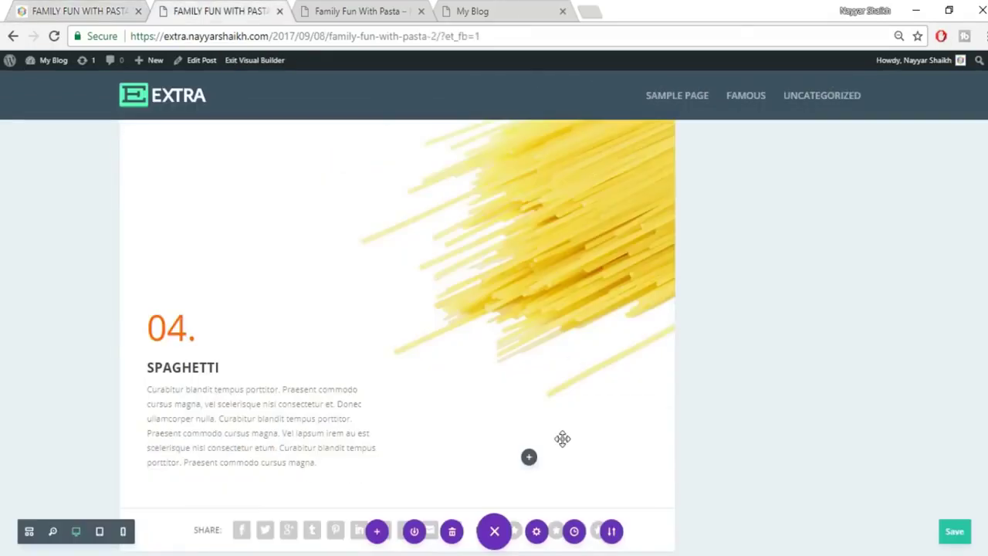
pyautogui.scroll(-2, 562, 438)
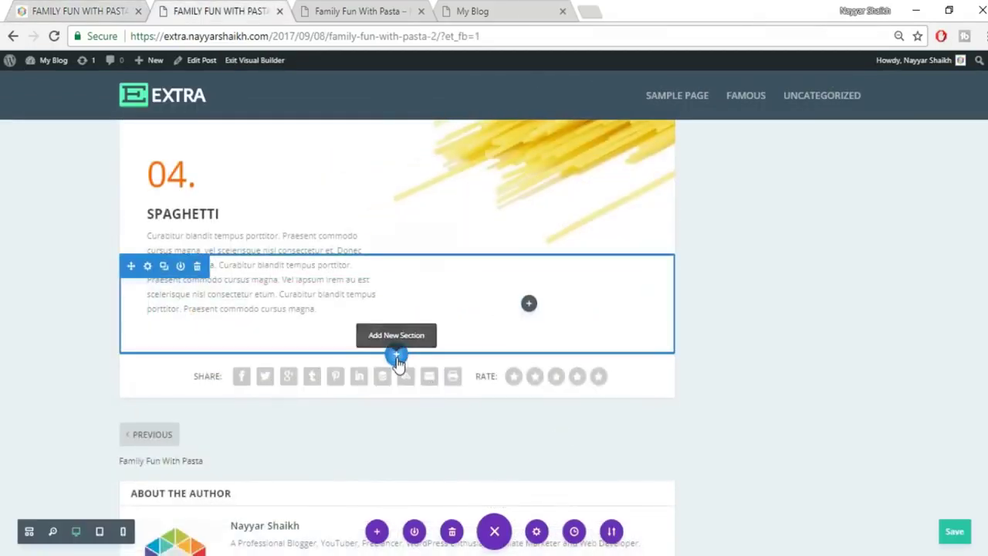
# Step: Add a regular section with a two-equal-column row below the 04. SPAGHETTI row
pyautogui.click(396, 356)
pyautogui.click(74, 9)
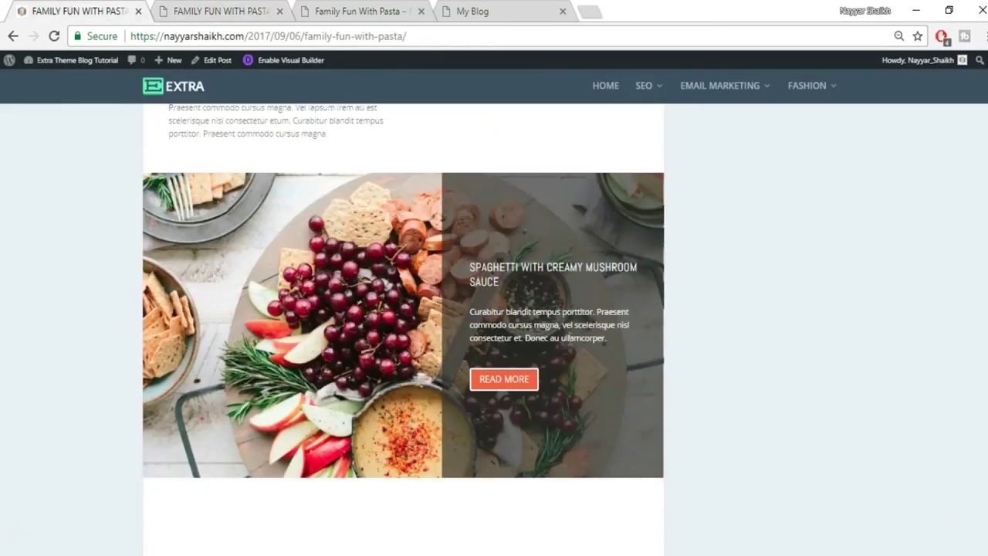
pyautogui.click(255, 8)
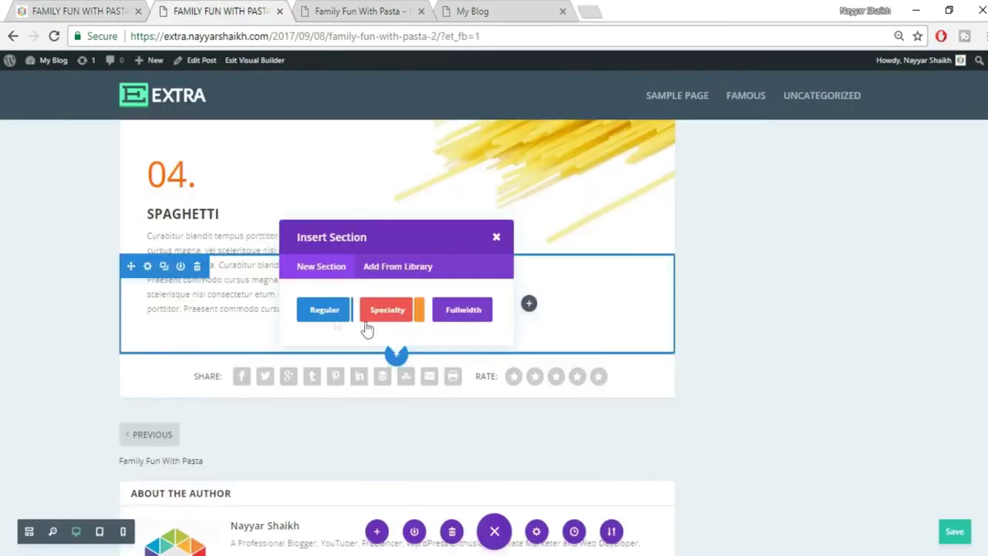
pyautogui.click(324, 320)
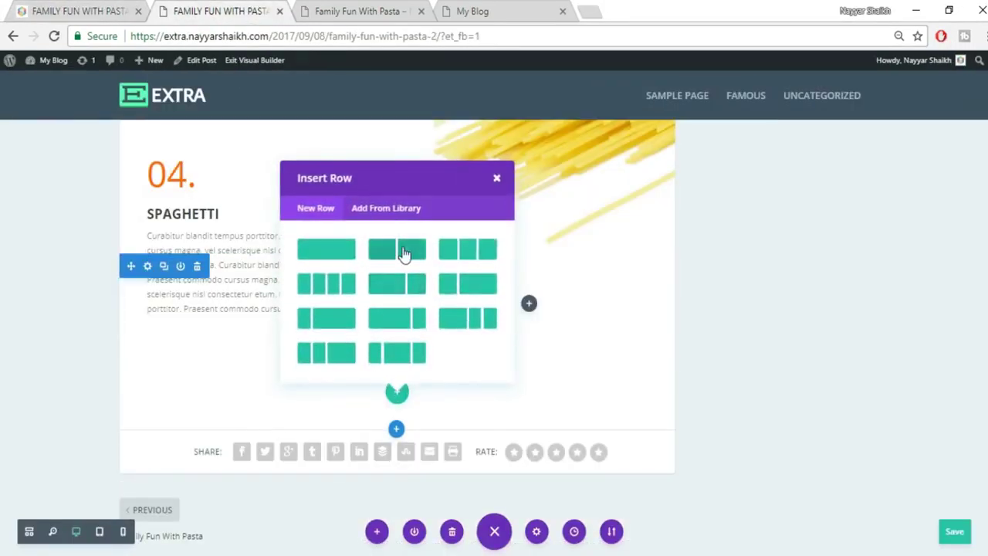
pyautogui.click(402, 250)
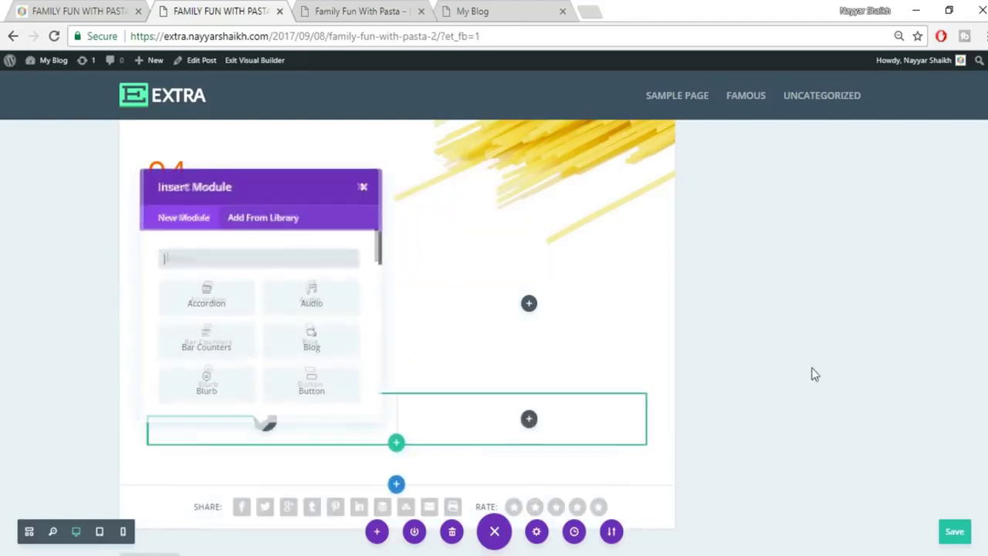
pyautogui.hotkey('ctrl', 'shift', 'Tab')
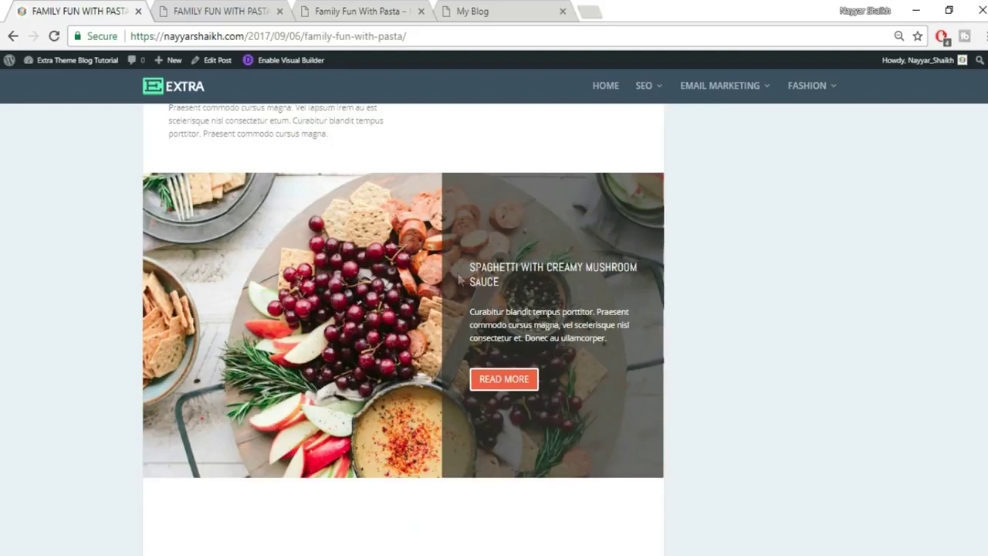
pyautogui.click(228, 9)
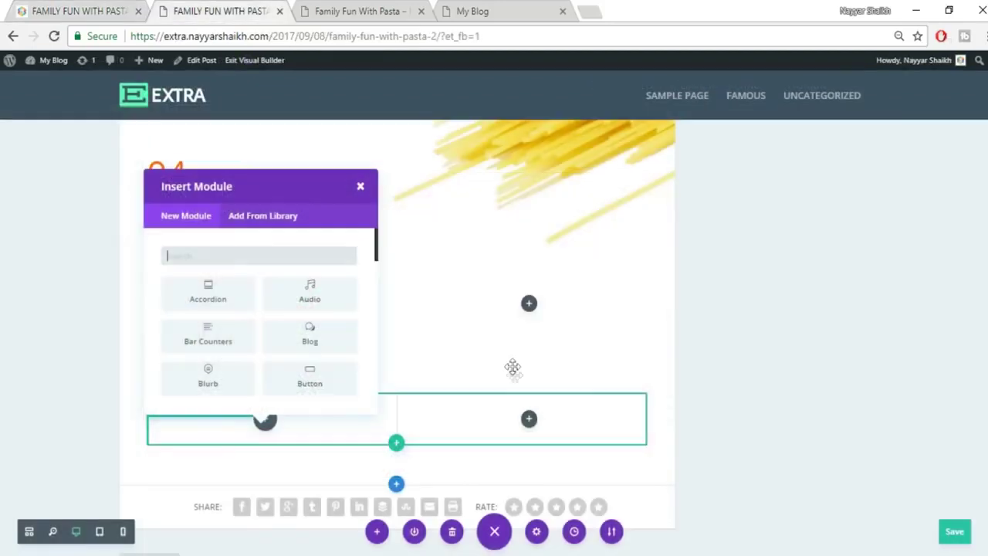
pyautogui.click(362, 188)
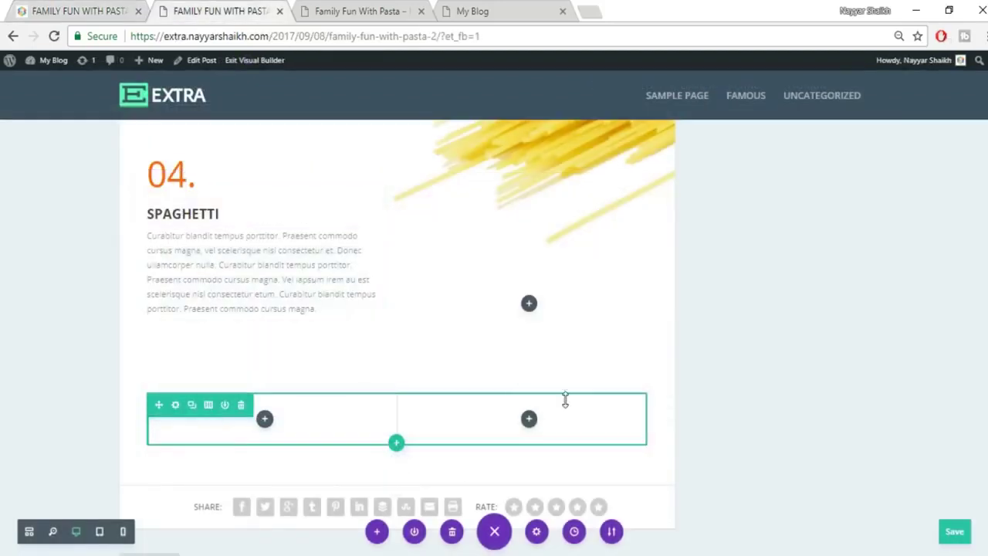
# Step: Insert a Call To Action module into the right column, found by searching 'ca'
pyautogui.click(528, 420)
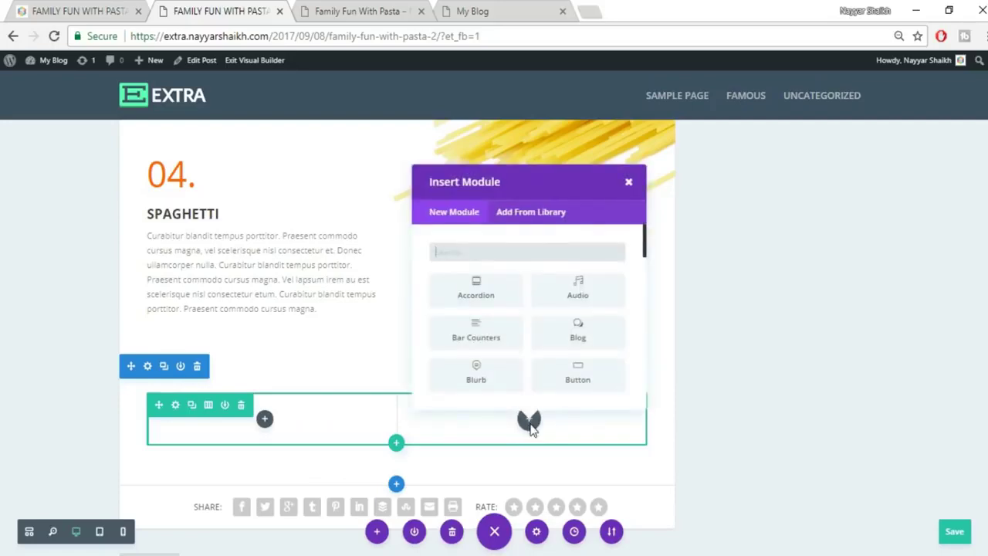
pyautogui.click(92, 7)
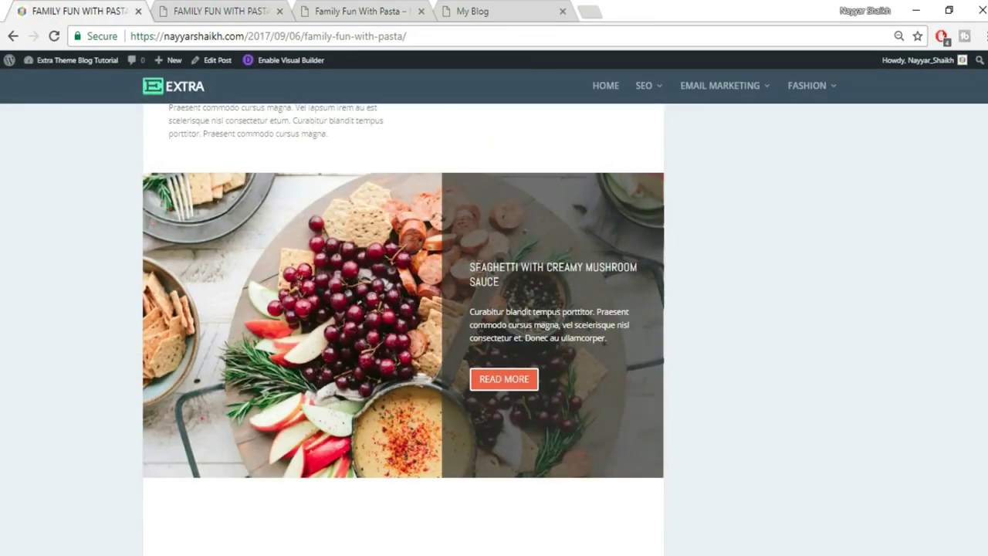
pyautogui.click(205, 9)
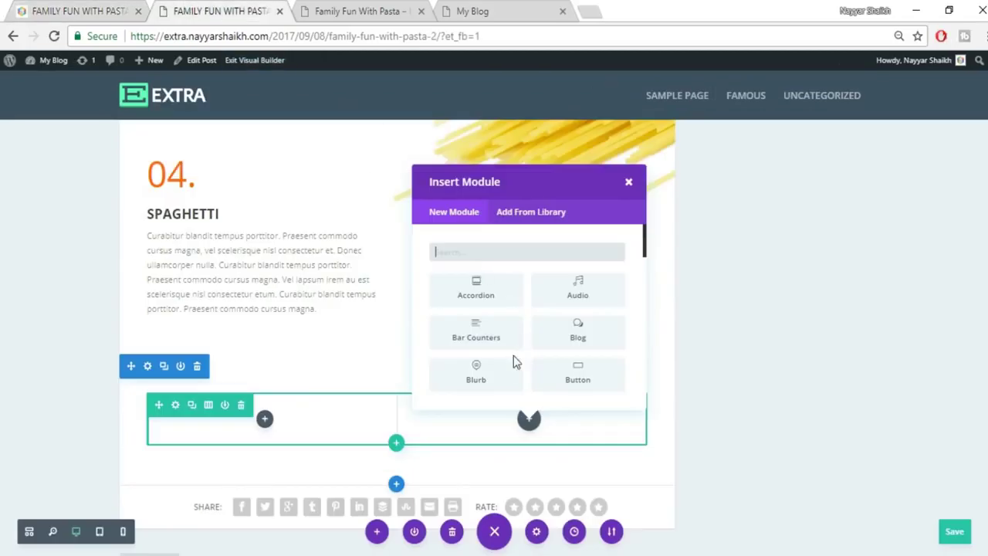
pyautogui.write('call')
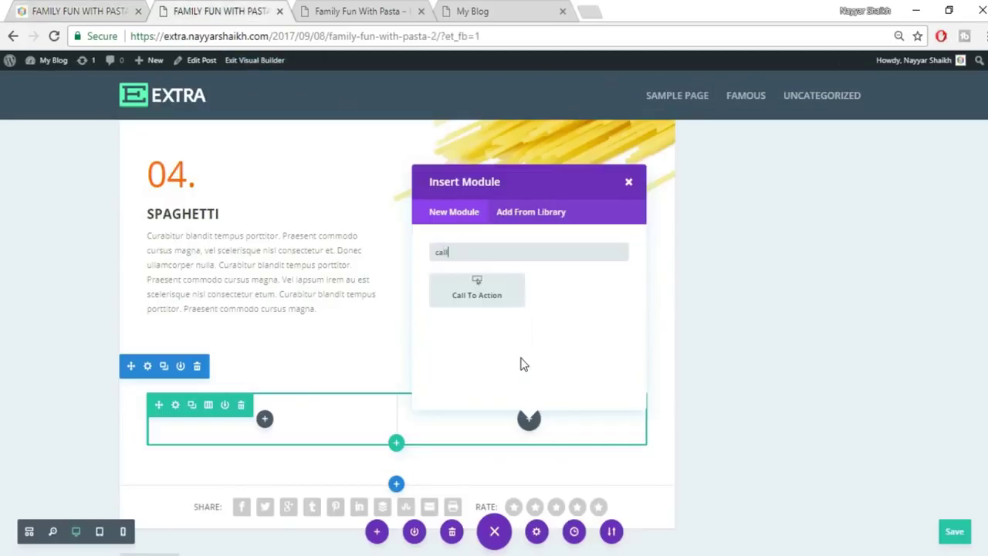
pyautogui.click(502, 294)
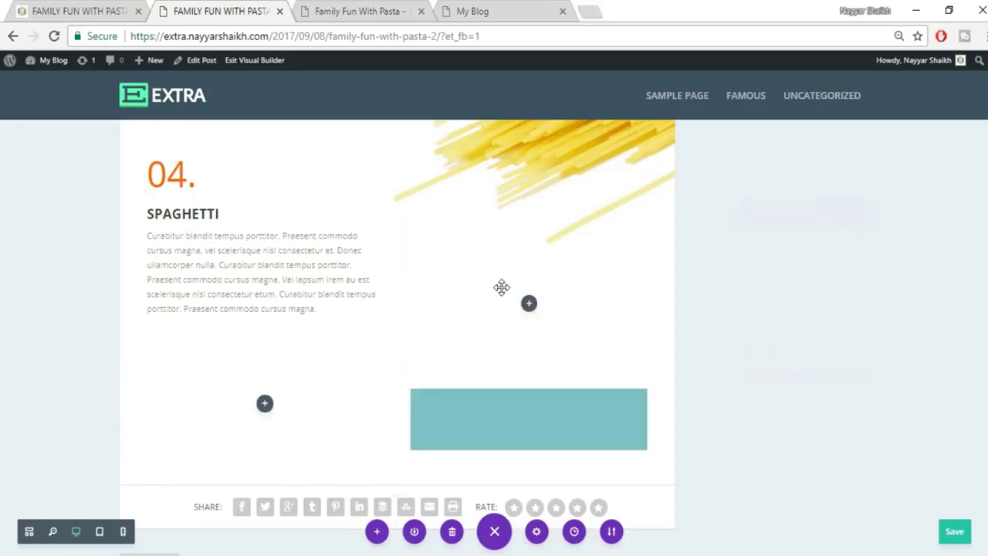
# Step: Paste the reference title SPAGHETTI WITH CREAMY MUSHROOM SAUCE into the call-to-action Title
pyautogui.click(783, 286)
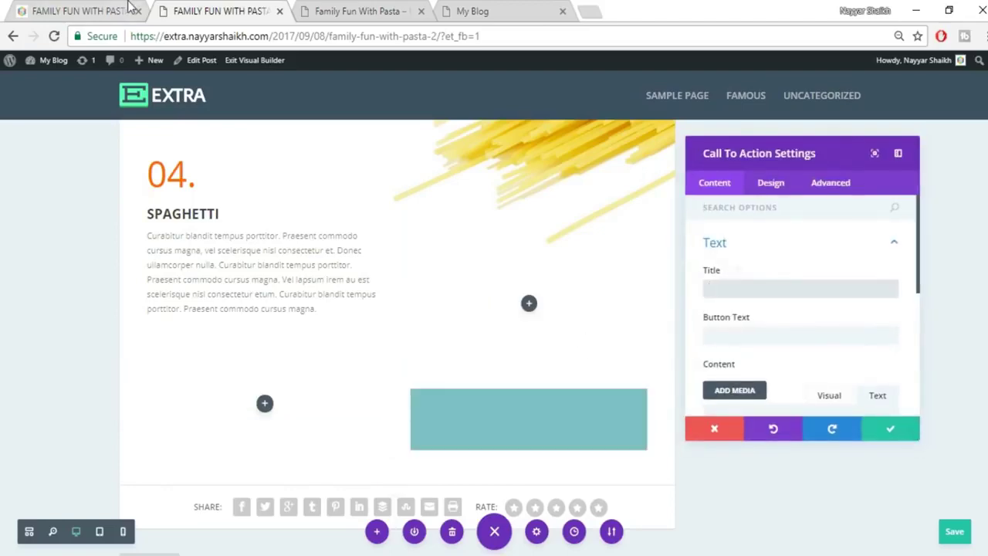
pyautogui.click(131, 9)
pyautogui.moveTo(521, 287); pyautogui.dragTo(470, 269)
pyautogui.hotkey('ctrl', 'c')
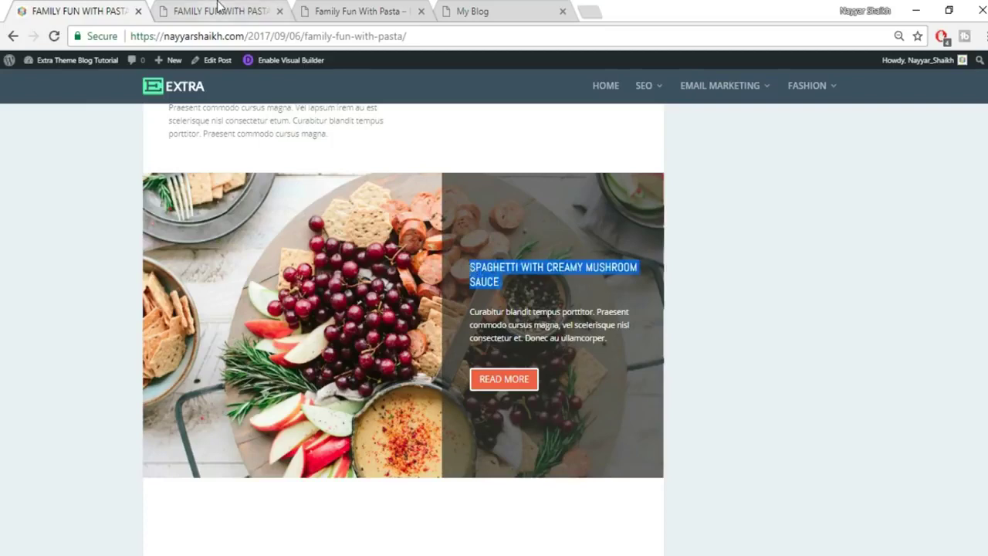
pyautogui.click(219, 7)
pyautogui.hotkey('ctrl', 'v')
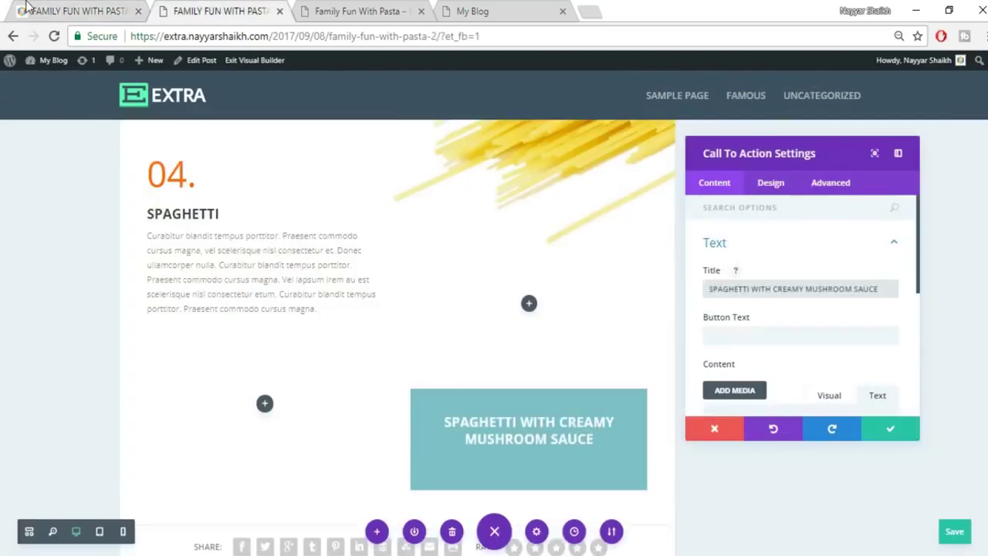
# Step: Copy the reference post's excerpt paragraph into the call-to-action Content box
pyautogui.click(27, 9)
pyautogui.moveTo(471, 312); pyautogui.dragTo(624, 344)
pyautogui.hotkey('ctrl', 'c')
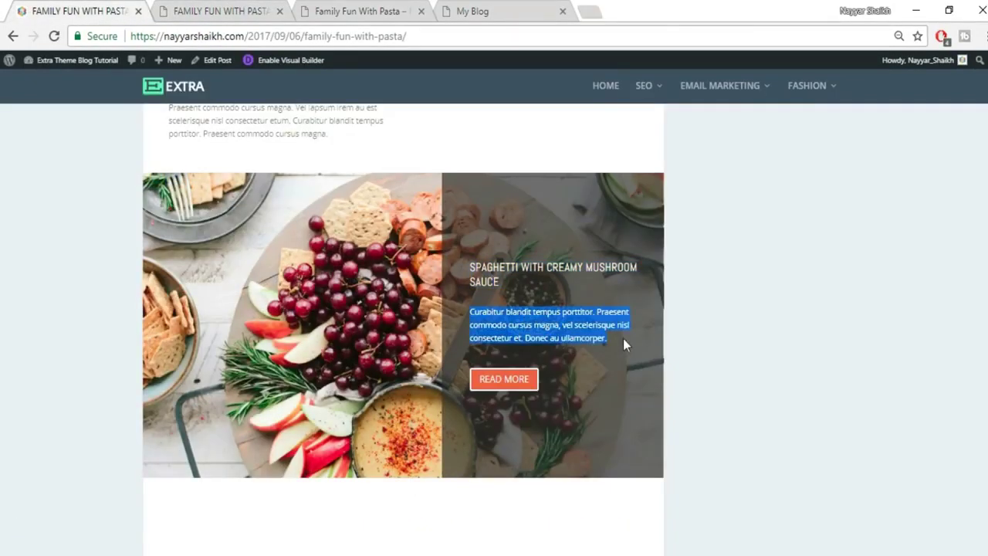
pyautogui.click(258, 7)
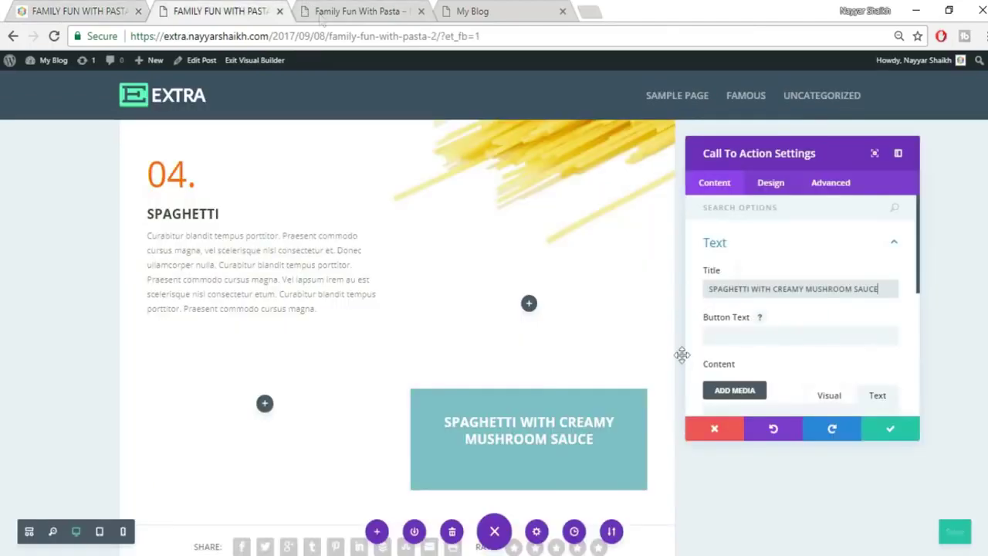
pyautogui.scroll(-2, 786, 341)
pyautogui.click(783, 331)
pyautogui.hotkey('ctrl', 'v')
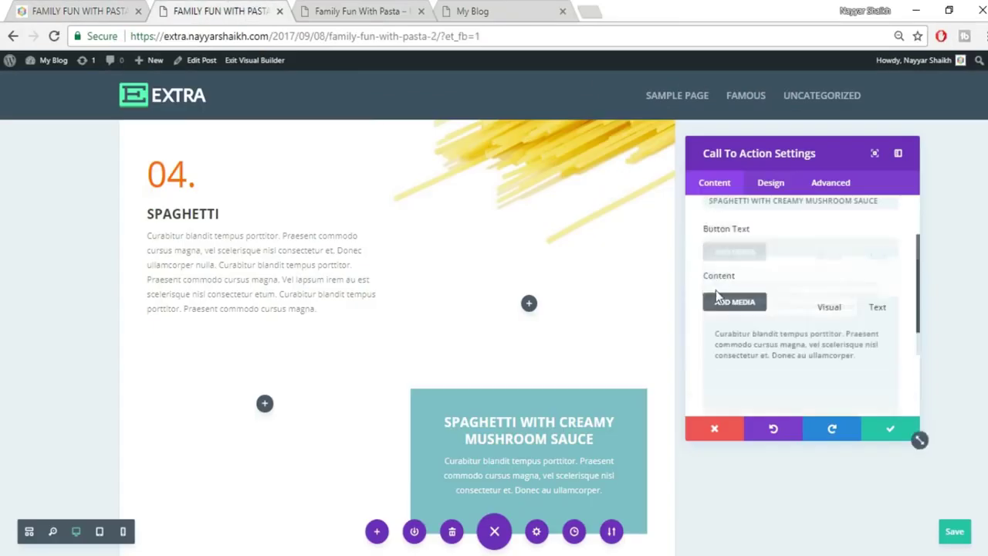
# Step: Set the button text to READ MORE and the Button URL to '#'
pyautogui.click(758, 257)
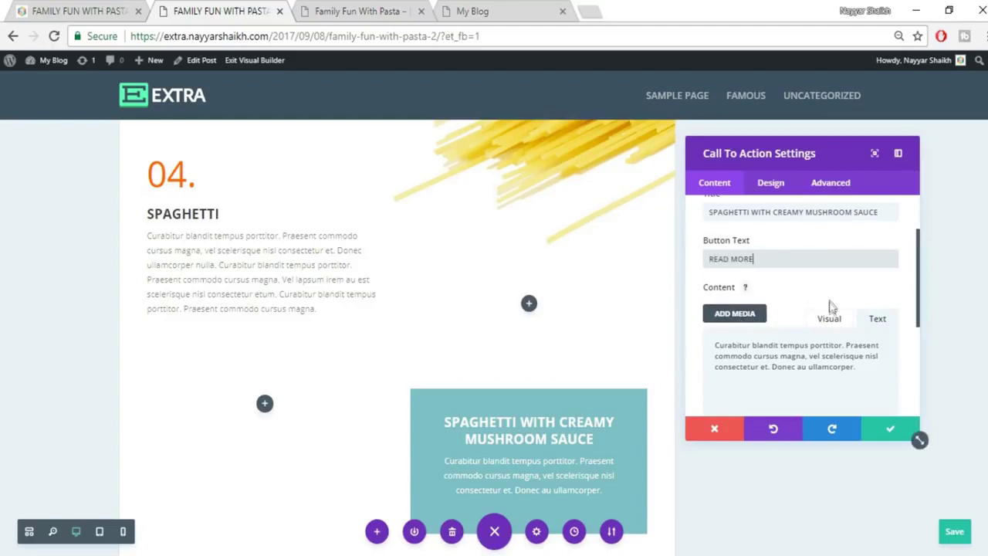
pyautogui.scroll(-2, 832, 309)
pyautogui.click(758, 342)
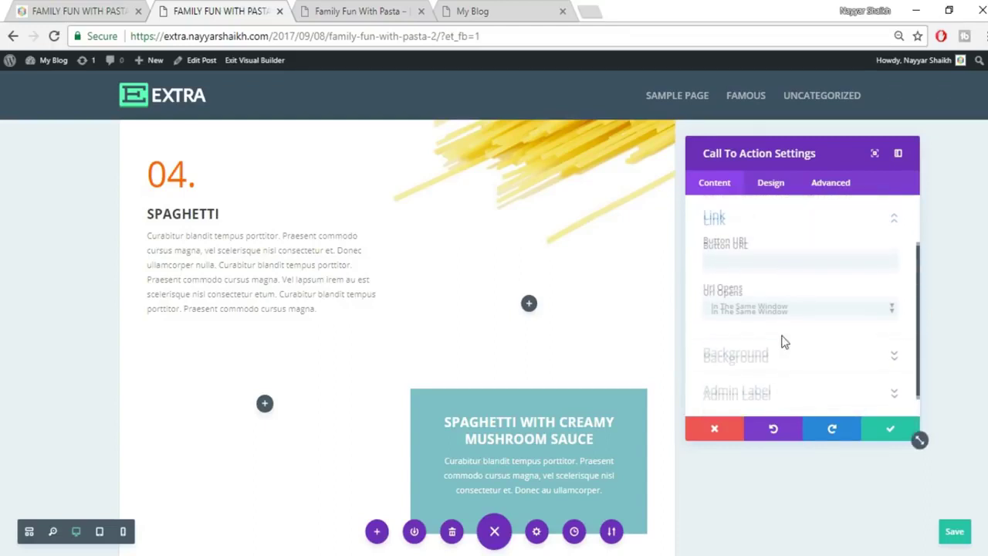
pyautogui.click(780, 259)
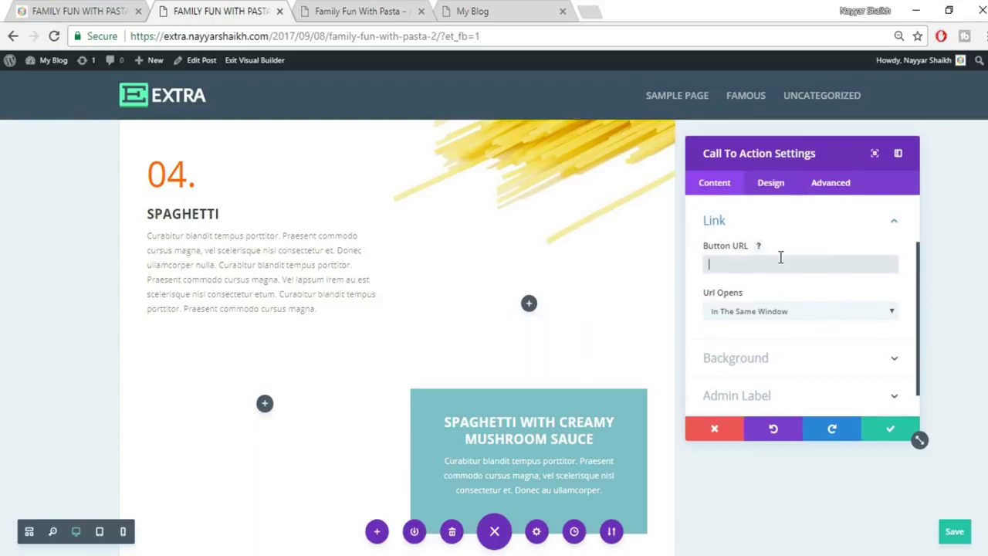
pyautogui.write('#')
pyautogui.scroll(-1, 778, 302)
pyautogui.scroll(-2, 690, 298)
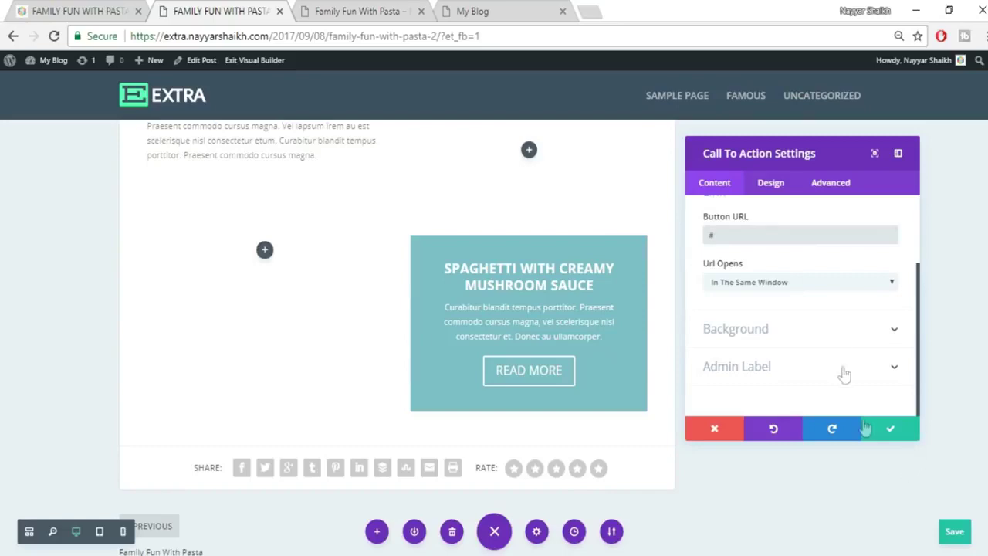
pyautogui.click(770, 183)
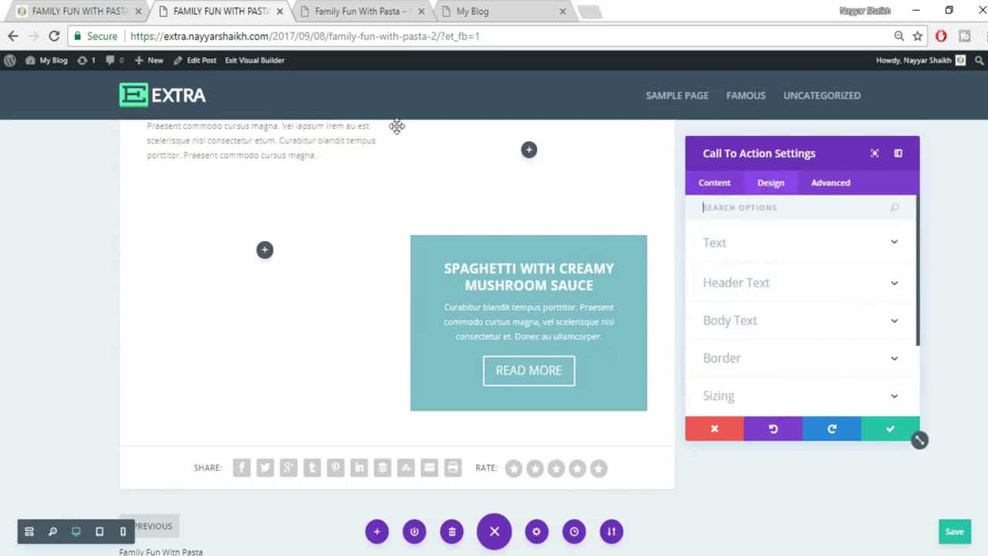
pyautogui.click(125, 9)
pyautogui.click(235, 9)
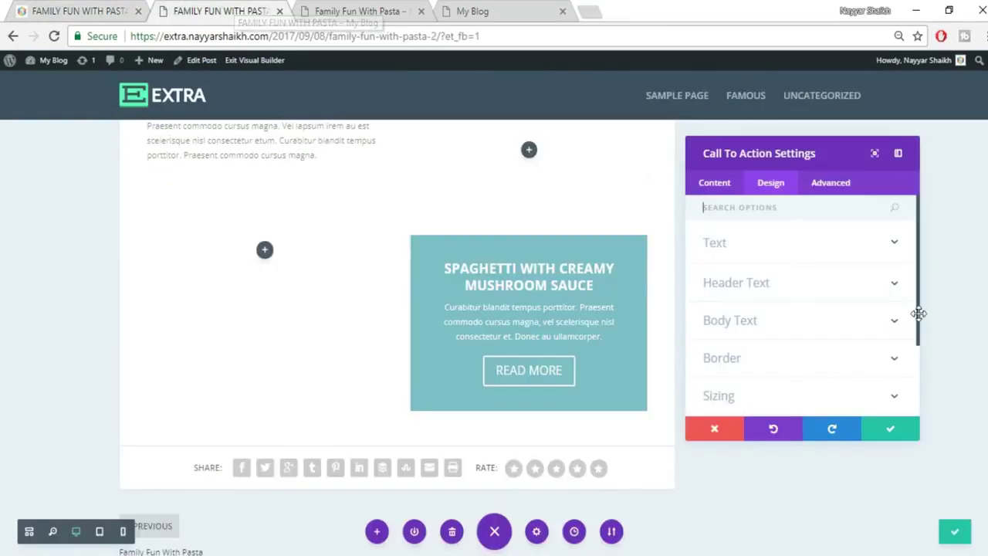
pyautogui.click(715, 183)
pyautogui.scroll(-2, 809, 364)
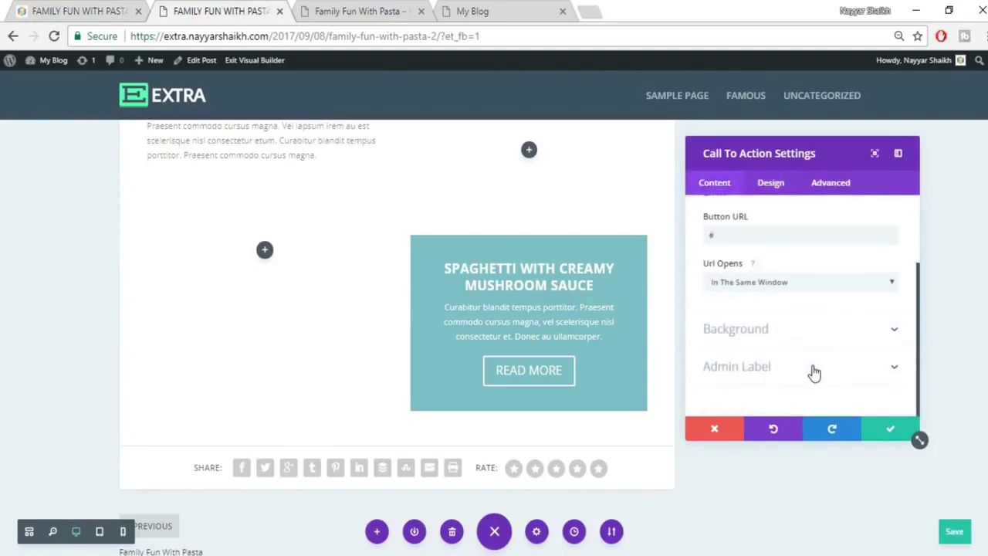
# Step: Set Use Background Color to NO to drop the teal background, then save the Call To Action settings
pyautogui.click(782, 336)
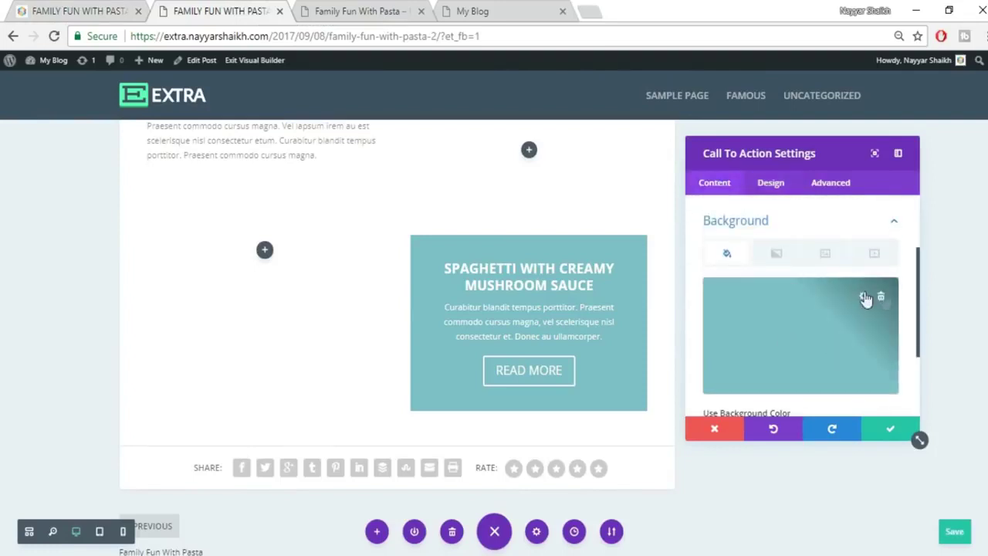
pyautogui.moveTo(807, 326)
pyautogui.click(863, 298)
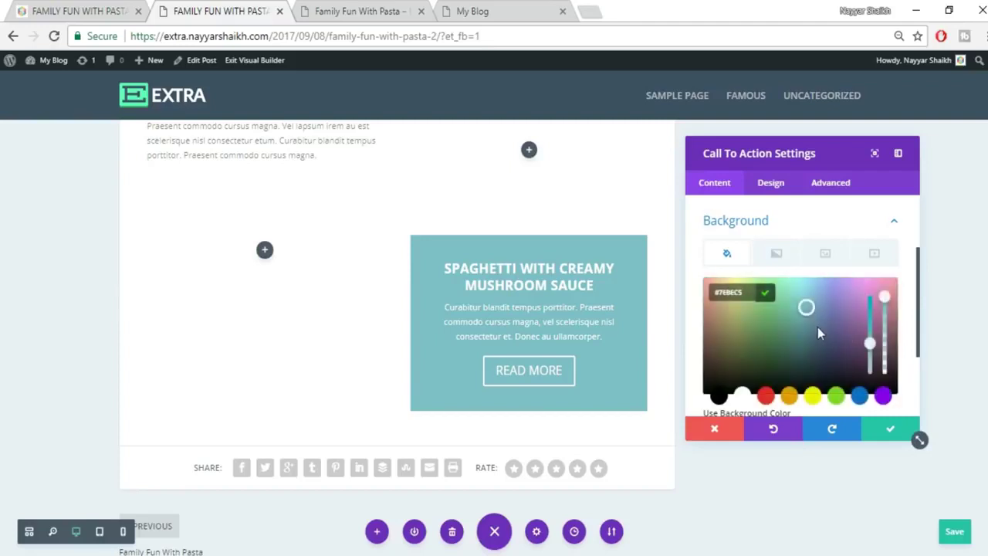
pyautogui.scroll(-1, 818, 332)
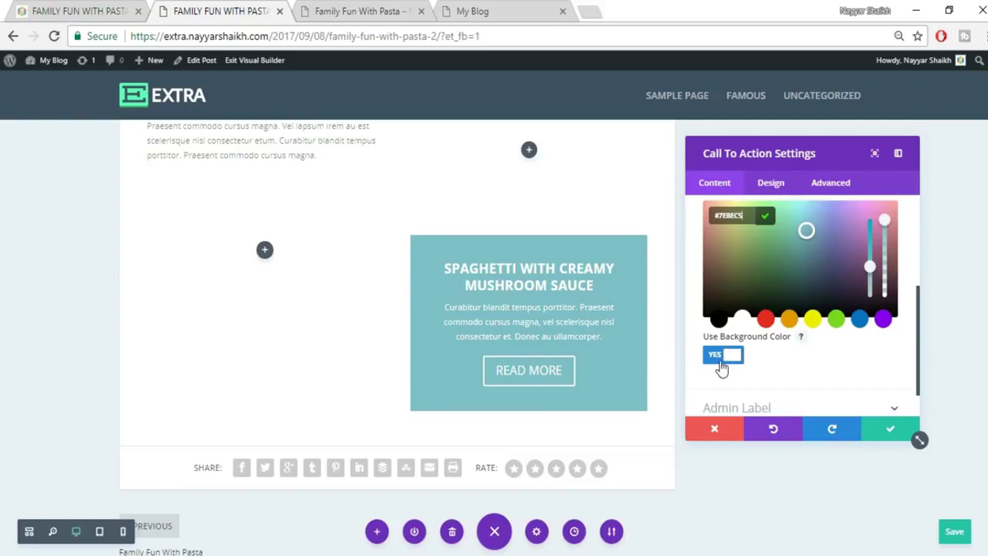
pyautogui.click(724, 359)
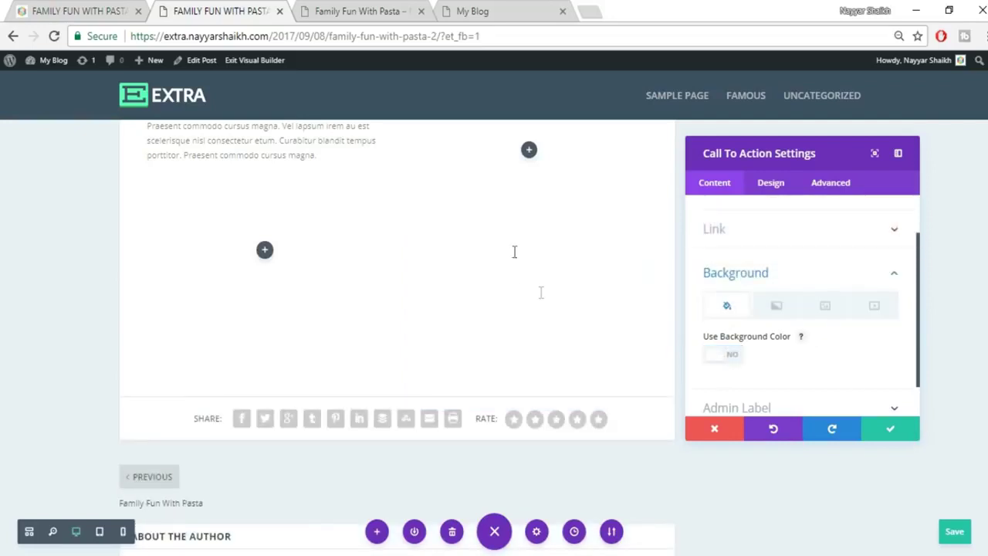
pyautogui.click(771, 186)
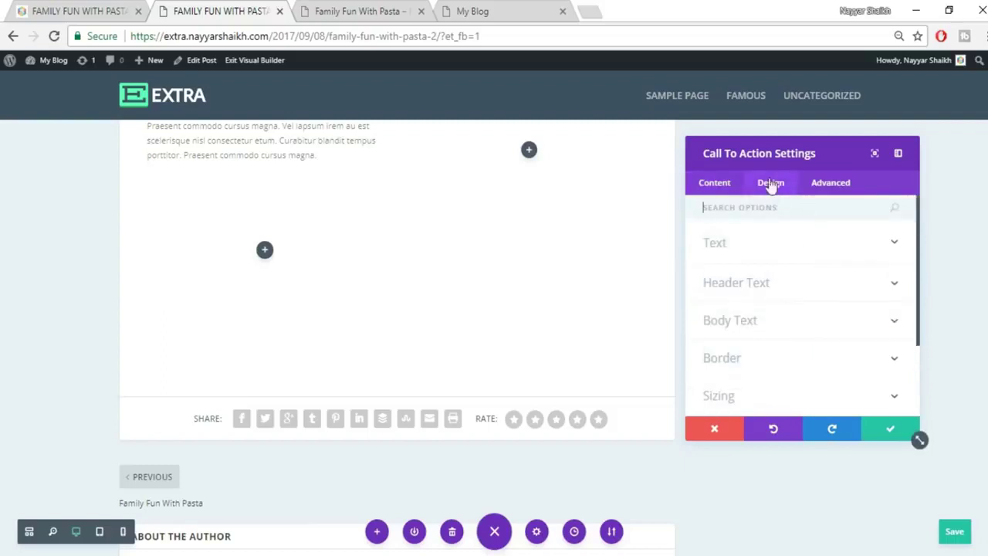
pyautogui.scroll(-3, 834, 286)
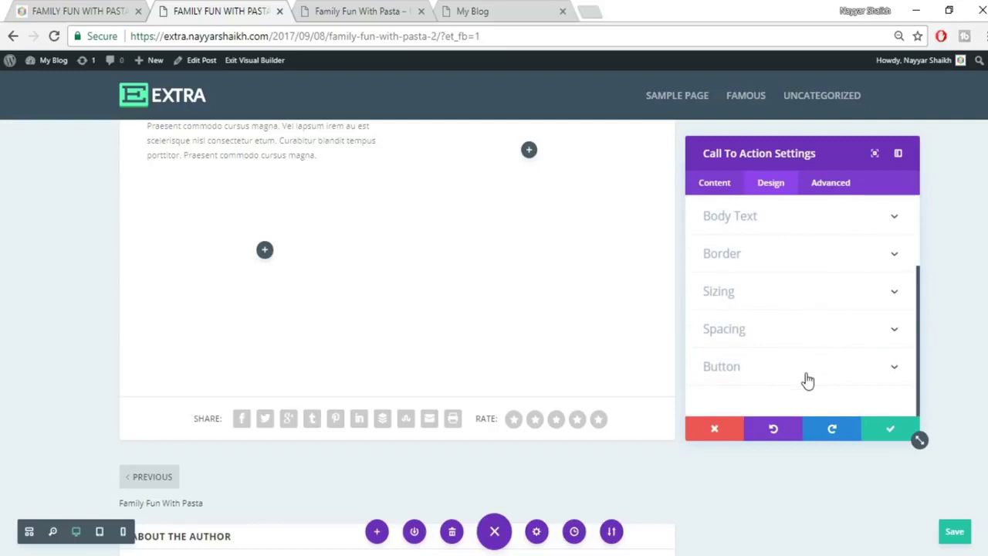
pyautogui.scroll(3, 795, 356)
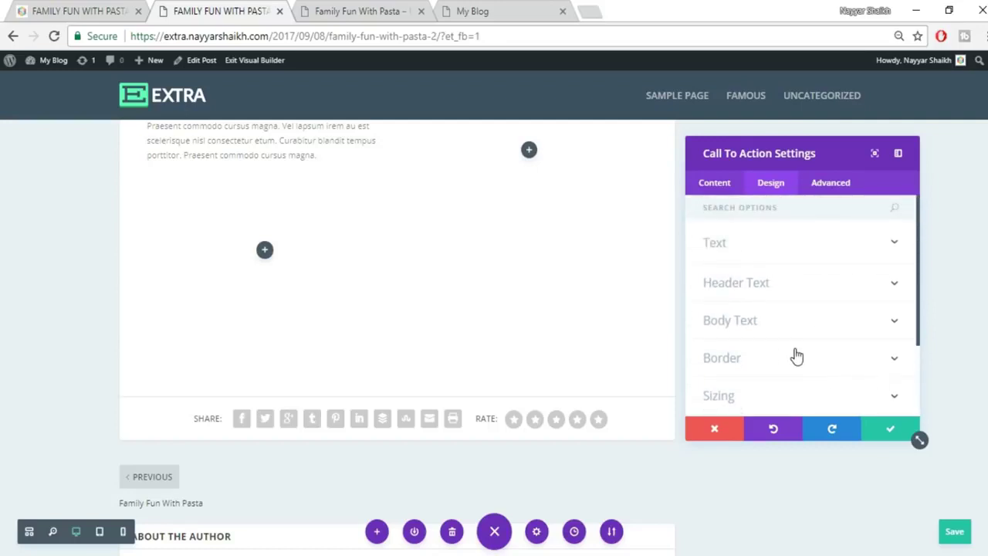
pyautogui.scroll(-3, 733, 263)
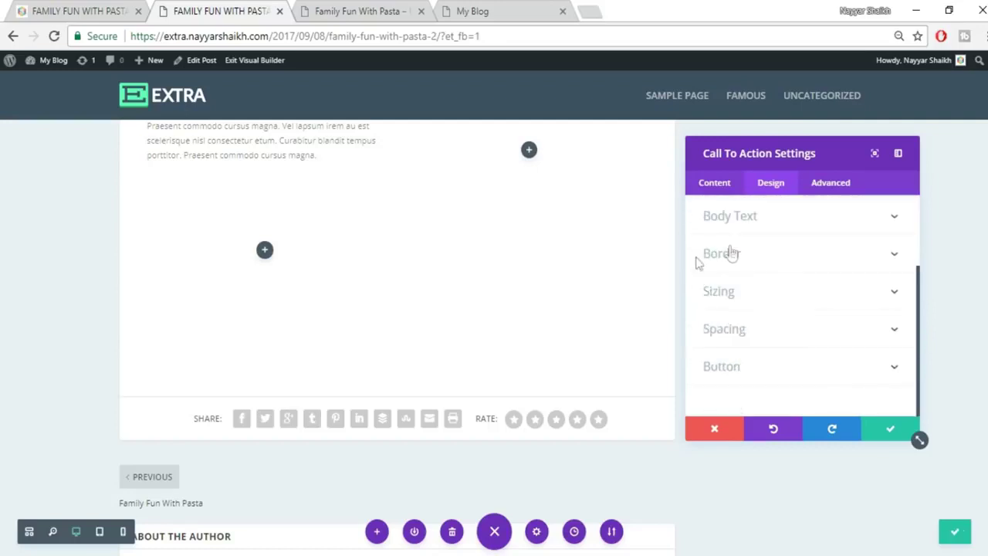
pyautogui.click(886, 432)
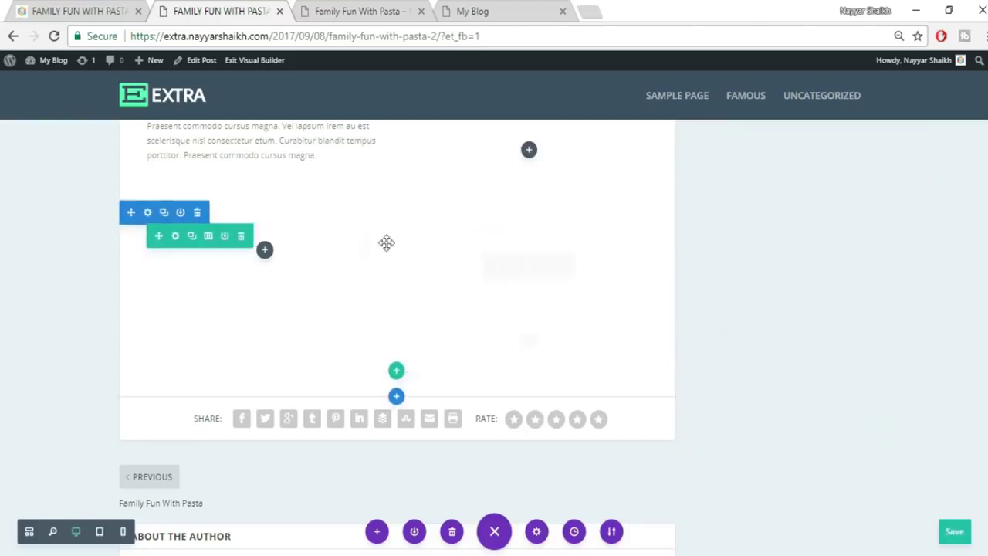
# Step: Give the row's Column 2 a black background colour at 0.52 opacity
pyautogui.click(176, 239)
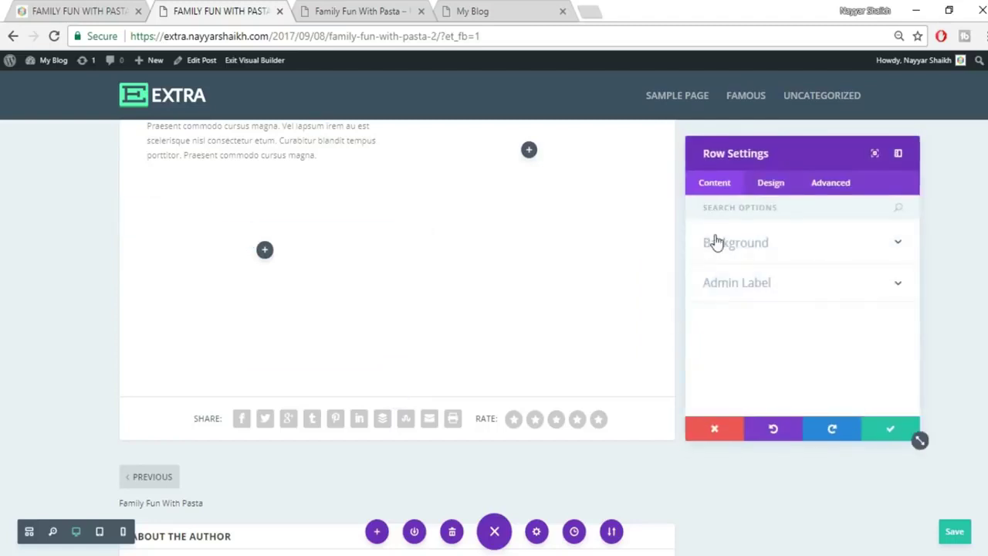
pyautogui.click(780, 247)
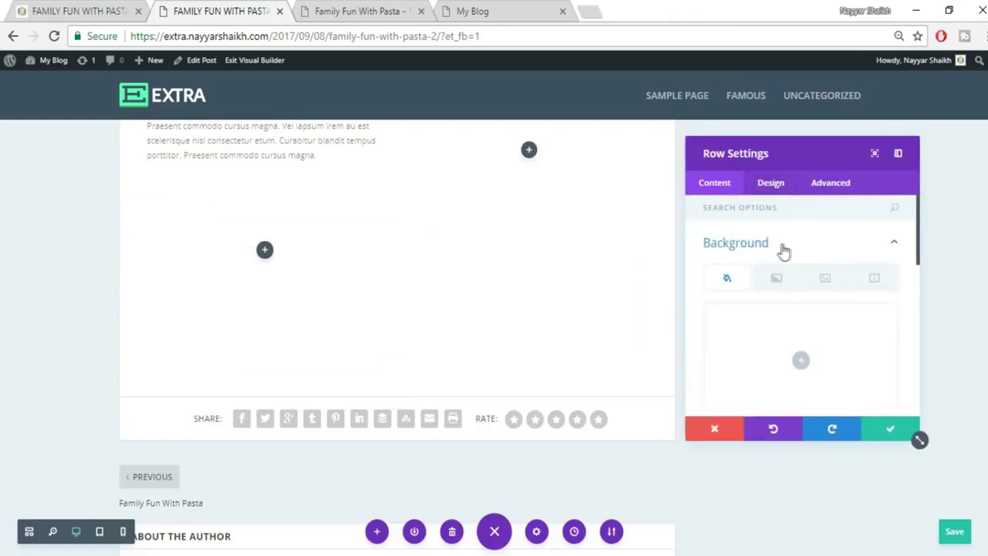
pyautogui.scroll(-3, 818, 255)
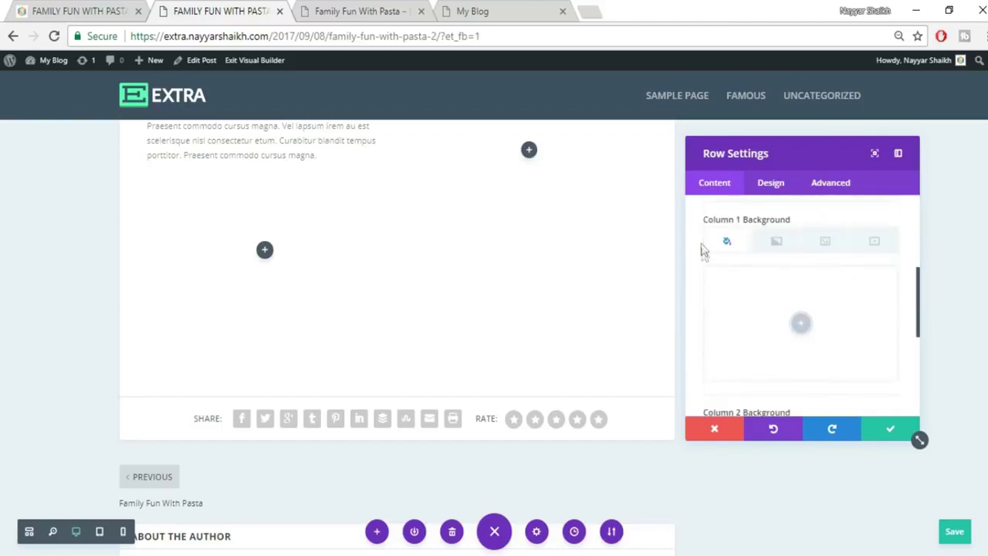
pyautogui.scroll(-2, 833, 266)
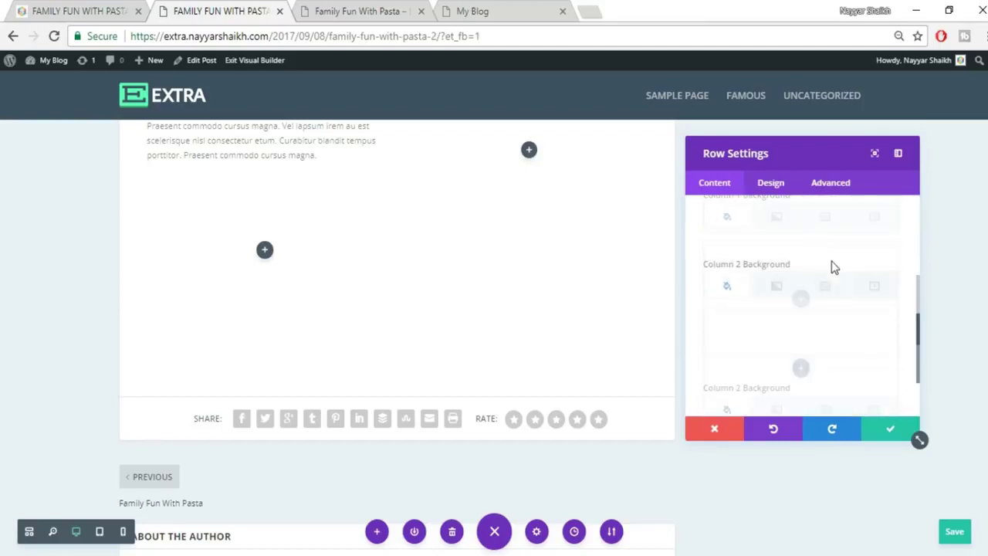
pyautogui.scroll(-1, 839, 298)
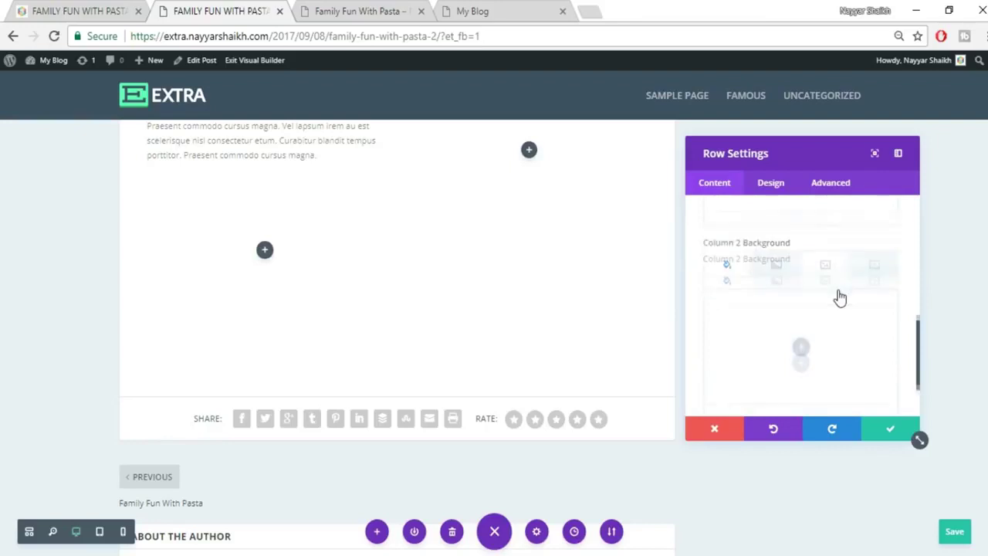
pyautogui.scroll(-2, 822, 293)
pyautogui.click(803, 292)
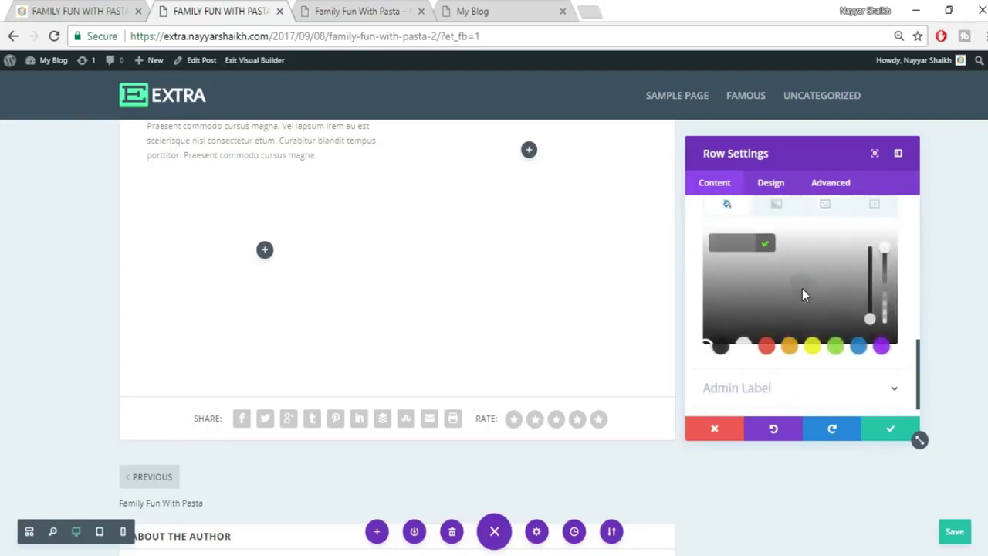
pyautogui.click(734, 320)
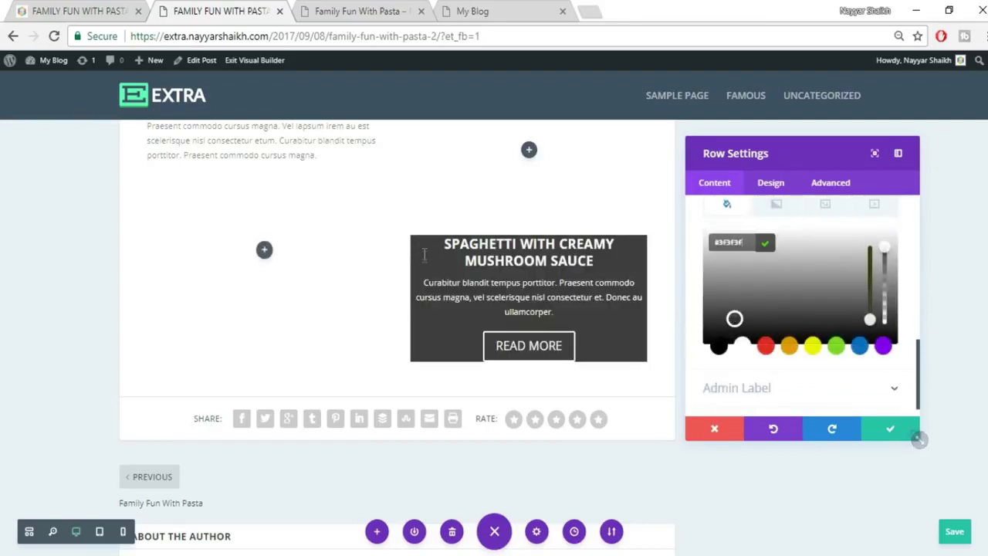
pyautogui.click(885, 259)
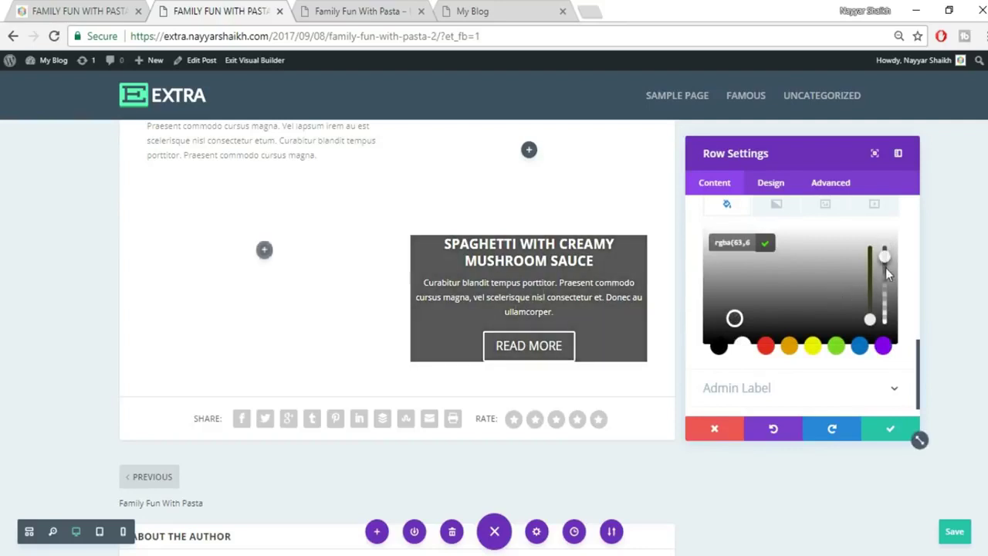
pyautogui.click(885, 285)
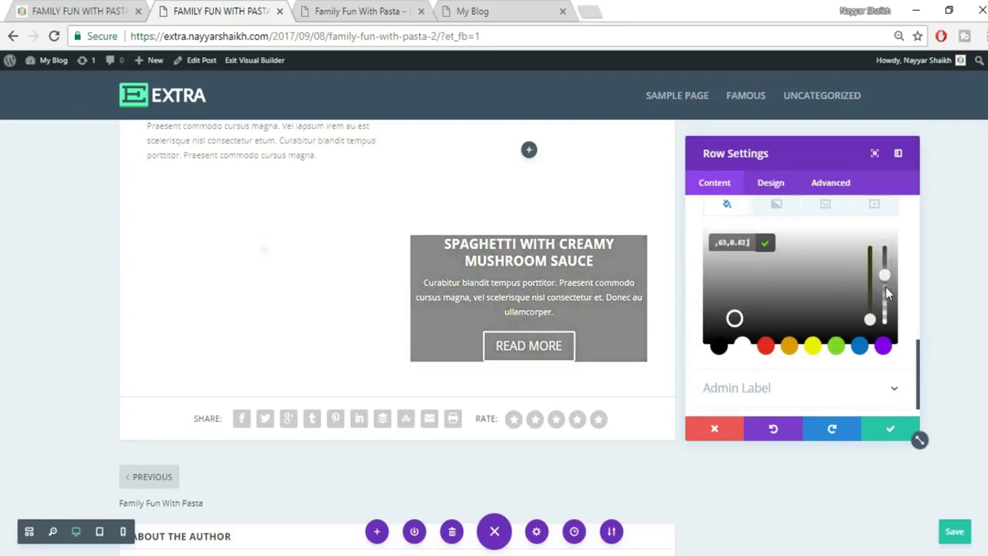
pyautogui.click(886, 293)
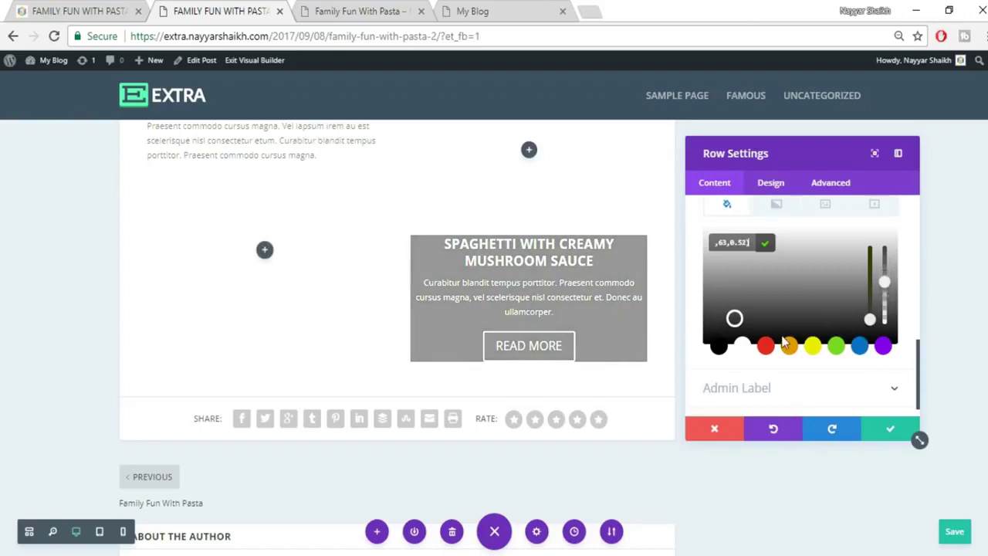
pyautogui.click(718, 348)
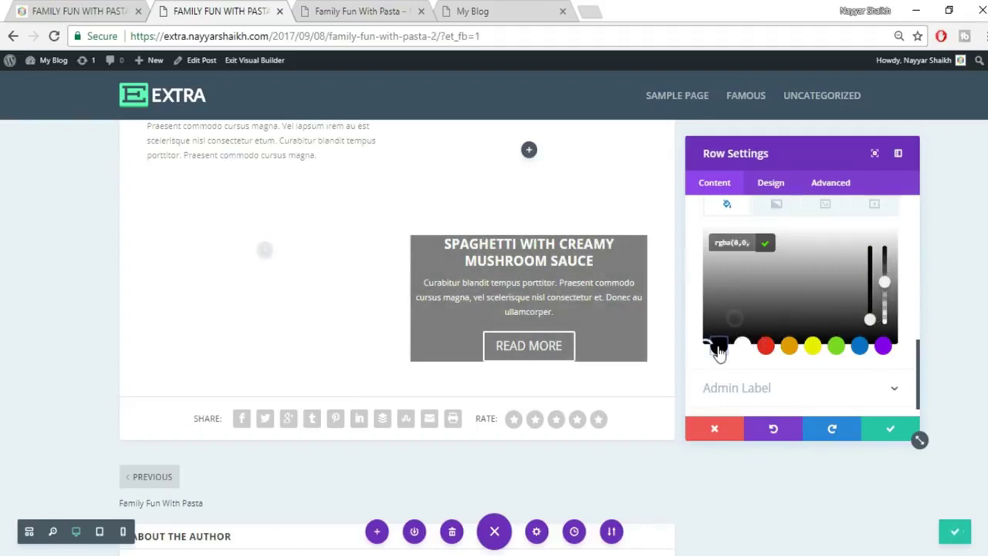
# Step: Compare against the reference pasta page and save the row settings
pyautogui.click(770, 186)
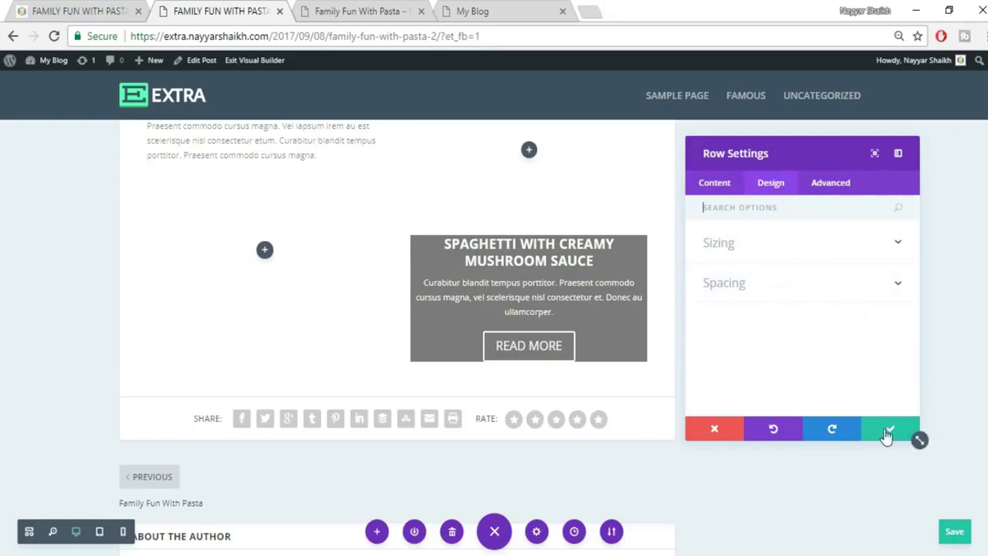
pyautogui.click(114, 8)
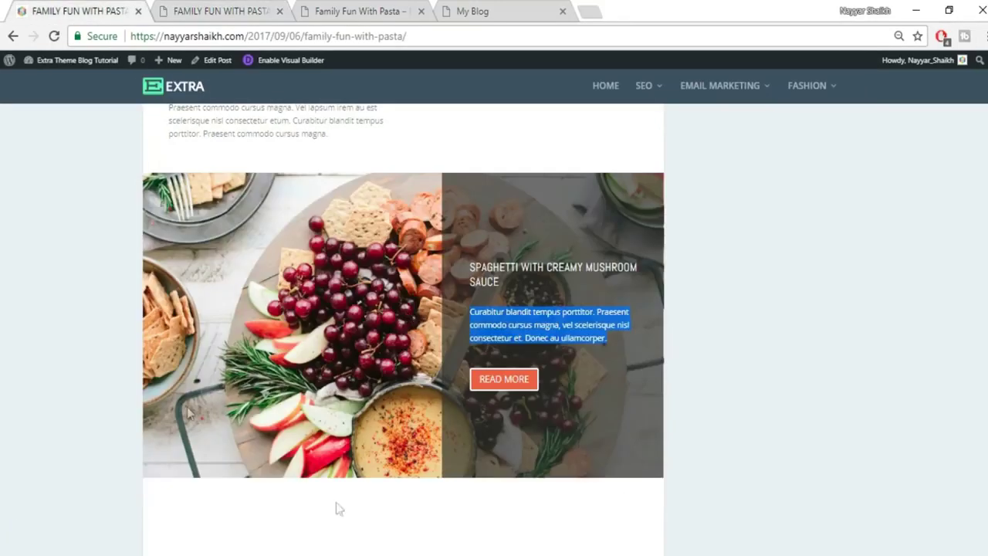
pyautogui.click(196, 9)
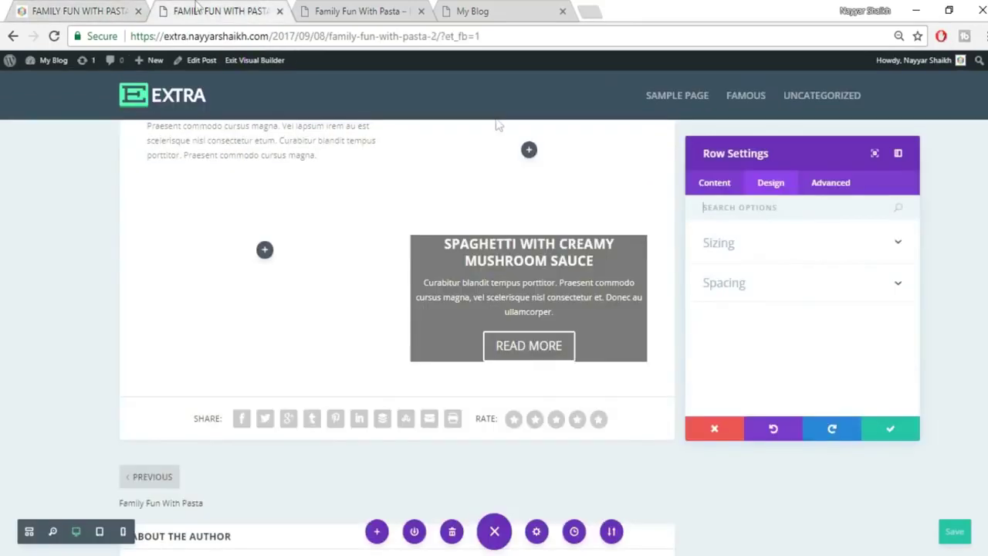
pyautogui.click(890, 433)
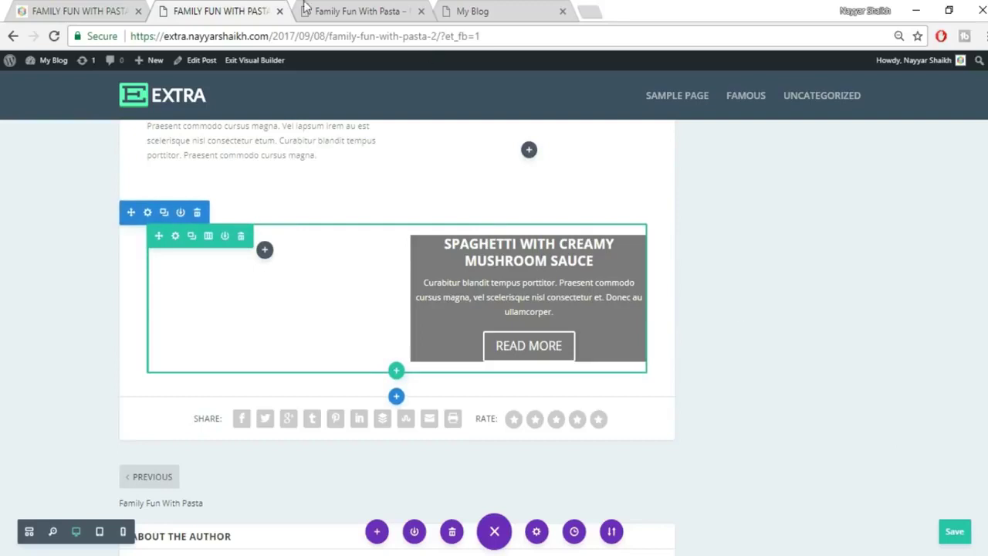
# Step: Choose an image background for the section behind the recipe card and open the image library
pyautogui.moveTo(137, 227)
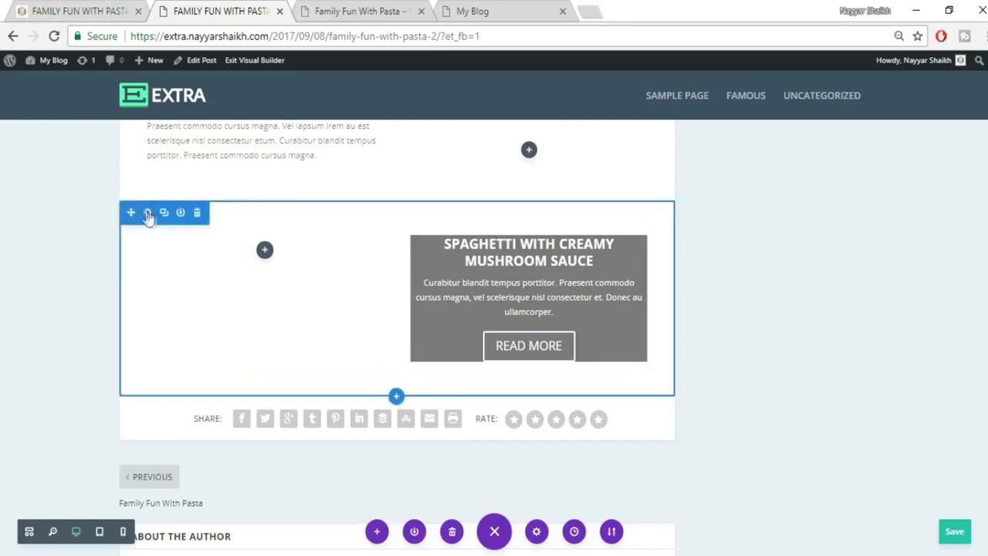
pyautogui.moveTo(133, 214); pyautogui.dragTo(150, 327)
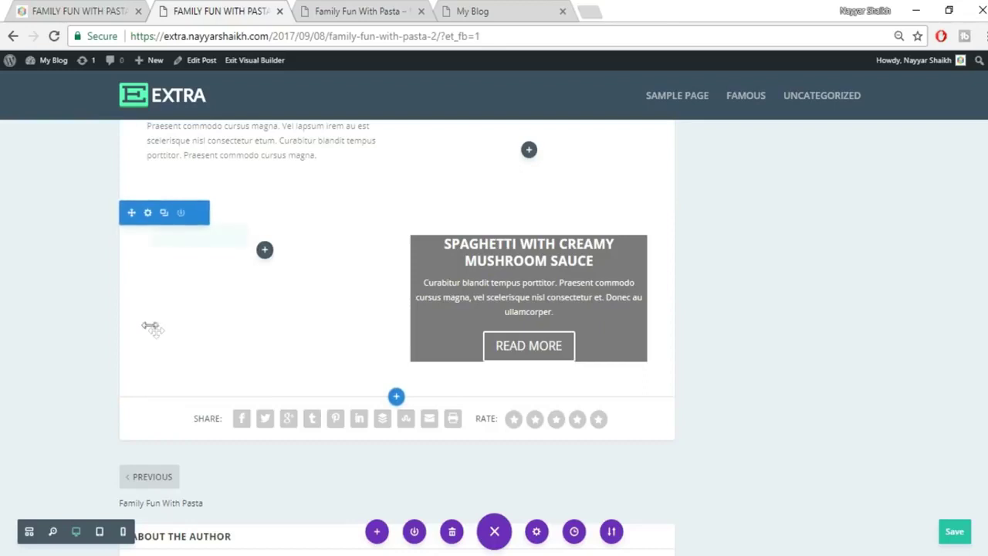
pyautogui.click(147, 213)
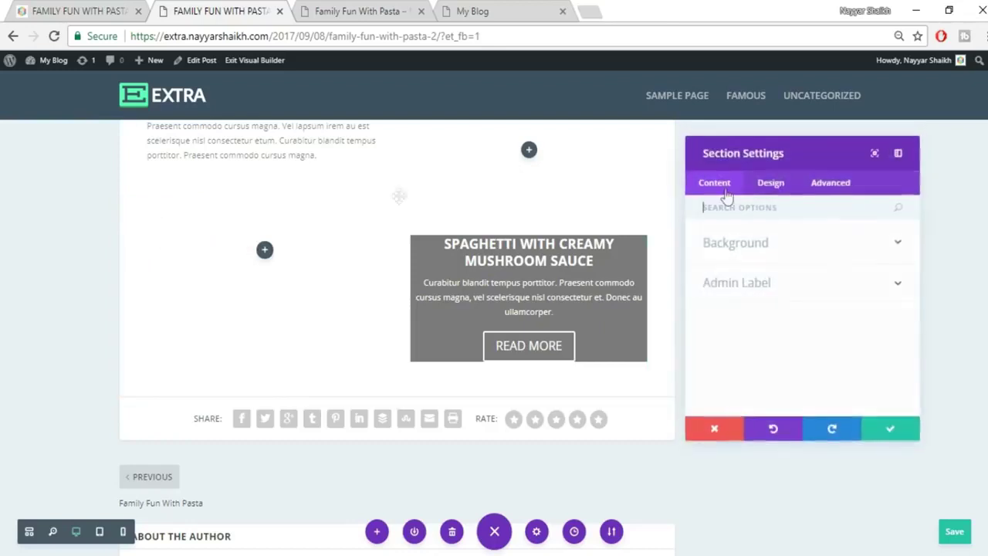
pyautogui.click(769, 245)
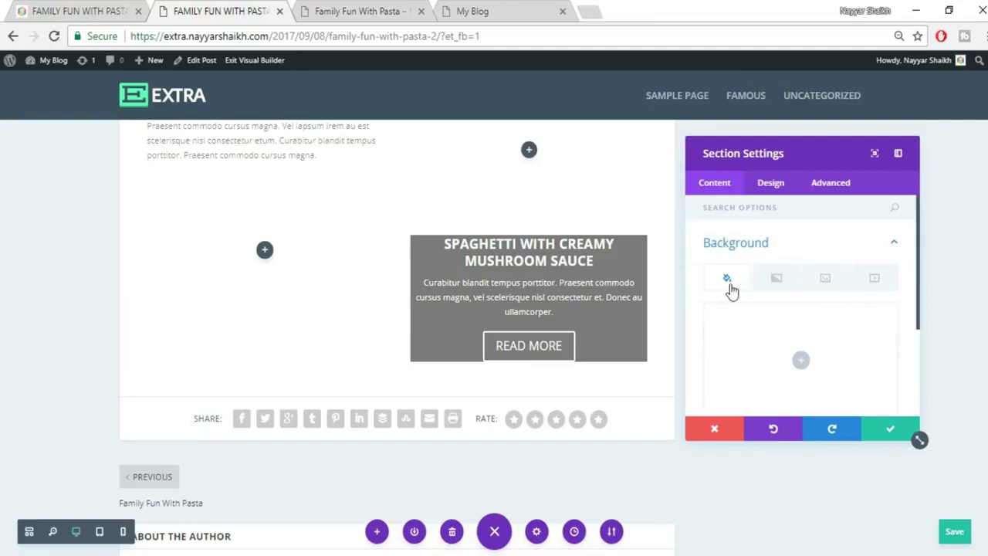
pyautogui.click(831, 288)
pyautogui.scroll(-1, 805, 361)
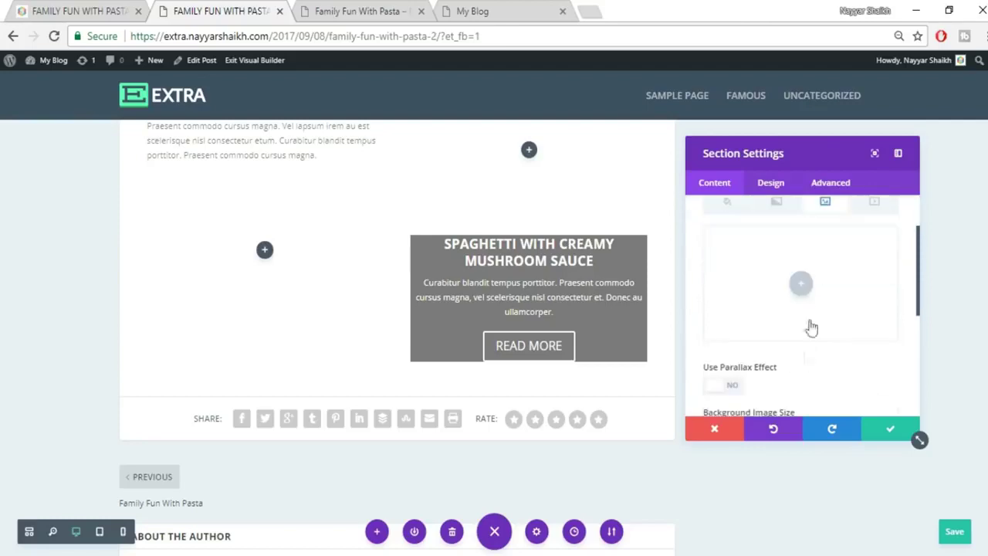
pyautogui.click(801, 284)
# Step: Upload the sailboat photo 011 and use it as the section's background image
pyautogui.click(63, 8)
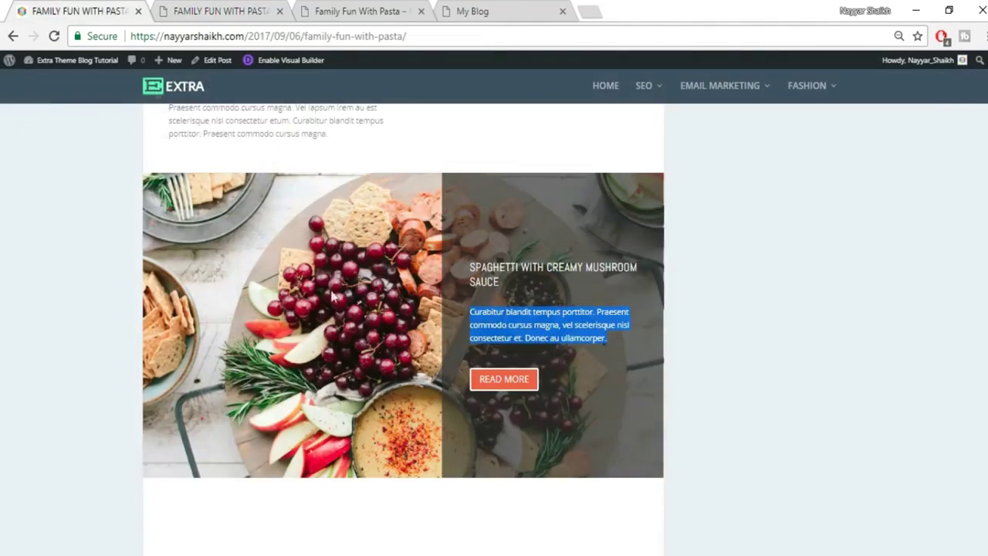
pyautogui.click(174, 7)
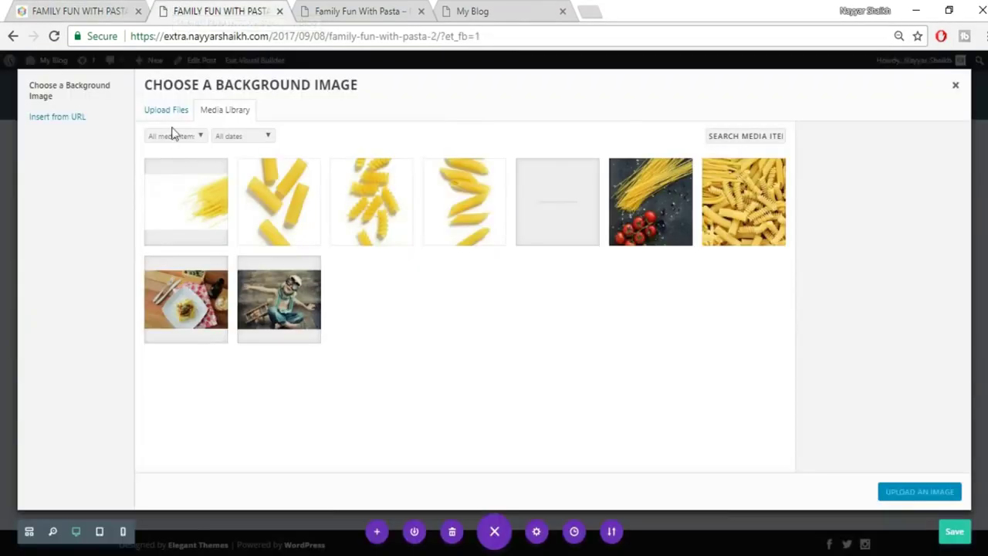
pyautogui.click(168, 116)
pyautogui.click(580, 306)
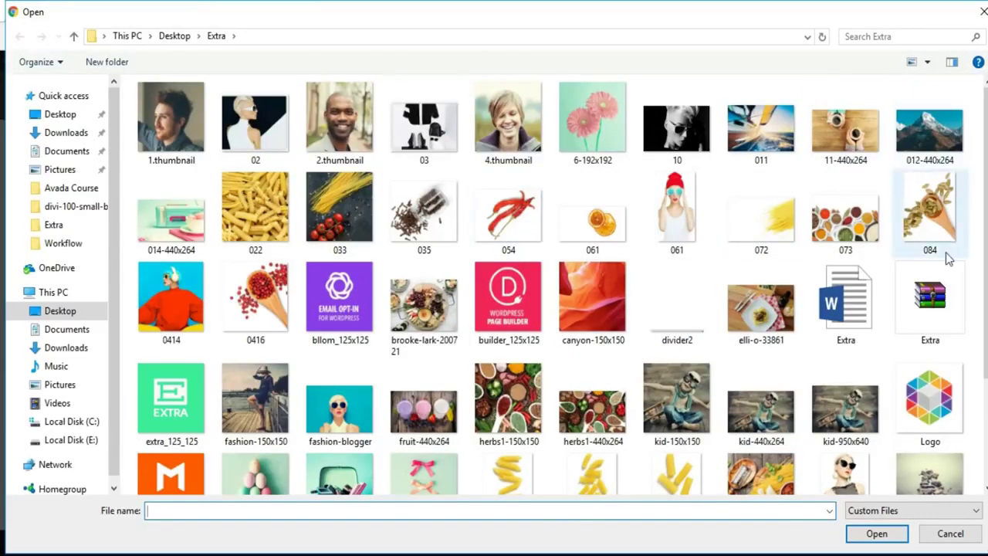
pyautogui.scroll(-2, 948, 259)
pyautogui.scroll(2, 948, 259)
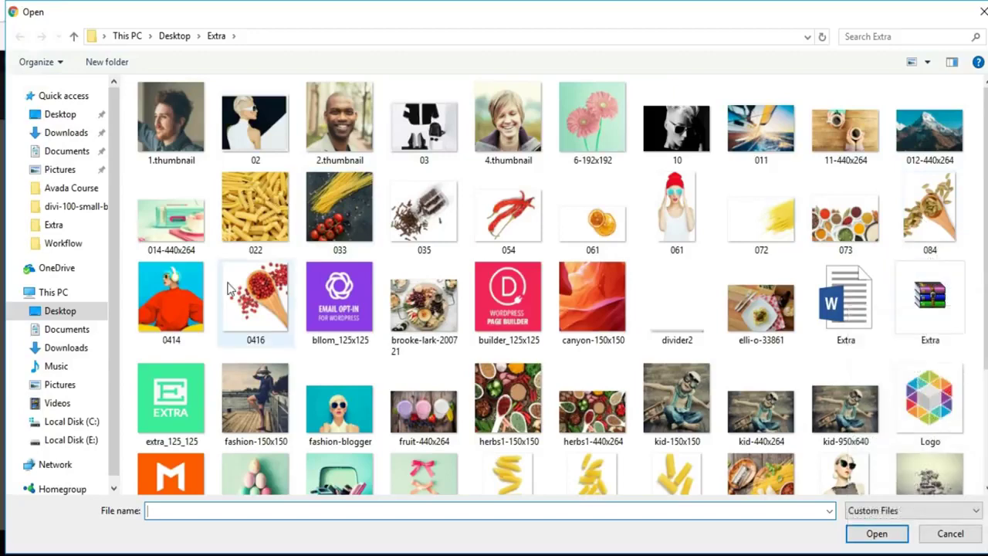
pyautogui.scroll(-2, 229, 287)
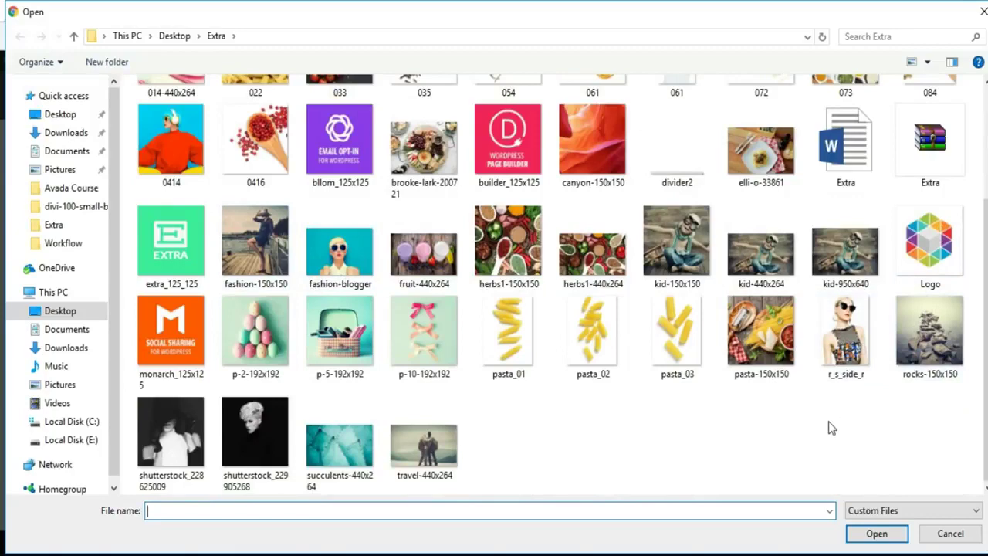
pyautogui.scroll(2, 830, 428)
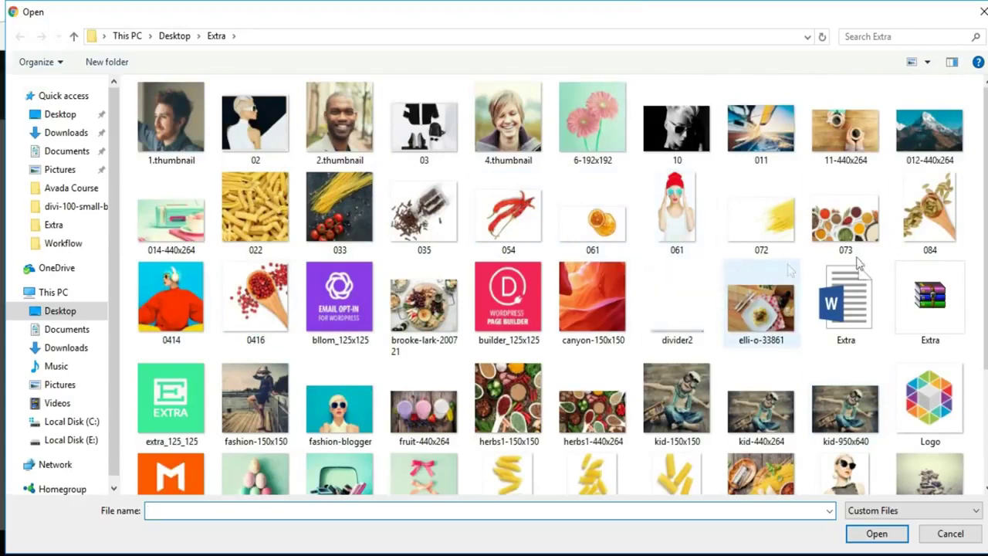
pyautogui.scroll(-2, 861, 257)
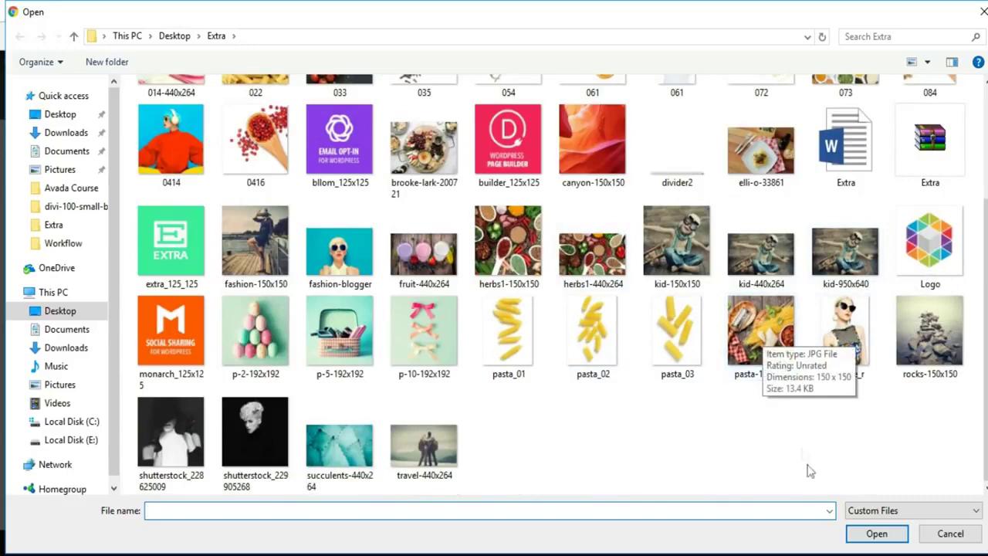
pyautogui.scroll(2, 804, 456)
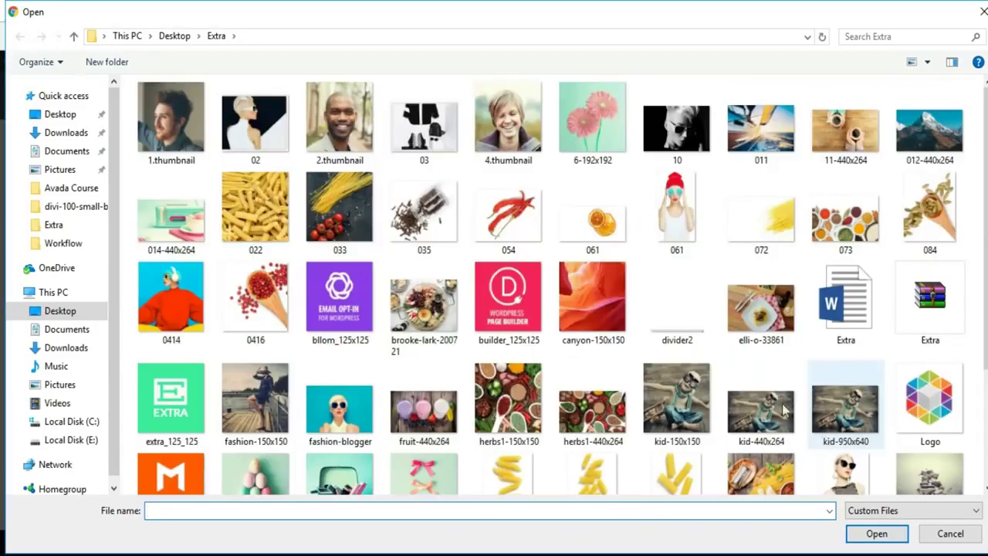
pyautogui.click(765, 155)
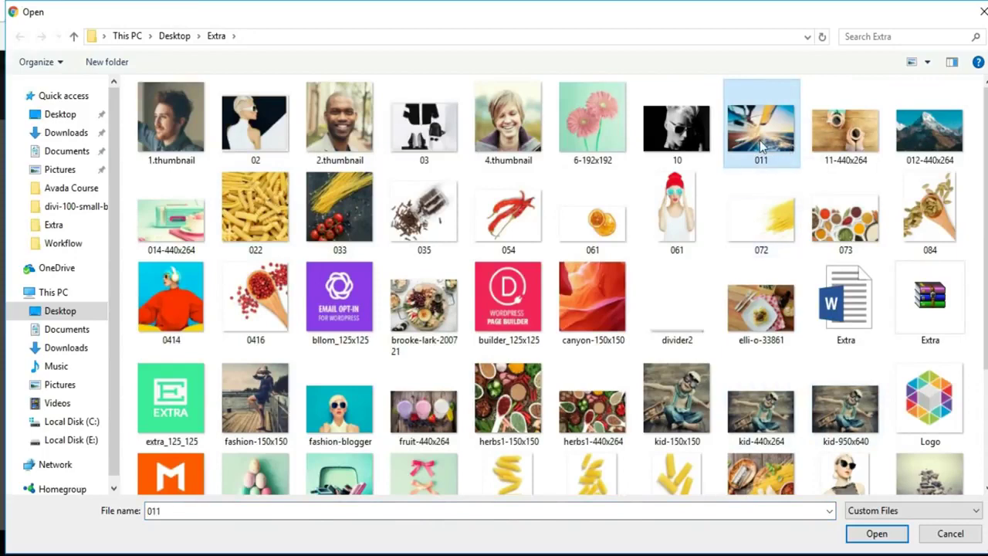
pyautogui.click(876, 534)
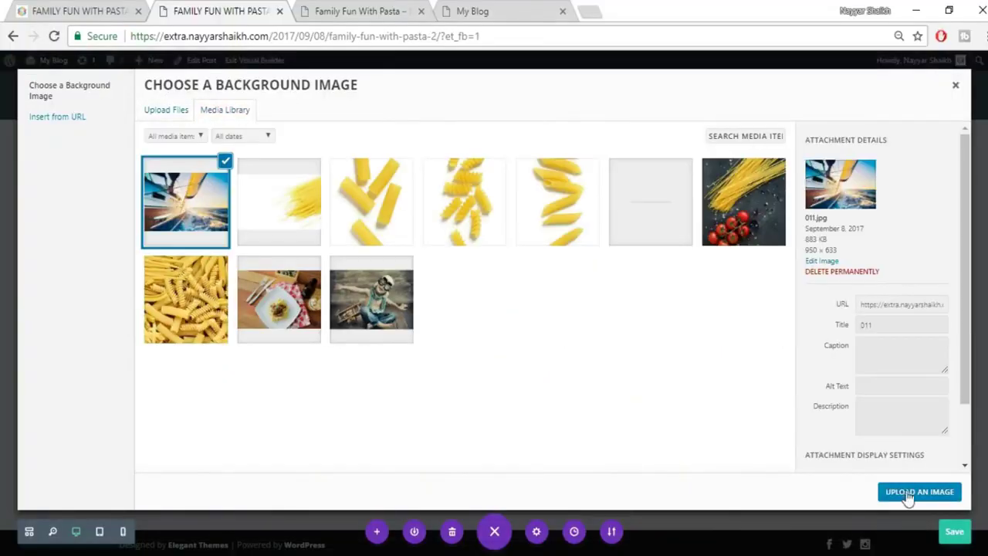
pyautogui.click(908, 494)
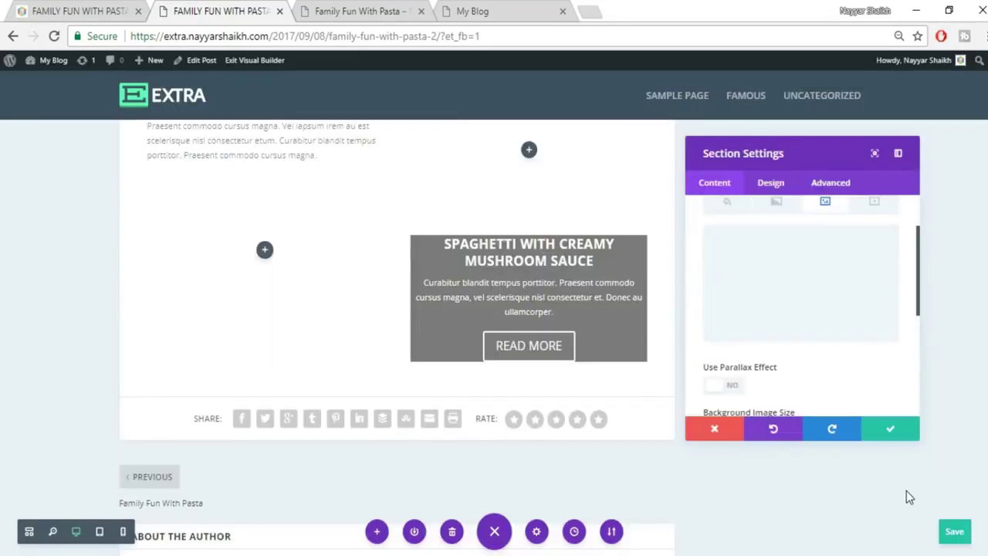
# Step: Save the section background, then drag the section and row top and bottom padding tighter around the card
pyautogui.click(890, 430)
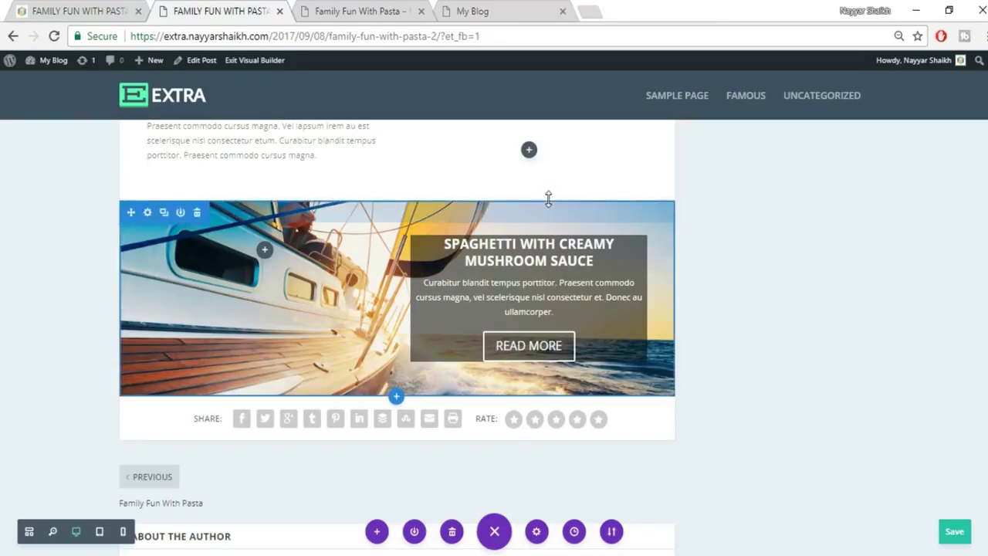
pyautogui.moveTo(541, 192); pyautogui.dragTo(541, 130)
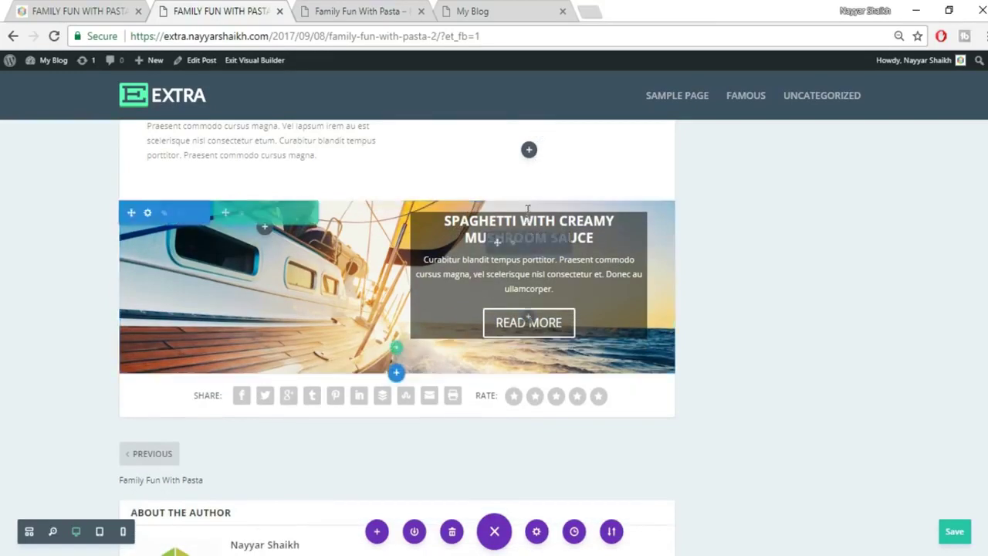
pyautogui.moveTo(528, 195); pyautogui.dragTo(533, 164)
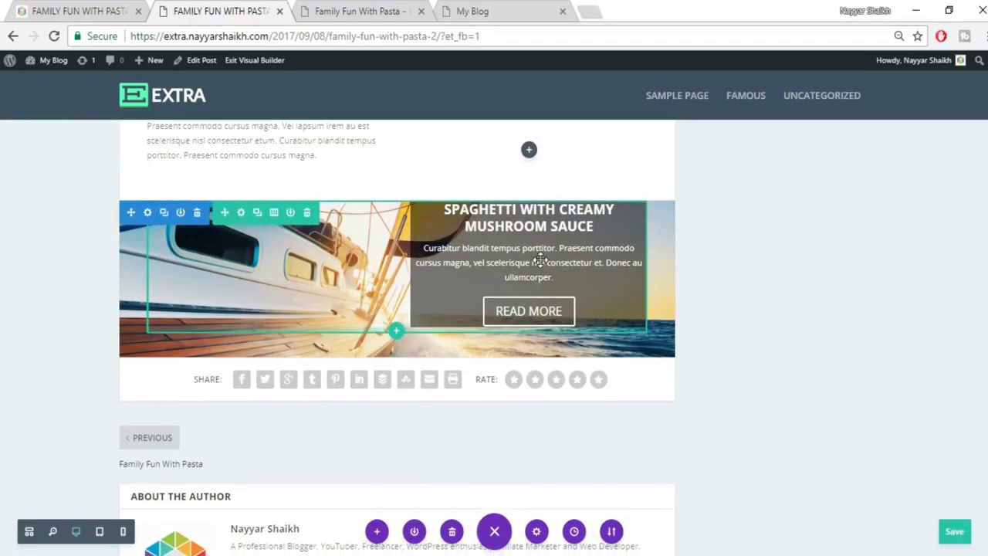
pyautogui.moveTo(545, 361); pyautogui.dragTo(549, 324)
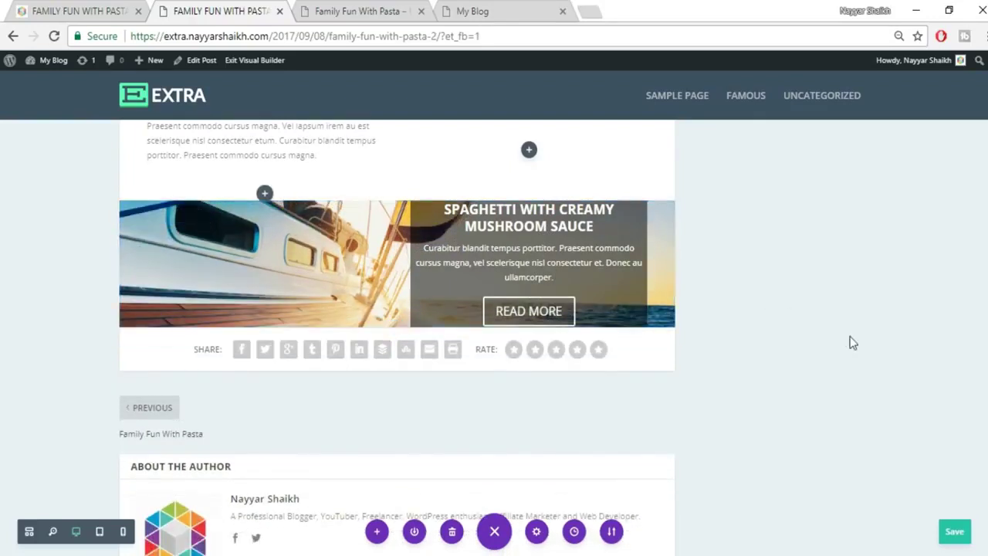
pyautogui.moveTo(523, 264)
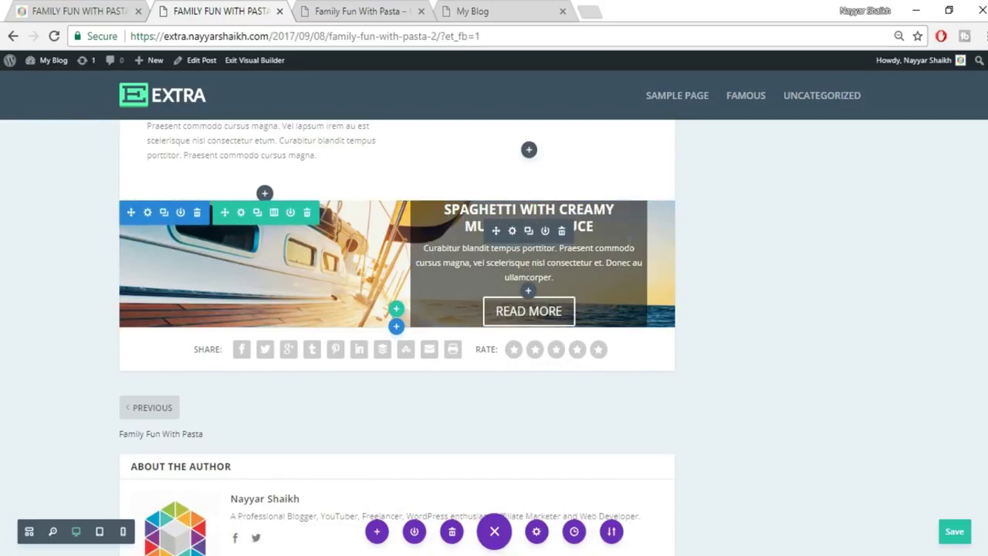
pyautogui.click(511, 231)
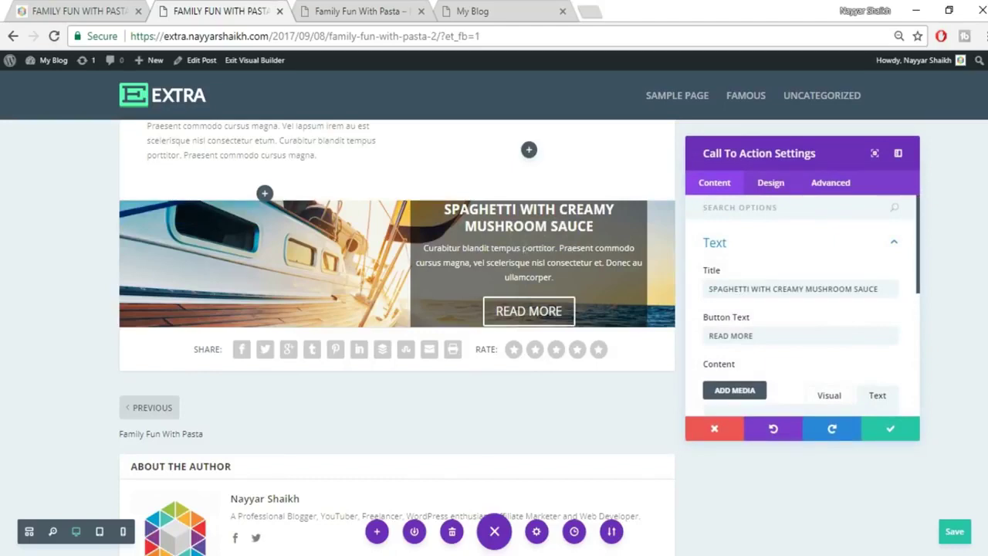
# Step: Set the call-to-action's Design > Text orientation to Left so the title, excerpt and button align left
pyautogui.hotkey('ctrl', '1')
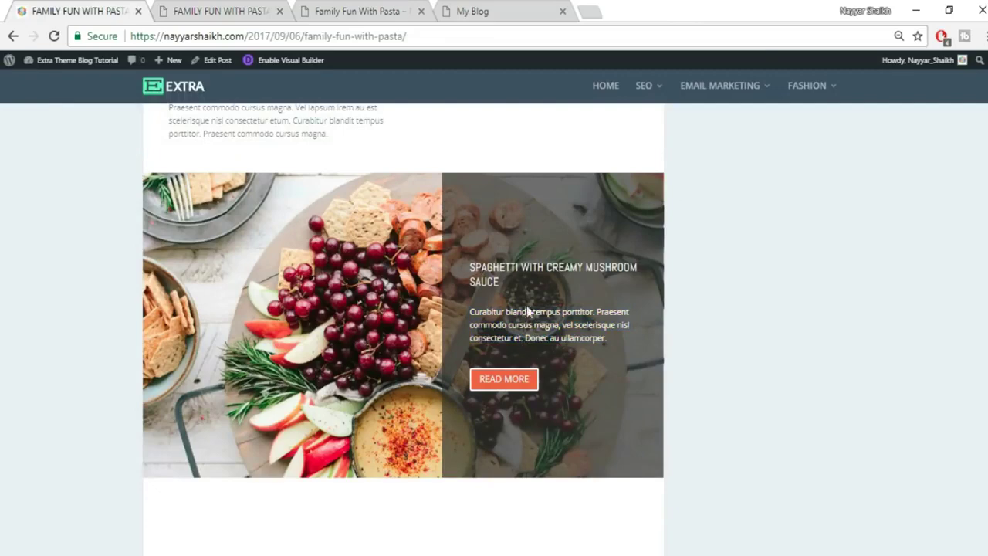
pyautogui.click(204, 7)
pyautogui.click(735, 211)
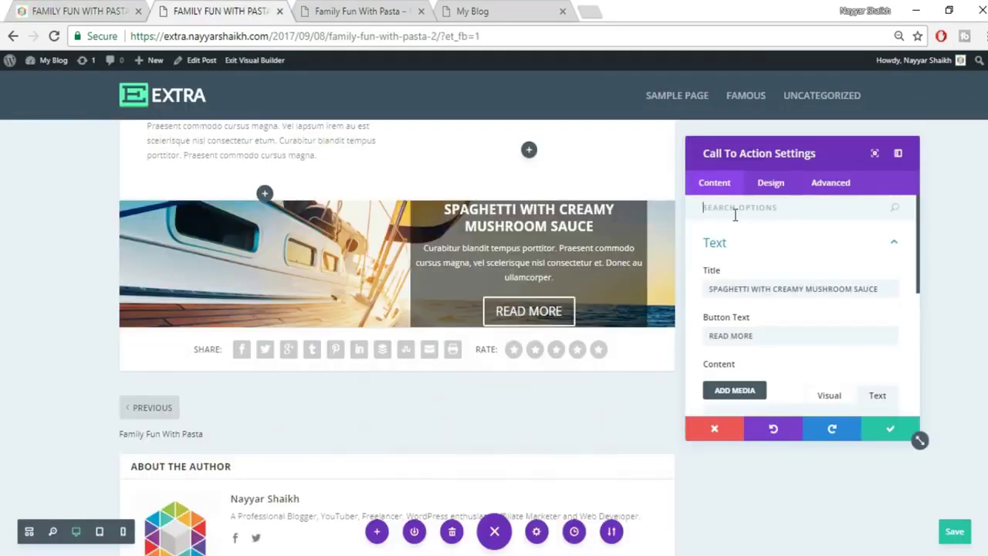
pyautogui.click(790, 186)
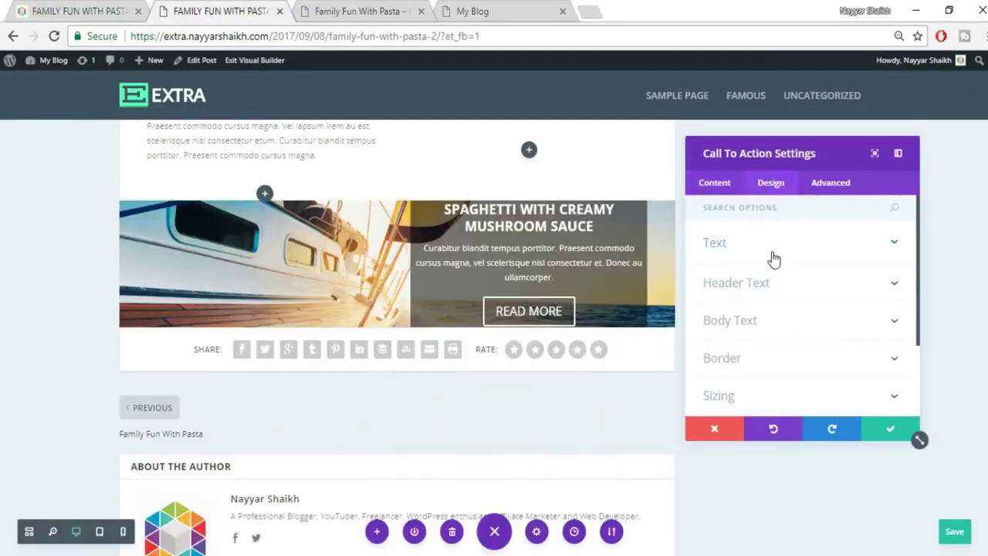
pyautogui.click(774, 255)
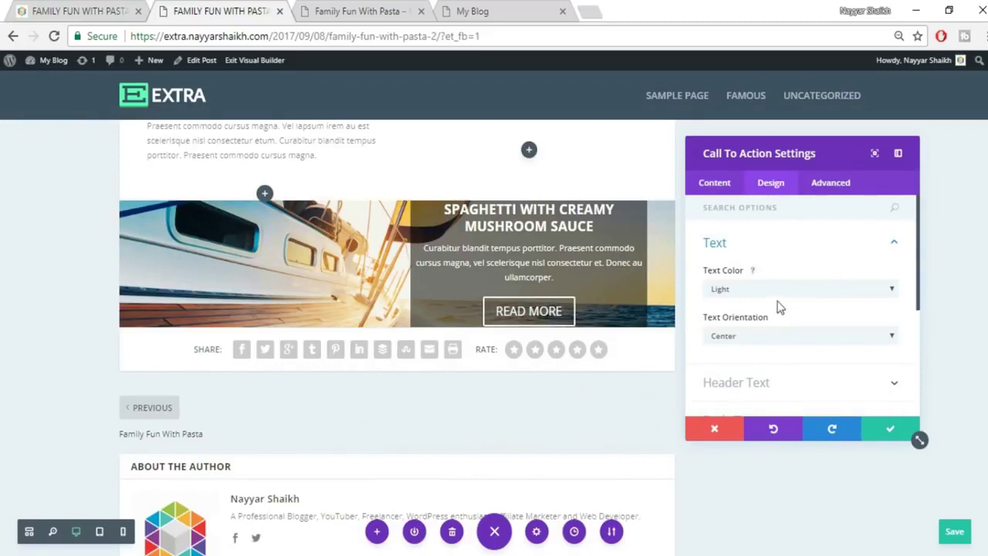
pyautogui.click(772, 336)
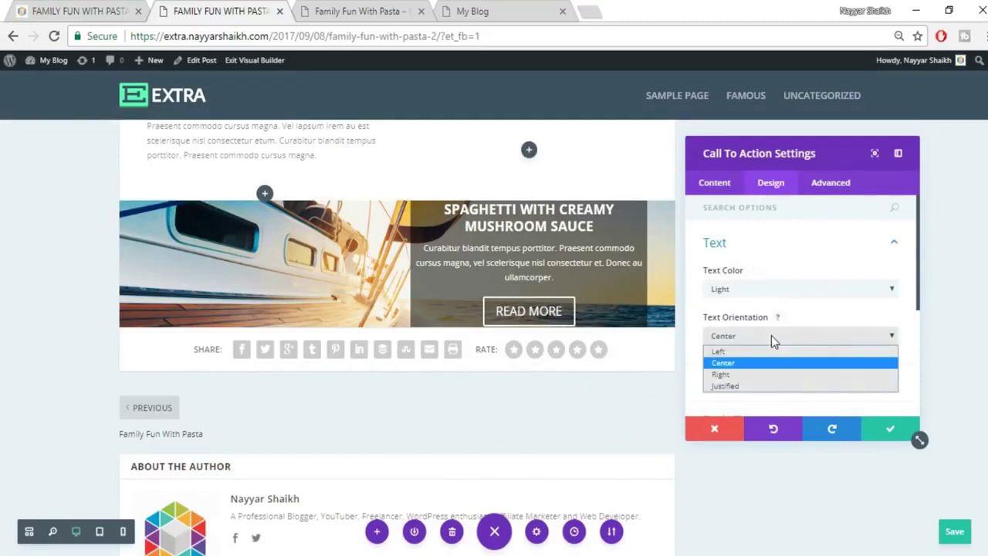
pyautogui.click(744, 351)
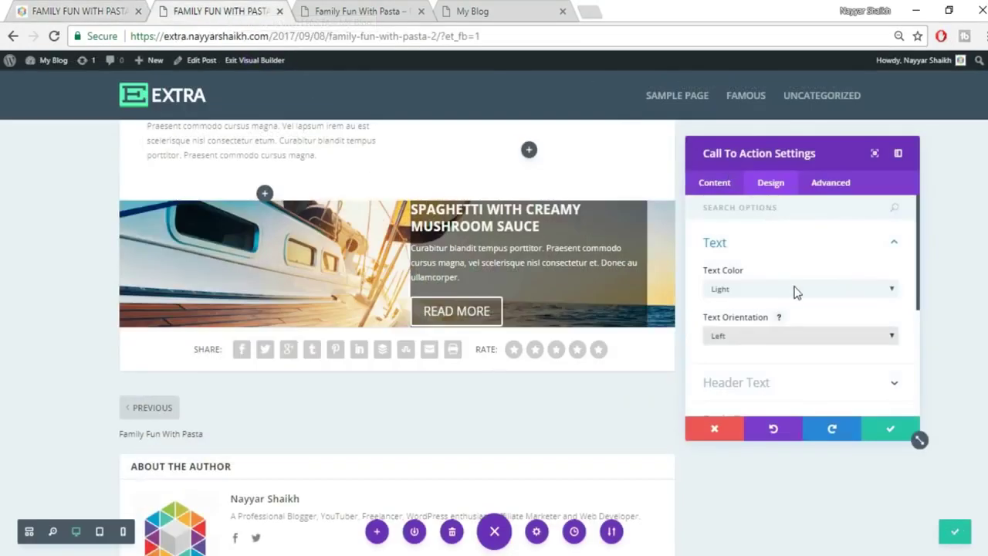
pyautogui.click(816, 248)
pyautogui.click(801, 287)
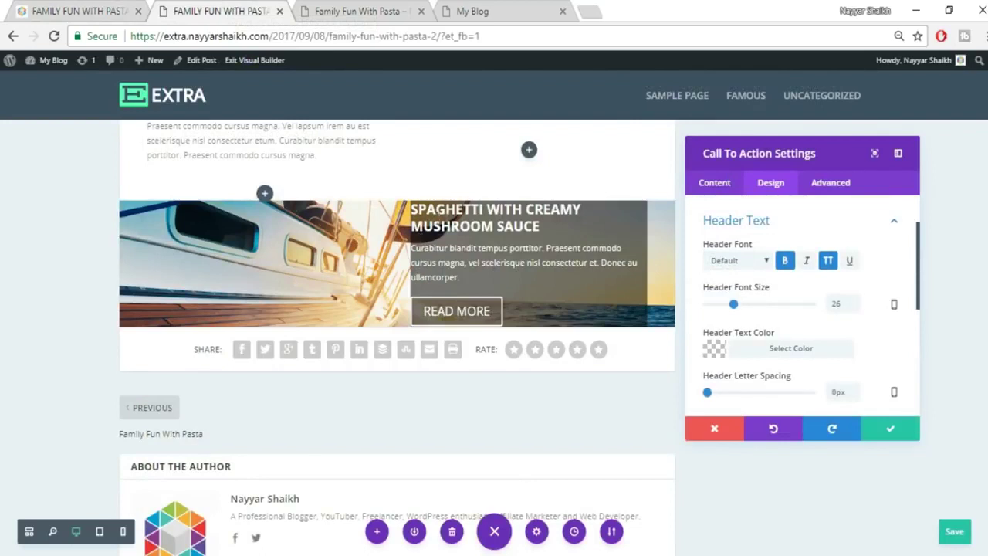
# Step: Set the call-to-action Header Font to Abel and turn off its bold weight
pyautogui.click(745, 260)
pyautogui.click(757, 287)
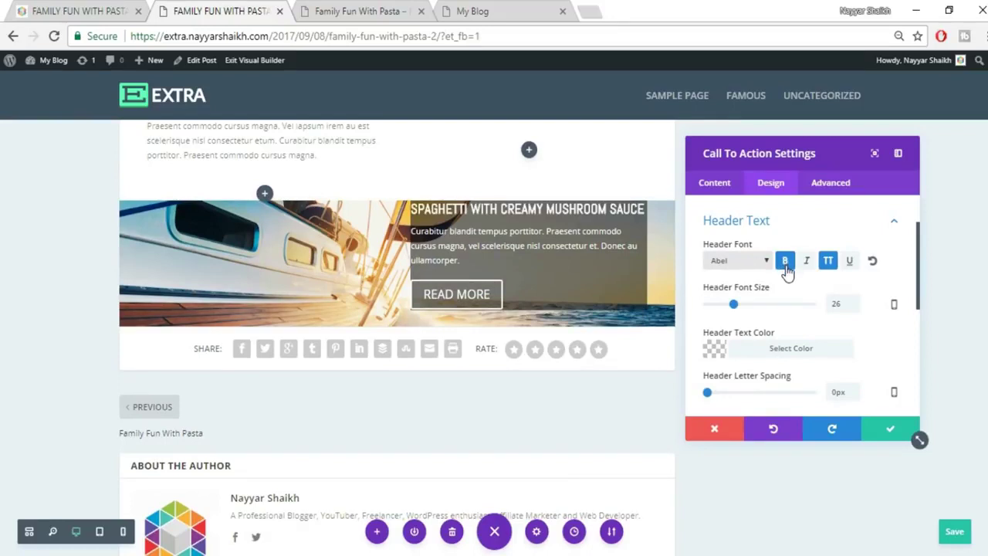
pyautogui.click(787, 268)
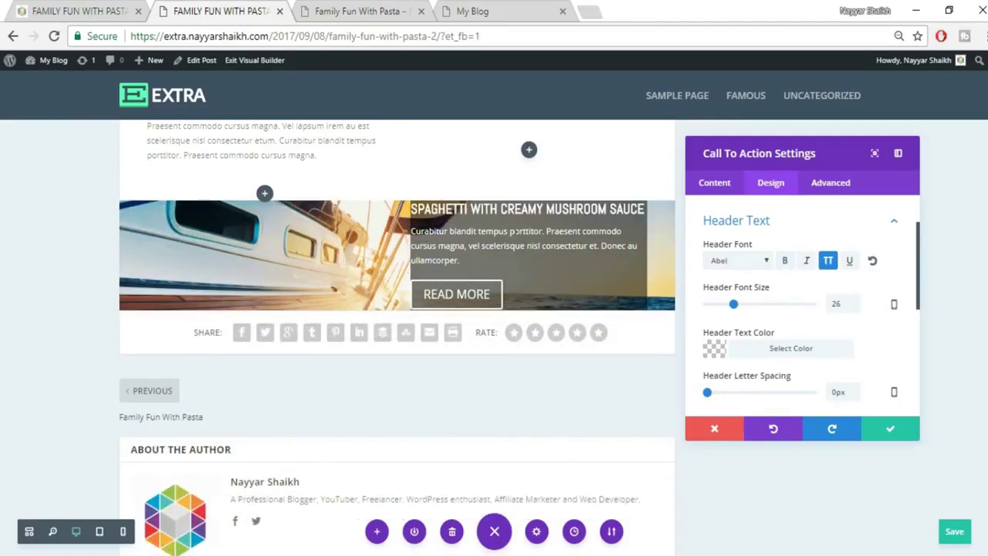
pyautogui.click(85, 7)
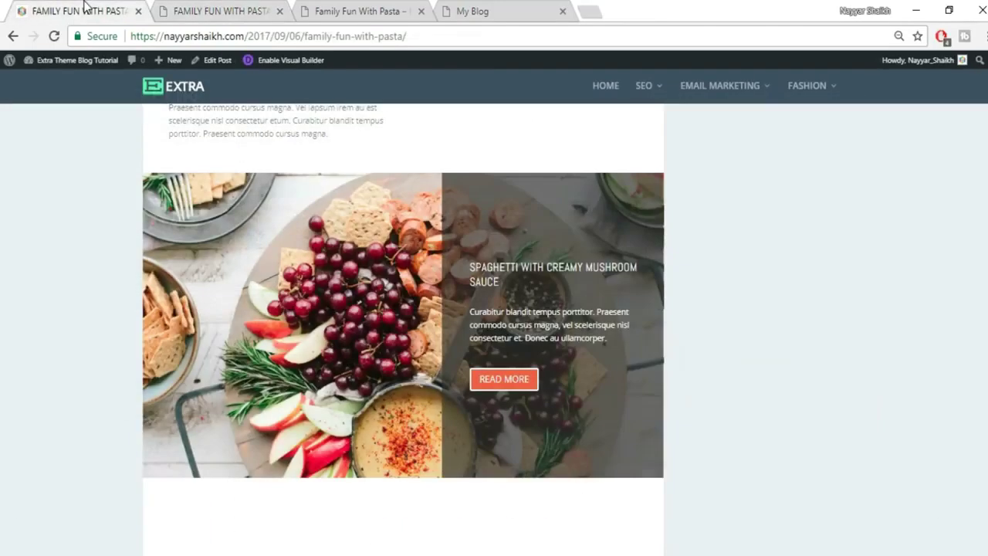
pyautogui.click(228, 7)
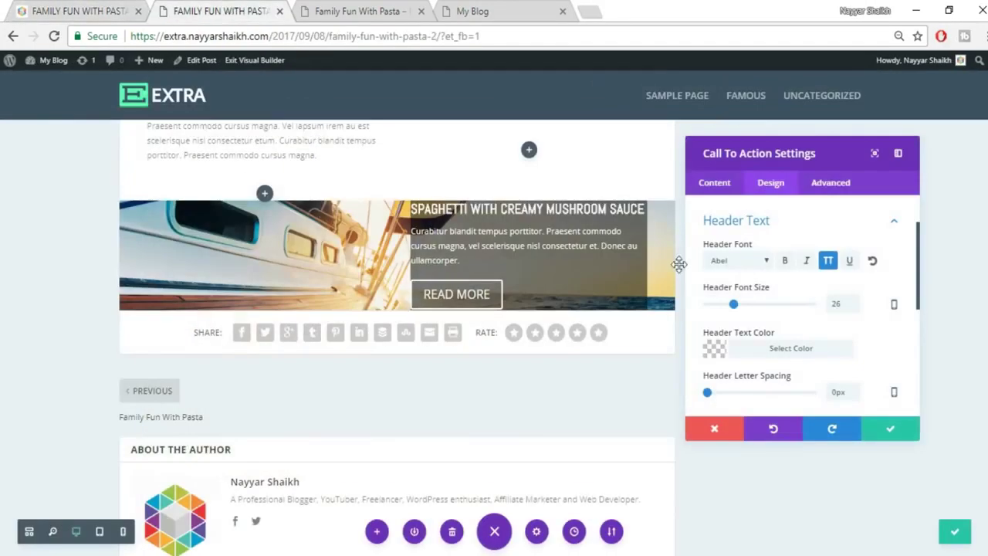
pyautogui.scroll(-10, 882, 332)
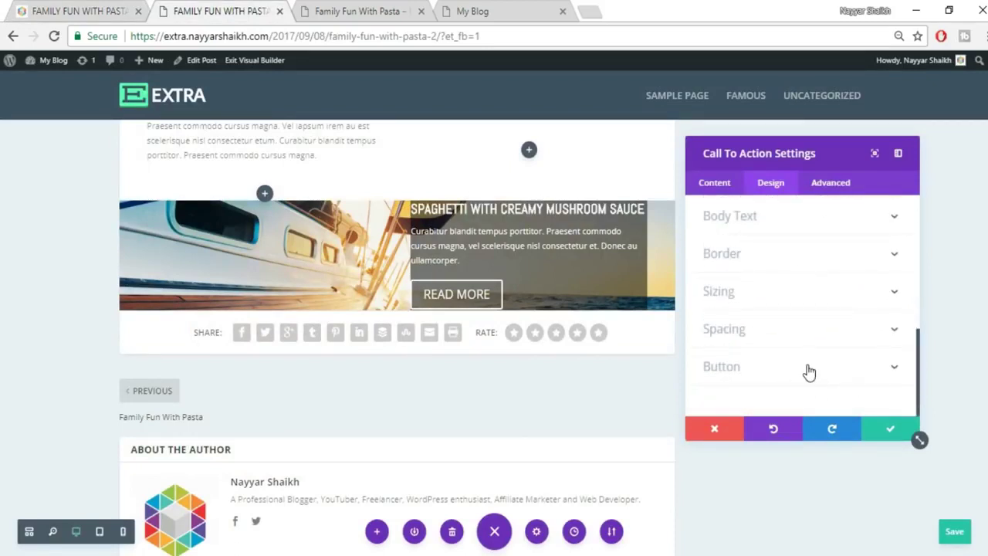
# Step: Turn on Use Custom Styles for the READ MORE button
pyautogui.click(808, 371)
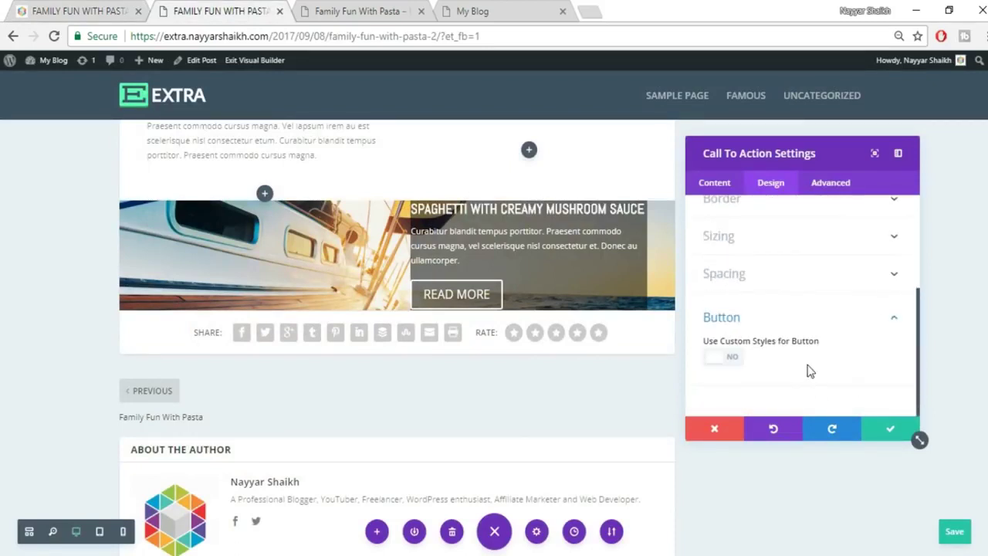
pyautogui.click(741, 360)
pyautogui.click(21, 8)
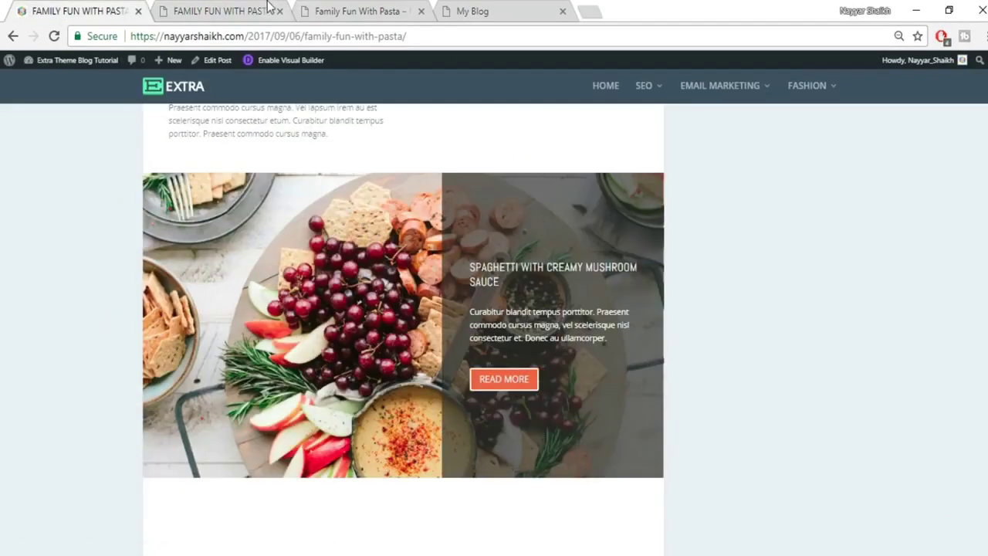
pyautogui.click(231, 10)
pyautogui.scroll(-2, 833, 328)
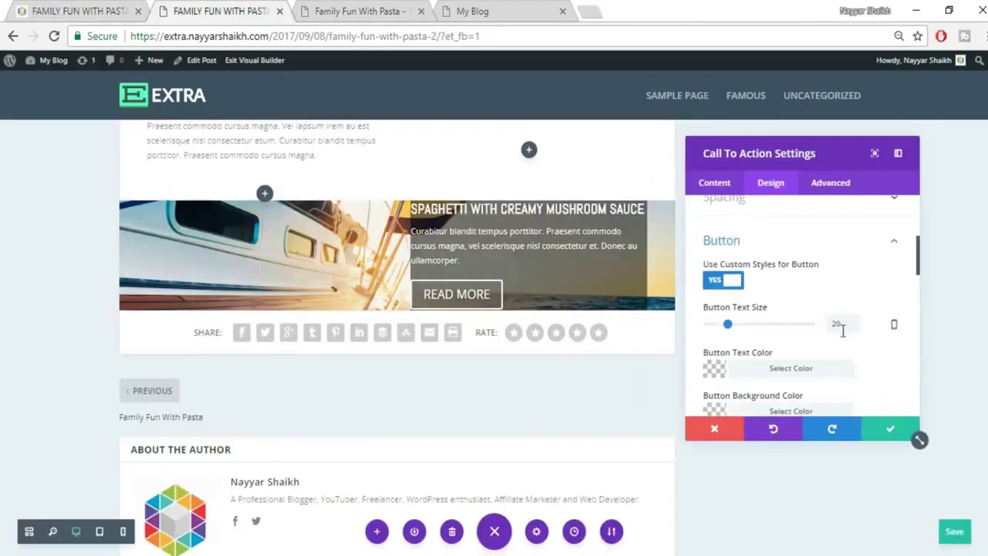
# Step: Set the button text size to 16px and its background colour to red
pyautogui.doubleClick(841, 325)
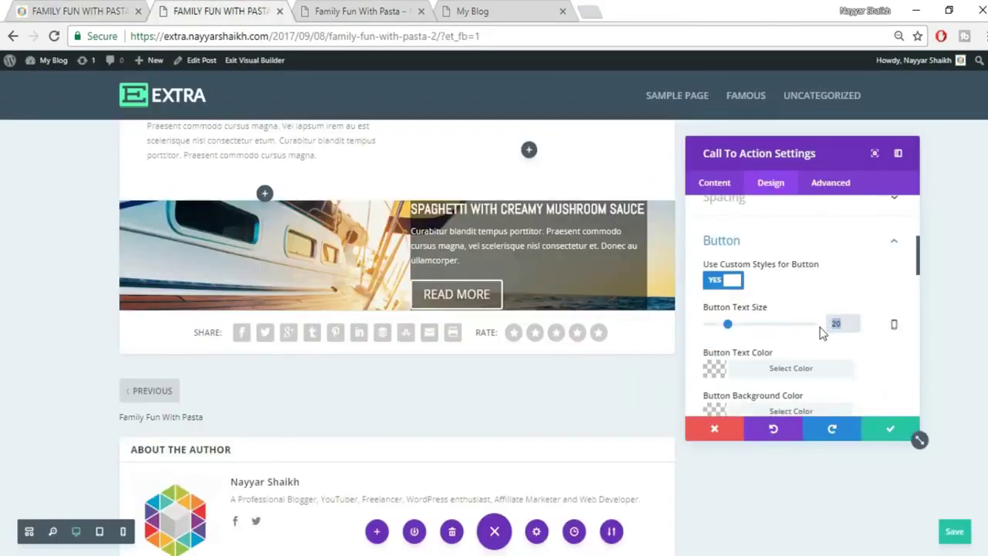
pyautogui.write('16')
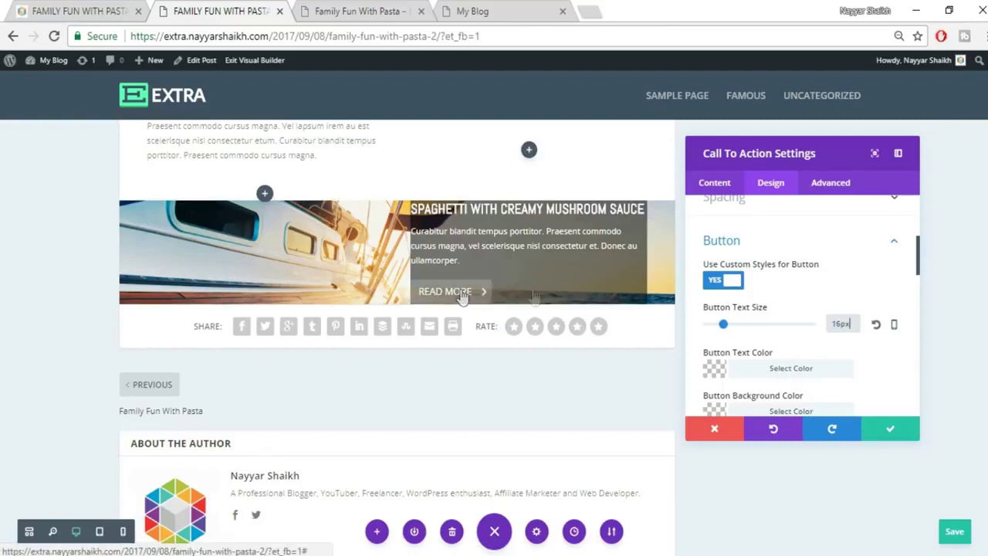
pyautogui.scroll(-2, 839, 368)
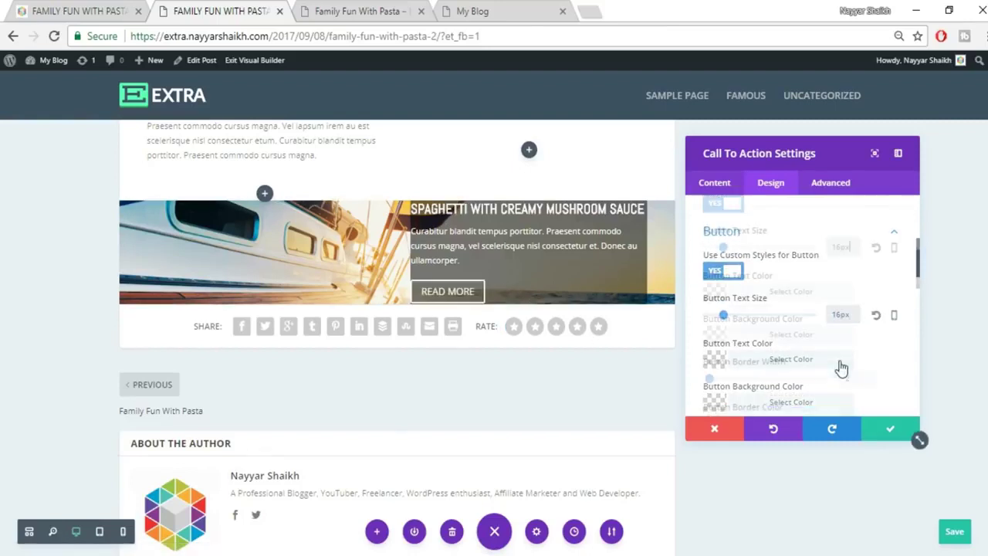
pyautogui.click(799, 334)
pyautogui.scroll(-4, 851, 328)
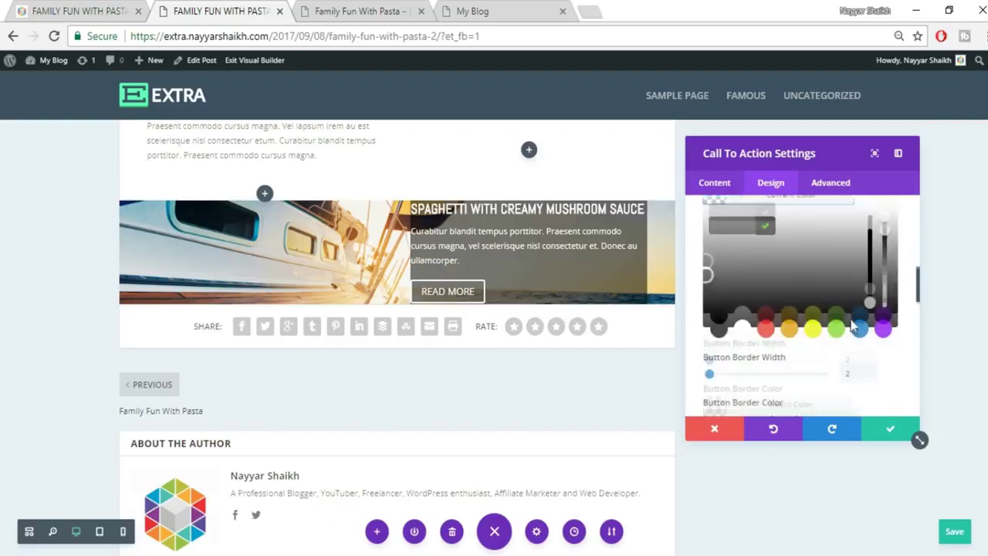
pyautogui.click(765, 316)
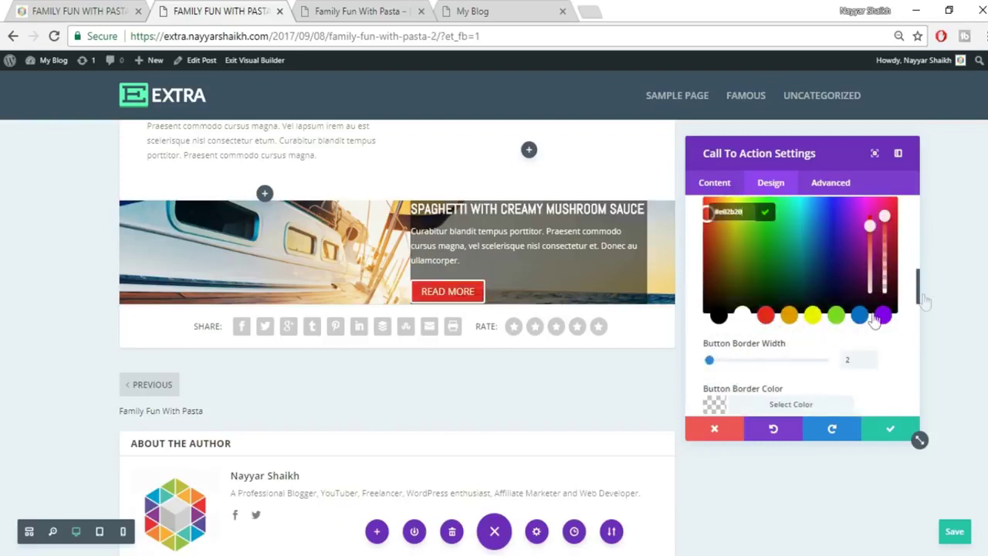
pyautogui.click(905, 255)
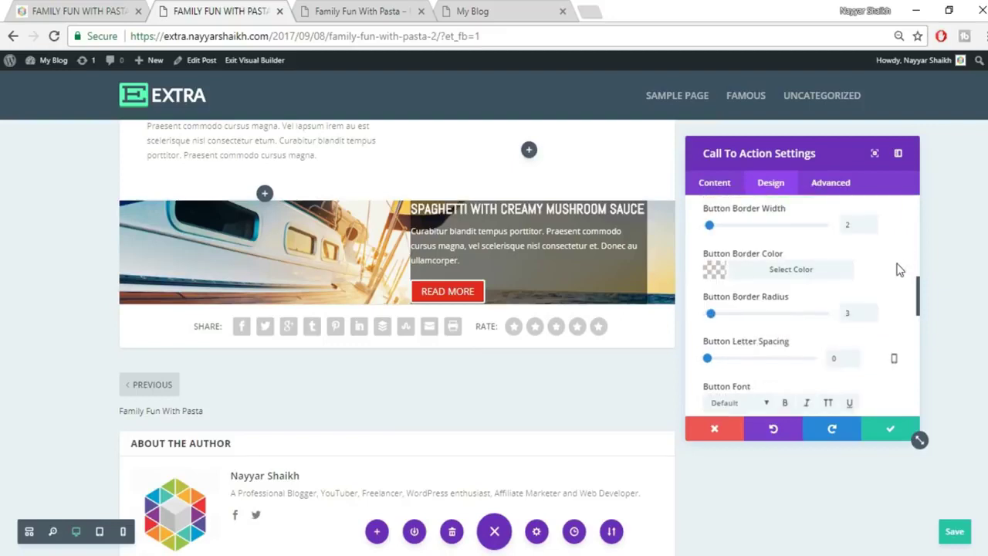
pyautogui.scroll(2, 898, 270)
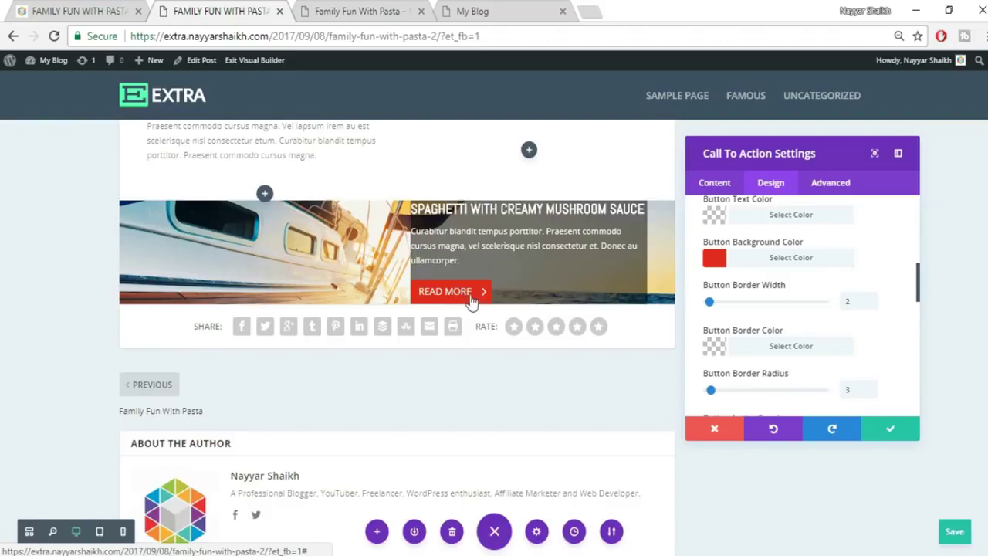
pyautogui.scroll(10, 899, 263)
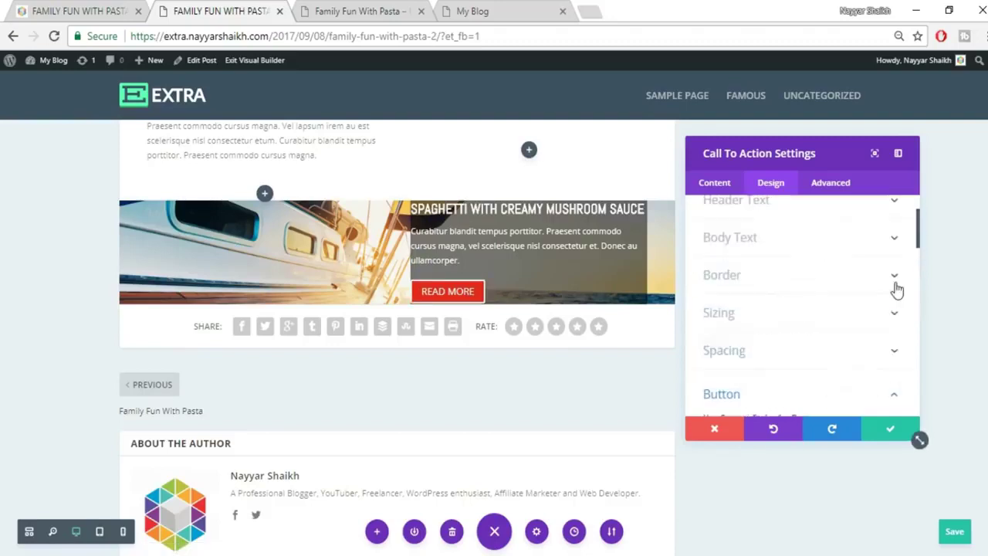
# Step: Give the call-to-action 100px top/bottom and 30px left padding, clear the right padding, and save
pyautogui.scroll(-4, 889, 333)
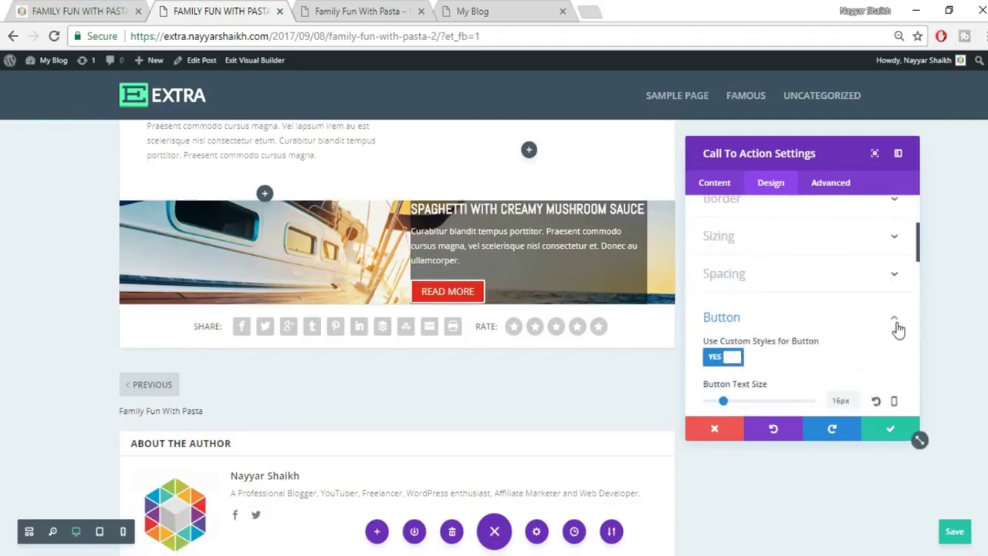
pyautogui.click(894, 328)
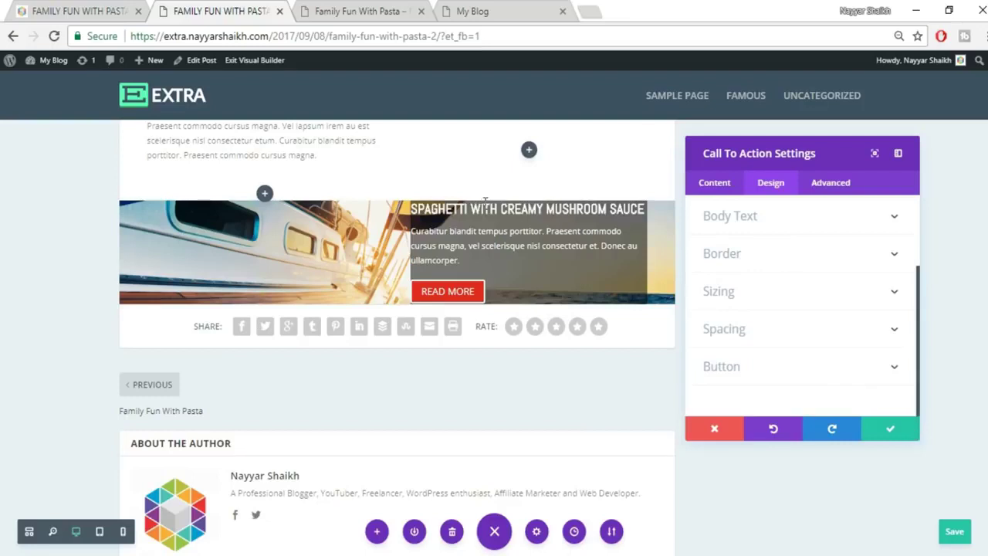
pyautogui.click(856, 330)
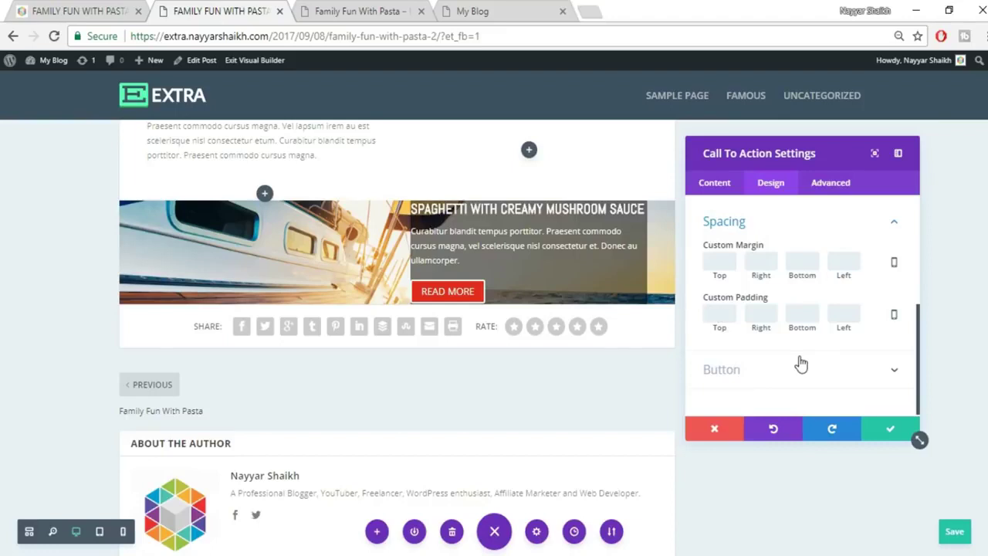
pyautogui.write('00')
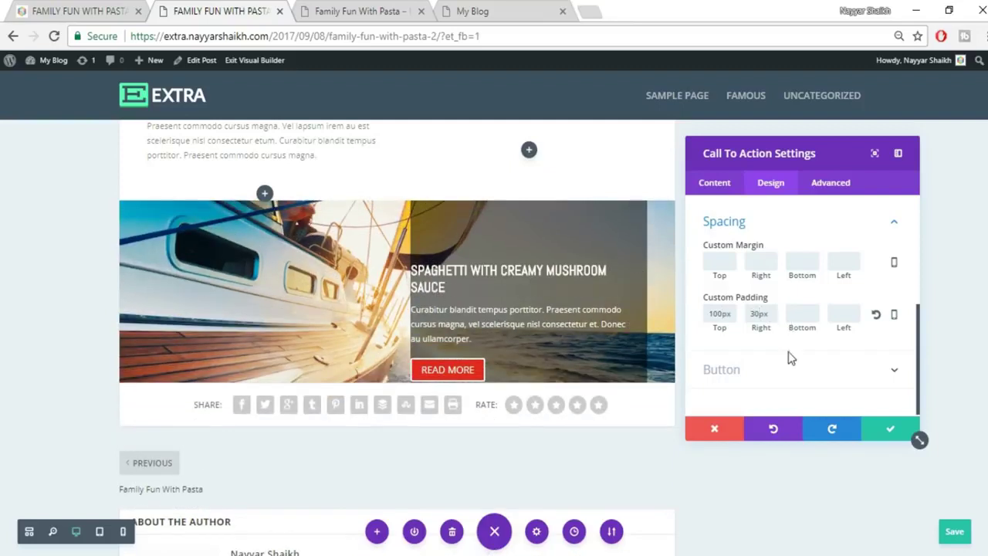
pyautogui.click(842, 313)
pyautogui.write('30')
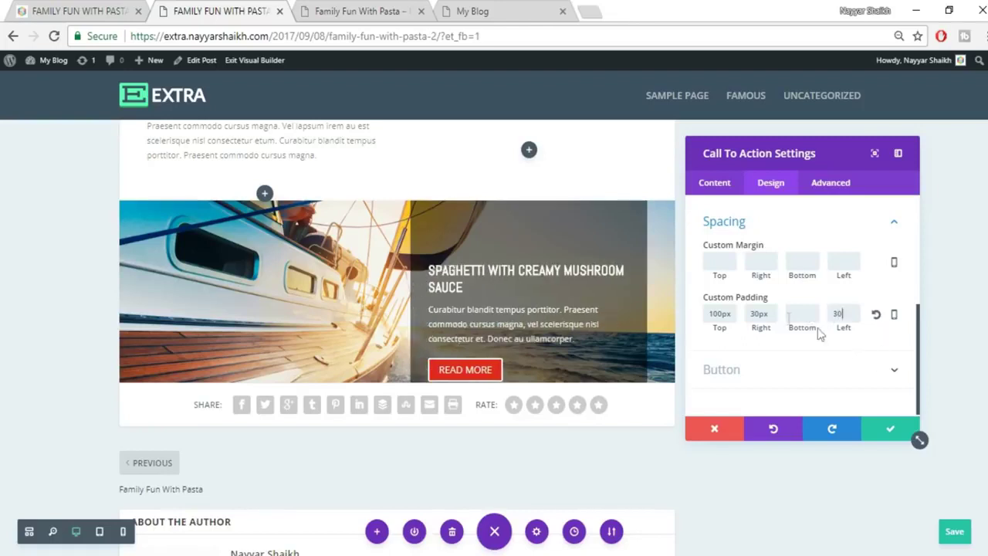
pyautogui.write('100')
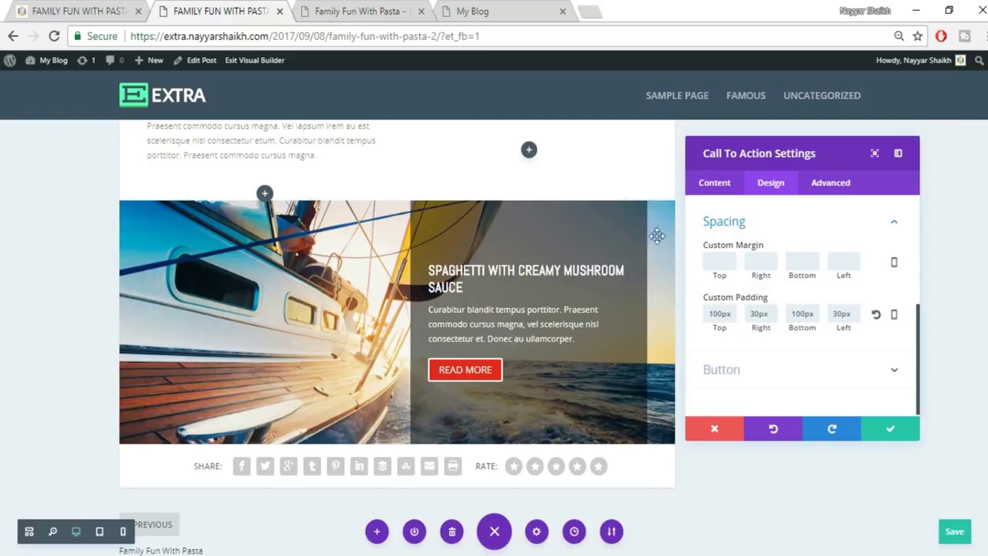
pyautogui.doubleClick(771, 317)
pyautogui.click(771, 318)
pyautogui.doubleClick(771, 318)
pyautogui.press('BackSpace')
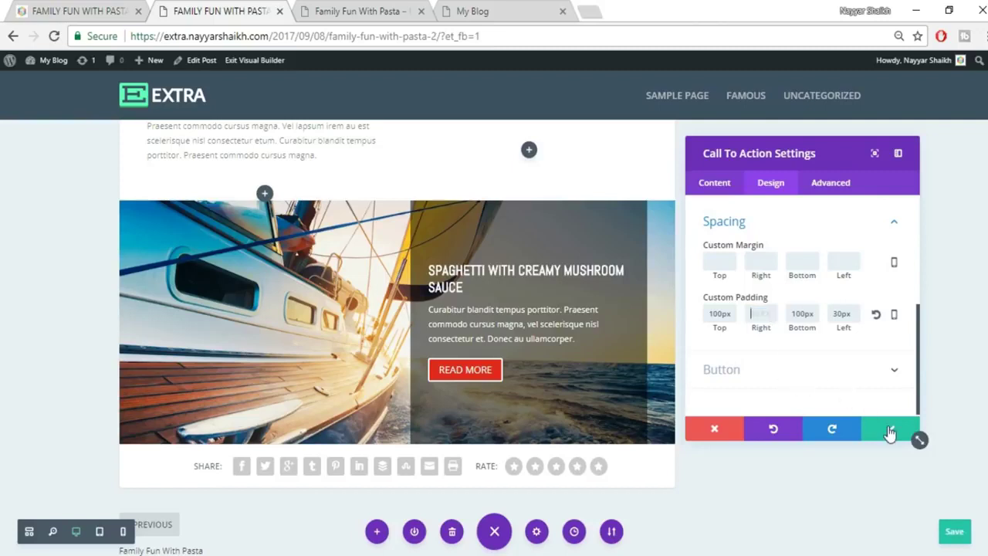
pyautogui.click(888, 430)
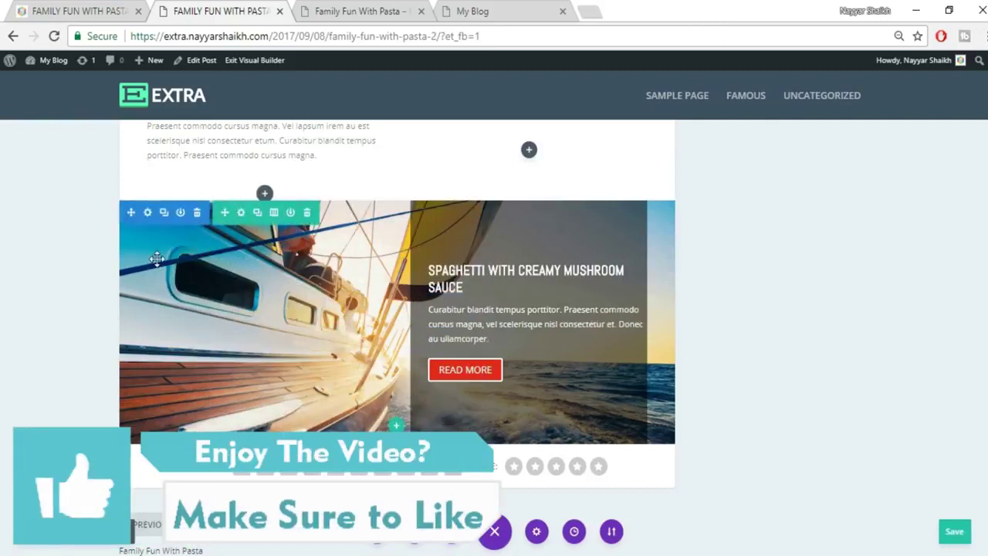
# Step: In the call-to-action row's Design > Spacing, set Custom Margin Right to 0px and save the row
pyautogui.click(240, 217)
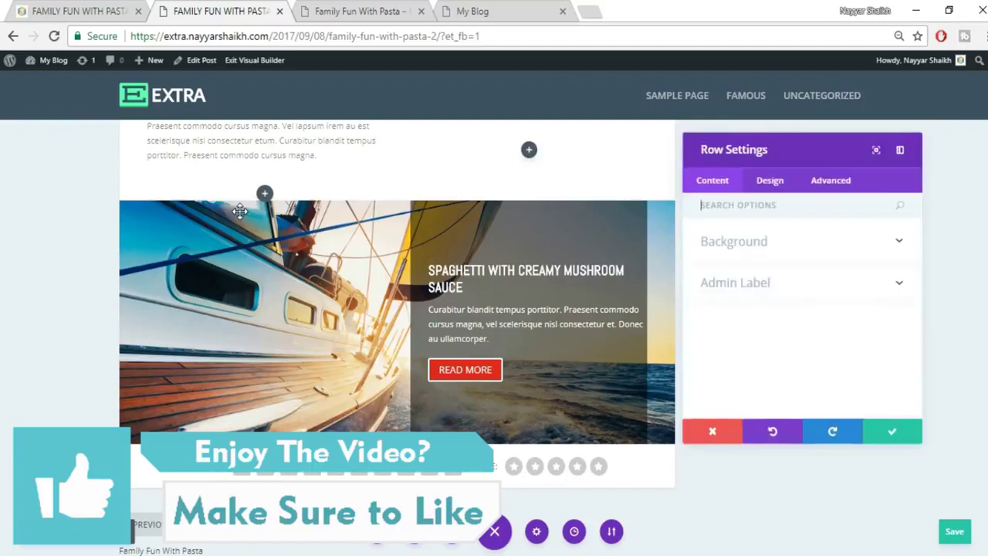
pyautogui.click(770, 185)
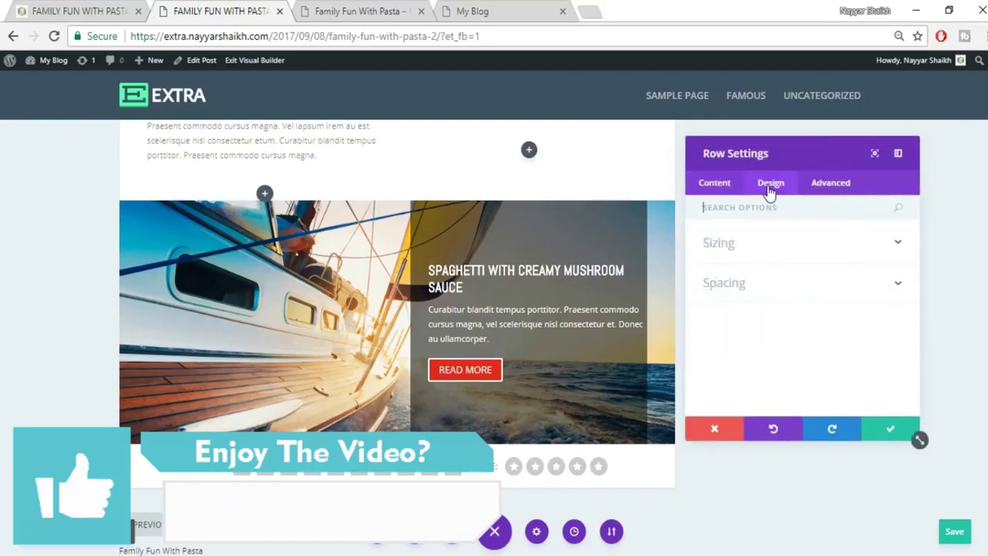
pyautogui.click(795, 287)
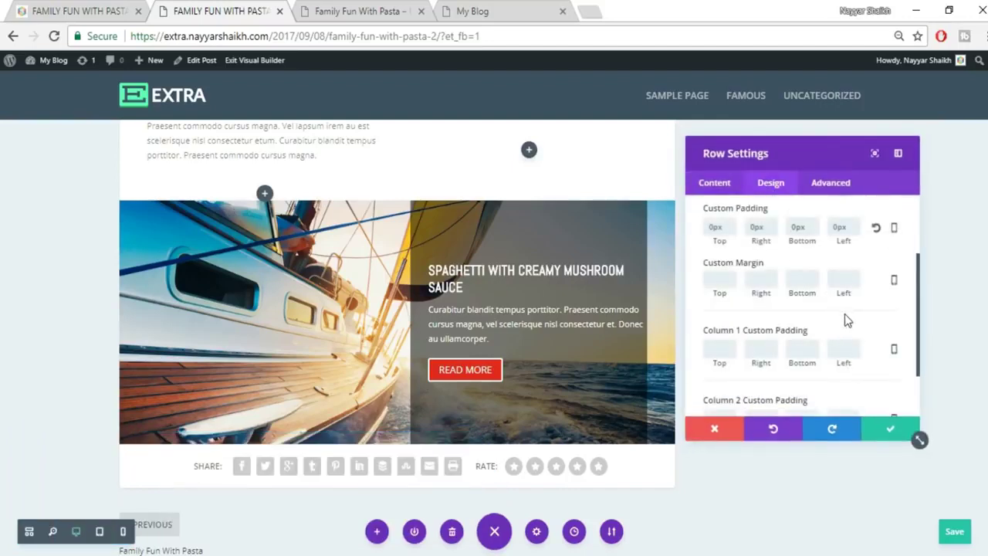
pyautogui.scroll(1, 842, 313)
pyautogui.scroll(-1, 741, 316)
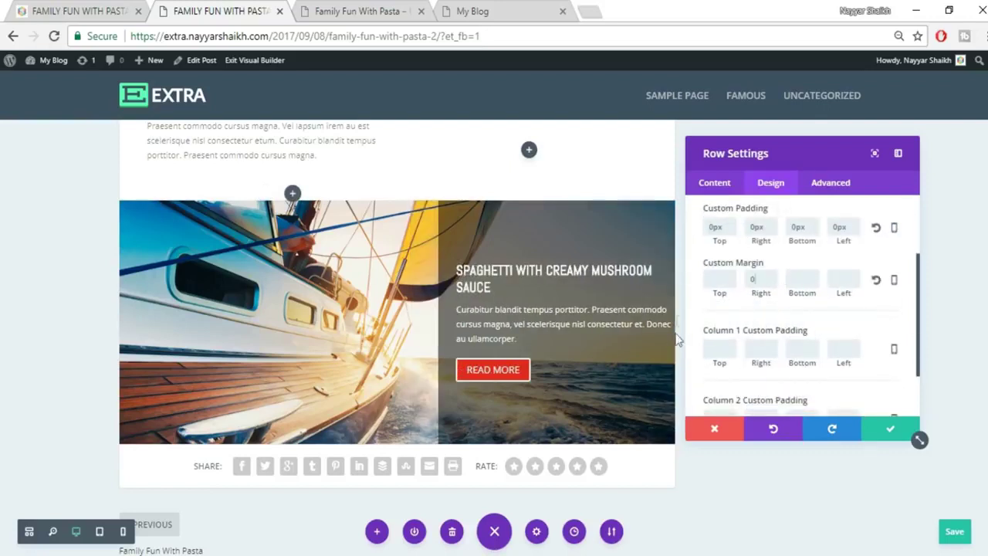
pyautogui.click(893, 431)
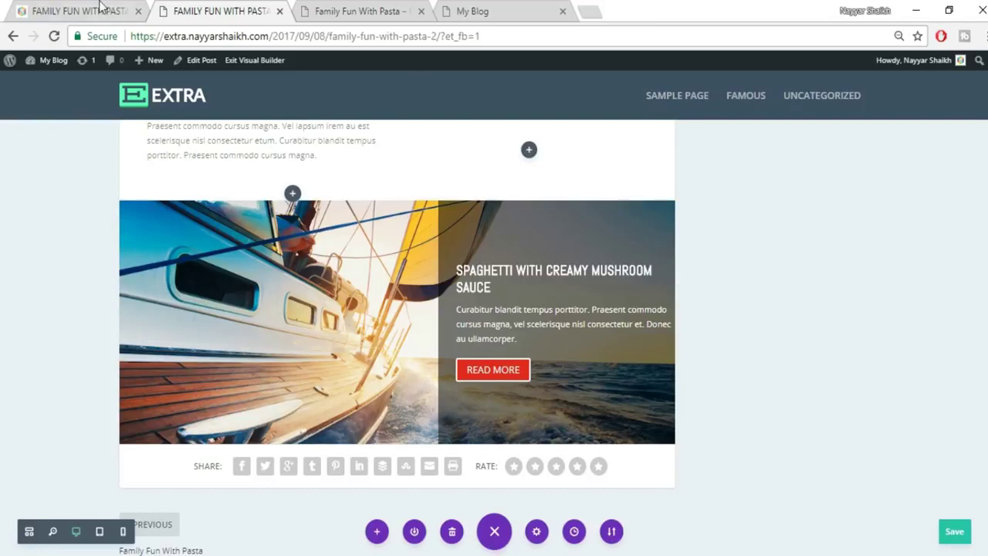
pyautogui.hotkey('ctrl', 'shift', 'Tab')
pyautogui.scroll(-3, 778, 247)
pyautogui.scroll(-3, 778, 243)
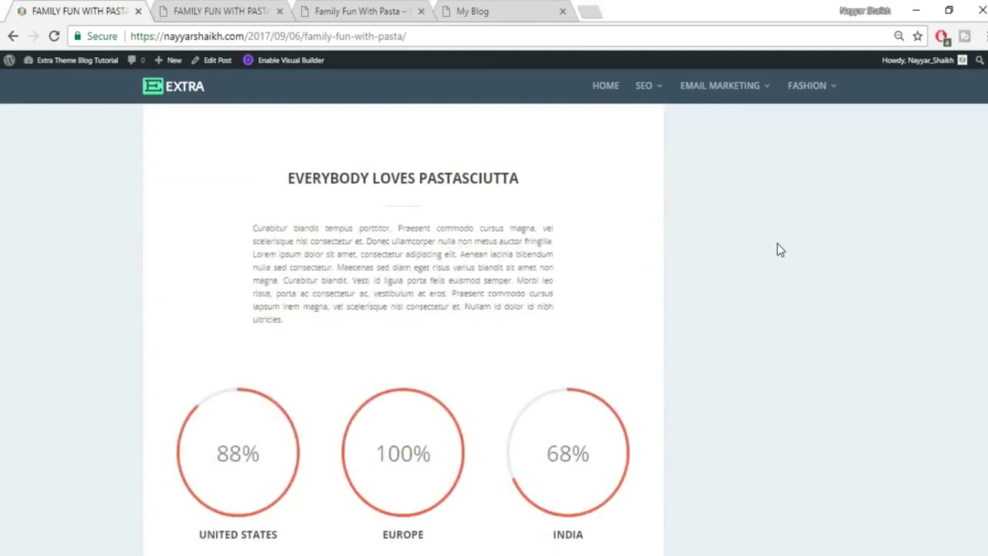
pyautogui.scroll(1, 777, 243)
pyautogui.click(231, 11)
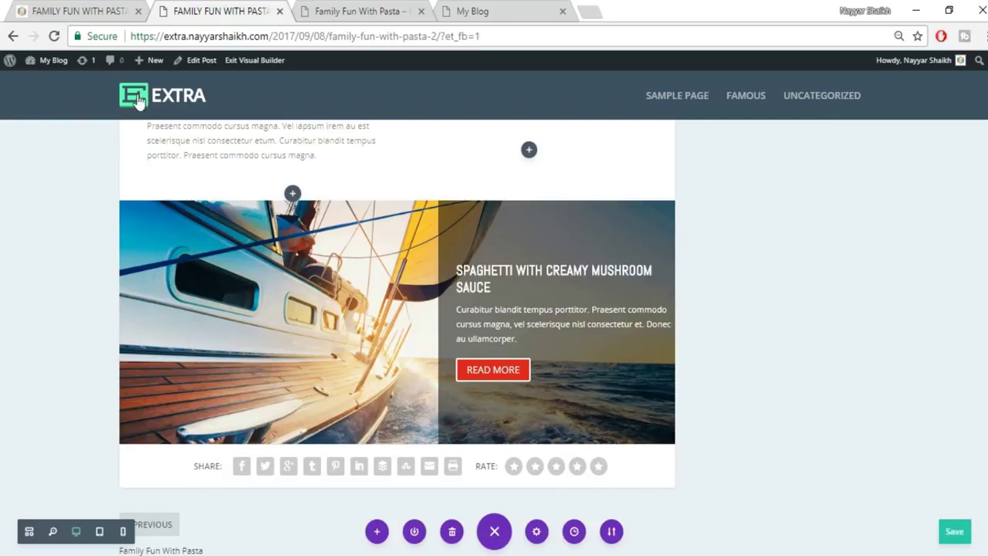
pyautogui.click(77, 9)
pyautogui.click(224, 11)
pyautogui.moveTo(395, 449)
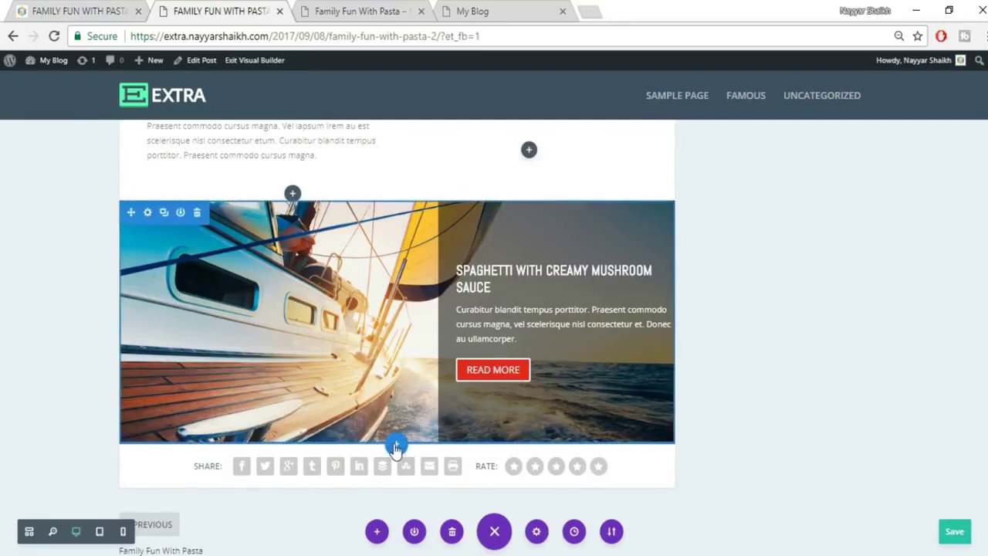
# Step: Add a regular section with a one-column row after copying the reference heading EVERYBODY LOVES PASTASCIUTTA
pyautogui.click(395, 446)
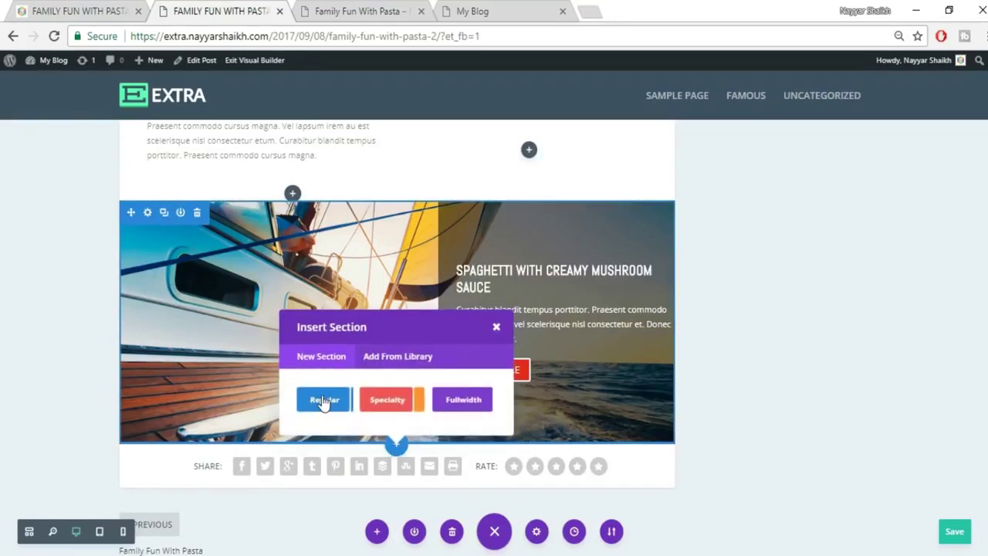
pyautogui.click(323, 401)
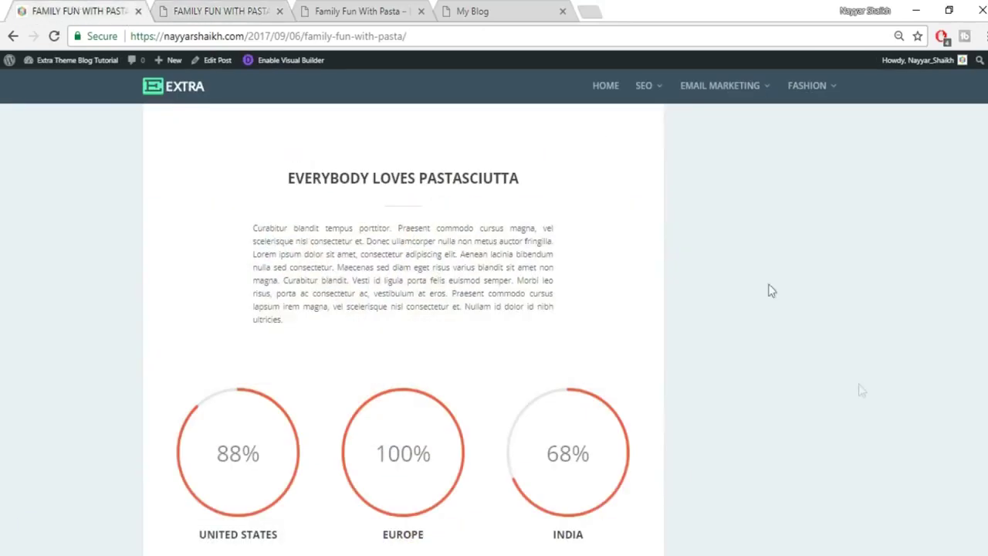
pyautogui.moveTo(286, 187); pyautogui.dragTo(568, 192)
pyautogui.hotkey('ctrl', 'c')
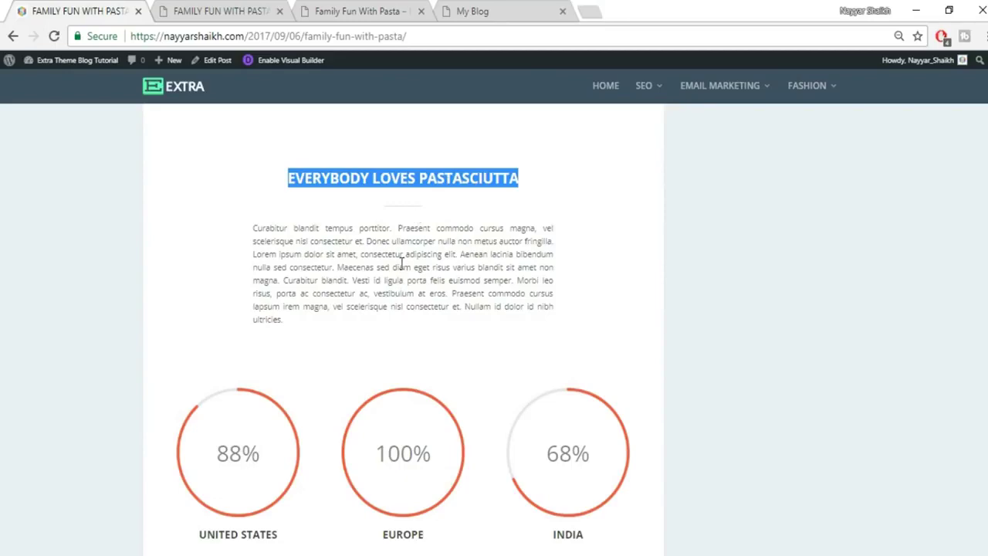
pyautogui.click(271, 10)
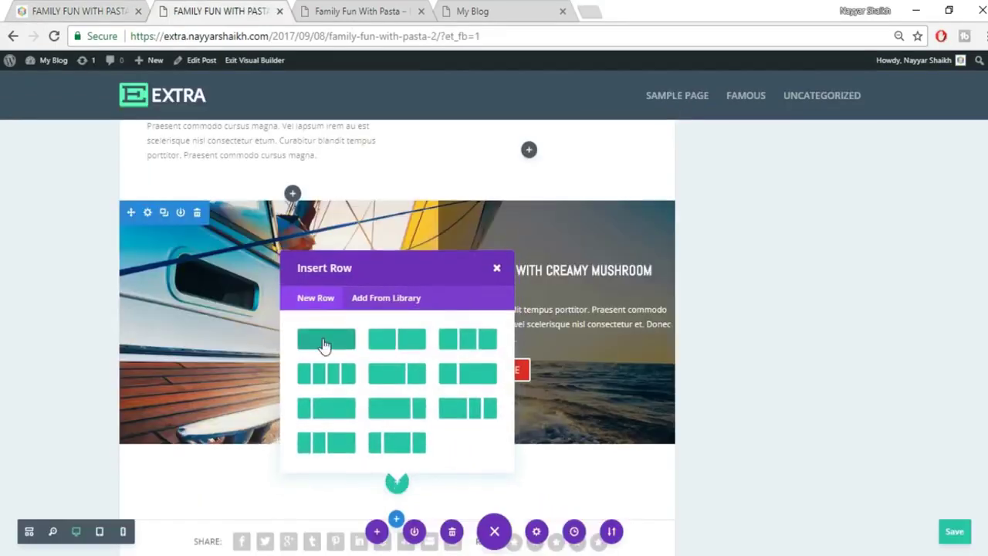
pyautogui.click(324, 344)
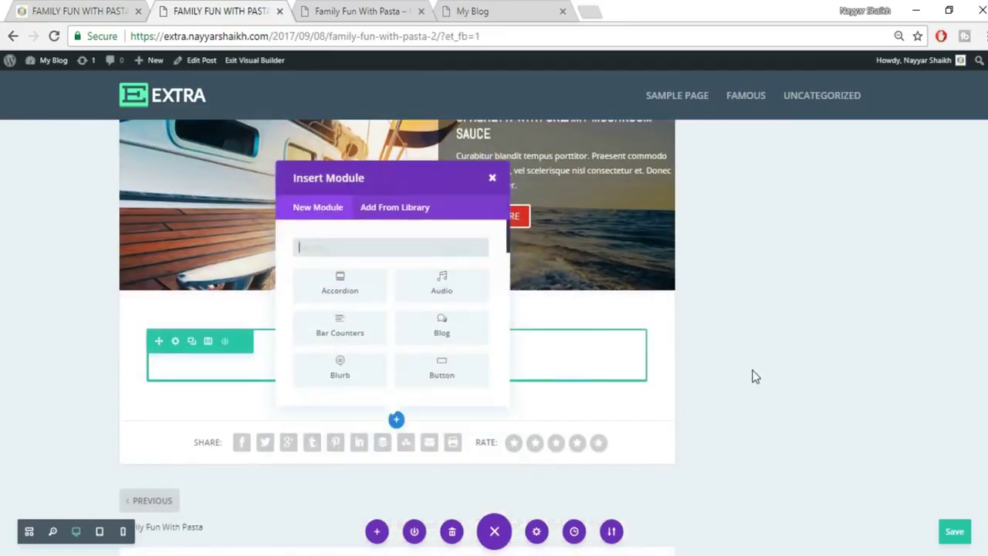
# Step: Add a Text module to the new row and paste the heading EVERYBODY LOVES PASTASCIUTTA
pyautogui.write('TEX')
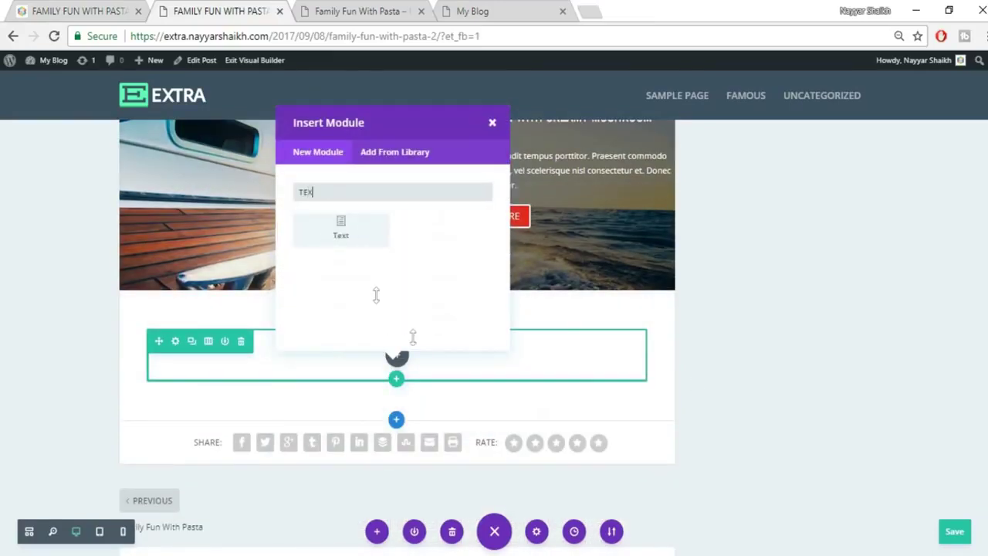
pyautogui.click(342, 230)
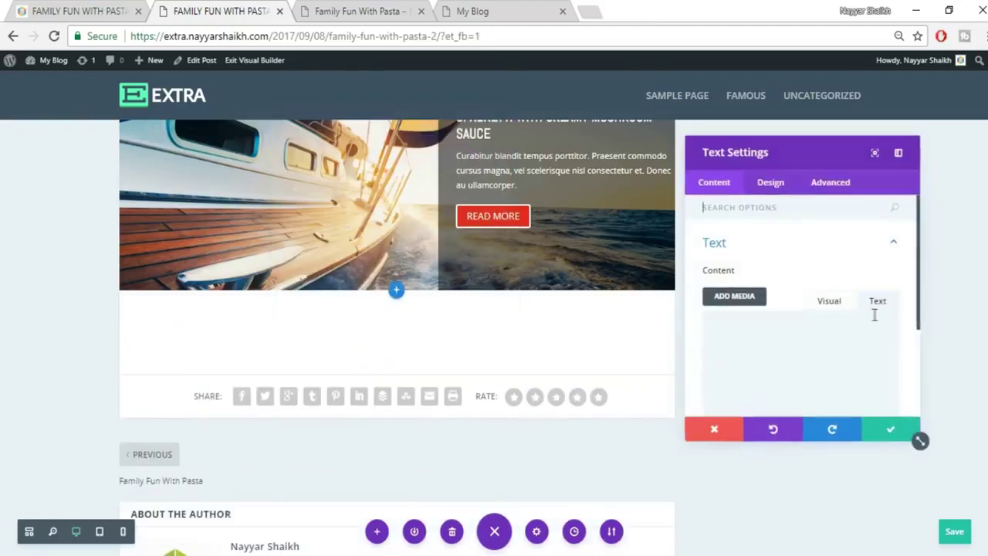
pyautogui.click(839, 366)
pyautogui.hotkey('ctrl', 'v')
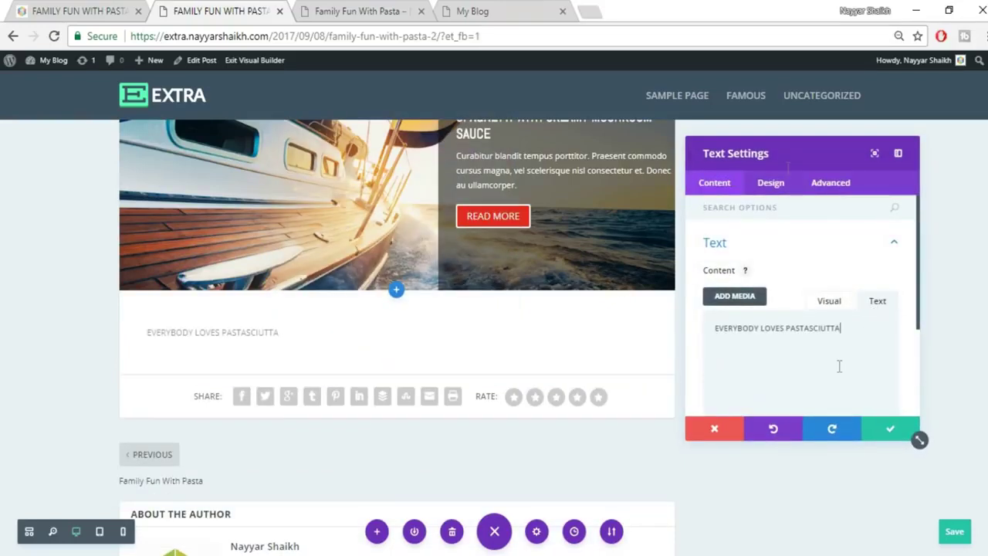
# Step: Center the heading text and change its font size from 14 to 25px
pyautogui.click(764, 184)
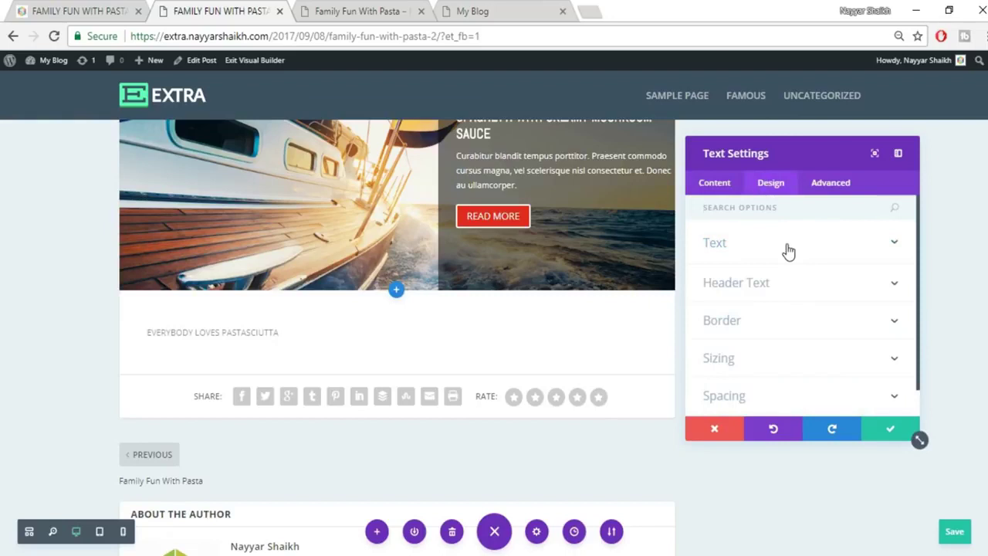
pyautogui.click(787, 252)
pyautogui.scroll(-1, 773, 337)
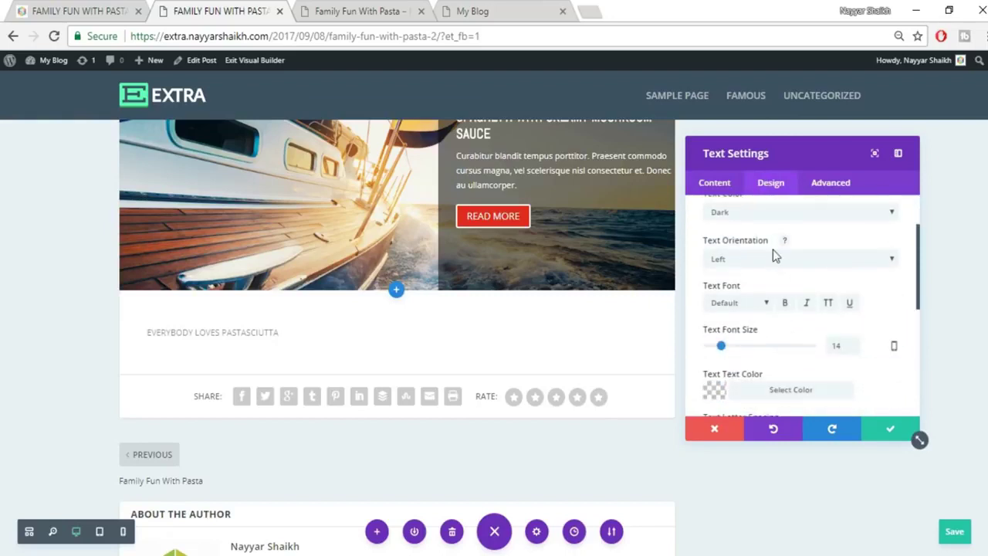
pyautogui.click(772, 259)
pyautogui.click(764, 285)
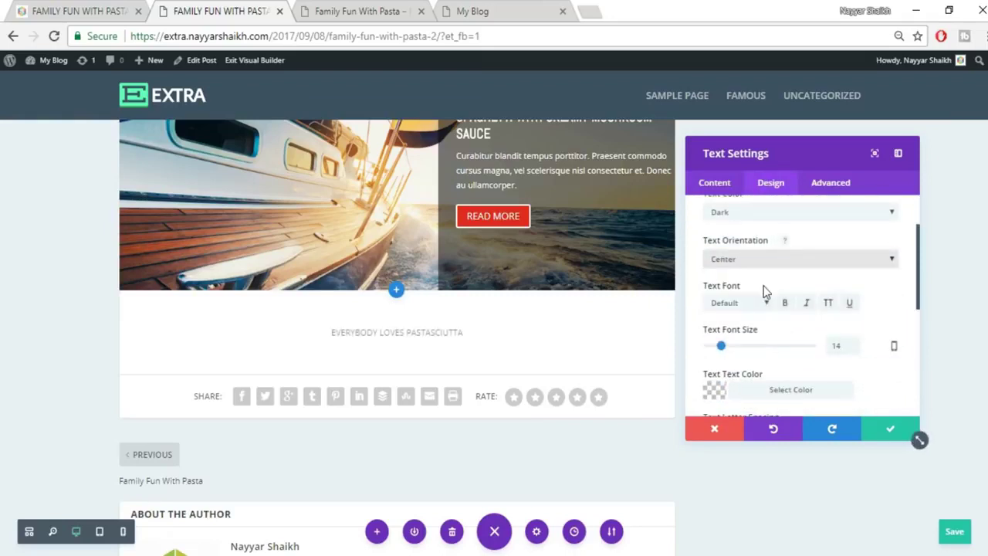
pyautogui.doubleClick(836, 345)
pyautogui.write('25')
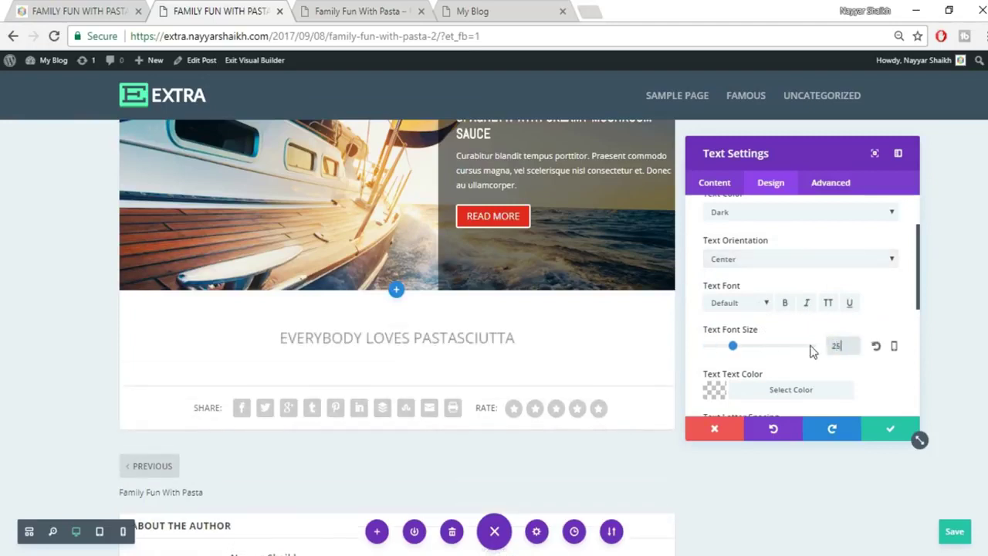
# Step: Make the heading text black with slightly reduced opacity
pyautogui.scroll(-1, 818, 352)
pyautogui.click(773, 314)
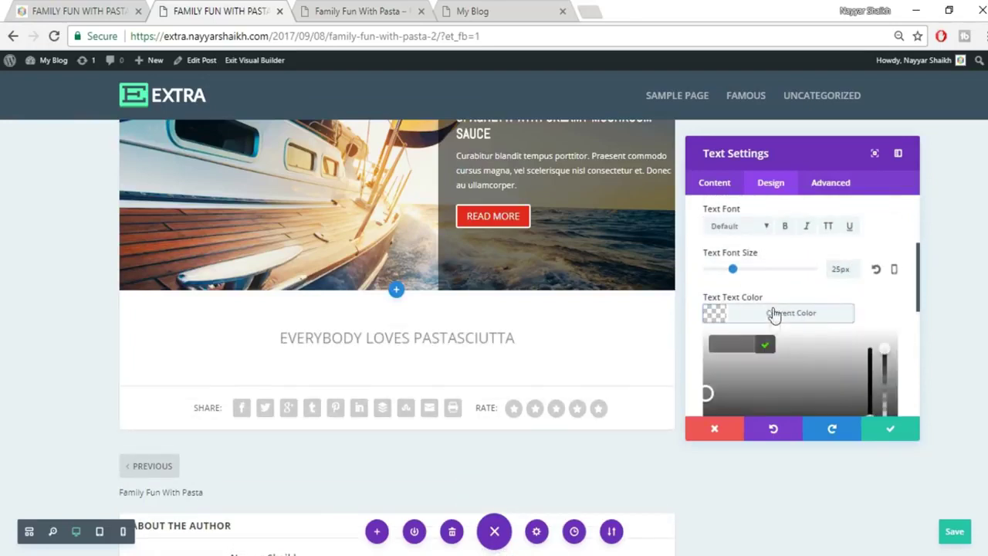
pyautogui.scroll(-1, 799, 363)
pyautogui.click(717, 371)
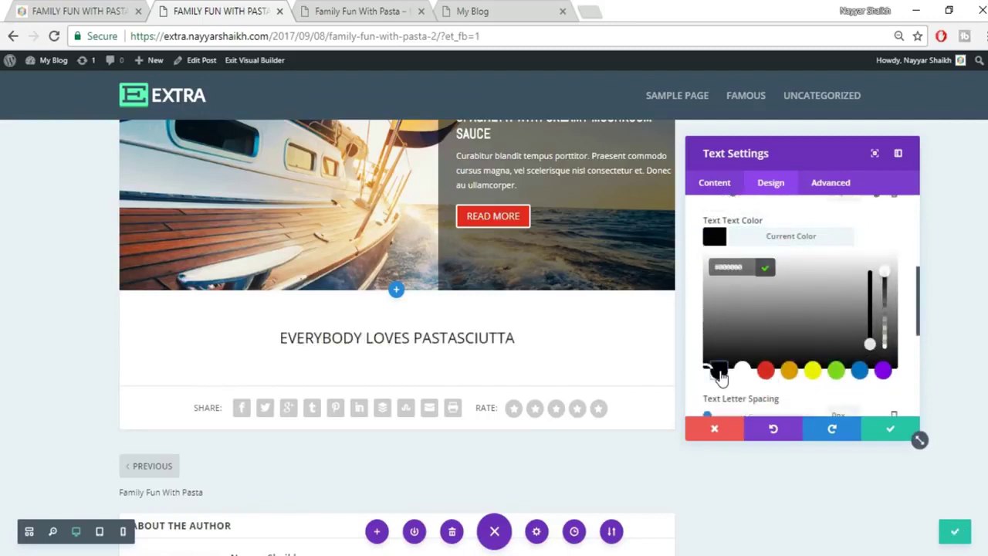
pyautogui.moveTo(885, 274)
pyautogui.mouseDown()
pyautogui.moveTo(888, 297)
pyautogui.moveTo(899, 277)
pyautogui.mouseUp()
pyautogui.click(824, 245)
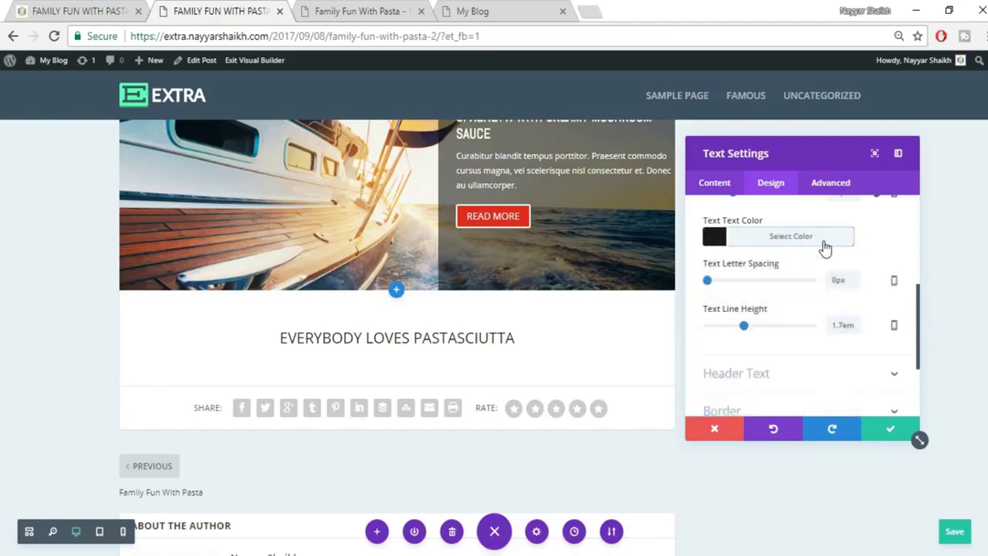
# Step: Compare the heading with the reference post's heading and divider
pyautogui.click(94, 10)
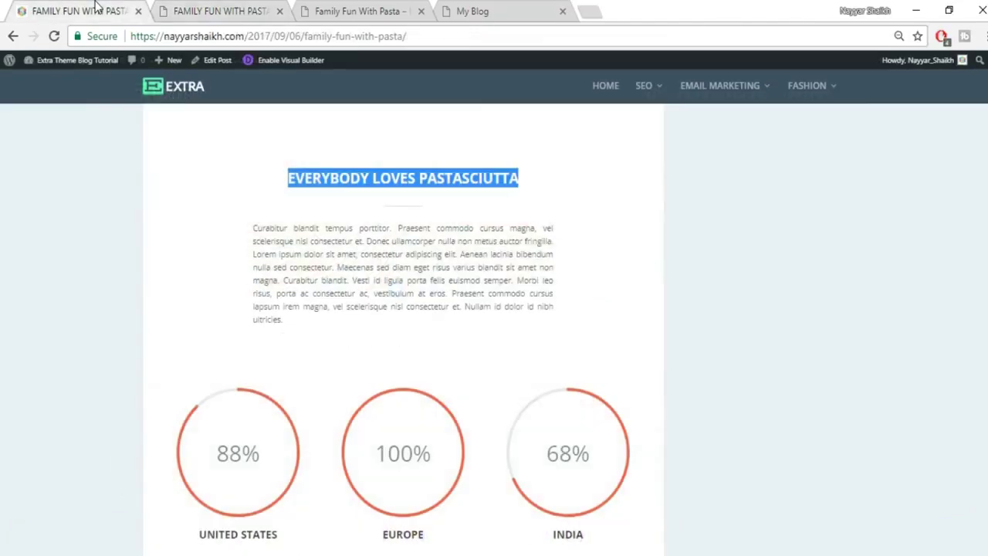
pyautogui.click(260, 8)
pyautogui.scroll(2, 849, 263)
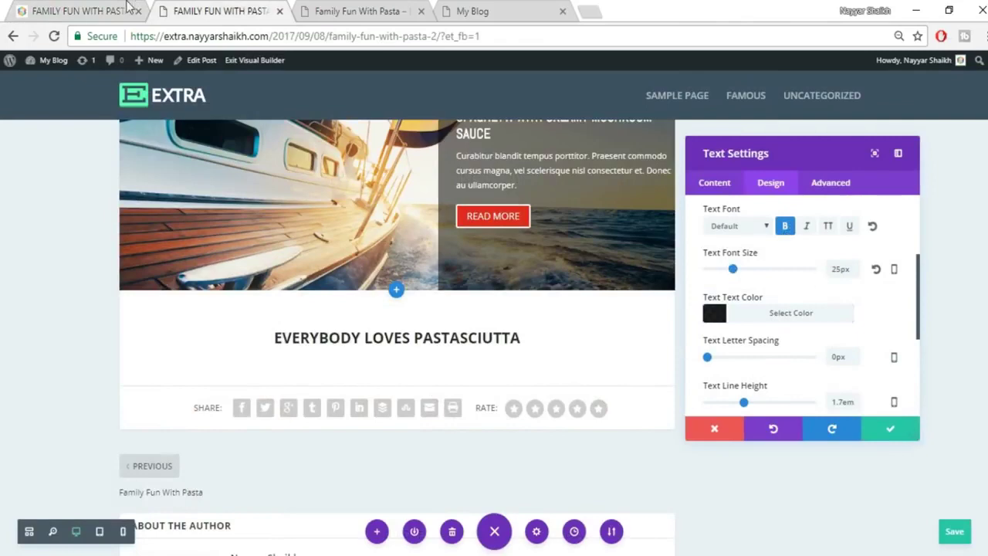
pyautogui.click(100, 11)
pyautogui.click(233, 11)
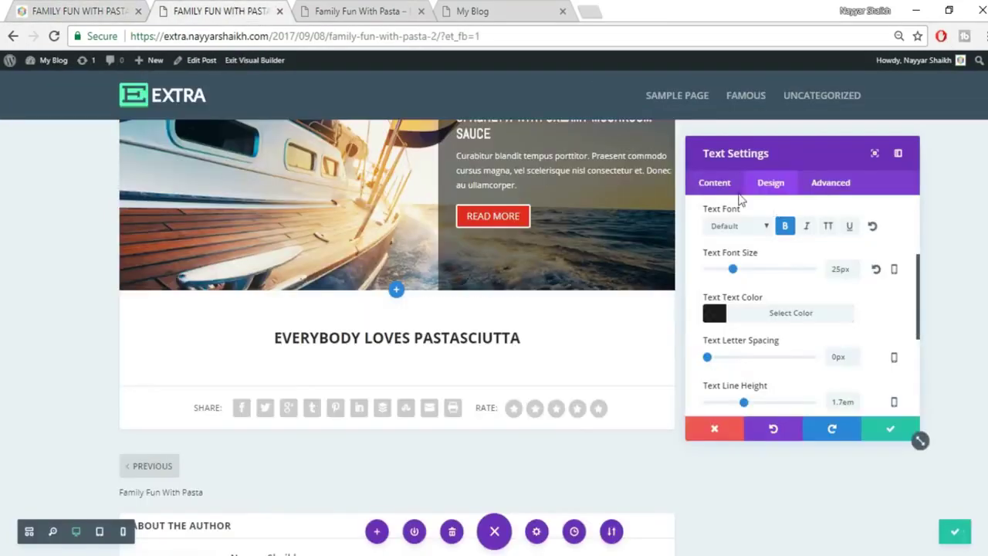
pyautogui.click(85, 11)
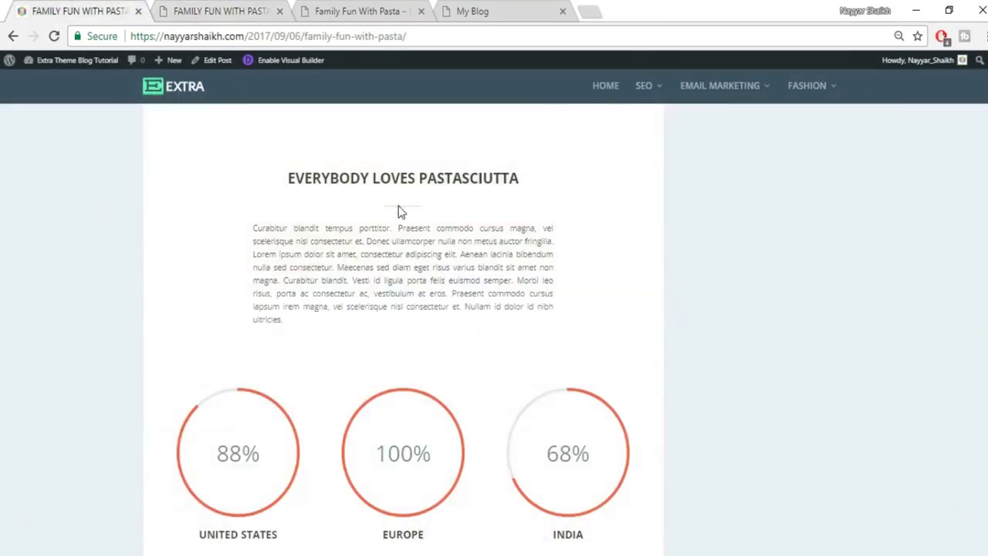
pyautogui.click(220, 7)
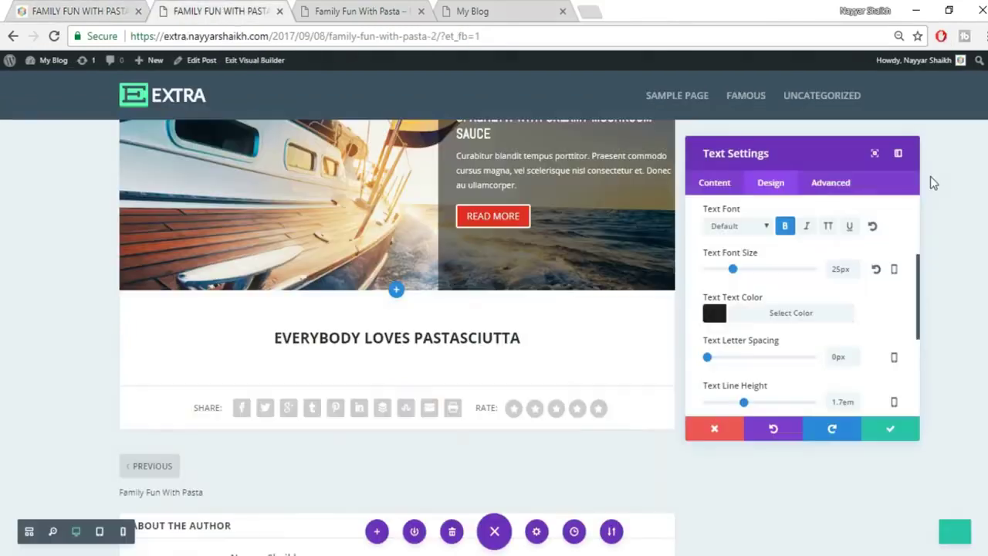
# Step: Switch the heading module's content editor to the Visual view
pyautogui.click(704, 185)
pyautogui.click(819, 261)
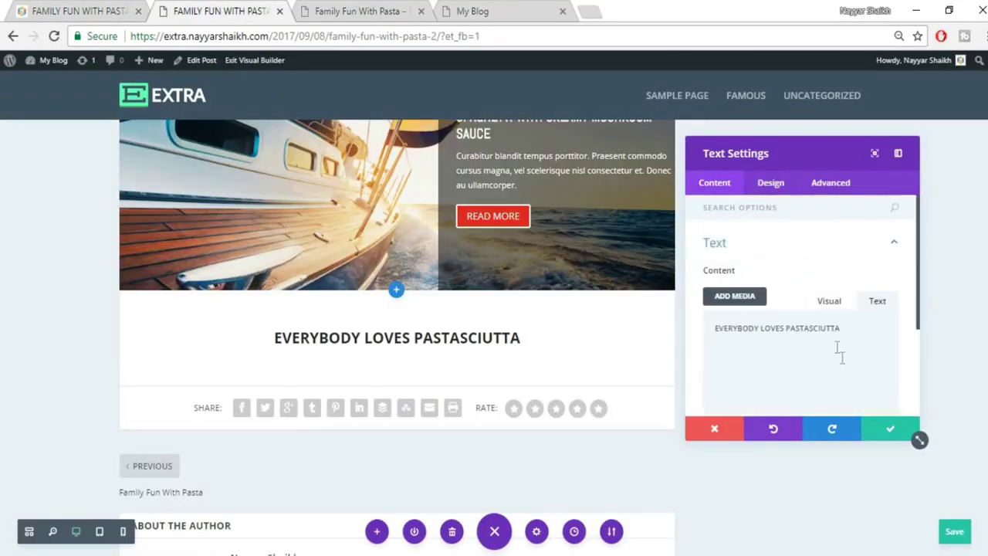
pyautogui.click(827, 304)
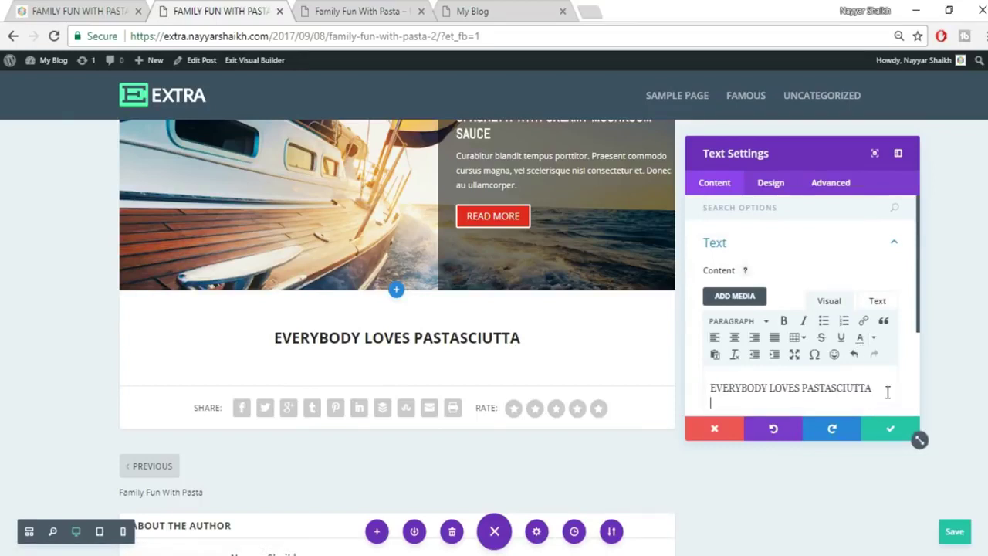
# Step: Insert the divider2 image on a new line under the heading and save the module
pyautogui.click(887, 392)
pyautogui.press('Return')
pyautogui.scroll(-2, 878, 304)
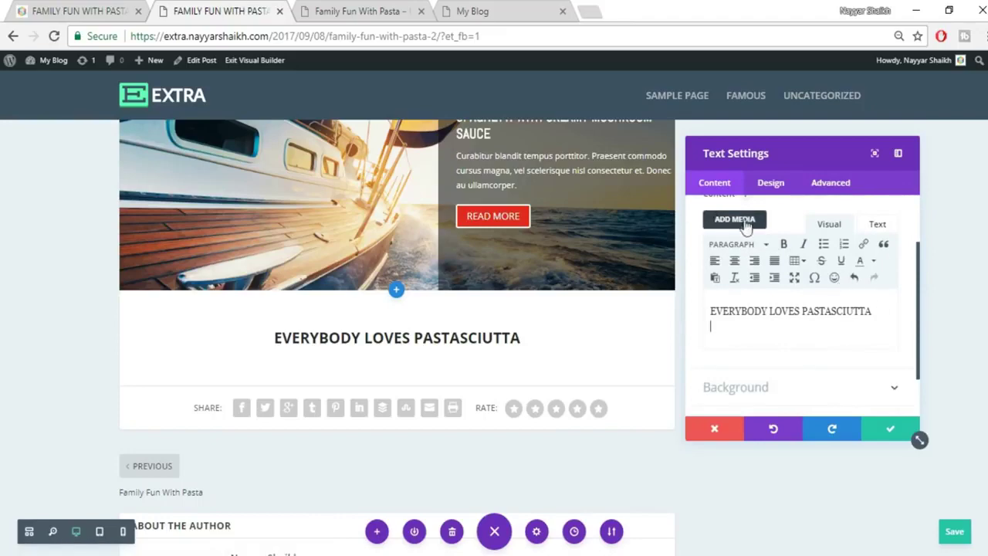
pyautogui.click(734, 220)
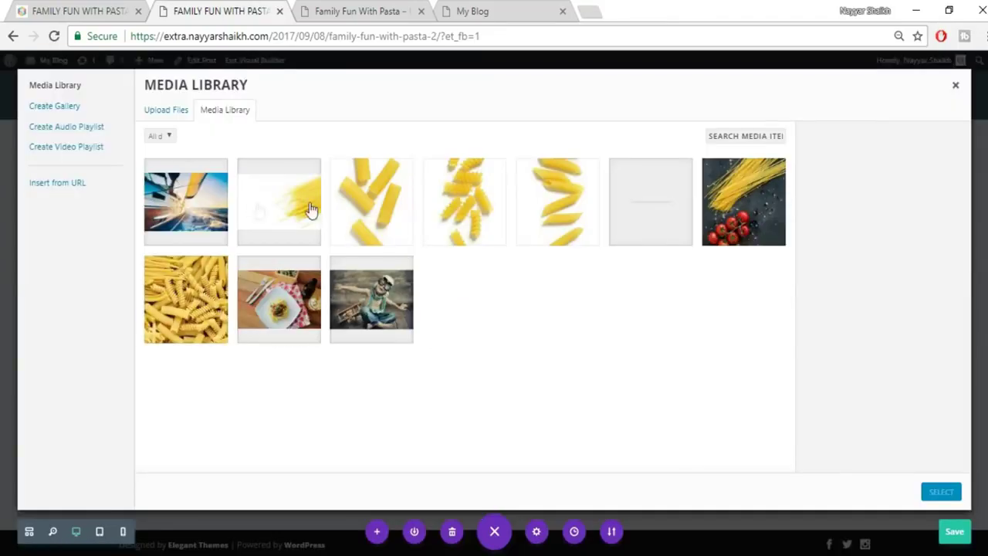
pyautogui.click(656, 220)
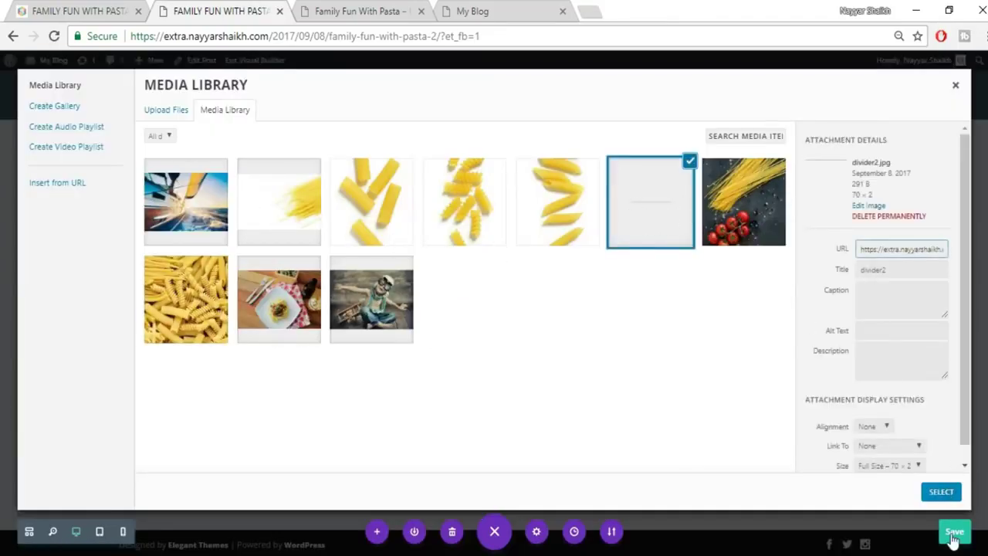
pyautogui.click(942, 492)
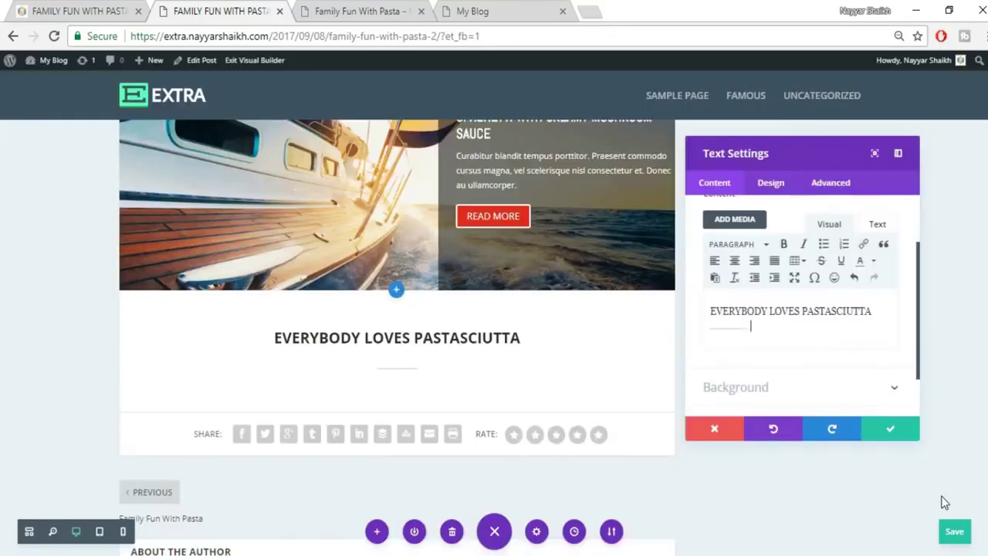
pyautogui.click(891, 428)
# Step: Copy the paragraph text from the reference post page
pyautogui.click(91, 10)
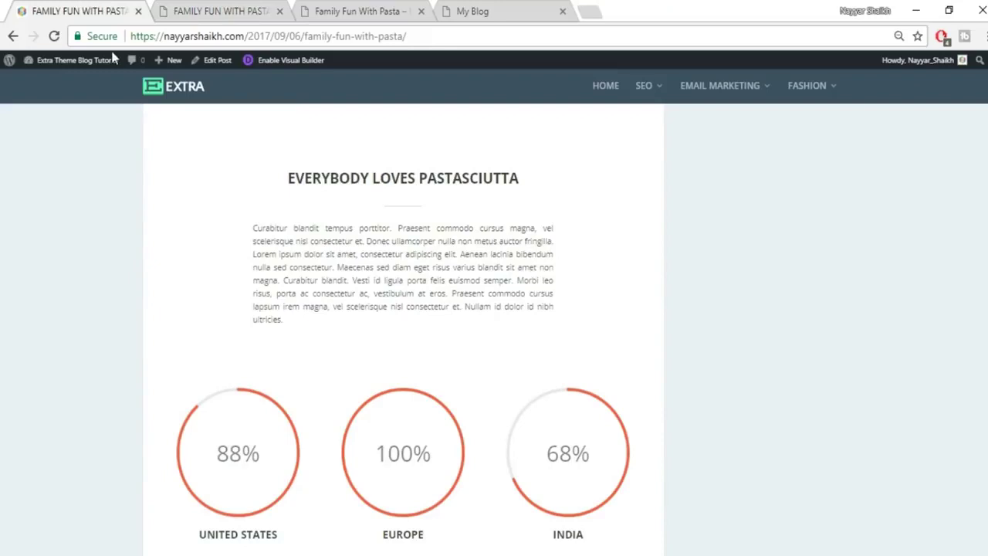
pyautogui.moveTo(254, 233); pyautogui.dragTo(323, 332)
pyautogui.hotkey('ctrl', 'c')
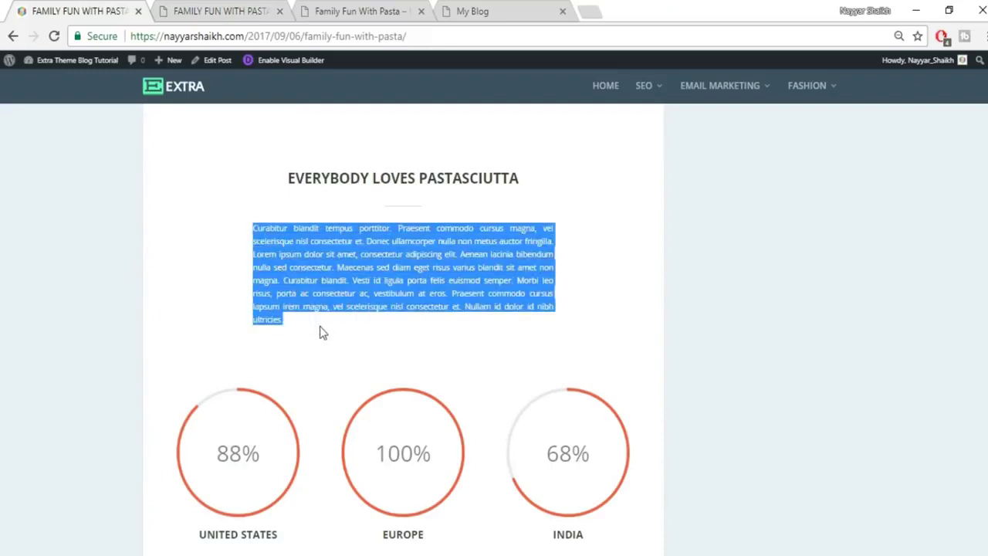
pyautogui.click(220, 11)
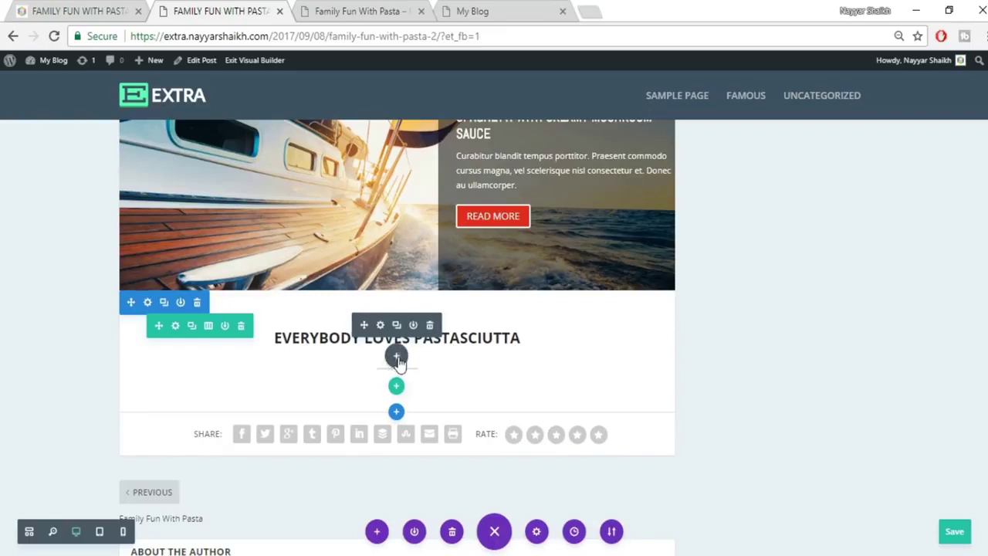
# Step: Add a Text module below the heading and paste the lorem ipsum paragraph in the Text view
pyautogui.click(396, 357)
pyautogui.write('T')
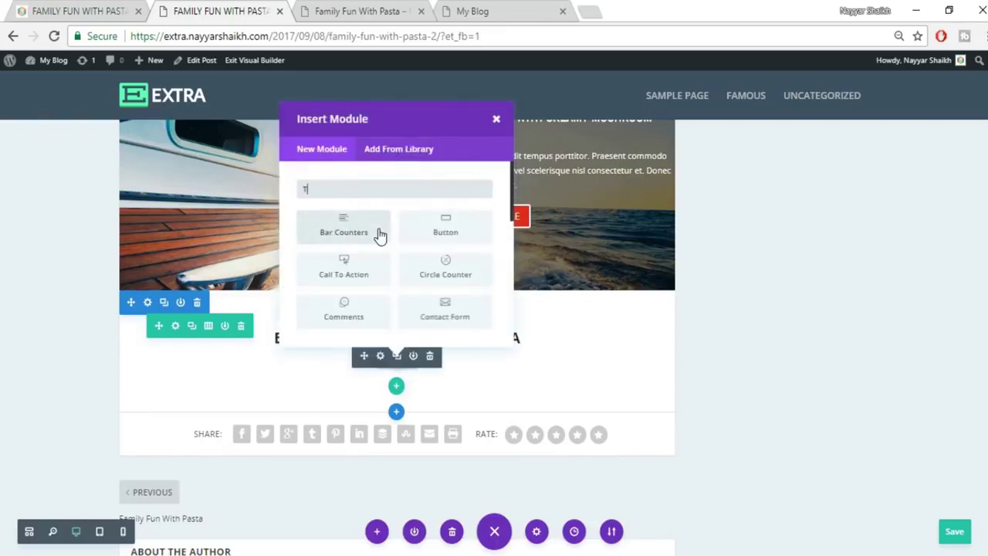
pyautogui.write('EX')
pyautogui.click(344, 230)
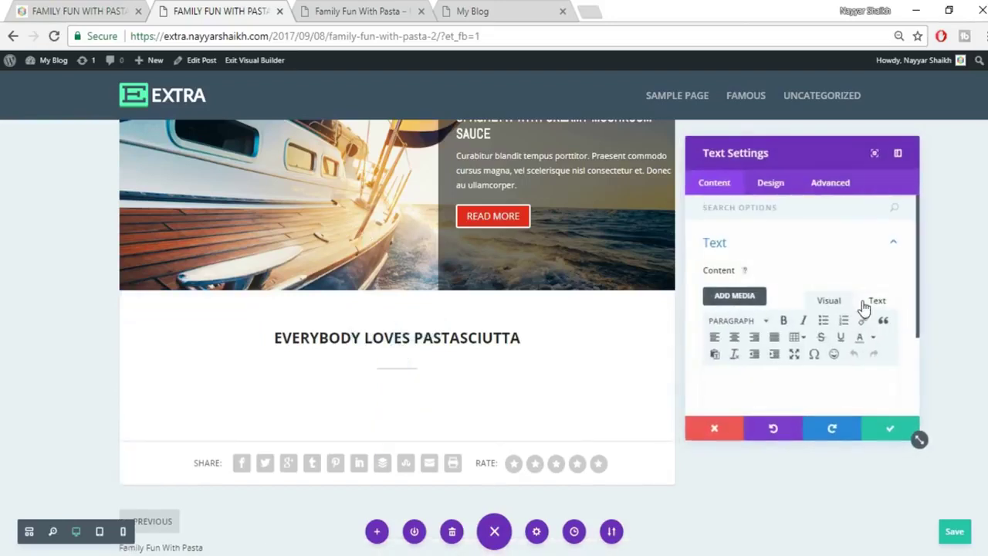
pyautogui.click(866, 306)
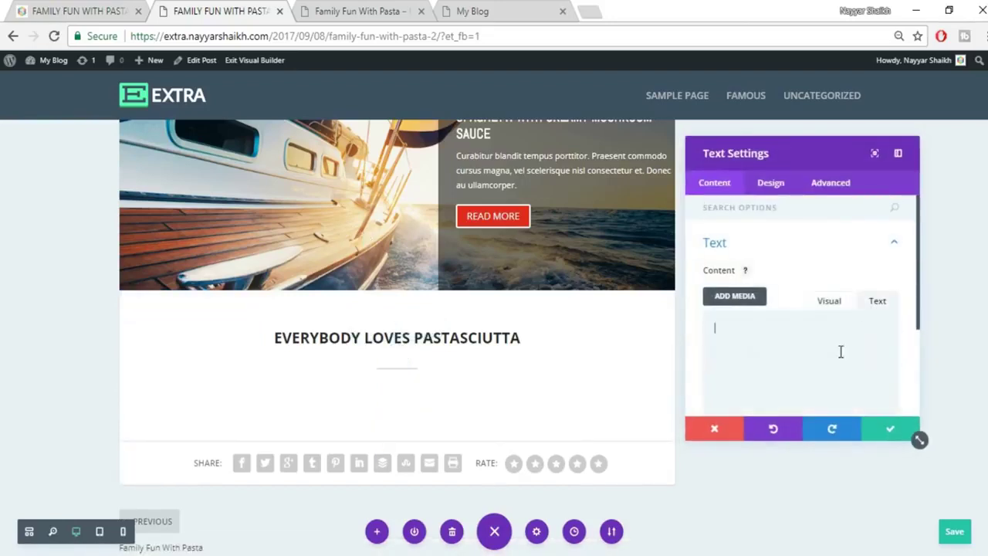
pyautogui.hotkey('ctrl', 'v')
pyautogui.scroll(-2, 840, 351)
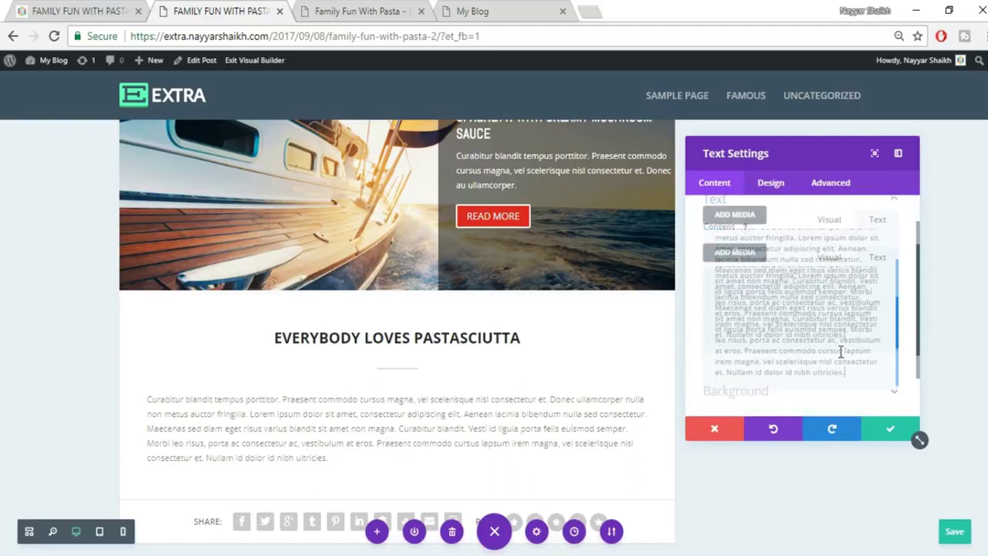
# Step: Center the paragraph text and save the module
pyautogui.click(772, 185)
pyautogui.click(785, 244)
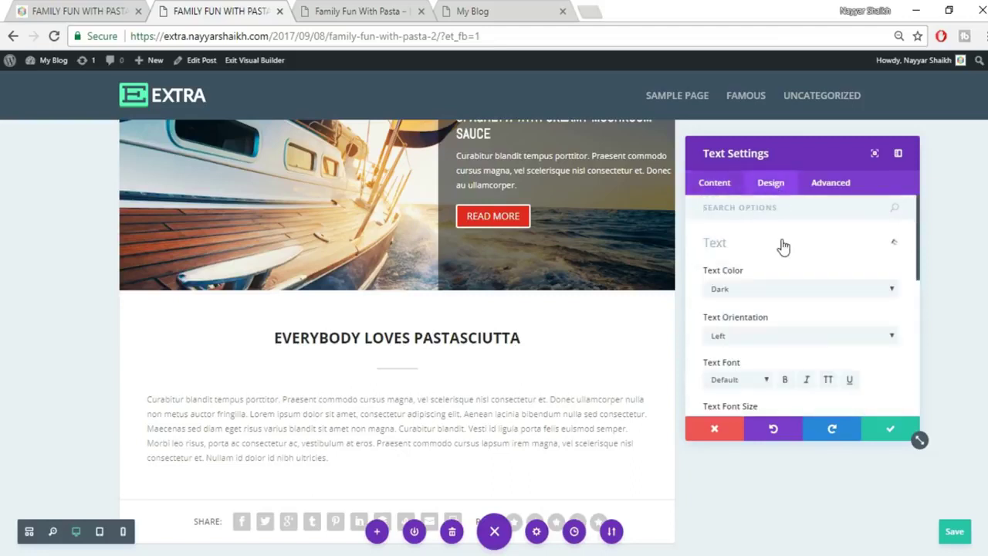
pyautogui.click(770, 336)
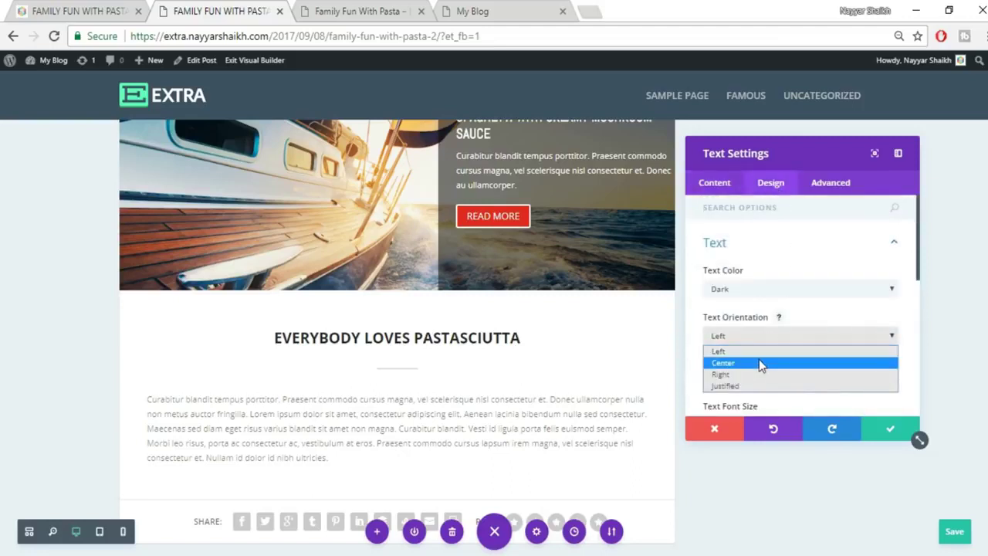
pyautogui.click(759, 359)
pyautogui.click(887, 433)
# Step: Check the reference post's paragraph and deselect its text
pyautogui.scroll(-1, 653, 294)
pyautogui.click(40, 7)
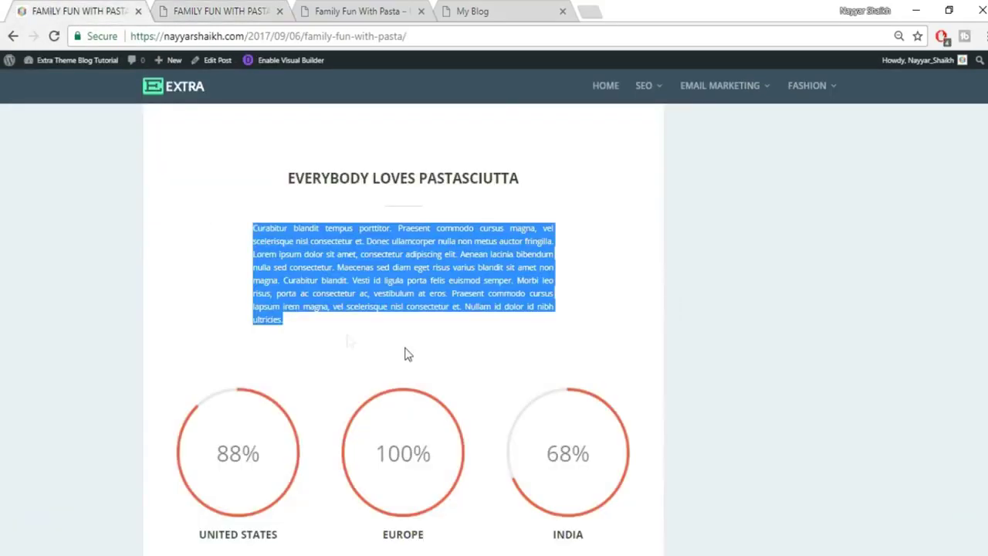
pyautogui.click(668, 224)
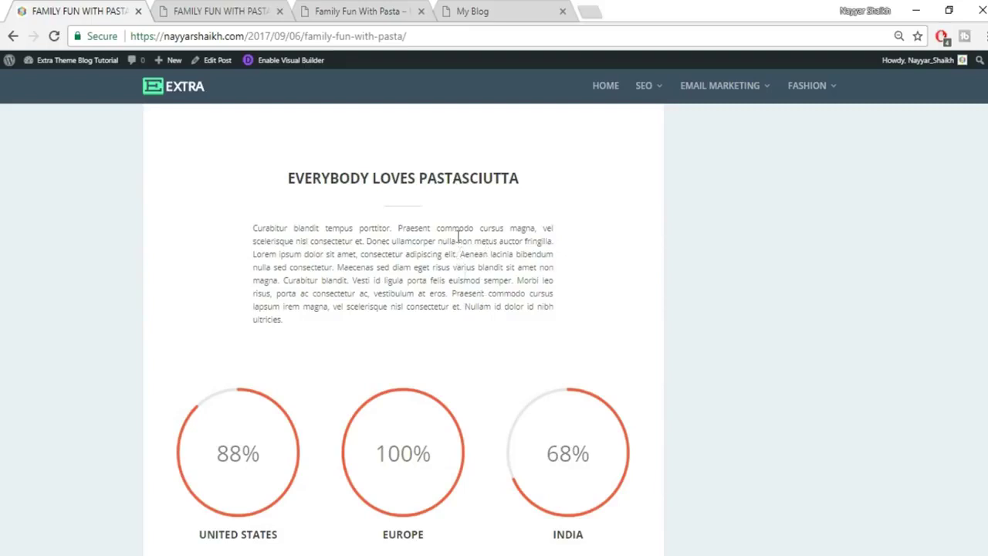
pyautogui.click(222, 11)
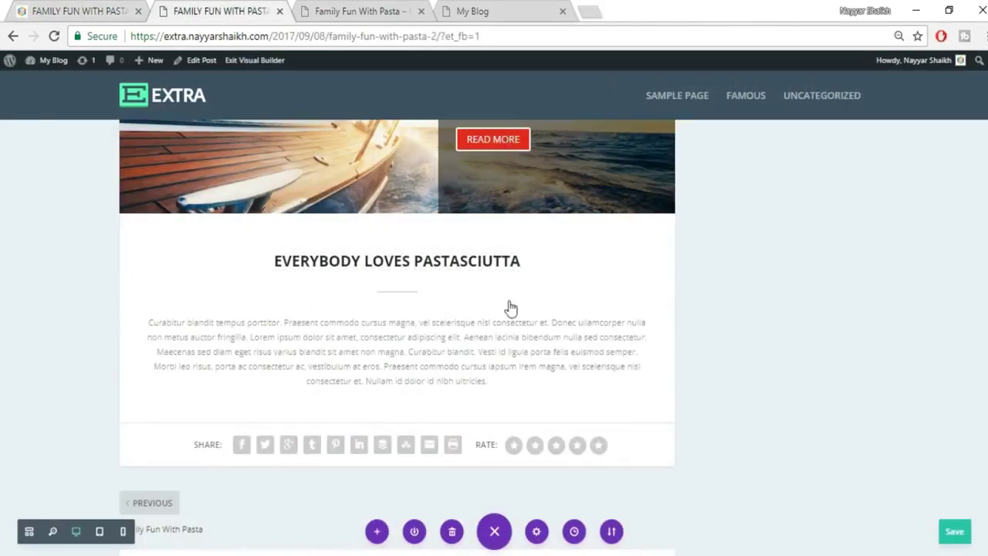
# Step: Change the paragraph's text orientation to Justified and save the module
pyautogui.click(380, 337)
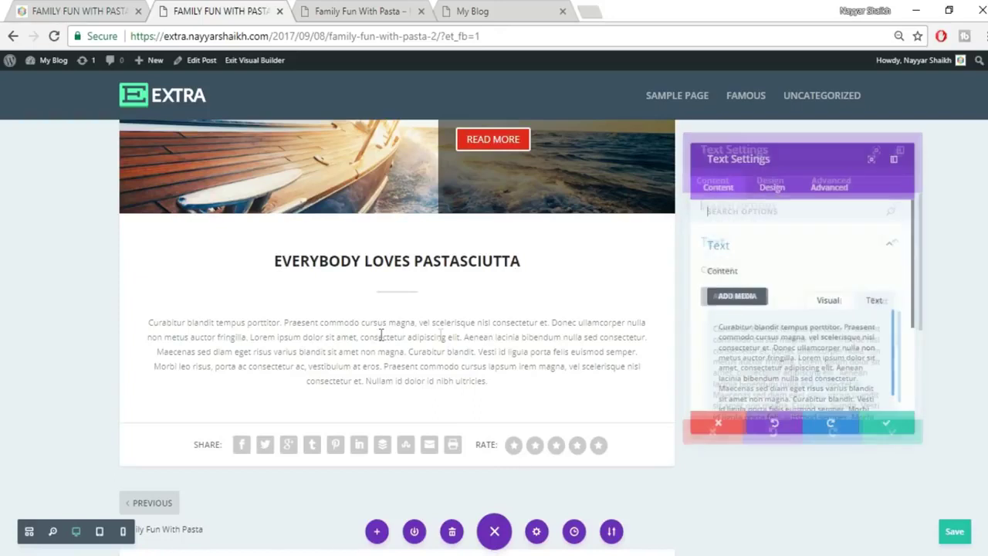
pyautogui.click(763, 185)
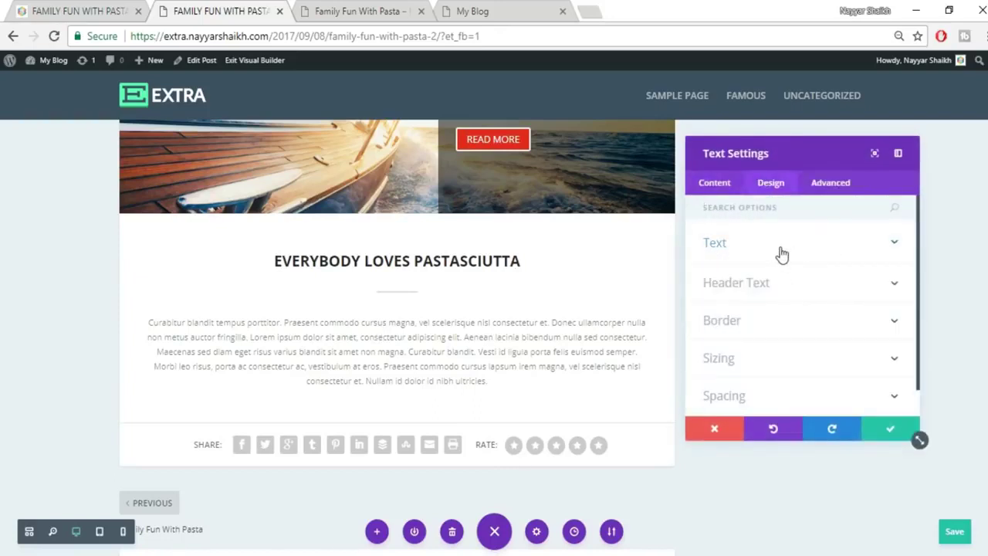
pyautogui.click(776, 247)
pyautogui.click(766, 335)
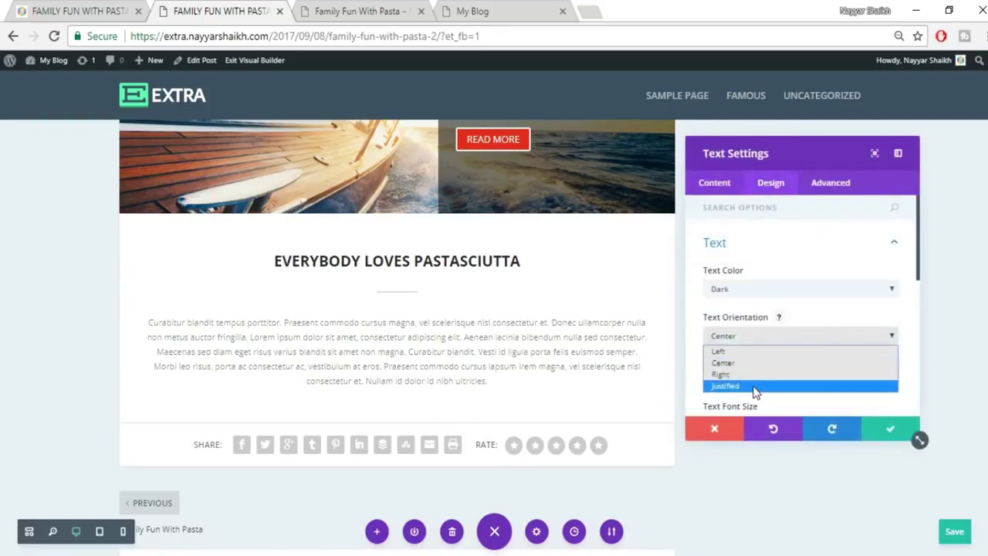
pyautogui.click(773, 387)
pyautogui.click(888, 429)
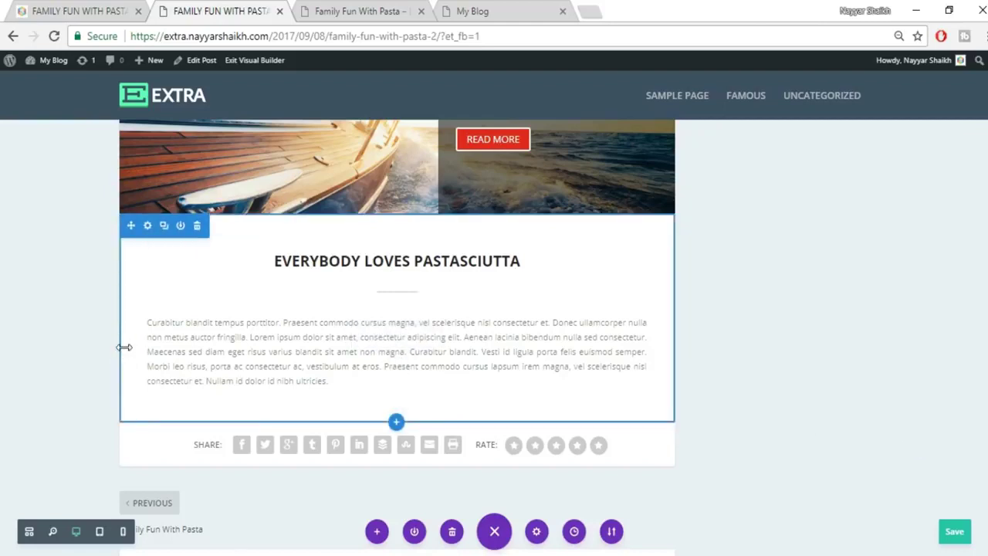
# Step: Give the text block about 101px left and 112px right padding, plus extra top padding
pyautogui.moveTo(124, 348); pyautogui.dragTo(181, 352)
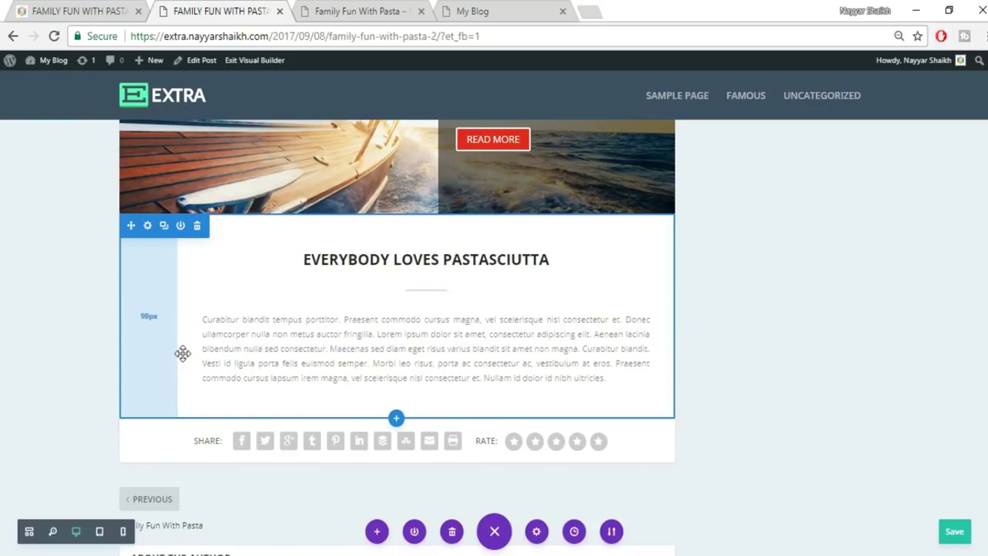
pyautogui.moveTo(651, 320); pyautogui.dragTo(613, 326)
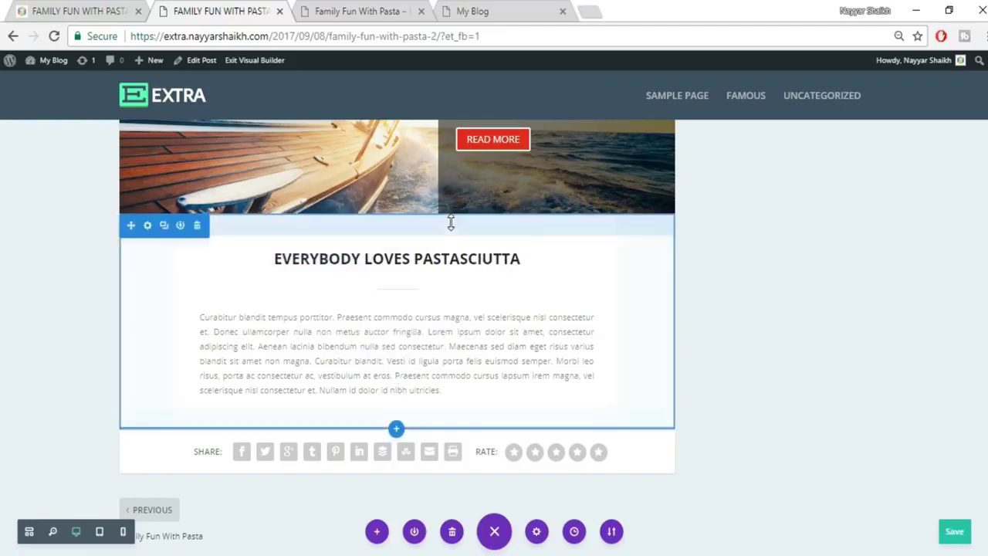
pyautogui.moveTo(450, 224); pyautogui.dragTo(450, 239)
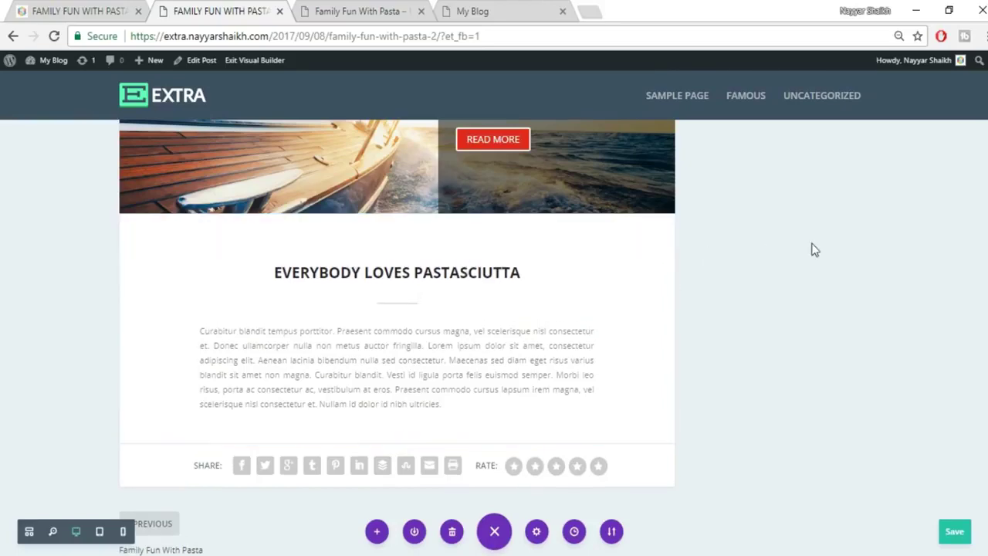
pyautogui.scroll(-1, 862, 283)
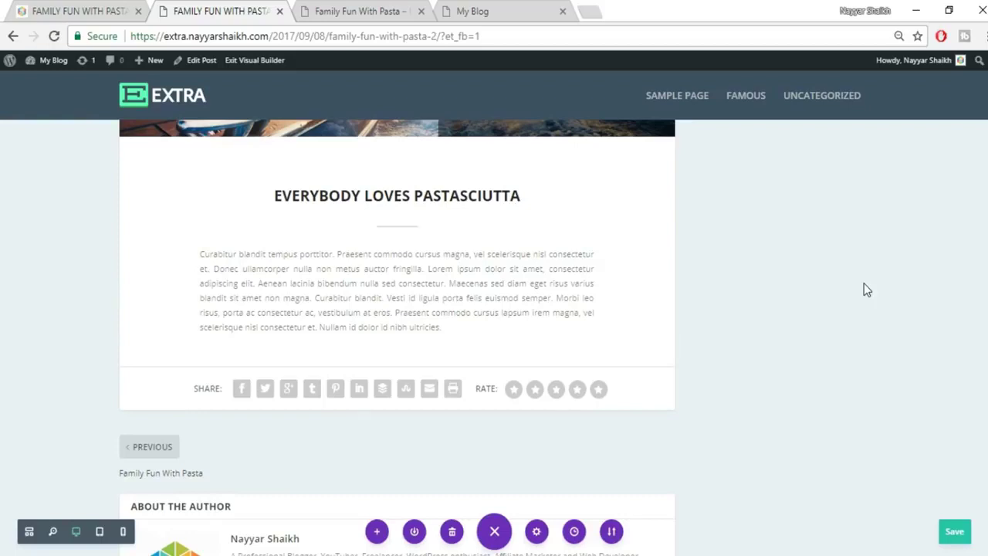
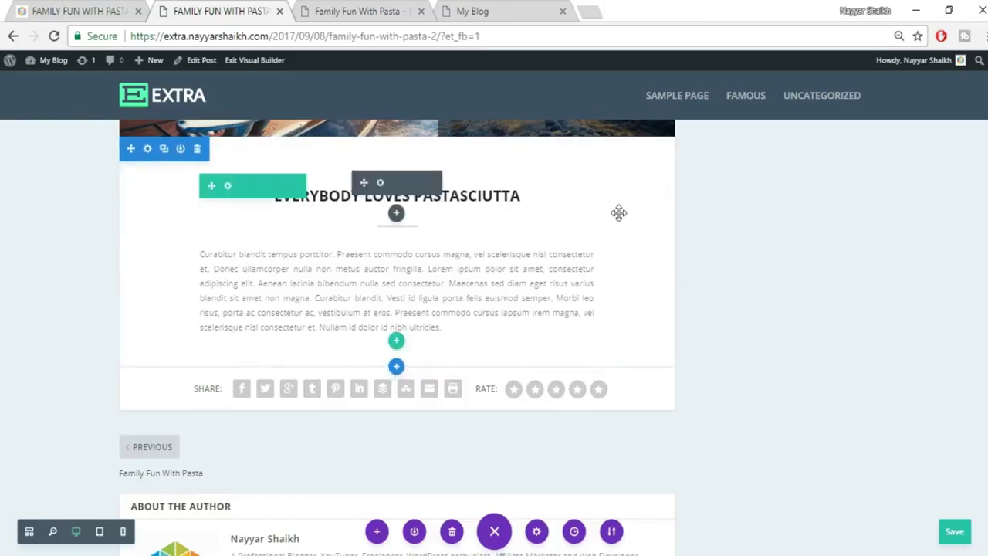
# Step: Add a regular section with a three-column row and a Circle Counter in the first column
pyautogui.click(97, 6)
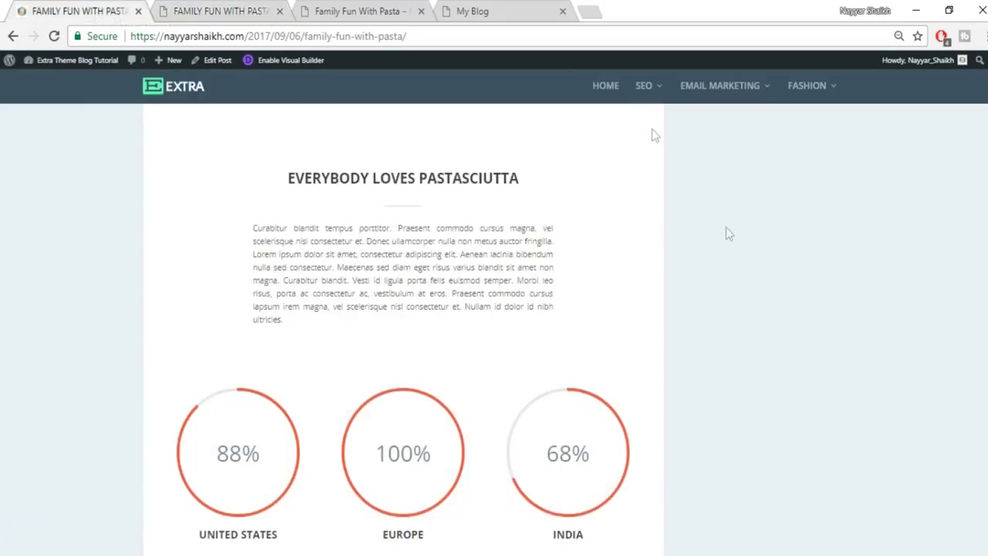
pyautogui.scroll(-2, 492, 299)
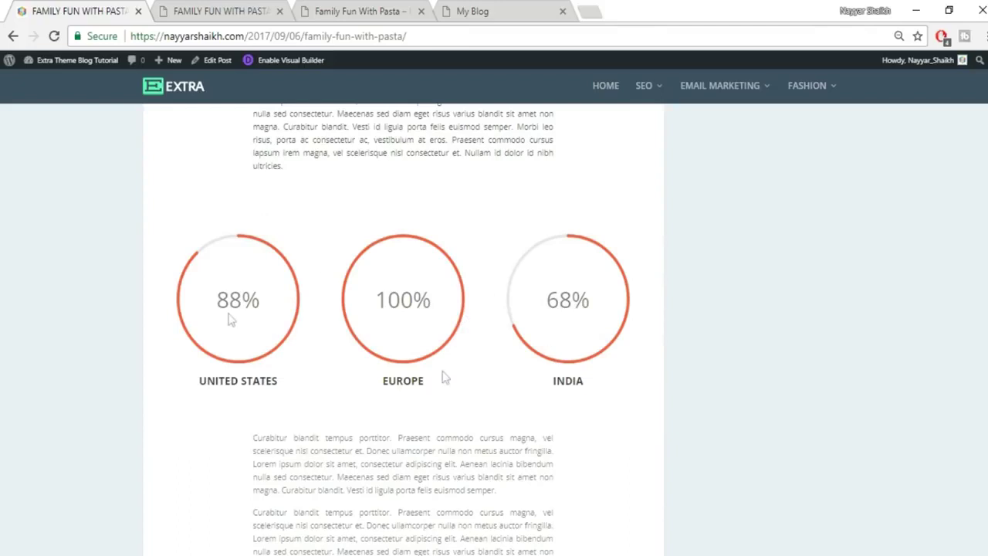
pyautogui.click(255, 8)
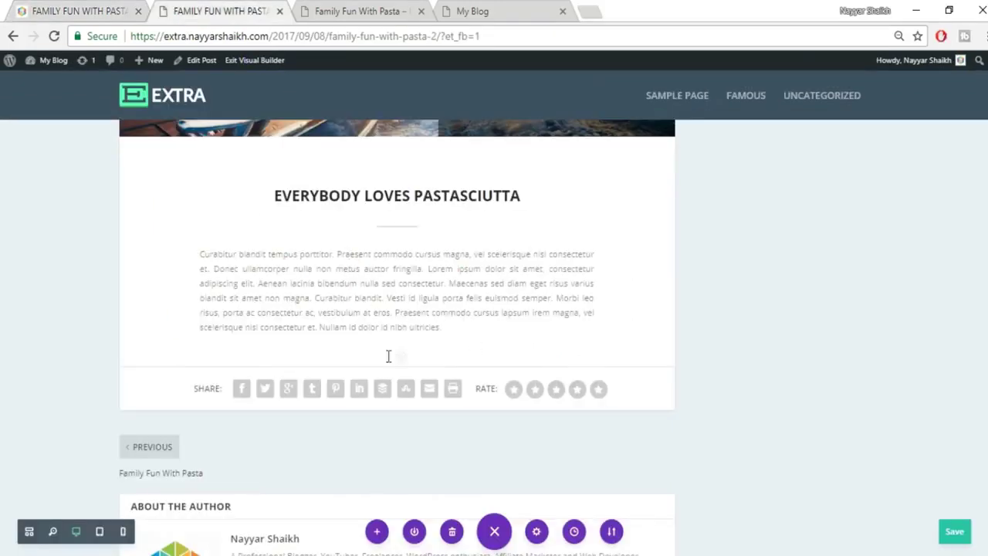
pyautogui.click(395, 367)
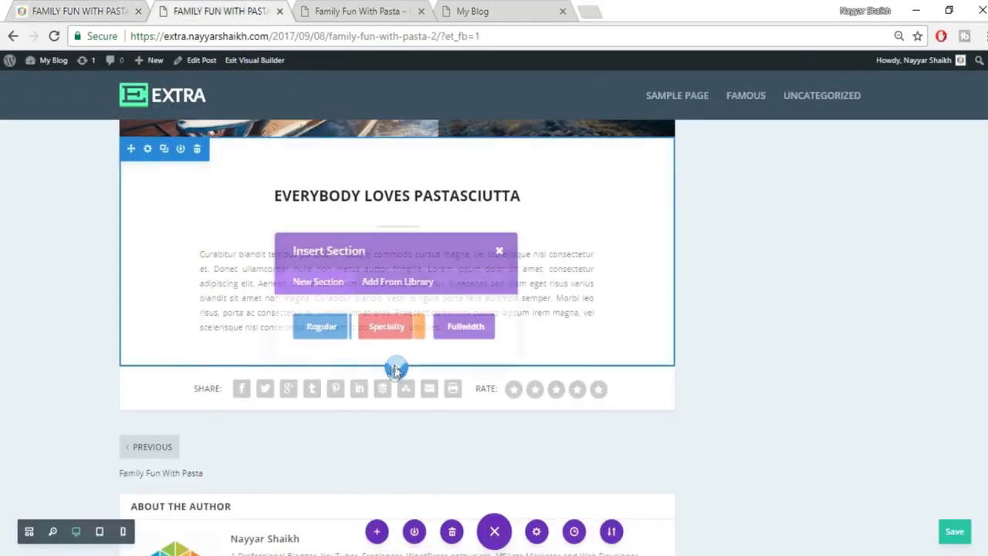
pyautogui.click(324, 322)
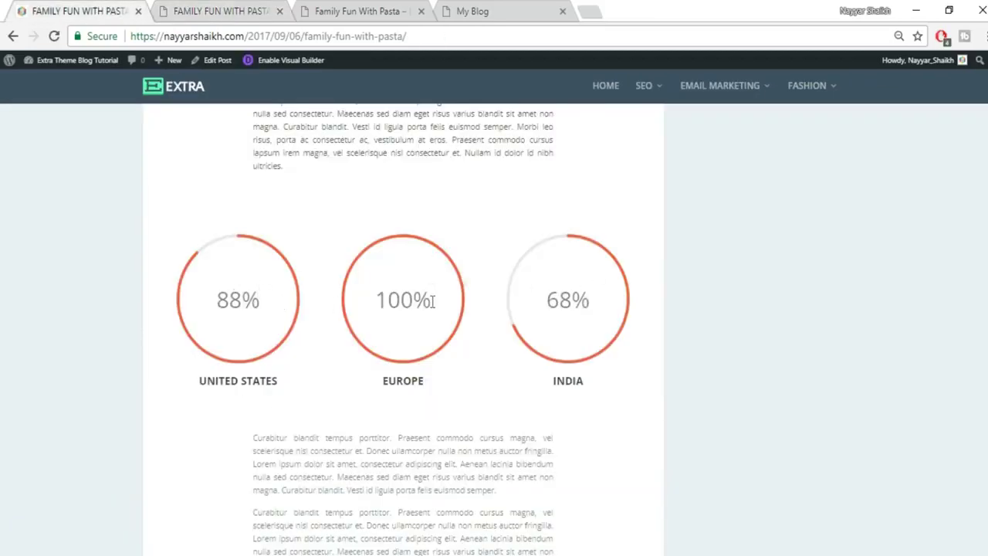
pyautogui.click(198, 9)
pyautogui.click(480, 267)
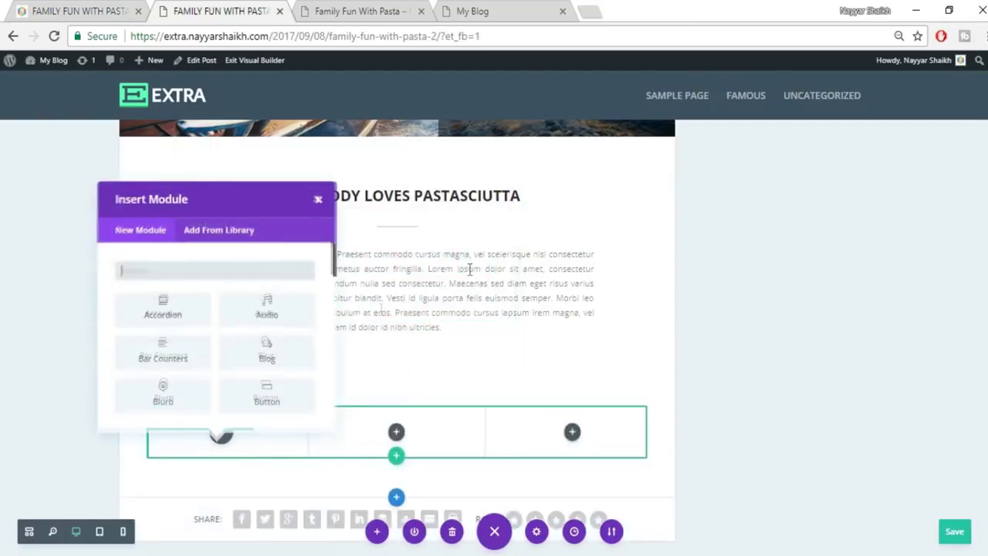
pyautogui.write('ci')
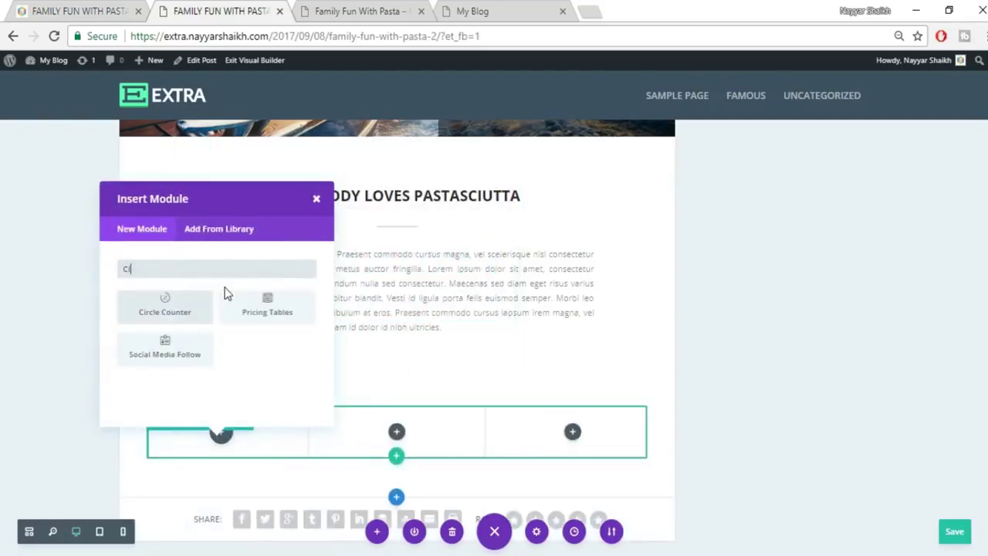
pyautogui.click(156, 320)
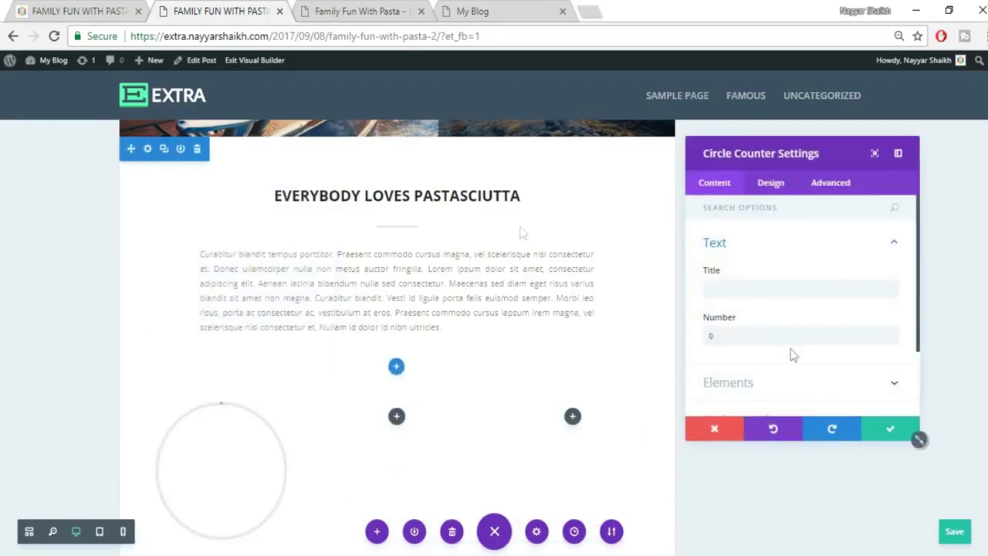
# Step: Title the counter UNITED STATES, copied from the reference post, and set its number to 88
pyautogui.click(98, 9)
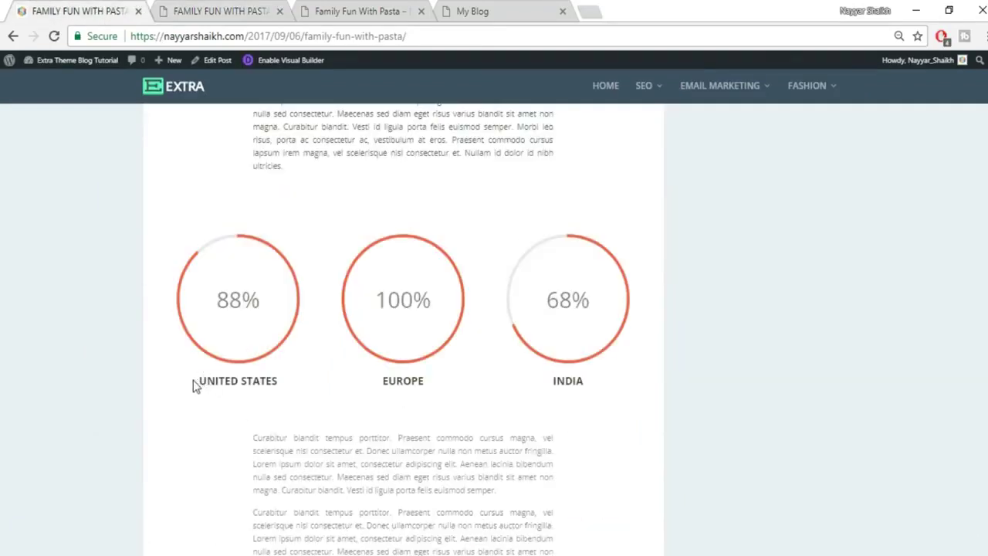
pyautogui.moveTo(195, 386); pyautogui.dragTo(314, 387)
pyautogui.hotkey('ctrl', 'c')
pyautogui.click(198, 10)
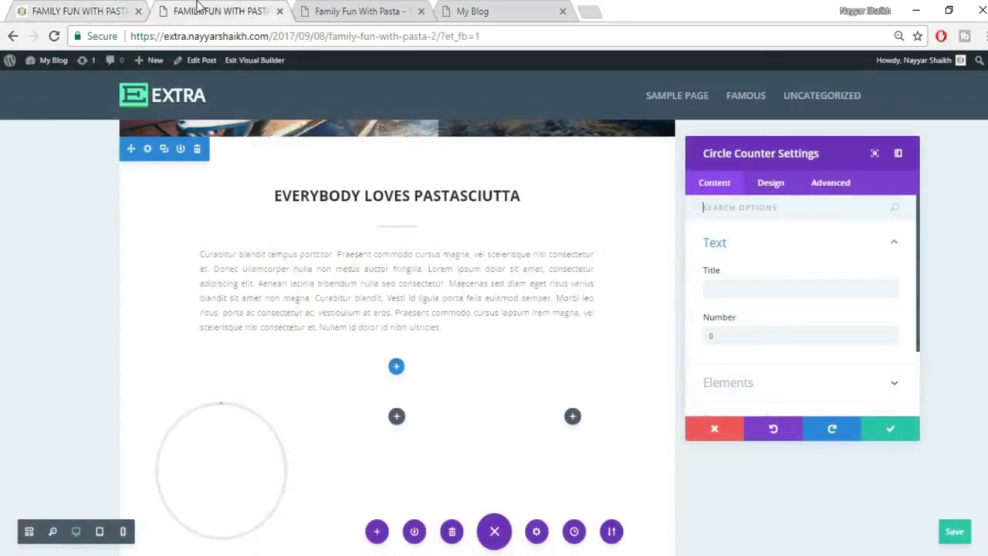
pyautogui.click(727, 292)
pyautogui.hotkey('ctrl', 'v')
pyautogui.click(87, 9)
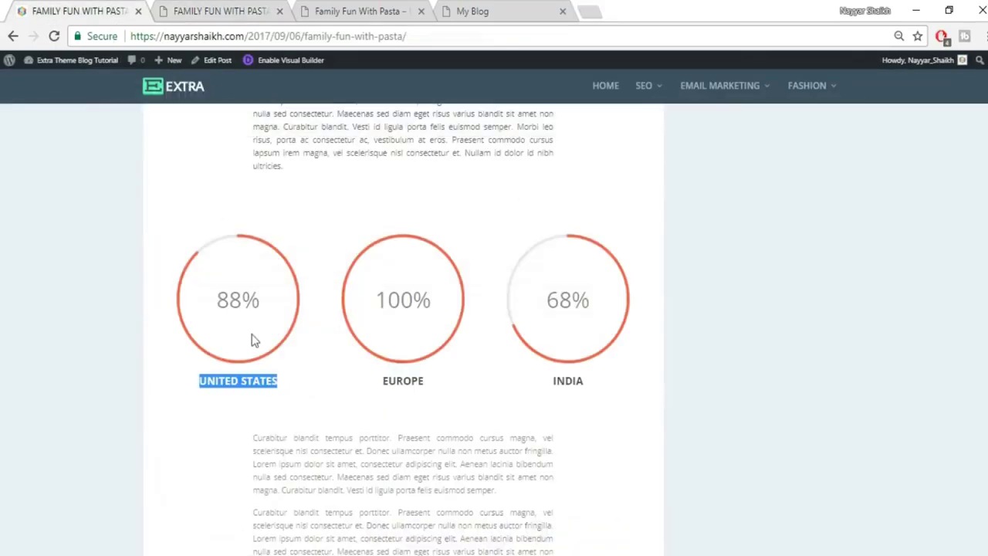
pyautogui.click(205, 9)
pyautogui.moveTo(743, 342); pyautogui.dragTo(664, 345)
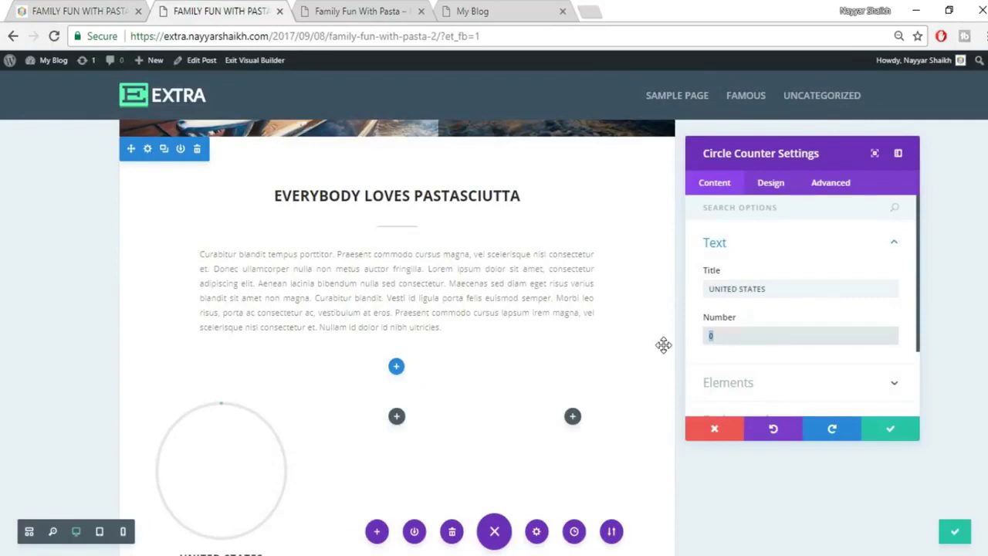
pyautogui.write('88')
pyautogui.scroll(-2, 632, 352)
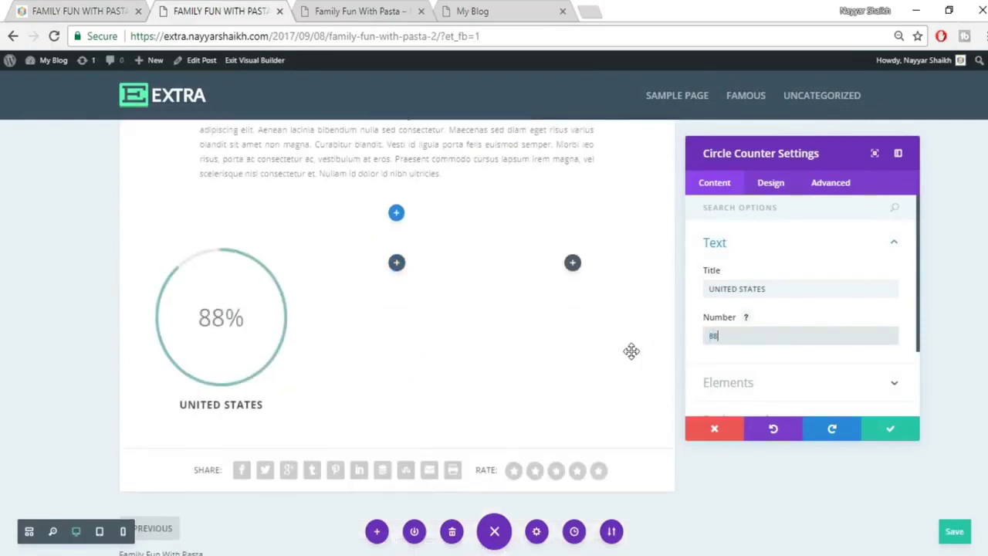
# Step: Try a red Circle Color in the counter's Design settings, then leave it unset
pyautogui.click(770, 183)
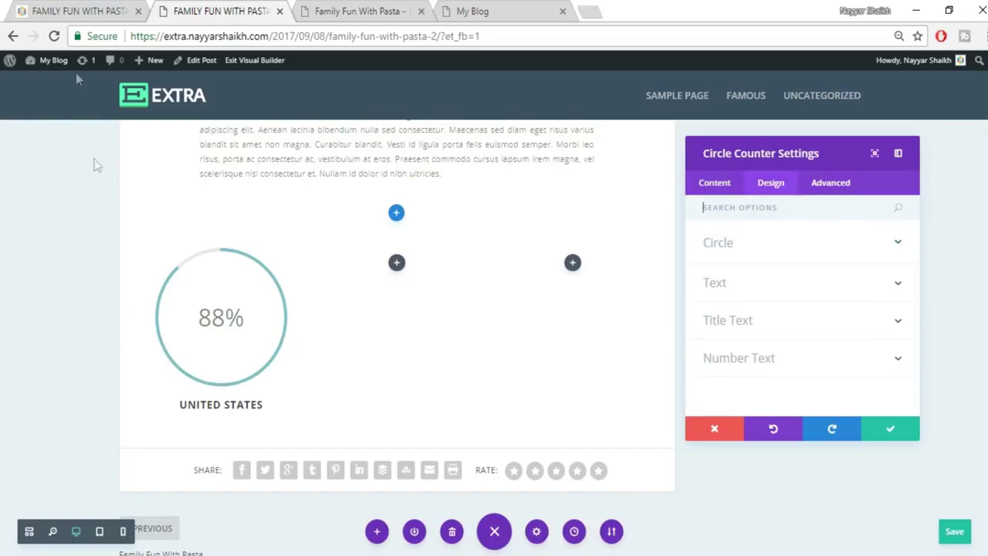
pyautogui.click(71, 12)
pyautogui.click(211, 10)
pyautogui.click(815, 245)
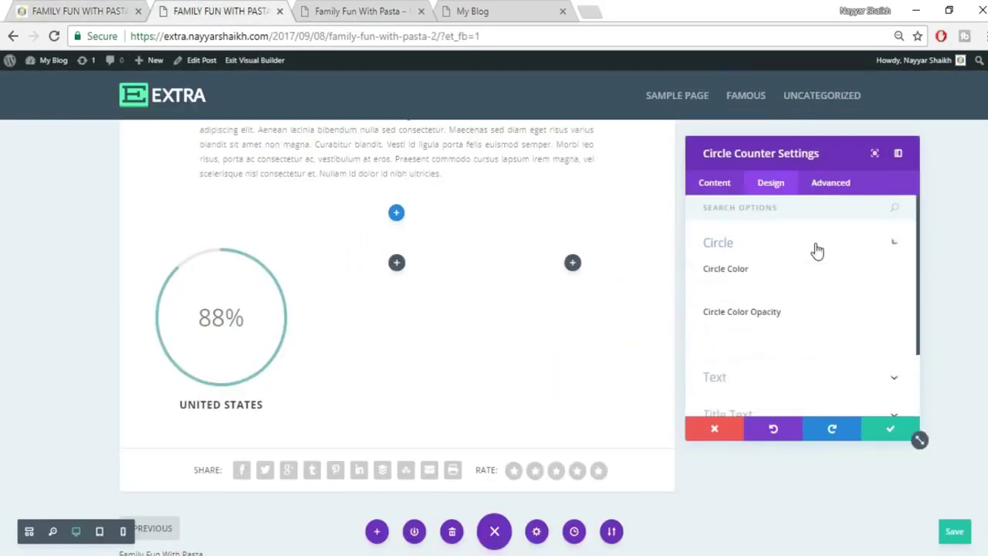
pyautogui.click(791, 285)
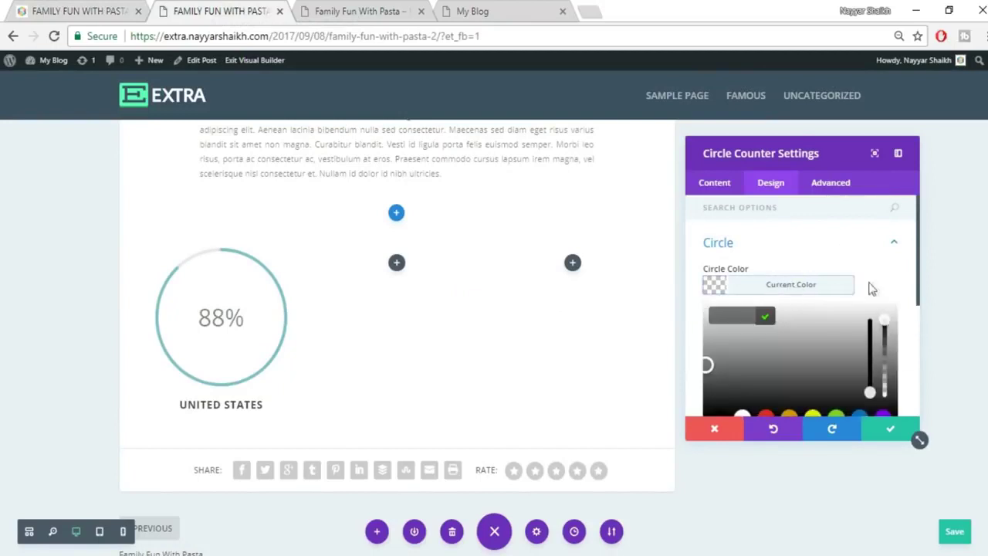
pyautogui.click(770, 343)
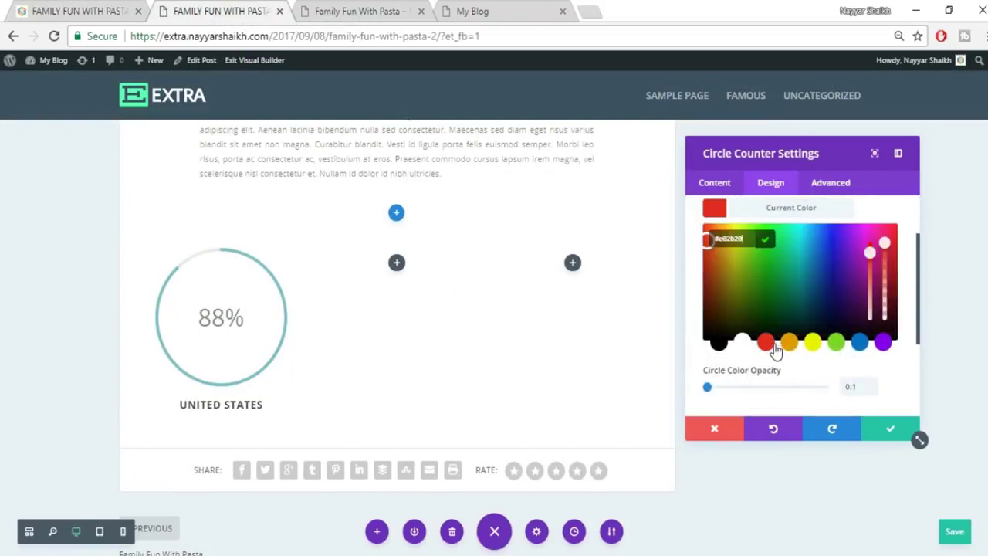
pyautogui.click(791, 370)
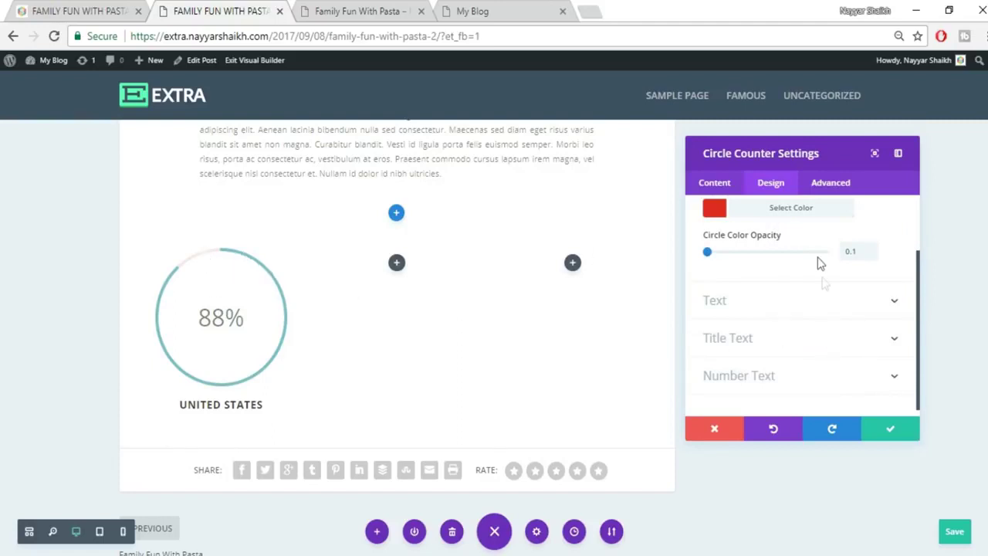
pyautogui.scroll(2, 822, 278)
pyautogui.click(826, 293)
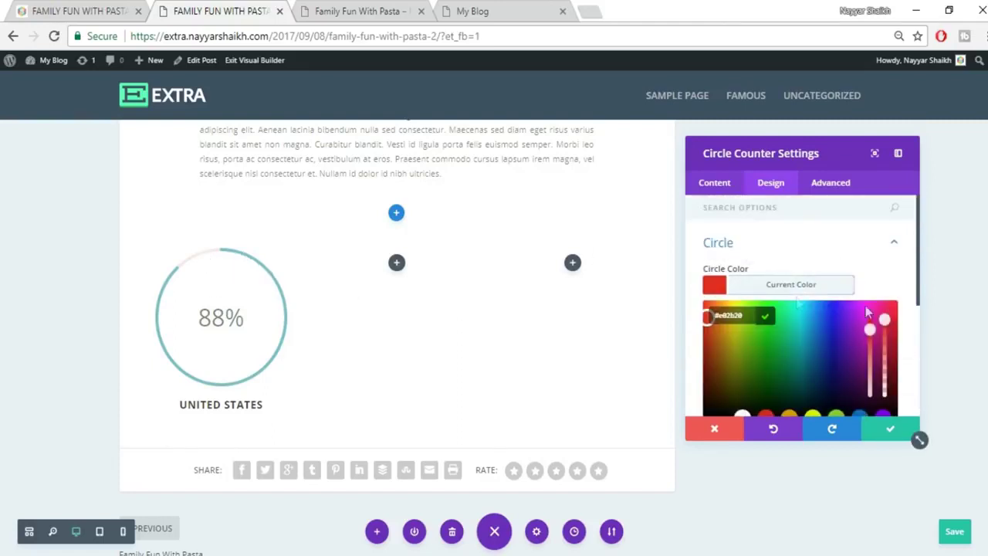
pyautogui.click(808, 297)
pyautogui.click(787, 293)
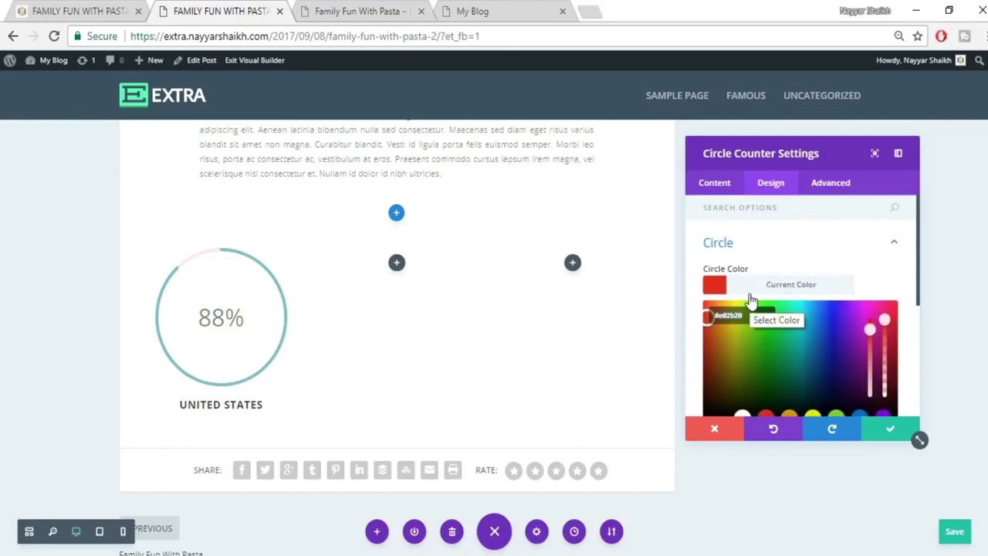
pyautogui.click(815, 243)
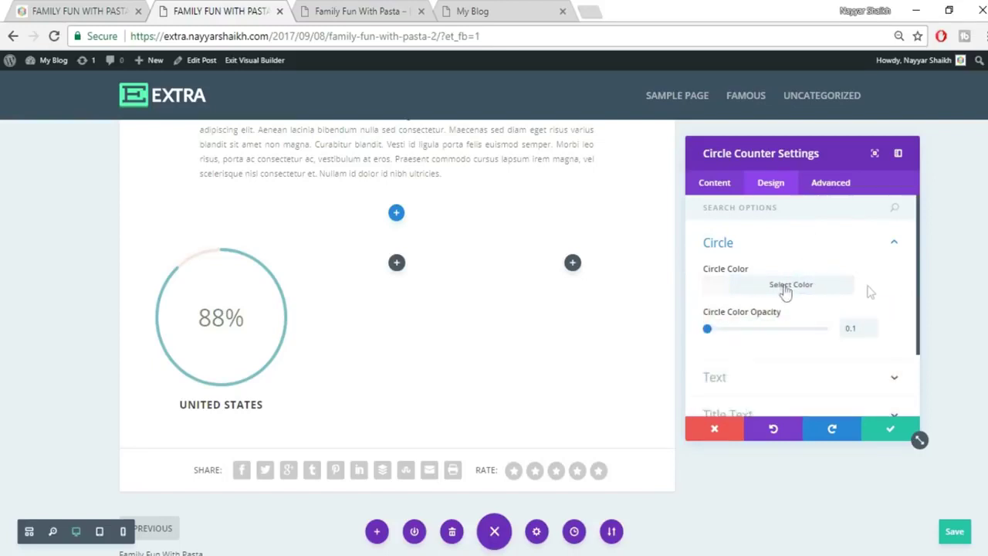
pyautogui.scroll(-1, 887, 307)
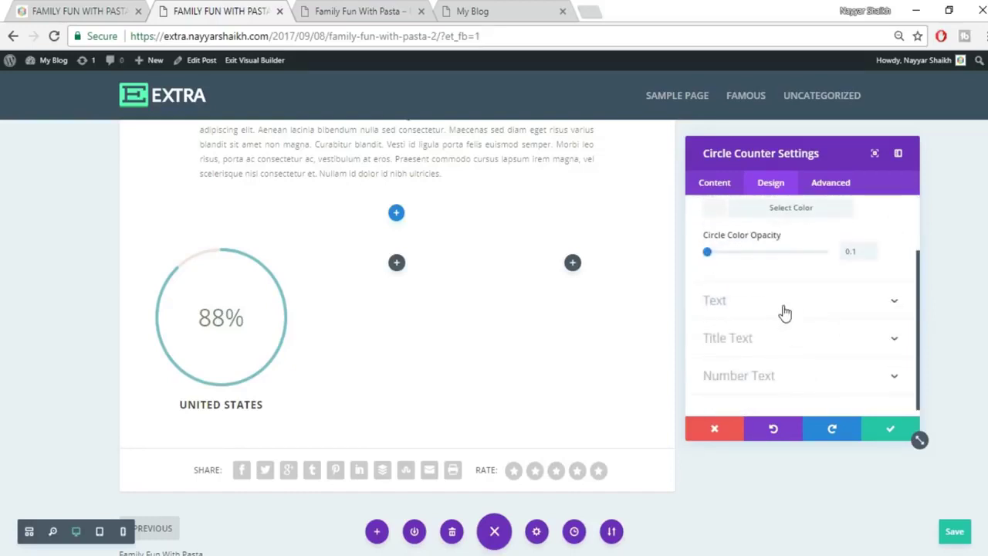
pyautogui.scroll(1, 800, 346)
# Step: Set the counter's Bar Background Color to red and save the settings
pyautogui.click(719, 183)
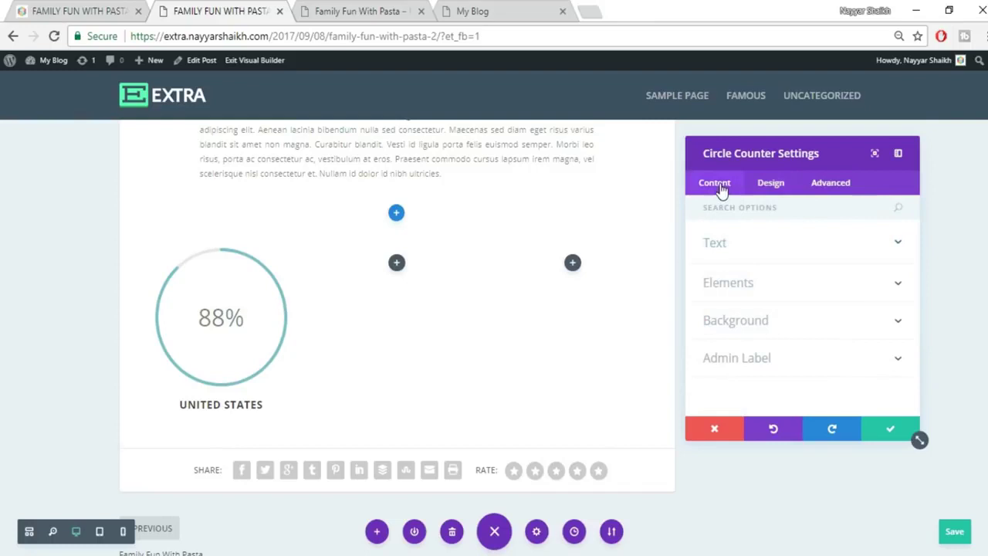
pyautogui.click(790, 324)
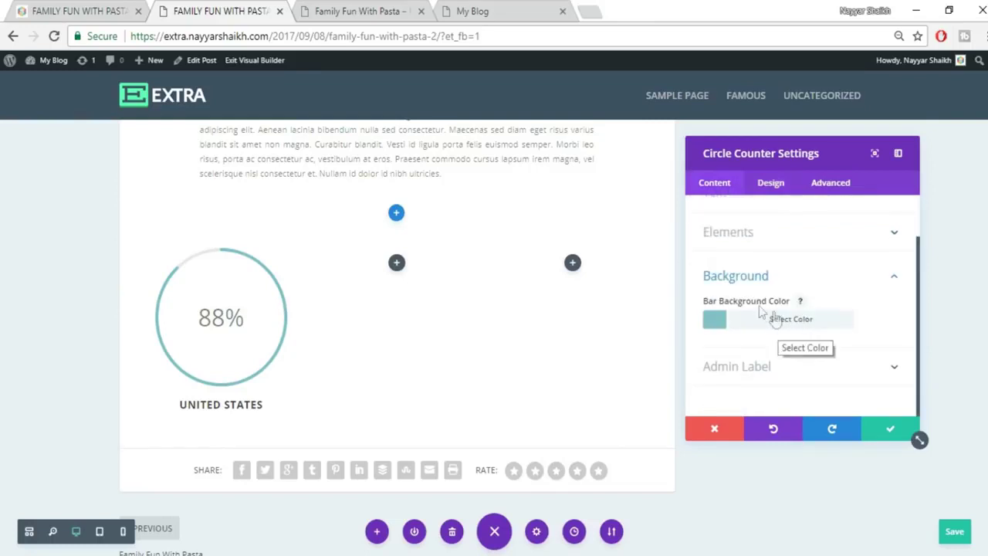
pyautogui.click(795, 323)
pyautogui.scroll(-3, 822, 332)
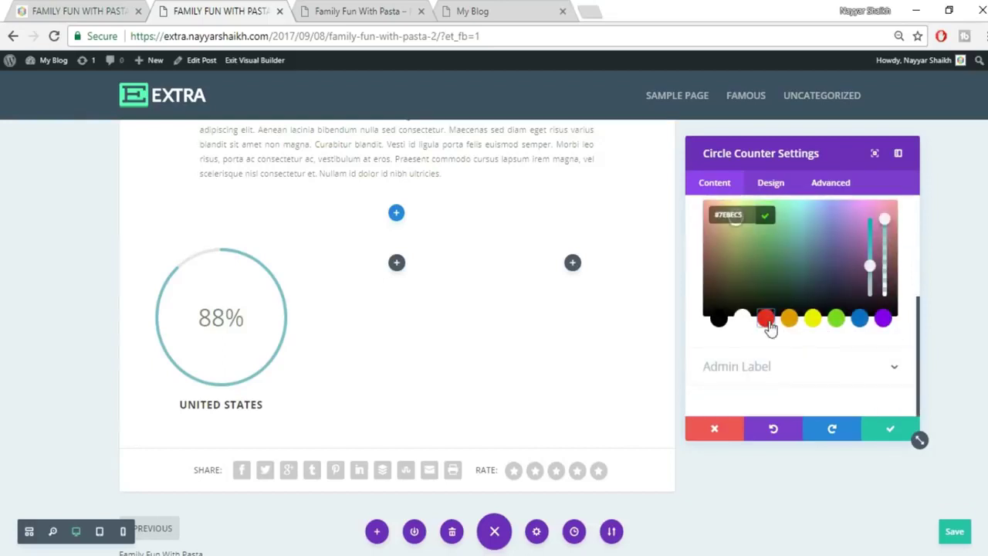
pyautogui.click(766, 319)
pyautogui.scroll(3, 805, 368)
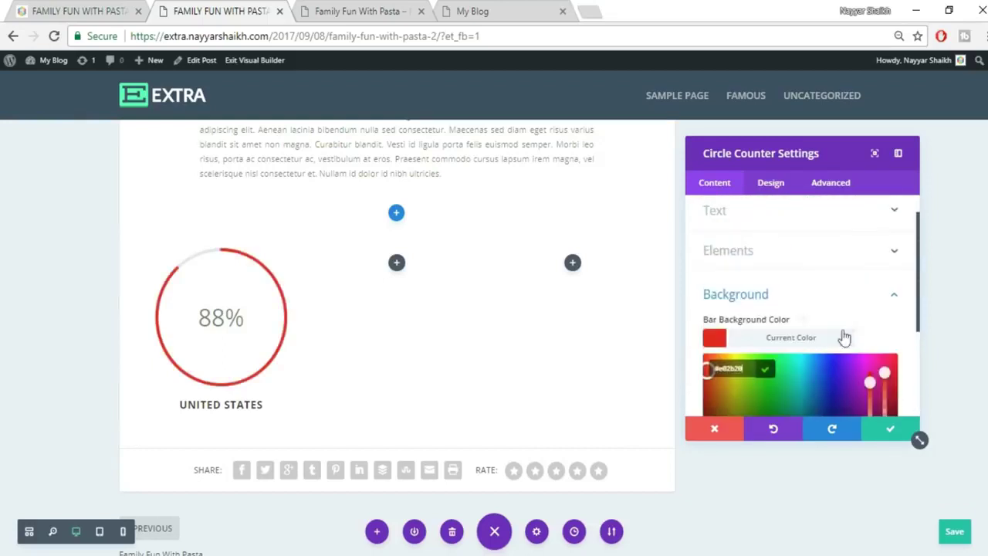
pyautogui.click(867, 309)
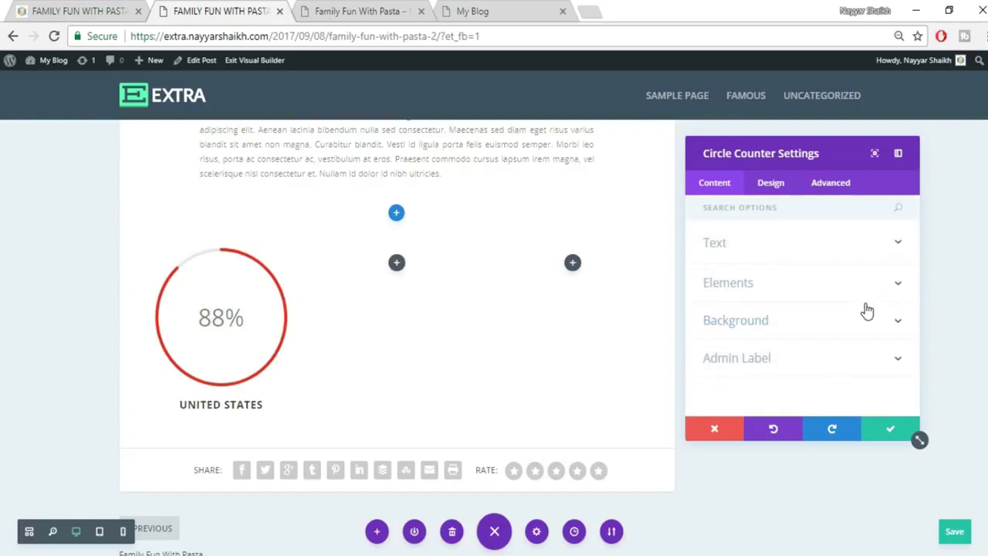
pyautogui.click(780, 324)
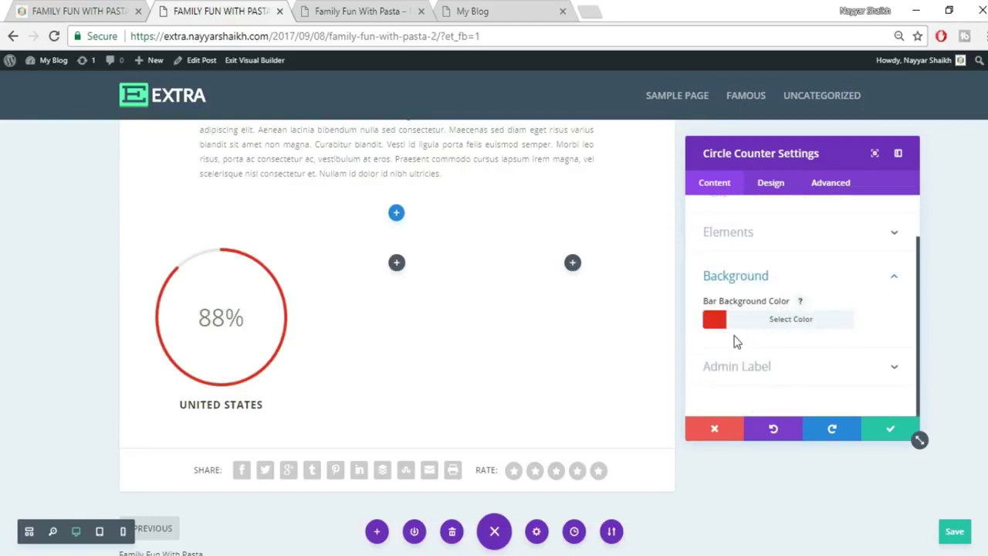
pyautogui.click(886, 432)
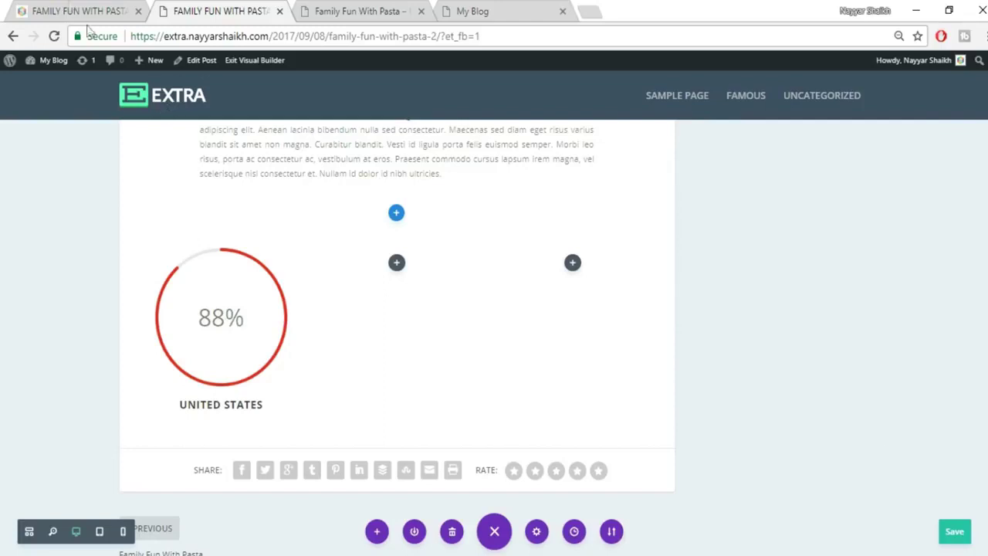
# Step: Duplicate the 88% UNITED STATES counter and drag copies into the middle and right columns
pyautogui.click(81, 13)
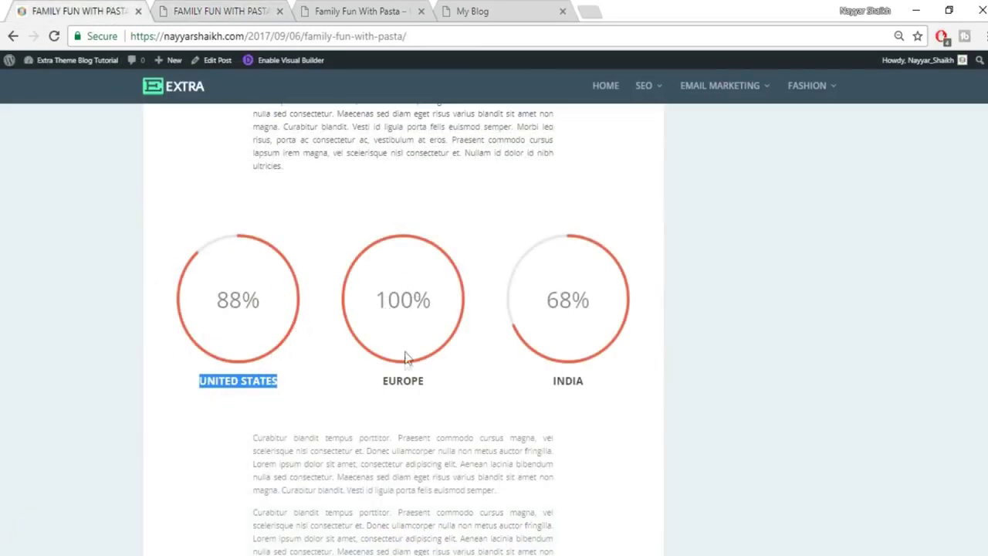
pyautogui.click(165, 9)
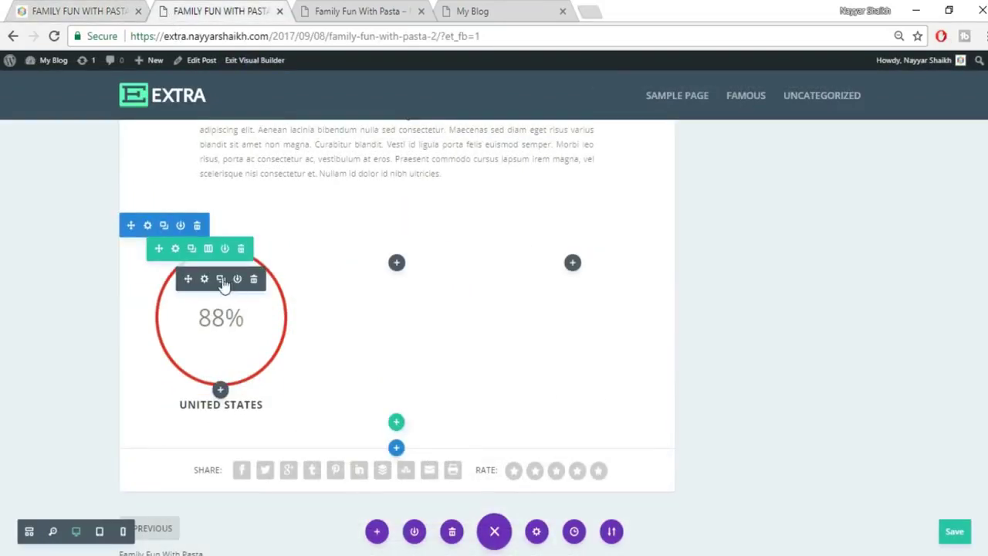
pyautogui.click(222, 280)
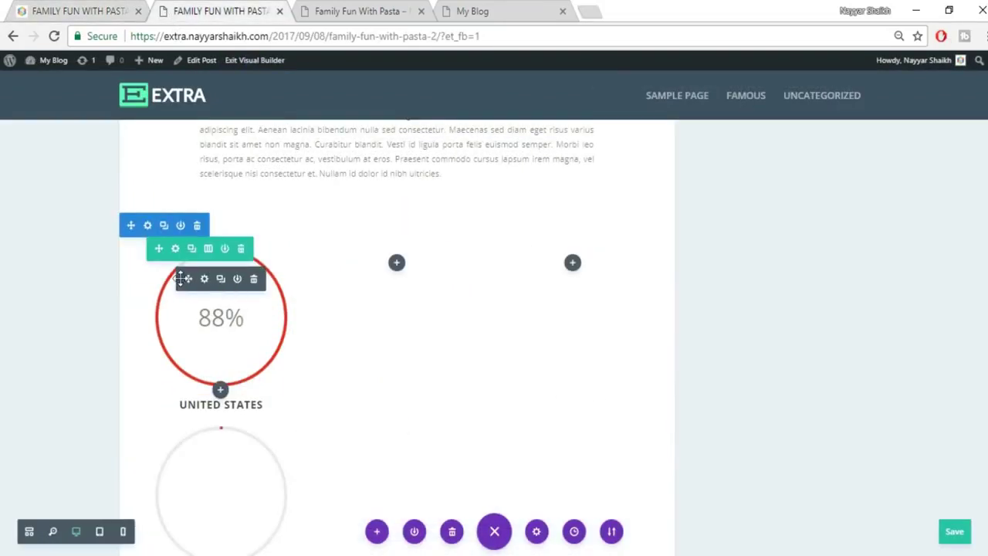
pyautogui.moveTo(183, 278); pyautogui.dragTo(408, 308)
pyautogui.moveTo(205, 292); pyautogui.dragTo(532, 325)
pyautogui.click(410, 405)
# Step: Retitle the middle counter EUROPE and the right counter INDIA
pyautogui.tripleClick(410, 404)
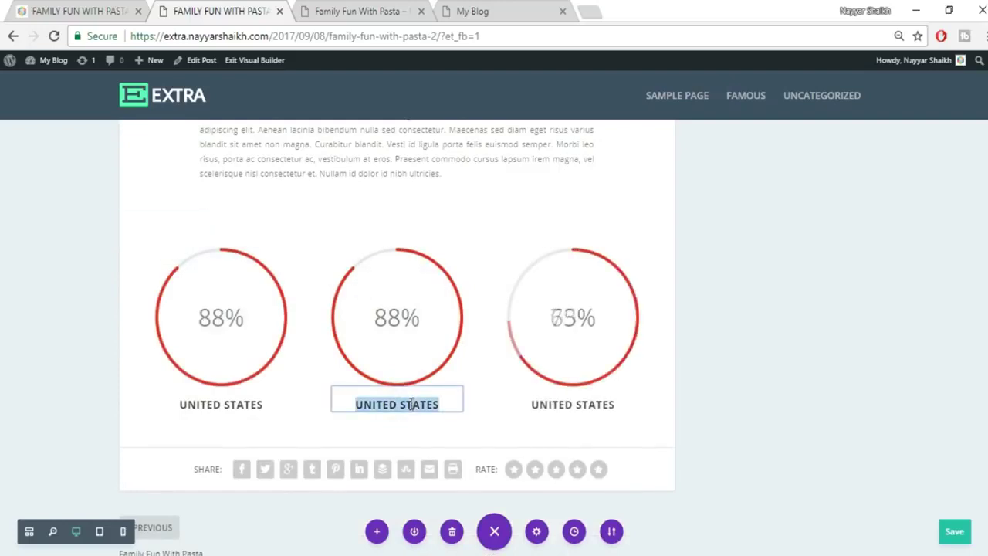
pyautogui.write('EUROPE')
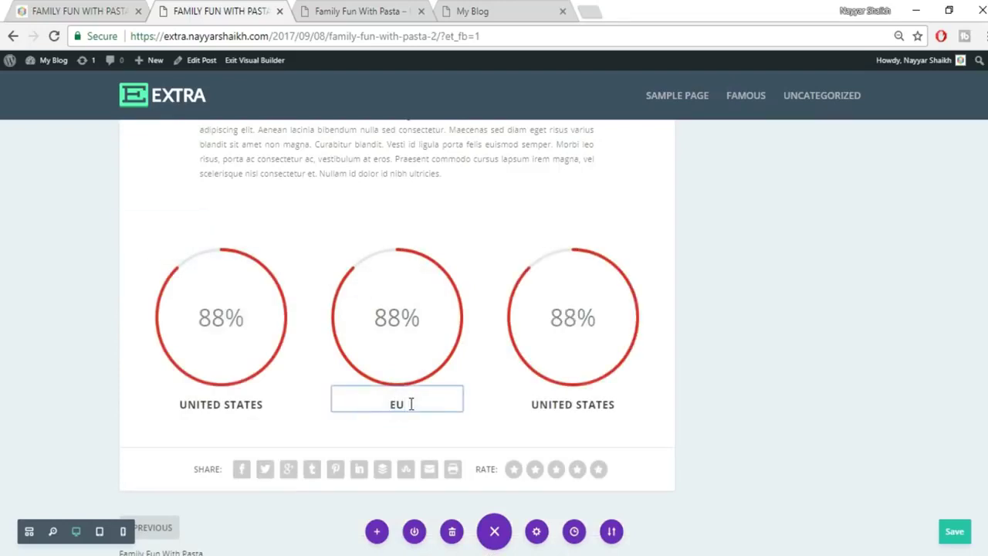
pyautogui.click(600, 406)
pyautogui.tripleClick(601, 408)
pyautogui.write('INDIA')
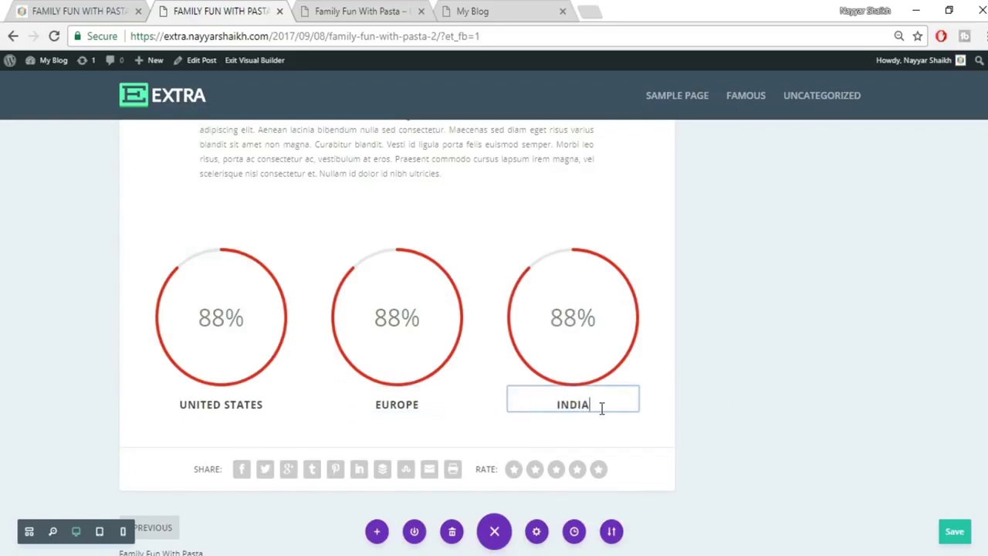
# Step: Set the EUROPE counter to 99 and the INDIA counter to 70, saving each
pyautogui.moveTo(393, 348)
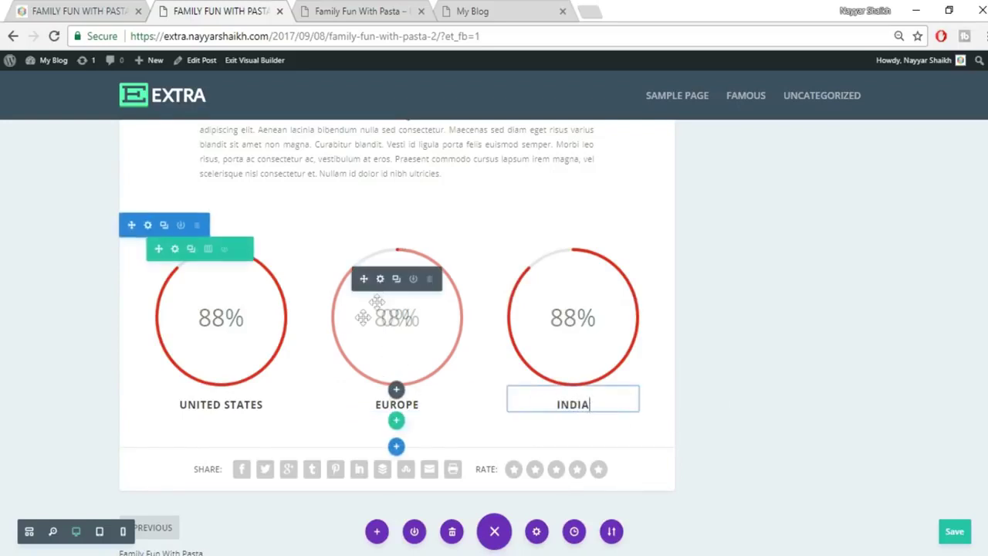
pyautogui.click(380, 280)
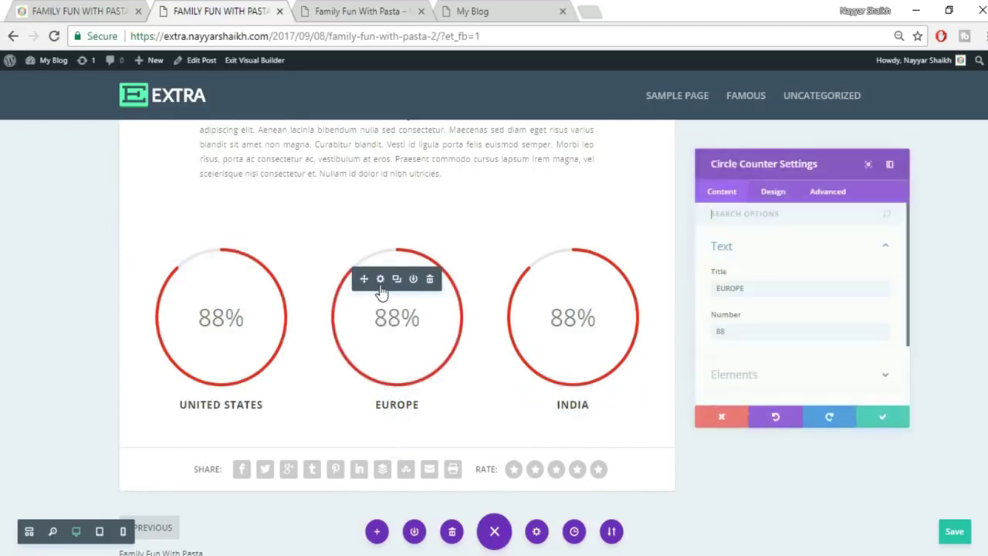
pyautogui.moveTo(735, 337); pyautogui.dragTo(690, 335)
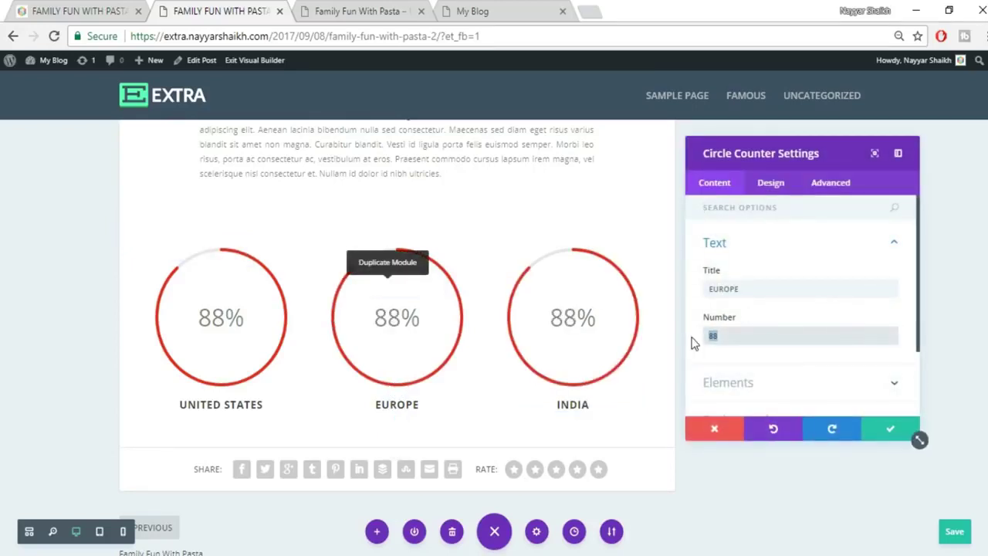
pyautogui.write('99')
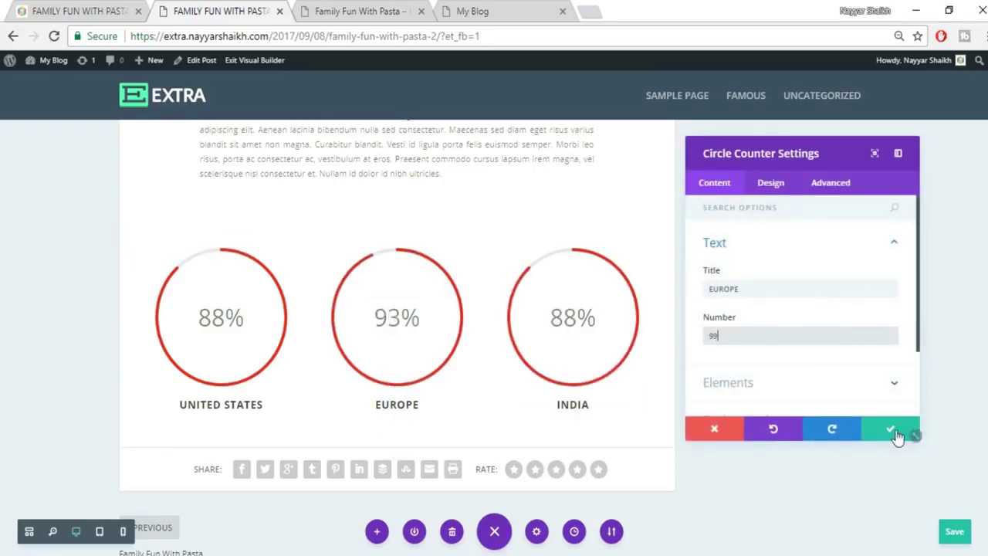
pyautogui.click(900, 430)
pyautogui.click(552, 278)
pyautogui.doubleClick(704, 339)
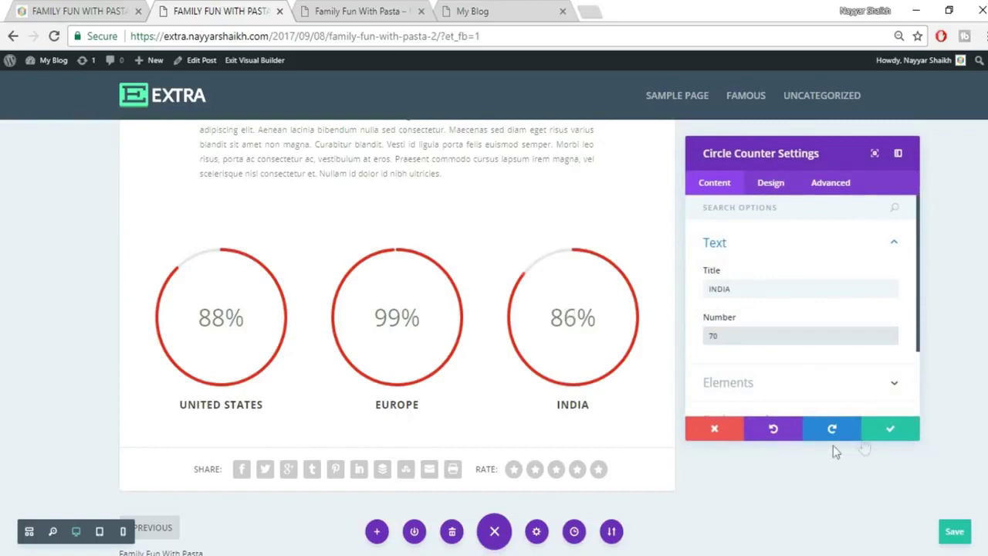
pyautogui.click(890, 431)
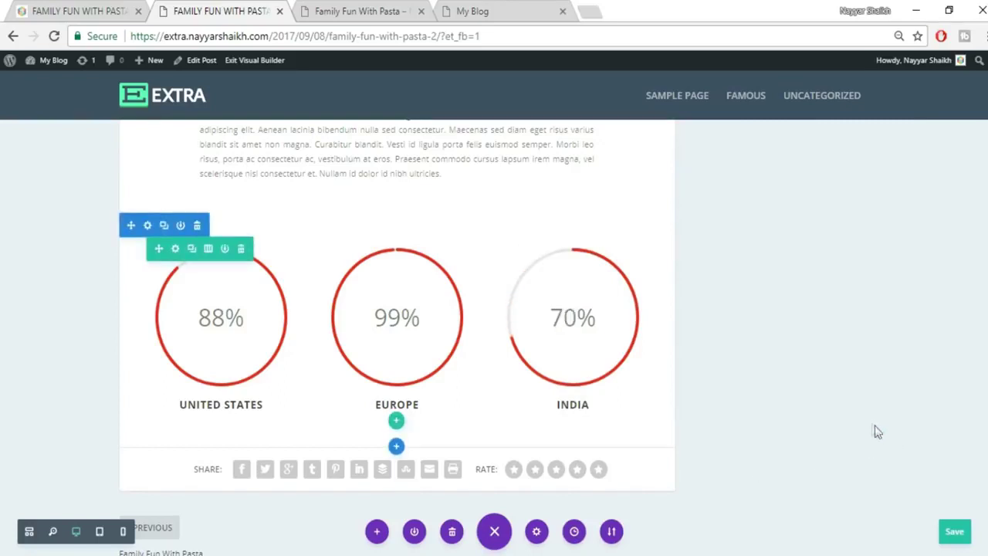
# Step: Copy the lorem ipsum paragraph below the counters in the reference post
pyautogui.click(95, 6)
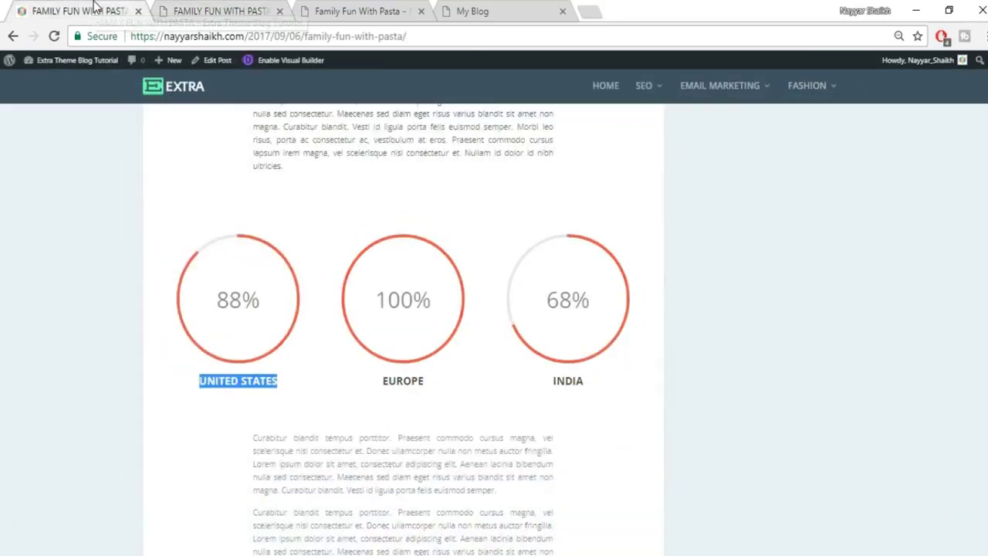
pyautogui.scroll(-2, 811, 232)
pyautogui.scroll(-2, 815, 234)
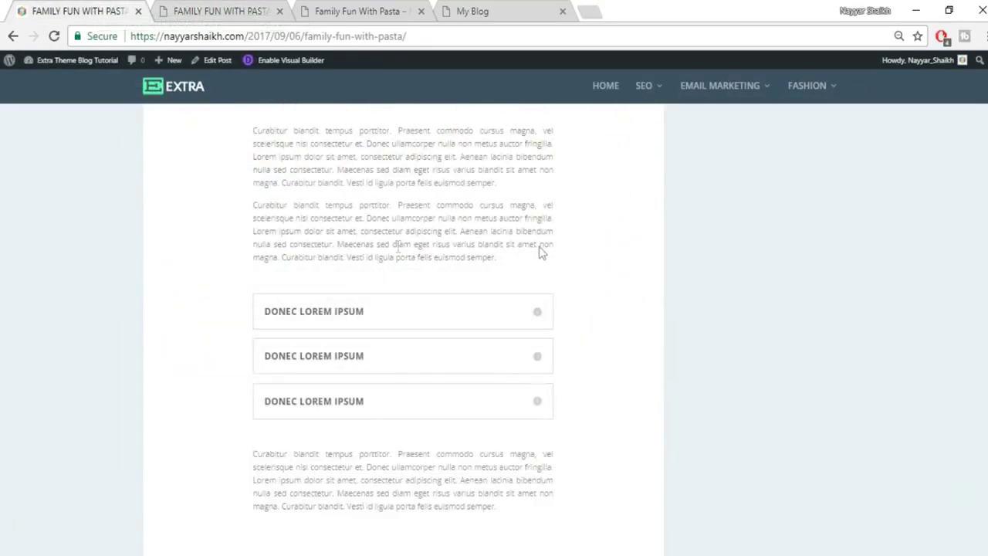
pyautogui.scroll(1, 389, 245)
pyautogui.moveTo(254, 210); pyautogui.dragTo(567, 265)
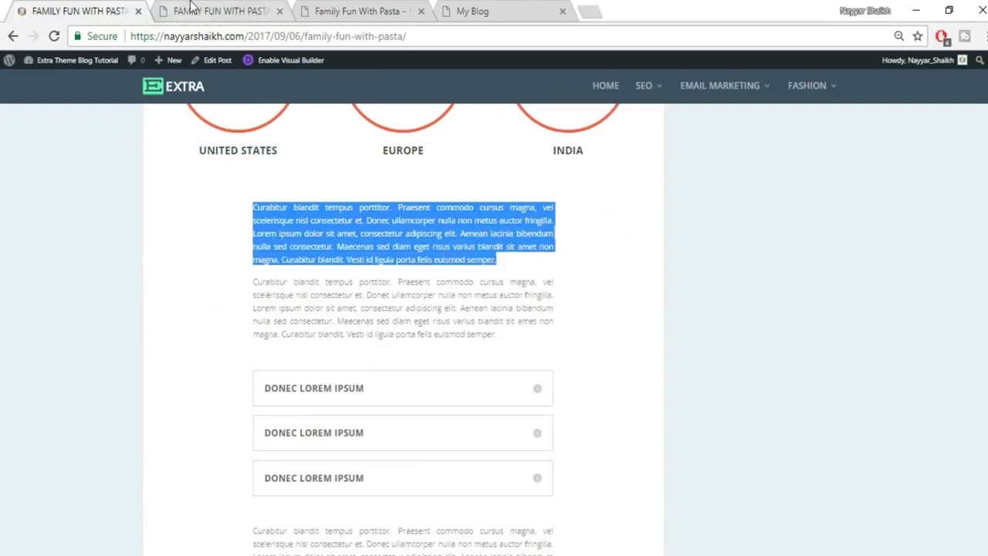
pyautogui.click(192, 9)
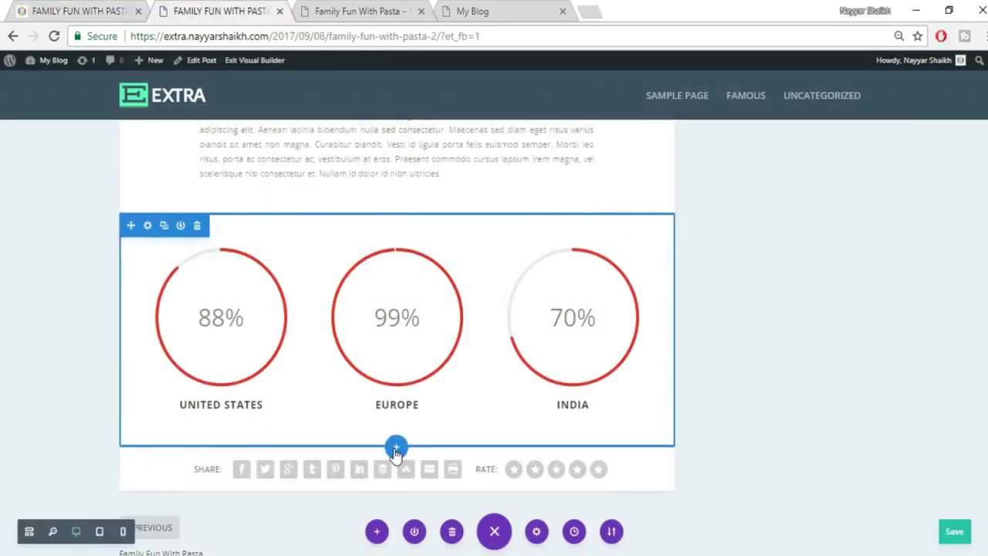
# Step: Add a regular one-column section with a Text module holding the pasted paragraph, and save it
pyautogui.click(395, 449)
pyautogui.click(323, 403)
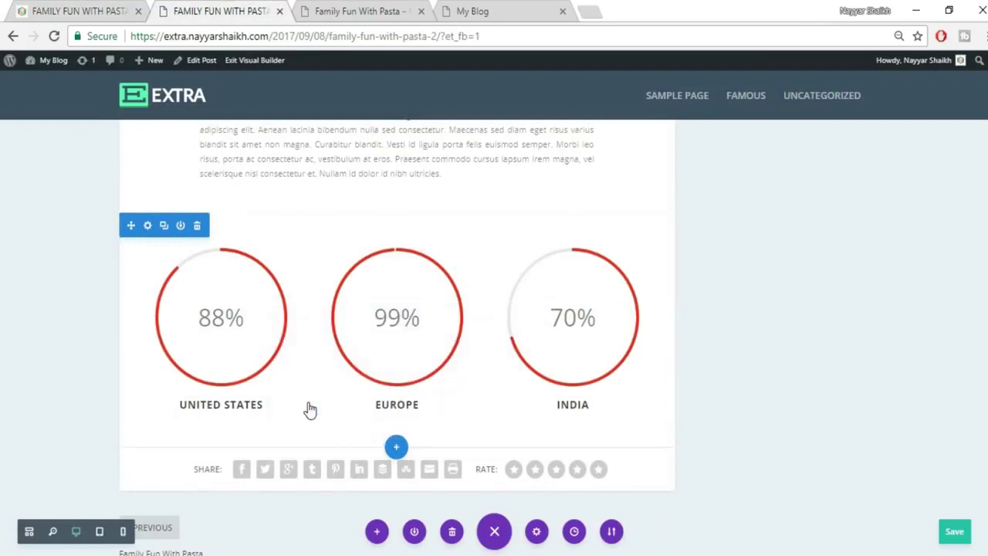
pyautogui.click(330, 346)
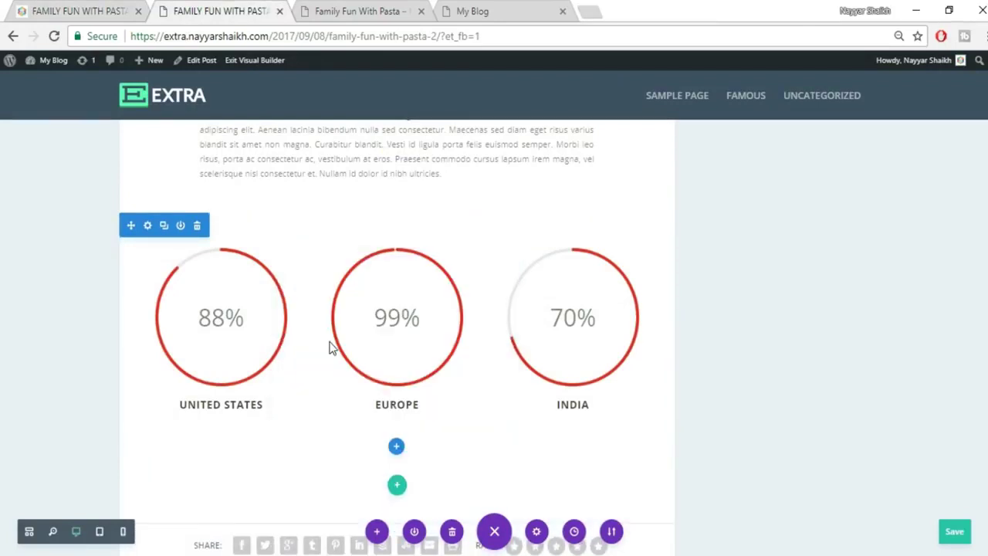
pyautogui.write('tex')
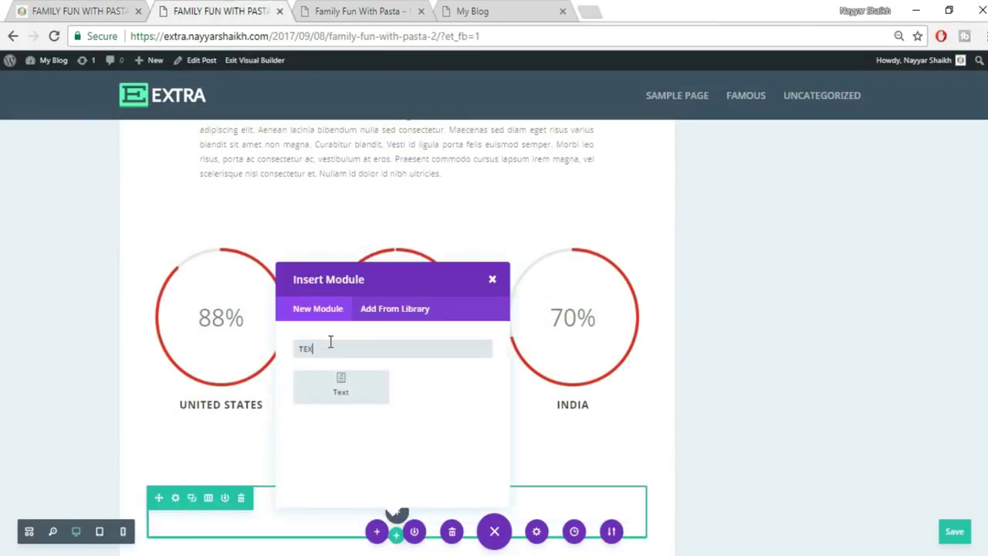
pyautogui.click(359, 383)
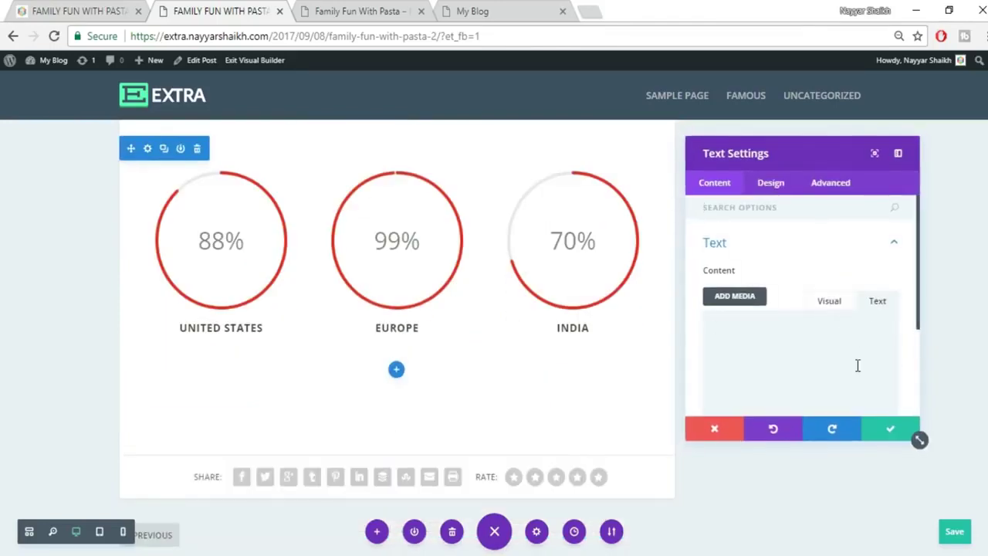
pyautogui.scroll(-1, 832, 305)
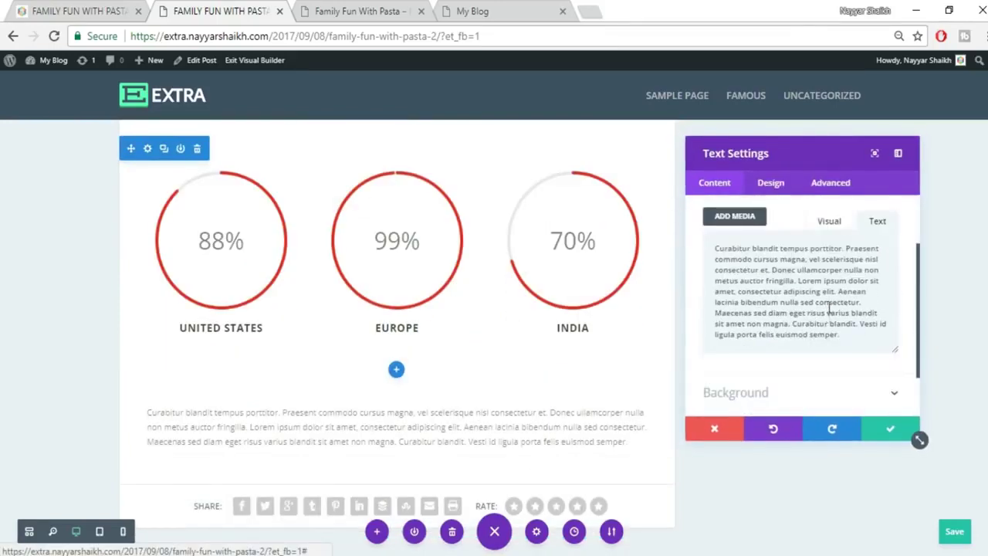
pyautogui.scroll(-2, 815, 302)
pyautogui.click(75, 9)
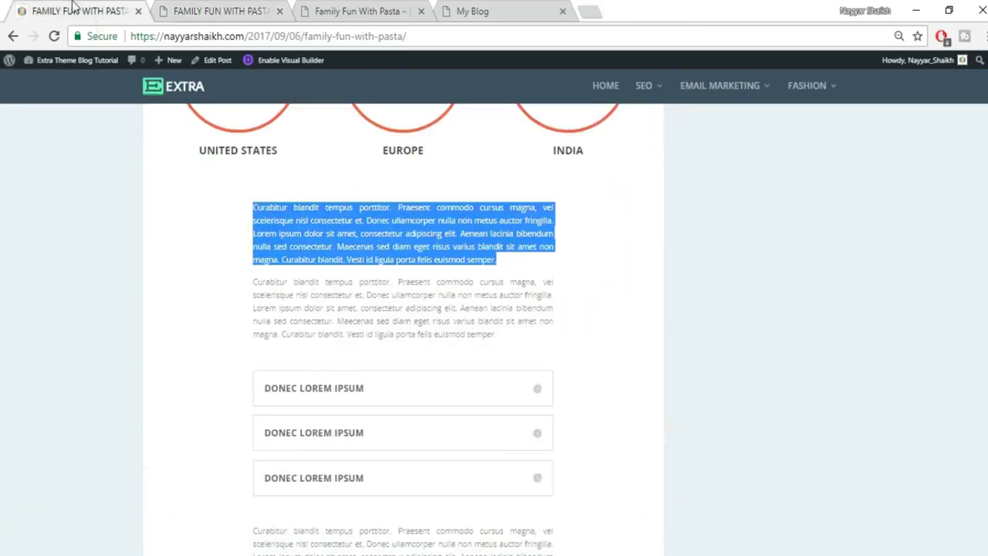
pyautogui.click(254, 10)
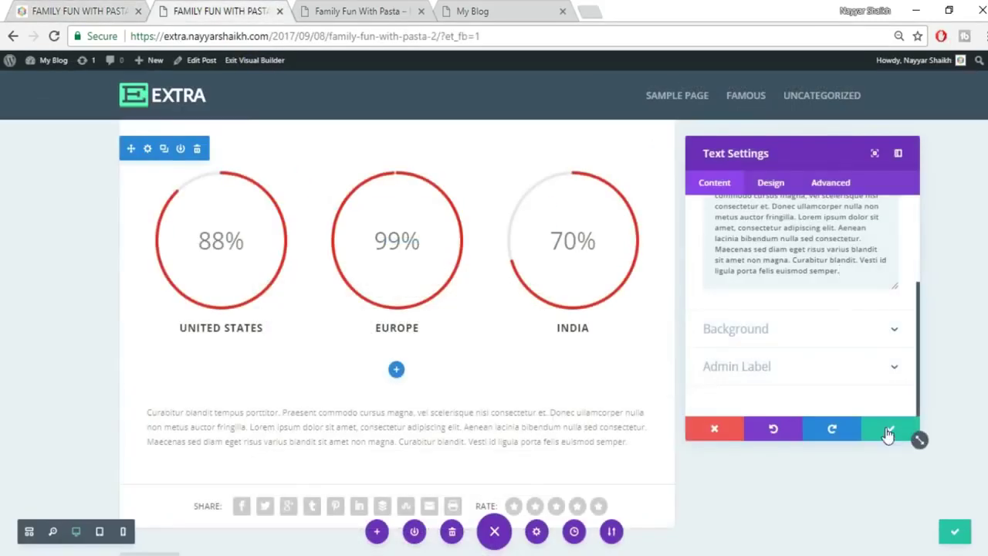
pyautogui.click(889, 429)
pyautogui.moveTo(125, 347)
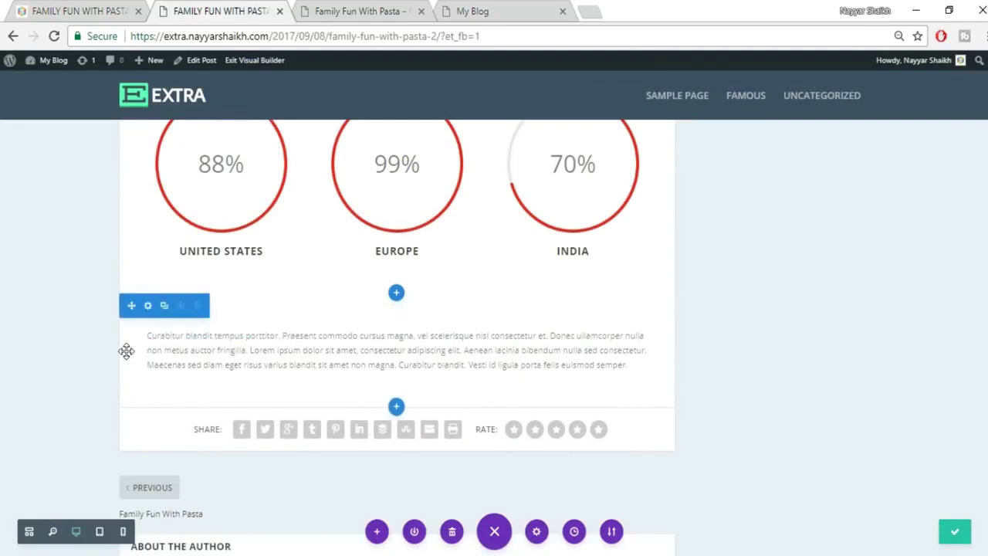
# Step: Widen the text block's left and right padding so it sits narrower and centred
pyautogui.moveTo(143, 349); pyautogui.dragTo(214, 354)
pyautogui.moveTo(687, 357); pyautogui.dragTo(583, 348)
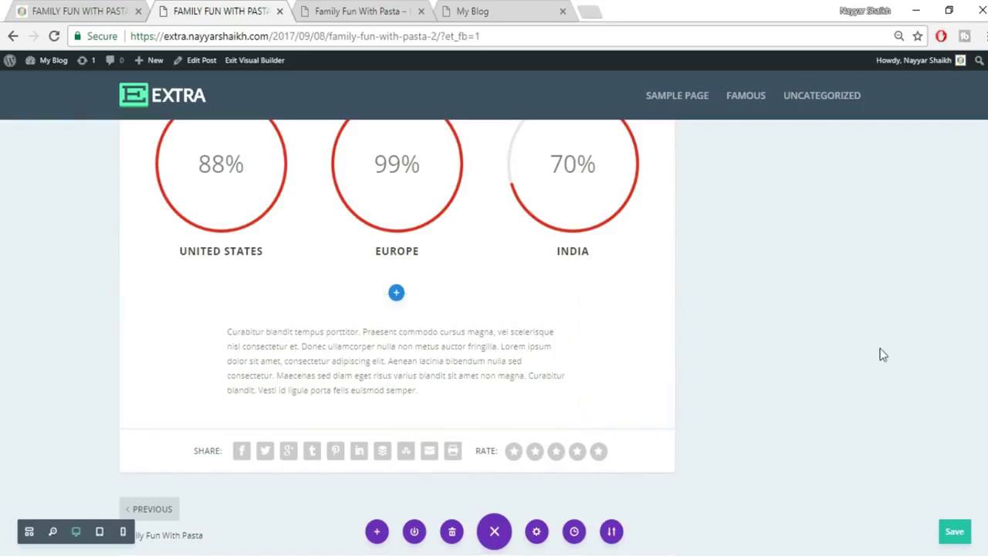
pyautogui.click(87, 6)
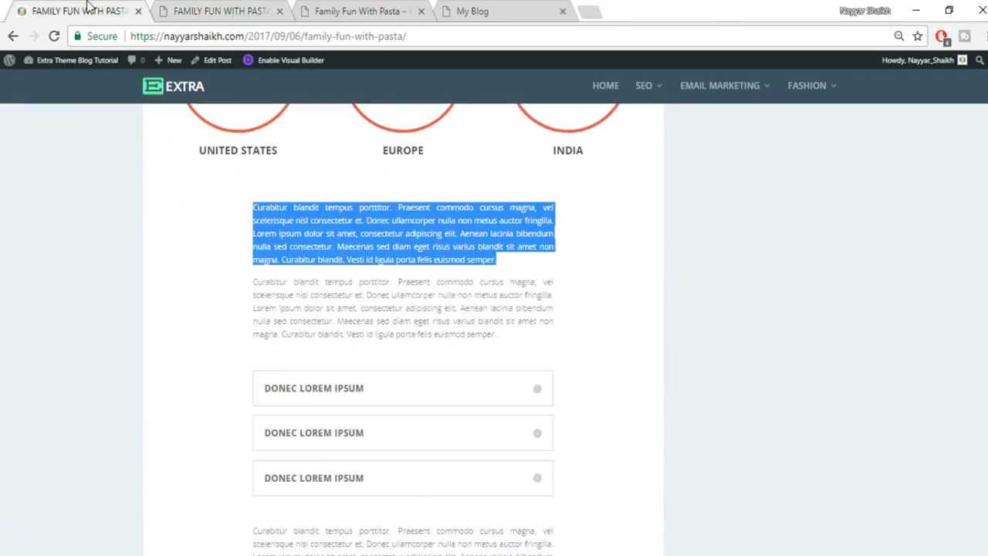
pyautogui.click(519, 279)
pyautogui.click(165, 9)
# Step: Set the text block's Text Orientation to Justified and duplicate the module
pyautogui.click(381, 347)
pyautogui.click(831, 182)
pyautogui.click(771, 182)
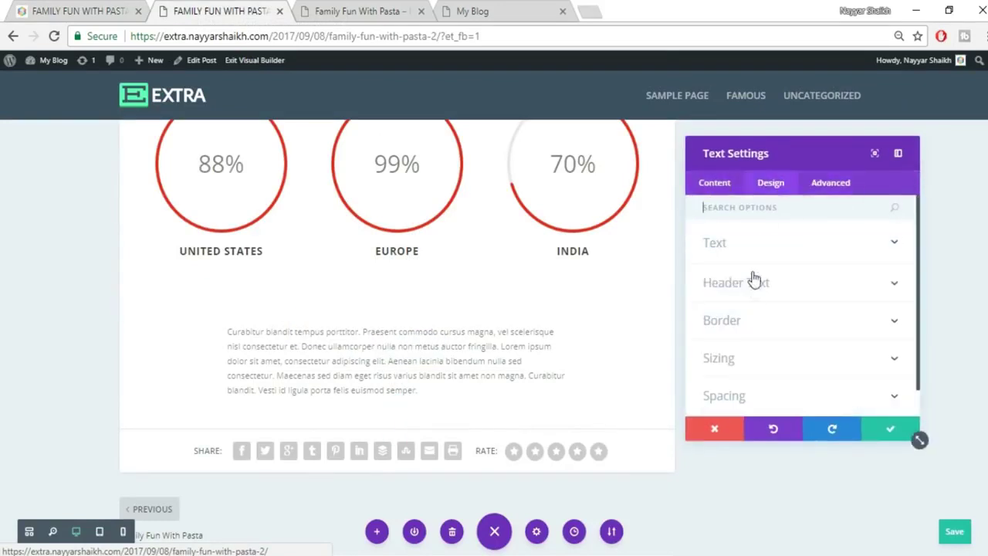
pyautogui.click(753, 244)
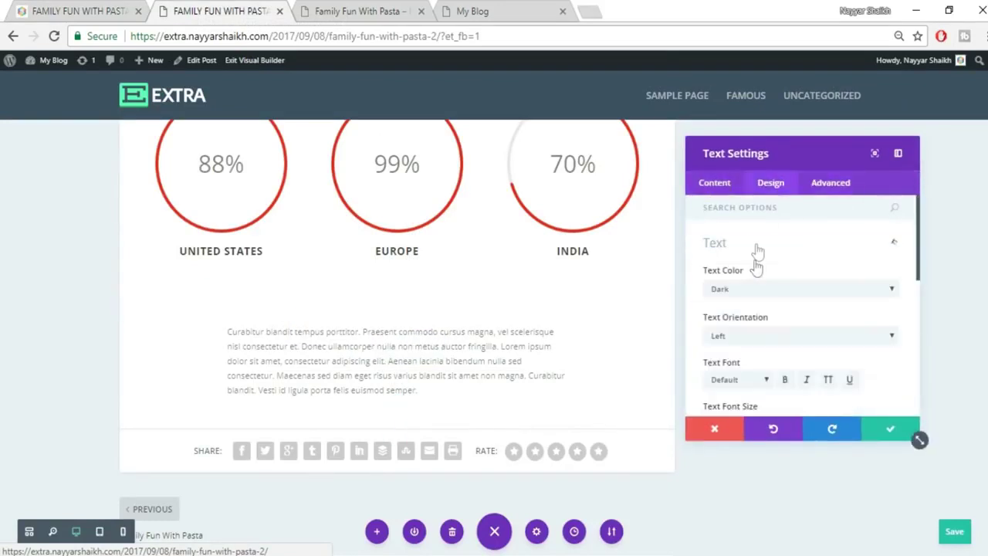
pyautogui.click(756, 334)
pyautogui.click(752, 386)
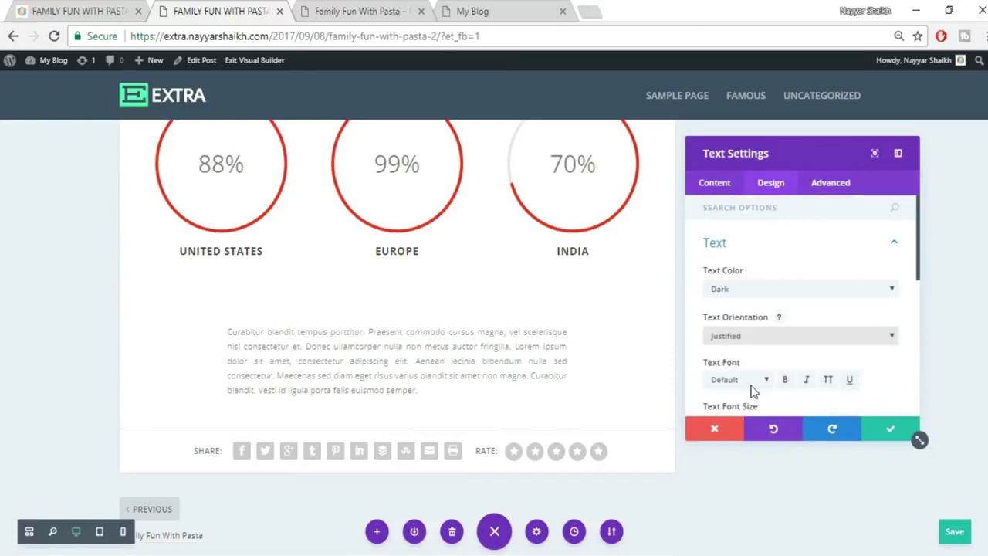
pyautogui.press('Escape')
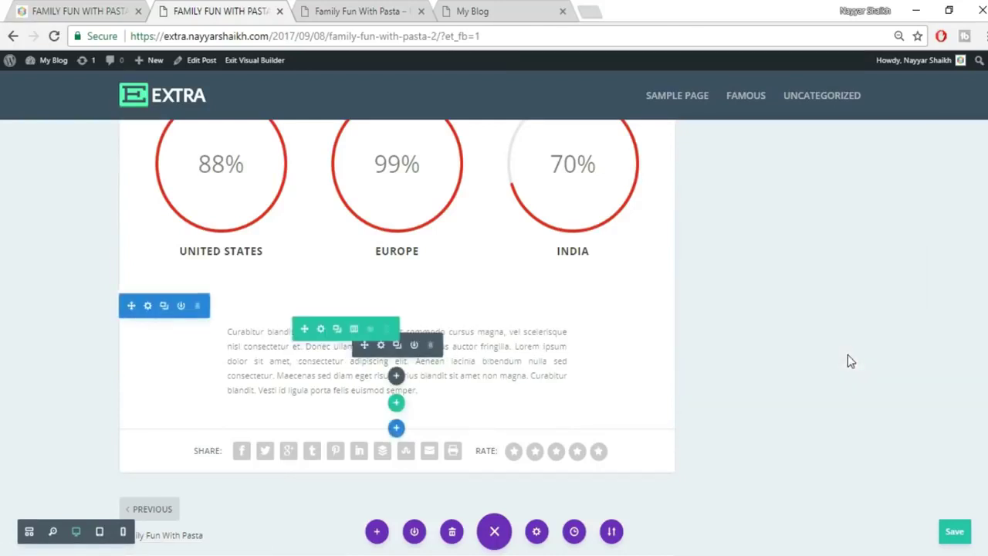
pyautogui.scroll(-1, 847, 357)
pyautogui.click(398, 269)
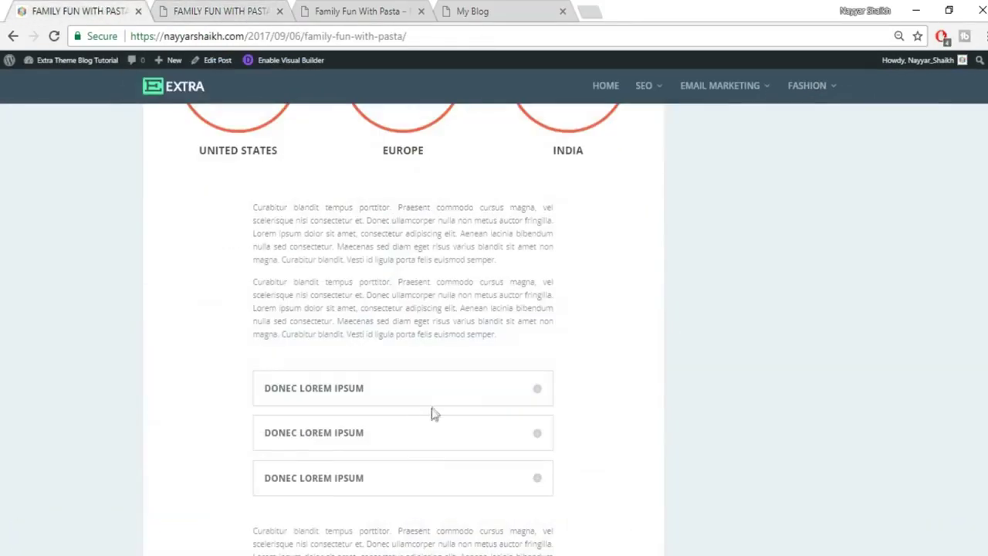
# Step: Add a Toggle module below the paragraph titled DONEC LOREM IPSUM, copied from the reference post
pyautogui.scroll(-1, 497, 401)
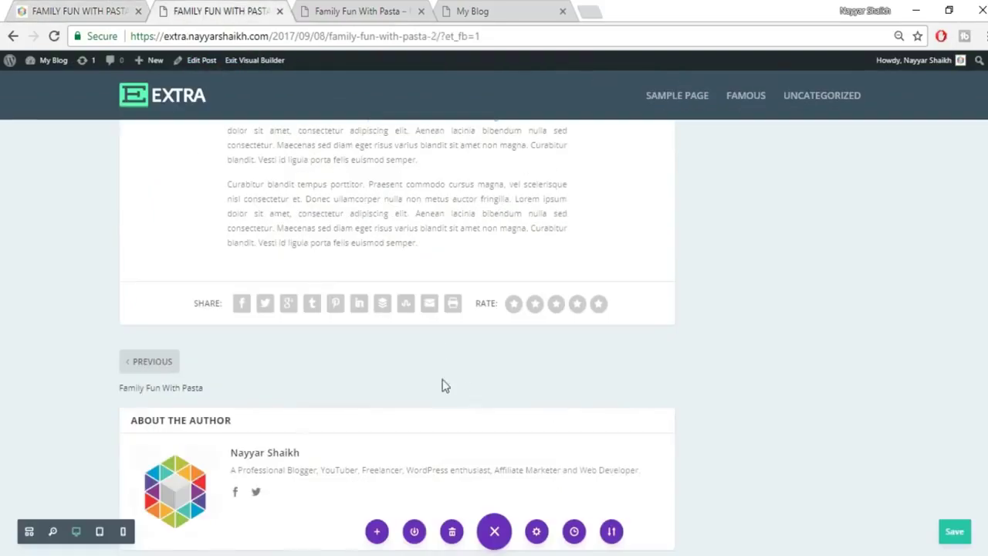
pyautogui.moveTo(395, 228)
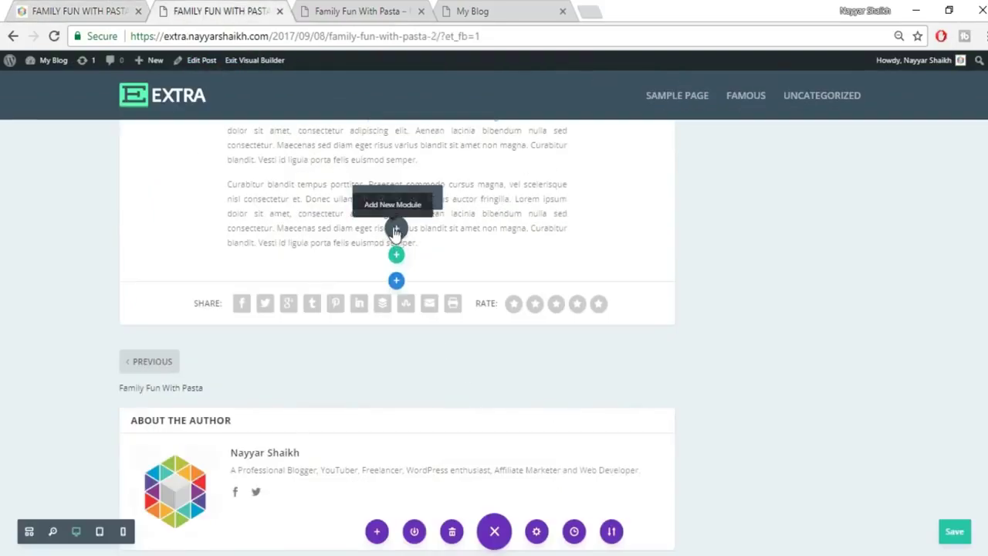
pyautogui.click(395, 230)
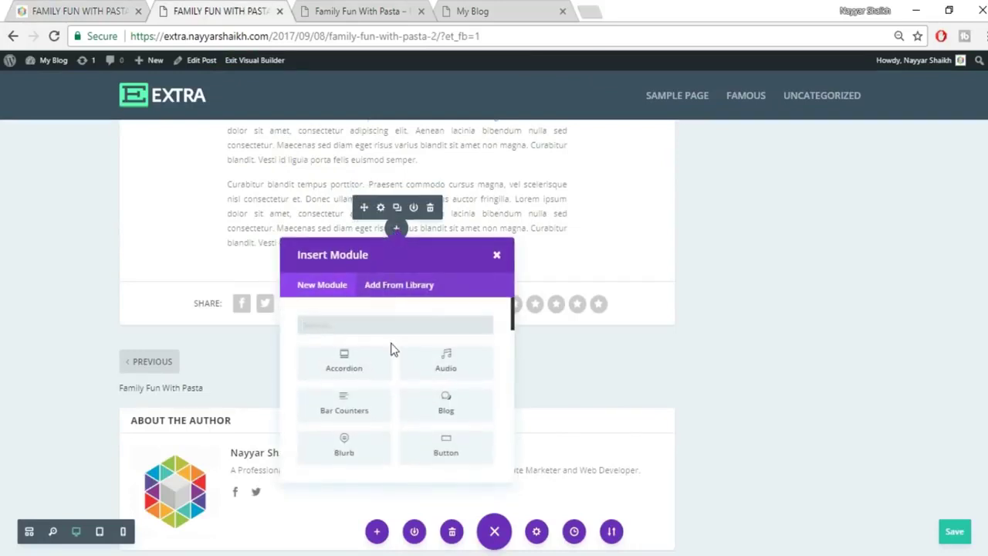
pyautogui.scroll(-3, 449, 402)
pyautogui.scroll(-5, 452, 402)
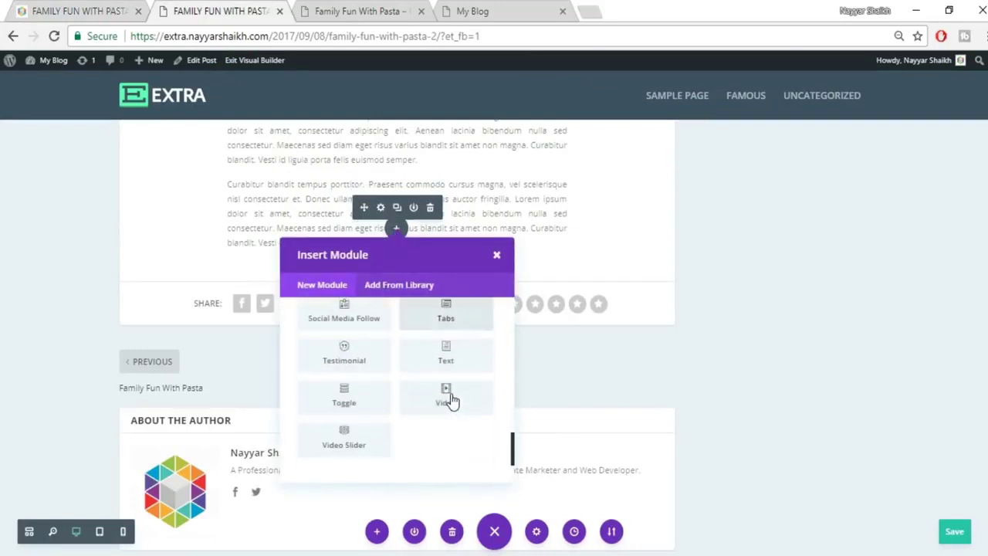
pyautogui.click(357, 415)
pyautogui.click(794, 288)
pyautogui.hotkey('ctrl', 'shift', 'Tab')
pyautogui.moveTo(398, 322); pyautogui.dragTo(256, 311)
pyautogui.hotkey('ctrl', 'c')
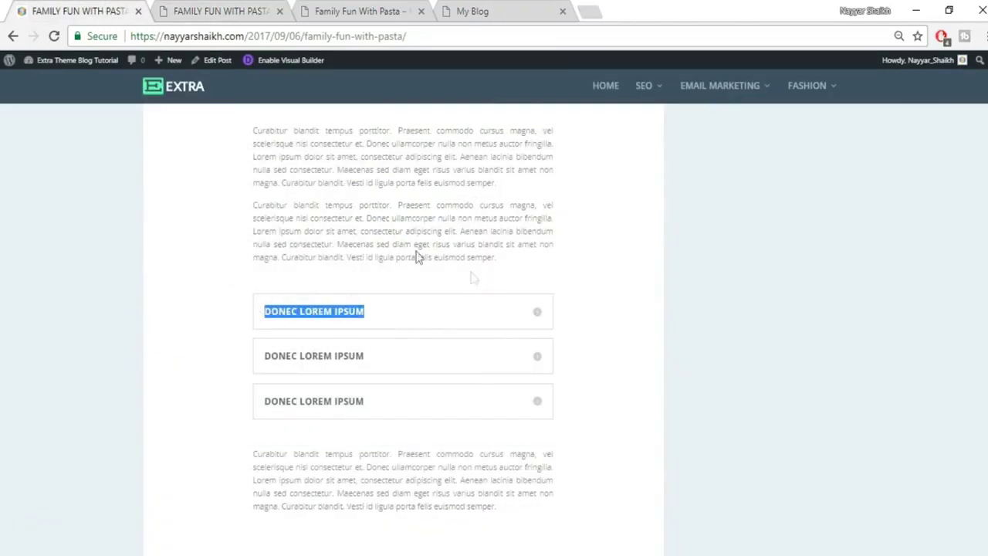
pyautogui.click(223, 15)
pyautogui.hotkey('ctrl', 'v')
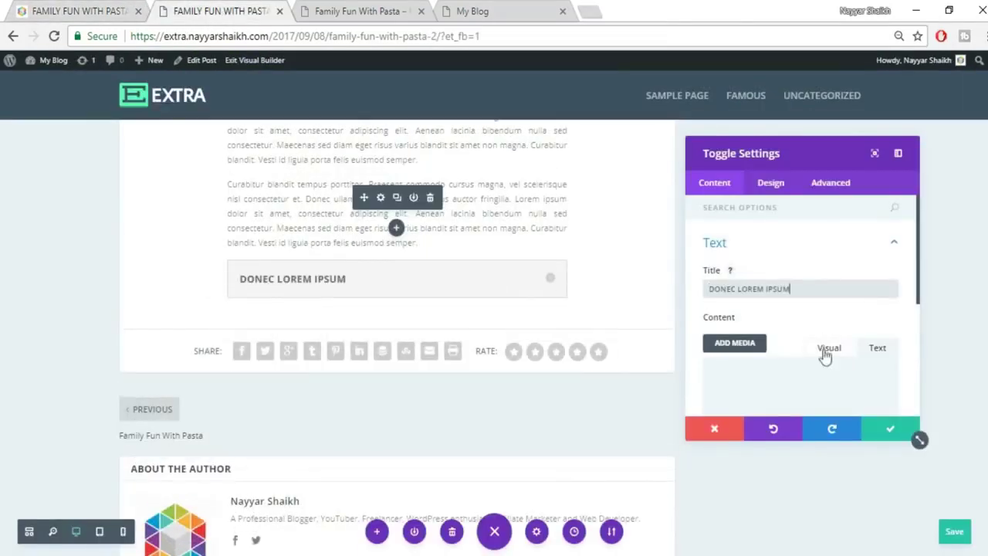
# Step: Paste the reference accordion's body paragraph as the toggle's content and save it
pyautogui.click(88, 11)
pyautogui.click(534, 319)
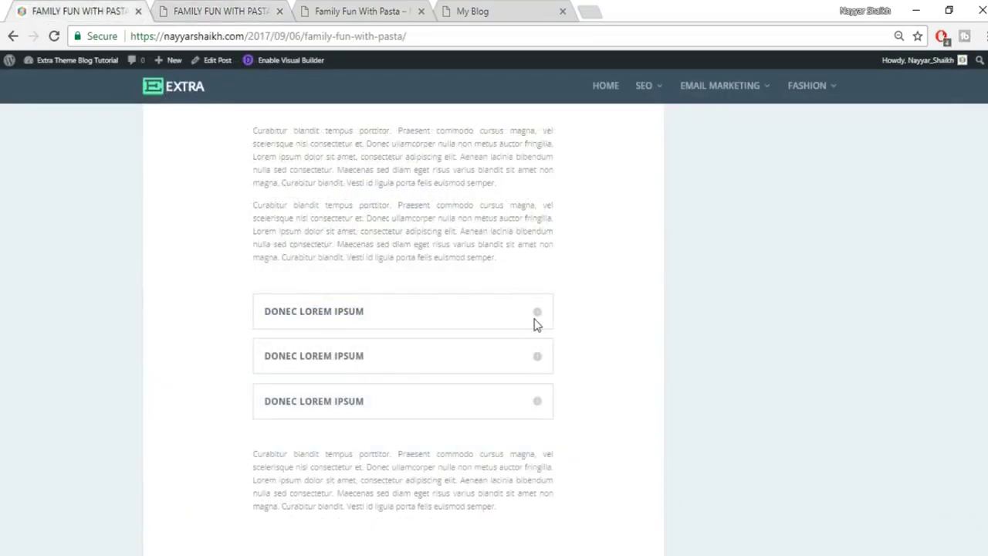
pyautogui.click(541, 321)
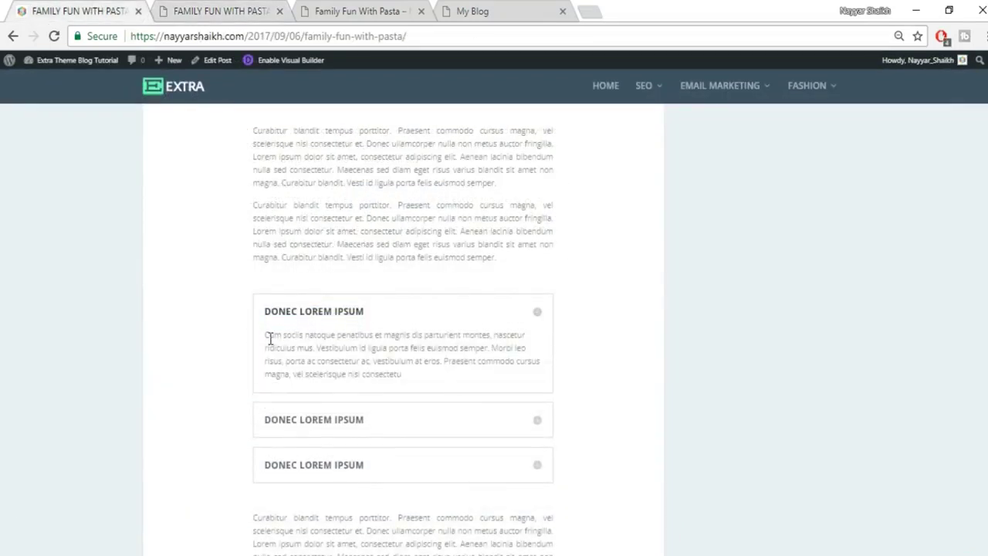
pyautogui.moveTo(267, 337); pyautogui.dragTo(430, 392)
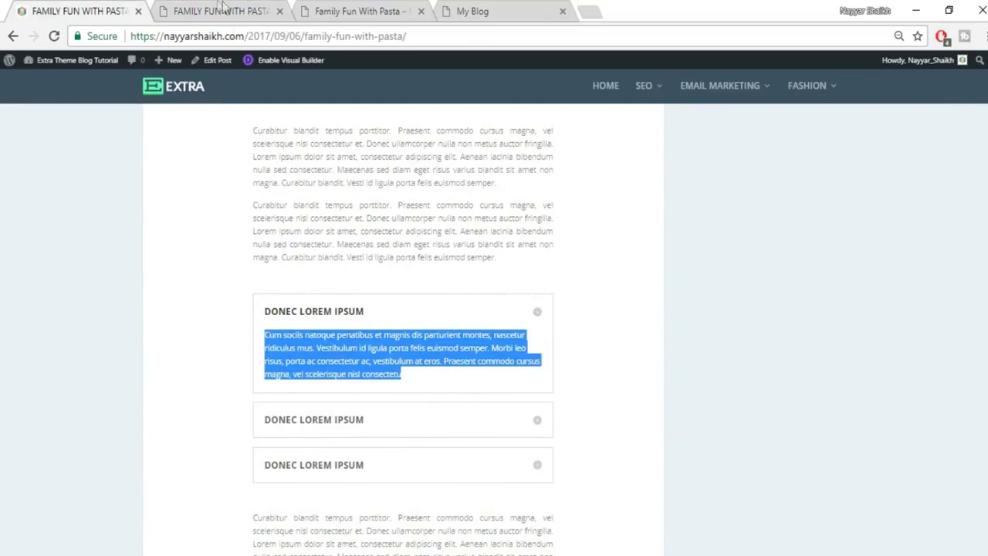
pyautogui.click(223, 9)
pyautogui.click(738, 375)
pyautogui.write('Cum sociis natoque penatibus et magnis dis parturient montes, nascetur ridiculus mus. Vestibulum id ligula porta felis euismod semper. Morbi leo risus, porta ac consectetur ac, vestibulum at eros. Praesent commodo cursus magna, vel scelerisque nisl consectetu')
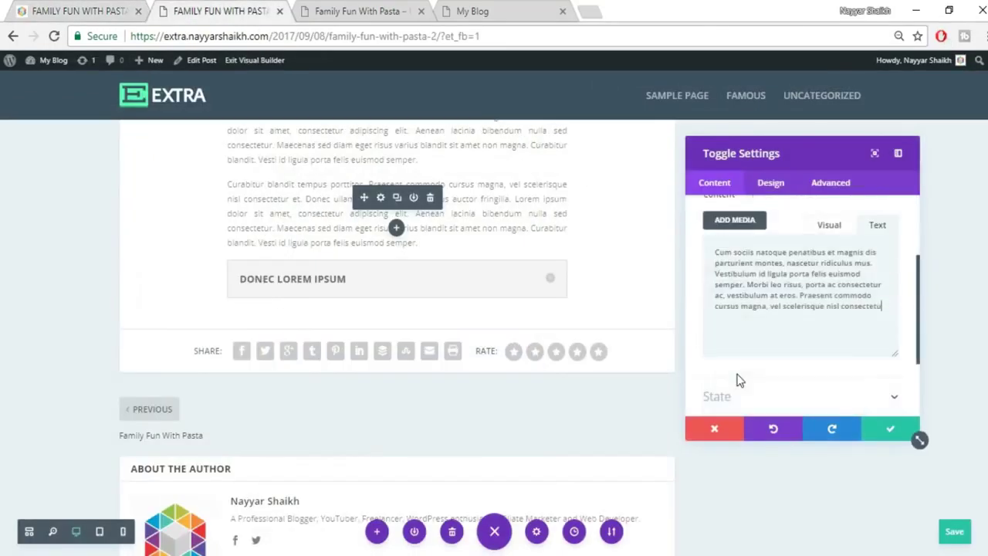
pyautogui.click(554, 284)
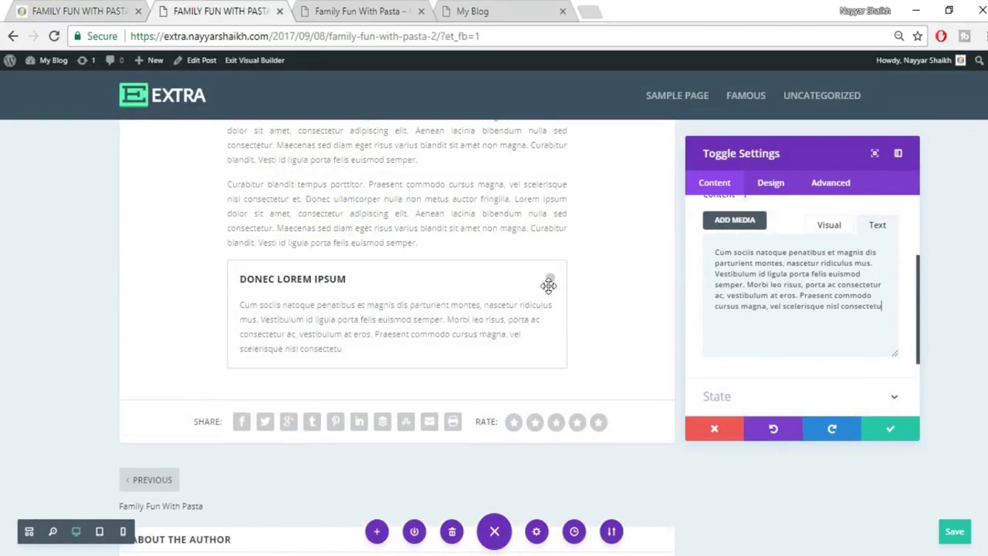
pyautogui.click(551, 282)
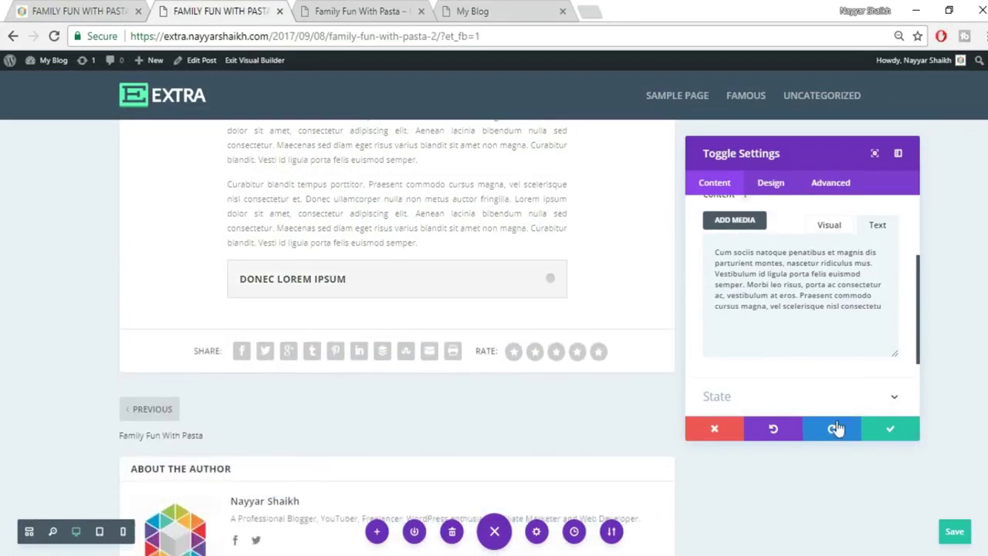
pyautogui.click(882, 429)
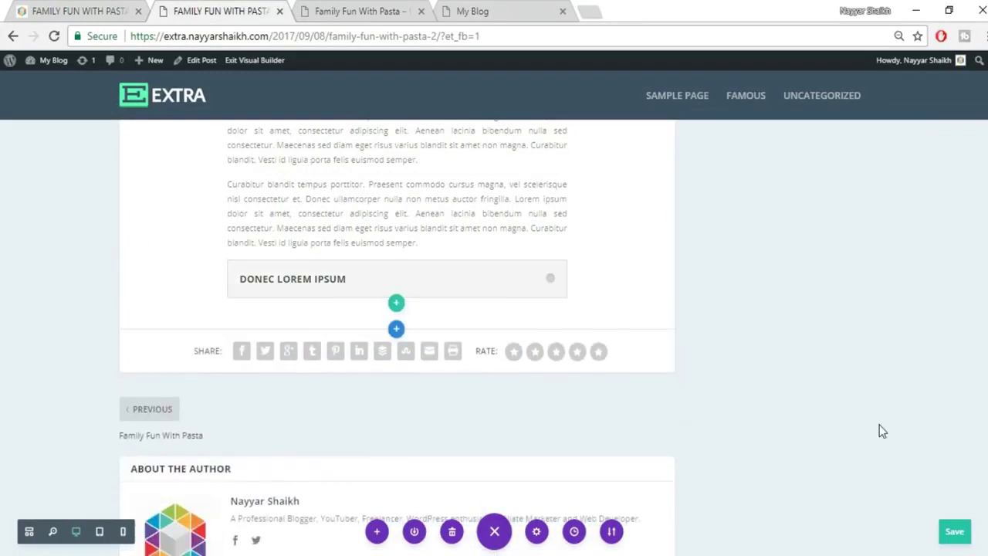
# Step: Duplicate the DONEC LOREM IPSUM toggle twice to make three
pyautogui.moveTo(441, 289)
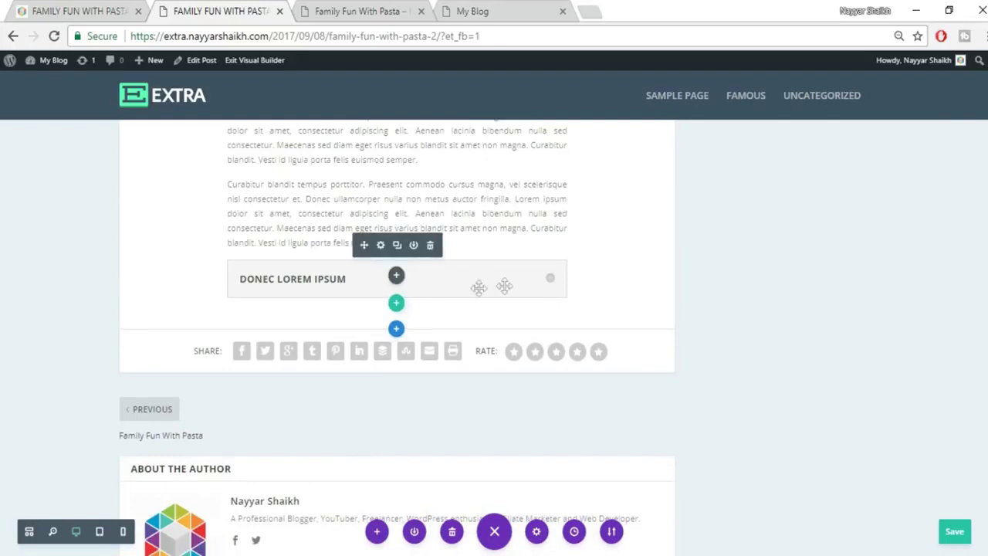
pyautogui.click(397, 246)
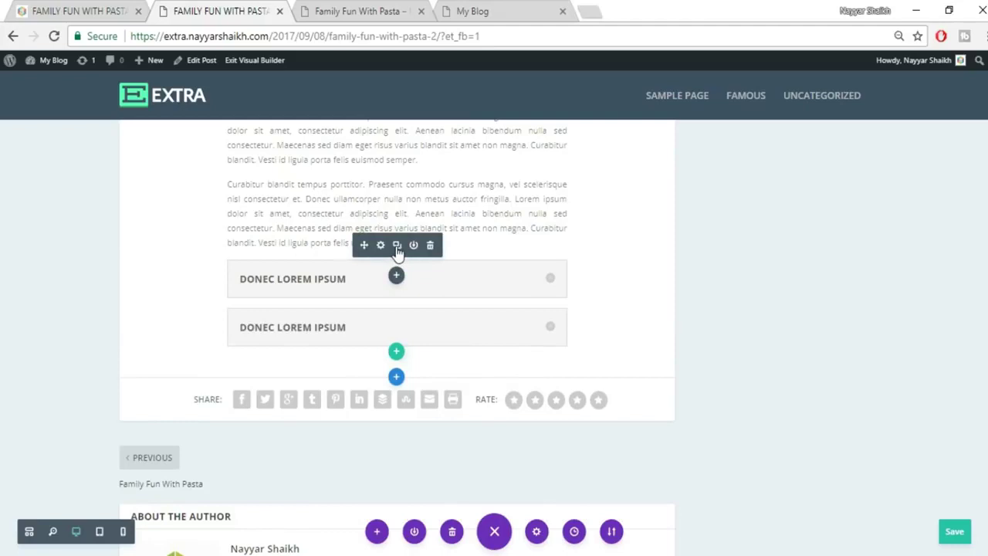
pyautogui.click(397, 247)
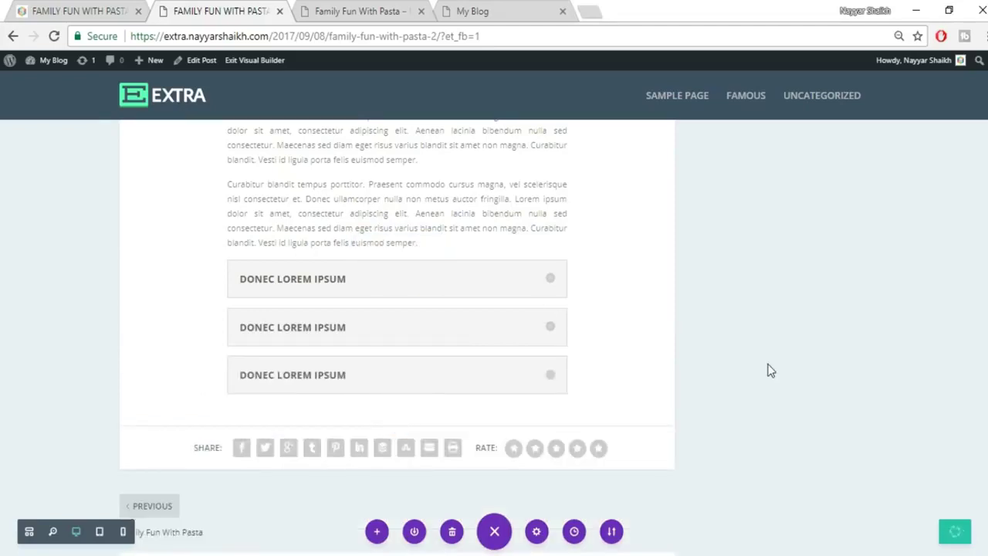
pyautogui.click(105, 9)
# Step: Duplicate the second paragraph and move the copy below the third toggle
pyautogui.scroll(-4, 618, 290)
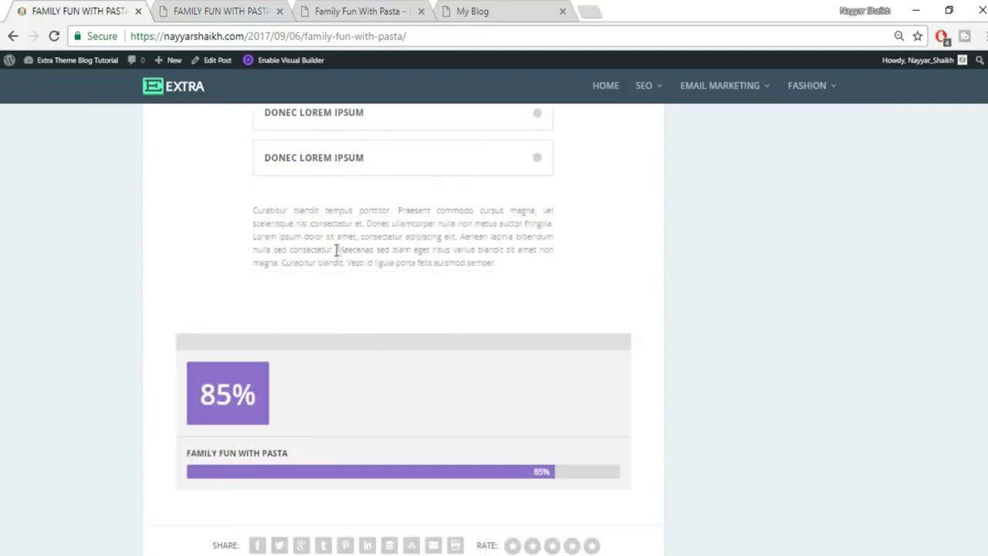
pyautogui.moveTo(253, 210); pyautogui.dragTo(480, 268)
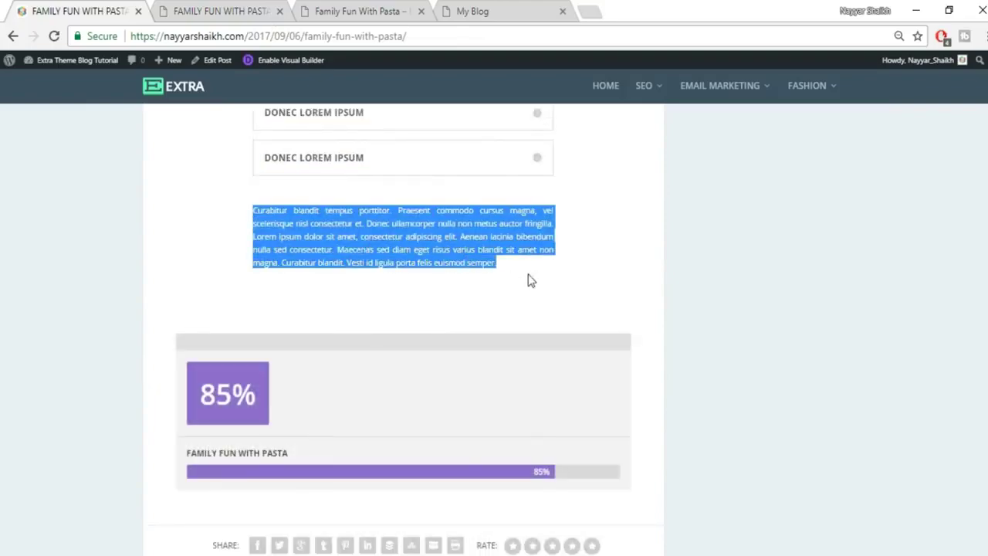
pyautogui.click(258, 9)
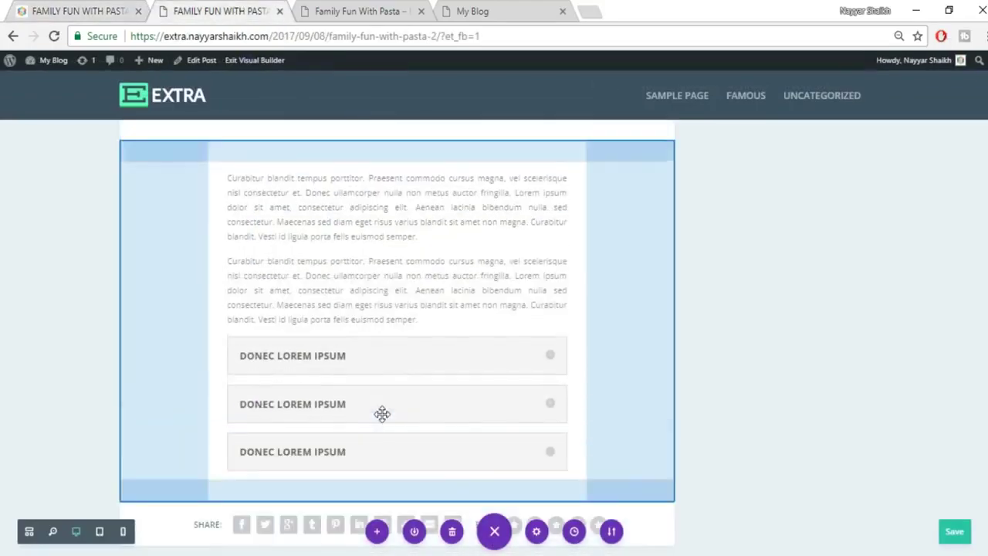
pyautogui.click(398, 275)
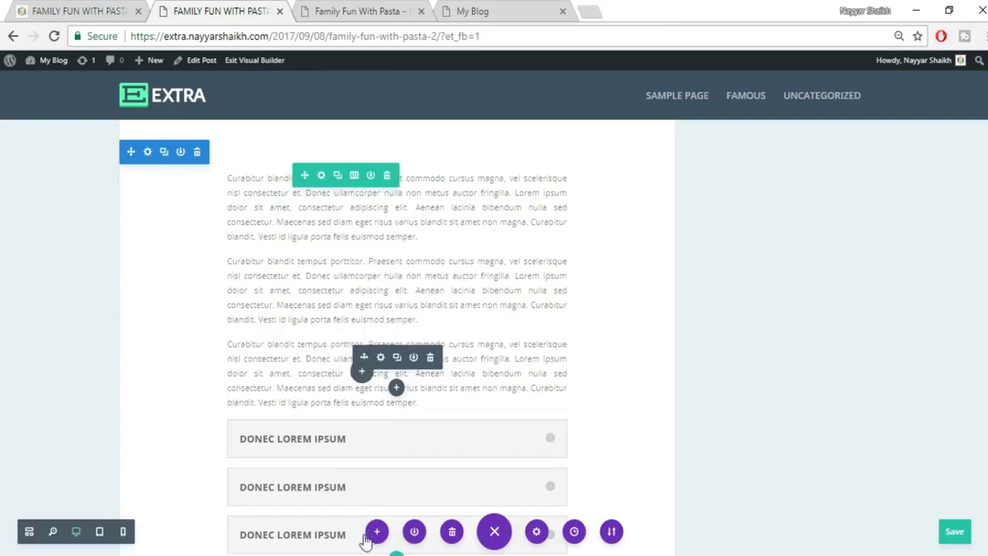
pyautogui.hotkey('ctrl', 'z')
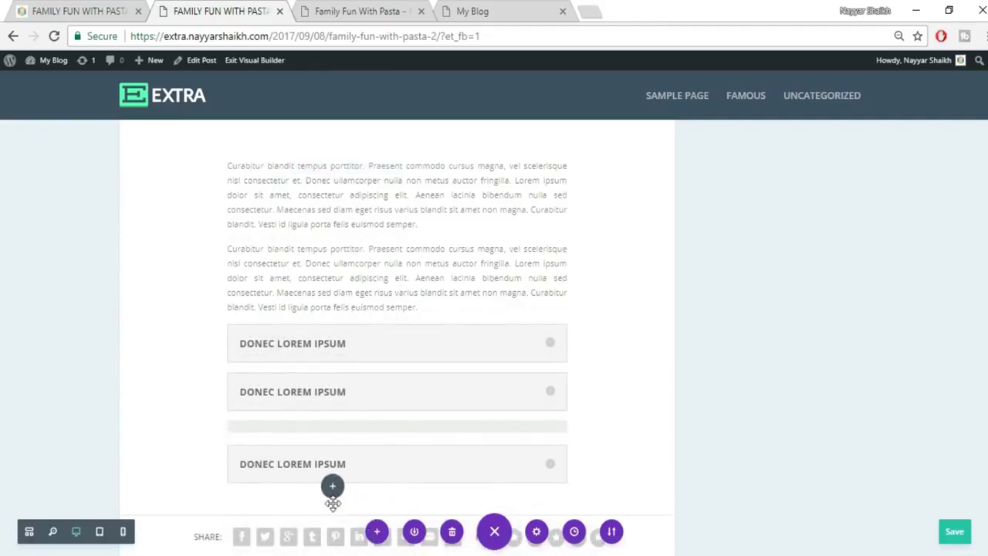
pyautogui.moveTo(402, 427); pyautogui.dragTo(401, 425)
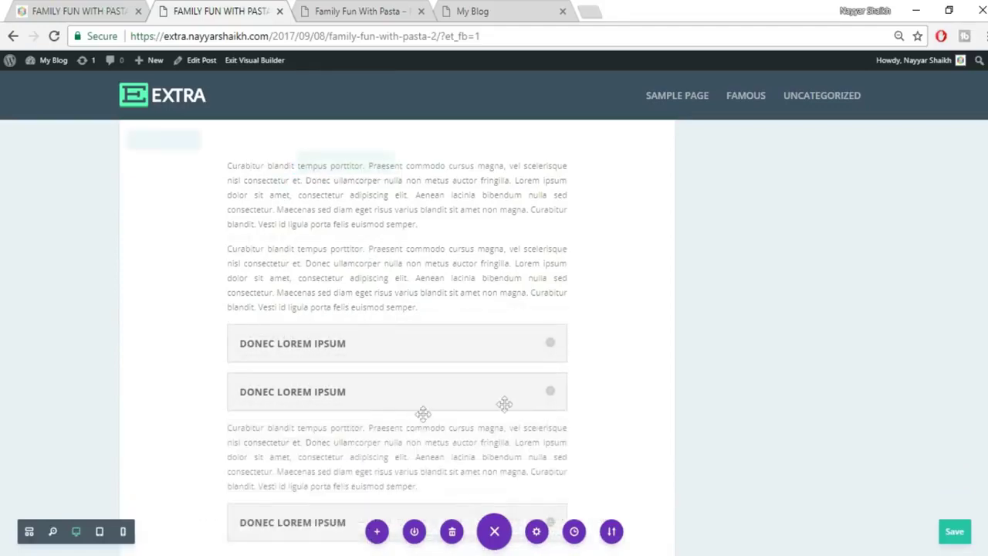
pyautogui.scroll(-1, 527, 401)
pyautogui.moveTo(262, 447); pyautogui.dragTo(274, 448)
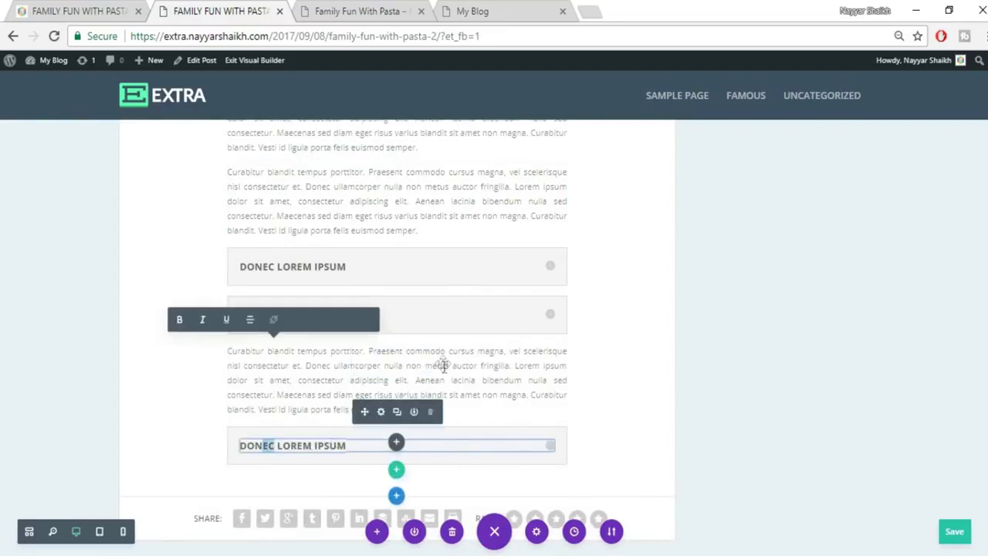
pyautogui.moveTo(441, 357); pyautogui.dragTo(439, 347)
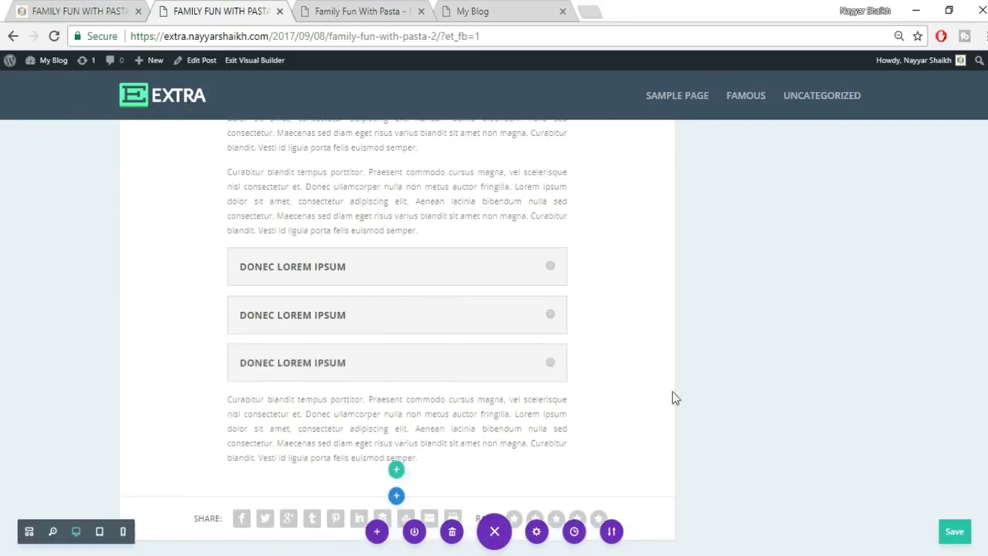
# Step: Add two empty lines after the second paragraph and an empty line above the lower paragraph
pyautogui.click(101, 9)
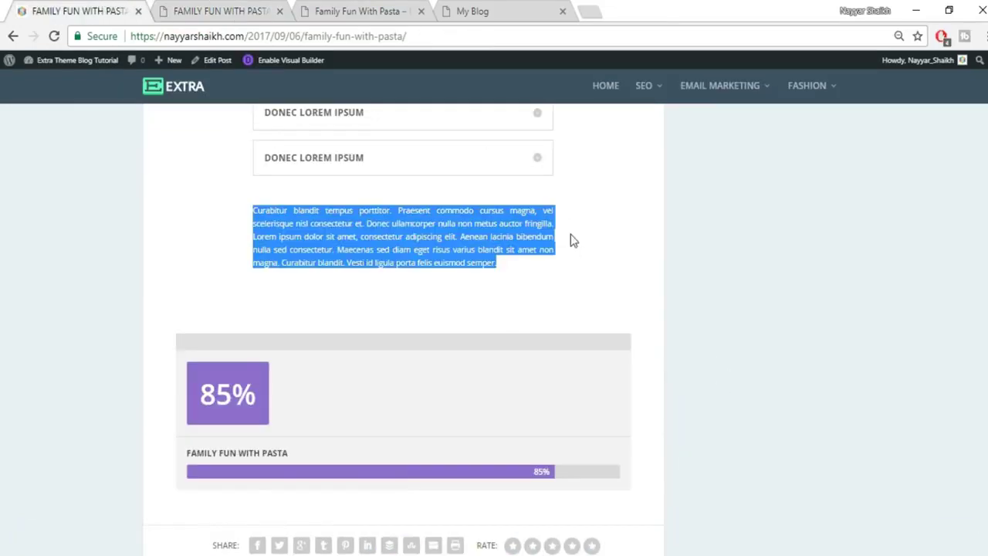
pyautogui.click(703, 298)
pyautogui.scroll(4, 706, 304)
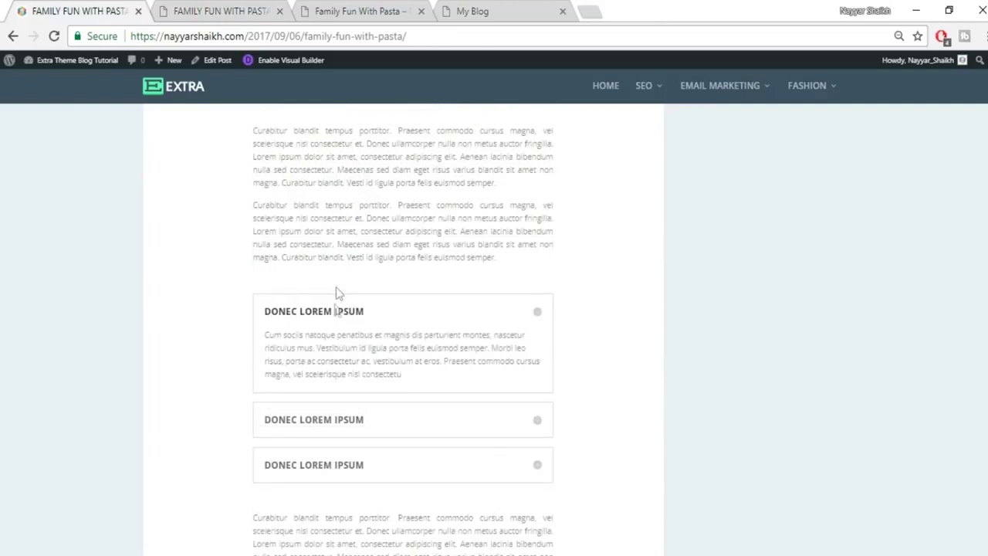
pyautogui.click(222, 11)
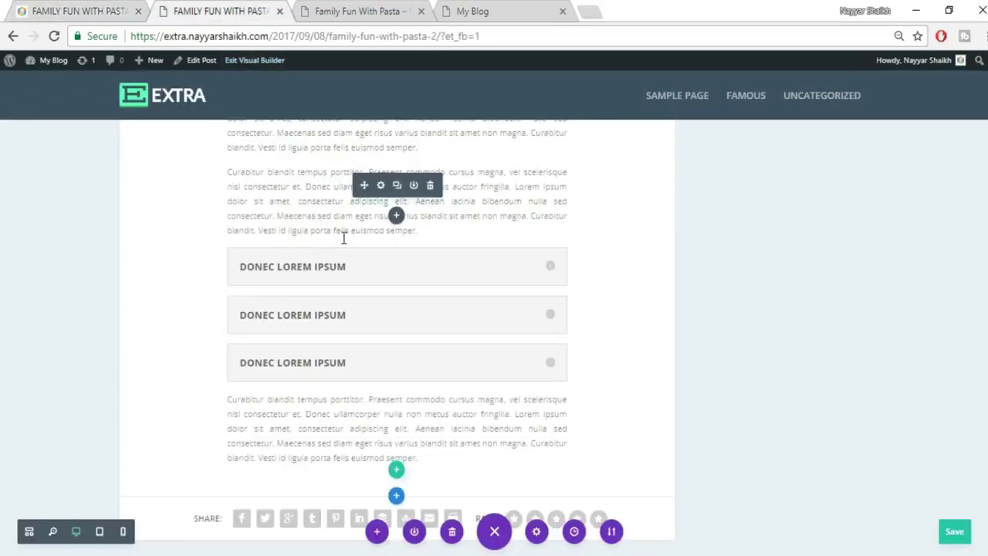
pyautogui.click(434, 230)
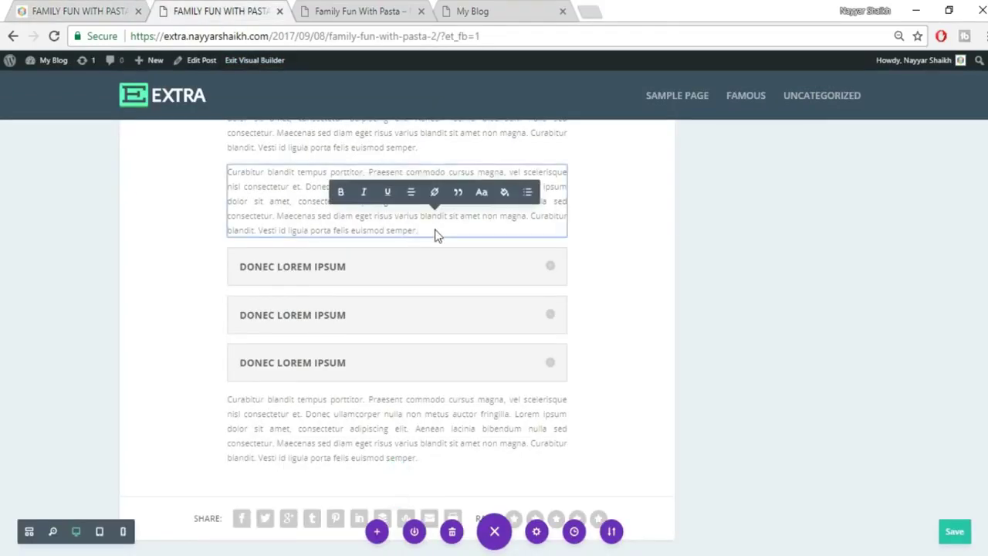
pyautogui.press('Return')
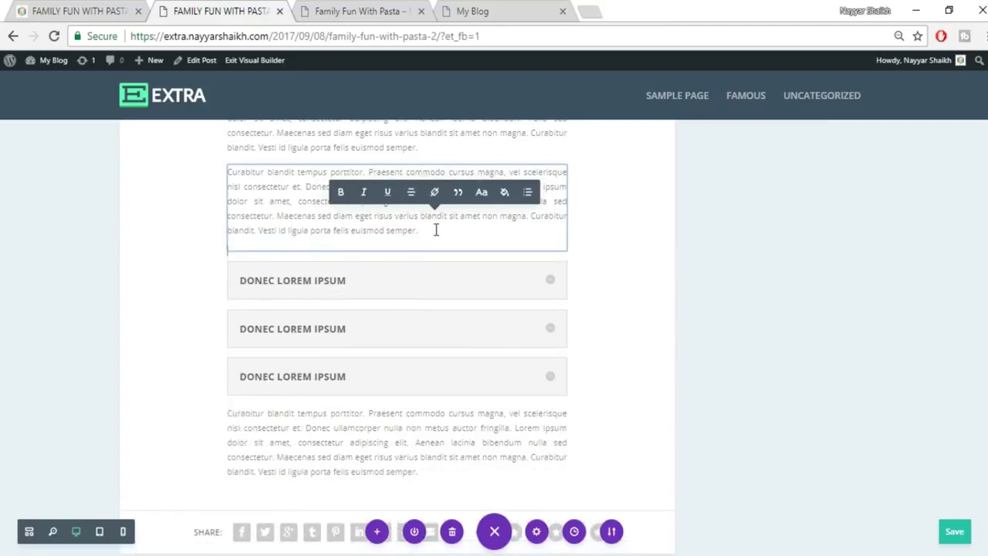
pyautogui.press('Return')
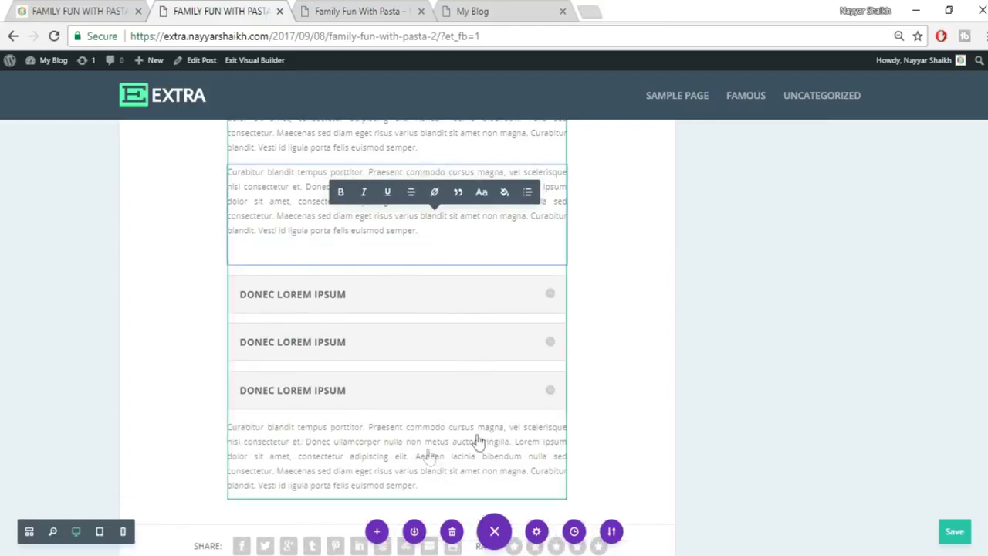
pyautogui.moveTo(230, 428)
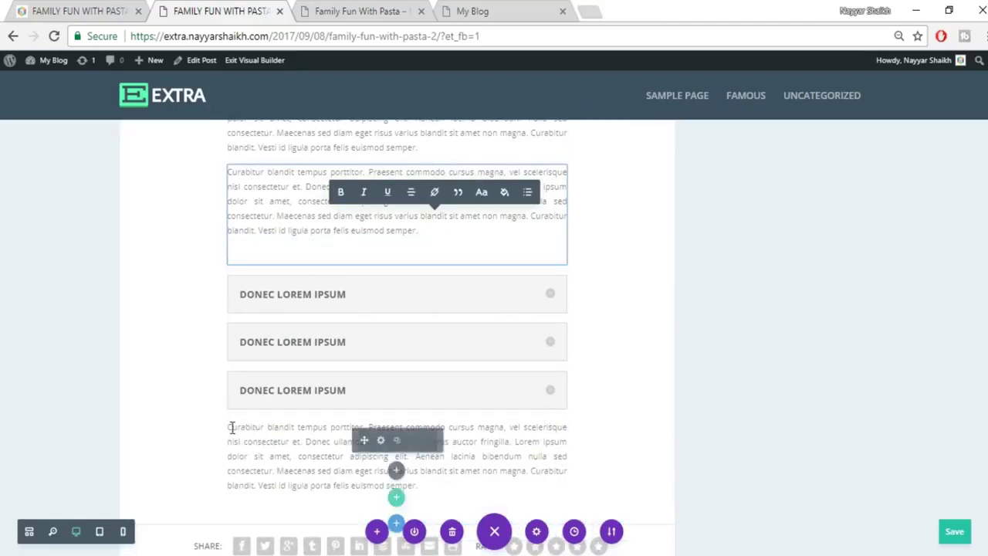
pyautogui.click(261, 469)
pyautogui.press('Return')
pyautogui.press('Return')
# Step: Leave the text module and save the Family Fun With Pasta layout with Ctrl+S
pyautogui.click(743, 425)
pyautogui.scroll(-2, 447, 401)
pyautogui.scroll(7, 494, 375)
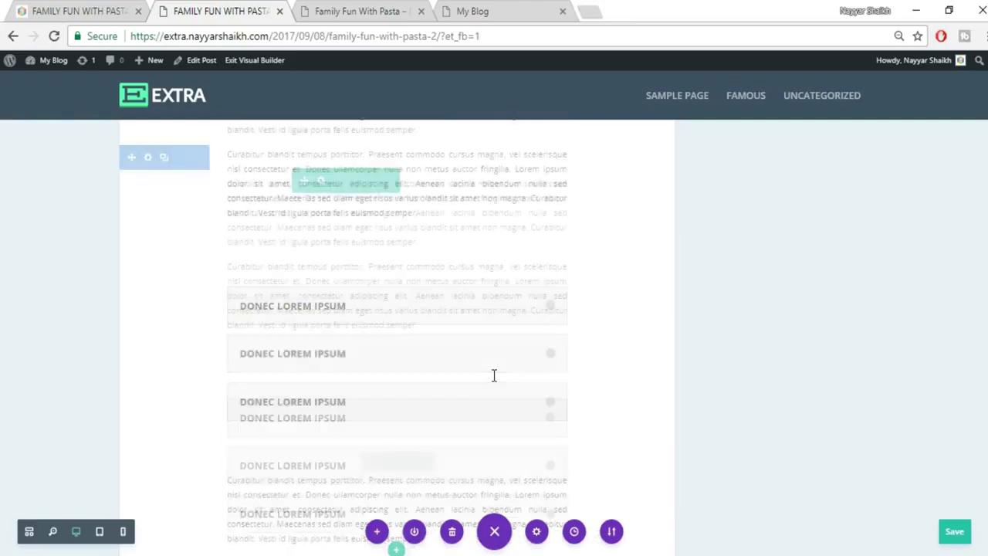
pyautogui.scroll(10, 815, 382)
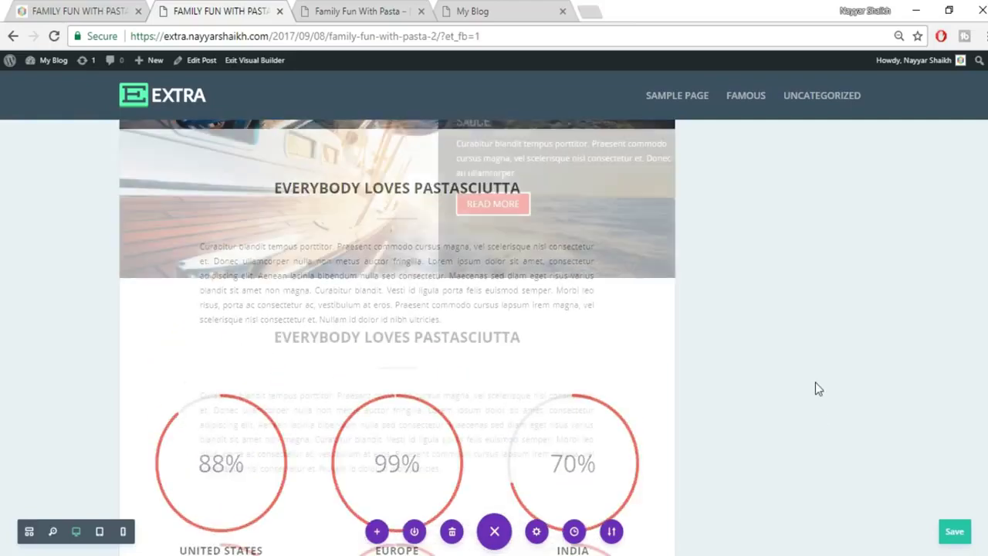
pyautogui.scroll(10, 813, 390)
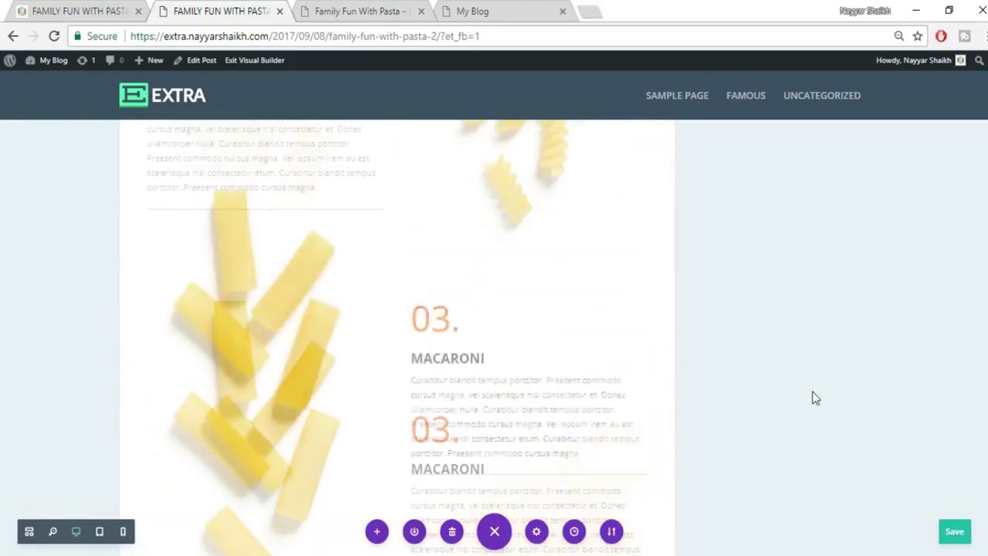
pyautogui.scroll(5, 814, 401)
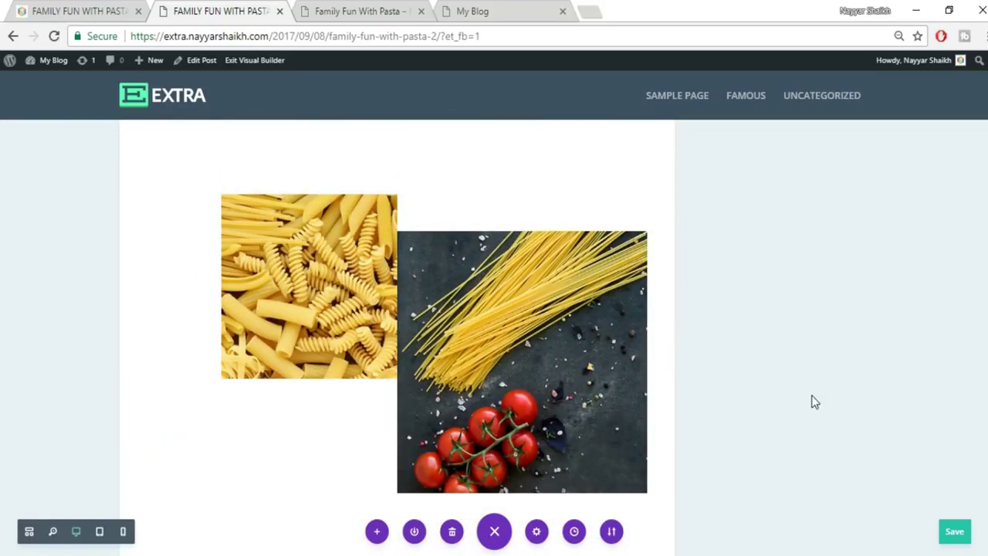
pyautogui.scroll(10, 814, 401)
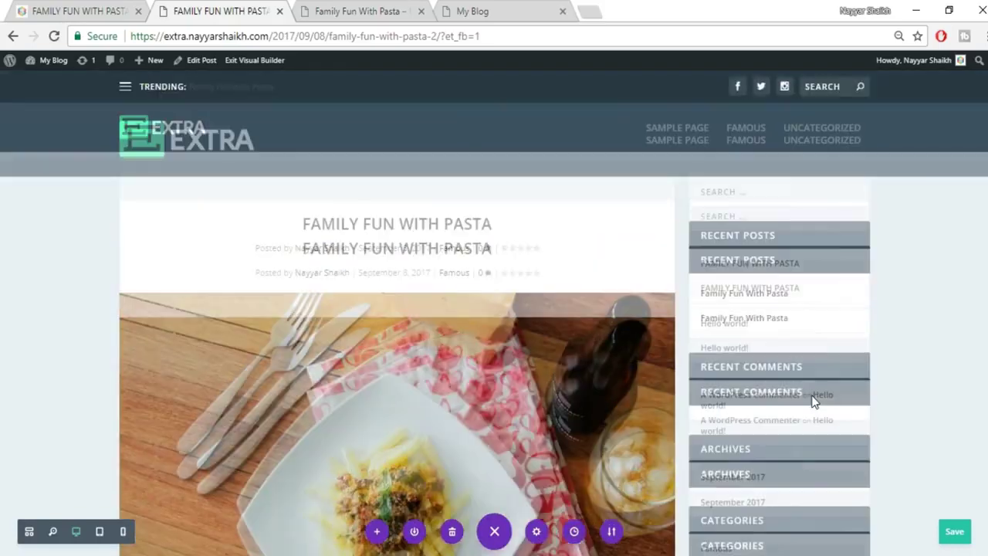
pyautogui.hotkey('ctrl', 's')
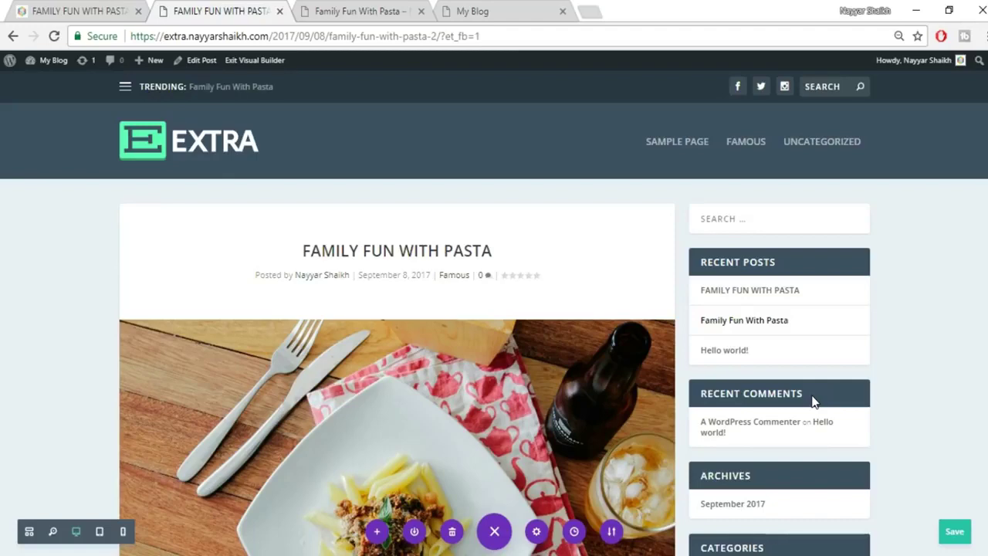
# Step: Confirm the latest changes with the green Save button at bottom right
pyautogui.scroll(-10, 946, 368)
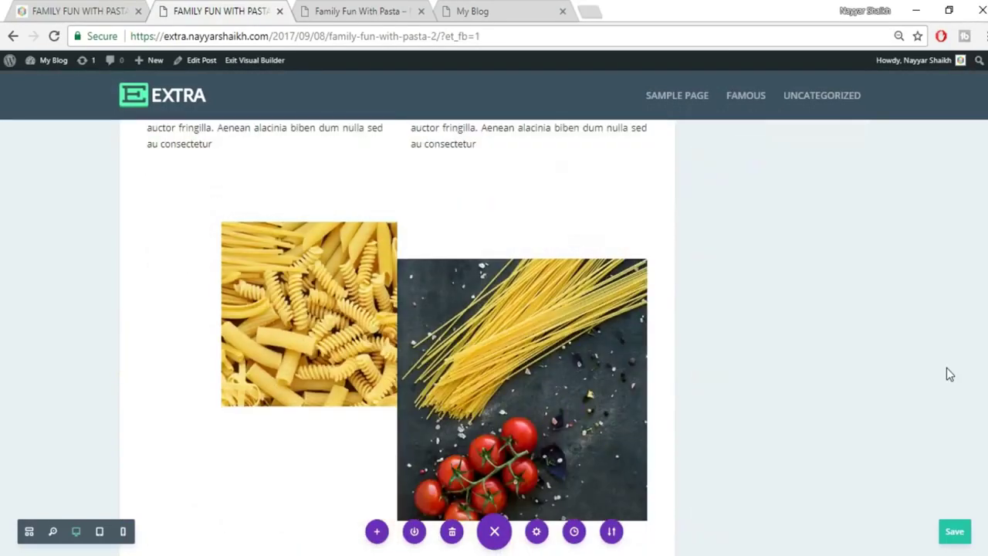
pyautogui.scroll(-15, 983, 216)
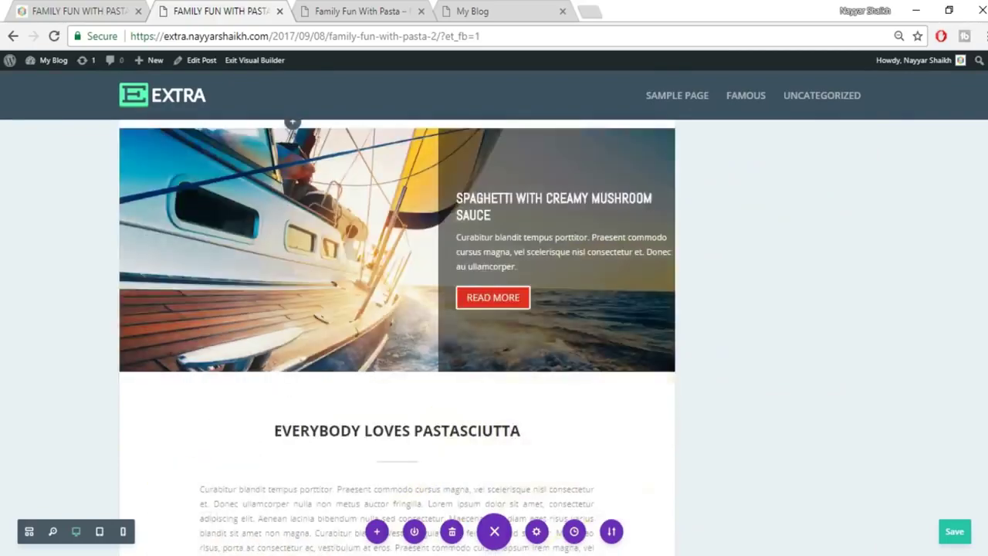
pyautogui.scroll(-3, 494, 309)
pyautogui.click(955, 533)
pyautogui.scroll(20, 494, 335)
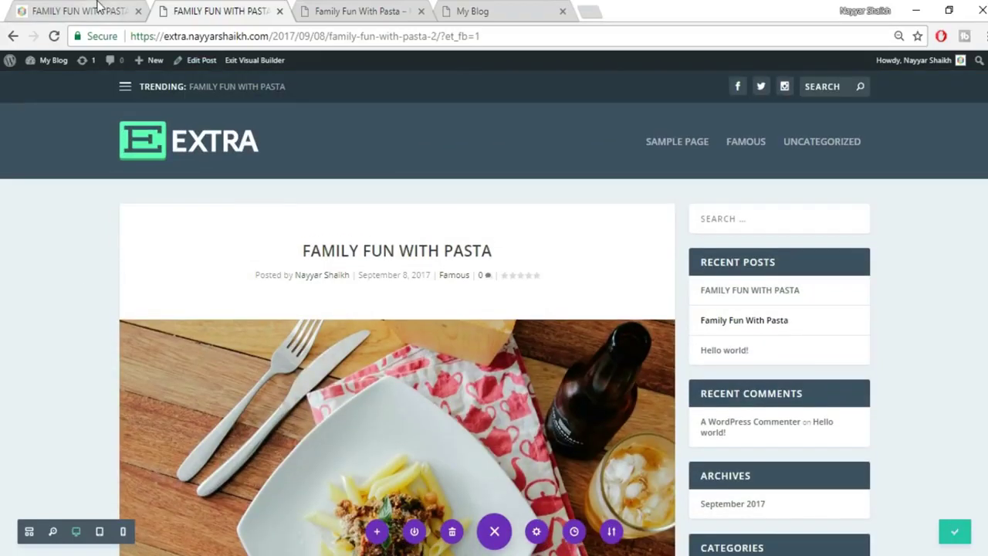
pyautogui.hotkey('ctrl', '1')
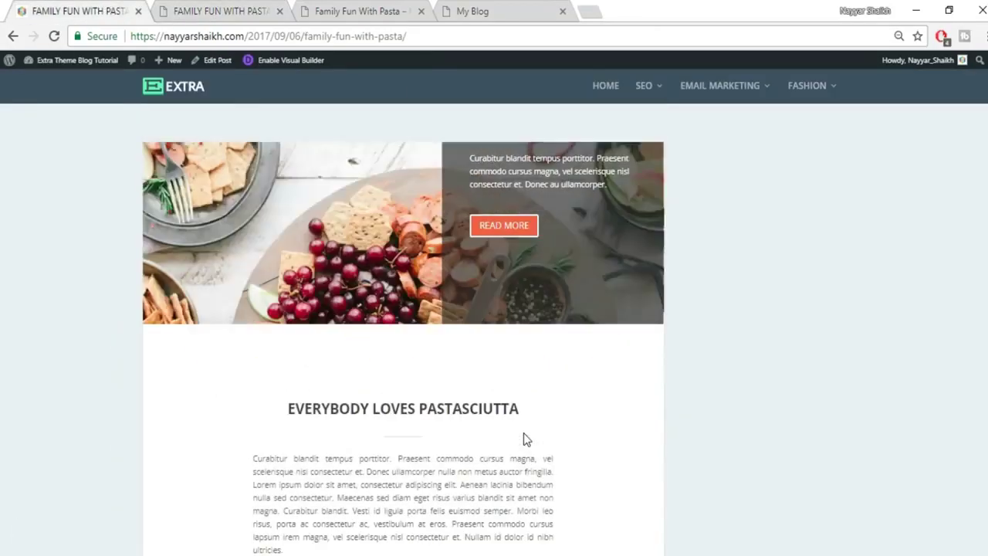
# Step: Open the A Guide to Spices reference post from Recent Posts
pyautogui.scroll(-15, 525, 439)
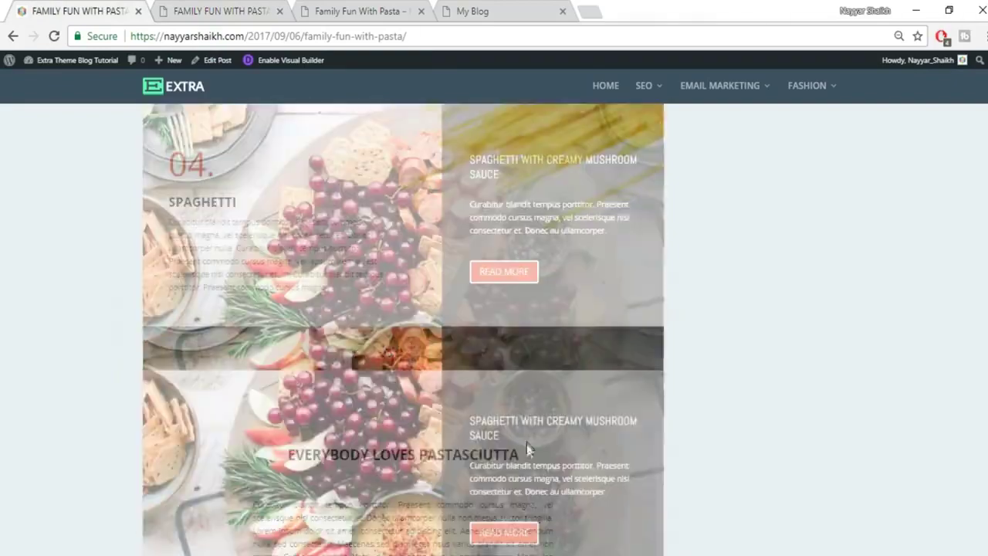
pyautogui.scroll(4, 524, 438)
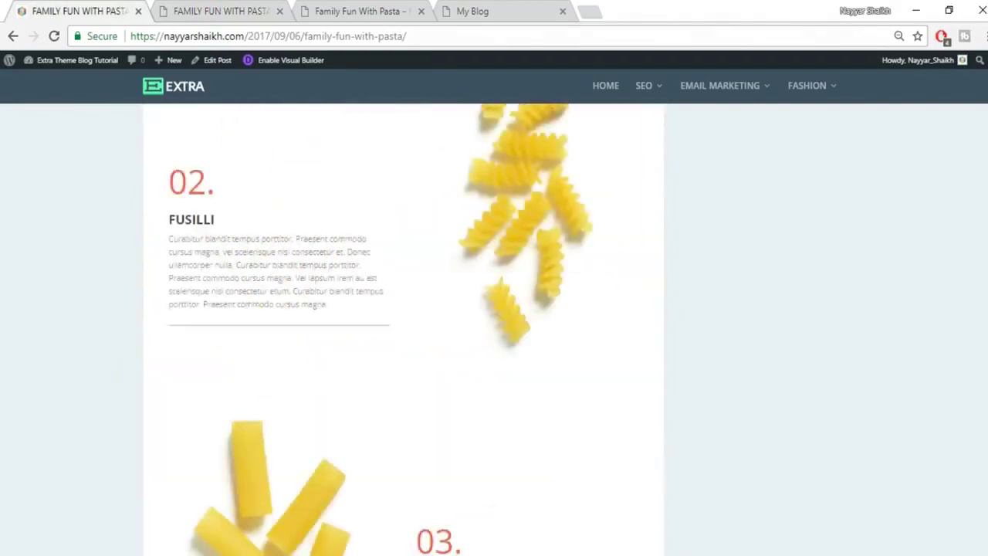
pyautogui.scroll(11, 771, 339)
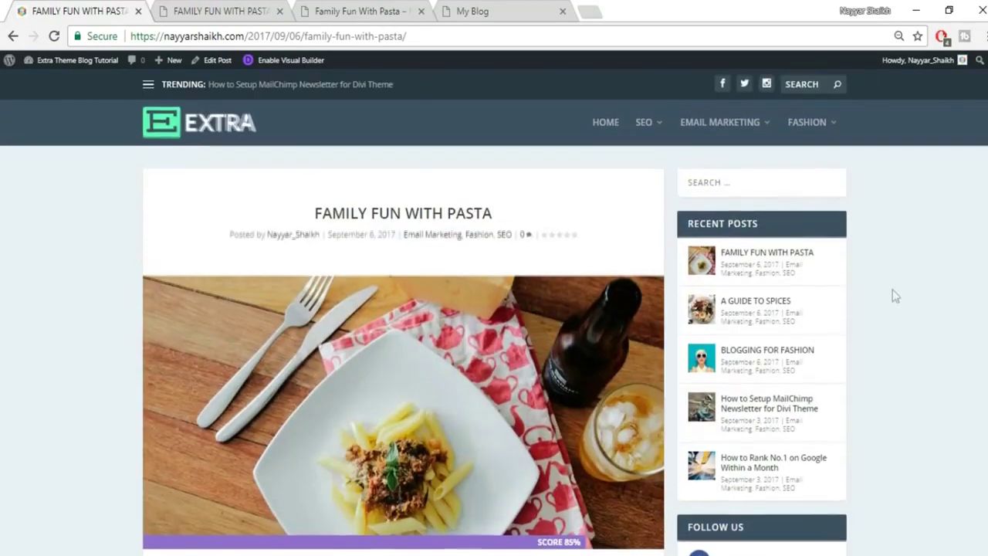
pyautogui.click(762, 307)
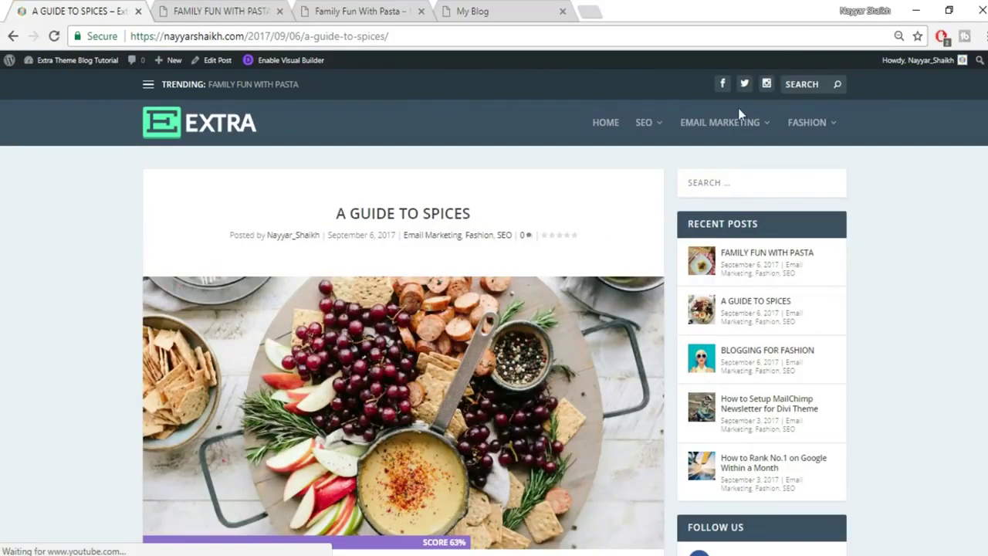
# Step: Back in the builder tab, start a blank post via + New > Post
pyautogui.click(216, 9)
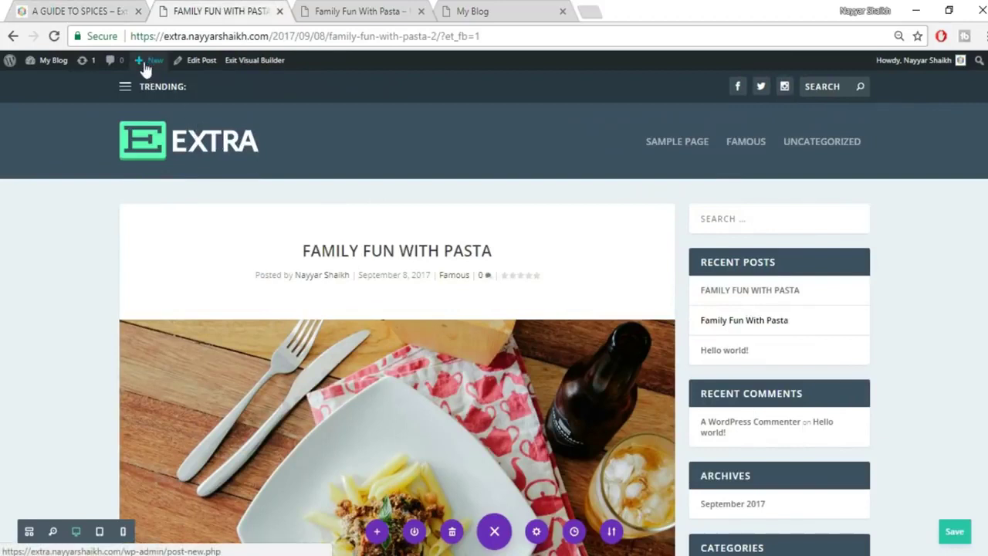
pyautogui.moveTo(147, 71)
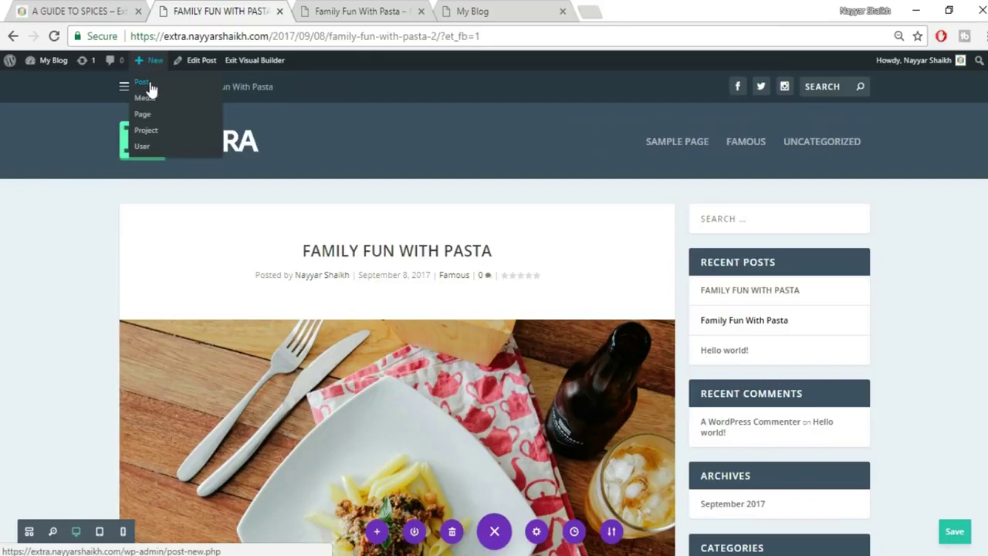
pyautogui.click(150, 82)
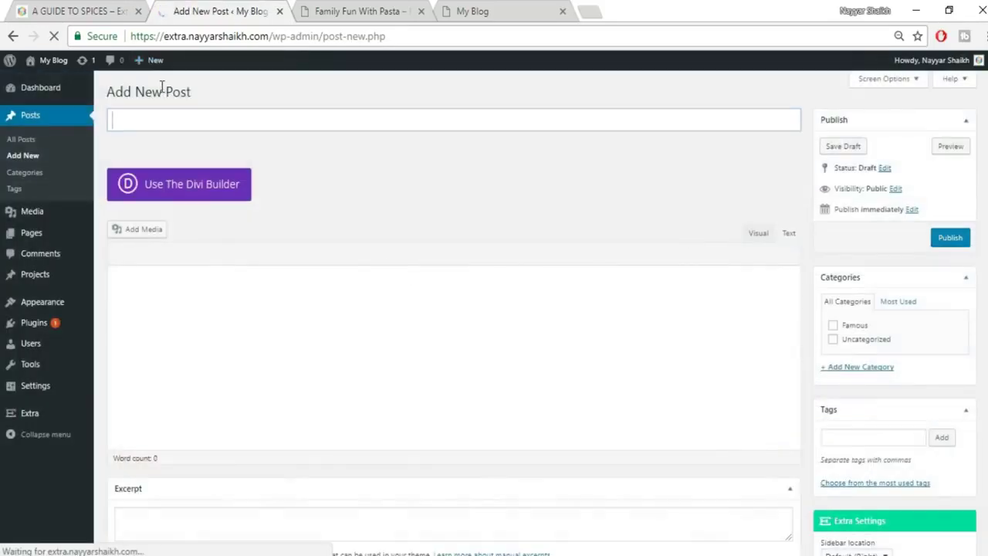
# Step: Copy the title A GUIDE TO SPICES from the reference post into the new post's title
pyautogui.hotkey('ctrl', 'shift', 'Tab')
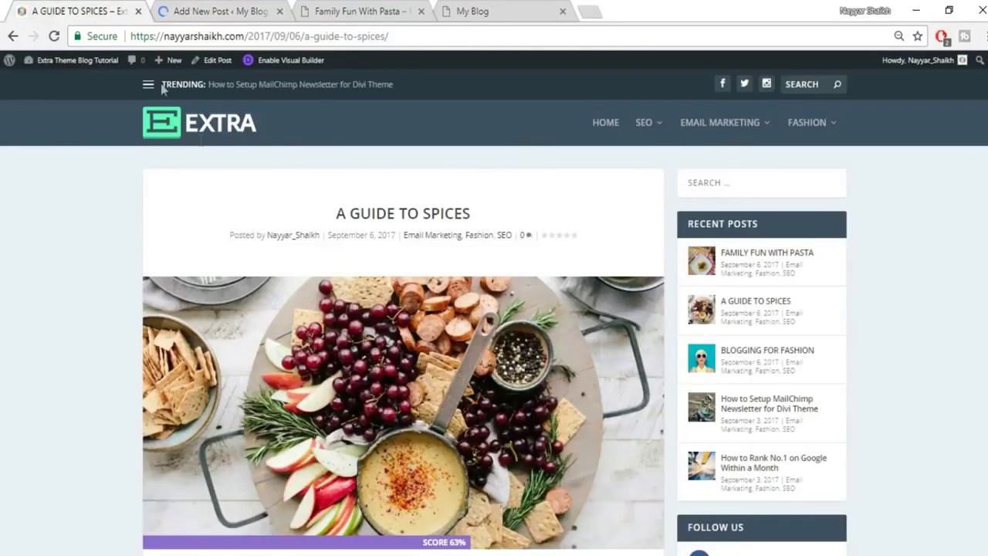
pyautogui.moveTo(338, 211); pyautogui.dragTo(521, 220)
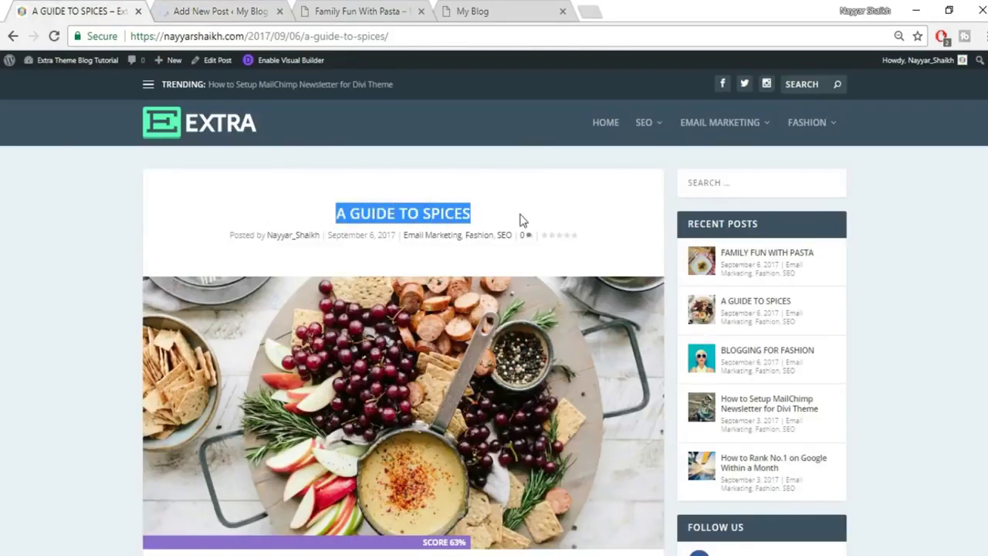
pyautogui.hotkey('ctrl', 'c')
pyautogui.click(176, 7)
pyautogui.hotkey('ctrl', 'v')
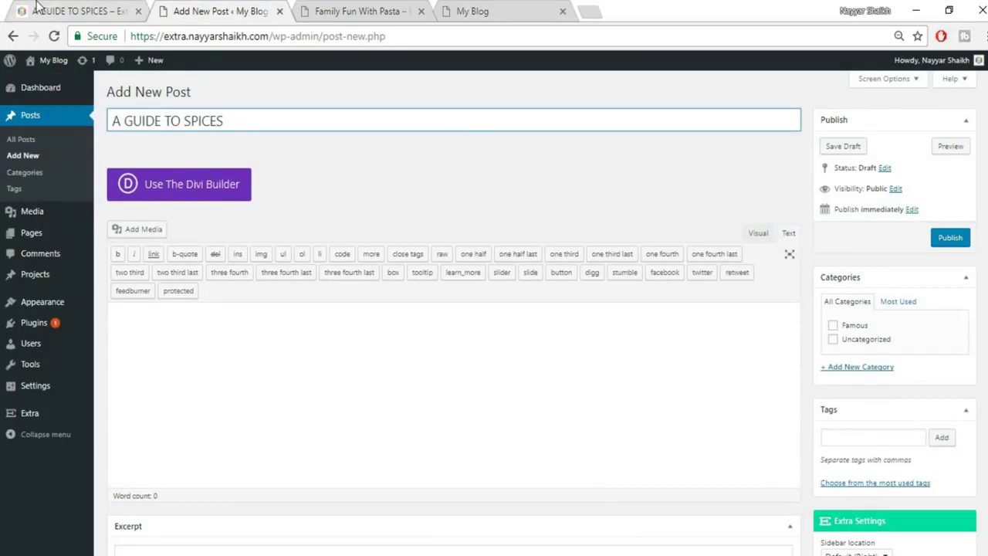
# Step: Tick the Famous category and create and tick a new Spices category
pyautogui.click(854, 327)
pyautogui.click(871, 367)
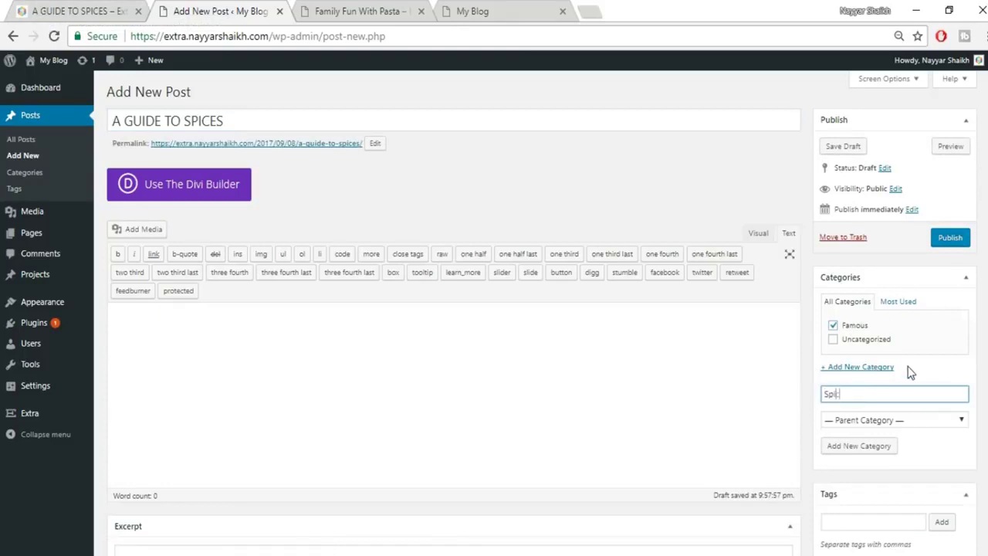
pyautogui.click(871, 446)
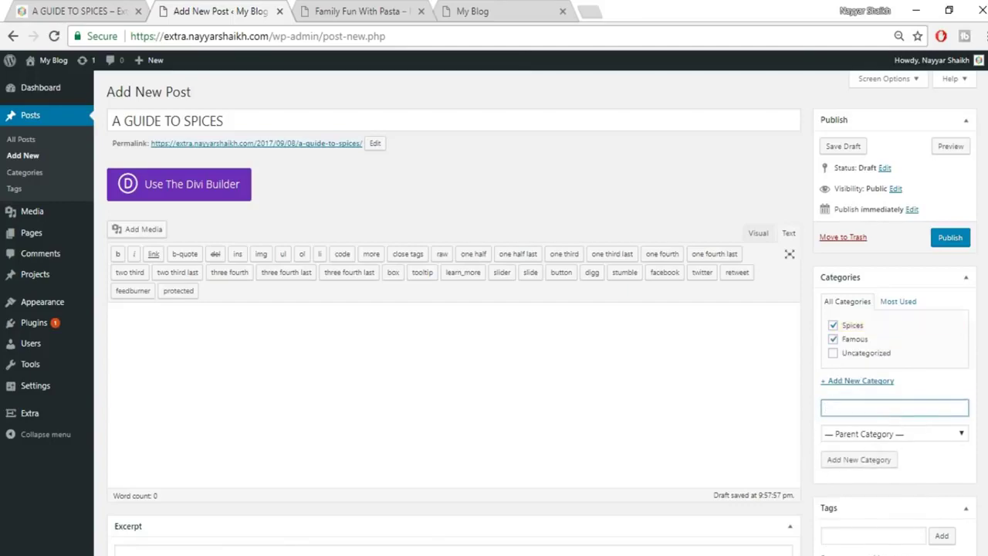
pyautogui.scroll(-3, 494, 309)
pyautogui.scroll(-5, 494, 308)
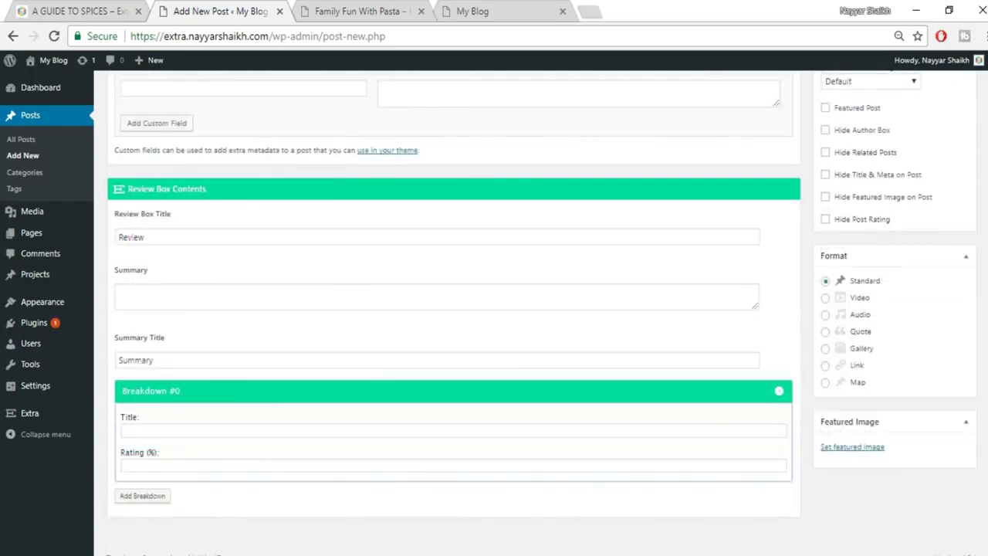
pyautogui.click(852, 447)
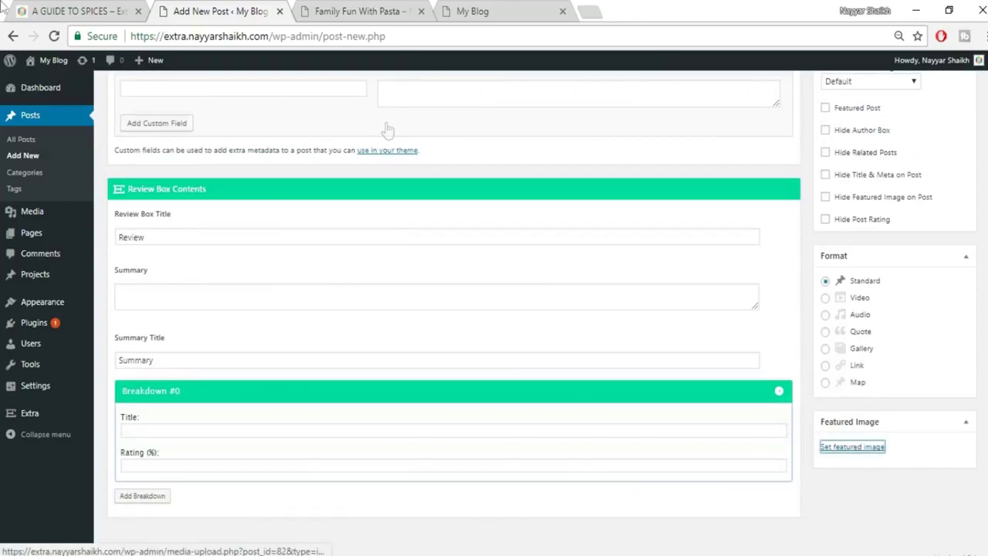
# Step: Upload the brooke-lark-200721 food photo and set it as the featured image
pyautogui.click(66, 10)
pyautogui.scroll(-3, 398, 387)
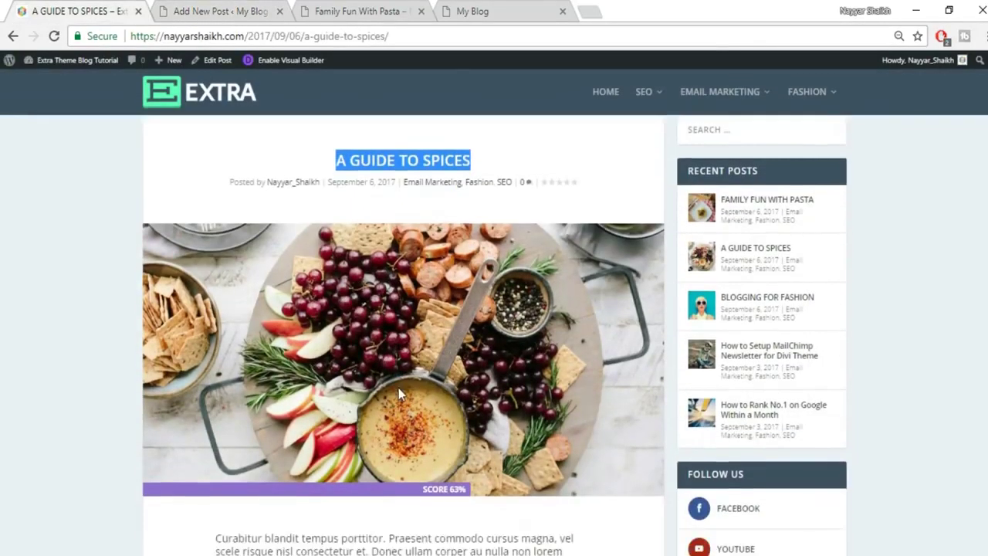
pyautogui.click(172, 7)
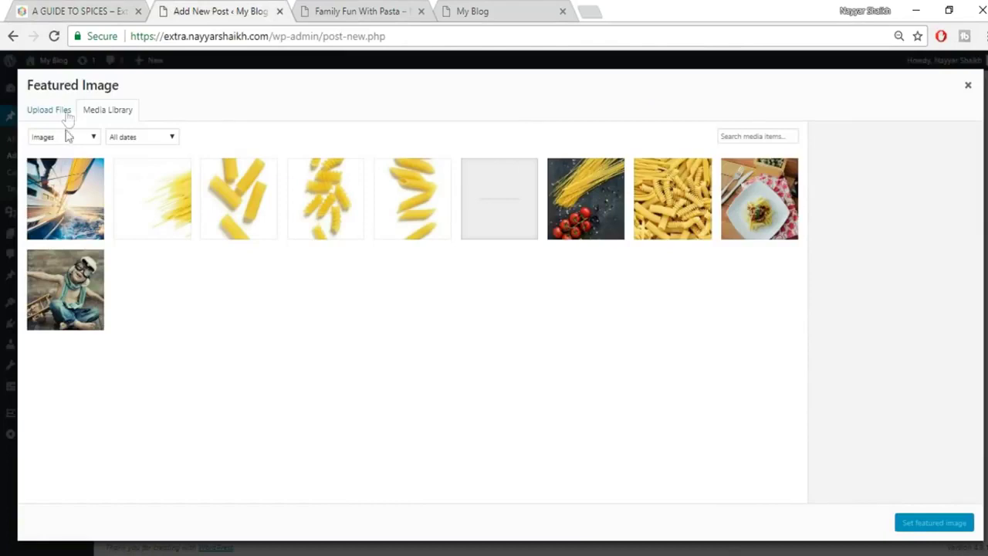
pyautogui.click(67, 114)
pyautogui.click(494, 304)
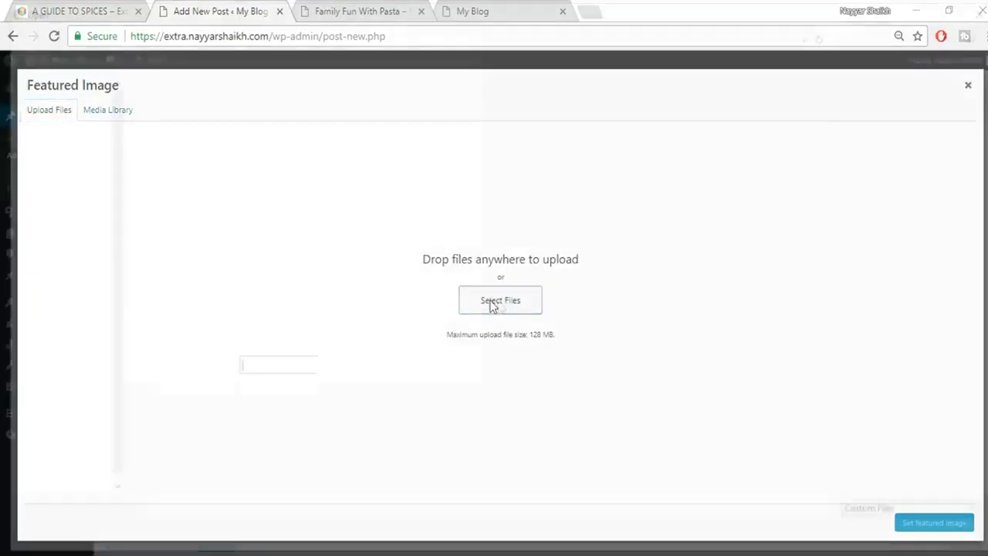
pyautogui.scroll(-2, 593, 372)
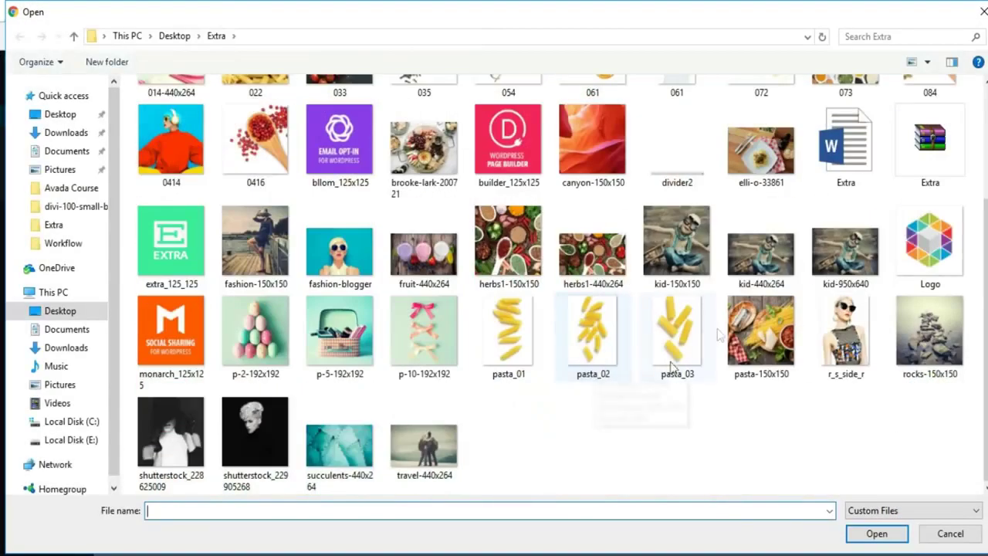
pyautogui.click(771, 328)
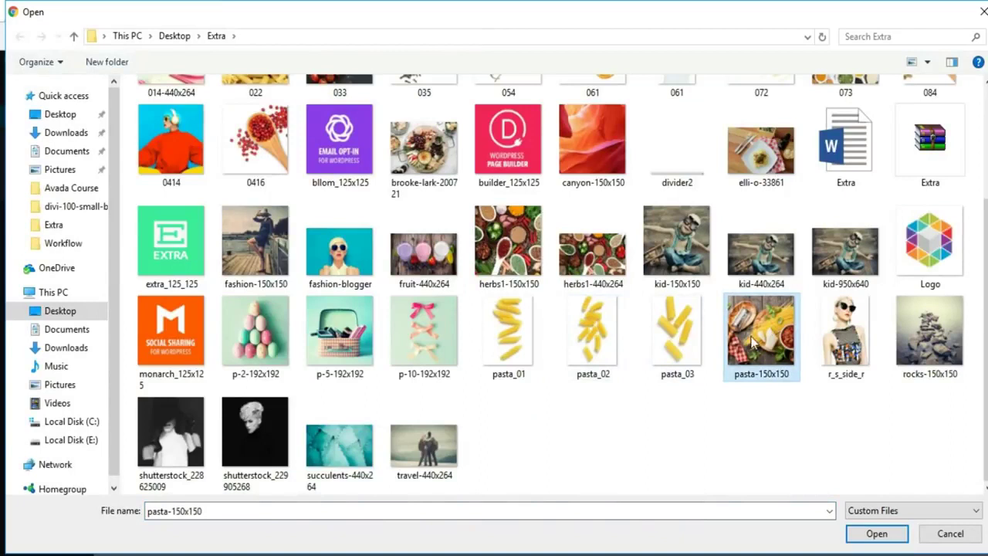
pyautogui.click(594, 268)
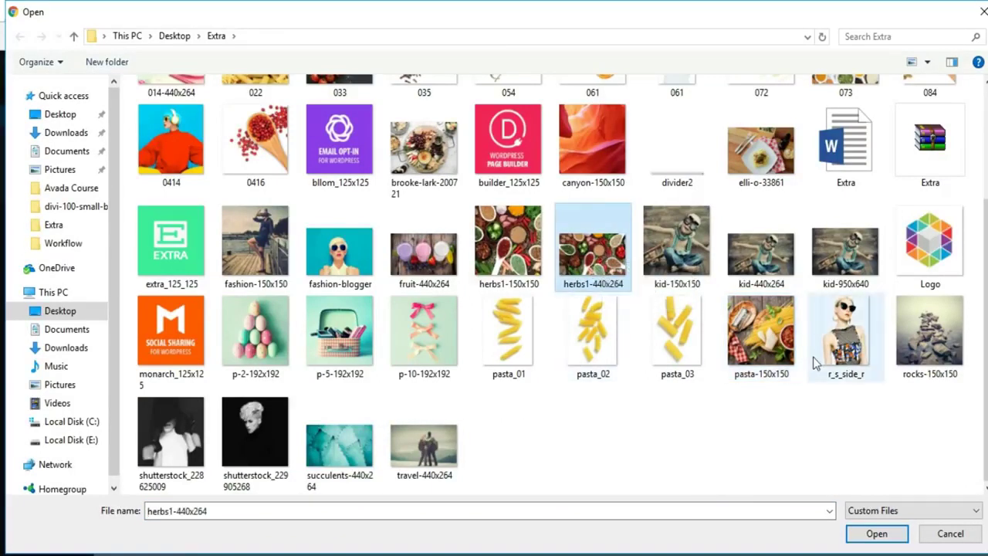
pyautogui.scroll(2, 815, 359)
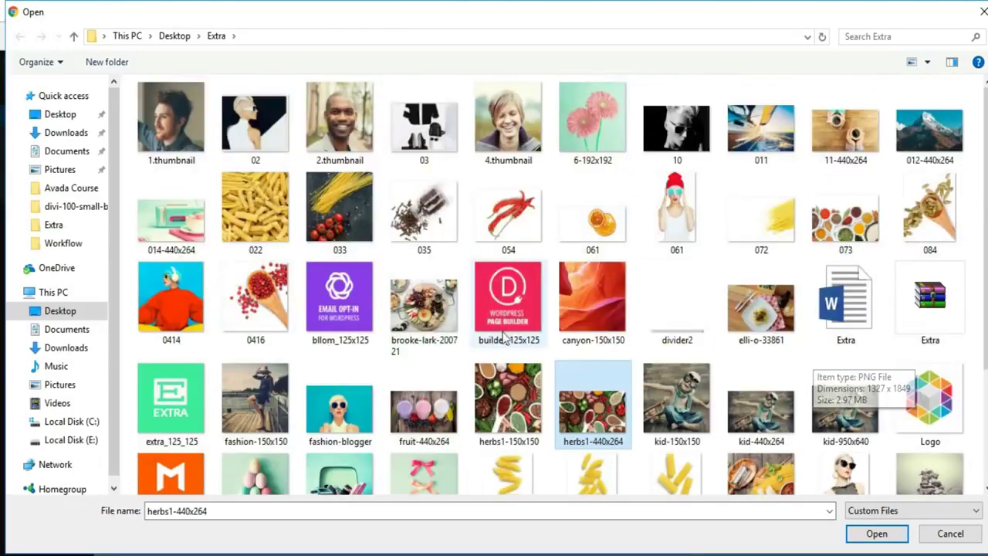
pyautogui.click(423, 310)
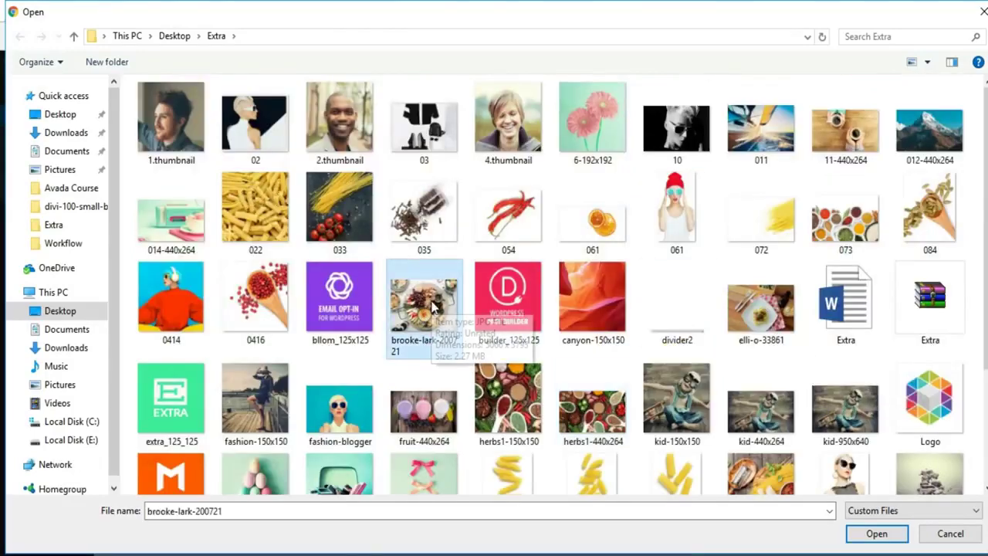
pyautogui.click(876, 533)
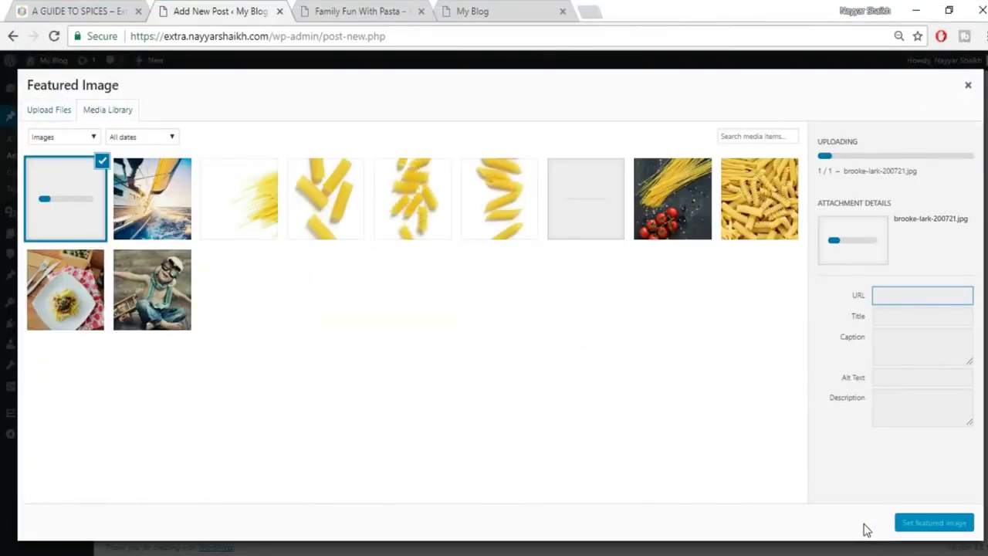
pyautogui.click(950, 524)
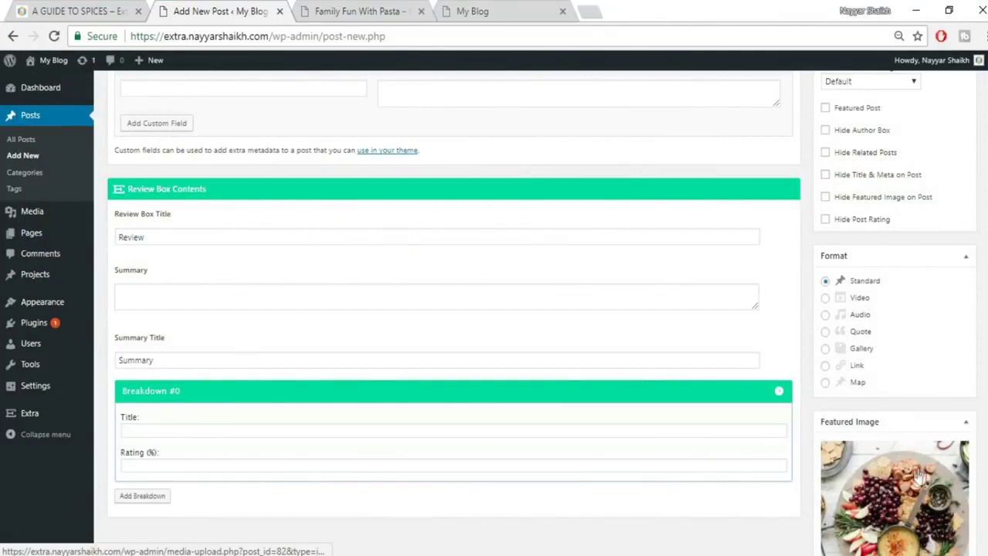
# Step: Publish A GUIDE TO SPICES and switch it to the Divi Builder
pyautogui.scroll(20, 494, 312)
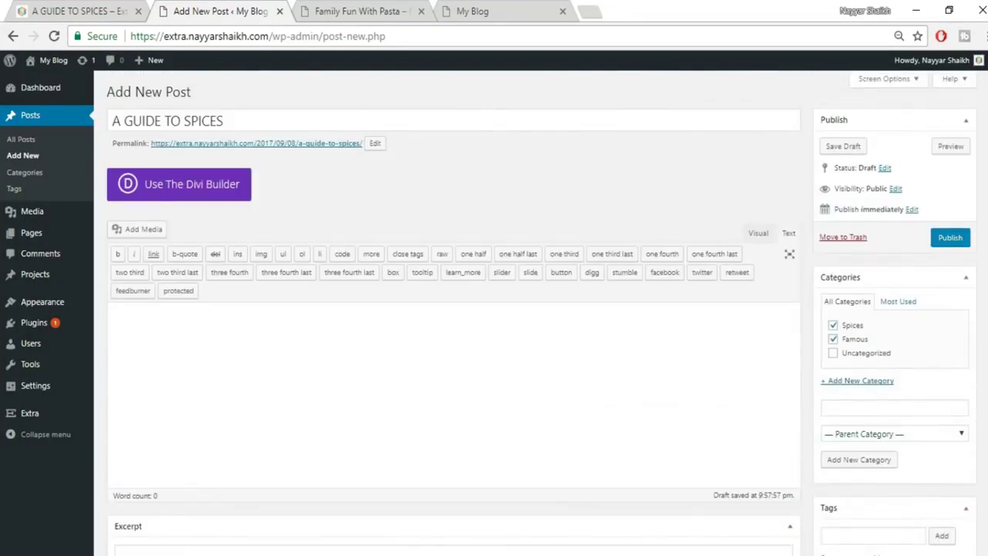
pyautogui.click(957, 243)
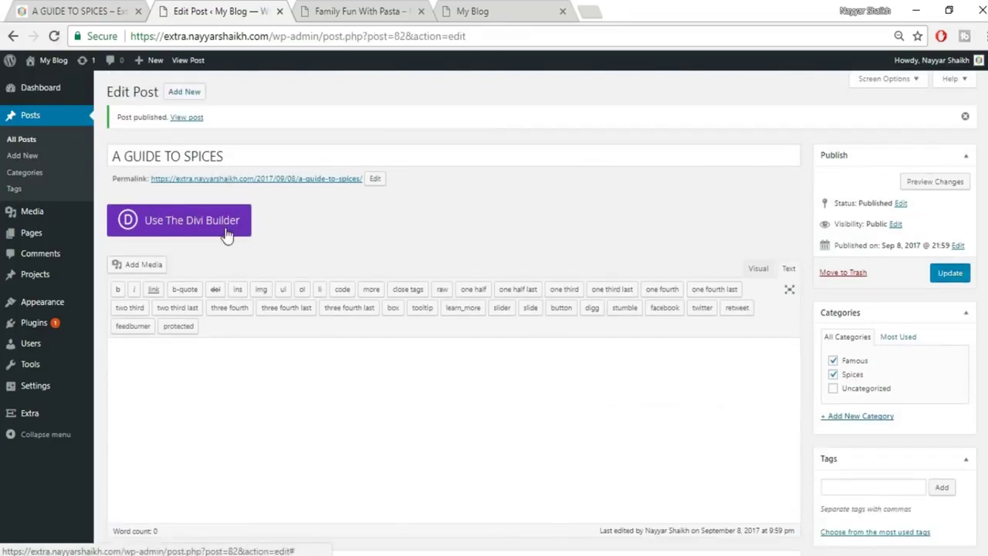
pyautogui.click(228, 234)
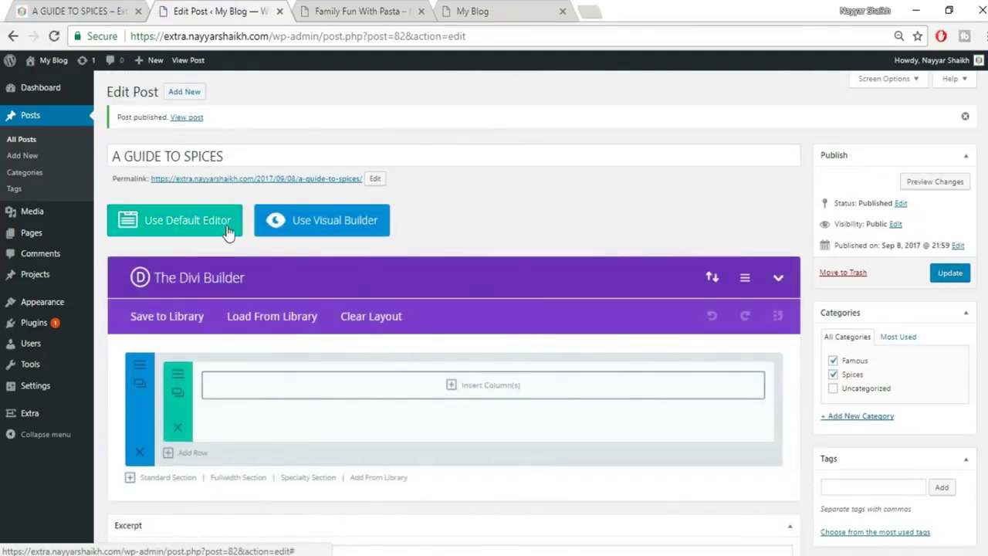
# Step: Launch the Visual Builder for A GUIDE TO SPICES after checking the demo post's opening paragraph
pyautogui.click(362, 226)
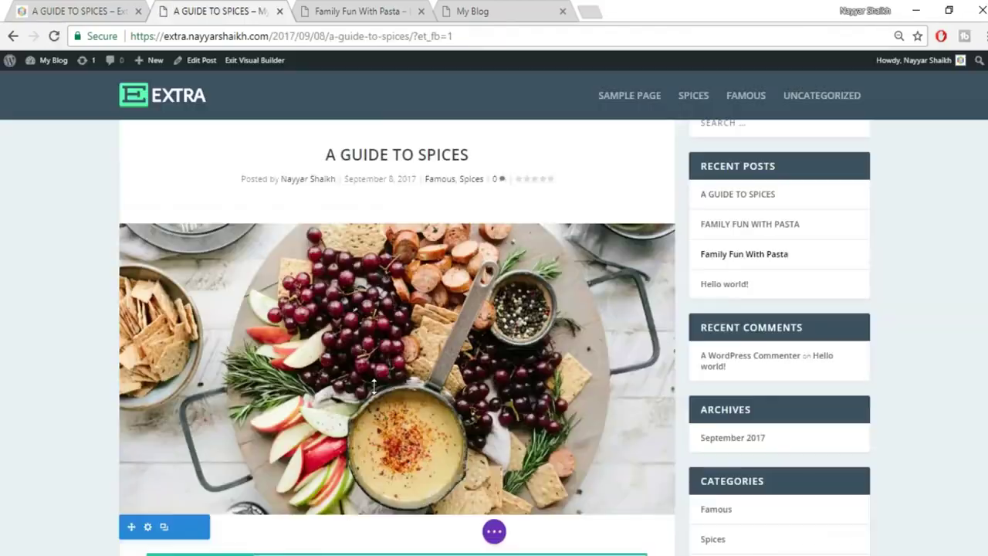
pyautogui.scroll(-5, 368, 292)
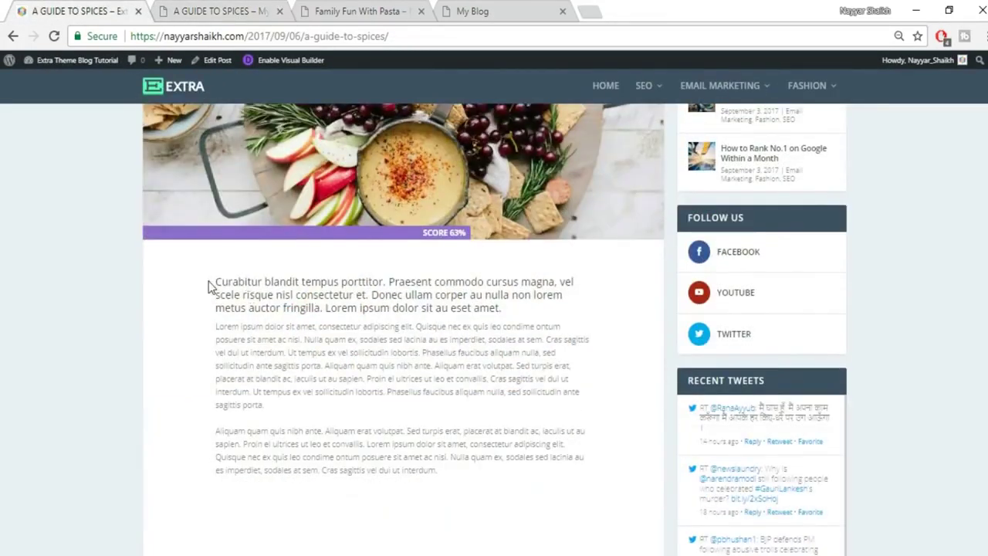
pyautogui.tripleClick(319, 291)
pyautogui.hotkey('ctrl', 'c')
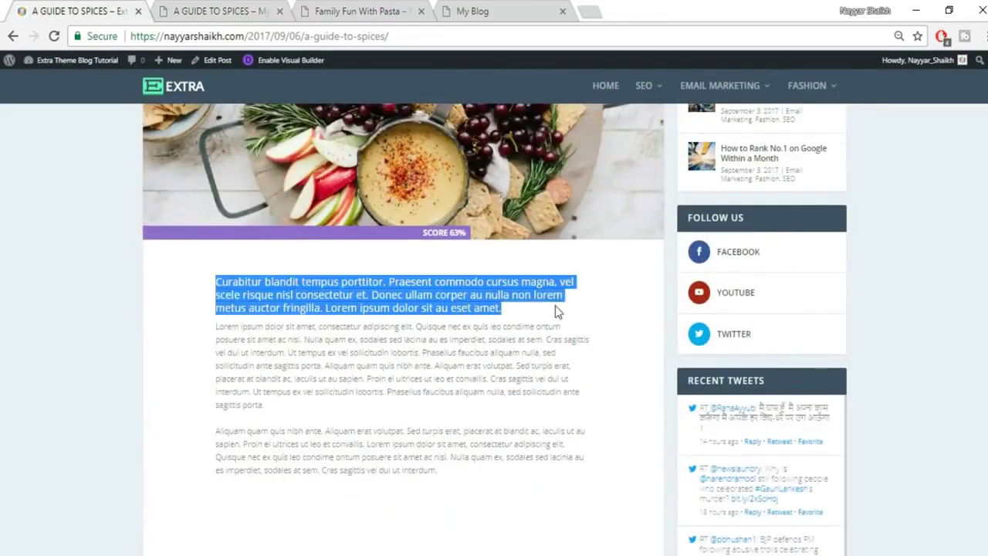
pyautogui.click(556, 355)
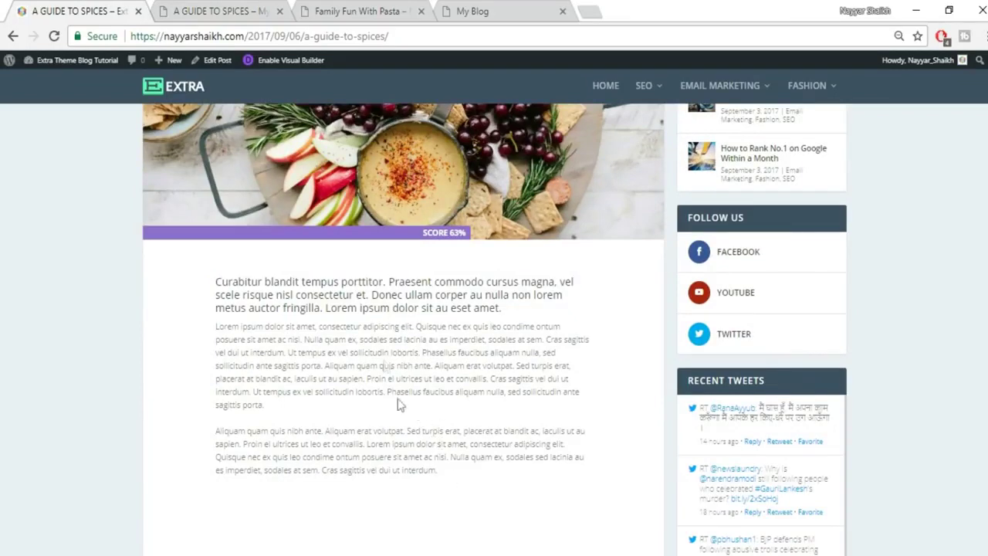
pyautogui.click(230, 9)
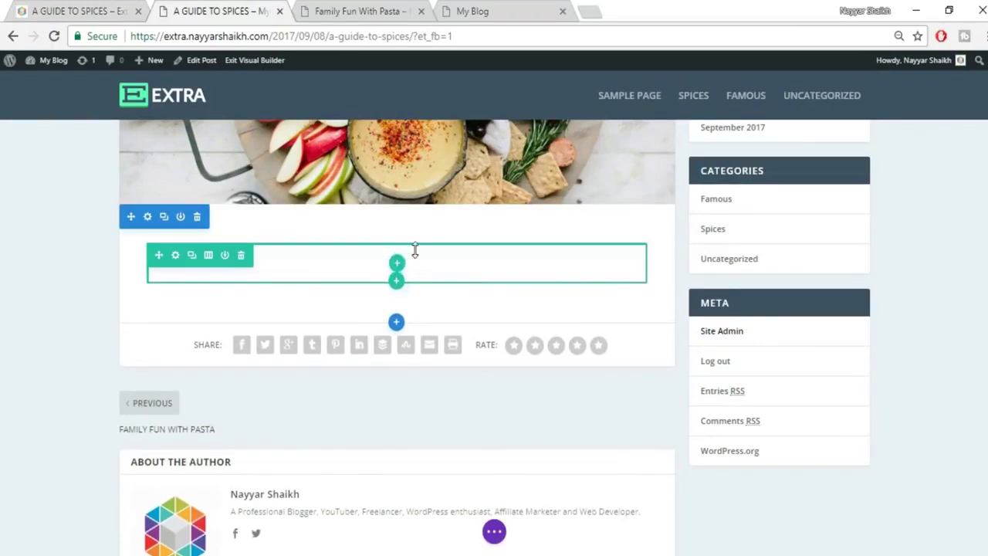
# Step: Give the empty row below the image a single full-width column
pyautogui.moveTo(397, 262); pyautogui.dragTo(402, 274)
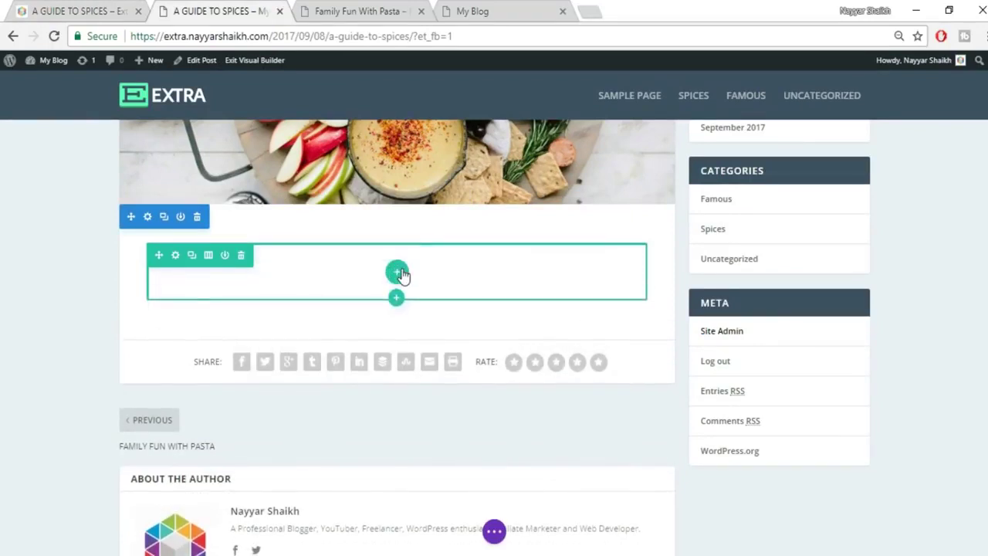
pyautogui.click(401, 273)
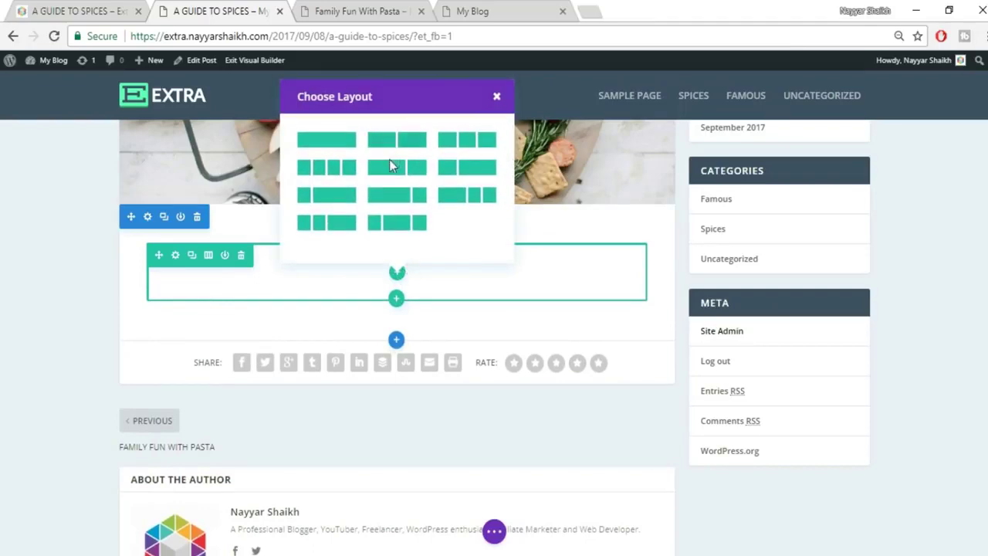
pyautogui.click(115, 9)
pyautogui.click(182, 11)
pyautogui.click(321, 141)
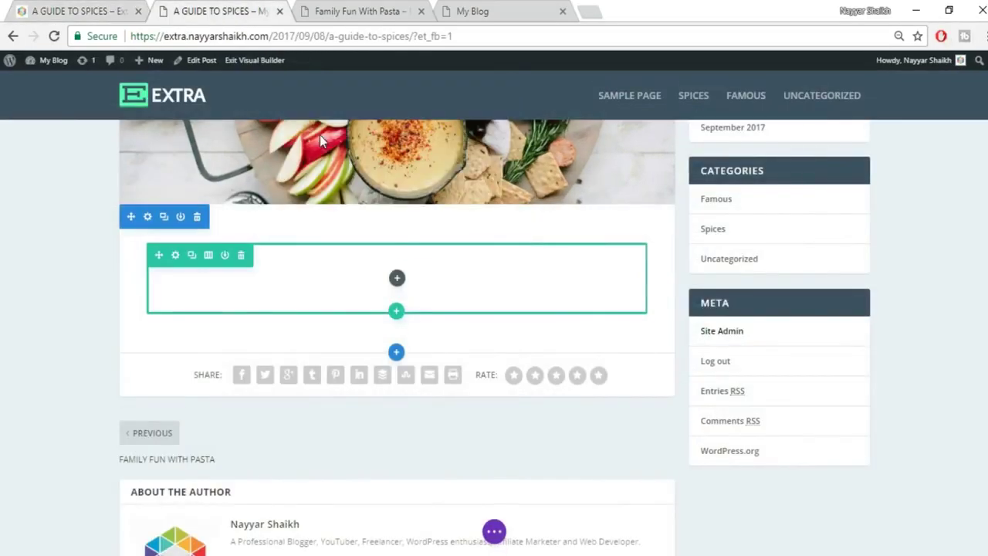
# Step: Insert a Text module and paste the Lorem ipsum paragraph into it
pyautogui.click(398, 279)
pyautogui.write('tex')
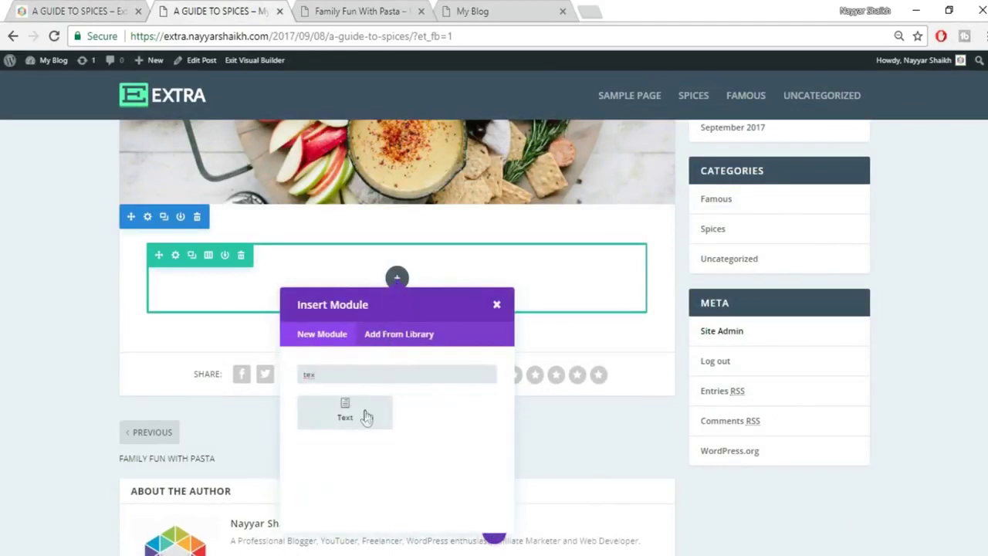
pyautogui.click(367, 417)
pyautogui.click(798, 371)
pyautogui.hotkey('ctrl', 'v')
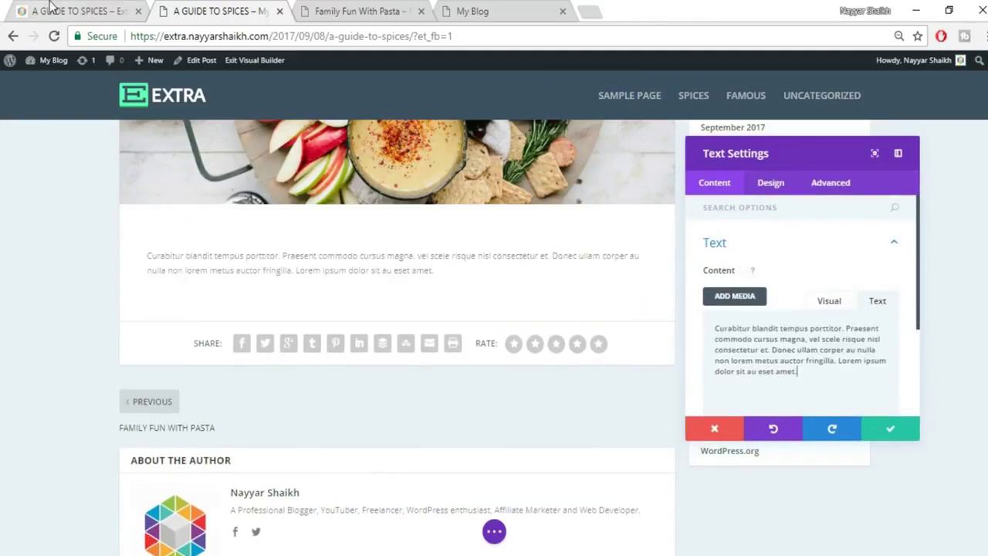
pyautogui.click(56, 10)
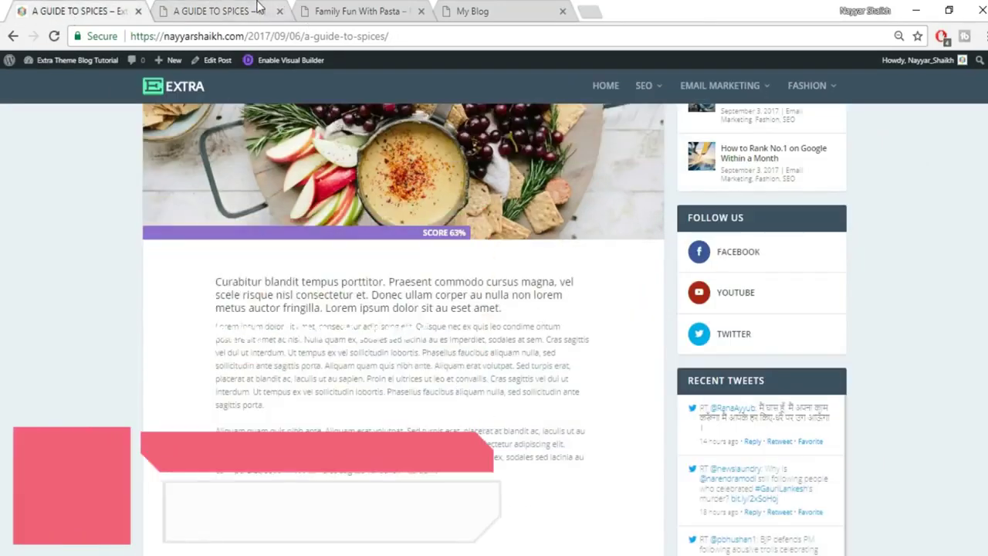
pyautogui.click(220, 11)
# Step: Center the paragraph's text alignment in the module's Design settings
pyautogui.click(776, 184)
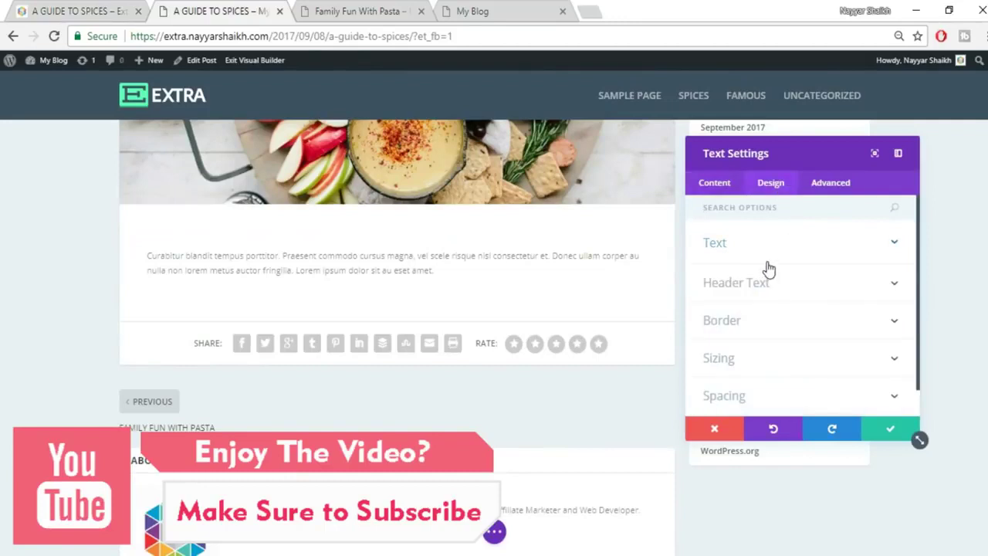
pyautogui.click(783, 253)
pyautogui.click(772, 335)
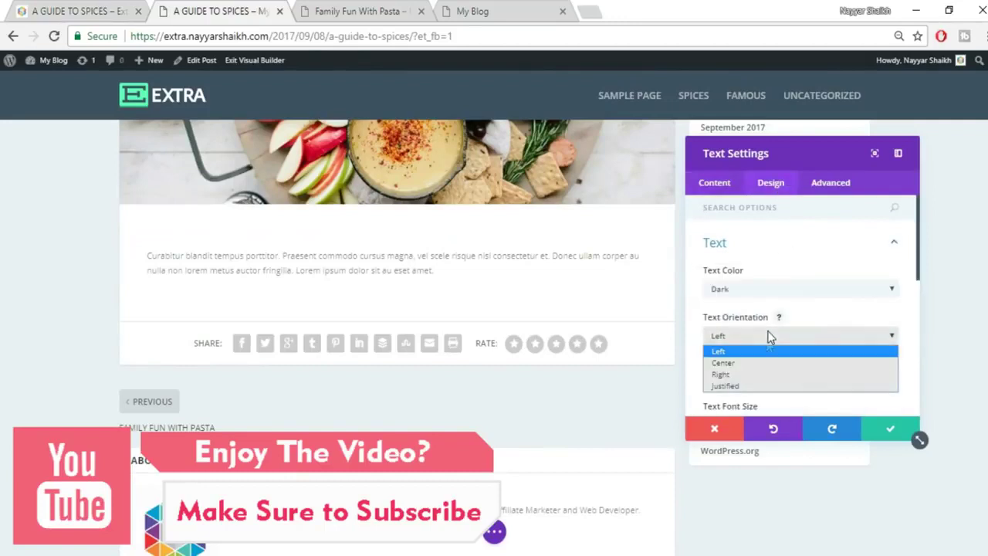
pyautogui.click(755, 364)
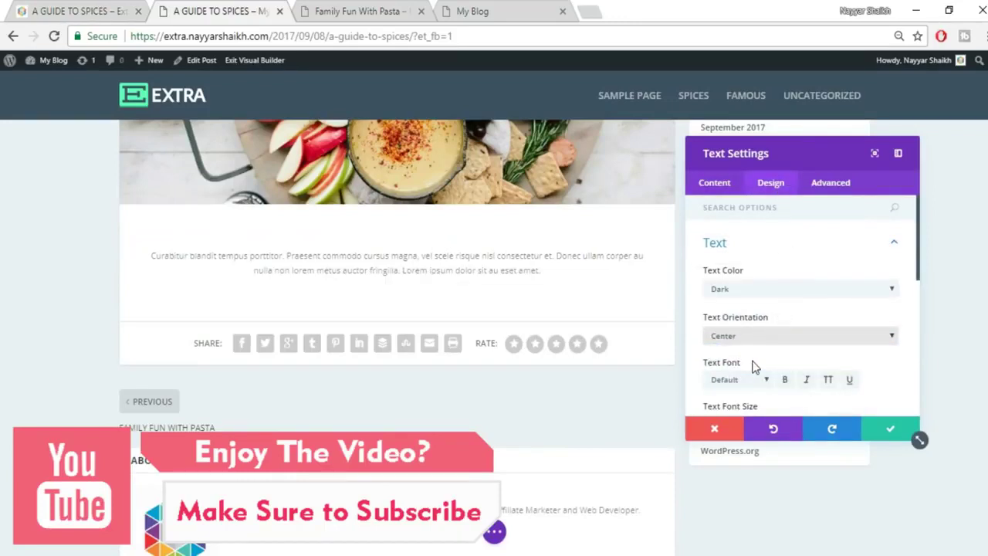
pyautogui.click(115, 8)
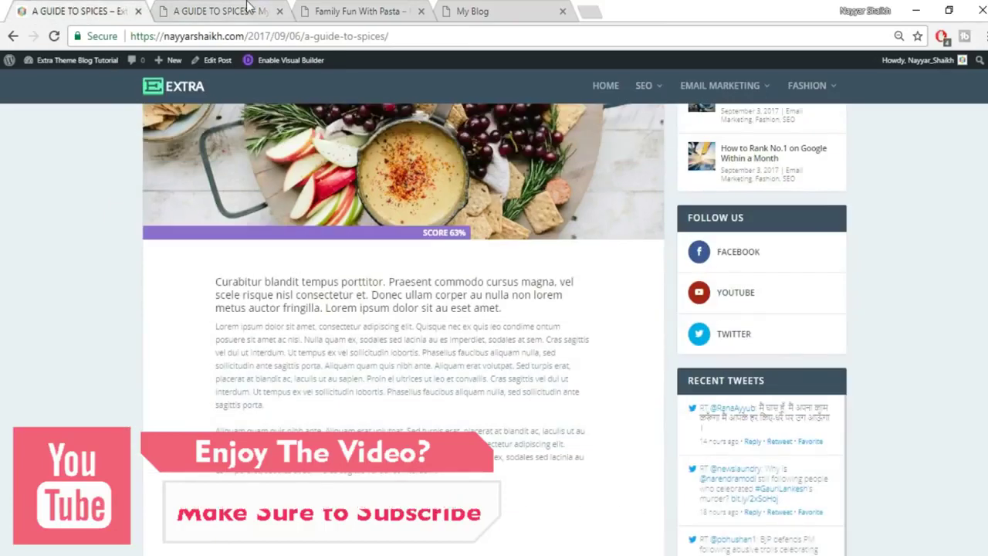
pyautogui.click(247, 9)
pyautogui.click(74, 6)
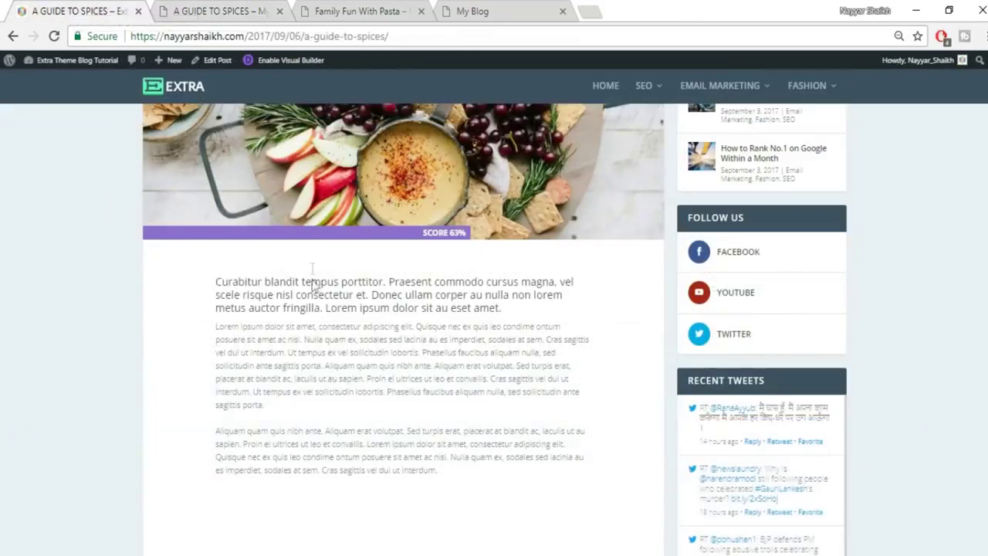
pyautogui.click(176, 8)
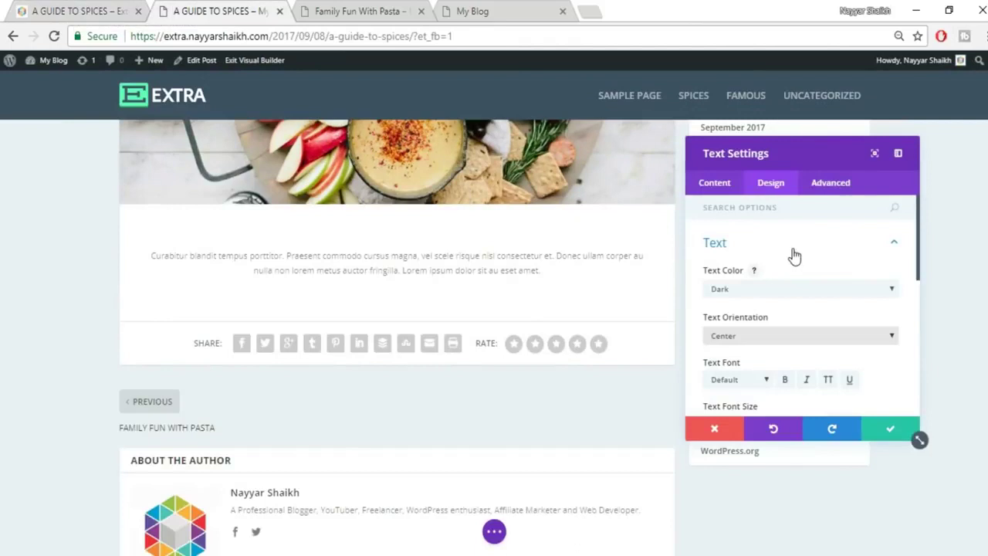
# Step: Set the paragraph to 18px black text and save the module
pyautogui.click(793, 249)
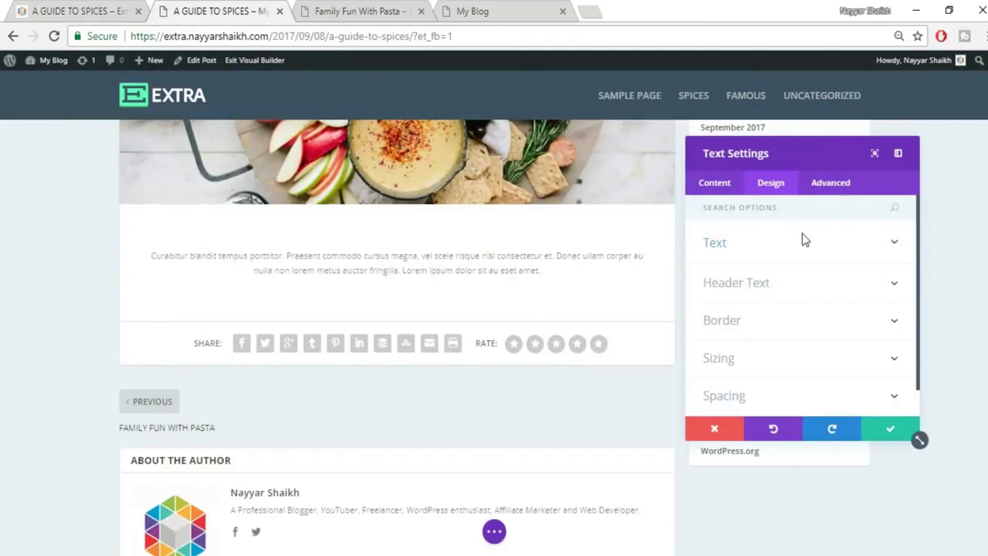
pyautogui.click(807, 249)
pyautogui.scroll(-2, 831, 300)
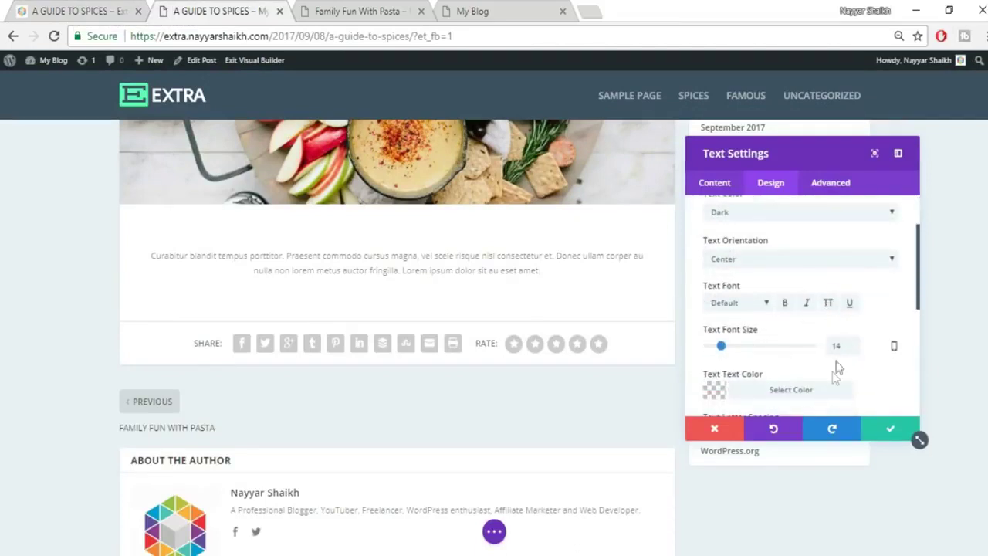
pyautogui.moveTo(845, 351); pyautogui.dragTo(829, 352)
pyautogui.write('18')
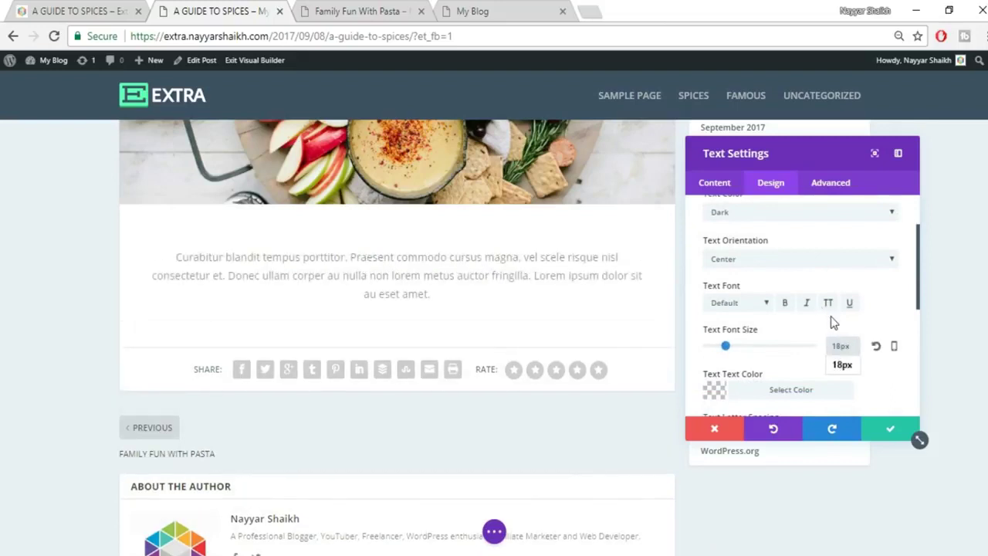
pyautogui.scroll(-1, 831, 323)
pyautogui.click(791, 315)
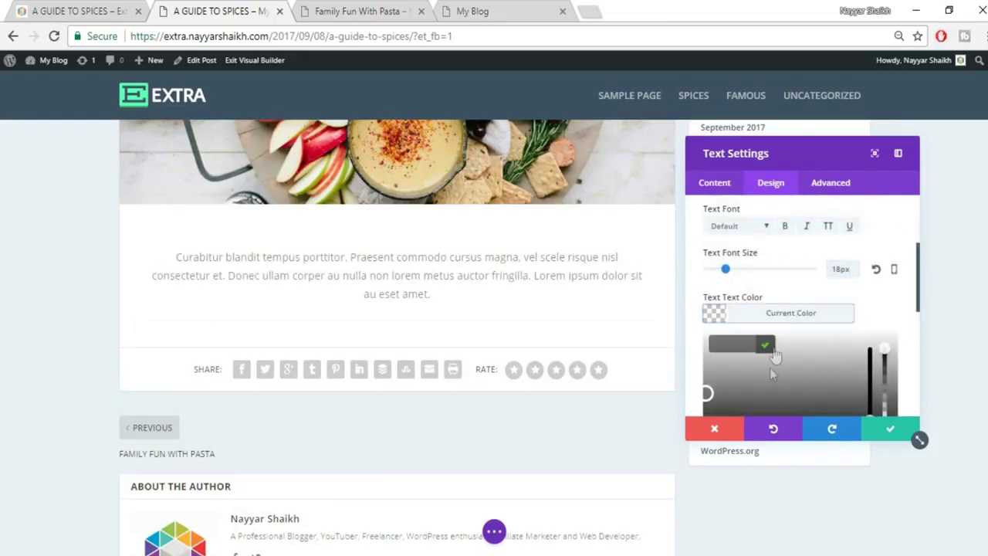
pyautogui.scroll(-1, 735, 375)
pyautogui.click(718, 372)
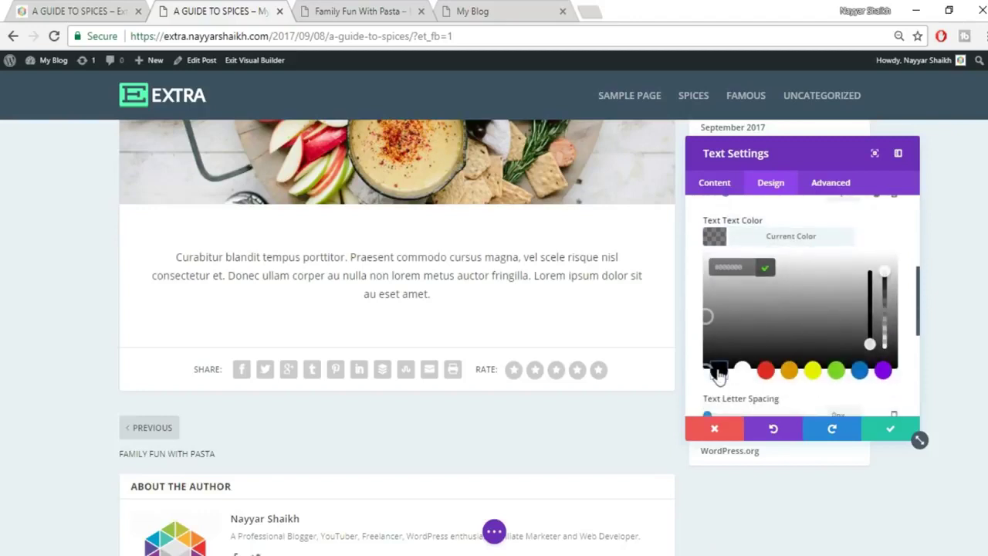
pyautogui.click(889, 436)
# Step: Select the demo post's Lorem ipsum paragraph and return to the builder
pyautogui.hotkey('ctrl', 'pageup')
pyautogui.moveTo(266, 352); pyautogui.dragTo(308, 408)
pyautogui.hotkey('ctrl', 'pagedown')
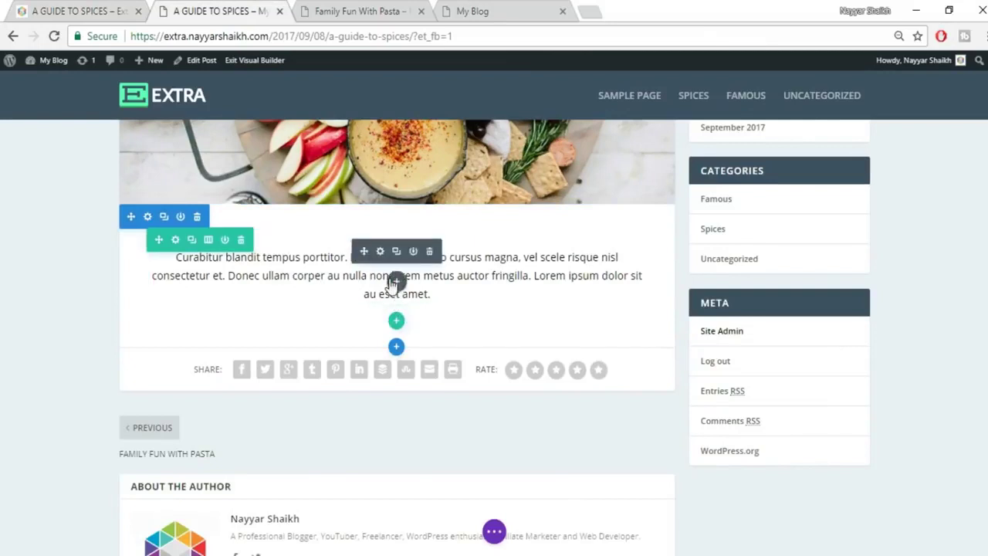
# Step: Add a second Text module with pasted lorem ipsum and justified alignment
pyautogui.click(396, 280)
pyautogui.write('tr')
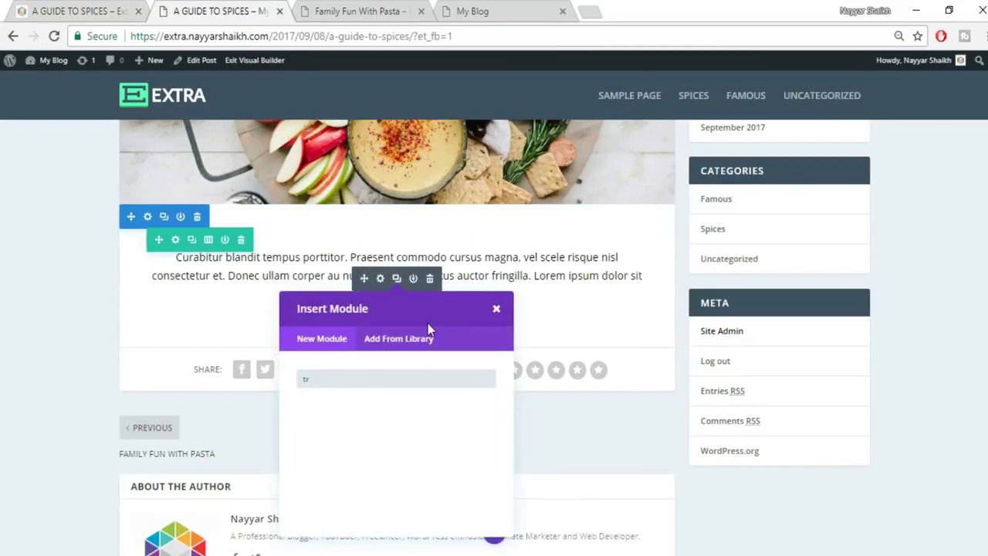
pyautogui.press('BackSpace')
pyautogui.write('ex')
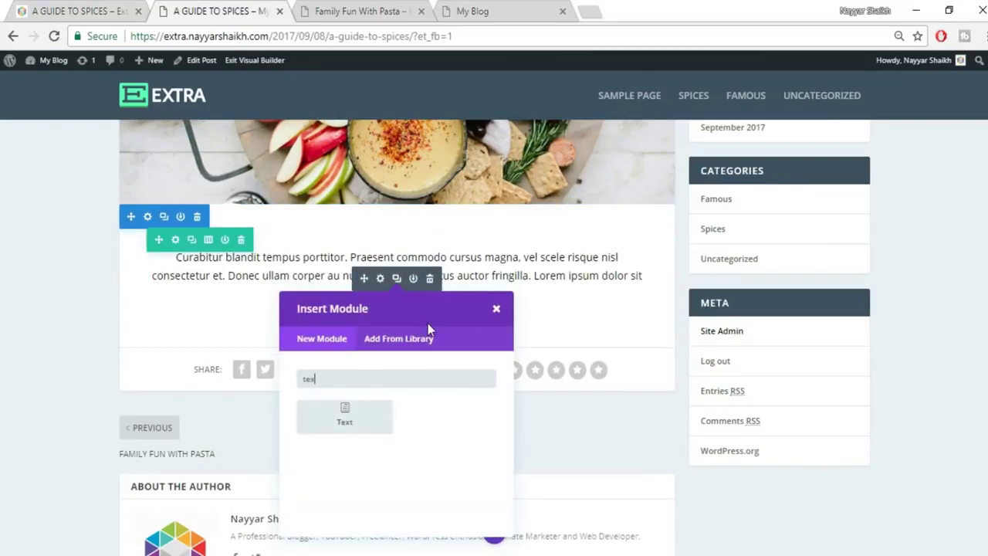
pyautogui.click(344, 419)
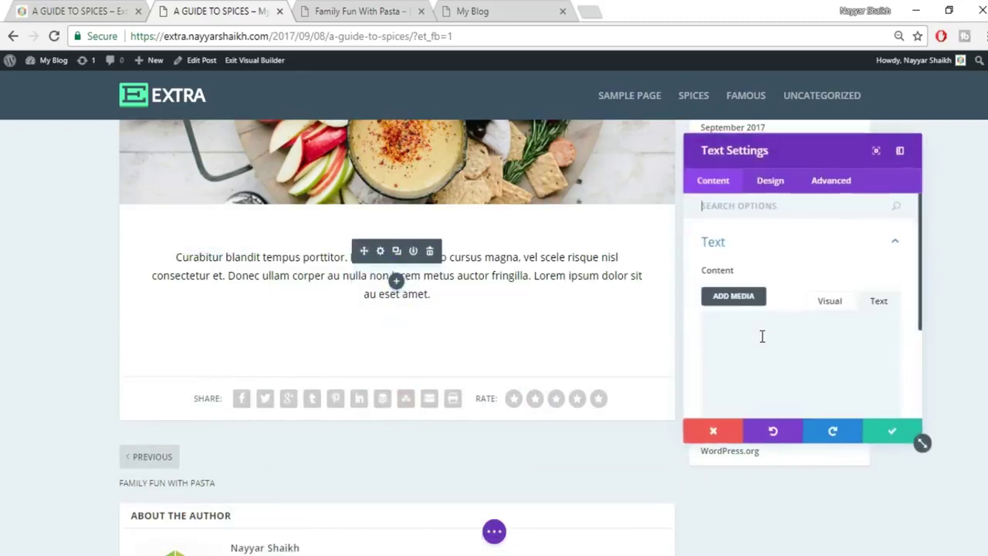
pyautogui.write('Lorem ipsum dolor sit amet, consectetur adipiscing elit. Quisque nec ex quis leo condimentum posuere sit amet ac nisi. Nulla quam ex, sodales sed lacinia eu, imperdiet sodales at sem. Cras sagittis vel dui ut interdum. Ut tempus ex vel sollicitudin lobortis. Phasellus faucibus aliquam nulla, sed sollicitudin ante sagittis porta. Aliquam quam quis nibh ante. Aliquam erat volutpat. Sed turpis erat, placerat at blandit ac, iaculis ut eu sapien. Proin et ultrices ut leo et convallis. Cras sagittis vel dui ut interdum. Ut tempus ex vel sollicitudin lobortis. Phasellus faucibus aliquam nulla, sed sollicitudin ante sagittis porta.')
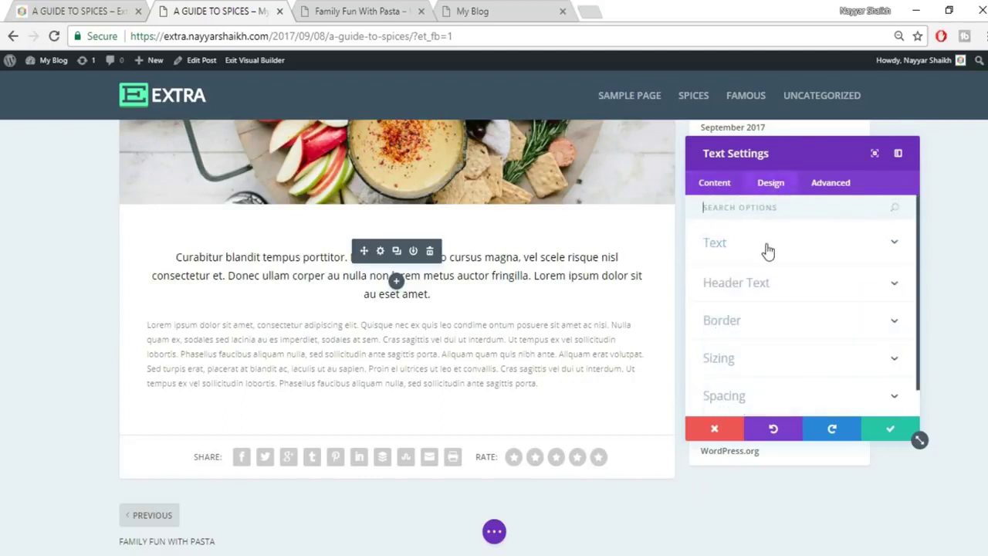
pyautogui.click(768, 248)
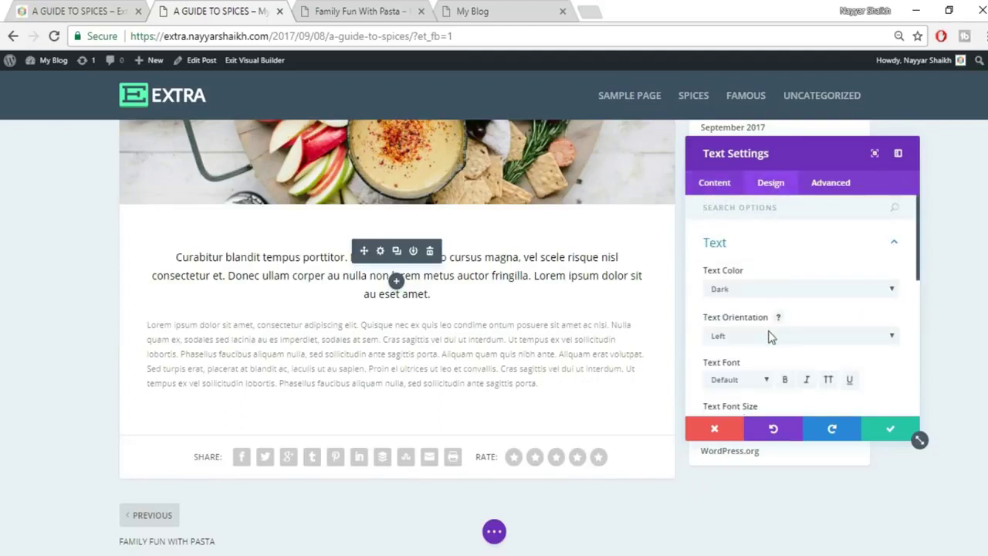
pyautogui.click(773, 336)
pyautogui.click(741, 385)
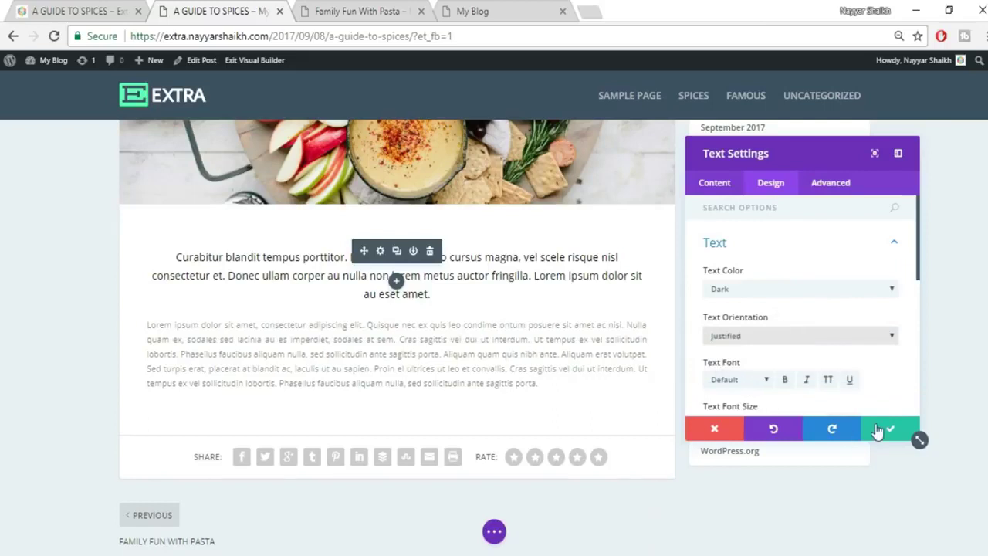
pyautogui.click(878, 431)
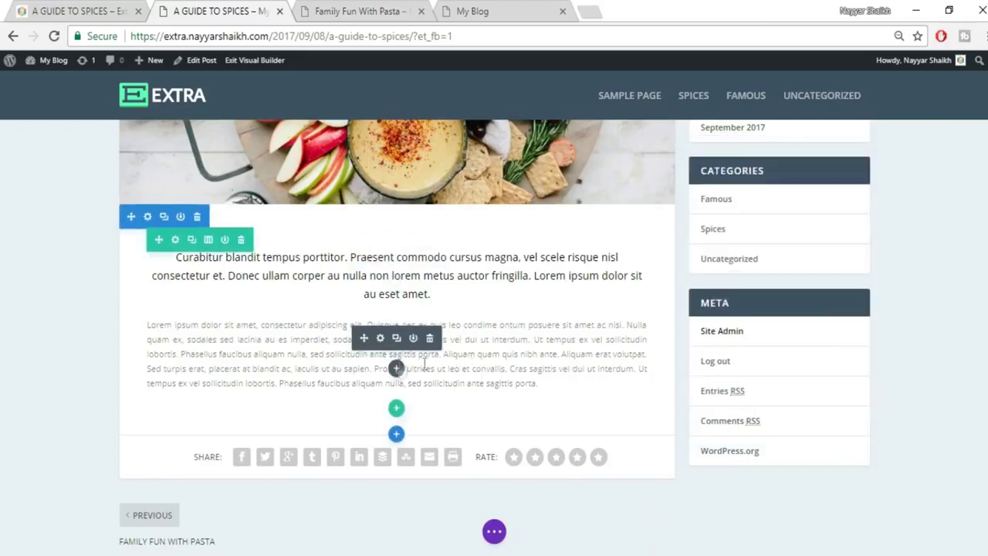
# Step: Duplicate the paragraph and delete the copy's text from 'Ut tempus' onward
pyautogui.click(396, 338)
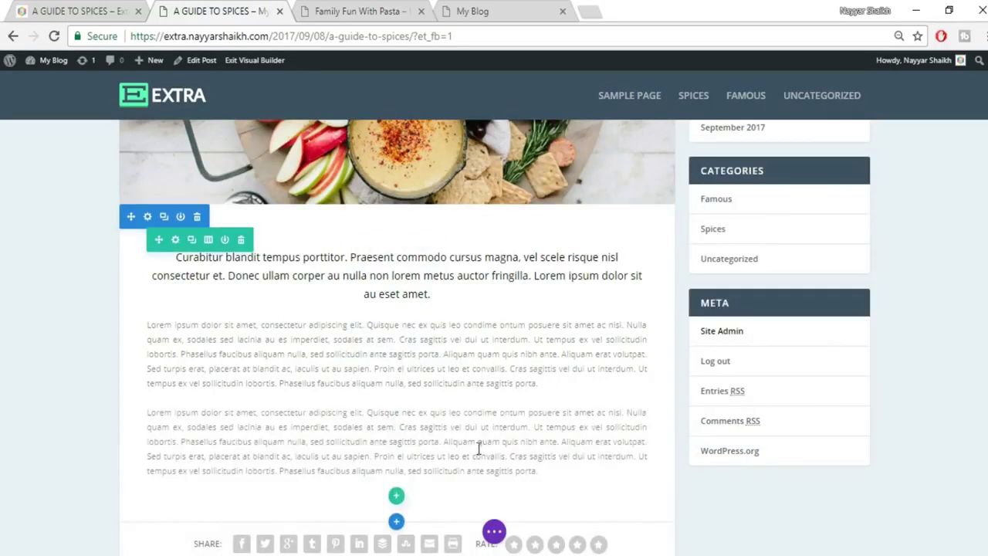
pyautogui.moveTo(545, 461); pyautogui.dragTo(571, 427)
pyautogui.press('BackSpace')
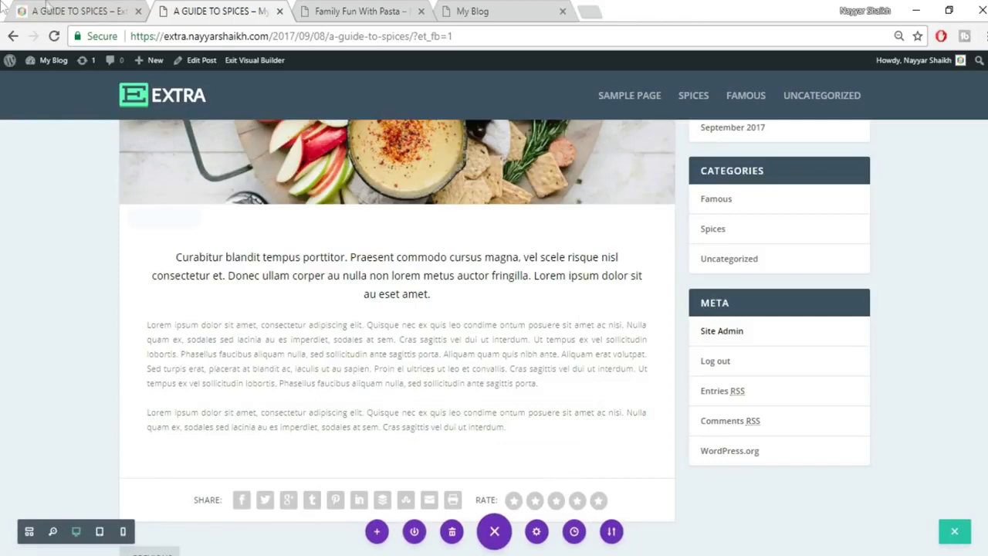
# Step: Set the text module's left padding to 100px and right padding to 110px
pyautogui.click(62, 9)
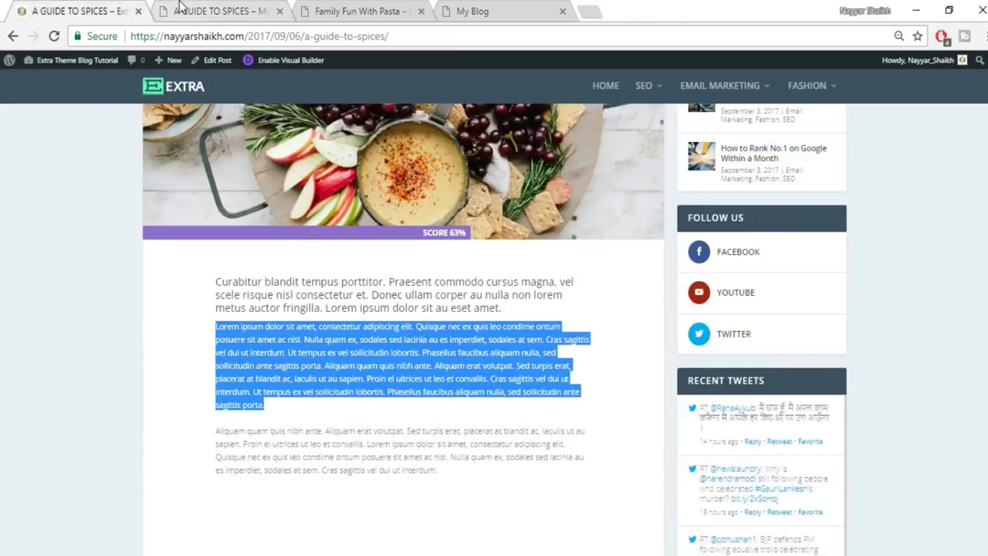
pyautogui.click(179, 9)
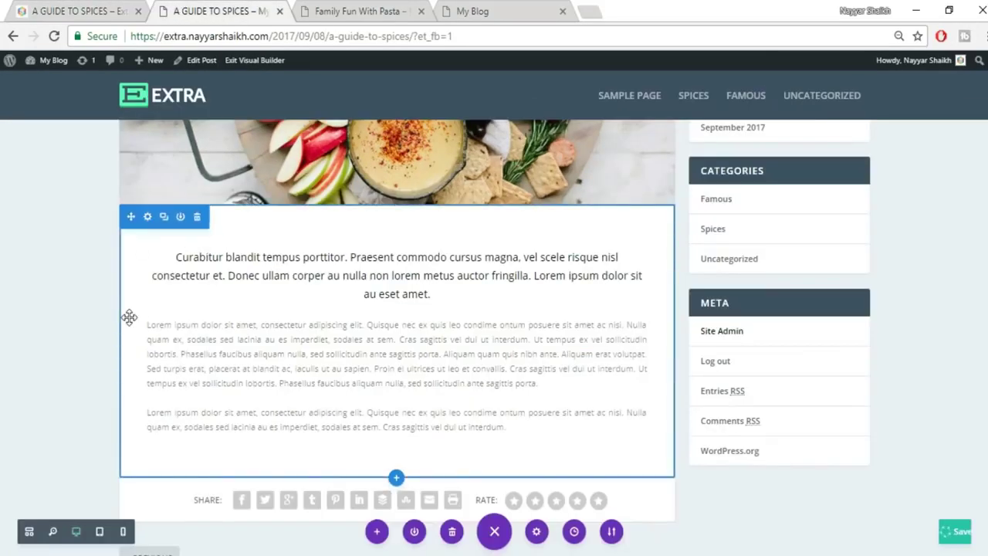
pyautogui.moveTo(150, 318); pyautogui.dragTo(183, 317)
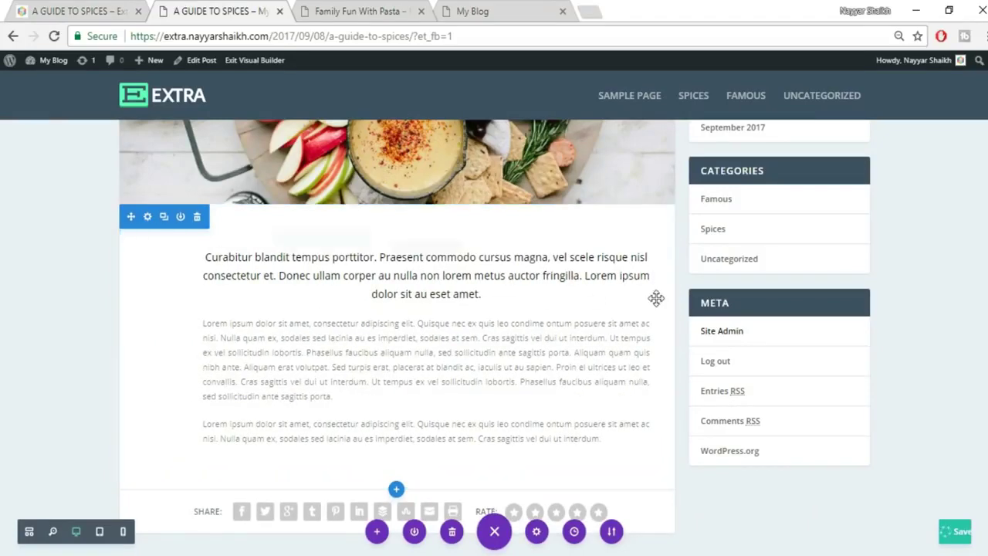
pyautogui.moveTo(665, 294); pyautogui.dragTo(611, 291)
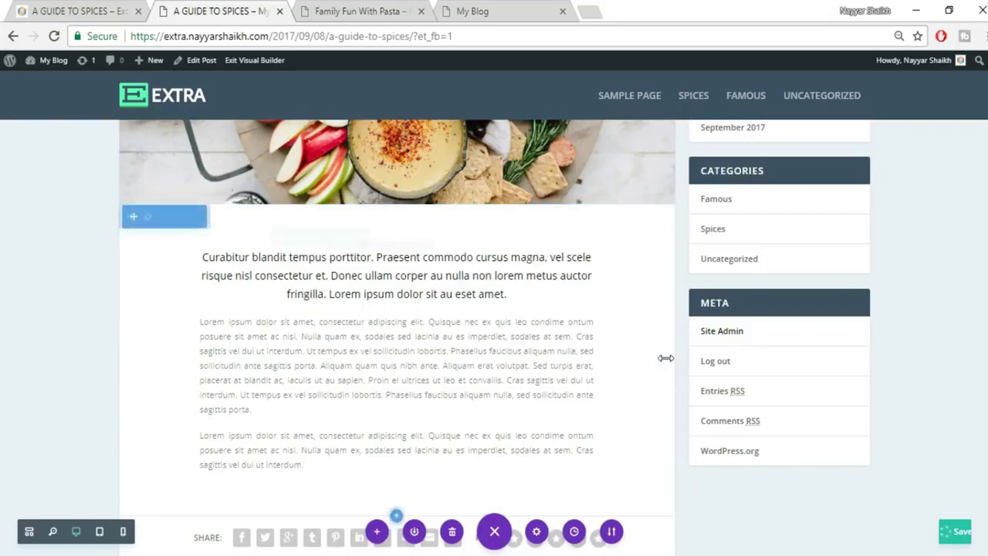
# Step: Add a Regular section with a four-column row below the text
pyautogui.scroll(-1, 332, 308)
pyautogui.click(94, 8)
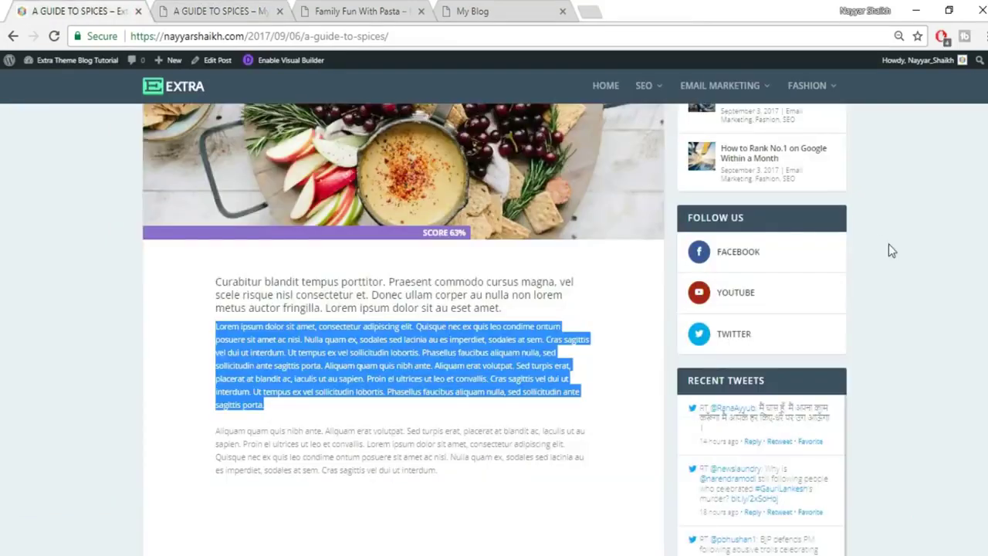
pyautogui.scroll(-5, 889, 247)
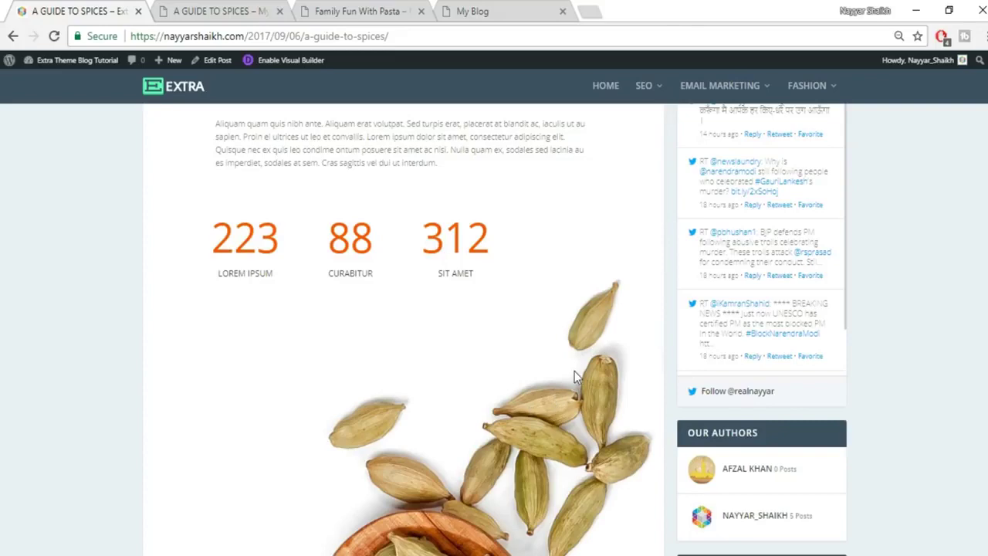
pyautogui.click(223, 11)
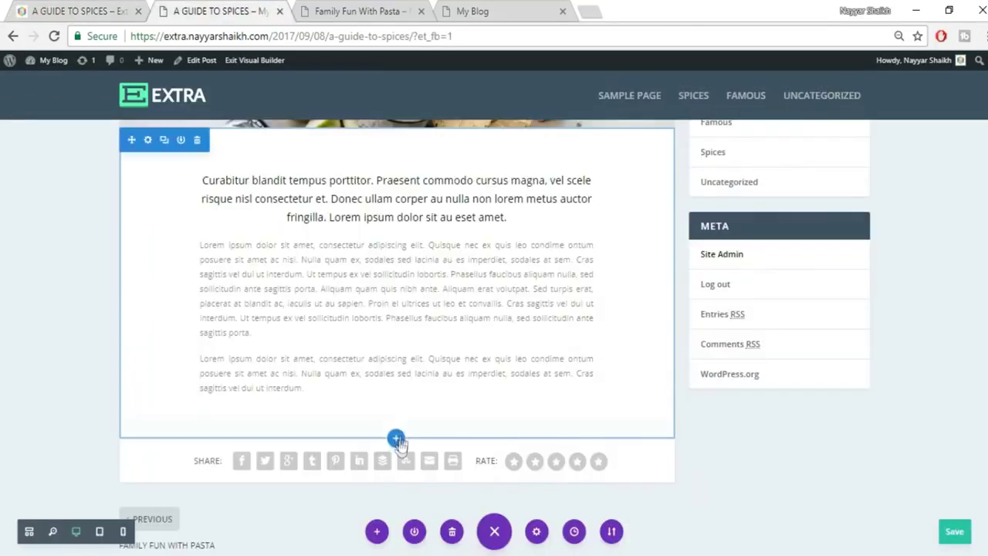
pyautogui.click(396, 441)
pyautogui.click(324, 395)
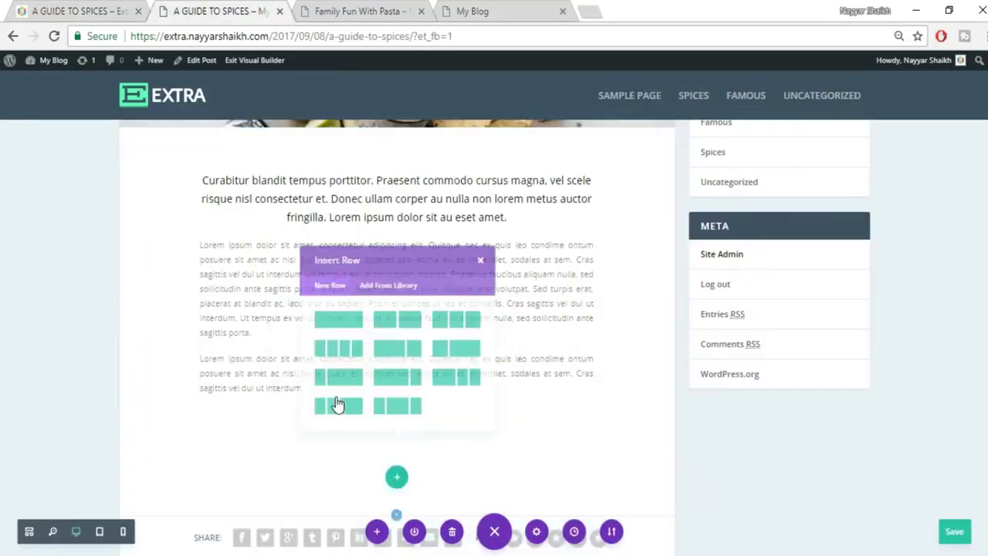
pyautogui.click(327, 380)
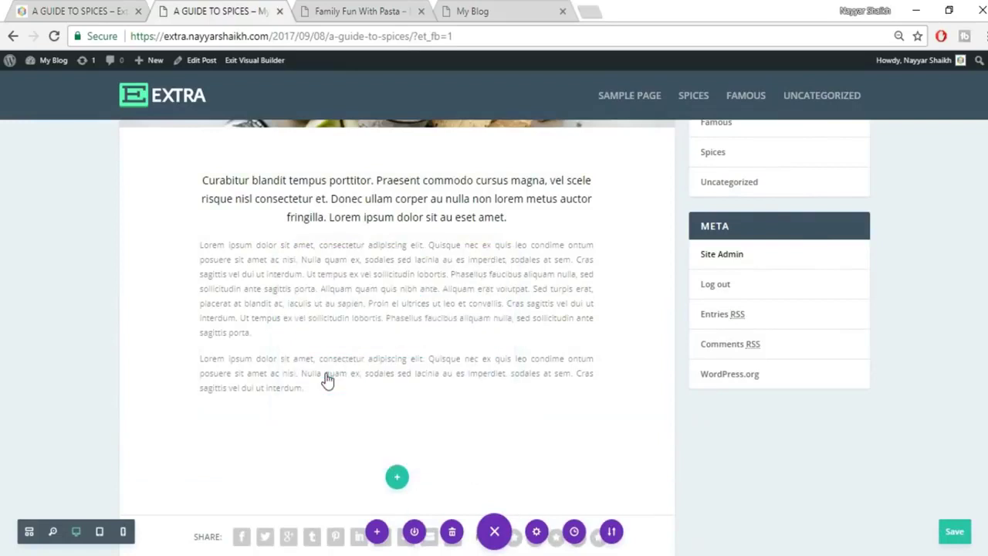
pyautogui.write('coun')
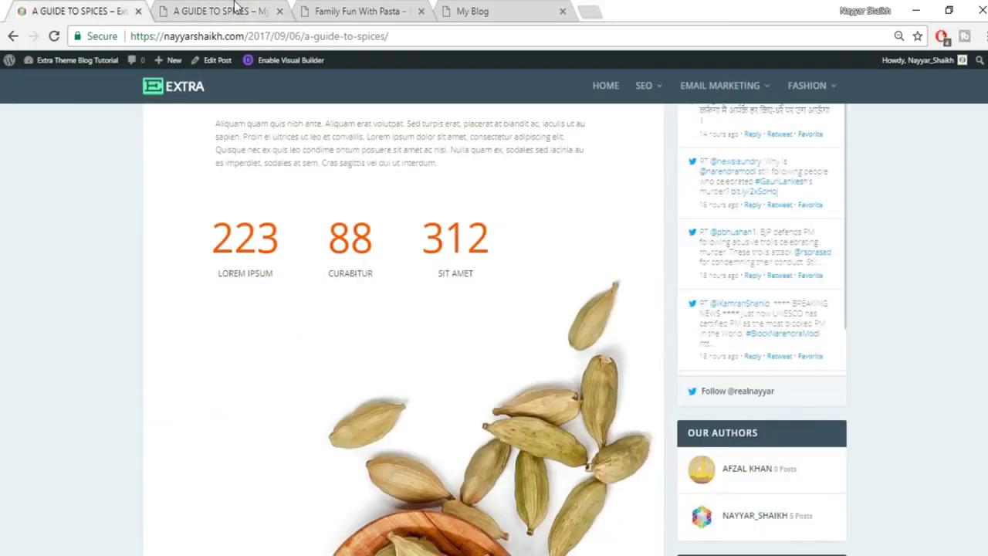
# Step: Add a Number Counter to the first column titled LOREM IPSUM with number 223
pyautogui.click(237, 9)
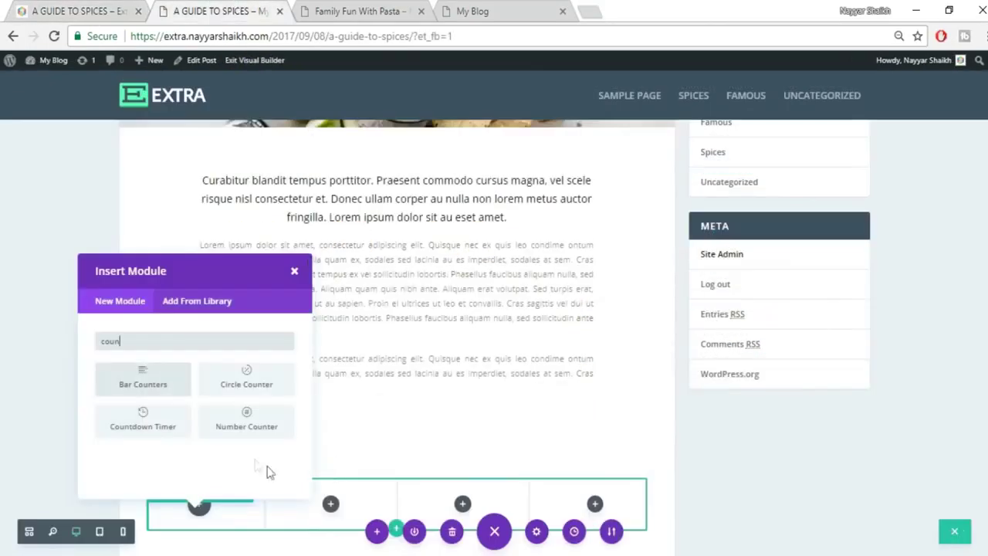
pyautogui.click(257, 431)
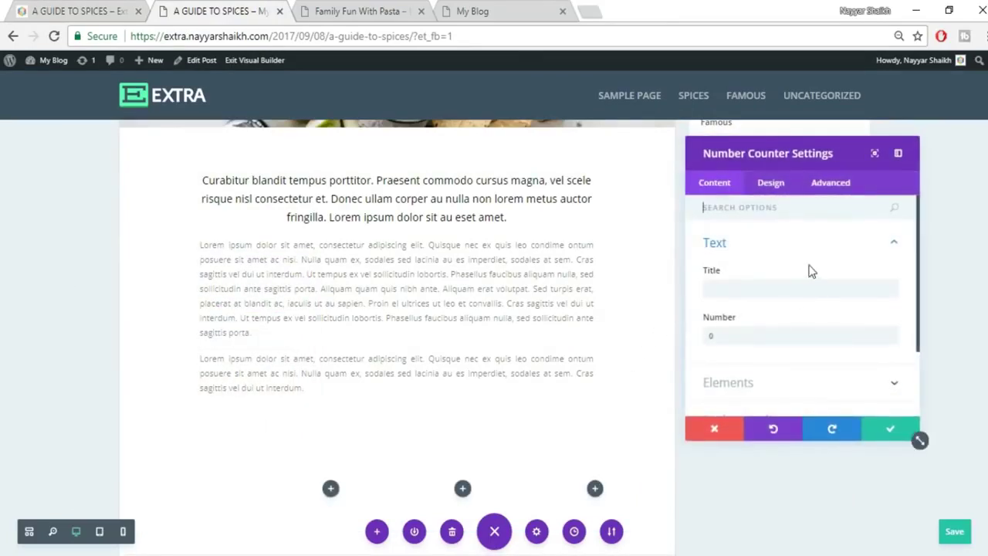
pyautogui.hotkey('ctrl', 'pageup')
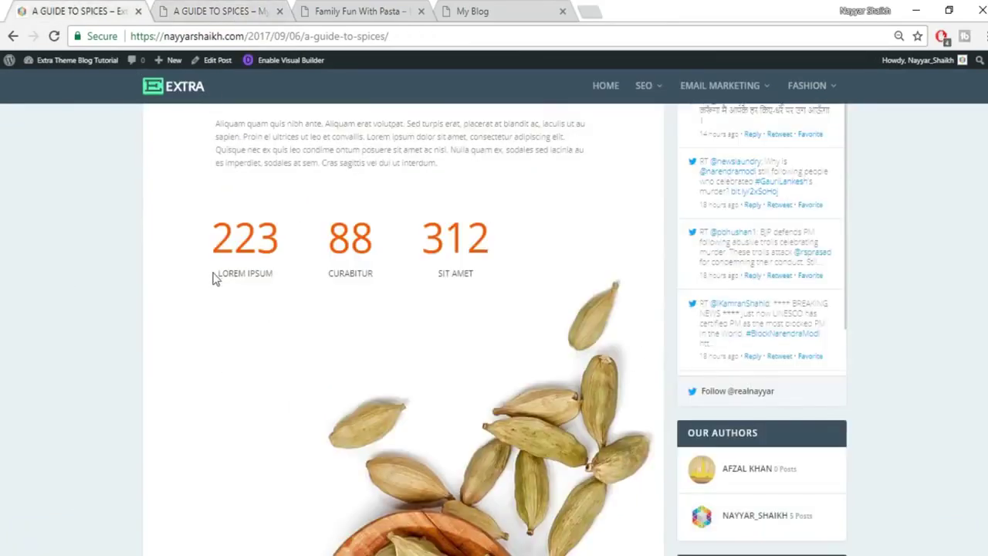
pyautogui.moveTo(216, 278); pyautogui.dragTo(293, 278)
pyautogui.hotkey('ctrl', 'c')
pyautogui.click(205, 11)
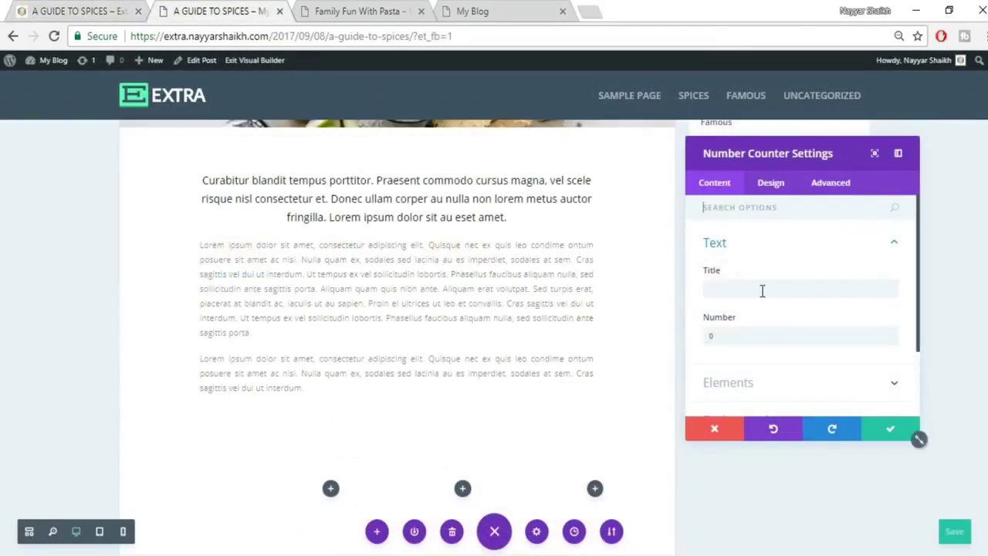
pyautogui.click(761, 289)
pyautogui.hotkey('ctrl', 'v')
pyautogui.press('Tab')
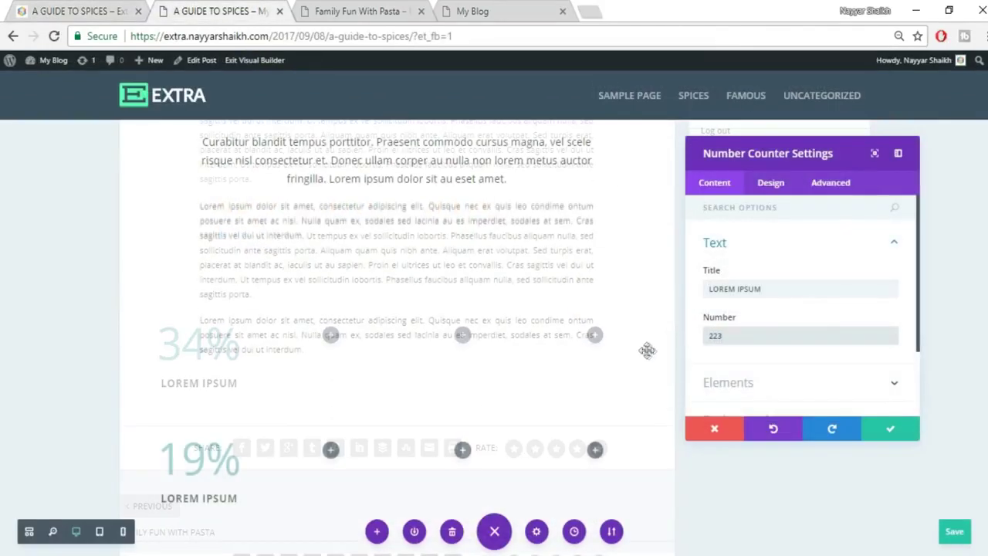
# Step: Turn off the counter's percent sign and save the counter settings
pyautogui.scroll(-3, 645, 286)
pyautogui.scroll(-2, 802, 382)
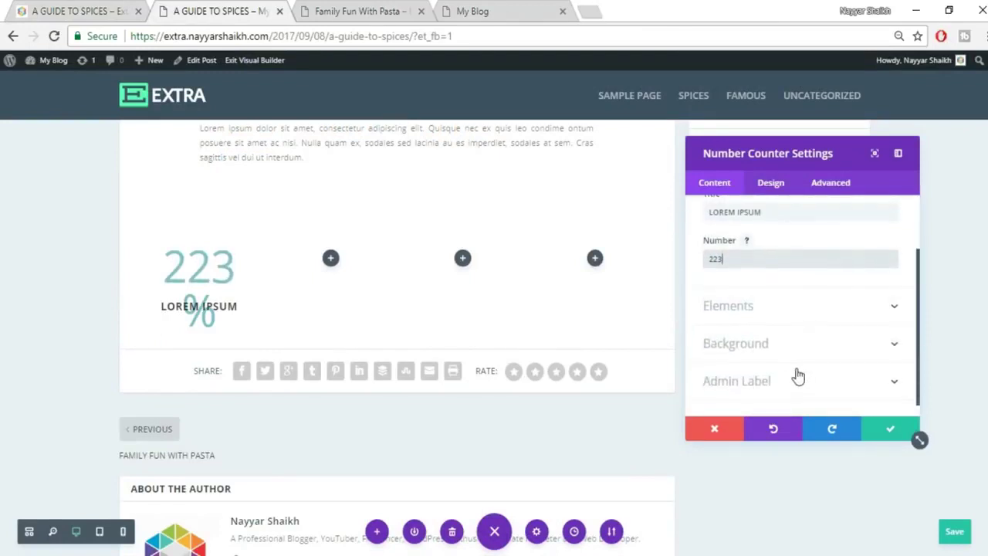
pyautogui.click(776, 302)
pyautogui.click(728, 285)
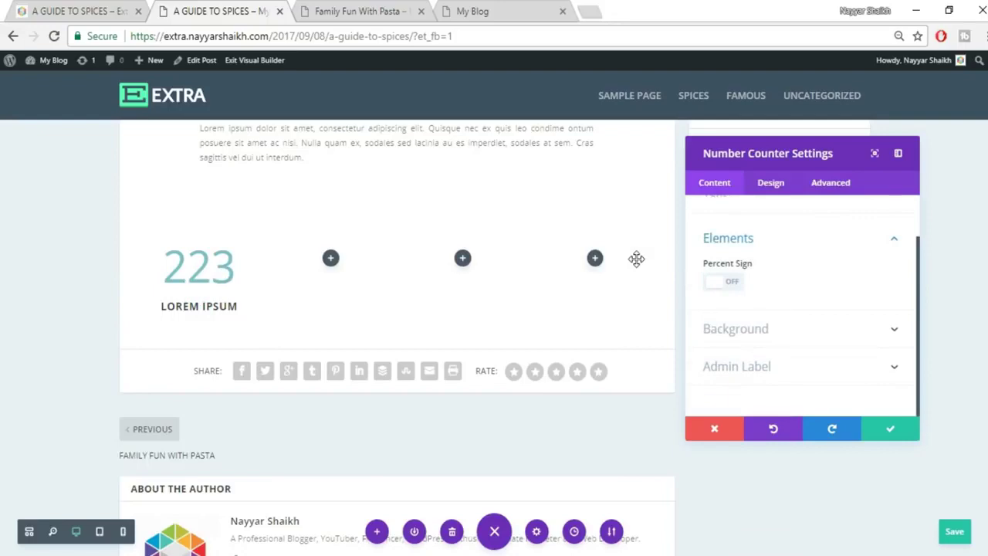
pyautogui.click(24, 9)
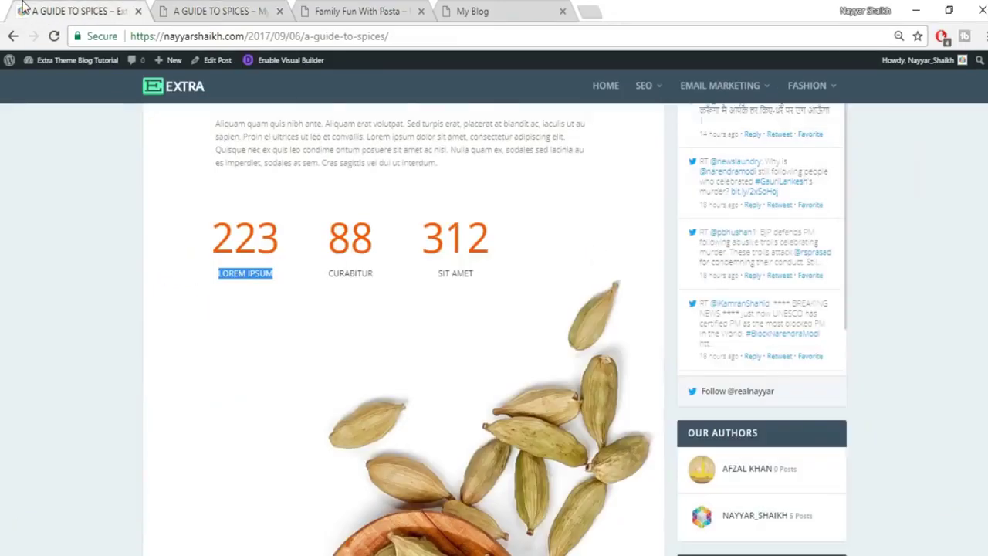
pyautogui.scroll(3, 343, 259)
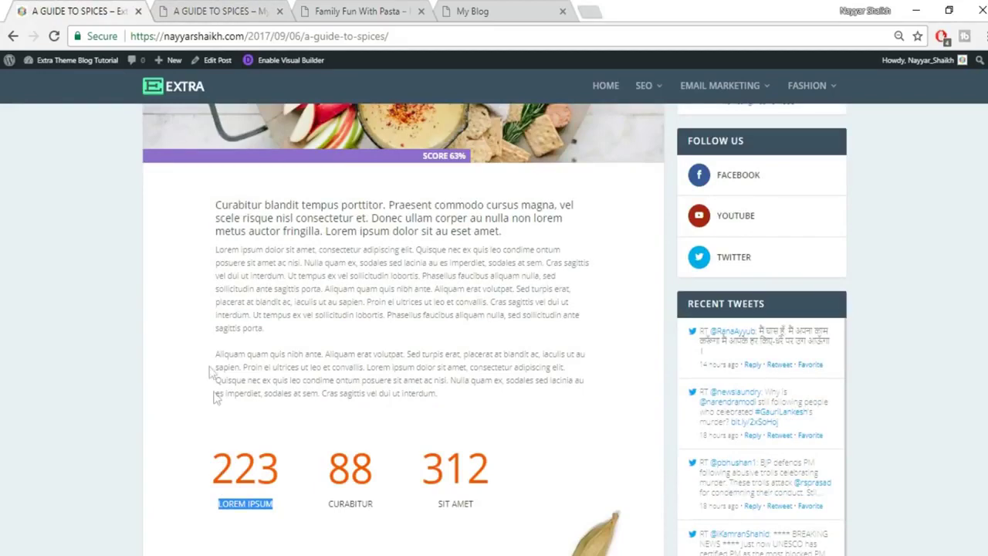
pyautogui.moveTo(217, 350); pyautogui.dragTo(219, 432)
pyautogui.click(217, 467)
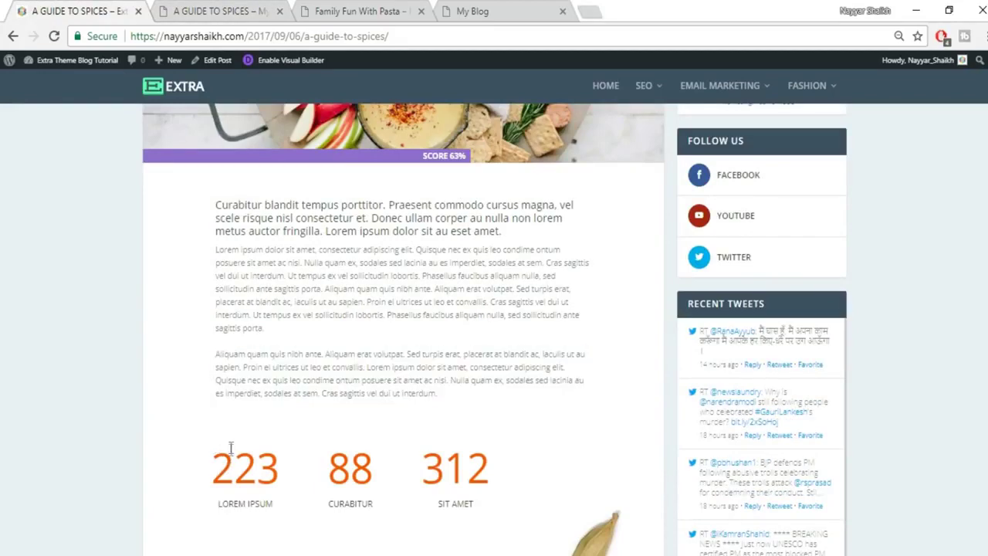
pyautogui.click(216, 10)
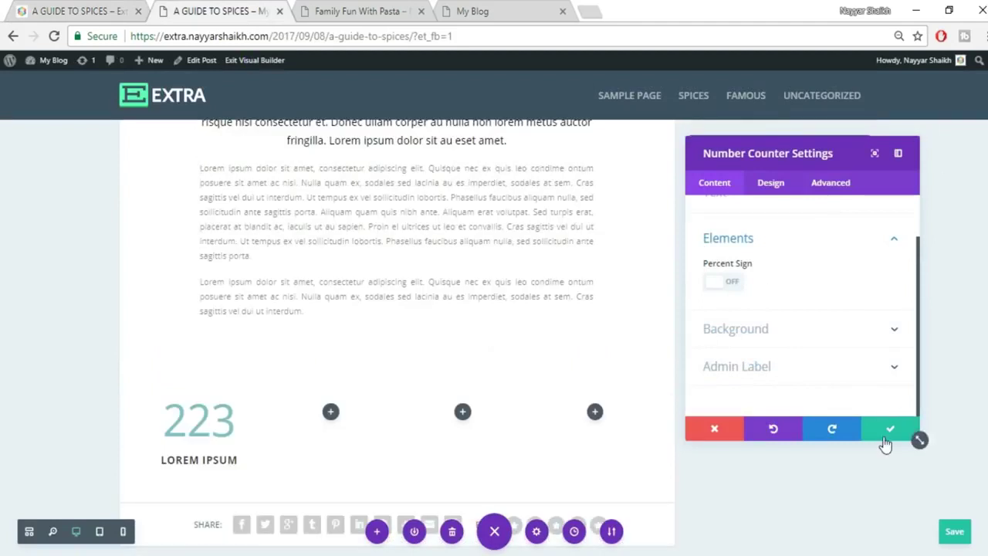
pyautogui.click(884, 437)
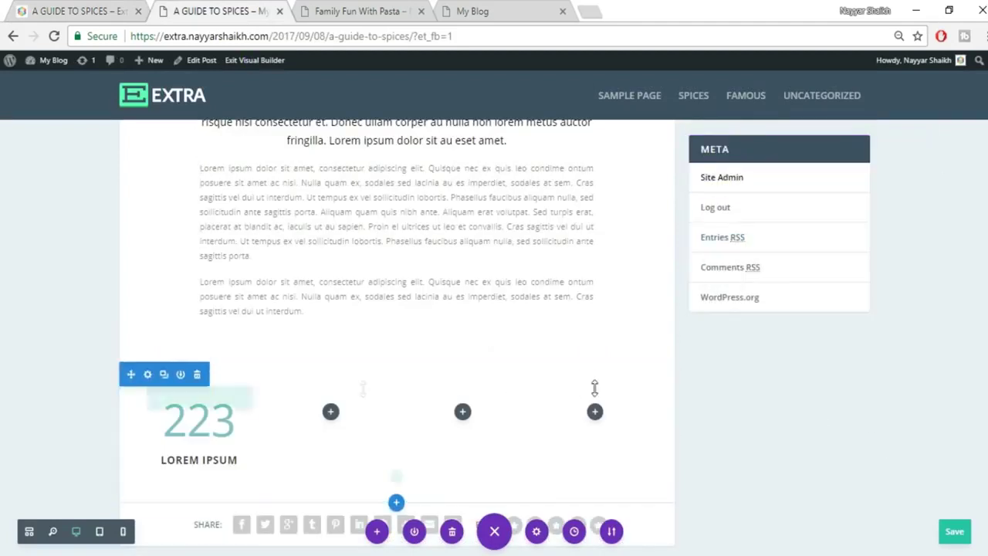
# Step: Delete the old counter row and insert a new four-column row
pyautogui.click(197, 375)
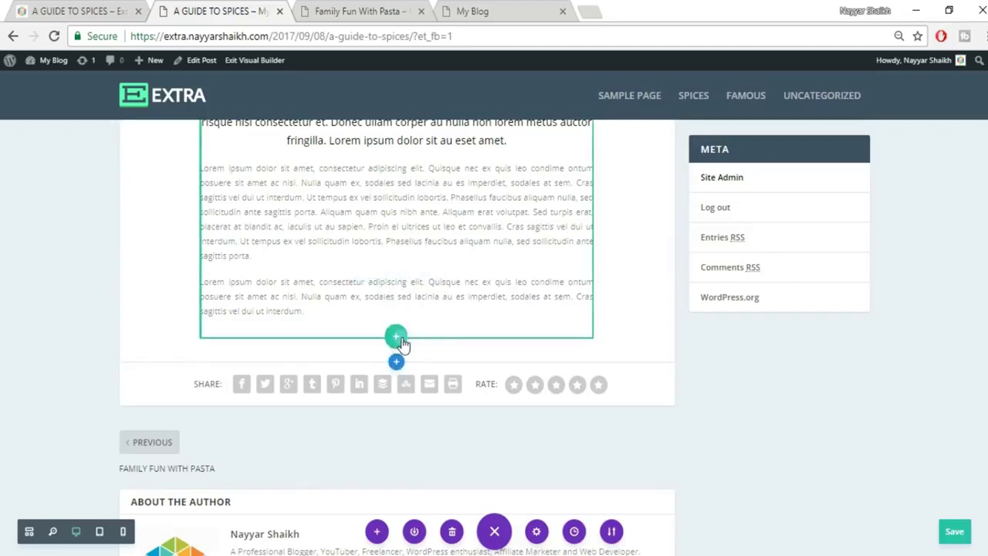
pyautogui.click(396, 337)
pyautogui.click(330, 228)
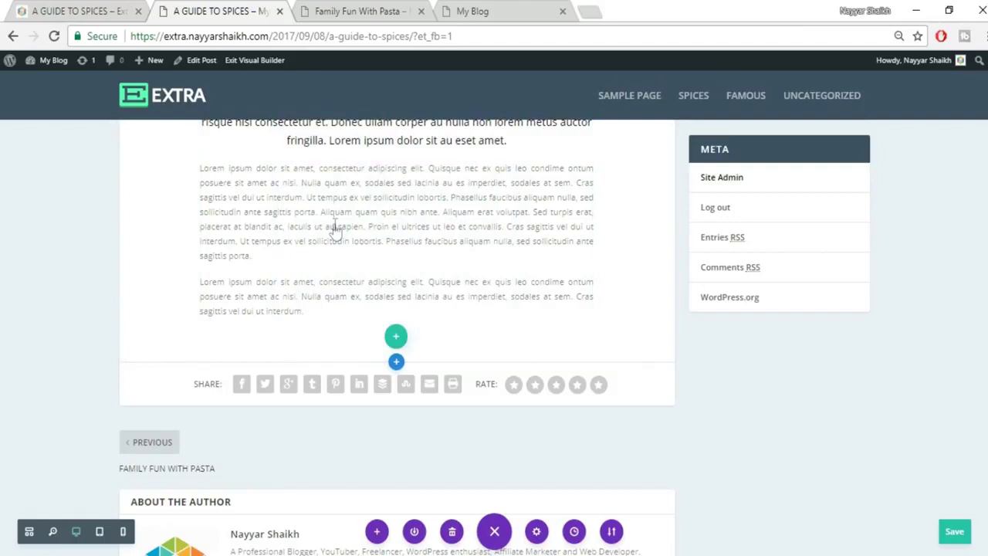
# Step: Add a Number Counter titled LOREM IPSUM counting to 223, percent sign off
pyautogui.write('coun')
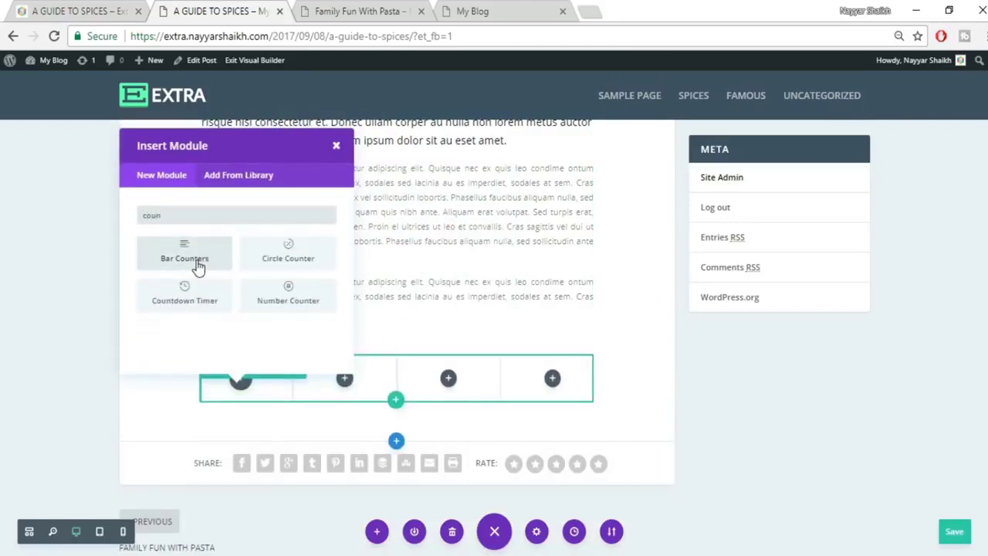
pyautogui.click(288, 296)
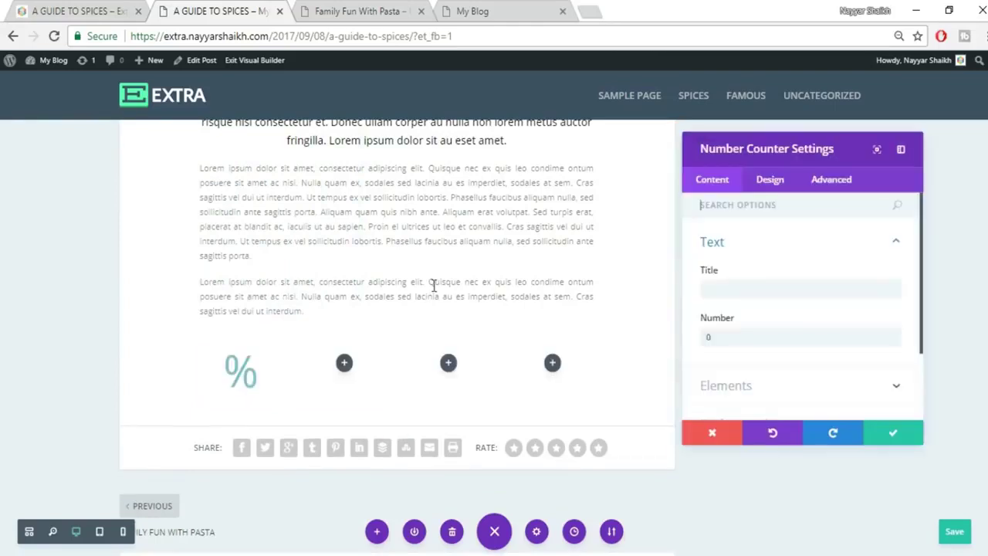
pyautogui.click(711, 288)
pyautogui.write('LOREM IPSUM')
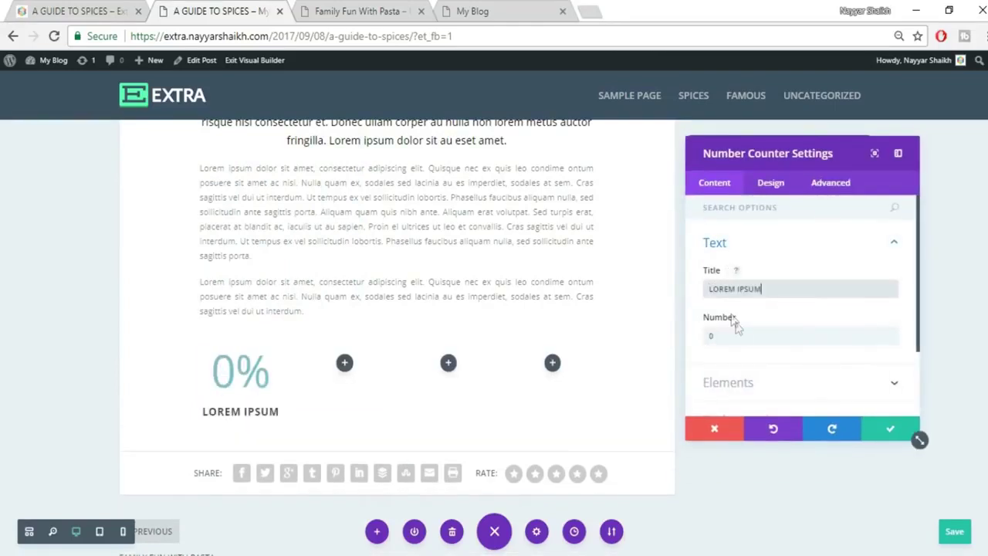
pyautogui.press('Tab')
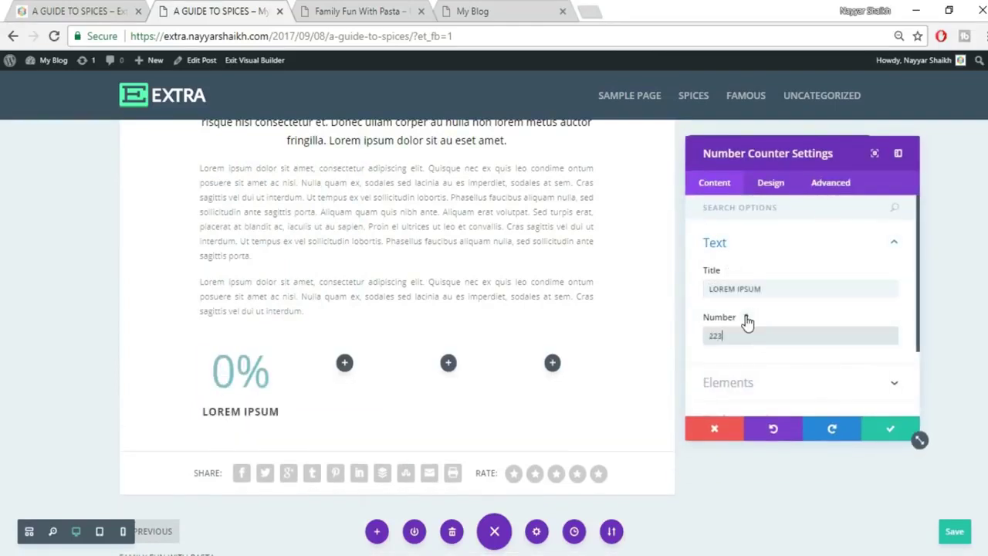
pyautogui.scroll(-2, 760, 332)
pyautogui.click(776, 288)
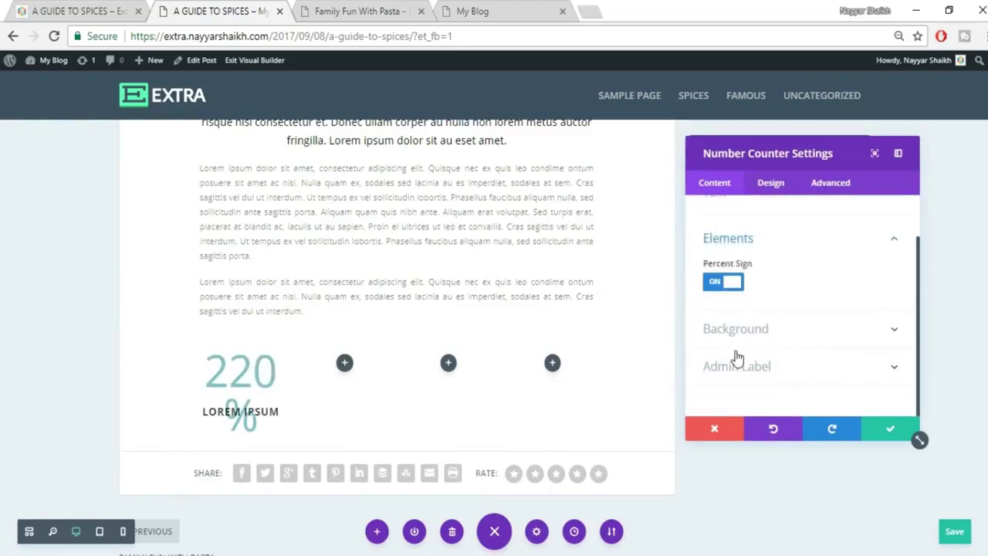
pyautogui.click(722, 284)
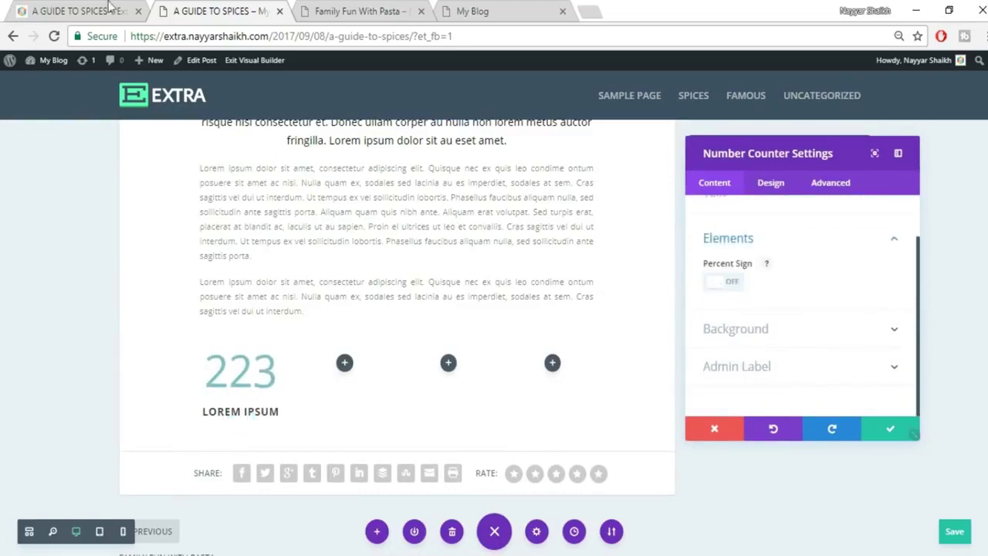
# Step: Open the counter's Title Text styling and set the LOREM IPSUM title colour to black
pyautogui.click(104, 9)
pyautogui.click(168, 17)
pyautogui.click(770, 183)
pyautogui.click(795, 249)
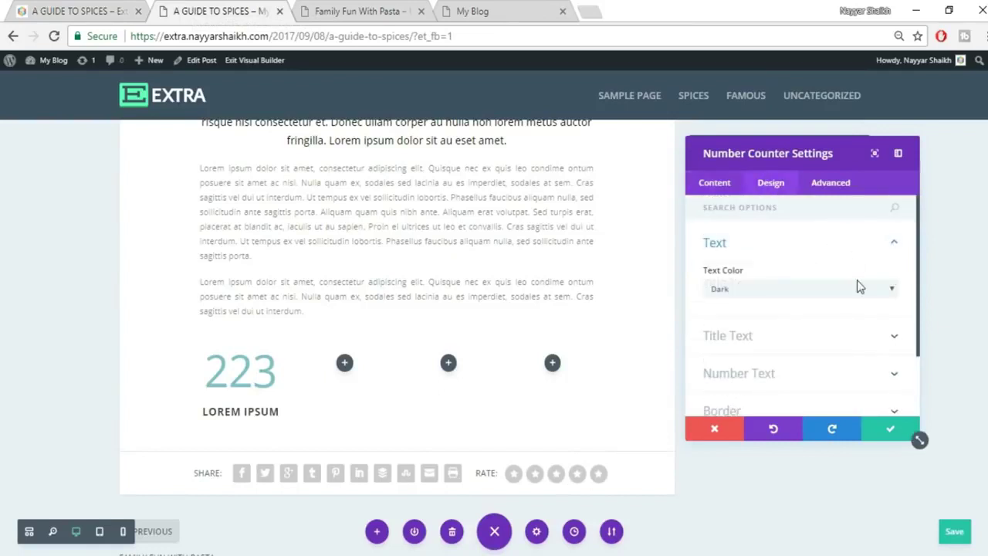
pyautogui.click(787, 335)
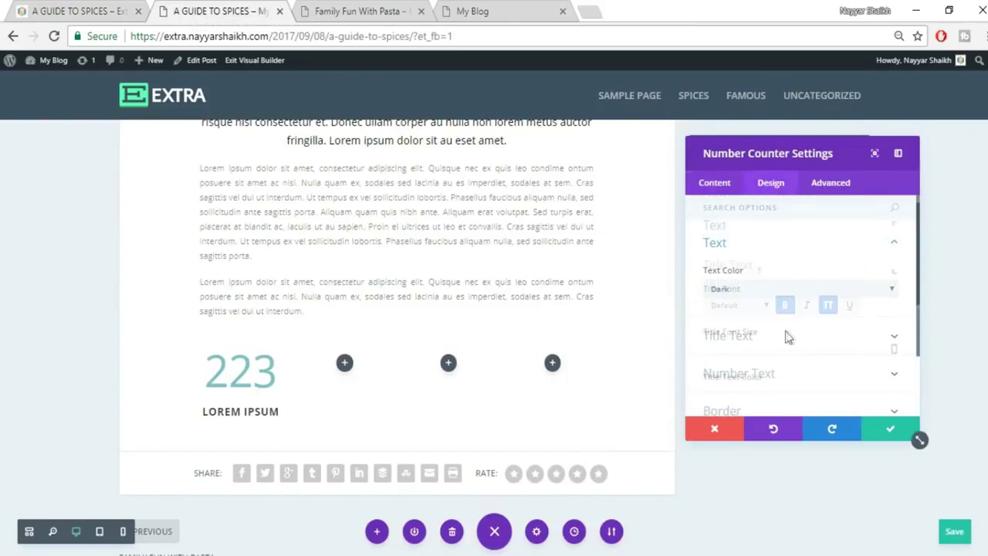
pyautogui.click(779, 351)
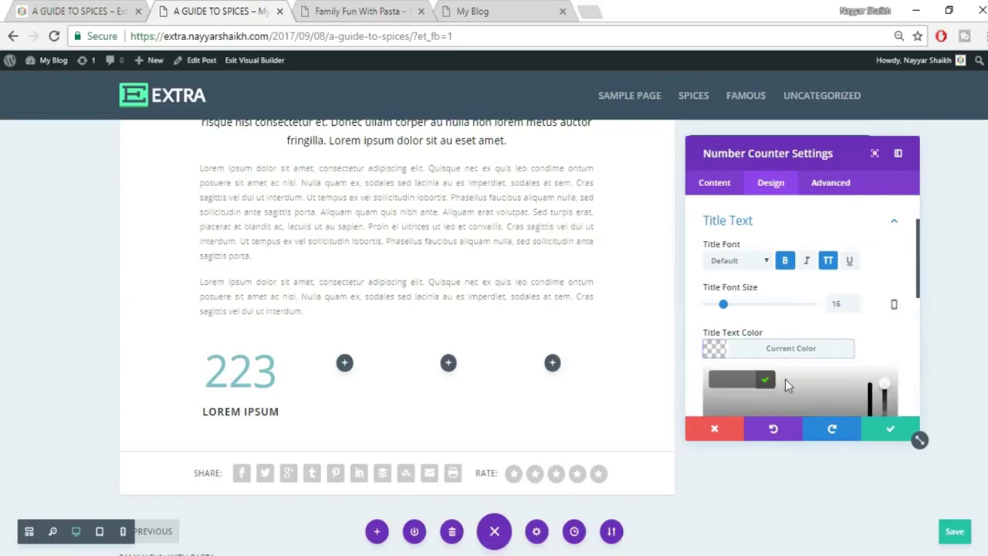
pyautogui.click(766, 405)
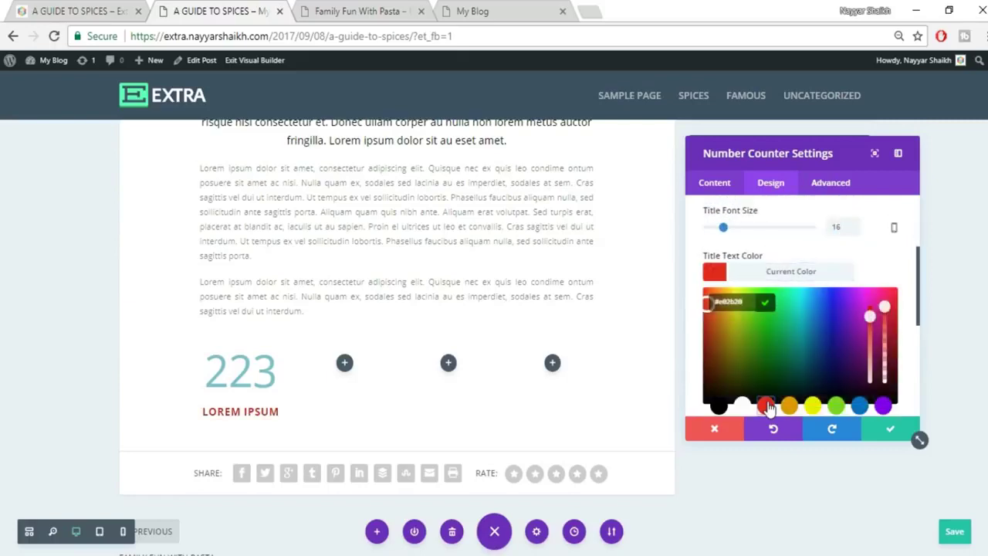
pyautogui.click(85, 7)
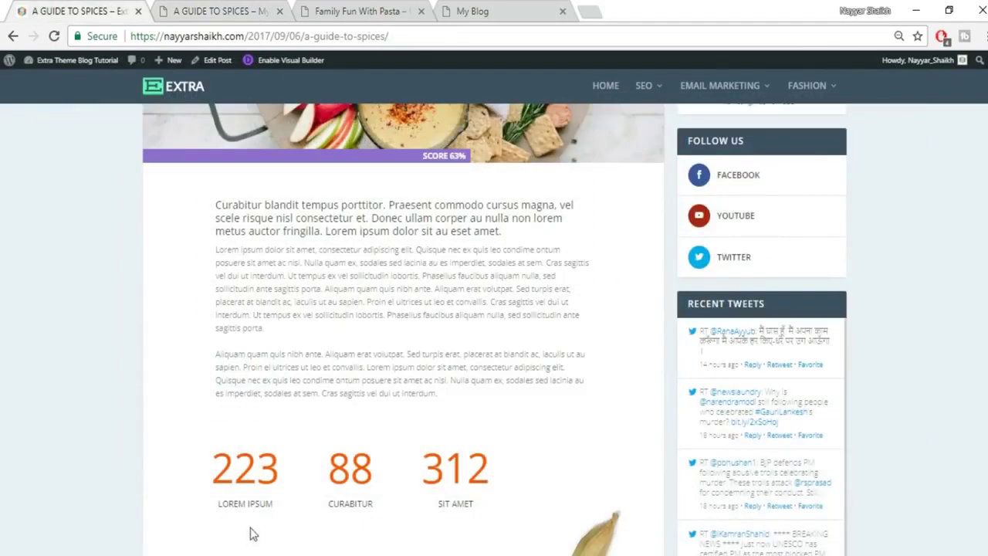
pyautogui.click(161, 10)
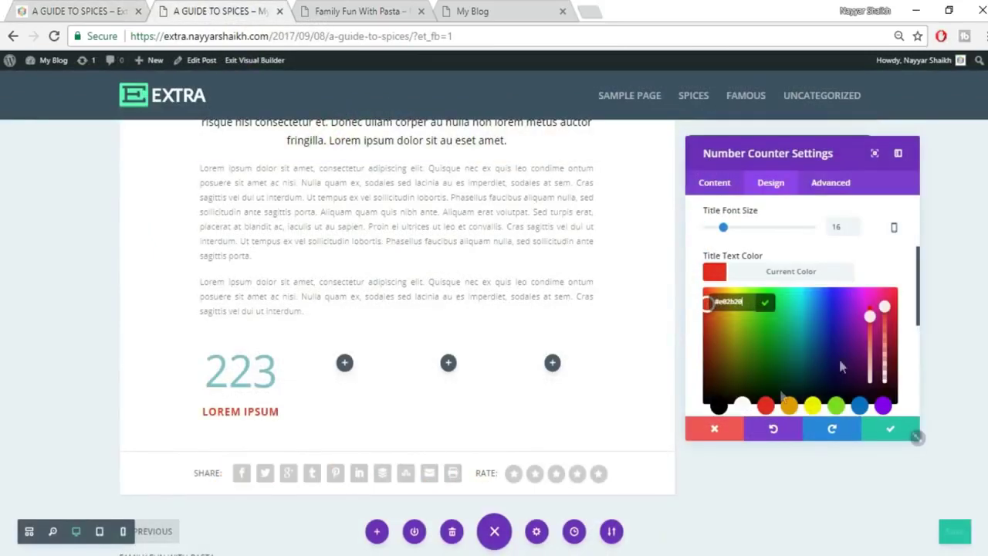
pyautogui.click(718, 406)
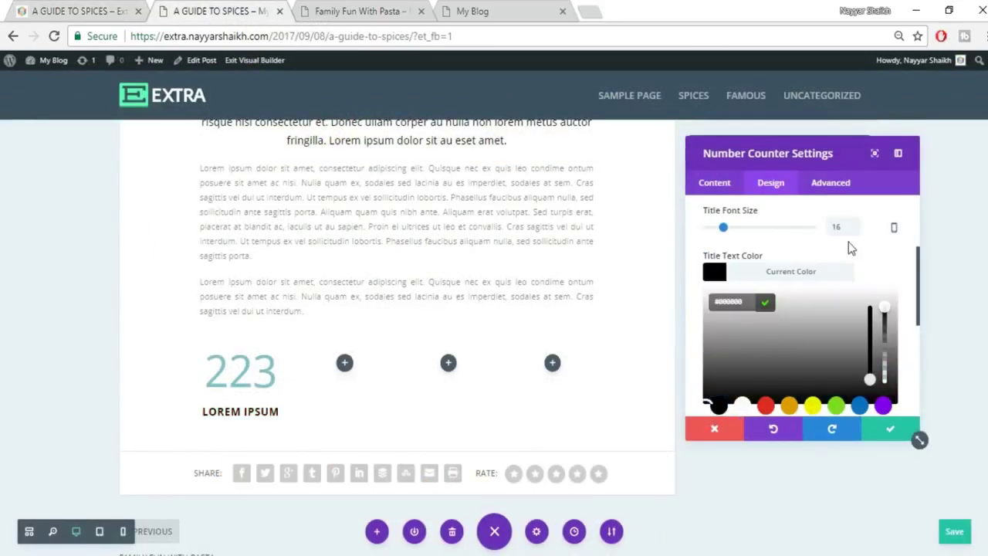
pyautogui.click(77, 10)
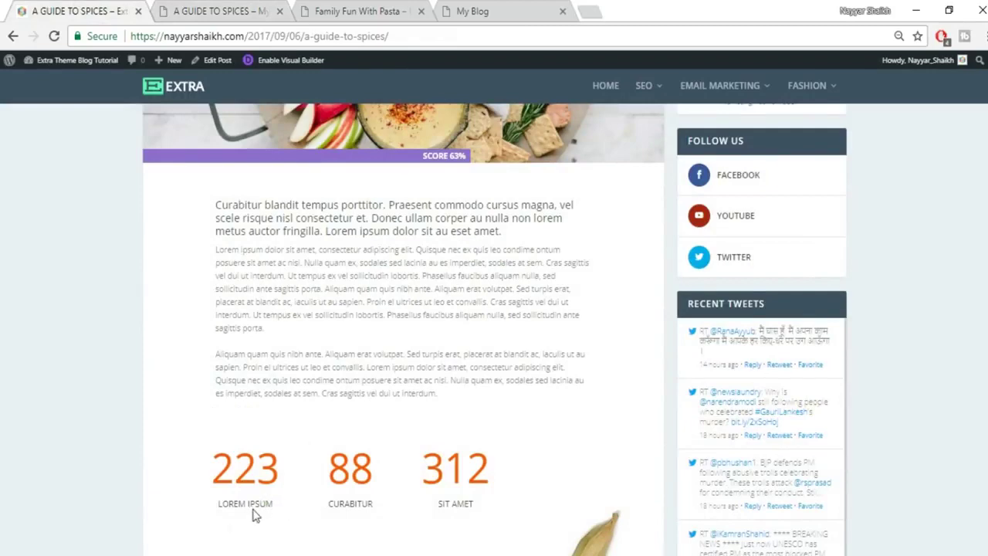
pyautogui.click(179, 9)
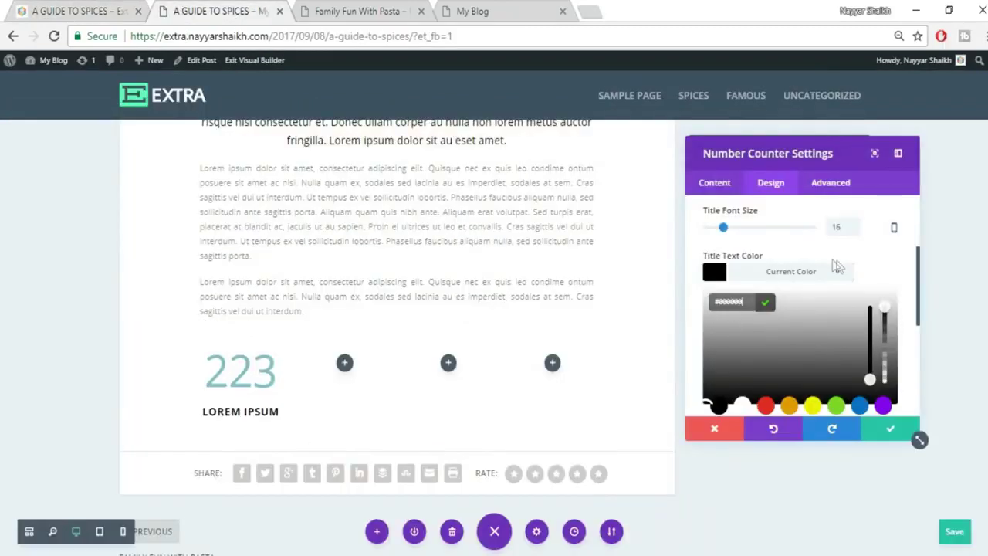
pyautogui.scroll(2, 840, 269)
pyautogui.click(746, 262)
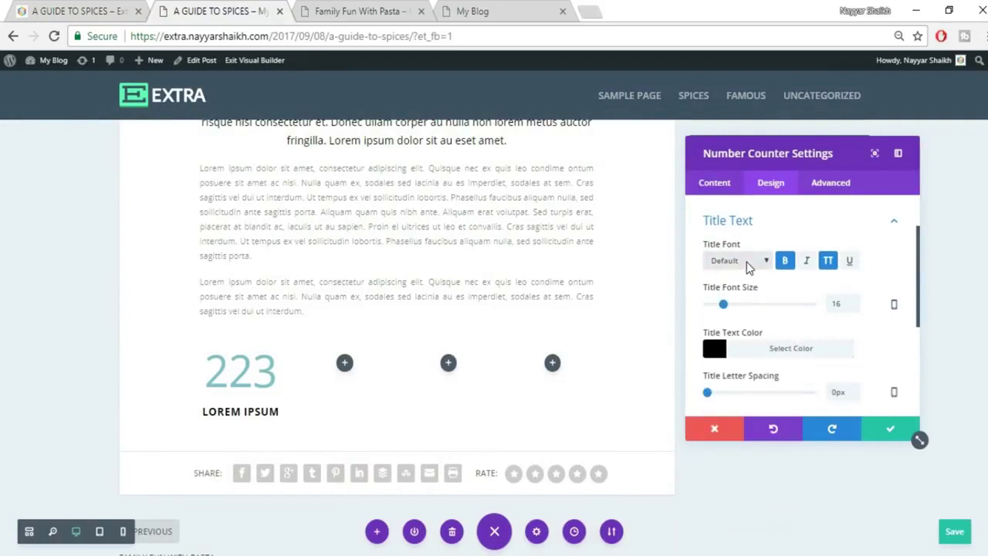
# Step: Set the title font to Abel and lower the black title colour to 0.7 opacity
pyautogui.click(746, 261)
pyautogui.click(729, 289)
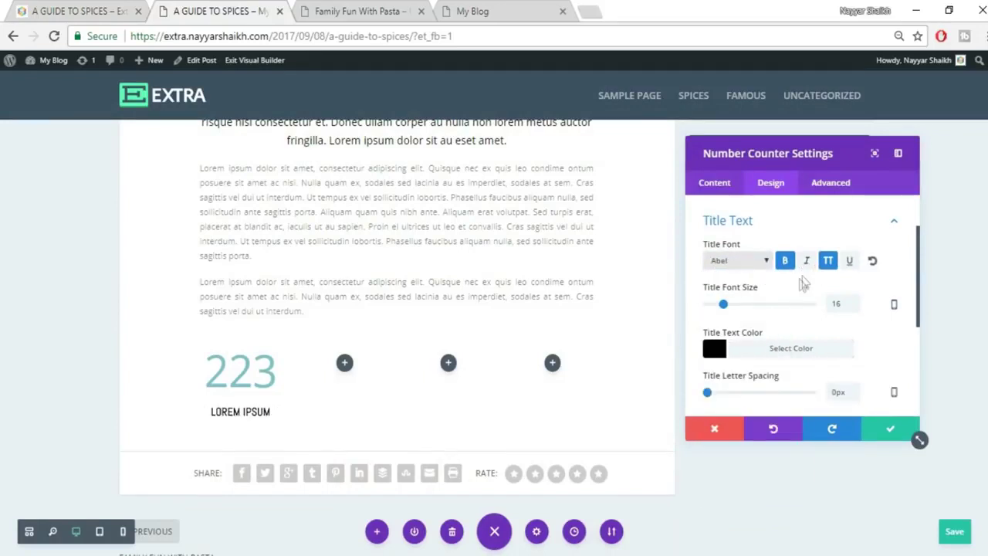
pyautogui.scroll(-2, 868, 325)
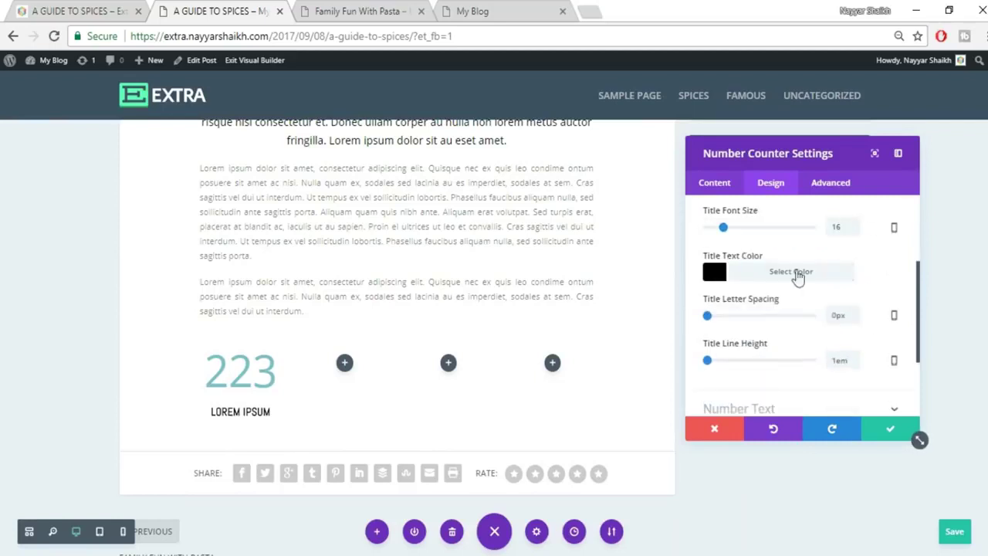
pyautogui.click(764, 272)
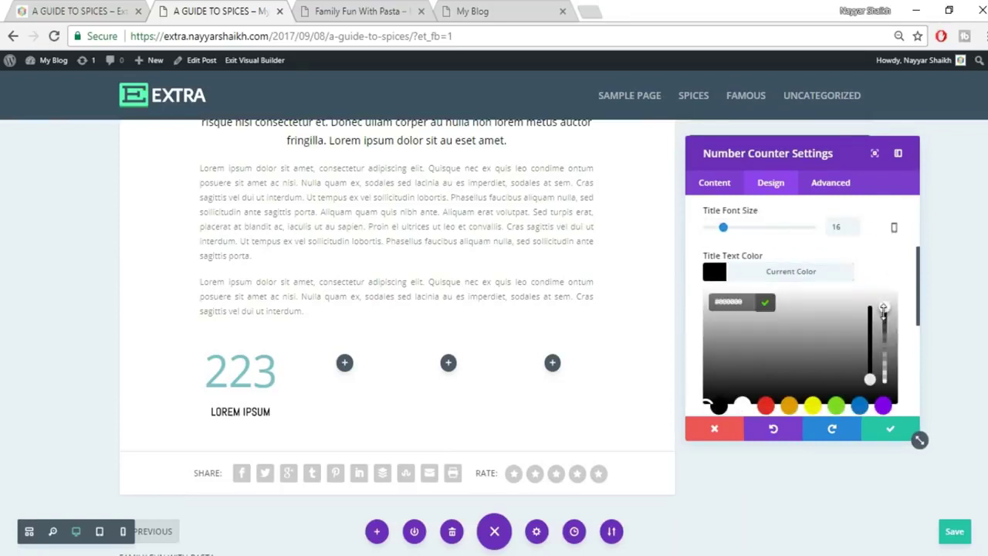
pyautogui.moveTo(886, 325)
pyautogui.mouseDown()
pyautogui.moveTo(886, 336)
pyautogui.moveTo(884, 328)
pyautogui.mouseUp()
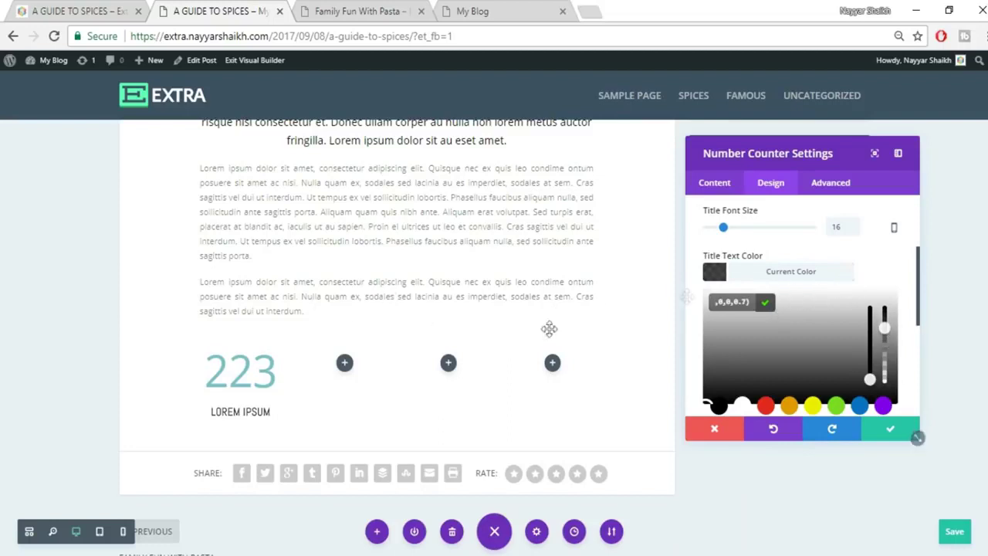
pyautogui.click(877, 255)
pyautogui.scroll(2, 877, 256)
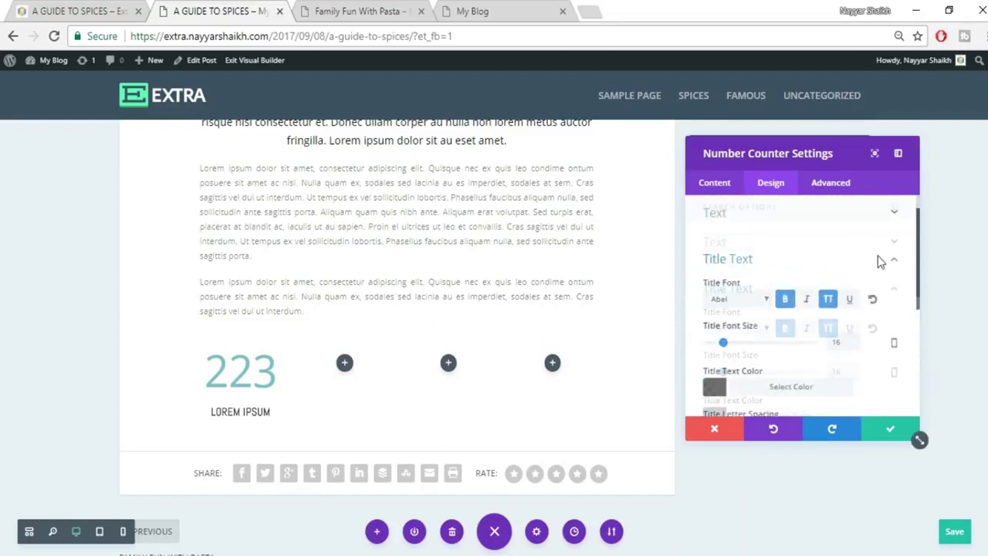
pyautogui.click(880, 283)
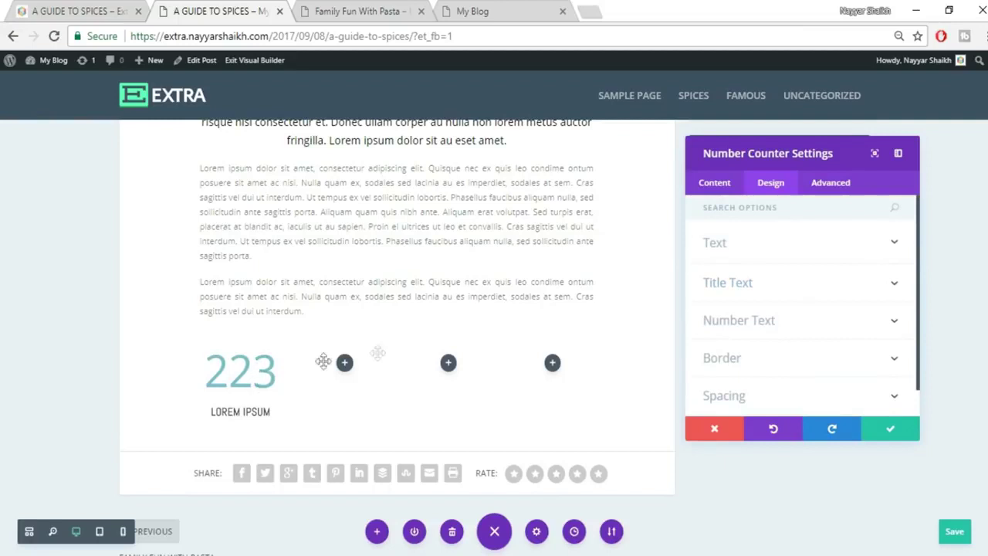
pyautogui.scroll(-1, 777, 328)
# Step: Set the 223 number's text size to 65px
pyautogui.click(772, 301)
pyautogui.scroll(-3, 819, 340)
pyautogui.scroll(3, 847, 354)
pyautogui.scroll(-2, 846, 348)
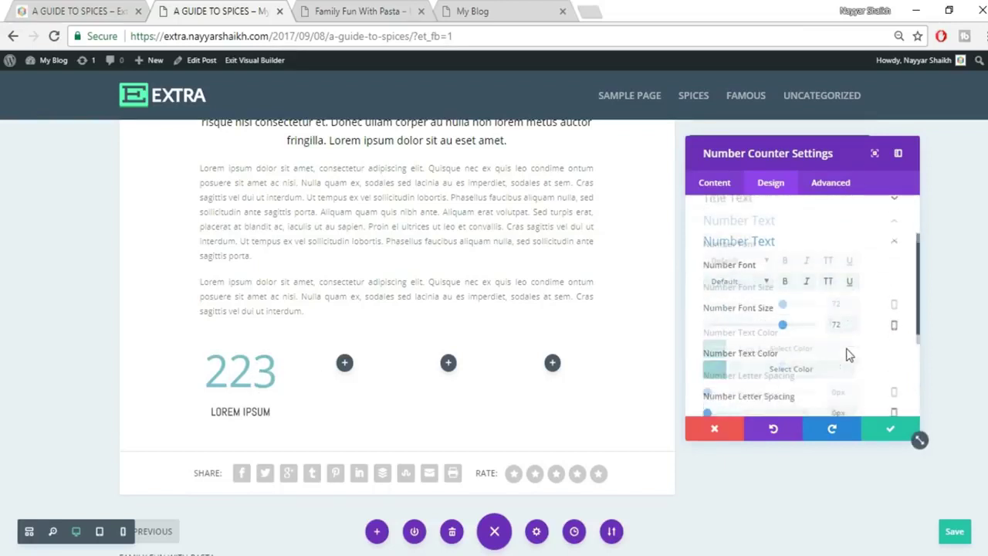
pyautogui.moveTo(843, 305); pyautogui.dragTo(824, 308)
pyautogui.write('65')
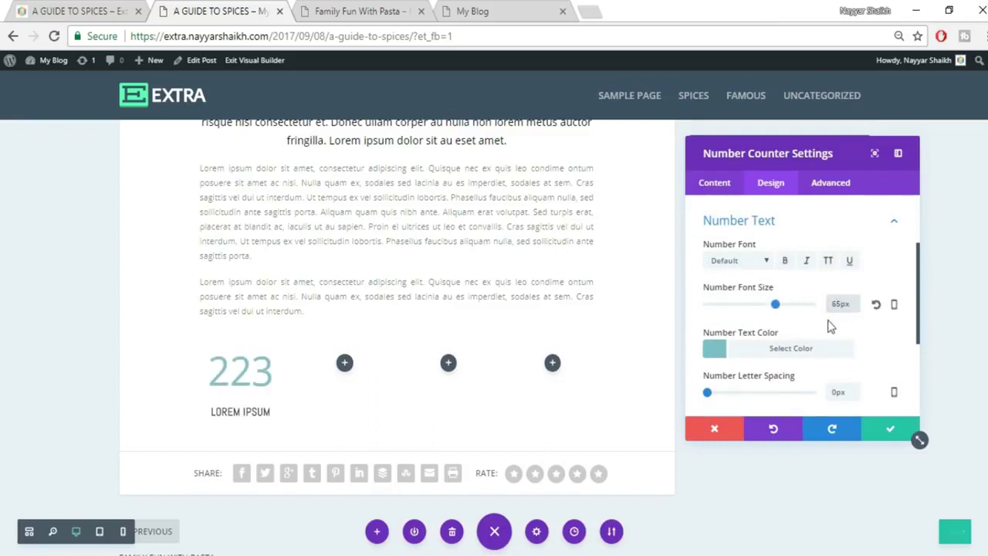
# Step: Colour the number semi-transparent red, apply the counter settings, and duplicate the counter
pyautogui.click(758, 359)
pyautogui.scroll(-1, 802, 332)
pyautogui.click(766, 406)
pyautogui.scroll(-1, 882, 255)
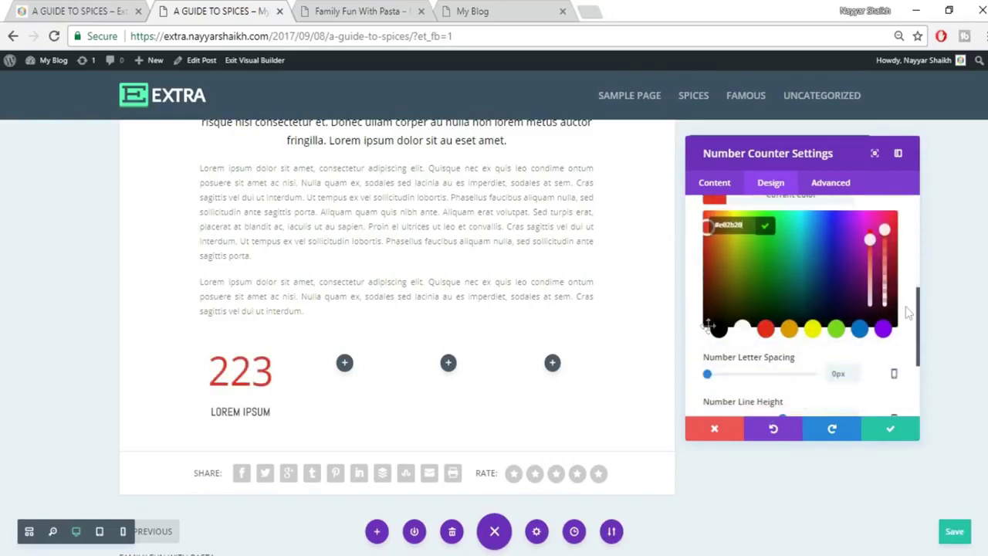
pyautogui.click(884, 243)
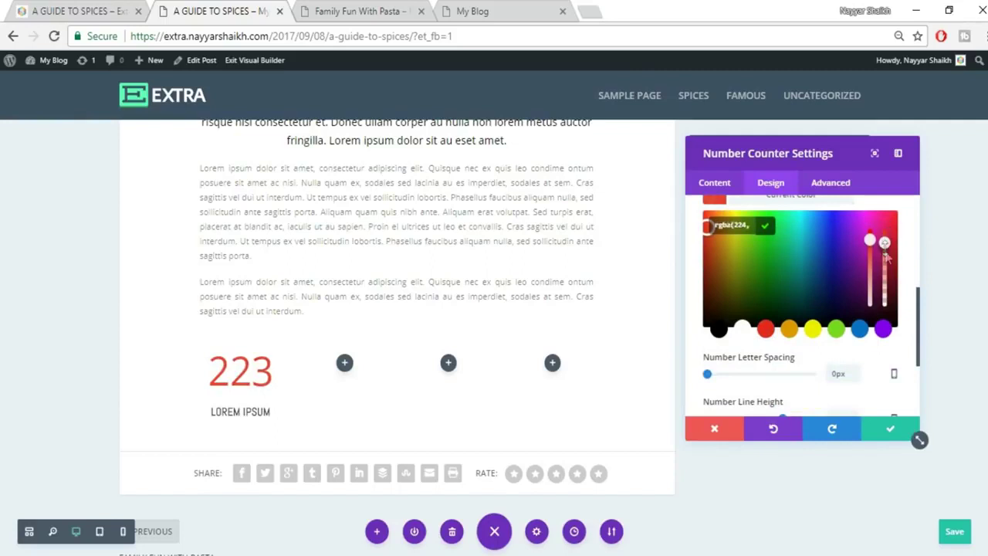
pyautogui.click(890, 432)
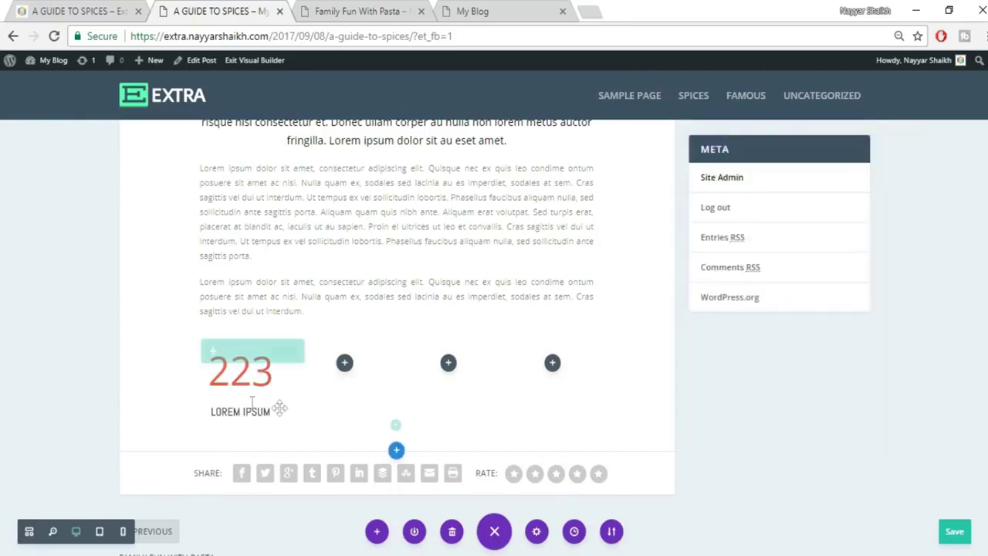
pyautogui.click(241, 367)
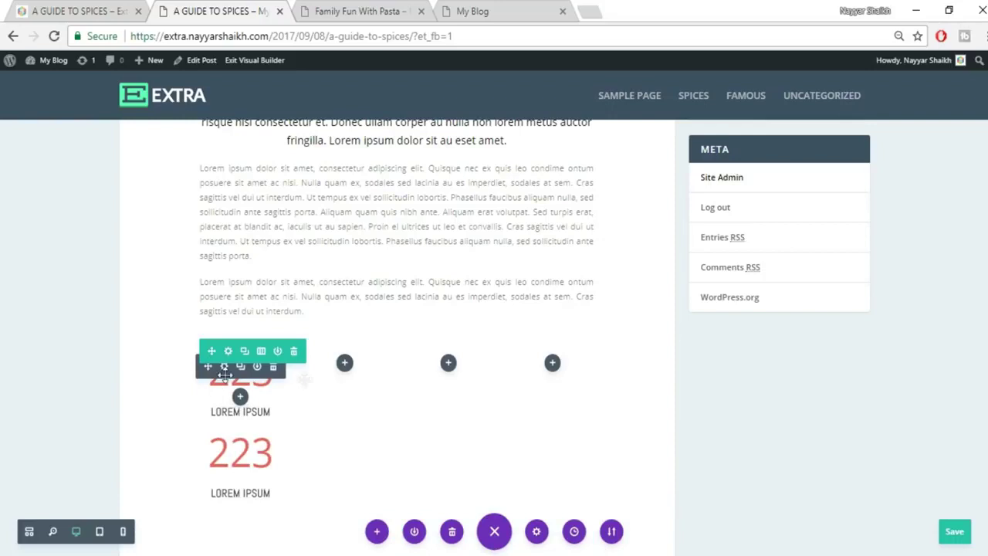
# Step: Drag the duplicated 223 counter into the second column, then view the reference spices post
pyautogui.moveTo(290, 405); pyautogui.dragTo(446, 390)
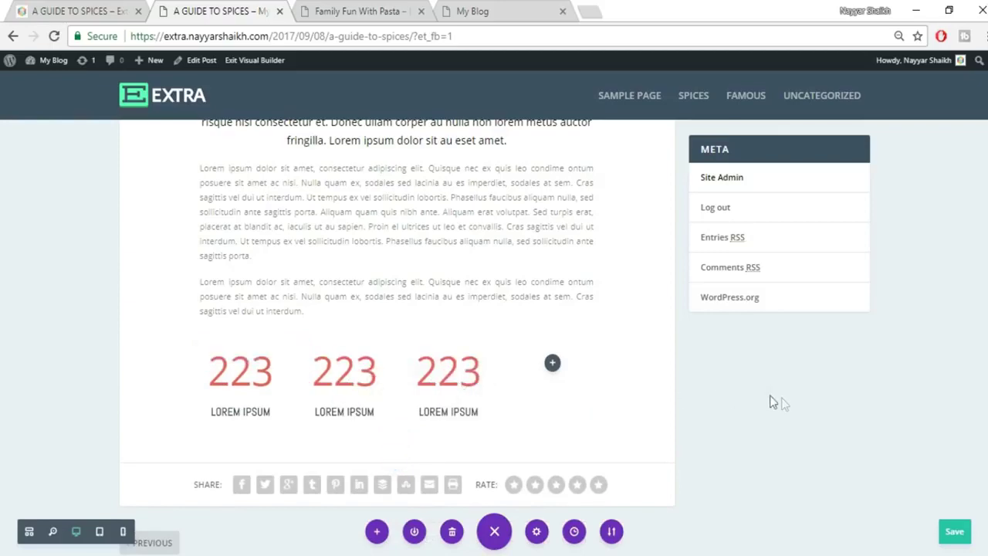
pyautogui.click(110, 8)
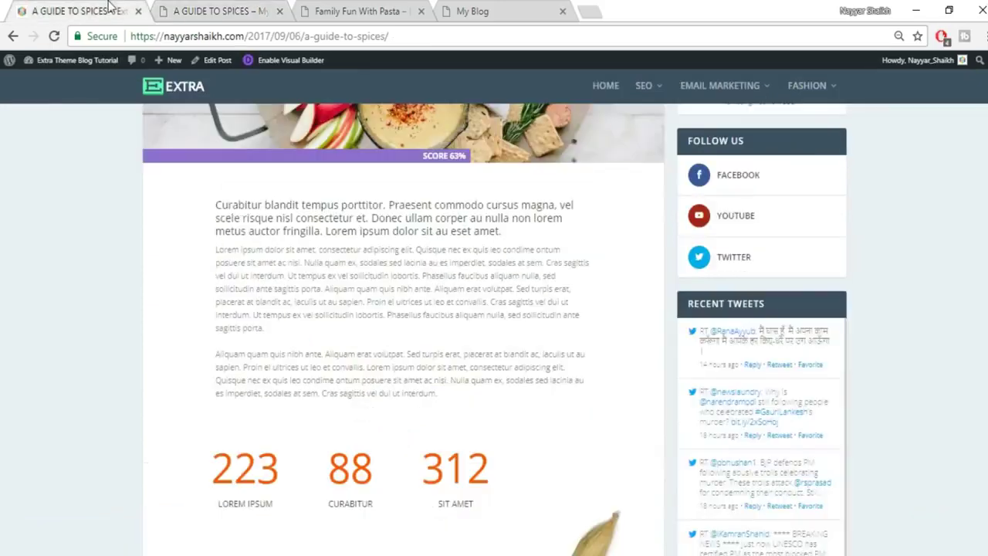
# Step: Copy CURABITUR and SIT AMET from the reference post into the second and third counter titles
pyautogui.moveTo(330, 503); pyautogui.dragTo(371, 503)
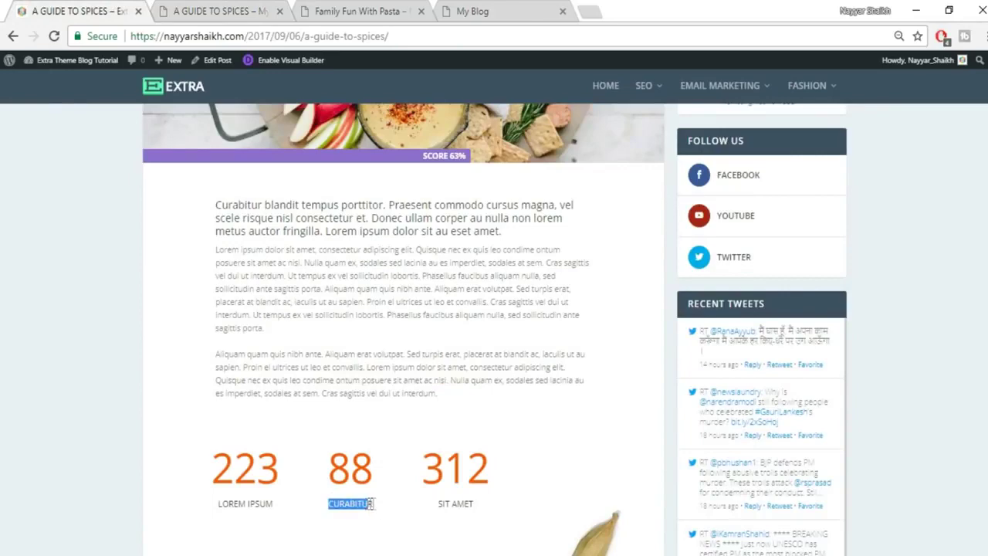
pyautogui.click(272, 7)
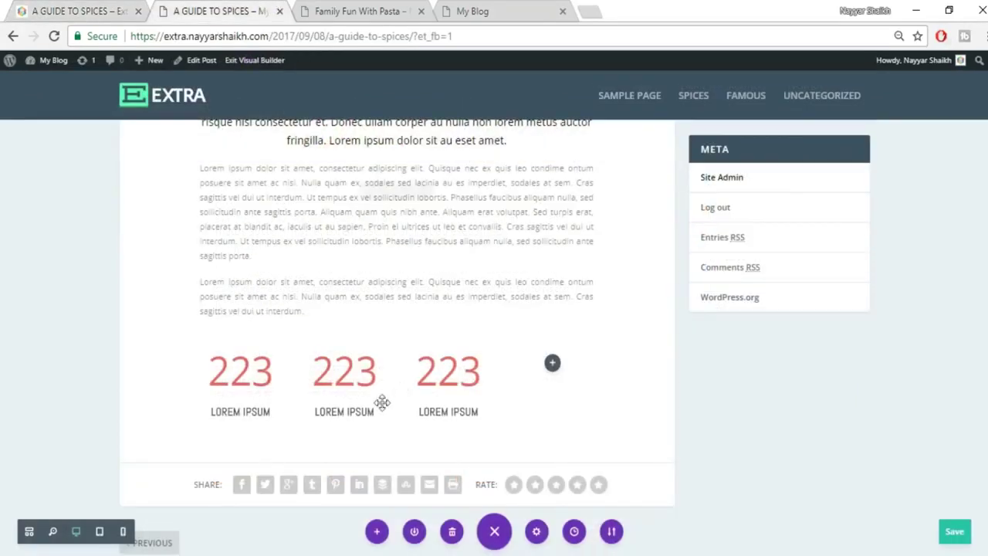
pyautogui.tripleClick(360, 411)
pyautogui.write('CURABITUR')
pyautogui.click(887, 430)
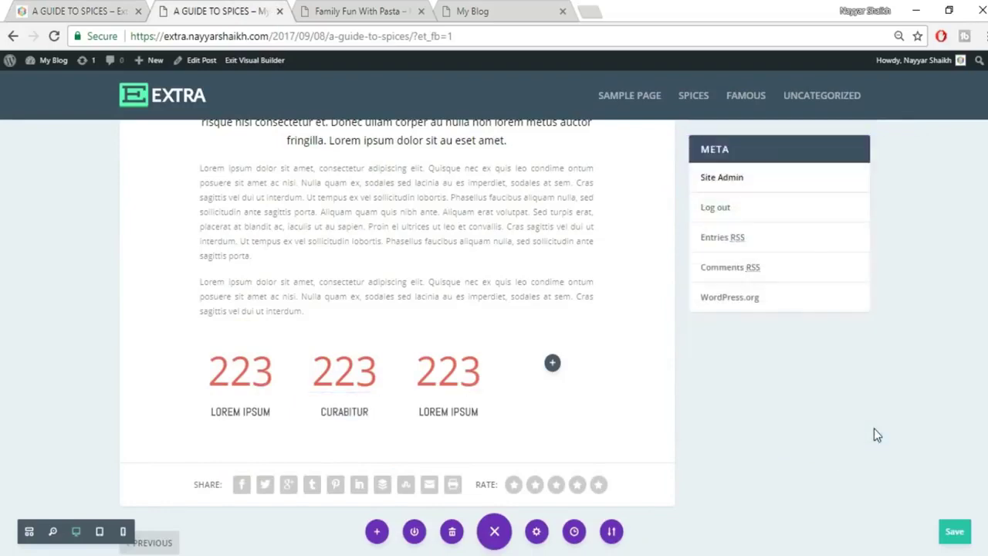
pyautogui.click(108, 7)
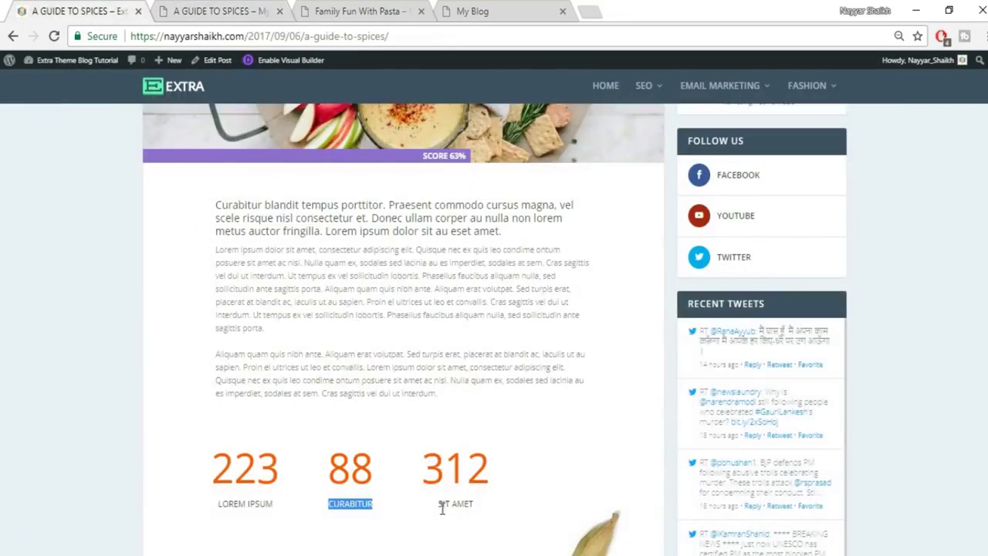
pyautogui.moveTo(439, 506); pyautogui.dragTo(496, 513)
pyautogui.hotkey('ctrl', 'c')
pyautogui.click(282, 6)
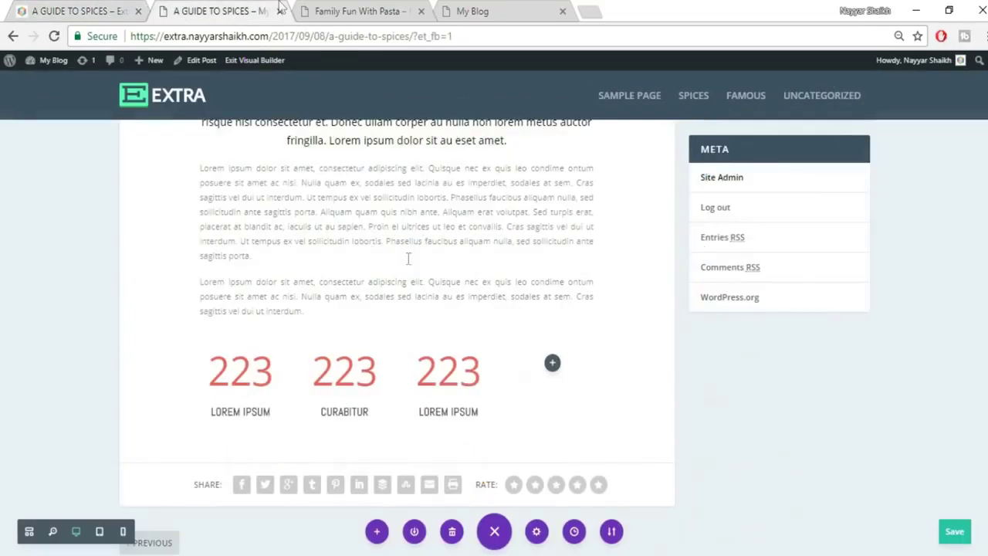
pyautogui.click(467, 412)
pyautogui.moveTo(483, 413); pyautogui.dragTo(387, 411)
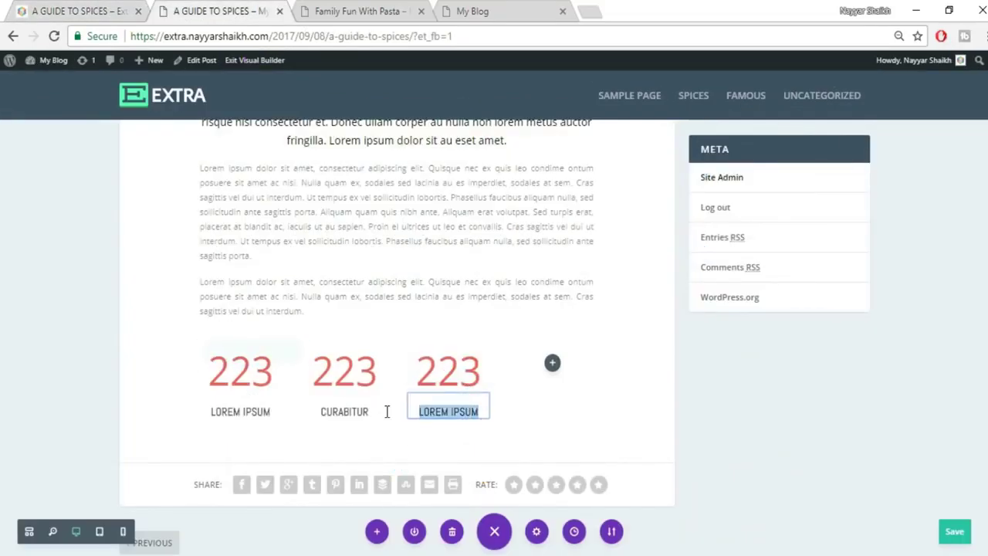
pyautogui.hotkey('ctrl', 'v')
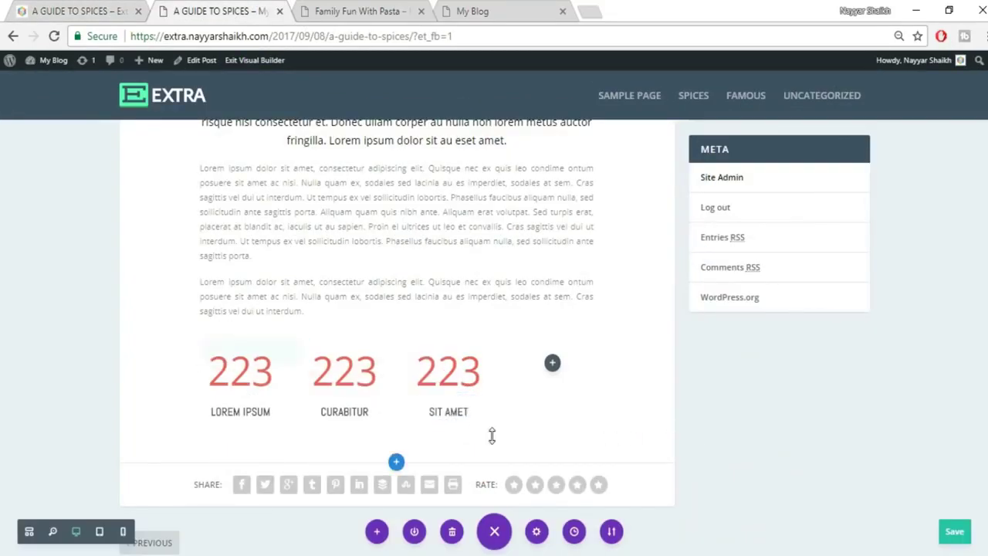
# Step: Change the second and third counters' numbers from 223 to 88 and 312
pyautogui.hotkey('ctrl', 'pageup')
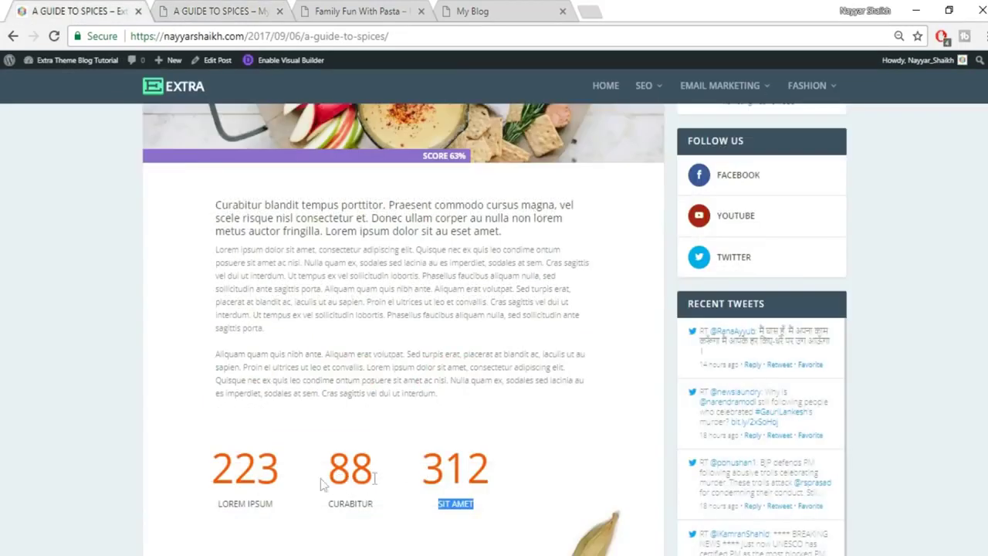
pyautogui.click(245, 8)
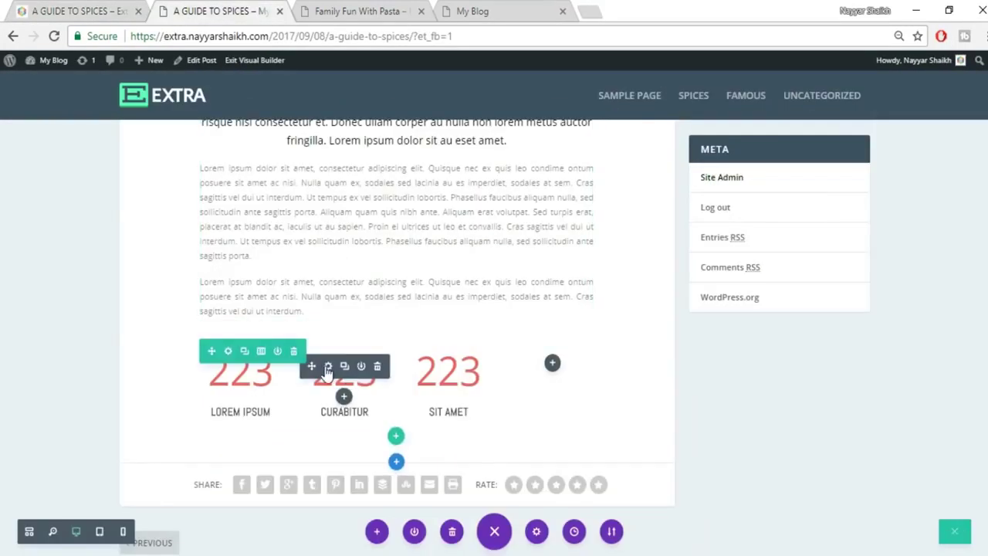
pyautogui.click(327, 366)
pyautogui.moveTo(733, 337); pyautogui.dragTo(691, 342)
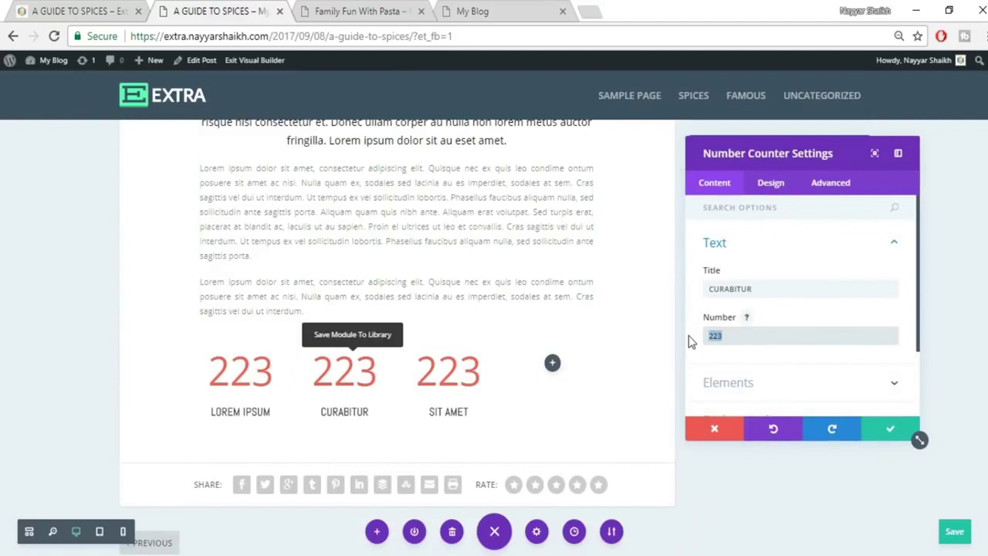
pyautogui.click(887, 431)
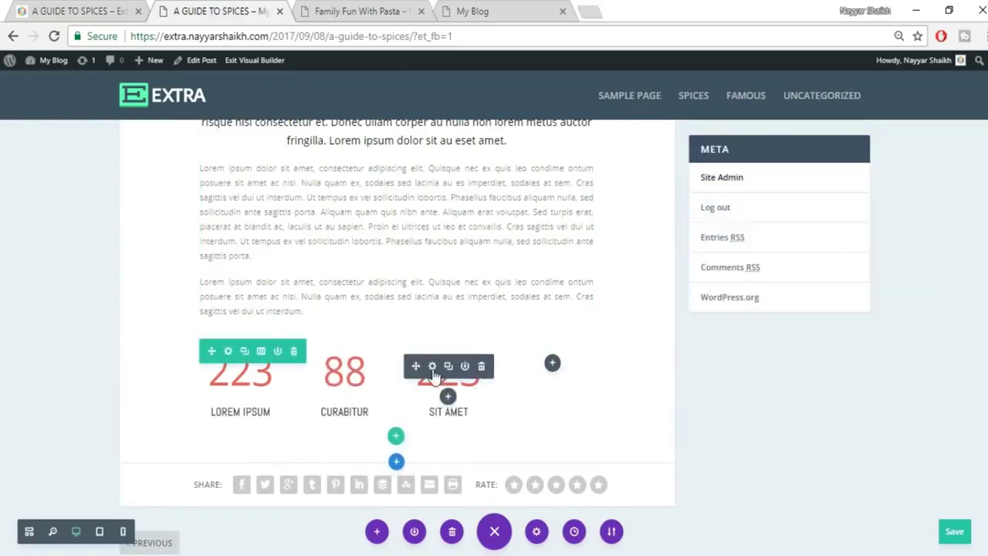
pyautogui.click(431, 369)
pyautogui.moveTo(725, 335); pyautogui.dragTo(652, 335)
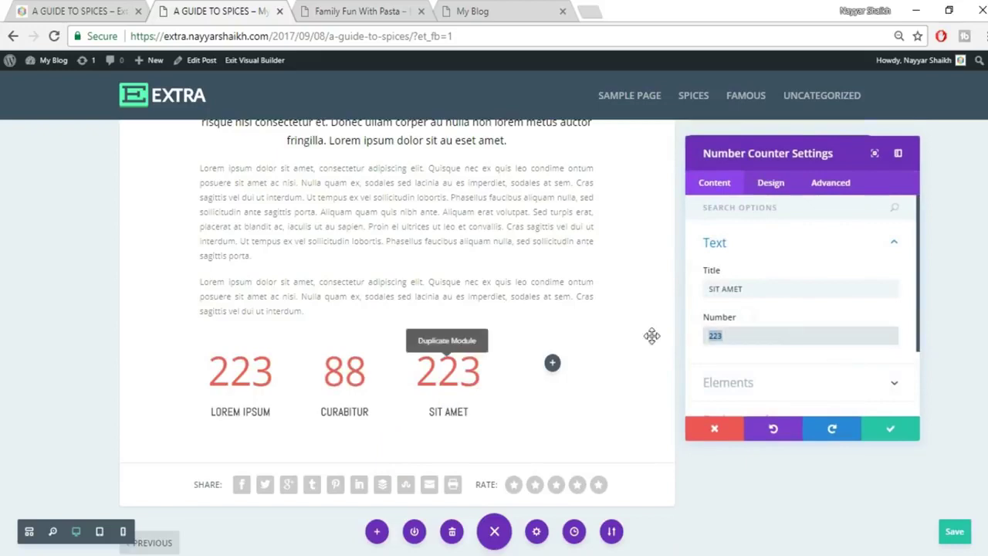
pyautogui.write('315')
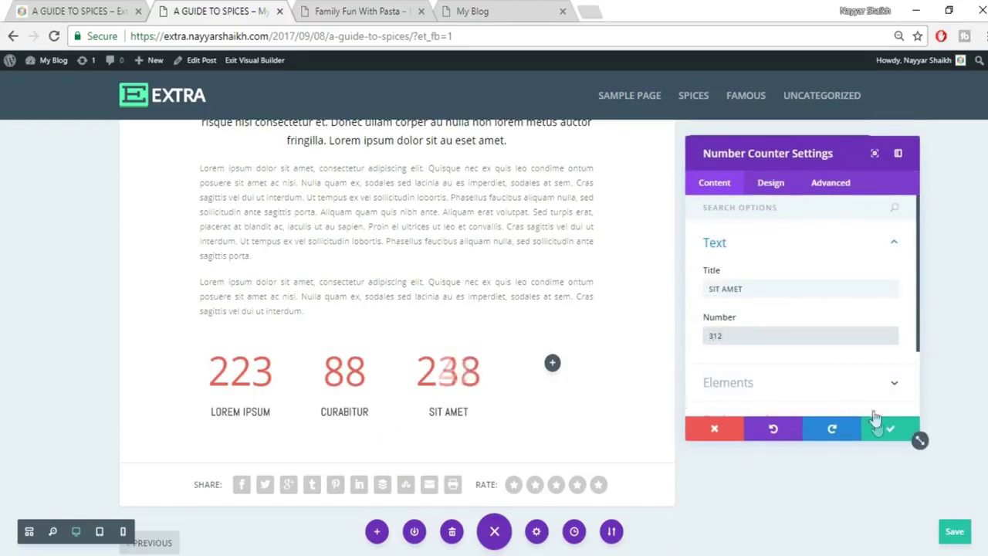
pyautogui.click(889, 429)
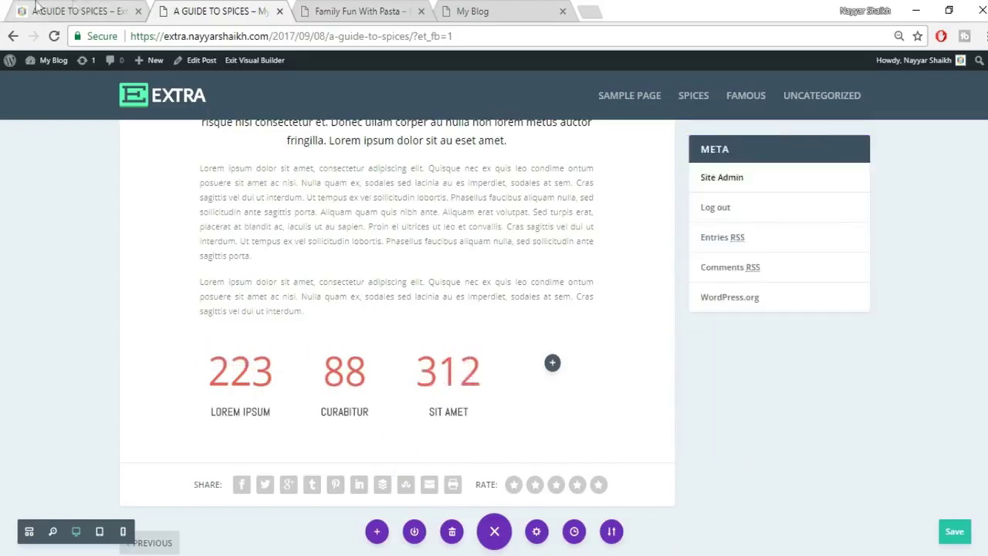
pyautogui.click(75, 9)
# Step: Add a full-width section below the counters containing a Fullwidth Image module
pyautogui.scroll(-4, 604, 363)
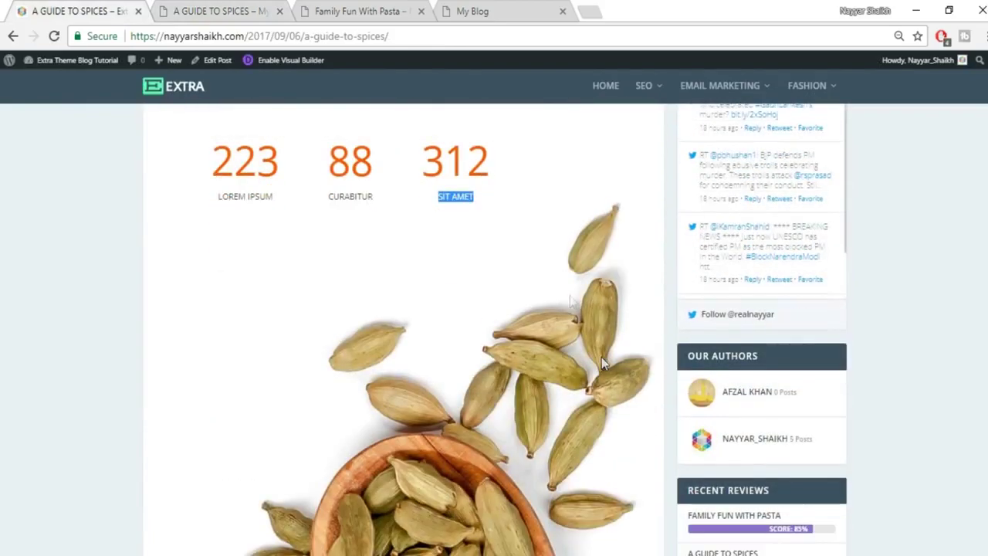
pyautogui.scroll(-4, 616, 382)
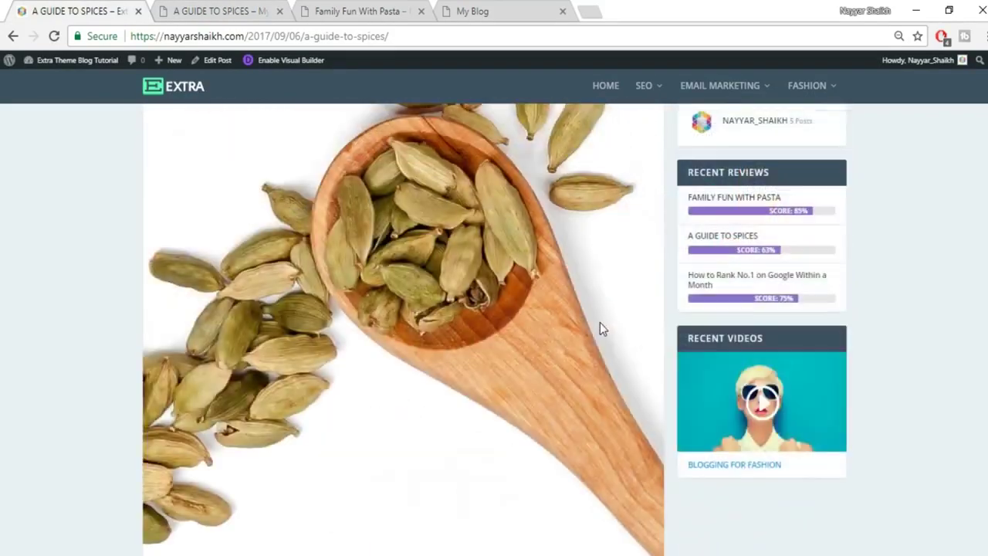
pyautogui.scroll(1, 600, 322)
pyautogui.click(202, 10)
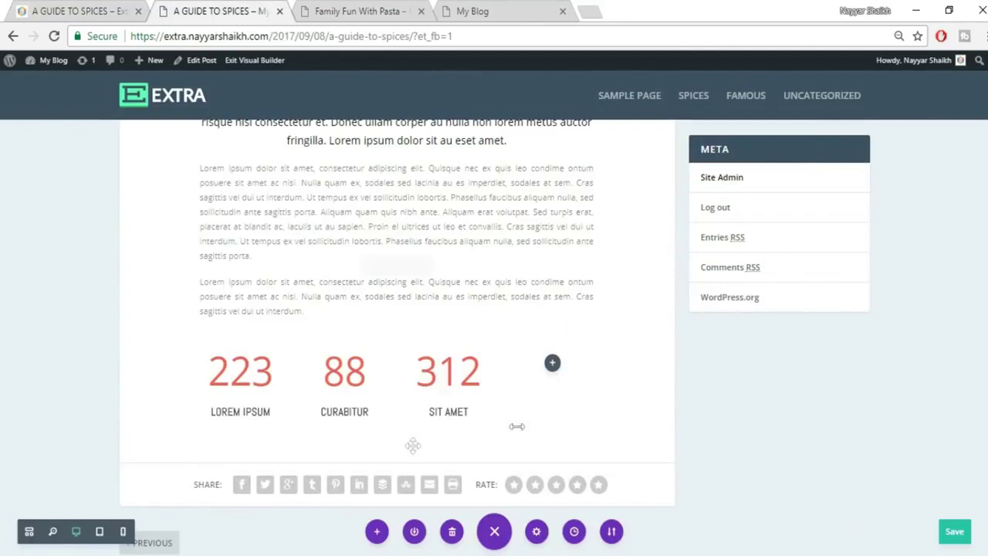
pyautogui.click(396, 463)
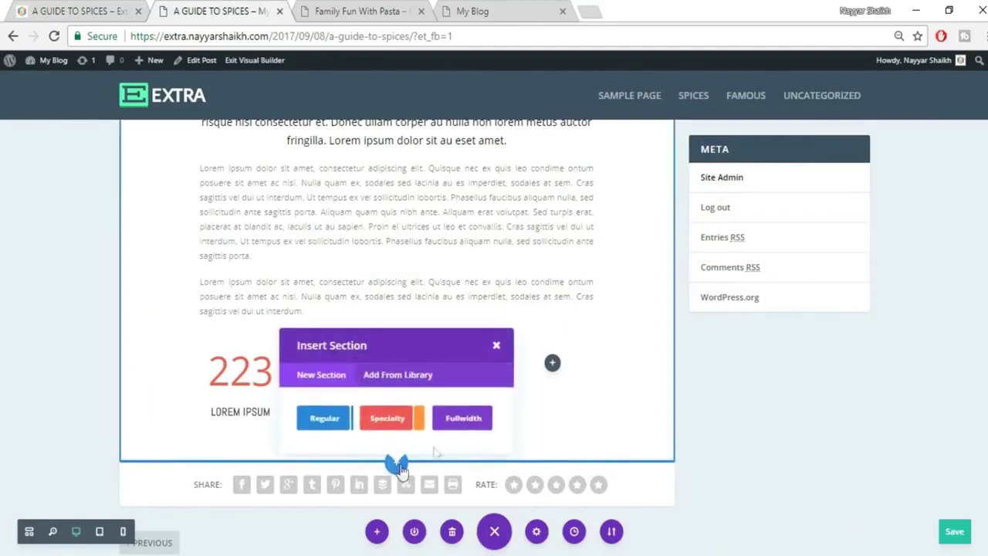
pyautogui.click(455, 429)
pyautogui.click(338, 407)
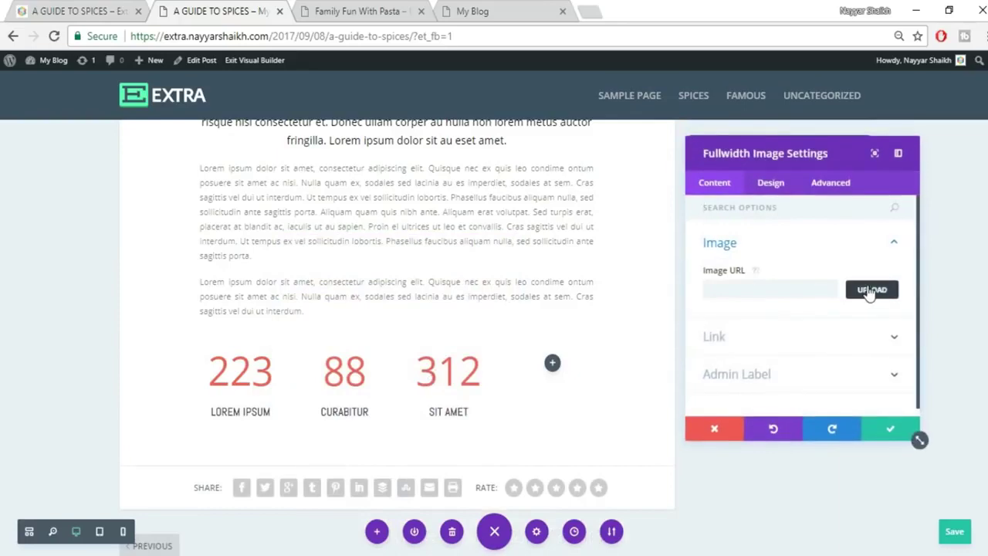
# Step: Upload 084.jpg, insert it as the full-width image, and save the module
pyautogui.click(869, 288)
pyautogui.click(158, 110)
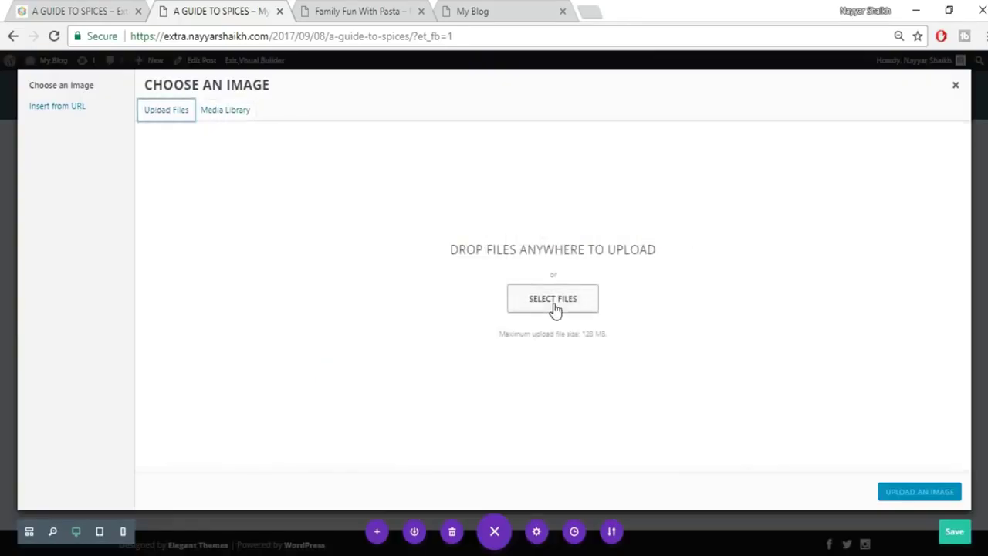
pyautogui.click(554, 301)
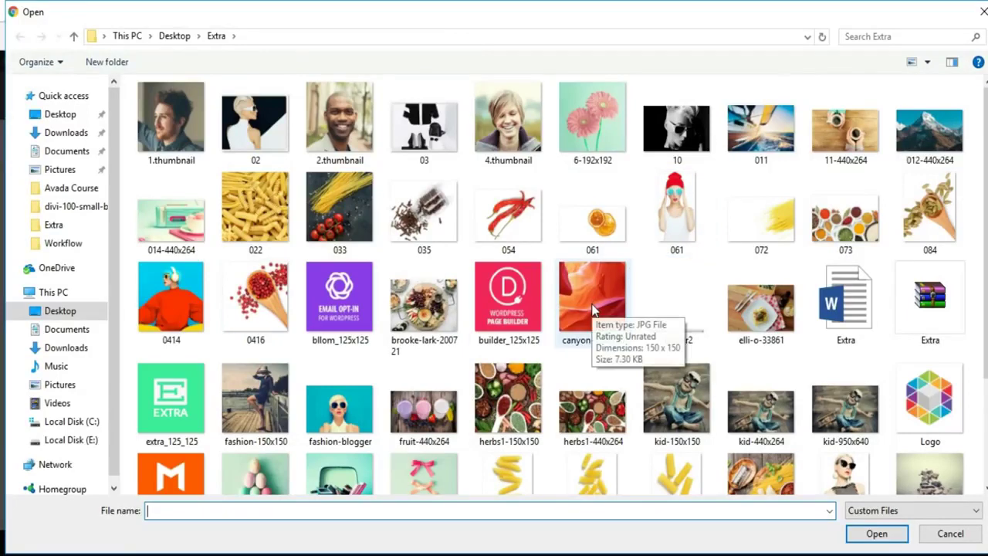
pyautogui.scroll(-2, 949, 264)
pyautogui.scroll(2, 951, 267)
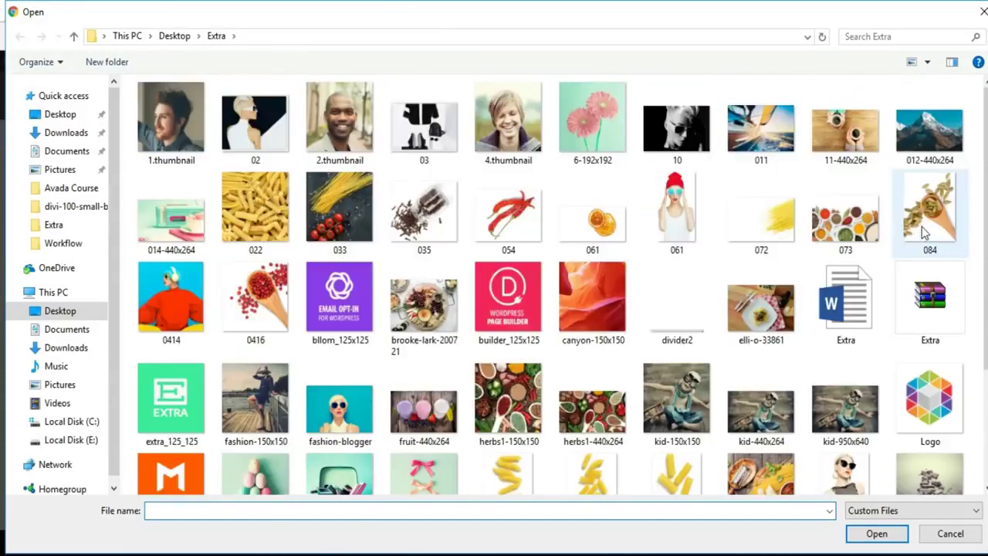
pyautogui.click(921, 226)
pyautogui.click(875, 533)
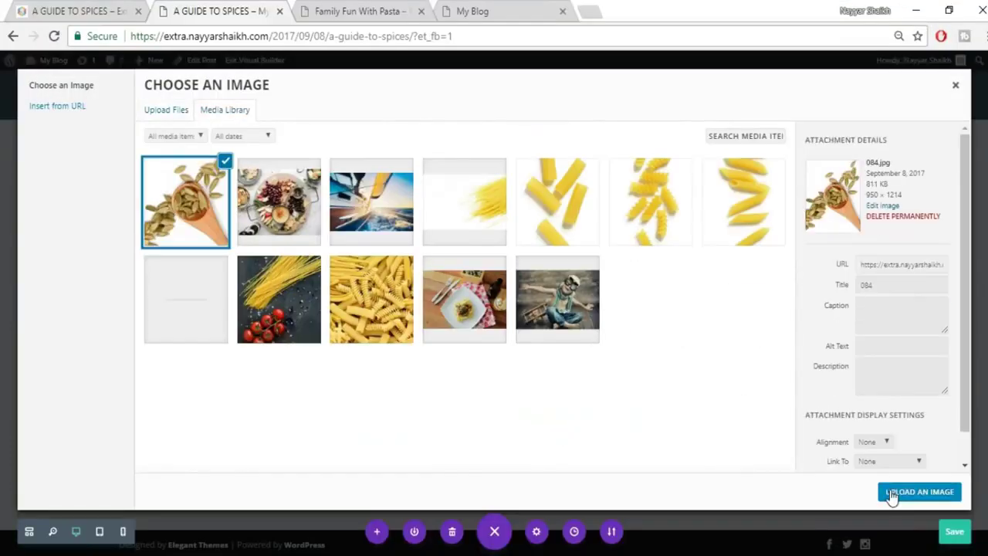
pyautogui.click(895, 492)
pyautogui.scroll(-3, 514, 359)
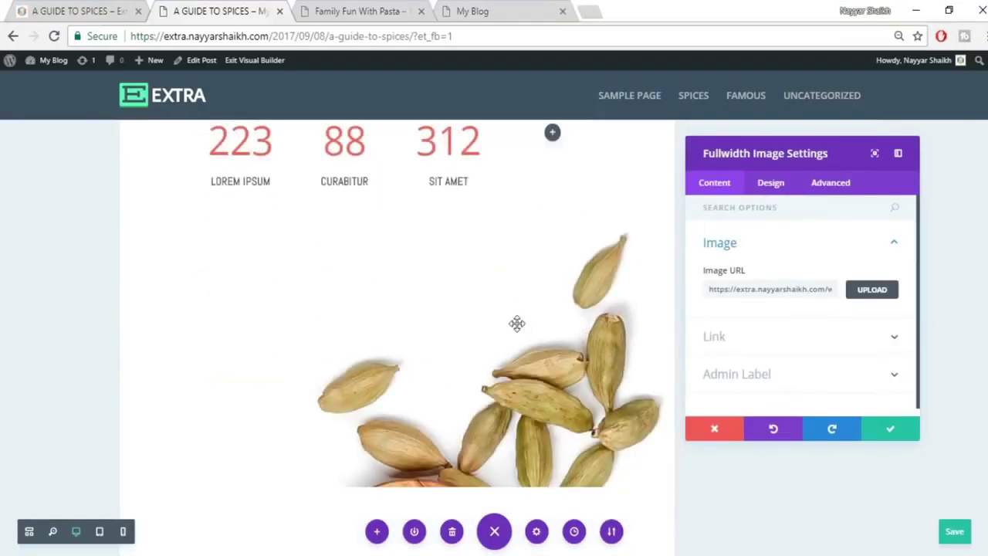
pyautogui.scroll(3, 526, 360)
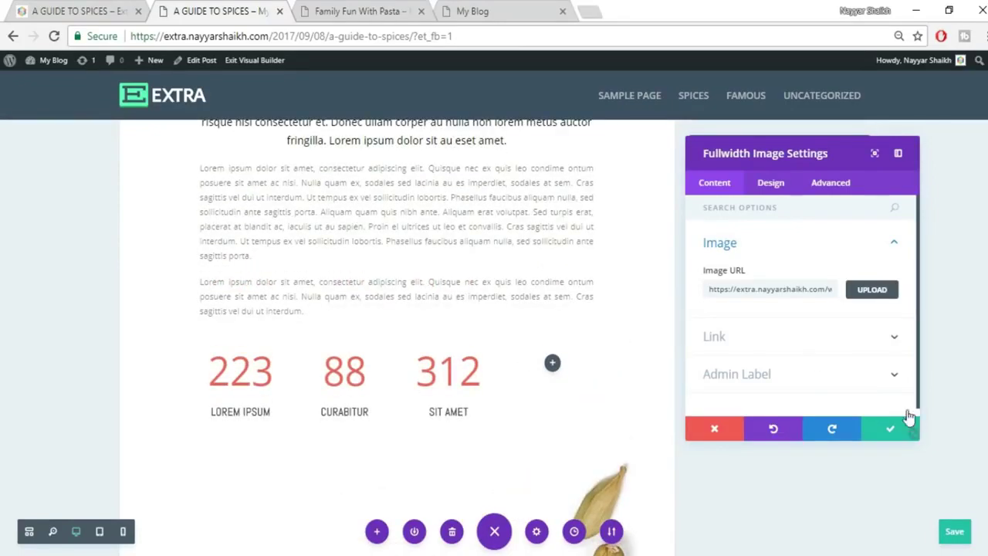
pyautogui.click(887, 430)
pyautogui.scroll(-5, 885, 434)
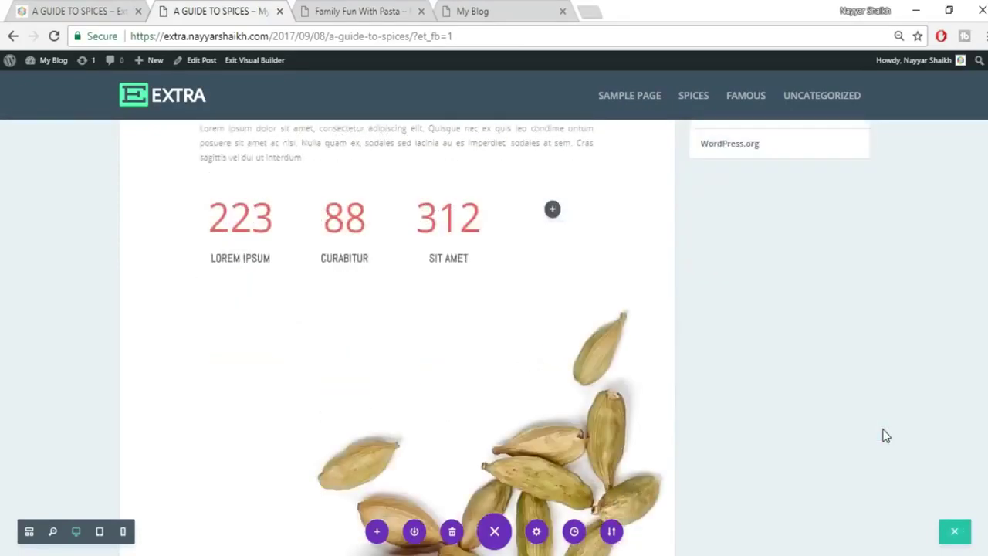
# Step: Add a regular section with a single-column row and a Text module below the cardamom image
pyautogui.scroll(-5, 885, 436)
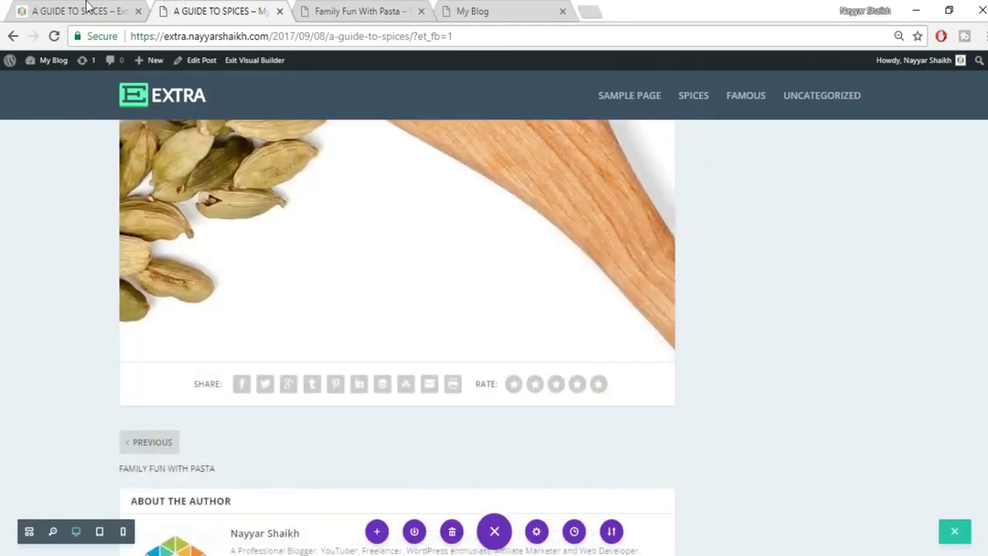
pyautogui.click(86, 10)
pyautogui.scroll(-5, 382, 253)
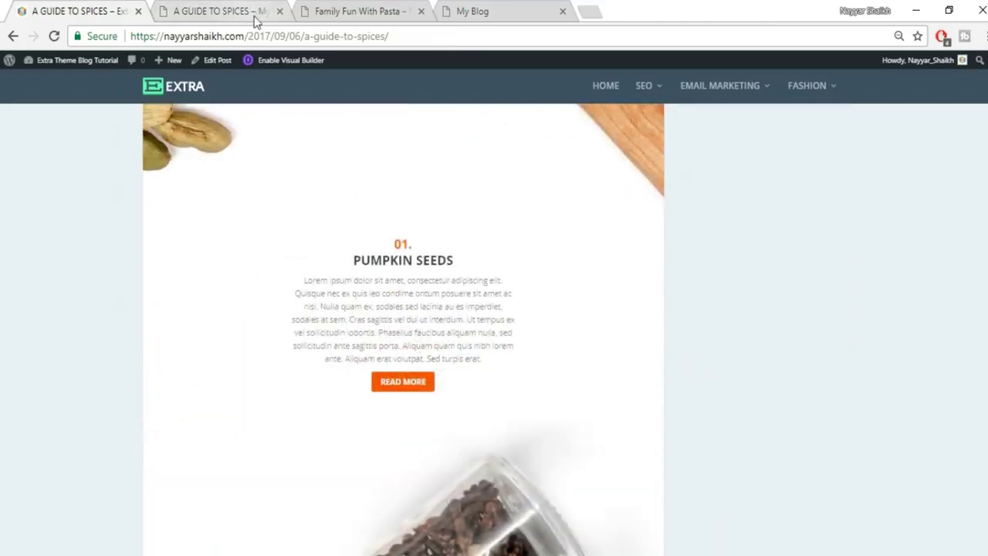
pyautogui.click(255, 11)
pyautogui.click(396, 362)
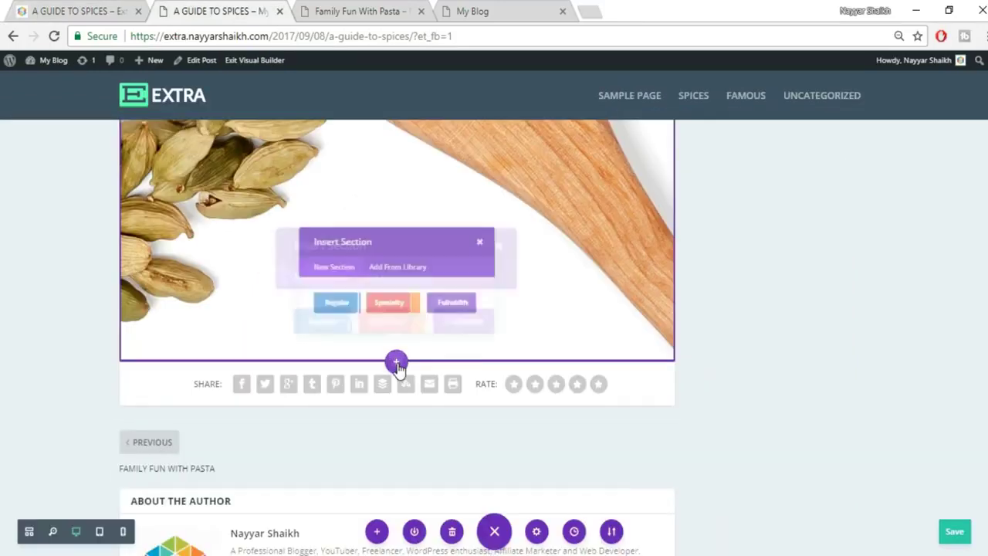
pyautogui.click(328, 323)
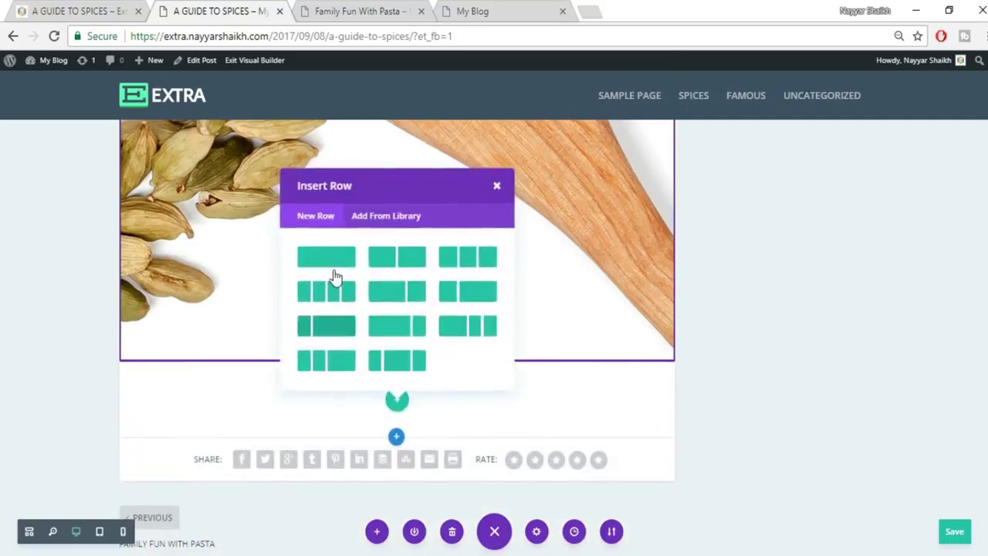
pyautogui.click(334, 261)
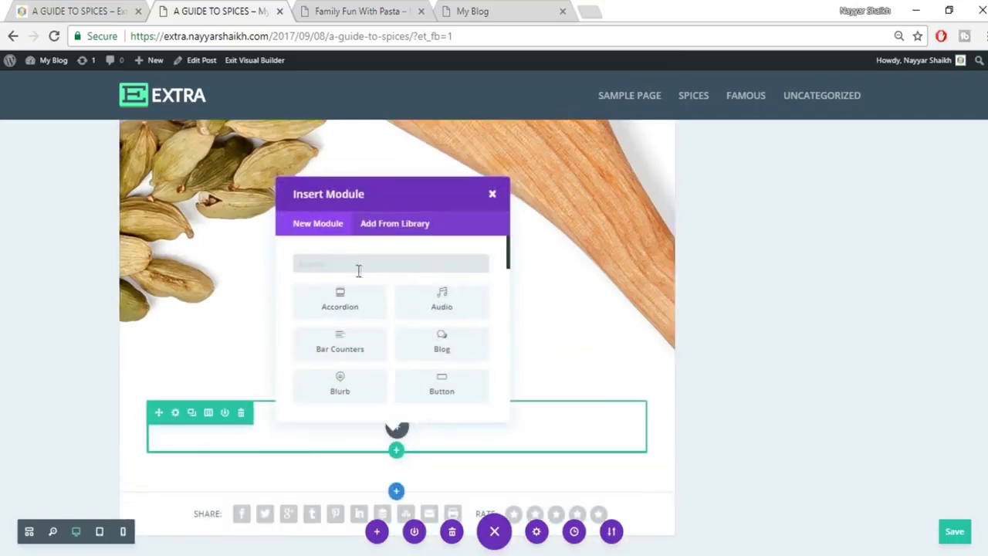
pyautogui.write('tex')
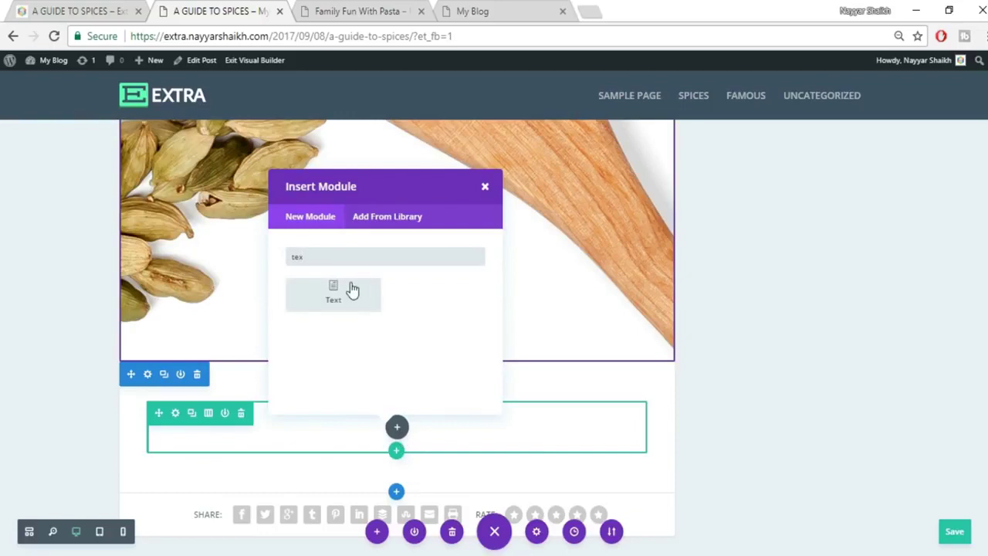
pyautogui.click(348, 287)
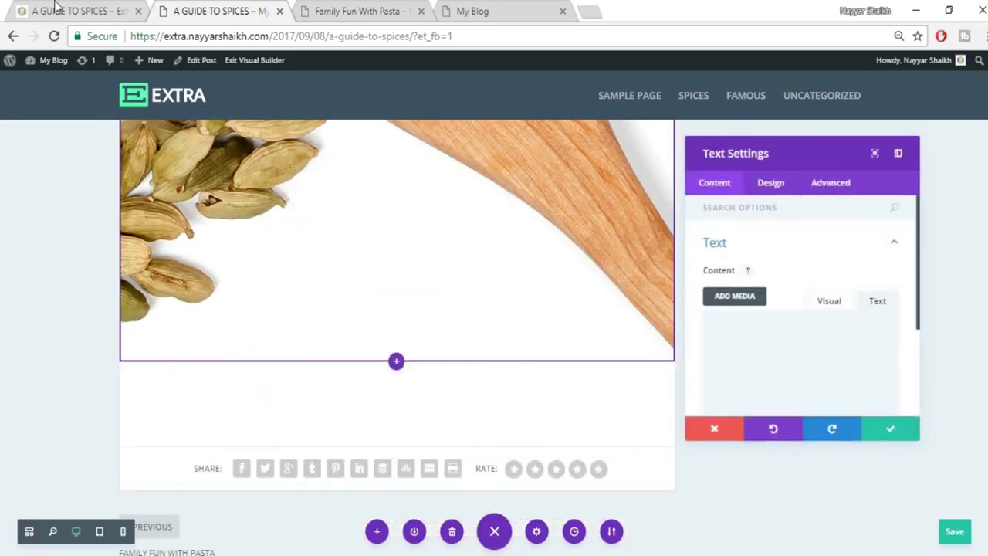
# Step: Paste the copied 01., PUMPKIN SEEDS and lorem ipsum text, each on its own line
pyautogui.click(59, 11)
pyautogui.moveTo(384, 242); pyautogui.dragTo(495, 353)
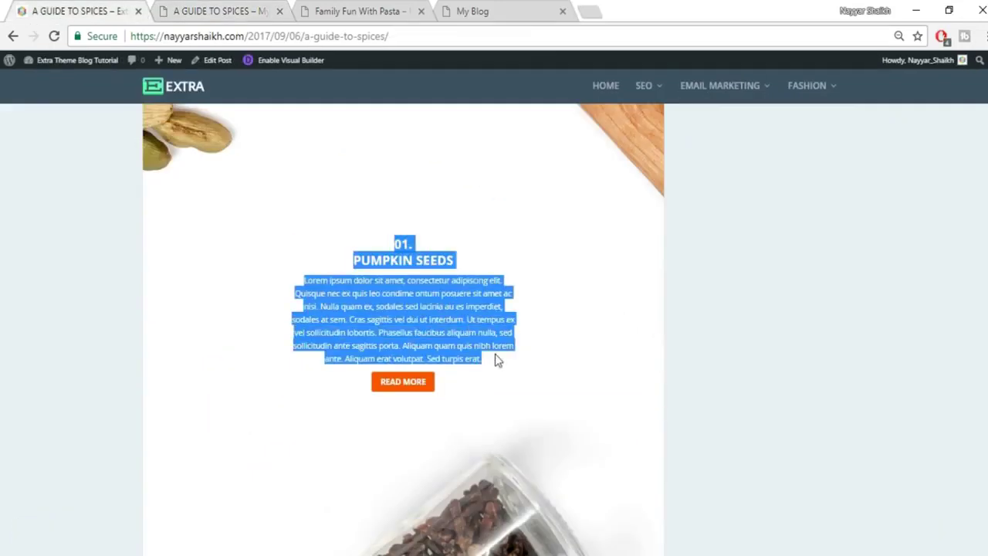
pyautogui.click(266, 9)
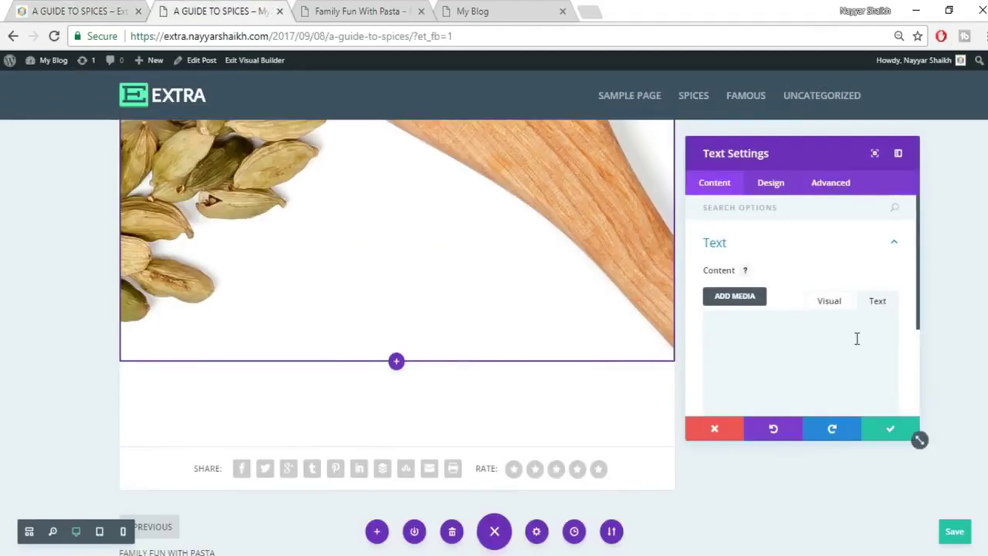
pyautogui.write('01. PUMPKIN SEEDS Lorem ipsum dolor sit amet, consectetur adipiscing elit. Quisque nec ex quis leo condime ontum posuere sit amet ac nisl. Nulla quam ex, sodales sed lacinia au es imperdiet, sodales at sem. Cras sagittis vel dui ut interdum. Ut tempus ex vel sollicitudin lobortis. Phasellus faucibus aliquam nulla, sed sollicitudin ante sagittis porta. Aliquam quam quis nibh lorem ante. Aliquam volutpat. Sed turpis erat.')
pyautogui.click(831, 301)
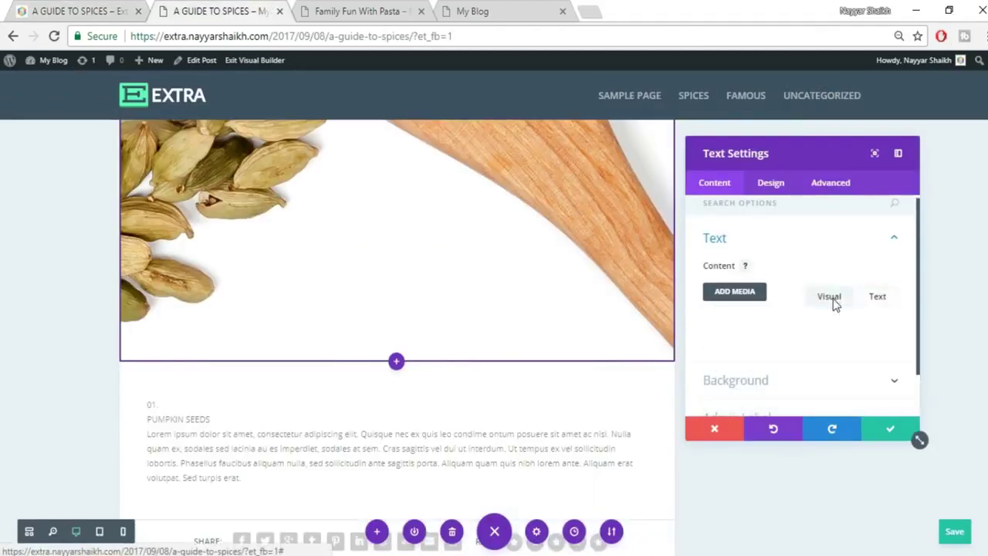
pyautogui.scroll(-2, 824, 367)
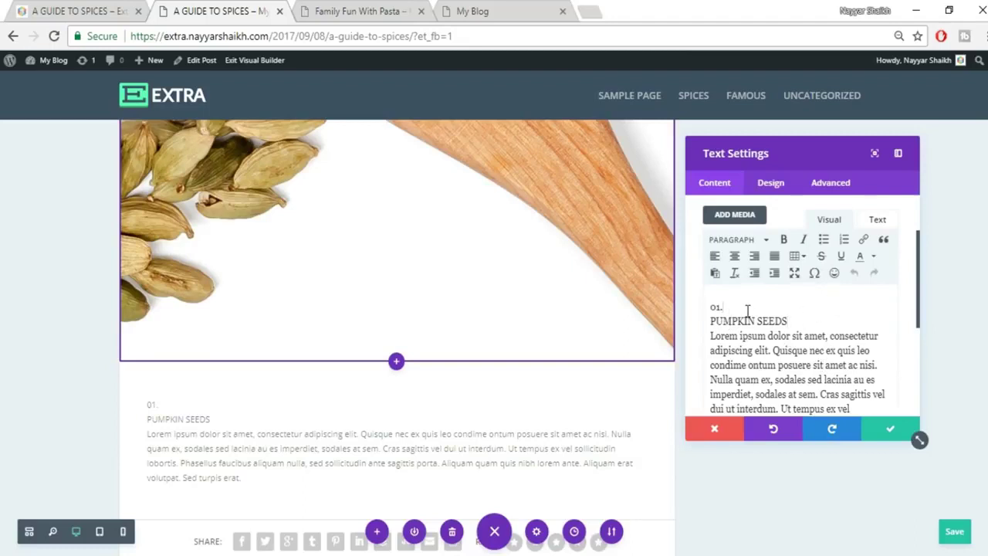
pyautogui.click(747, 307)
pyautogui.press('Return')
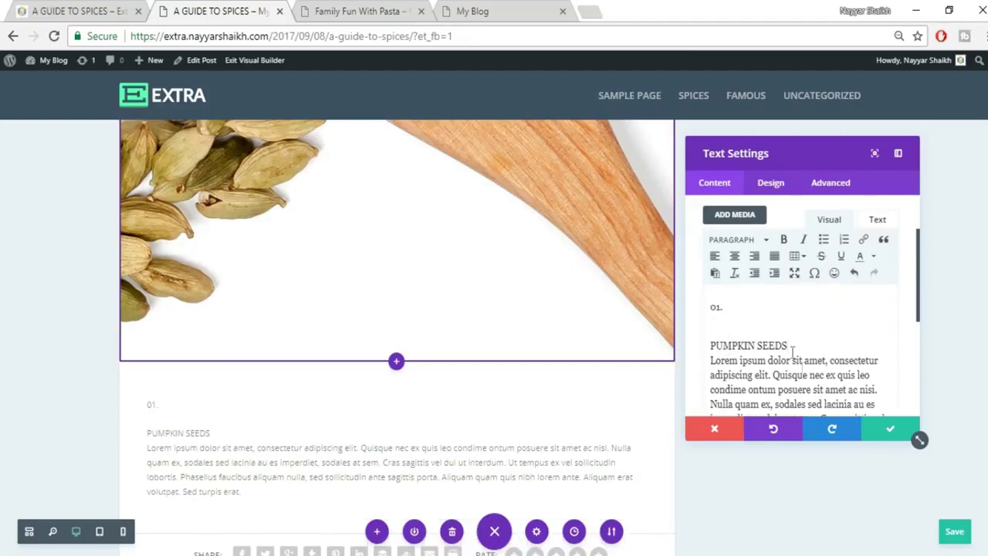
pyautogui.press('Return')
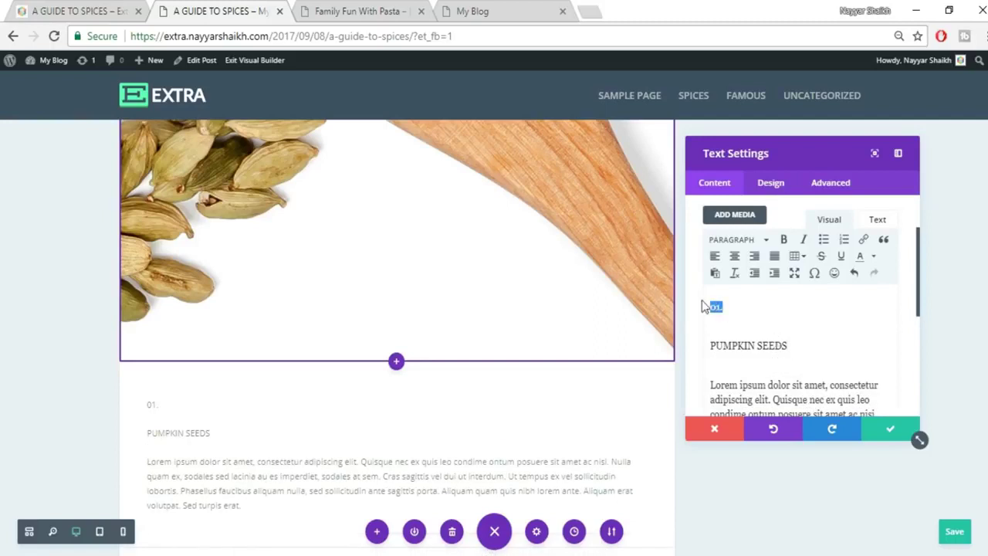
pyautogui.click(747, 239)
# Step: Make 01. a Heading 1 and PUMPKIN SEEDS a Heading 2
pyautogui.click(758, 286)
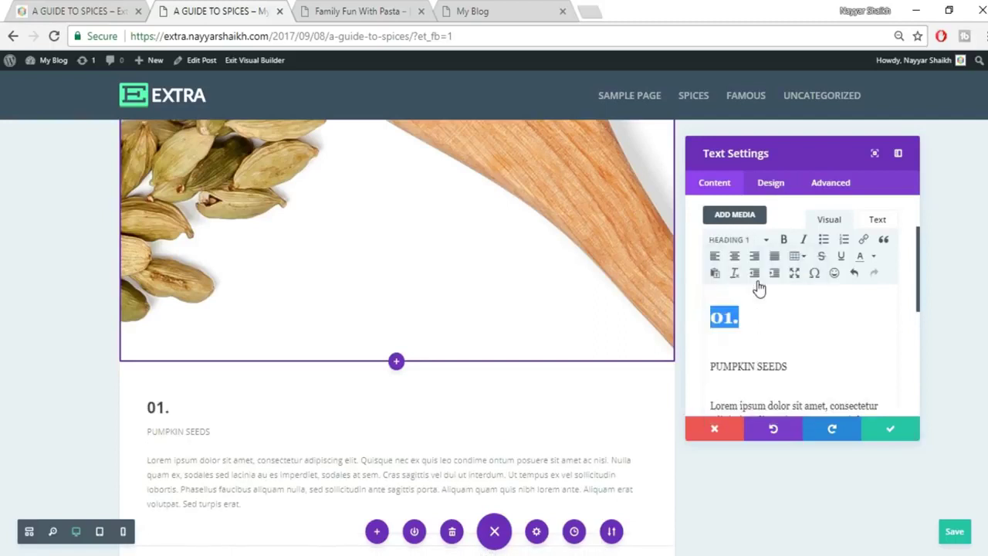
pyautogui.moveTo(816, 370); pyautogui.dragTo(687, 363)
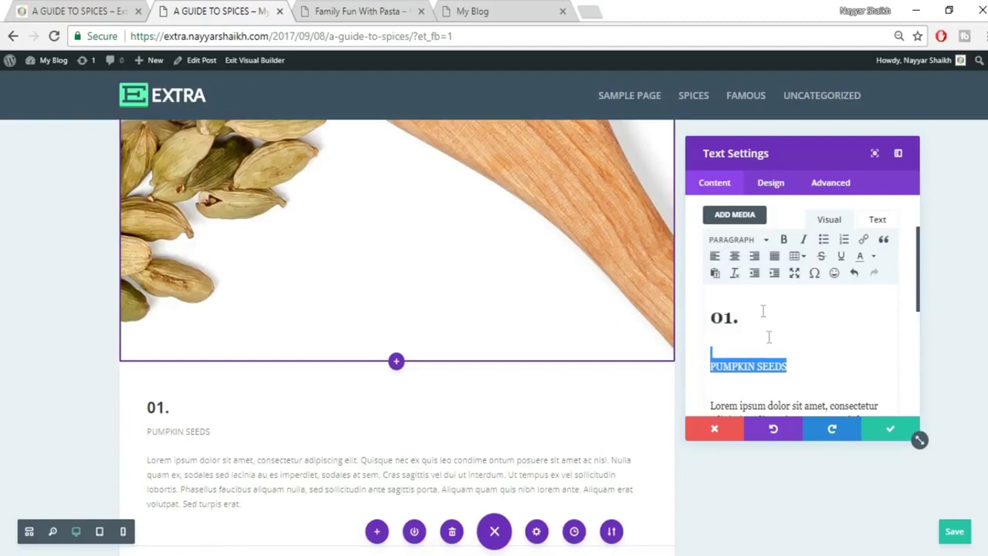
pyautogui.moveTo(787, 367); pyautogui.dragTo(712, 371)
pyautogui.click(745, 241)
pyautogui.click(757, 315)
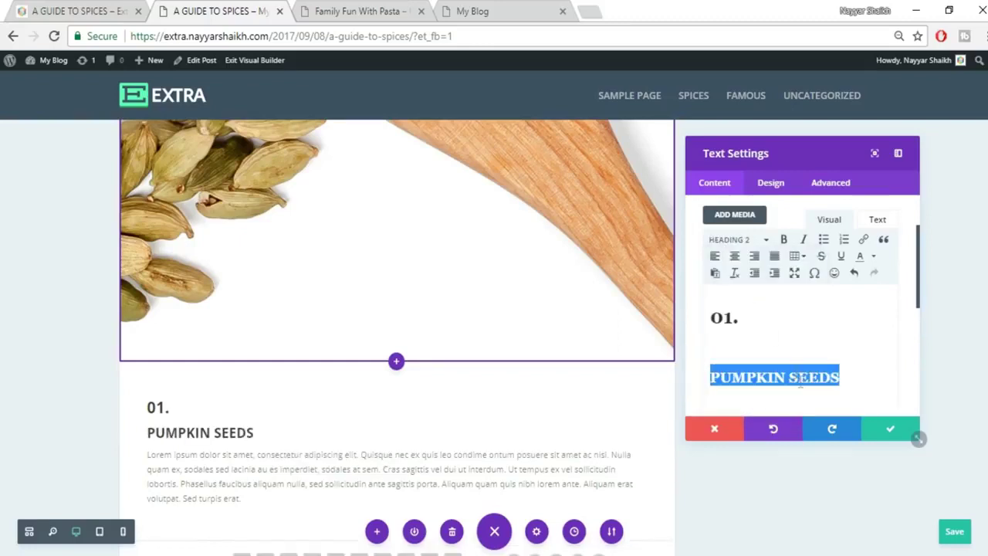
pyautogui.scroll(-1, 801, 396)
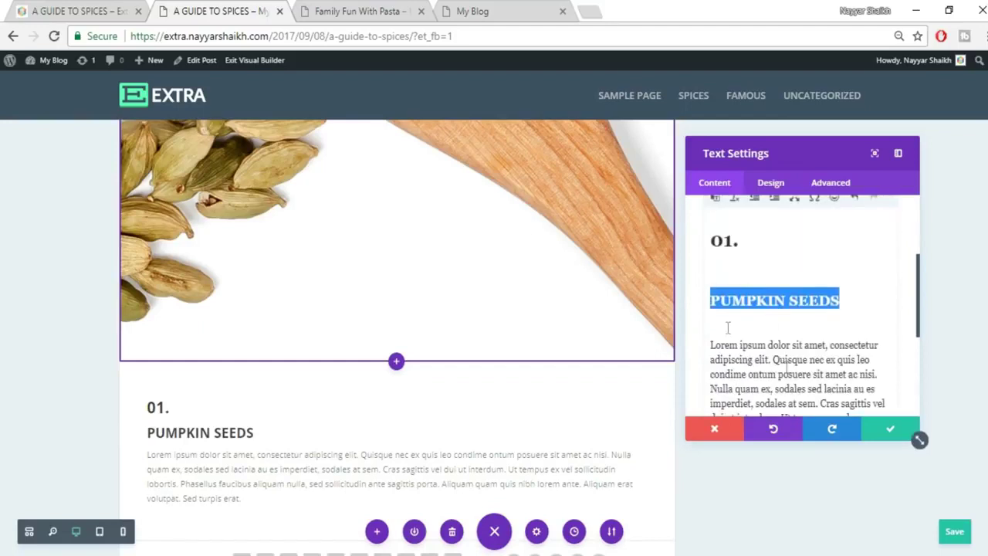
# Step: Colour 01. orange, centre the whole text block, and apply the text settings
pyautogui.moveTo(742, 243); pyautogui.dragTo(693, 249)
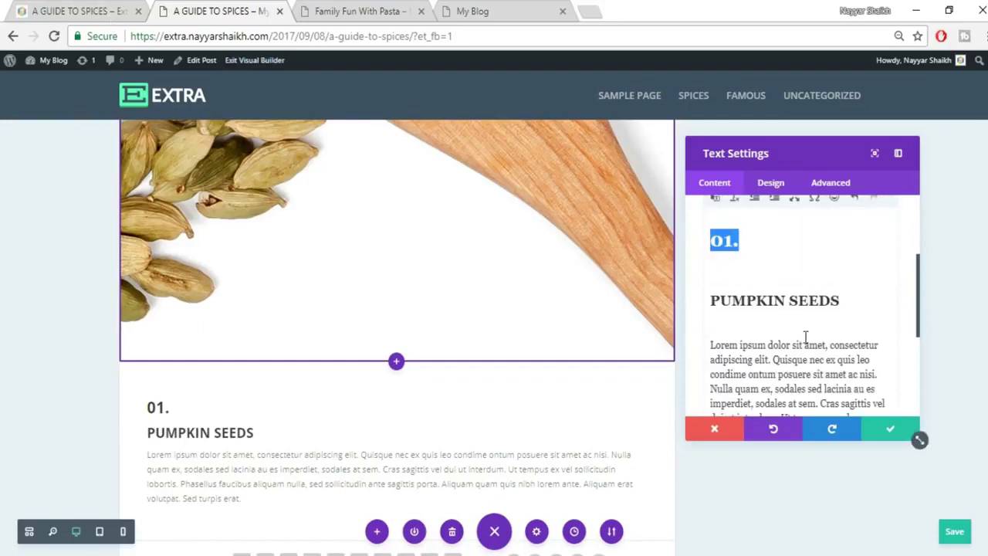
pyautogui.scroll(1, 805, 336)
pyautogui.click(873, 257)
pyautogui.click(873, 288)
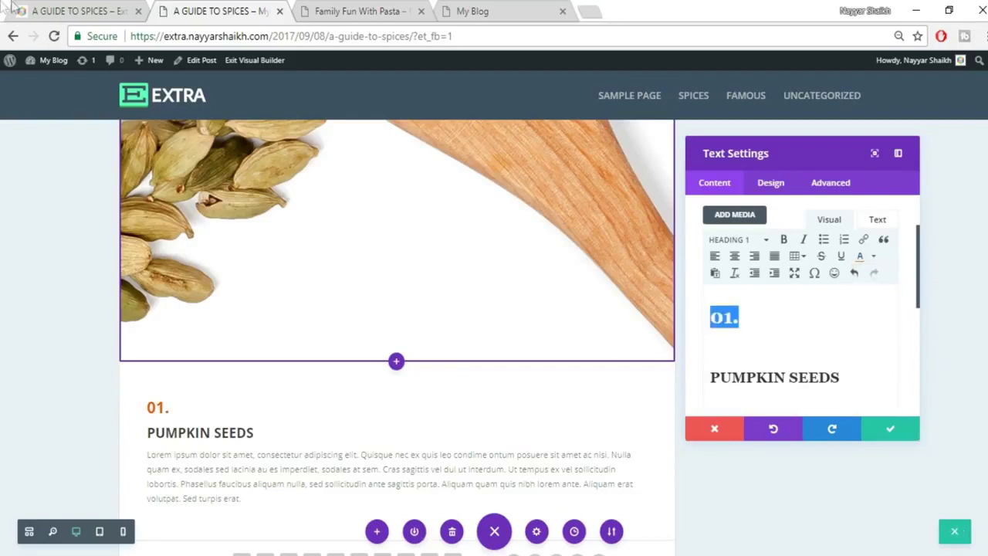
pyautogui.click(68, 10)
pyautogui.click(401, 270)
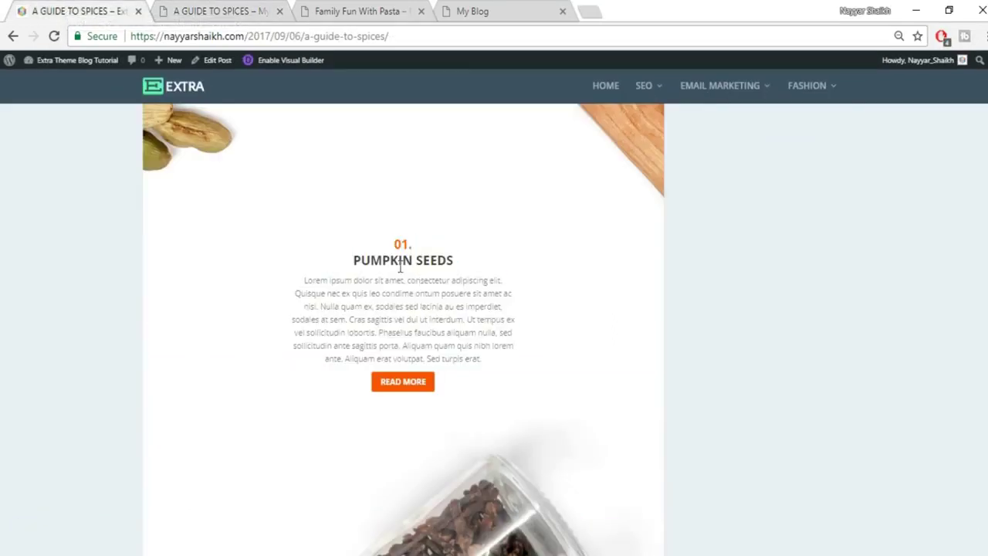
pyautogui.click(239, 9)
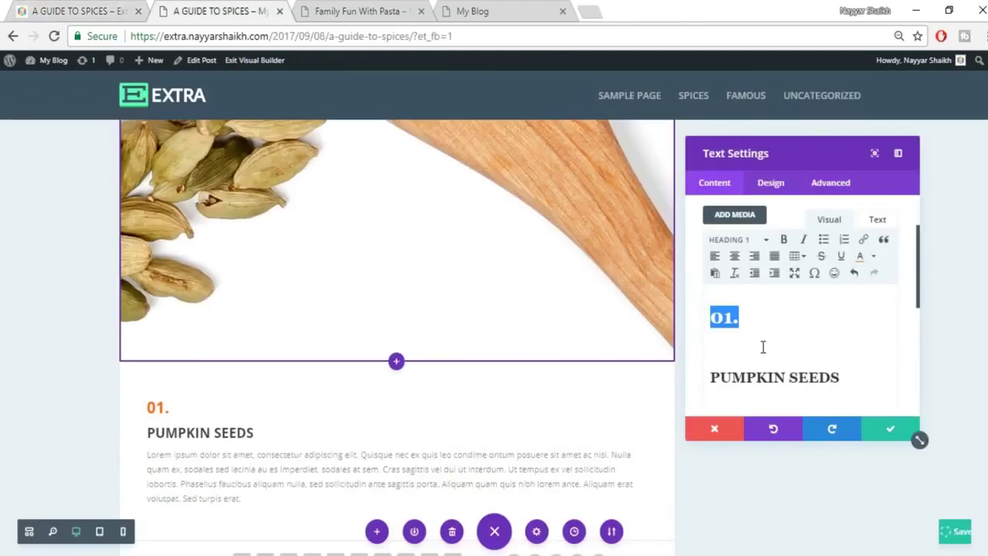
pyautogui.hotkey('ctrl', 'a')
pyautogui.click(735, 258)
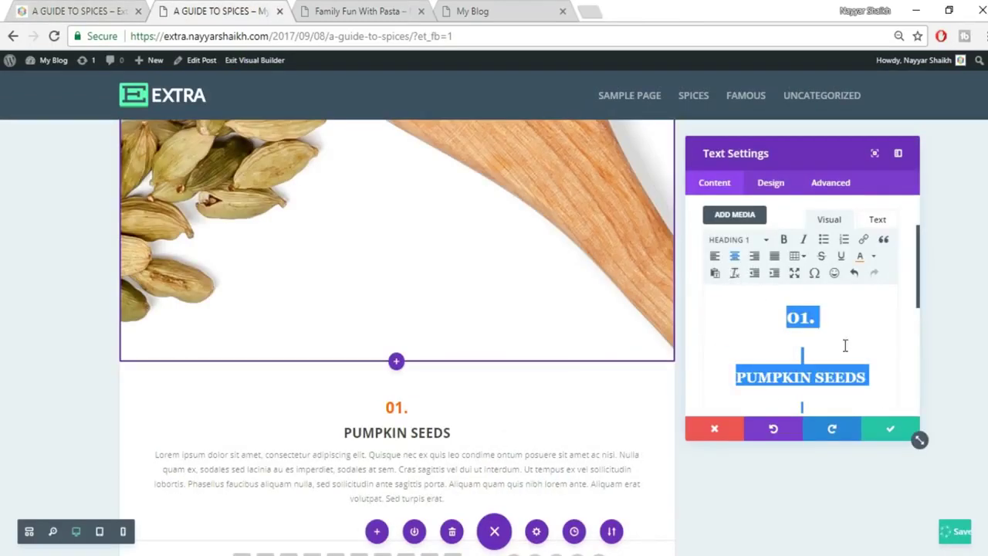
pyautogui.click(76, 9)
pyautogui.click(216, 9)
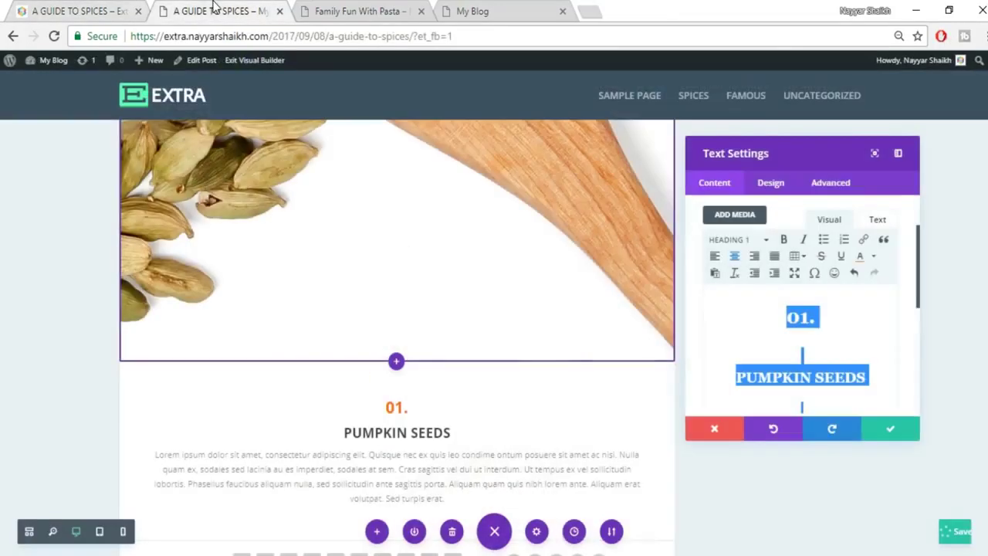
pyautogui.click(887, 434)
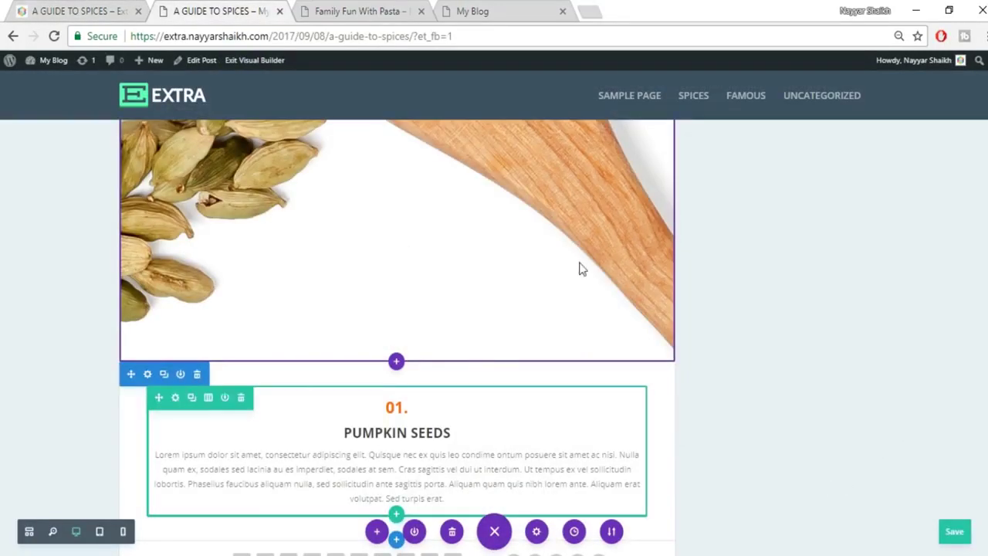
# Step: Add a Button module beneath the PUMPKIN SEEDS text
pyautogui.click(60, 9)
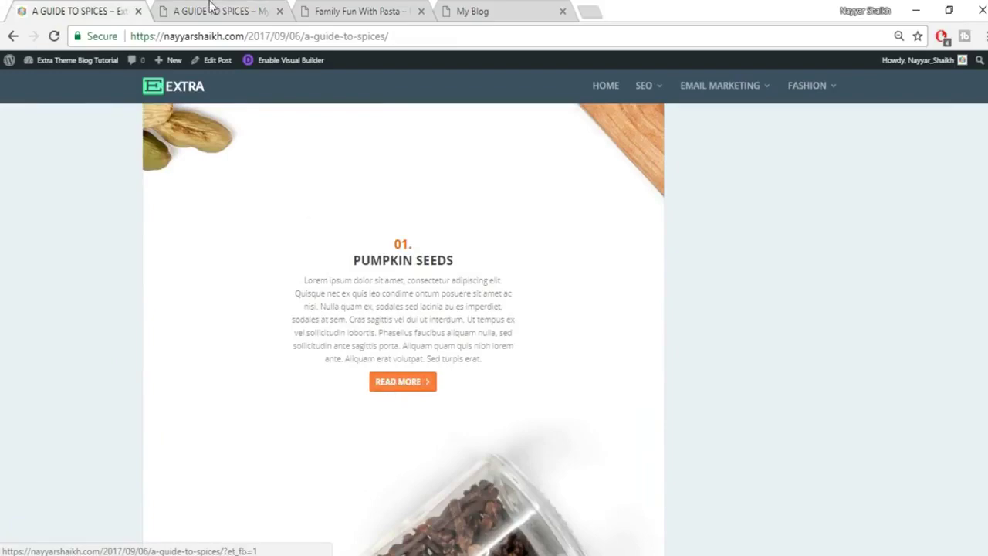
pyautogui.click(212, 8)
pyautogui.scroll(-1, 626, 309)
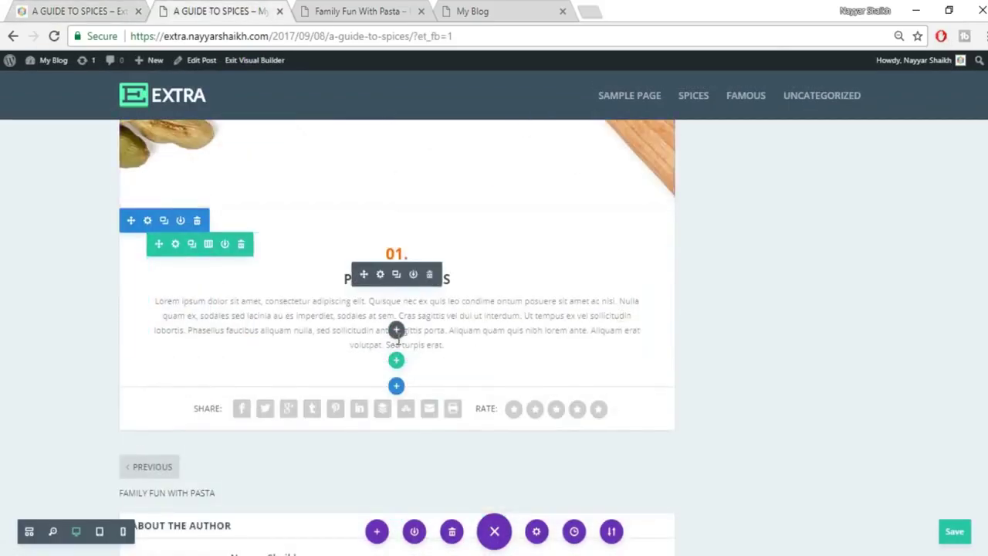
pyautogui.click(396, 331)
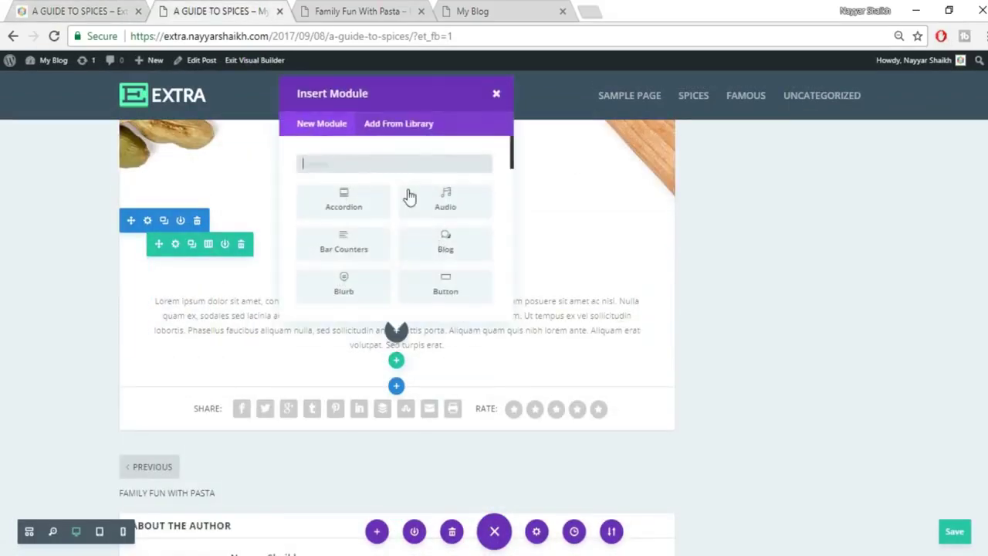
pyautogui.scroll(-1, 409, 196)
pyautogui.write('butt')
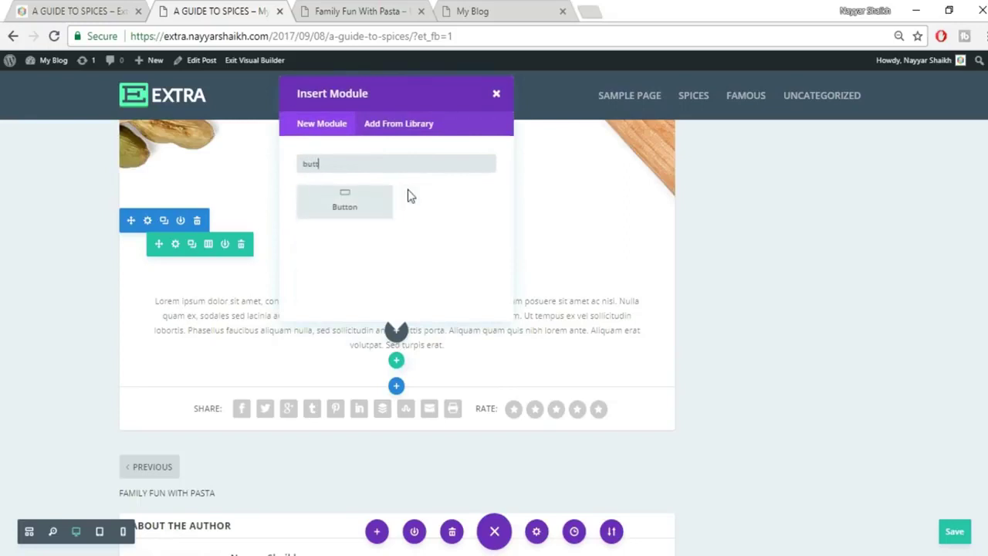
pyautogui.click(371, 201)
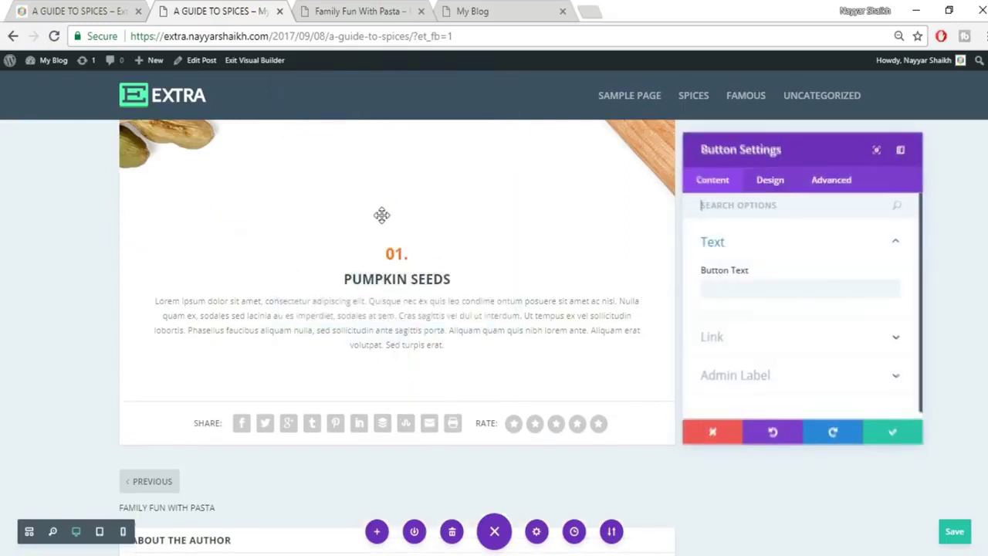
# Step: Set the button's label to READ MORE
pyautogui.click(67, 7)
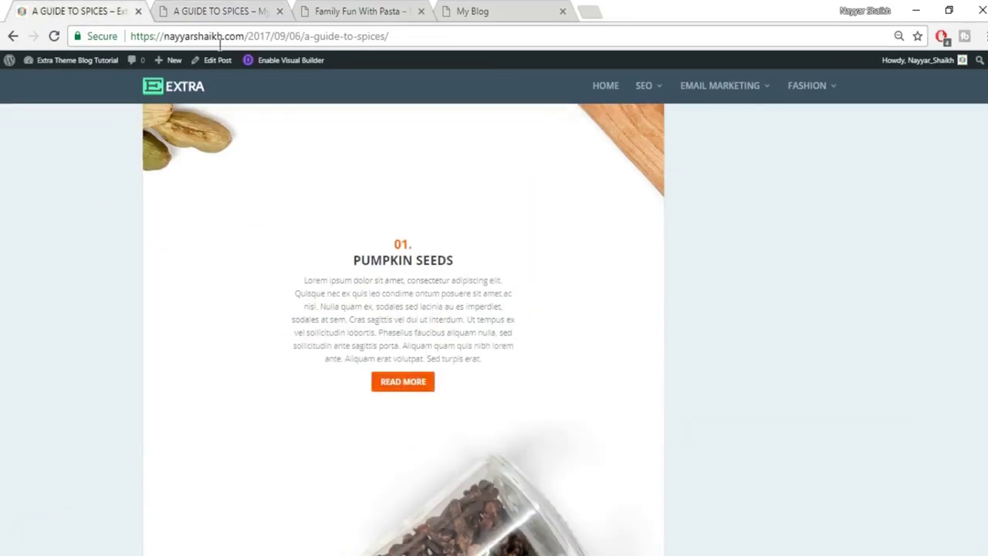
pyautogui.click(220, 11)
pyautogui.click(777, 288)
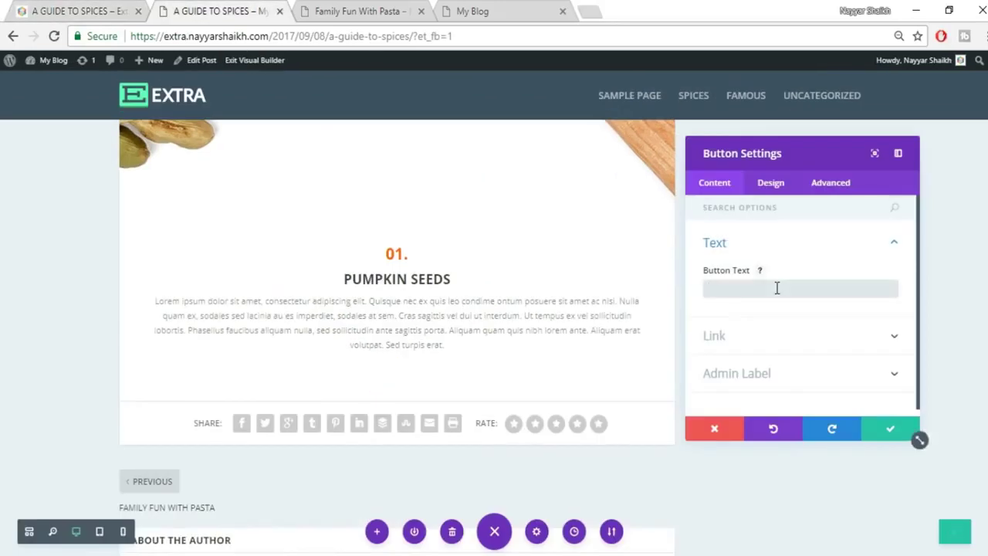
pyautogui.write('READ')
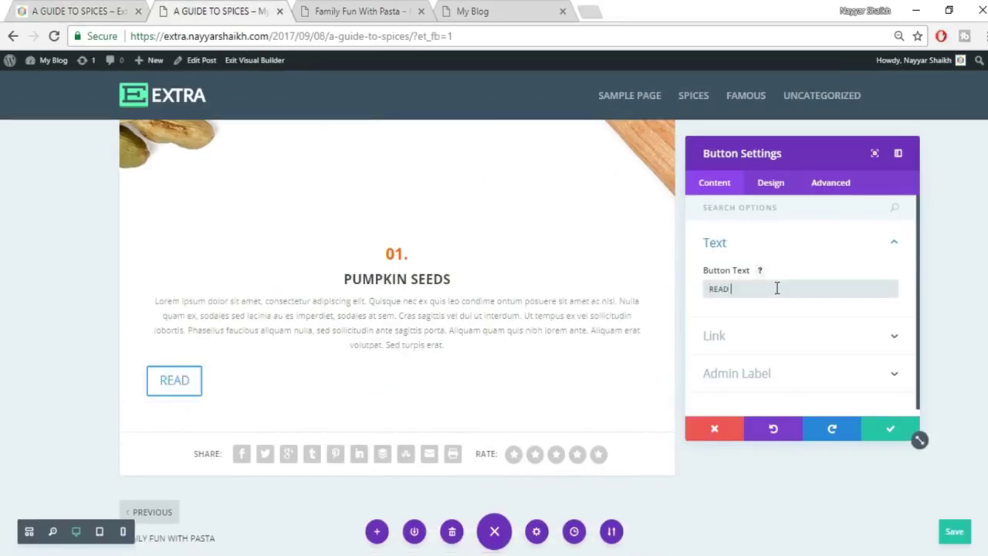
pyautogui.write(' MORE')
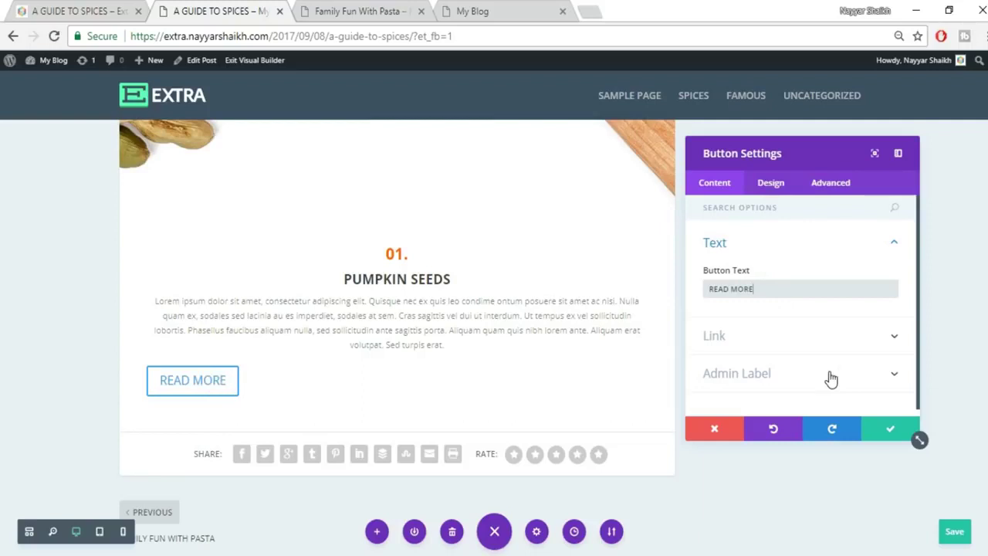
pyautogui.click(772, 186)
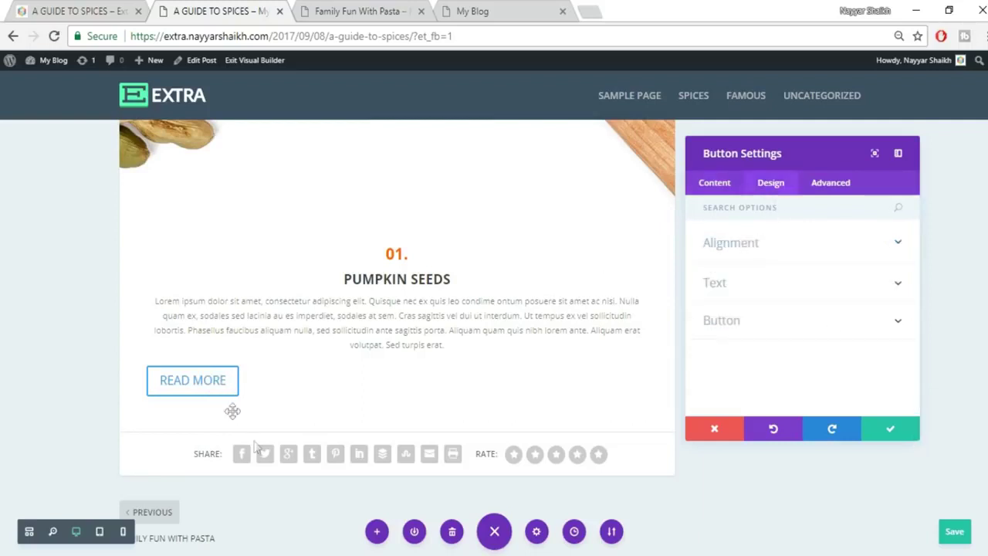
# Step: Enable custom styles for the READ MORE button and set its text size to 15
pyautogui.click(782, 327)
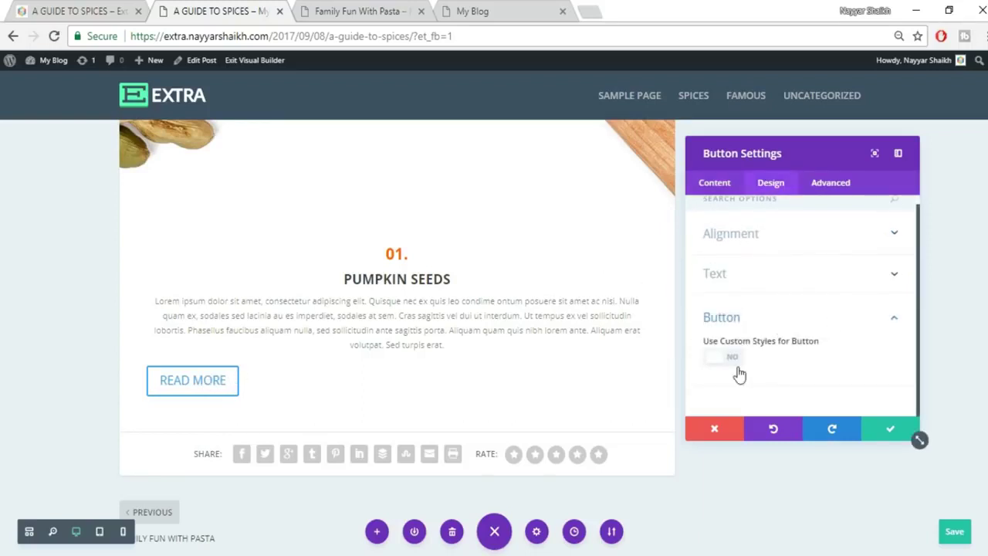
pyautogui.click(729, 363)
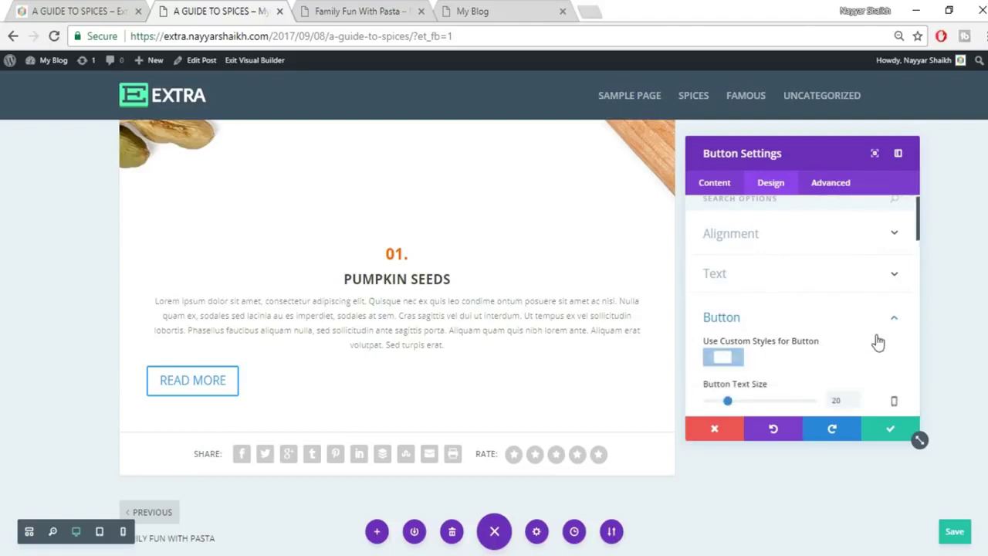
pyautogui.scroll(-2, 858, 370)
pyautogui.doubleClick(836, 327)
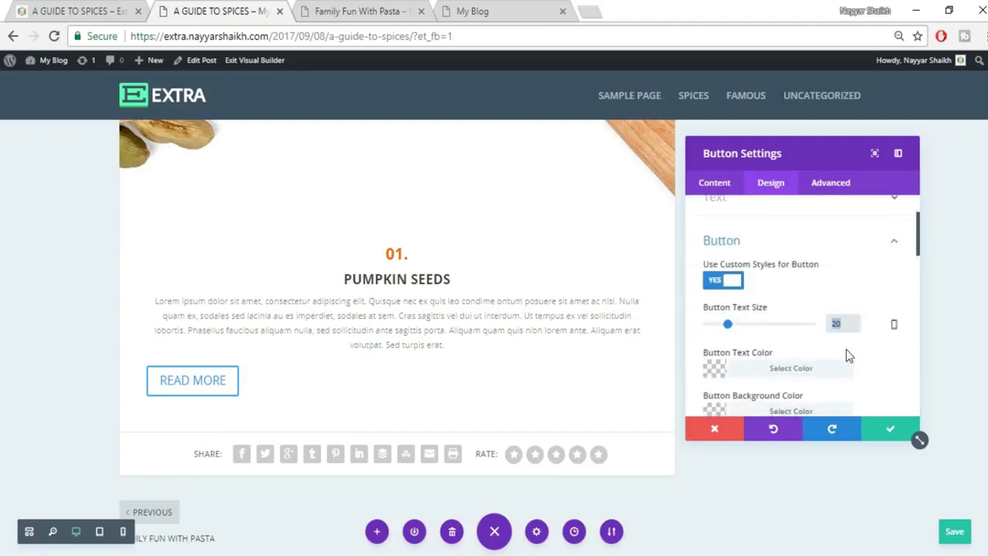
pyautogui.write('15')
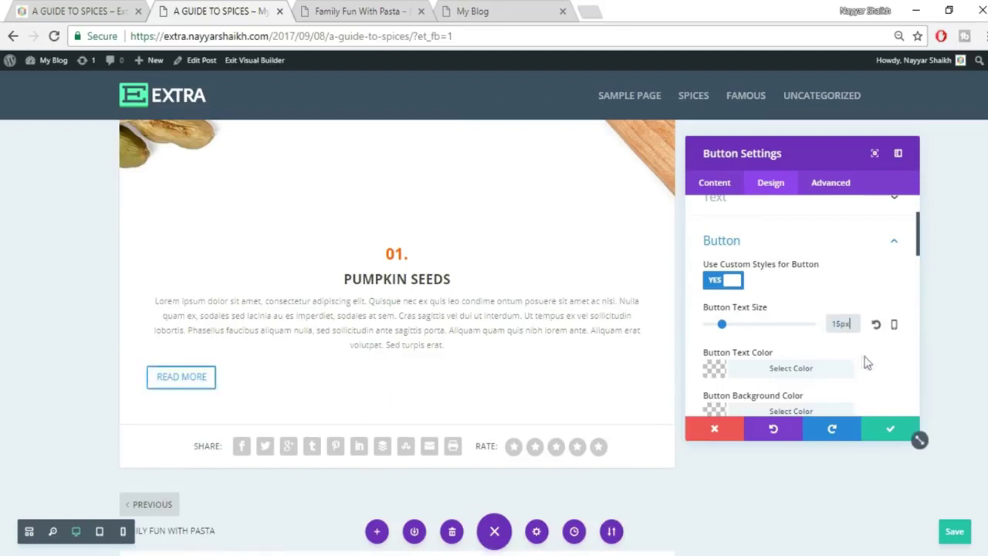
pyautogui.scroll(-2, 865, 360)
# Step: After checking the live post for reference, make the button background red
pyautogui.click(87, 8)
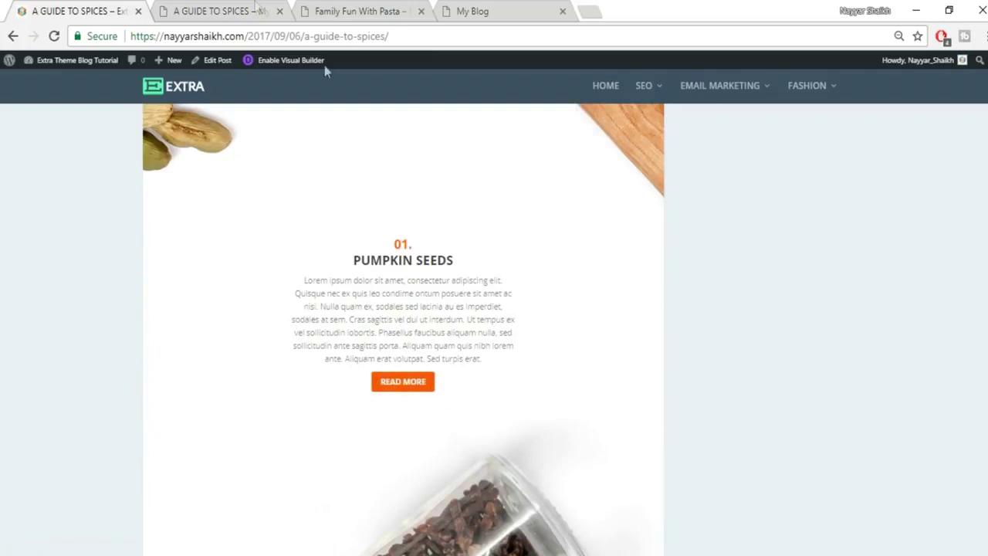
pyautogui.click(257, 8)
pyautogui.click(853, 336)
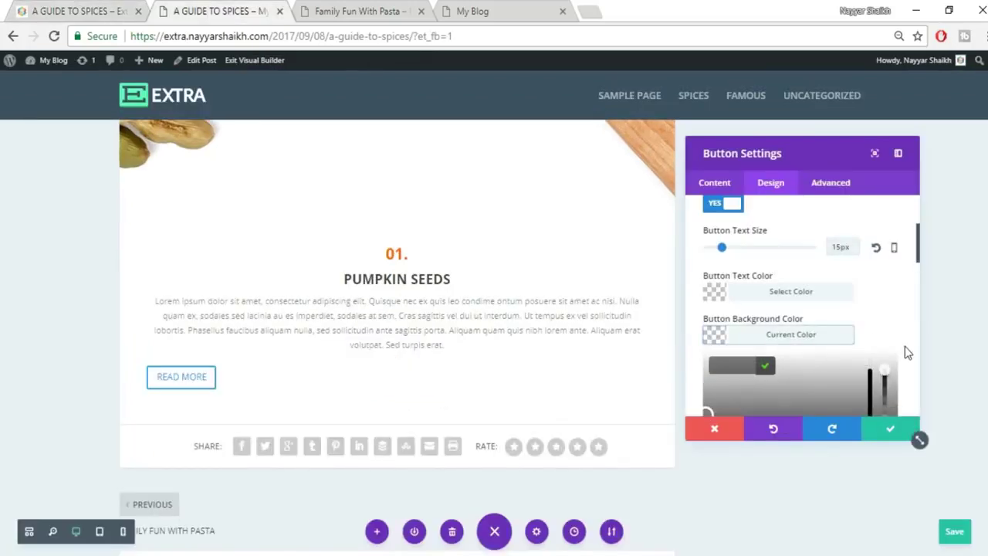
pyautogui.click(766, 316)
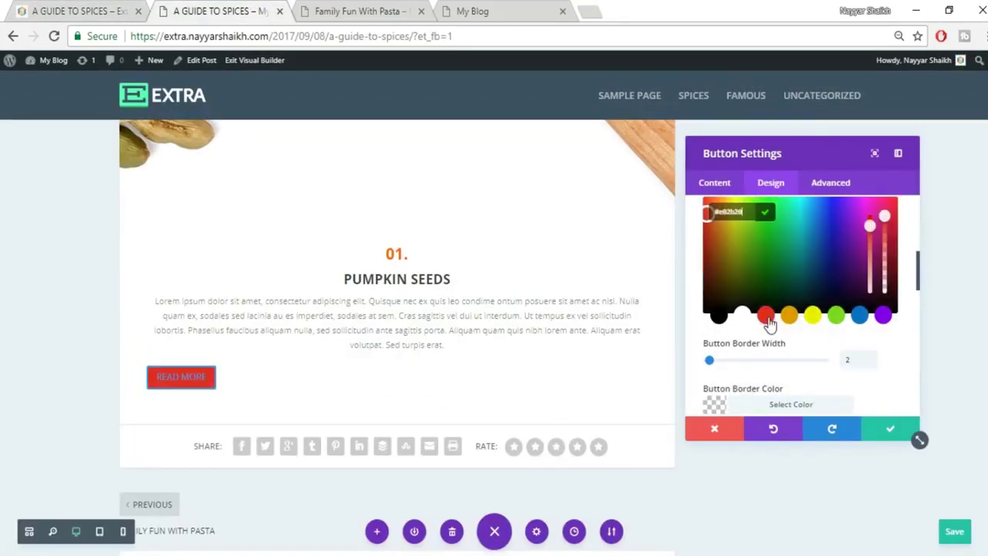
pyautogui.click(913, 284)
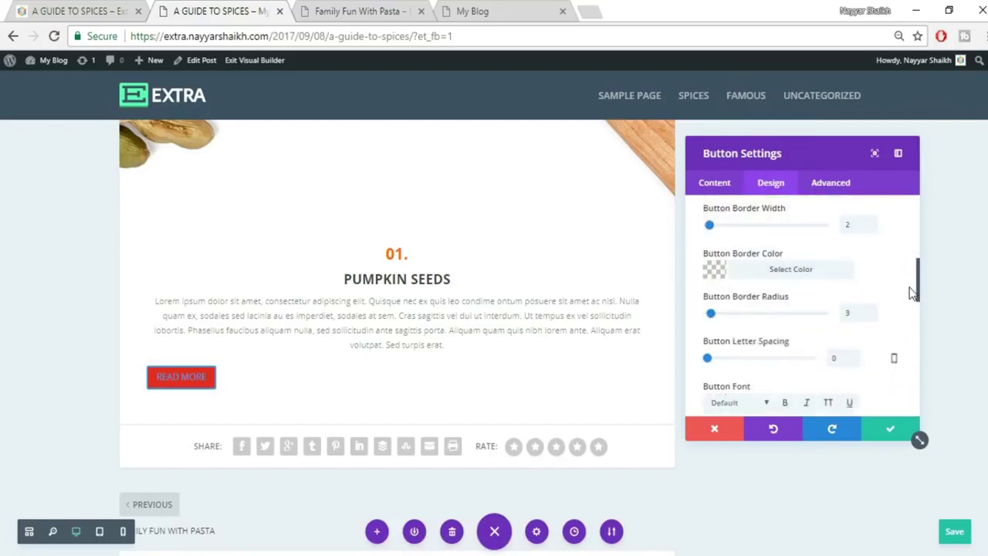
# Step: Set the READ MORE button text colour to white
pyautogui.scroll(4, 911, 285)
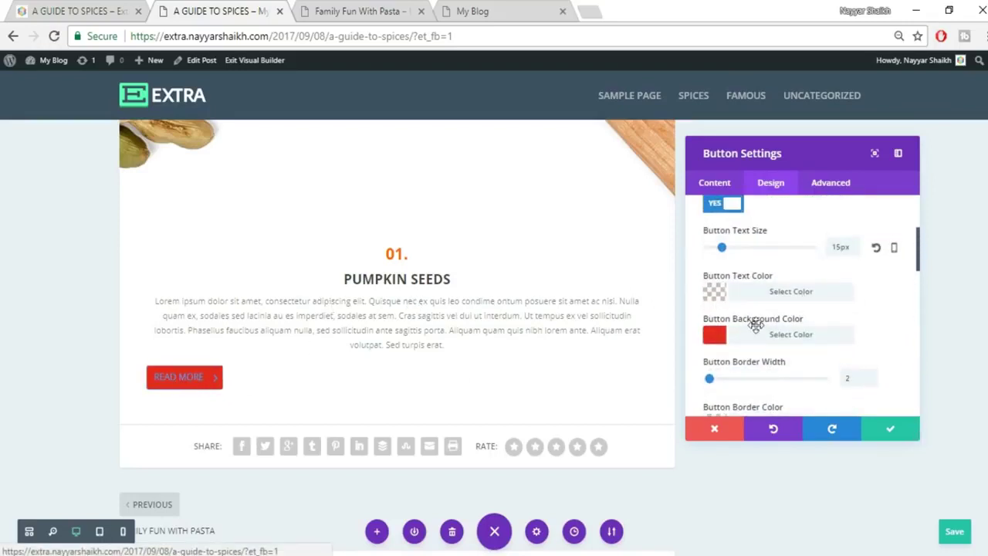
pyautogui.click(808, 293)
pyautogui.scroll(-2, 734, 369)
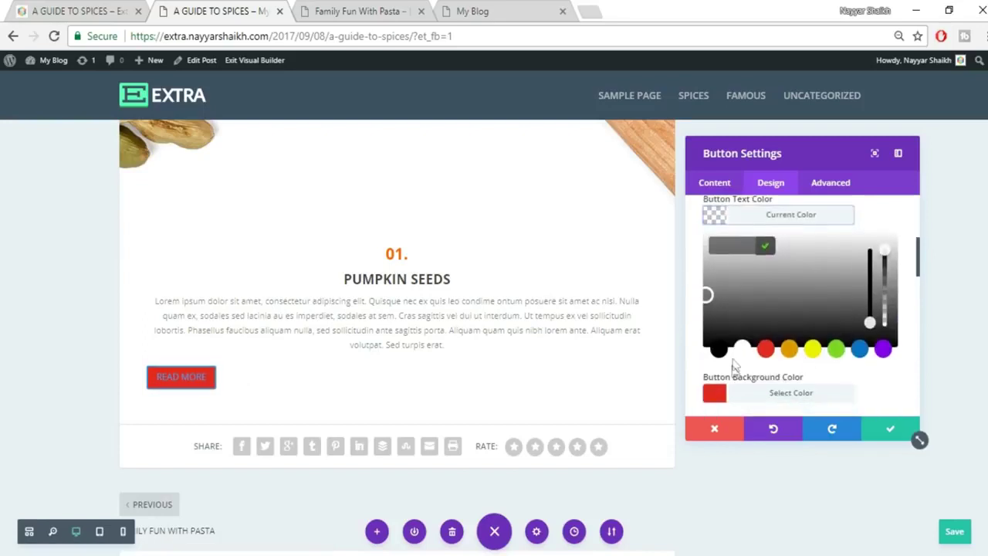
pyautogui.click(742, 349)
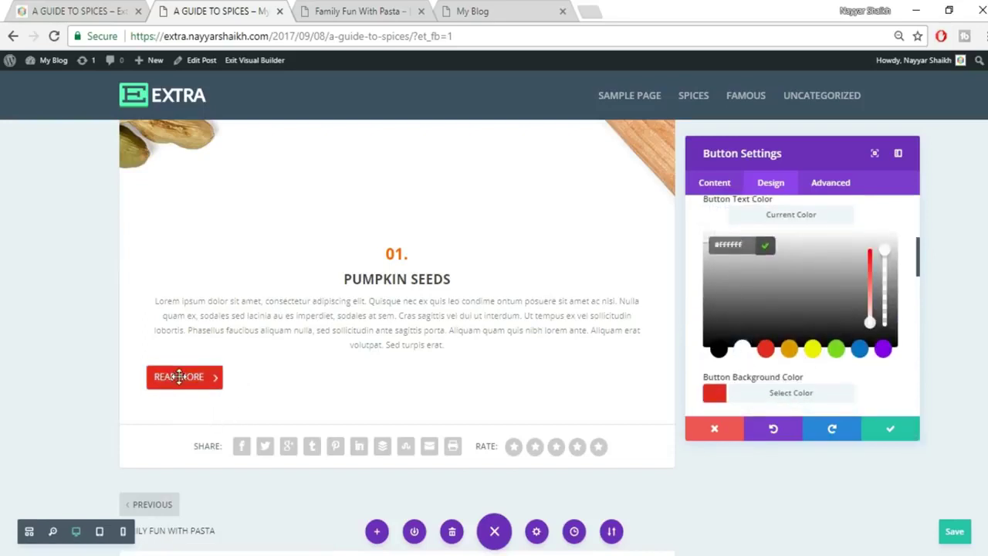
# Step: Center the READ MORE button and save the button settings
pyautogui.scroll(1, 865, 370)
pyautogui.scroll(3, 866, 371)
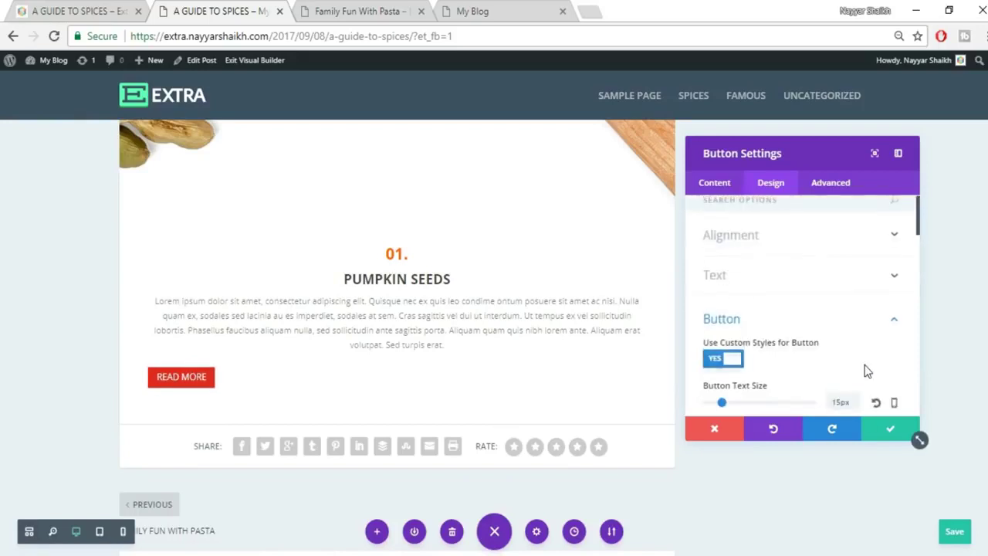
pyautogui.click(800, 254)
pyautogui.click(760, 288)
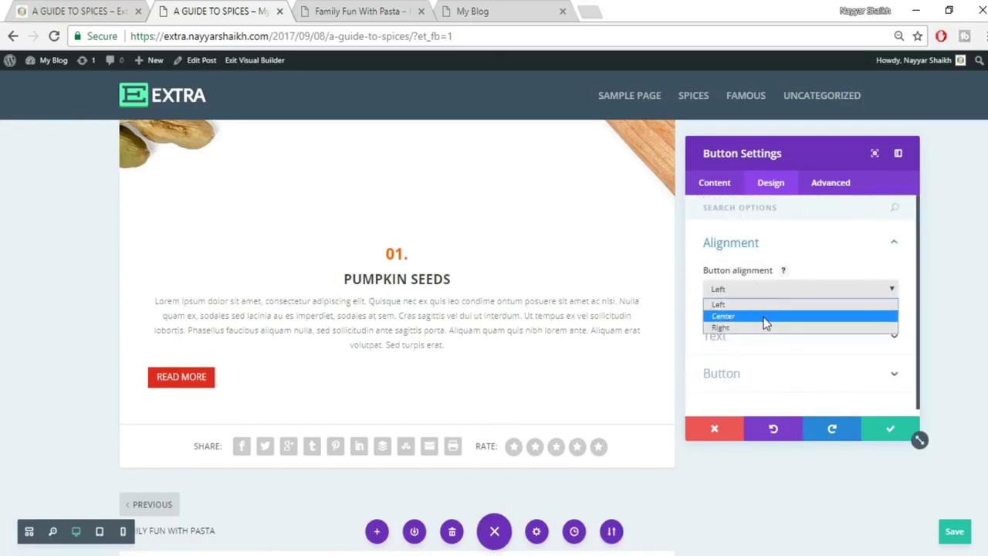
pyautogui.click(762, 315)
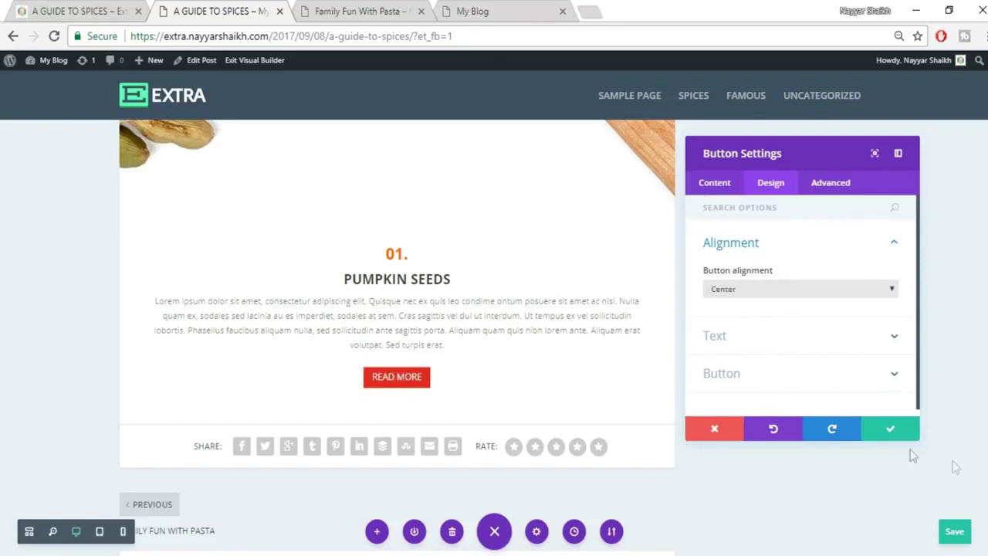
pyautogui.click(888, 432)
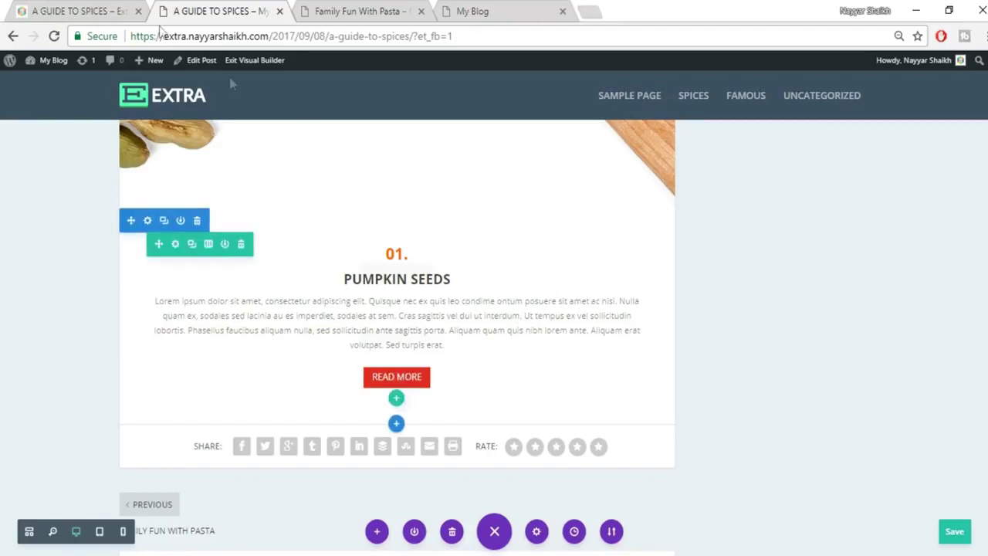
# Step: Drag the Pumpkin Seeds module padding to about 202px left and 192px right
pyautogui.hotkey('ctrl', 'shift', 'Tab')
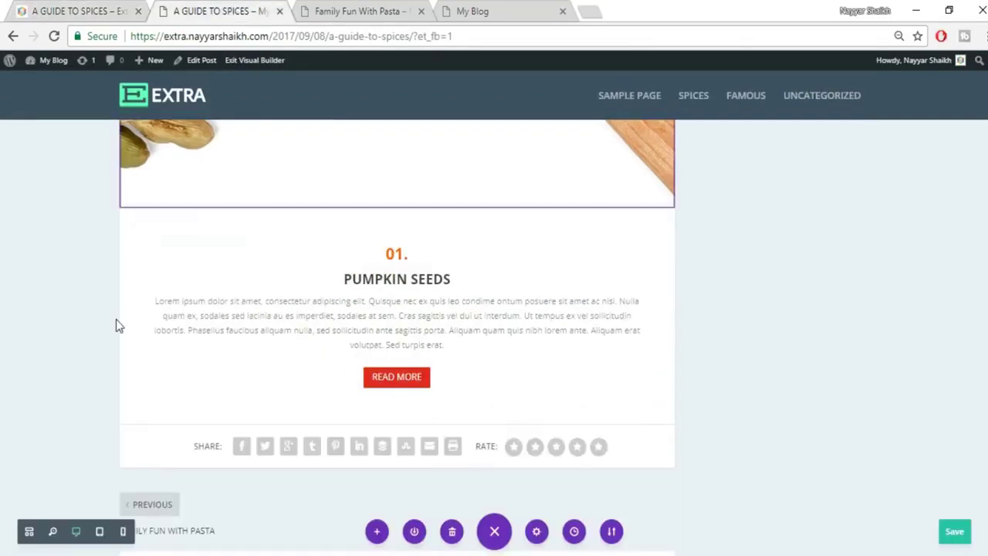
pyautogui.moveTo(125, 315)
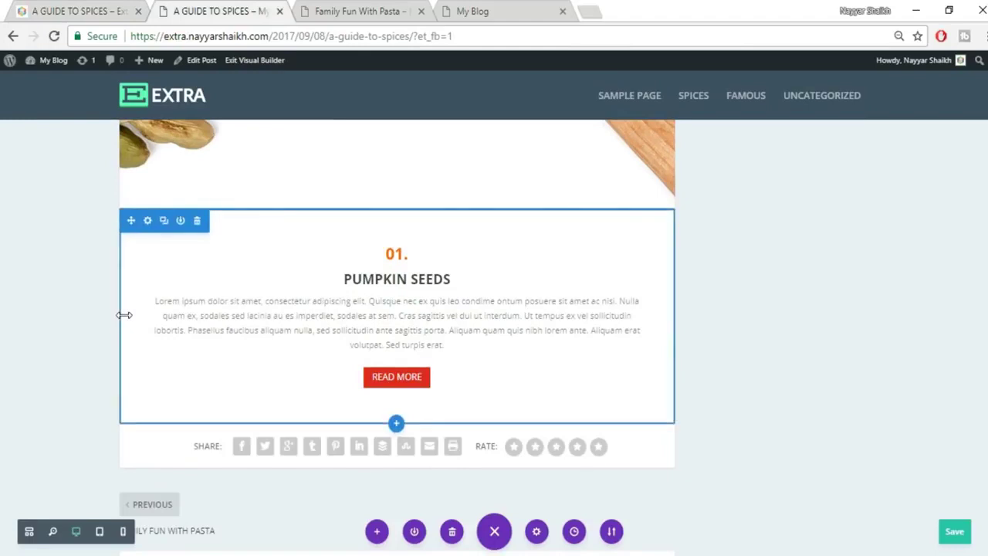
pyautogui.moveTo(156, 323); pyautogui.dragTo(243, 333)
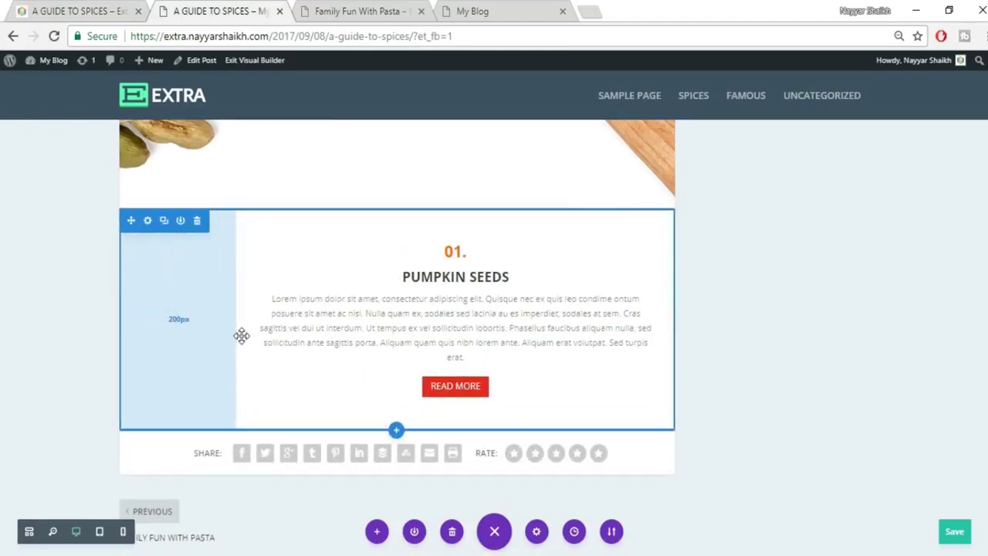
pyautogui.moveTo(670, 313); pyautogui.dragTo(555, 314)
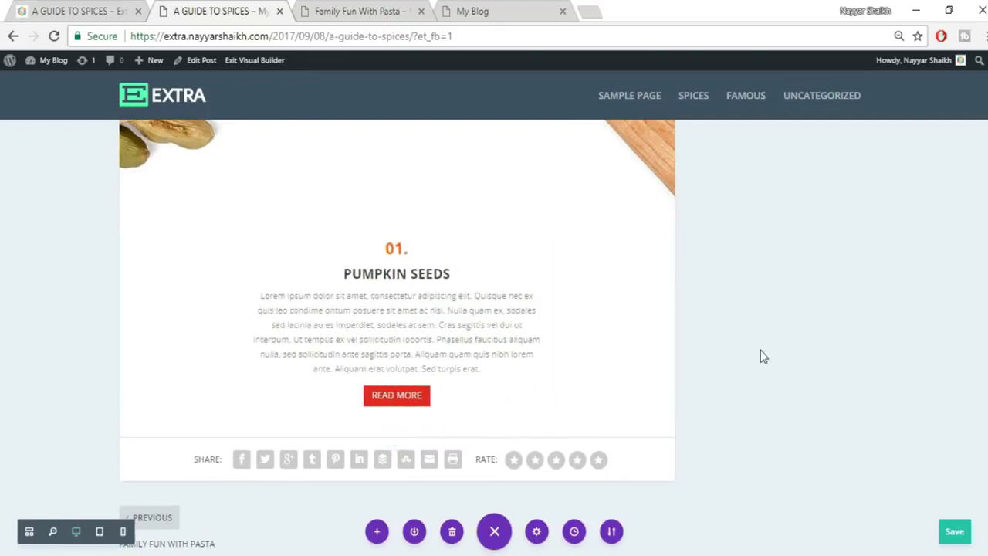
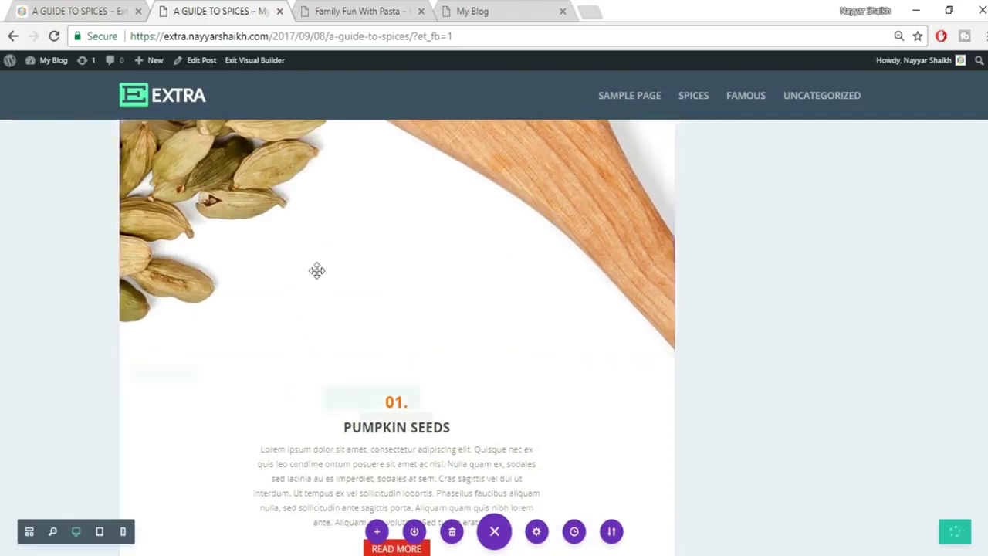
# Step: Give the Pumpkin Seeds text a top margin of -150 so it overlaps the cardamom image
pyautogui.scroll(-1, 392, 439)
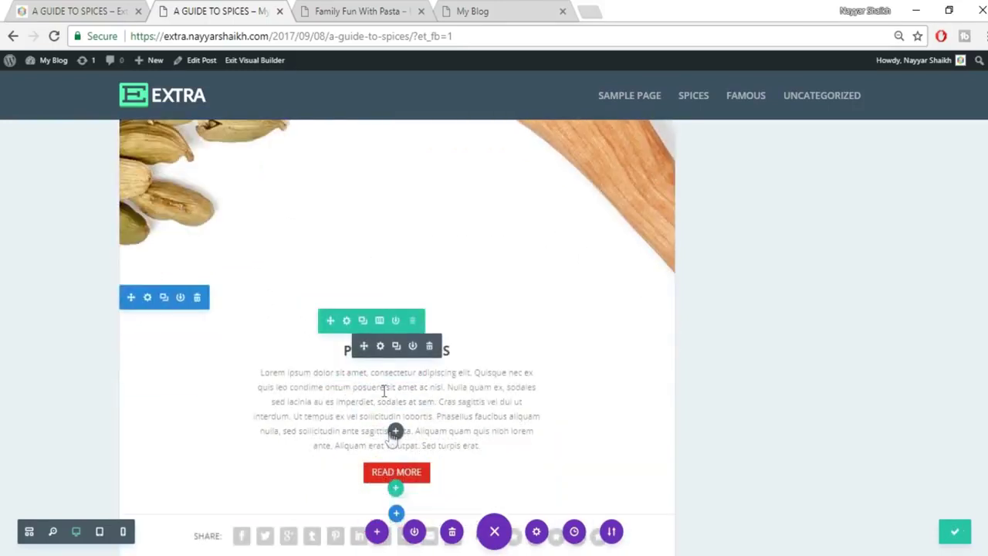
pyautogui.click(380, 347)
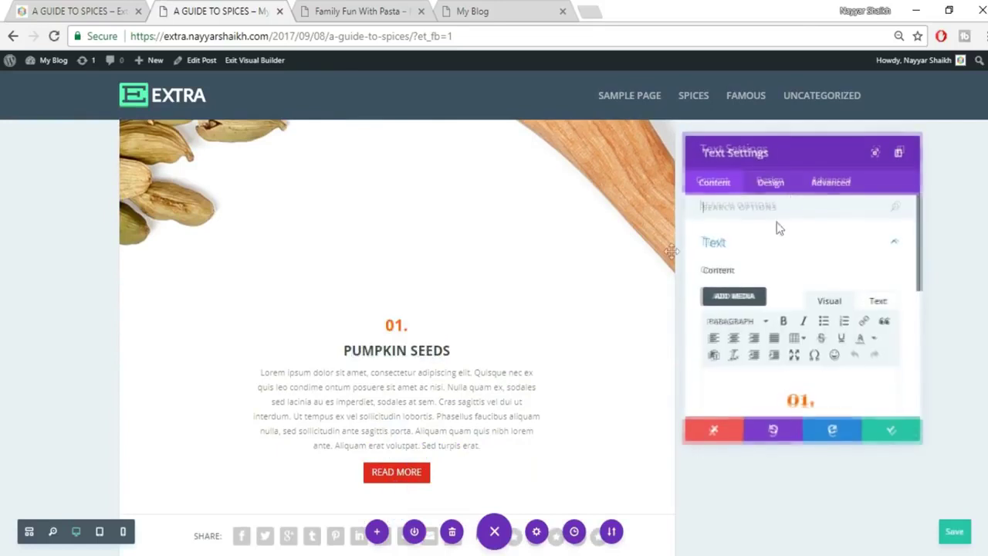
pyautogui.click(772, 183)
pyautogui.scroll(-1, 816, 332)
pyautogui.click(820, 365)
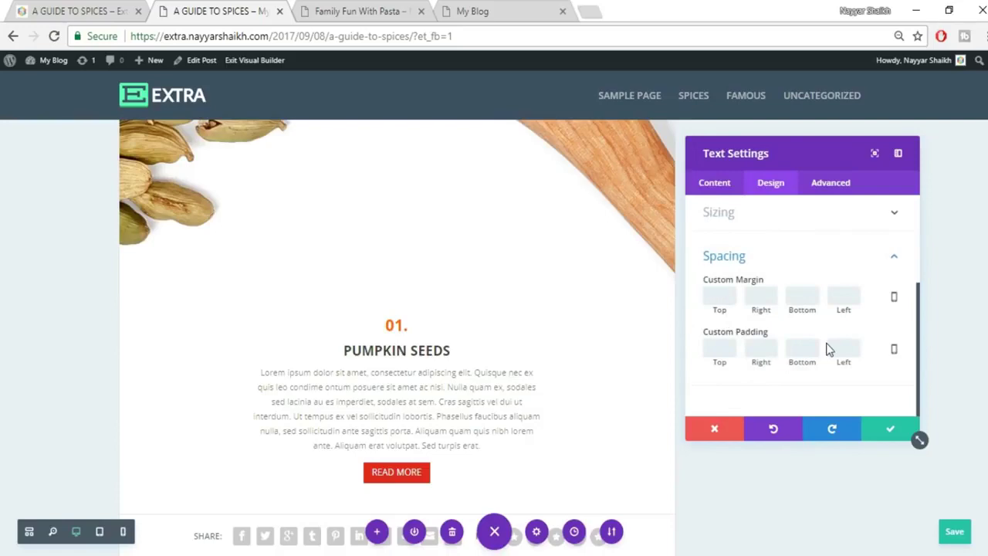
pyautogui.write('-150')
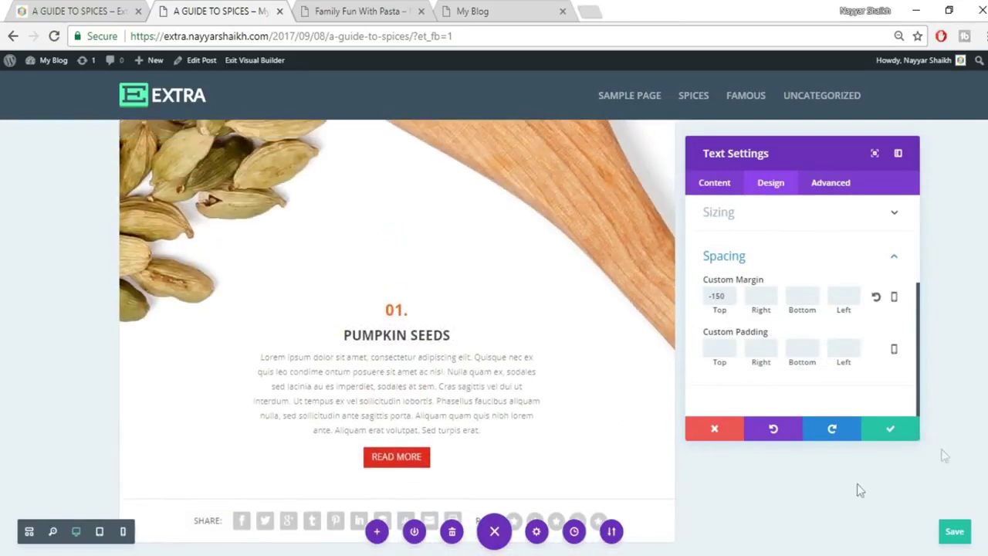
pyautogui.click(909, 429)
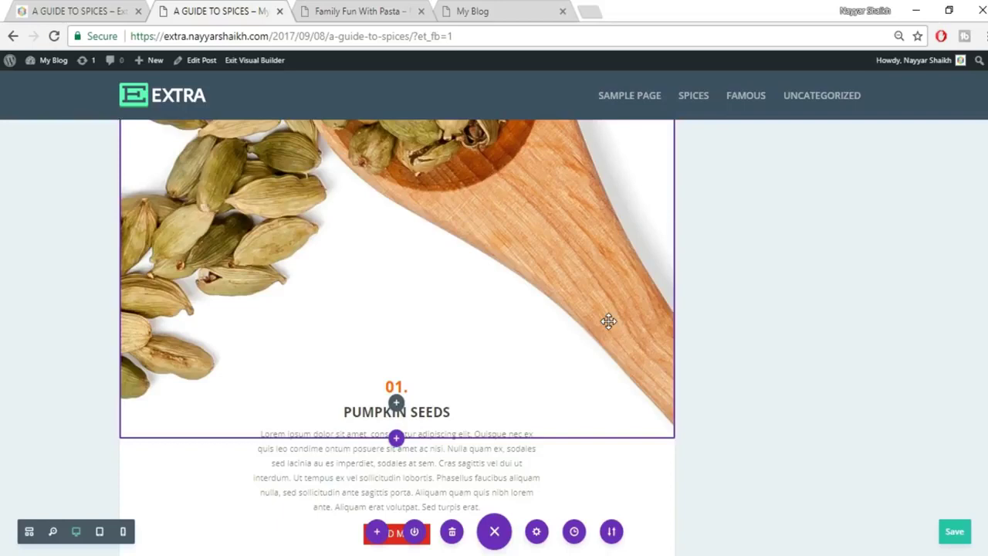
# Step: Save the page and check the reference post's Cloves section
pyautogui.hotkey('ctrl', 's')
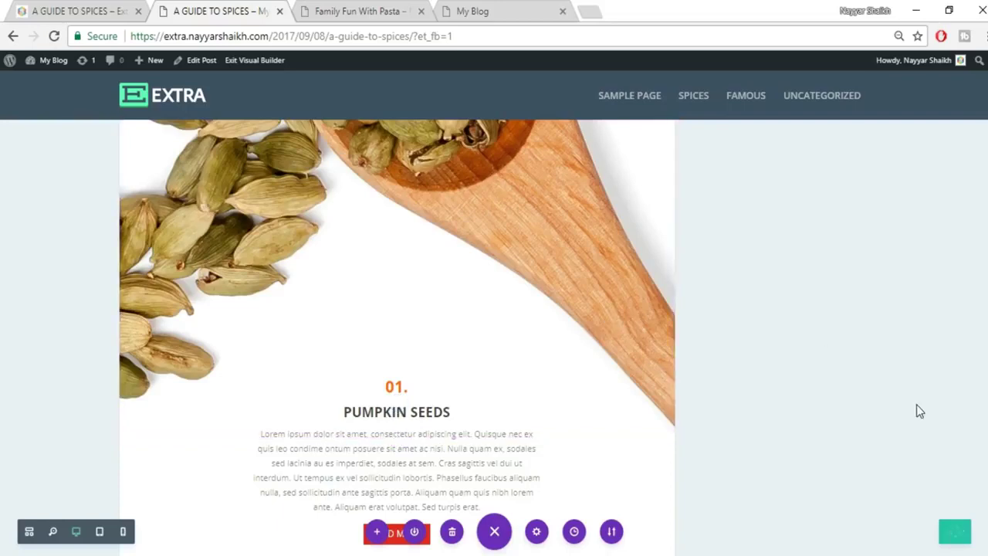
pyautogui.scroll(-2, 916, 410)
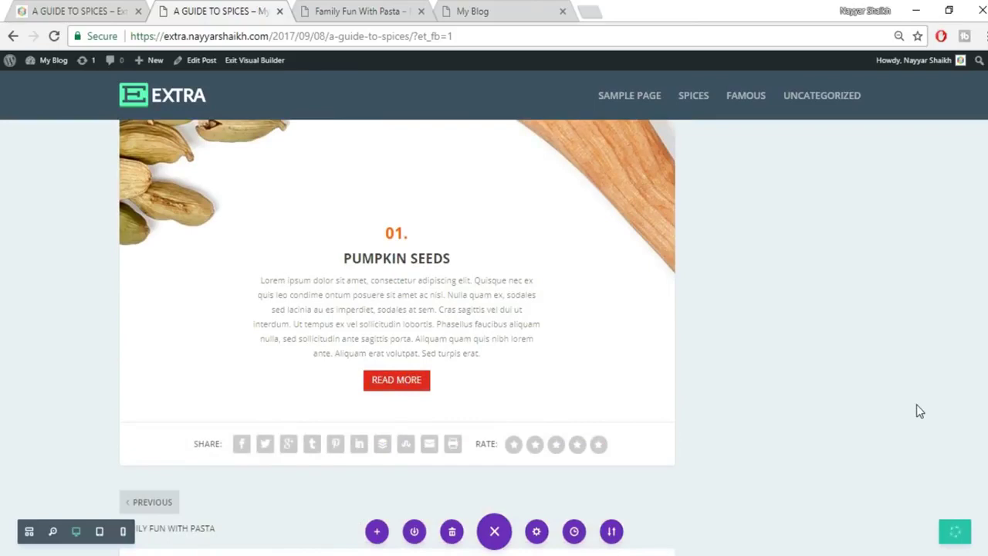
pyautogui.click(85, 11)
pyautogui.scroll(-6, 746, 247)
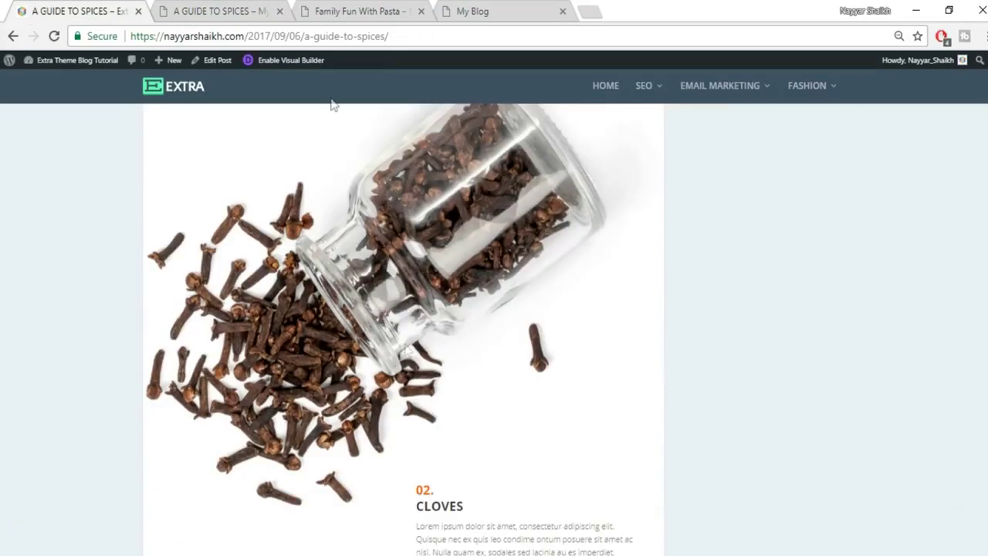
# Step: Add a fullwidth section with a Fullwidth Image module below Pumpkin Seeds
pyautogui.click(255, 9)
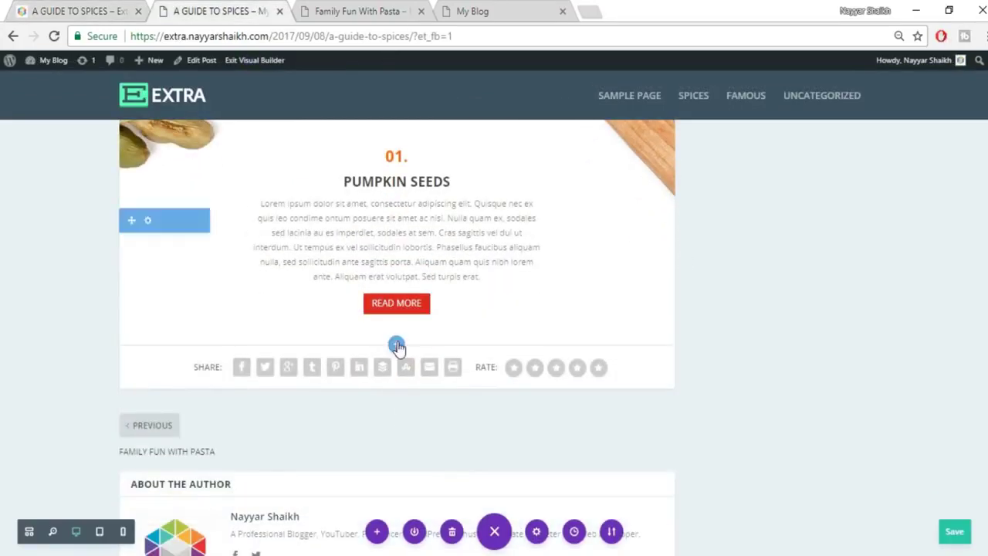
pyautogui.click(396, 345)
pyautogui.click(480, 306)
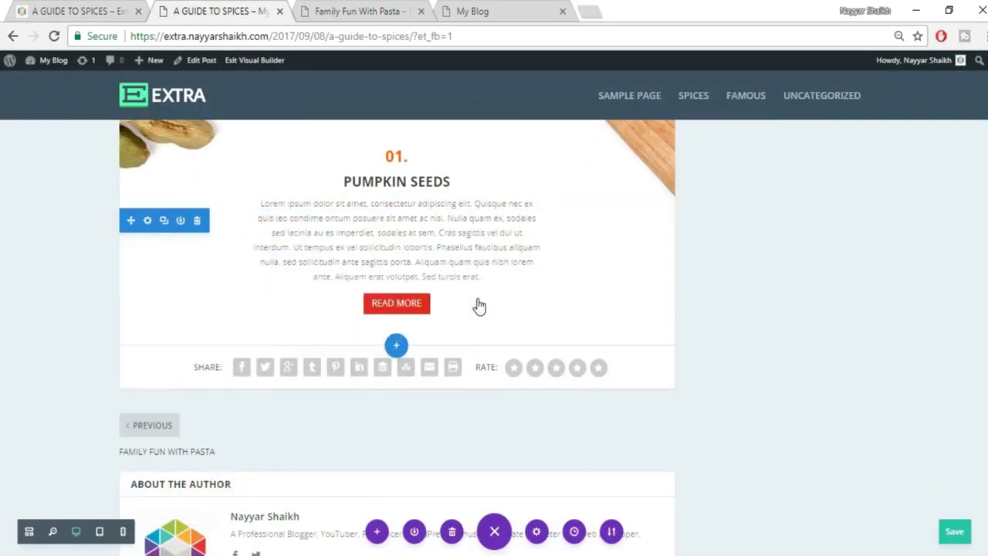
pyautogui.click(361, 289)
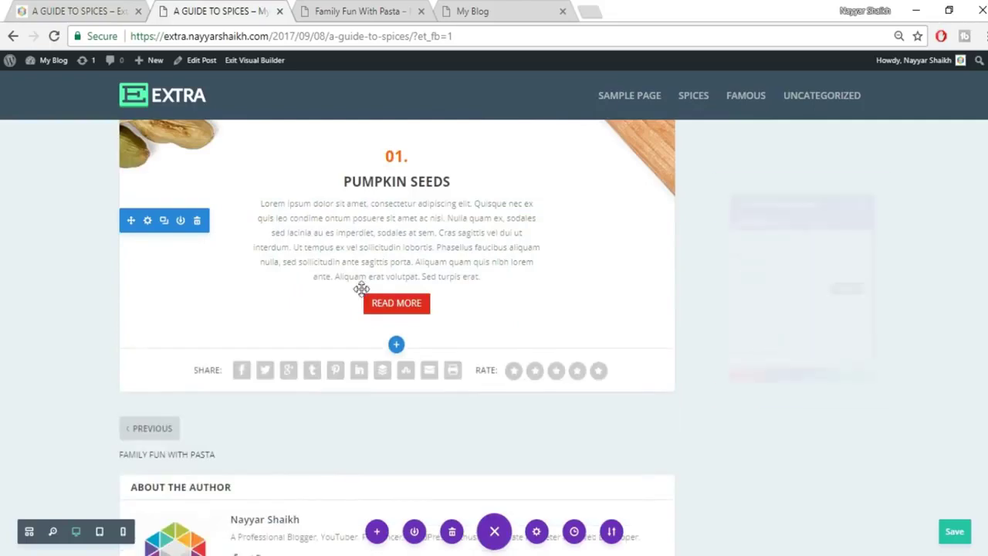
pyautogui.click(96, 6)
pyautogui.click(192, 9)
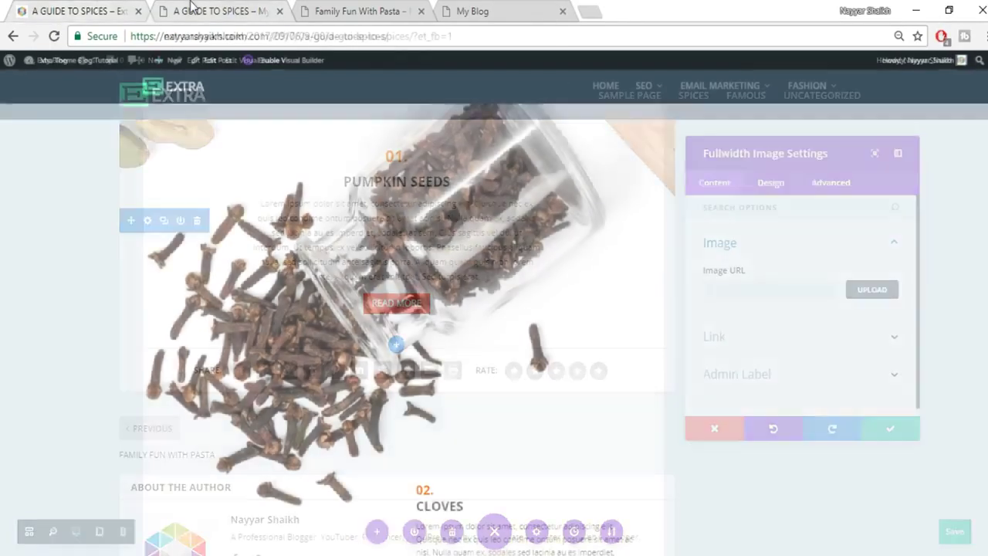
# Step: Upload 035.jpg, the cloves-in-a-jar photo, and insert it into the Fullwidth Image module
pyautogui.click(872, 287)
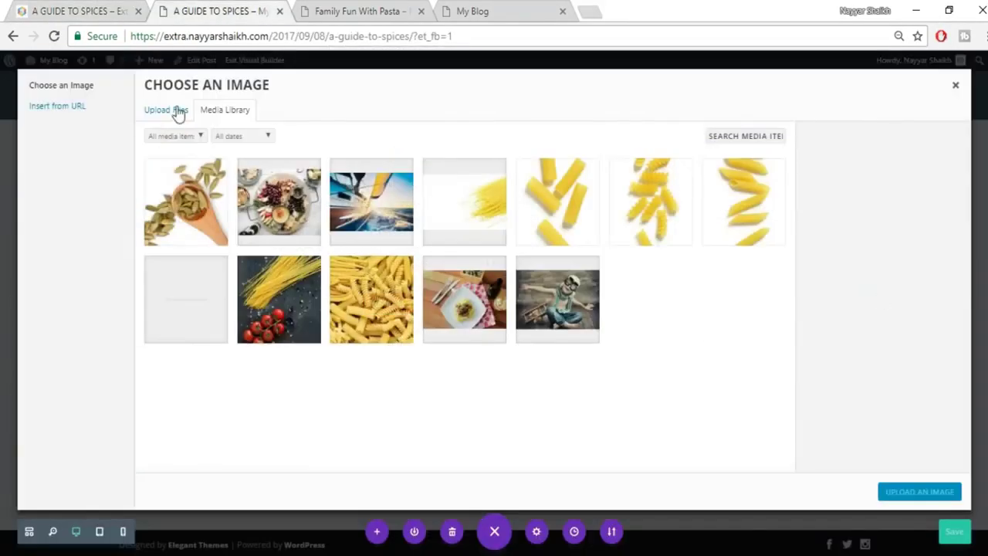
pyautogui.click(174, 112)
pyautogui.click(553, 301)
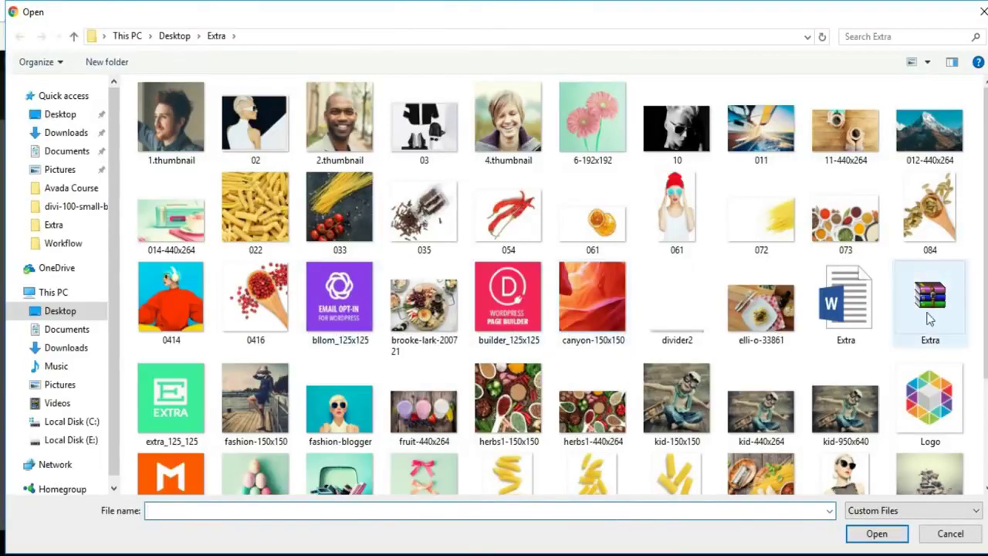
pyautogui.click(415, 195)
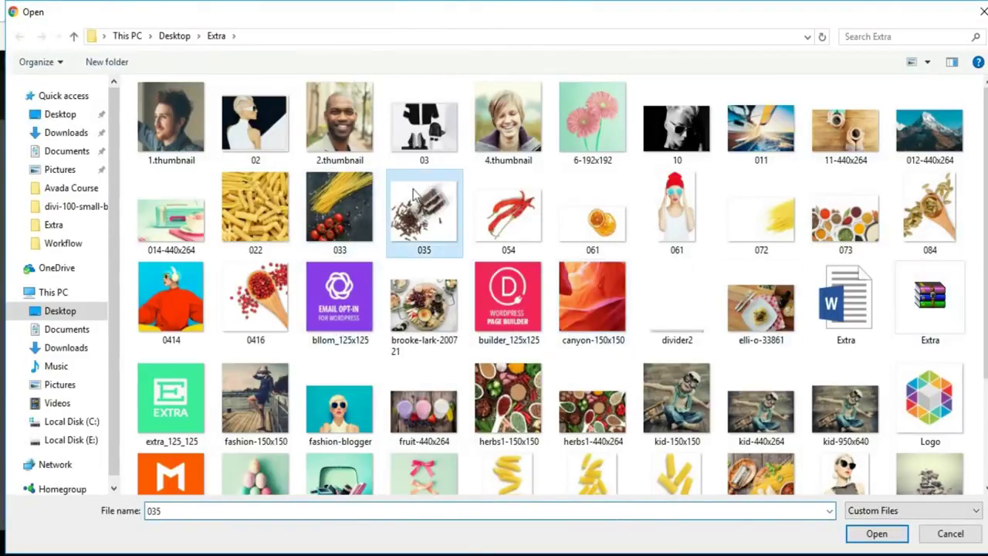
pyautogui.click(876, 533)
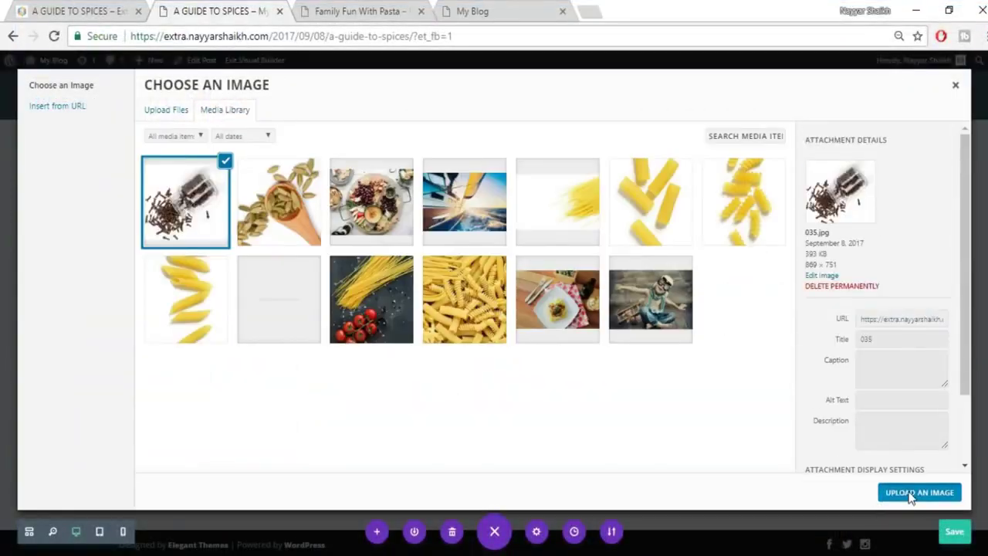
pyautogui.click(910, 494)
# Step: Compare with the reference Cloves section and confirm the fullwidth image settings
pyautogui.scroll(-5, 419, 403)
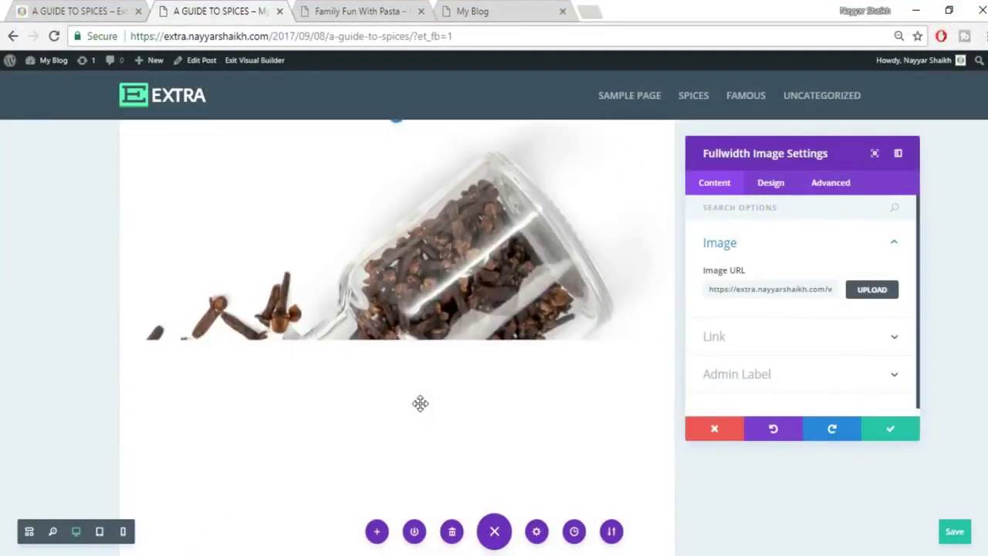
pyautogui.click(46, 7)
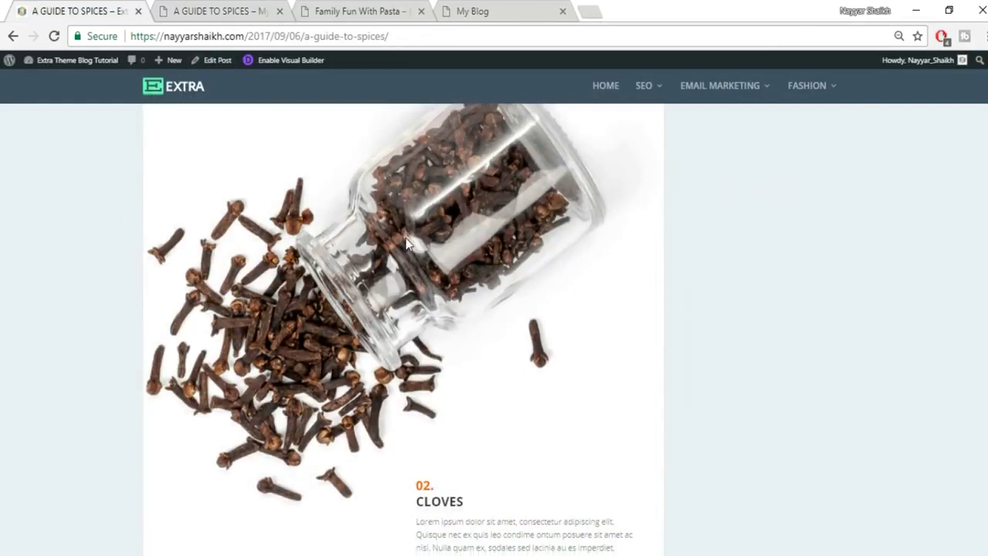
pyautogui.scroll(-3, 405, 238)
pyautogui.scroll(-1, 510, 321)
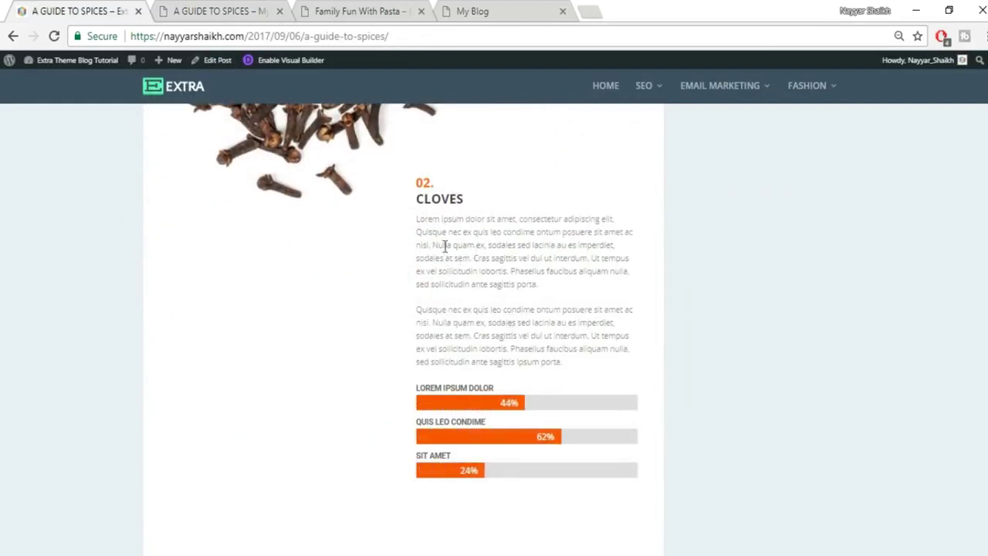
pyautogui.click(232, 11)
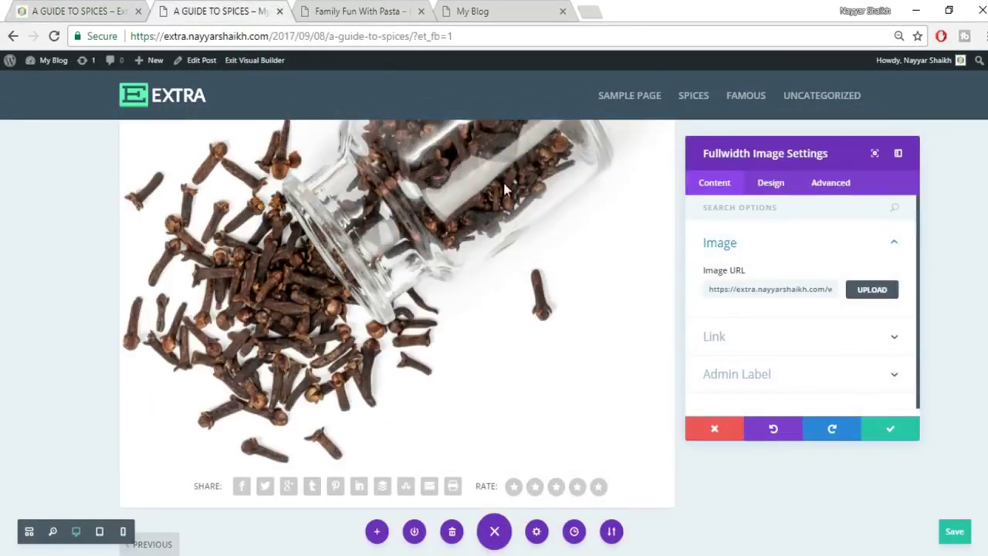
pyautogui.click(885, 437)
pyautogui.scroll(-1, 419, 379)
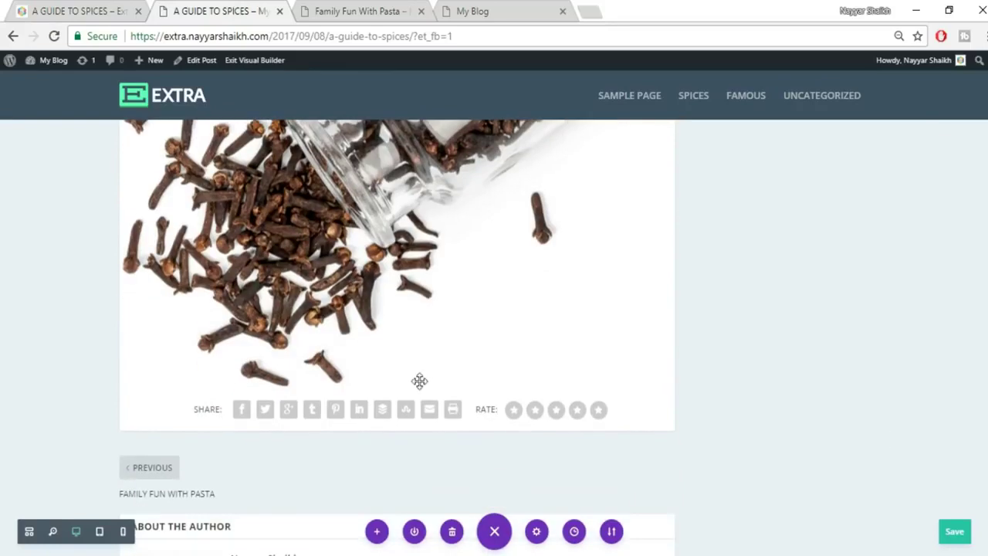
# Step: Add a regular two-column section below the cloves image
pyautogui.click(395, 386)
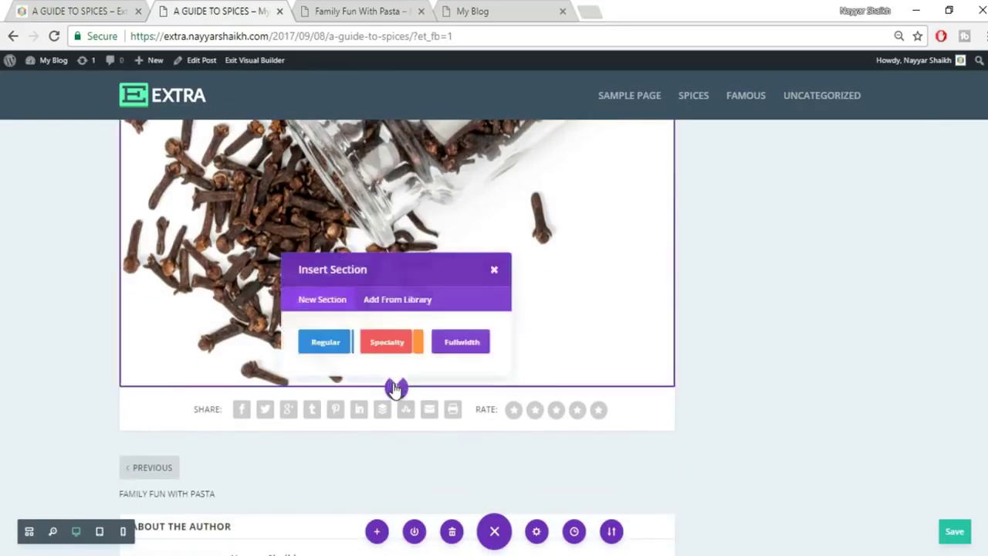
pyautogui.click(312, 349)
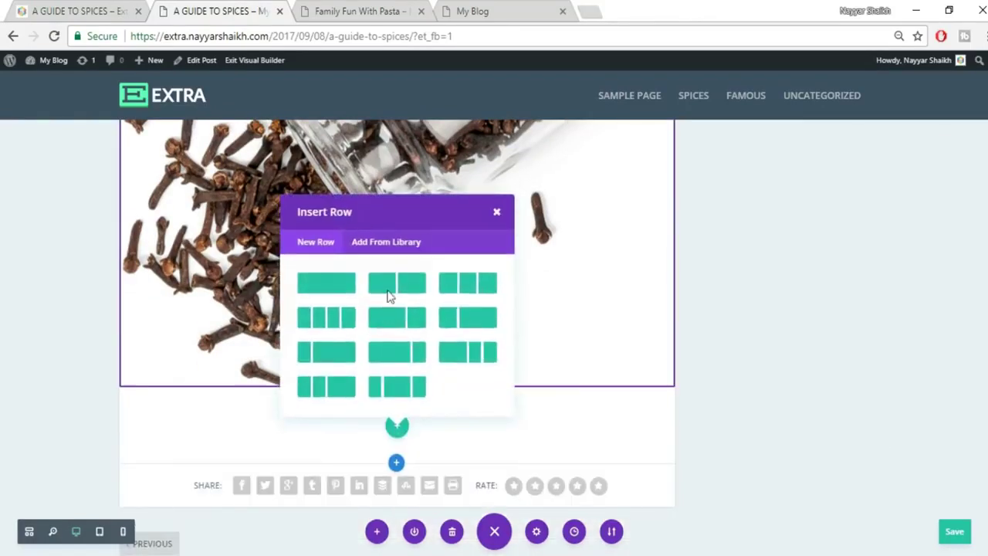
pyautogui.click(124, 10)
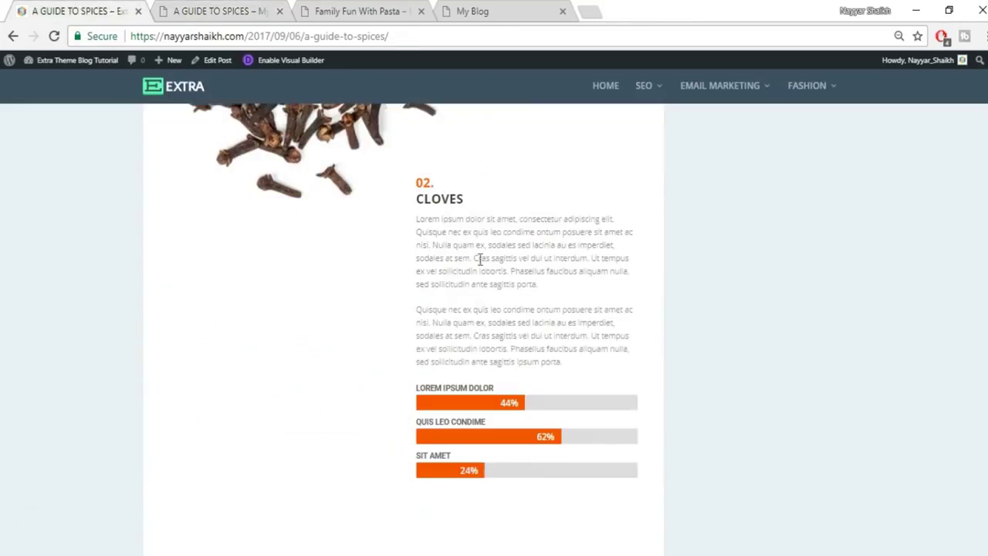
pyautogui.click(257, 9)
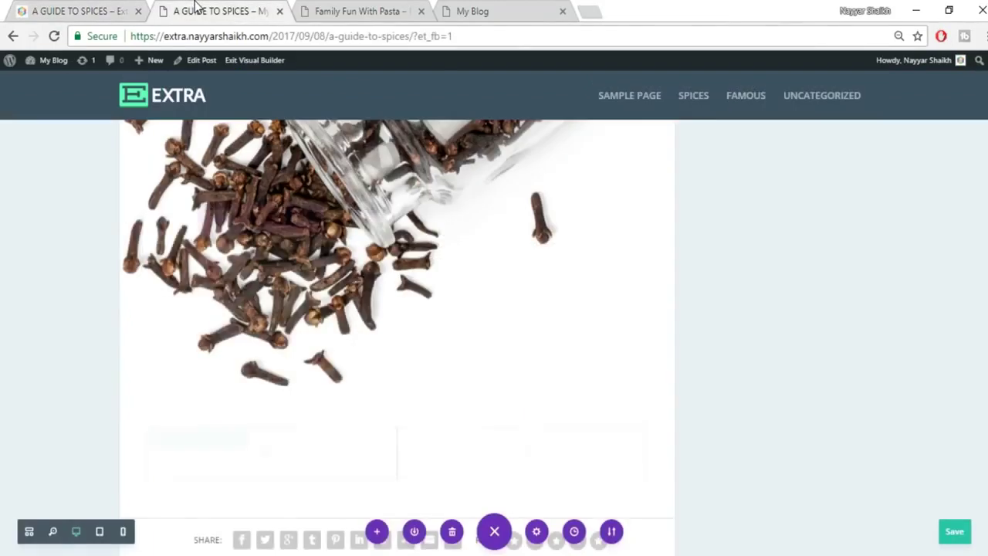
pyautogui.click(361, 221)
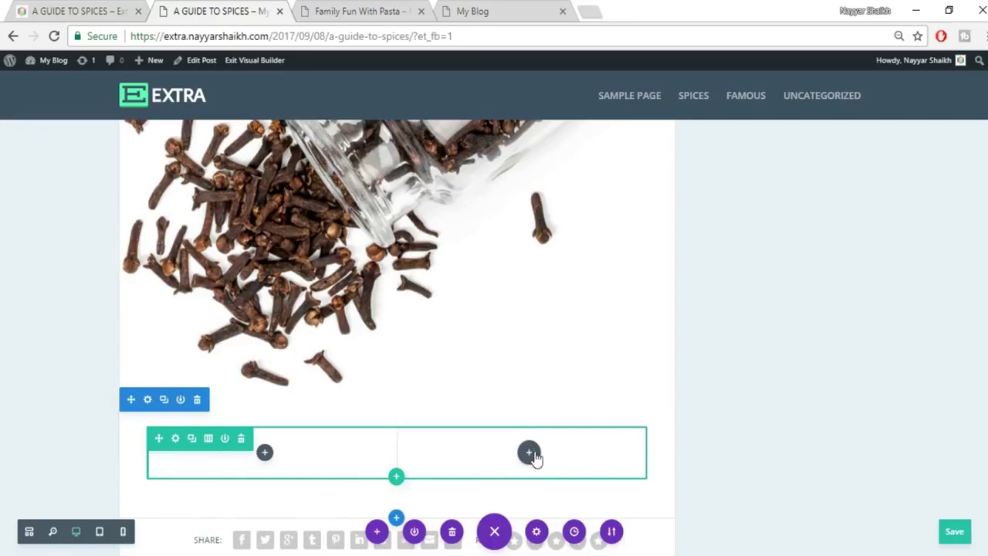
# Step: Add a Text module to the right column and copy the 02. Cloves text from the reference
pyautogui.click(529, 452)
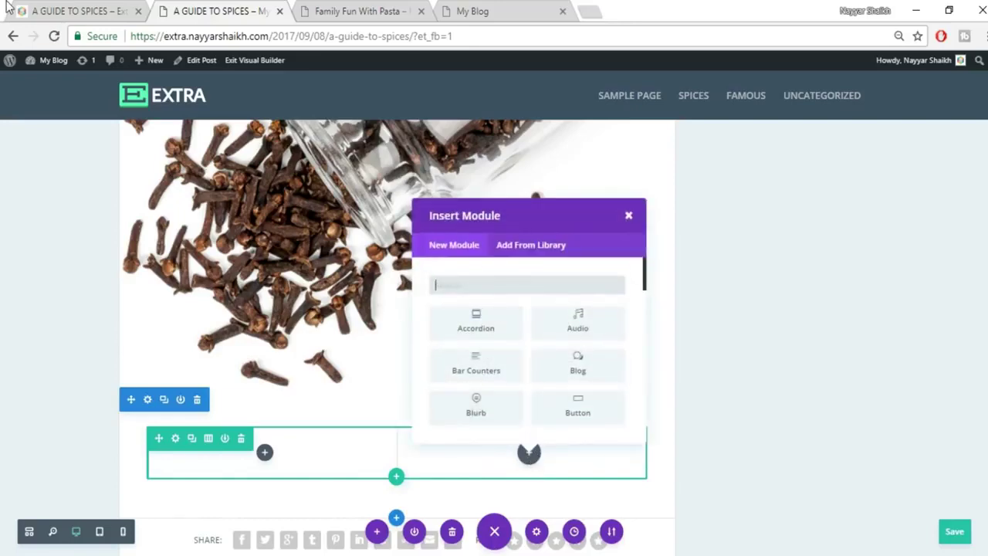
pyautogui.hotkey('alt', 'space')
pyautogui.click(67, 9)
pyautogui.click(207, 6)
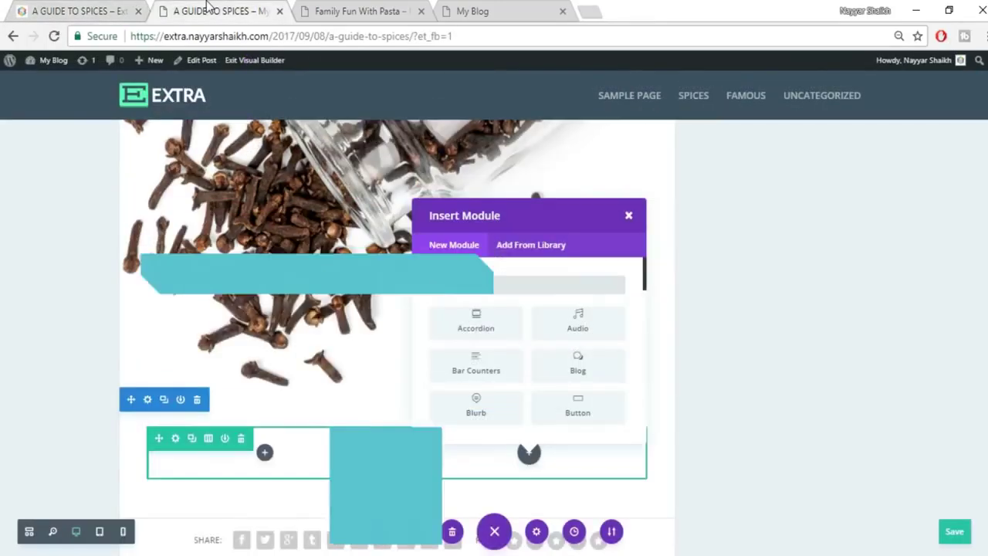
pyautogui.write('TEXT')
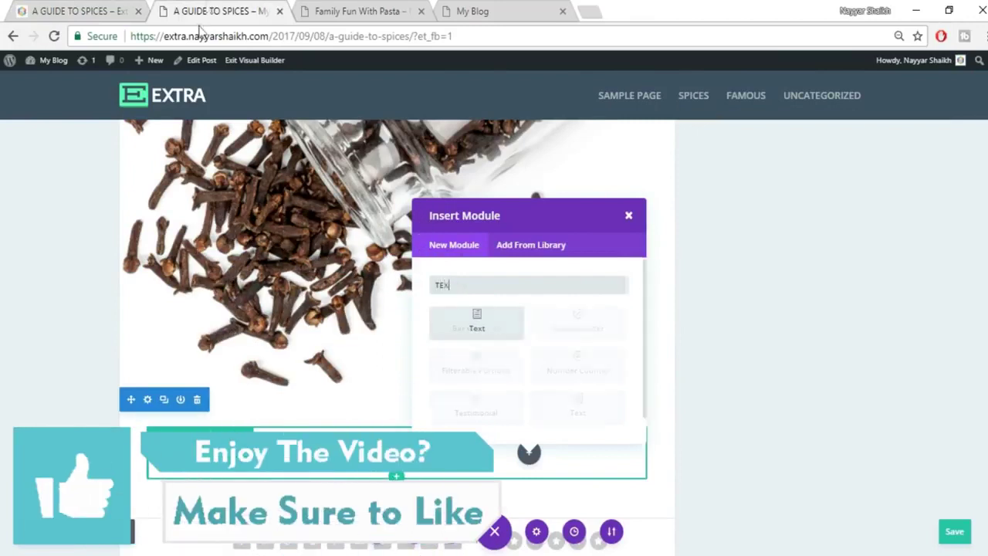
pyautogui.click(445, 325)
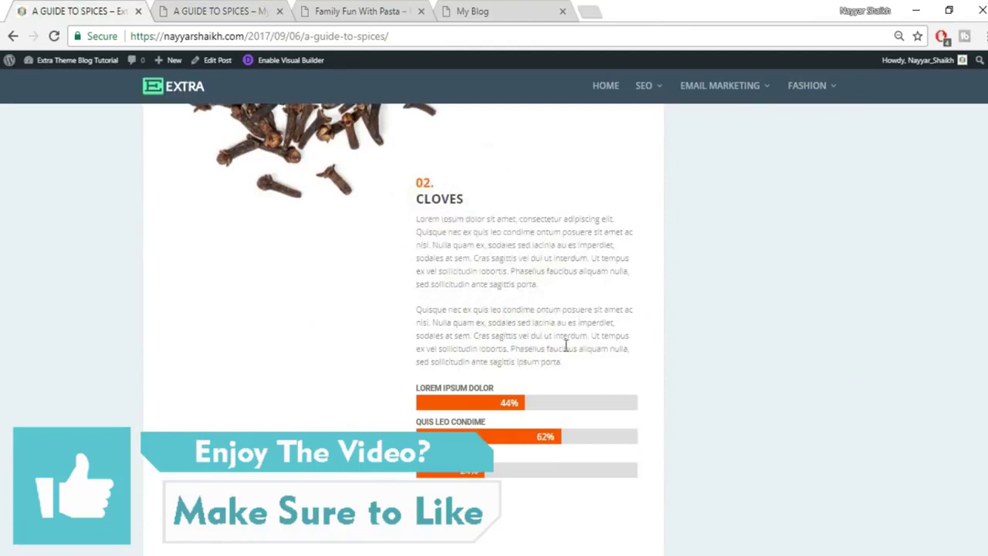
pyautogui.moveTo(564, 363); pyautogui.dragTo(416, 176)
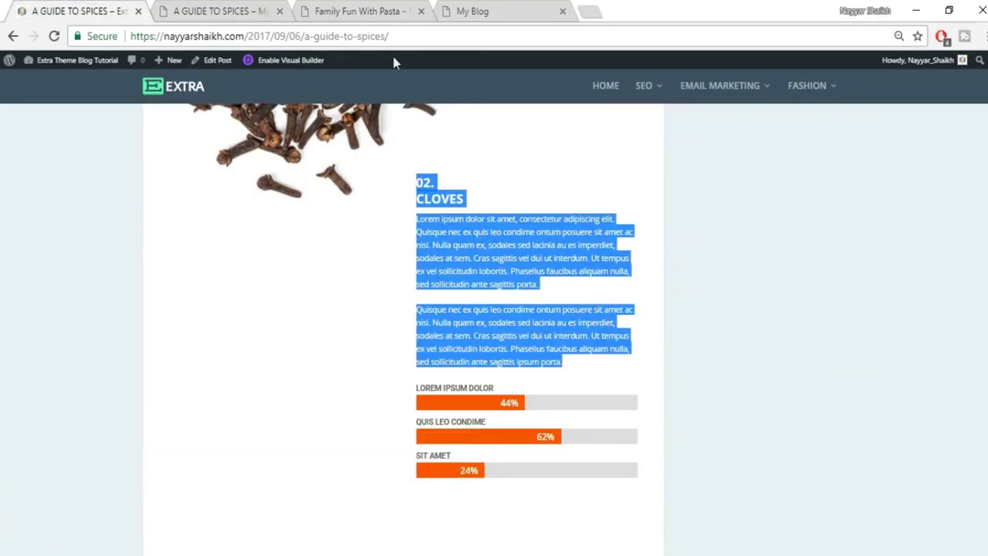
pyautogui.click(205, 7)
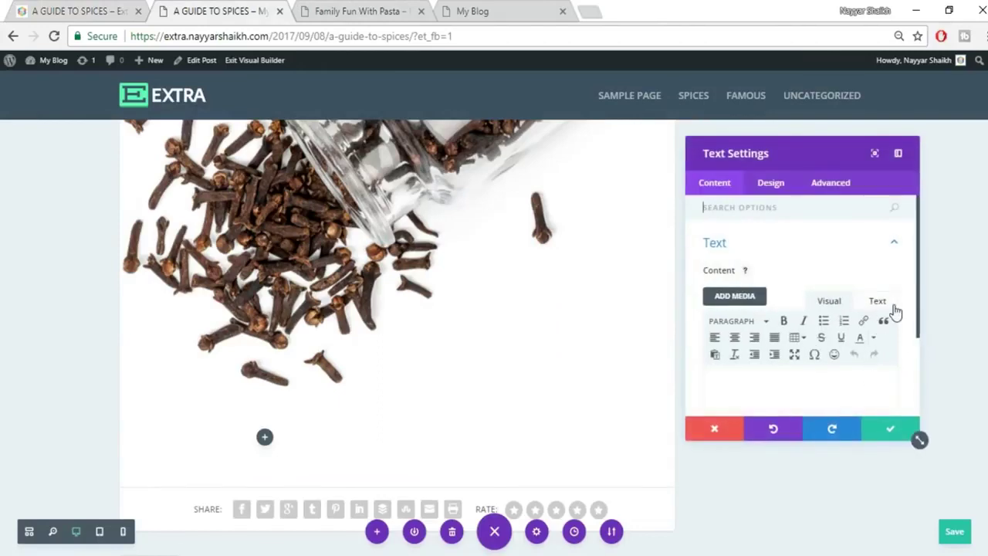
# Step: Switch to the Visual editor and put 02. and CLOVES on separate lines
pyautogui.click(829, 298)
pyautogui.scroll(-3, 928, 351)
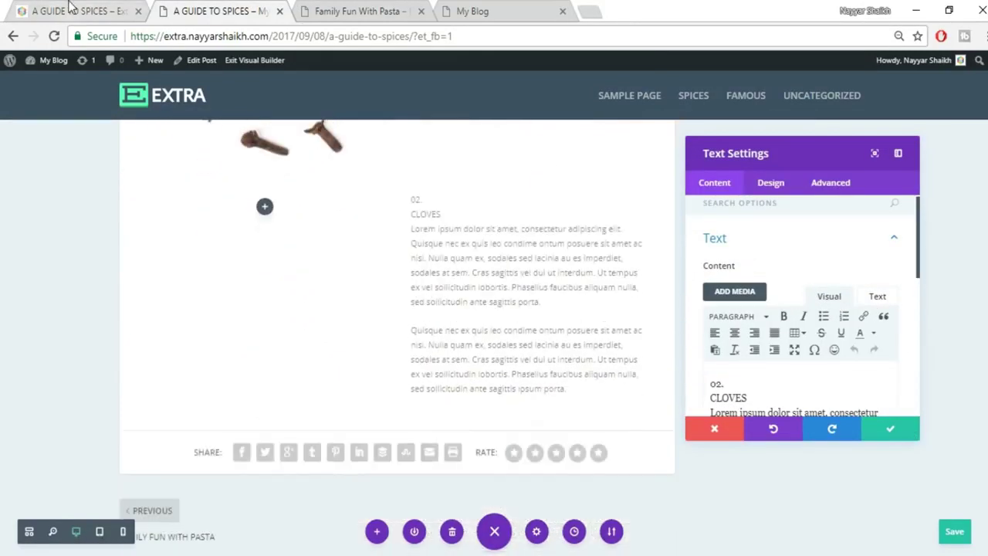
pyautogui.click(70, 6)
pyautogui.click(422, 171)
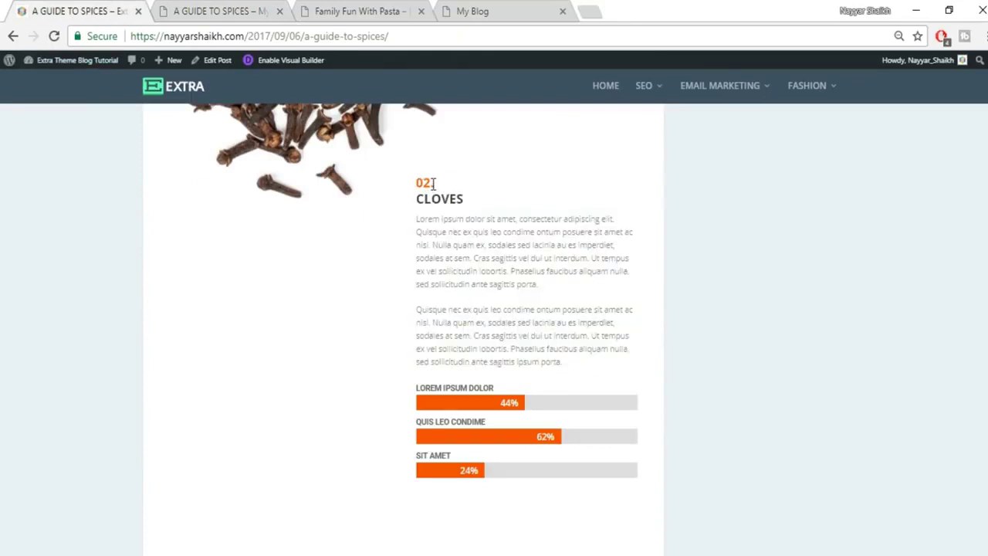
pyautogui.click(226, 11)
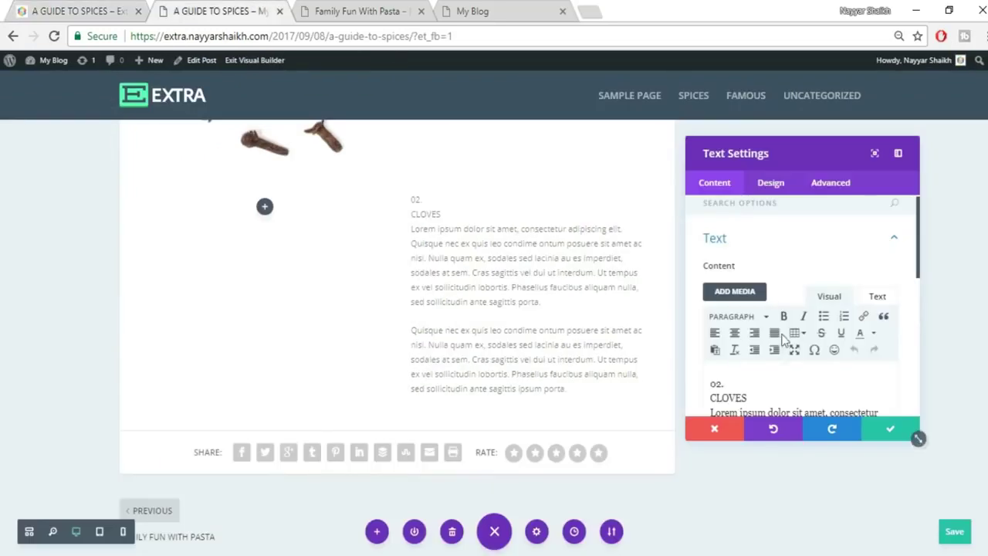
pyautogui.scroll(-1, 706, 301)
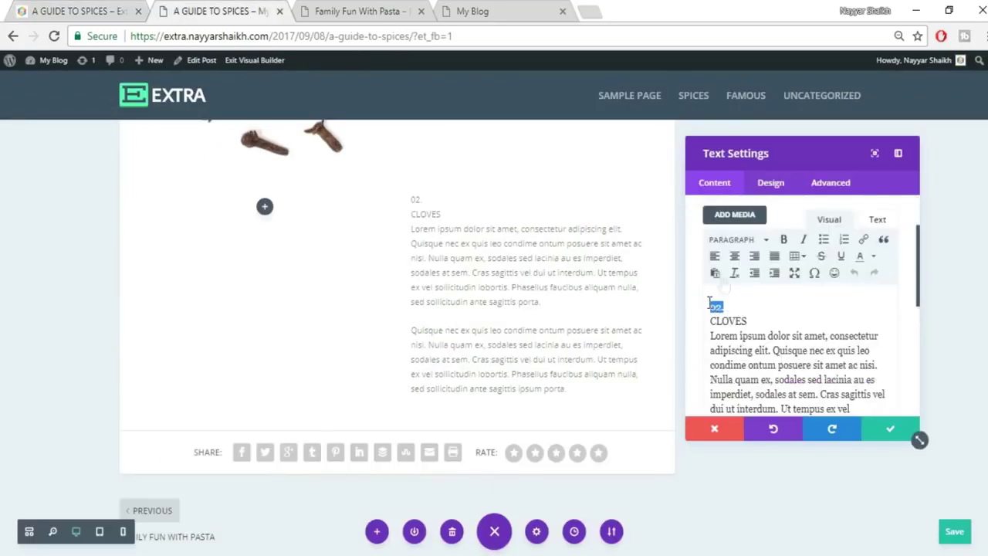
pyautogui.click(738, 239)
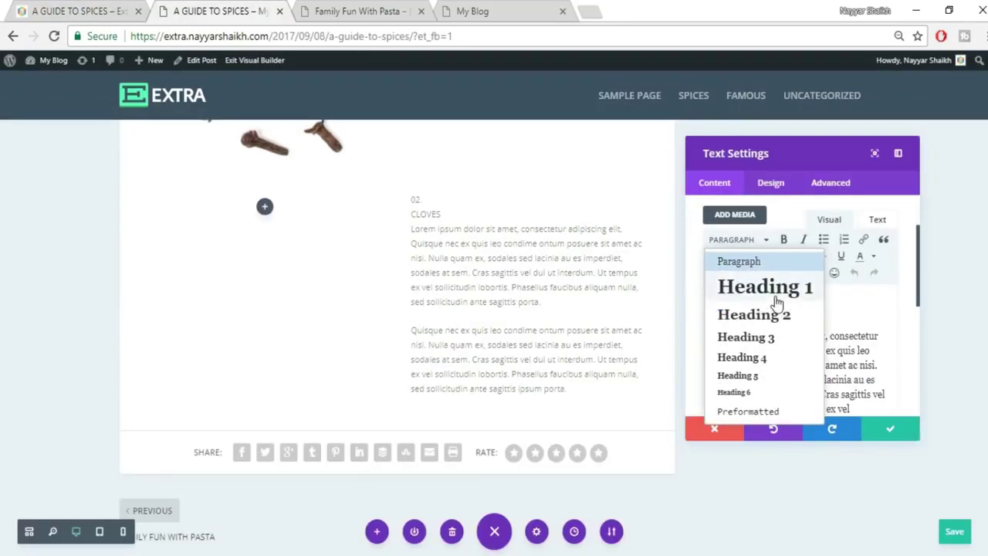
pyautogui.click(776, 299)
pyautogui.hotkey('ctrl', 'z')
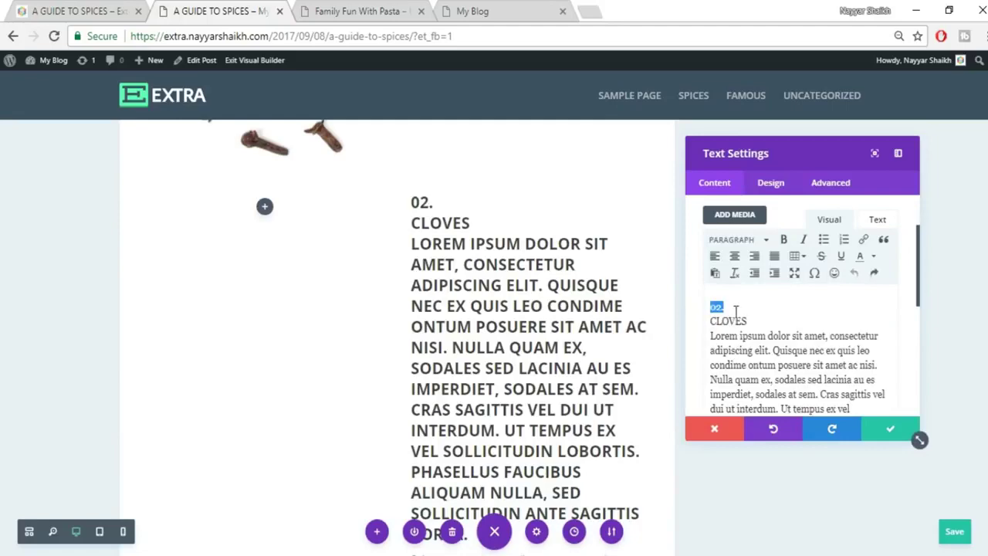
pyautogui.click(735, 308)
pyautogui.press('Return')
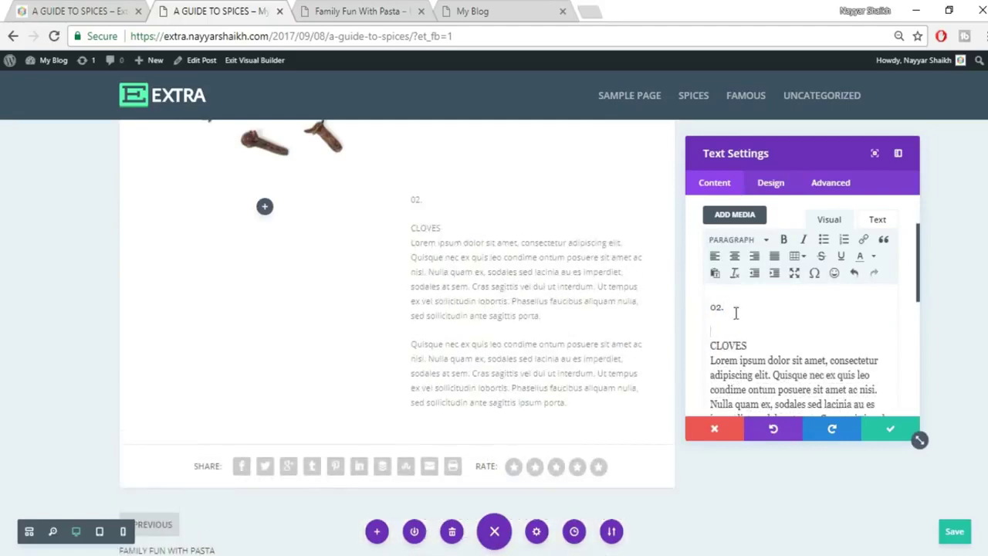
pyautogui.click(758, 345)
pyautogui.press('Return')
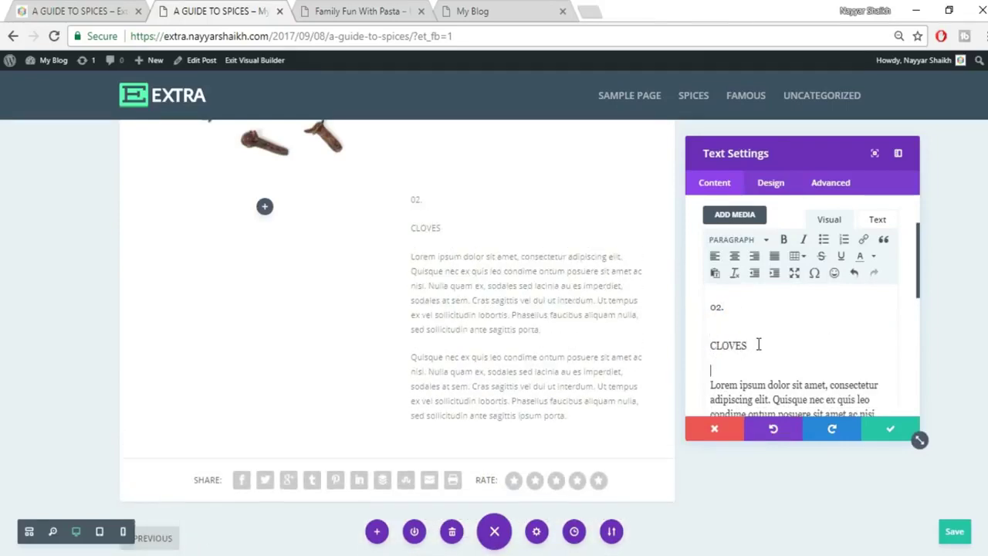
# Step: Make 02. a Heading 1 and CLOVES a Heading 2
pyautogui.hotkey('shift', 'Home')
pyautogui.click(733, 240)
pyautogui.click(749, 287)
pyautogui.moveTo(748, 366); pyautogui.dragTo(711, 366)
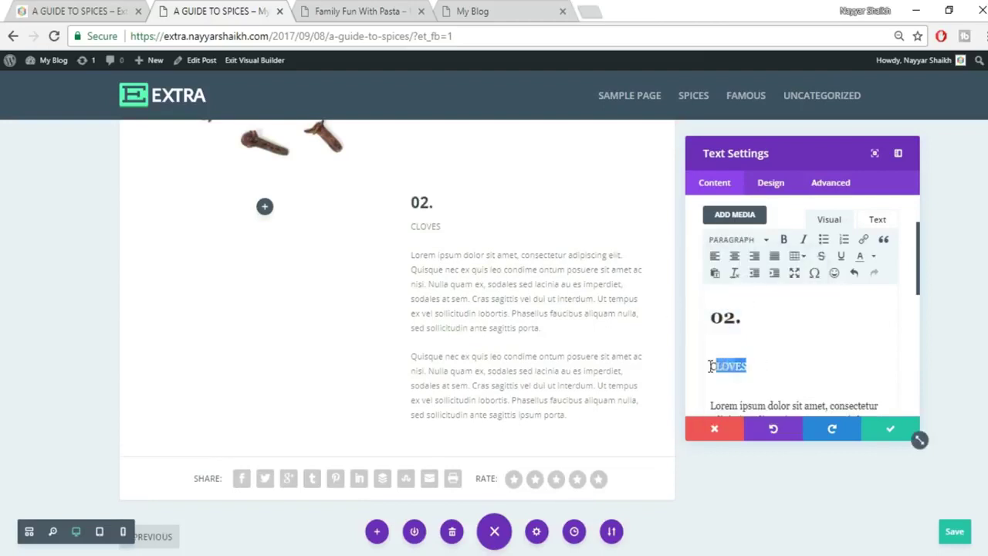
pyautogui.click(734, 239)
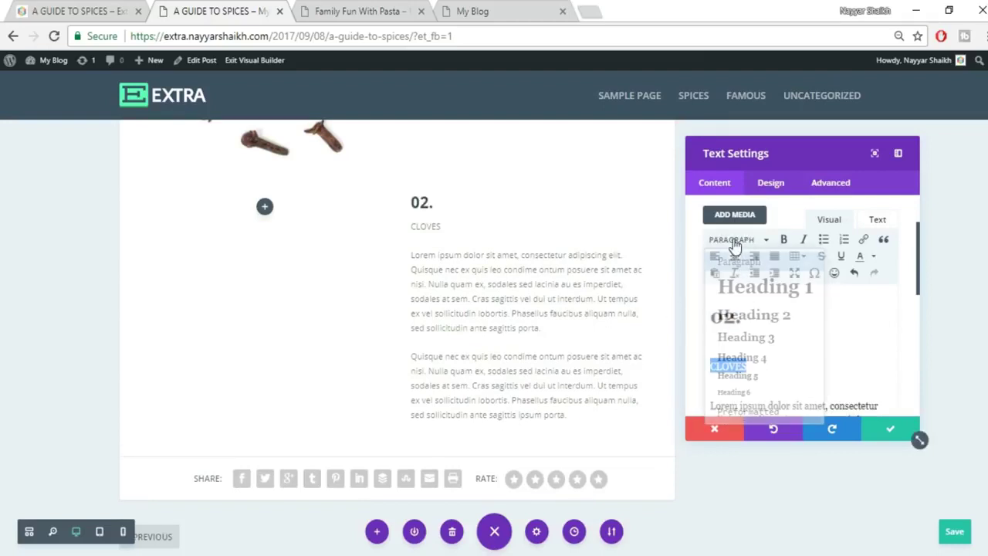
pyautogui.click(759, 314)
# Step: Colour the 02. heading orange and save the text module
pyautogui.moveTo(744, 318); pyautogui.dragTo(700, 321)
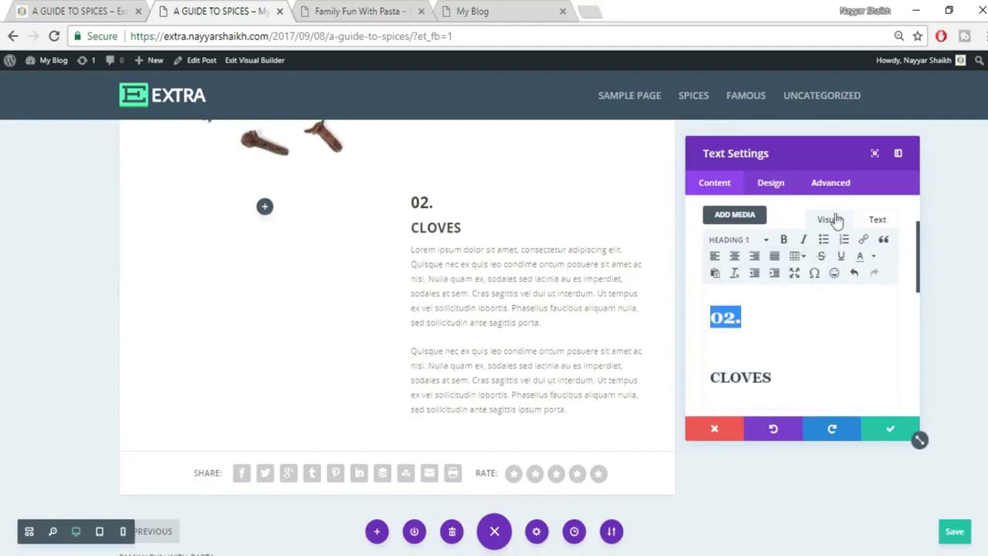
pyautogui.click(874, 256)
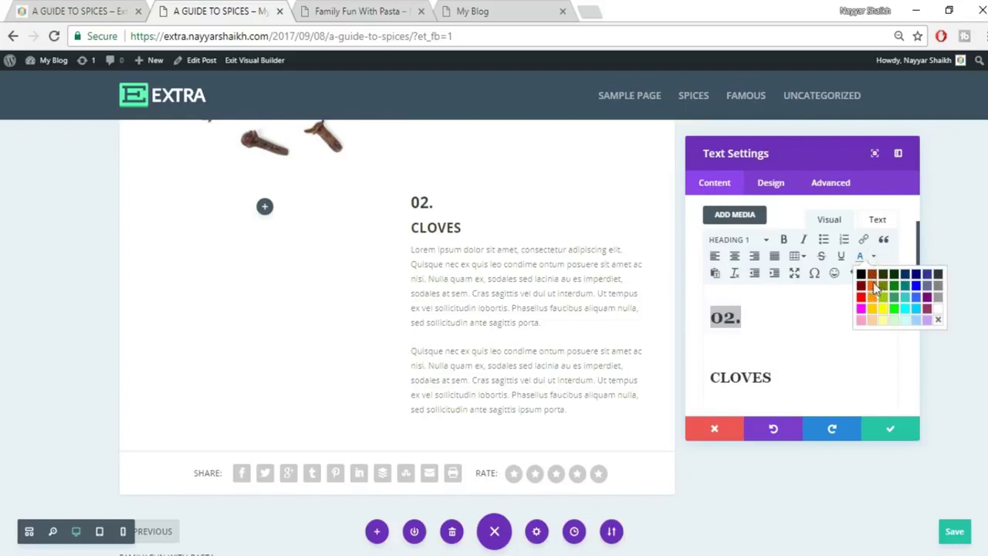
pyautogui.click(877, 291)
pyautogui.click(886, 433)
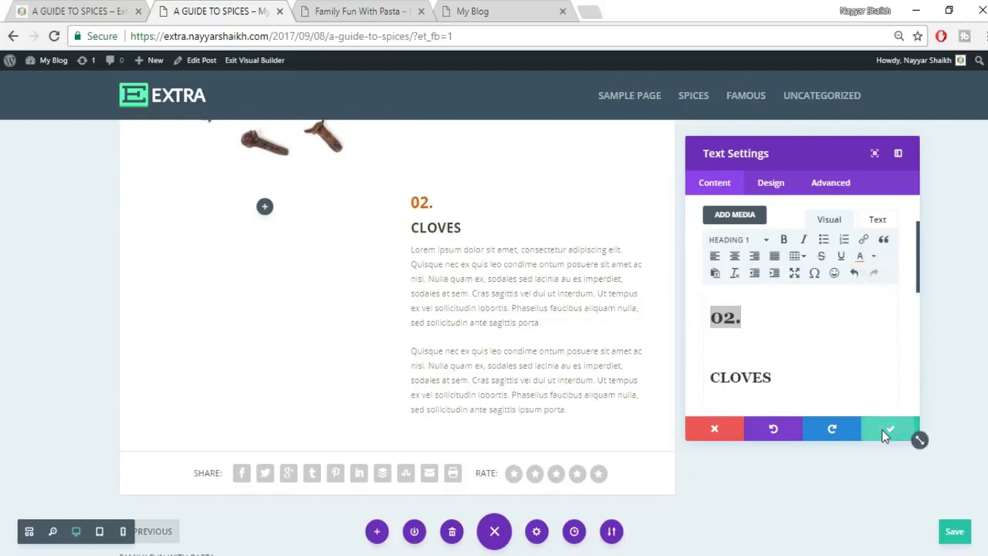
pyautogui.click(112, 9)
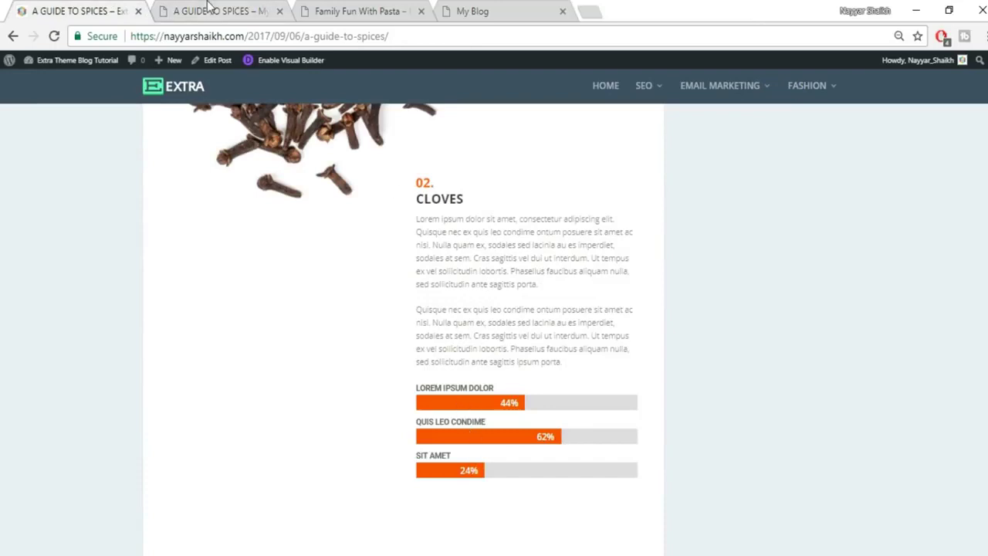
# Step: Add a Bar Counters module below the Cloves text
pyautogui.click(208, 9)
pyautogui.click(528, 398)
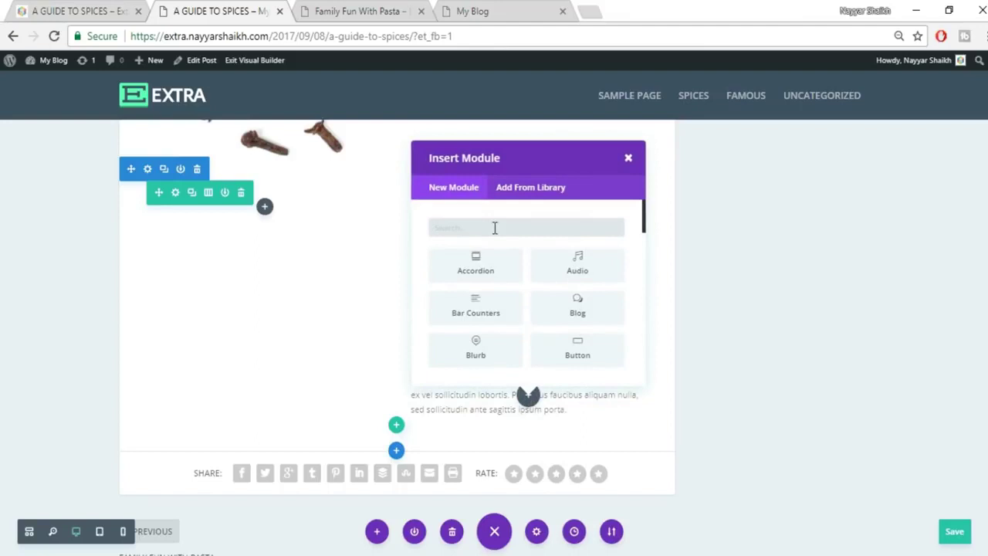
pyautogui.write('BAR')
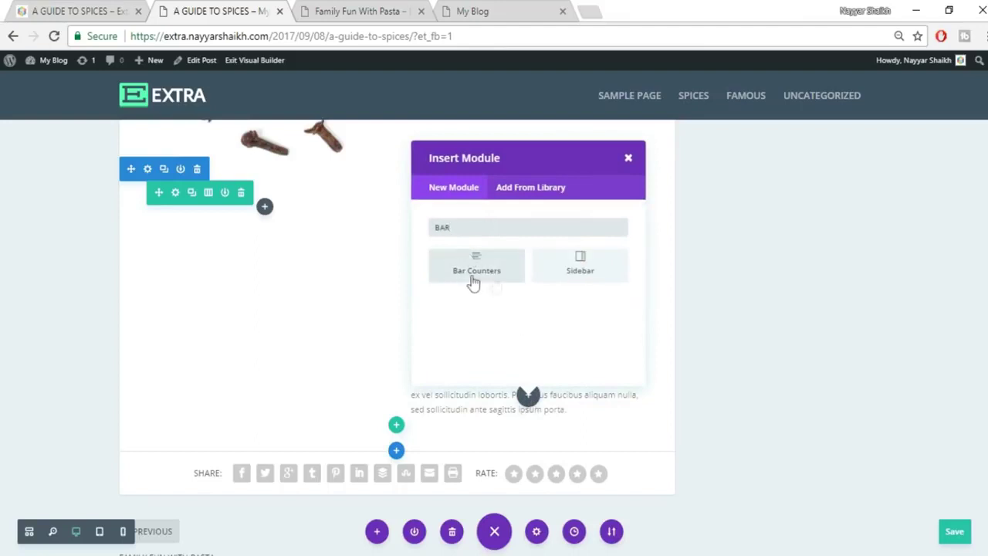
pyautogui.click(477, 267)
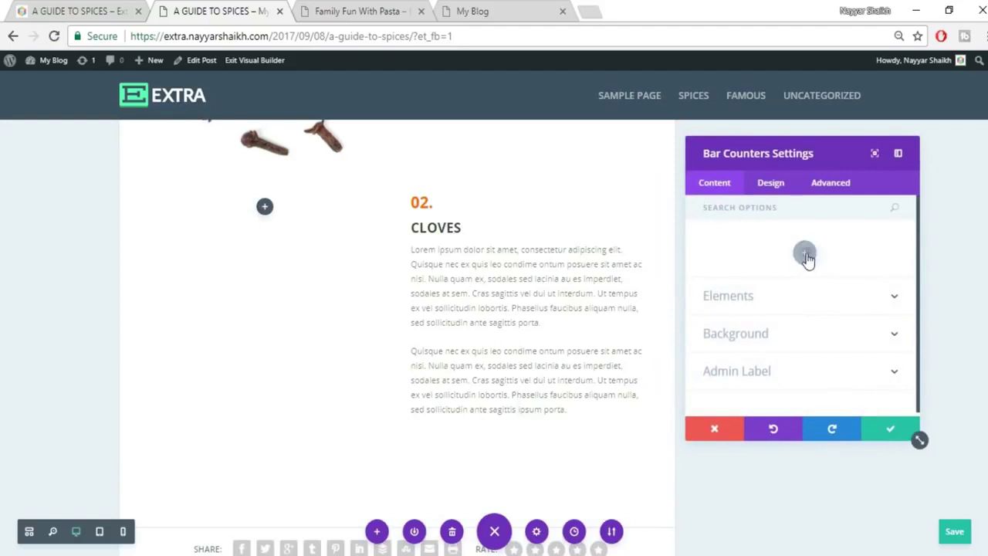
# Step: Add a first bar titled LOREM IPSUM DOLOR at 44%
pyautogui.click(805, 256)
pyautogui.click(69, 11)
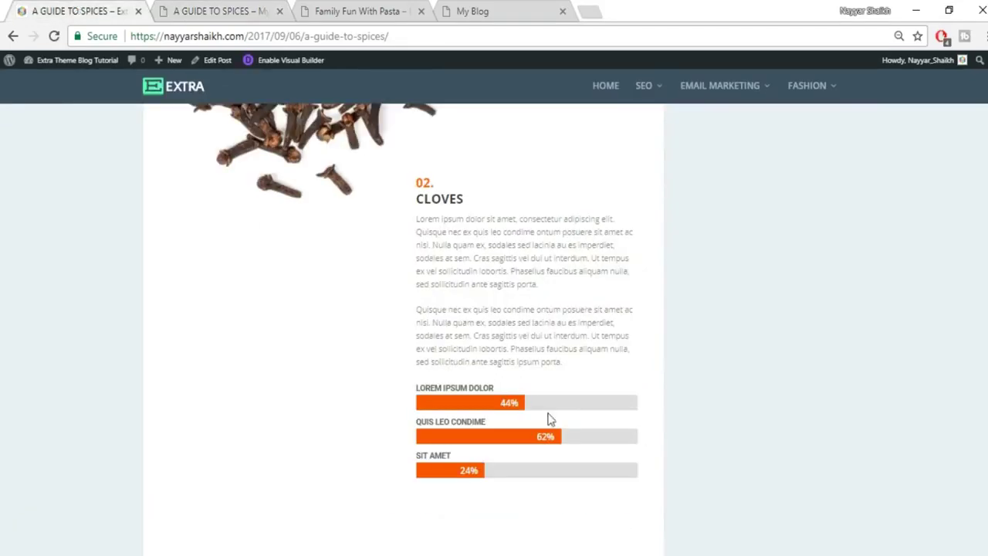
pyautogui.moveTo(414, 392); pyautogui.dragTo(503, 386)
pyautogui.hotkey('ctrl', 'c')
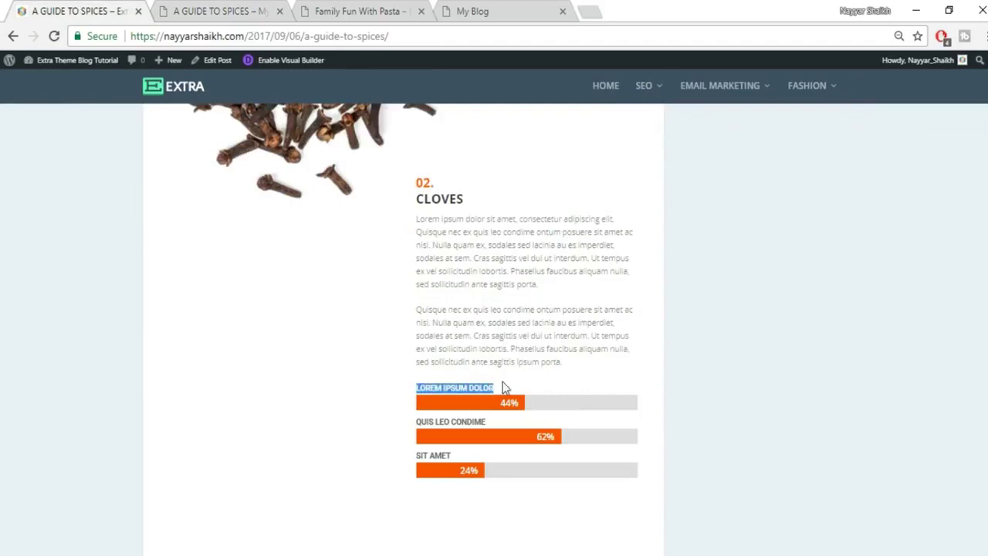
pyautogui.click(202, 11)
pyautogui.click(763, 287)
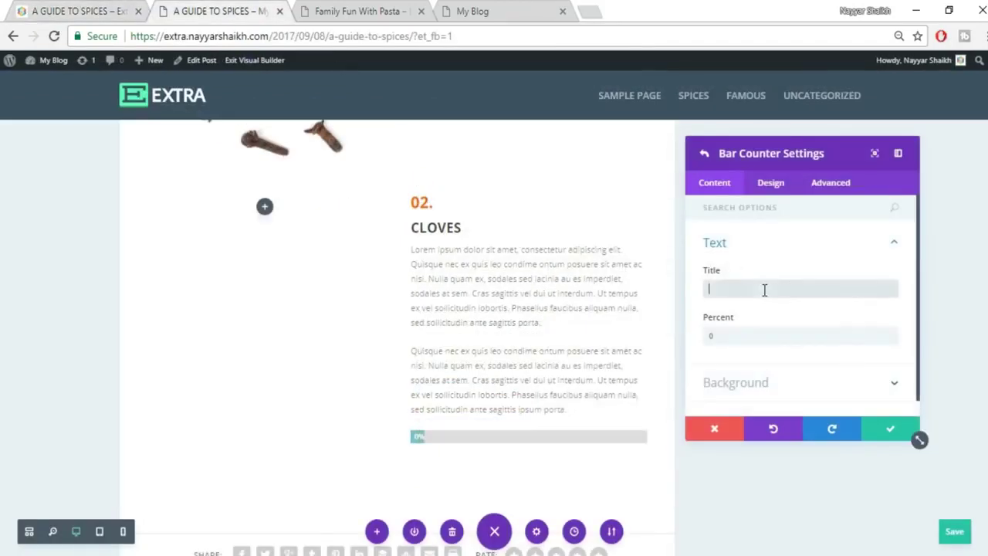
pyautogui.hotkey('ctrl', 'v')
pyautogui.click(44, 9)
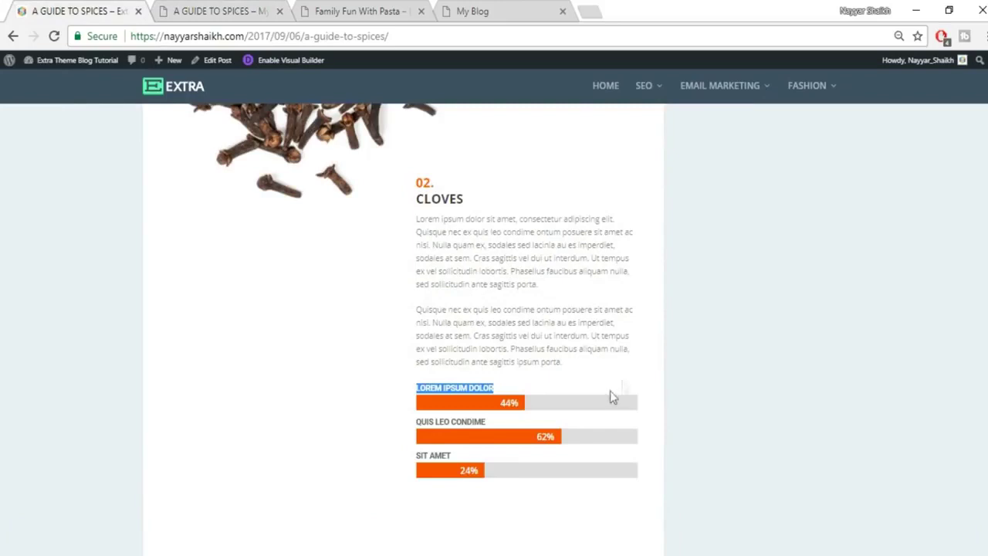
pyautogui.click(255, 9)
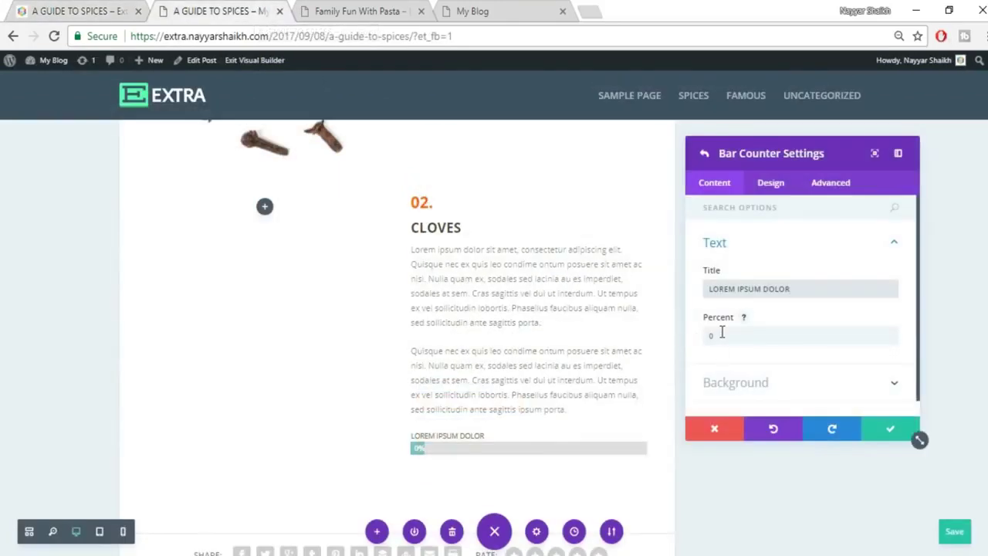
pyautogui.press('Tab')
pyautogui.write('44')
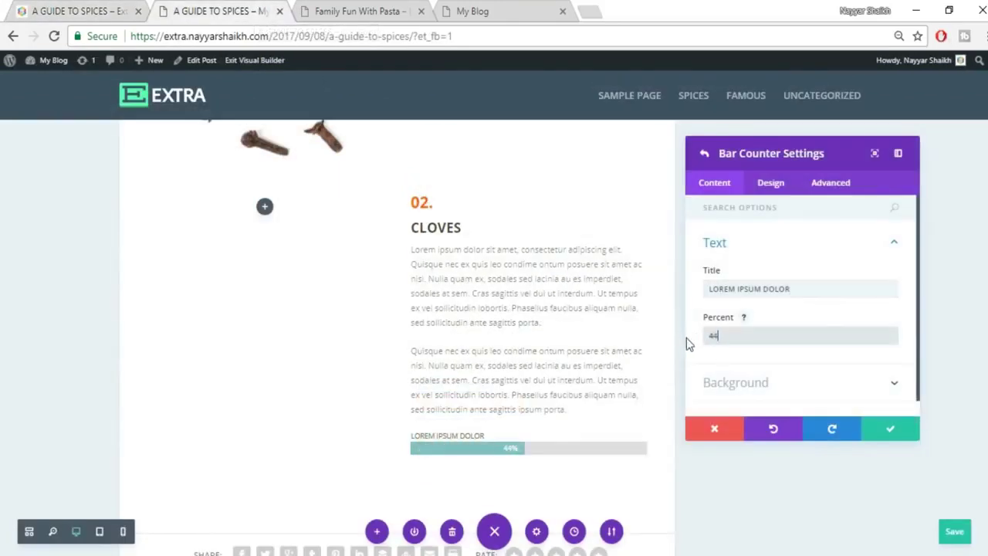
pyautogui.press('Return')
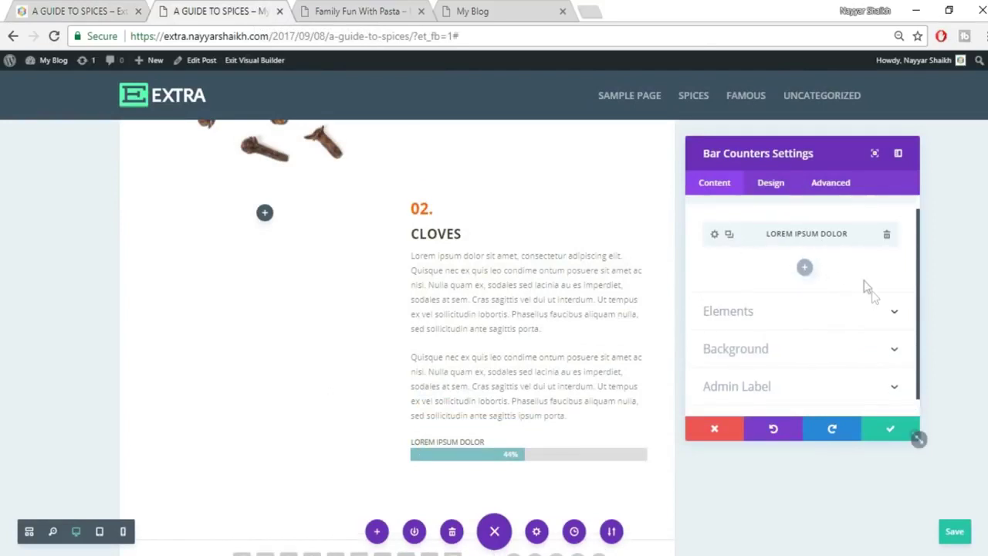
# Step: Add a second bar titled QUIS LEO CONDIME at 62%
pyautogui.click(804, 270)
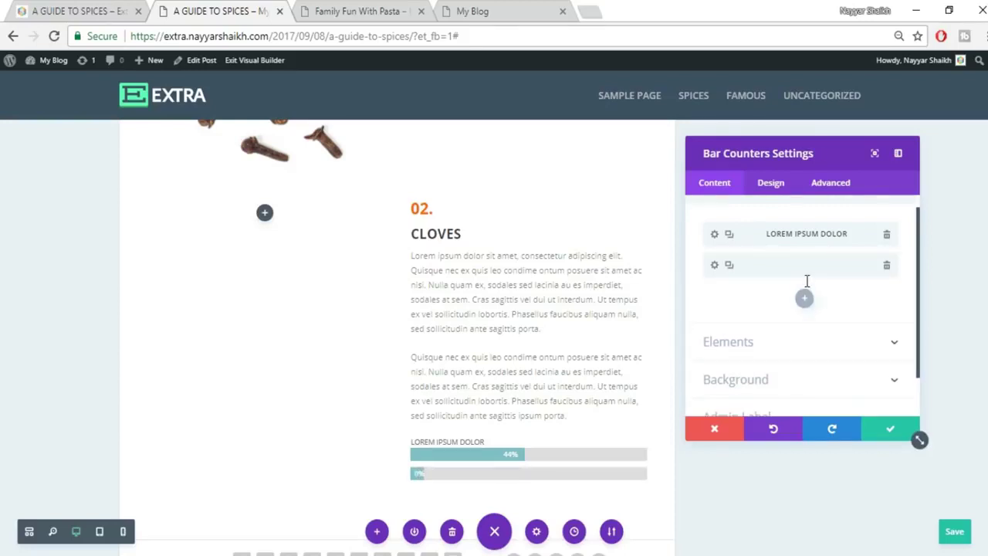
pyautogui.click(69, 11)
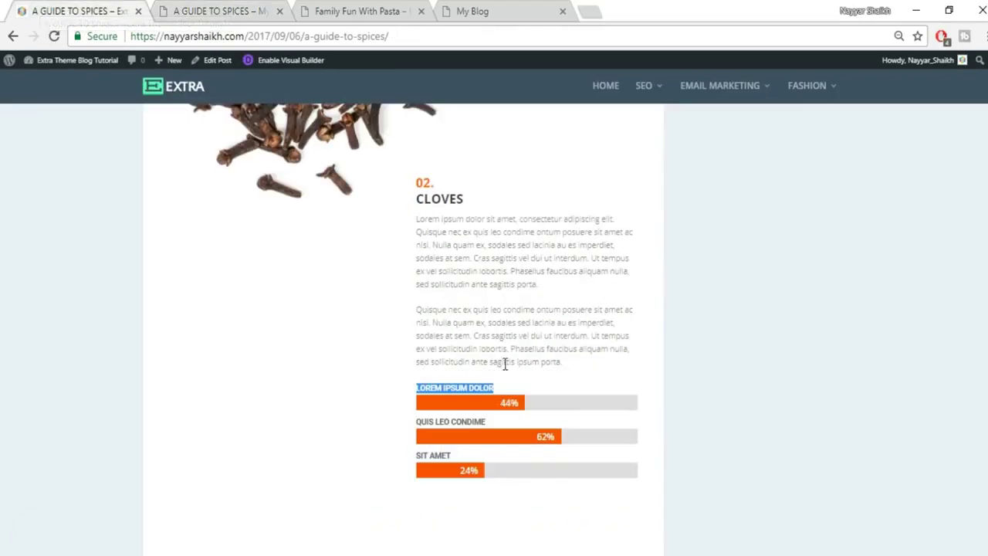
pyautogui.moveTo(416, 424); pyautogui.dragTo(508, 423)
pyautogui.hotkey('ctrl', 'c')
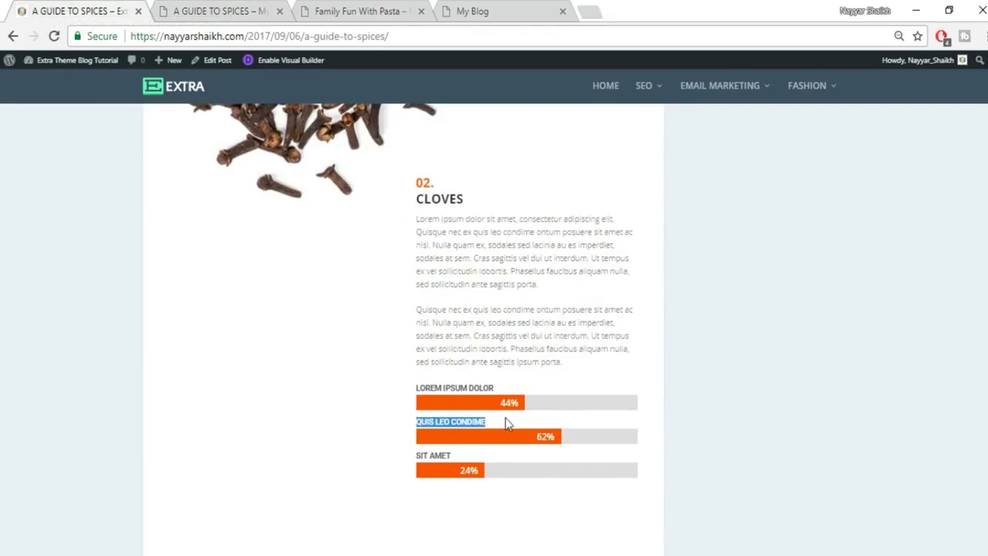
pyautogui.click(258, 10)
pyautogui.click(714, 272)
pyautogui.hotkey('ctrl', 'v')
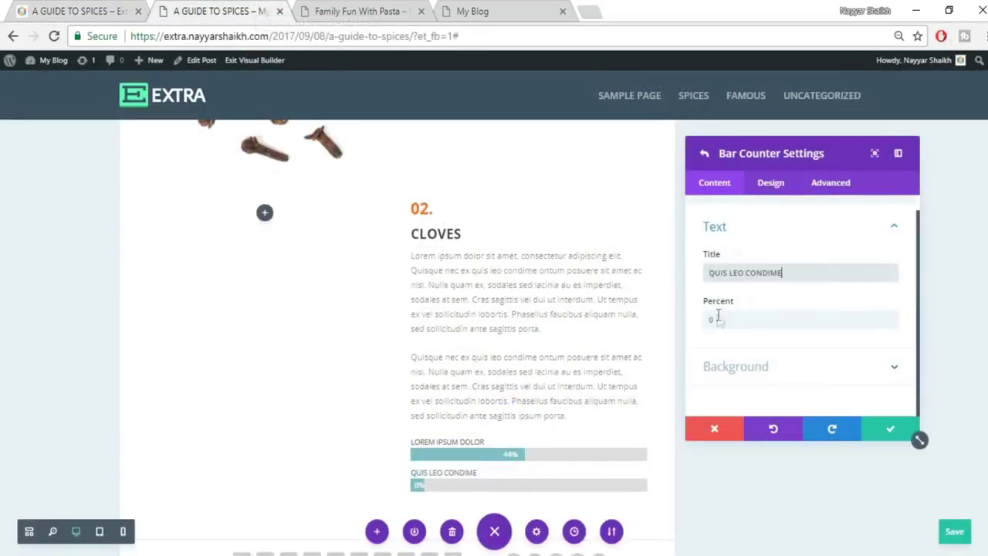
pyautogui.click(708, 317)
pyautogui.doubleClick(719, 322)
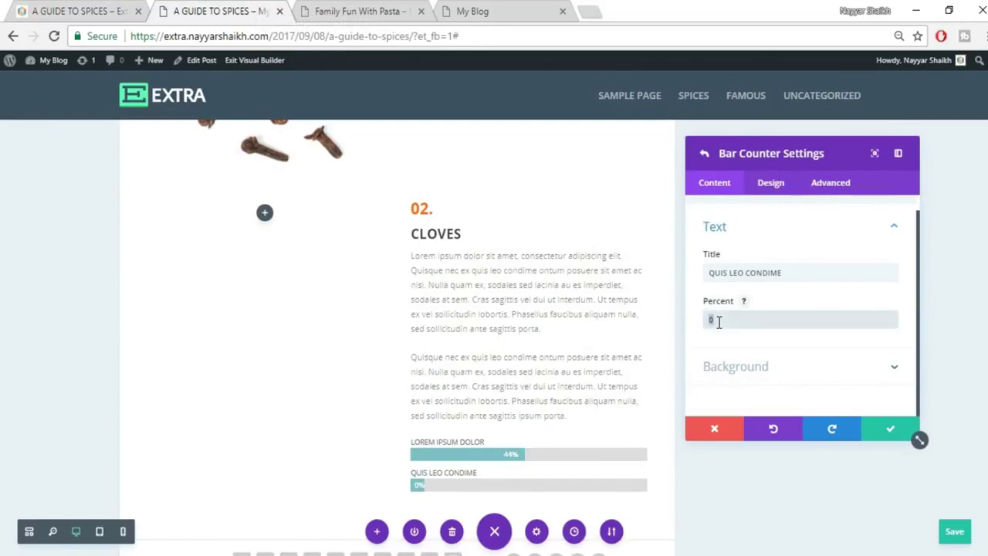
pyautogui.write('62')
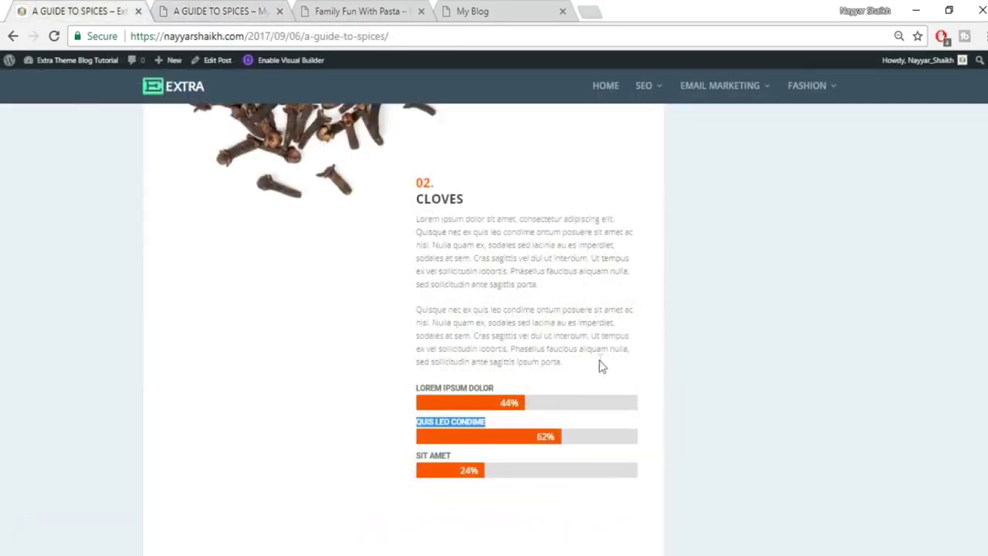
pyautogui.scroll(-3, 599, 359)
# Step: Add a third bar titled SIT AMET at 32%, copying the label from the reference
pyautogui.tripleClick(450, 267)
pyautogui.moveTo(454, 305); pyautogui.dragTo(419, 298)
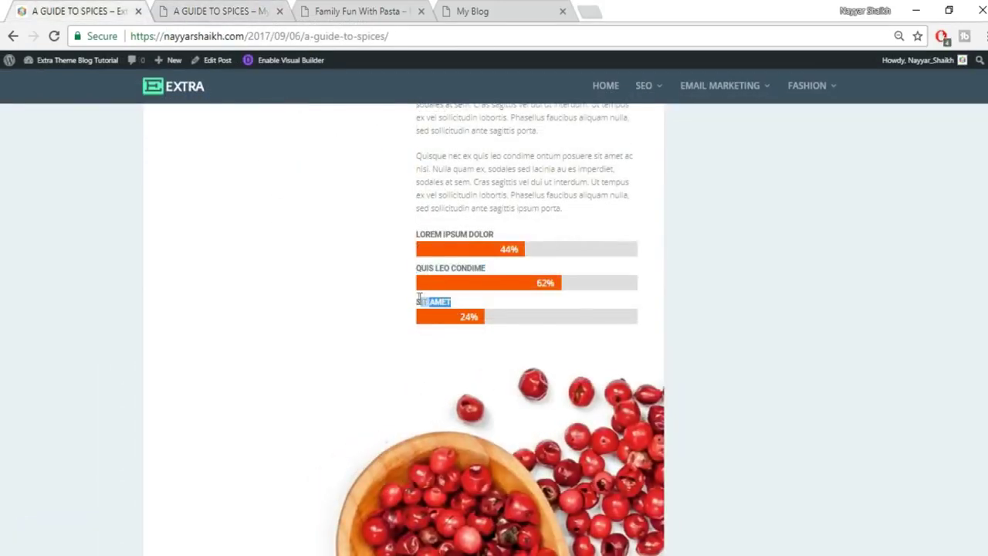
pyautogui.click(235, 11)
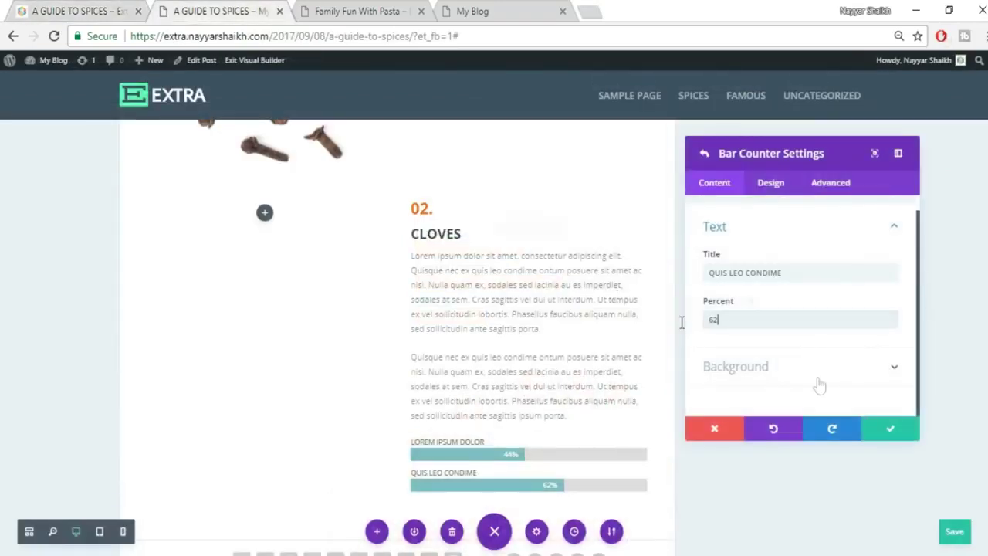
pyautogui.click(890, 430)
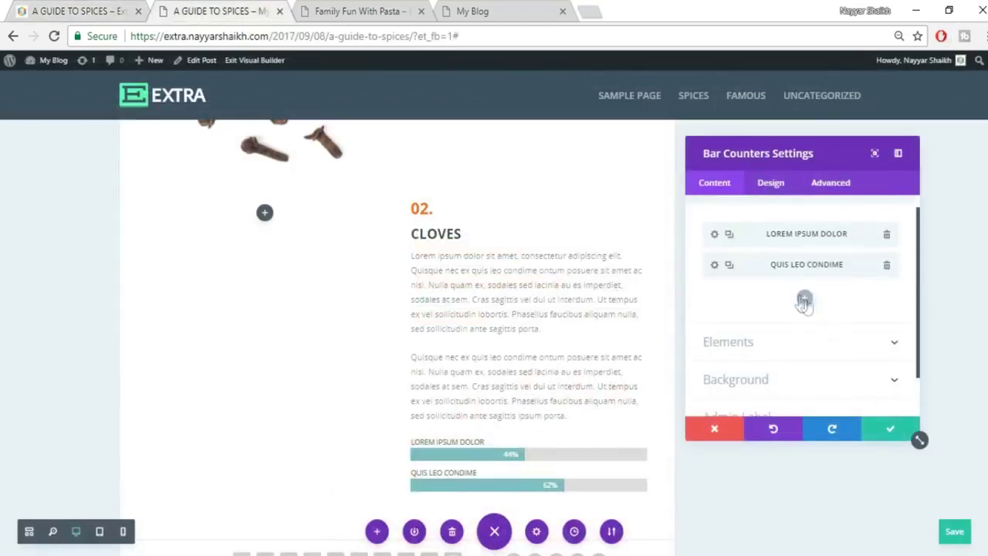
pyautogui.click(804, 301)
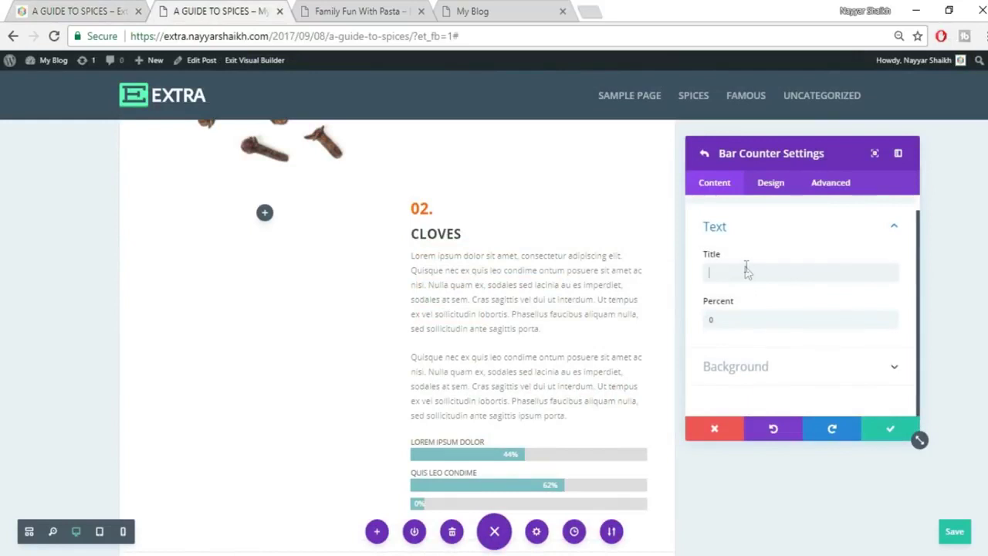
pyautogui.write('SIT AMET')
pyautogui.click(753, 316)
pyautogui.write('3')
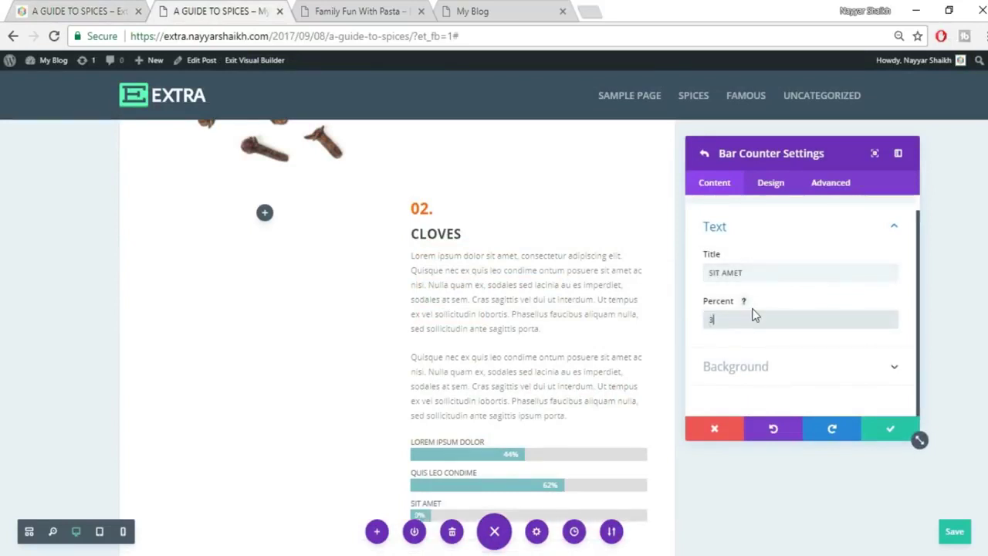
pyautogui.write('2')
pyautogui.click(891, 432)
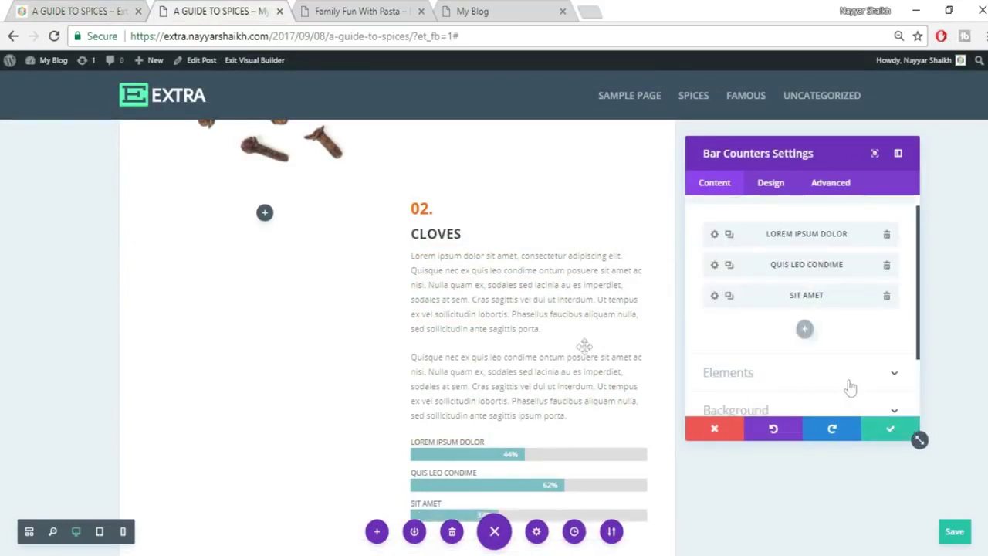
pyautogui.scroll(-2, 540, 332)
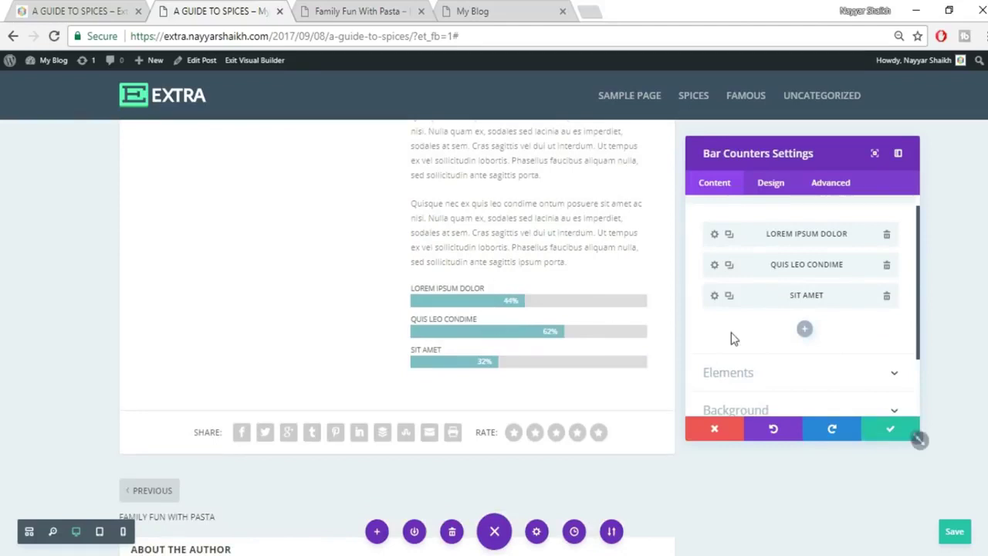
# Step: Open the Bar Background Color in the Background settings and make the bars red
pyautogui.scroll(-2, 775, 319)
pyautogui.click(775, 292)
pyautogui.scroll(2, 779, 287)
pyautogui.scroll(-2, 808, 321)
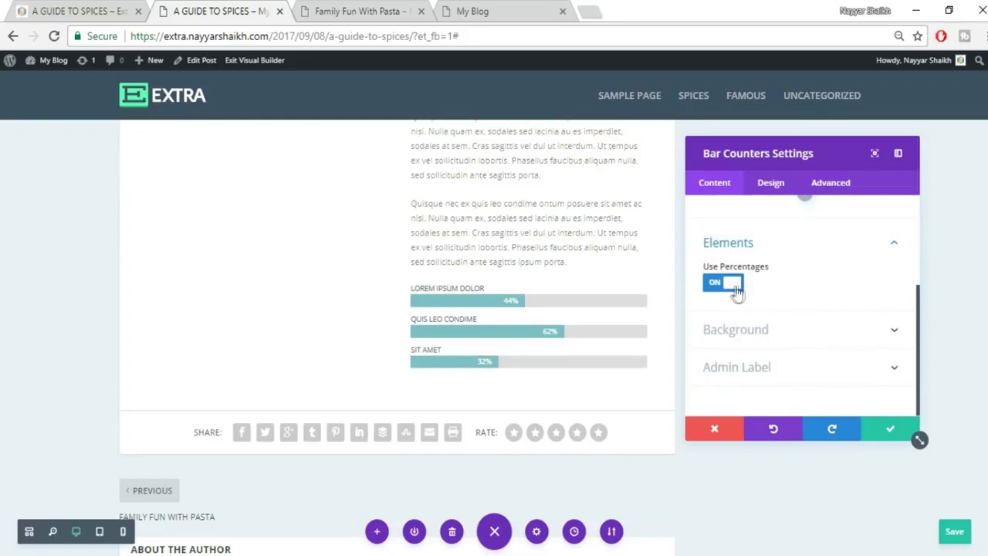
pyautogui.click(840, 335)
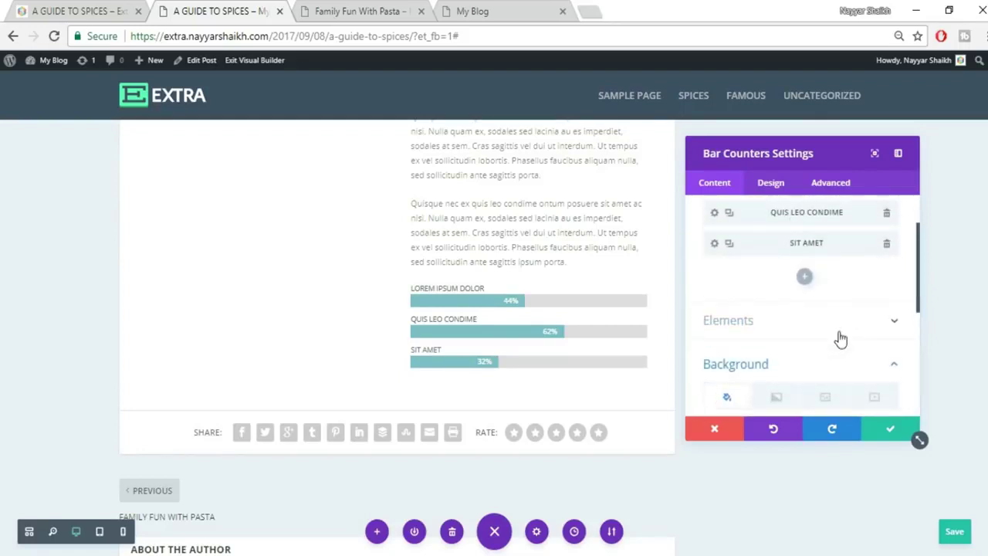
pyautogui.moveTo(820, 335)
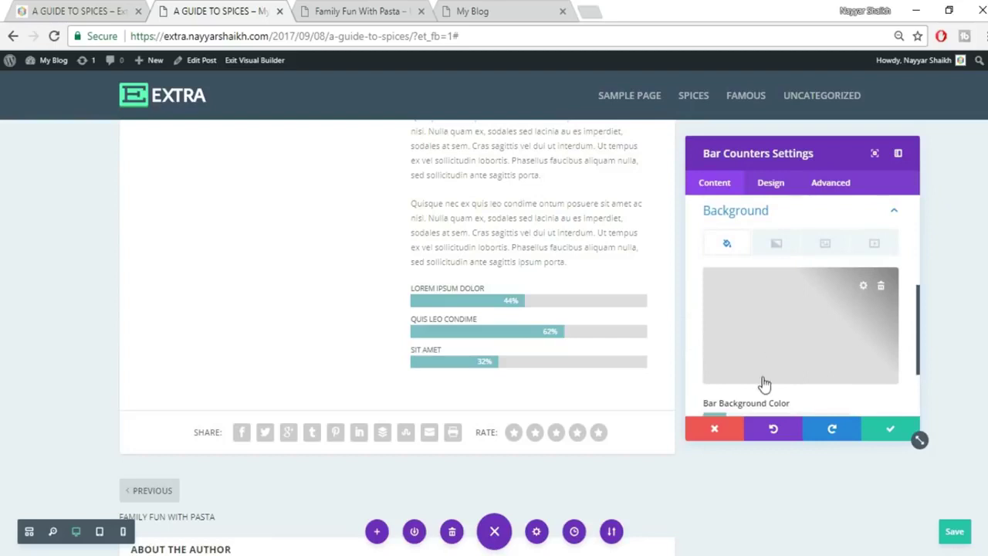
pyautogui.scroll(-2, 810, 363)
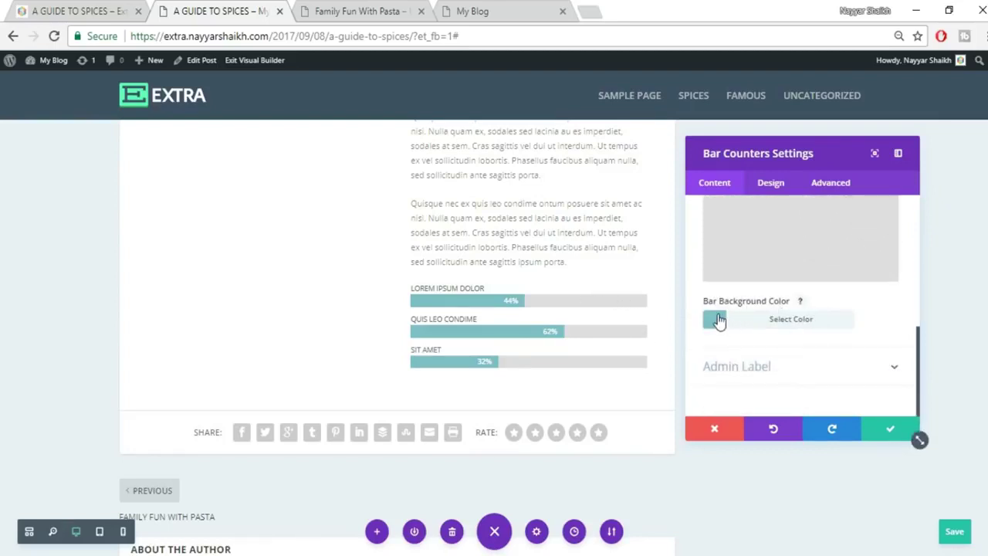
pyautogui.click(797, 320)
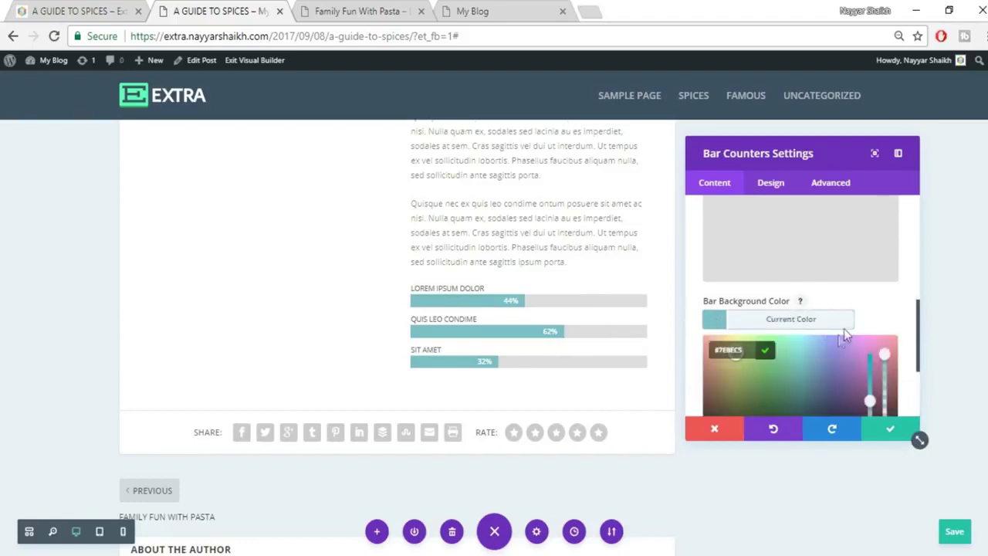
pyautogui.scroll(-2, 845, 320)
pyautogui.click(766, 377)
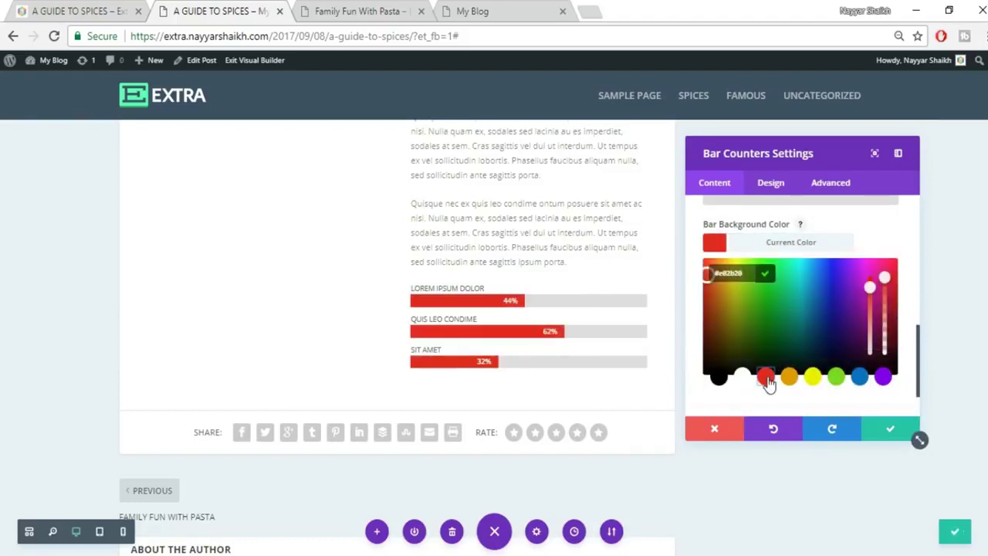
# Step: Settle the bar colour on red #e02b20 and close the background options
pyautogui.click(708, 299)
pyautogui.moveTo(710, 284)
pyautogui.mouseDown()
pyautogui.moveTo(705, 268)
pyautogui.moveTo(719, 285)
pyautogui.mouseUp()
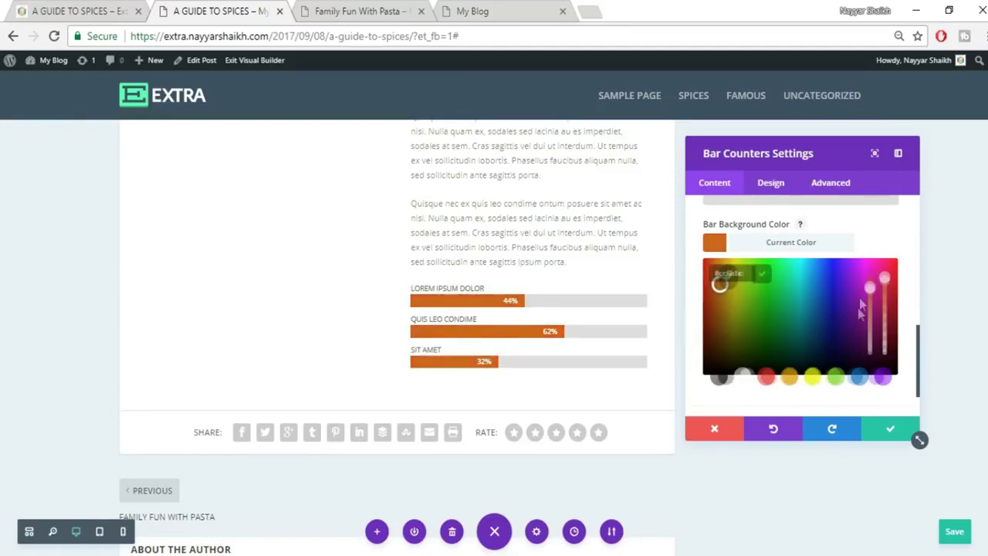
pyautogui.click(766, 377)
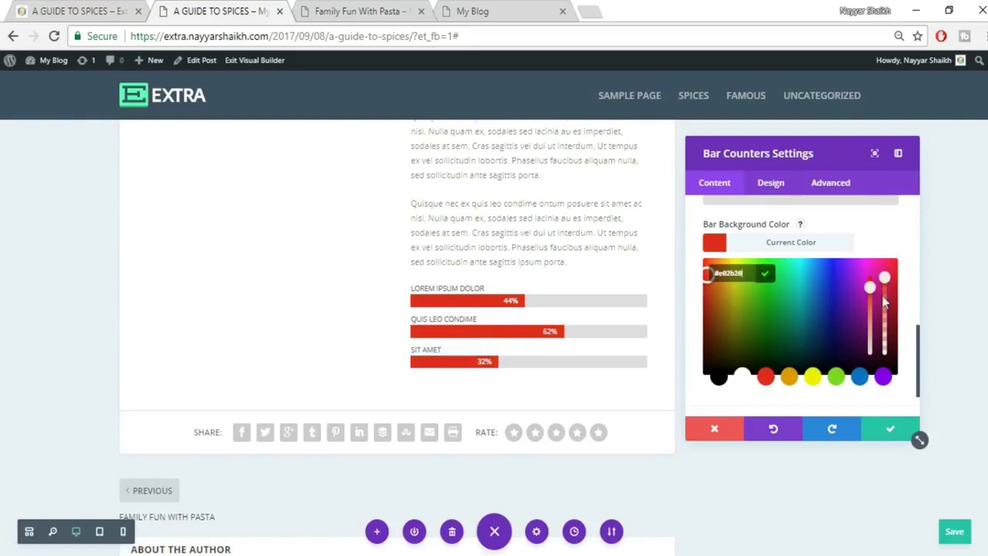
pyautogui.click(806, 245)
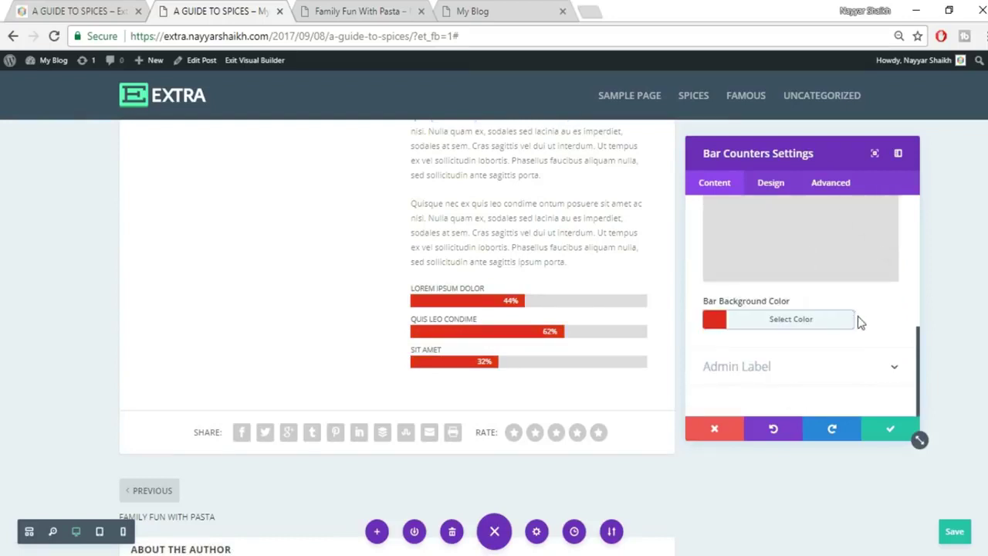
pyautogui.scroll(3, 849, 355)
pyautogui.click(855, 260)
pyautogui.click(772, 185)
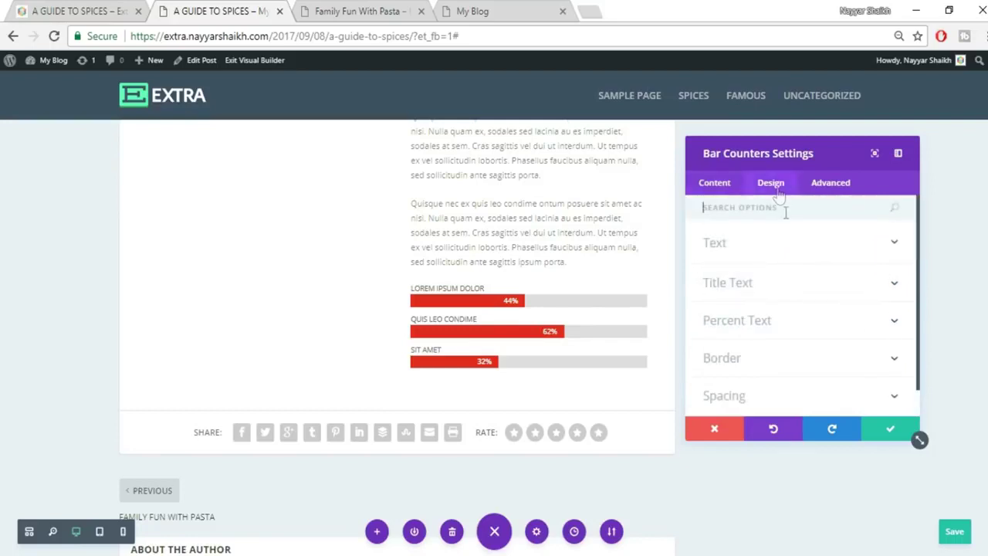
# Step: Make the bar titles bold and change their font size
pyautogui.click(782, 248)
pyautogui.scroll(-1, 802, 264)
pyautogui.click(808, 268)
pyautogui.scroll(-1, 814, 262)
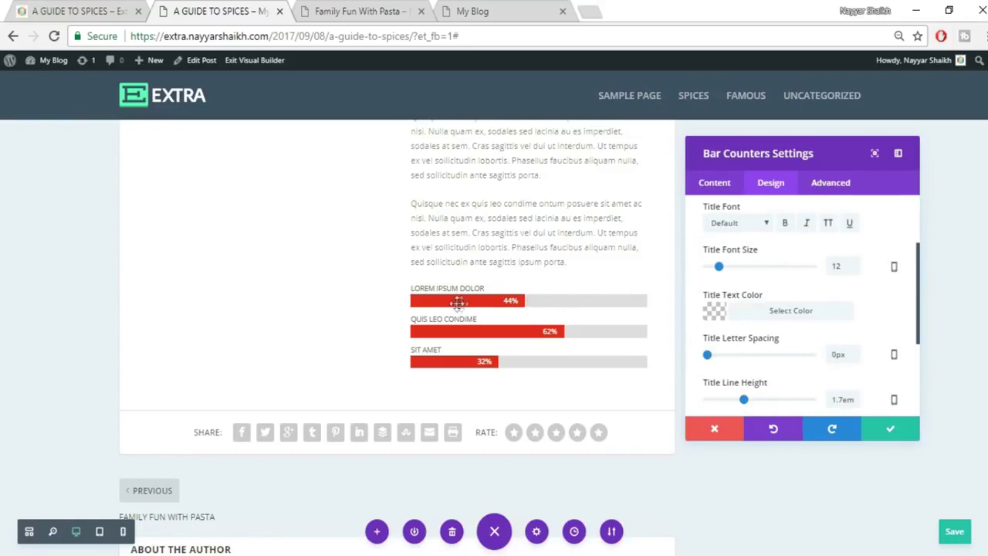
pyautogui.click(54, 8)
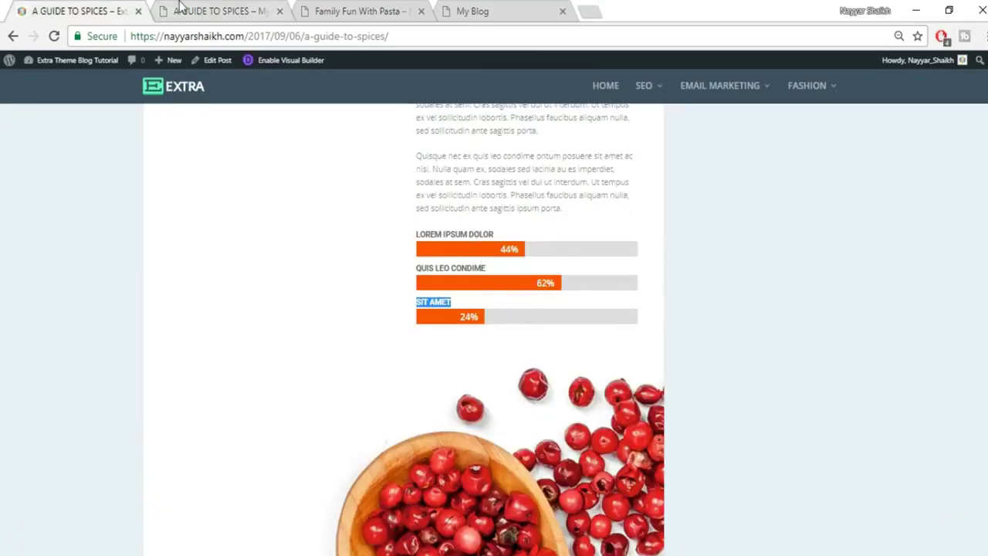
pyautogui.click(180, 6)
pyautogui.click(784, 226)
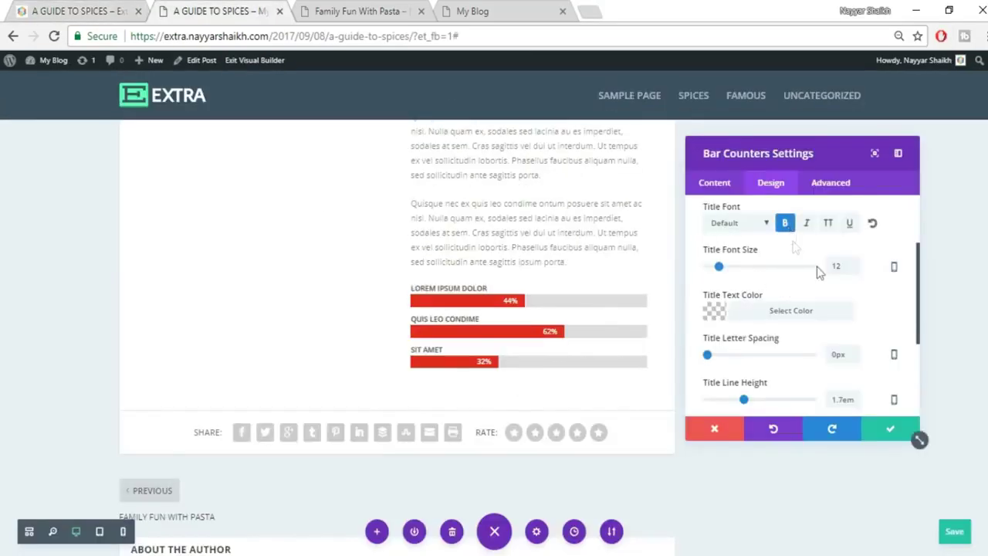
pyautogui.moveTo(855, 276); pyautogui.dragTo(822, 274)
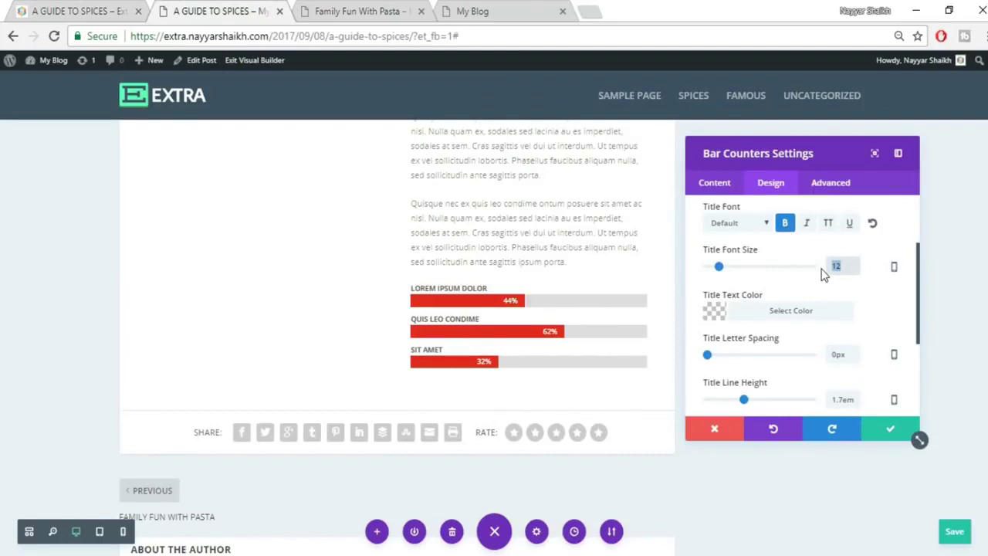
pyautogui.write('15')
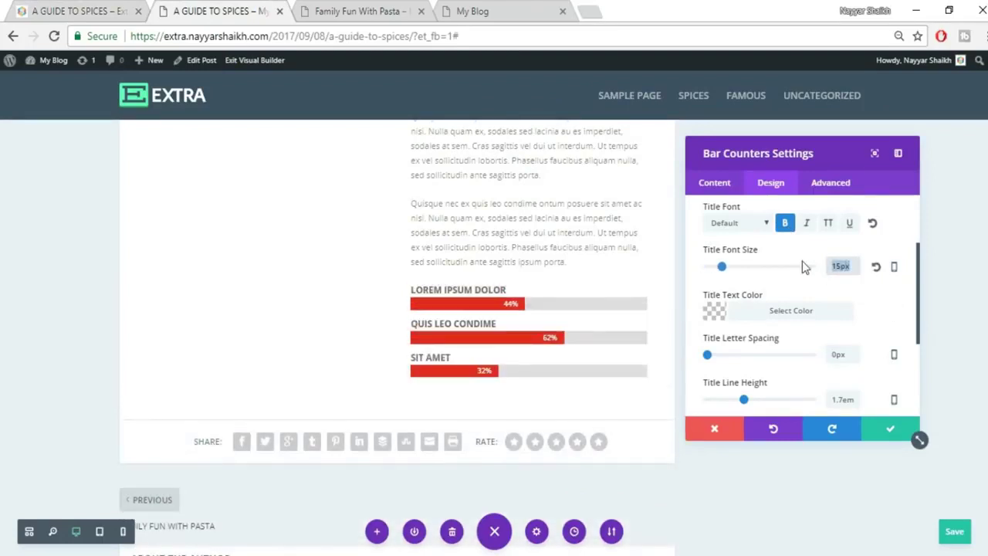
pyautogui.write('14')
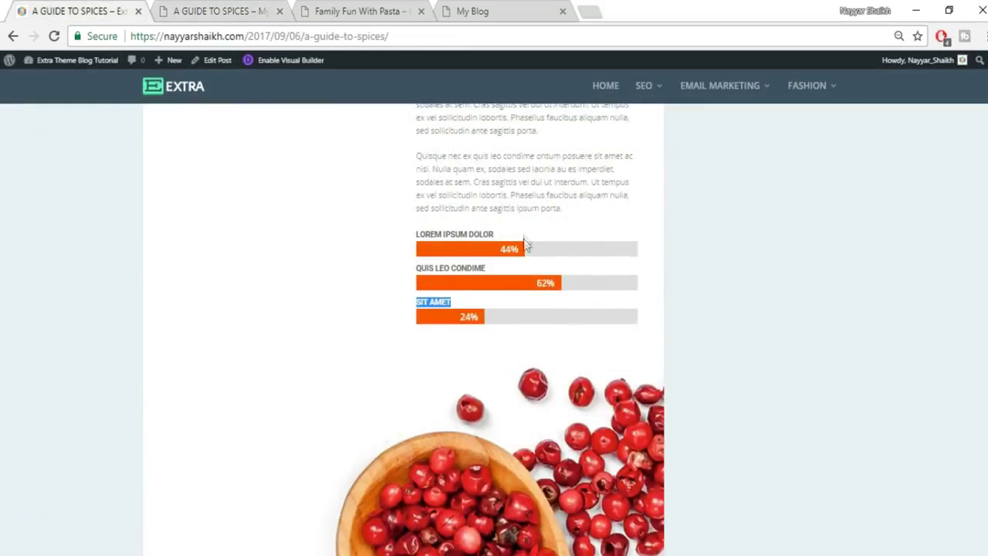
pyautogui.click(530, 261)
# Step: Set the percent text font size to 18px and apply the bar counter settings
pyautogui.click(235, 9)
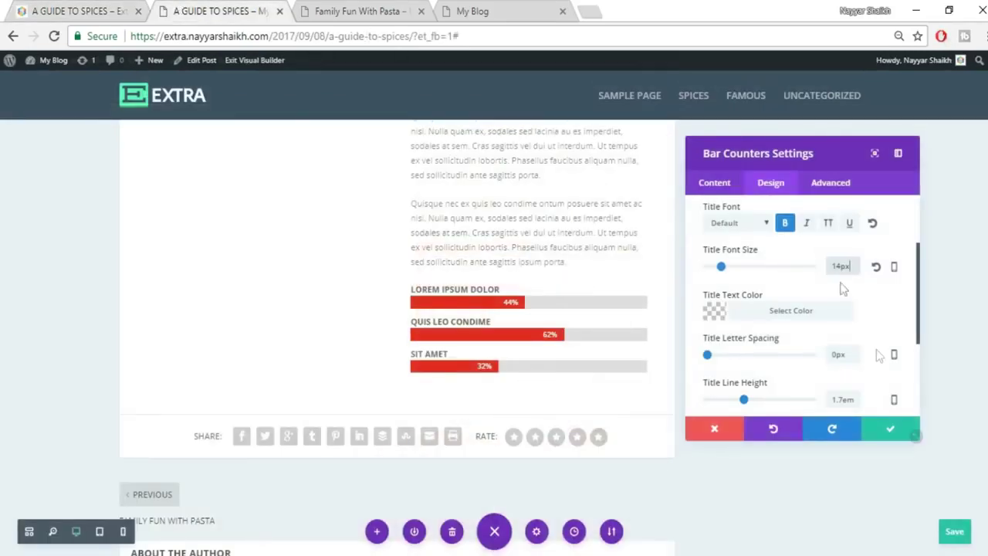
pyautogui.scroll(-2, 873, 322)
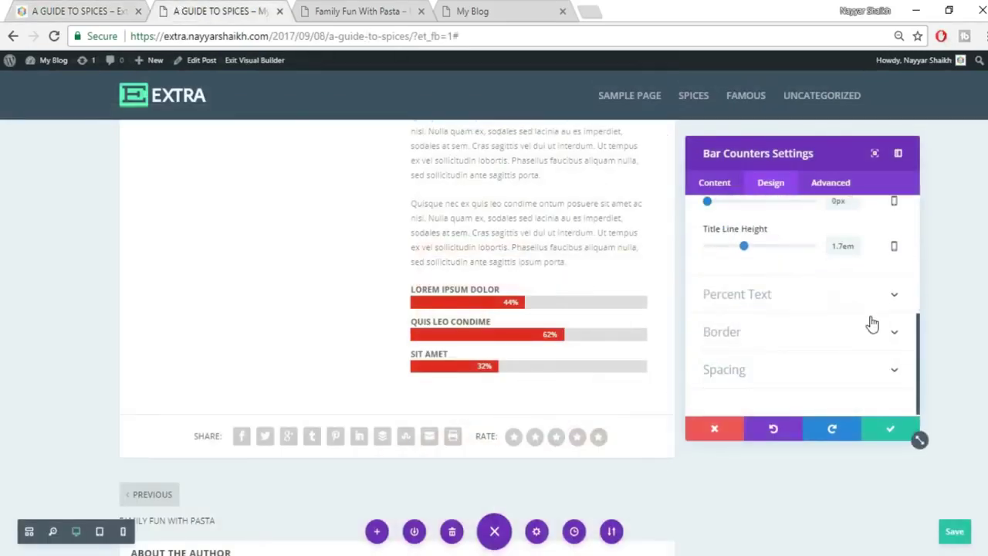
pyautogui.click(764, 301)
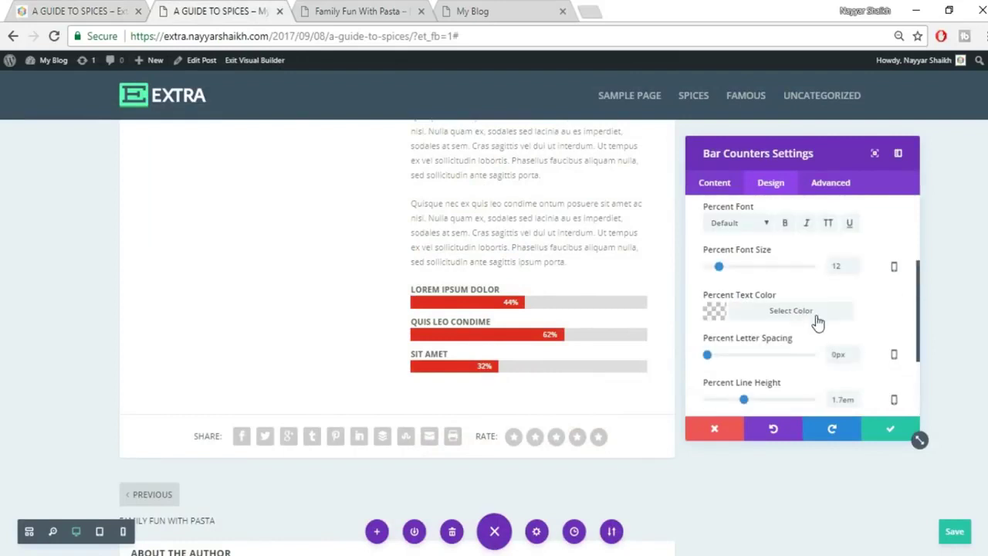
pyautogui.moveTo(853, 264); pyautogui.dragTo(803, 272)
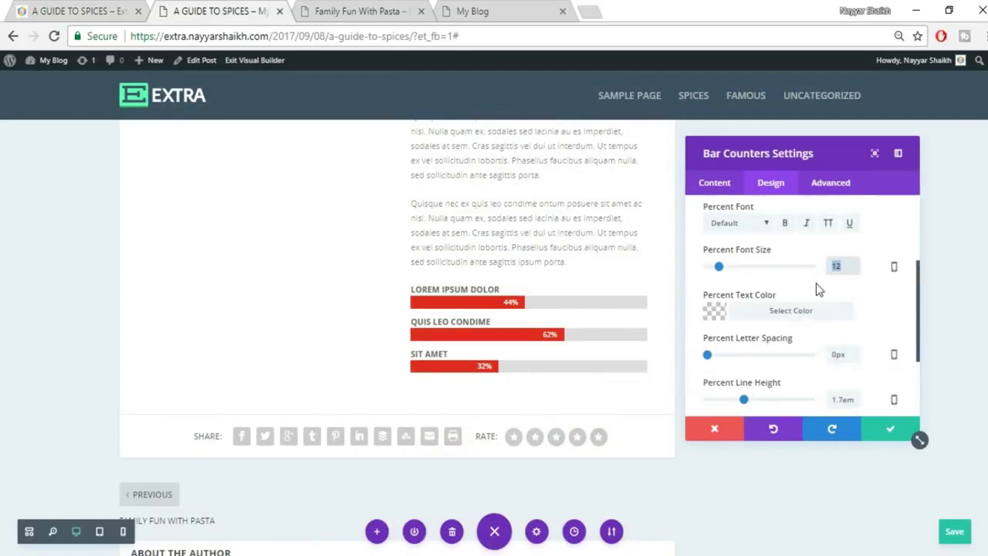
pyautogui.write('15')
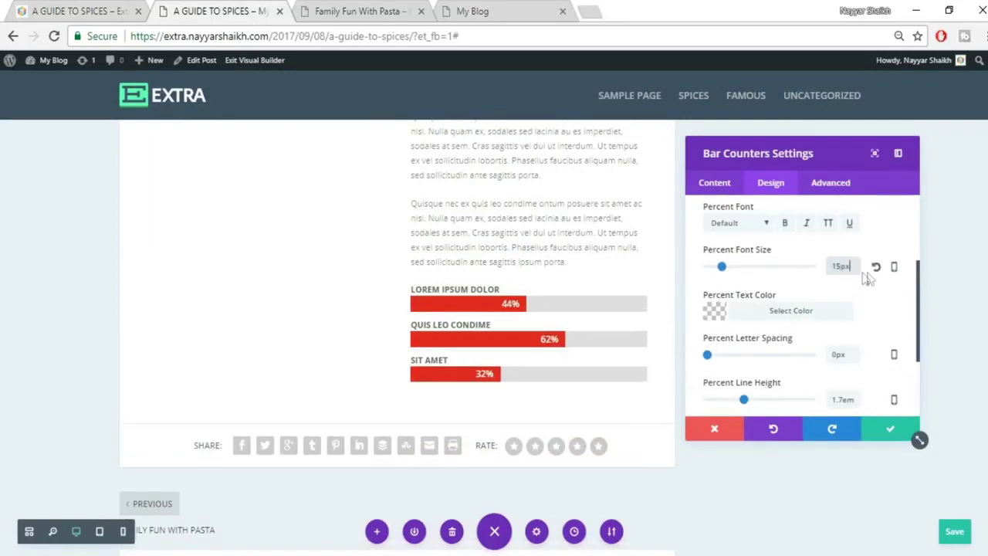
pyautogui.write('18')
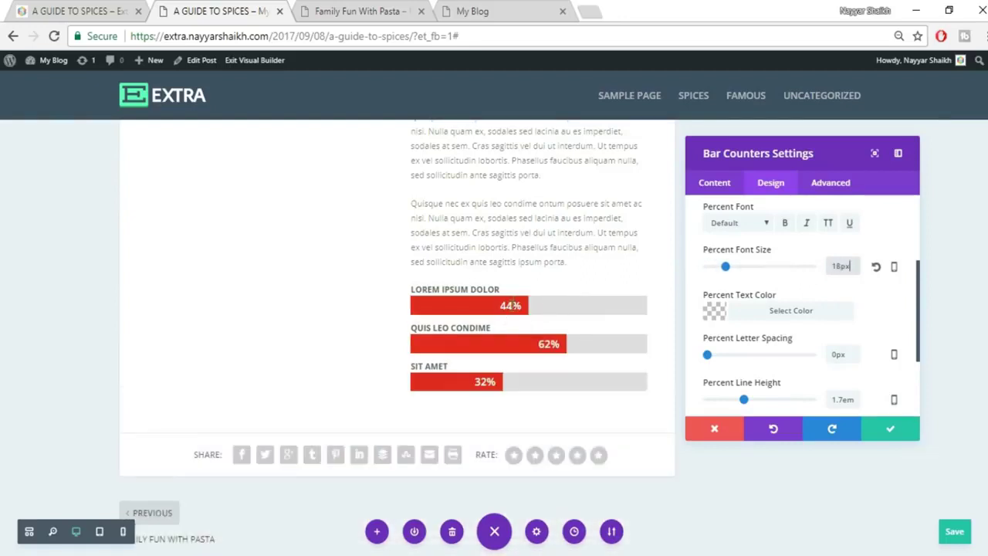
pyautogui.click(888, 433)
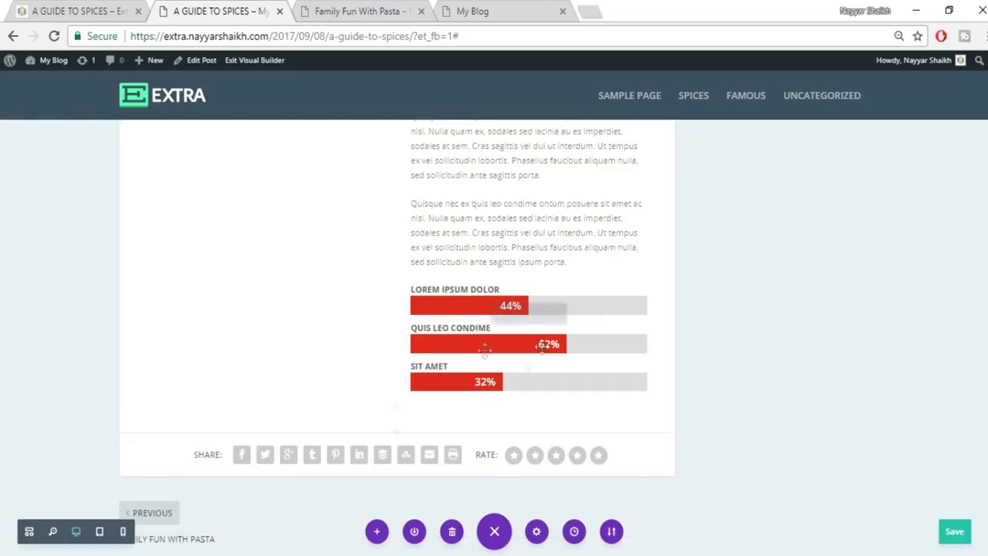
# Step: Compare the bar counters with the reference post
pyautogui.click(29, 10)
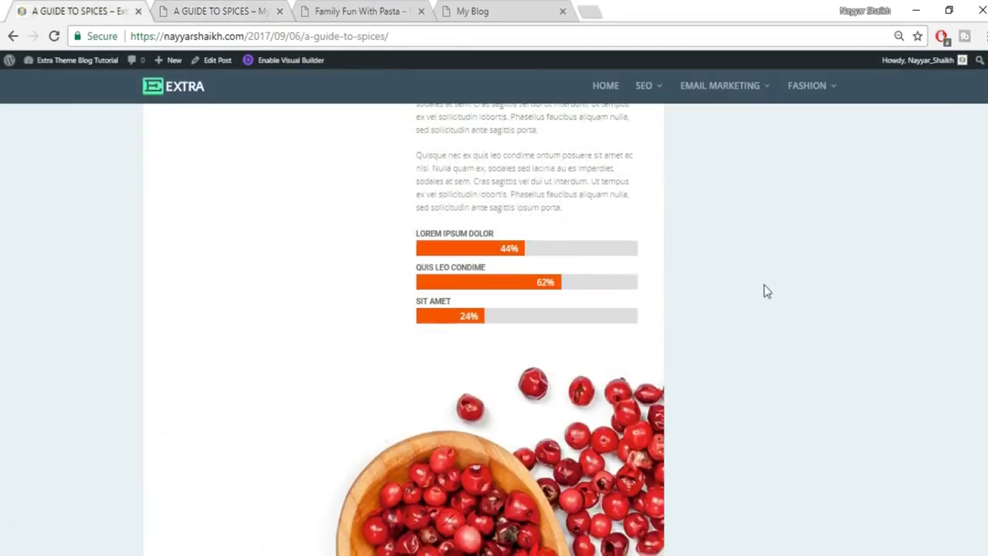
pyautogui.scroll(-5, 765, 289)
pyautogui.scroll(4, 761, 306)
pyautogui.scroll(-2, 544, 367)
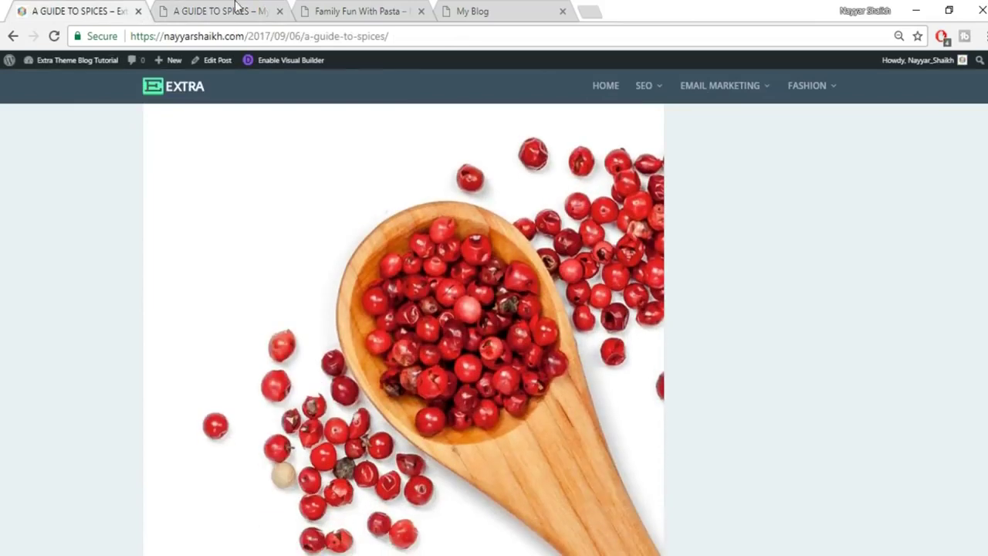
pyautogui.click(204, 10)
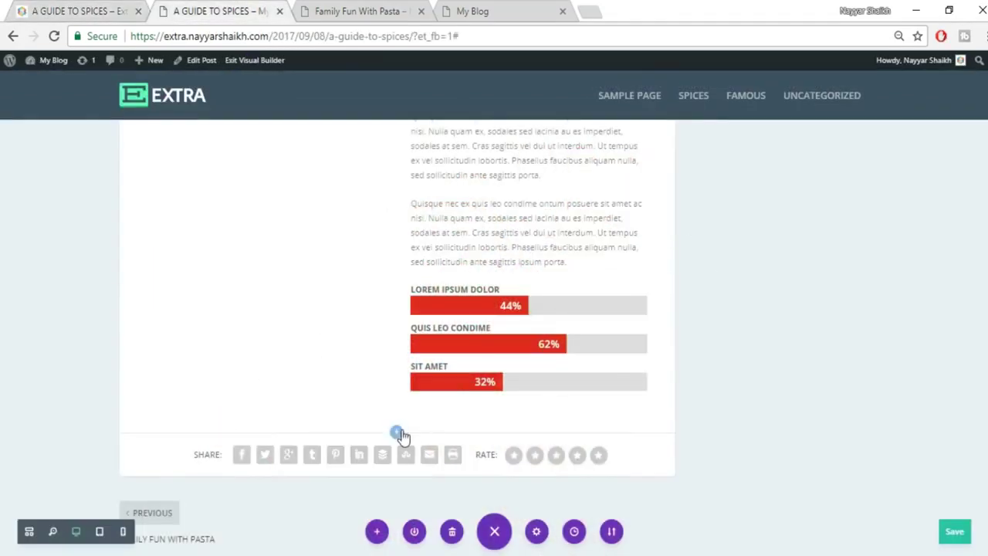
# Step: Add a fullwidth section with a Fullwidth Image module below the bar counters
pyautogui.click(396, 435)
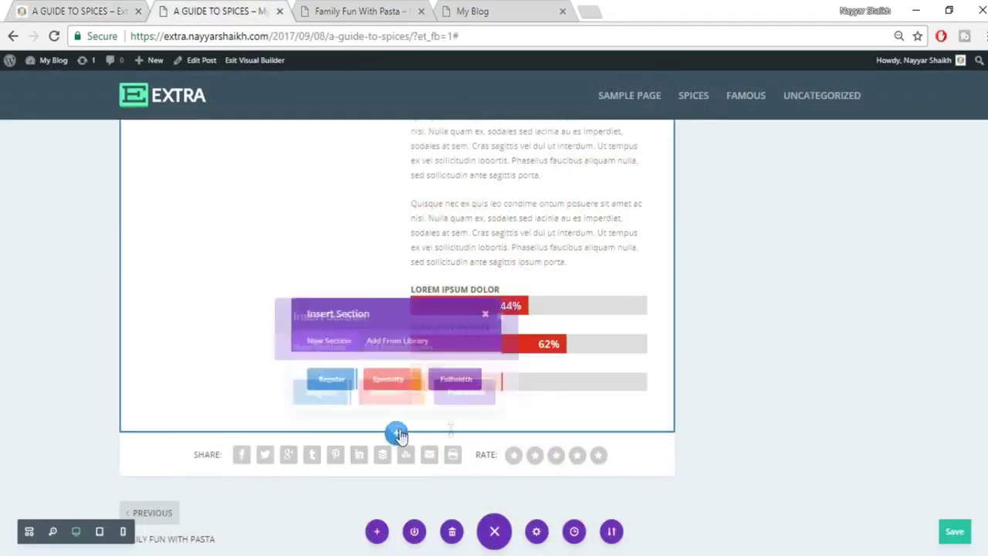
pyautogui.click(466, 388)
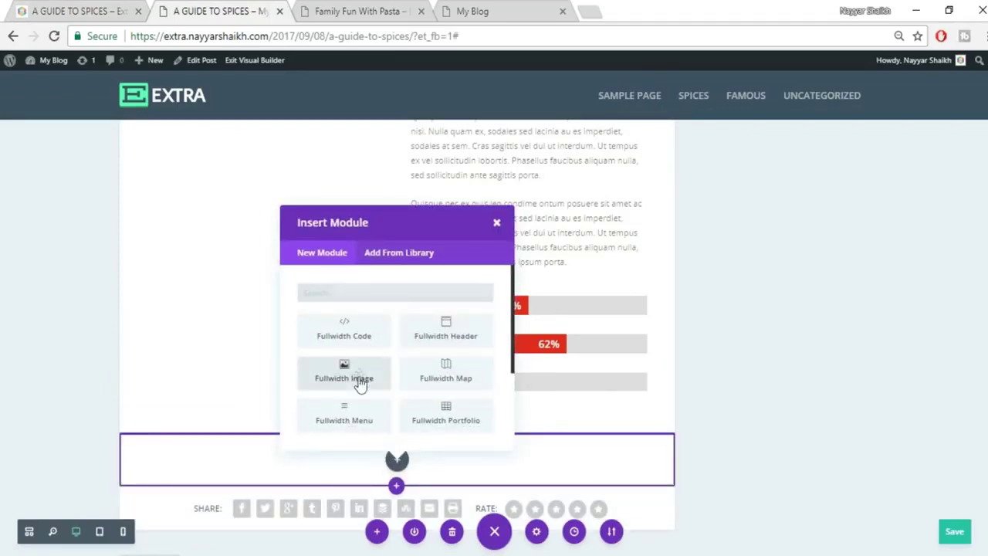
pyautogui.click(361, 385)
# Step: Upload the 0416.jpg peppercorn spoon image, use it in the module and save
pyautogui.click(855, 288)
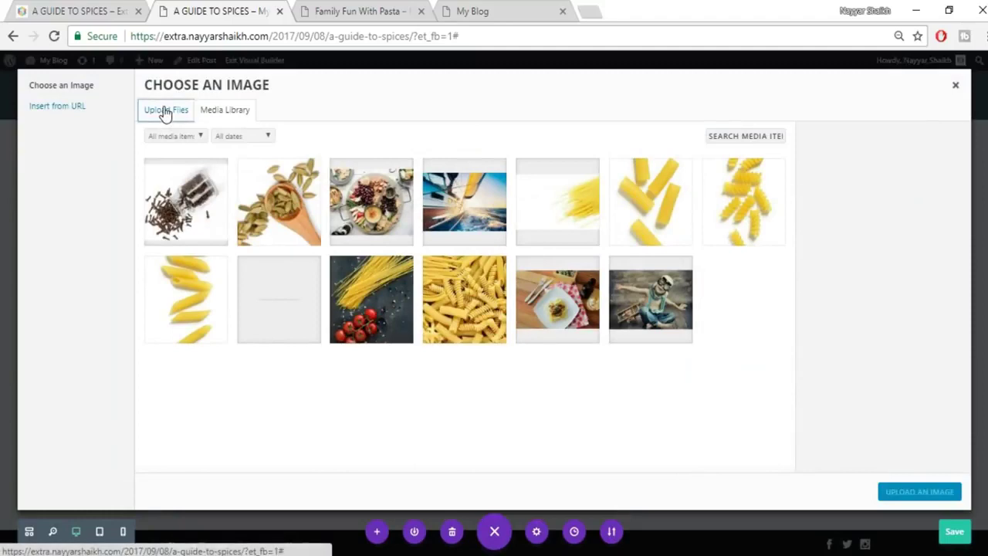
pyautogui.click(165, 112)
pyautogui.click(549, 299)
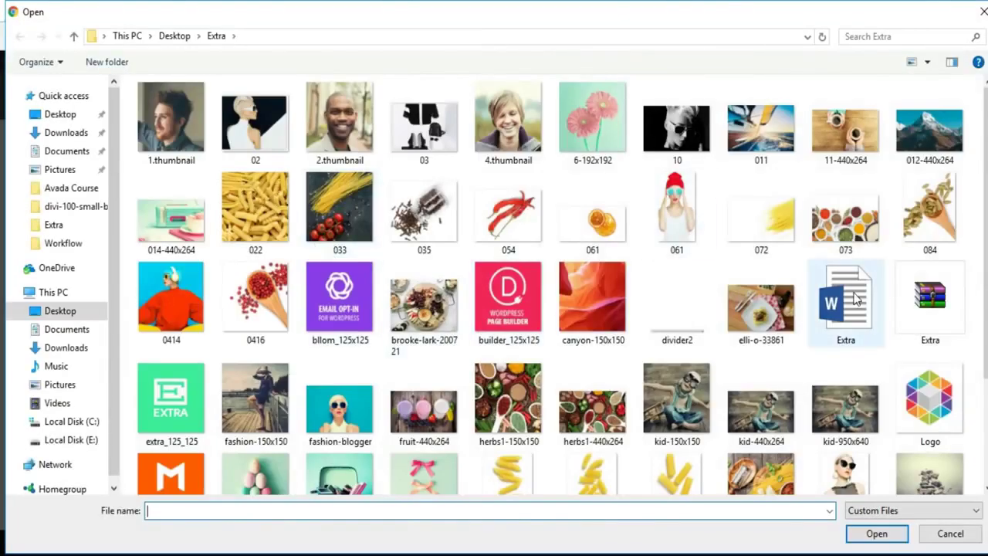
pyautogui.click(278, 301)
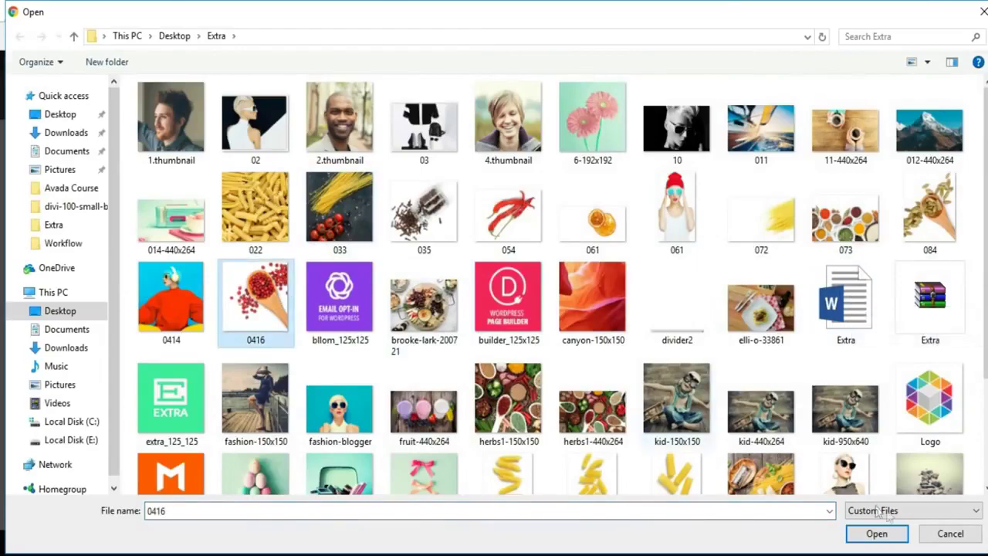
pyautogui.click(865, 536)
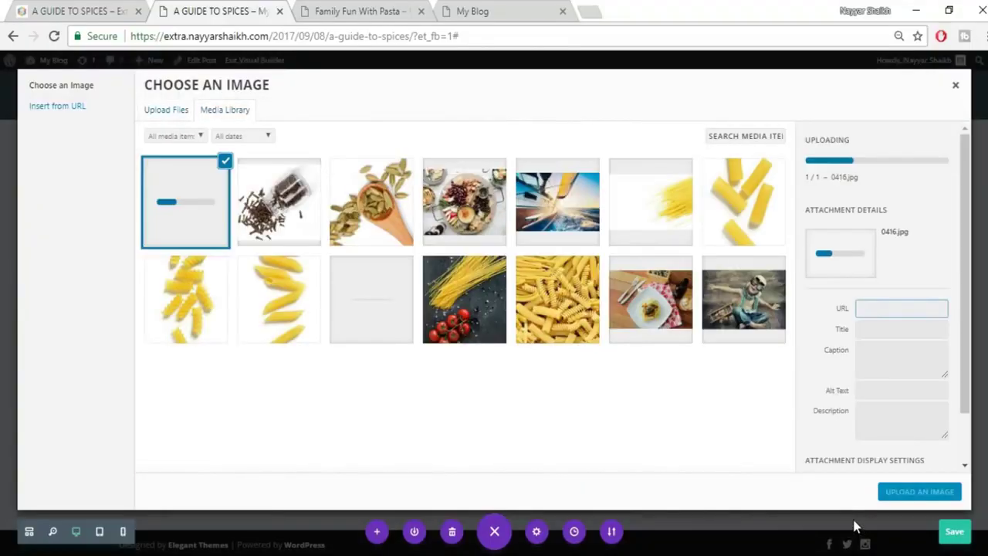
pyautogui.click(949, 492)
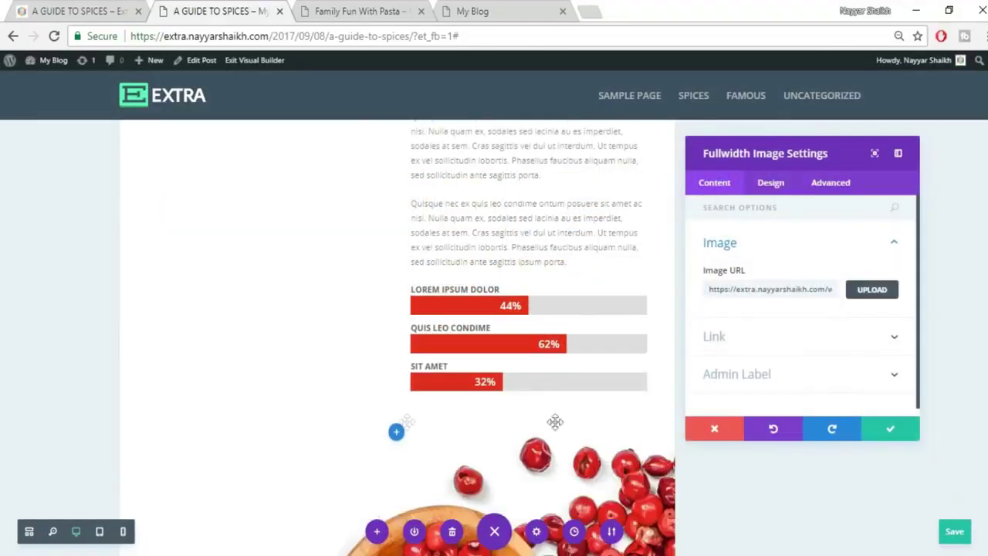
pyautogui.click(887, 430)
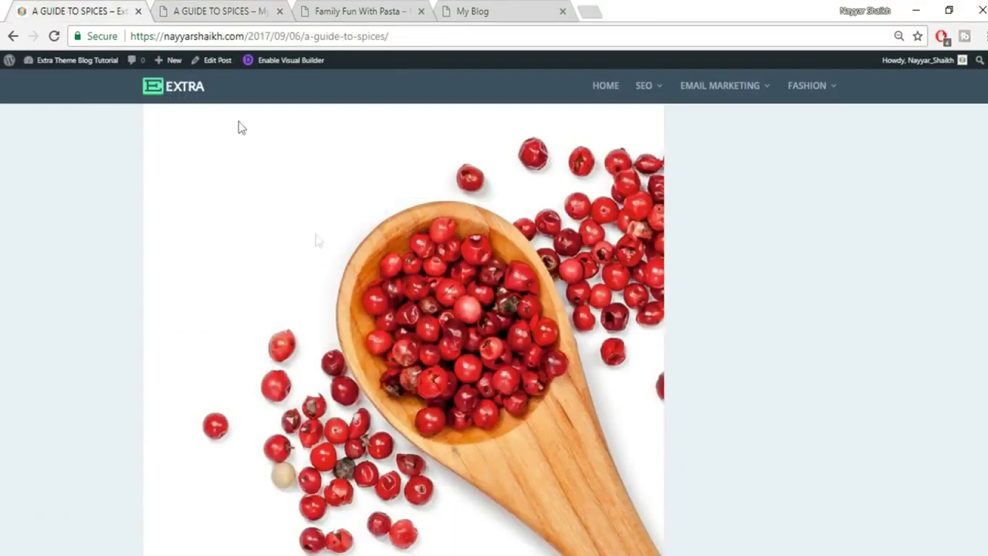
pyautogui.scroll(10, 342, 283)
pyautogui.scroll(-1, 345, 284)
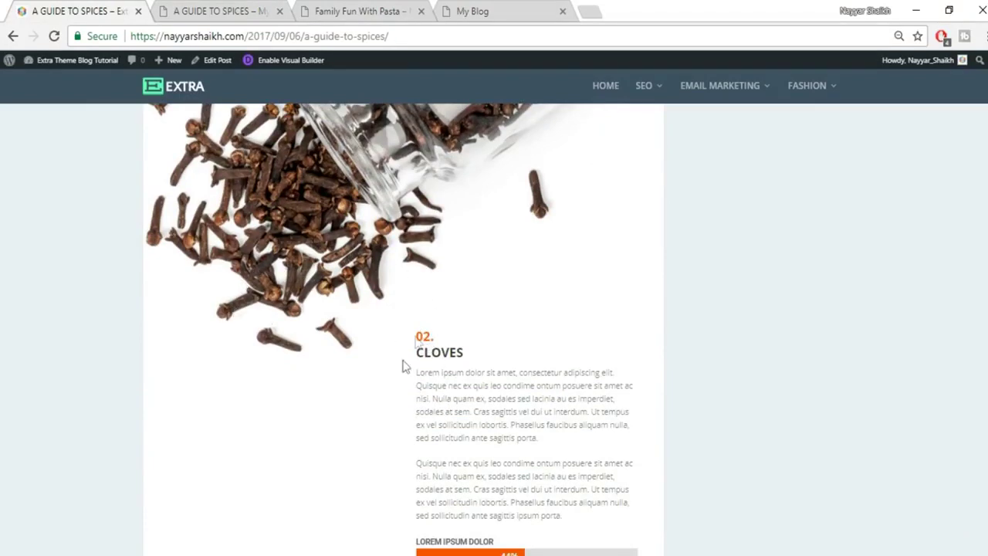
# Step: Set the CLOVES text block's custom top margin to -100 and save it
pyautogui.click(195, 10)
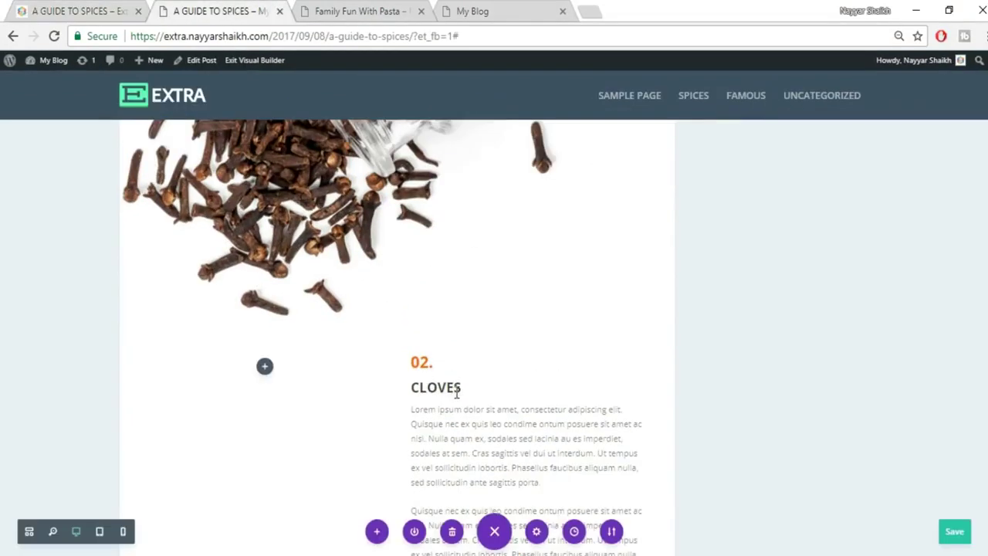
pyautogui.scroll(-1, 452, 392)
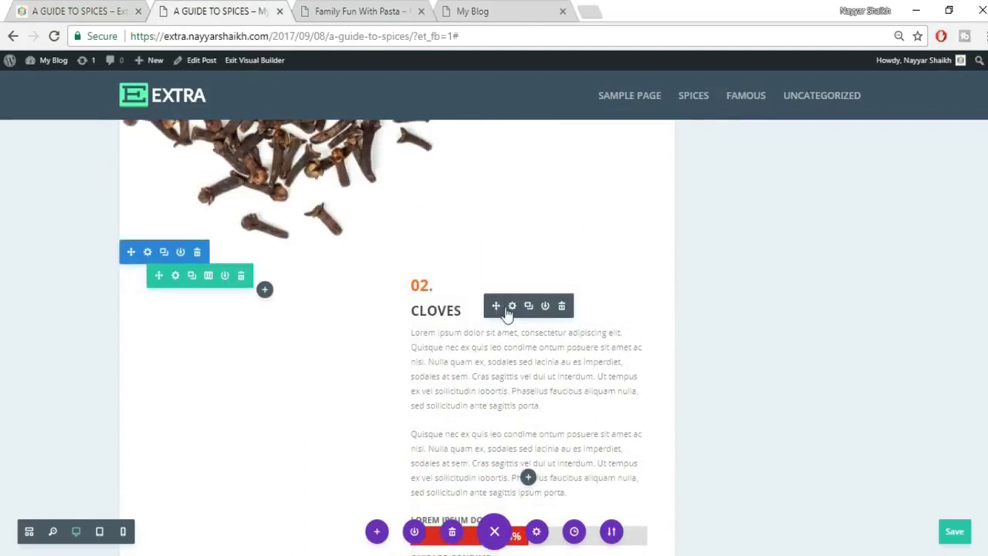
pyautogui.click(513, 306)
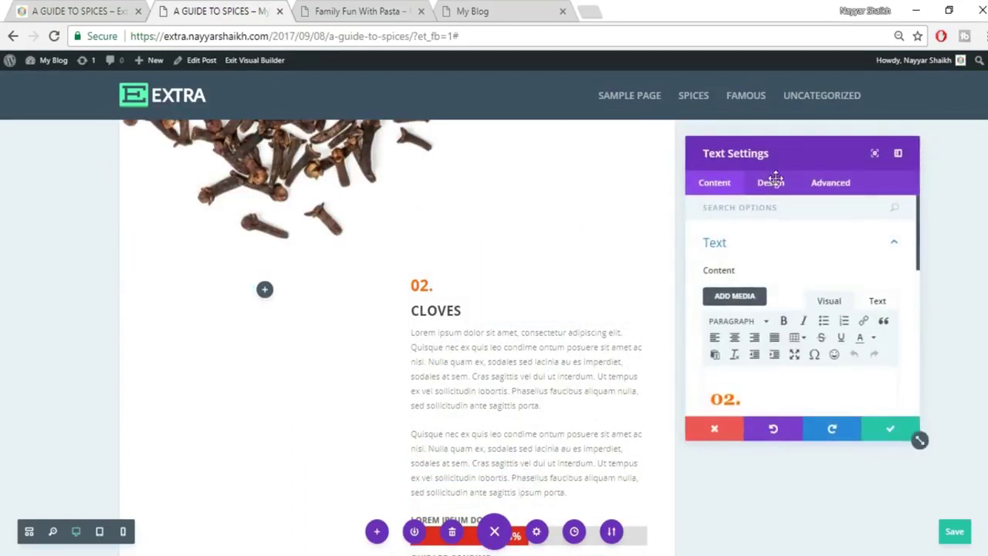
pyautogui.click(775, 185)
pyautogui.click(785, 373)
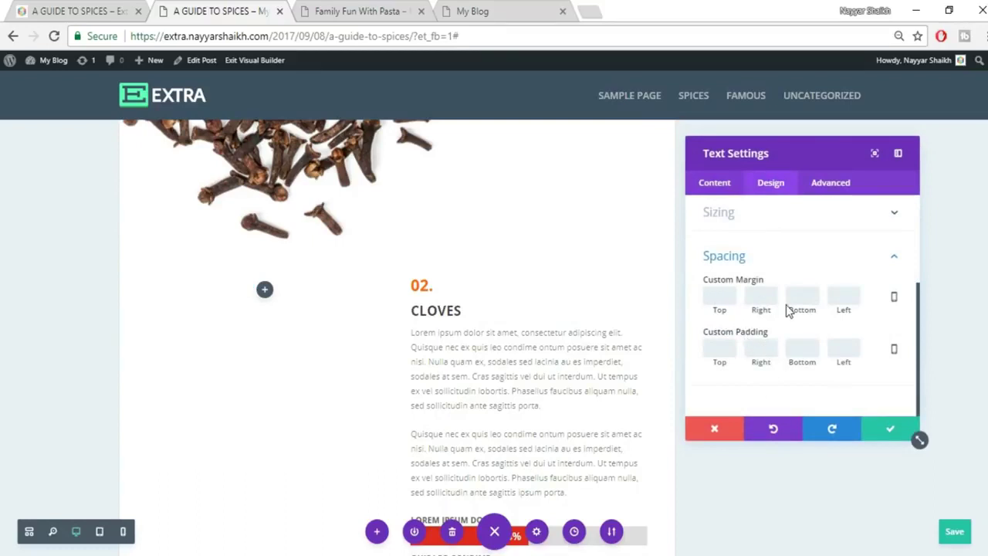
pyautogui.write('-100')
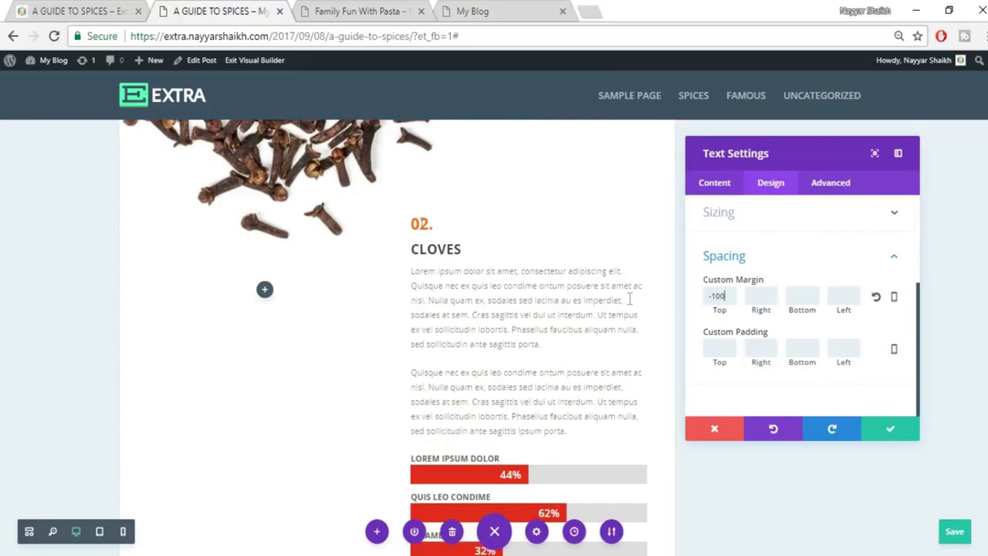
pyautogui.click(890, 428)
# Step: Compare the built page's layout against the reference post
pyautogui.scroll(-4, 891, 430)
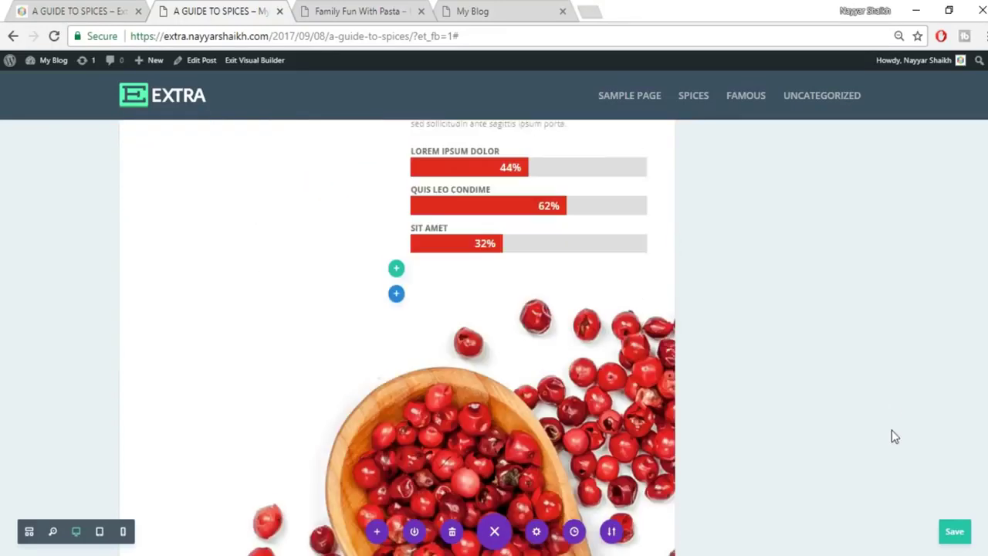
pyautogui.scroll(-2, 891, 436)
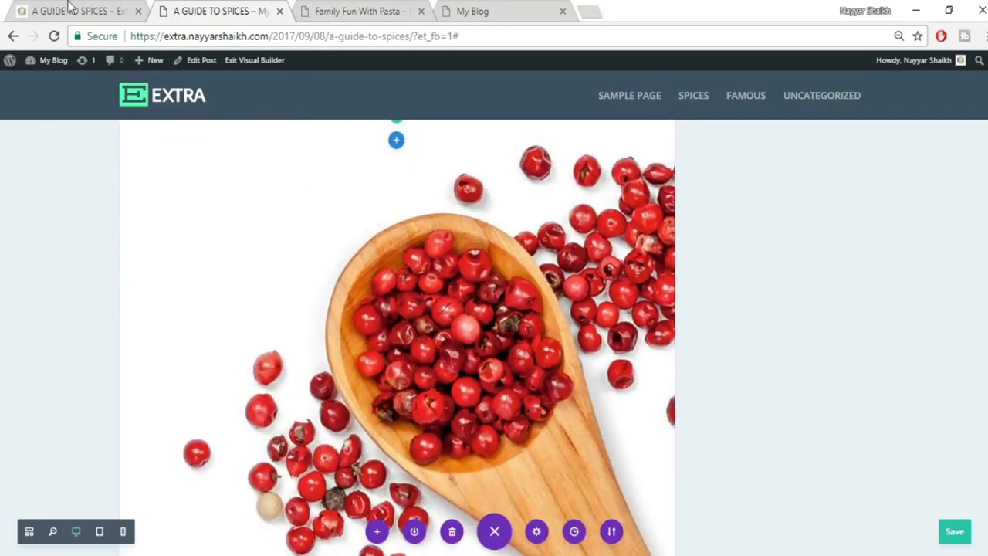
pyautogui.click(74, 11)
pyautogui.scroll(-10, 652, 347)
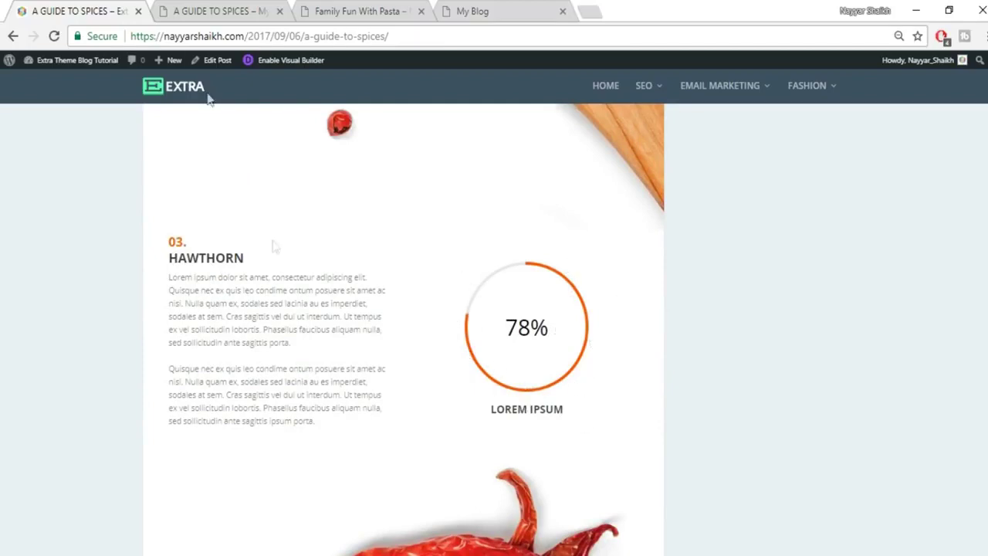
pyautogui.click(216, 9)
pyautogui.scroll(-5, 645, 338)
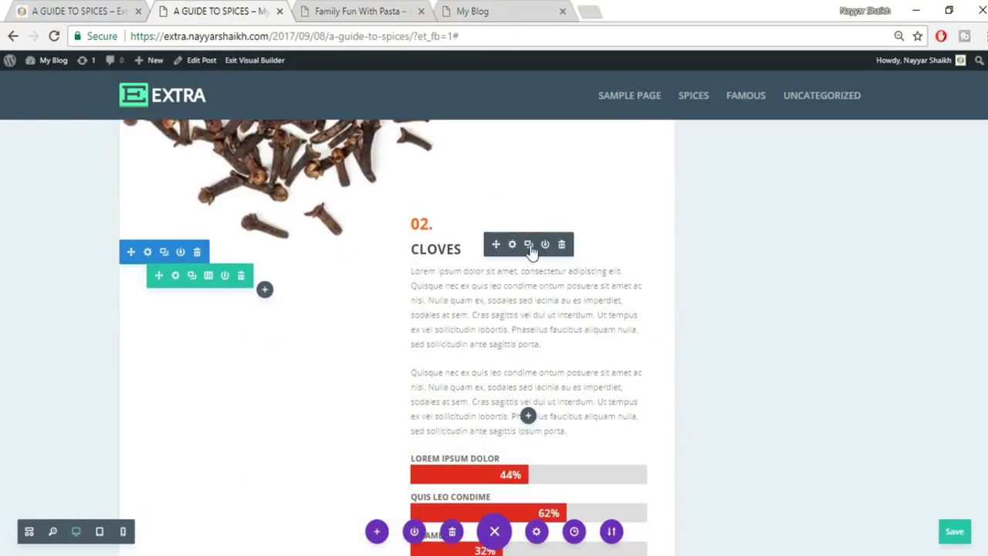
# Step: Duplicate the 02. CLOVES text block and add a regular section with an empty two-column row
pyautogui.click(530, 245)
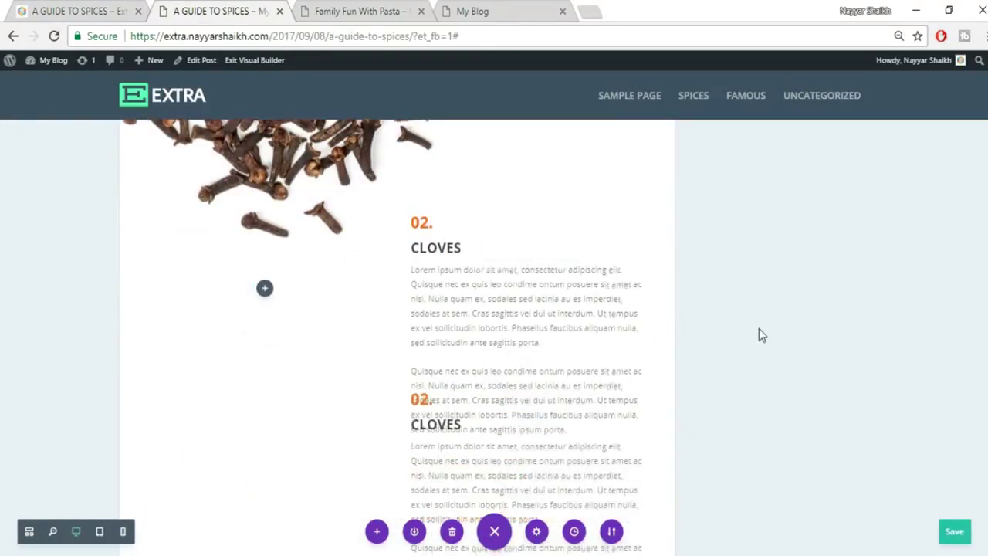
pyautogui.scroll(-2, 758, 328)
pyautogui.scroll(-8, 746, 324)
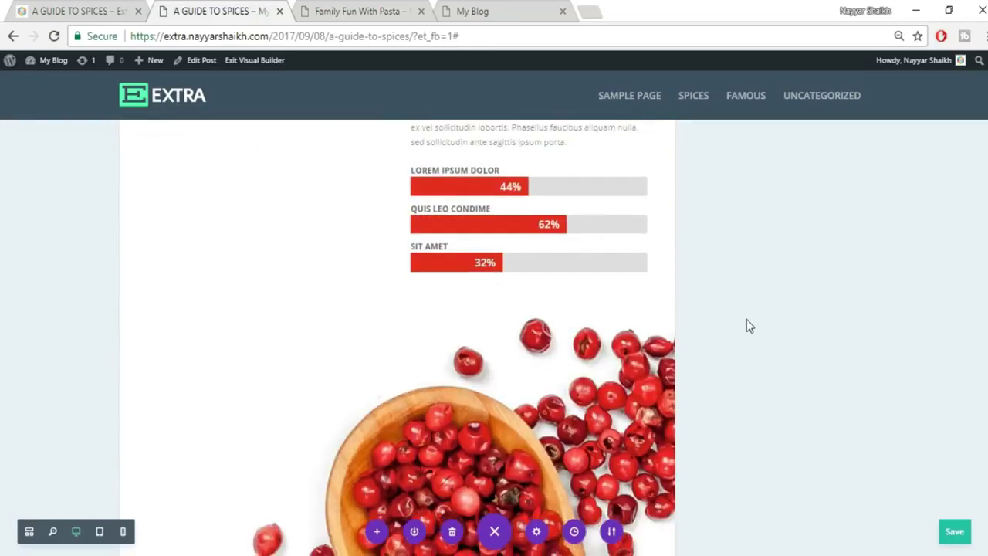
pyautogui.scroll(-5, 746, 324)
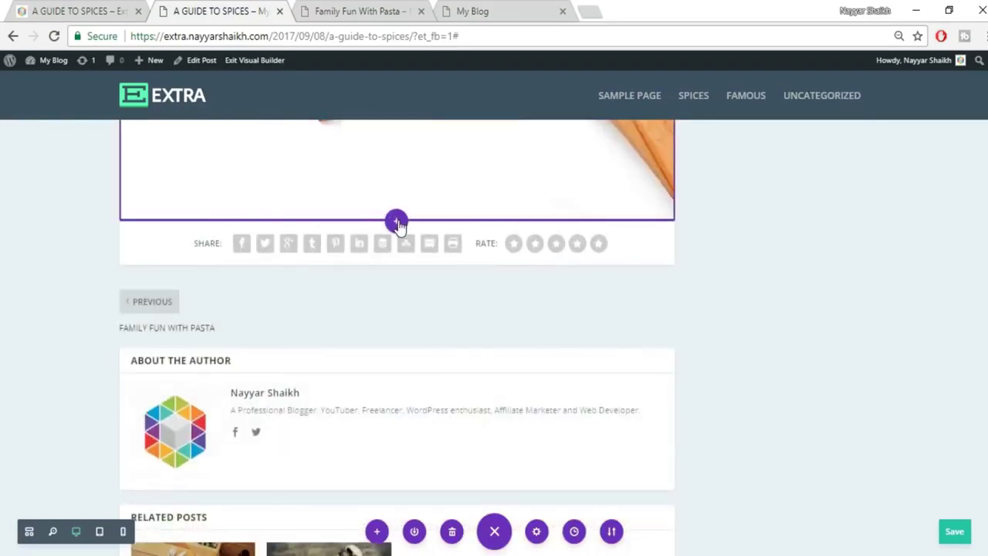
pyautogui.click(396, 221)
pyautogui.click(337, 184)
pyautogui.click(392, 359)
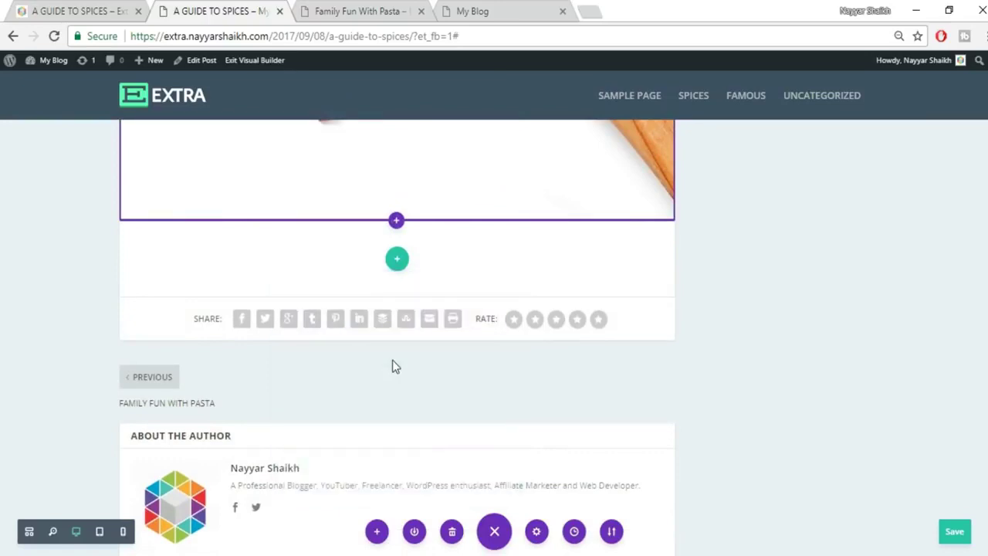
pyautogui.click(359, 308)
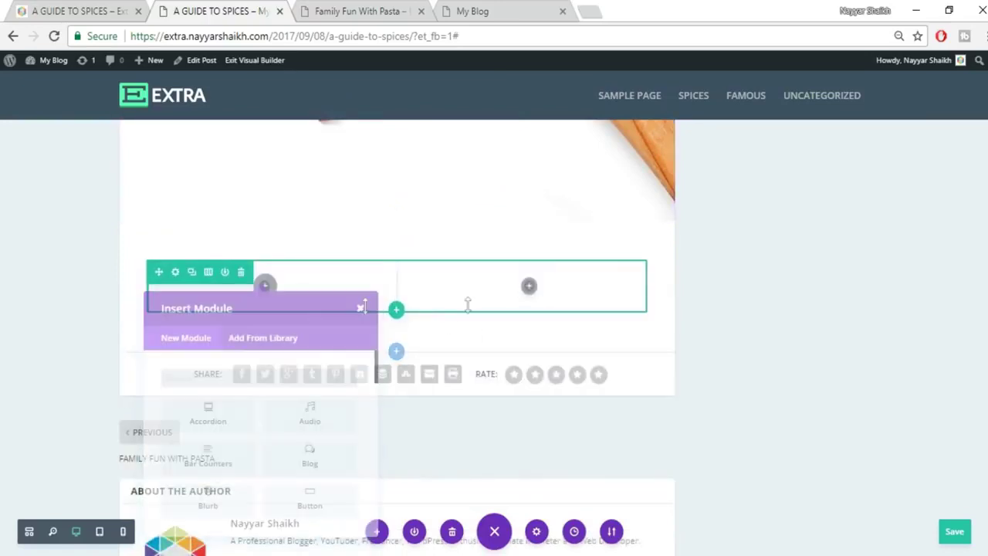
# Step: Remove the CLOVES text's -100px top margin and move it into the new row's left column
pyautogui.scroll(10, 778, 351)
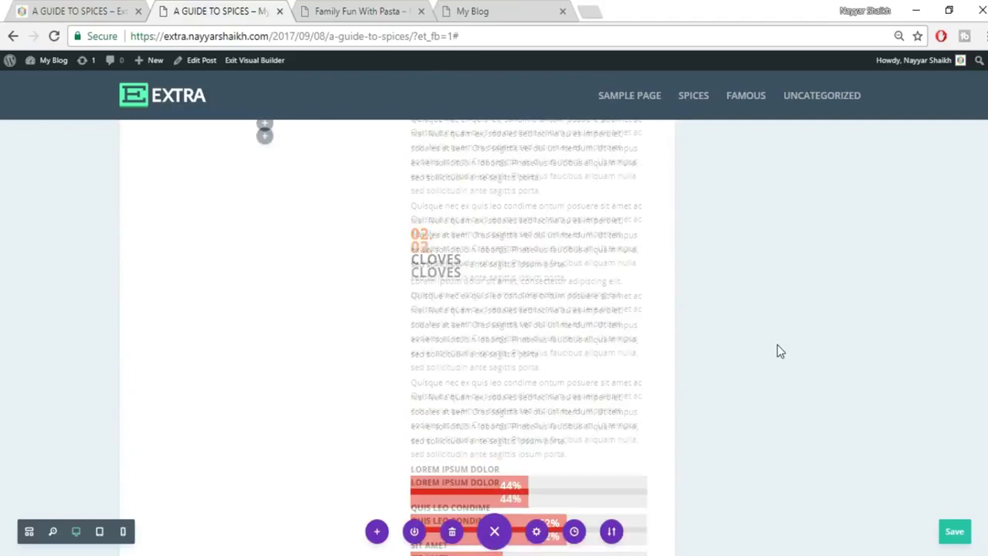
pyautogui.moveTo(495, 266)
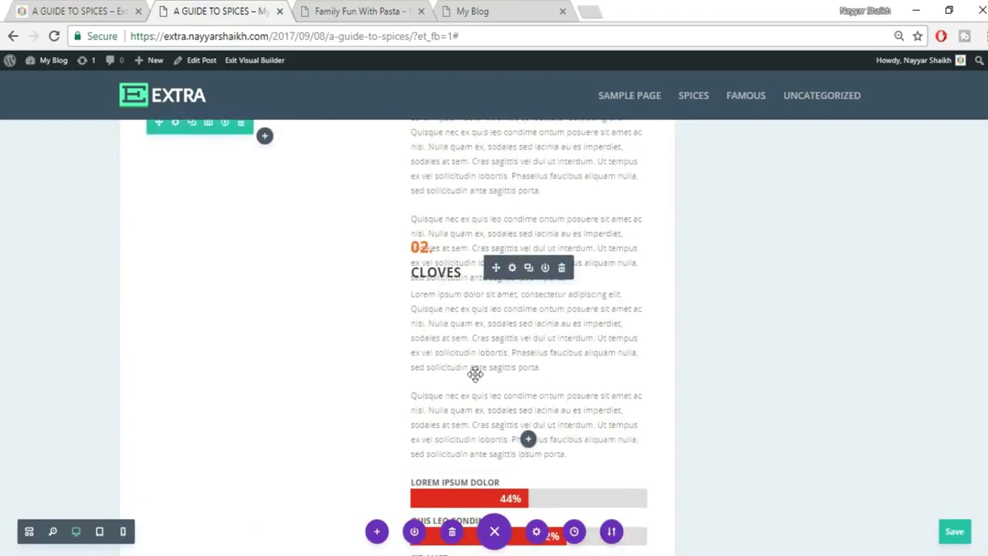
pyautogui.scroll(-5, 475, 374)
pyautogui.scroll(-3, 474, 337)
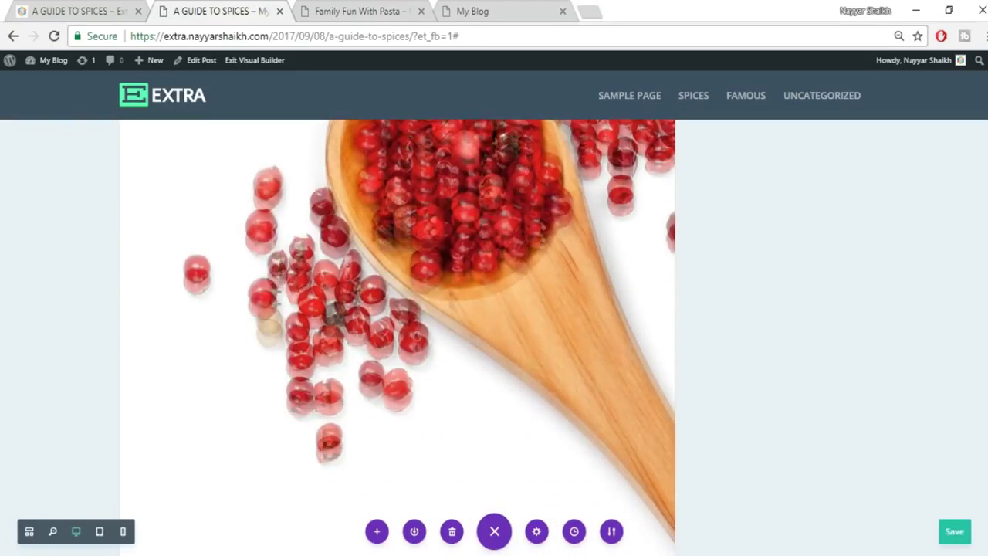
pyautogui.scroll(-4, 347, 339)
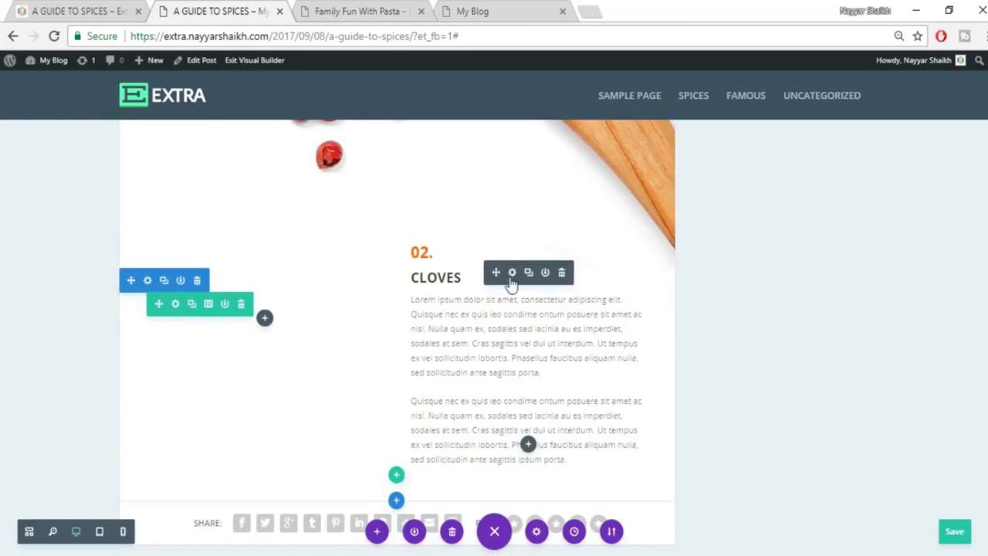
pyautogui.click(512, 273)
pyautogui.click(771, 183)
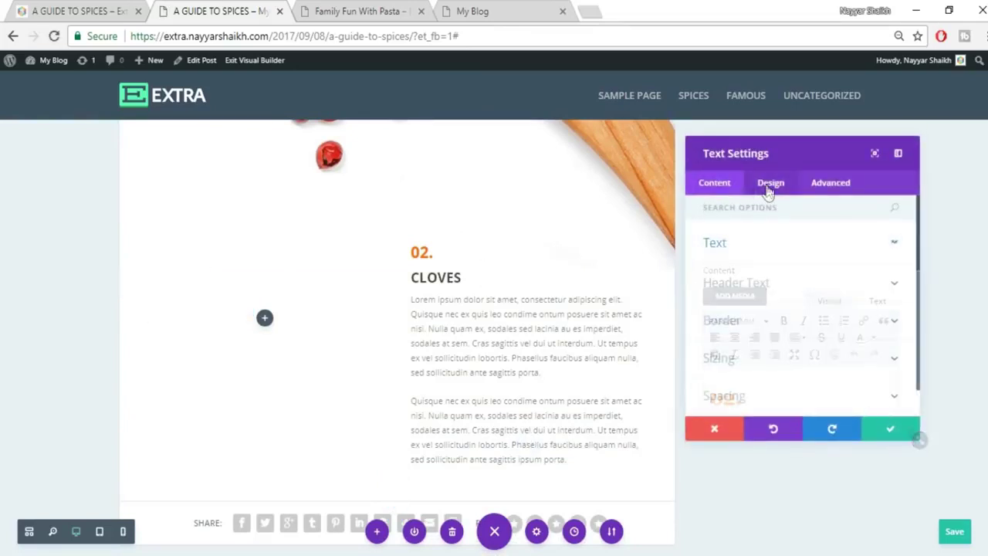
pyautogui.scroll(-1, 757, 378)
pyautogui.click(752, 368)
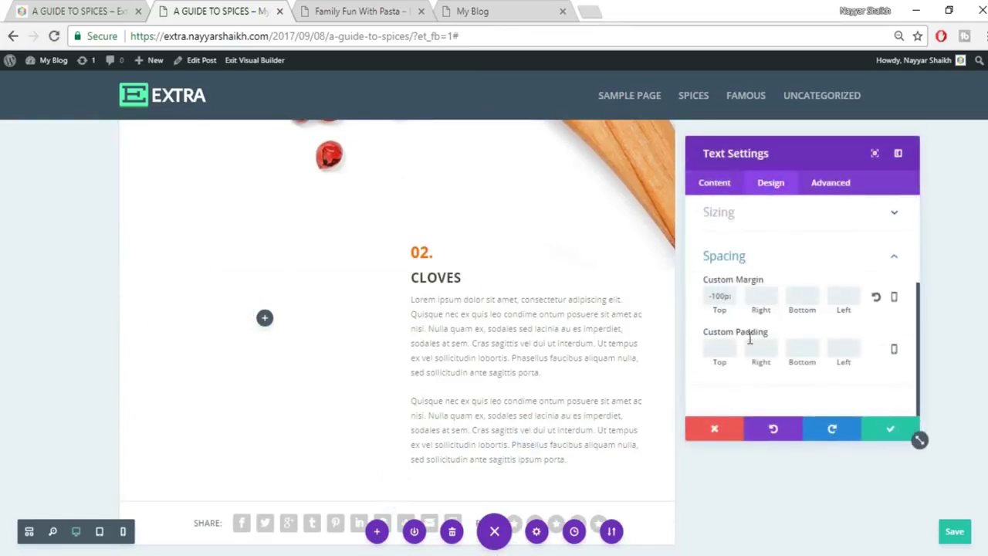
pyautogui.moveTo(730, 295); pyautogui.dragTo(692, 303)
pyautogui.click(889, 430)
pyautogui.moveTo(409, 330); pyautogui.dragTo(656, 344)
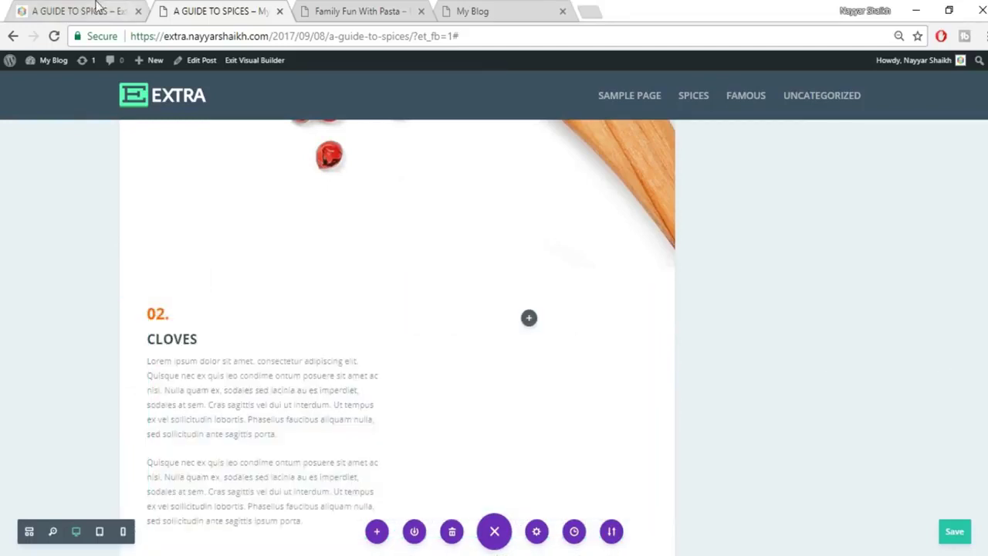
# Step: Change the copied heading to 03. HAWTHORN using text copied from the reference post
pyautogui.click(75, 8)
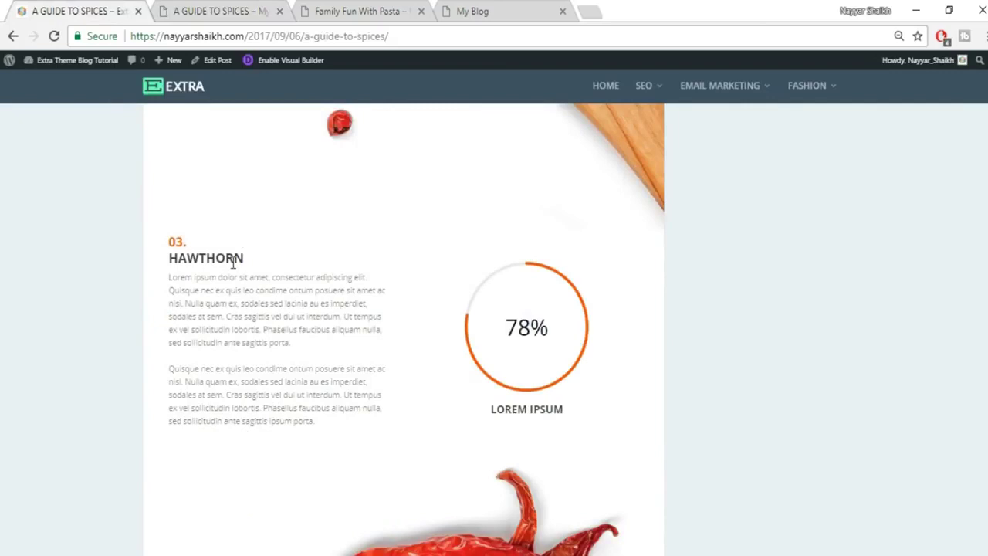
pyautogui.moveTo(248, 262); pyautogui.dragTo(159, 260)
pyautogui.hotkey('ctrl', 'c')
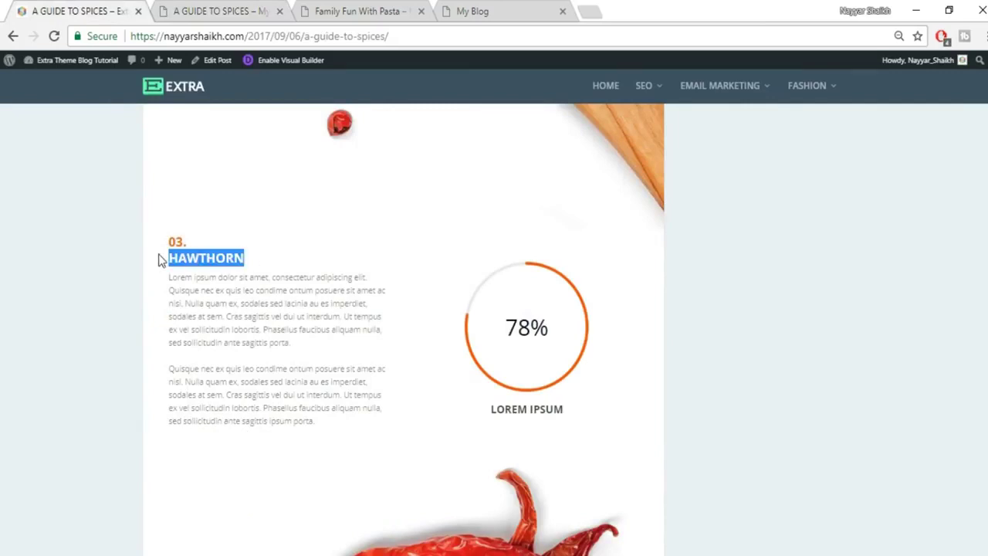
pyautogui.click(156, 10)
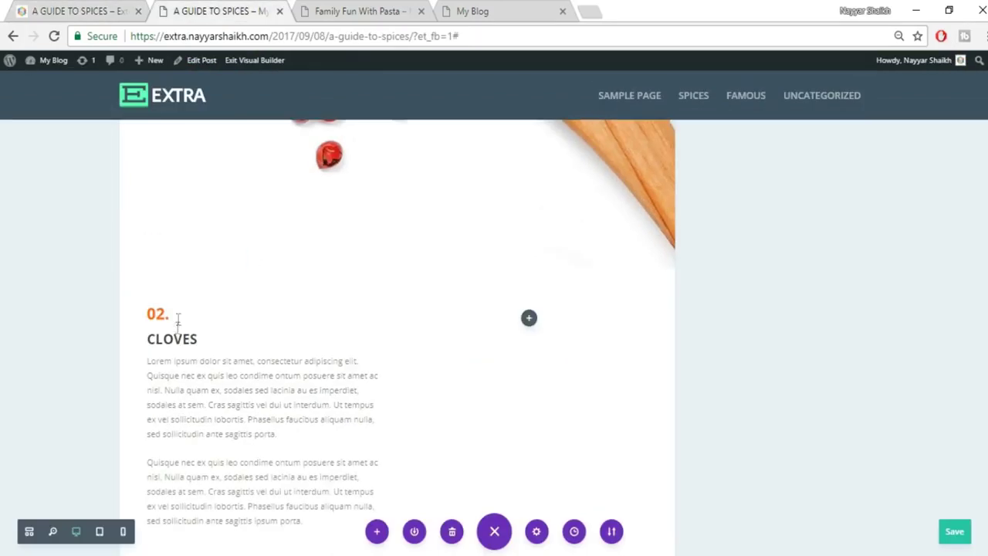
pyautogui.write('3')
pyautogui.moveTo(200, 338); pyautogui.dragTo(139, 342)
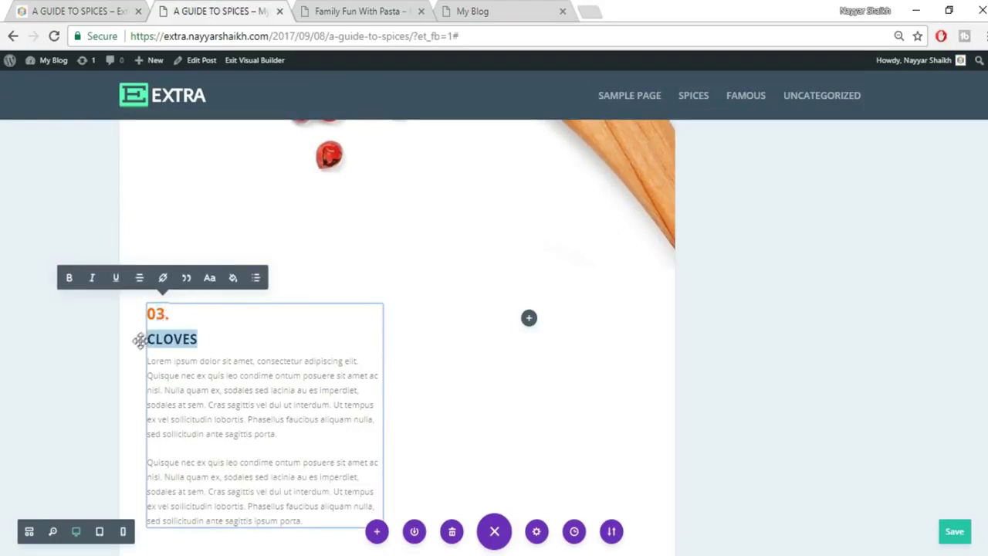
pyautogui.hotkey('ctrl', 'v')
pyautogui.press('Escape')
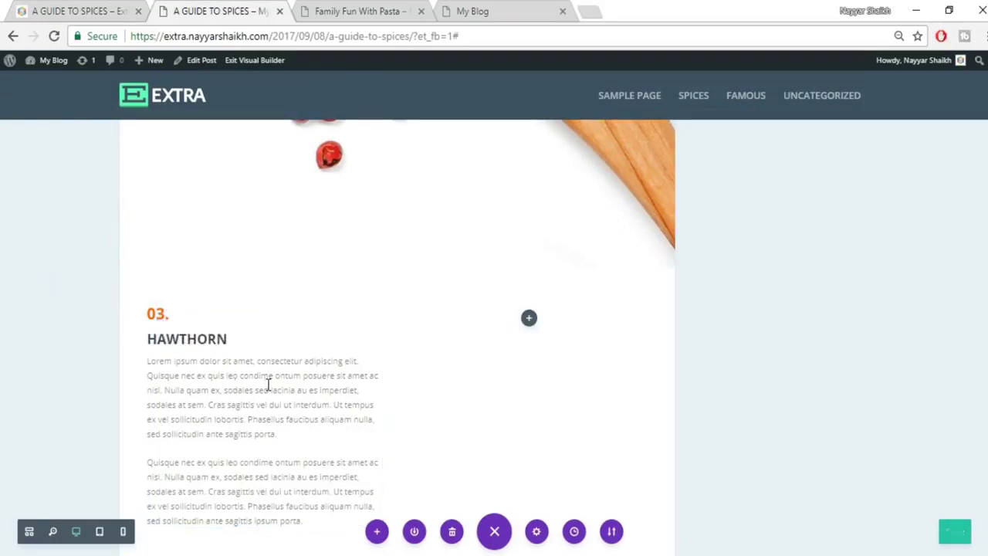
# Step: Save the post and check the reference page's circle counter
pyautogui.hotkey('ctrl', 's')
pyautogui.click(81, 10)
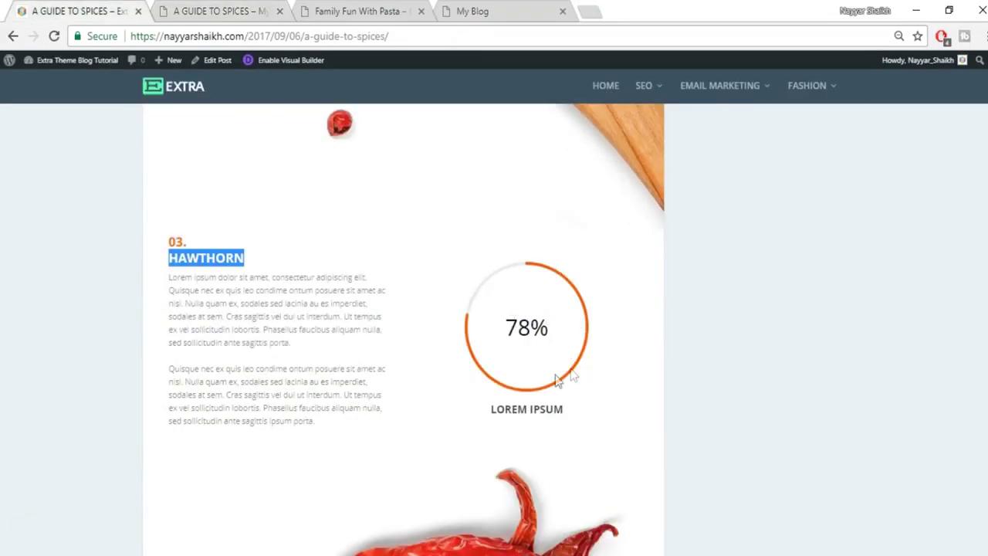
pyautogui.click(202, 11)
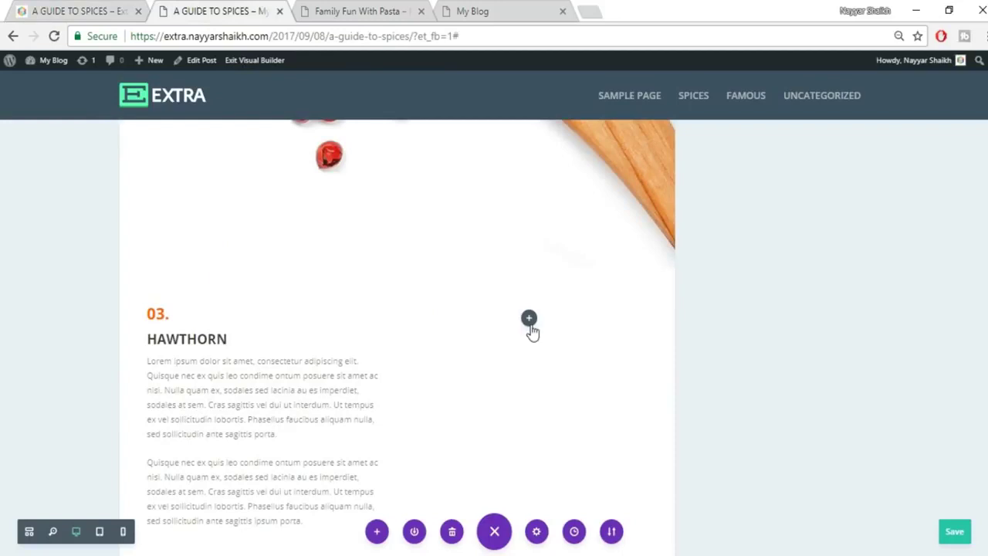
# Step: Insert a Circle Counter in the right column titled LOREM IPSUM, copied from the reference
pyautogui.click(528, 320)
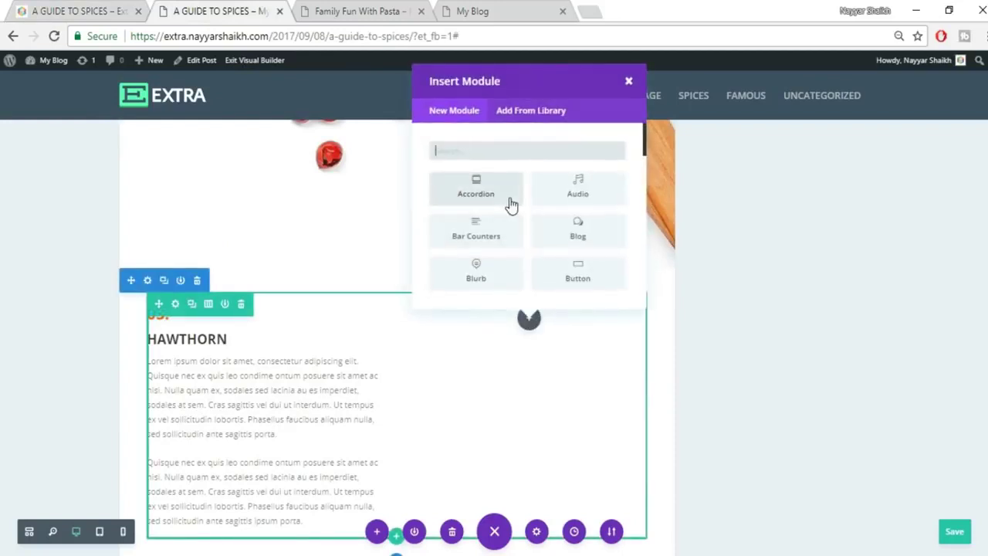
pyautogui.write('cir')
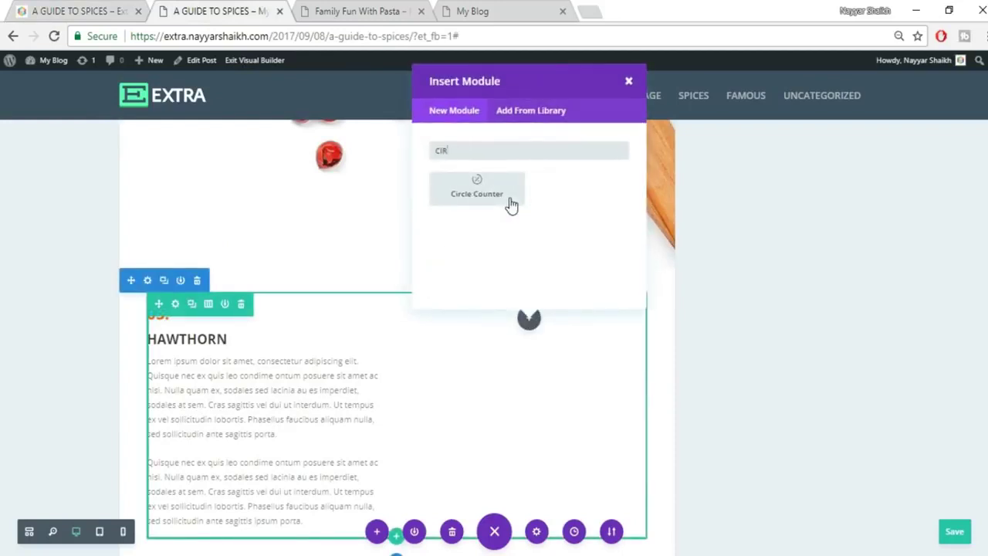
pyautogui.click(476, 193)
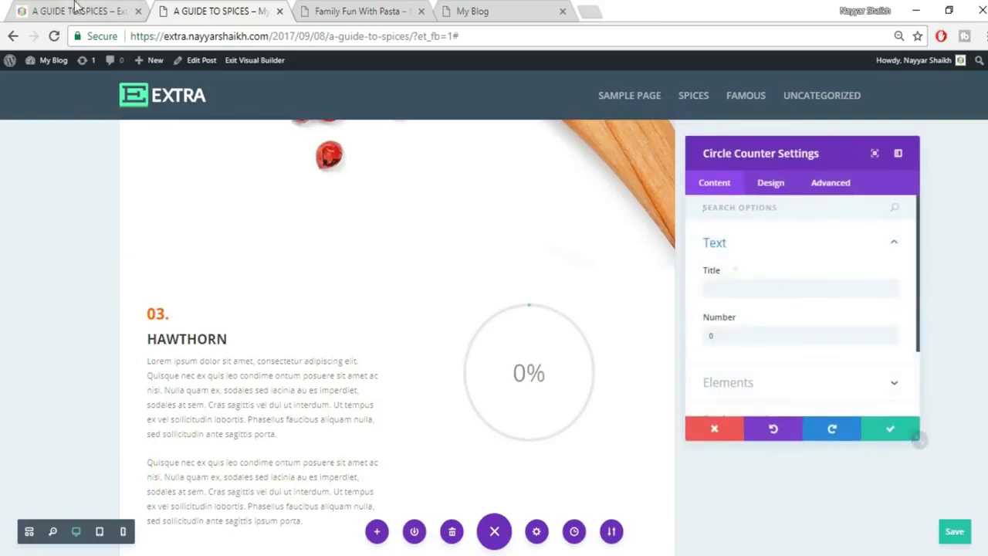
pyautogui.click(77, 8)
pyautogui.moveTo(491, 417); pyautogui.dragTo(591, 419)
pyautogui.hotkey('ctrl', 'c')
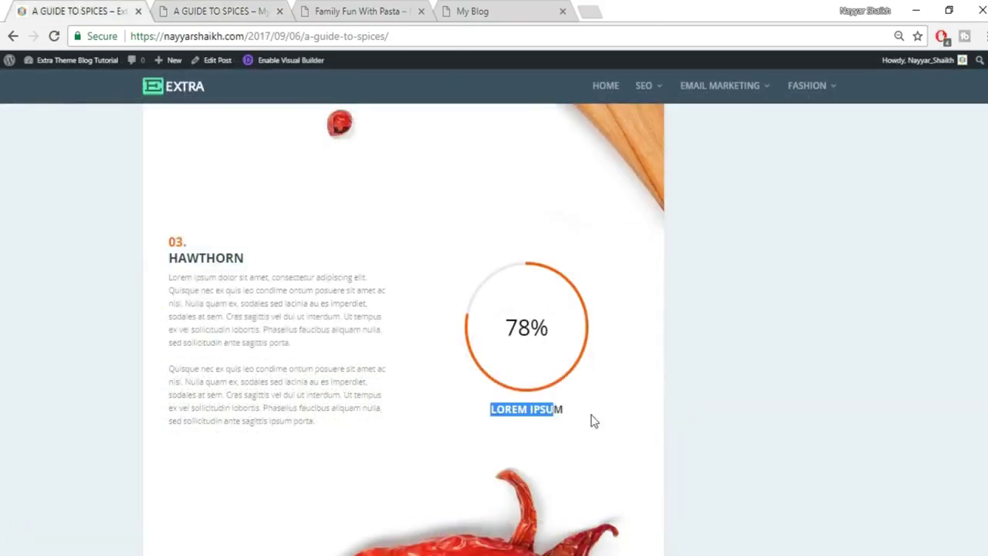
pyautogui.click(193, 8)
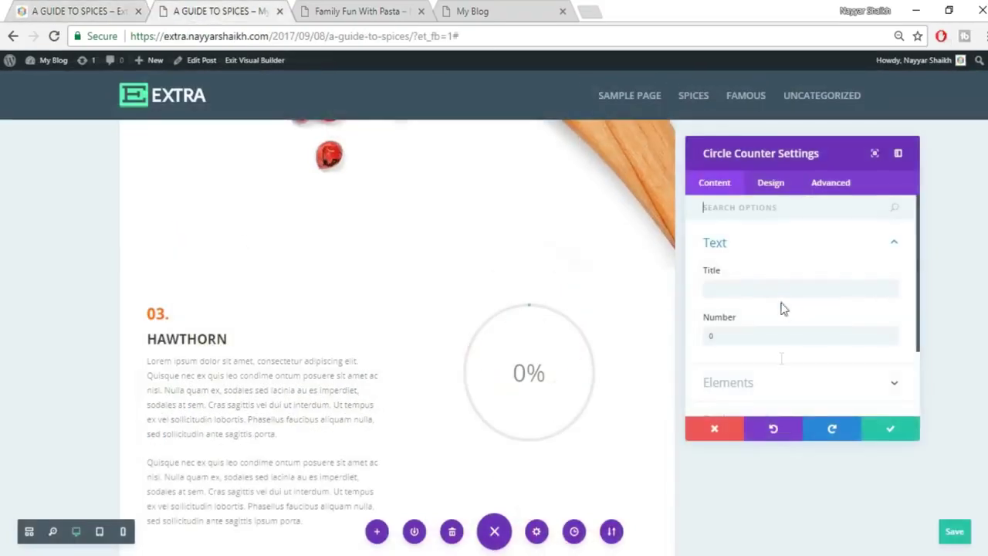
pyautogui.click(772, 289)
pyautogui.hotkey('ctrl', 'v')
# Step: Set the circle counter to 78% with a red bar and save it
pyautogui.doubleClick(768, 338)
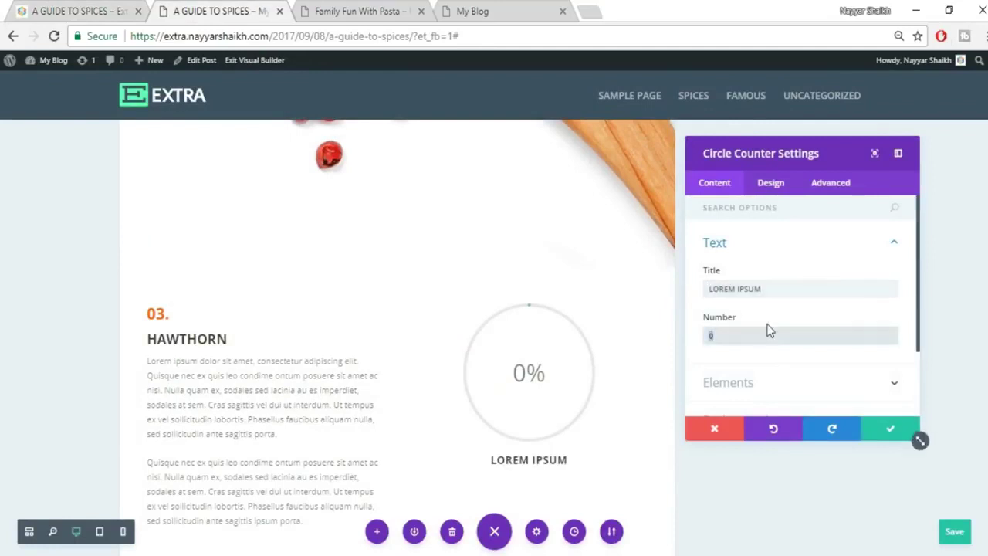
pyautogui.write('78')
pyautogui.scroll(-2, 775, 328)
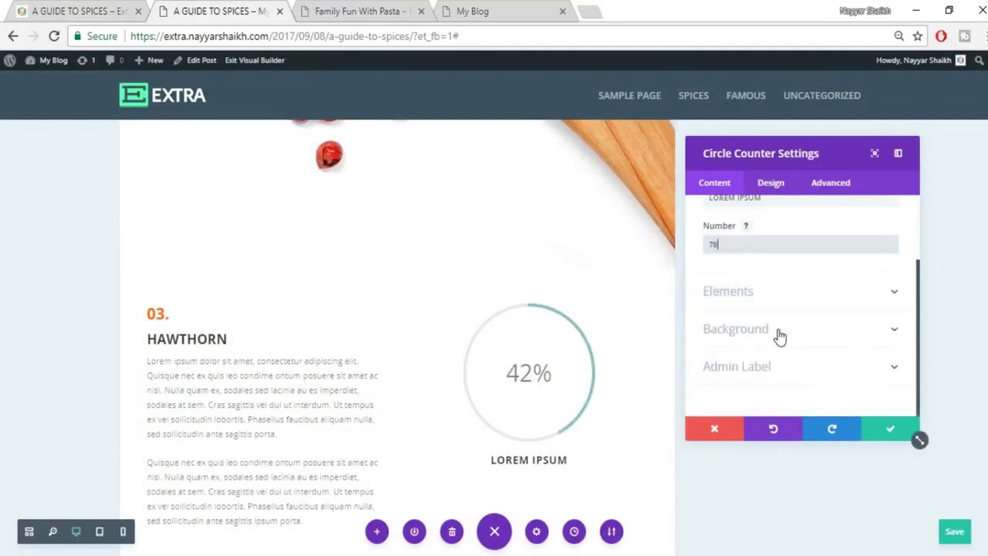
pyautogui.click(778, 330)
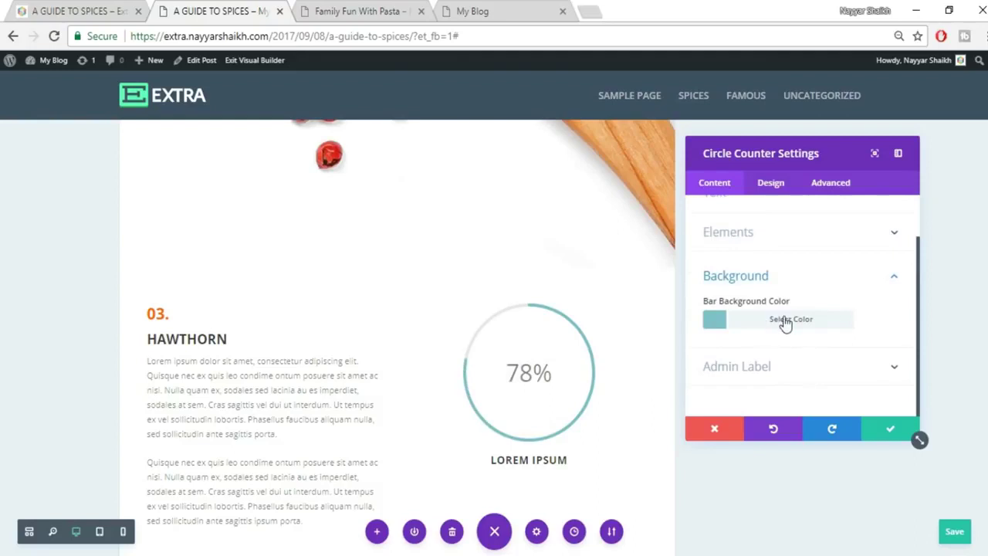
pyautogui.click(786, 320)
pyautogui.scroll(-2, 840, 354)
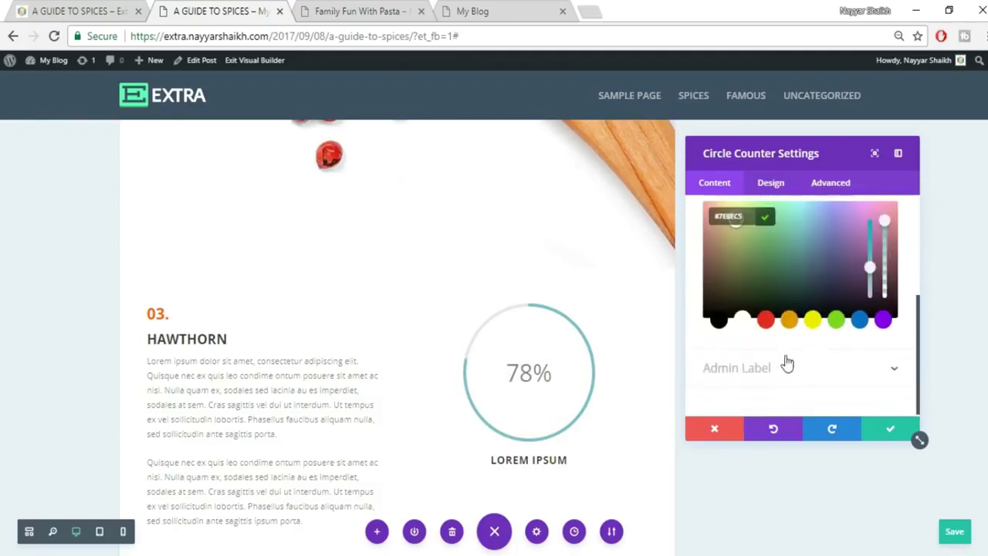
pyautogui.click(765, 320)
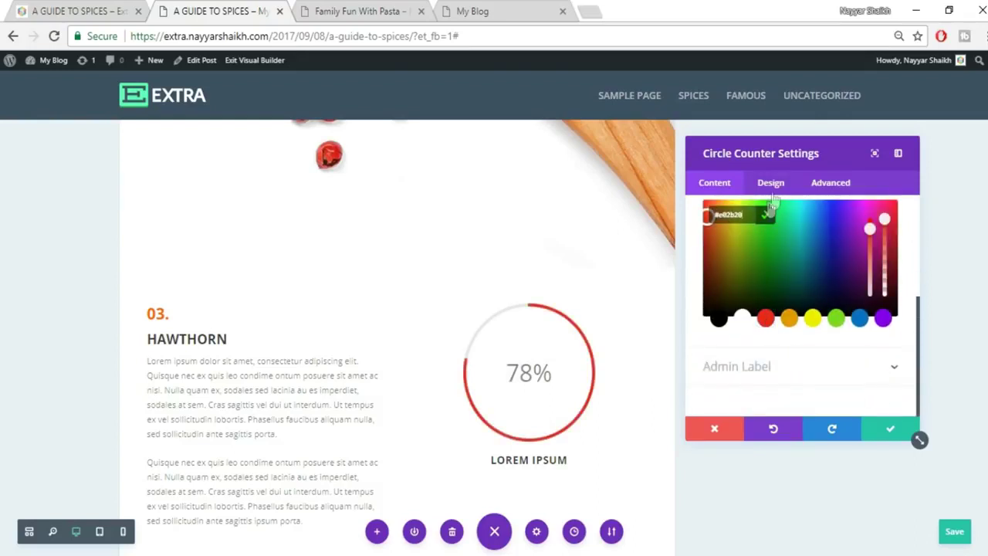
pyautogui.click(772, 185)
pyautogui.click(886, 428)
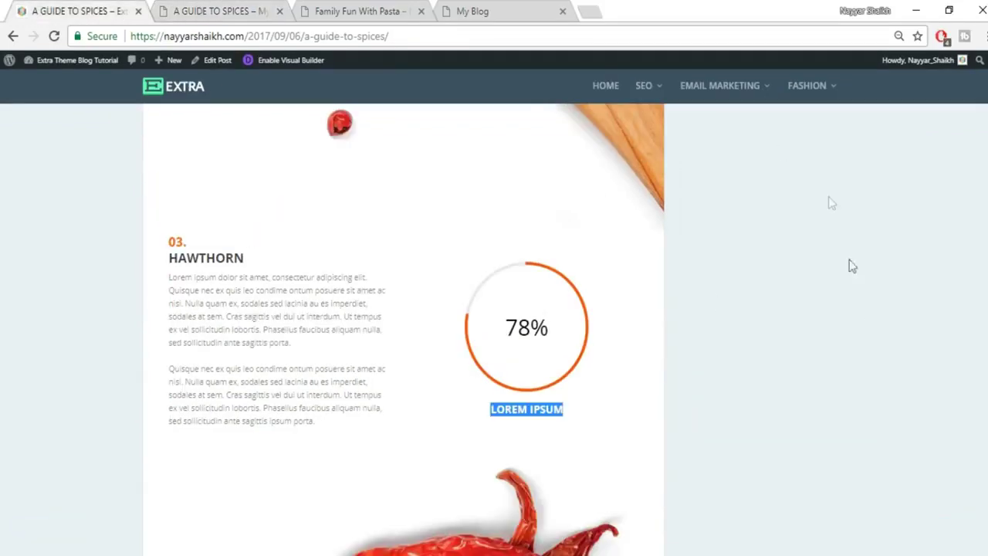
# Step: Add a fullwidth section with a Fullwidth Image module below the Hawthorn row
pyautogui.scroll(-4, 864, 333)
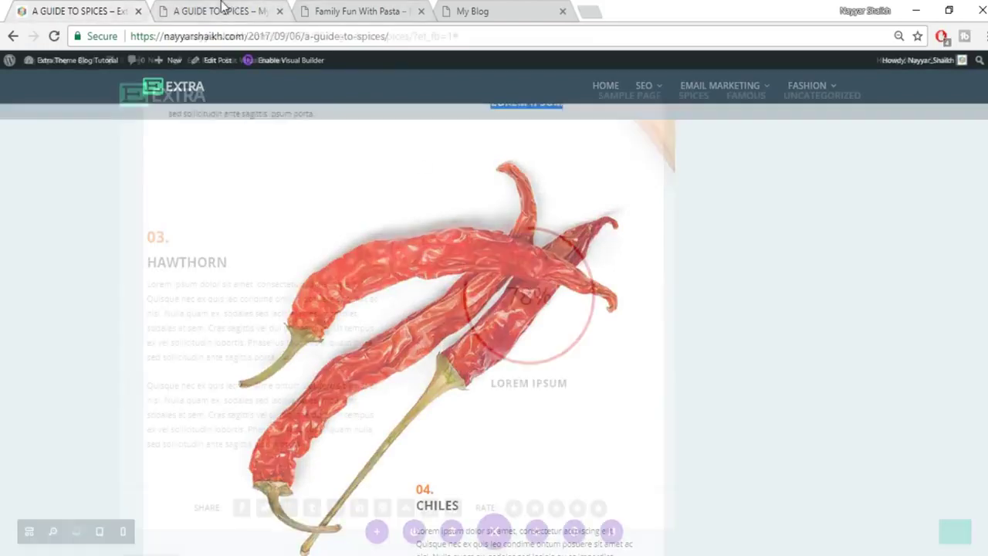
pyautogui.scroll(-2, 565, 309)
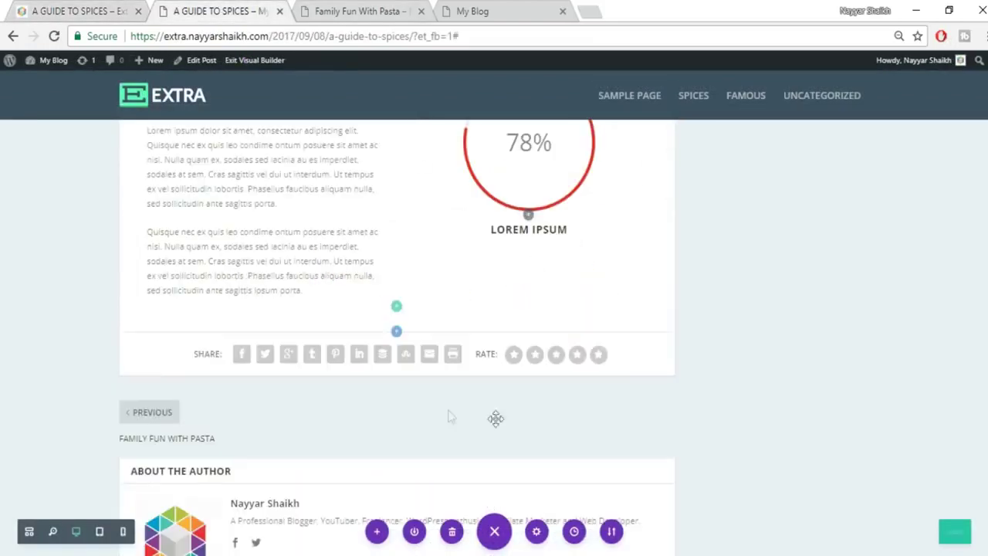
pyautogui.click(396, 332)
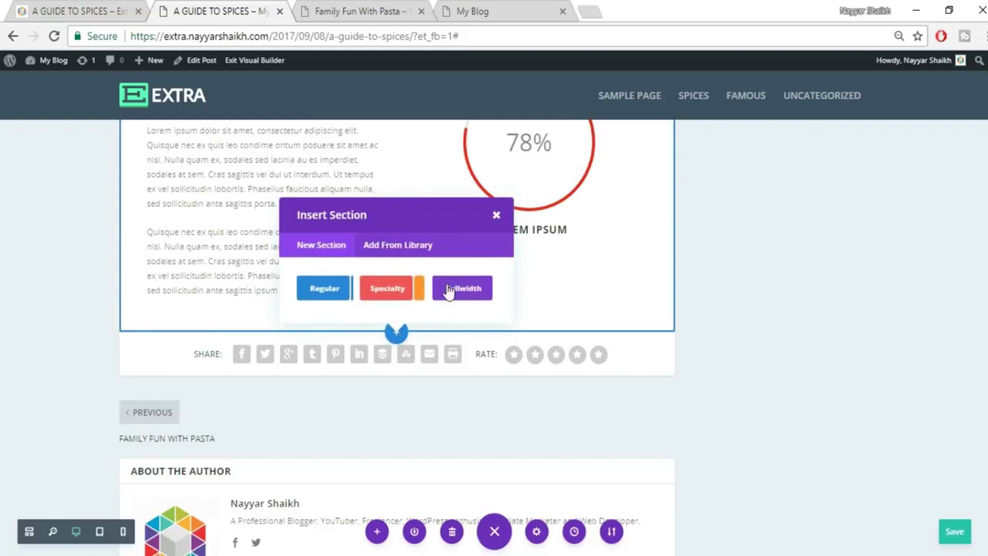
pyautogui.click(449, 289)
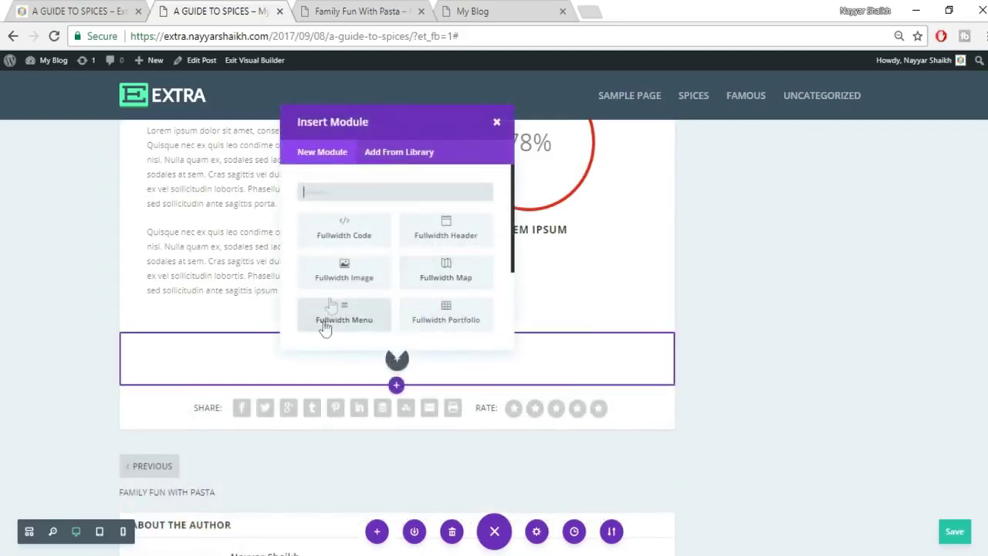
pyautogui.click(326, 280)
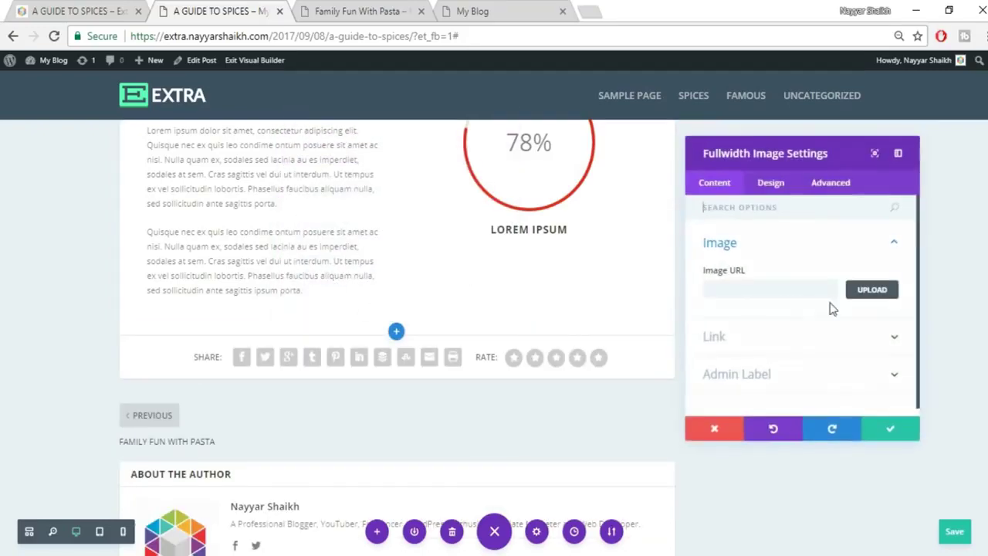
# Step: Upload the 054.jpg dried chiles photo, insert it into the module and save
pyautogui.click(855, 289)
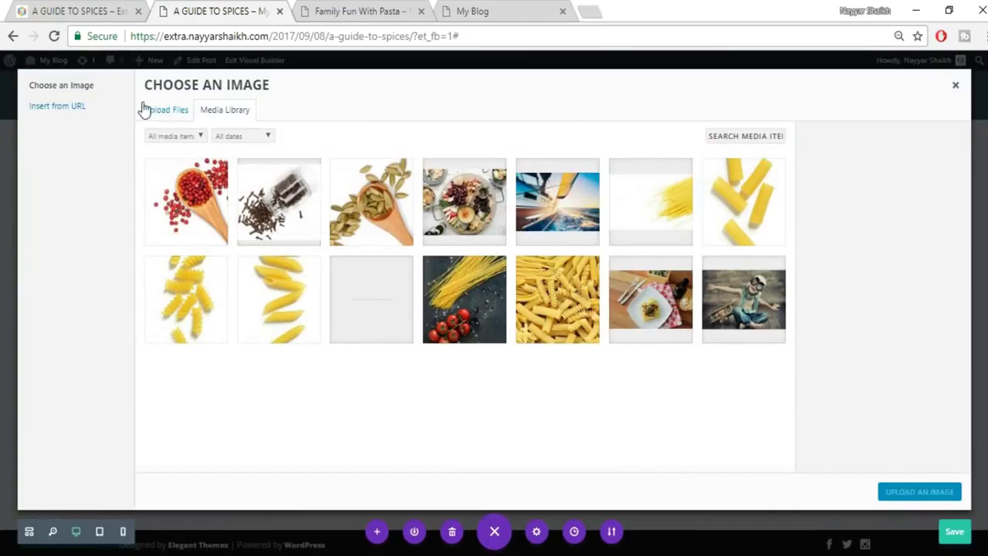
pyautogui.click(143, 109)
pyautogui.click(553, 305)
pyautogui.click(508, 210)
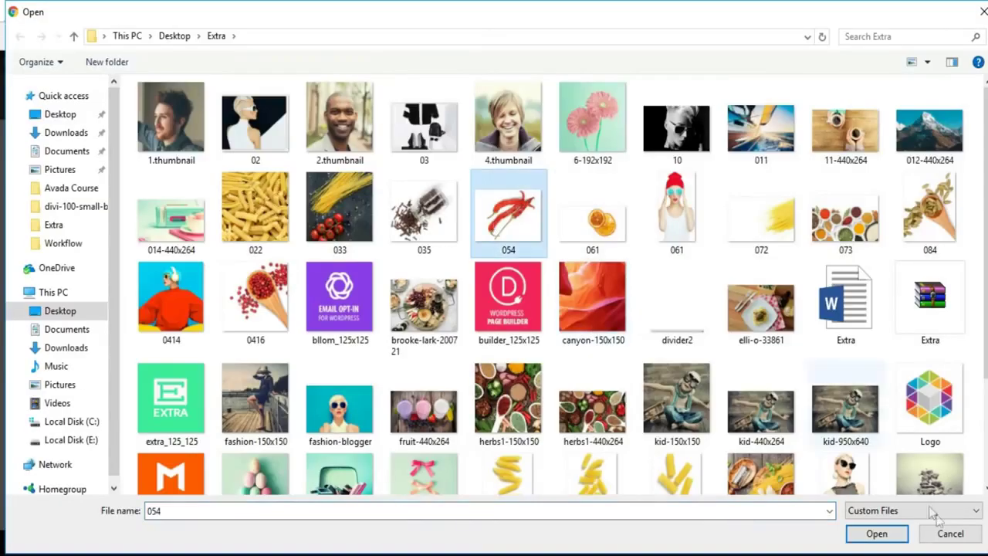
pyautogui.click(876, 534)
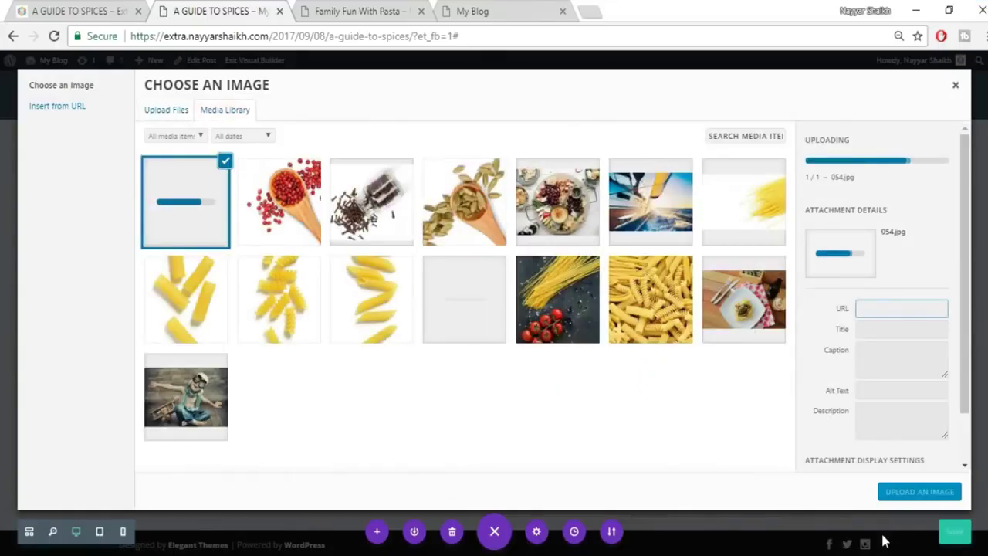
pyautogui.click(903, 494)
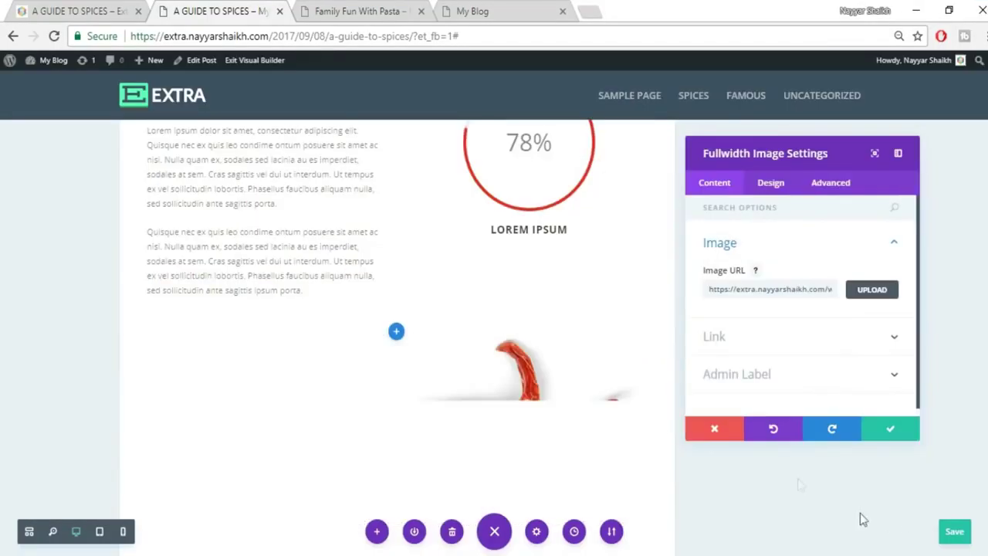
pyautogui.scroll(-3, 635, 414)
pyautogui.click(894, 436)
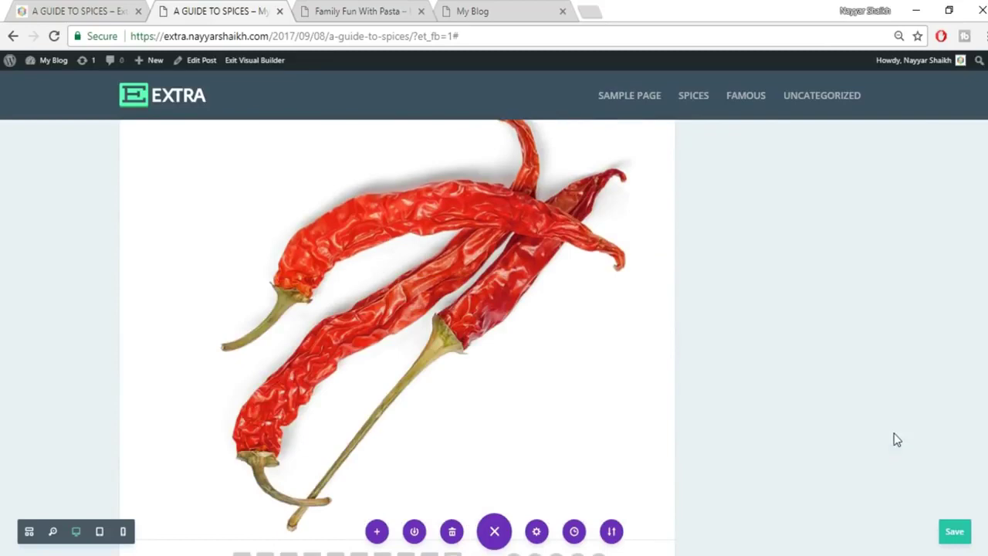
pyautogui.click(80, 10)
# Step: Duplicate the Hawthorn text block and add a regular two-column section below the chile image
pyautogui.scroll(-5, 871, 369)
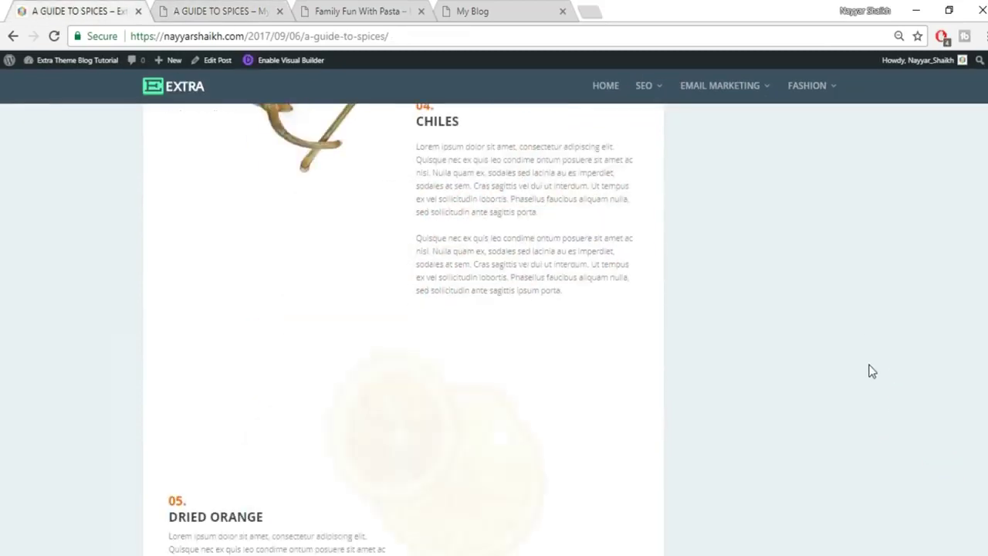
pyautogui.scroll(2, 394, 292)
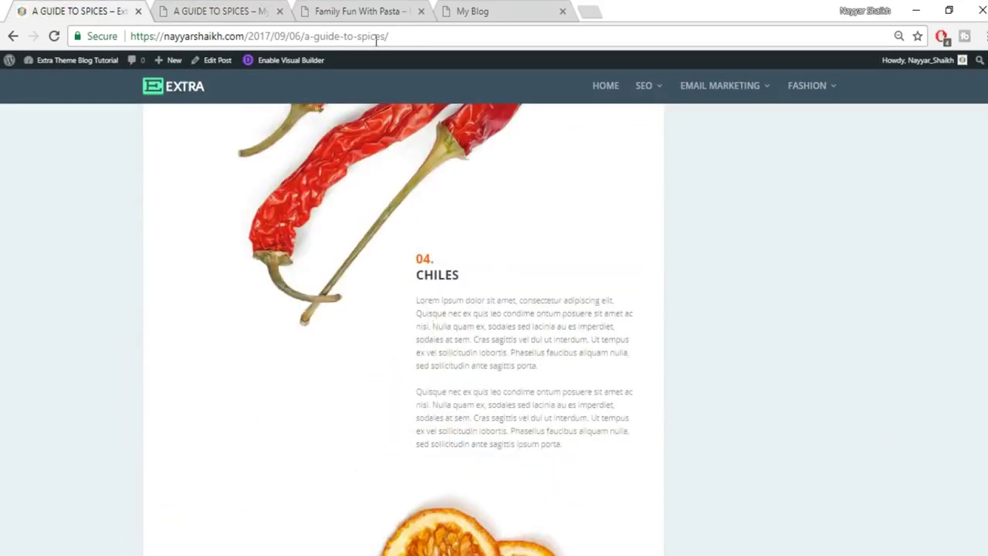
pyautogui.click(242, 10)
pyautogui.scroll(5, 755, 379)
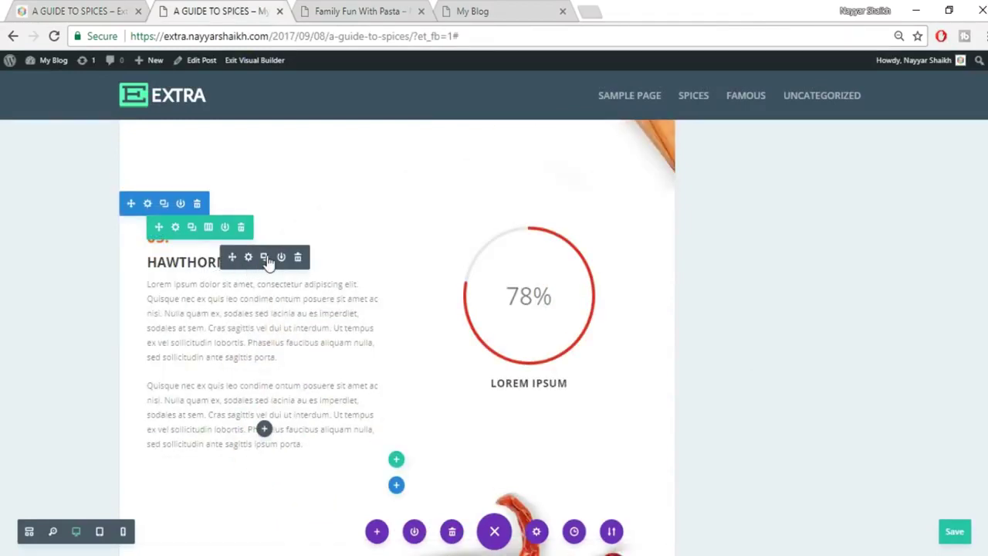
pyautogui.click(265, 257)
pyautogui.scroll(-6, 656, 378)
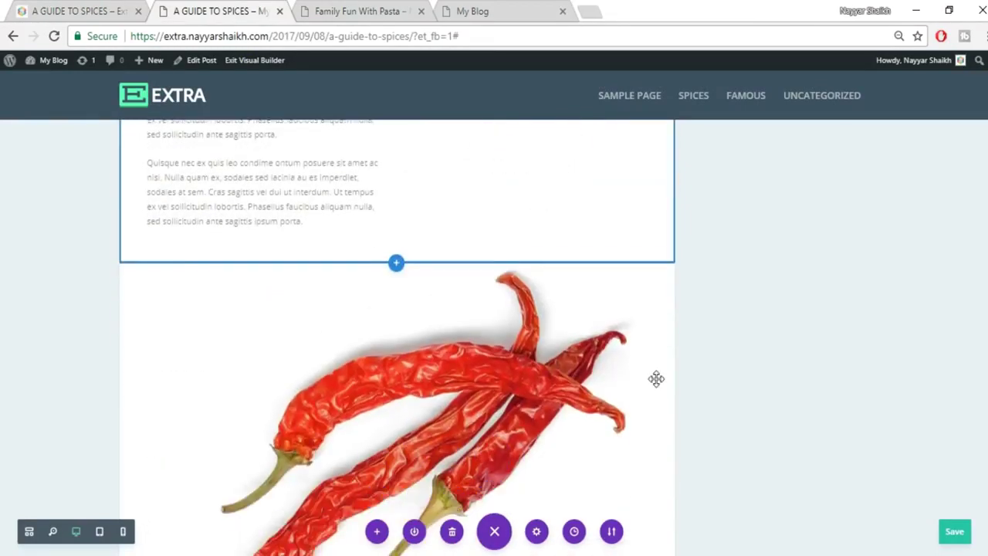
pyautogui.scroll(-7, 656, 378)
pyautogui.scroll(3, 468, 280)
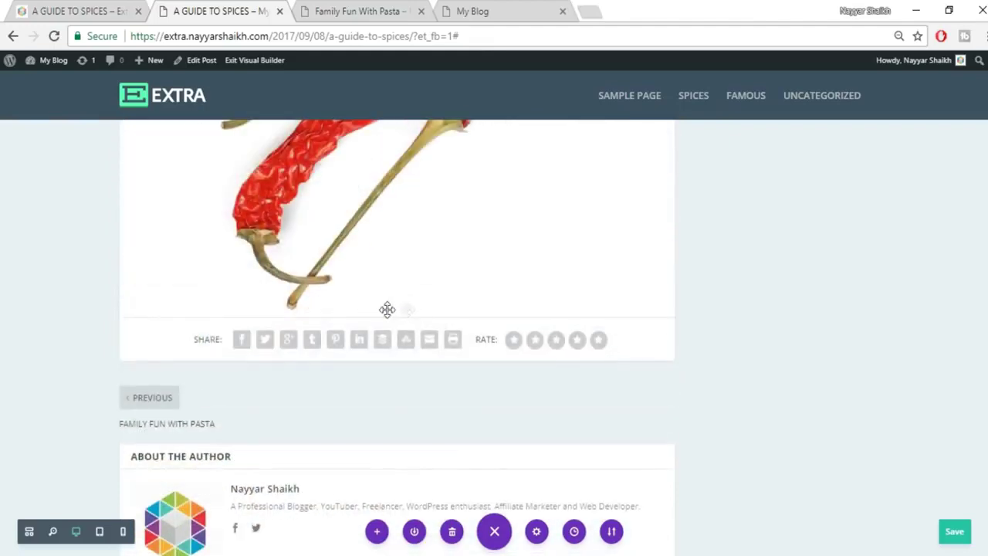
pyautogui.click(396, 318)
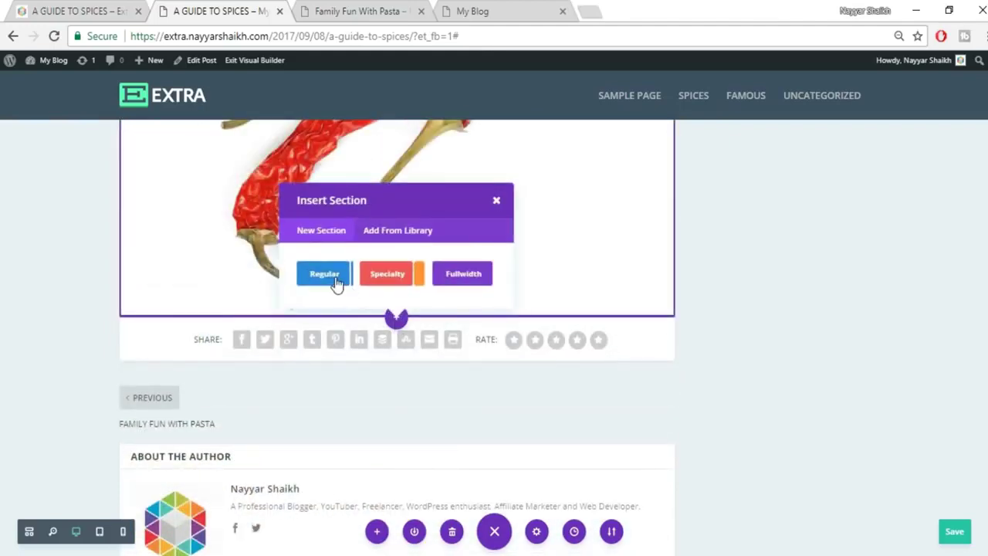
pyautogui.click(336, 284)
pyautogui.click(393, 214)
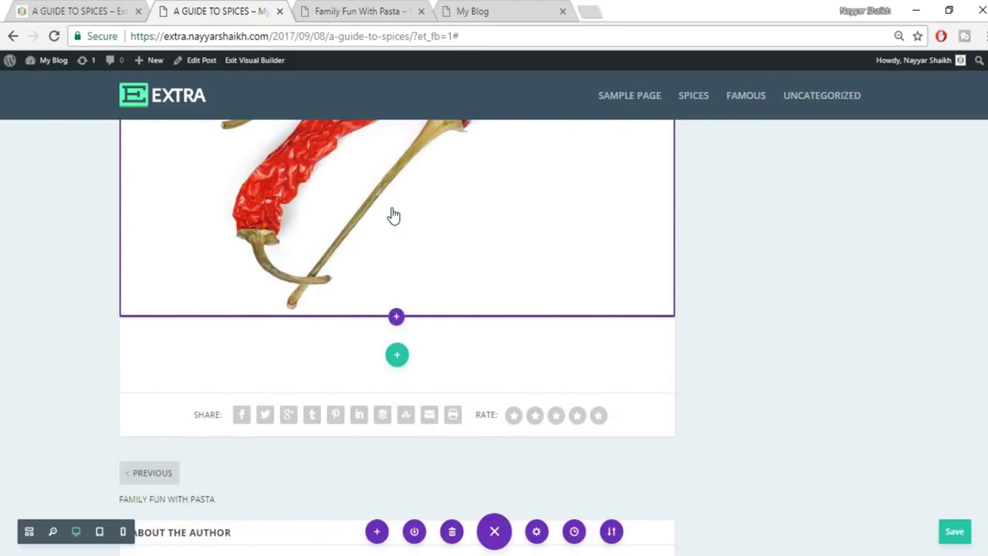
pyautogui.click(361, 149)
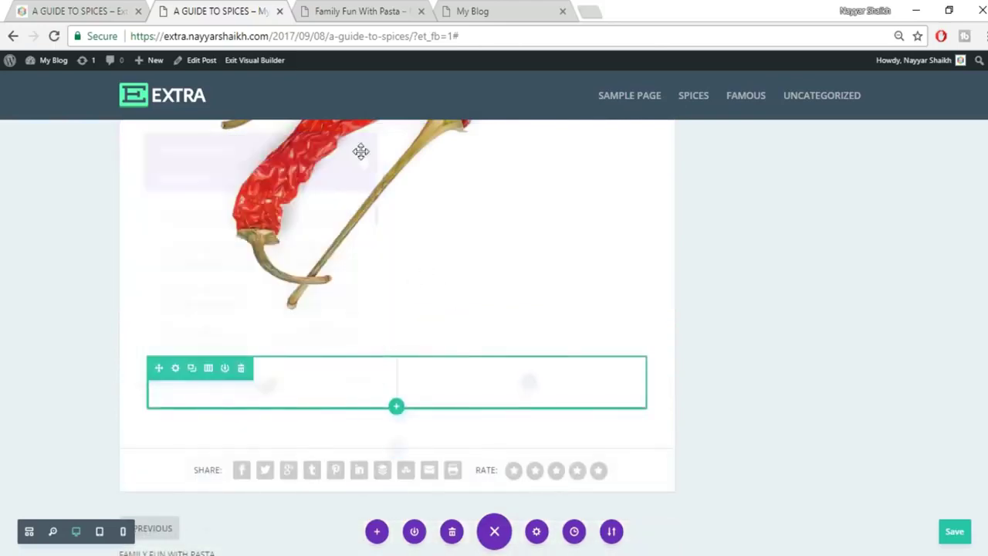
# Step: Move the copied text into the right column and change its number to 04
pyautogui.scroll(8, 501, 328)
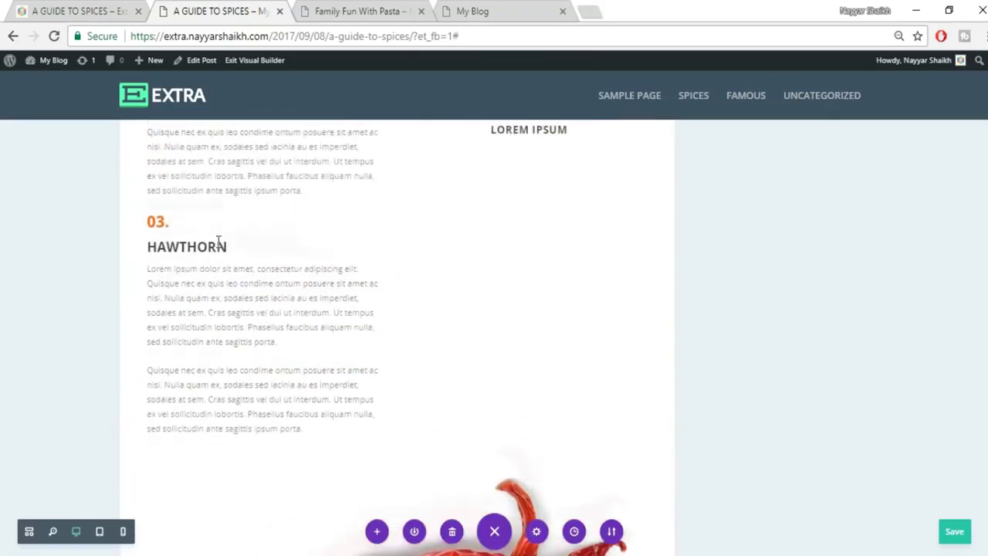
pyautogui.scroll(-5, 260, 313)
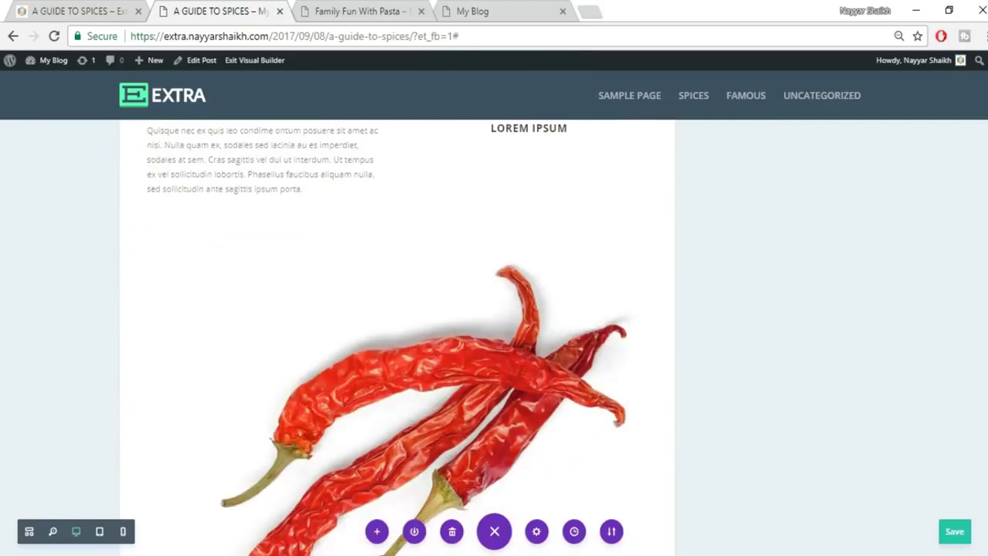
pyautogui.scroll(-3, 540, 417)
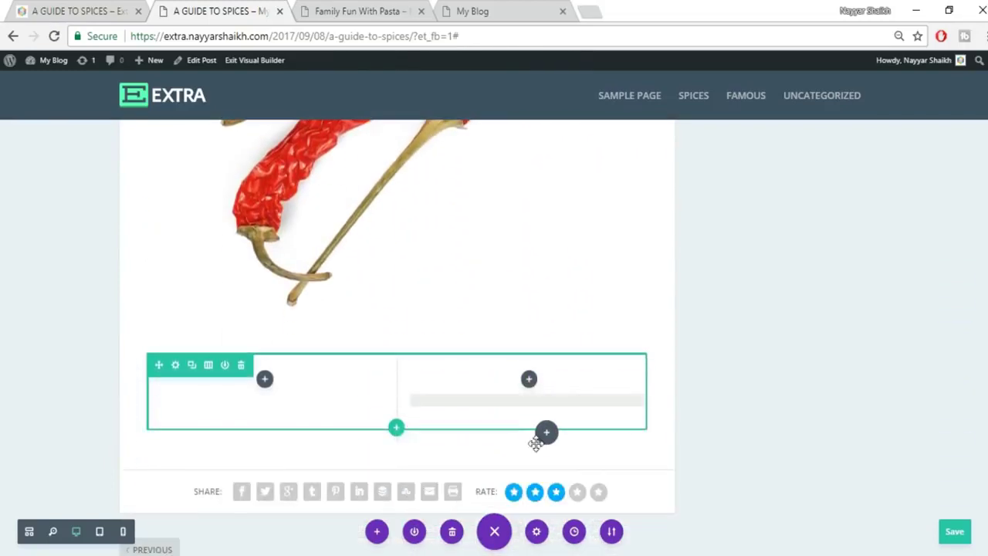
pyautogui.moveTo(655, 385); pyautogui.dragTo(679, 364)
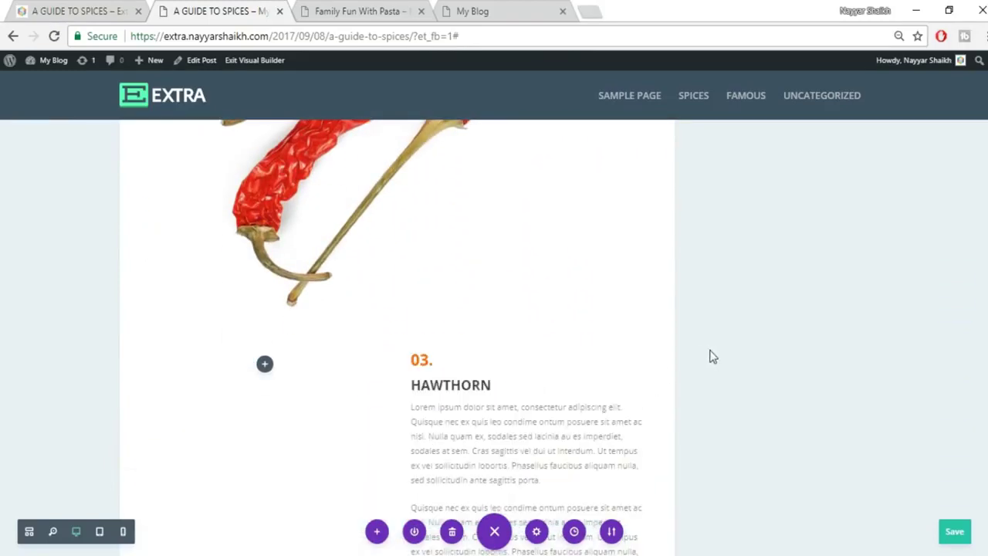
pyautogui.scroll(-1, 629, 334)
pyautogui.moveTo(419, 282); pyautogui.dragTo(429, 284)
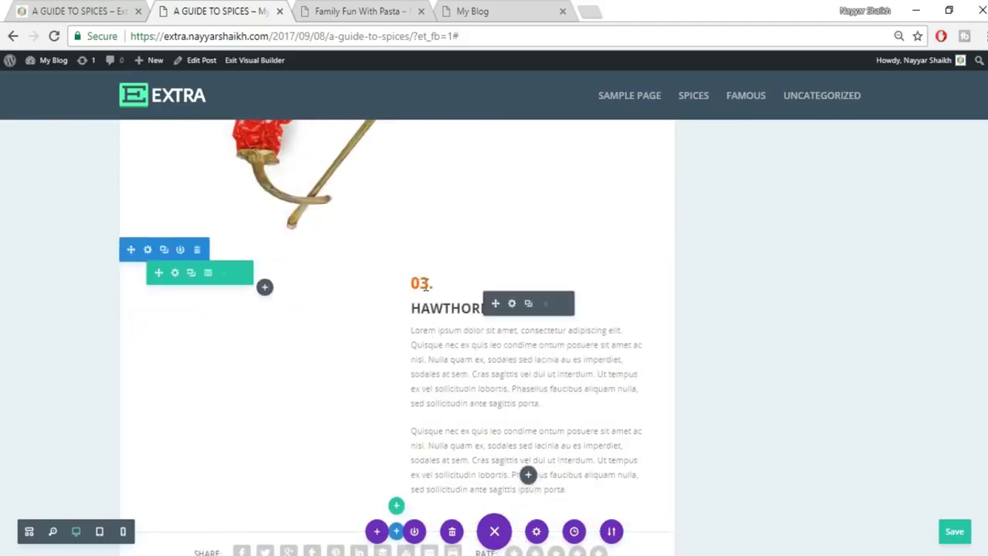
pyautogui.write('4')
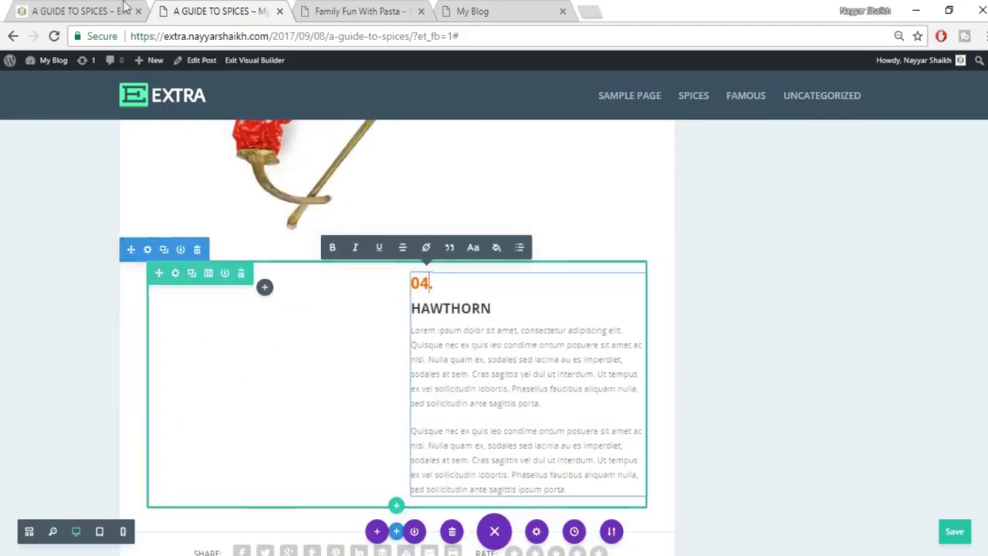
# Step: Replace the HAWTHORN heading with CHILES copied from the reference post
pyautogui.click(125, 9)
pyautogui.moveTo(416, 275); pyautogui.dragTo(472, 279)
pyautogui.hotkey('ctrl', 'c')
pyautogui.click(176, 9)
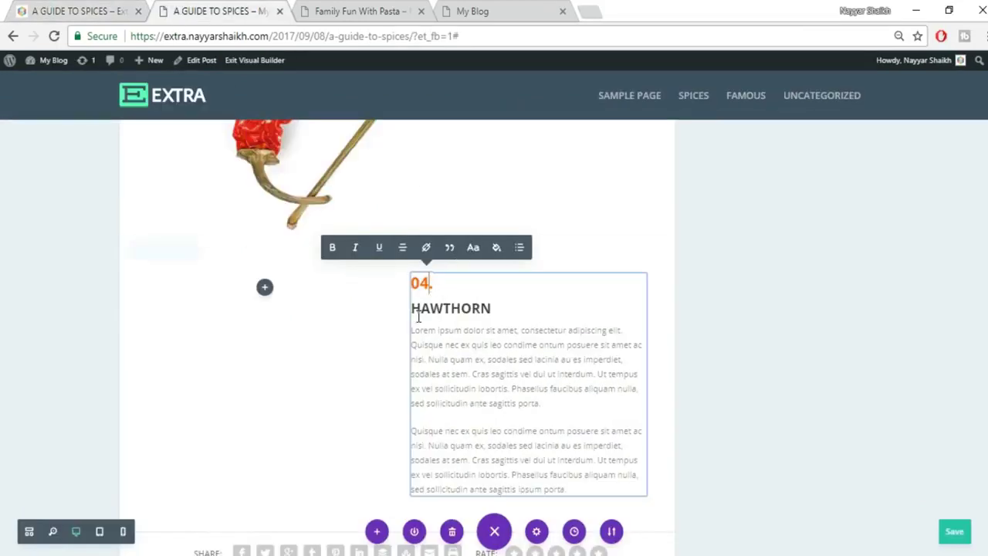
pyautogui.moveTo(412, 307); pyautogui.dragTo(517, 306)
pyautogui.hotkey('ctrl', 'v')
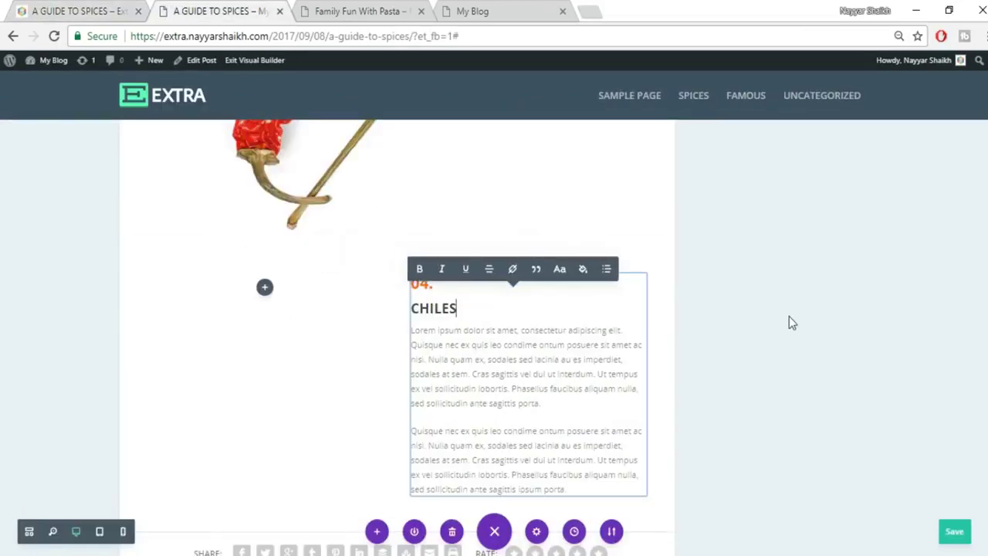
pyautogui.scroll(-5, 426, 123)
pyautogui.click(77, 11)
pyautogui.scroll(-3, 690, 337)
pyautogui.scroll(-4, 690, 337)
pyautogui.scroll(4, 690, 337)
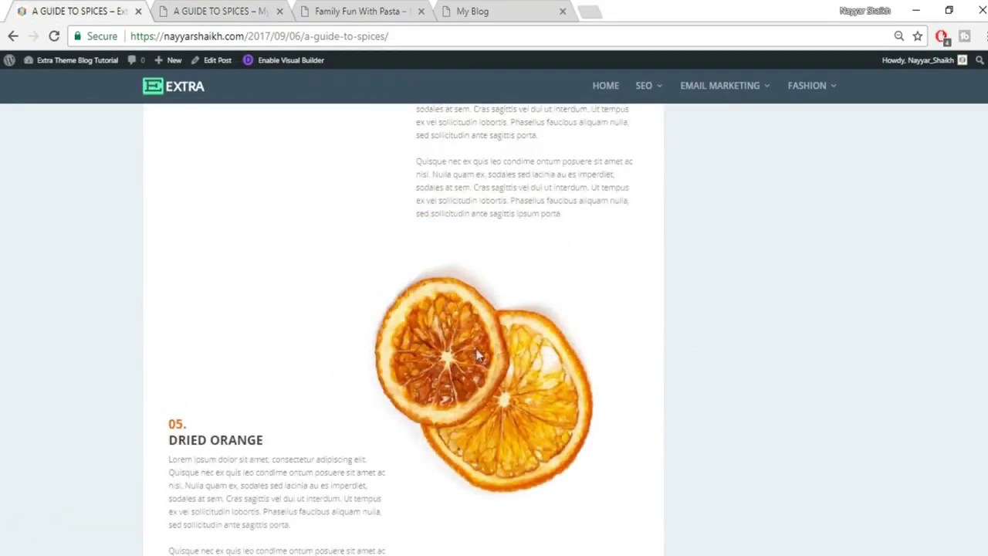
# Step: Insert a regular section below the chiles content, then delete it as unneeded
pyautogui.scroll(-2, 497, 355)
pyautogui.click(208, 10)
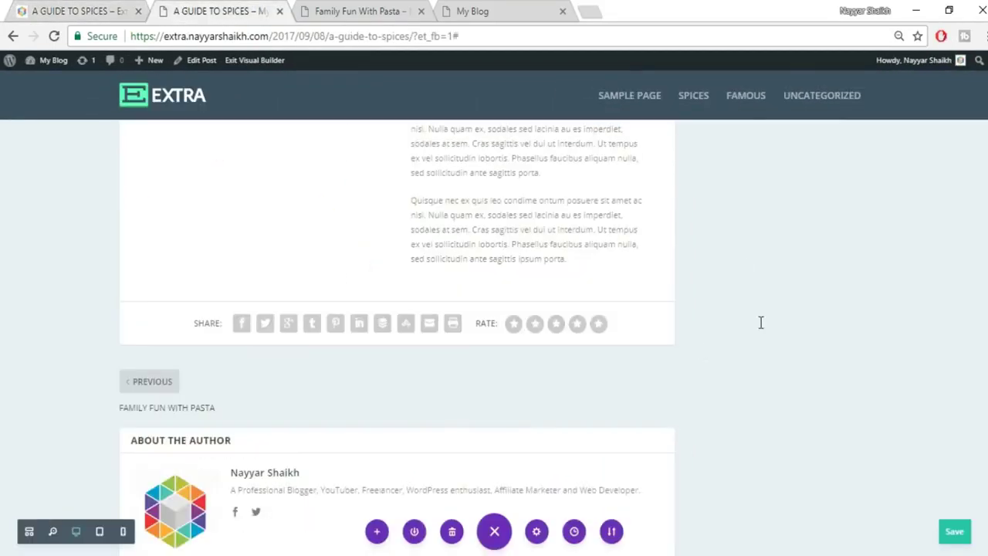
pyautogui.scroll(-1, 444, 288)
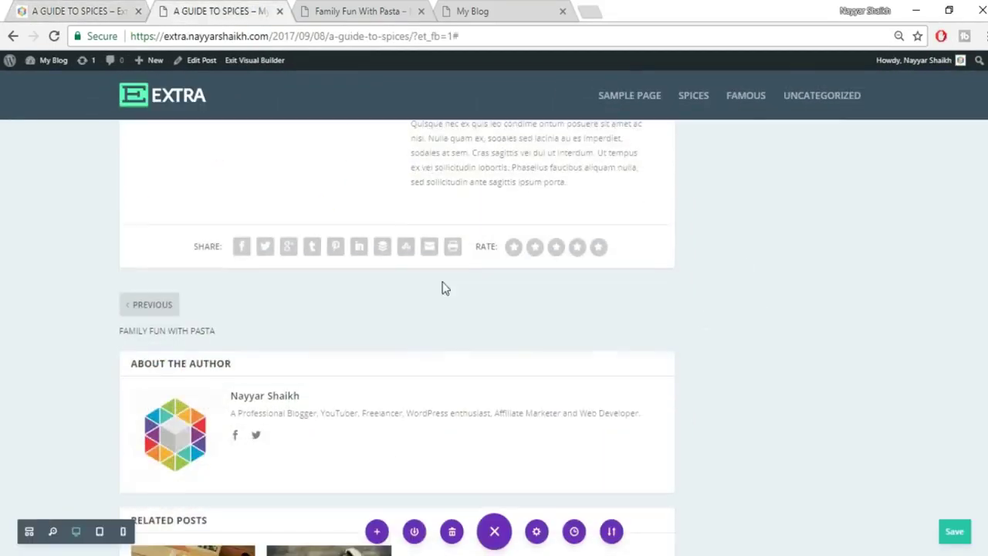
pyautogui.click(396, 223)
pyautogui.click(324, 181)
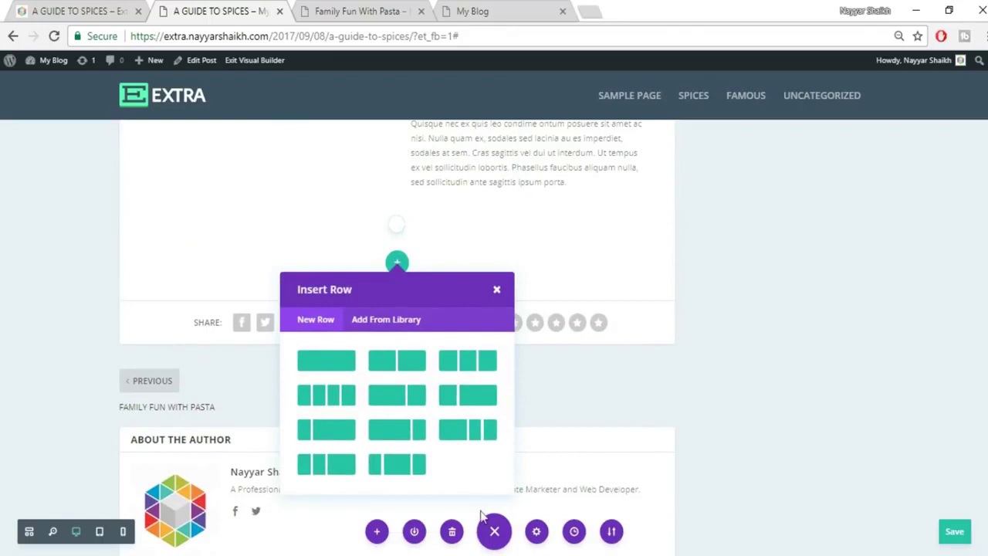
pyautogui.click(498, 290)
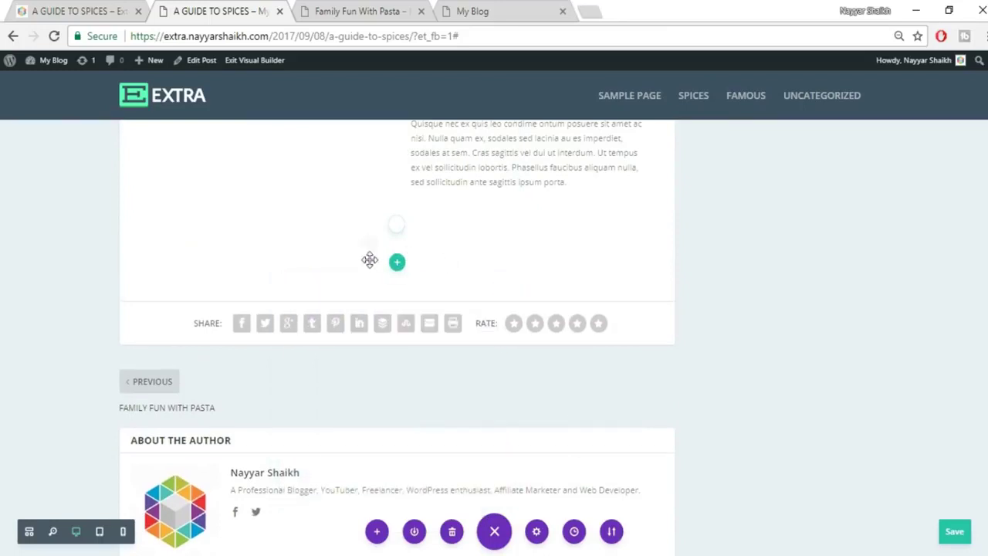
pyautogui.moveTo(410, 256)
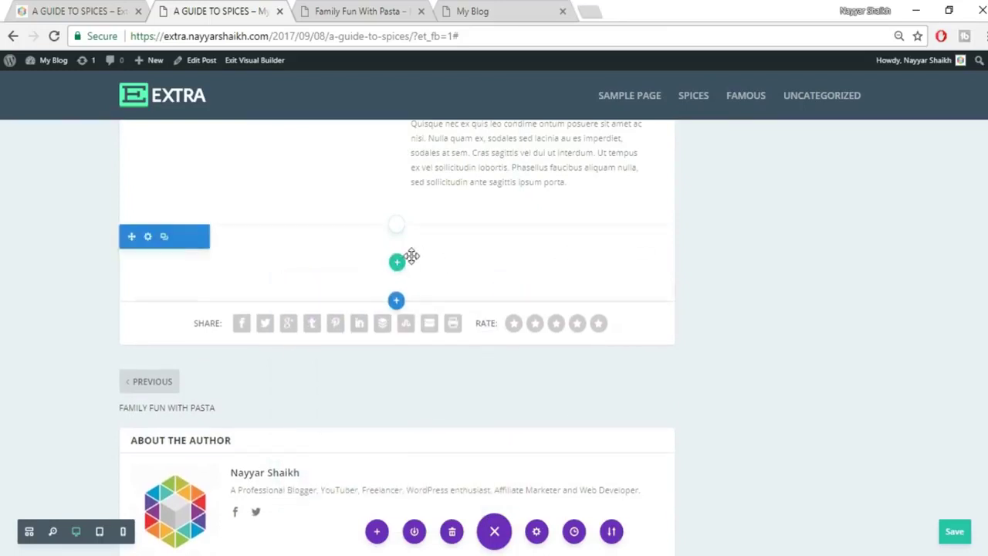
pyautogui.click(197, 237)
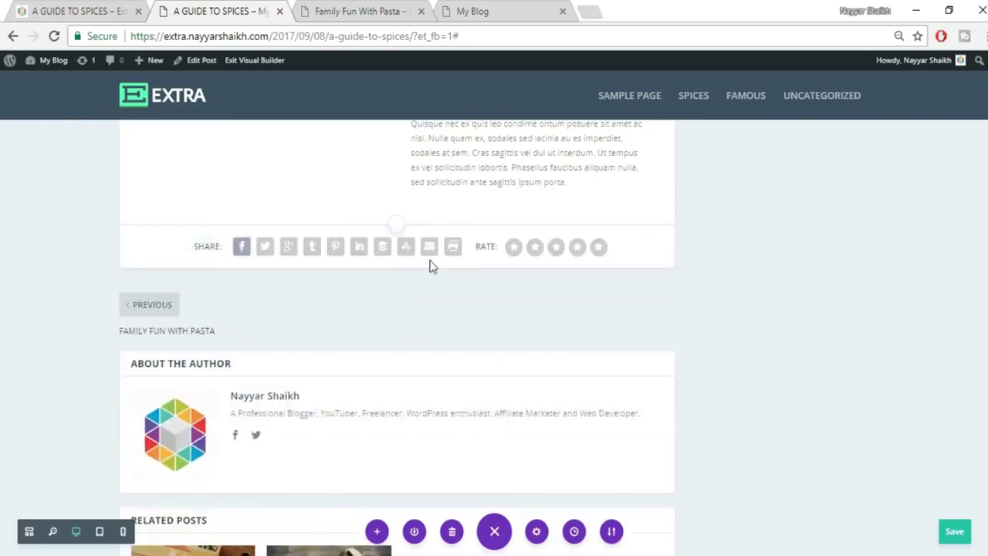
# Step: Add a fullwidth section containing a Fullwidth Image module below the chiles content
pyautogui.click(395, 224)
pyautogui.click(452, 183)
pyautogui.click(397, 250)
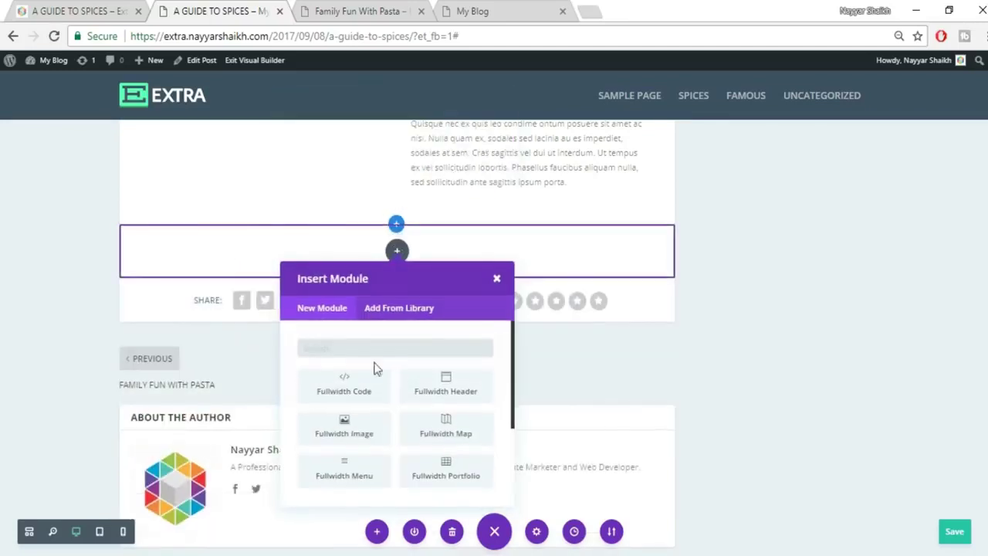
pyautogui.click(364, 441)
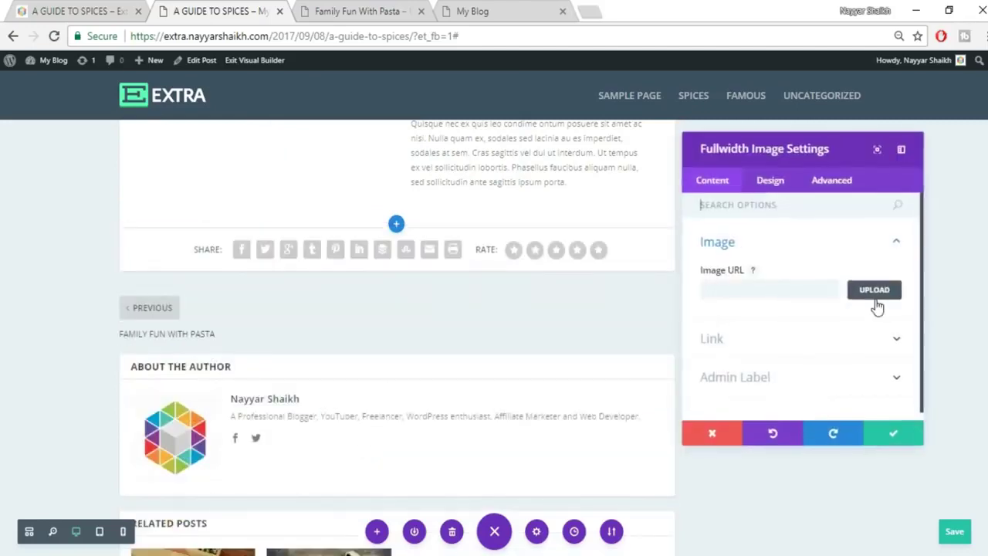
# Step: Upload the 061.jpg dried orange image, insert it into the module and save
pyautogui.click(872, 288)
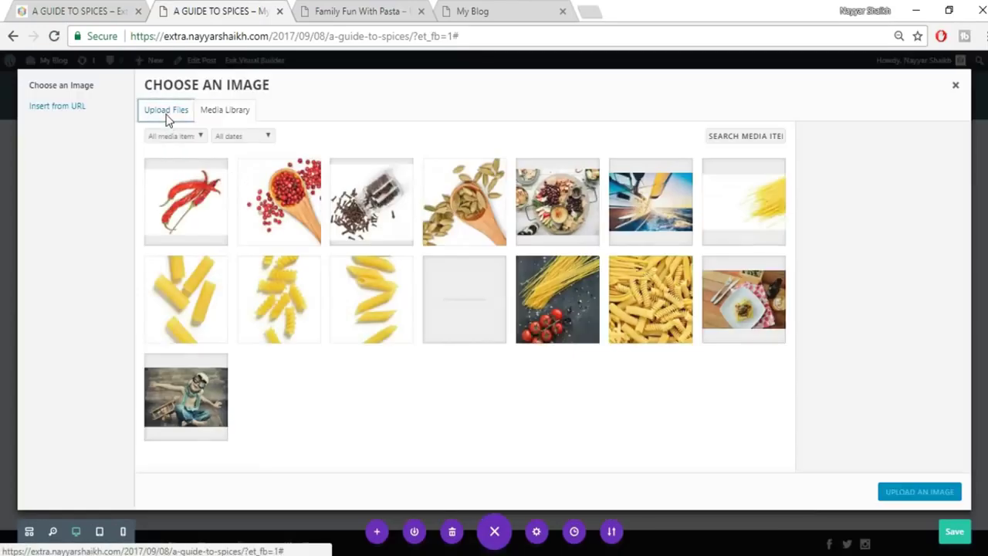
pyautogui.click(165, 113)
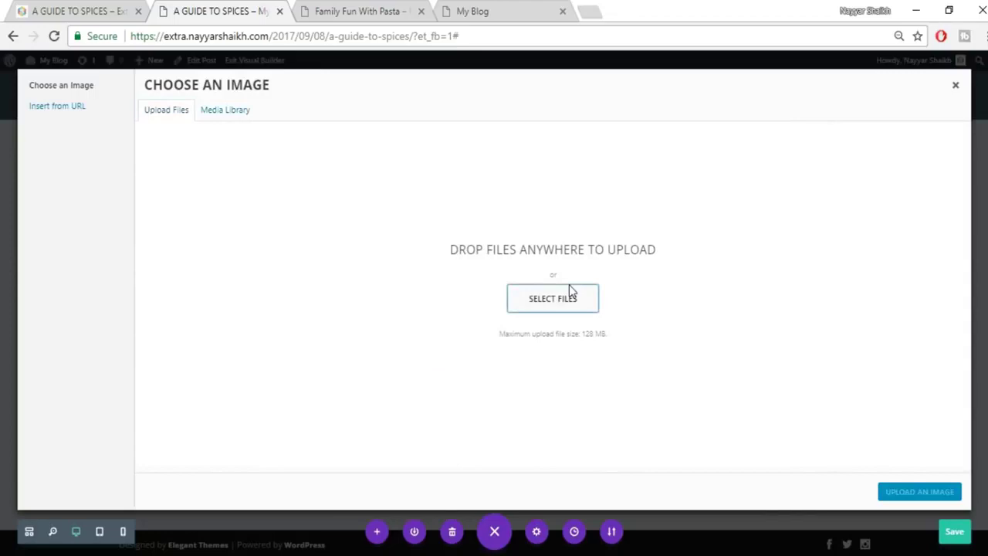
pyautogui.click(552, 302)
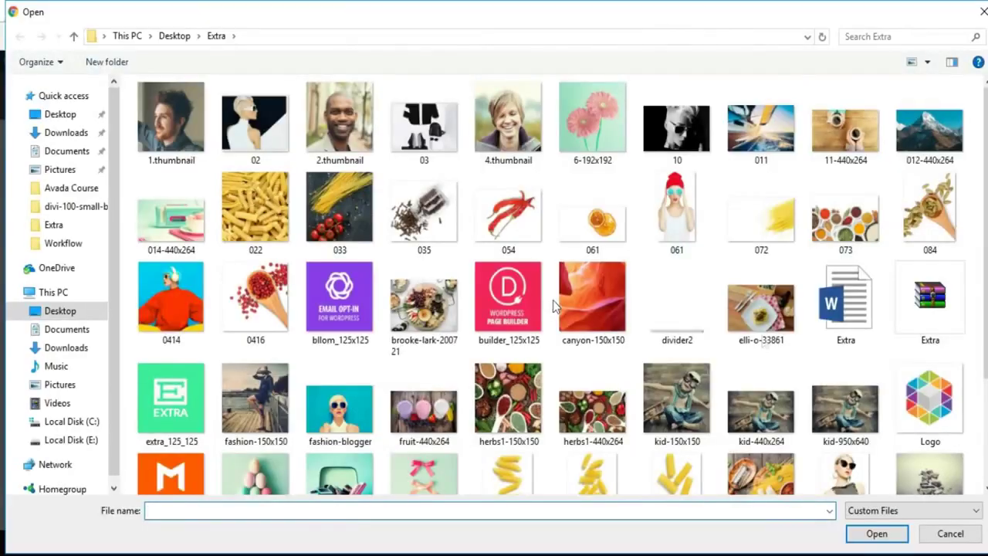
pyautogui.click(604, 229)
pyautogui.click(875, 539)
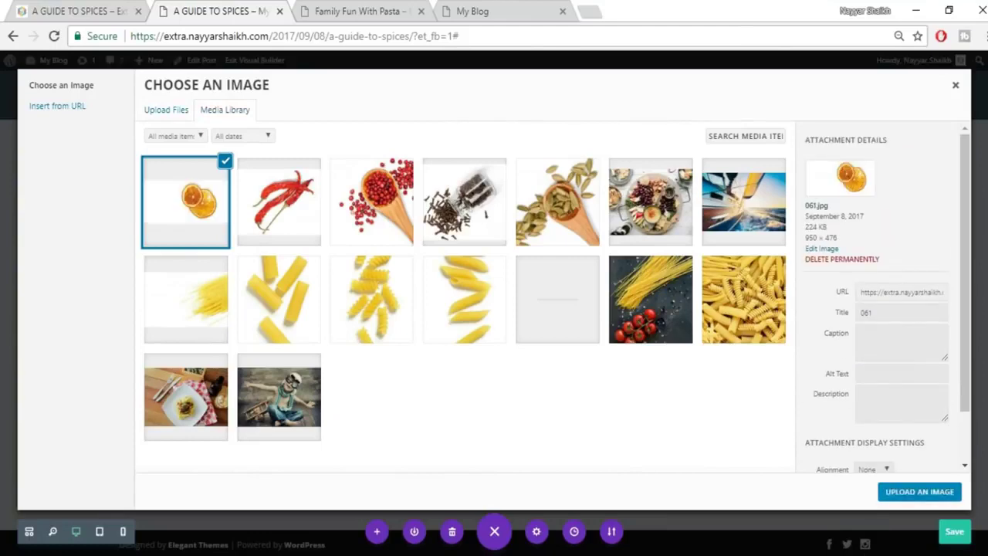
pyautogui.click(924, 499)
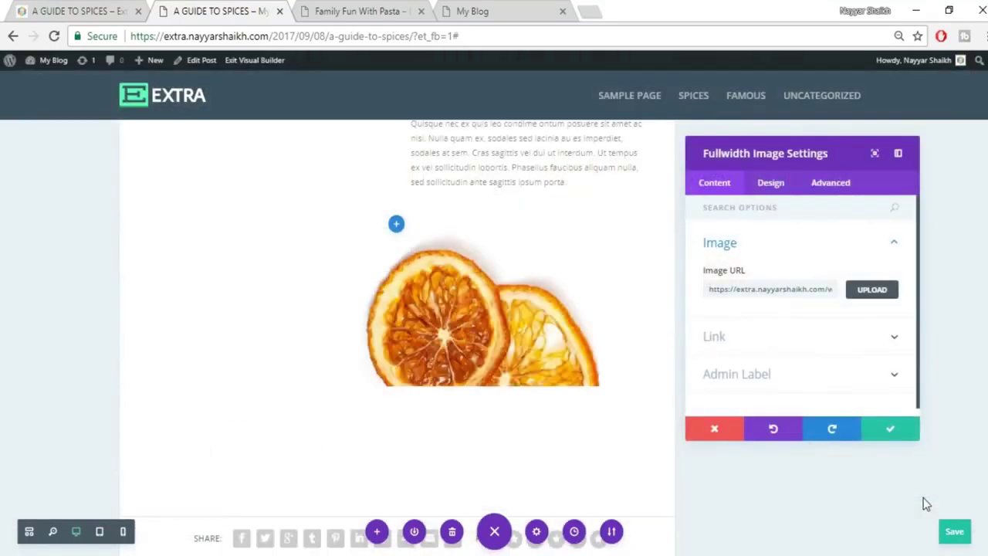
pyautogui.click(898, 431)
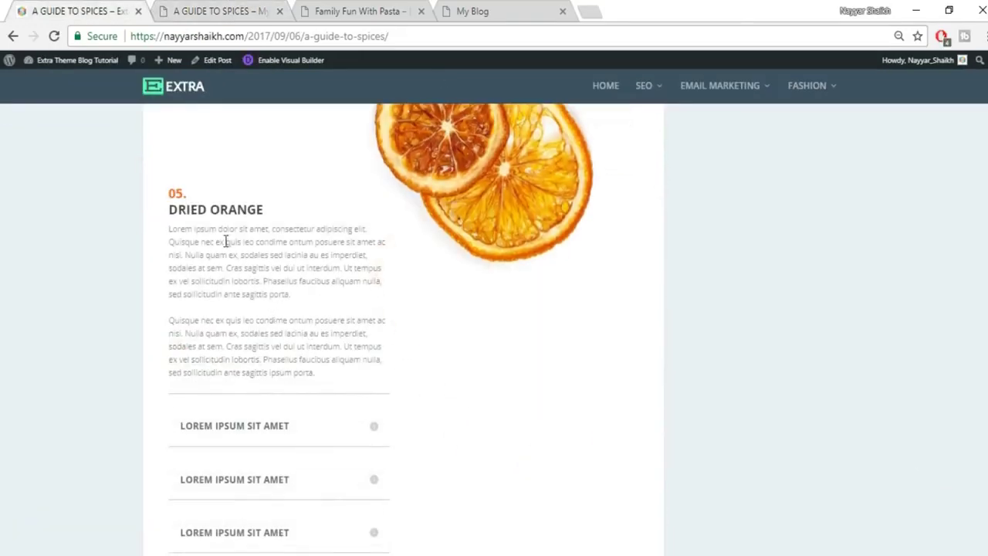
# Step: Go back to the spices post in the builder and find the spot below the orange image
pyautogui.click(221, 9)
pyautogui.click(345, 9)
pyautogui.click(222, 9)
pyautogui.scroll(3, 549, 315)
pyautogui.scroll(-10, 549, 315)
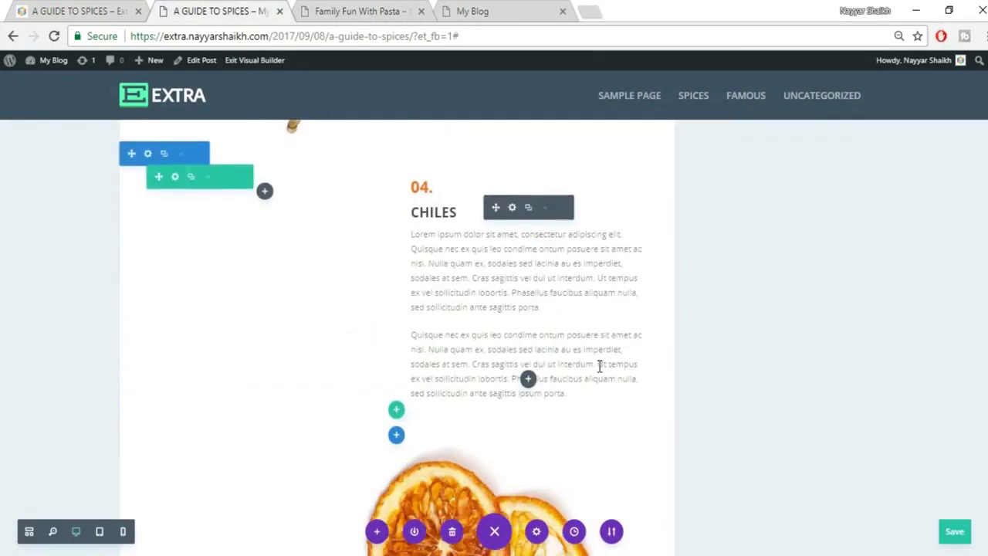
pyautogui.scroll(2, 437, 282)
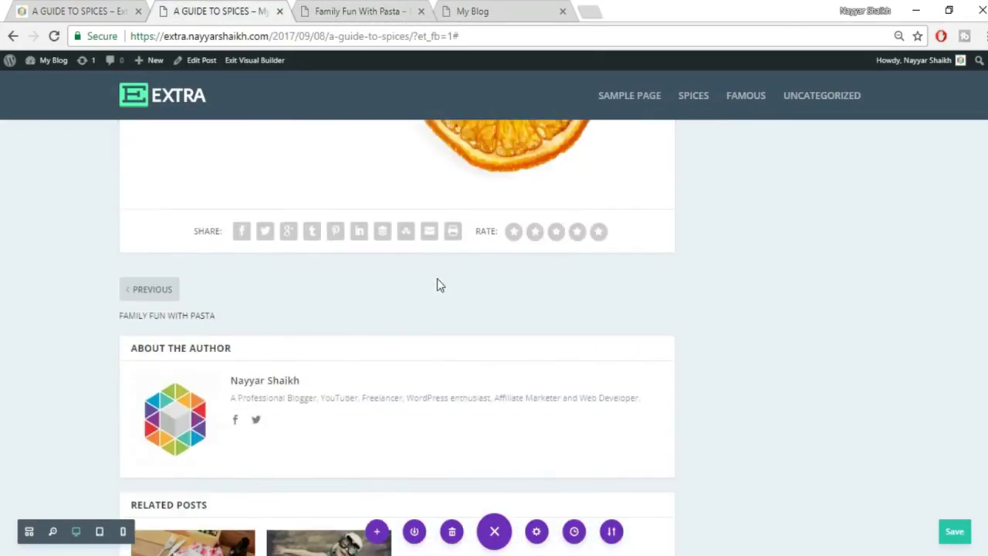
pyautogui.click(396, 287)
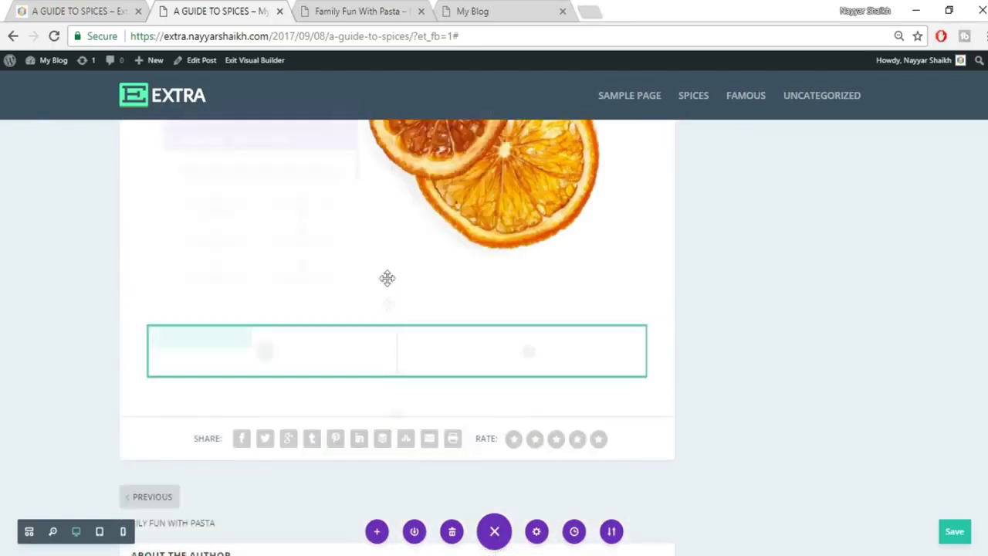
pyautogui.click(360, 123)
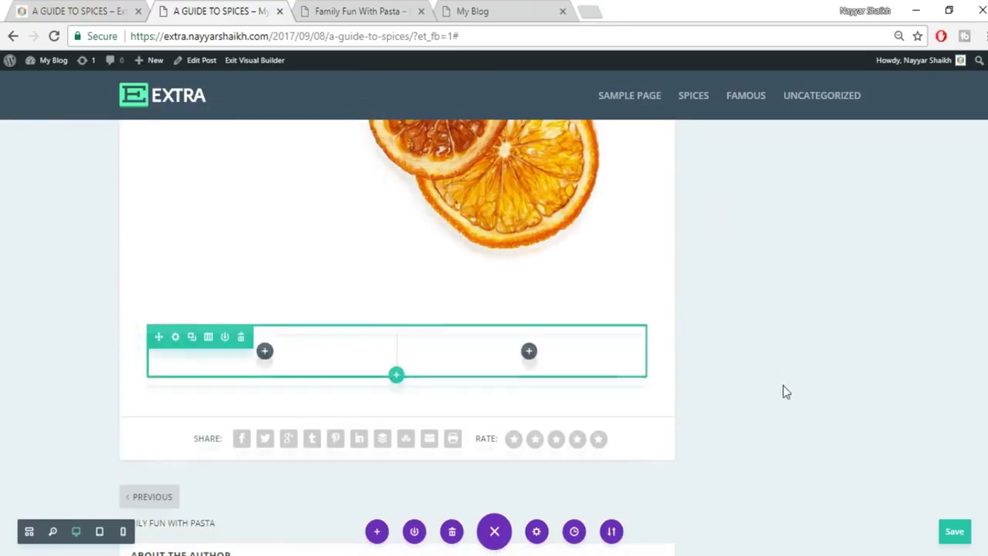
# Step: Paste the copied 04. CHILES text module into the empty left column below the orange image
pyautogui.scroll(-10, 782, 393)
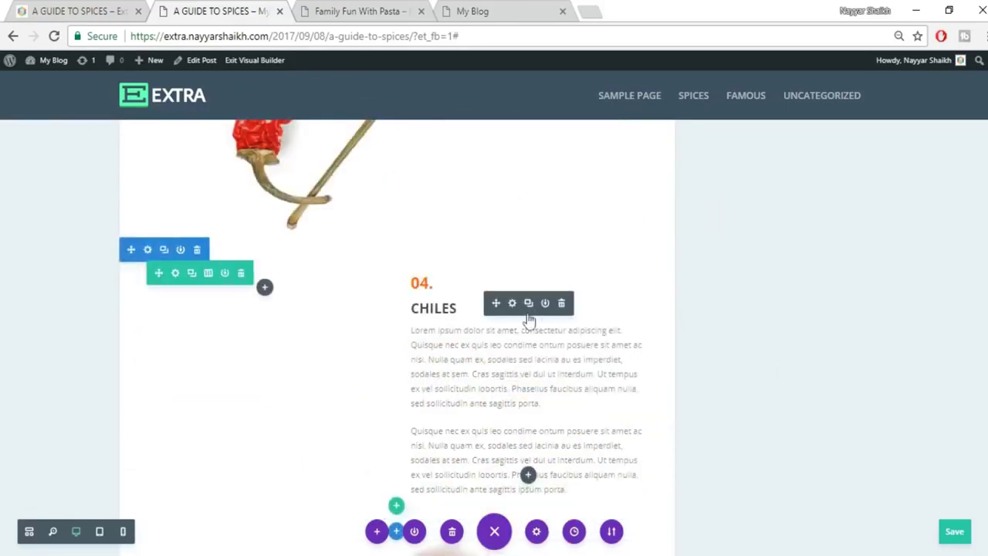
pyautogui.scroll(-5, 790, 383)
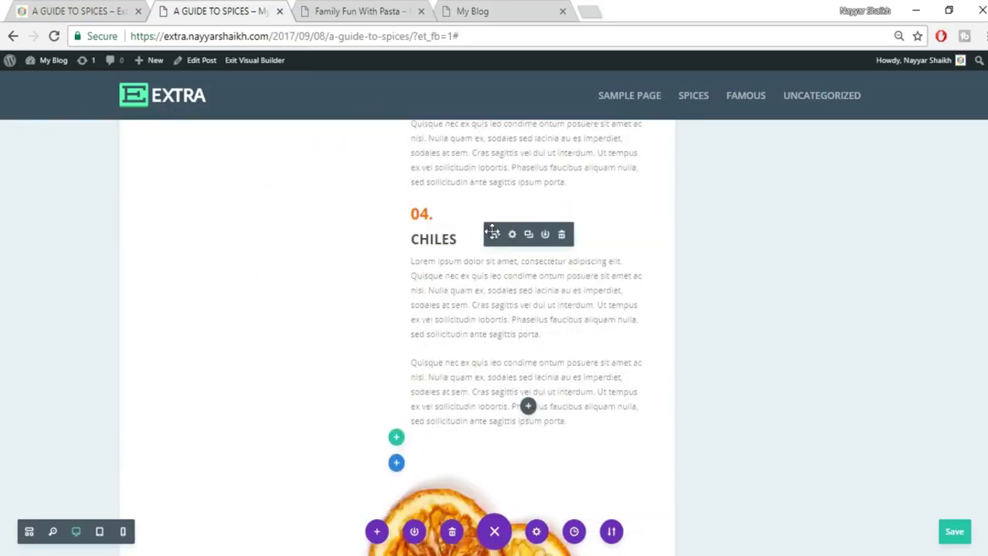
pyautogui.scroll(-3, 390, 525)
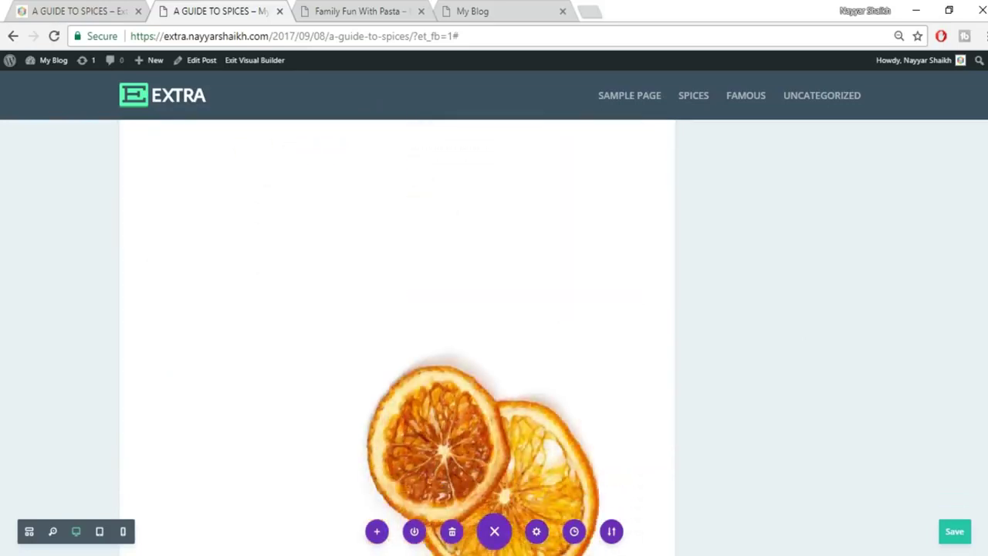
pyautogui.scroll(-3, 390, 463)
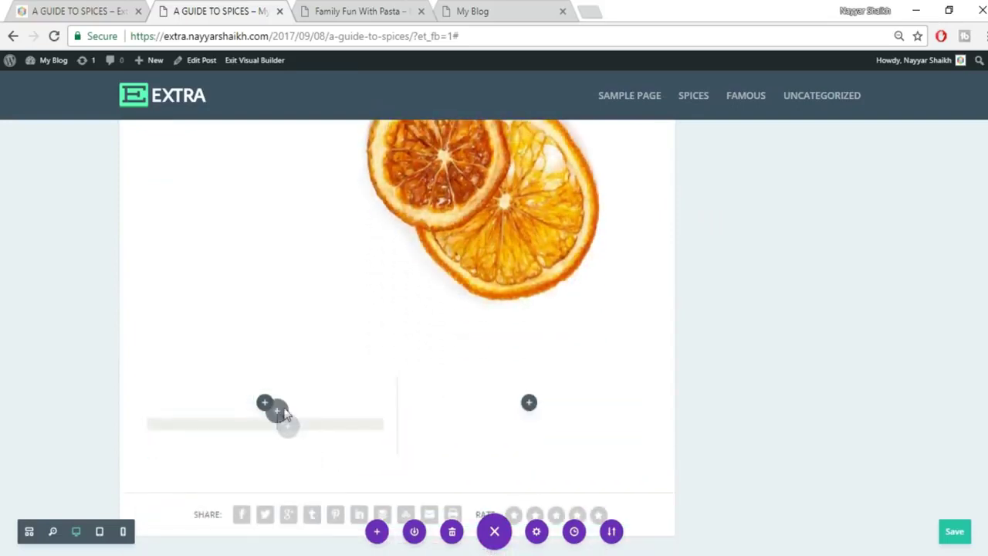
pyautogui.click(282, 406)
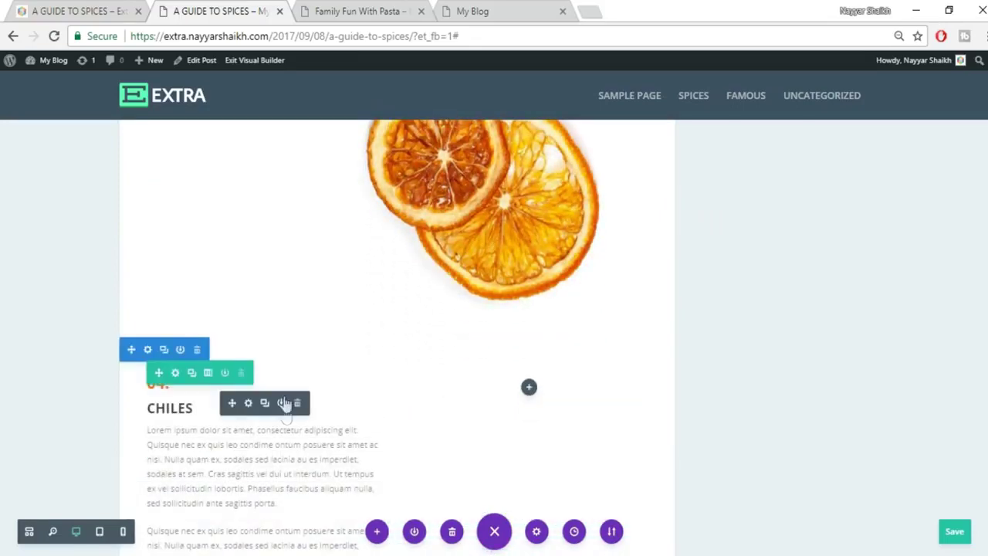
# Step: Select the DRIED ORANGE title in the reference post to copy it
pyautogui.click(52, 8)
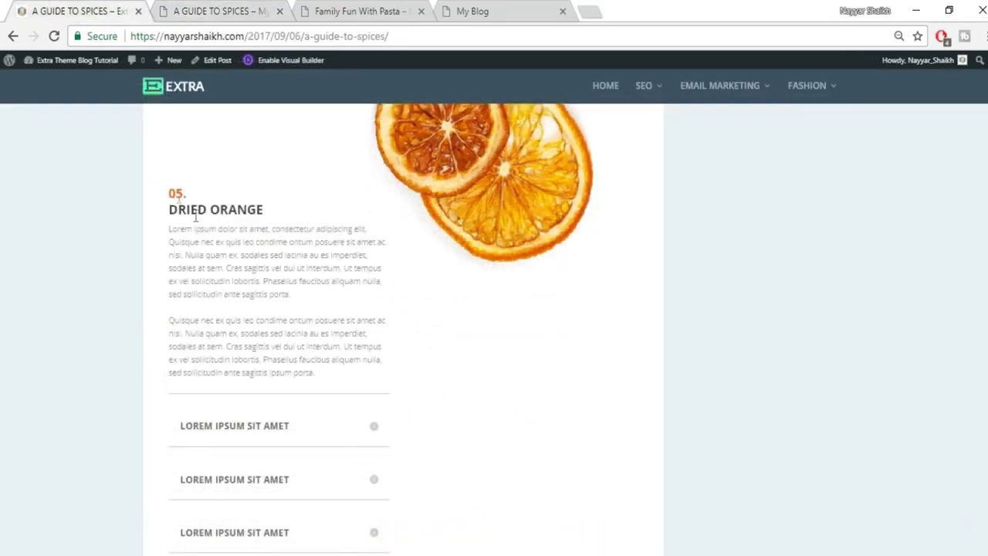
pyautogui.moveTo(279, 219)
pyautogui.mouseDown()
pyautogui.moveTo(150, 205)
pyautogui.moveTo(267, 209)
pyautogui.mouseUp()
pyautogui.hotkey('ctrl', 'c')
pyautogui.click(196, 9)
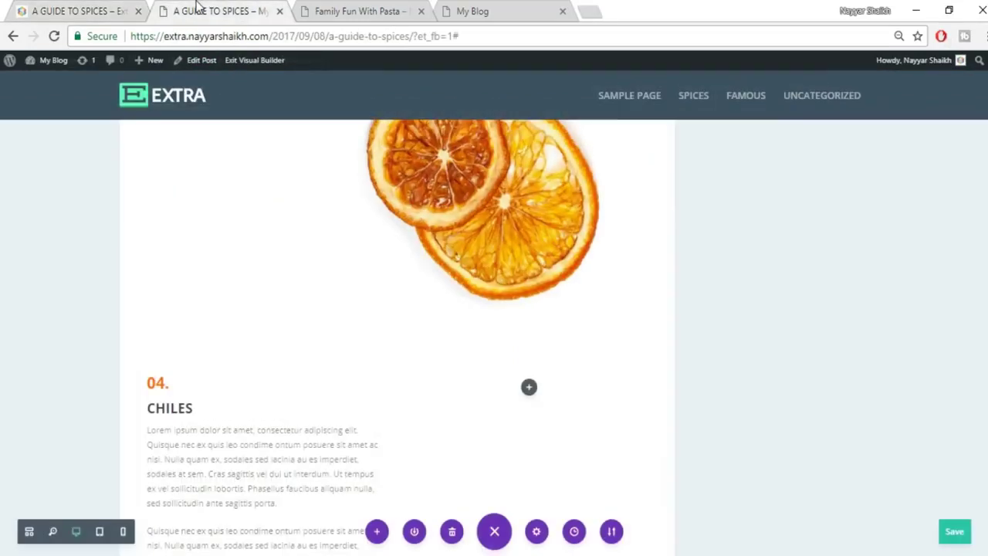
# Step: Replace the CHILES heading in the copied text block with DRIED ORANGE
pyautogui.doubleClick(165, 384)
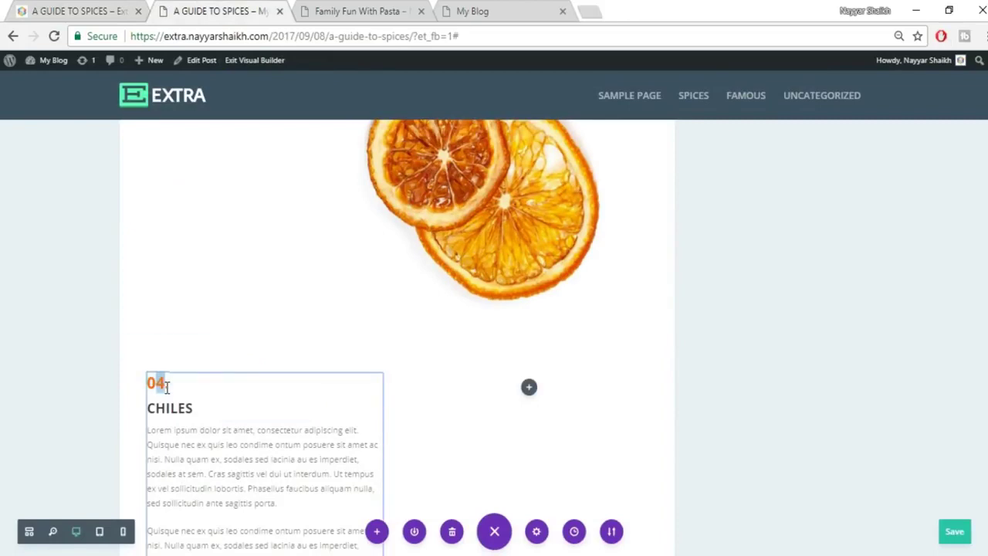
pyautogui.moveTo(154, 415); pyautogui.dragTo(209, 409)
pyautogui.hotkey('ctrl', 'v')
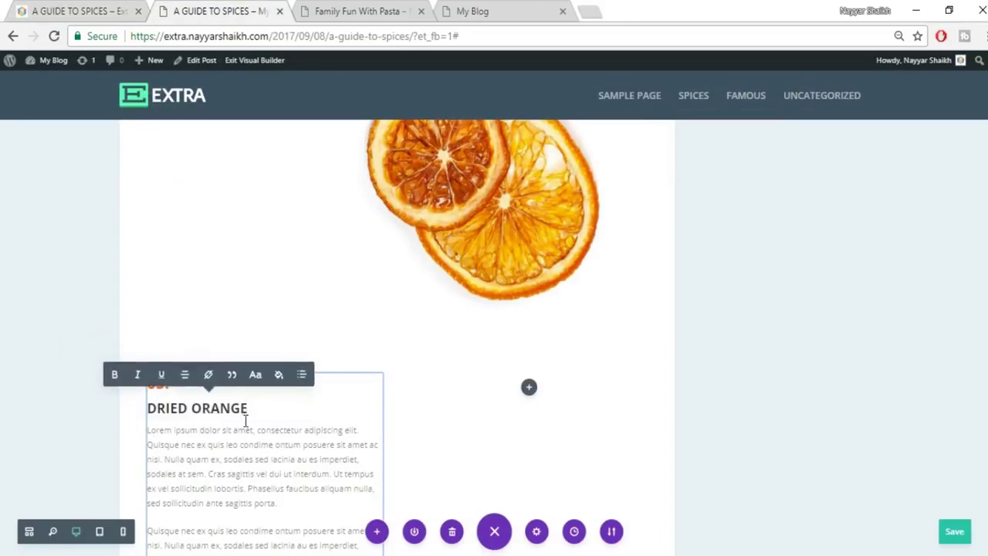
pyautogui.scroll(-3, 245, 421)
# Step: Compare against the reference post down to the spices image, then return to the builder copy
pyautogui.click(81, 10)
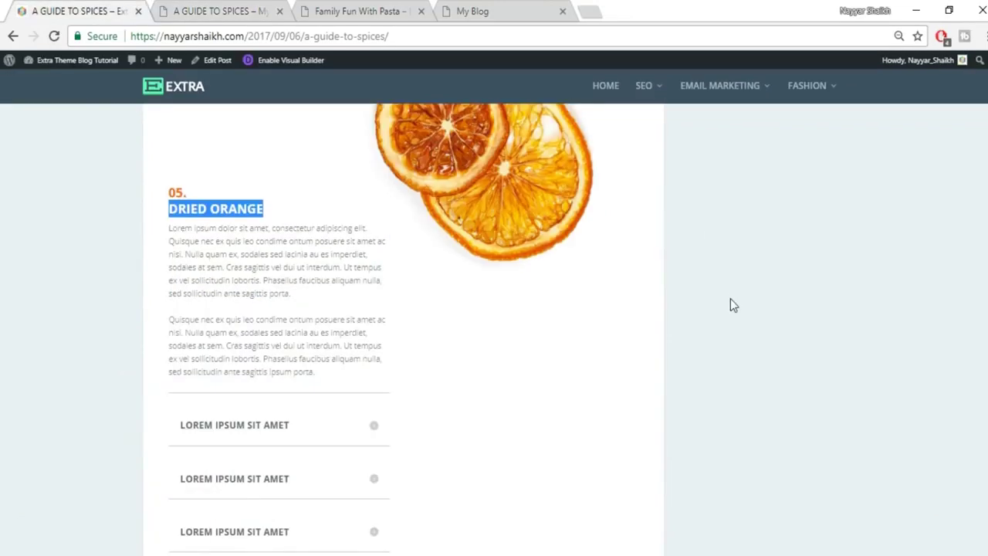
pyautogui.scroll(-2, 343, 293)
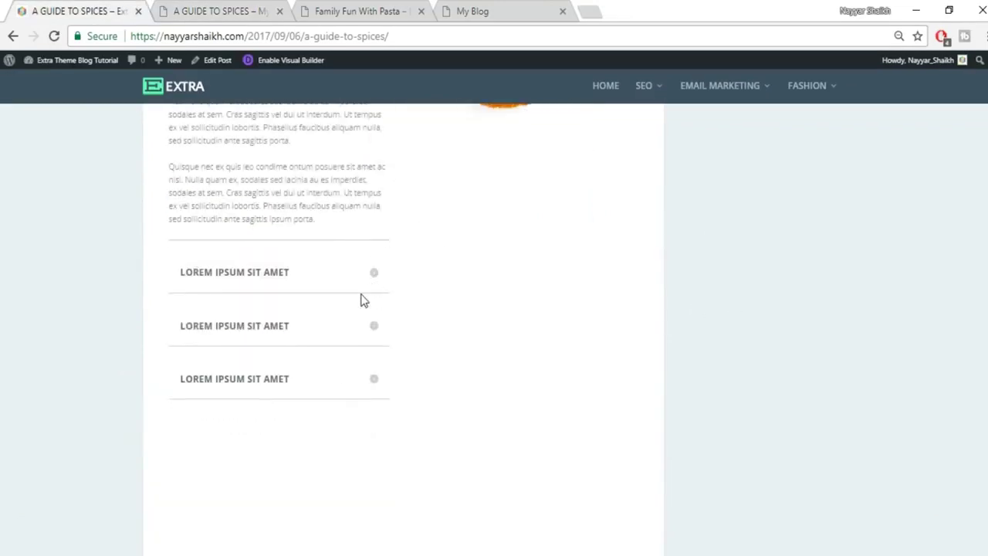
pyautogui.scroll(-5, 373, 359)
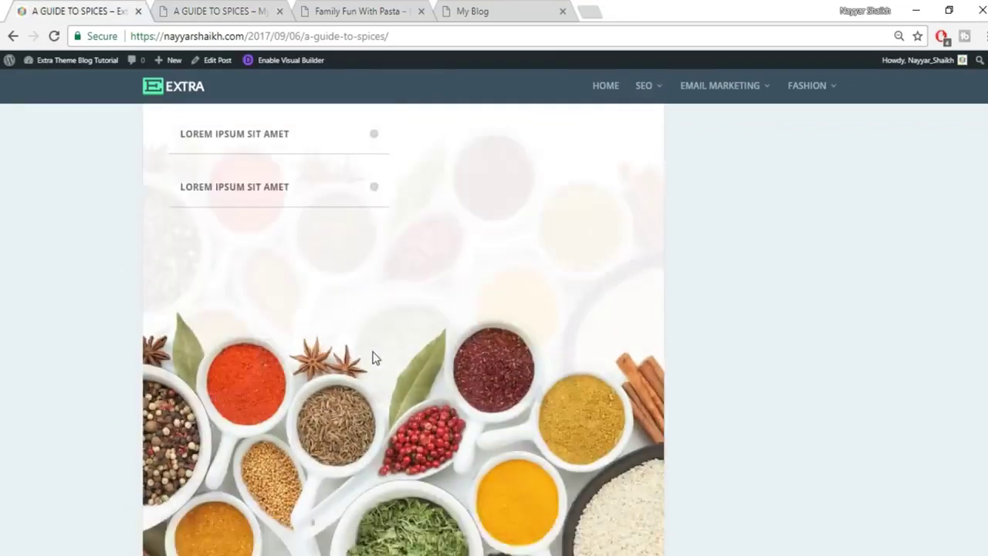
pyautogui.scroll(2, 372, 357)
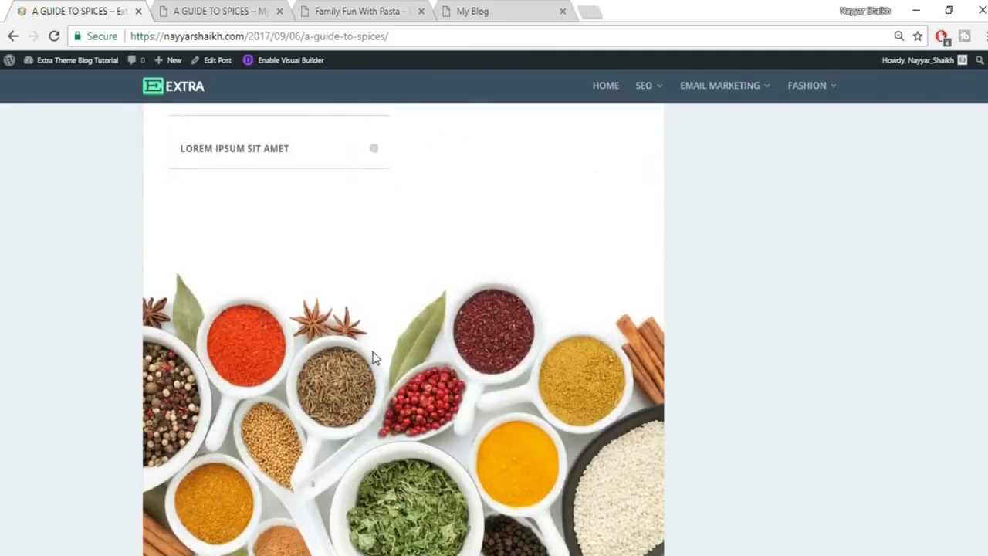
pyautogui.scroll(-1, 373, 358)
pyautogui.click(232, 16)
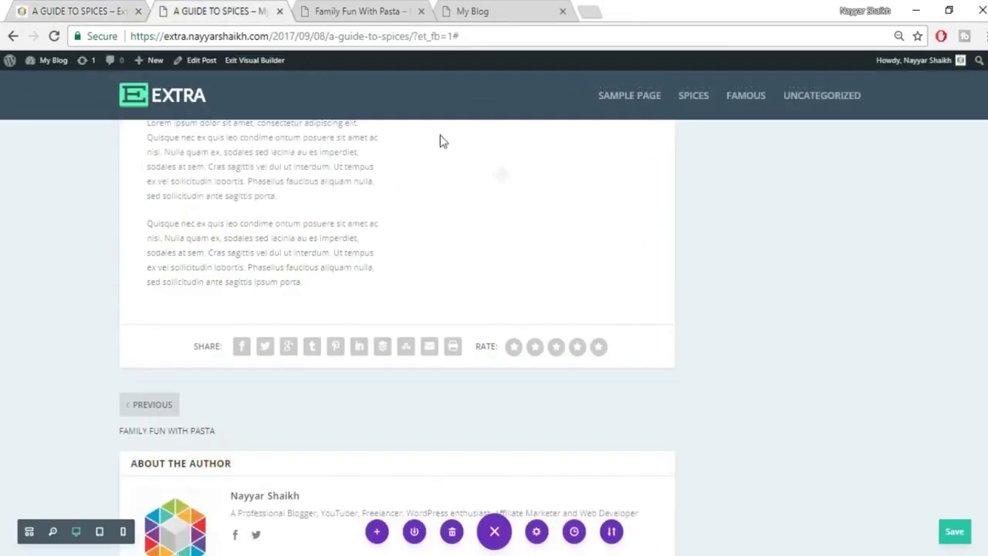
# Step: Add a fullwidth section with a Fullwidth Image module below the Dried Orange text
pyautogui.click(89, 9)
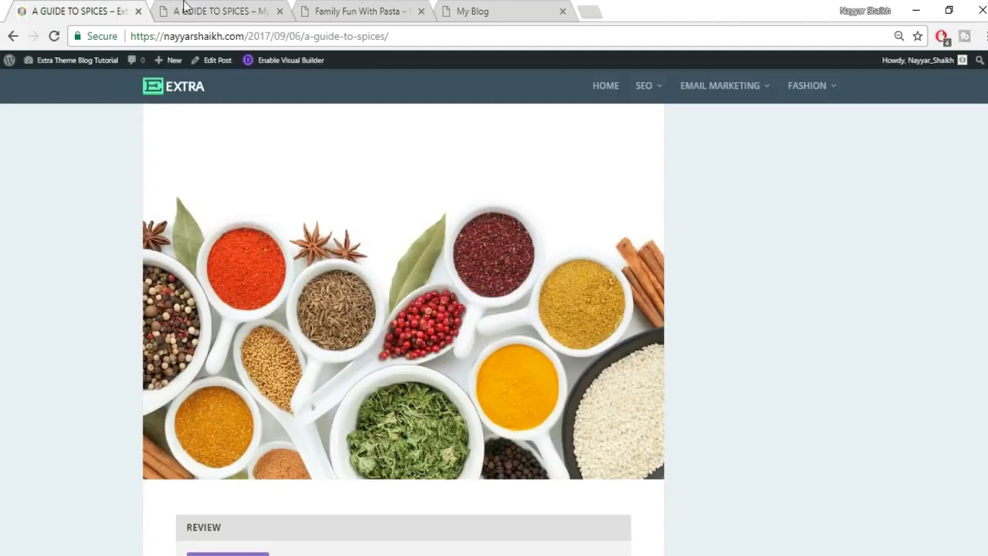
pyautogui.click(185, 9)
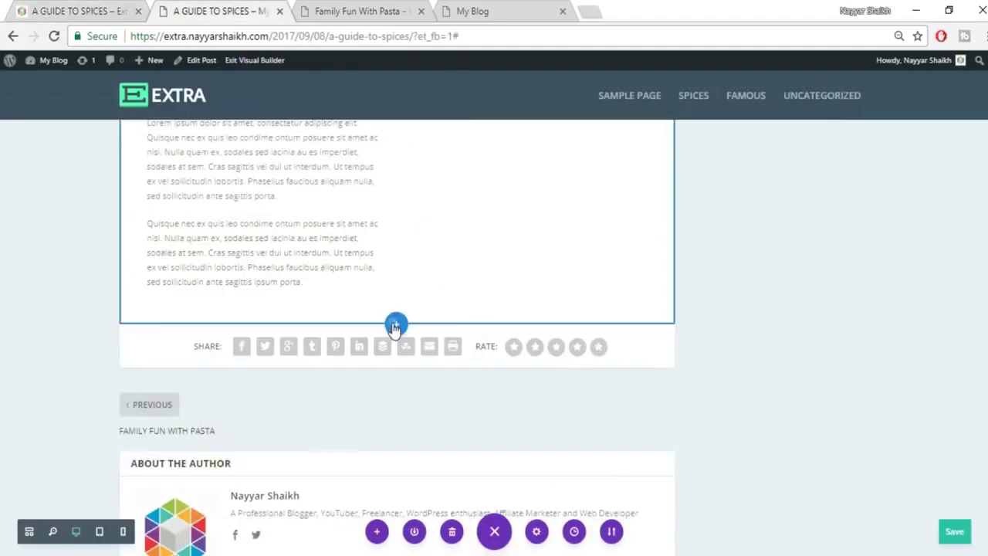
pyautogui.click(395, 325)
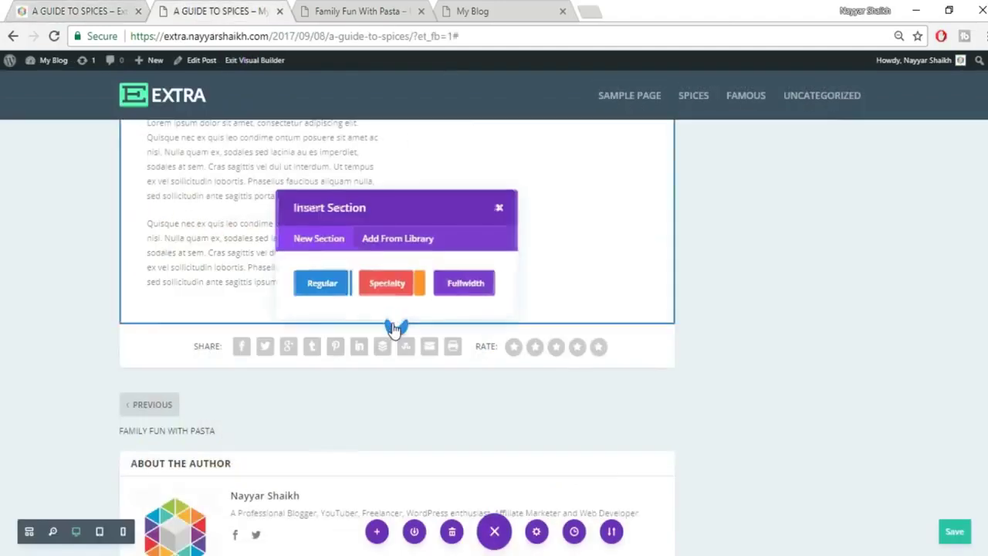
pyautogui.click(472, 282)
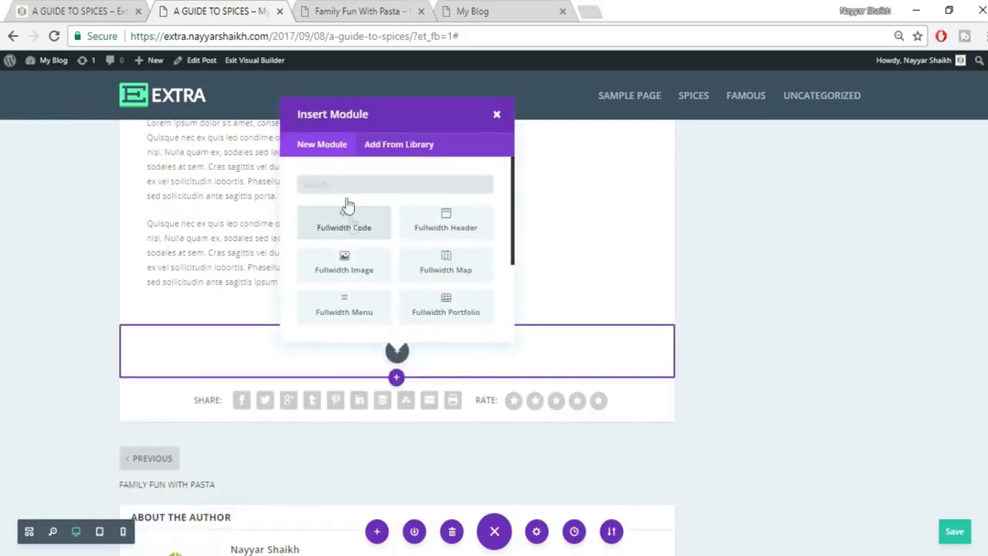
pyautogui.click(346, 273)
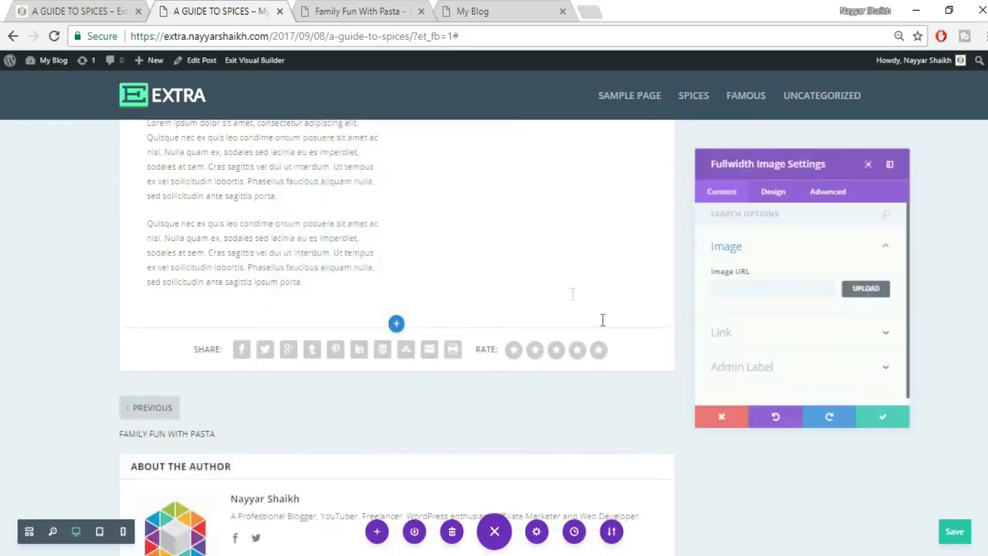
# Step: Upload the 073 bowls-of-spices image into the Fullwidth Image module and save its settings
pyautogui.click(856, 293)
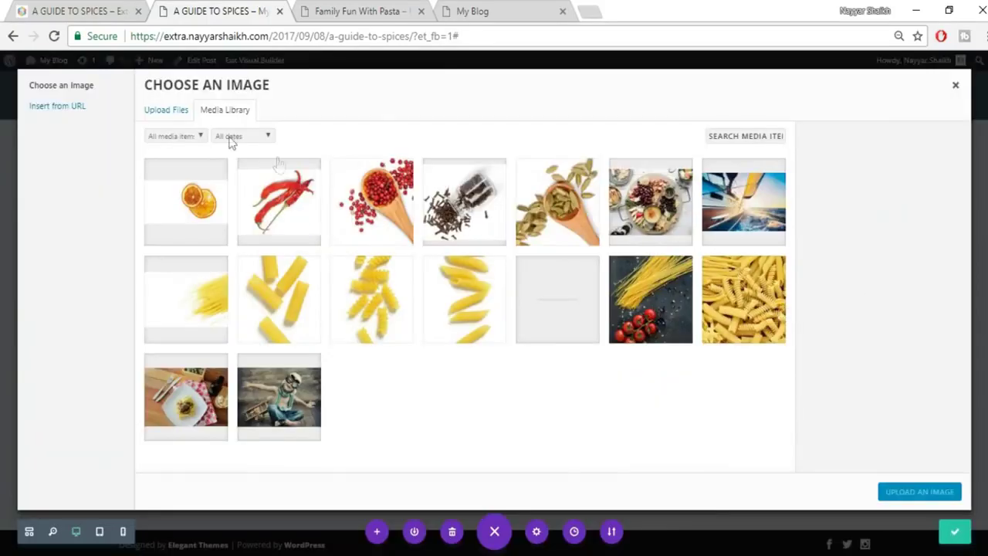
pyautogui.click(170, 111)
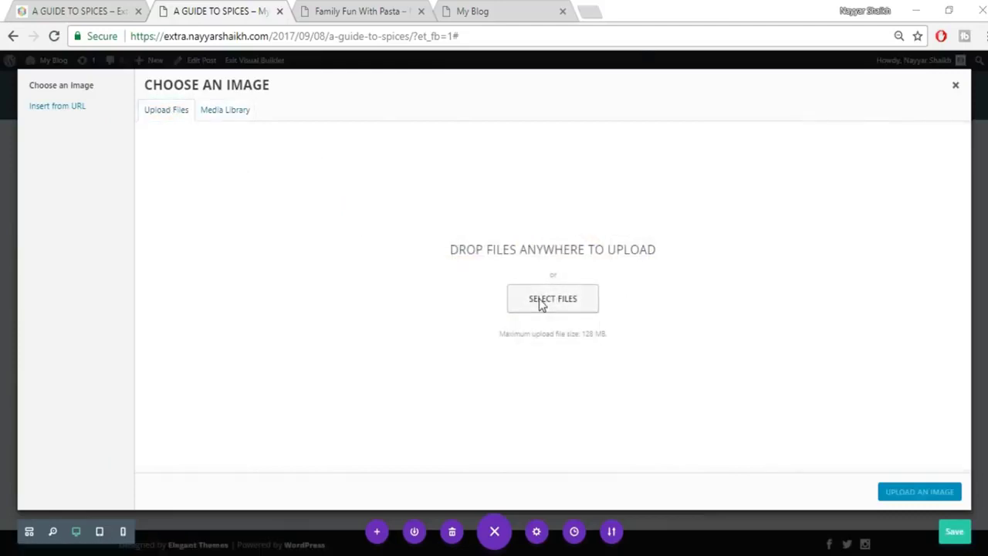
pyautogui.click(540, 301)
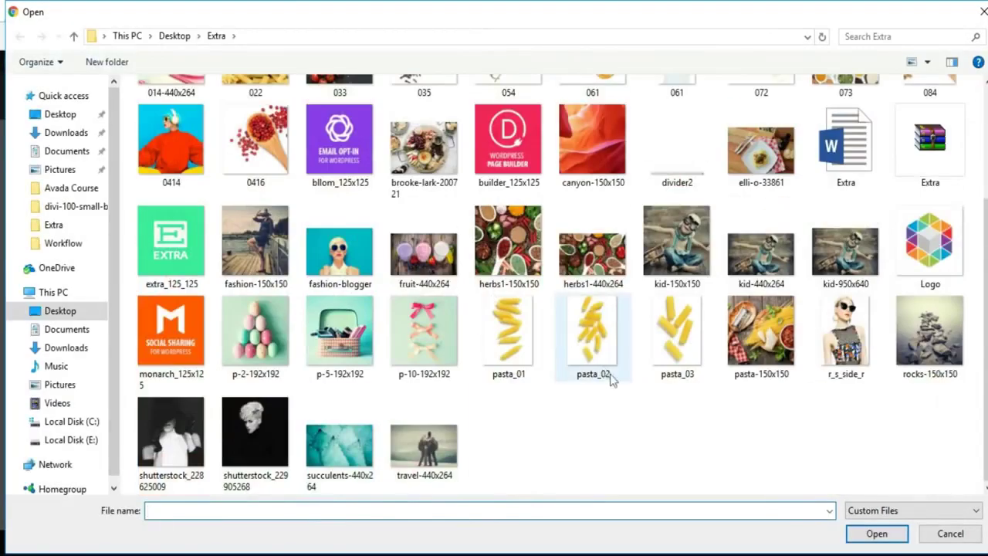
pyautogui.scroll(2, 626, 380)
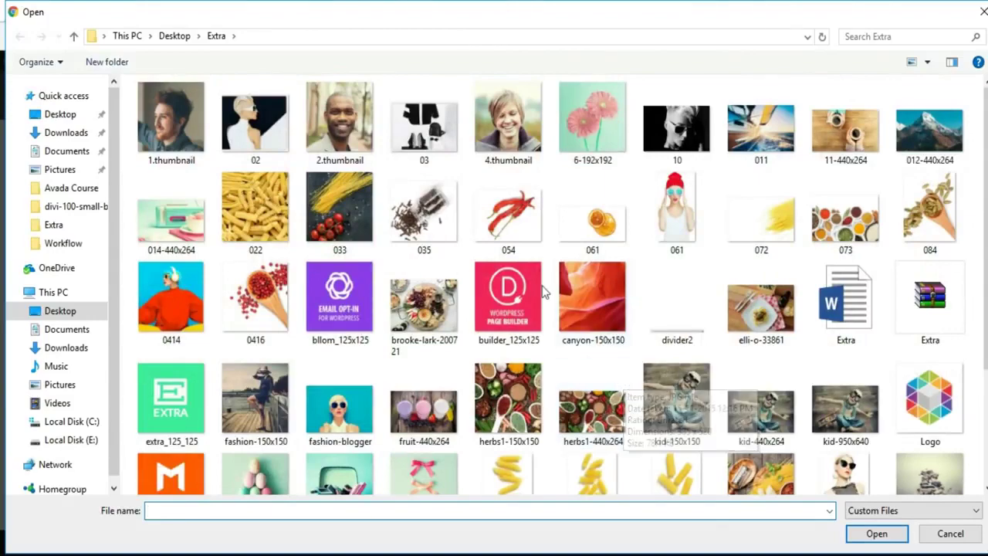
pyautogui.click(819, 244)
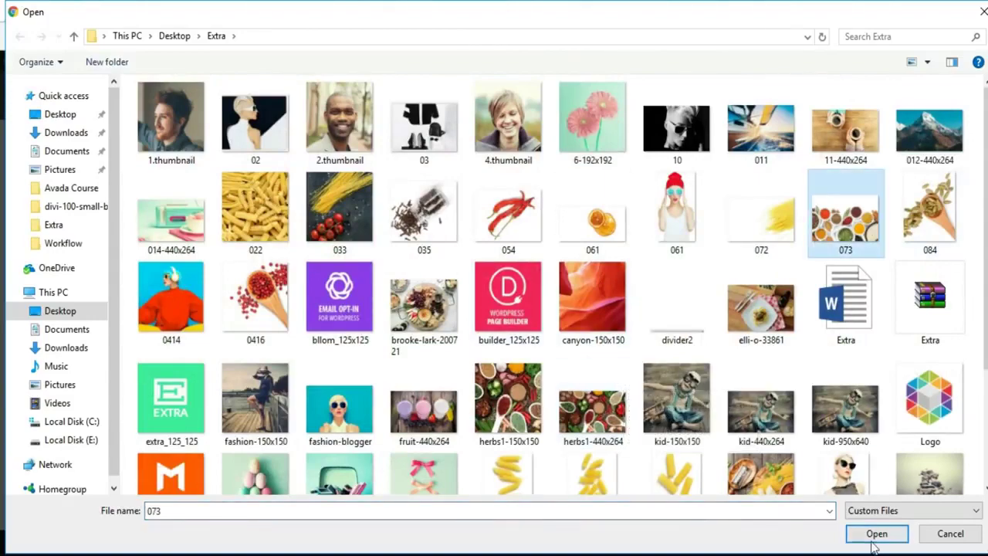
pyautogui.click(873, 539)
pyautogui.click(899, 490)
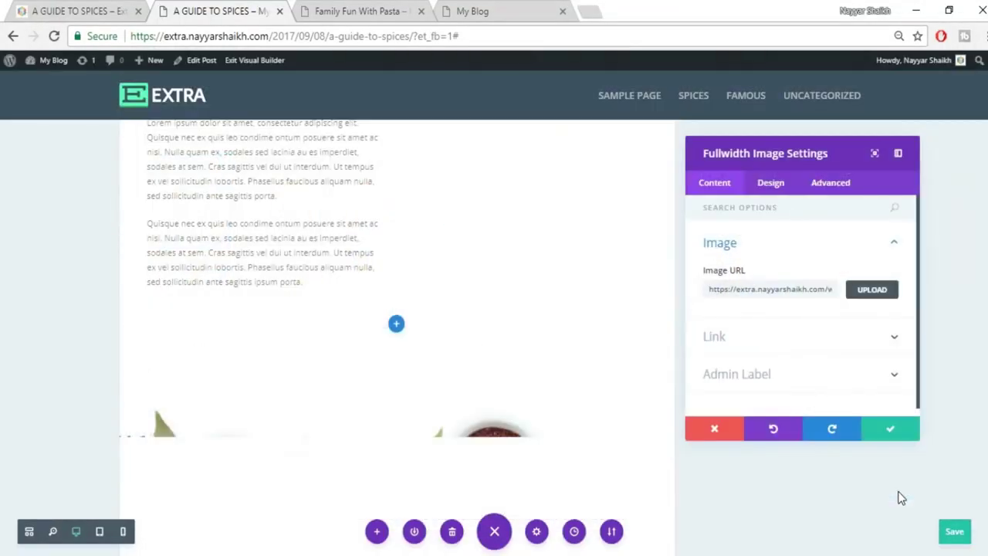
pyautogui.click(887, 431)
pyautogui.scroll(-4, 398, 324)
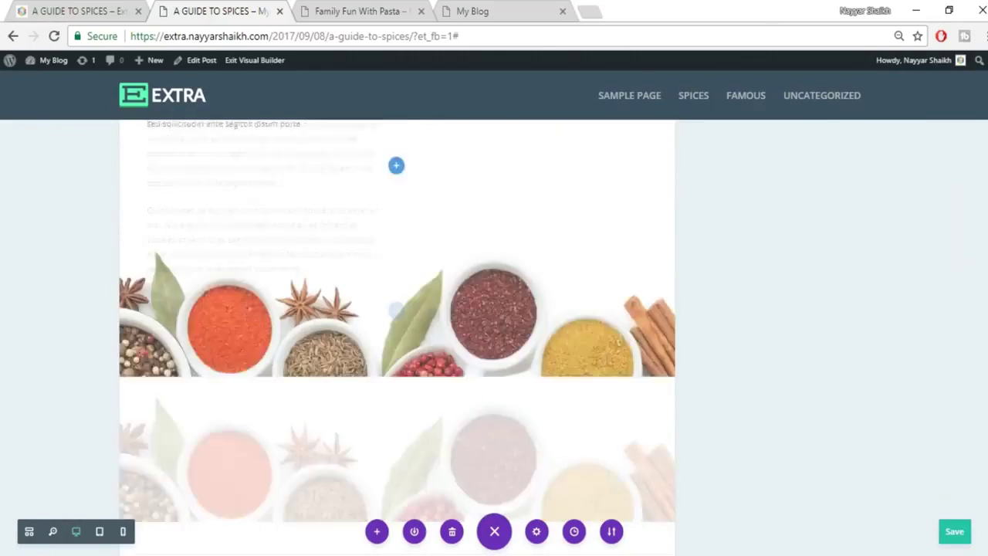
# Step: Scroll up and down through the page to review the rebuilt post
pyautogui.scroll(10, 397, 336)
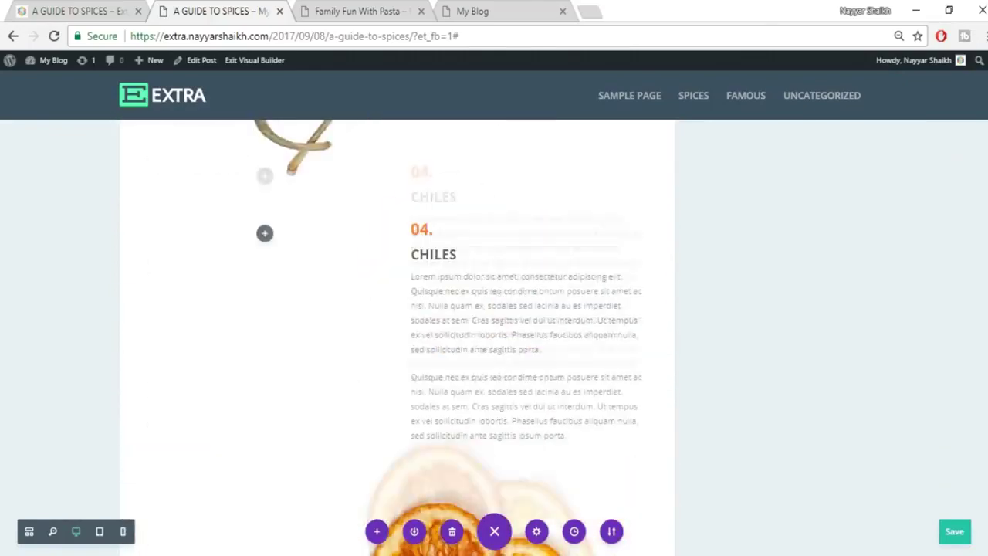
pyautogui.scroll(10, 982, 136)
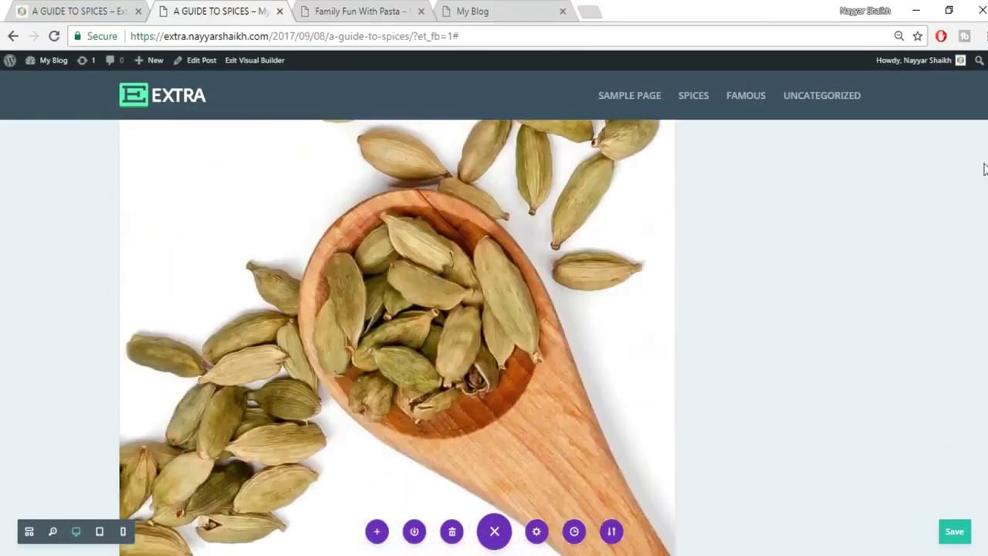
pyautogui.scroll(3, 981, 136)
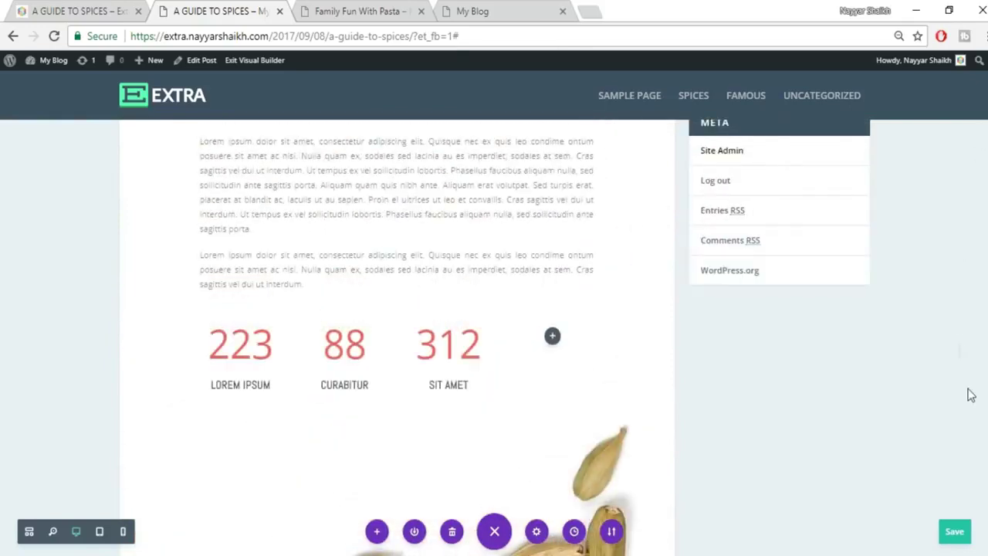
pyautogui.scroll(4, 962, 350)
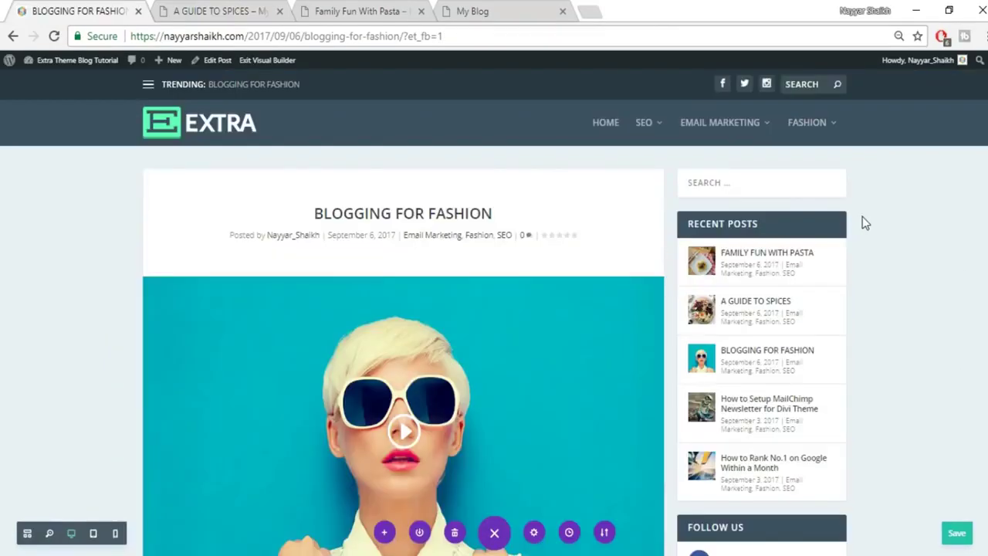
pyautogui.scroll(-10, 494, 316)
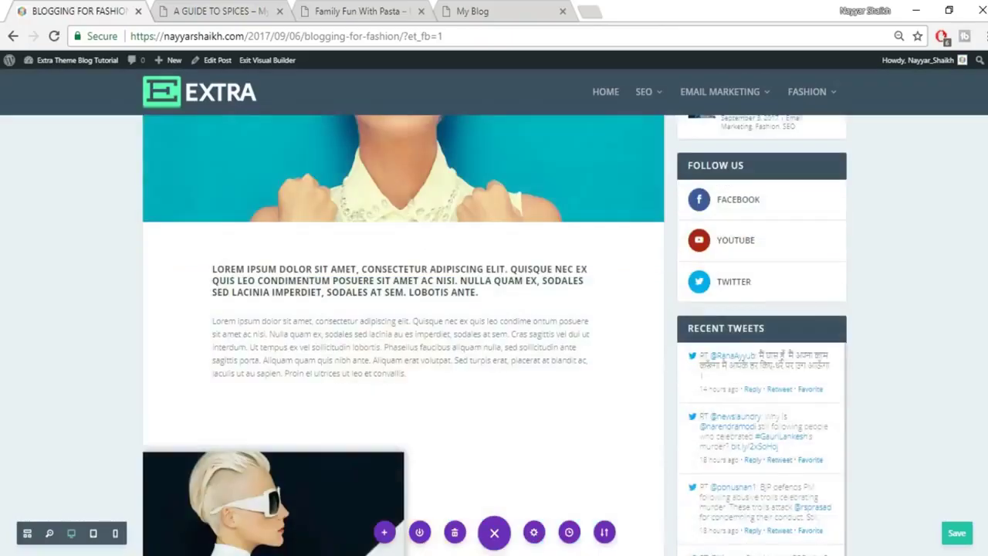
pyautogui.scroll(-15, 403, 329)
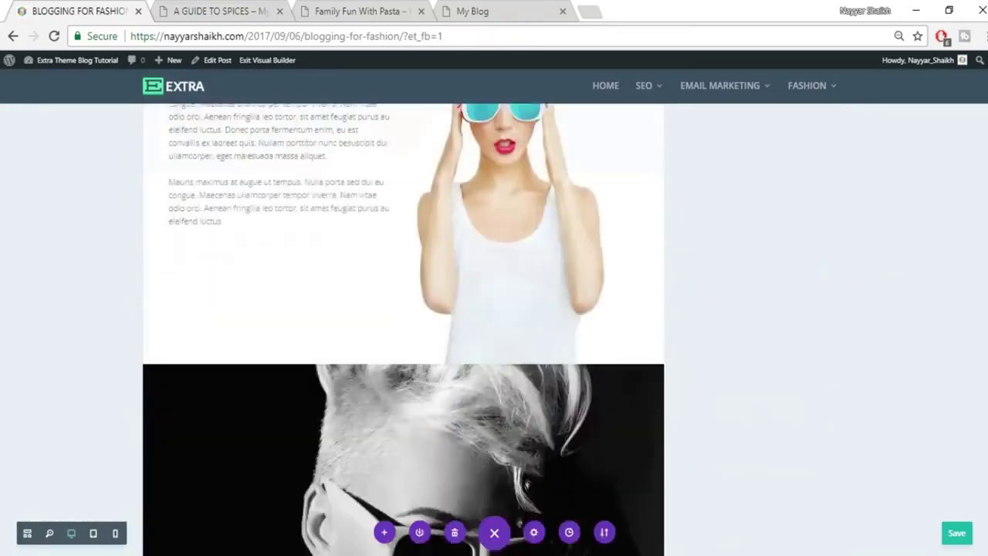
pyautogui.scroll(-5, 403, 329)
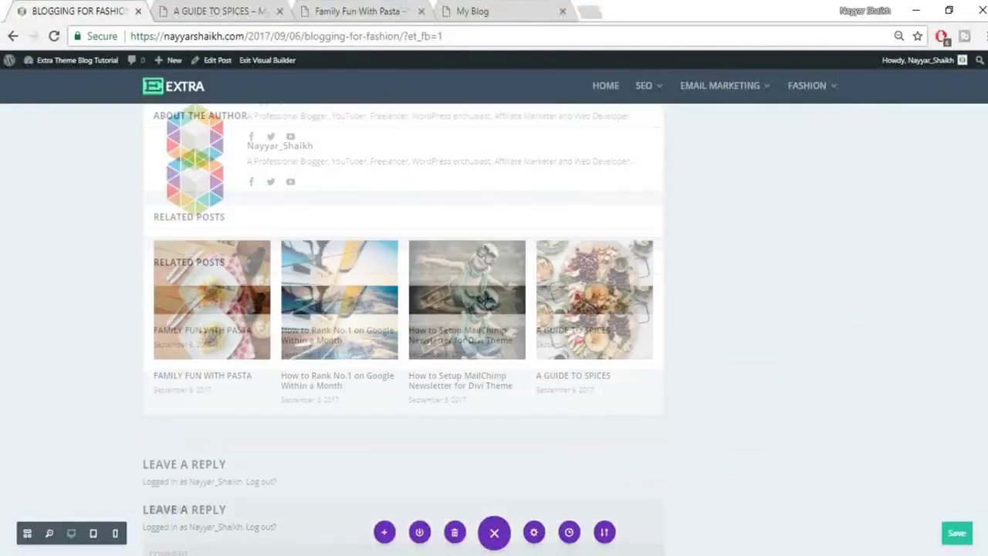
pyautogui.scroll(20, 403, 329)
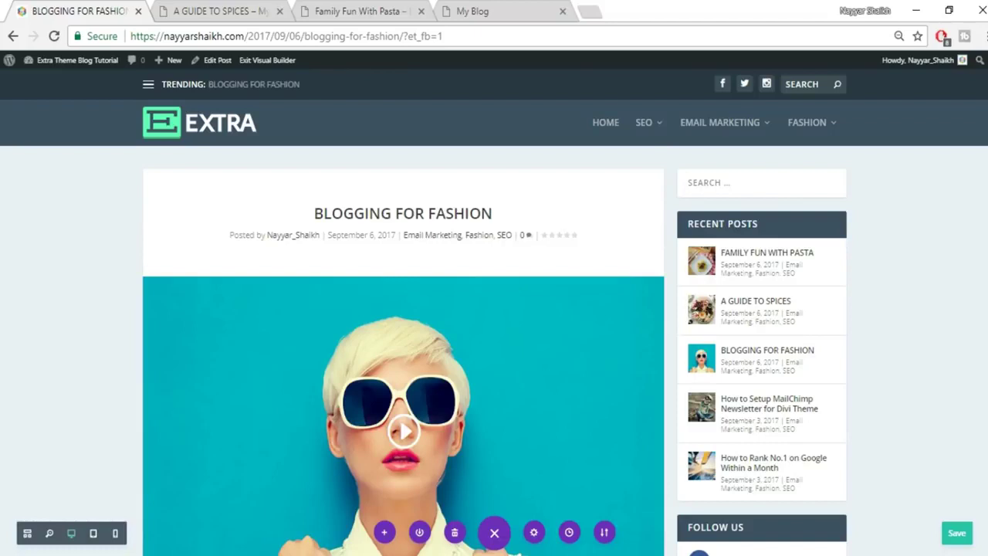
# Step: Start a new post titled BLOGGING FOR FASHION, copying the title from the original post
pyautogui.click(348, 9)
pyautogui.scroll(8, 558, 338)
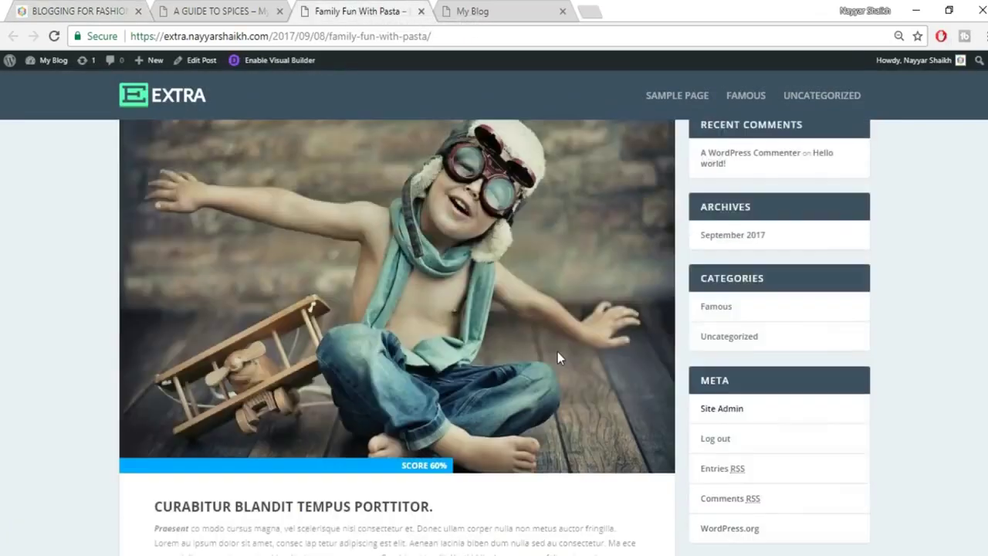
pyautogui.click(220, 11)
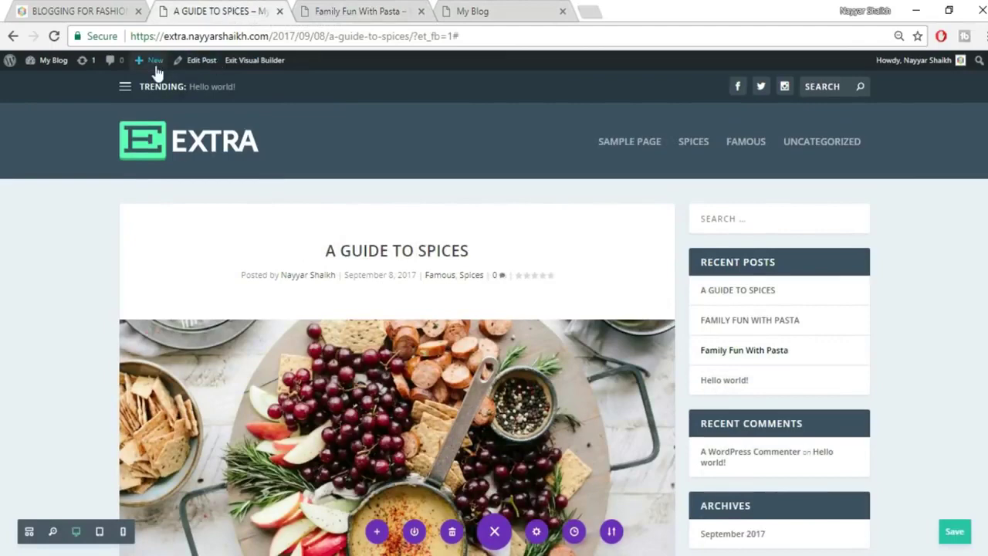
pyautogui.moveTo(156, 70)
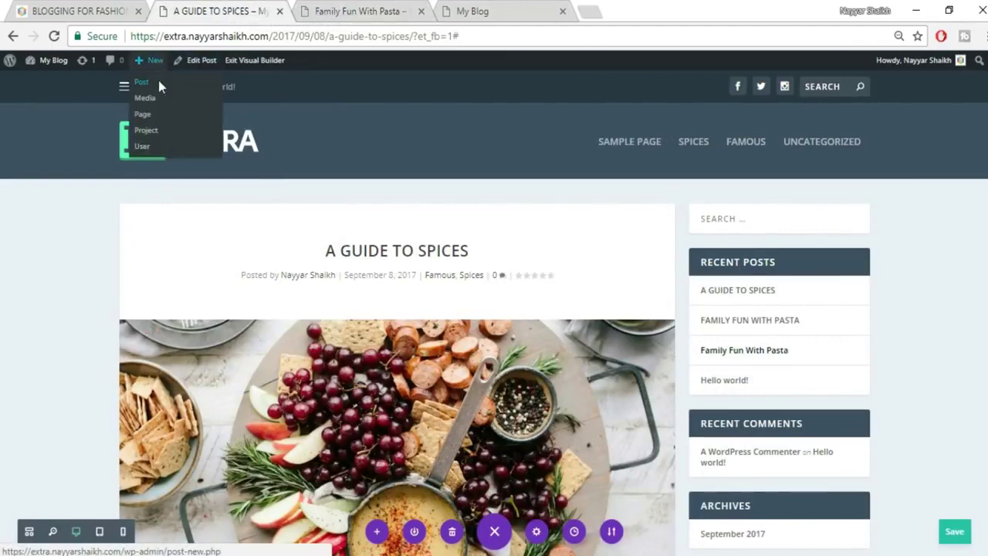
pyautogui.click(142, 82)
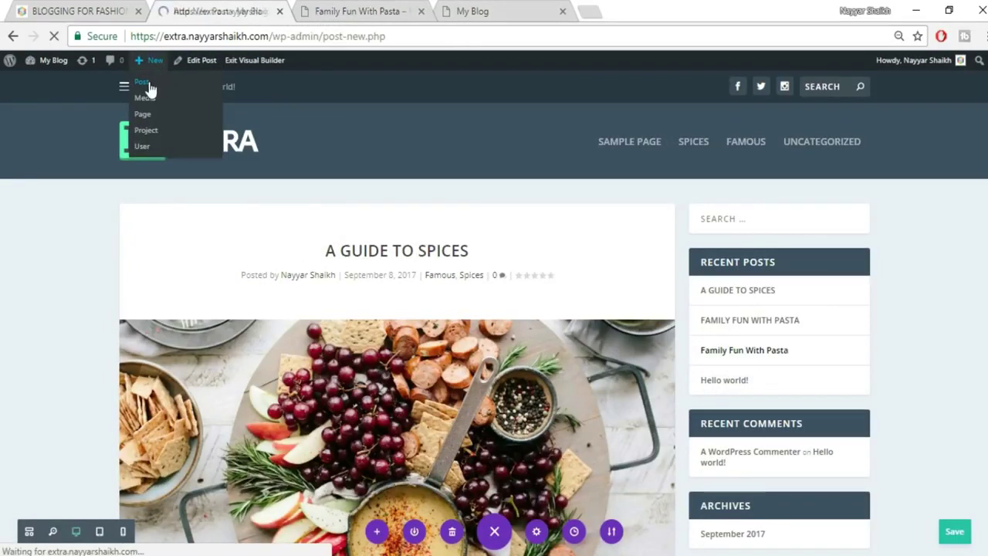
pyautogui.click(93, 14)
pyautogui.moveTo(315, 214); pyautogui.dragTo(539, 212)
pyautogui.hotkey('ctrl', 'c')
pyautogui.click(266, 16)
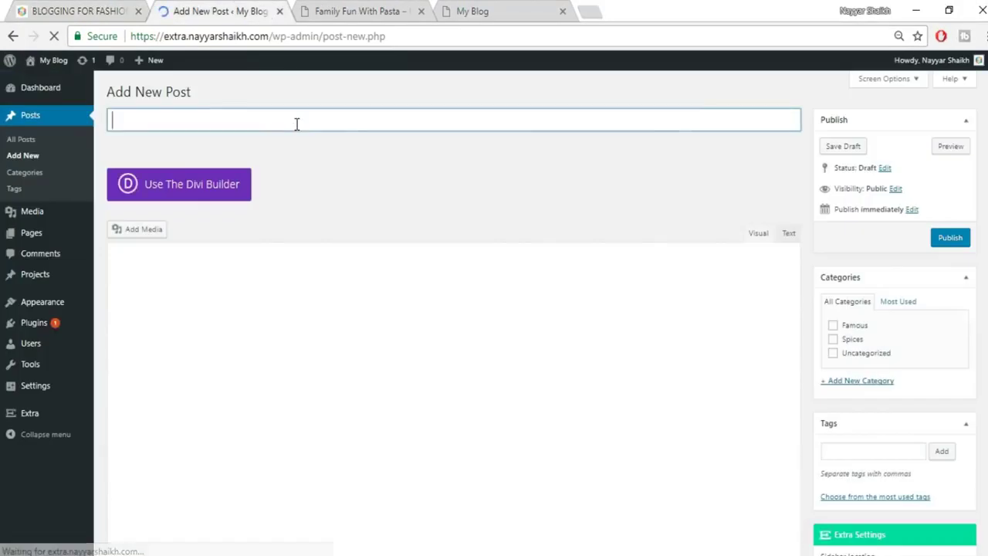
pyautogui.hotkey('ctrl', 'v')
# Step: File the post under Spices and a newly created Fashion category
pyautogui.scroll(-1, 832, 259)
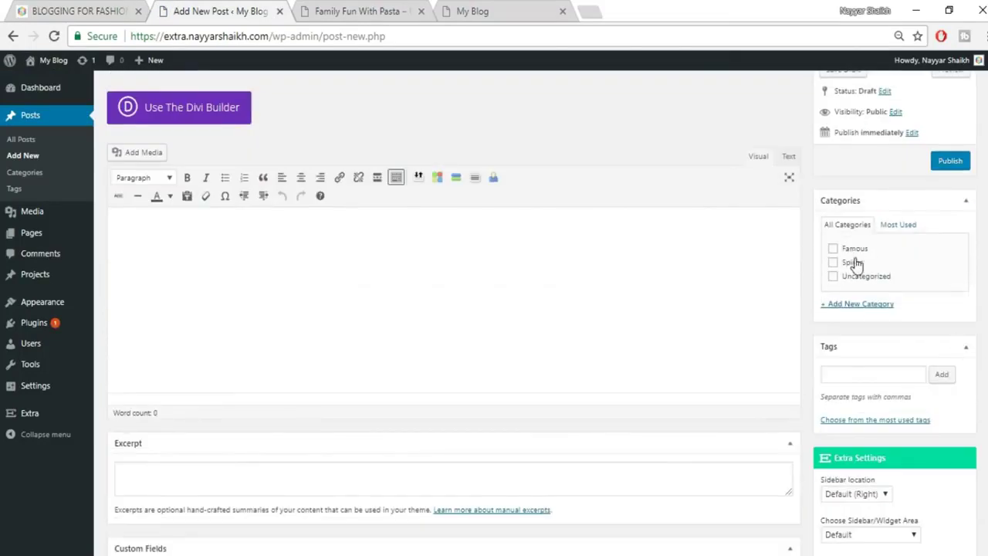
pyautogui.click(863, 306)
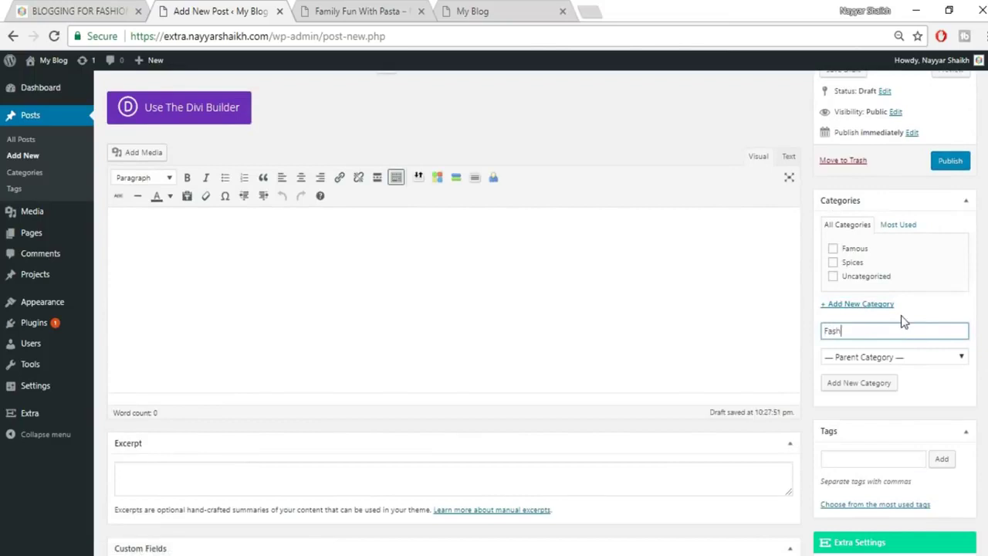
pyautogui.click(857, 267)
pyautogui.click(860, 383)
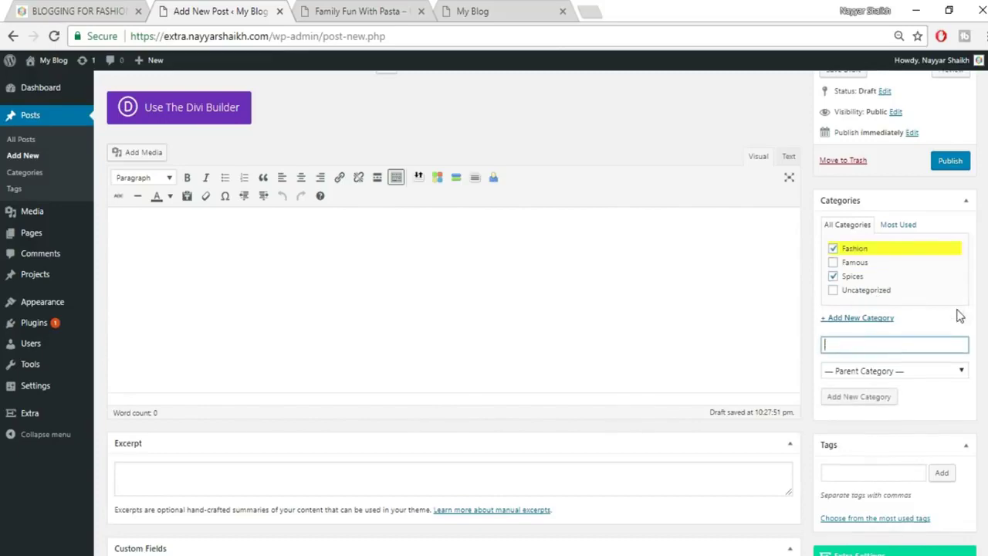
pyautogui.scroll(-5, 960, 315)
pyautogui.scroll(-2, 903, 434)
pyautogui.click(863, 460)
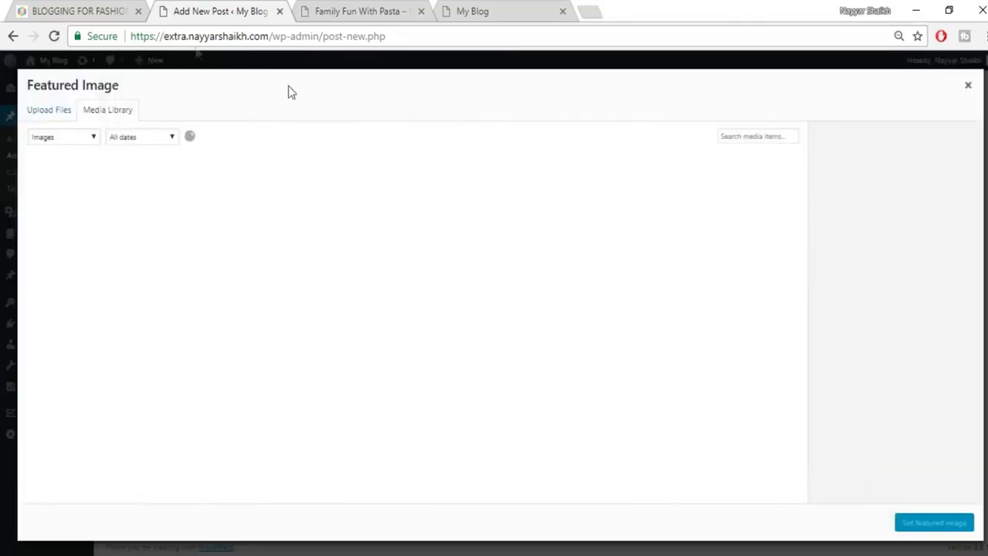
# Step: Upload fashion-blogger.jpg and set it as the post's featured image
pyautogui.click(88, 10)
pyautogui.scroll(-3, 369, 291)
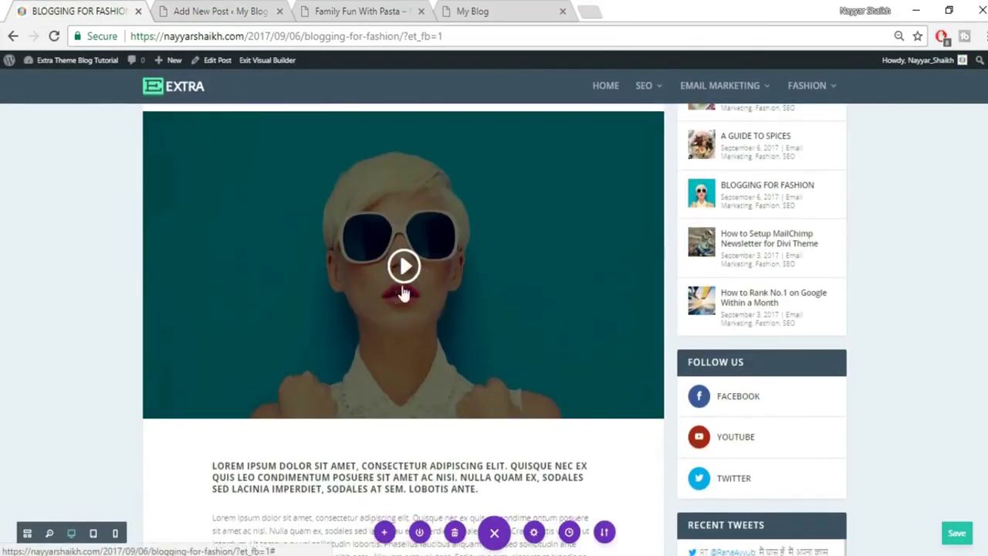
pyautogui.click(240, 10)
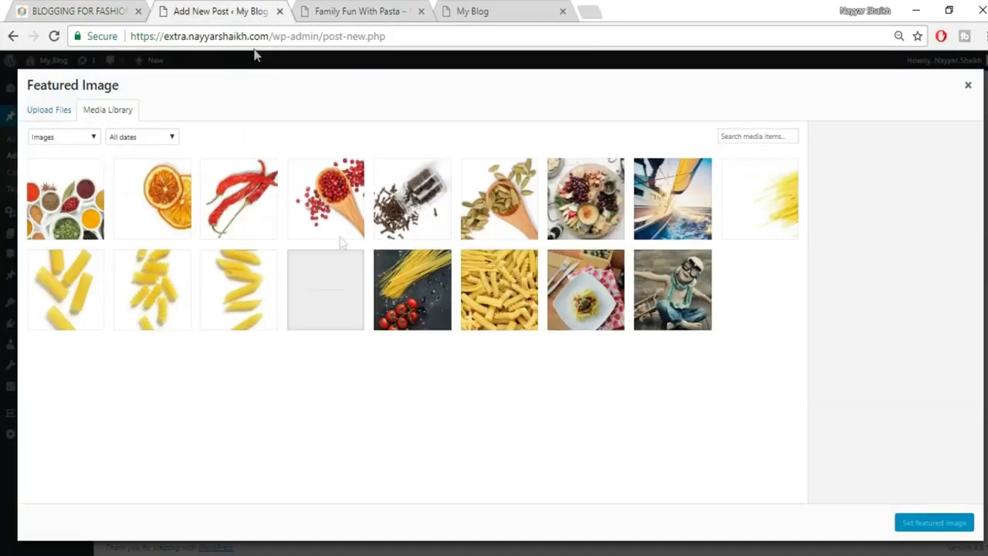
pyautogui.click(53, 113)
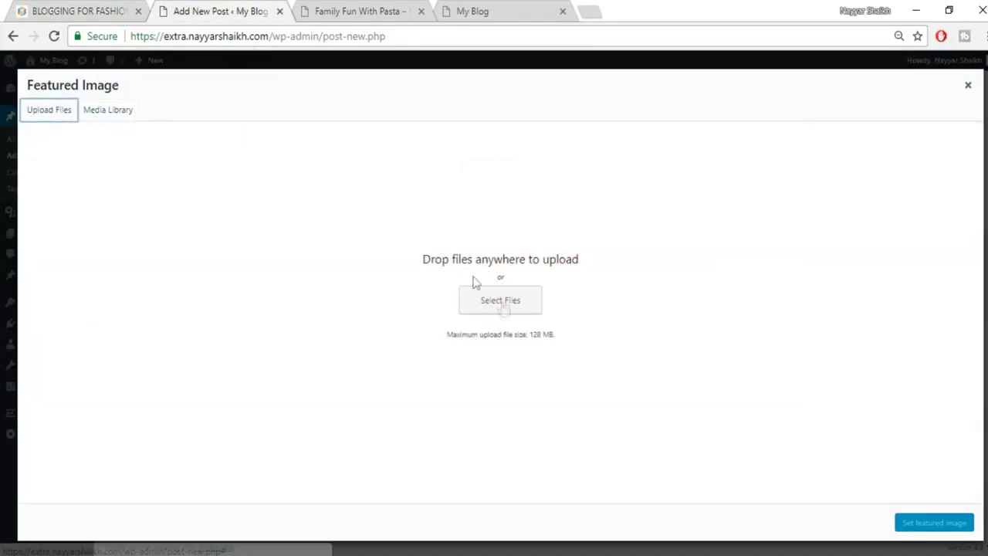
pyautogui.click(502, 305)
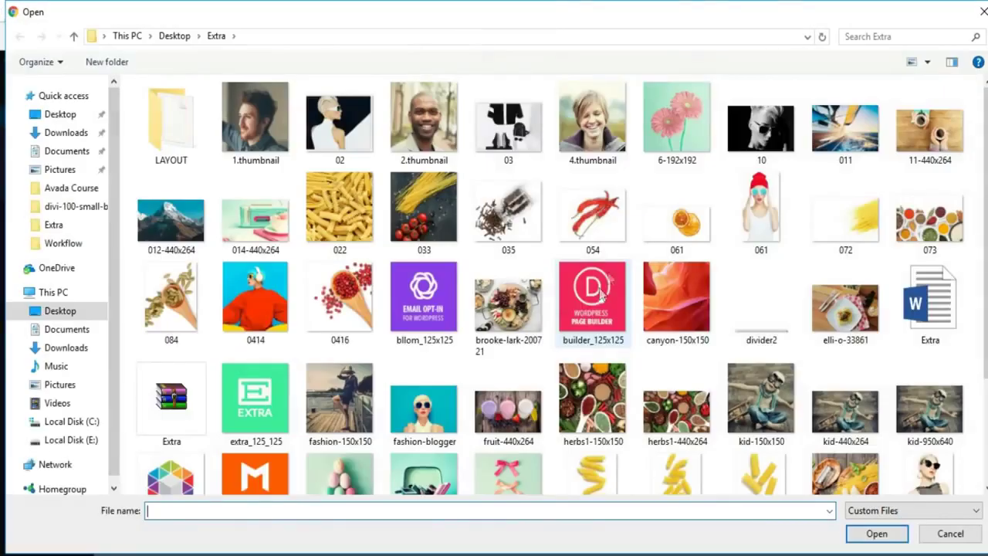
pyautogui.scroll(-2, 469, 306)
pyautogui.click(413, 265)
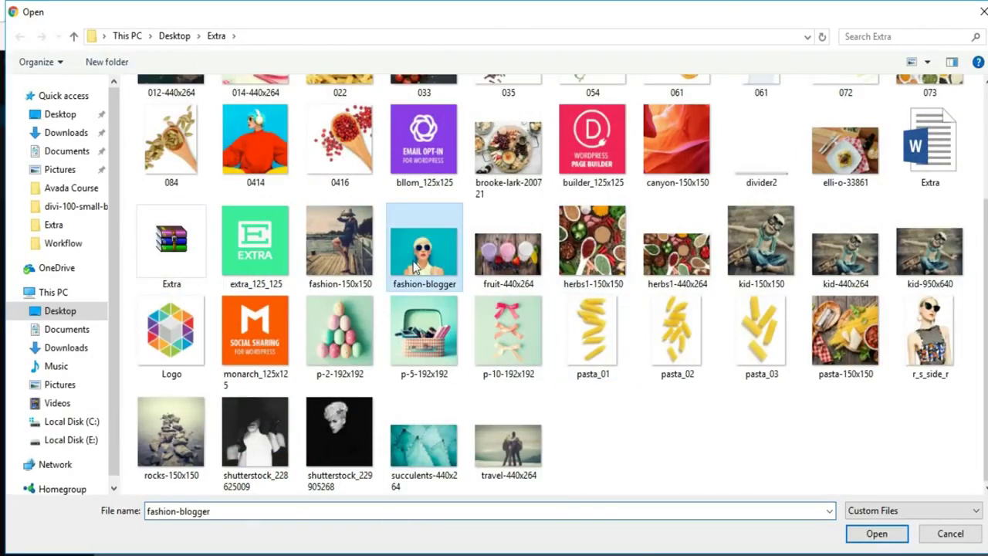
pyautogui.click(871, 538)
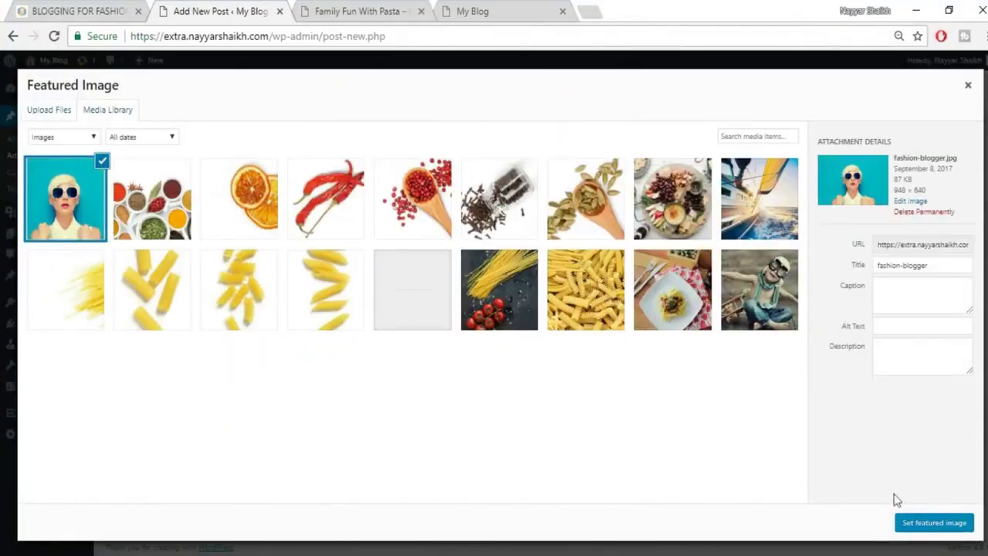
pyautogui.click(916, 530)
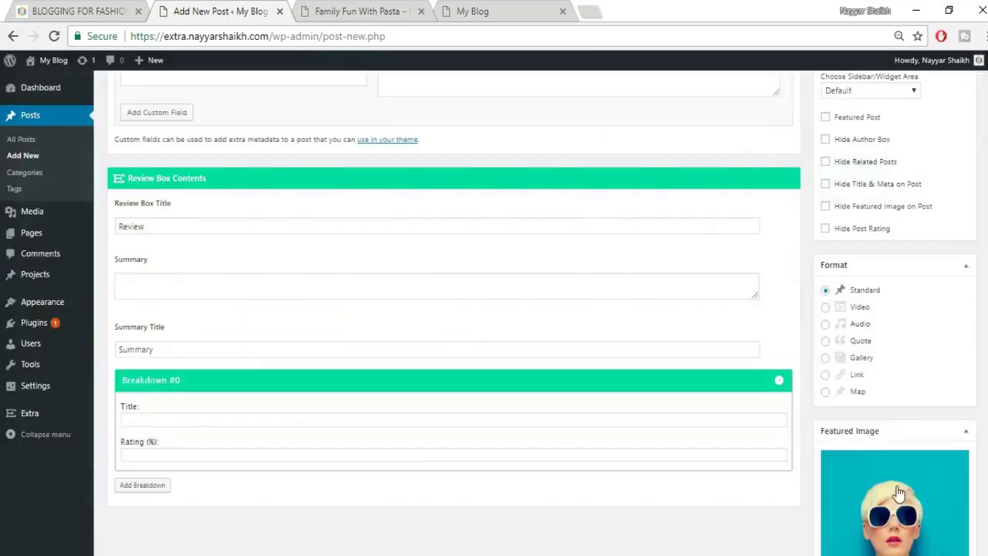
# Step: Set the post format to Video and check the original fashion post's video
pyautogui.scroll(2, 897, 488)
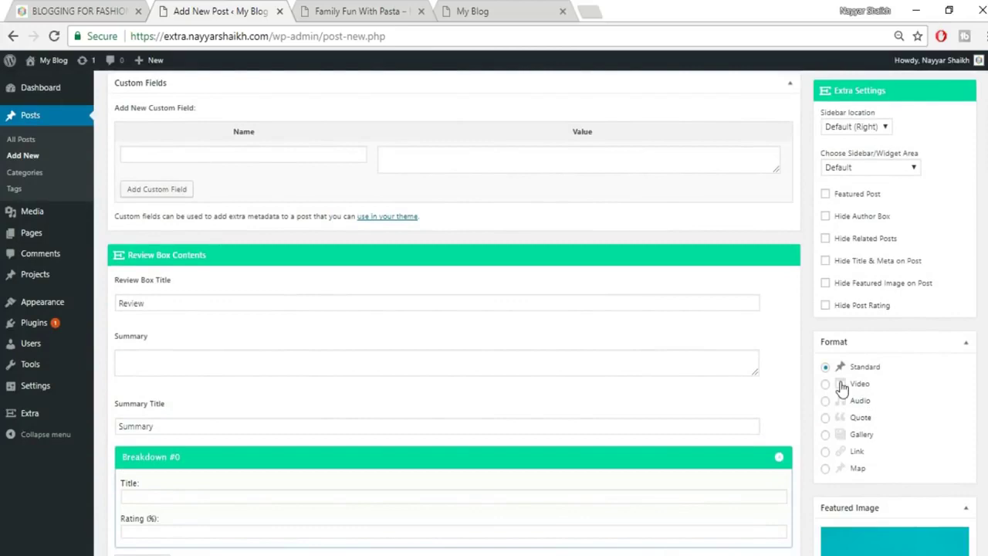
pyautogui.click(845, 386)
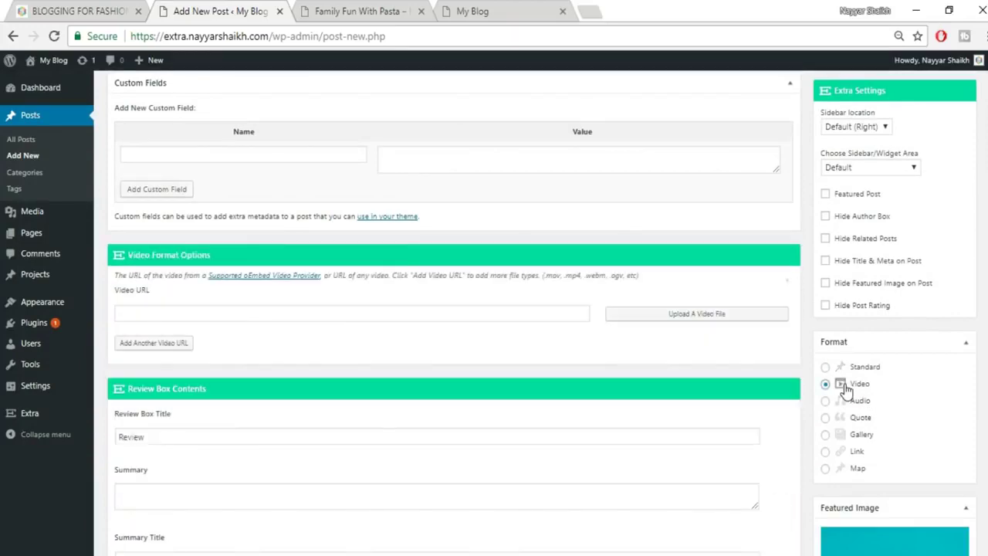
pyautogui.click(261, 314)
pyautogui.click(85, 10)
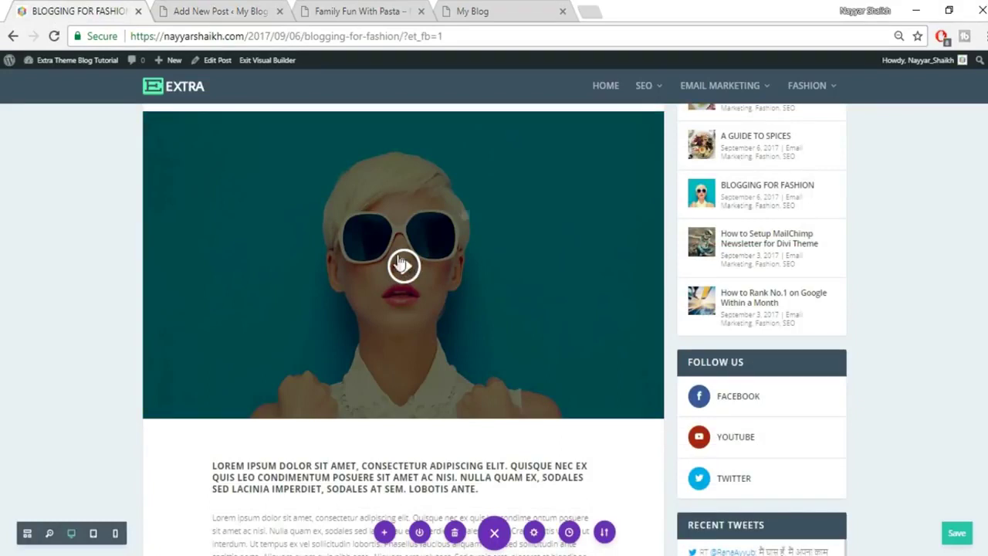
# Step: Copy the WooCommerce Checkout Settings video link from the YouTube channel page
pyautogui.click(588, 10)
pyautogui.write('y')
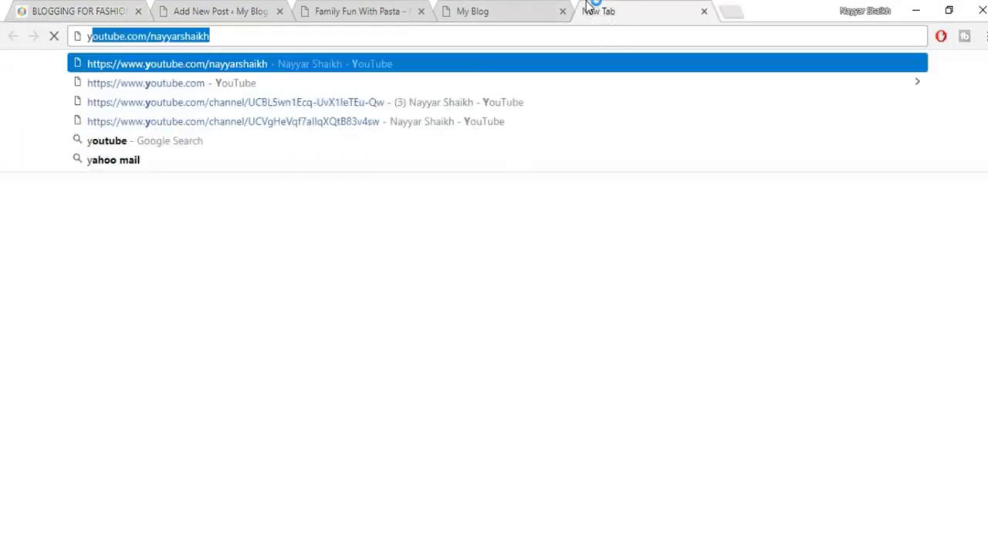
pyautogui.press('Right')
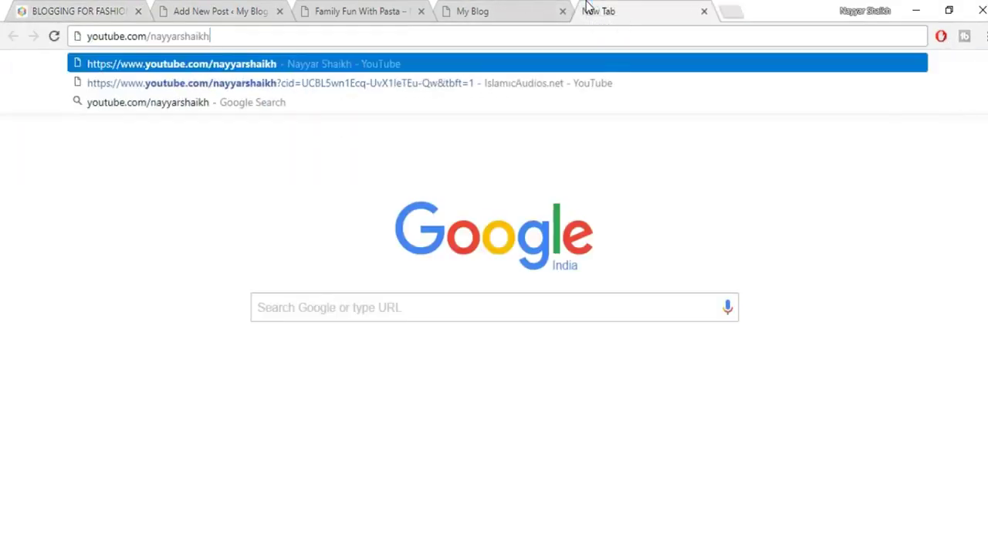
pyautogui.press('Return')
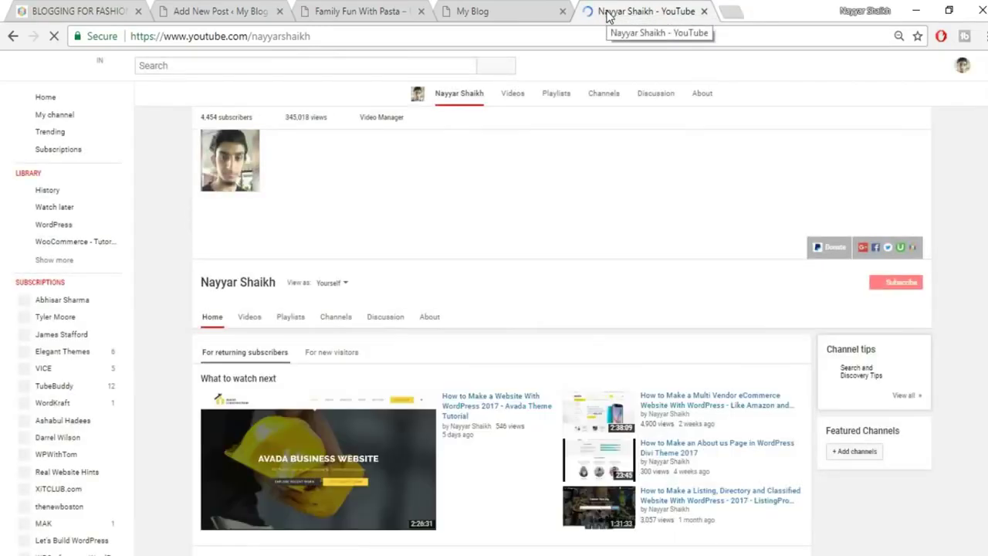
pyautogui.scroll(-3, 501, 332)
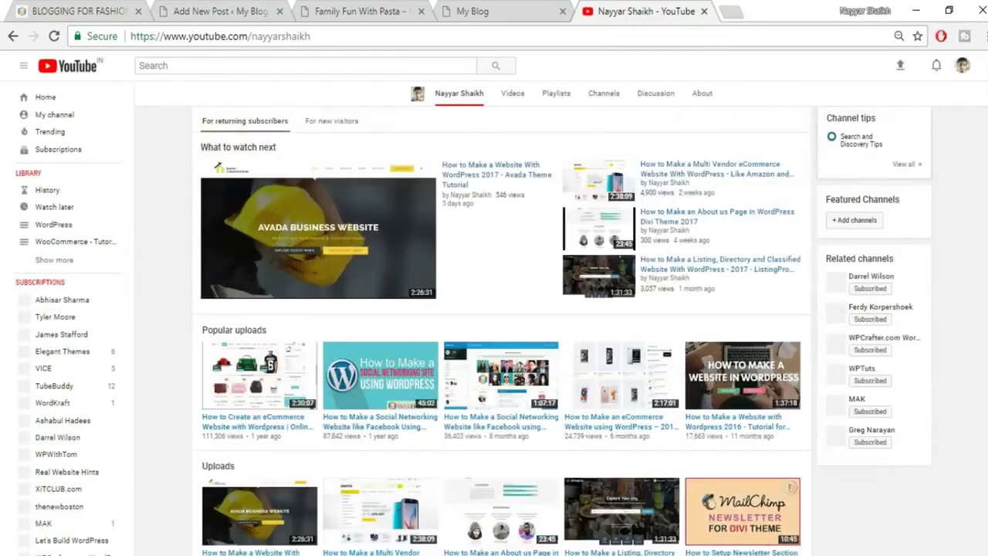
pyautogui.scroll(-2, 501, 332)
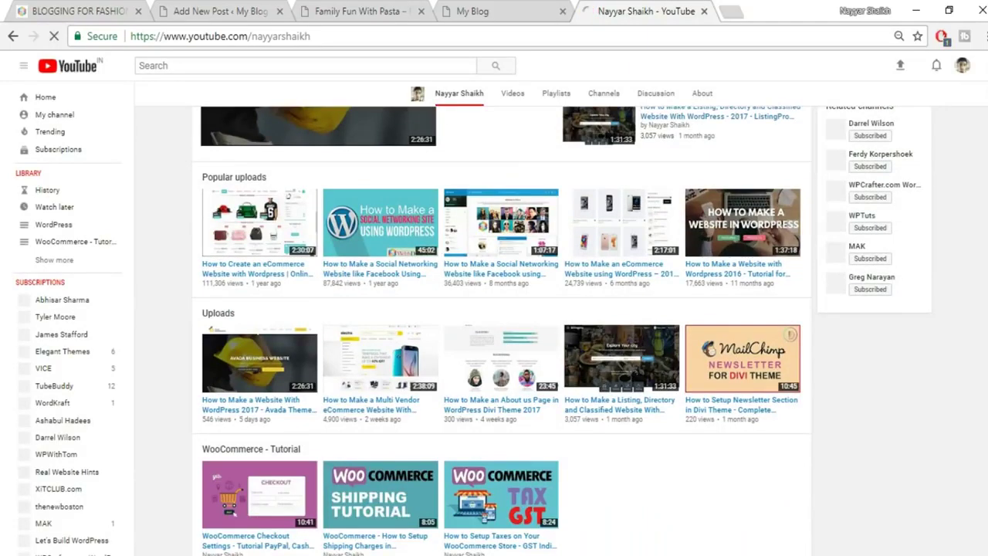
pyautogui.scroll(-1, 502, 332)
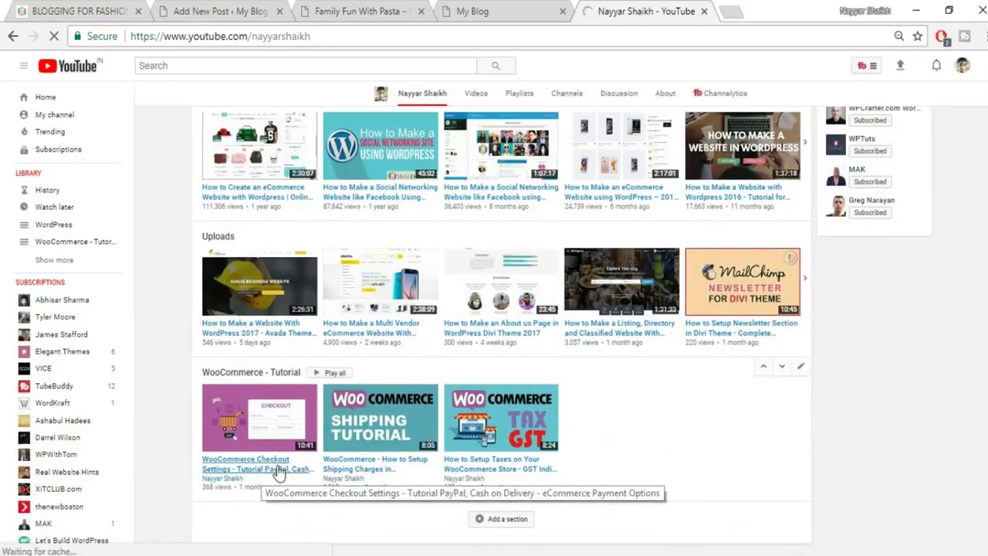
pyautogui.rightClick(279, 471)
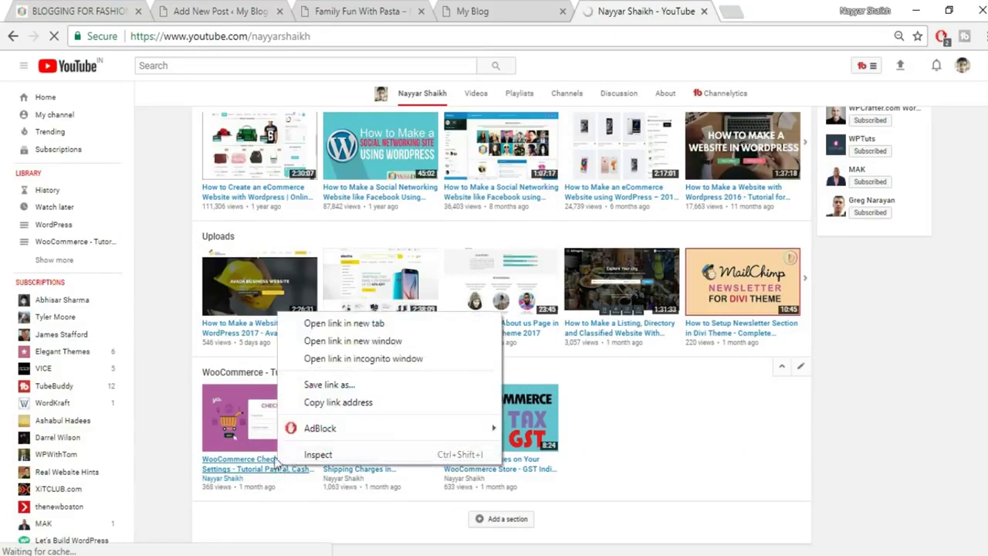
pyautogui.click(321, 407)
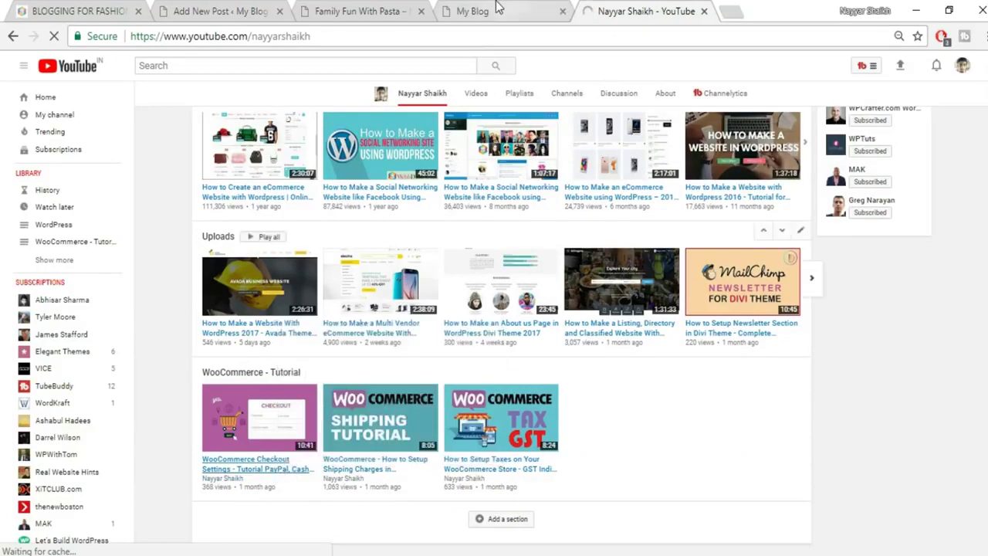
pyautogui.click(500, 11)
pyautogui.click(354, 11)
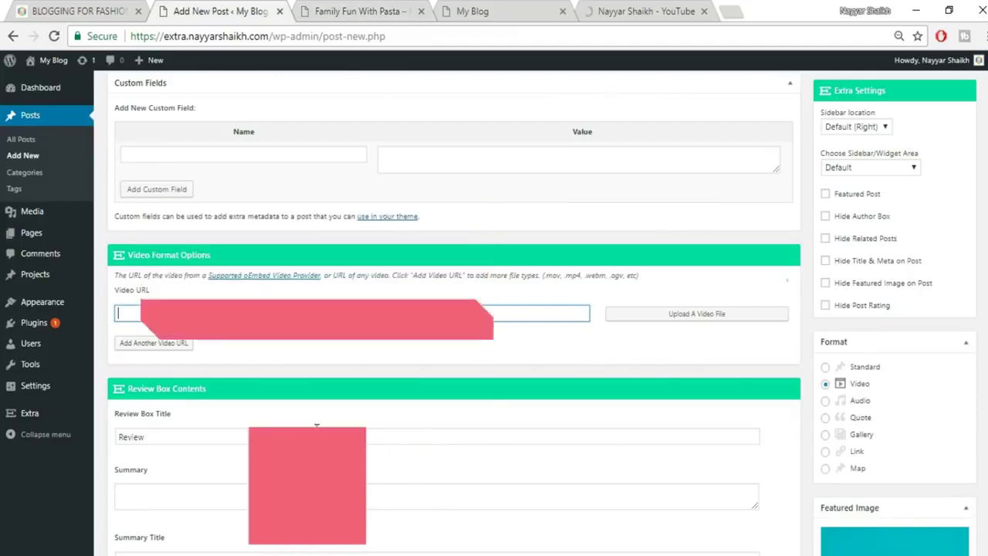
# Step: Paste the WooCommerce video link into Video URL and publish BLOGGING FOR FASHION
pyautogui.hotkey('ctrl', 'v')
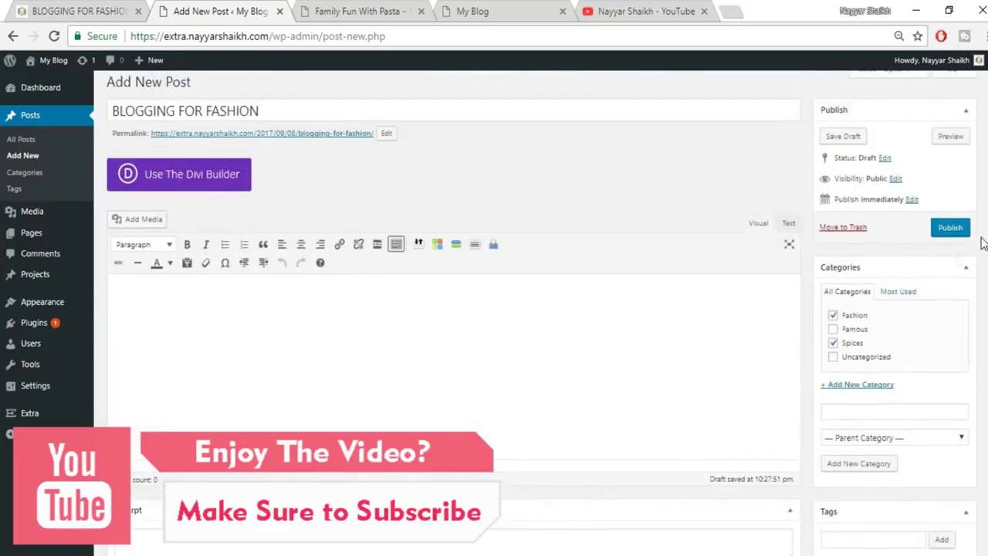
pyautogui.click(948, 230)
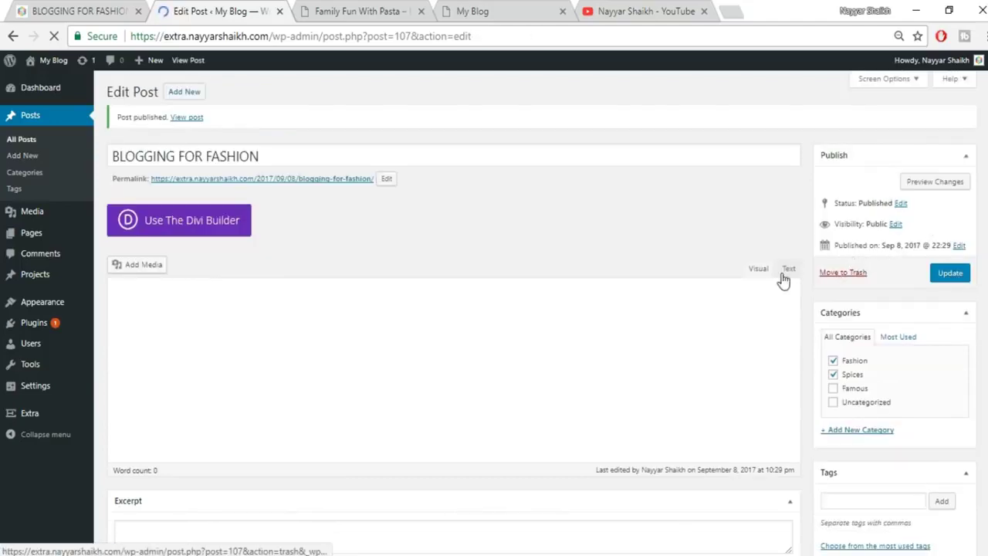
pyautogui.moveTo(35, 421)
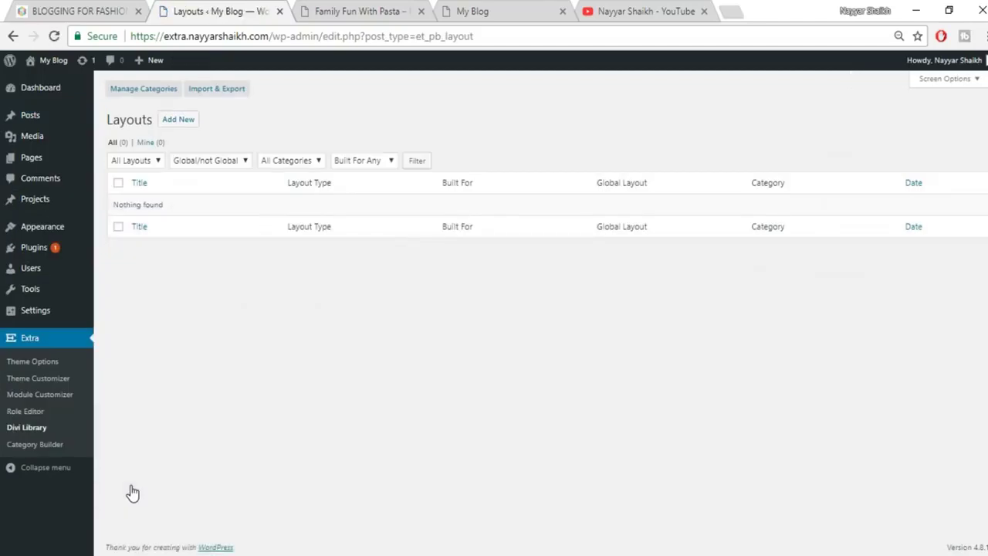
# Step: Import LAYOUT/FashionPost.json into the Divi Library
pyautogui.click(227, 92)
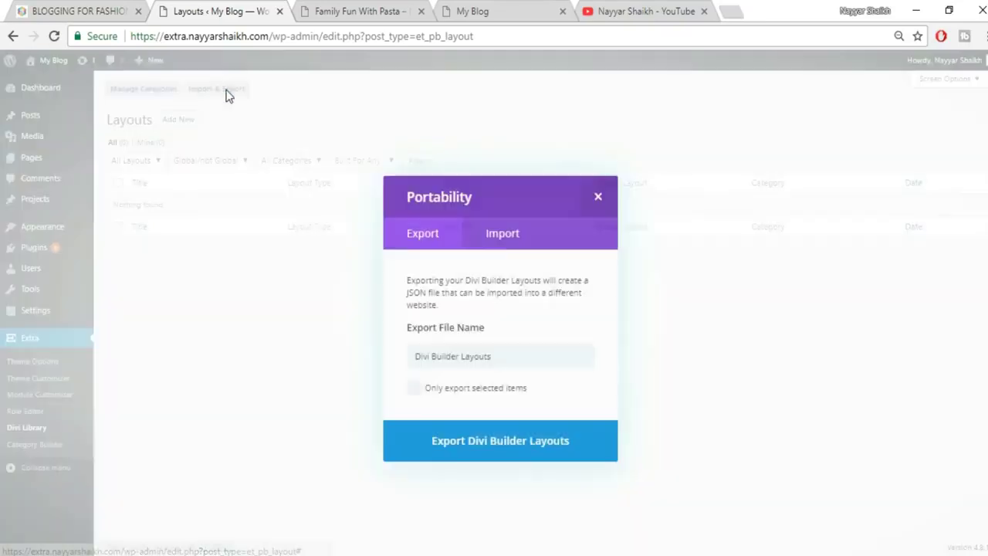
pyautogui.click(514, 239)
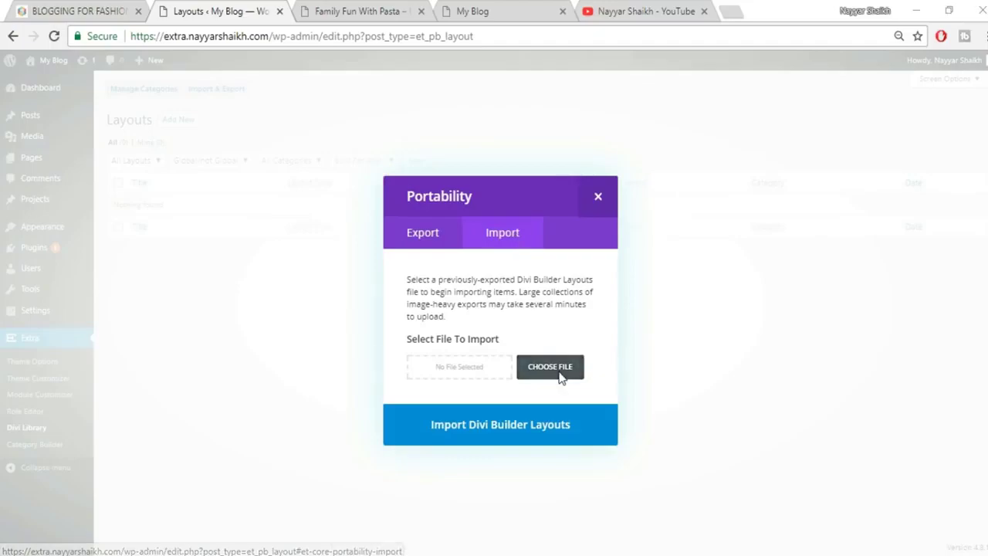
pyautogui.click(554, 368)
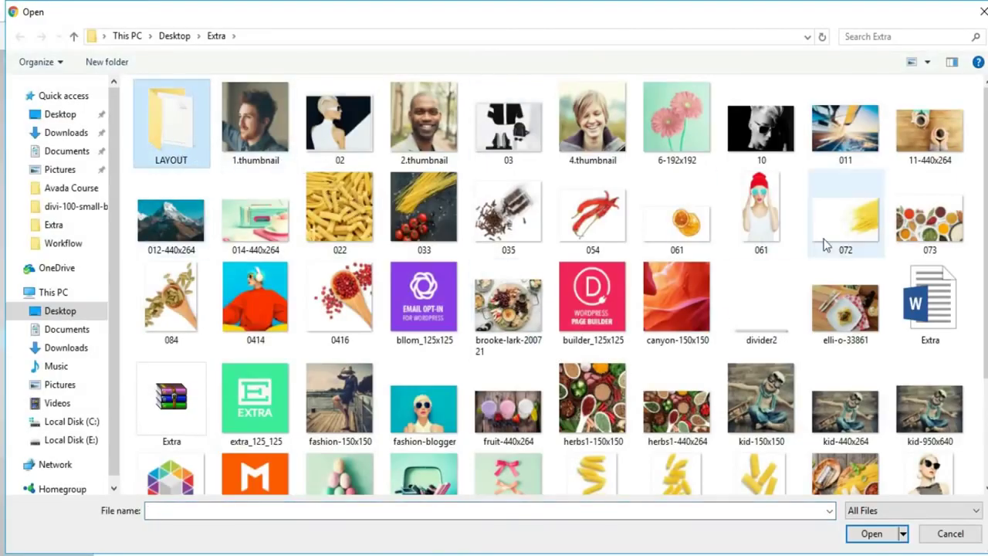
pyautogui.doubleClick(190, 136)
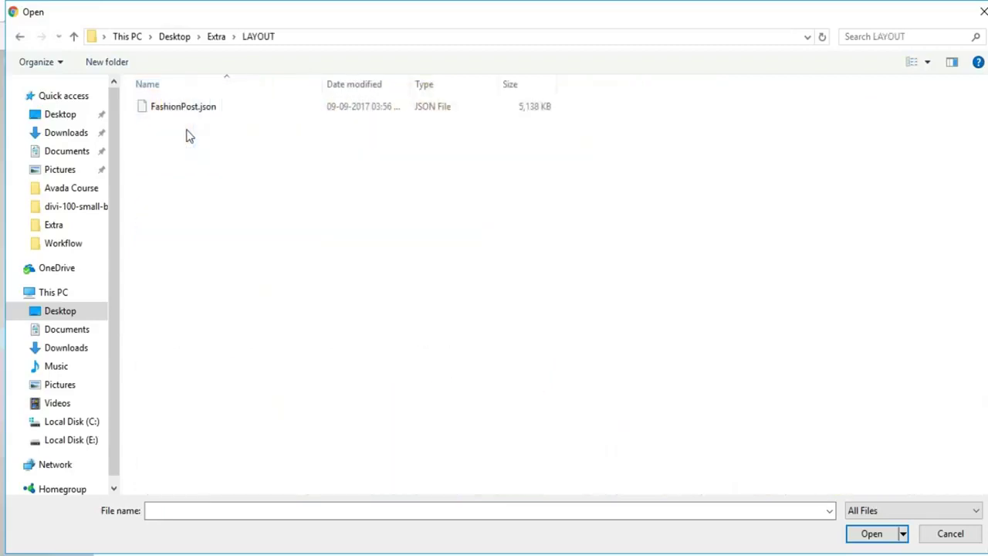
pyautogui.click(182, 114)
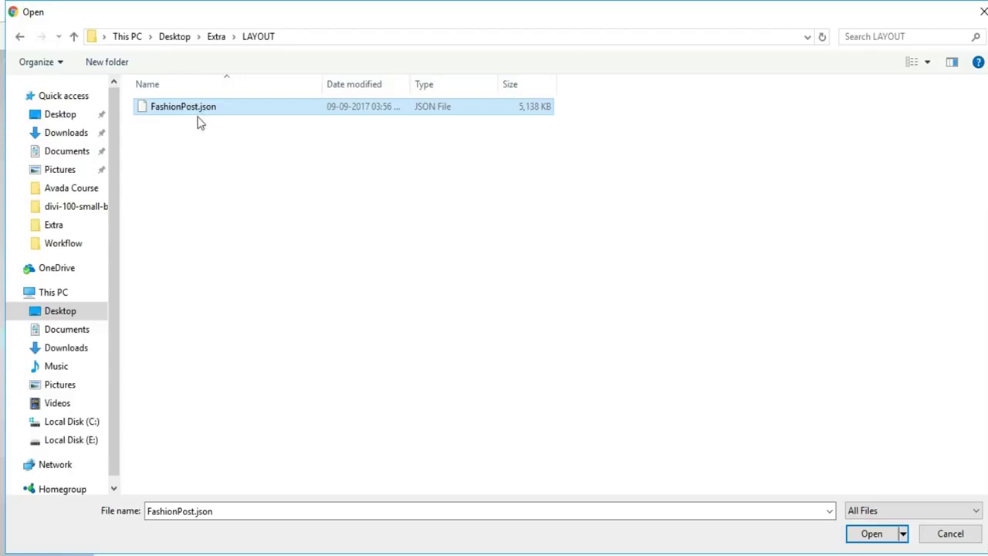
pyautogui.click(888, 536)
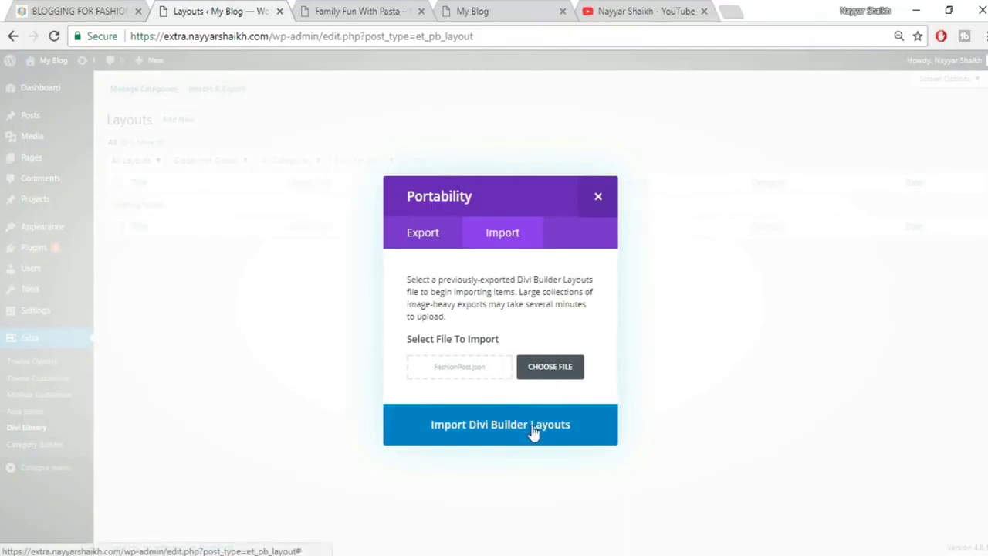
pyautogui.click(532, 433)
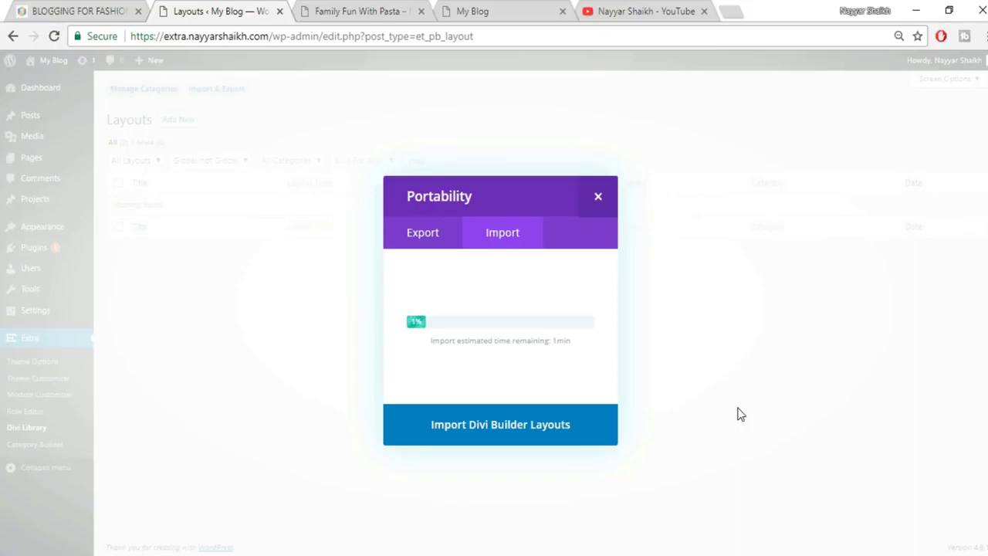
pyautogui.click(77, 9)
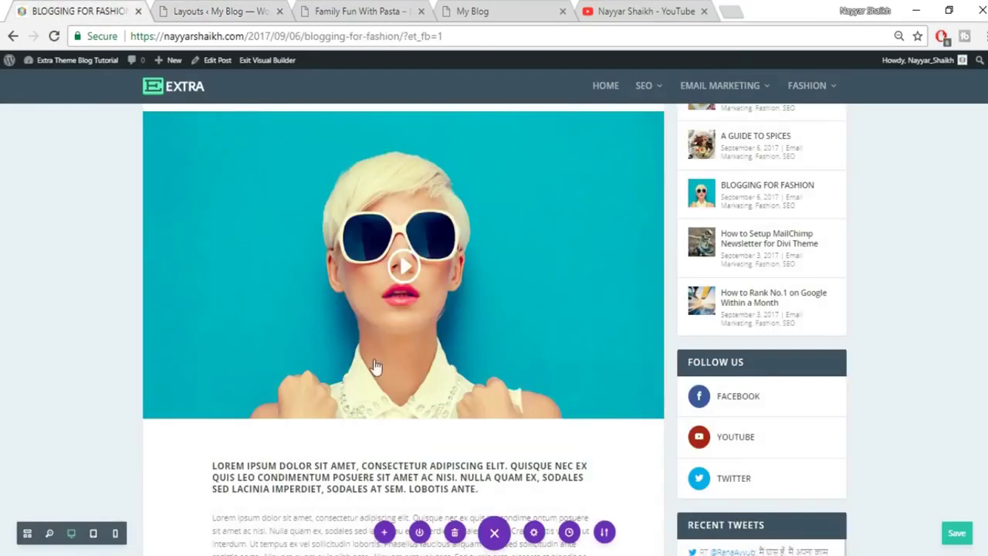
# Step: Scroll through the published Blogging for Fashion post to review its content
pyautogui.scroll(-3, 477, 372)
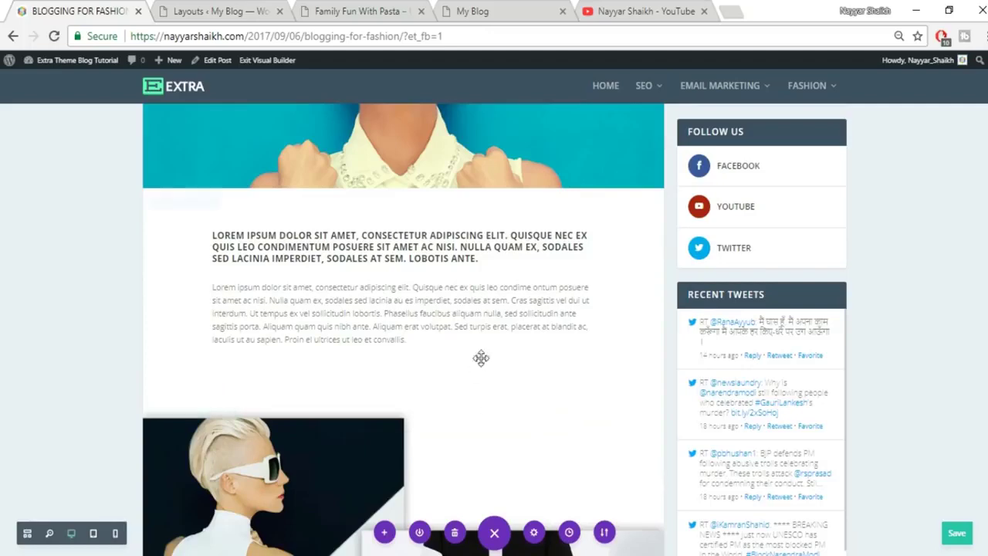
pyautogui.moveTo(532, 363)
pyautogui.scroll(-5, 536, 378)
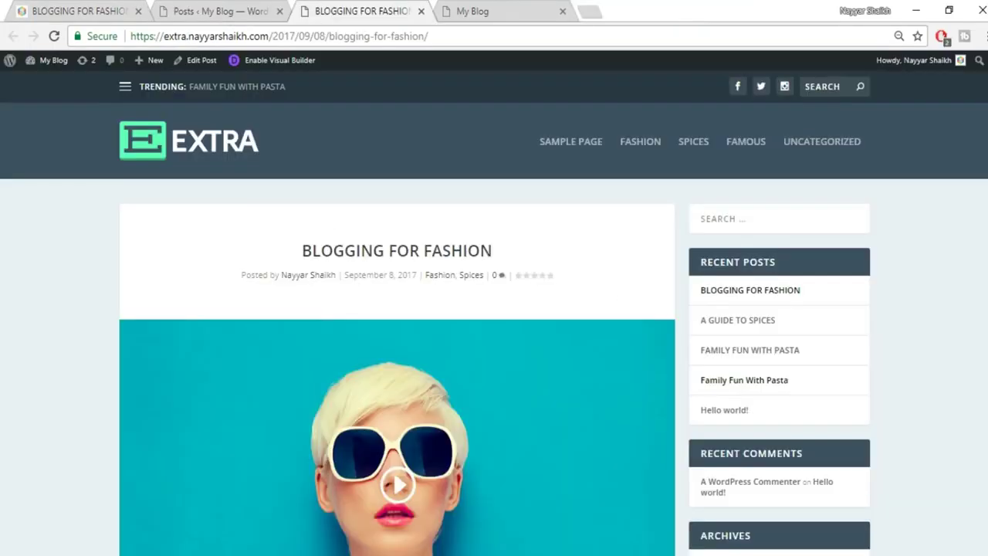
pyautogui.scroll(-3, 494, 308)
pyautogui.scroll(3, 985, 131)
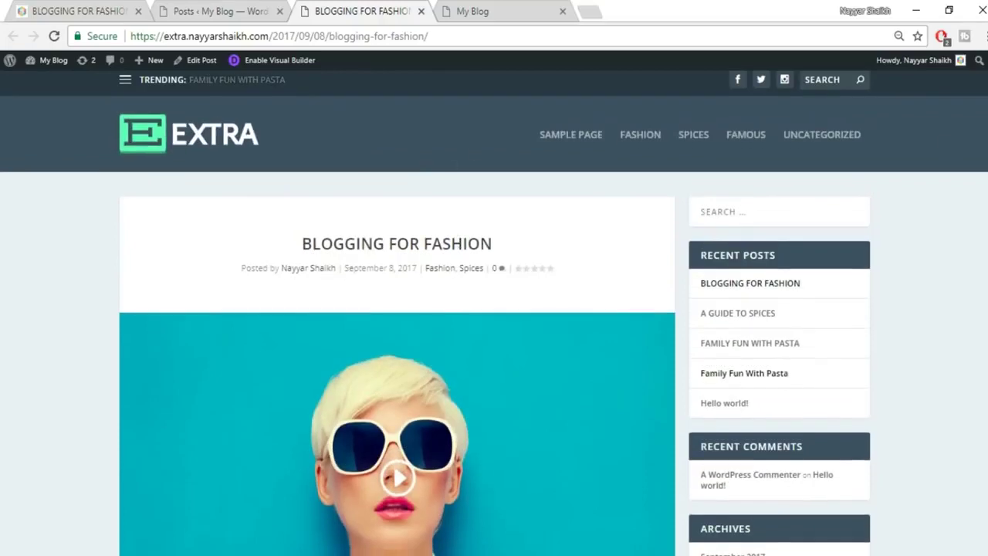
pyautogui.scroll(-4, 460, 241)
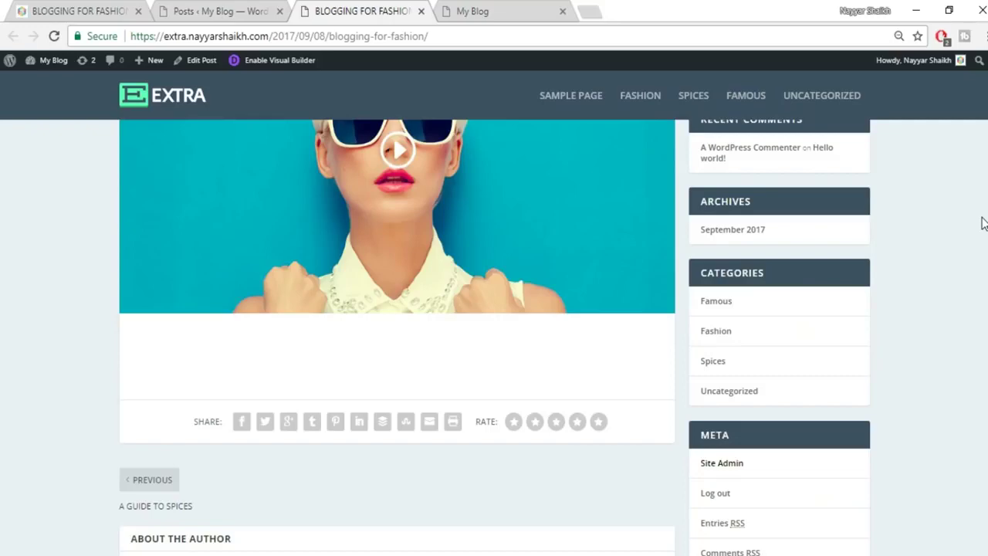
pyautogui.scroll(5, 984, 223)
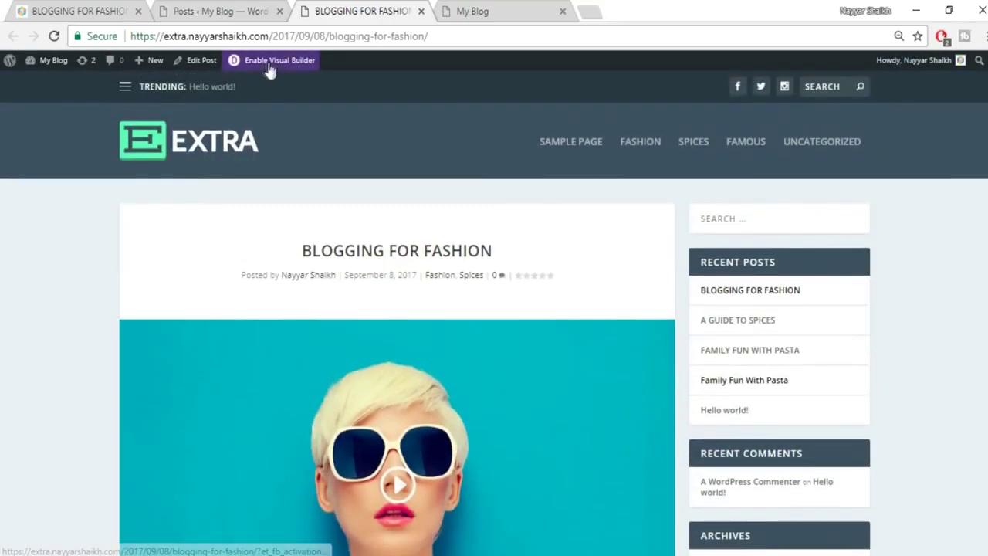
# Step: Enable the Visual Builder and import Extra/LAYOUT/FashionPost.json, replacing the post's content
pyautogui.click(280, 68)
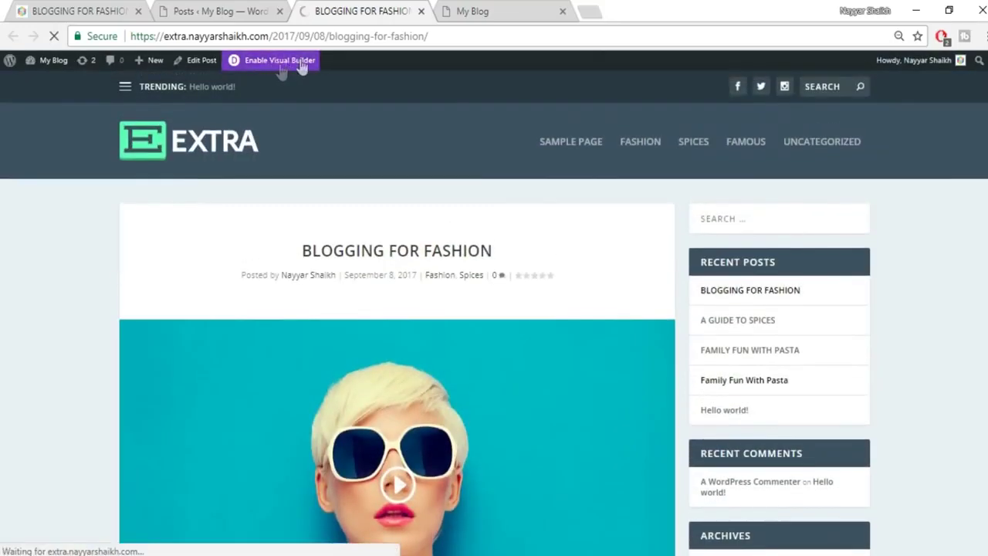
pyautogui.scroll(-3, 567, 339)
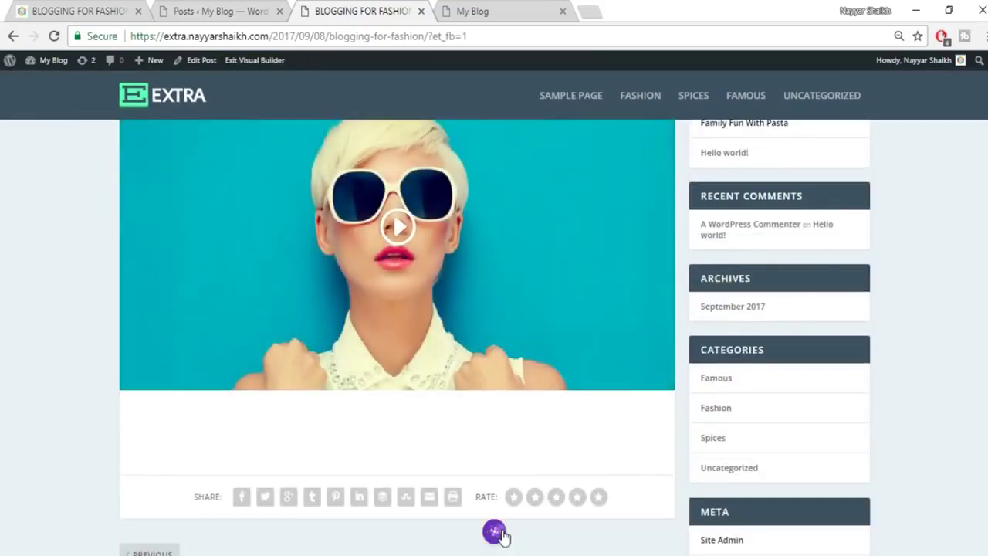
pyautogui.click(494, 532)
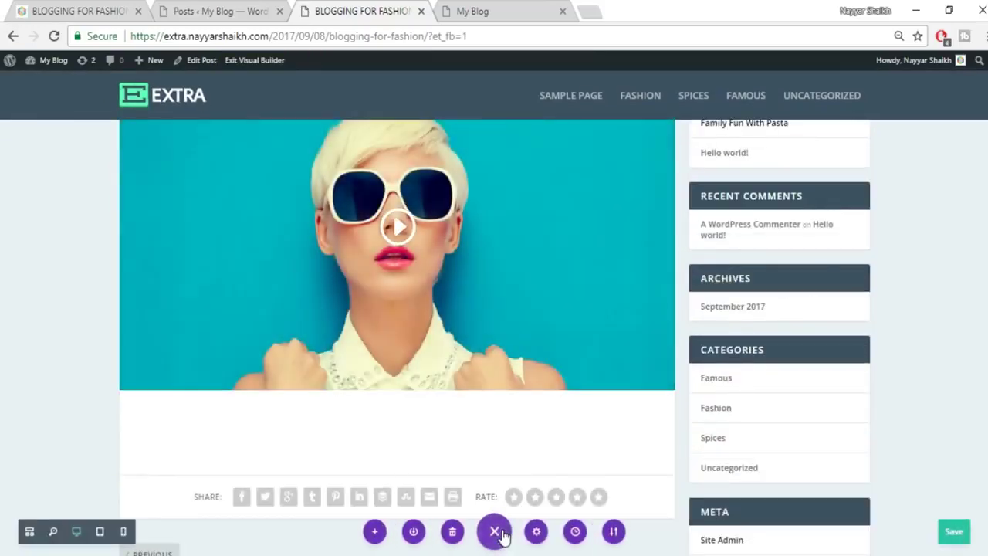
pyautogui.click(611, 533)
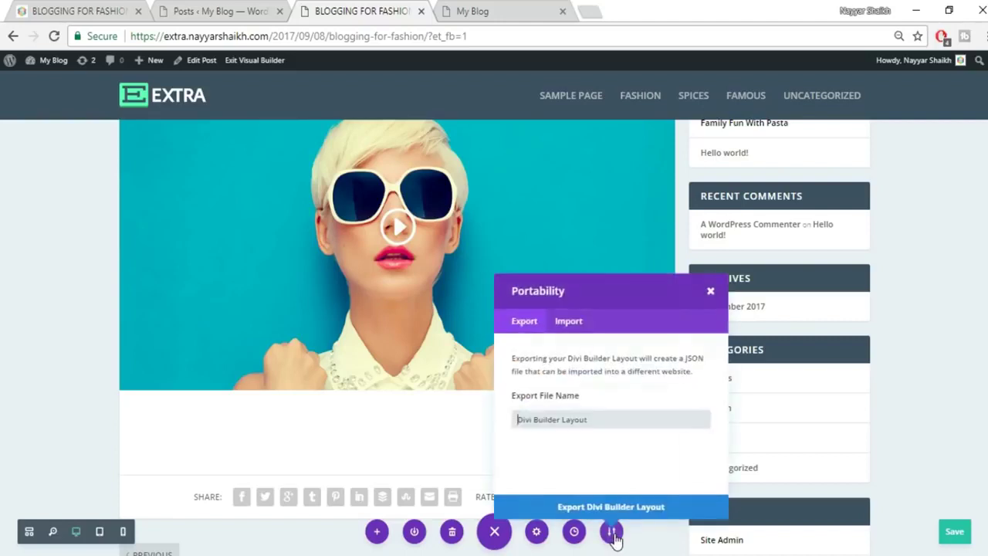
pyautogui.click(571, 322)
pyautogui.click(650, 399)
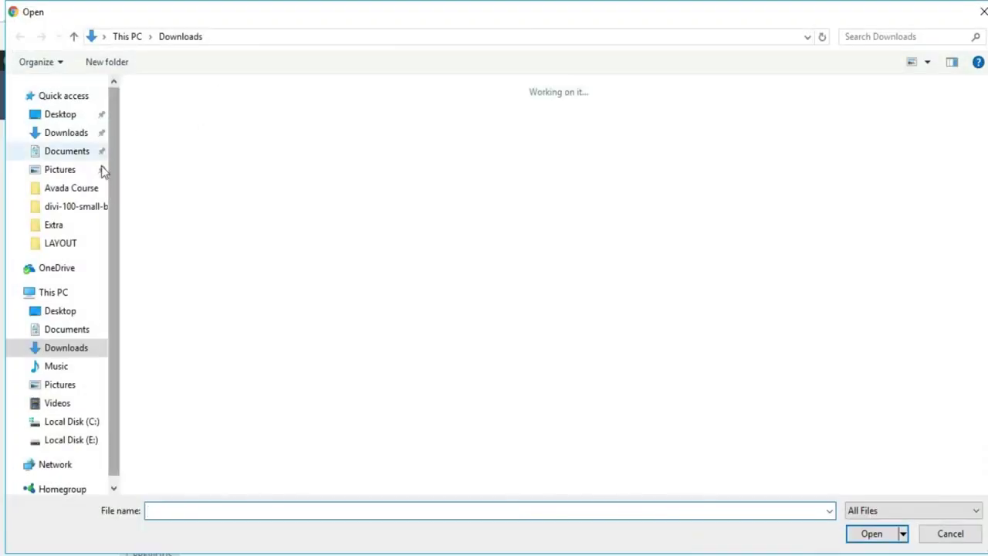
pyautogui.click(70, 228)
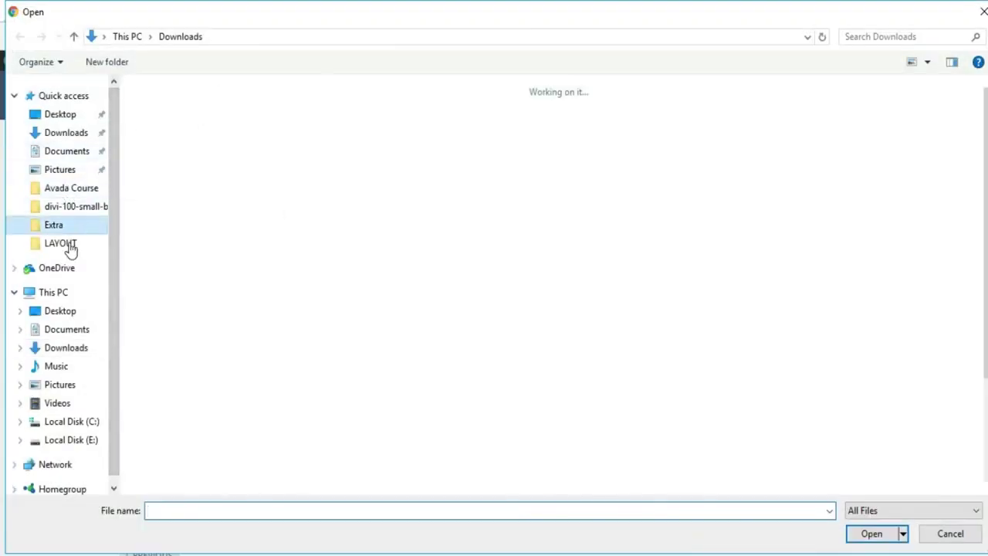
pyautogui.click(70, 246)
pyautogui.click(213, 122)
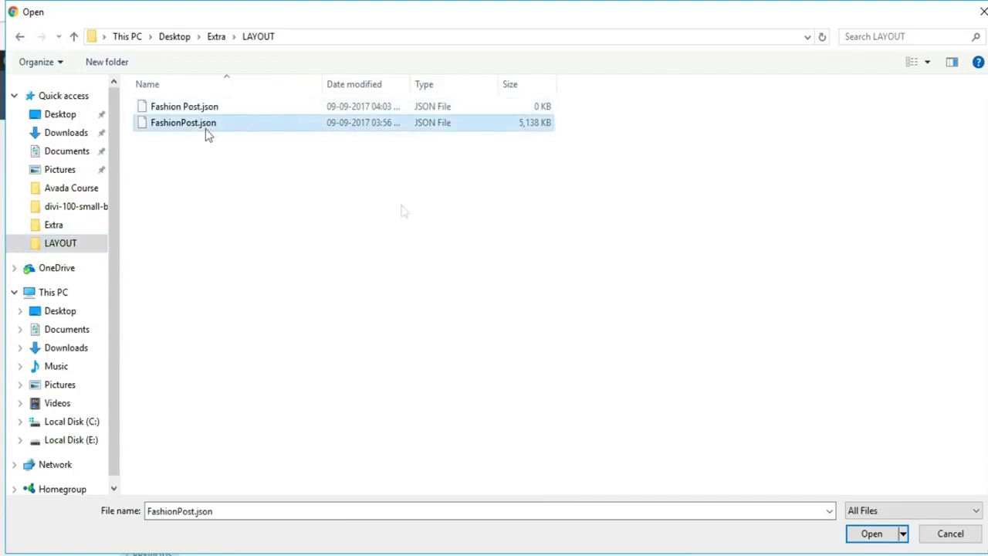
pyautogui.click(864, 533)
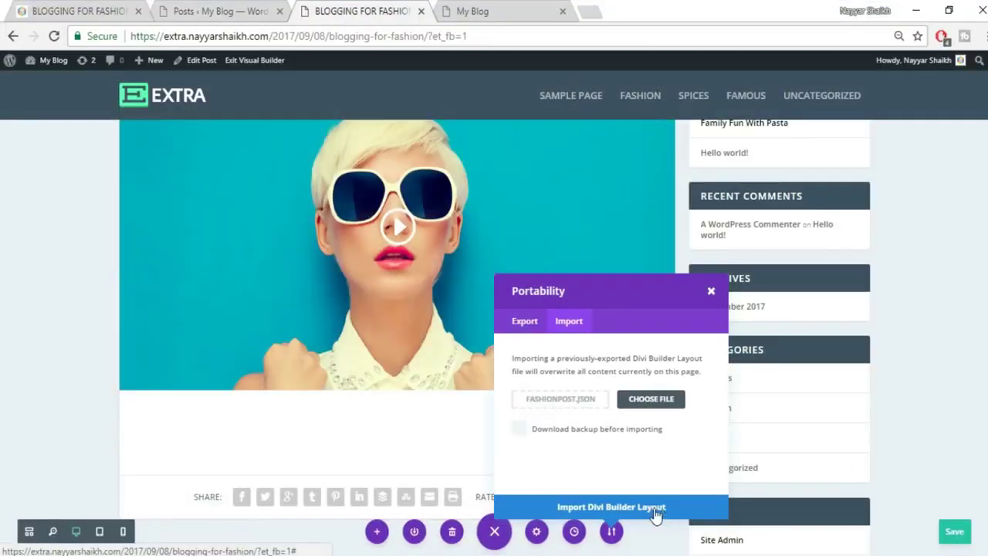
pyautogui.click(661, 508)
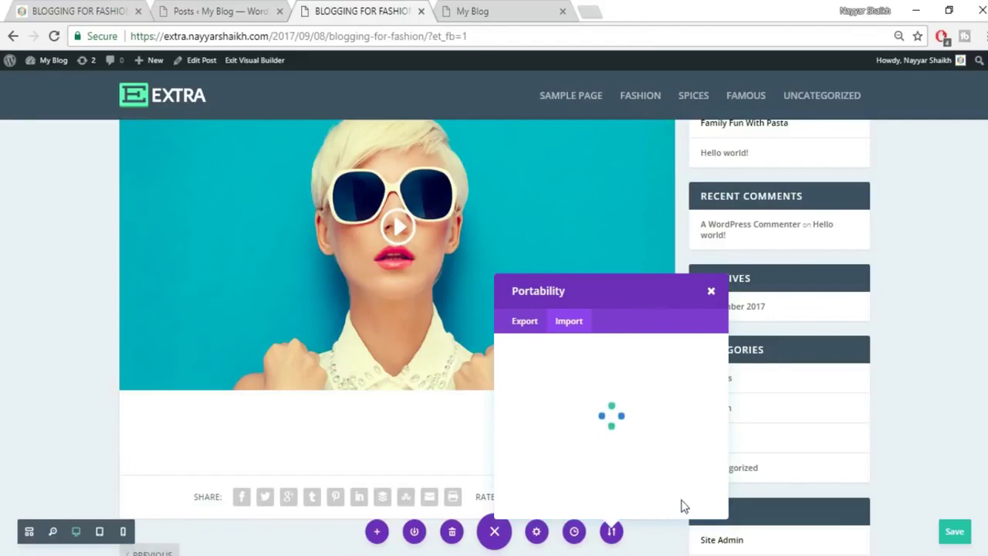
pyautogui.scroll(-15, 859, 425)
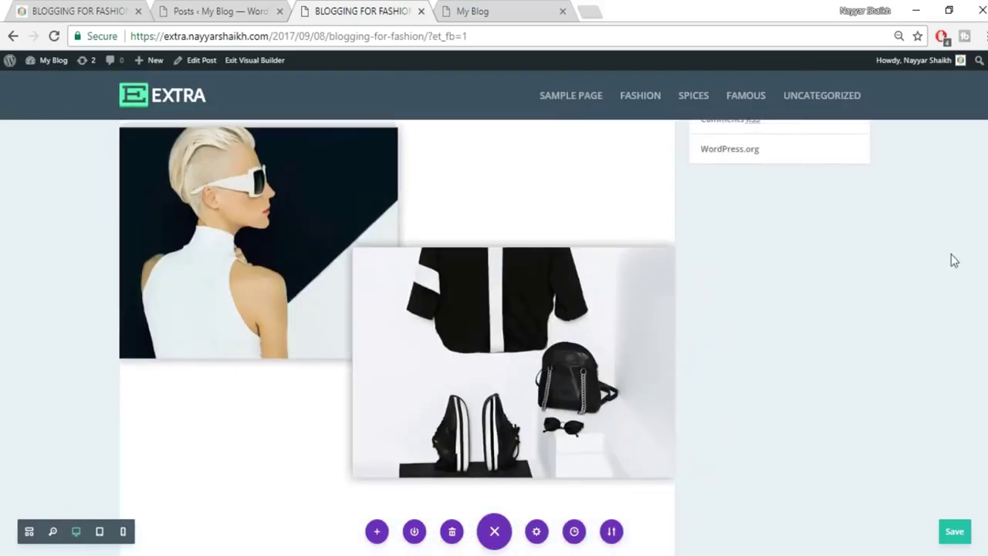
# Step: Scroll through the imported layout and advance the portrait slider to its next slide
pyautogui.scroll(4, 943, 274)
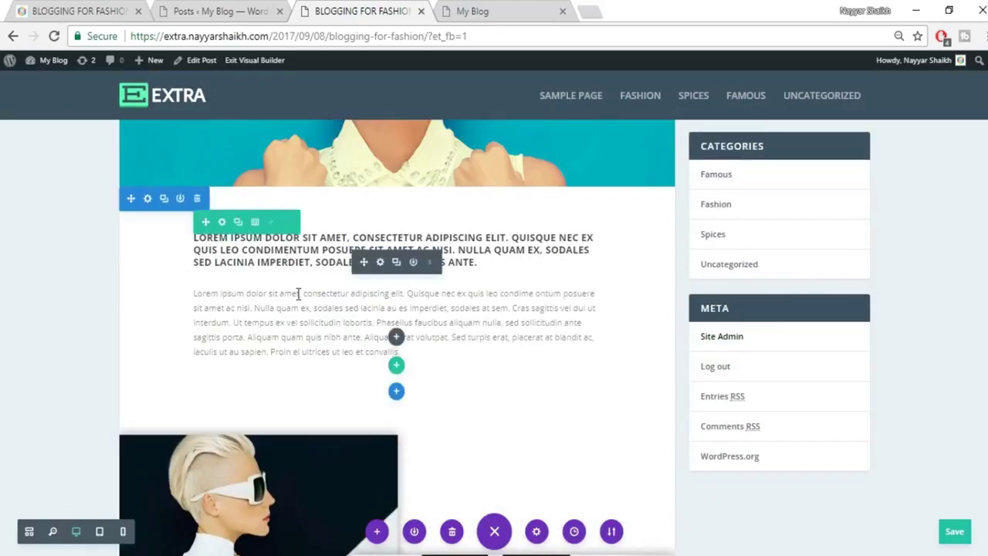
pyautogui.scroll(-6, 298, 294)
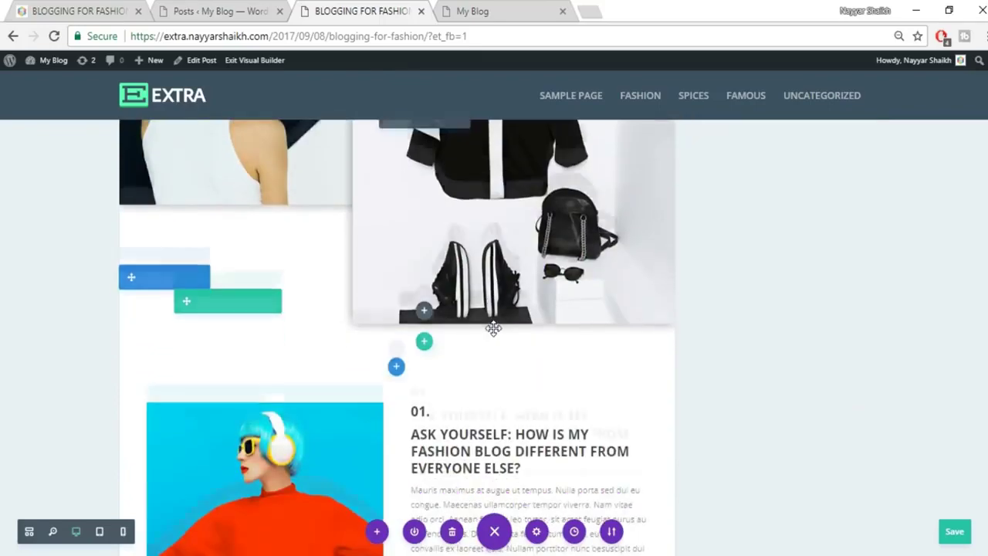
pyautogui.scroll(-7, 493, 329)
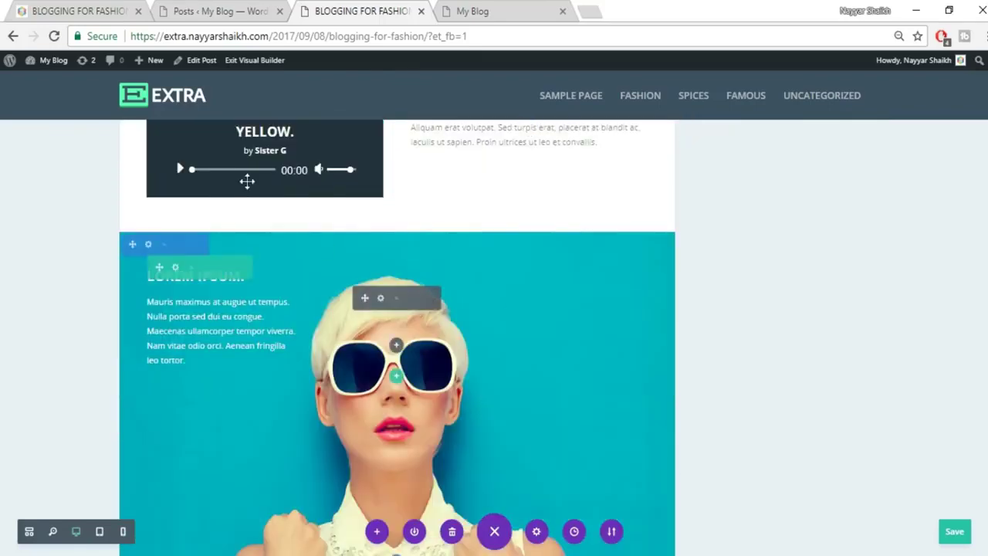
pyautogui.scroll(-15, 507, 313)
pyautogui.scroll(-1, 976, 346)
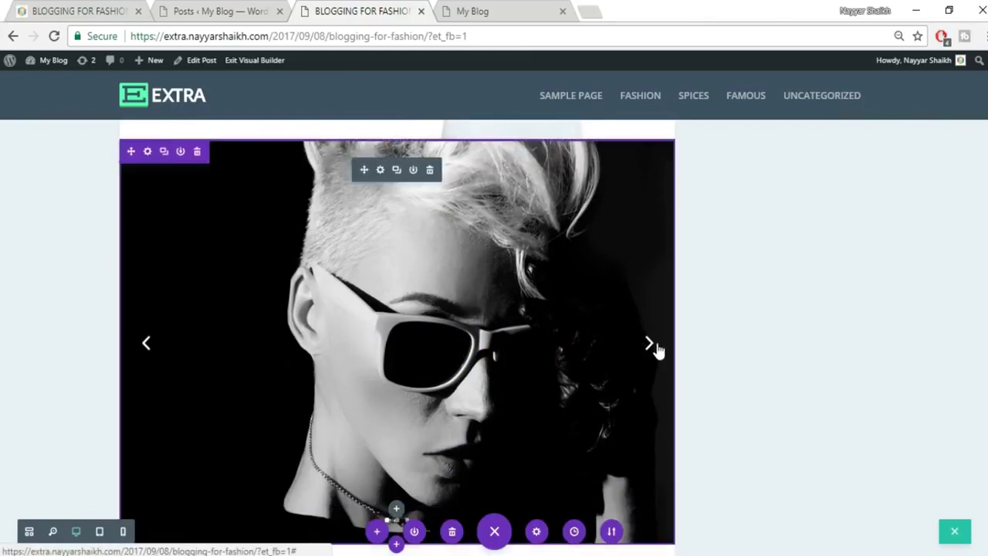
pyautogui.click(655, 348)
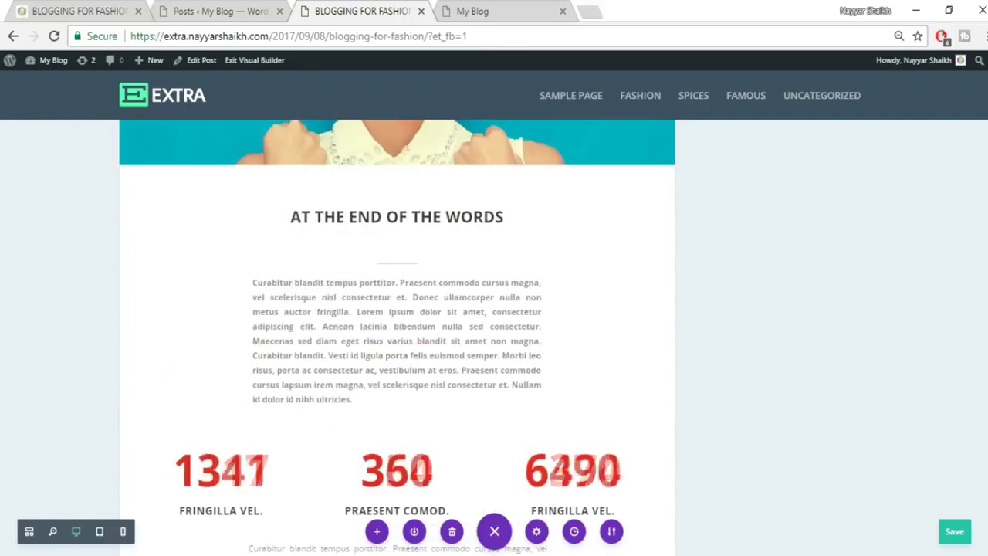
# Step: Inspect the number counter's settings without changes, then go to the blog home page
pyautogui.scroll(-1, 214, 494)
pyautogui.moveTo(205, 434)
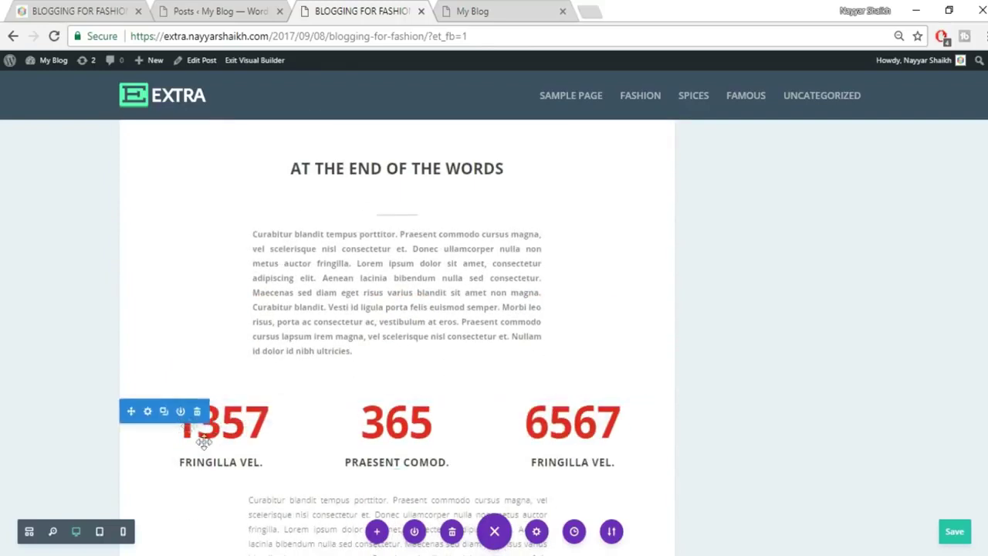
pyautogui.click(380, 417)
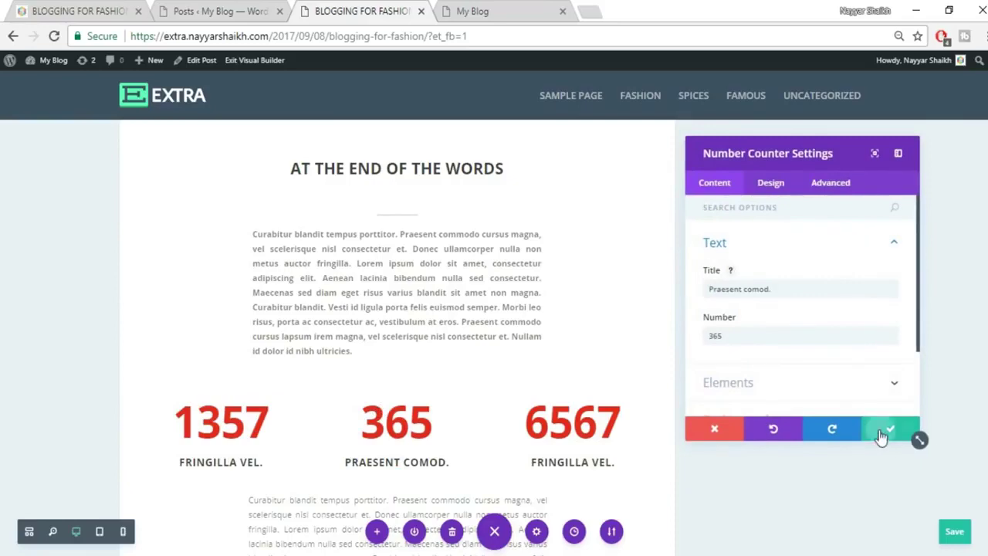
pyautogui.click(887, 431)
pyautogui.scroll(-10, 888, 432)
pyautogui.scroll(10, 494, 337)
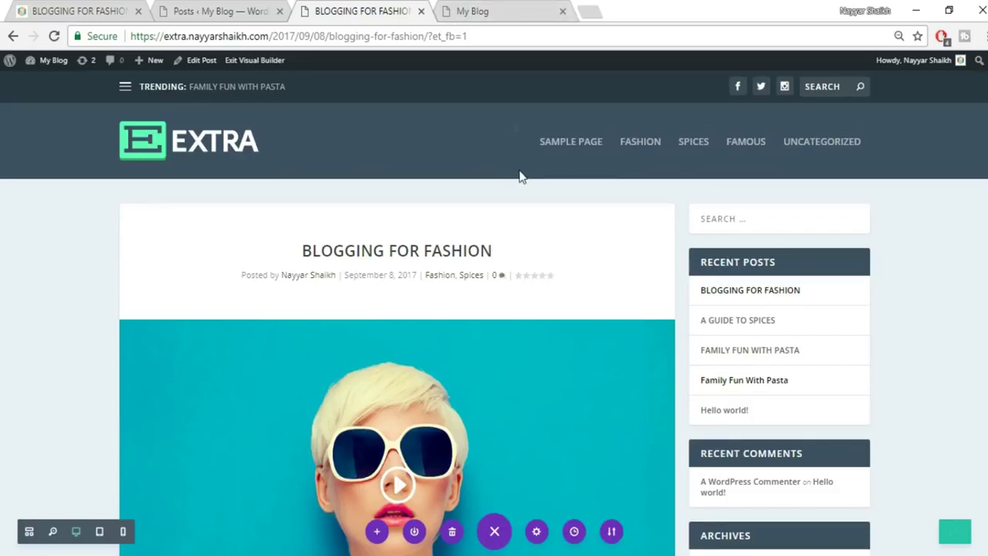
pyautogui.click(512, 10)
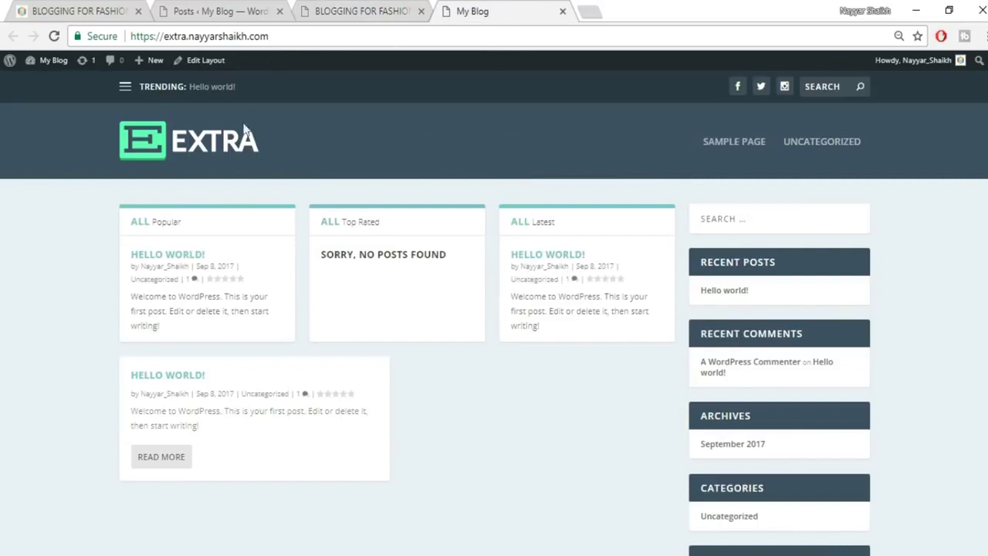
# Step: Reload the blog home page and compare it with the reference site's colored category layout
pyautogui.click(207, 143)
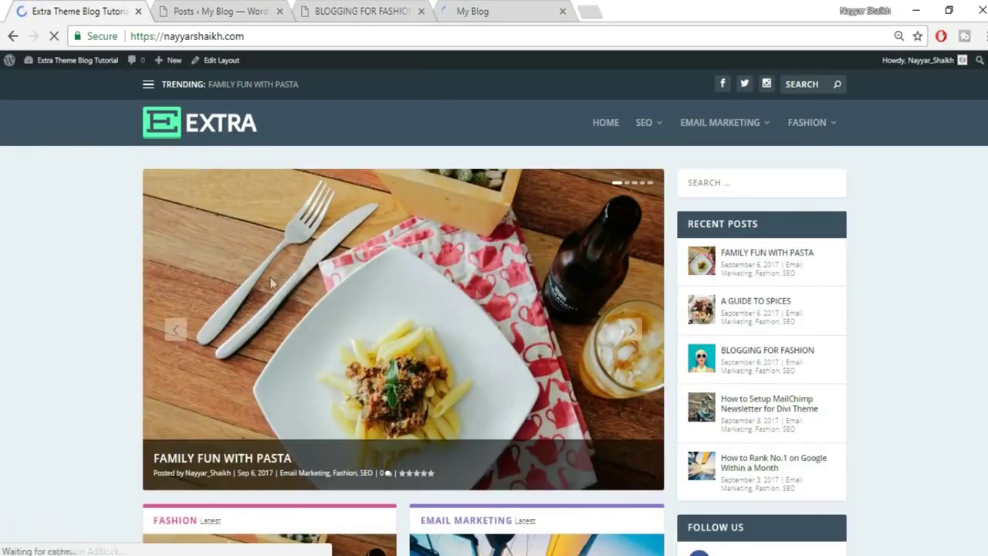
pyautogui.scroll(-4, 981, 324)
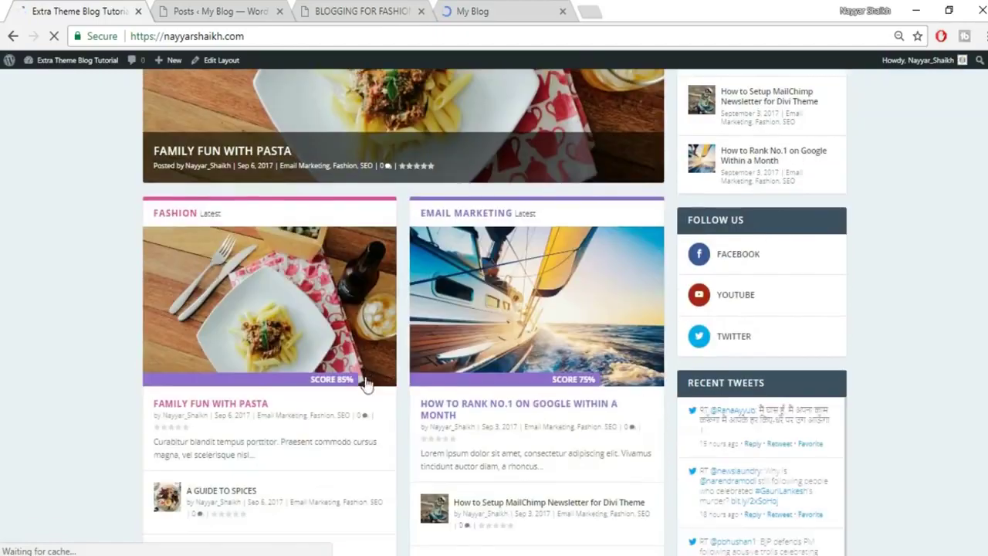
pyautogui.scroll(-4, 615, 435)
pyautogui.scroll(-12, 615, 439)
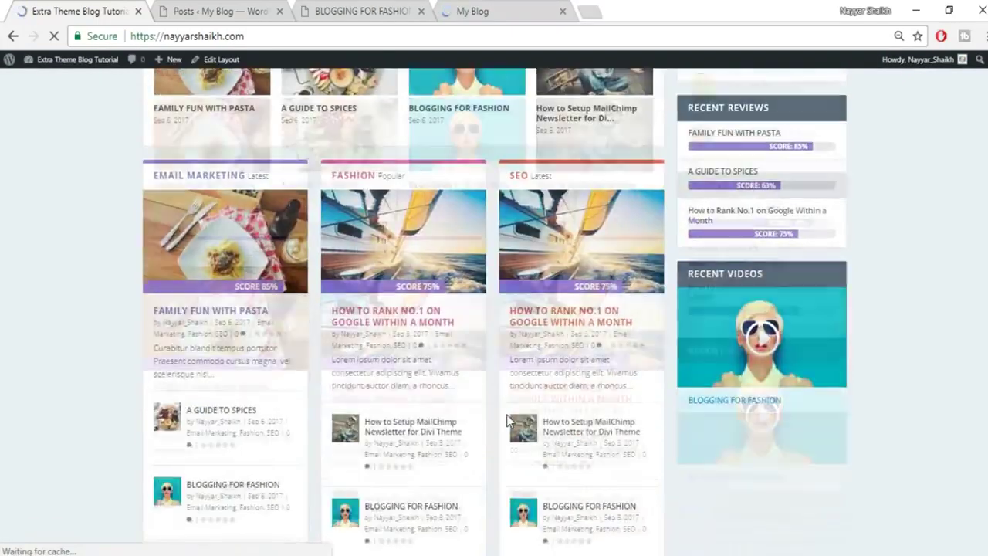
pyautogui.scroll(15, 514, 451)
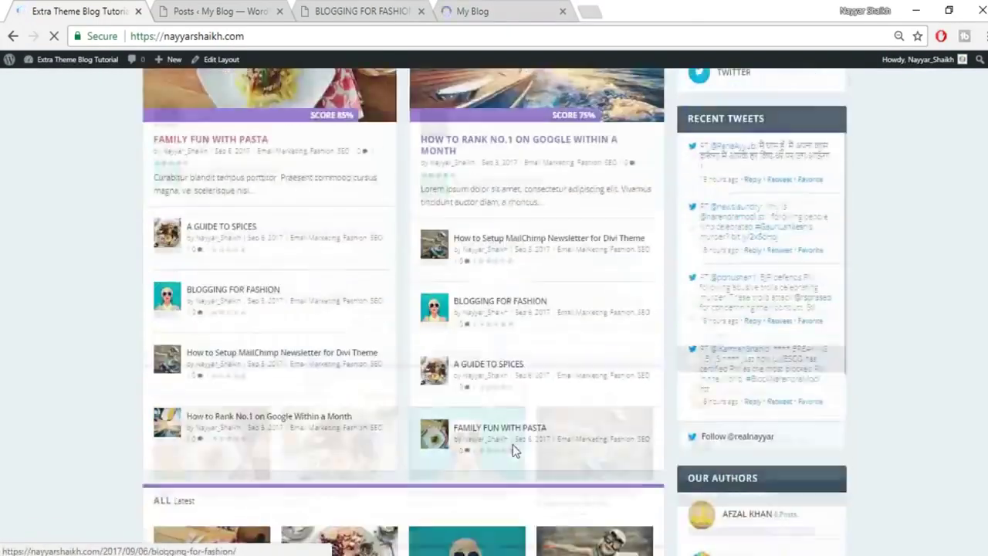
pyautogui.scroll(5, 514, 451)
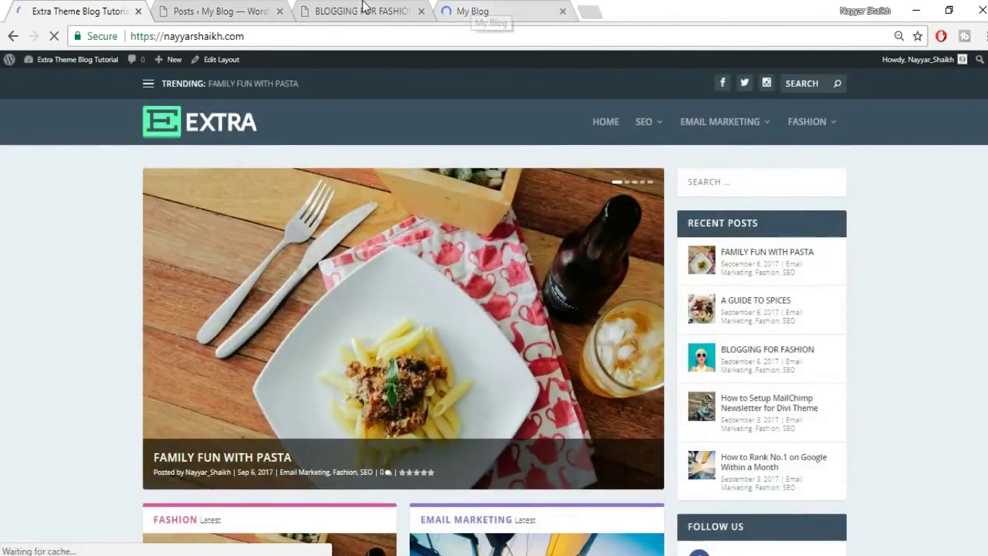
# Step: Return to the Blogging for Fashion post after a look at the posts list
pyautogui.click(362, 11)
pyautogui.click(274, 11)
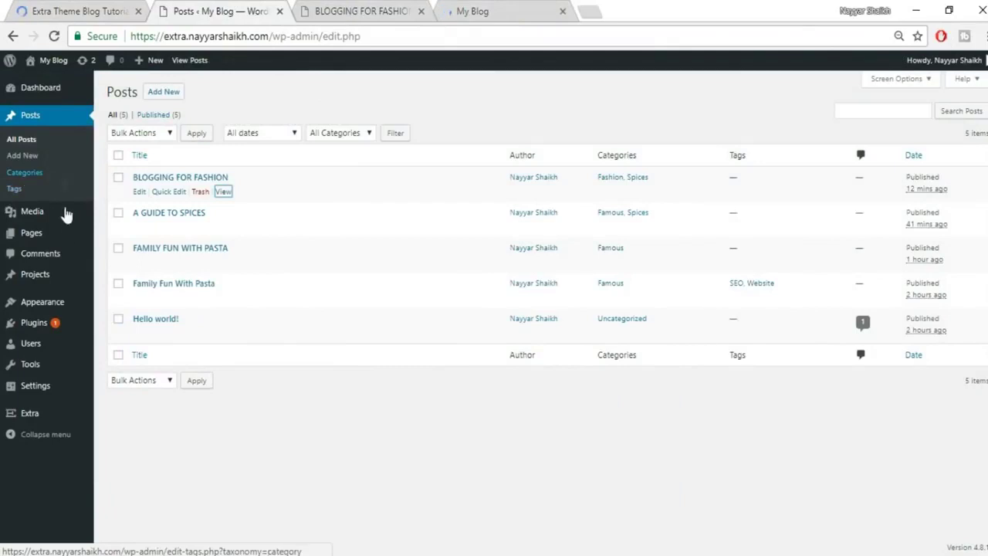
pyautogui.moveTo(60, 242)
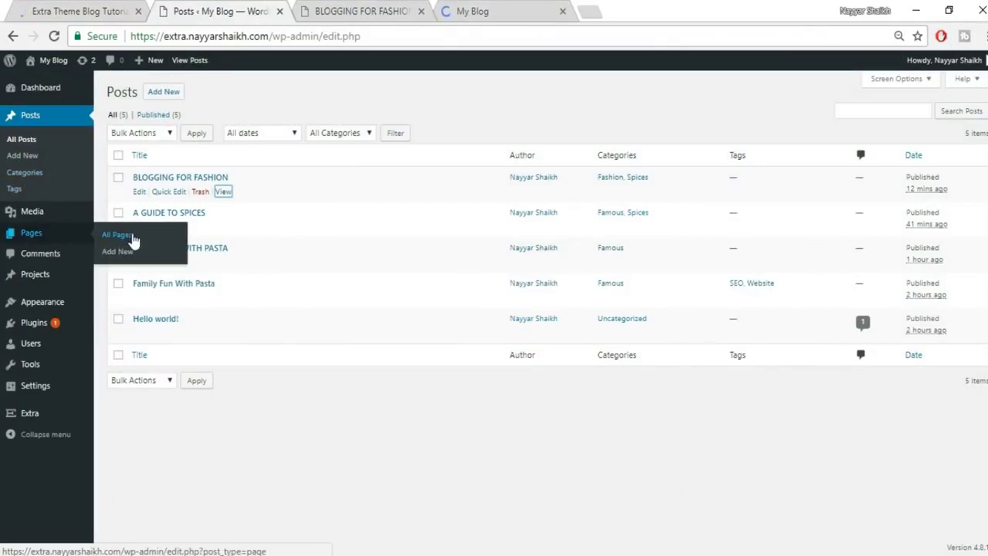
pyautogui.click(349, 8)
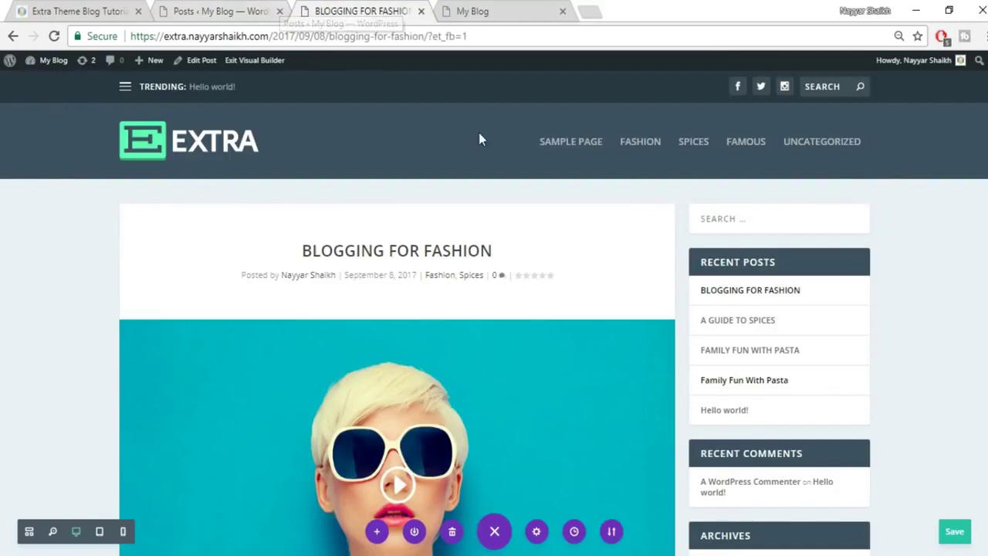
# Step: Open the Homepage category layout editor in a new tab and tick the Famous category
pyautogui.click(447, 8)
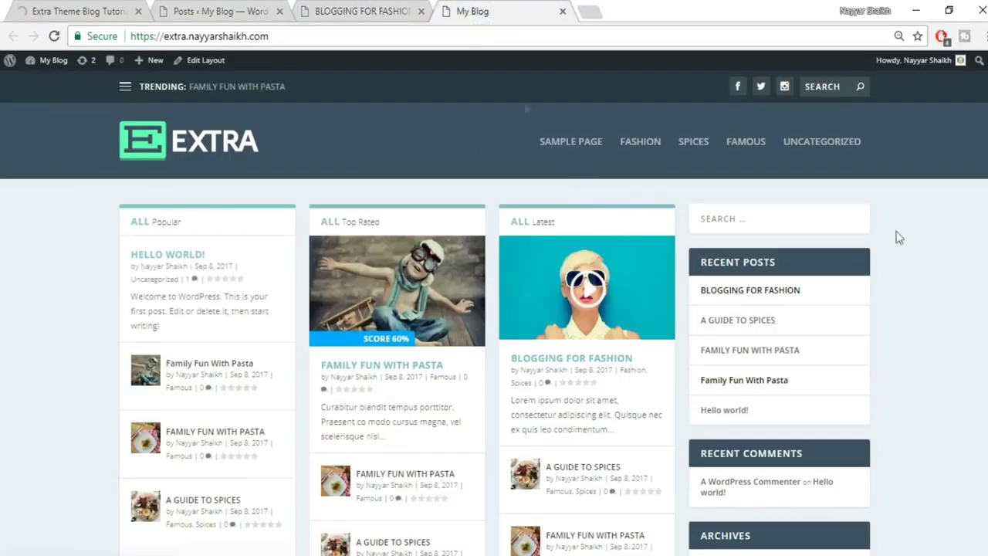
pyautogui.rightClick(202, 68)
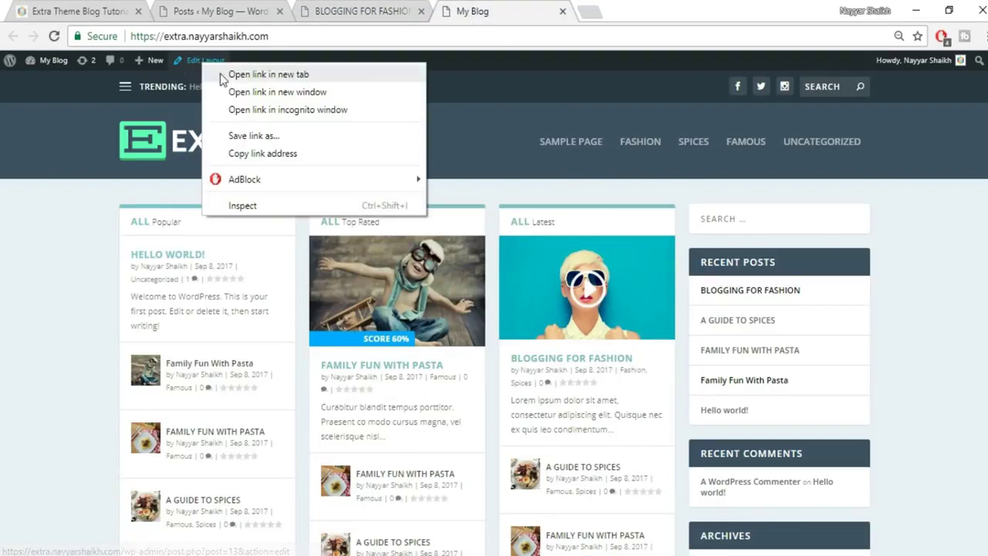
pyautogui.click(220, 74)
pyautogui.click(645, 9)
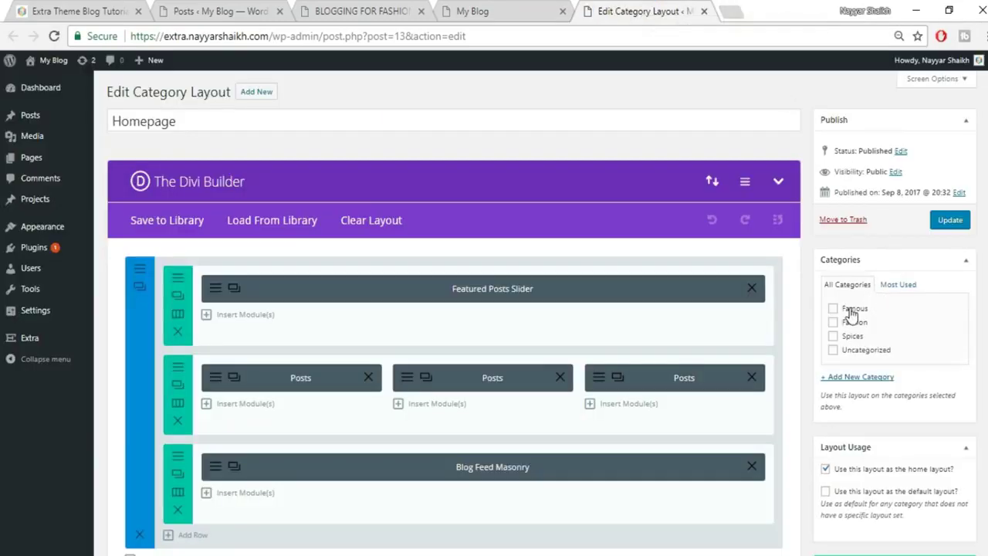
pyautogui.click(852, 309)
# Step: Tick Fashion, Spices and Uncategorized as well, then check the blog and return to the editor
pyautogui.click(852, 322)
pyautogui.click(852, 336)
pyautogui.click(853, 349)
pyautogui.scroll(-2, 420, 325)
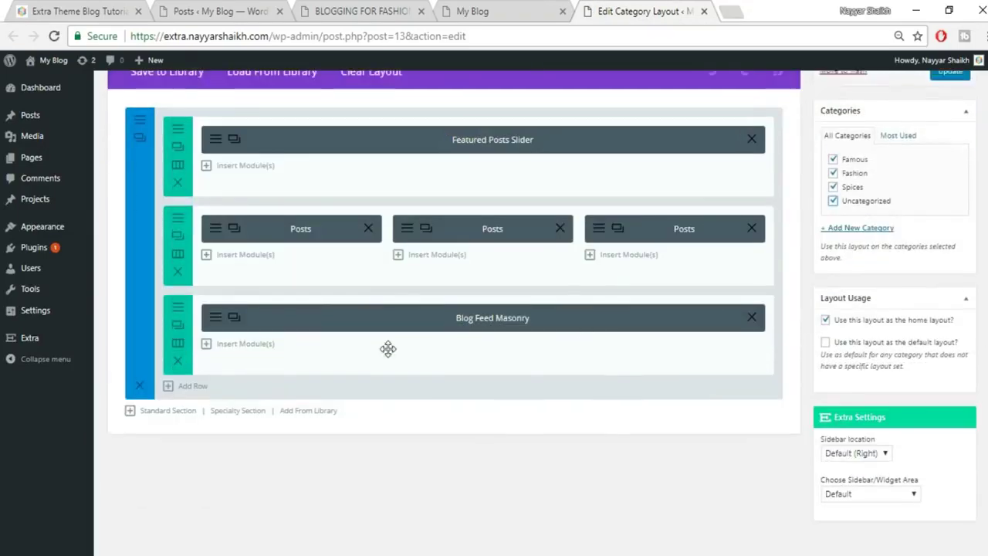
pyautogui.scroll(1, 387, 349)
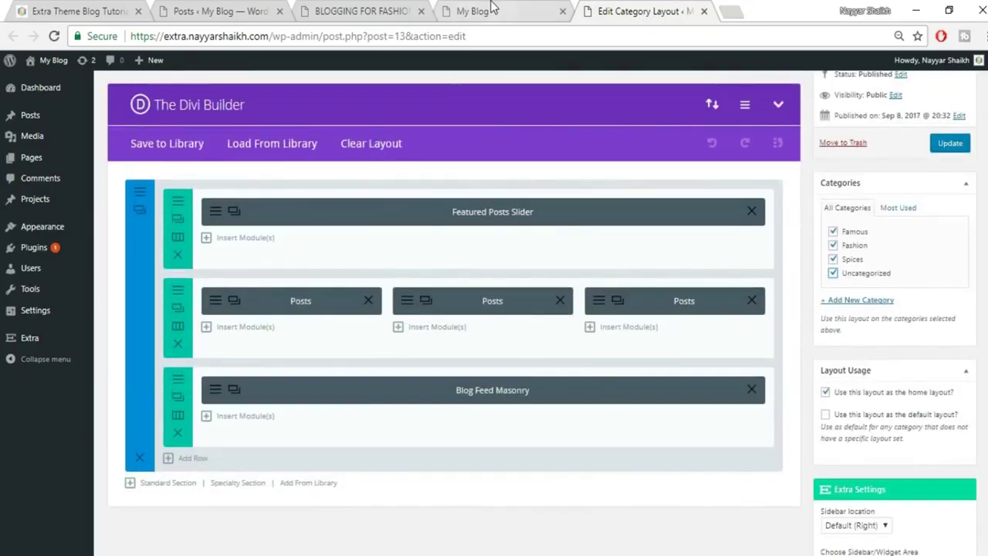
pyautogui.click(474, 11)
pyautogui.click(637, 10)
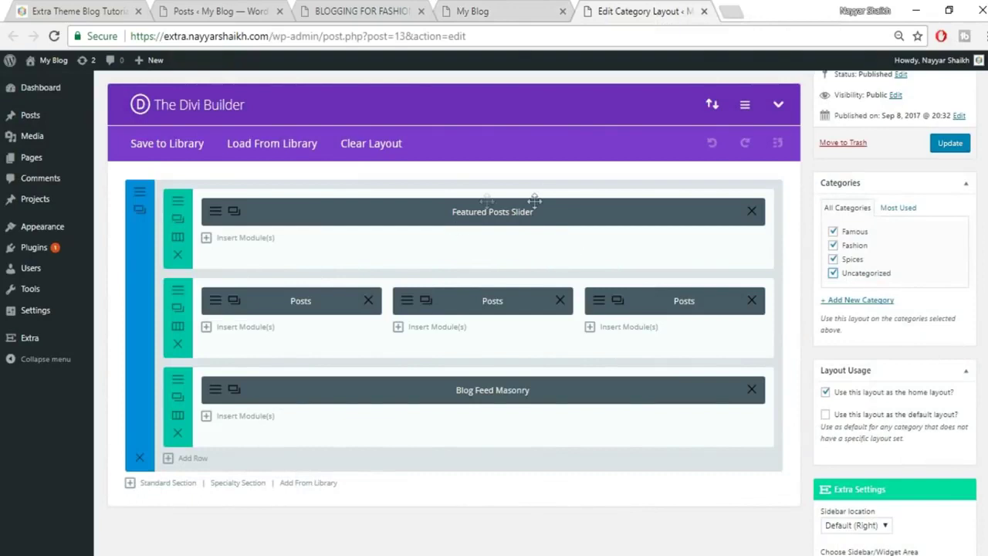
pyautogui.click(237, 240)
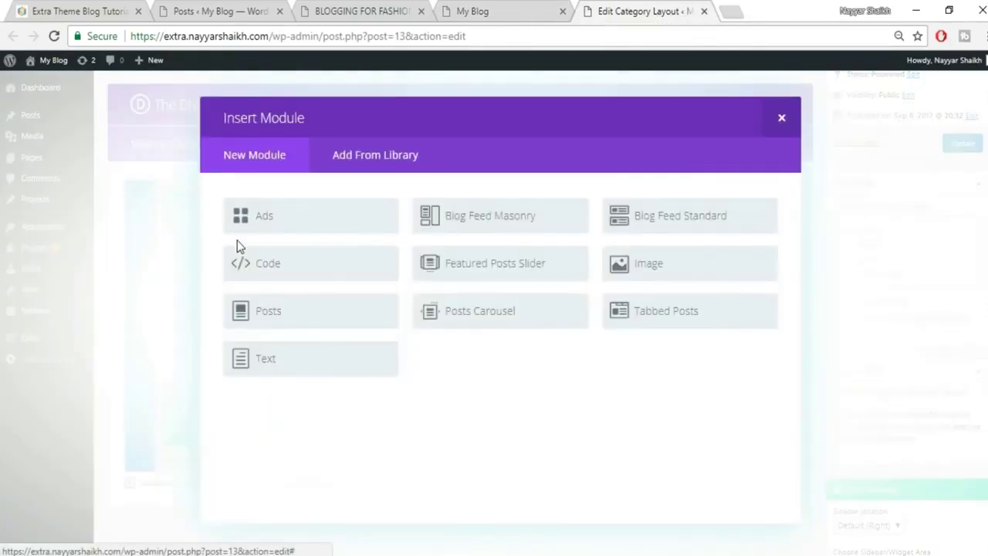
# Step: Add a Featured Posts Slider module to the top row, pulling posts from All categories
pyautogui.click(496, 269)
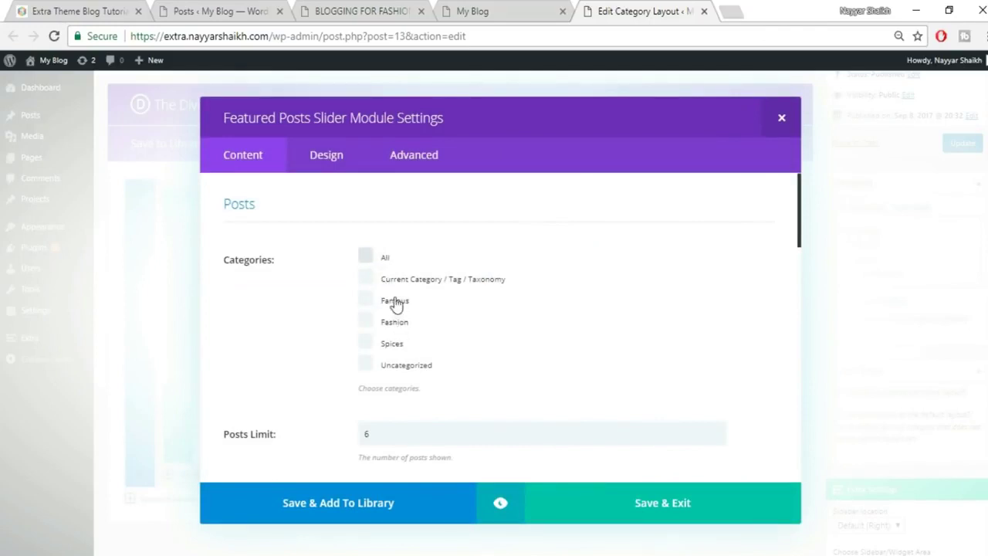
pyautogui.click(376, 260)
pyautogui.scroll(-2, 710, 316)
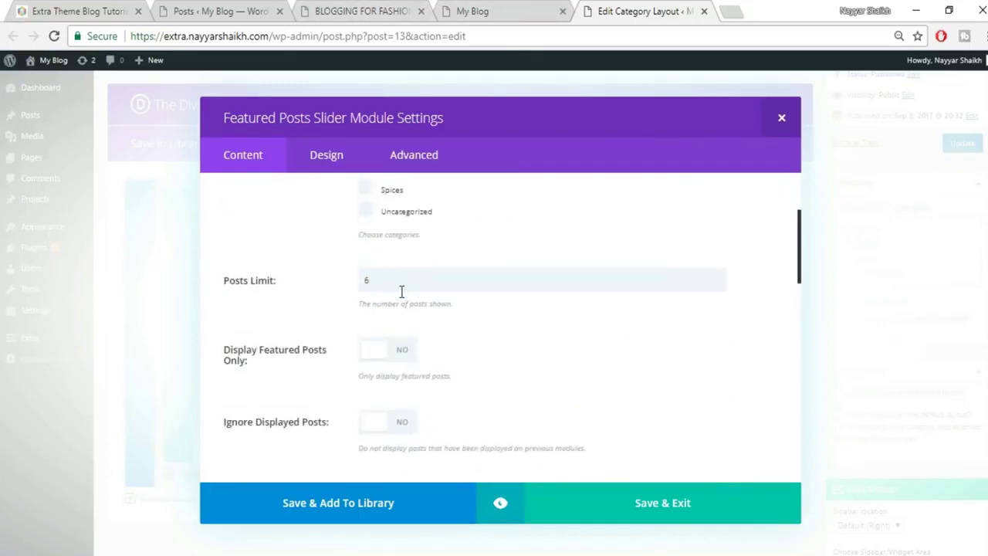
pyautogui.scroll(-1, 512, 348)
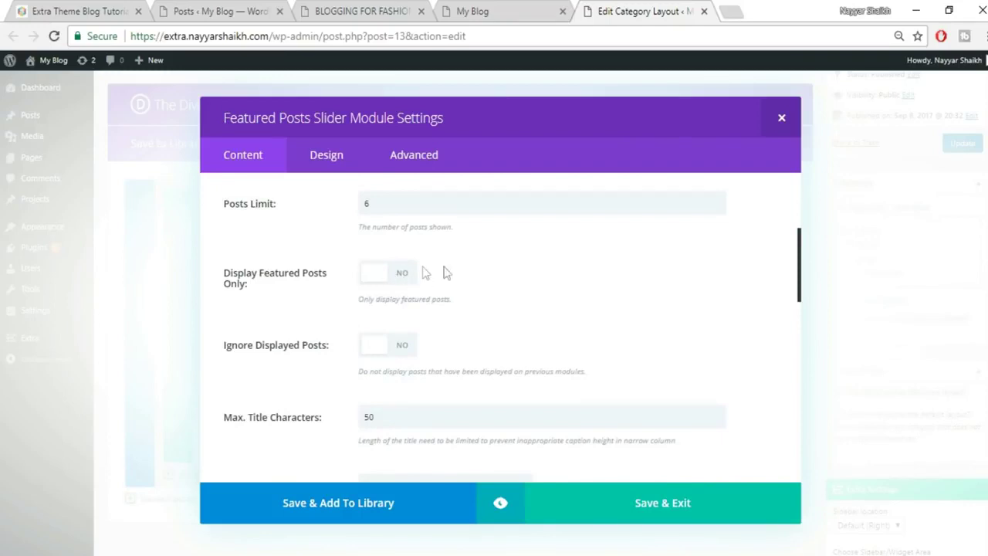
pyautogui.scroll(-1, 444, 272)
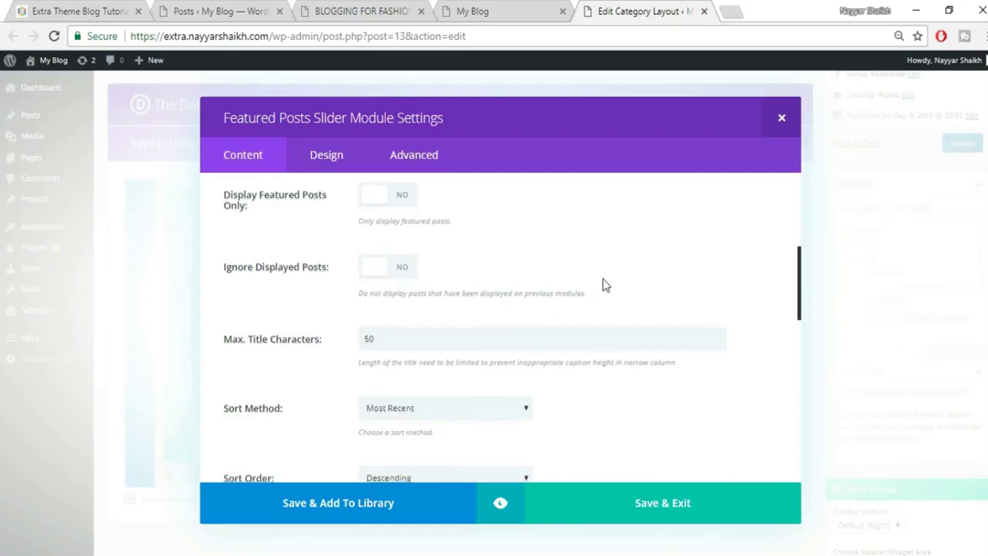
pyautogui.scroll(-2, 601, 287)
pyautogui.scroll(1, 378, 259)
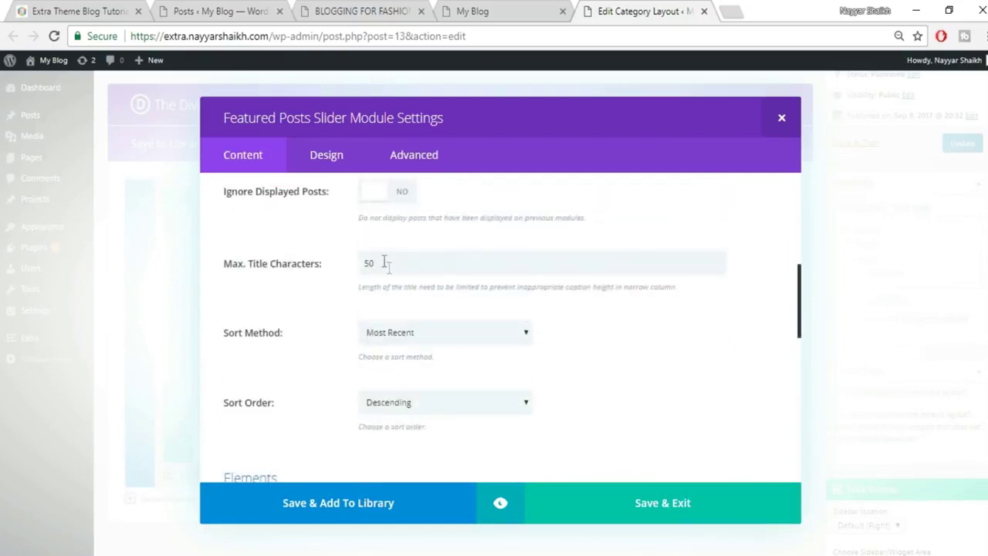
# Step: Compare with the reference site's Blogging for Fashion post, then review the slider's remaining settings
pyautogui.hotkey('ctrl', '1')
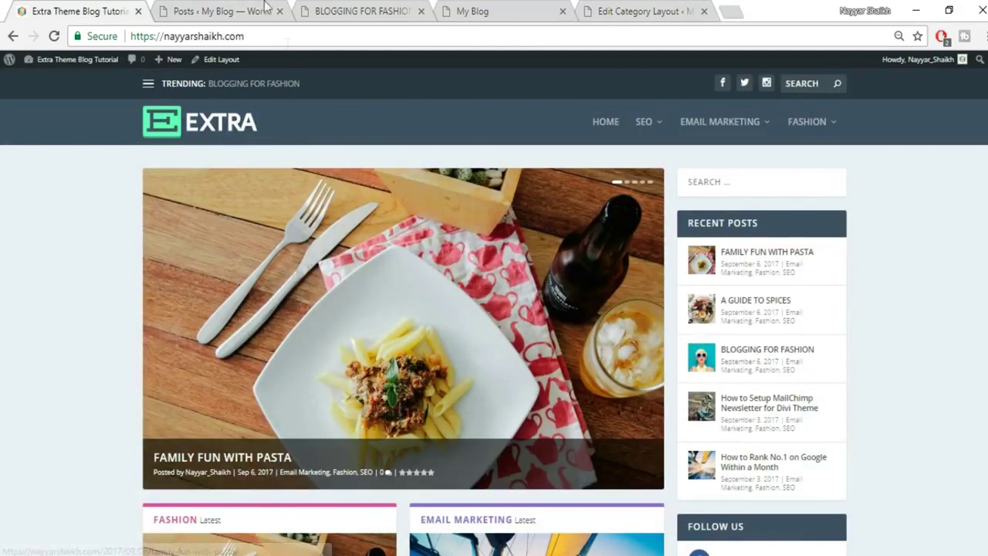
pyautogui.click(330, 9)
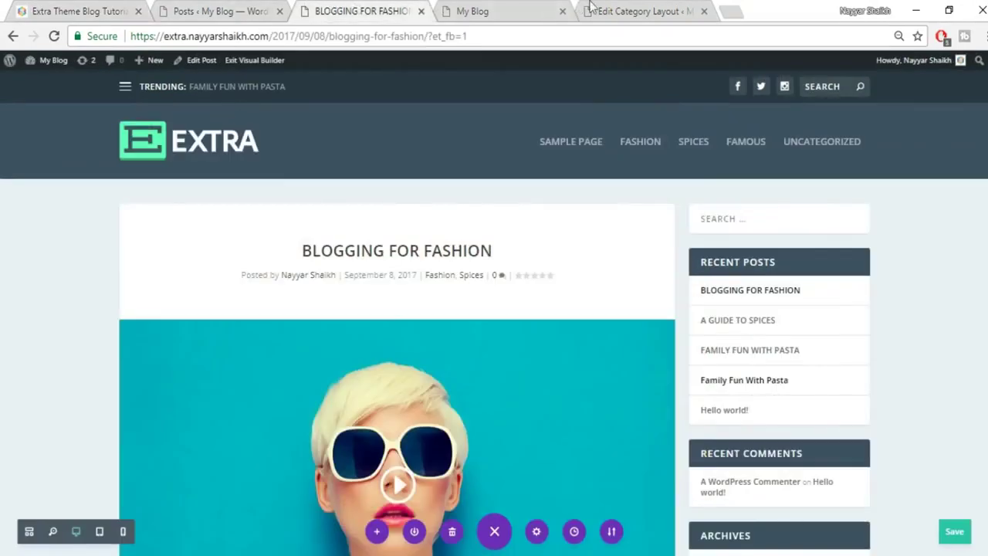
pyautogui.click(638, 10)
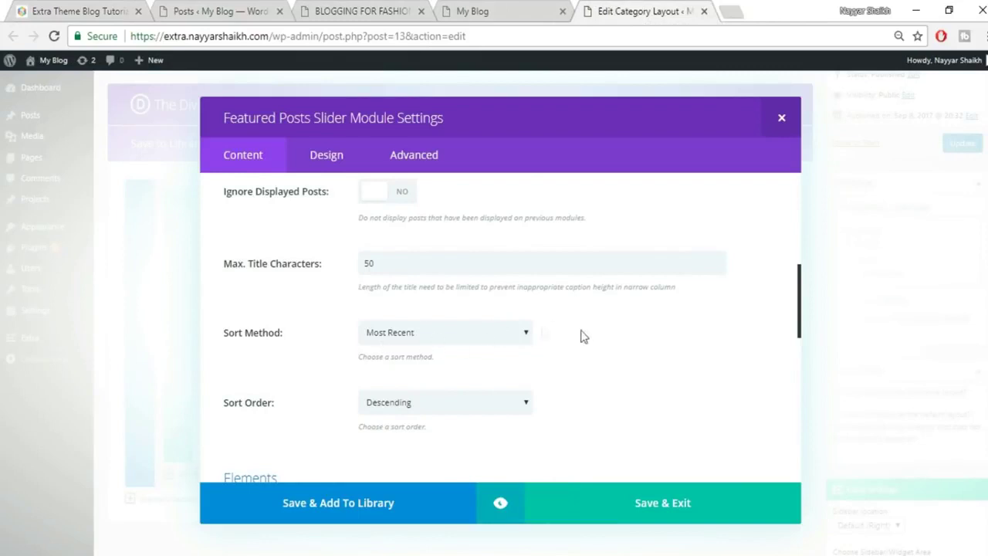
pyautogui.scroll(-1, 587, 337)
pyautogui.scroll(-8, 479, 358)
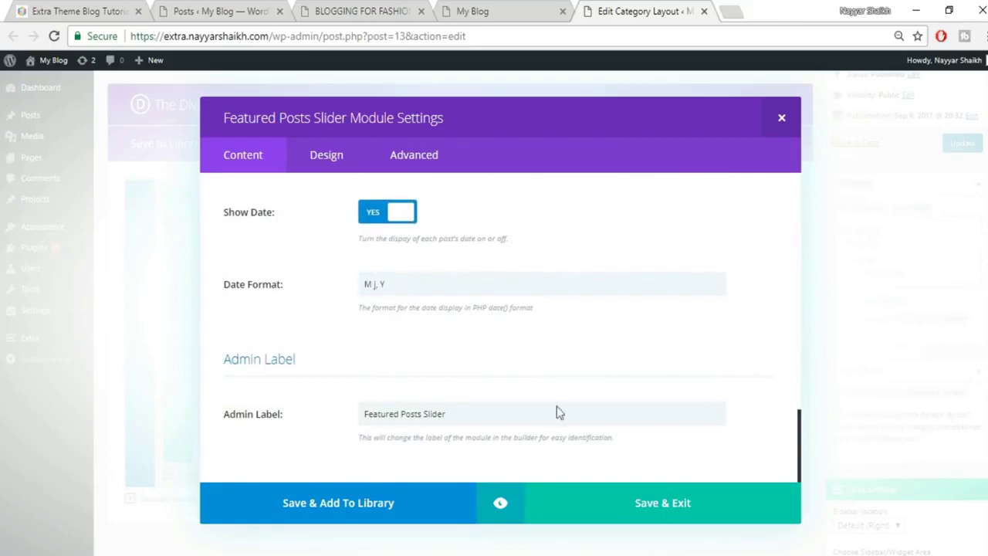
# Step: Save the slider module and the Homepage layout, then reload the blog home page
pyautogui.click(641, 506)
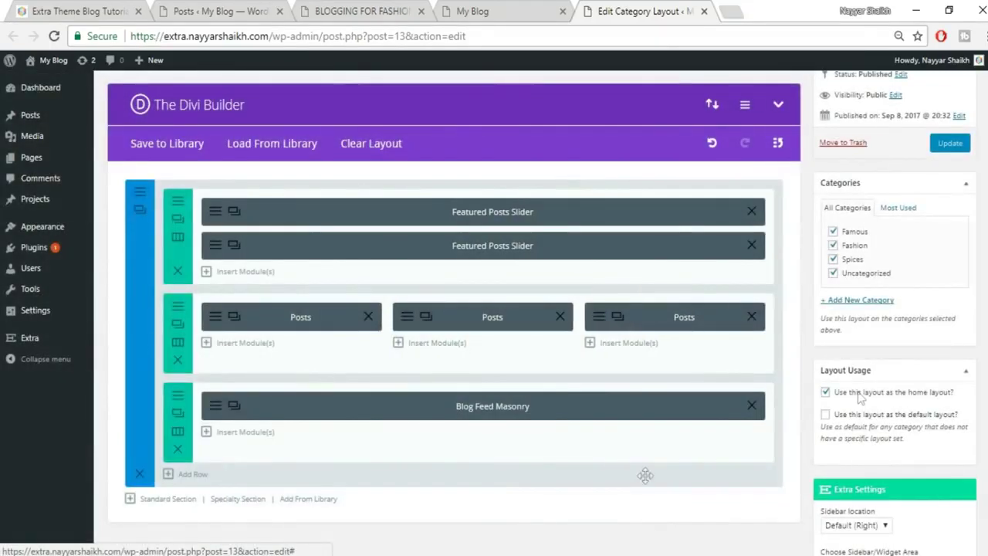
pyautogui.click(950, 144)
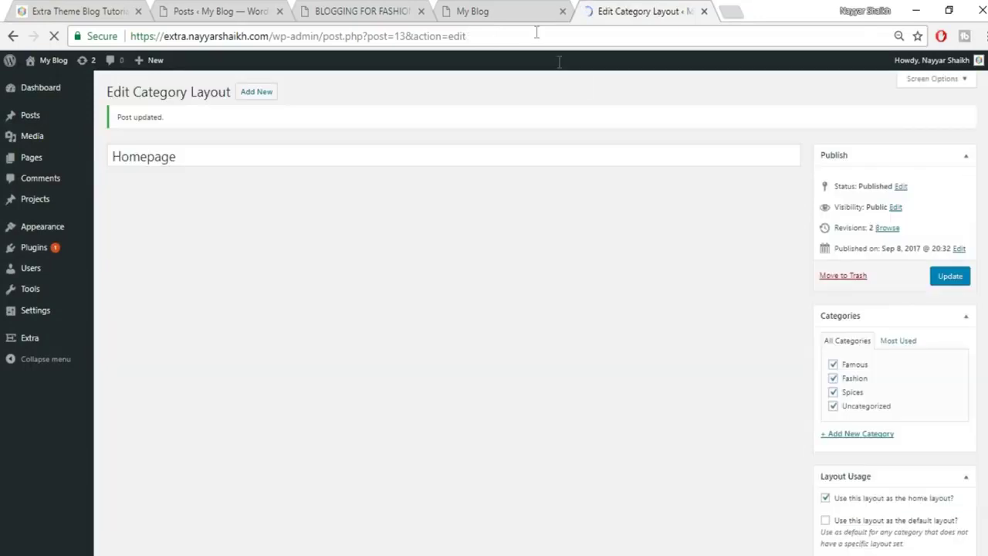
pyautogui.click(520, 14)
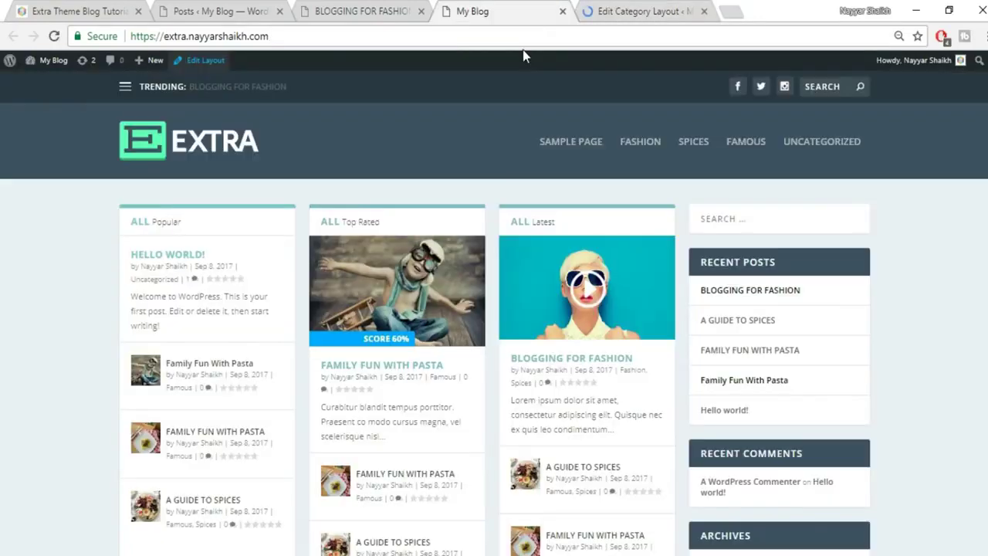
pyautogui.click(524, 44)
pyautogui.press('Return')
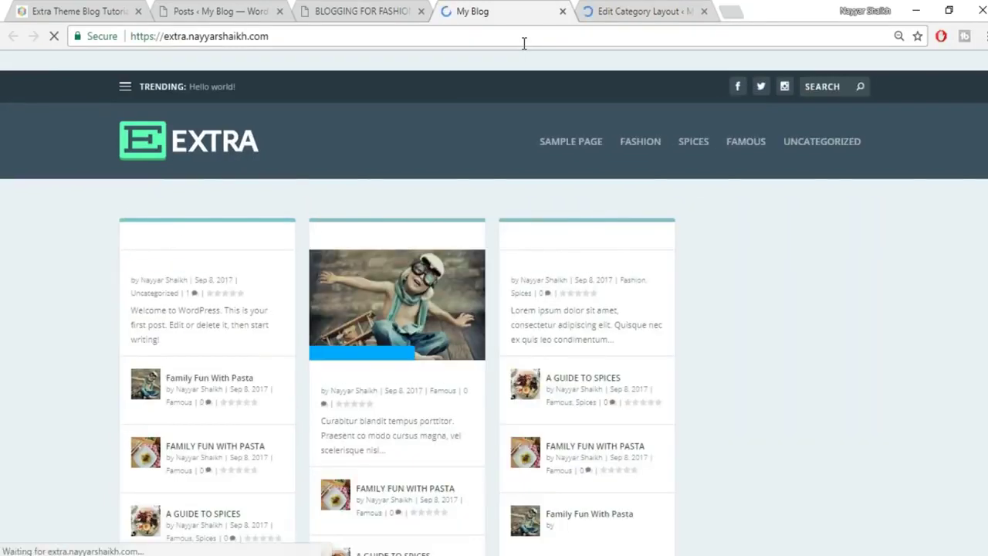
# Step: Browse the new homepage slider, stepping forward to the pasta post and back again
pyautogui.scroll(-2, 886, 253)
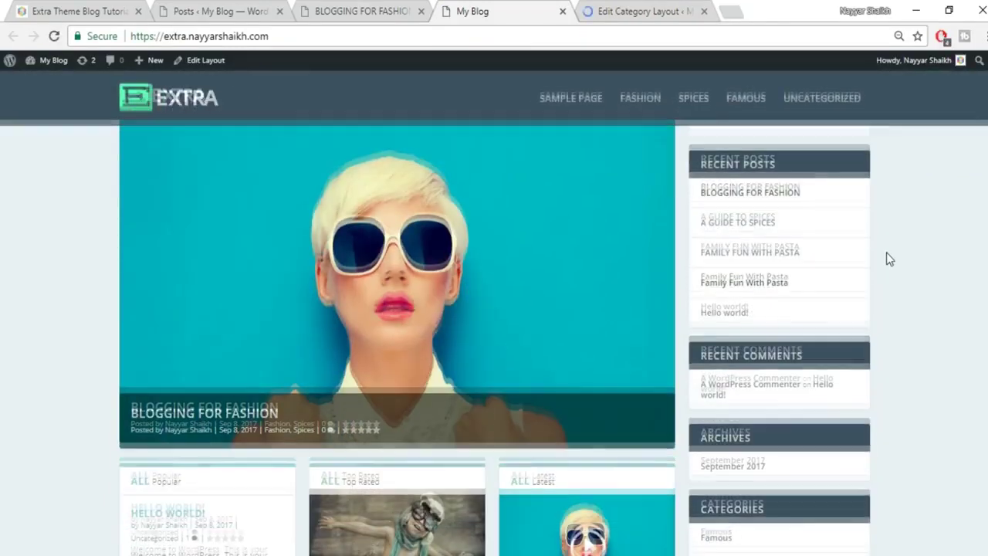
pyautogui.scroll(2, 886, 252)
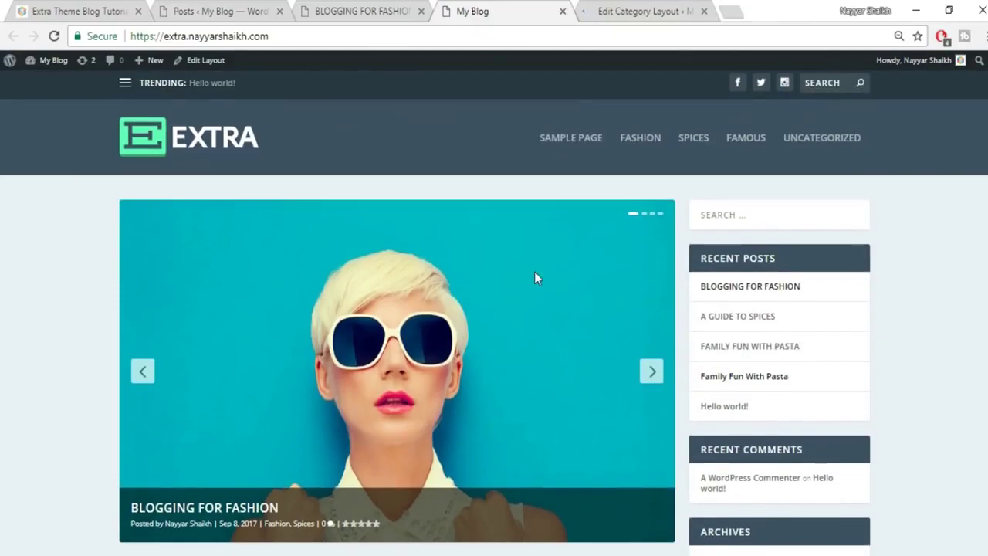
pyautogui.scroll(-2, 644, 319)
pyautogui.click(650, 273)
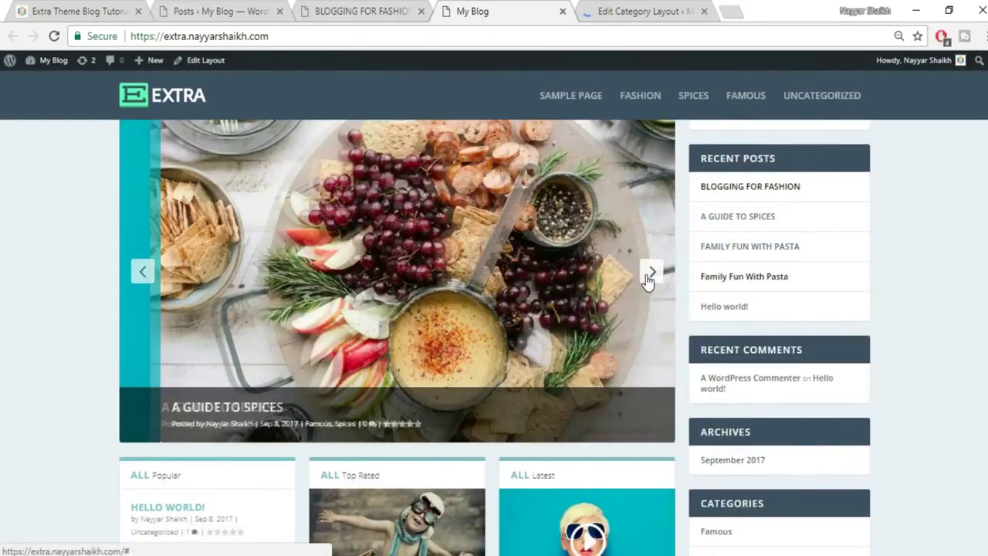
pyautogui.click(652, 272)
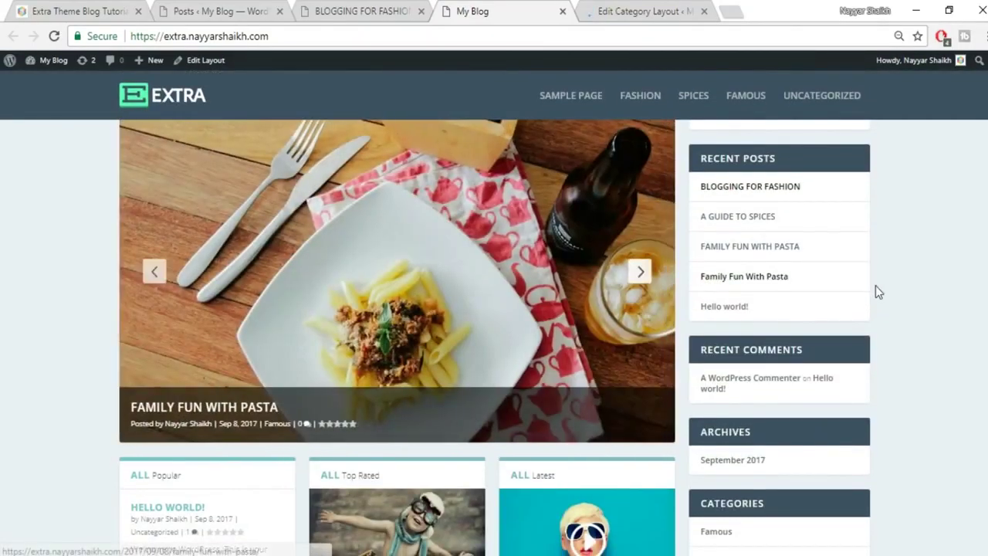
pyautogui.scroll(2, 875, 286)
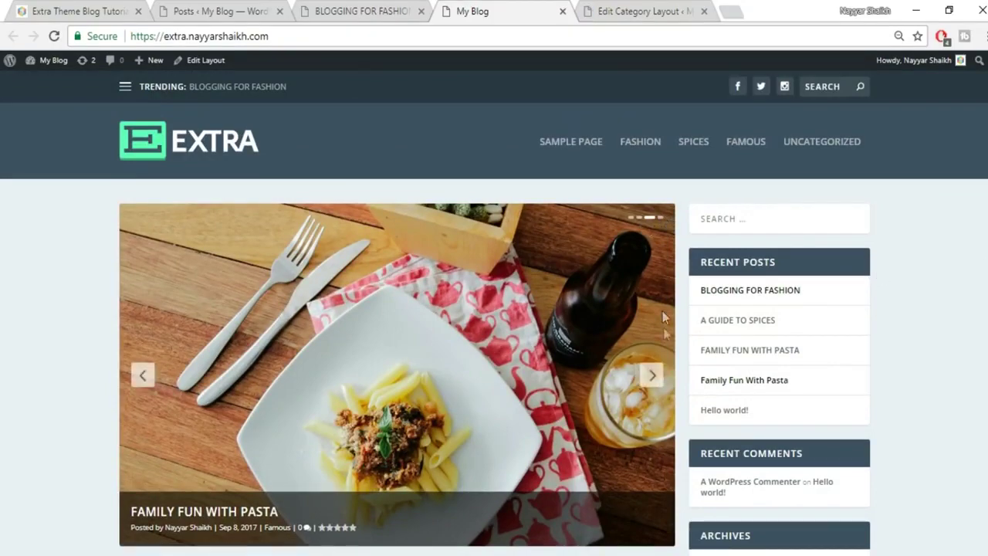
pyautogui.click(142, 375)
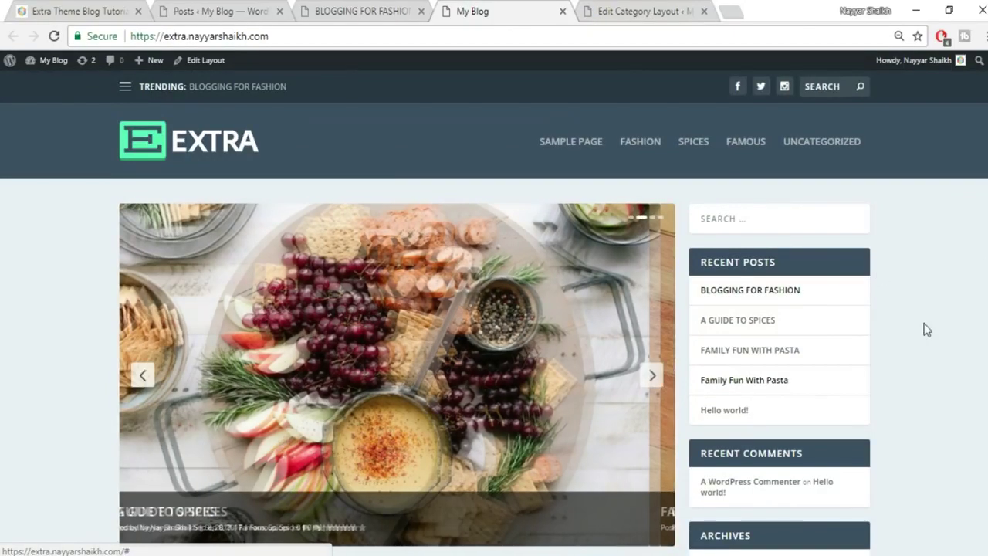
pyautogui.scroll(-1, 926, 330)
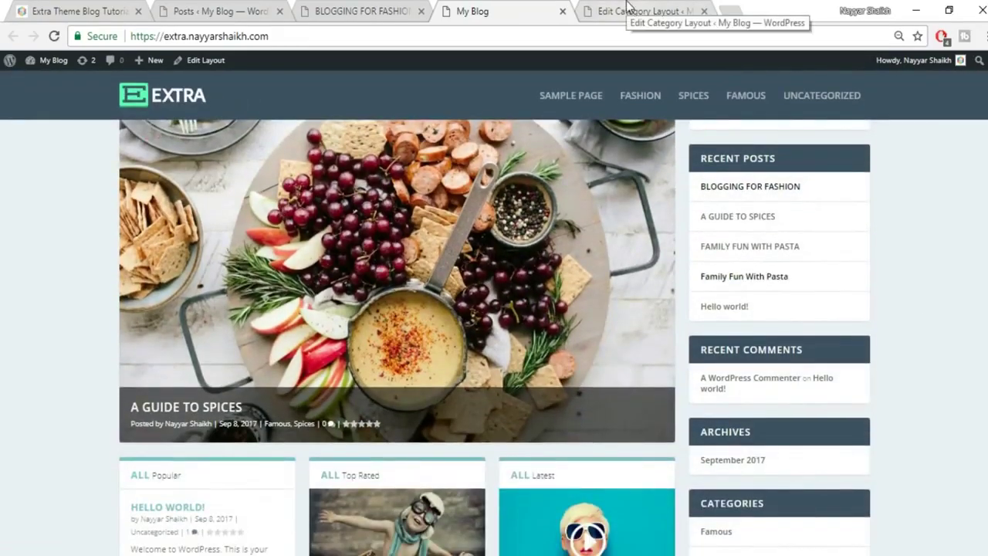
pyautogui.scroll(-3, 605, 193)
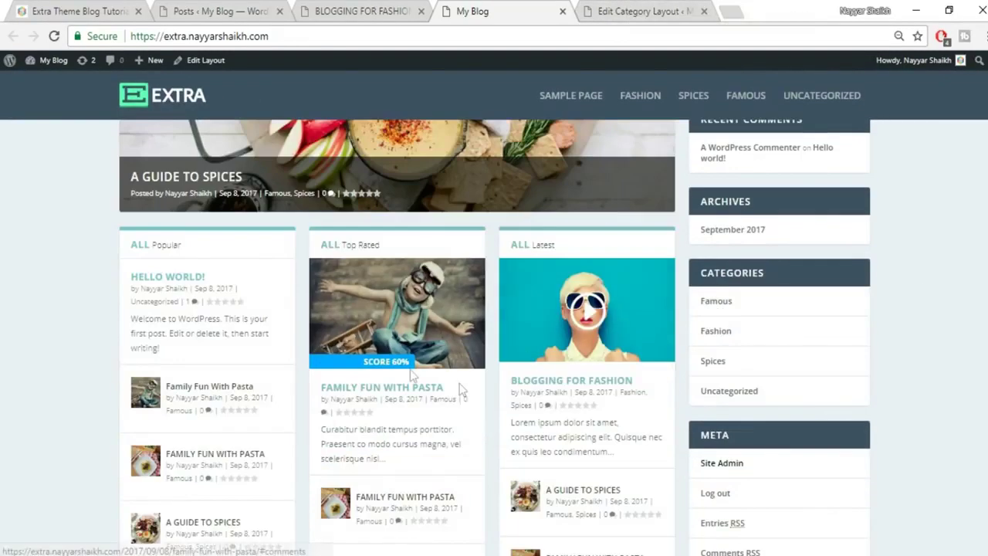
# Step: Review the reference Extra Theme Blog Tutorial site, then go back to the layout editor
pyautogui.click(85, 10)
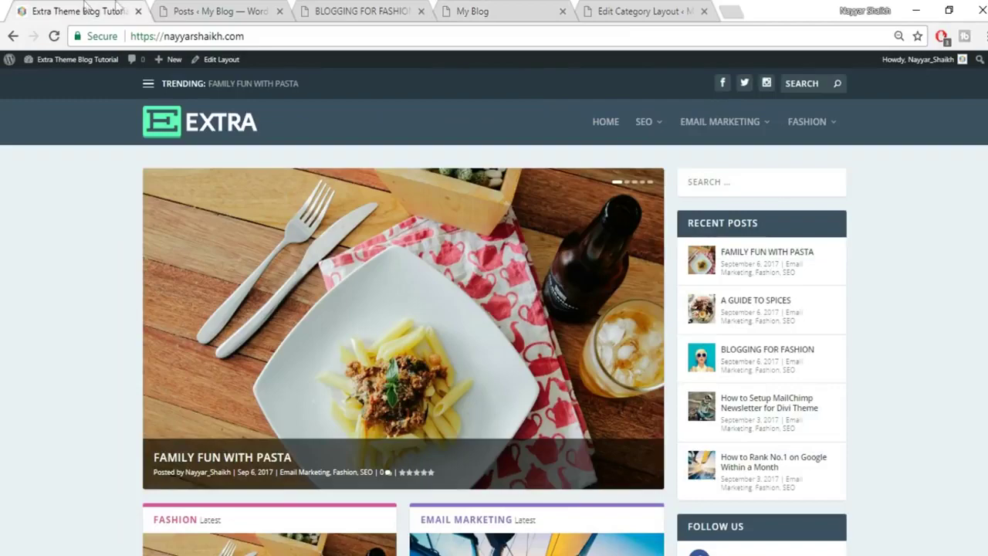
pyautogui.scroll(-5, 407, 412)
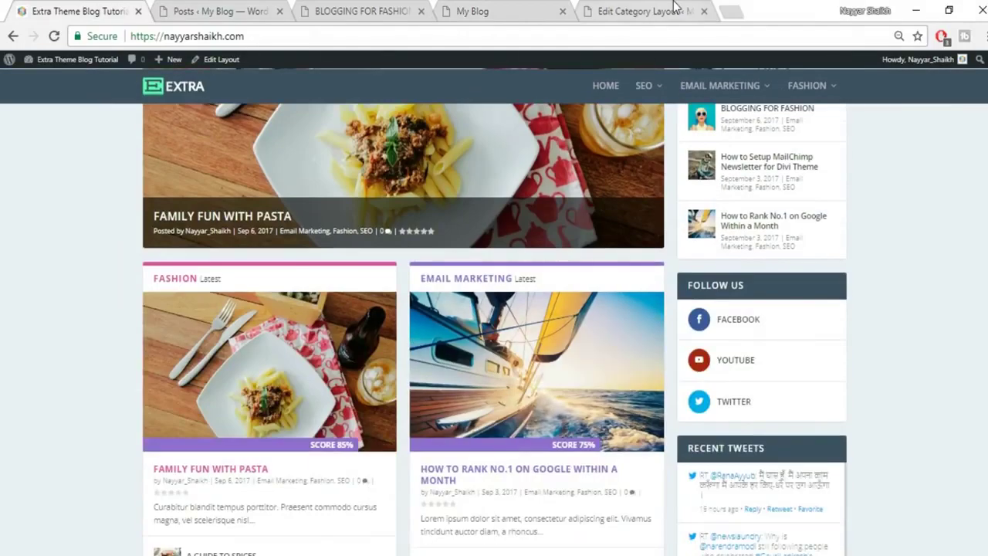
pyautogui.click(674, 7)
pyautogui.scroll(-1, 704, 99)
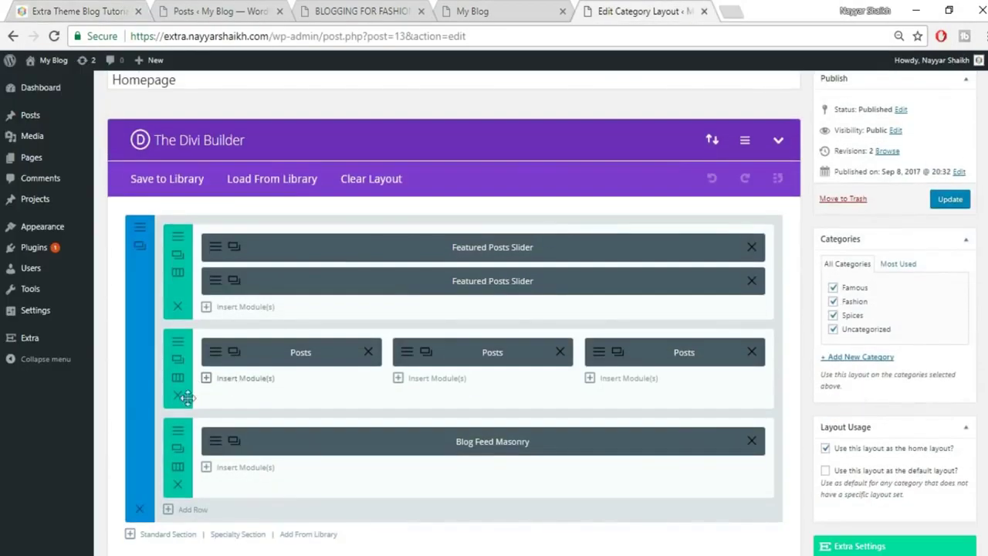
# Step: Delete the Posts and Blog Feed Masonry rows and add a 1/2 + 1/2 standard section
pyautogui.click(176, 398)
pyautogui.click(177, 398)
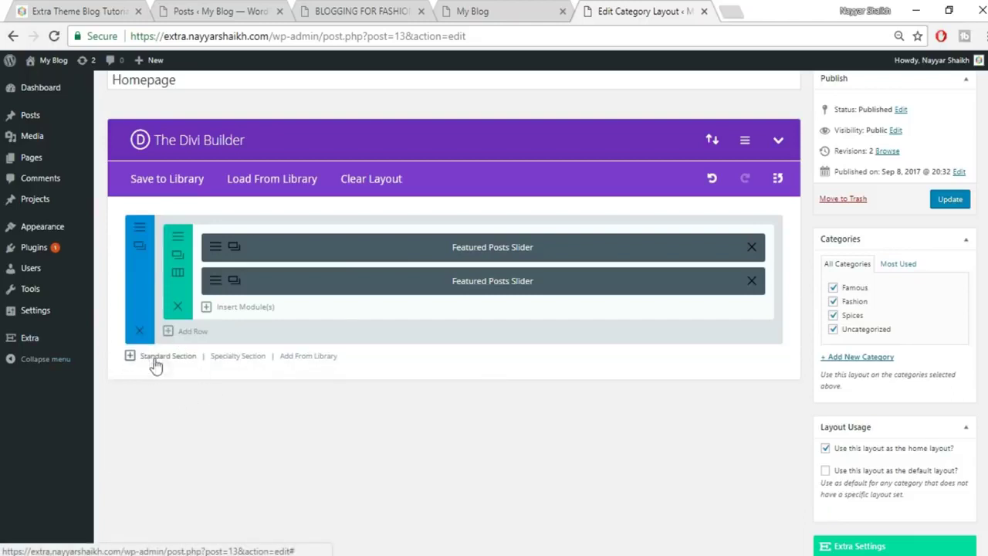
pyautogui.click(168, 357)
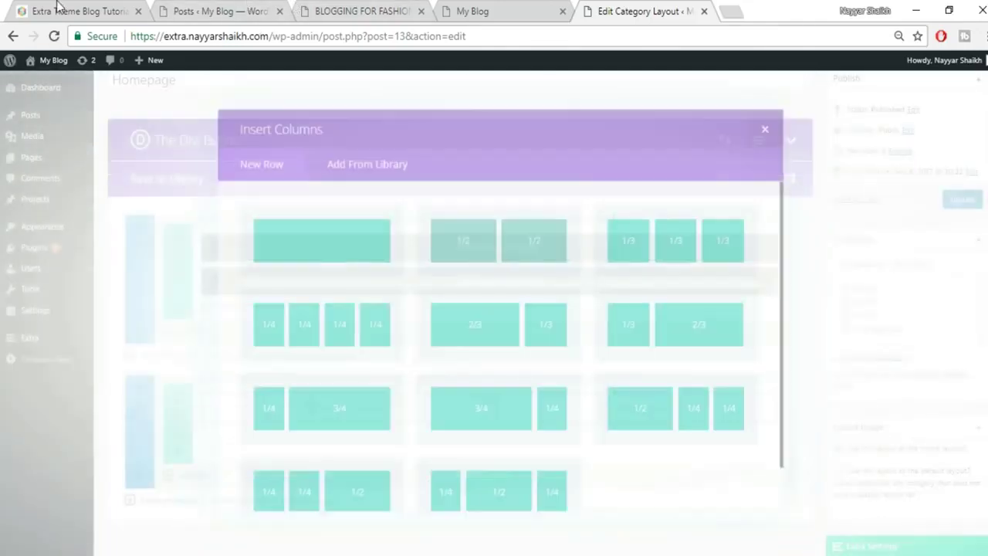
pyautogui.click(58, 11)
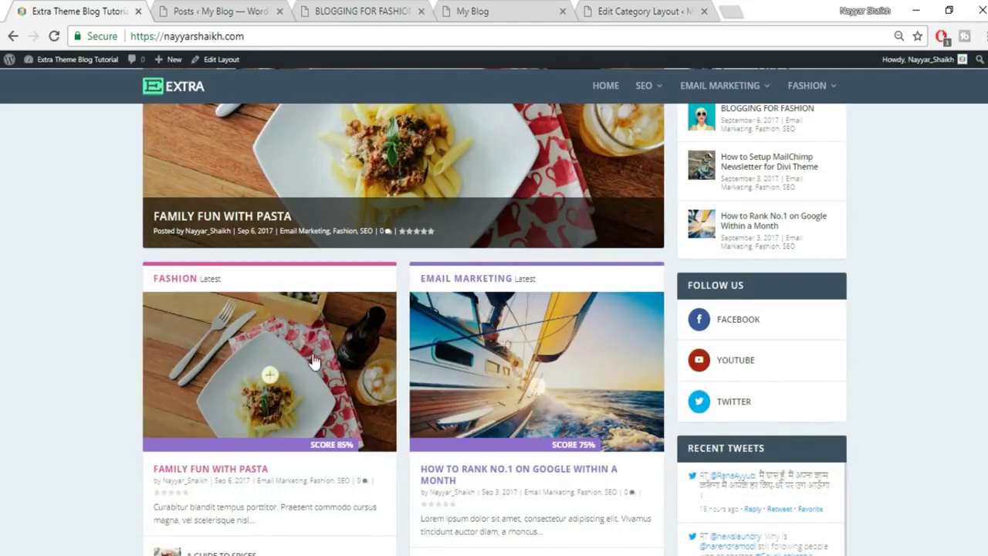
pyautogui.click(625, 9)
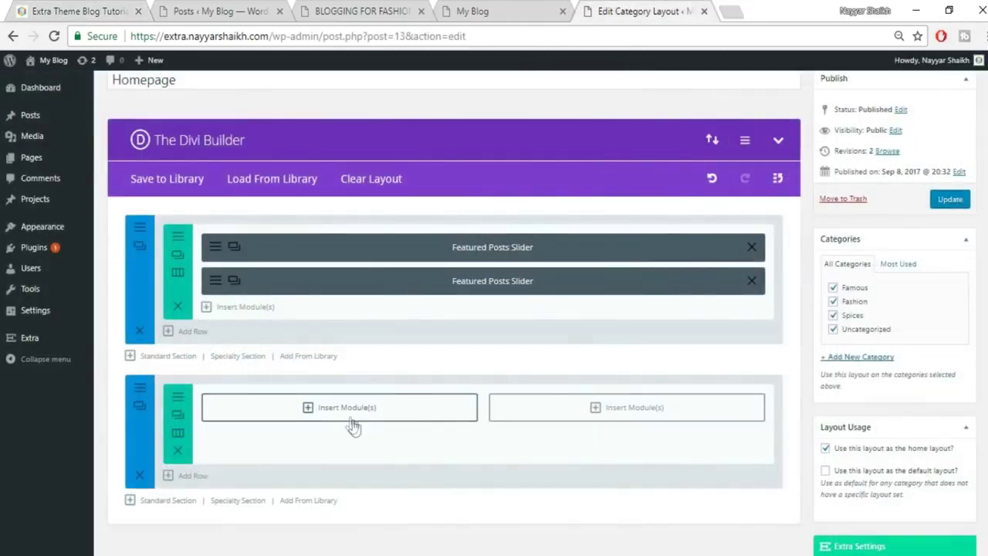
pyautogui.click(354, 413)
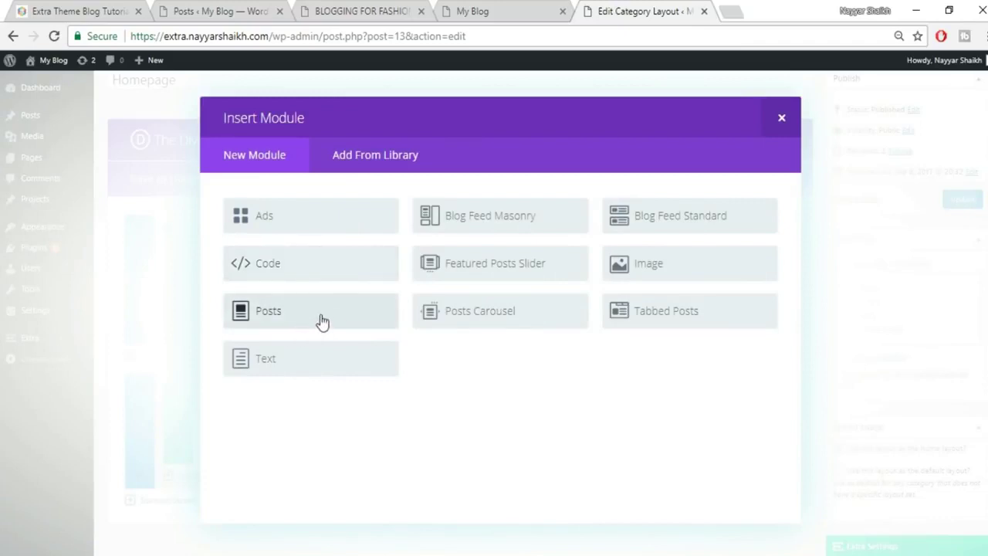
# Step: Choose a Posts module for the left column, including posts from All categories
pyautogui.click(323, 322)
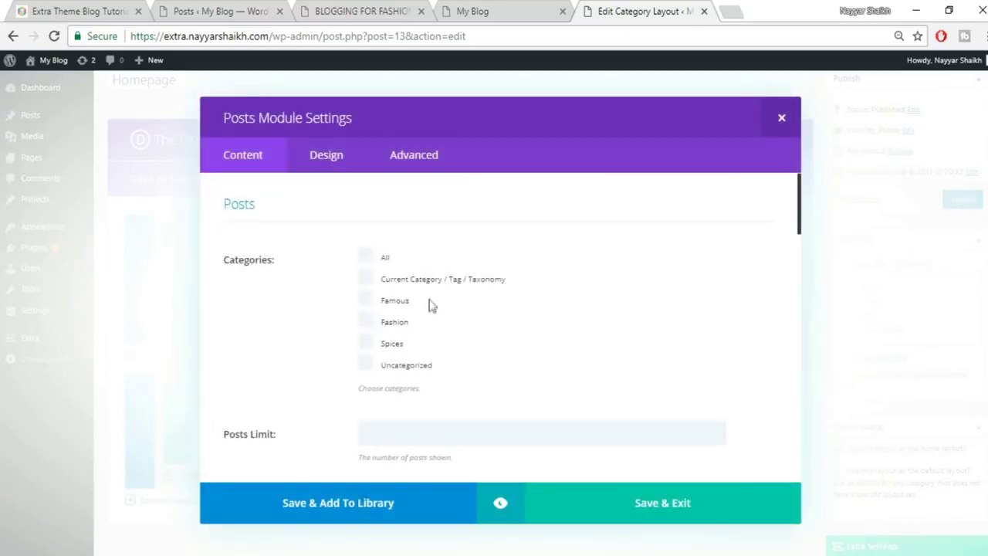
pyautogui.click(382, 259)
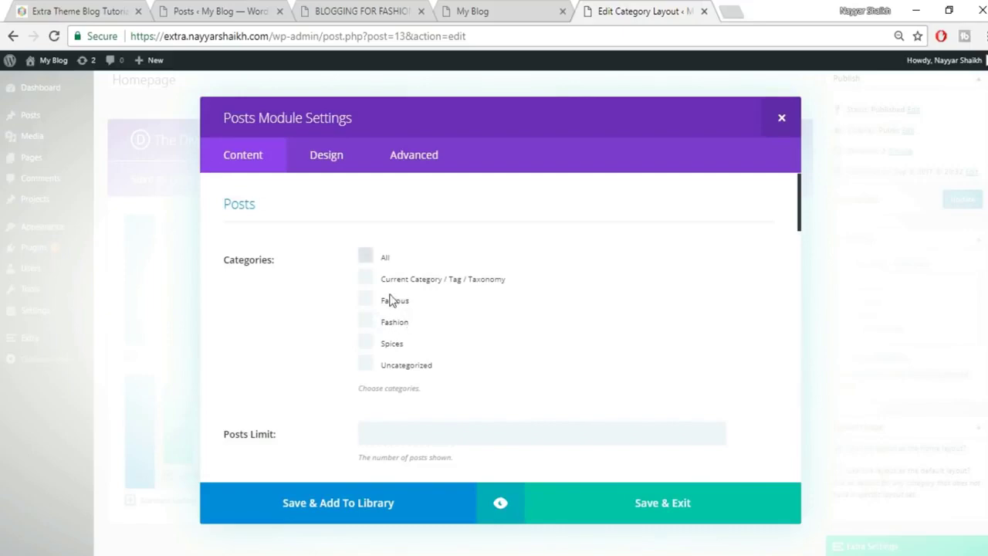
pyautogui.click(500, 7)
pyautogui.hotkey('ctrl', 'Tab')
pyautogui.scroll(-2, 684, 260)
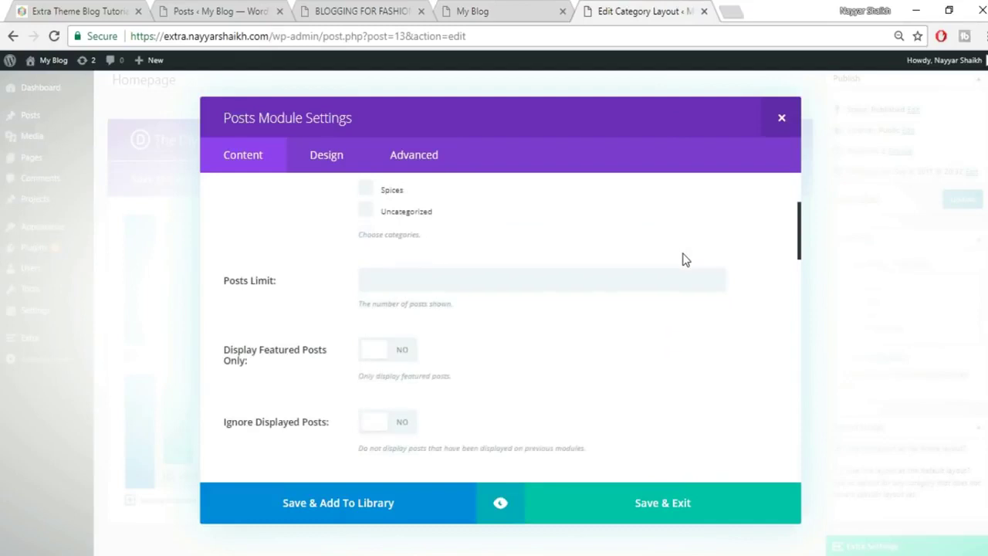
pyautogui.scroll(-1, 683, 259)
# Step: Limit the Posts module to 4 posts, review its remaining options, and save it
pyautogui.click(475, 204)
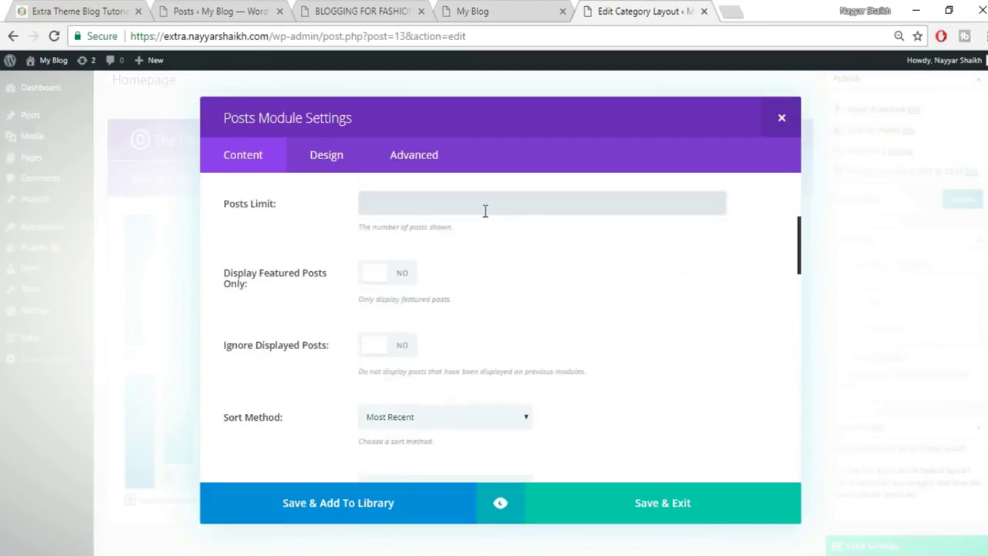
pyautogui.scroll(-1, 512, 289)
pyautogui.scroll(1, 510, 297)
pyautogui.scroll(-1, 522, 317)
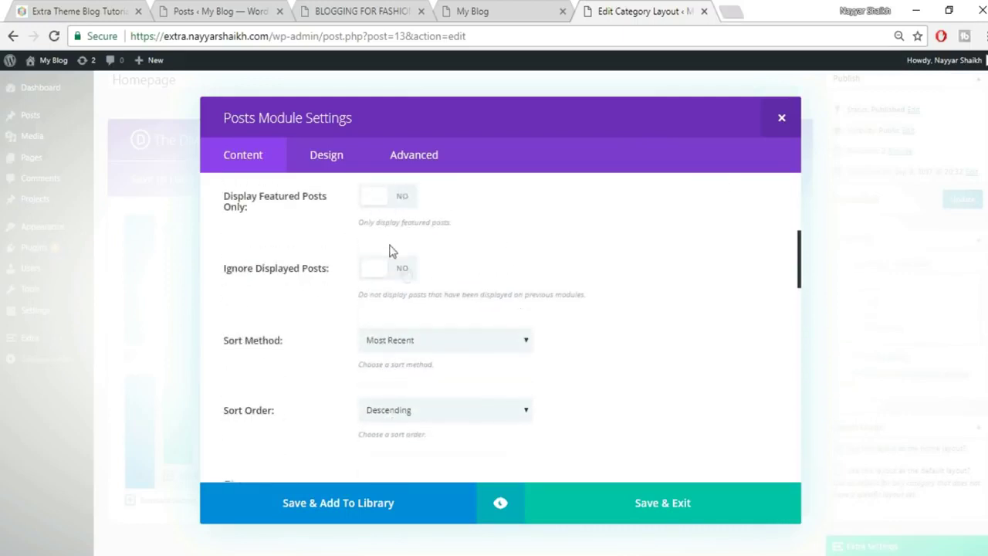
pyautogui.scroll(-5, 425, 417)
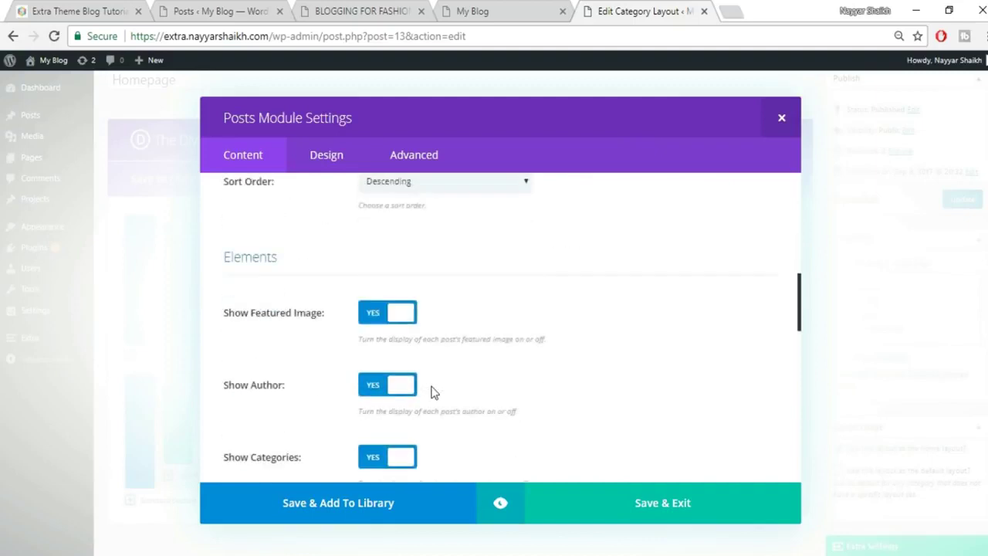
pyautogui.scroll(-8, 432, 392)
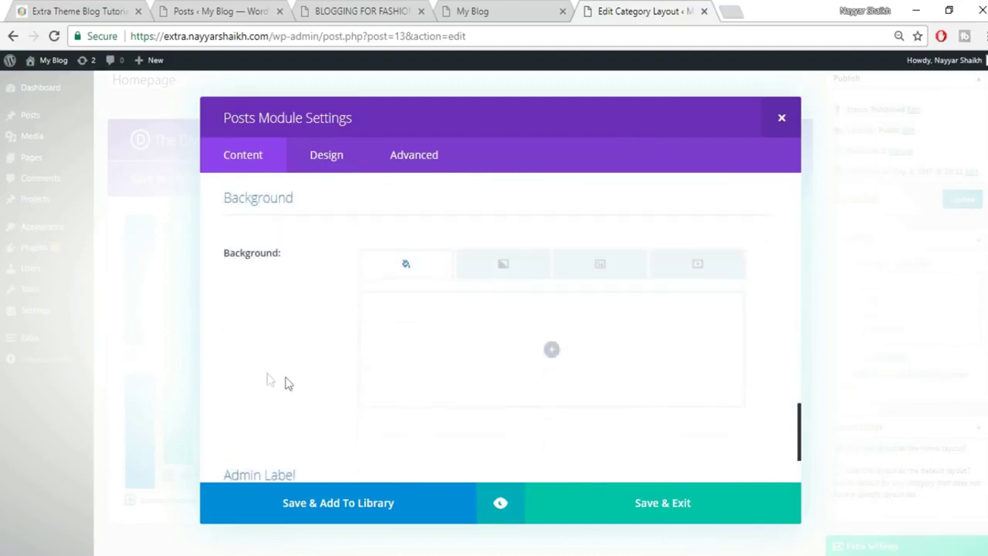
pyautogui.scroll(-2, 290, 382)
pyautogui.click(676, 504)
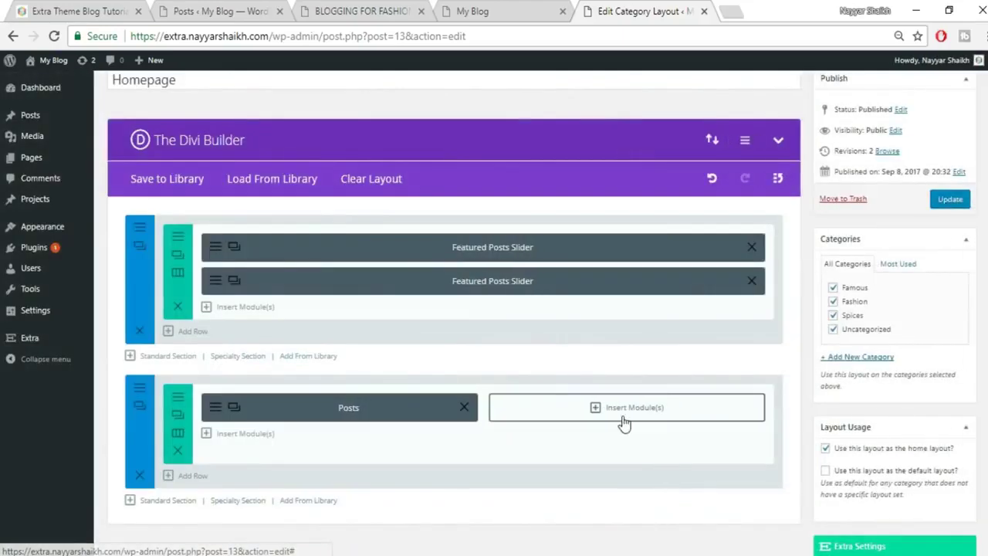
# Step: Insert a Posts module in the right column sorted by Most Recent in Ascending order
pyautogui.click(625, 419)
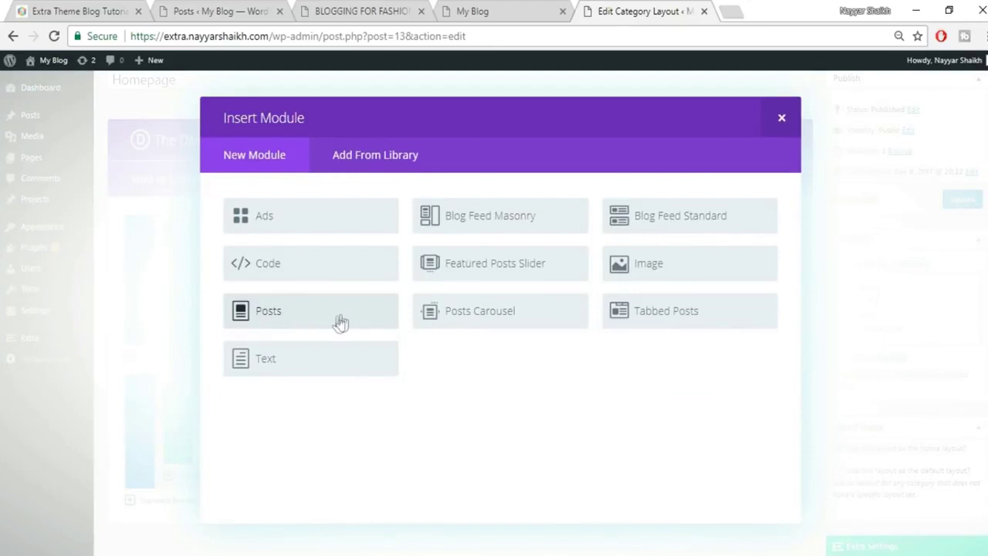
pyautogui.click(269, 317)
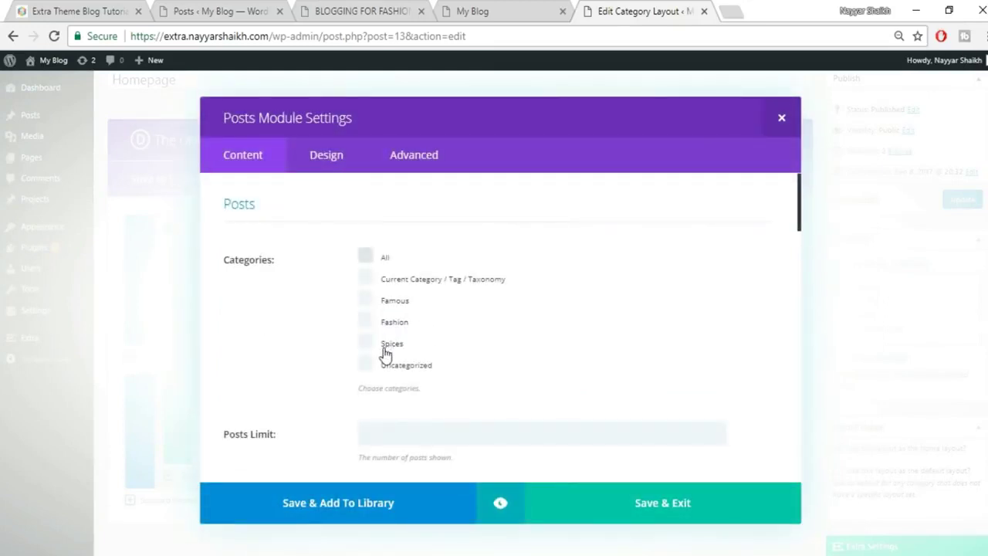
pyautogui.scroll(-10, 572, 358)
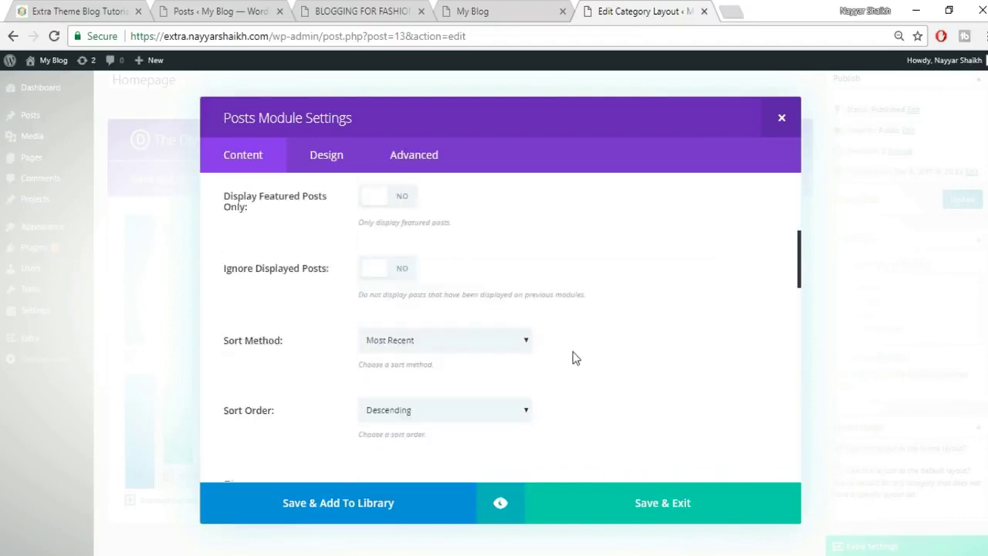
pyautogui.scroll(2, 573, 357)
pyautogui.click(433, 342)
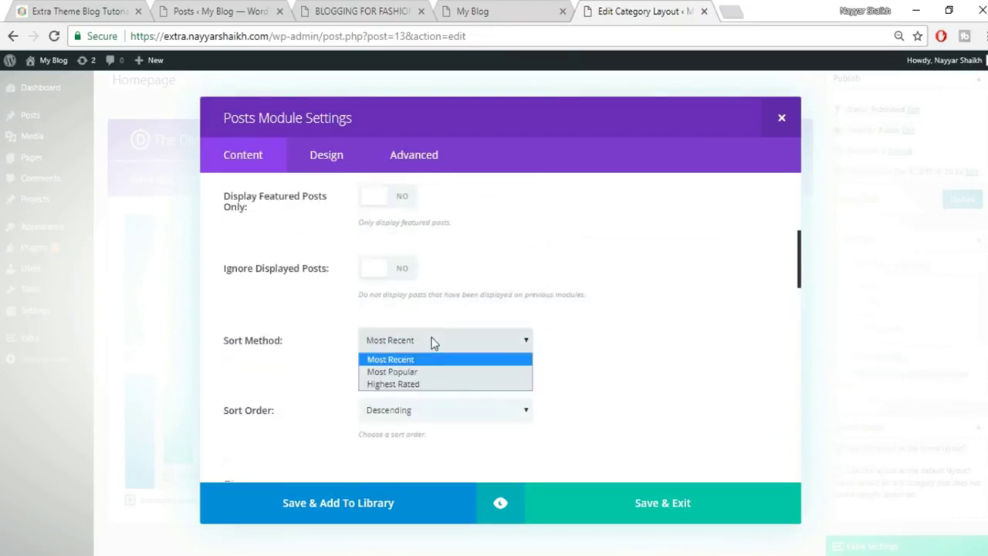
pyautogui.click(613, 349)
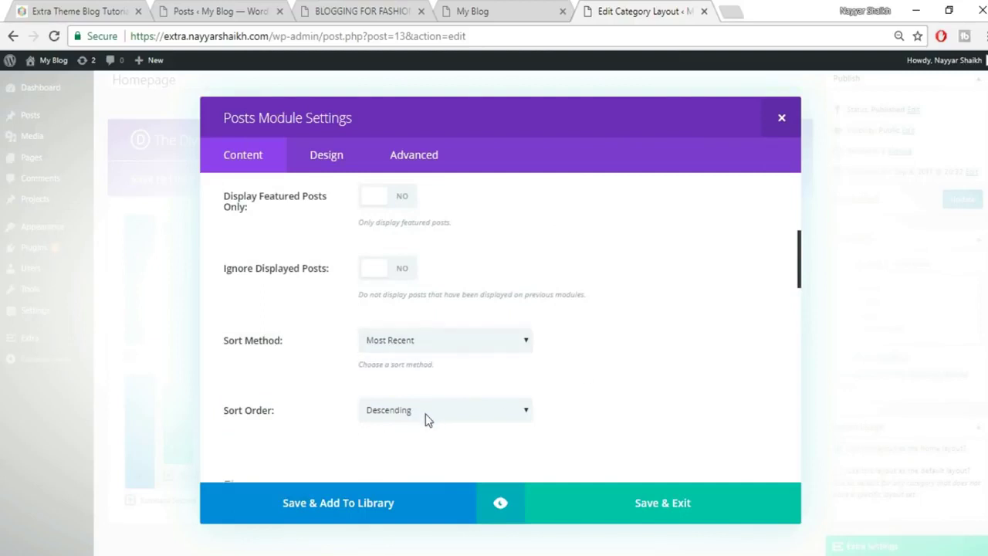
pyautogui.click(406, 417)
pyautogui.click(396, 441)
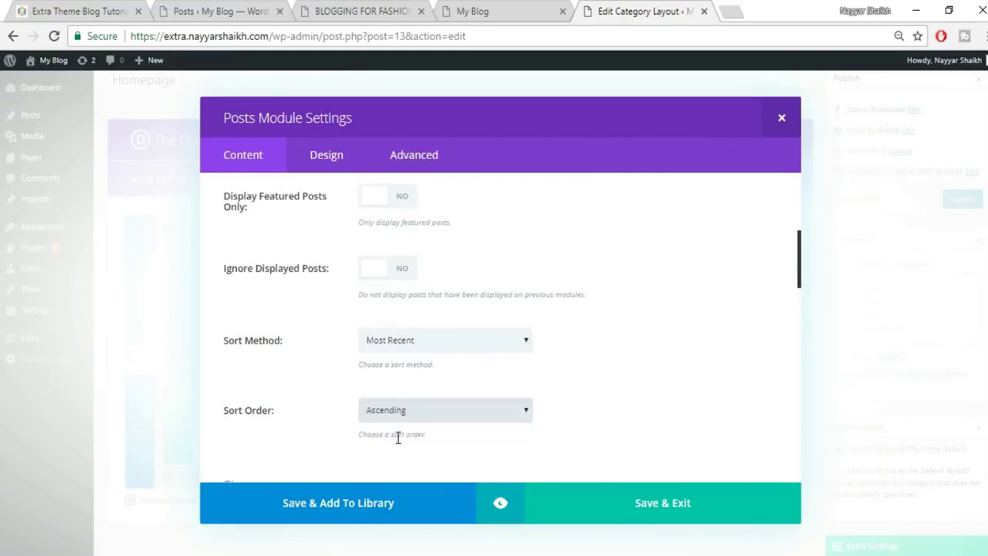
pyautogui.click(676, 515)
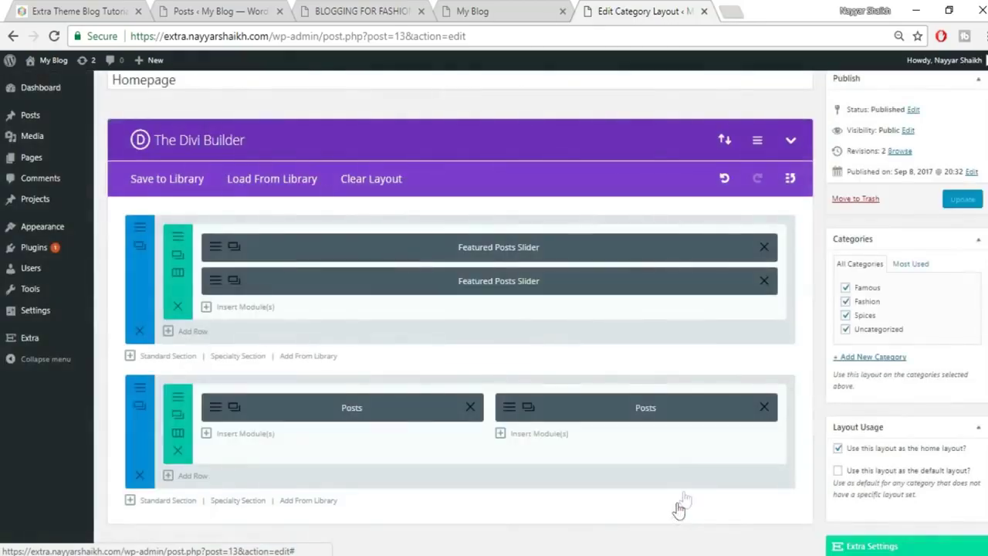
pyautogui.click(83, 7)
pyautogui.scroll(-10, 605, 374)
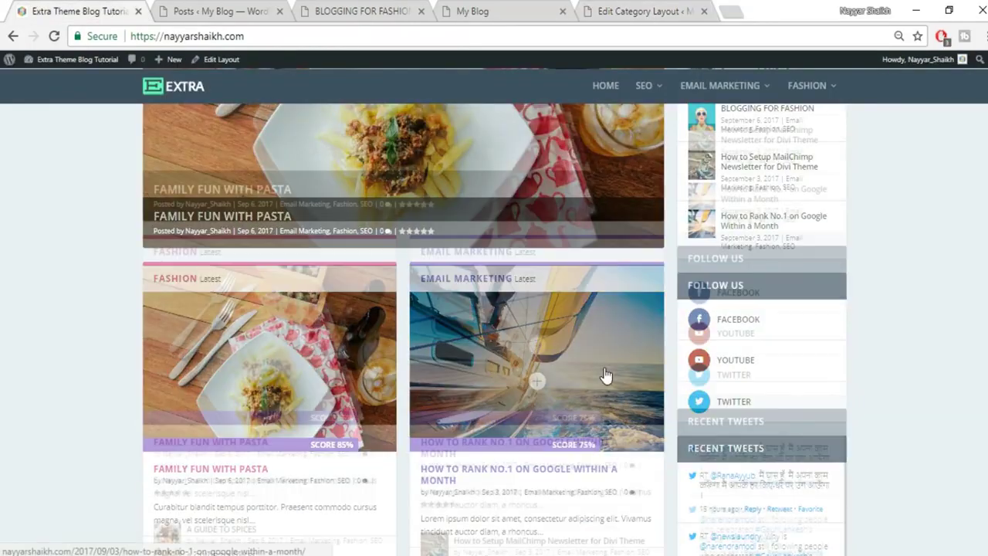
pyautogui.scroll(-1, 606, 374)
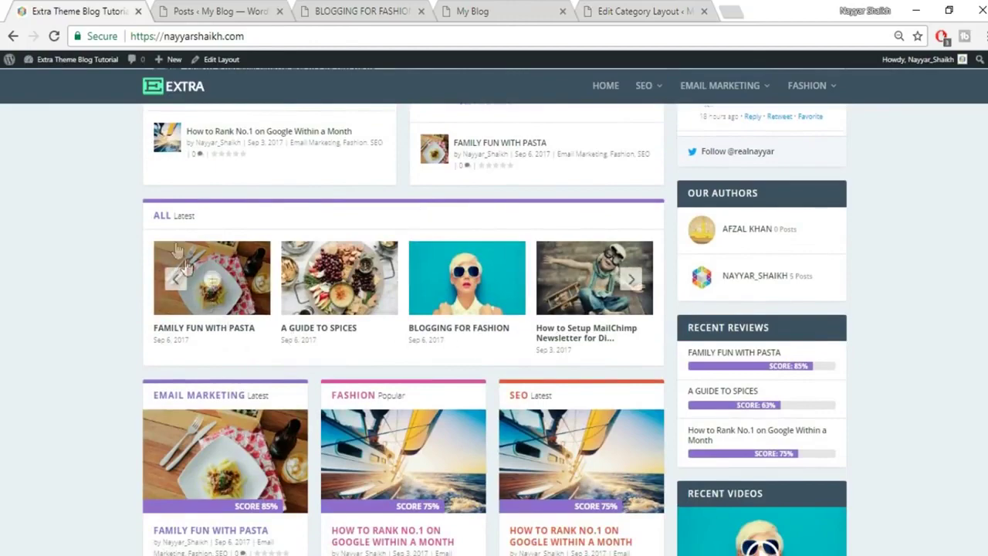
pyautogui.click(638, 7)
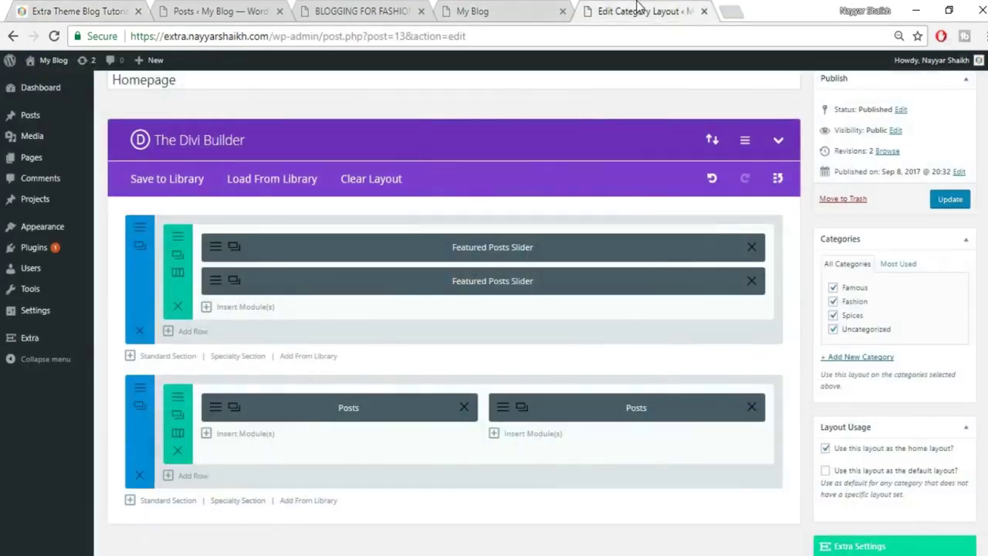
pyautogui.scroll(-1, 184, 518)
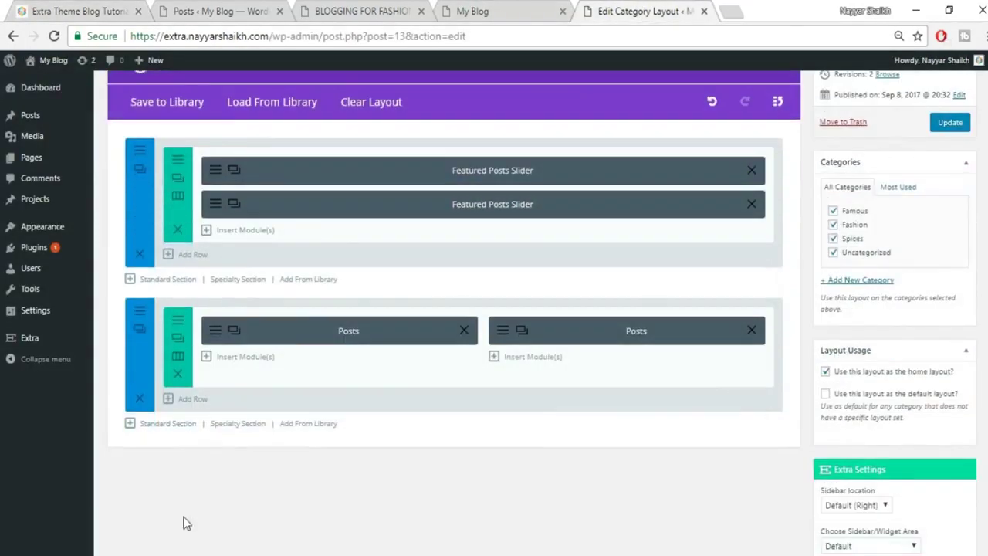
# Step: Add a new standard section with one full-width column
pyautogui.click(164, 424)
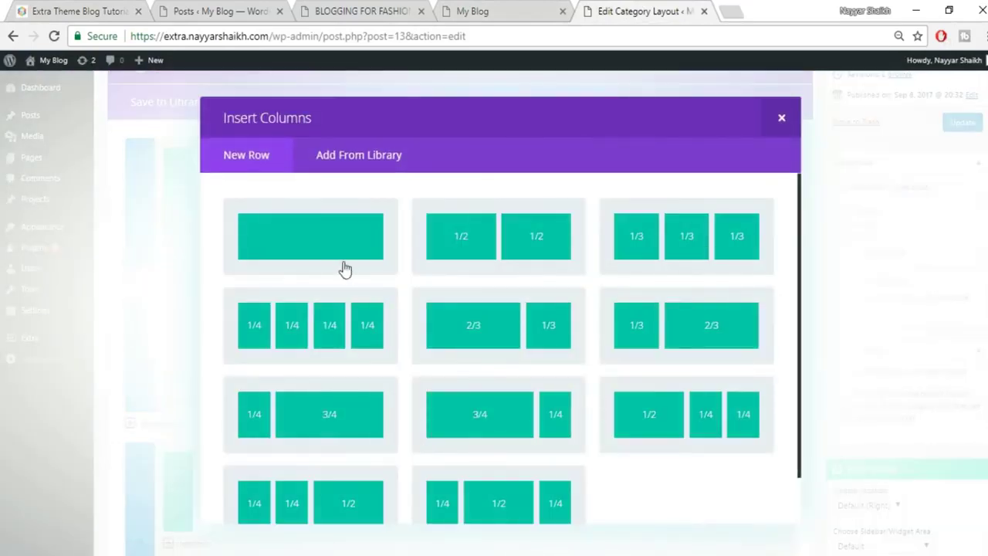
pyautogui.click(338, 259)
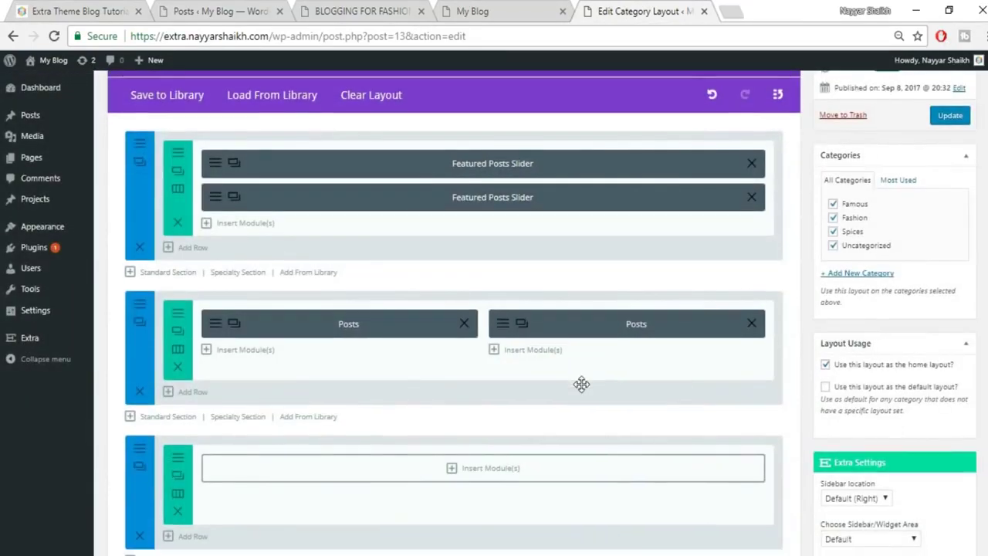
pyautogui.scroll(-1, 468, 400)
pyautogui.click(469, 399)
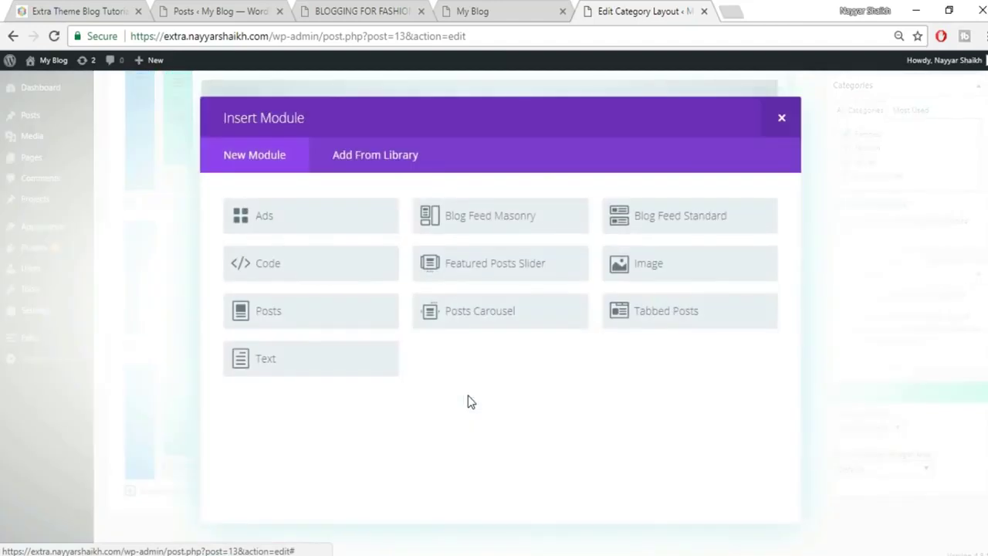
# Step: Insert a Posts Carousel module, review its Posts Limit and other settings, and save it
pyautogui.click(480, 313)
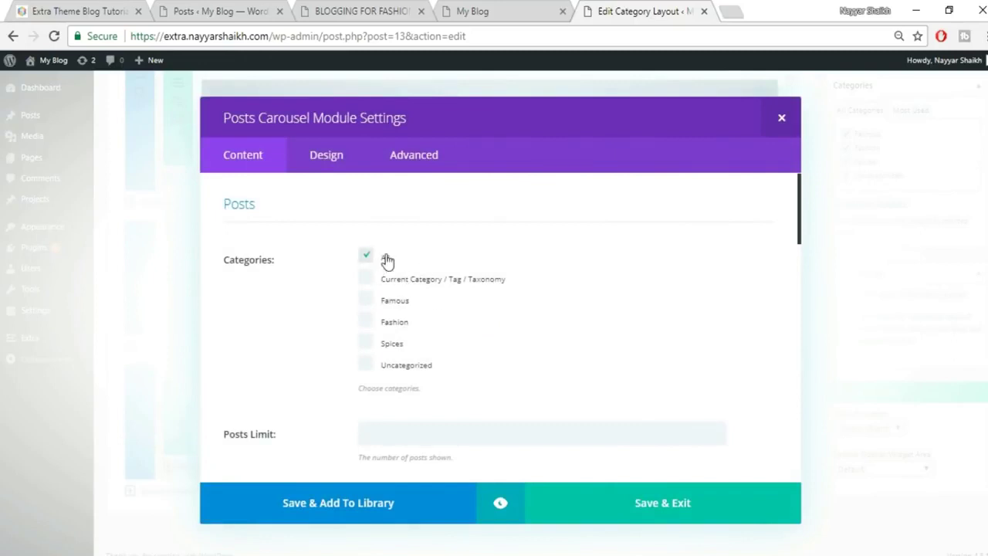
pyautogui.scroll(-2, 617, 321)
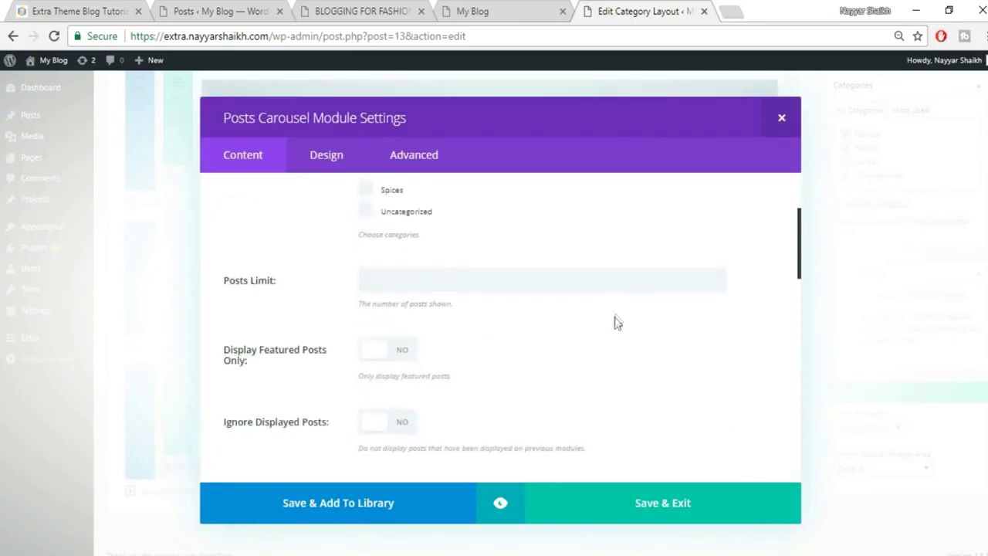
pyautogui.click(439, 278)
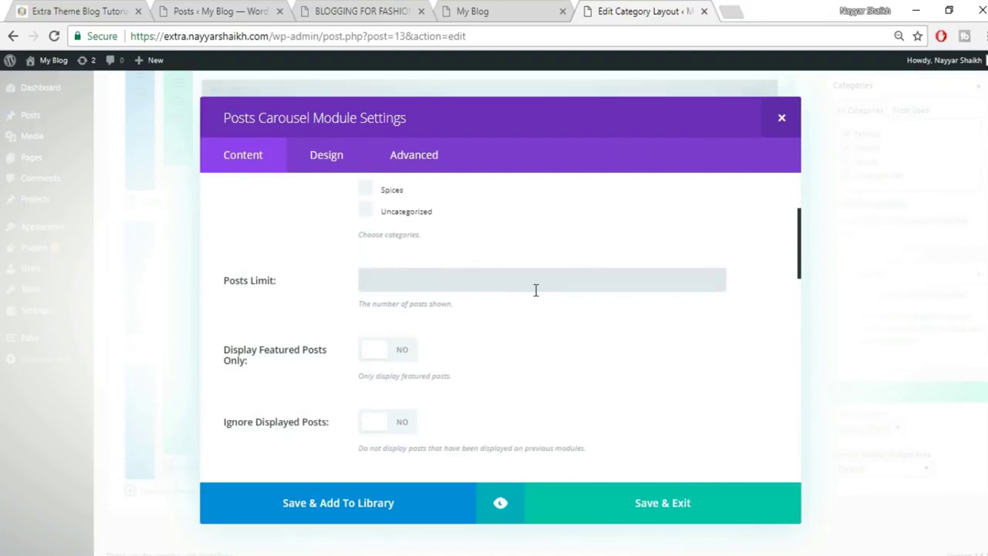
pyautogui.scroll(-3, 546, 328)
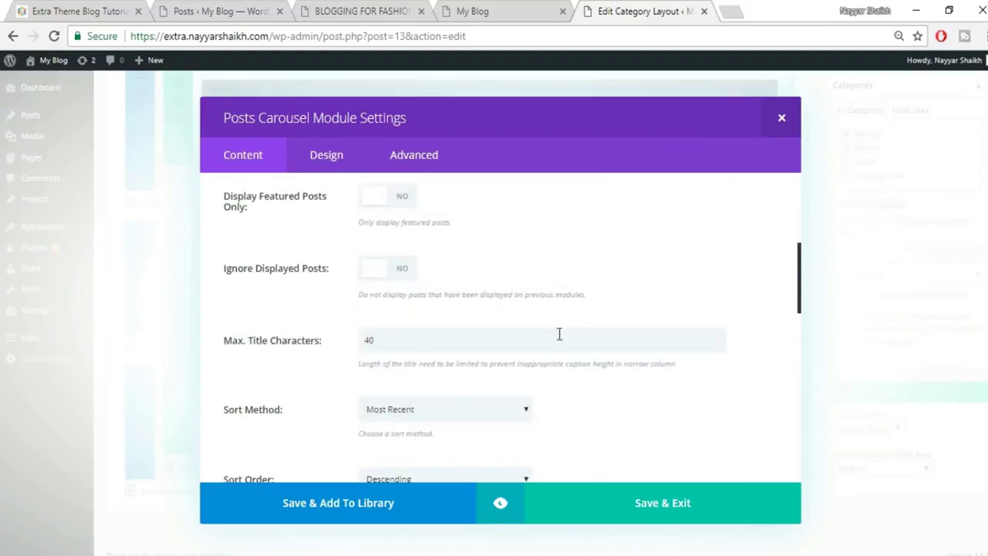
pyautogui.scroll(-5, 505, 343)
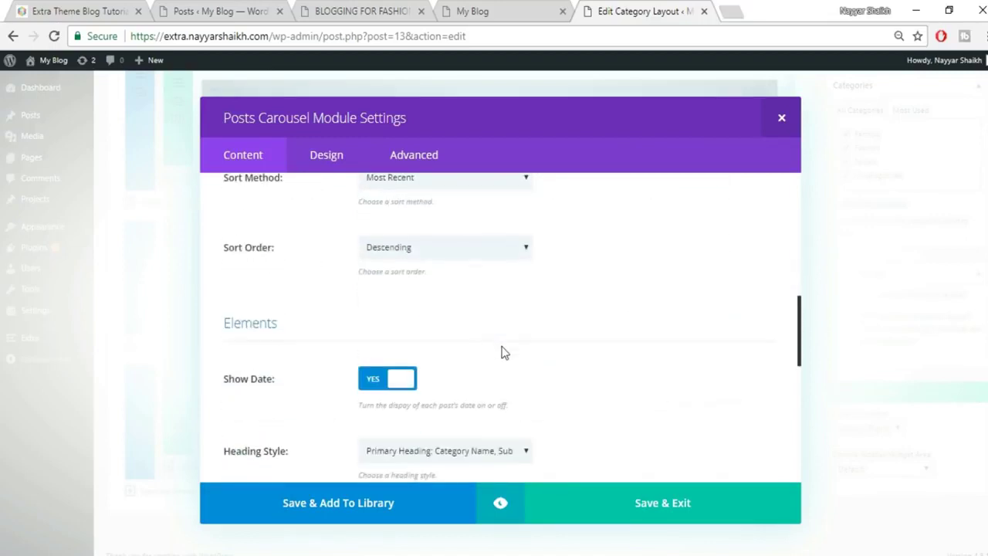
pyautogui.scroll(-3, 504, 353)
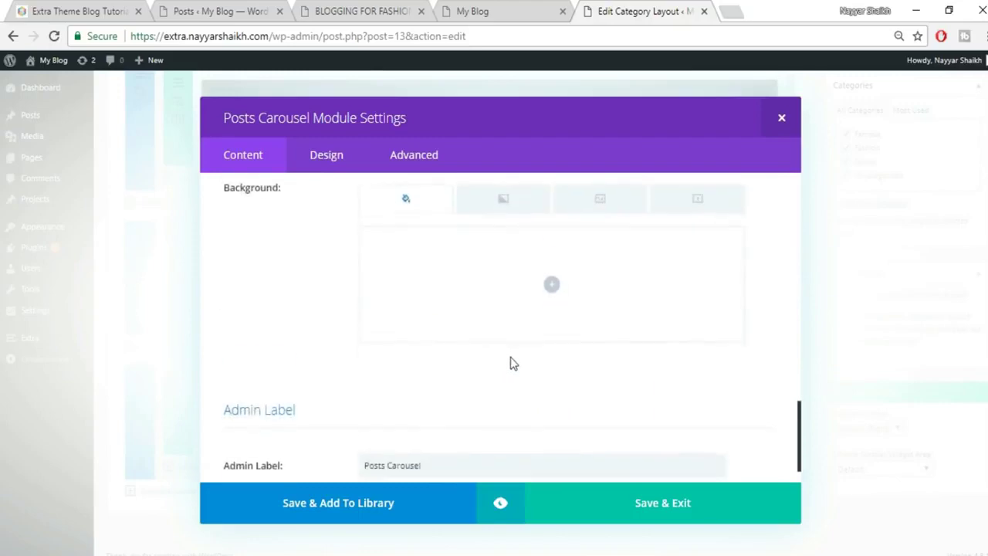
pyautogui.scroll(-1, 540, 379)
pyautogui.click(662, 502)
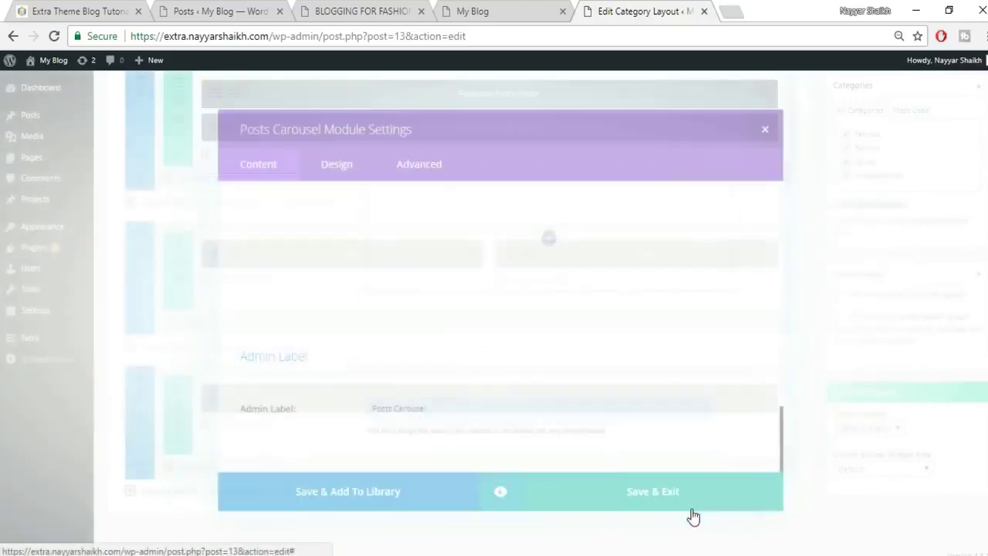
# Step: Preview the new carousel on the live homepage, then return to the layout editor
pyautogui.click(58, 9)
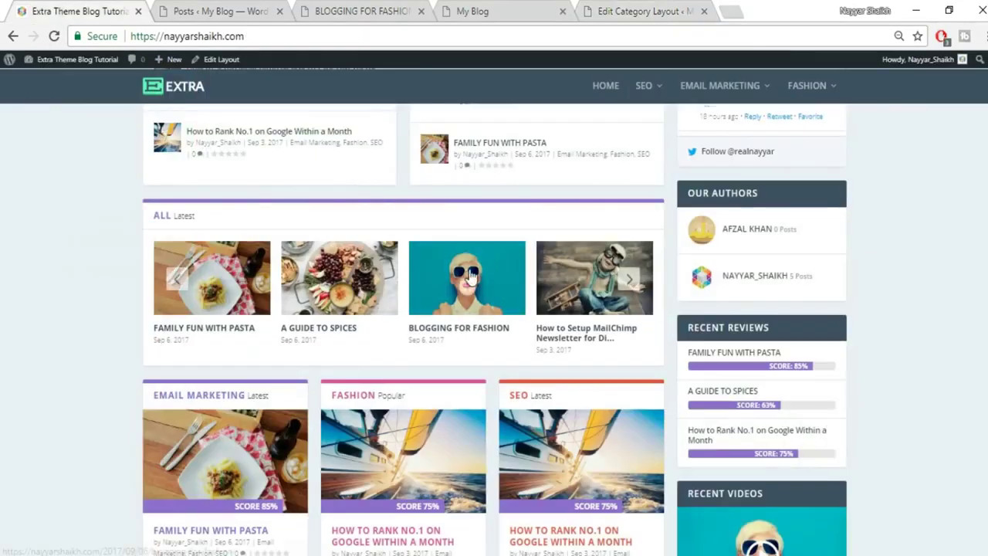
pyautogui.scroll(-2, 468, 214)
pyautogui.scroll(-1, 584, 414)
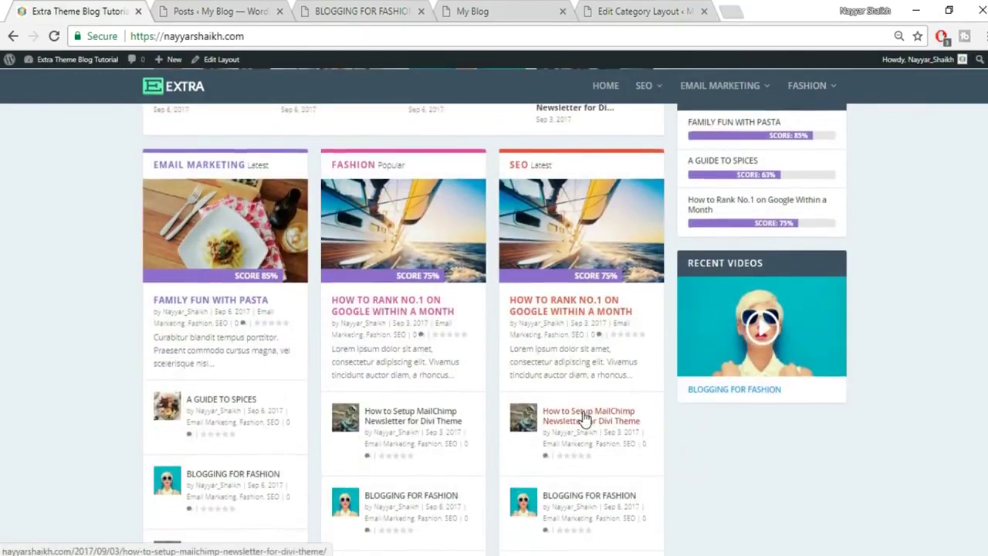
pyautogui.click(628, 10)
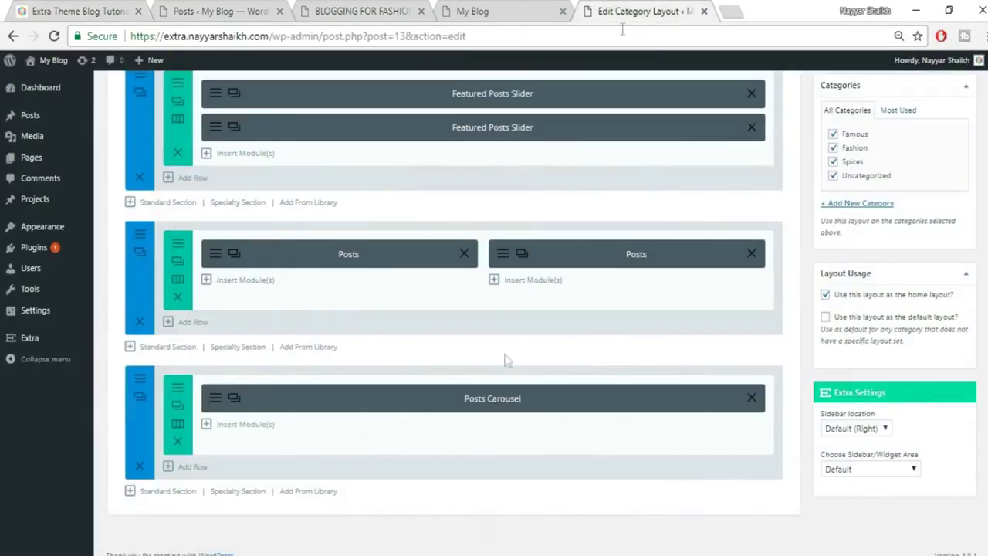
# Step: Add a 1/3-1/3-1/3 section and save a Posts module in its first column
pyautogui.scroll(-1, 231, 492)
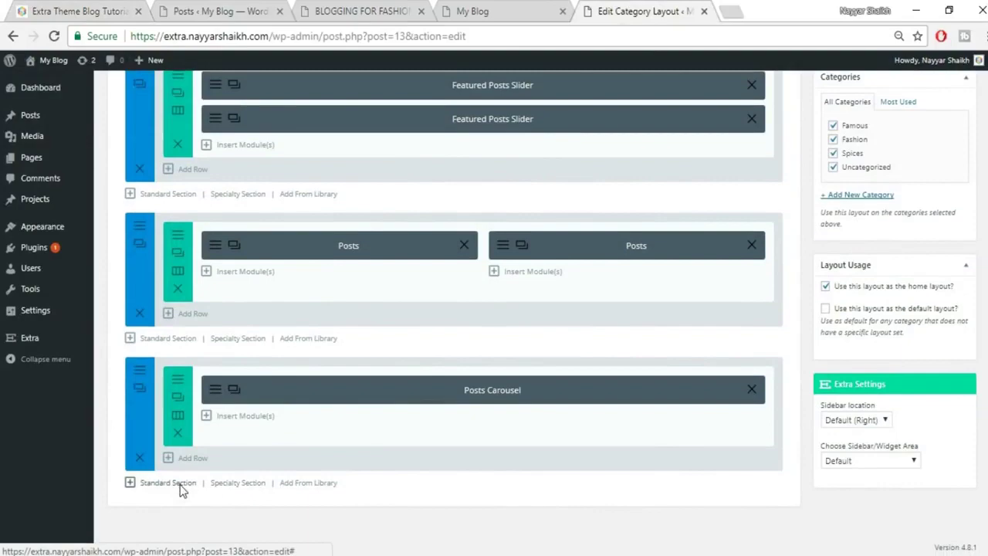
pyautogui.click(178, 484)
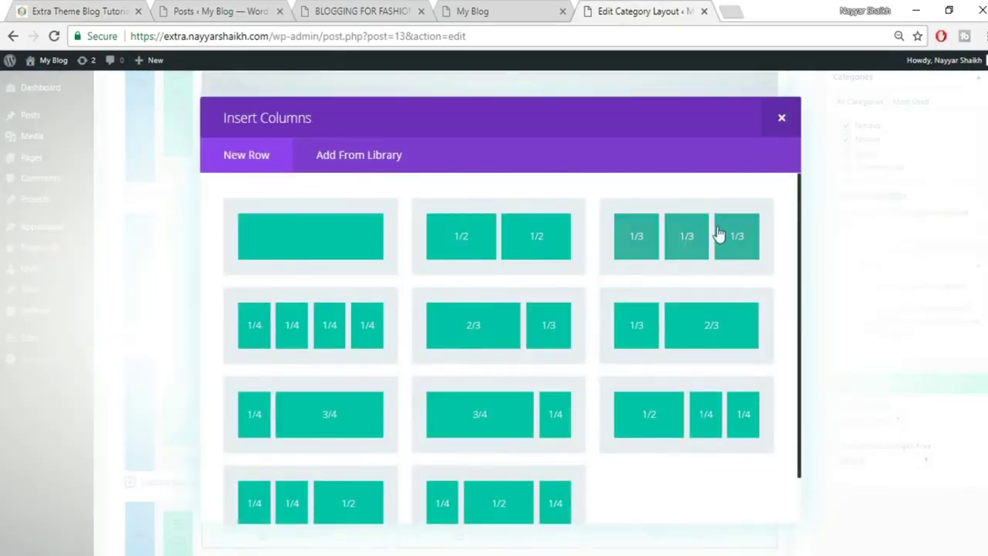
pyautogui.click(718, 234)
pyautogui.scroll(-2, 772, 371)
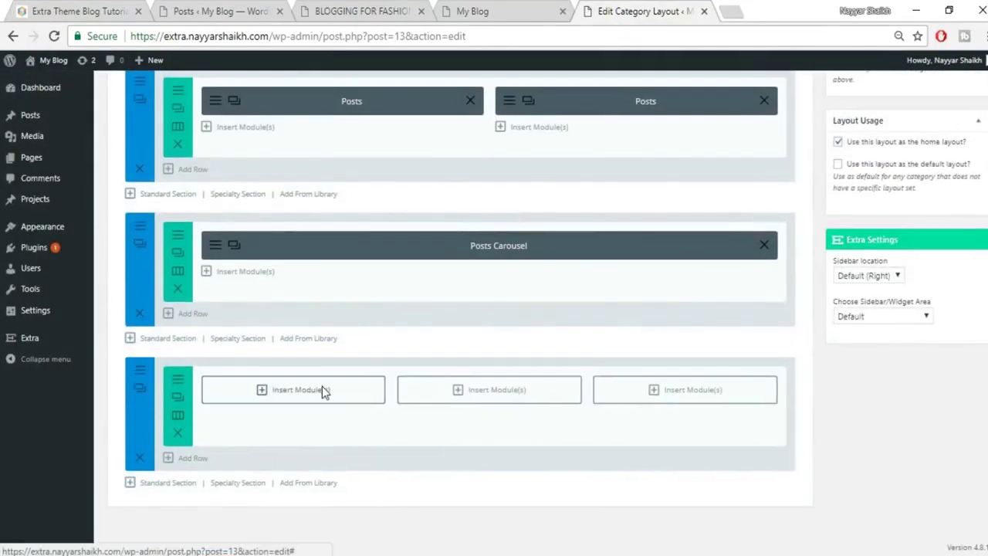
pyautogui.click(322, 388)
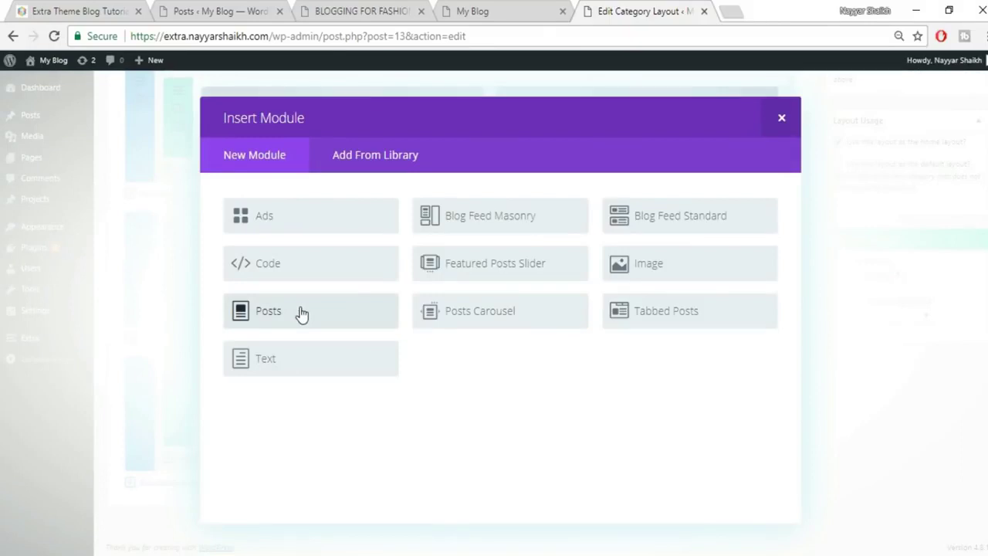
pyautogui.click(302, 312)
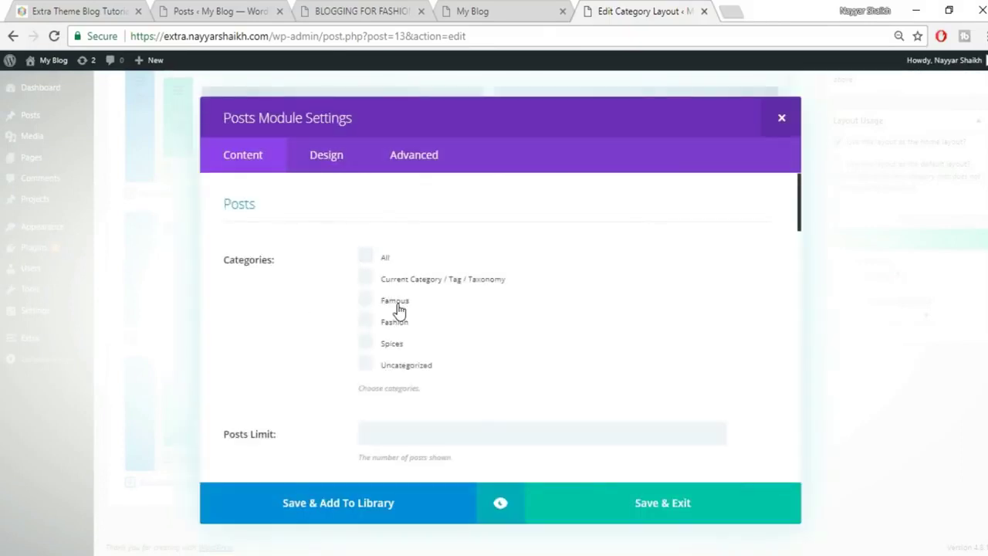
pyautogui.click(647, 502)
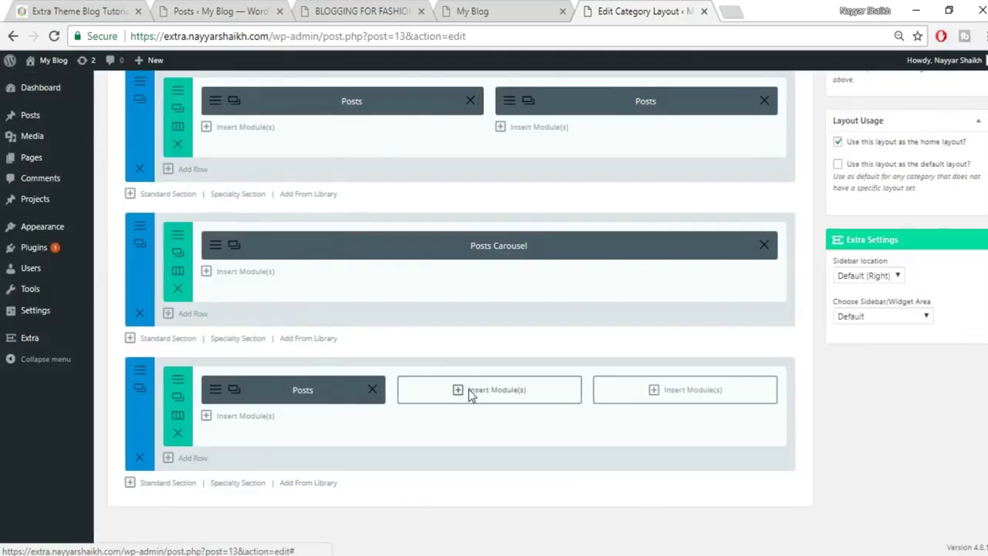
# Step: Add Posts modules showing Spices and Fashion to the second and third columns
pyautogui.click(470, 391)
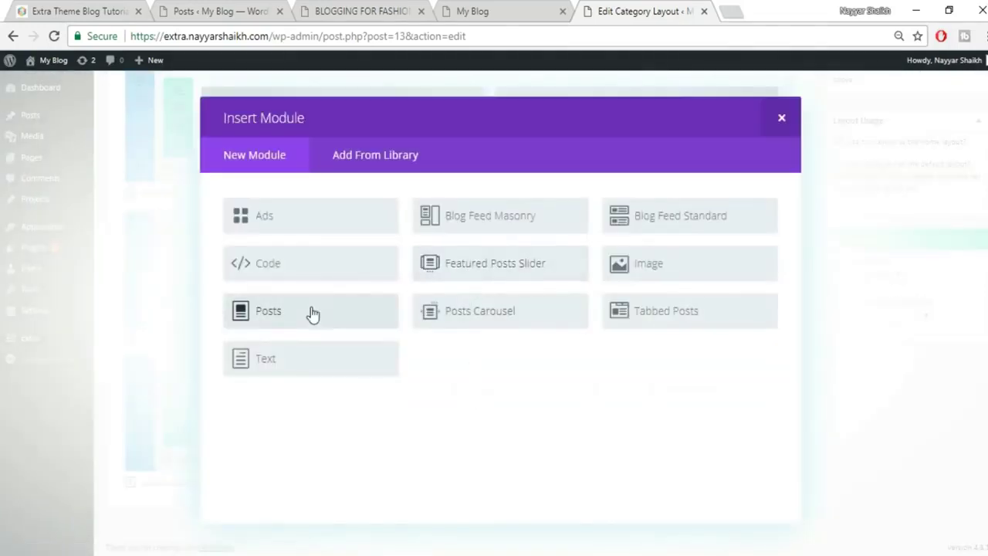
pyautogui.click(312, 314)
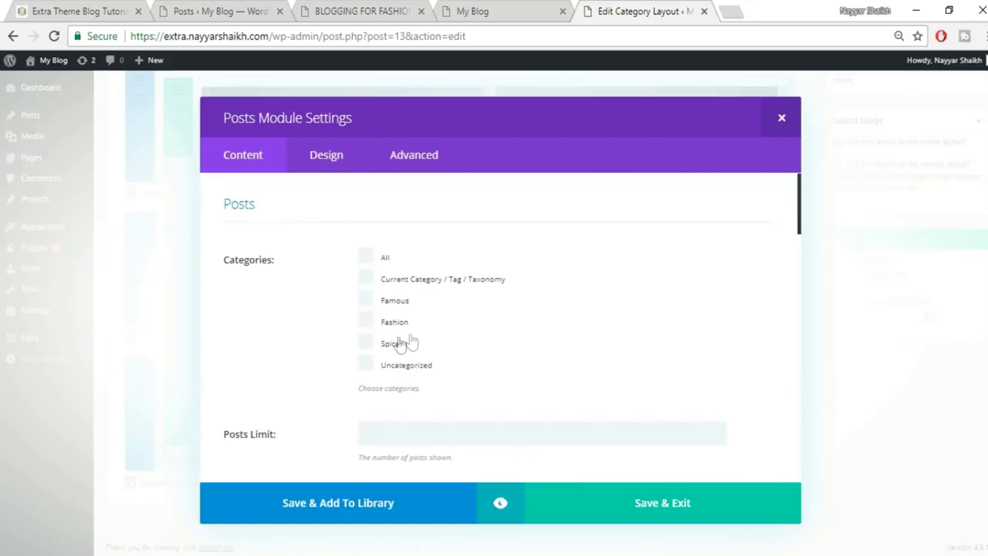
pyautogui.click(633, 523)
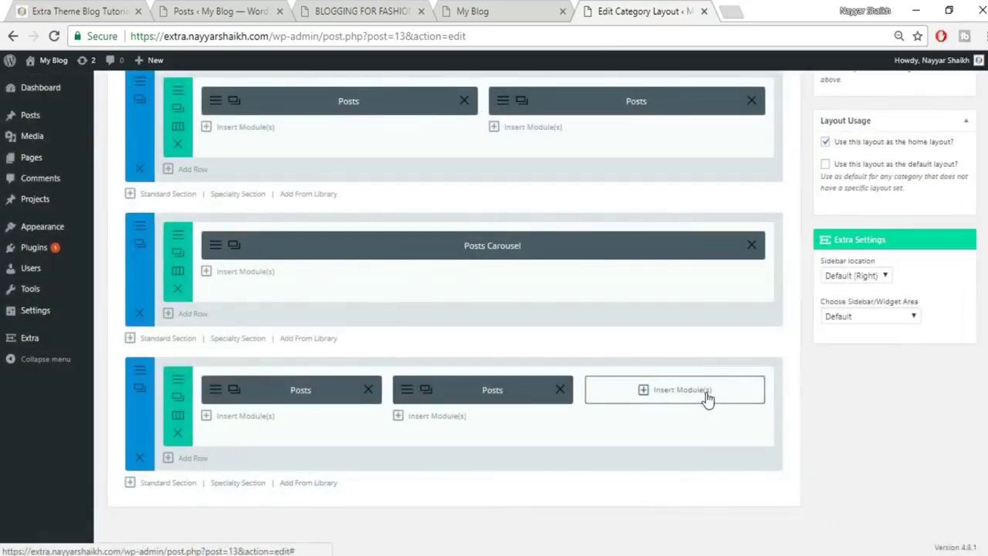
pyautogui.click(704, 395)
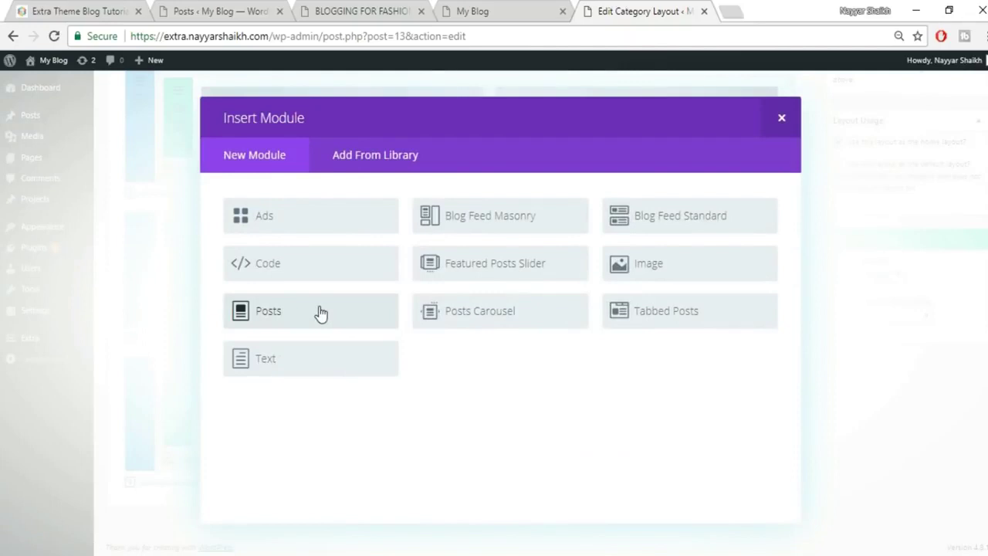
pyautogui.click(321, 313)
pyautogui.click(365, 320)
pyautogui.click(671, 511)
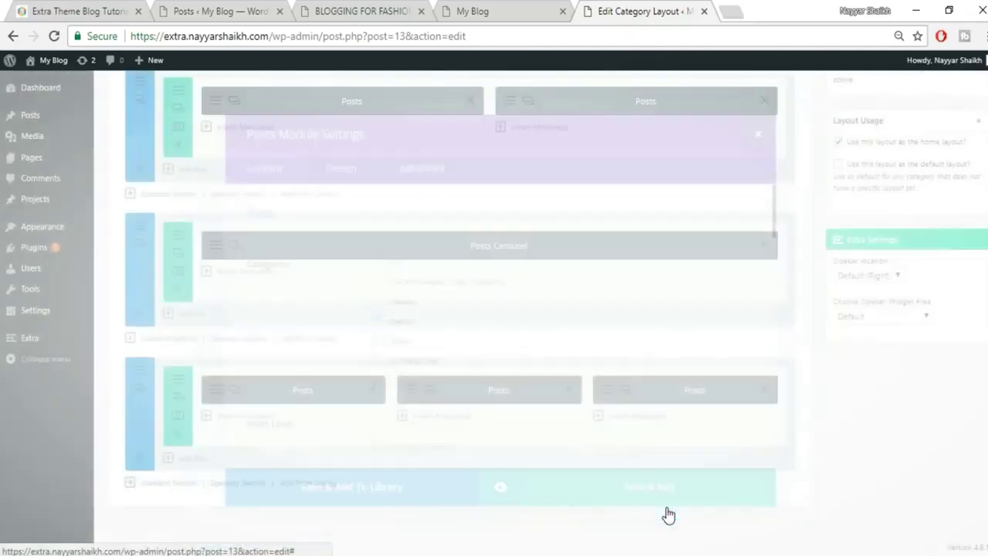
# Step: Check the updated live homepage, then switch back to the layout editor
pyautogui.click(83, 10)
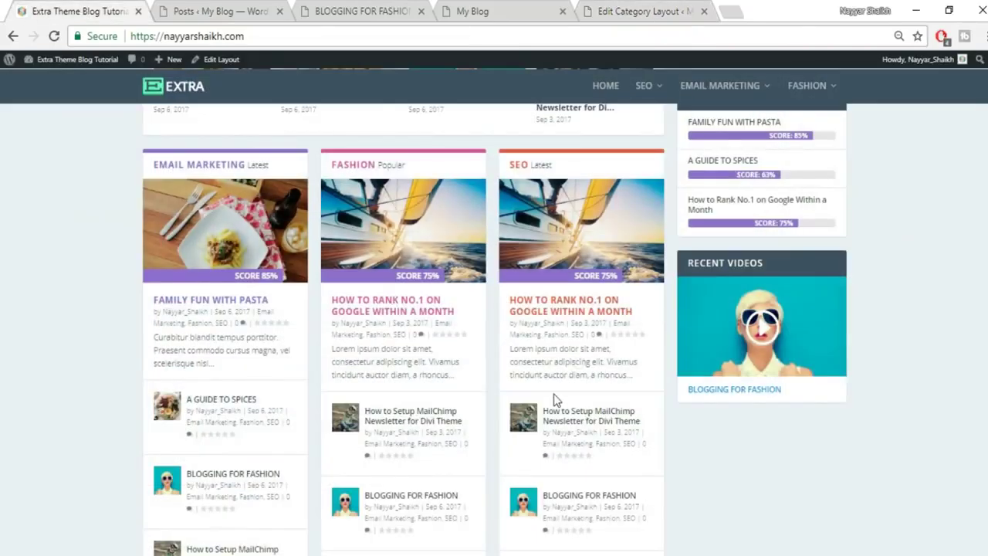
pyautogui.scroll(-5, 551, 402)
pyautogui.scroll(-2, 551, 401)
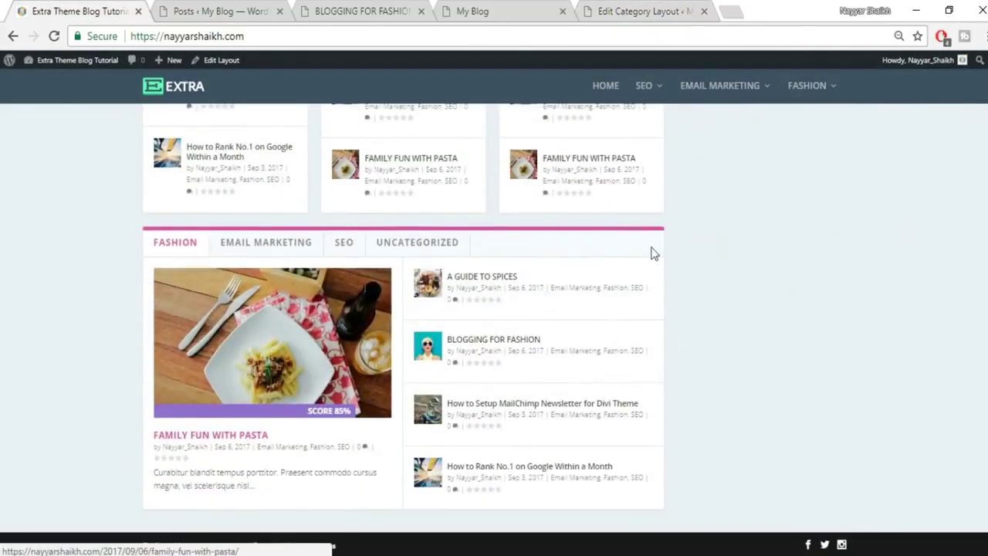
pyautogui.click(645, 8)
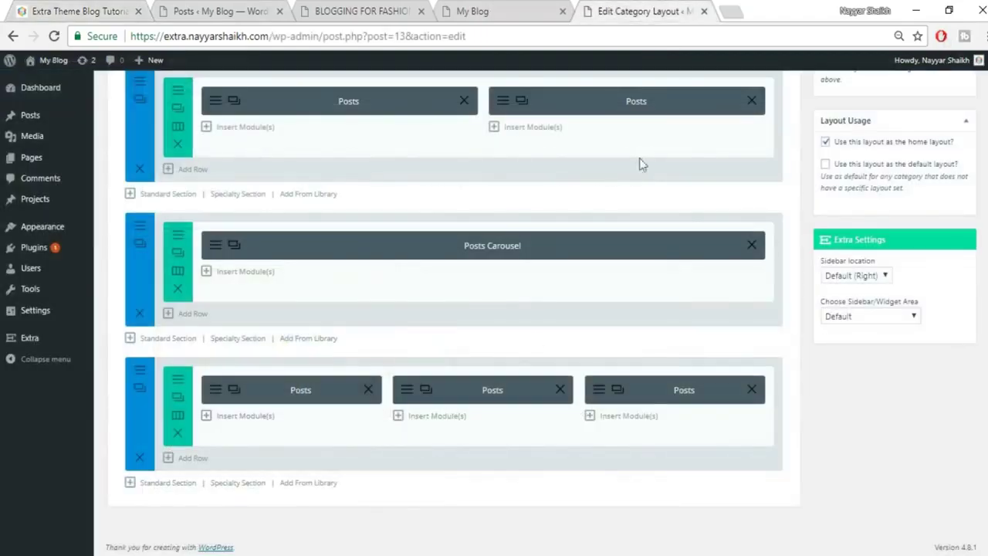
# Step: Add a full-width single-column section holding a Tabbed Posts module
pyautogui.click(164, 483)
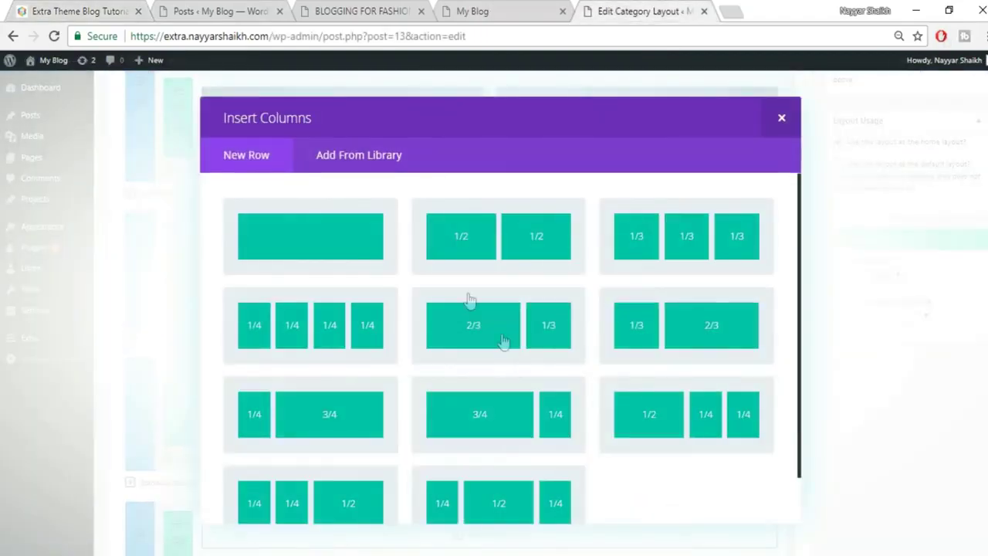
pyautogui.click(327, 244)
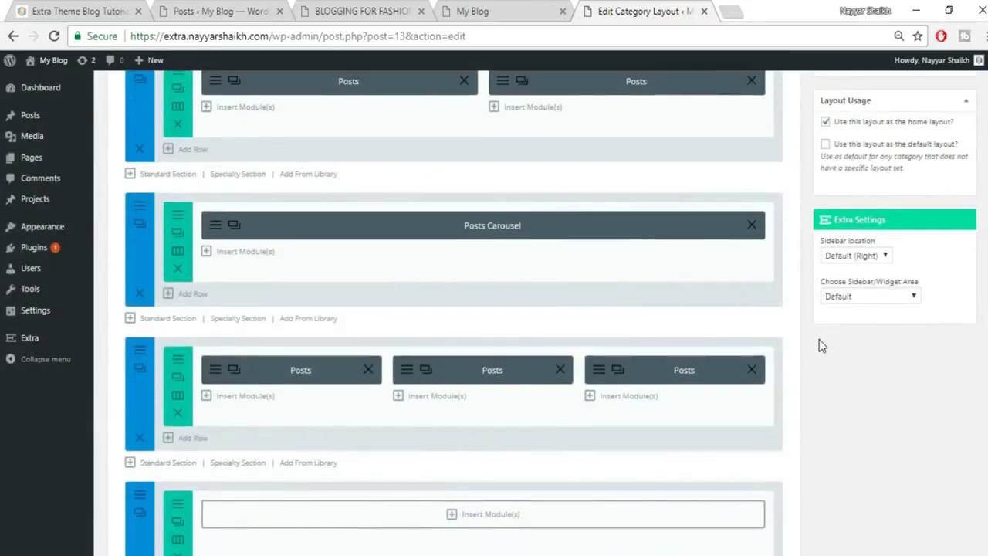
pyautogui.scroll(-2, 819, 340)
pyautogui.click(489, 396)
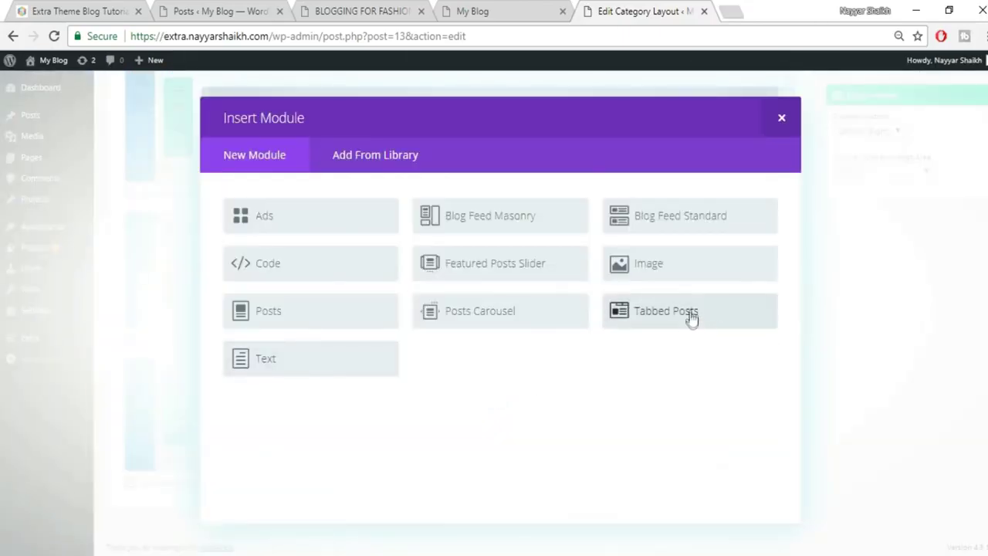
pyautogui.click(757, 327)
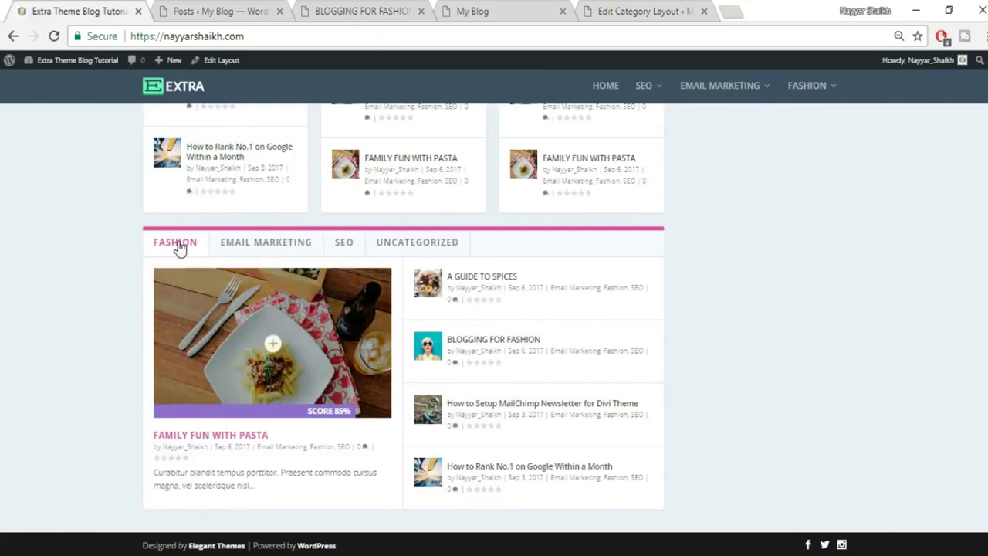
pyautogui.click(671, 9)
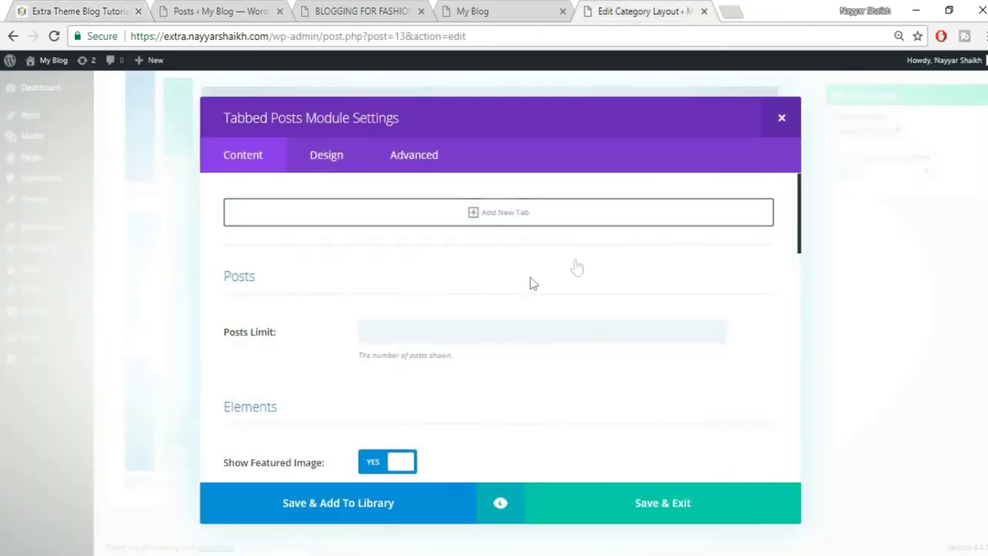
# Step: Add tabs showing Famous and Spices posts to the Tabbed Posts module
pyautogui.click(495, 214)
pyautogui.click(494, 215)
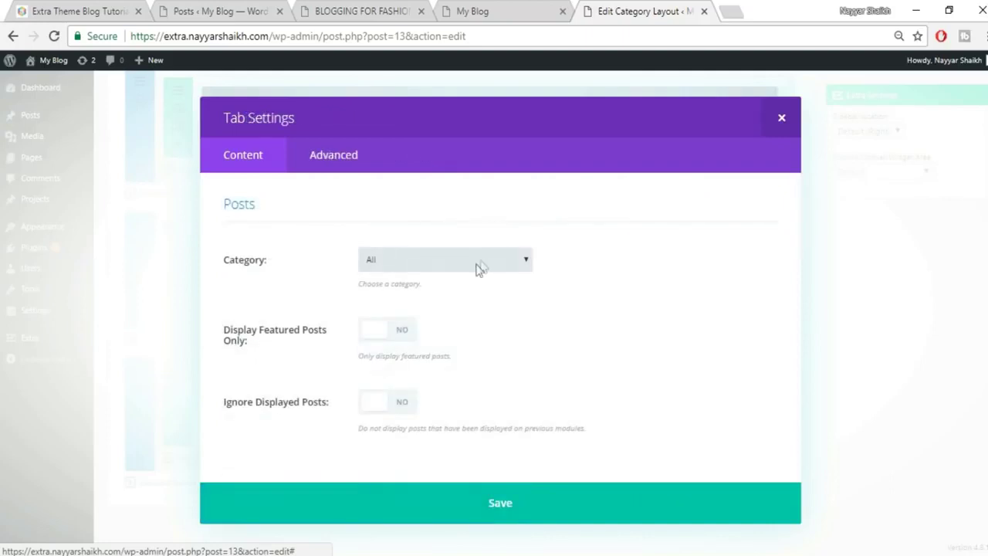
pyautogui.click(436, 263)
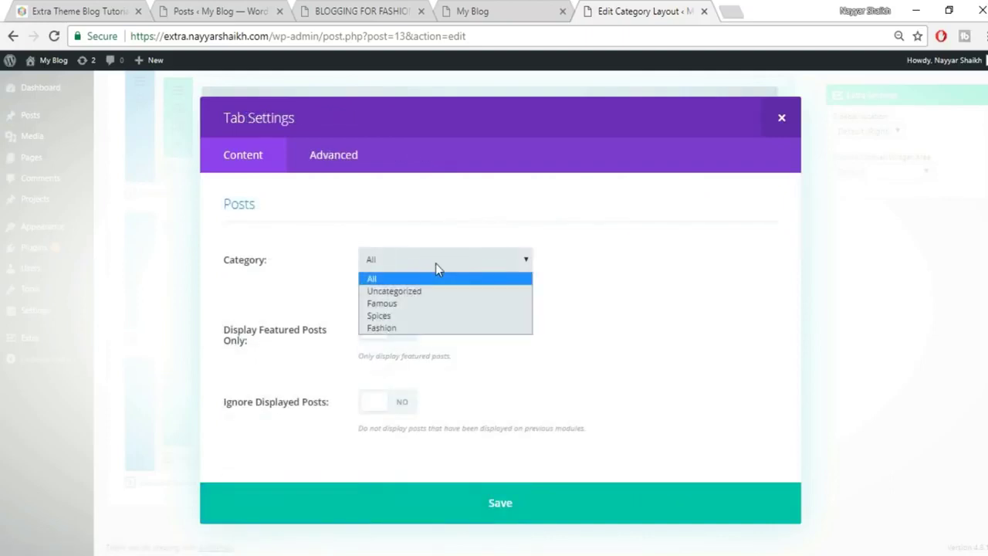
pyautogui.click(420, 308)
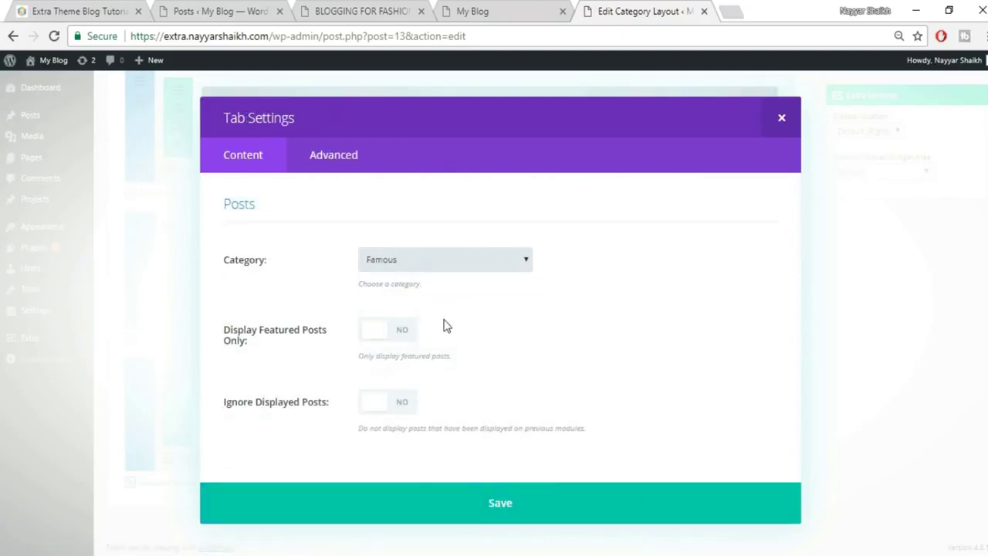
pyautogui.click(566, 502)
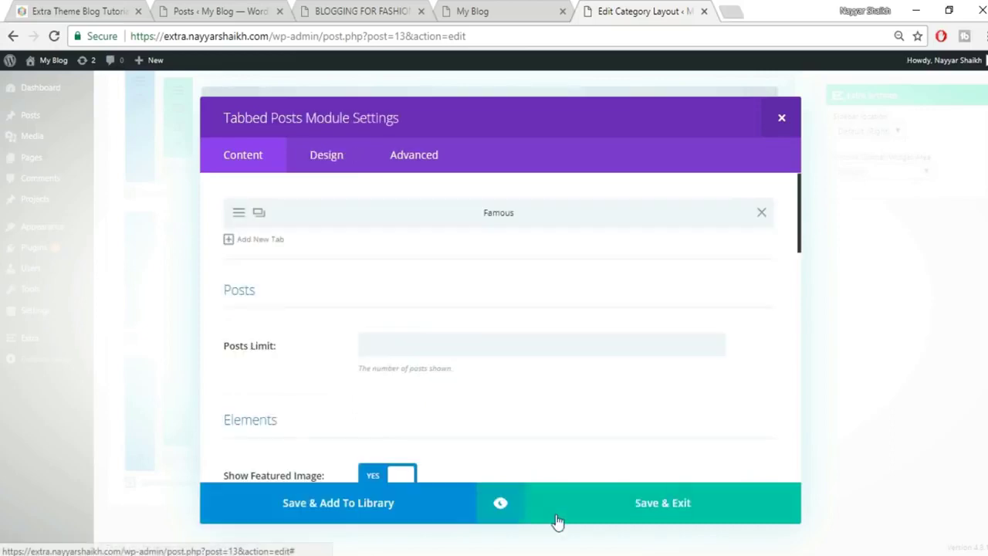
pyautogui.click(244, 241)
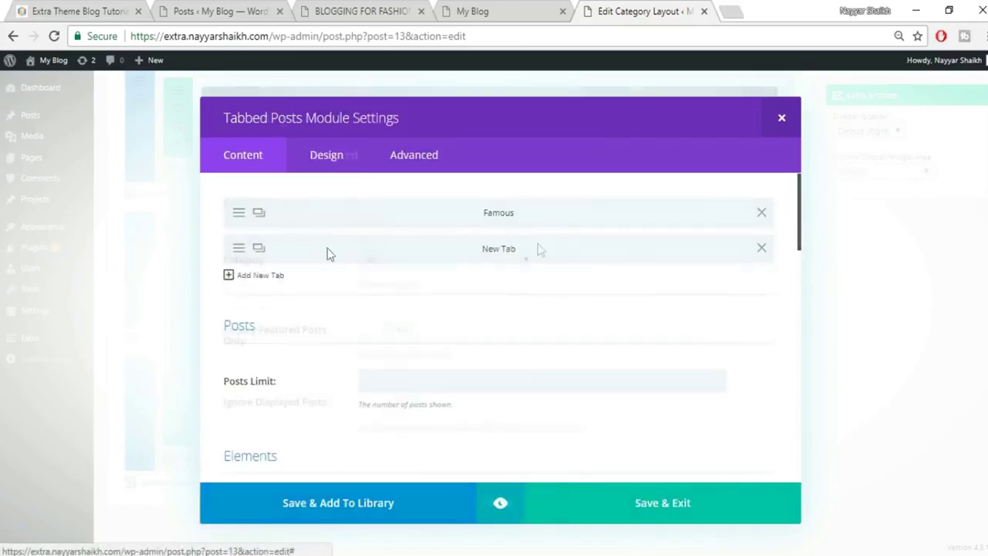
pyautogui.click(458, 263)
pyautogui.click(412, 316)
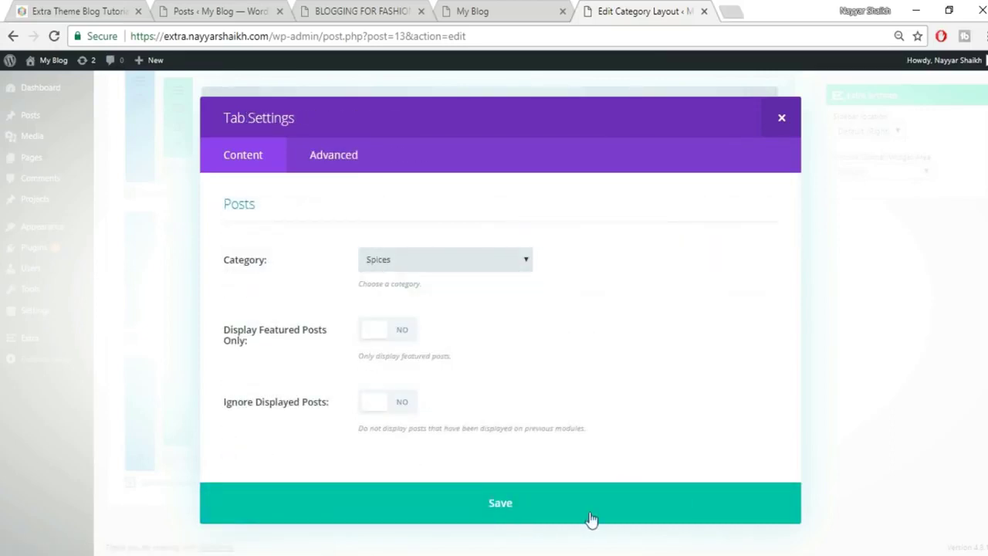
pyautogui.click(591, 519)
# Step: Add a Fashion tab, save the Tabbed Posts module, and update the Homepage layout
pyautogui.click(236, 275)
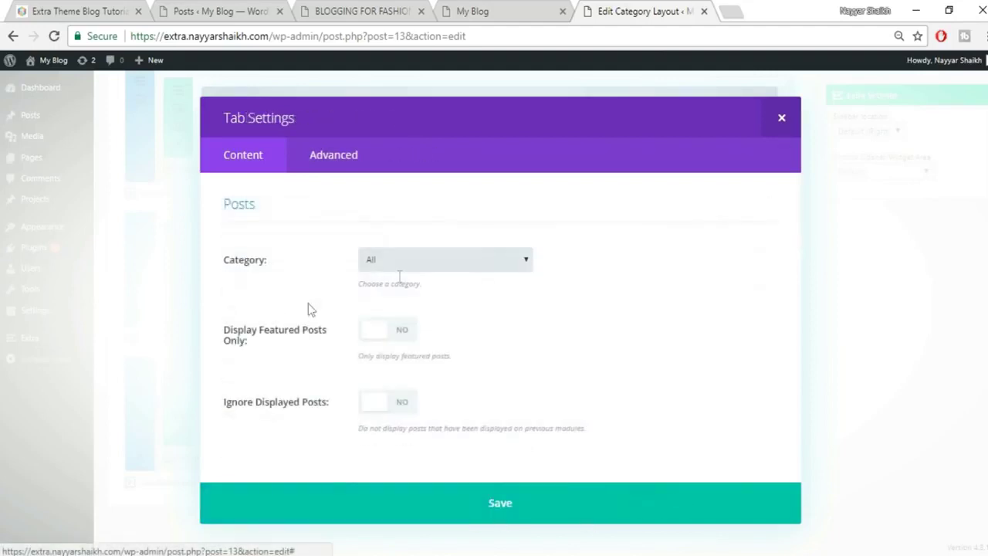
pyautogui.click(436, 260)
pyautogui.click(412, 328)
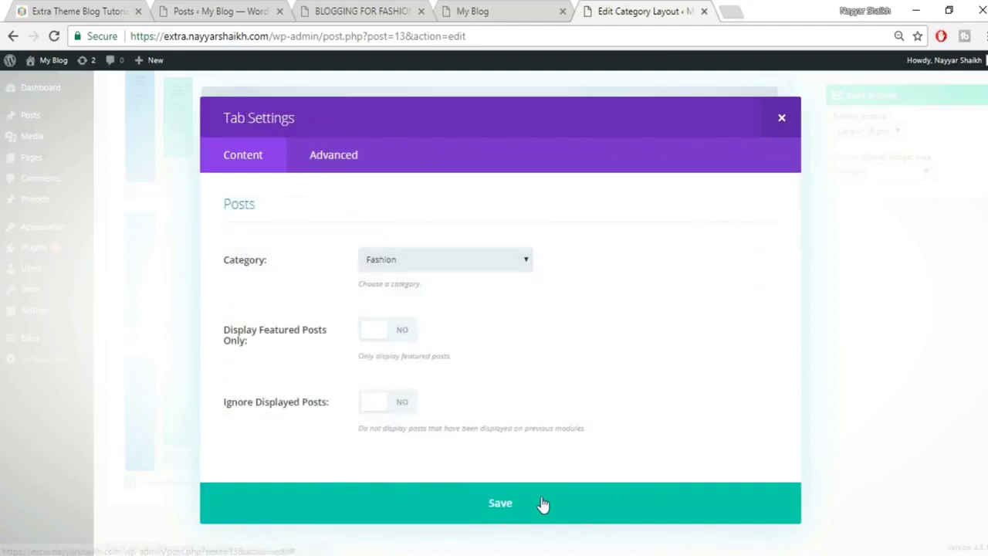
pyautogui.click(543, 505)
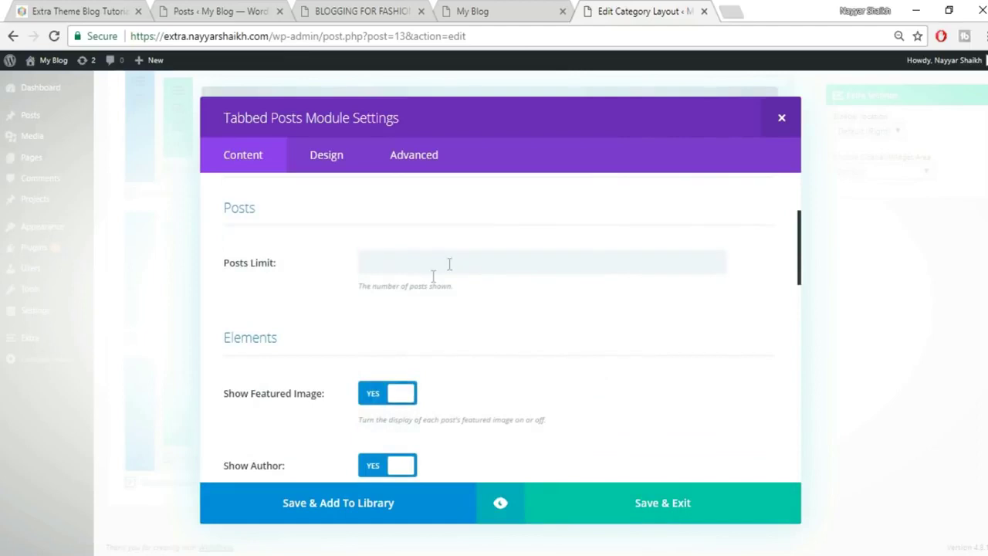
pyautogui.scroll(-7, 538, 318)
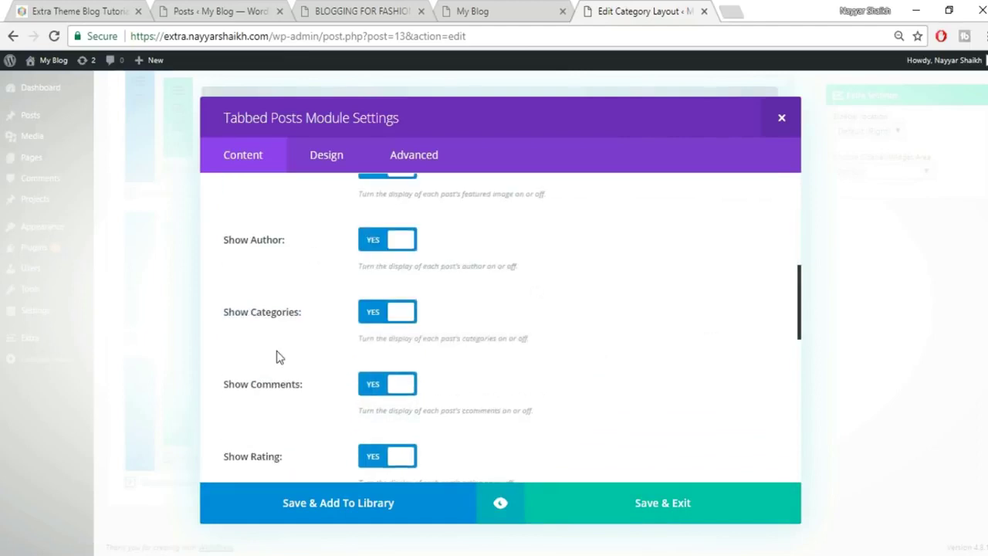
pyautogui.scroll(-3, 540, 370)
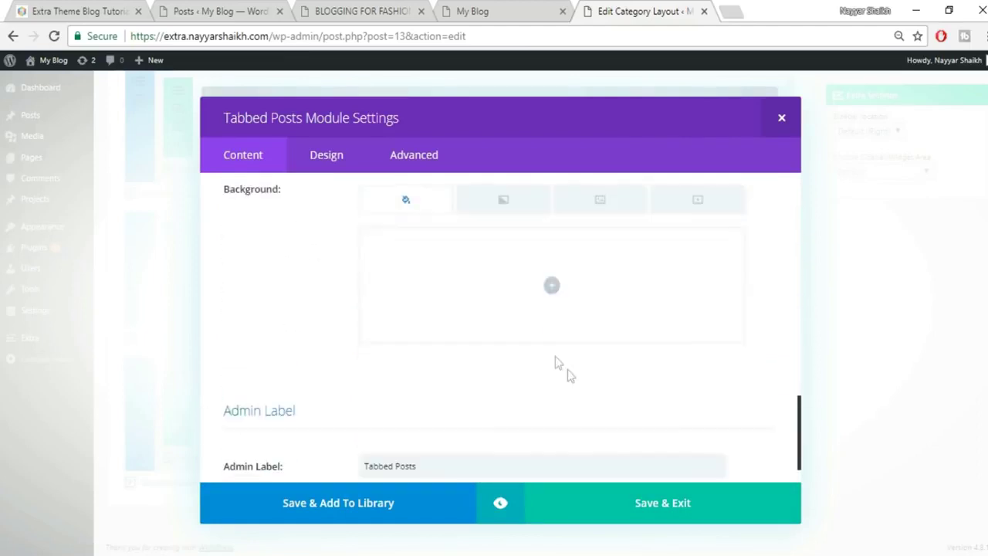
pyautogui.scroll(-1, 382, 352)
pyautogui.click(688, 502)
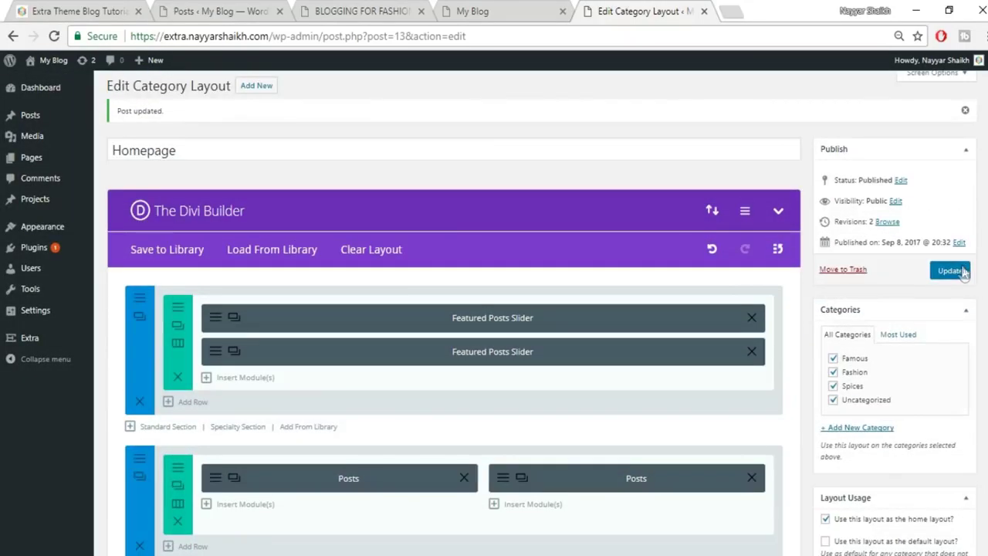
pyautogui.click(962, 272)
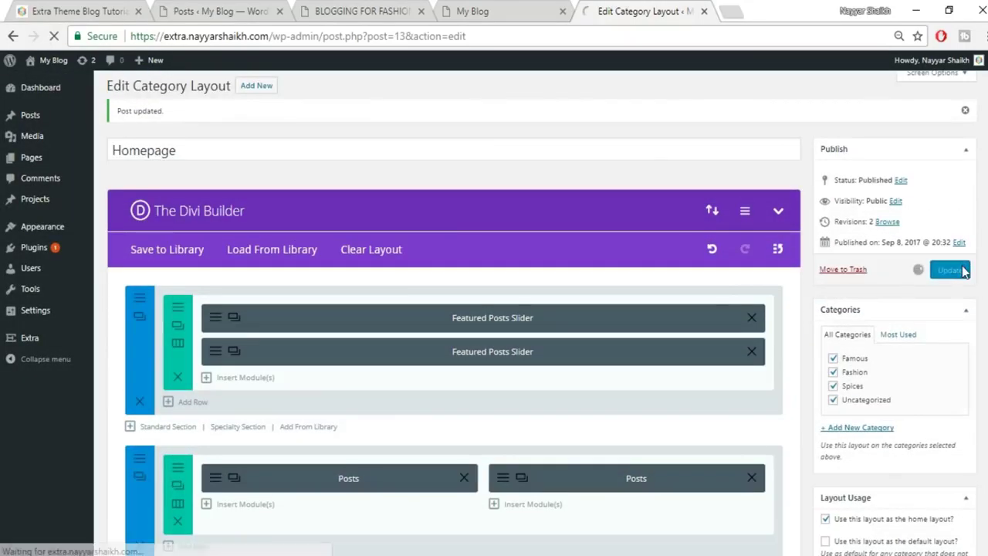
pyautogui.click(533, 14)
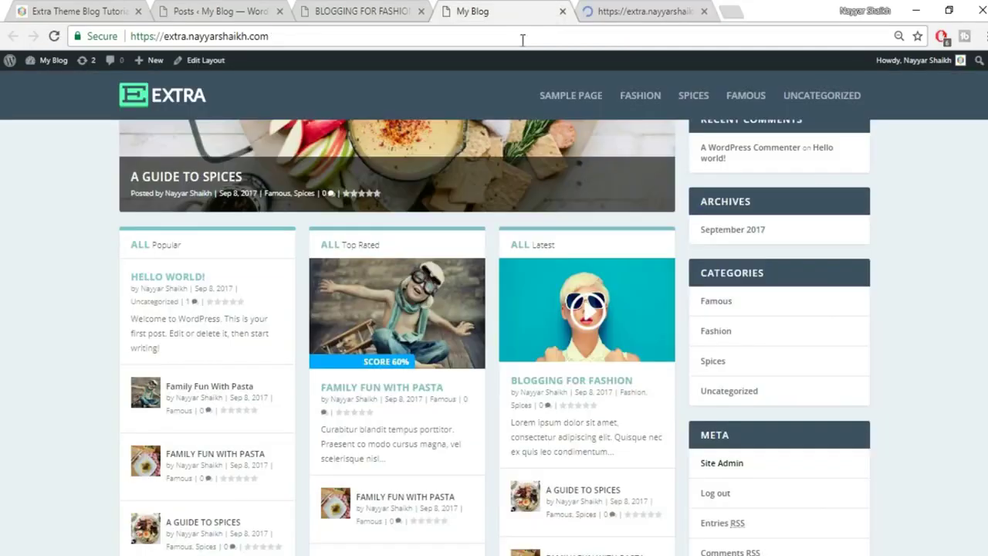
pyautogui.press('Return')
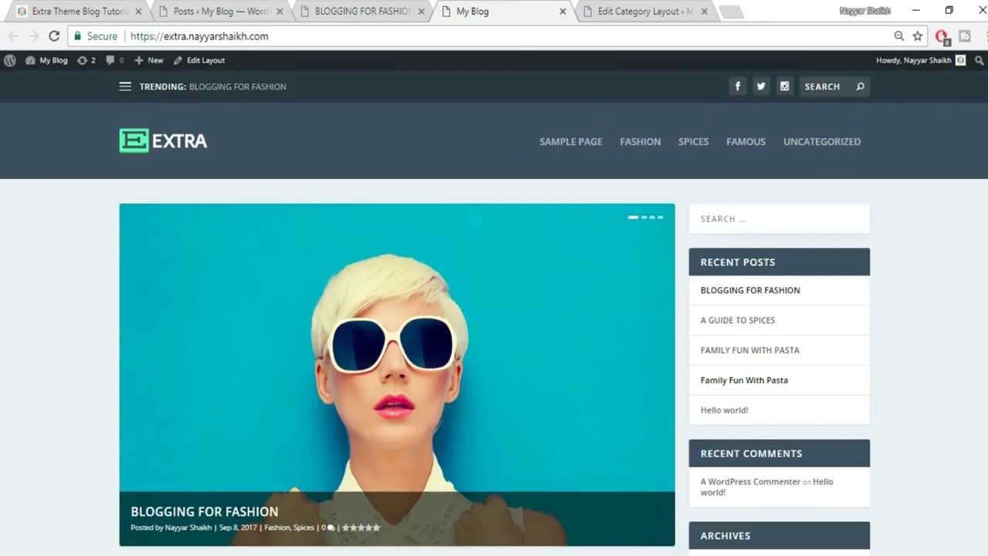
pyautogui.scroll(-5, 494, 308)
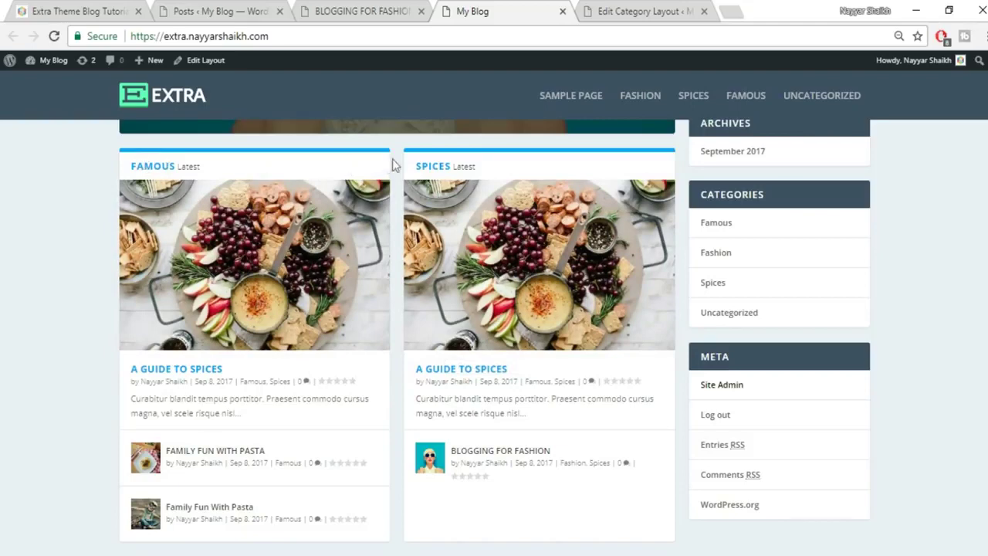
pyautogui.scroll(-5, 535, 315)
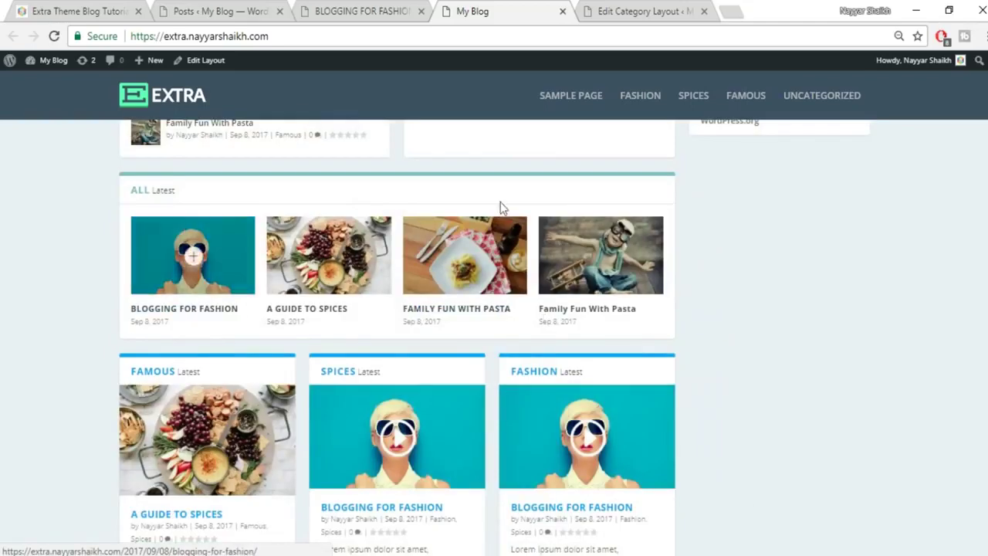
pyautogui.scroll(-2, 765, 316)
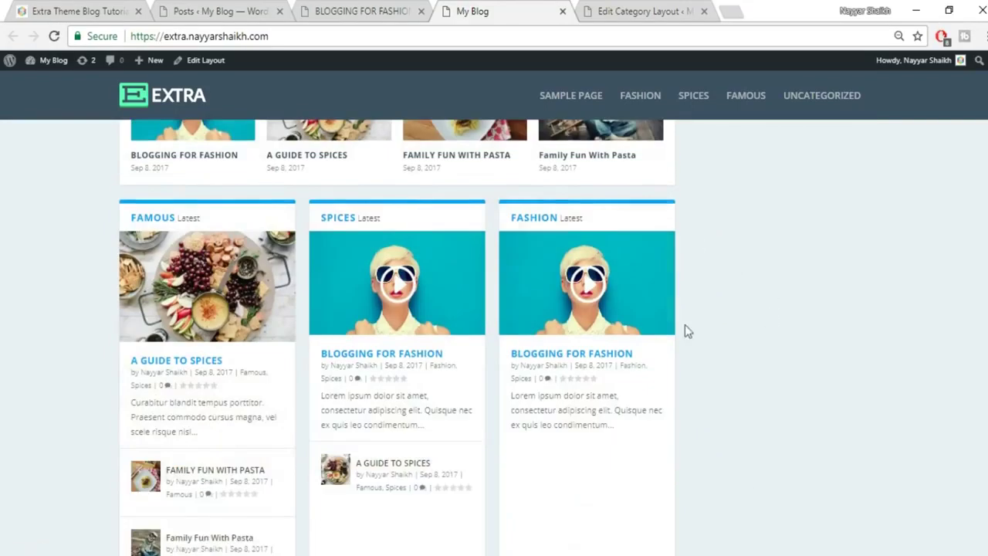
pyautogui.scroll(-5, 624, 399)
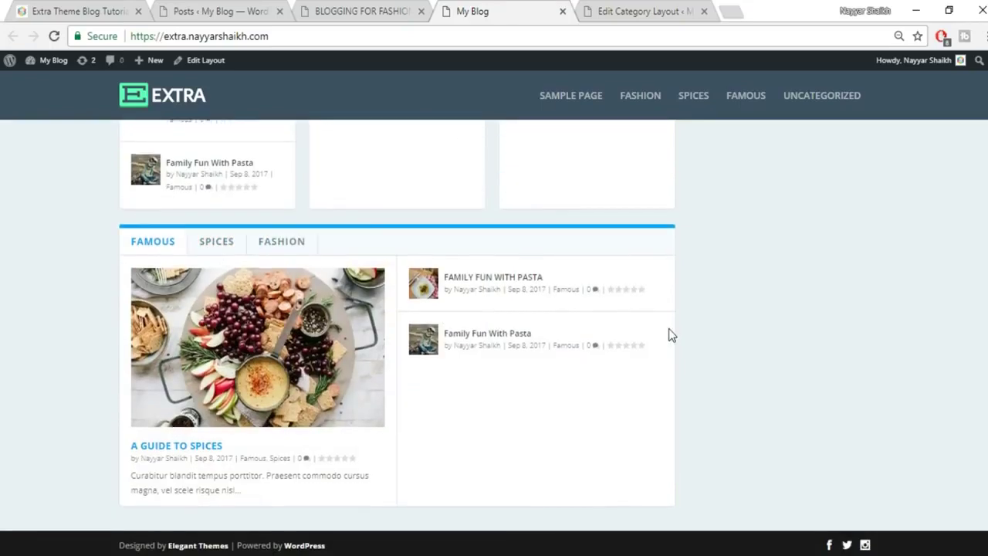
pyautogui.scroll(2, 436, 407)
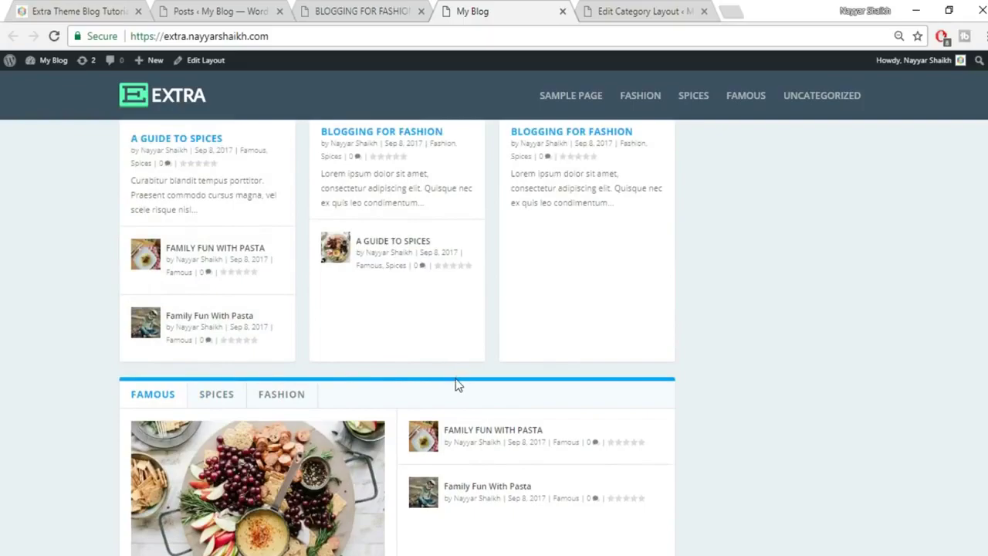
pyautogui.scroll(3, 463, 397)
pyautogui.scroll(7, 725, 293)
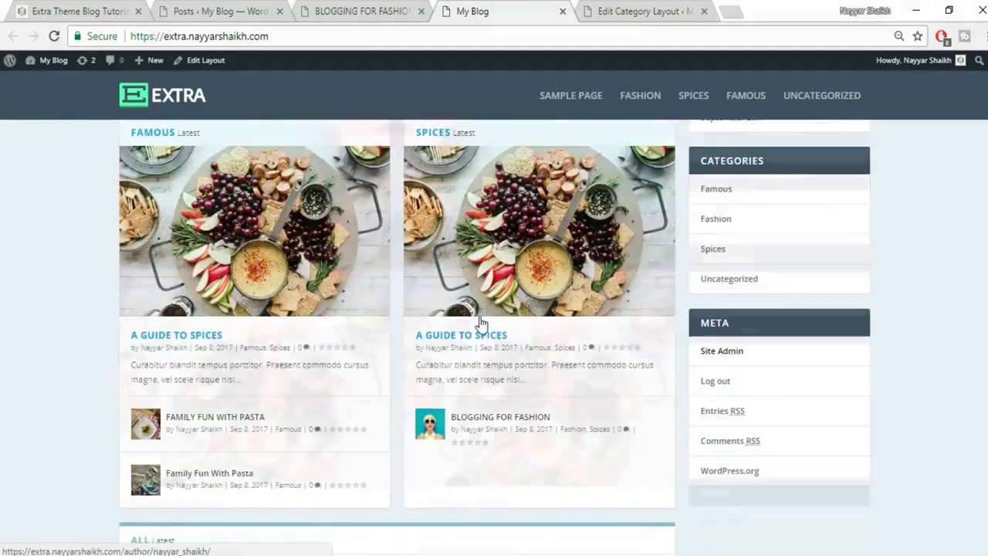
pyautogui.click(56, 9)
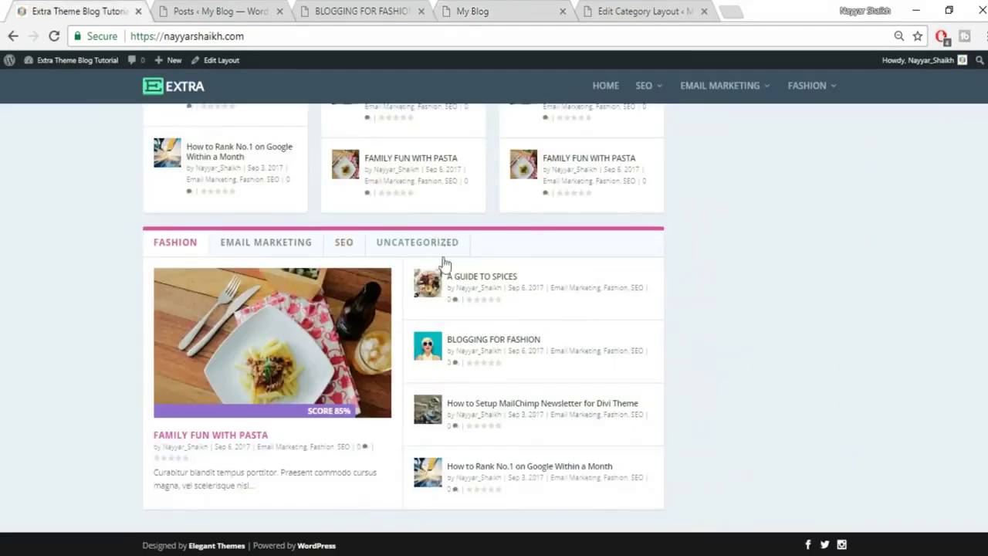
pyautogui.scroll(10, 444, 264)
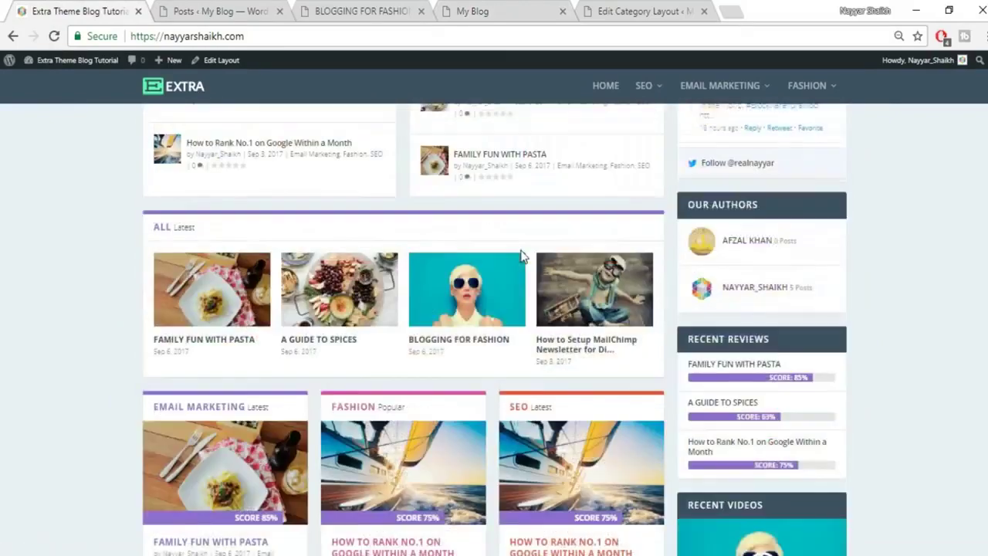
pyautogui.scroll(2, 521, 256)
pyautogui.click(482, 10)
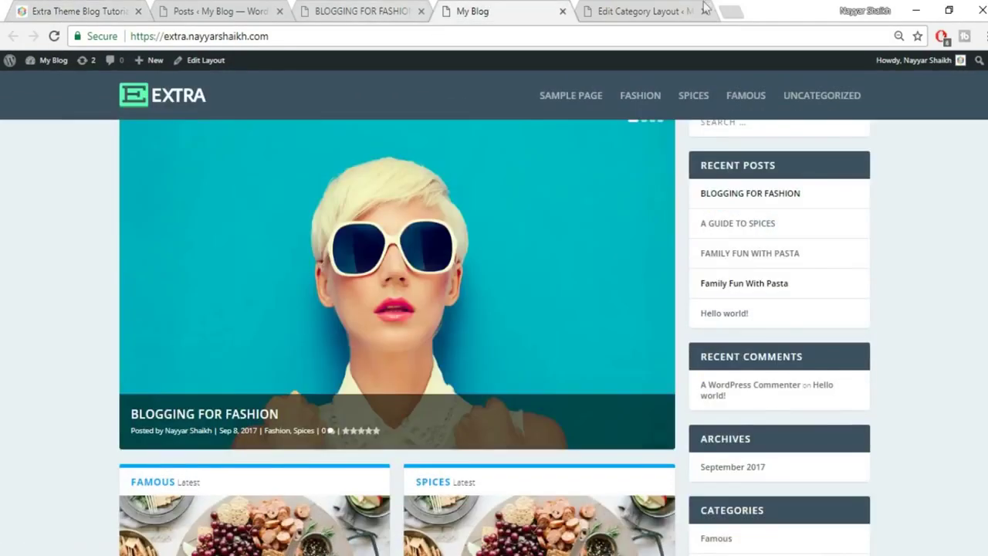
pyautogui.click(705, 9)
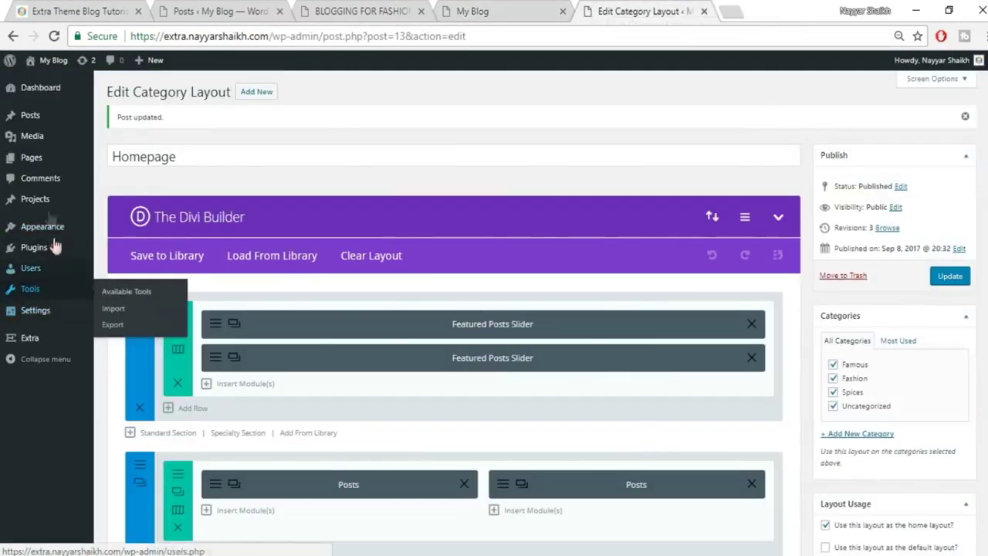
# Step: Save the Famous category with its purple colour
pyautogui.moveTo(42, 158)
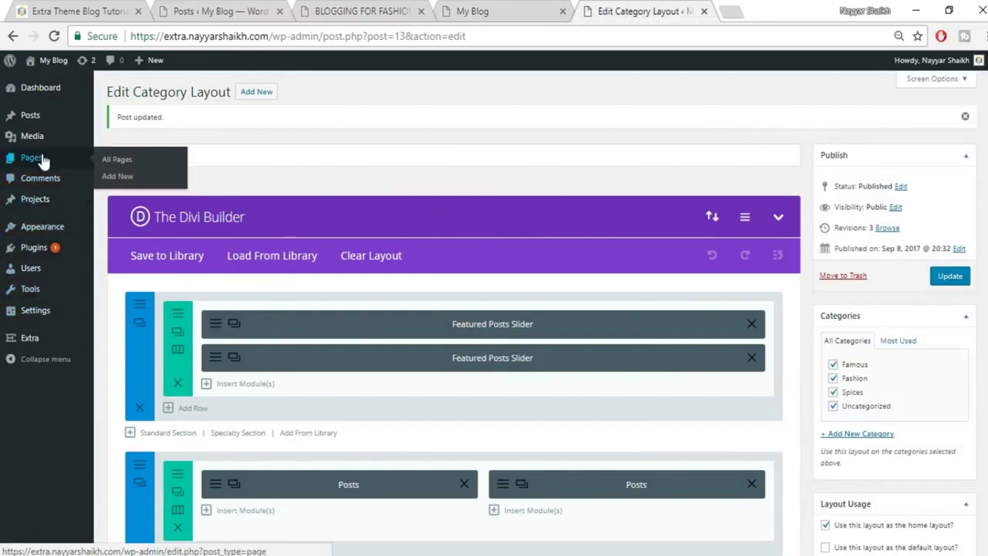
pyautogui.moveTo(45, 125)
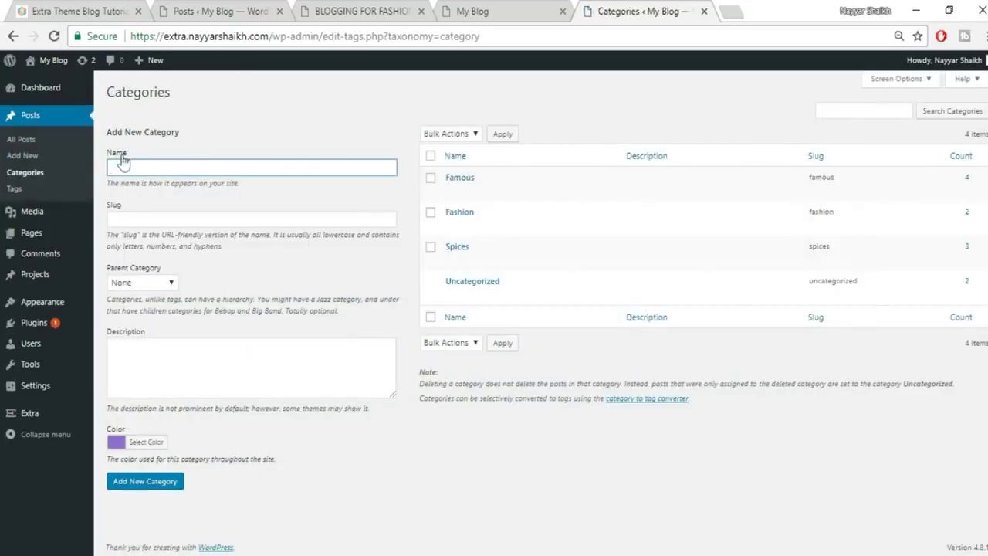
pyautogui.moveTo(489, 196)
pyautogui.click(452, 192)
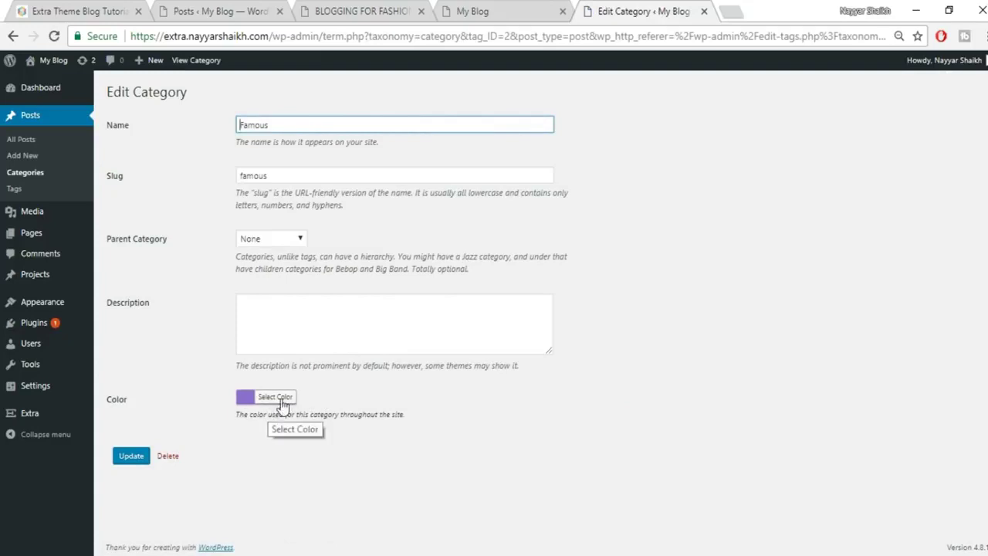
pyautogui.click(130, 458)
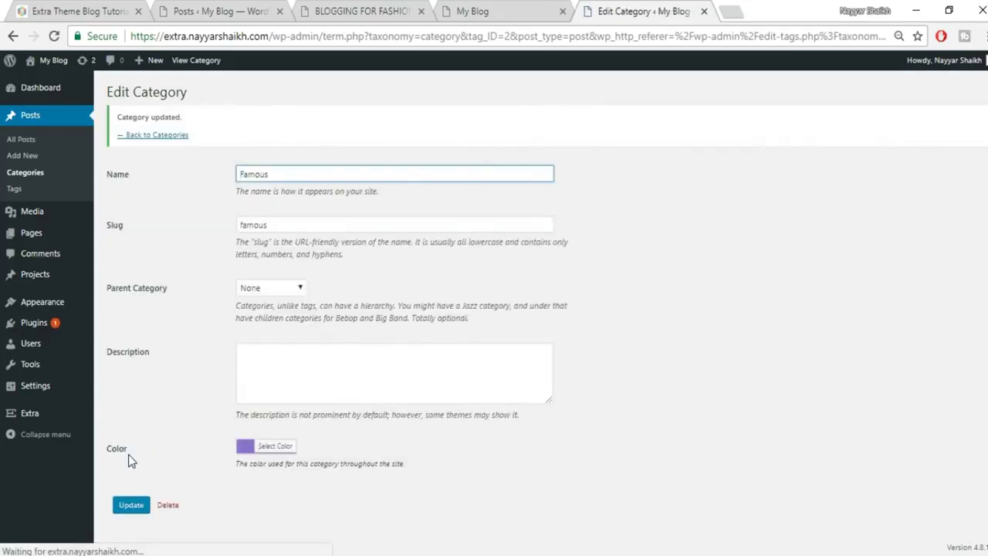
pyautogui.click(159, 135)
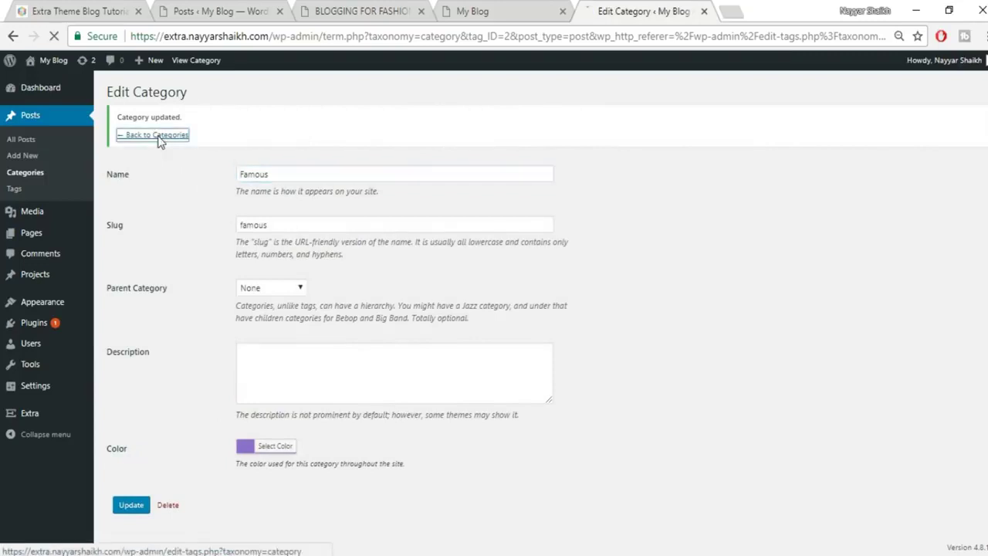
# Step: Save Fashion with pink and Spices with red, then reload the blog's front page
pyautogui.moveTo(478, 227)
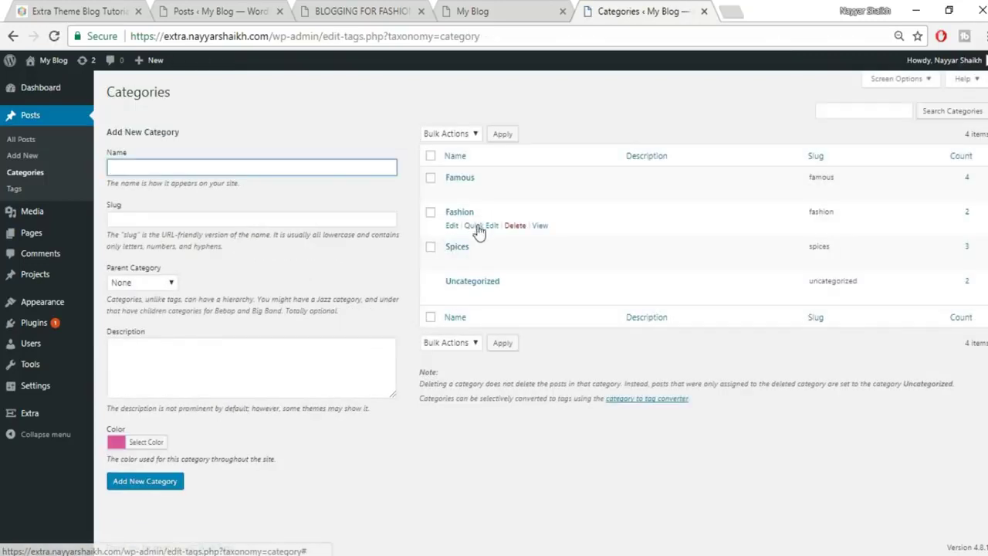
pyautogui.click(452, 225)
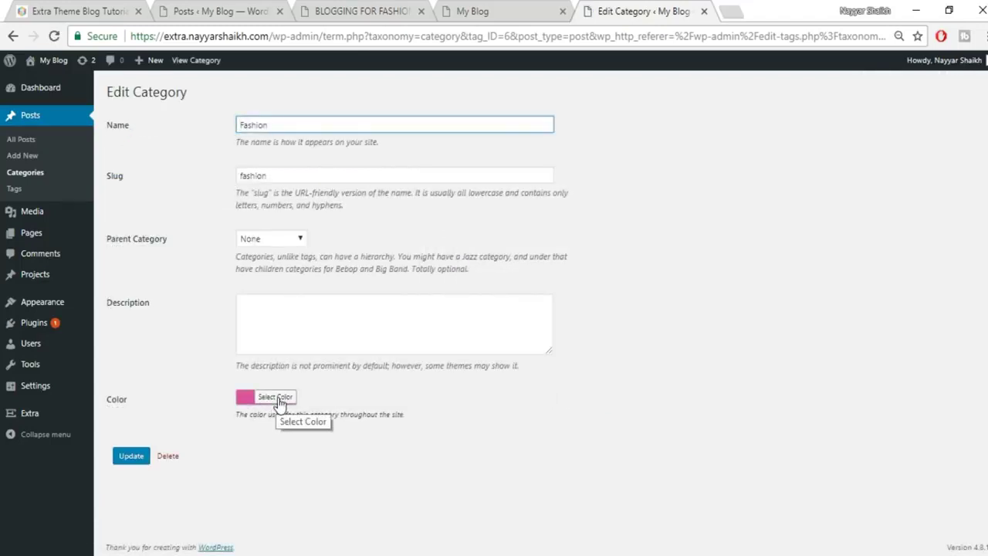
pyautogui.click(130, 457)
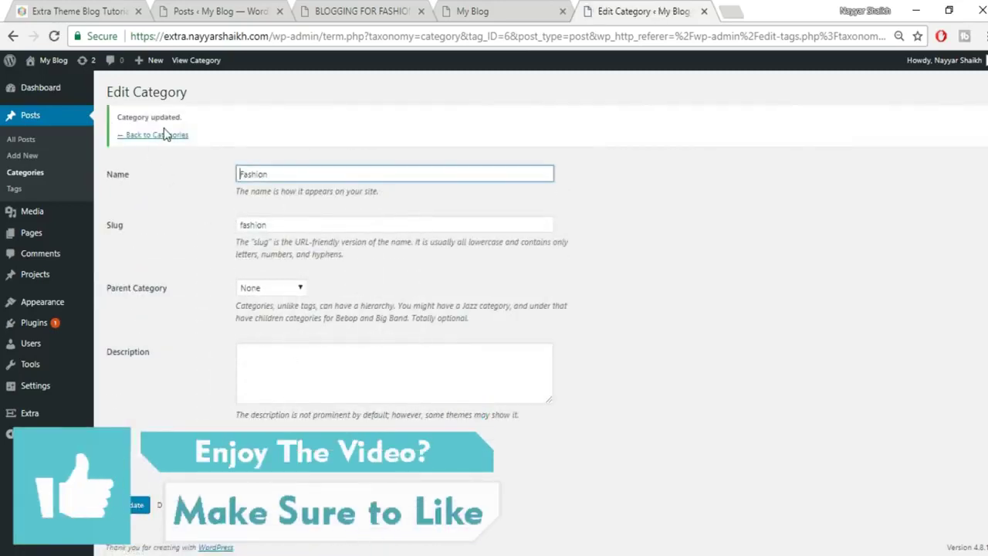
pyautogui.click(159, 135)
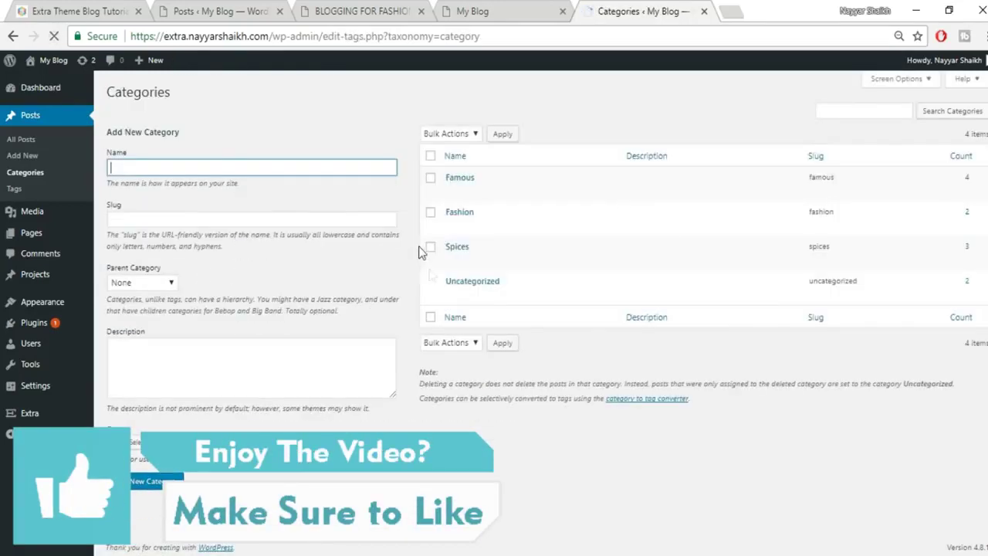
pyautogui.click(456, 260)
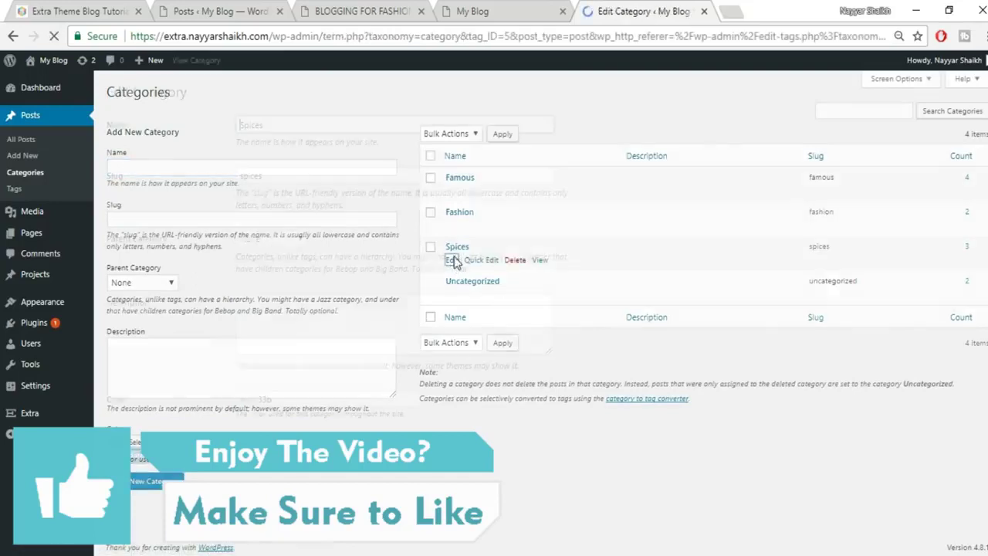
pyautogui.click(133, 459)
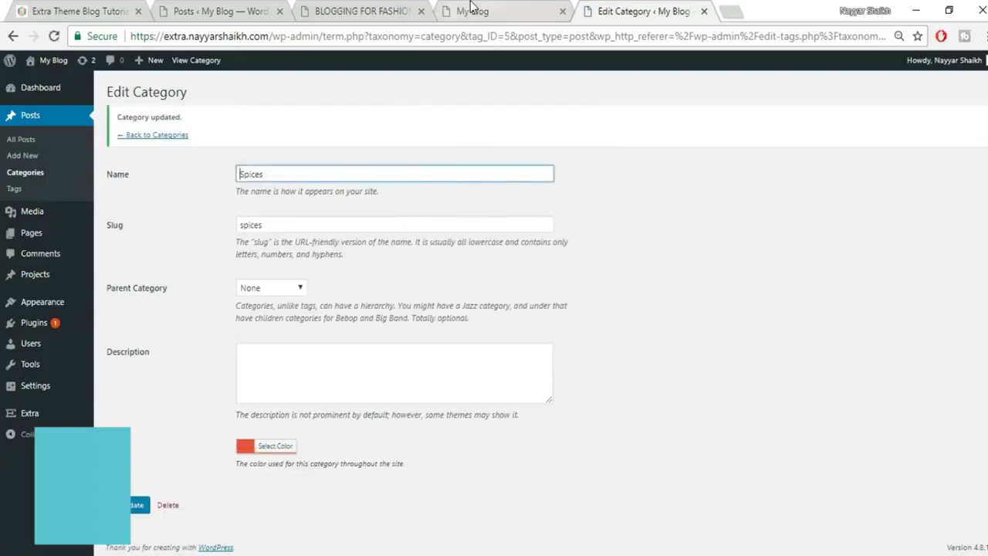
pyautogui.click(473, 9)
pyautogui.click(54, 36)
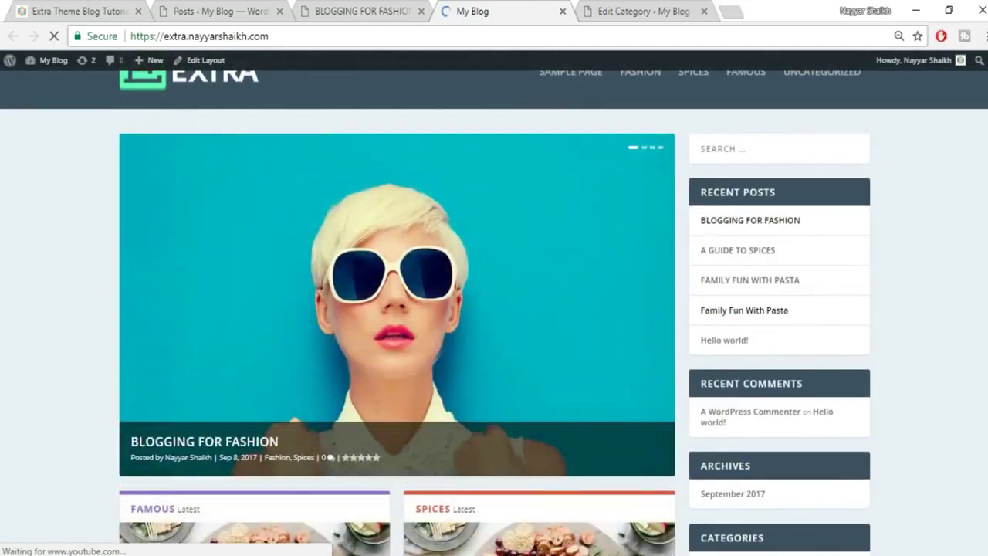
# Step: Scroll the front page and show the Spices posts in the tabbed category box
pyautogui.scroll(-1, 494, 309)
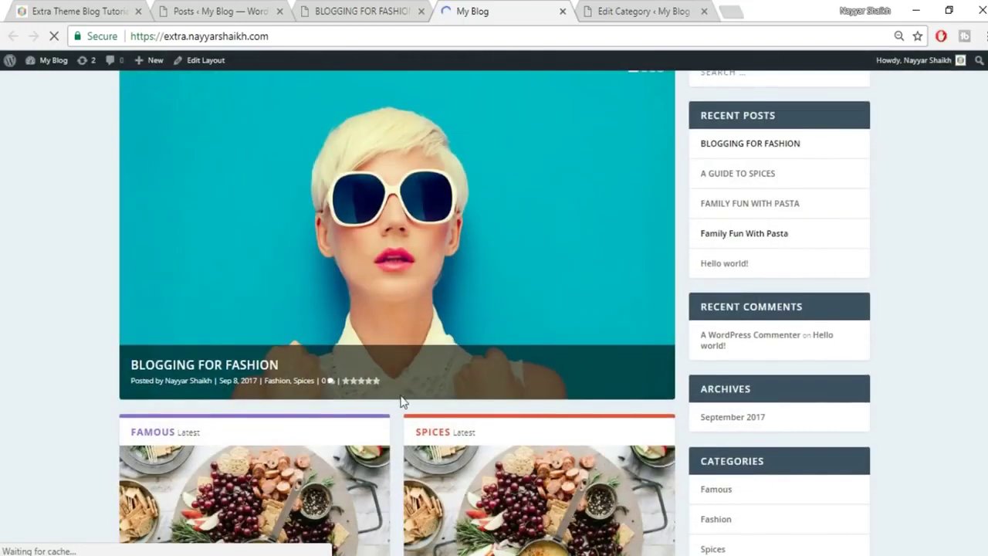
pyautogui.scroll(-3, 432, 347)
pyautogui.scroll(-2, 534, 224)
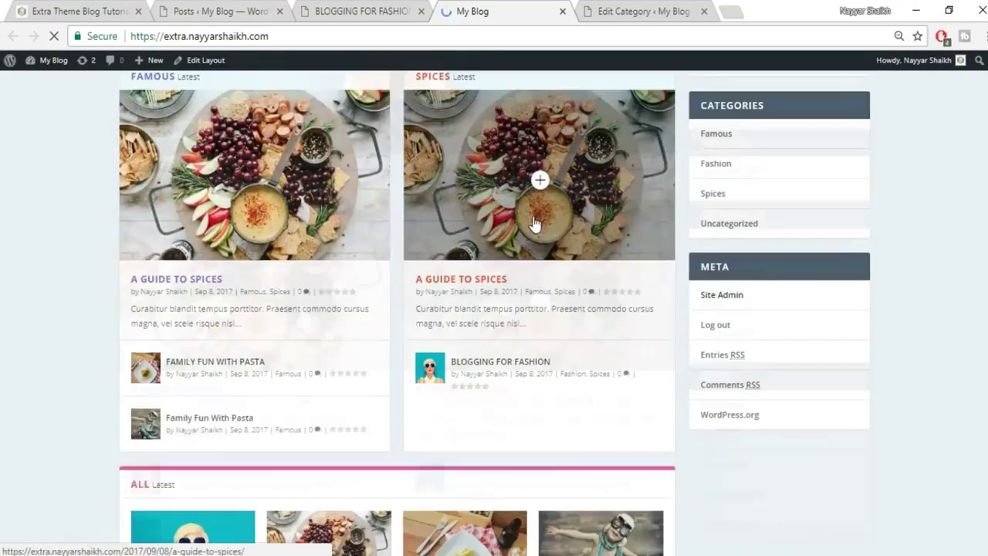
pyautogui.scroll(-3, 534, 224)
pyautogui.scroll(-4, 693, 323)
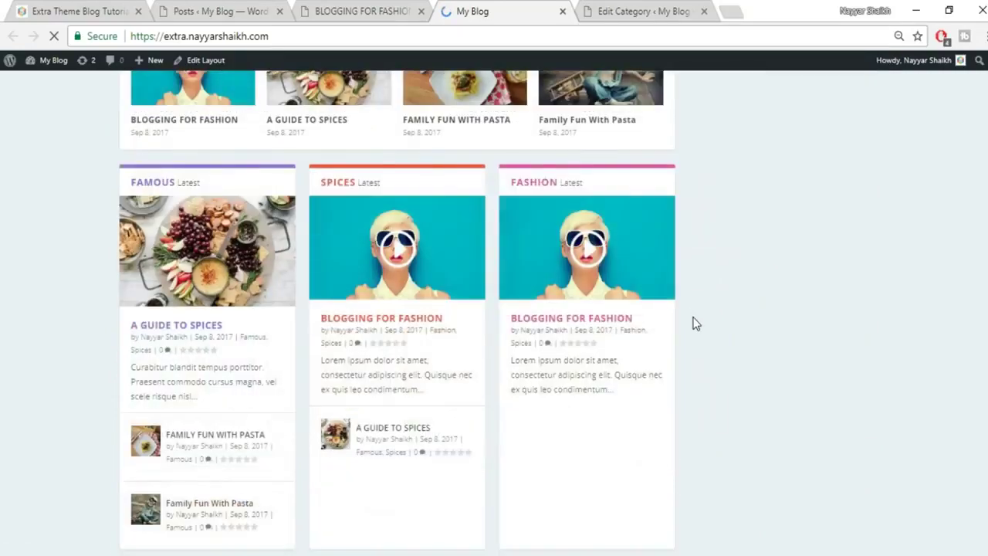
pyautogui.scroll(-4, 693, 323)
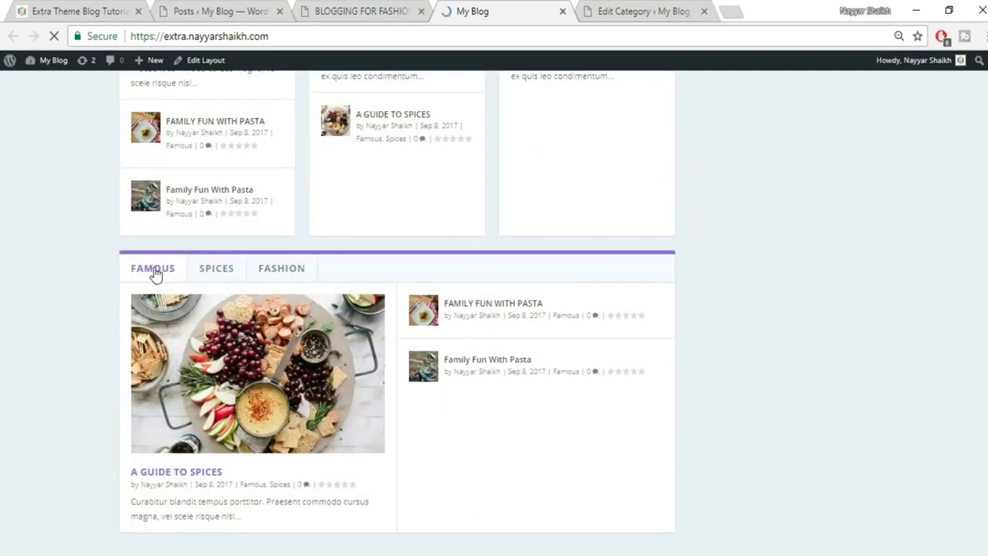
pyautogui.click(215, 269)
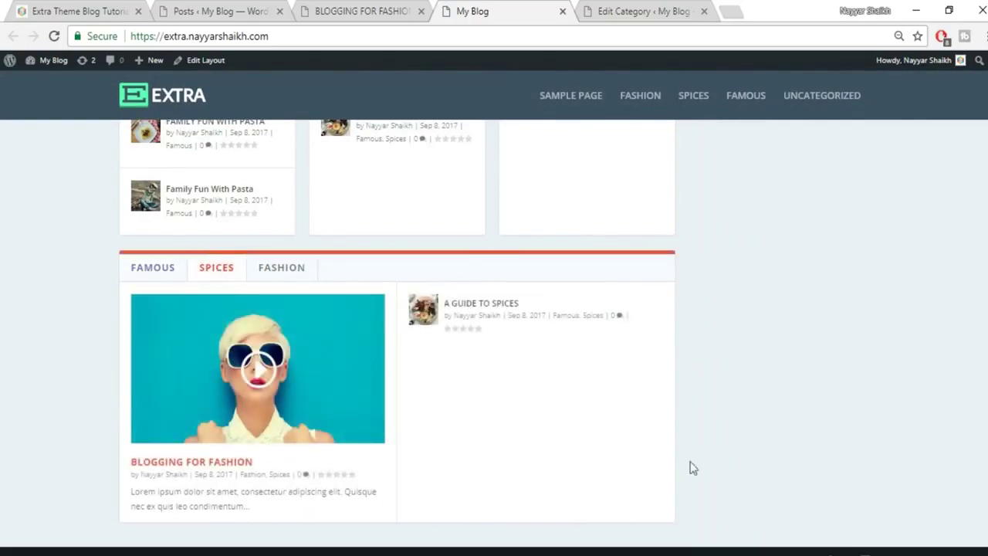
pyautogui.scroll(10, 692, 467)
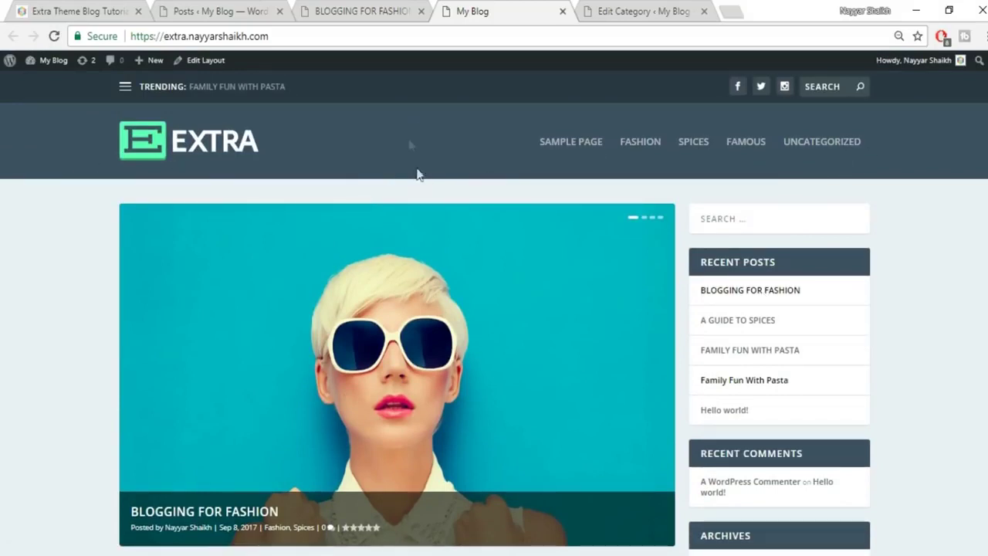
# Step: Compare the coloured category blocks with the Extra Theme Blog Tutorial reference site
pyautogui.click(351, 10)
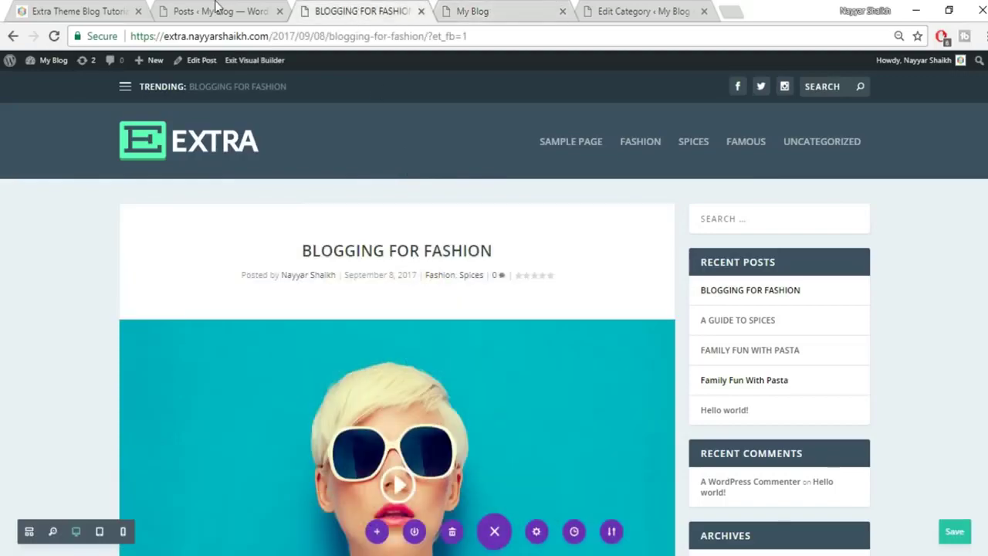
pyautogui.click(77, 11)
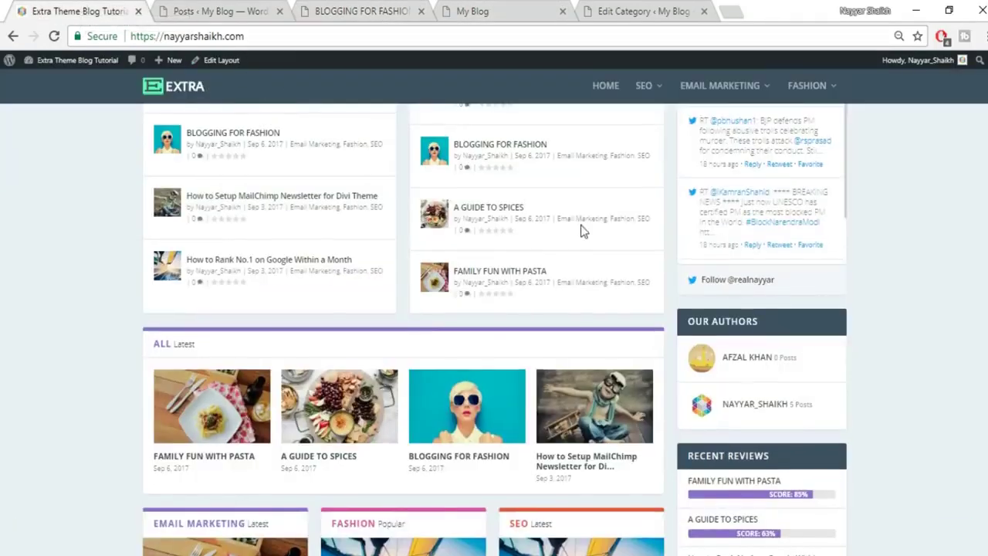
pyautogui.scroll(10, 585, 247)
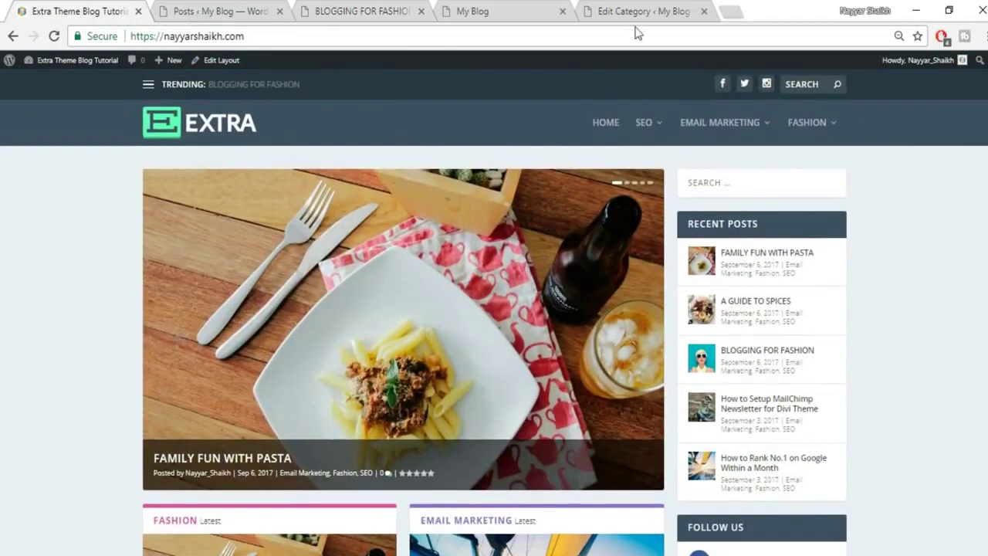
pyautogui.click(513, 11)
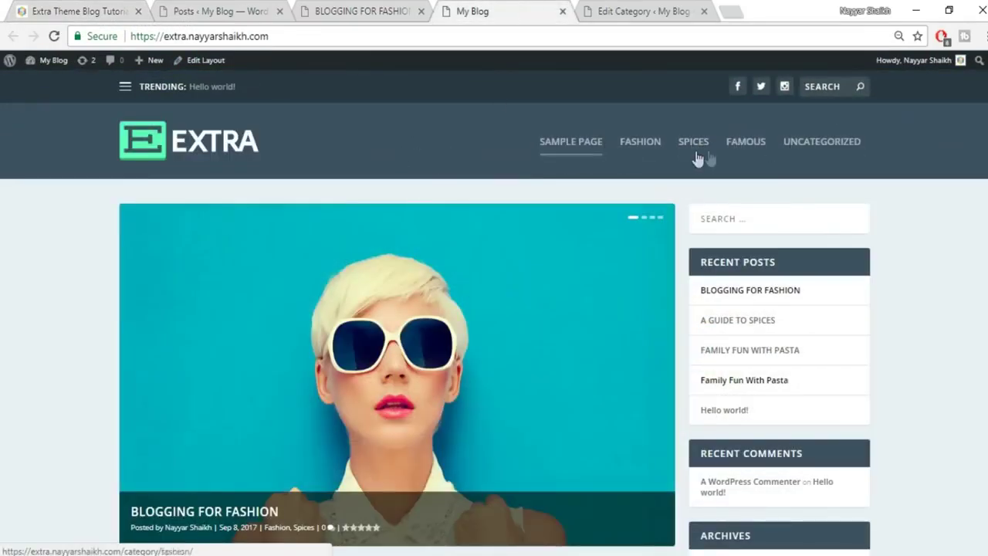
pyautogui.click(114, 9)
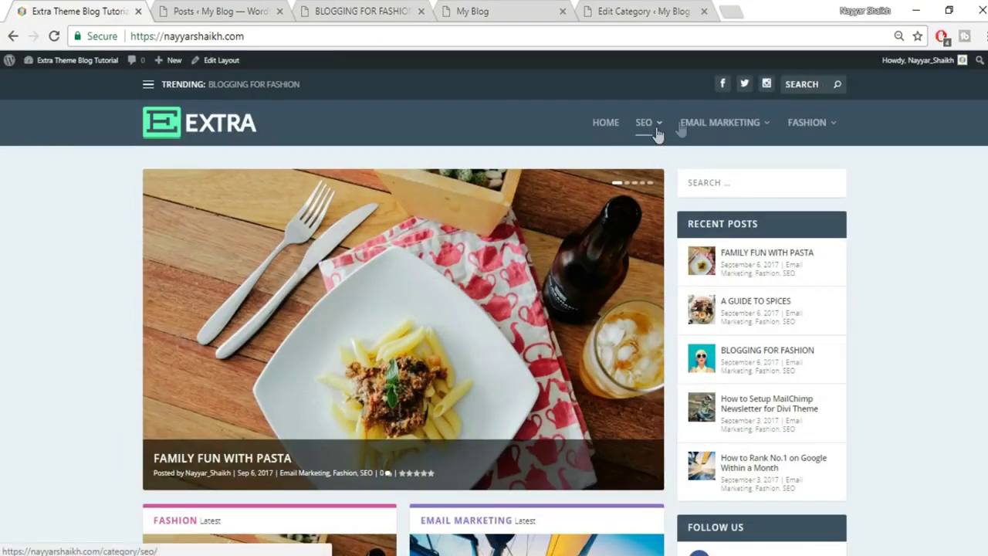
pyautogui.moveTo(726, 123)
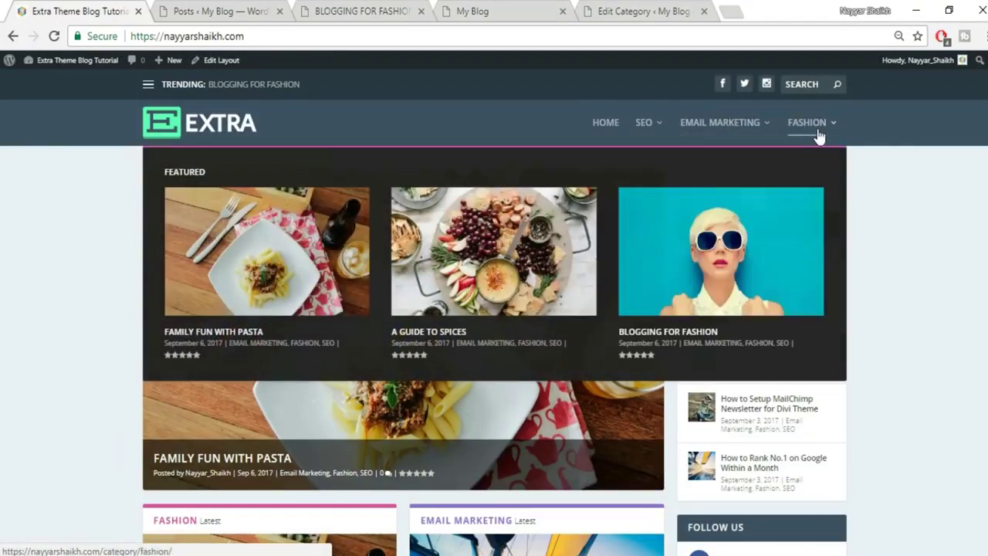
# Step: Go to Appearance > Menus in the admin
pyautogui.click(629, 9)
pyautogui.moveTo(40, 309)
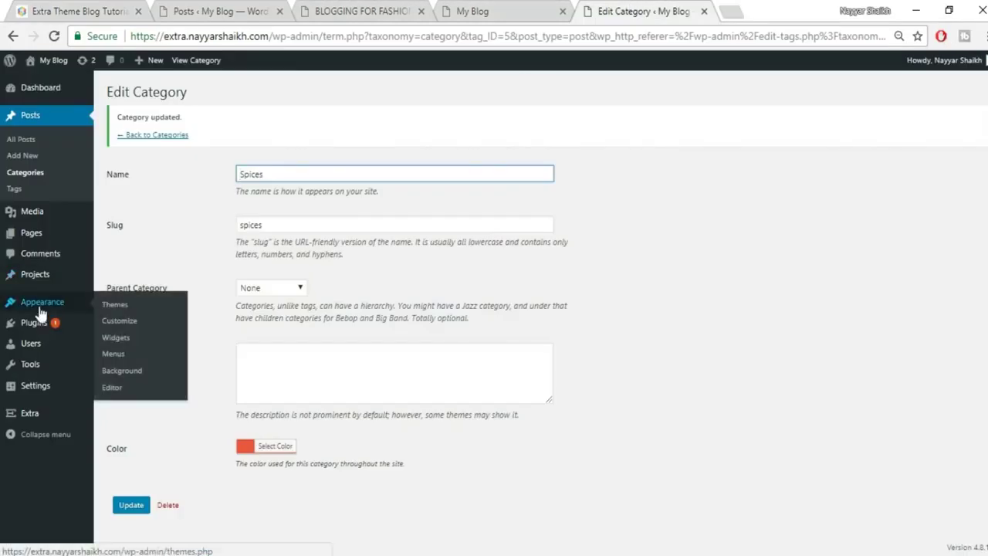
pyautogui.click(115, 354)
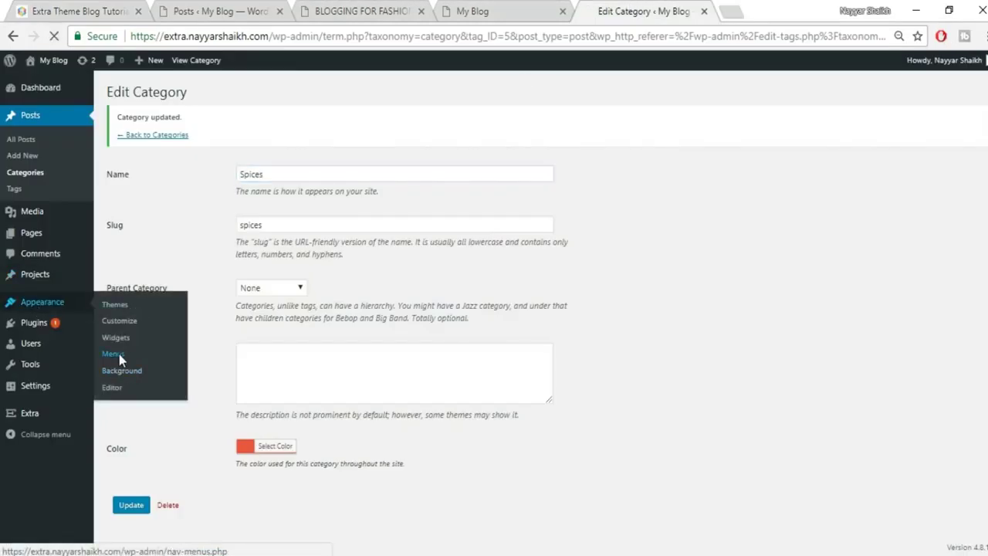
# Step: Create a new menu named Main
pyautogui.click(392, 197)
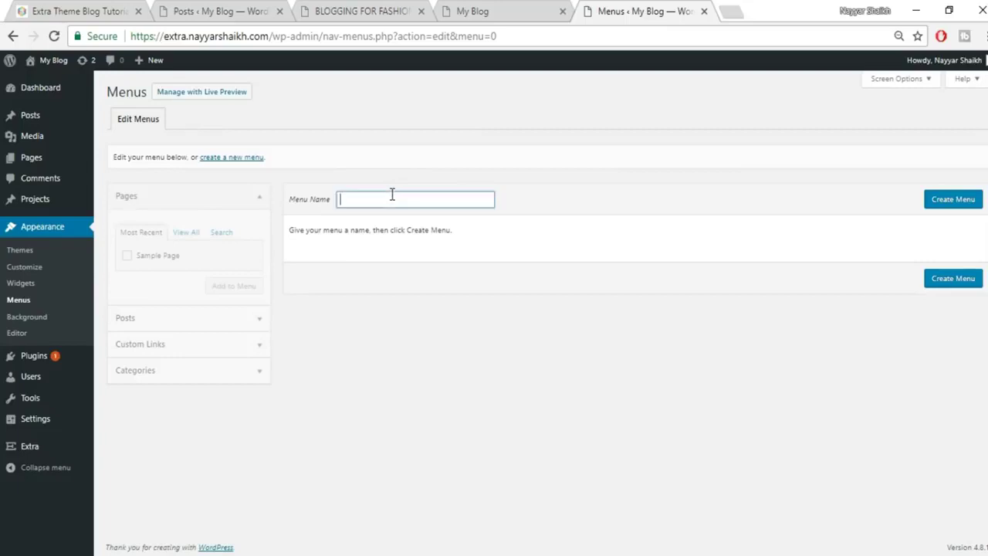
pyautogui.write('Main')
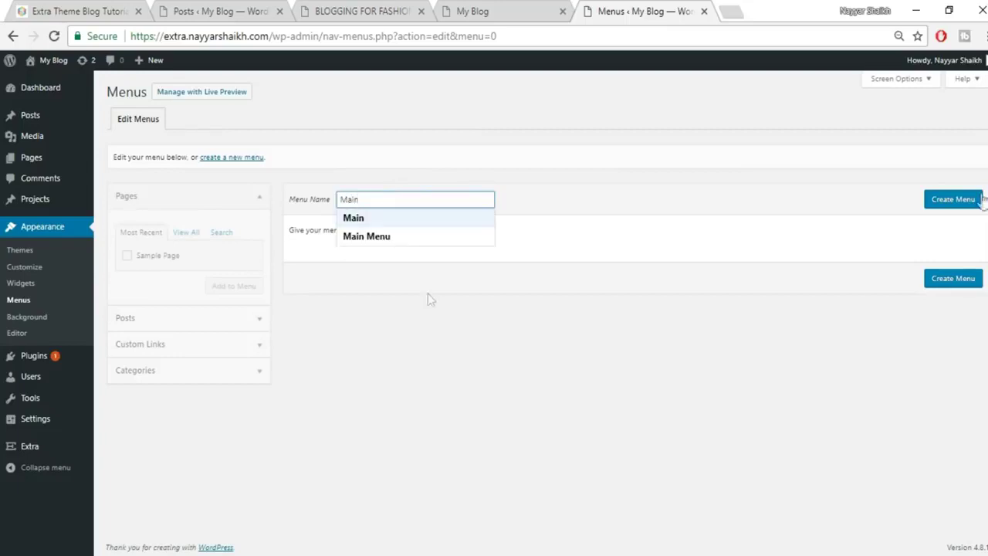
pyautogui.click(953, 200)
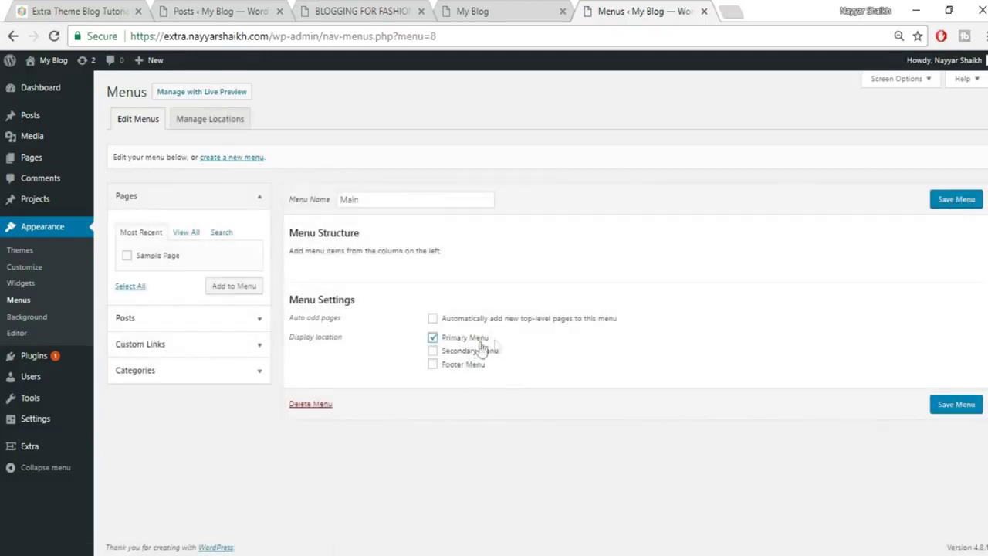
pyautogui.click(483, 8)
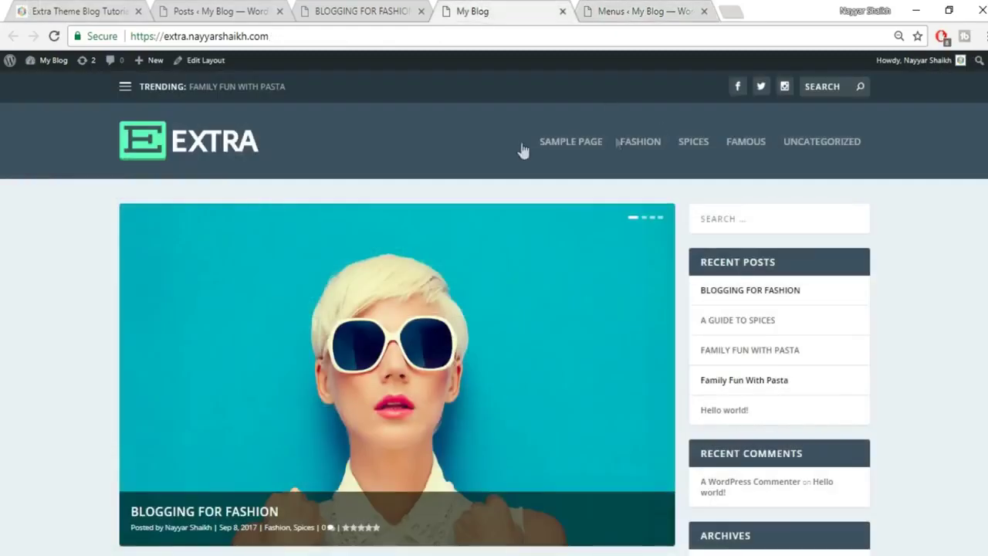
pyautogui.click(646, 8)
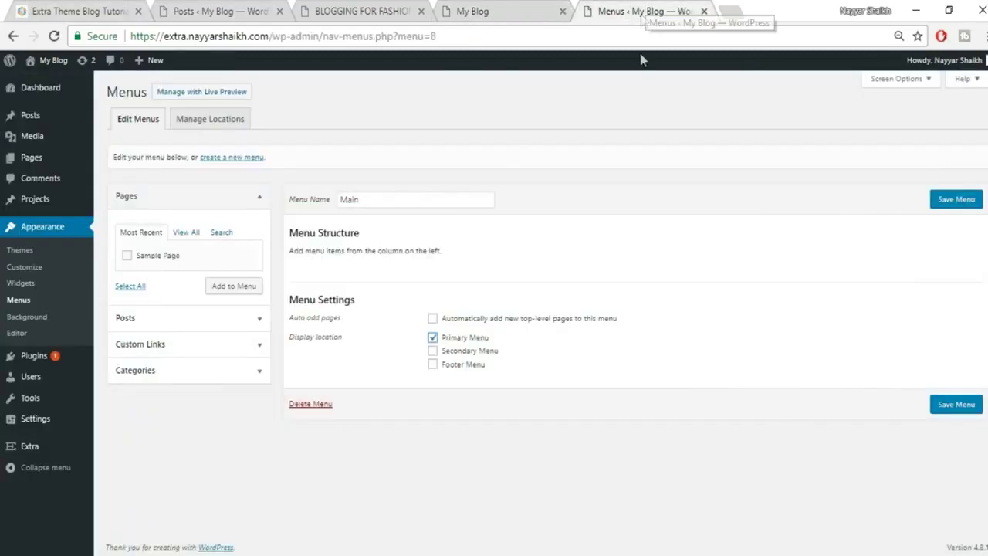
# Step: Add a Home custom link pointing to the blog's homepage URL
pyautogui.click(249, 199)
pyautogui.click(177, 251)
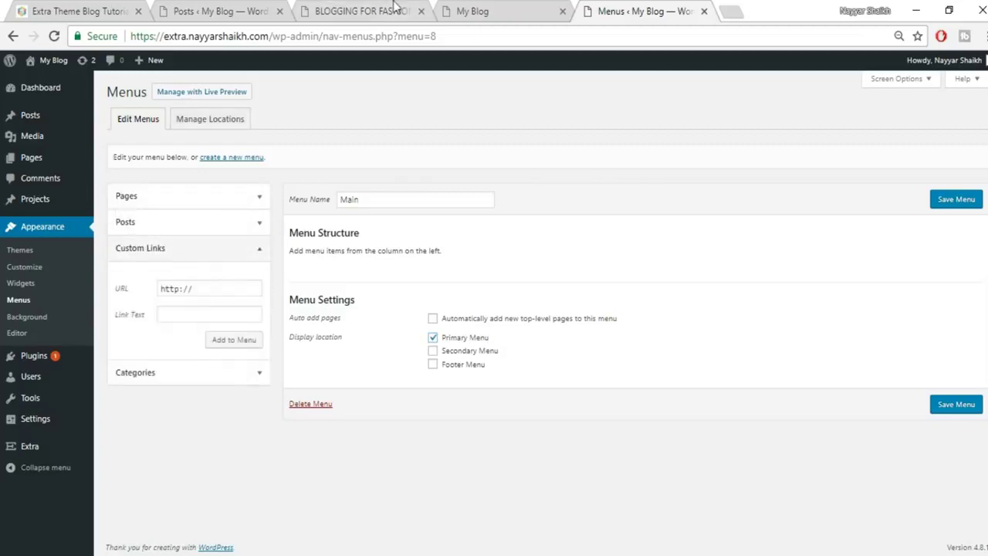
pyautogui.click(473, 11)
pyautogui.click(292, 37)
pyautogui.hotkey('ctrl', 'c')
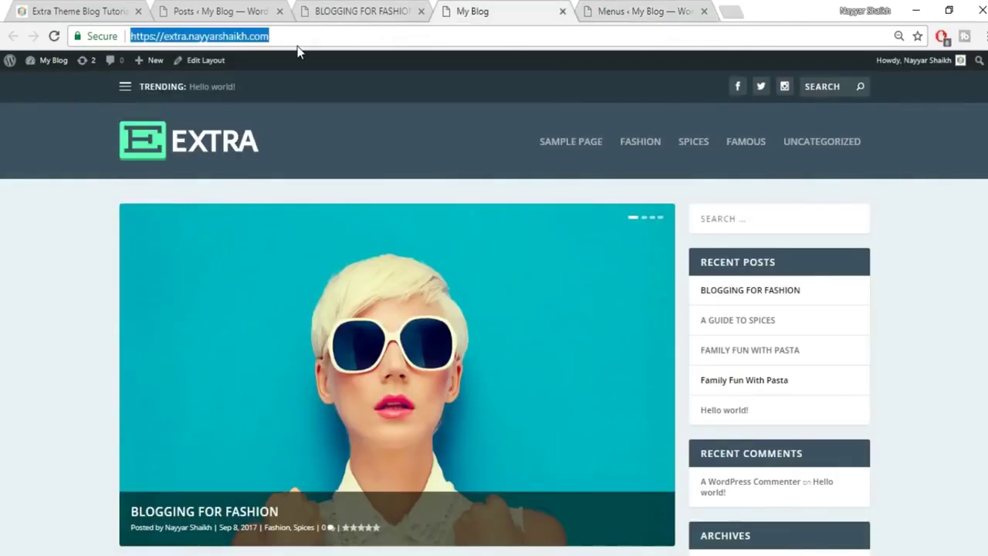
pyautogui.click(633, 9)
pyautogui.moveTo(222, 296); pyautogui.dragTo(127, 282)
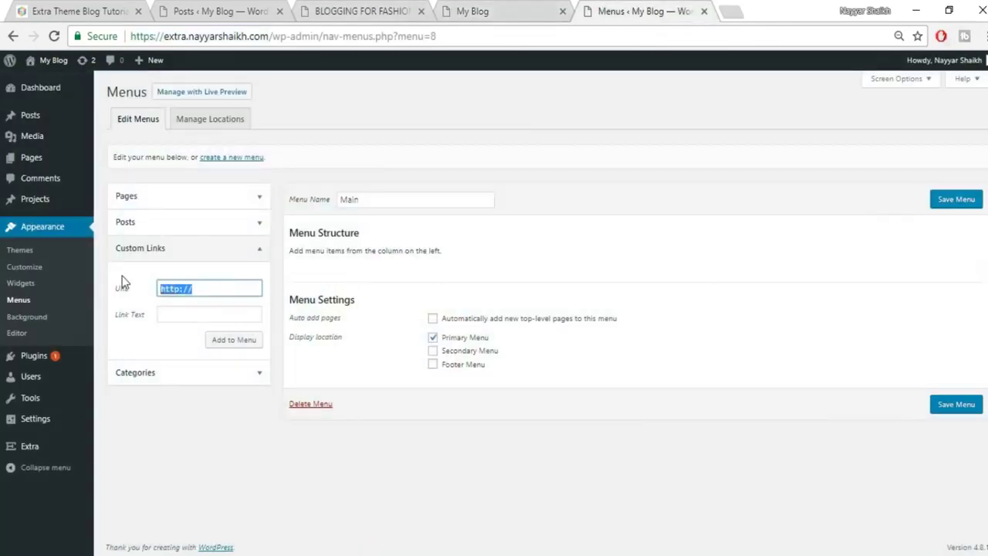
pyautogui.hotkey('ctrl', 'v')
pyautogui.click(197, 312)
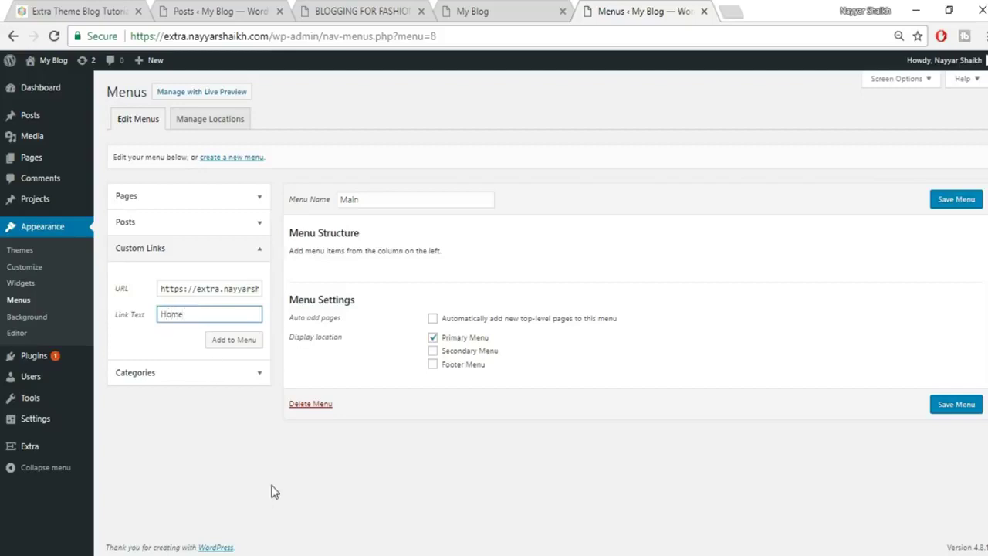
pyautogui.click(236, 341)
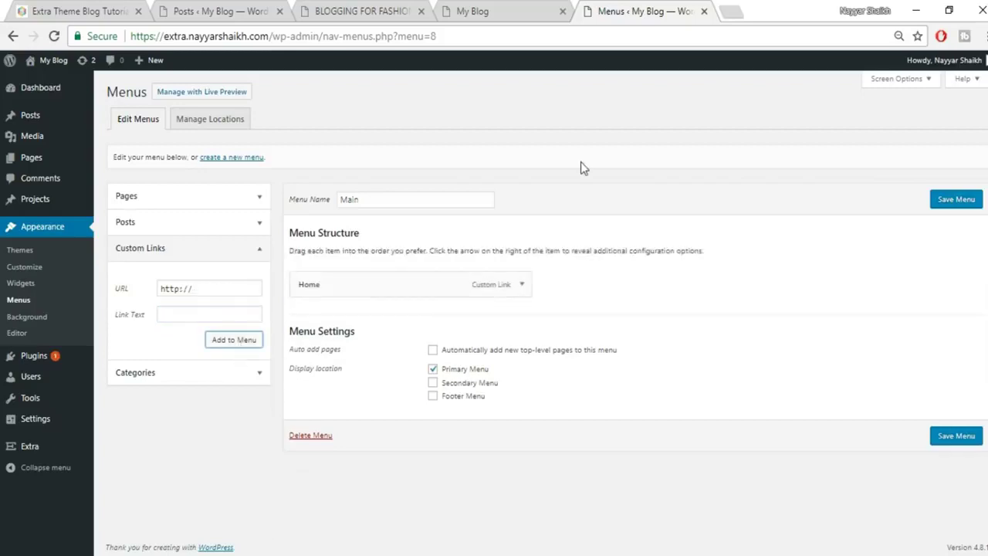
# Step: Rename the Home item's label to HOME, then tick the Spices category
pyautogui.click(456, 10)
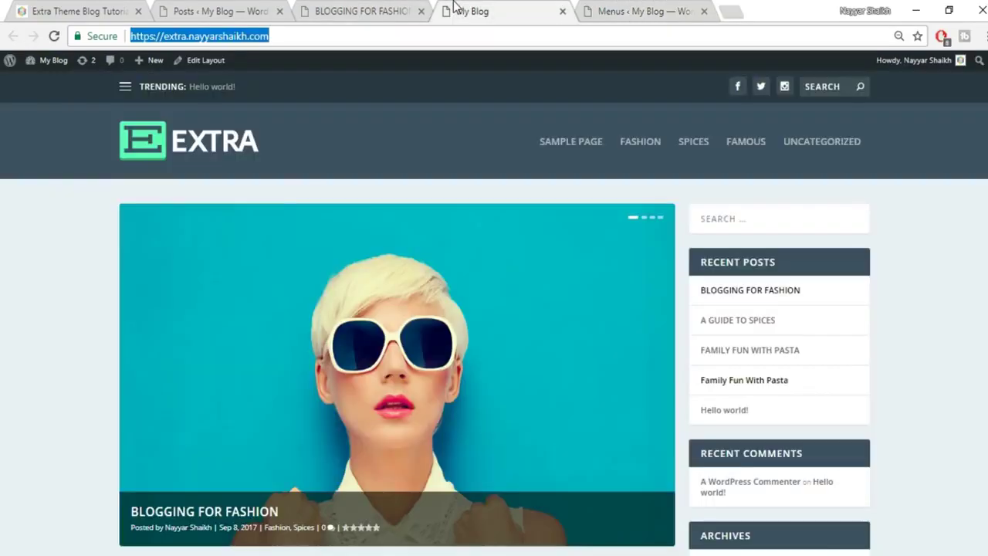
pyautogui.click(641, 8)
pyautogui.click(522, 284)
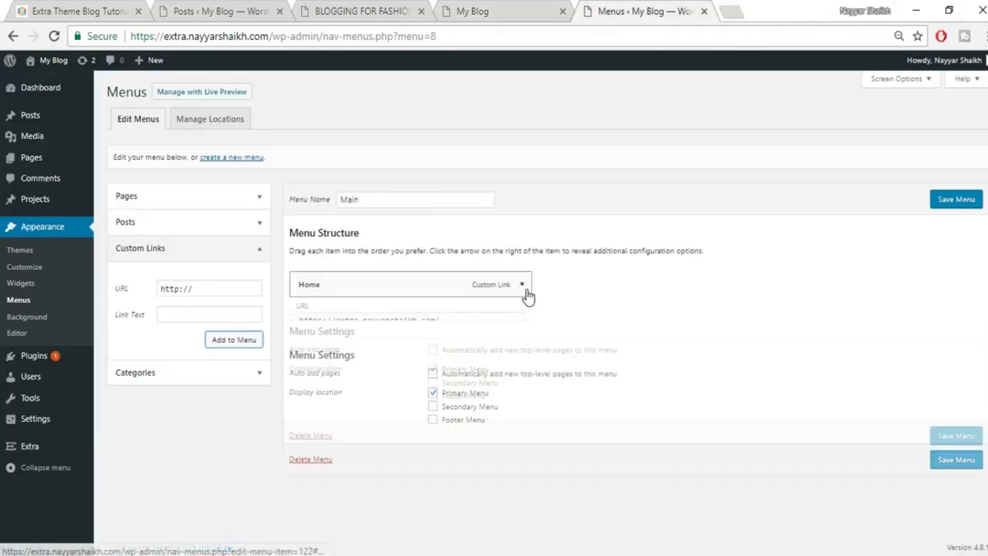
pyautogui.doubleClick(412, 363)
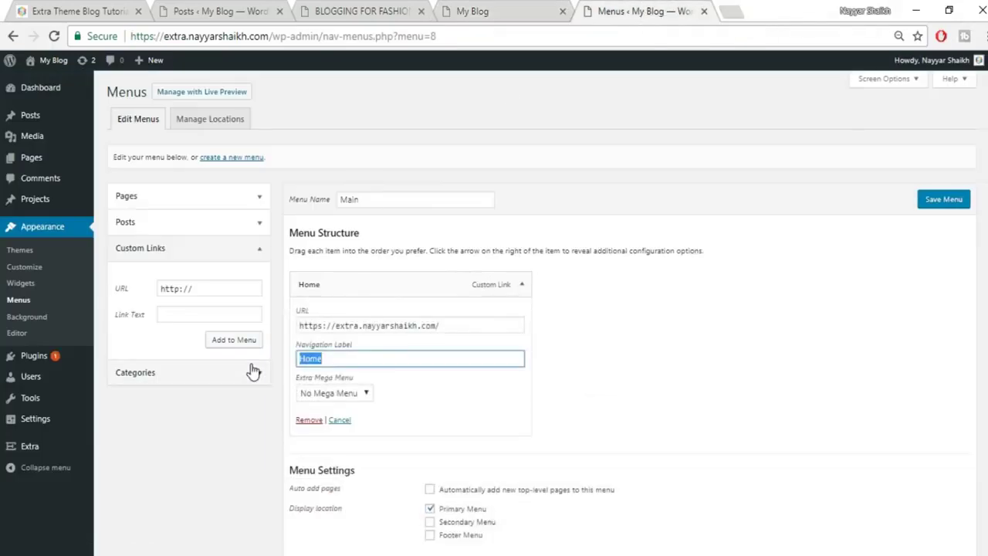
pyautogui.scroll(-1, 419, 386)
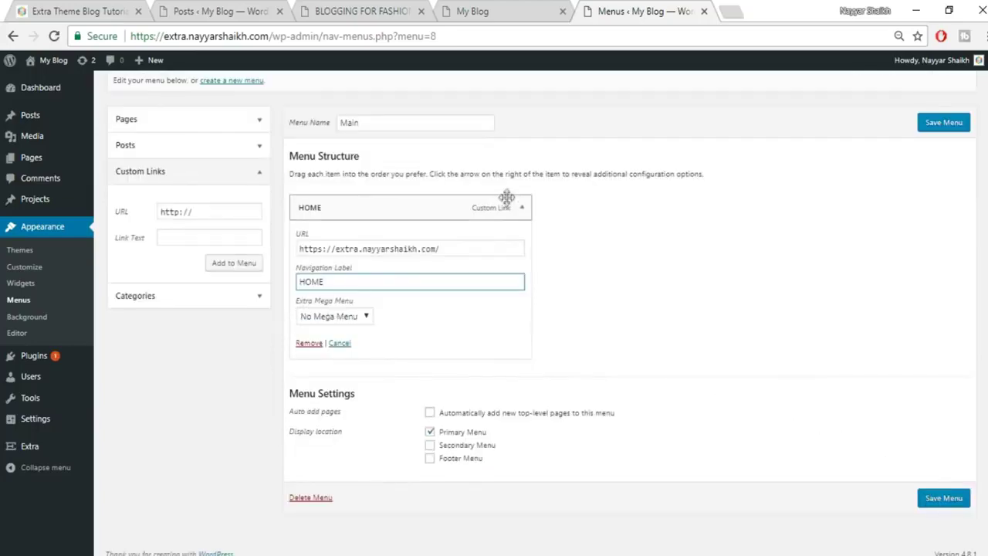
pyautogui.click(522, 207)
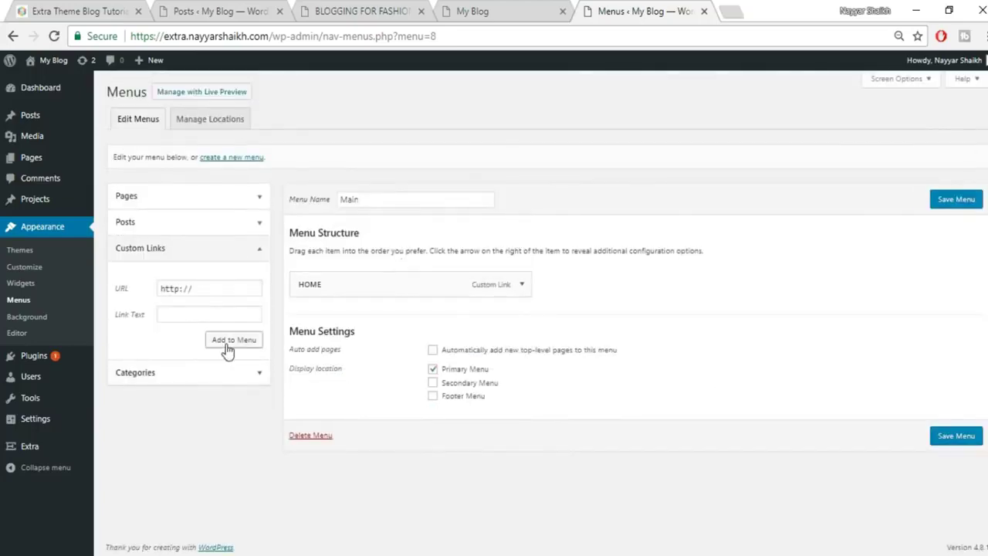
pyautogui.click(258, 376)
pyautogui.click(146, 347)
# Step: Add the Famous, Spices and Fashion categories, giving Famous the Mega Menu 3 Featured layout
pyautogui.click(149, 376)
pyautogui.click(234, 405)
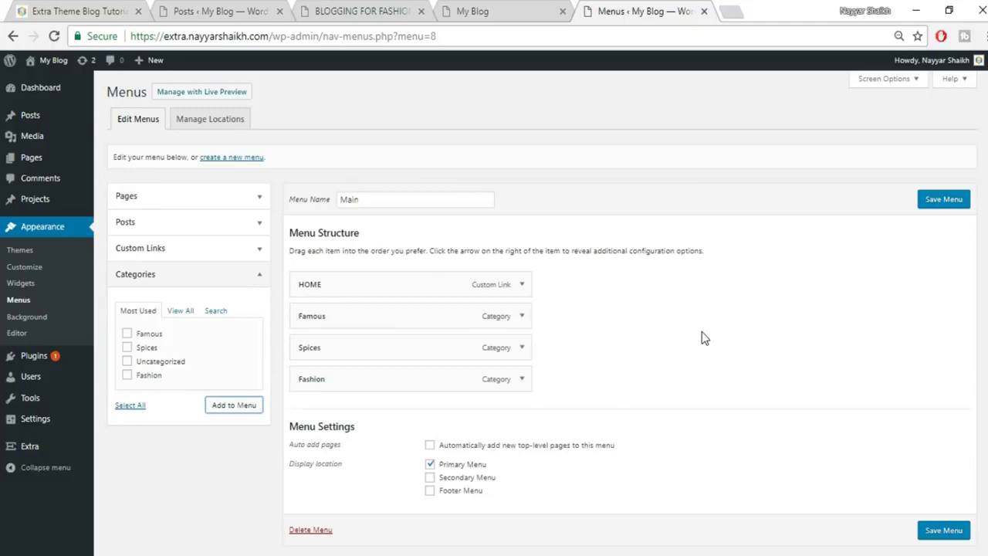
pyautogui.click(521, 316)
pyautogui.scroll(-1, 670, 324)
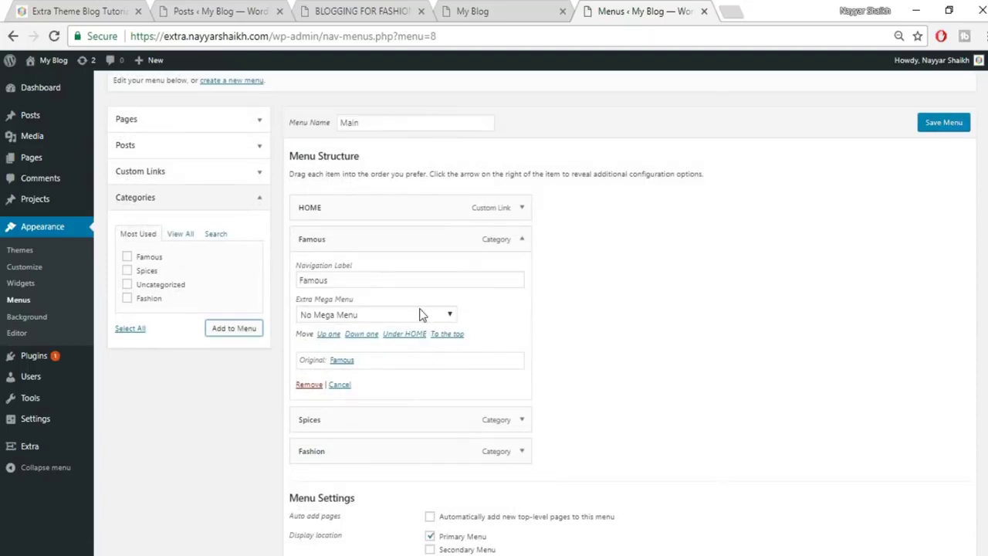
pyautogui.click(369, 317)
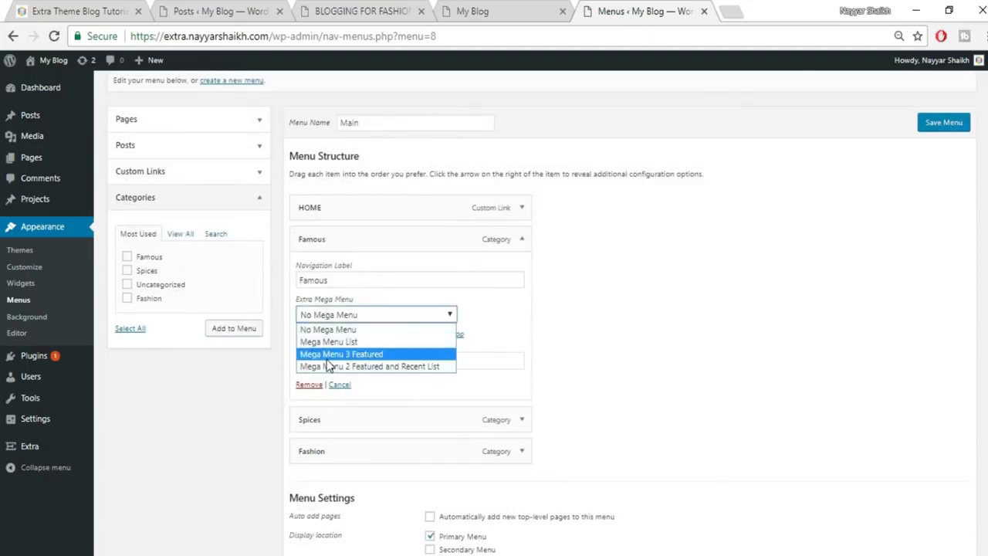
pyautogui.click(367, 355)
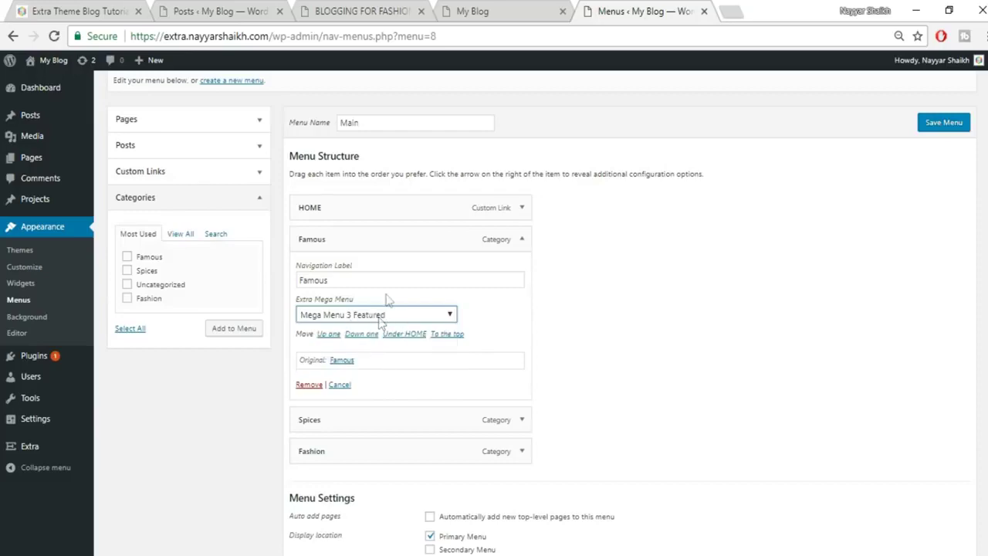
pyautogui.click(77, 11)
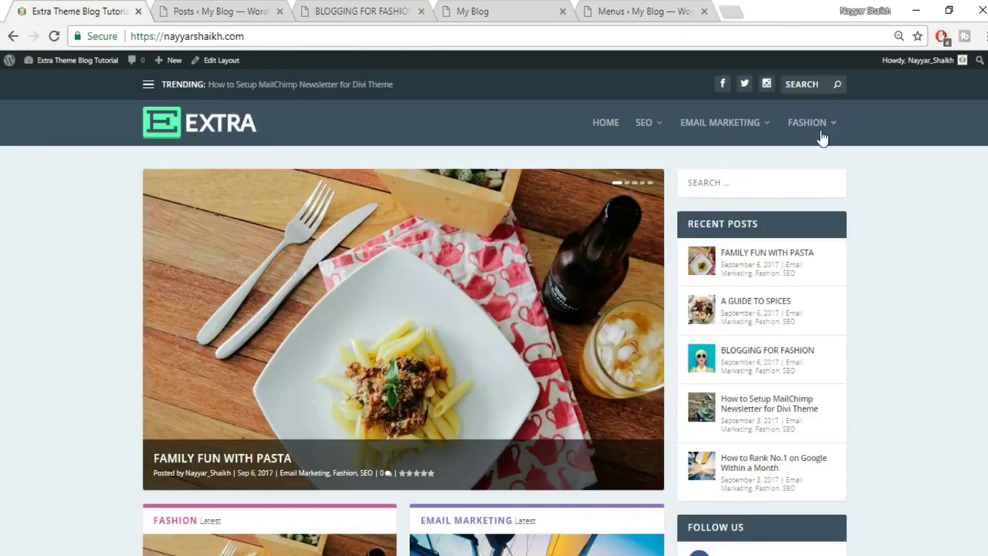
pyautogui.moveTo(823, 135)
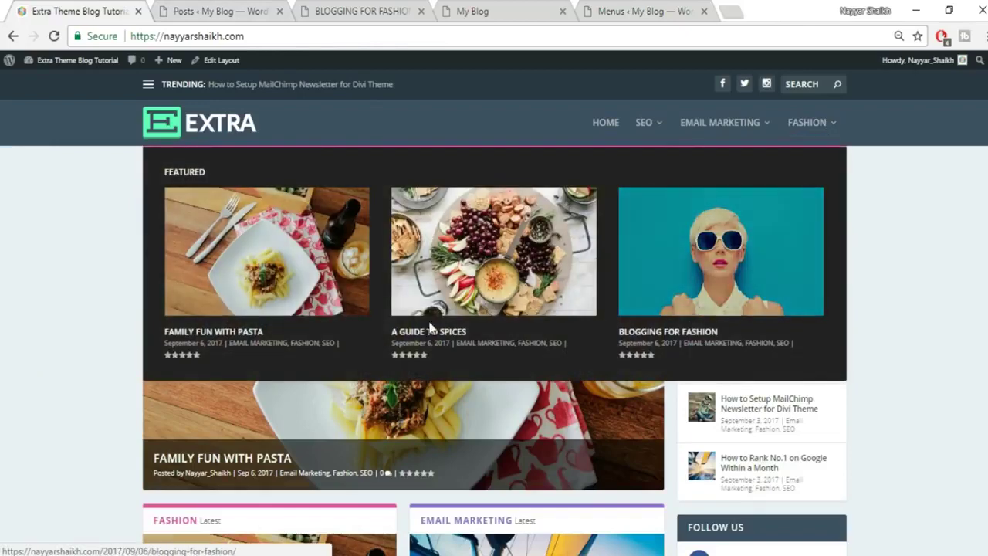
pyautogui.click(653, 9)
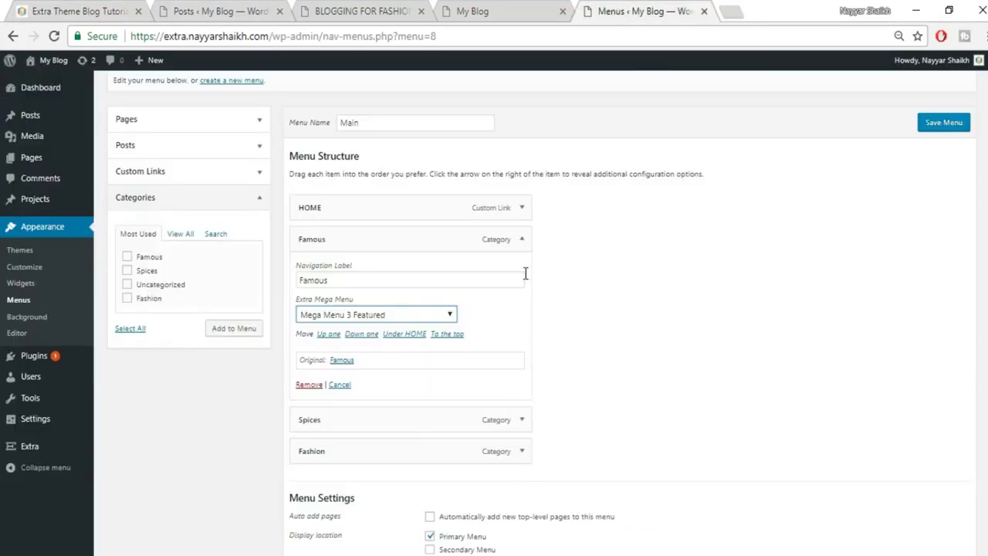
pyautogui.click(521, 241)
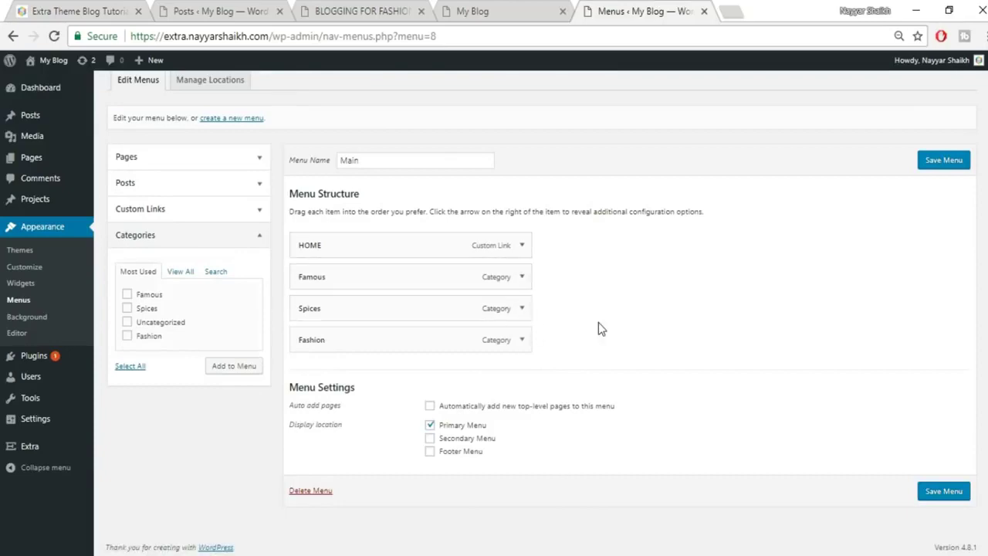
# Step: Give Spices the Mega Menu 2 Featured and Recent List layout and save the menu
pyautogui.click(526, 308)
pyautogui.scroll(-1, 627, 322)
pyautogui.click(426, 266)
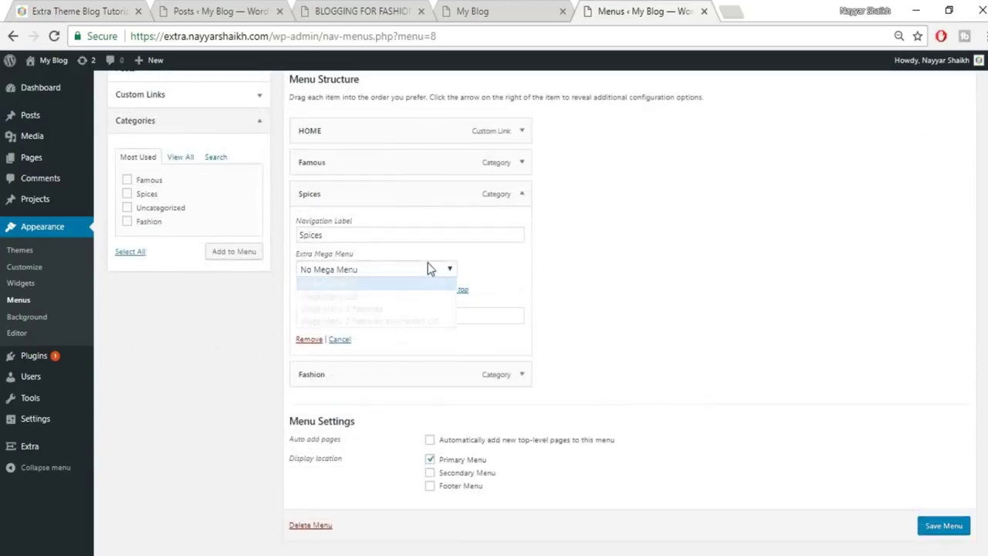
pyautogui.click(374, 321)
pyautogui.click(46, 6)
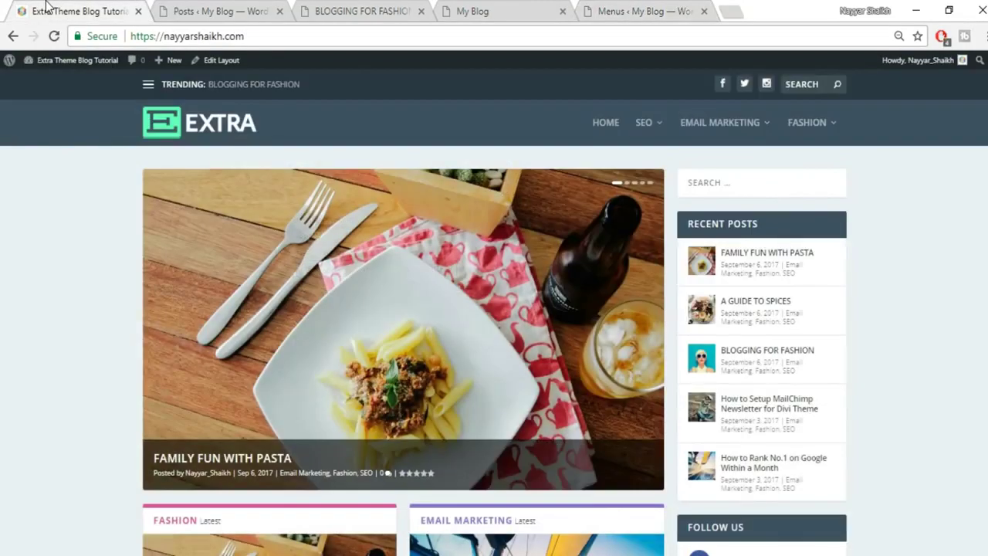
pyautogui.moveTo(716, 123)
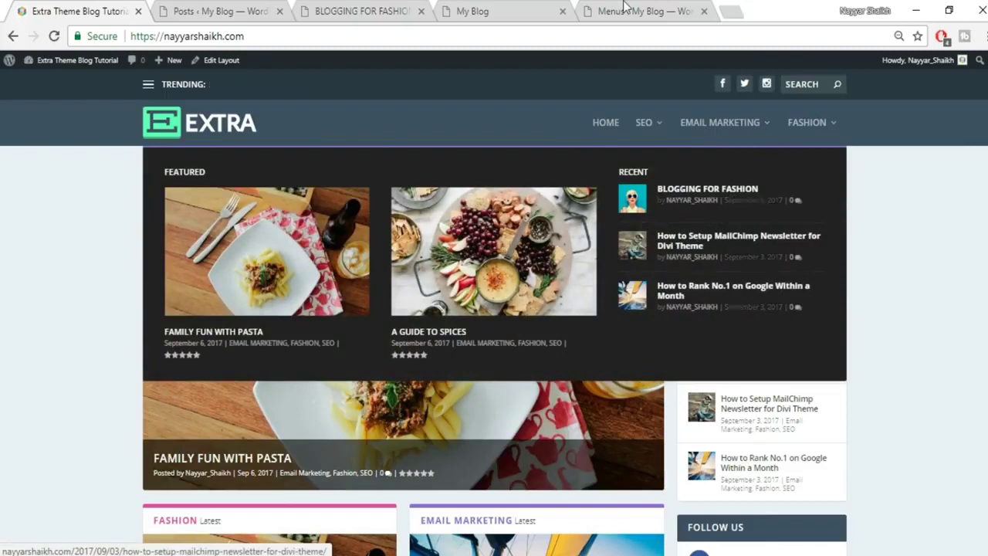
pyautogui.click(622, 9)
pyautogui.click(944, 530)
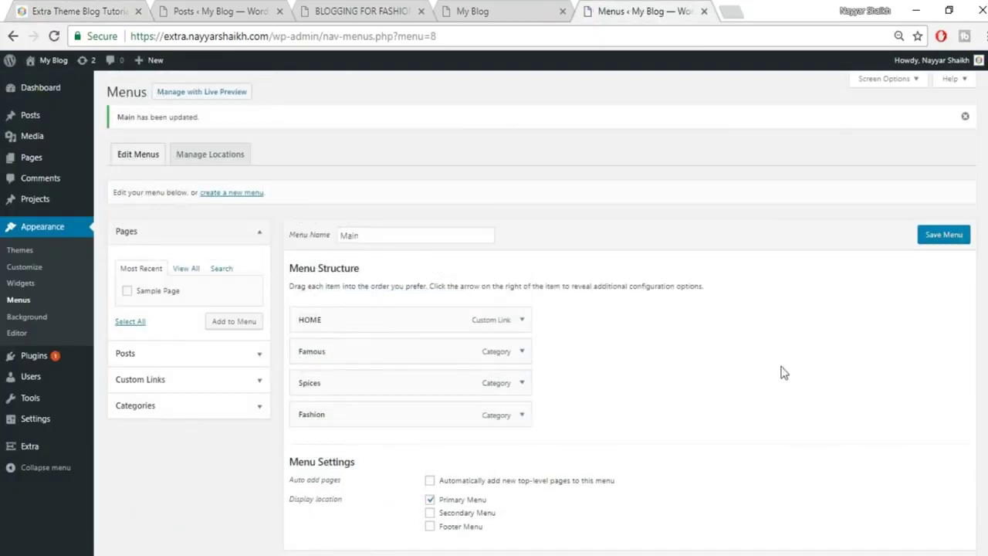
# Step: Reload the live blog and check the FAMOUS and SPICES mega menu dropdowns
pyautogui.click(449, 9)
pyautogui.click(504, 37)
pyautogui.click(505, 37)
pyautogui.press('Return')
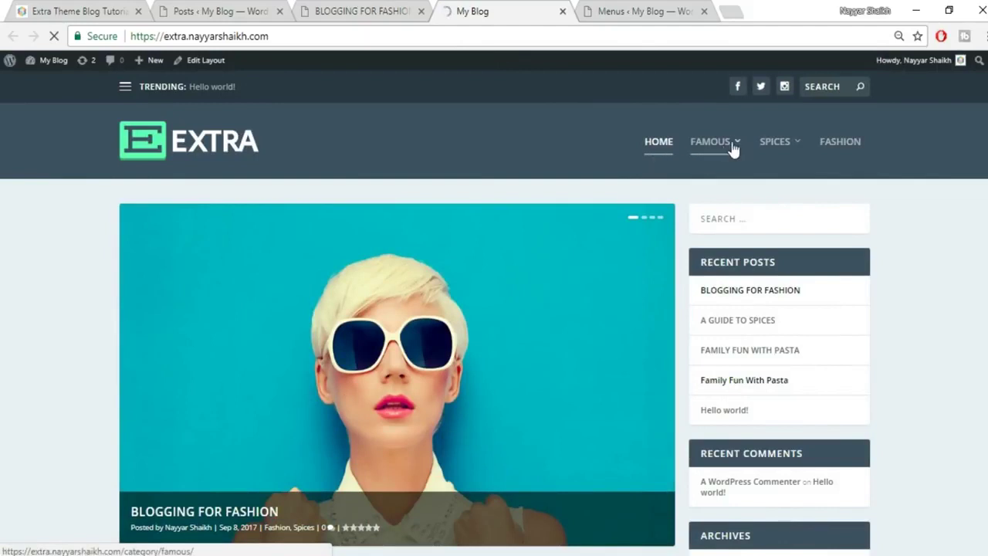
pyautogui.moveTo(737, 148)
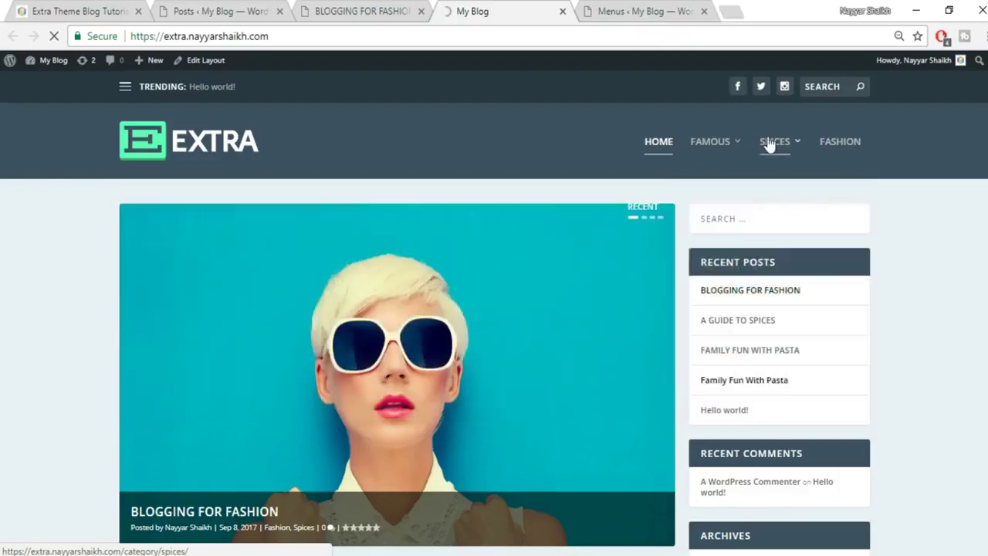
pyautogui.moveTo(770, 145)
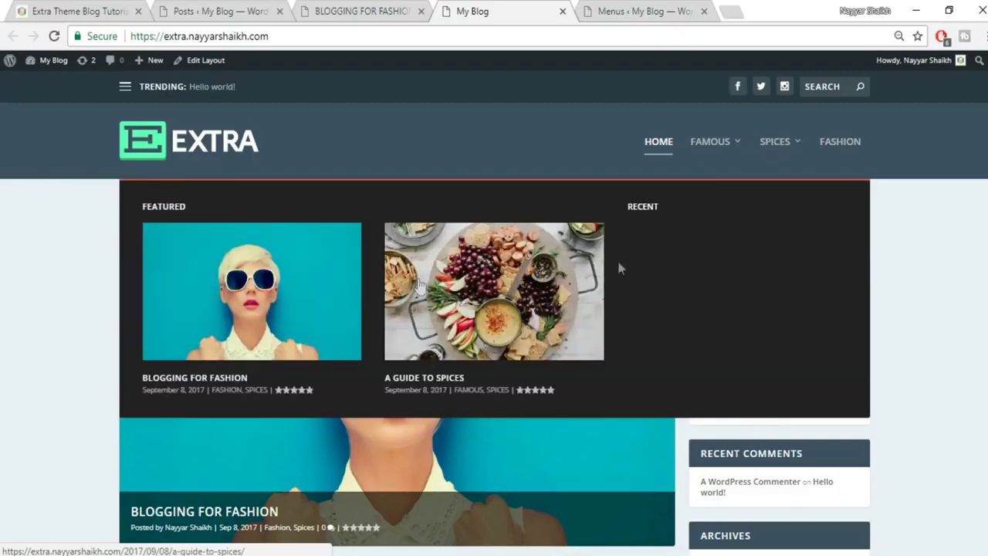
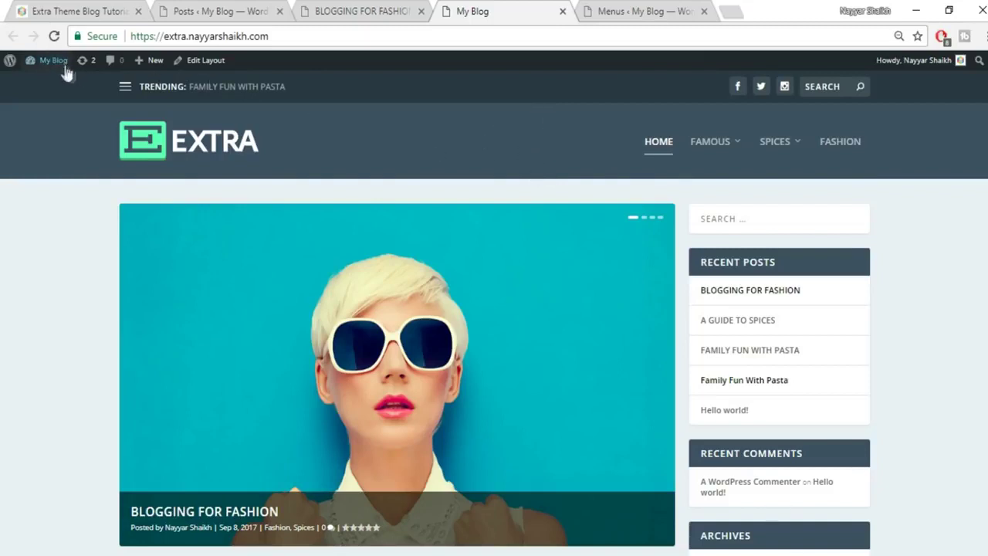
# Step: Open the Theme Customizer from the My Blog admin-bar menu
pyautogui.moveTo(51, 65)
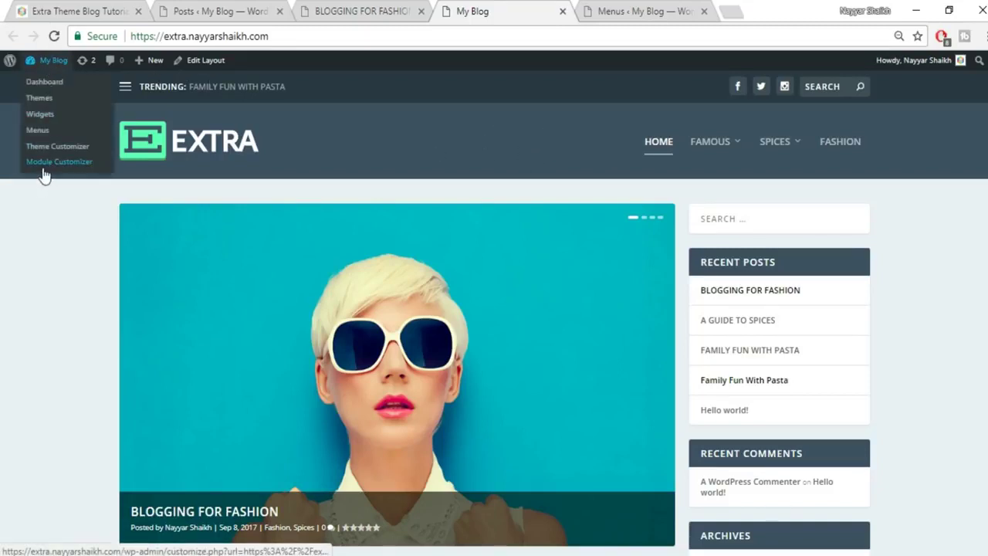
pyautogui.click(59, 151)
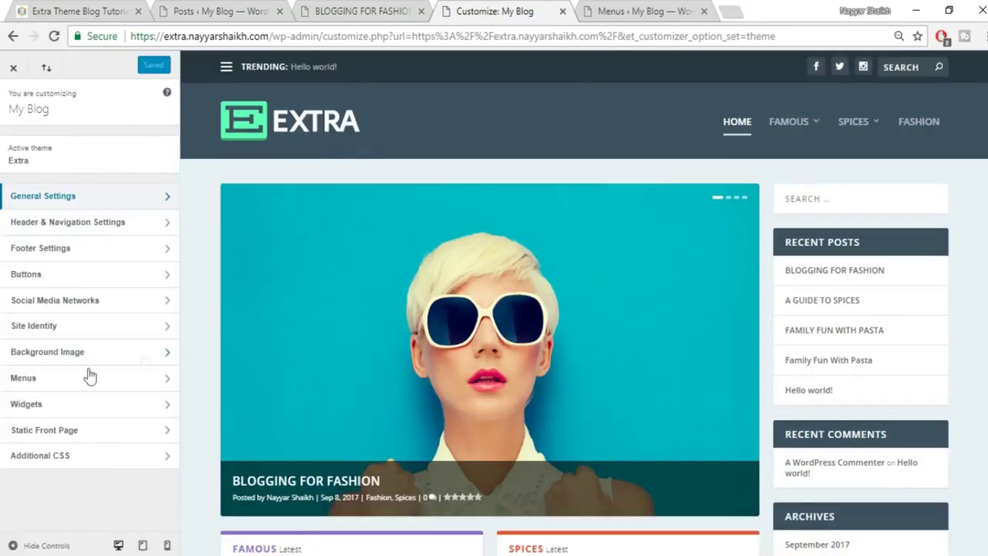
# Step: In Site Identity, set the site title to BloggDude and the tagline to 'Best Place for Bloggers'
pyautogui.click(101, 326)
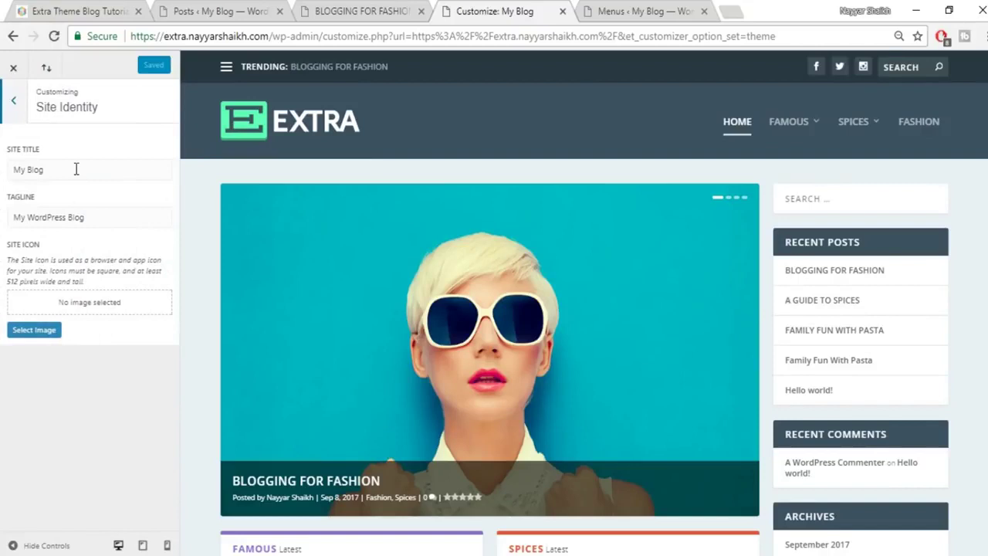
pyautogui.moveTo(76, 169); pyautogui.dragTo(2, 168)
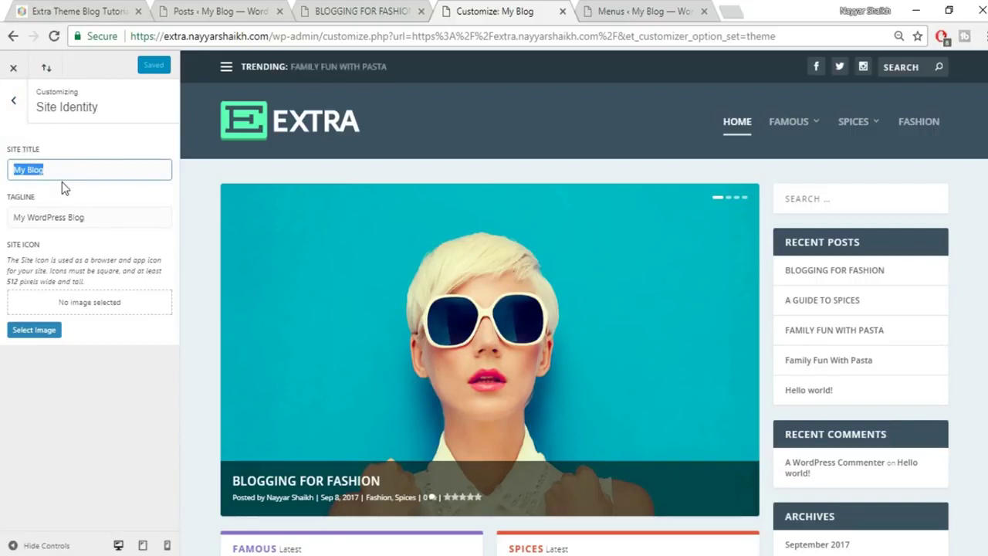
pyautogui.write('bL')
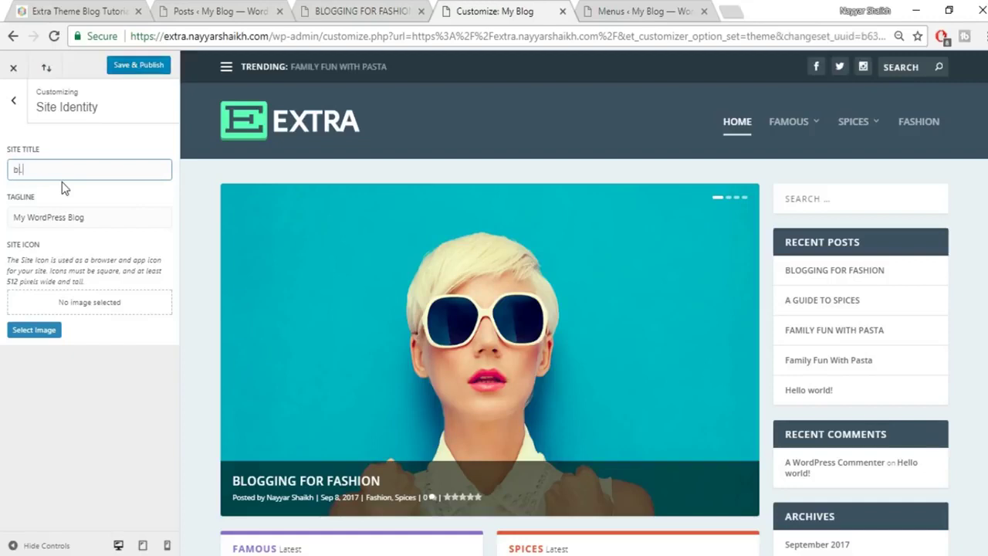
pyautogui.write('OGGINGdUDE')
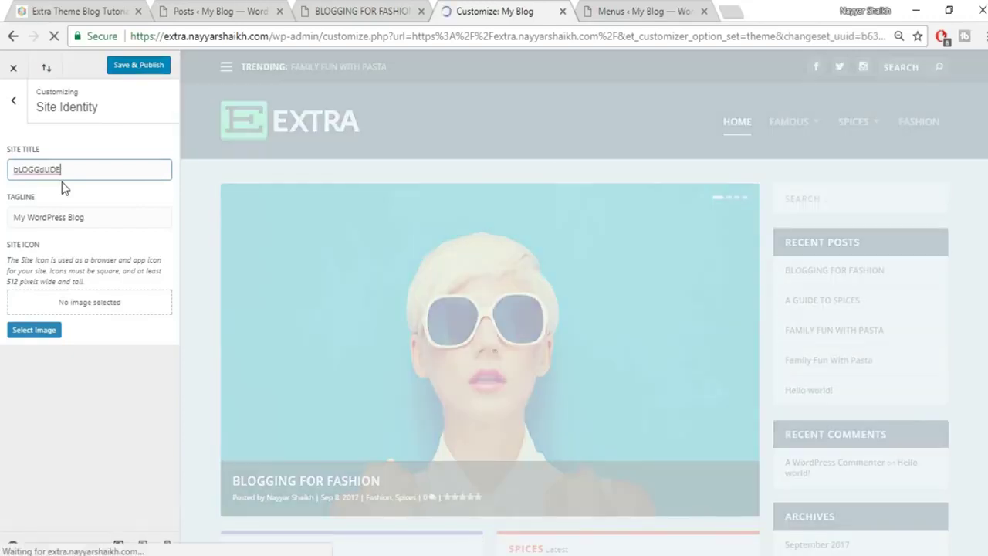
pyautogui.doubleClick(57, 178)
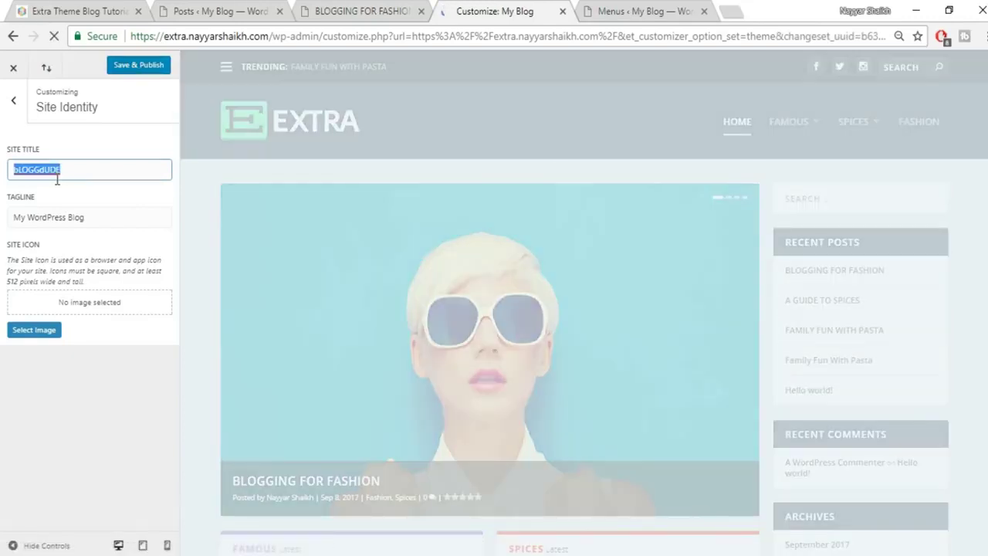
pyautogui.write('BloggDude')
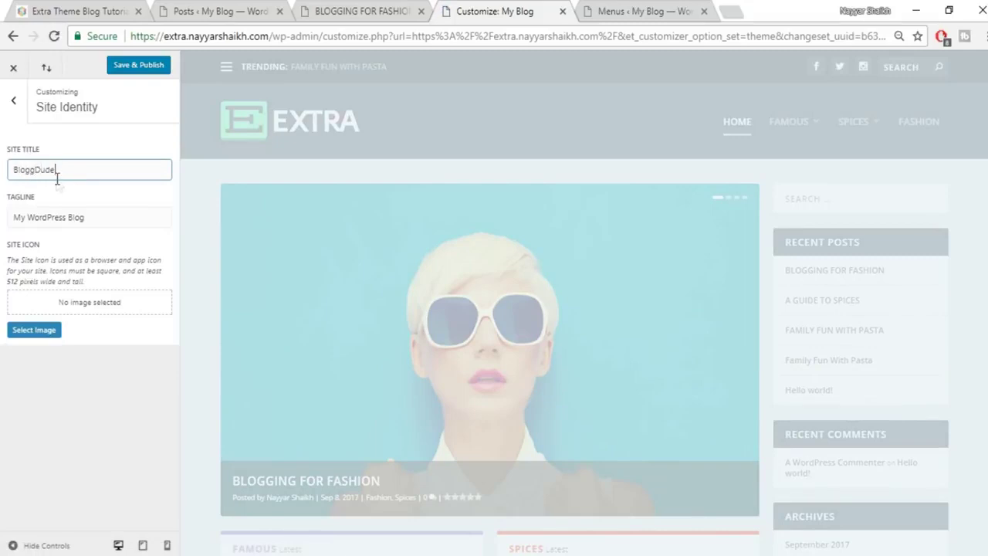
pyautogui.press('Tab')
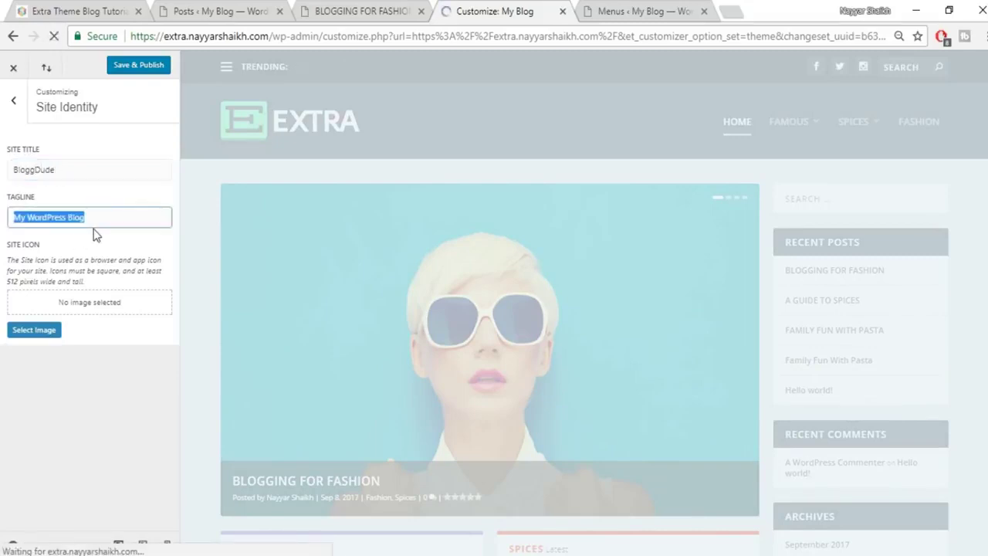
pyautogui.write('Be')
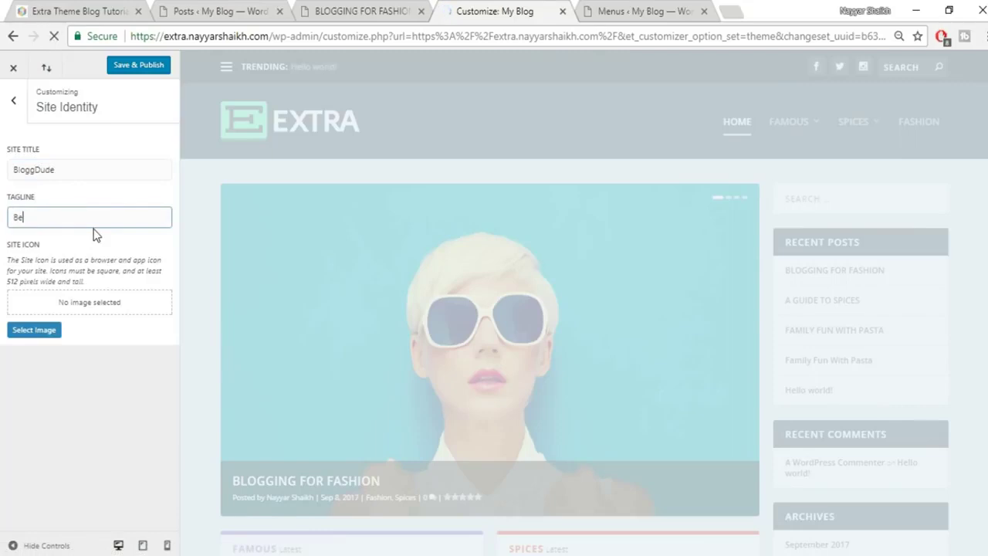
pyautogui.write('st Place for ')
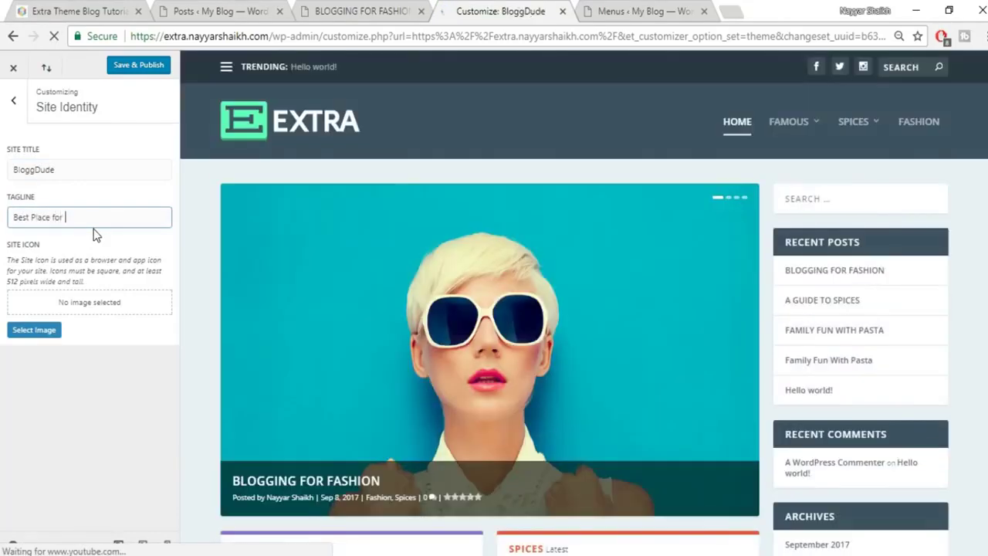
pyautogui.write('B')
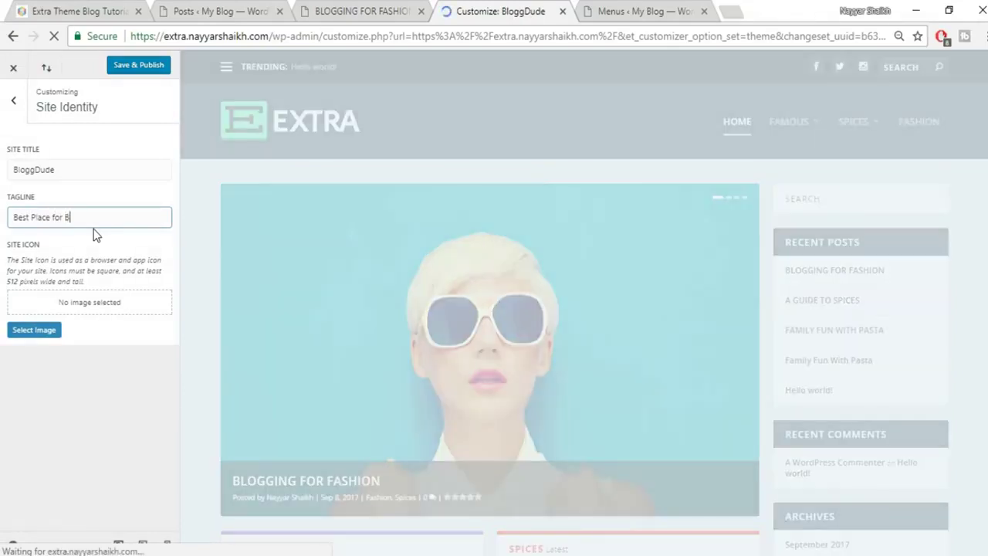
pyautogui.write('loggers')
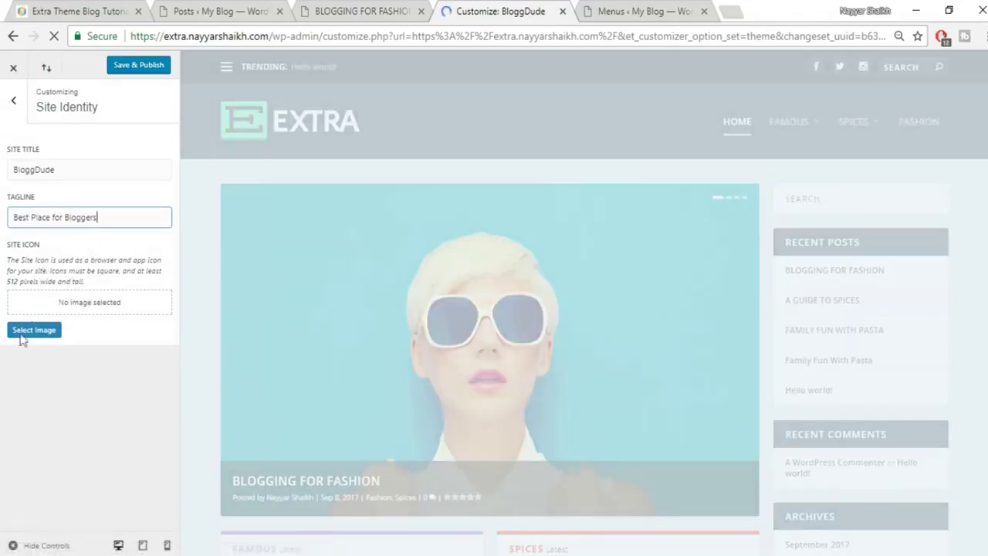
pyautogui.click(52, 10)
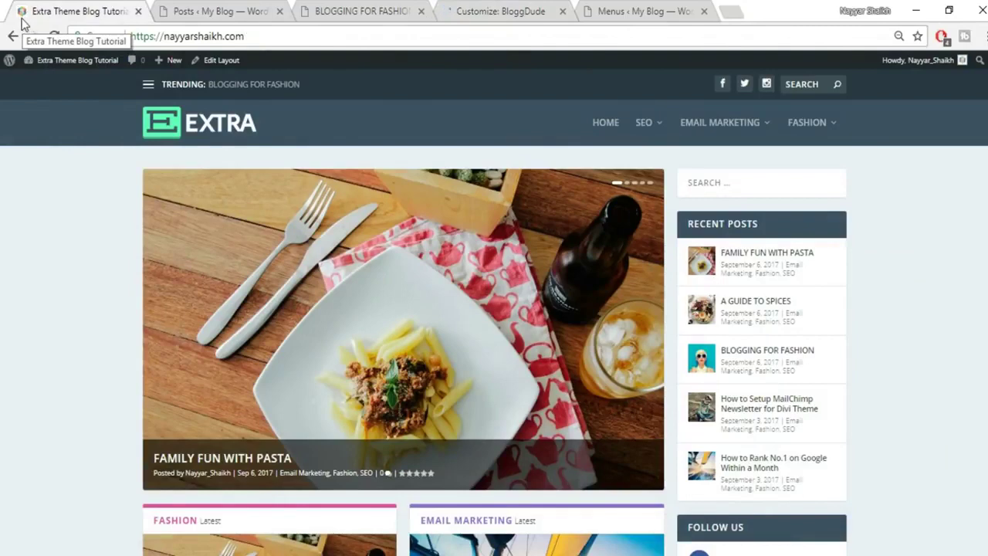
pyautogui.click(480, 9)
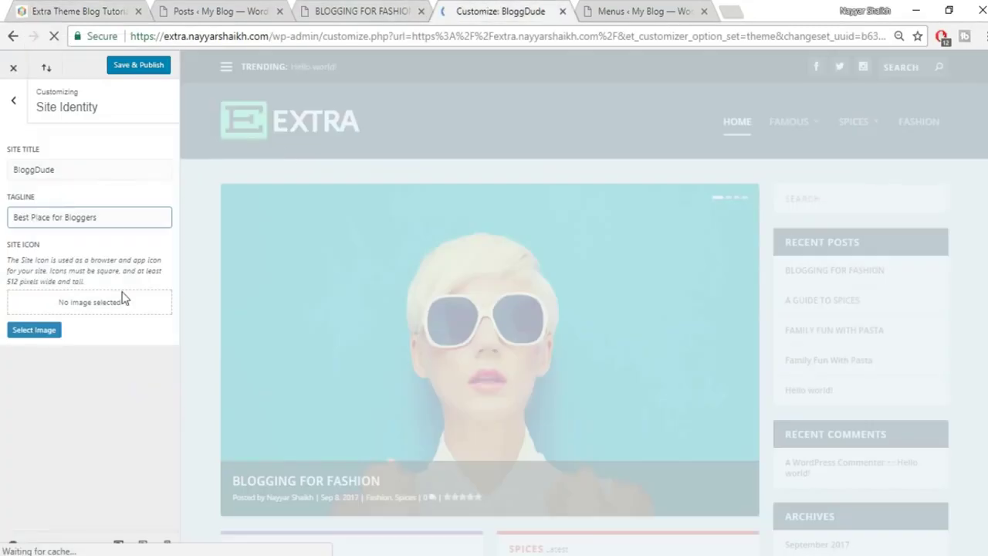
# Step: Upload Logo.jpg from the Extra folder and crop it as the site icon
pyautogui.click(44, 328)
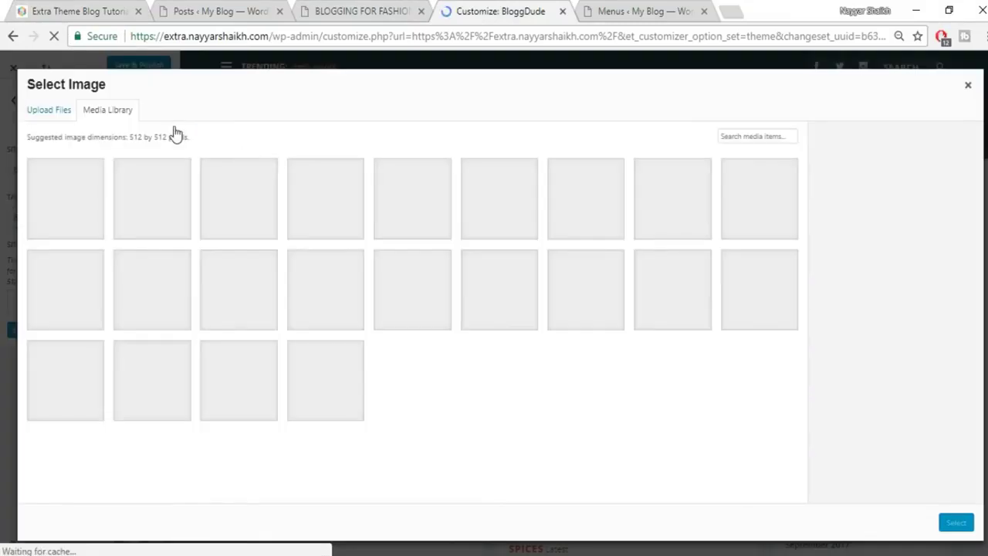
pyautogui.click(60, 116)
pyautogui.click(516, 309)
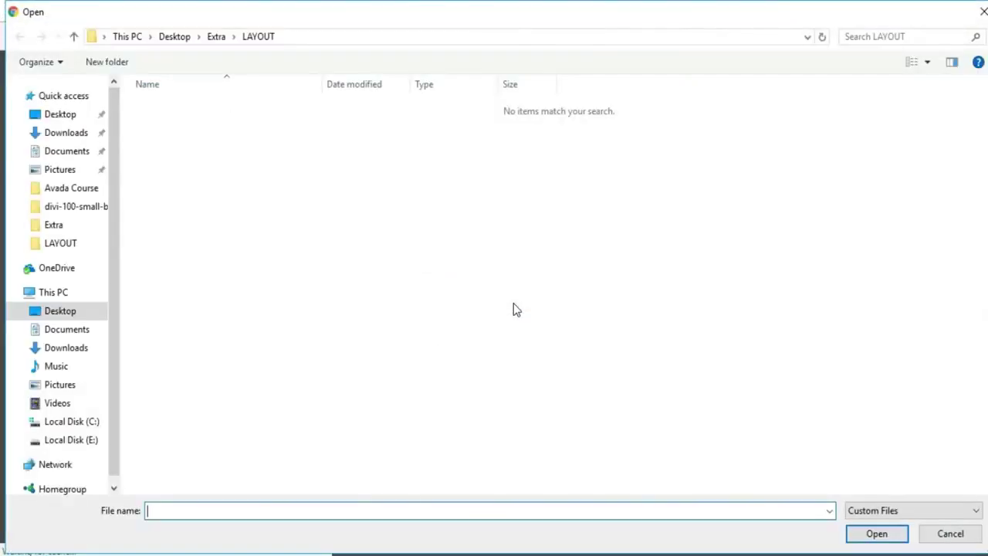
pyautogui.click(216, 38)
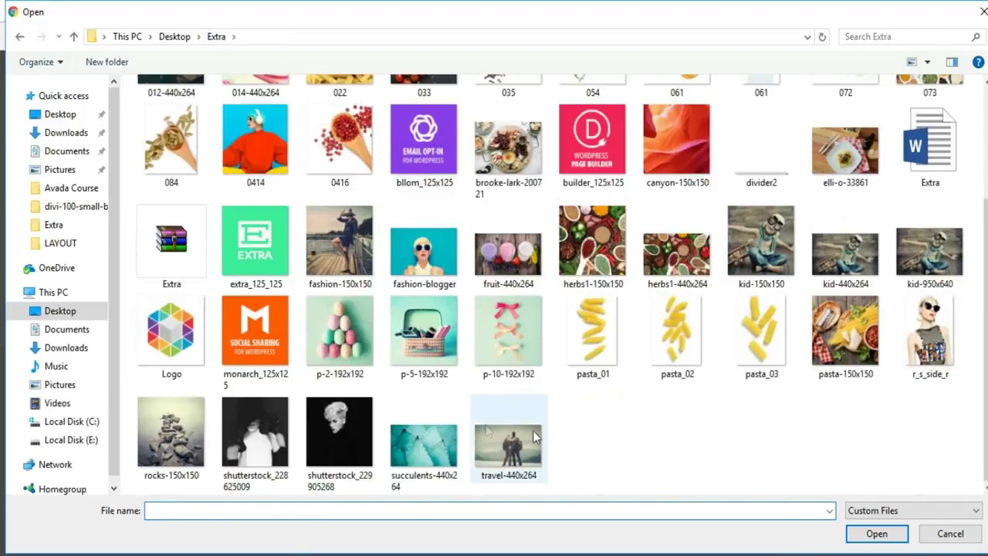
pyautogui.click(194, 353)
pyautogui.click(874, 534)
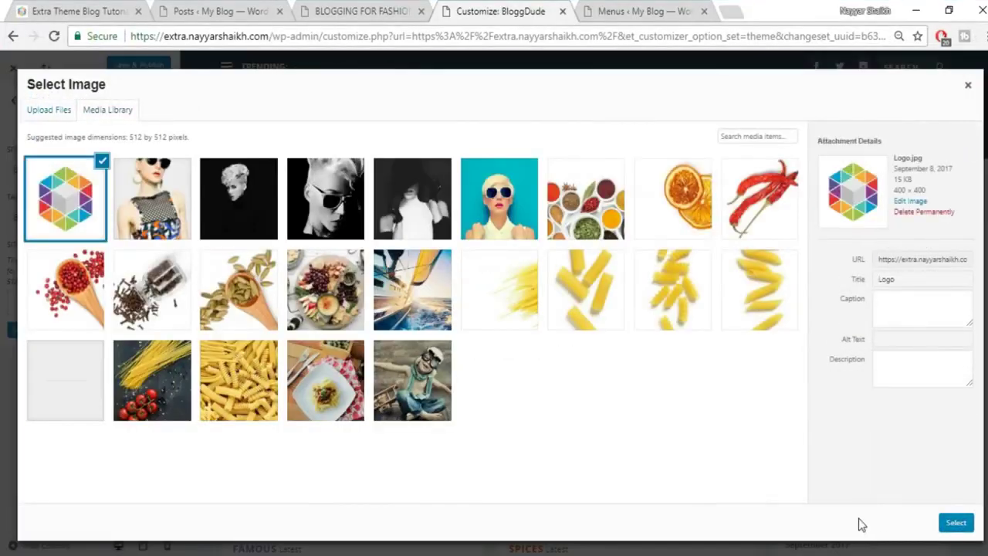
pyautogui.click(954, 528)
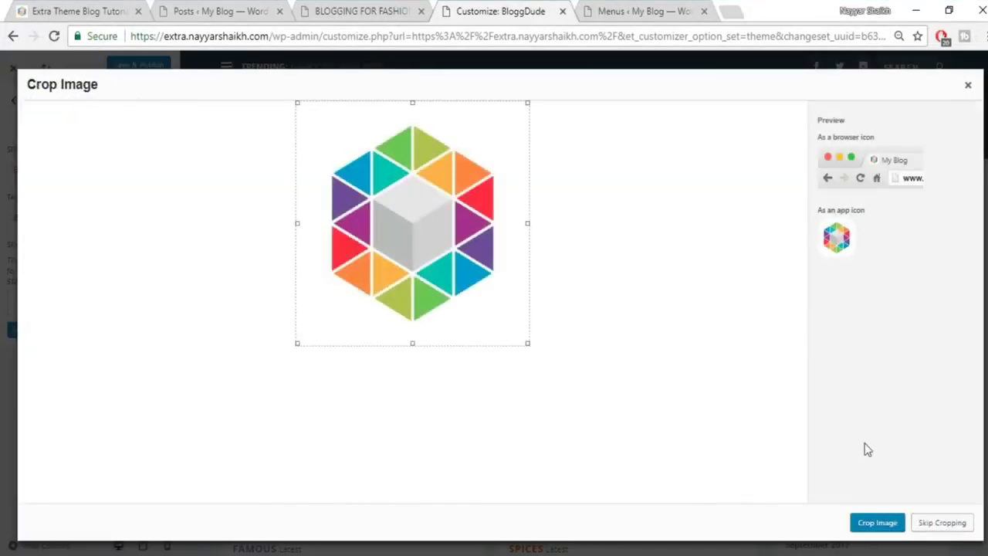
pyautogui.click(888, 525)
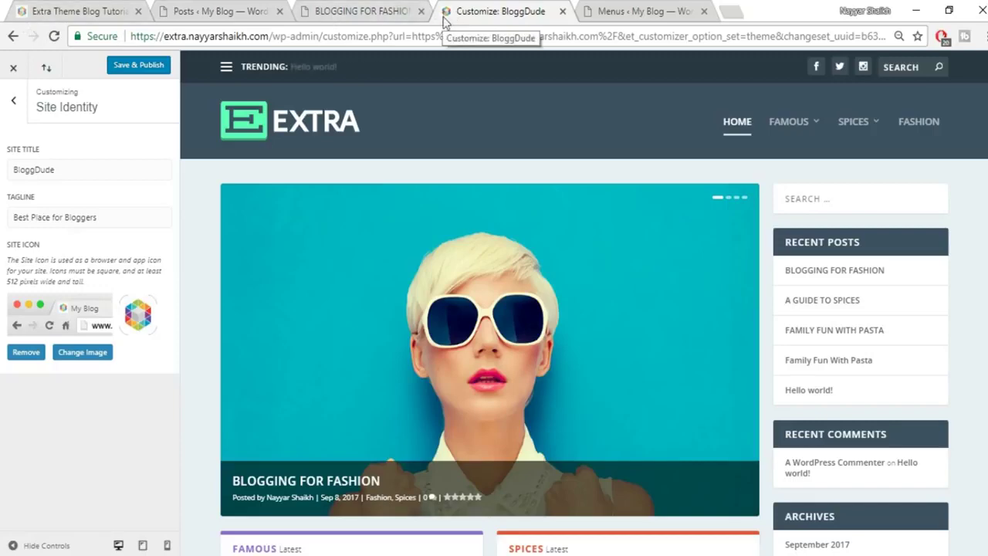
# Step: Save & Publish the site identity changes
pyautogui.click(81, 352)
pyautogui.click(968, 84)
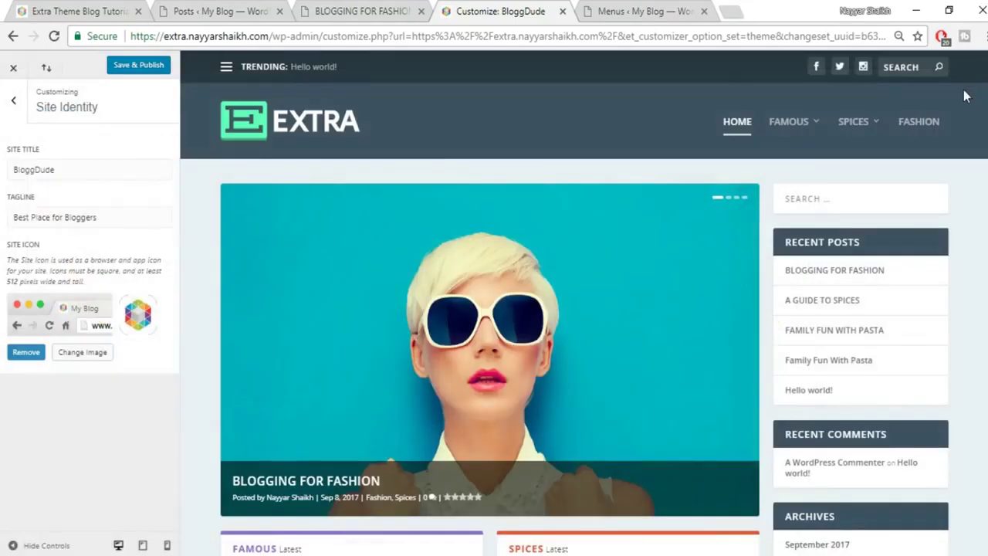
pyautogui.click(136, 66)
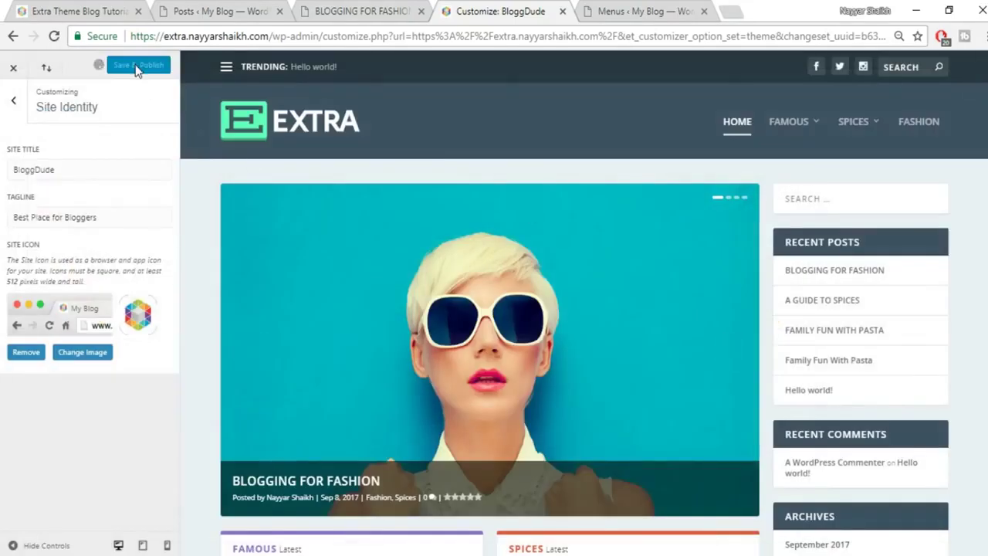
# Step: In Header Format Settings, preview the Centered header, then revert to Left/Right
pyautogui.click(12, 102)
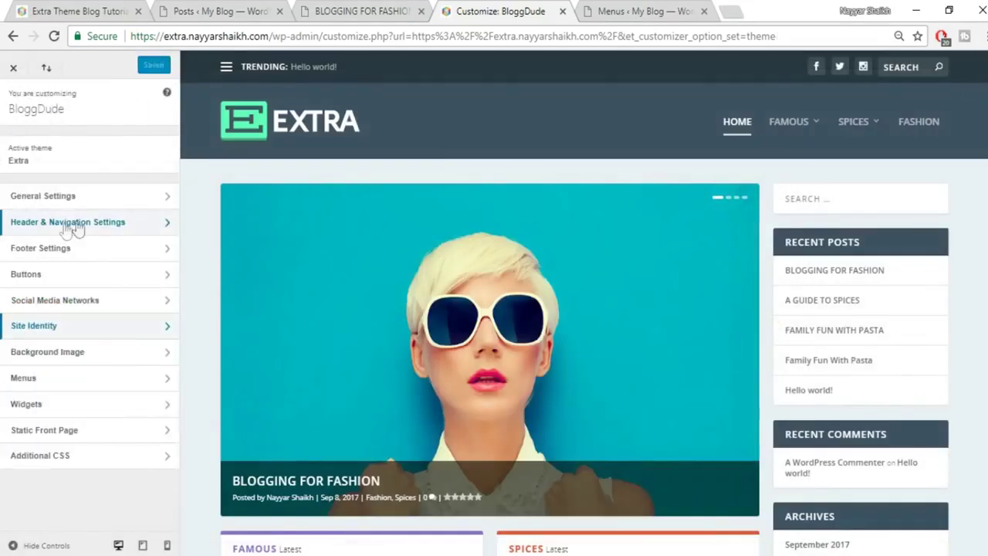
pyautogui.click(104, 227)
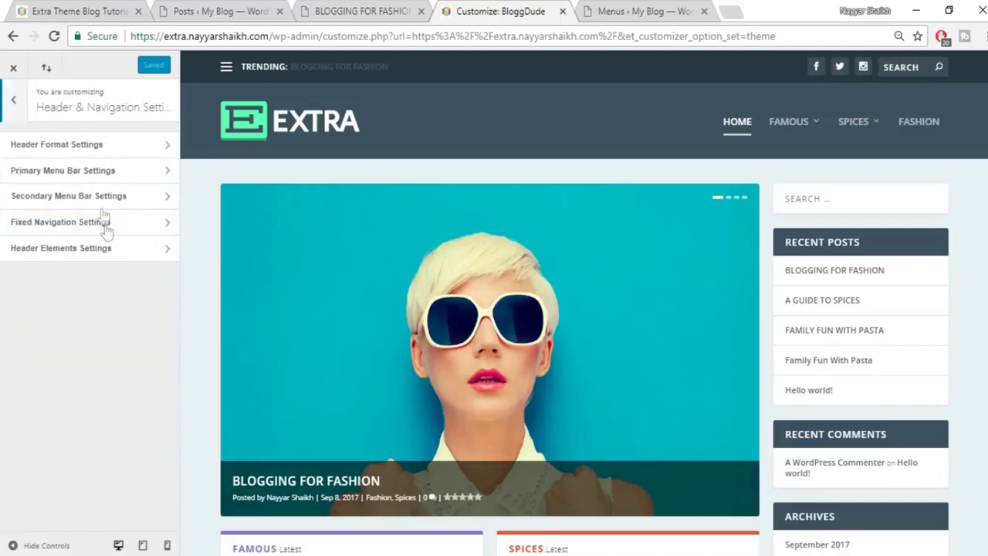
pyautogui.click(124, 149)
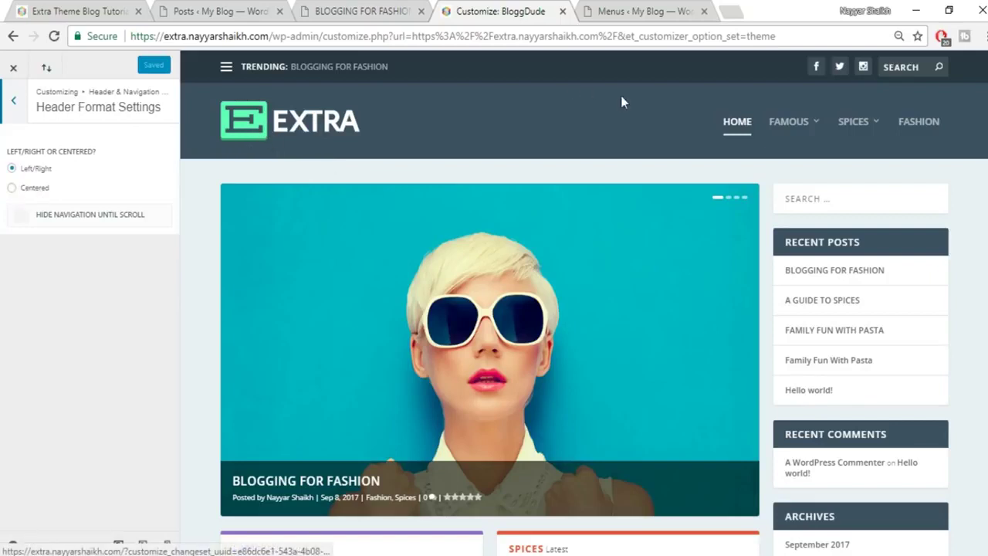
pyautogui.click(12, 188)
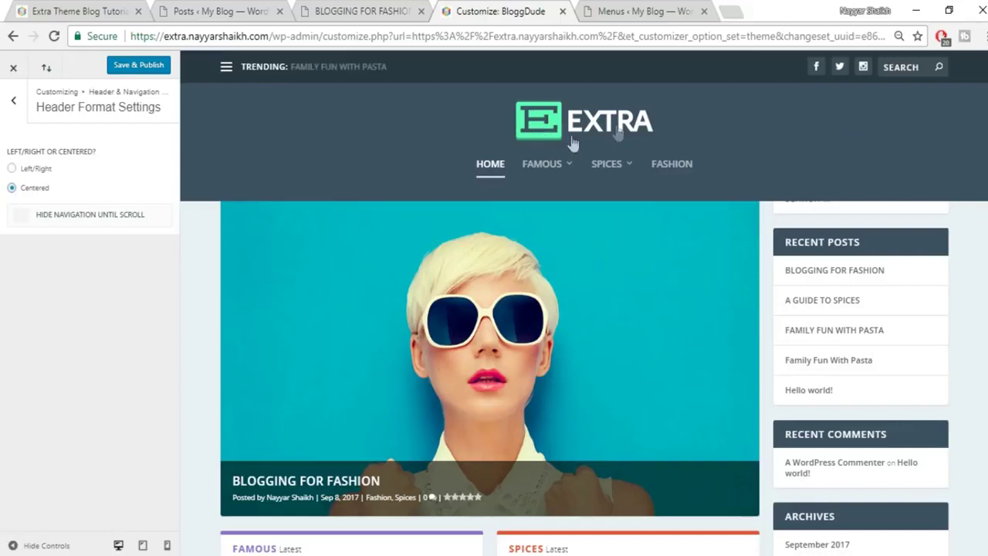
pyautogui.click(11, 168)
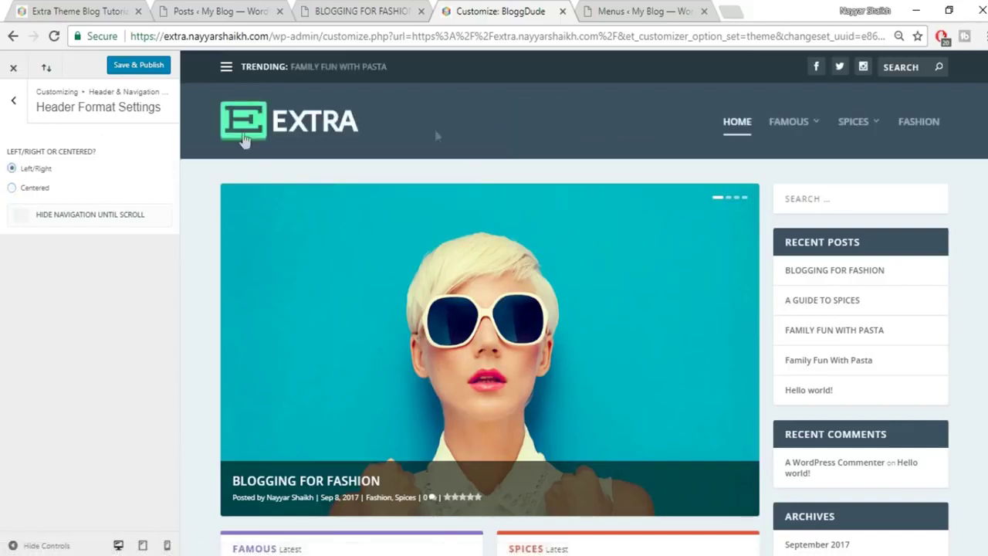
pyautogui.click(13, 108)
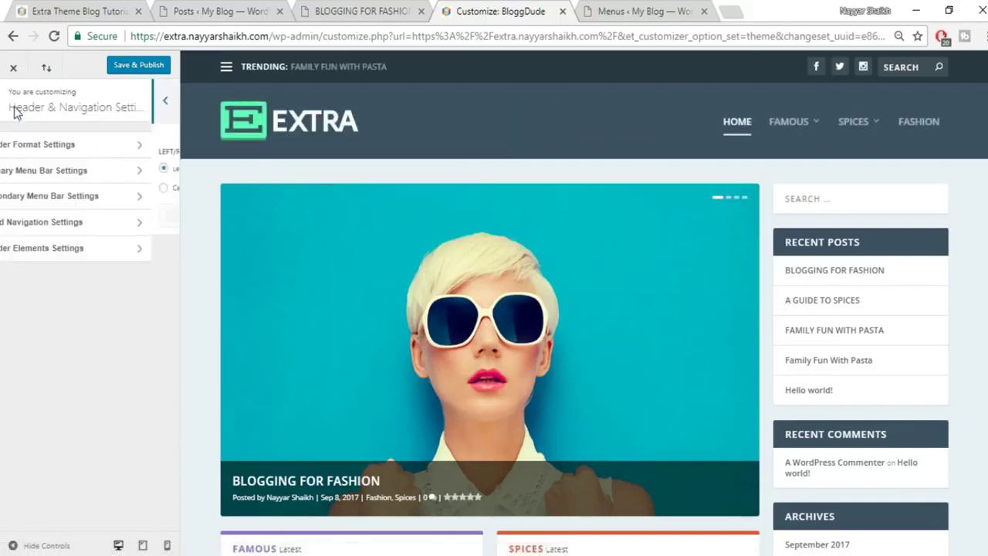
# Step: Set the primary menu bar to menu height 80, logo height 49, text size 19, and publish
pyautogui.click(98, 173)
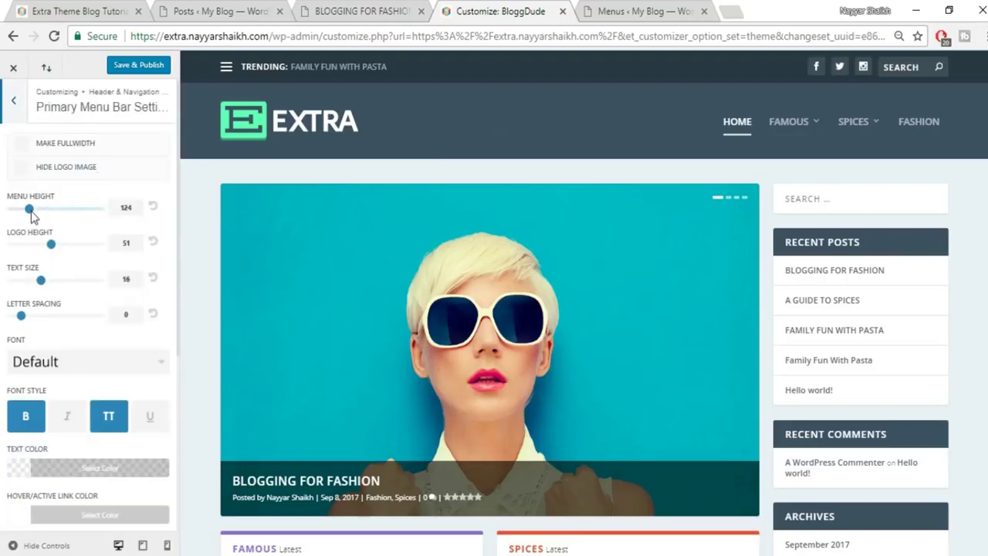
pyautogui.moveTo(30, 215); pyautogui.dragTo(6, 214)
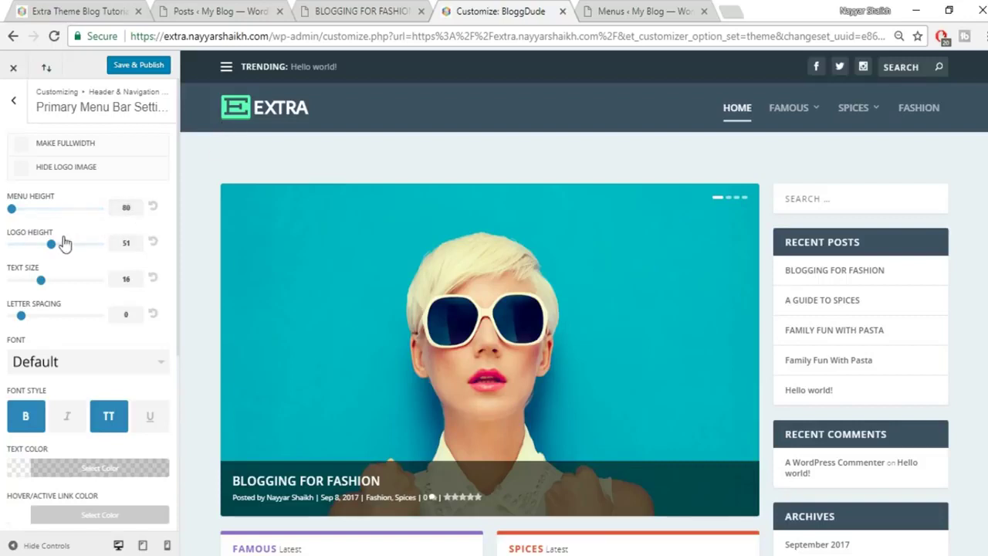
pyautogui.moveTo(47, 247)
pyautogui.mouseDown()
pyautogui.moveTo(23, 247)
pyautogui.moveTo(50, 248)
pyautogui.mouseUp()
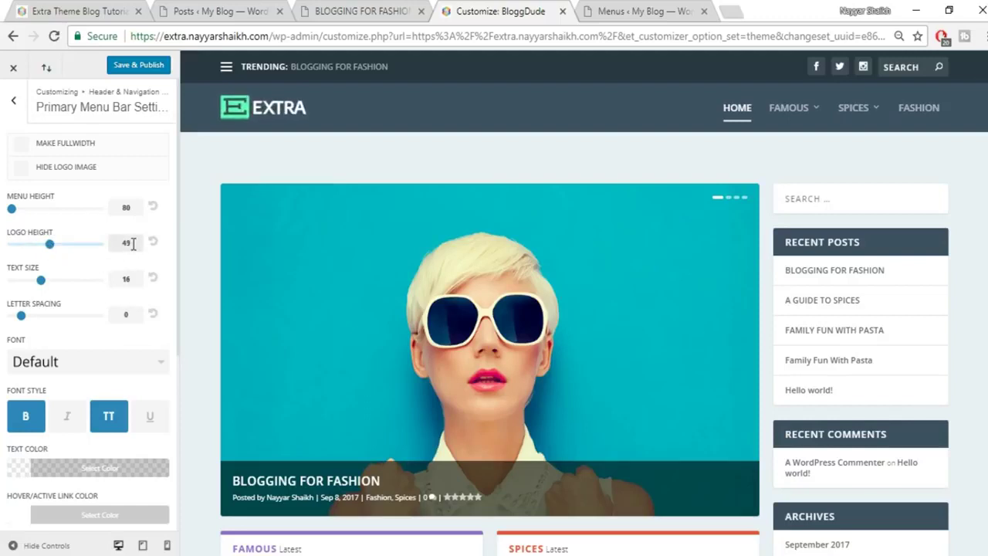
pyautogui.moveTo(44, 286); pyautogui.dragTo(63, 284)
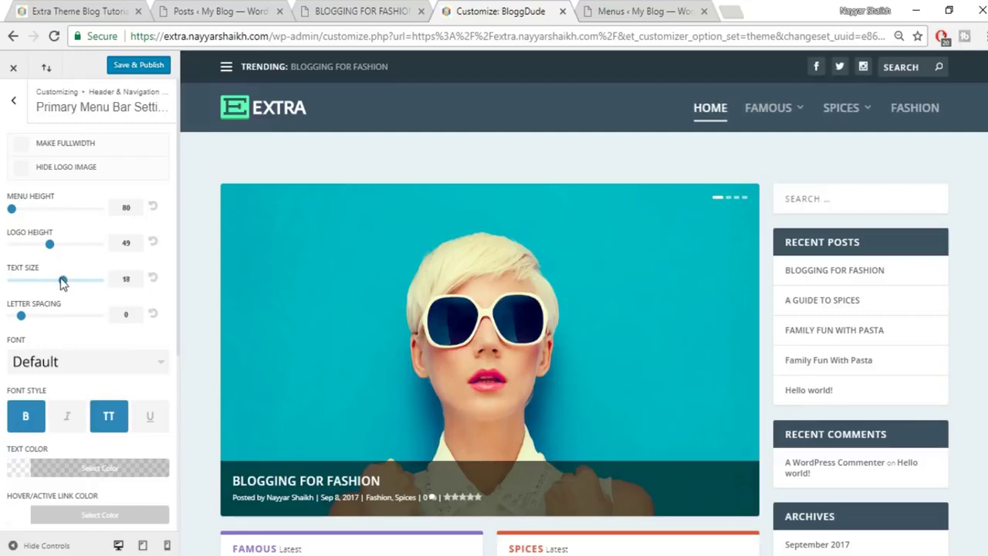
pyautogui.scroll(-5, 89, 310)
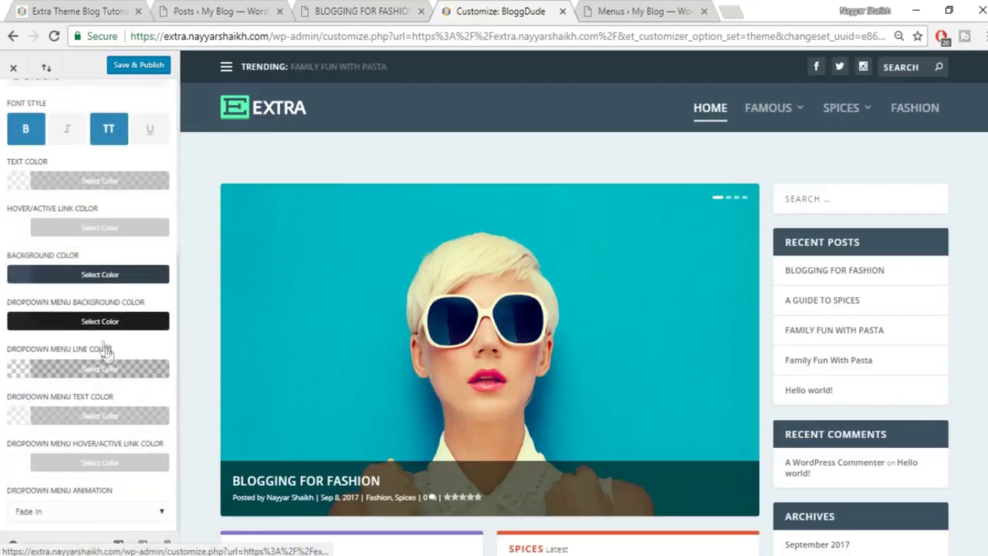
pyautogui.scroll(5, 107, 354)
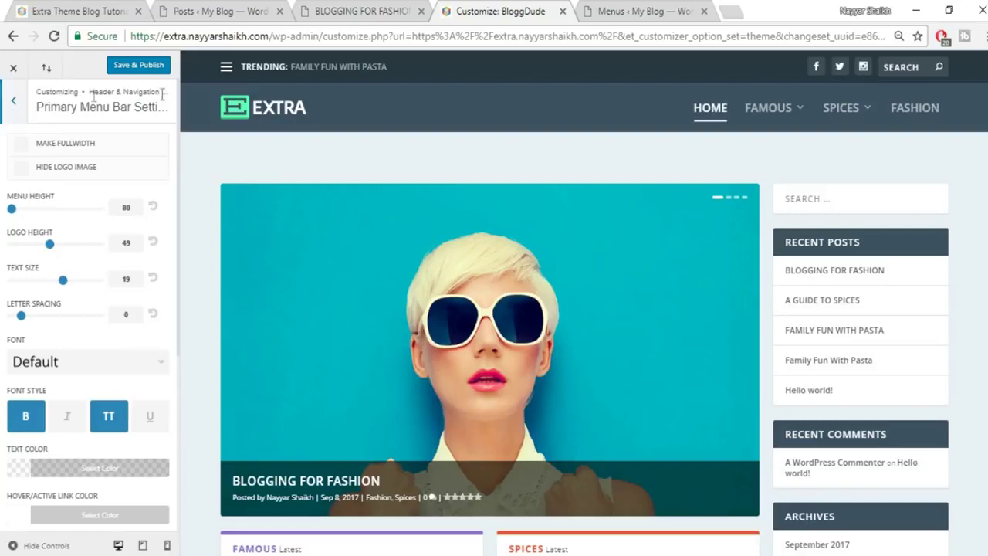
pyautogui.click(147, 67)
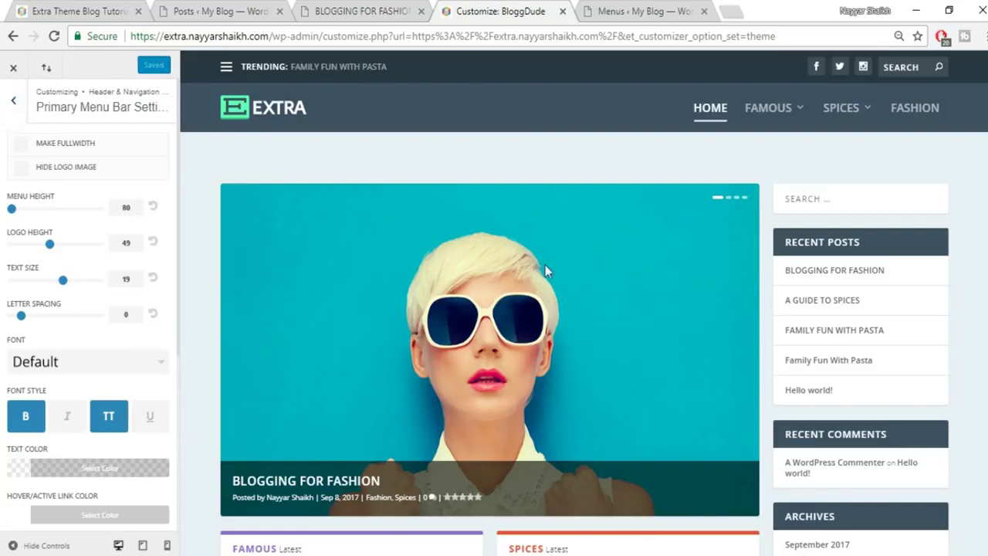
pyautogui.scroll(-1, 567, 330)
pyautogui.scroll(-3, 566, 330)
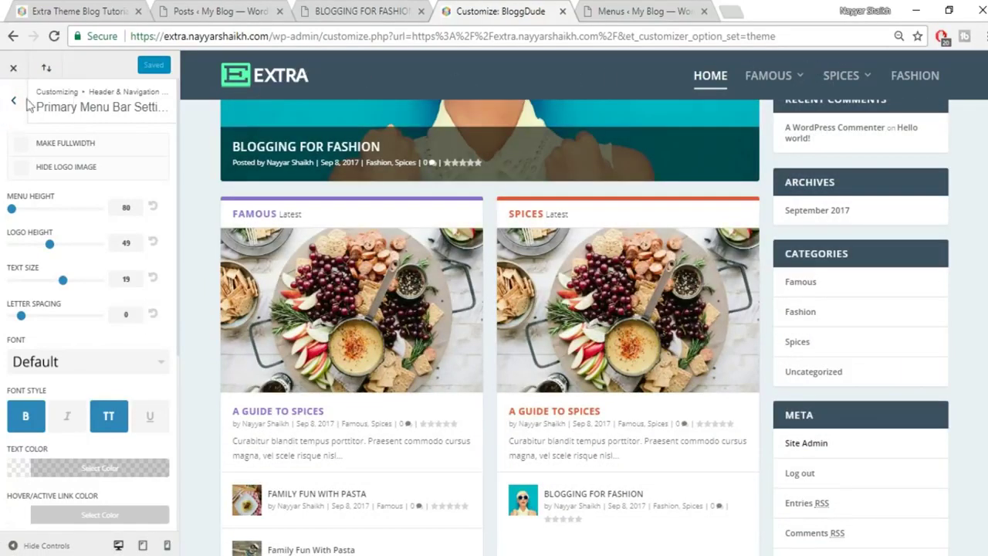
pyautogui.click(14, 100)
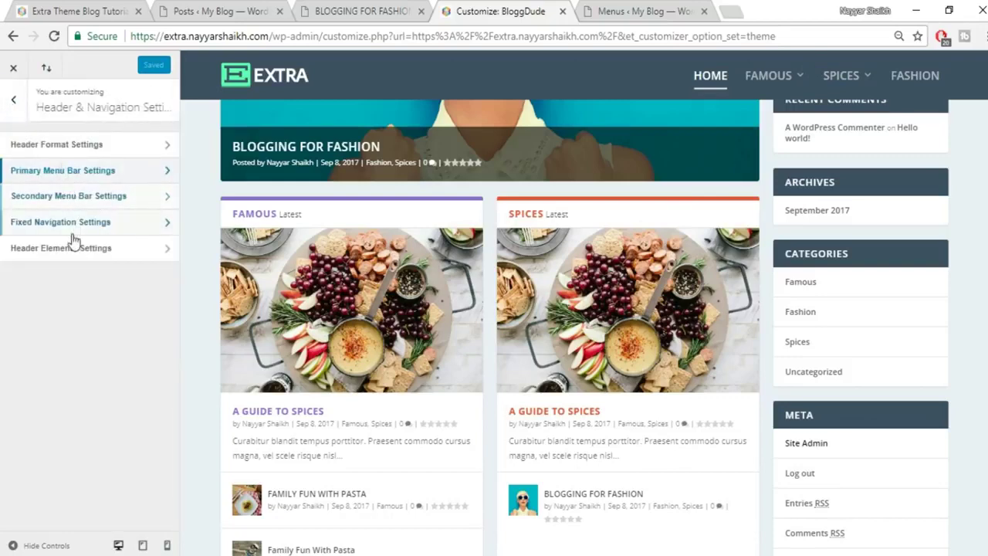
# Step: Set the fixed navigation menu height to 60 and text size to 15
pyautogui.click(104, 229)
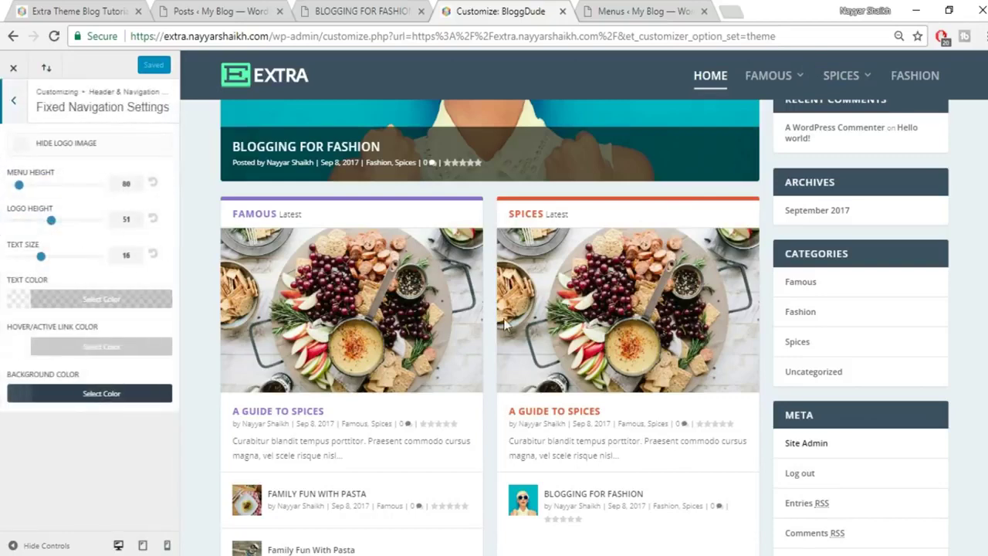
pyautogui.scroll(6, 505, 325)
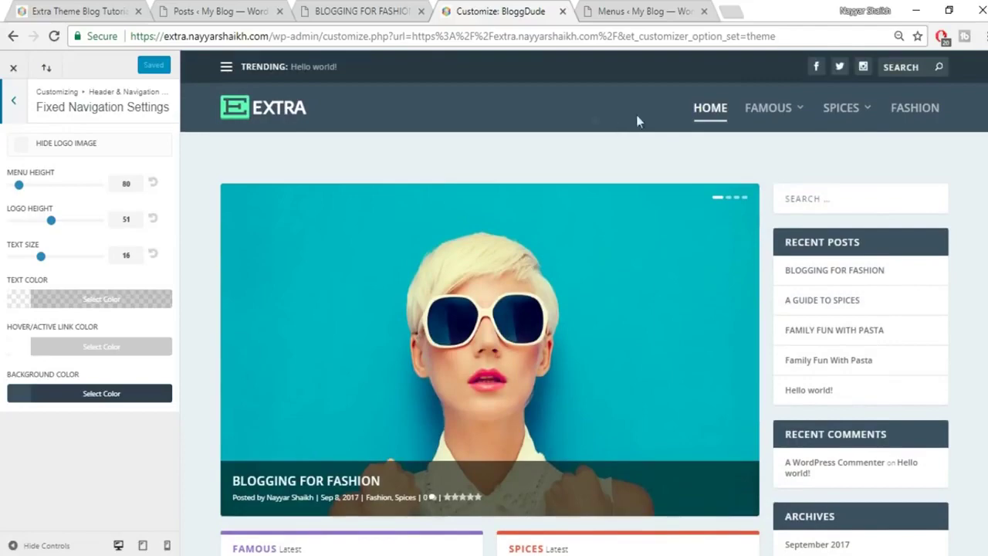
pyautogui.scroll(-5, 955, 199)
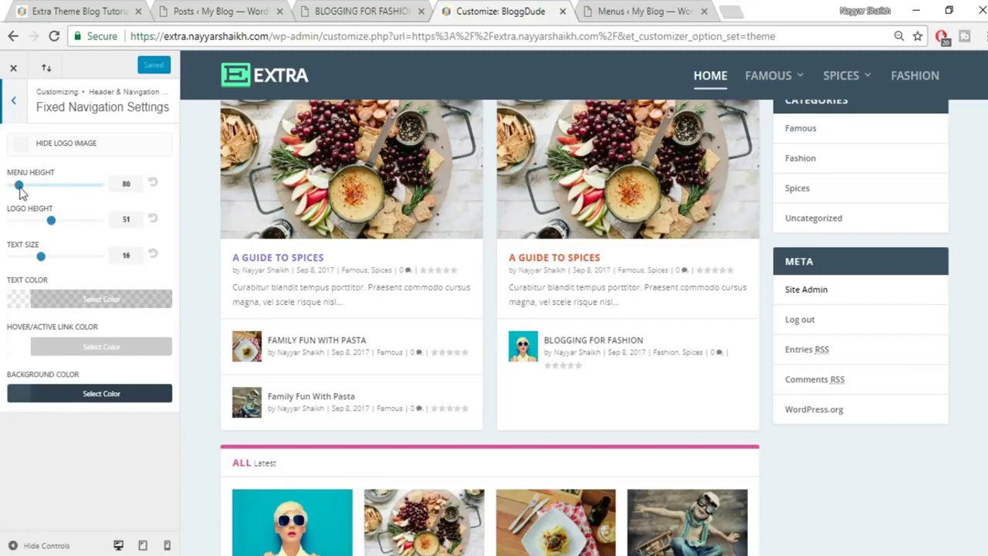
pyautogui.moveTo(18, 186); pyautogui.dragTo(11, 187)
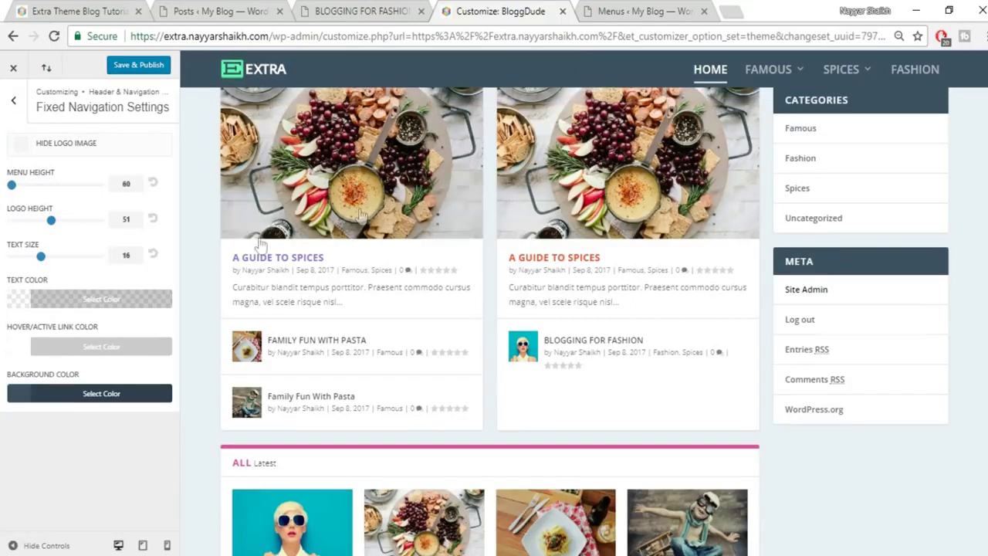
pyautogui.moveTo(35, 260); pyautogui.dragTo(32, 260)
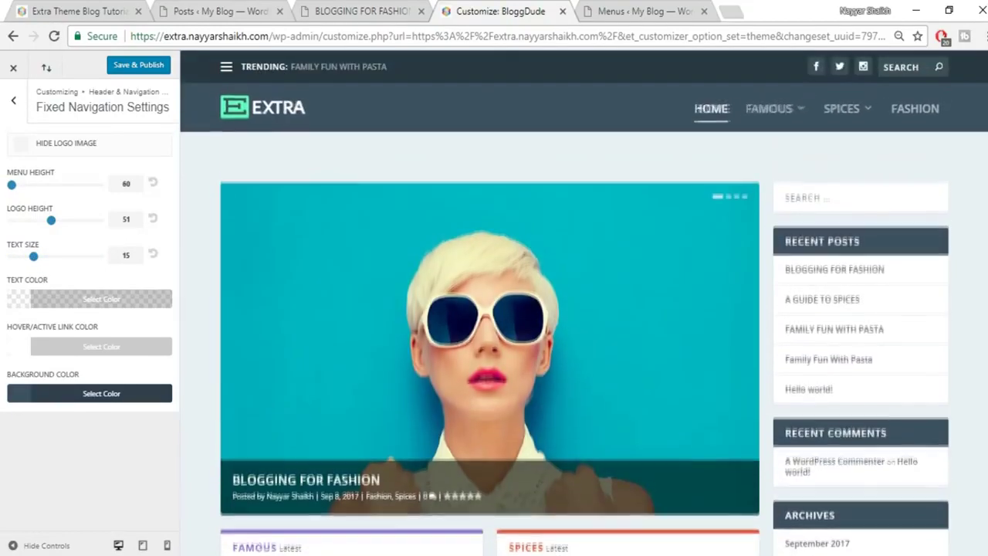
# Step: Publish the fixed navigation changes and close the Customizer onto the live site
pyautogui.scroll(-5, 866, 185)
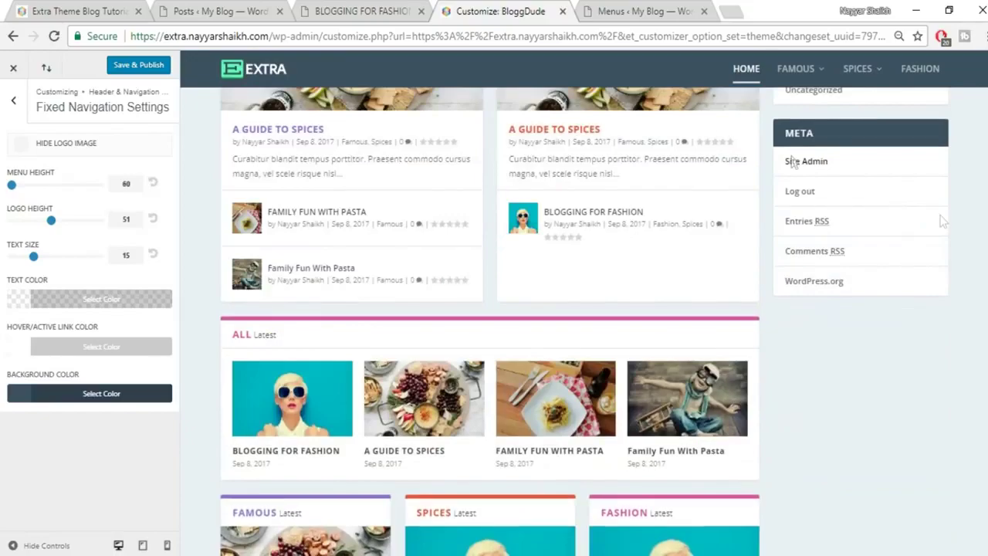
pyautogui.scroll(-1, 584, 321)
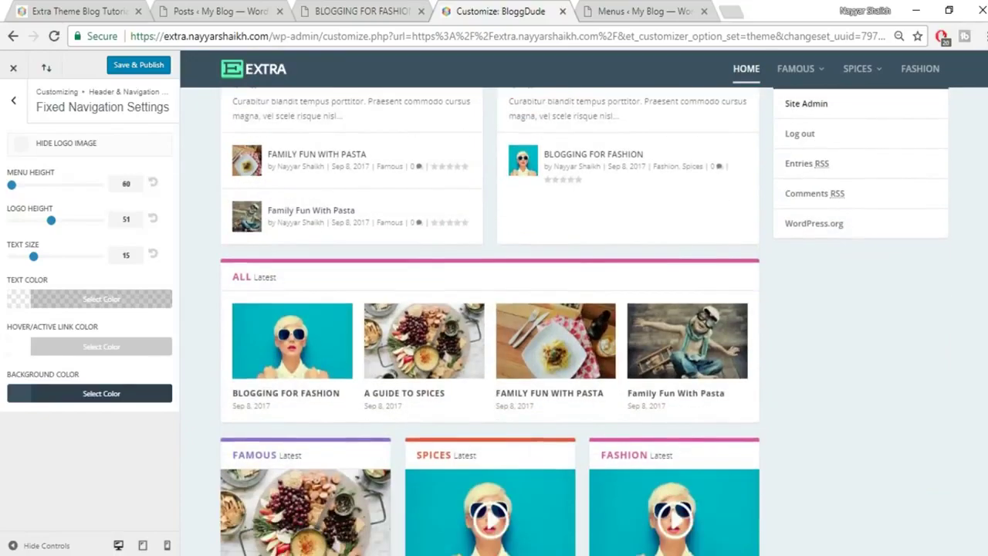
pyautogui.scroll(3, 584, 321)
pyautogui.scroll(-2, 683, 126)
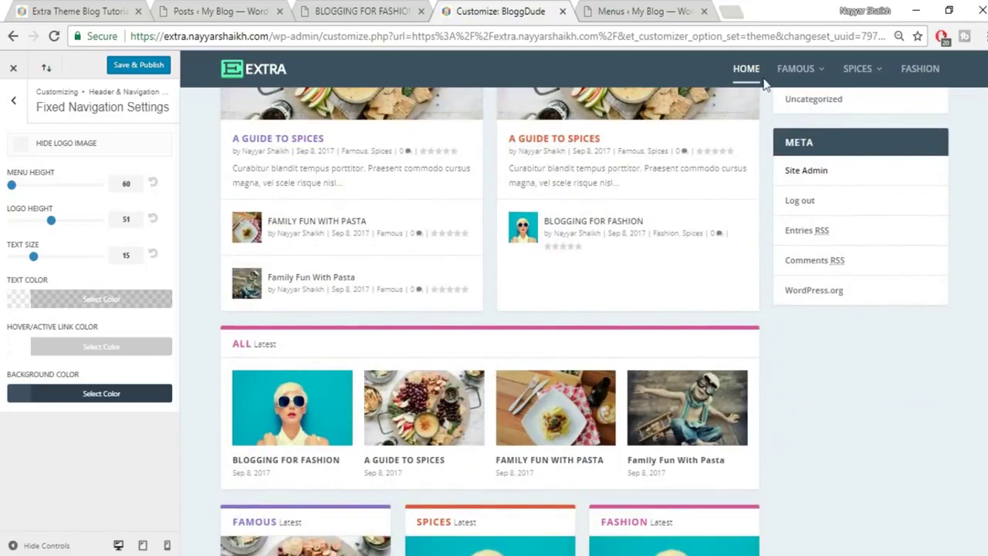
pyautogui.scroll(8, 584, 321)
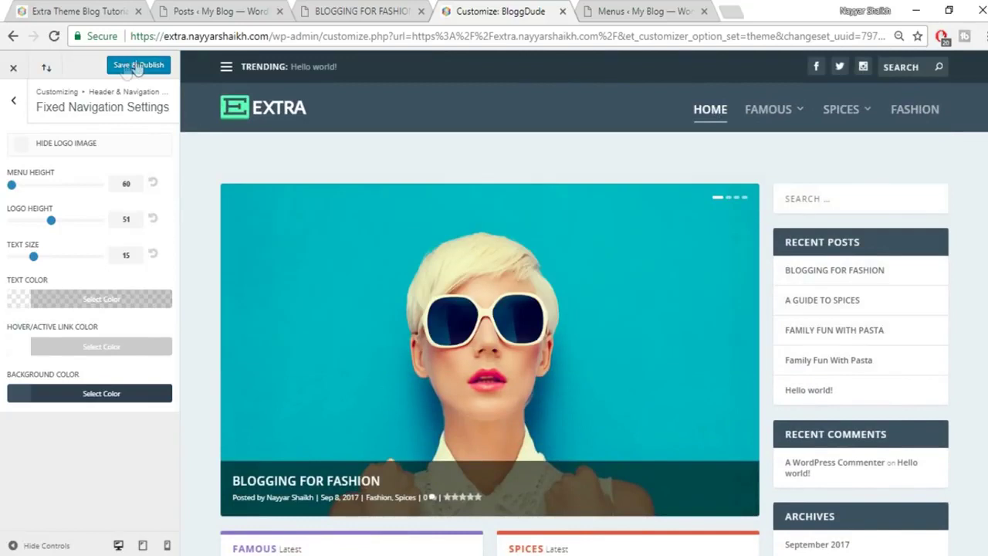
pyautogui.click(137, 66)
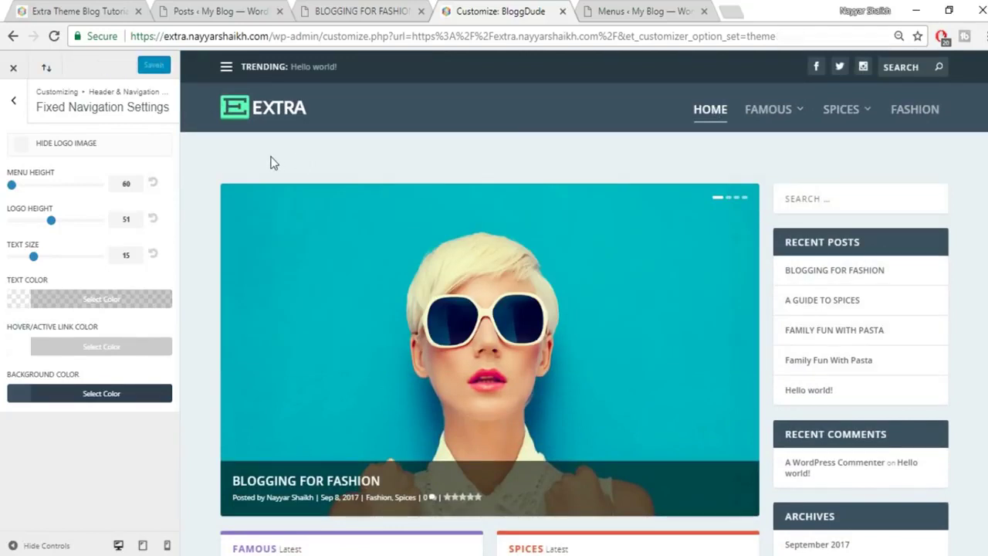
pyautogui.click(16, 70)
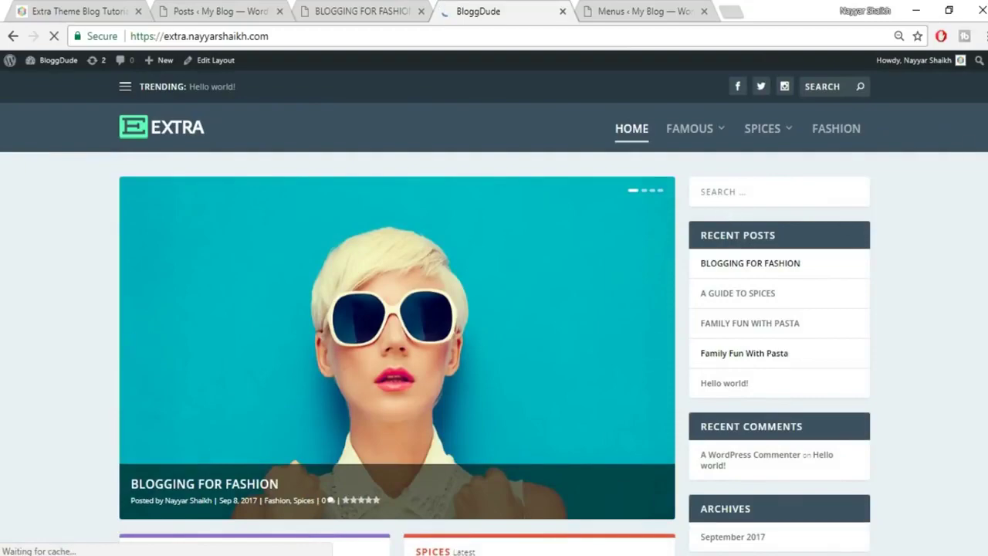
# Step: Switch to the Extra Theme Blog Tutorial homepage and scroll through its sidebar widgets
pyautogui.scroll(-1, 896, 254)
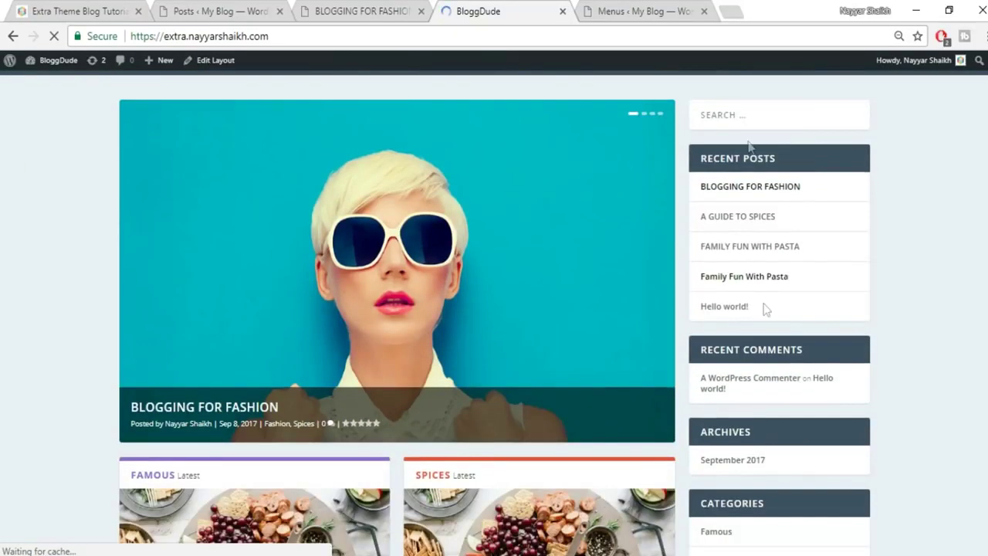
pyautogui.scroll(-4, 749, 323)
pyautogui.click(54, 12)
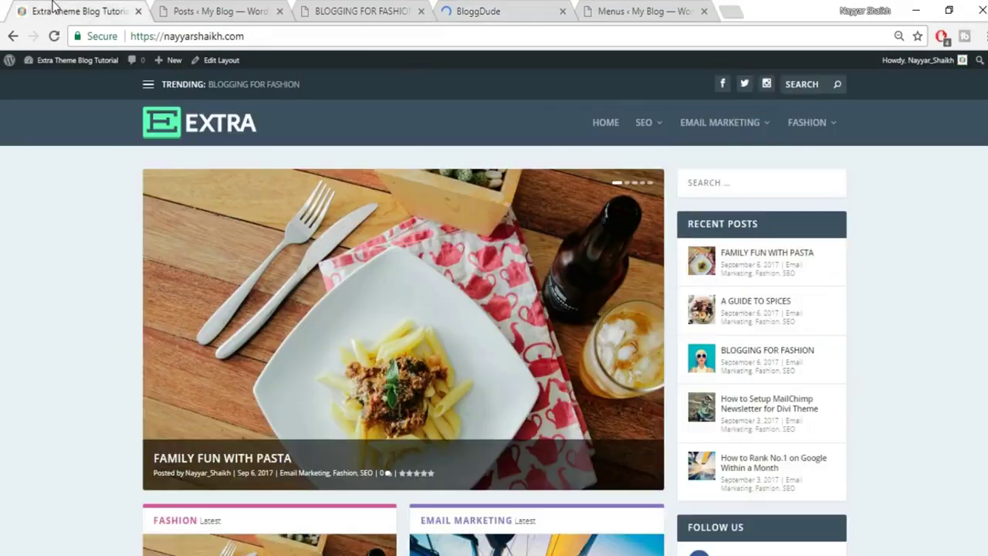
pyautogui.scroll(-2, 896, 301)
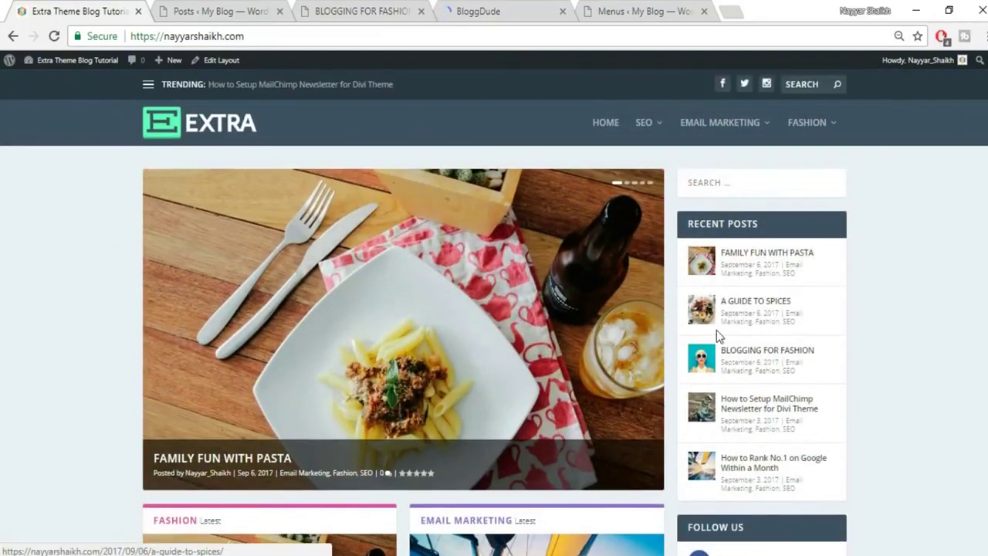
pyautogui.scroll(-1, 716, 329)
pyautogui.scroll(-3, 716, 336)
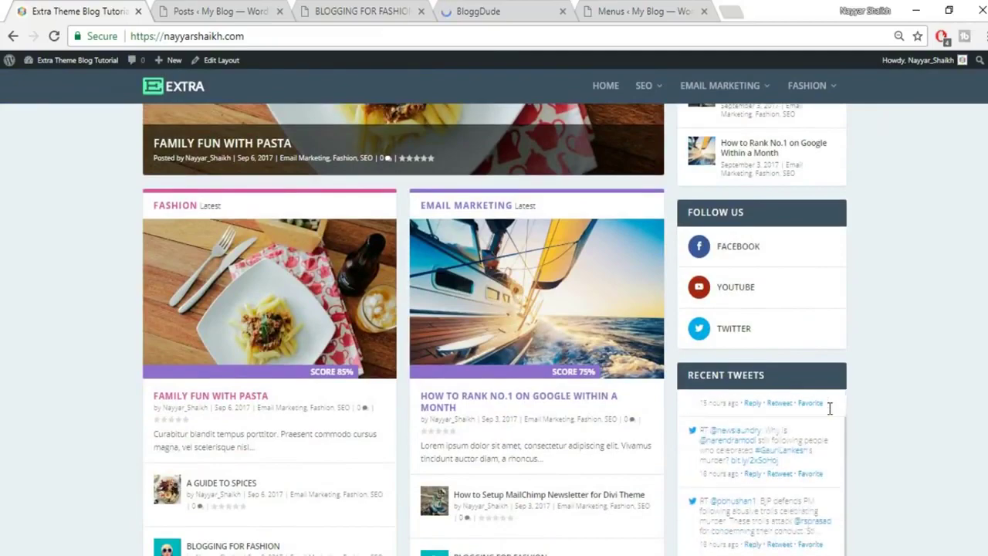
pyautogui.scroll(-1, 772, 451)
pyautogui.scroll(-8, 772, 451)
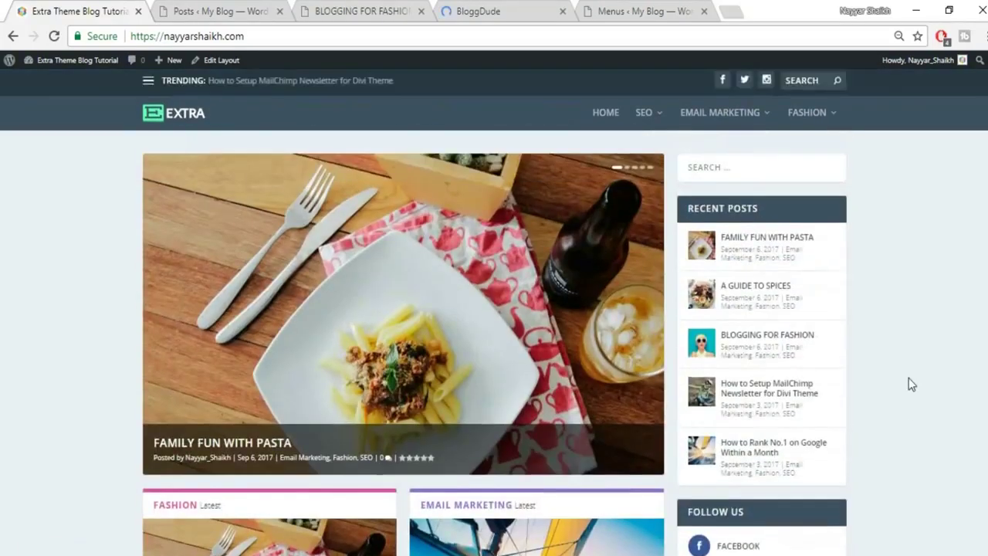
pyautogui.scroll(1, 908, 377)
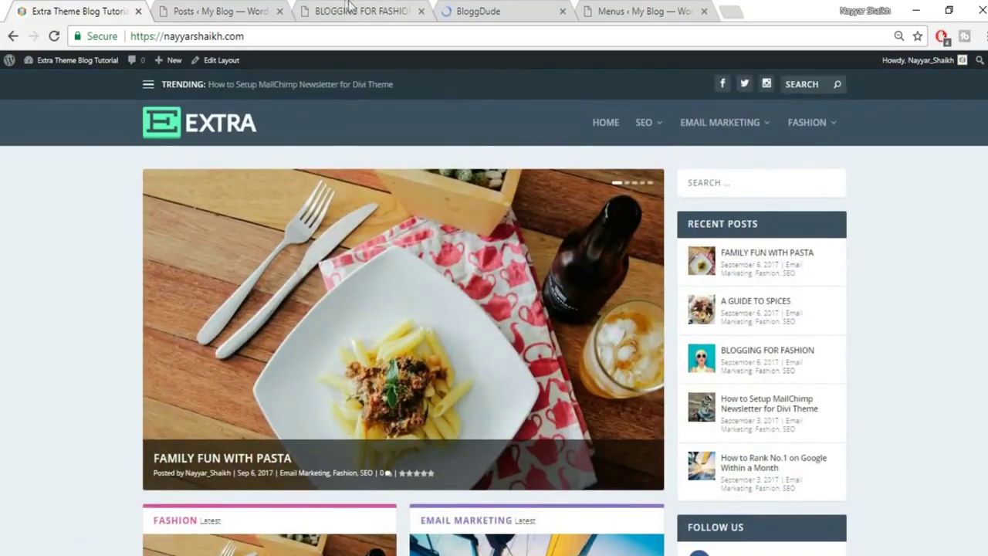
# Step: Open the Widgets admin page and expand the Main Sidebar's Recent Posts widget
pyautogui.click(639, 10)
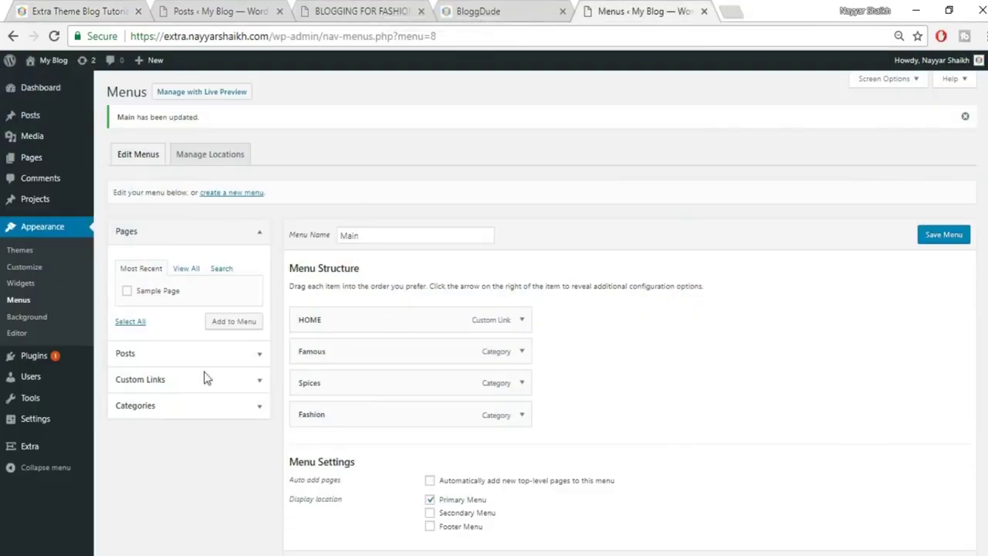
pyautogui.click(30, 285)
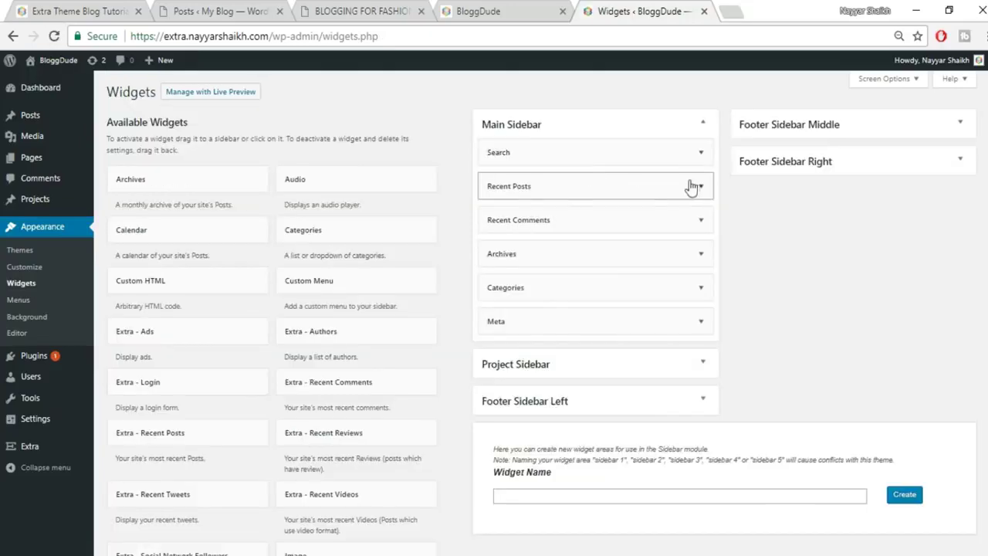
pyautogui.click(692, 197)
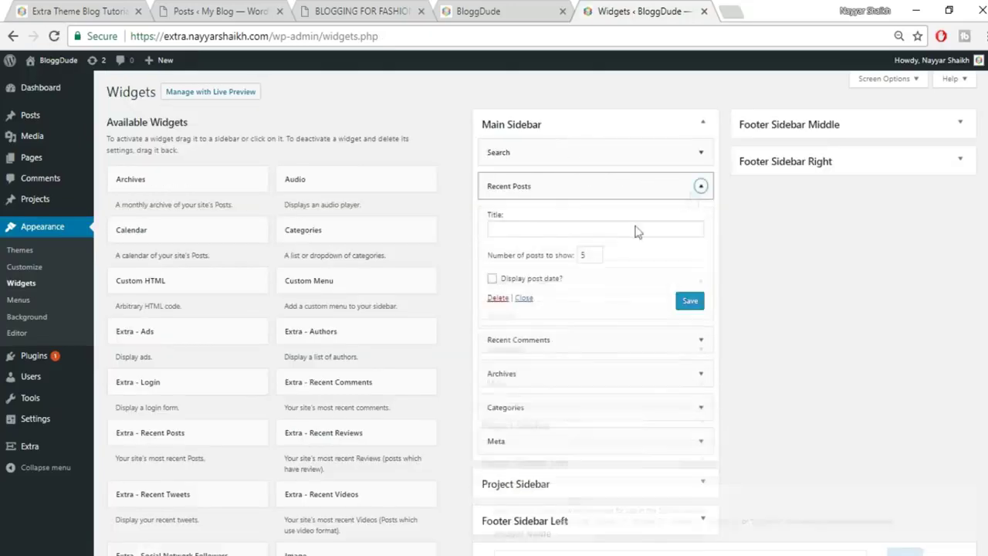
pyautogui.click(484, 9)
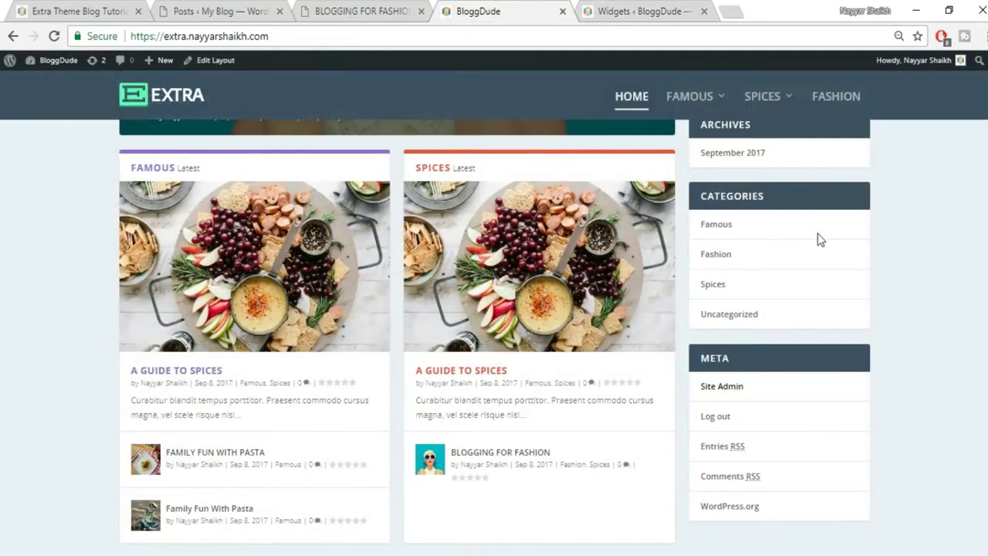
pyautogui.scroll(5, 817, 233)
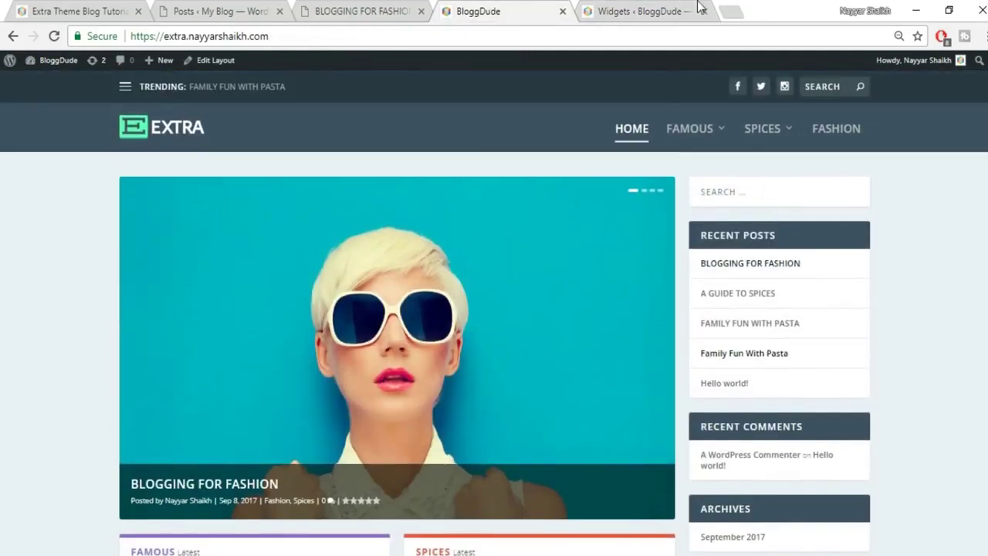
pyautogui.click(666, 10)
# Step: Delete the Recent Comments, Archives, Categories and Meta widgets, leaving only Search
pyautogui.click(668, 187)
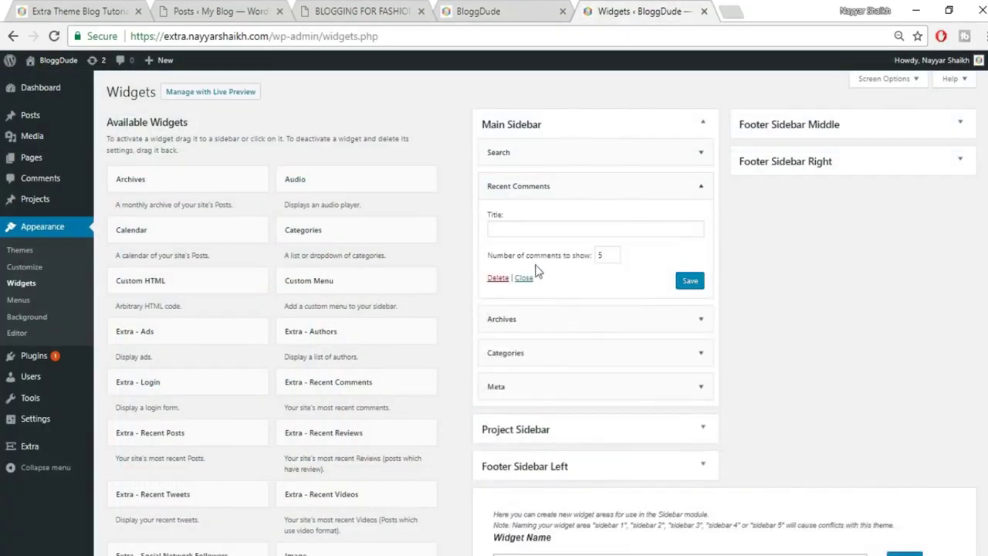
pyautogui.click(700, 186)
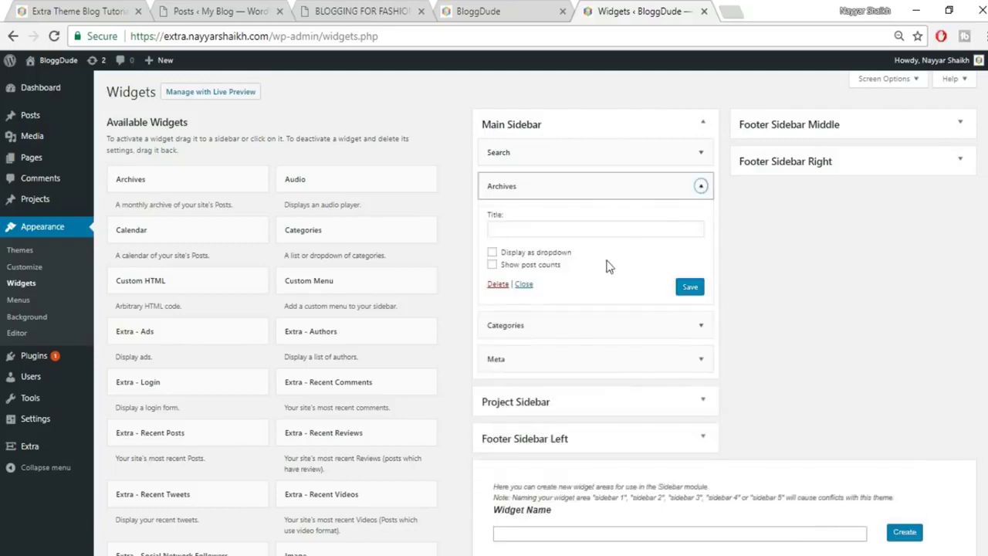
pyautogui.click(497, 285)
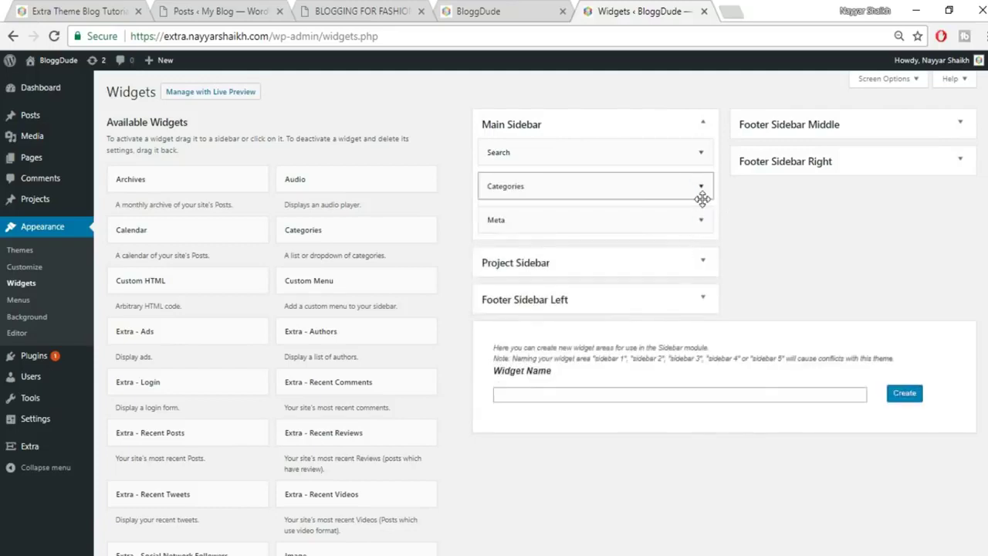
pyautogui.click(701, 186)
pyautogui.click(498, 296)
pyautogui.click(701, 186)
pyautogui.click(496, 252)
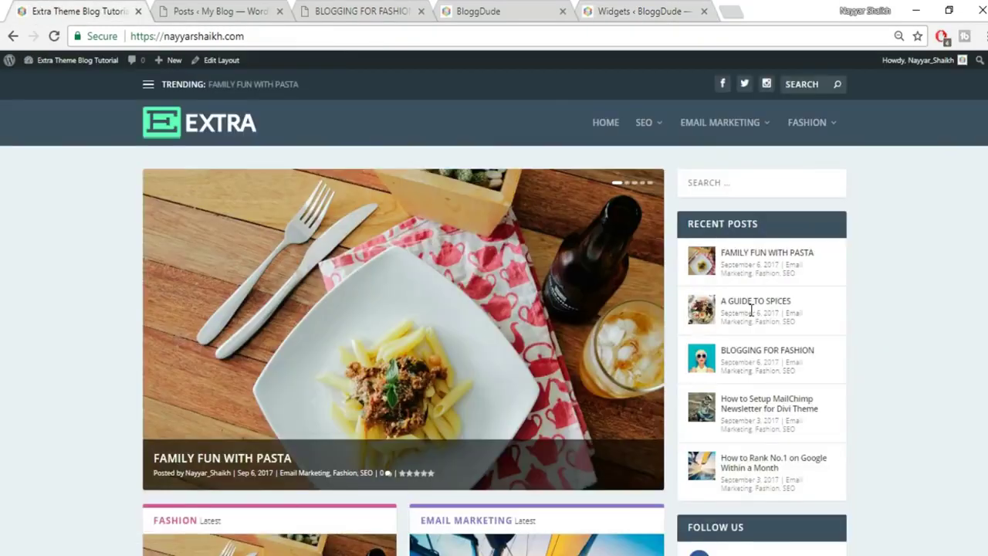
pyautogui.click(631, 11)
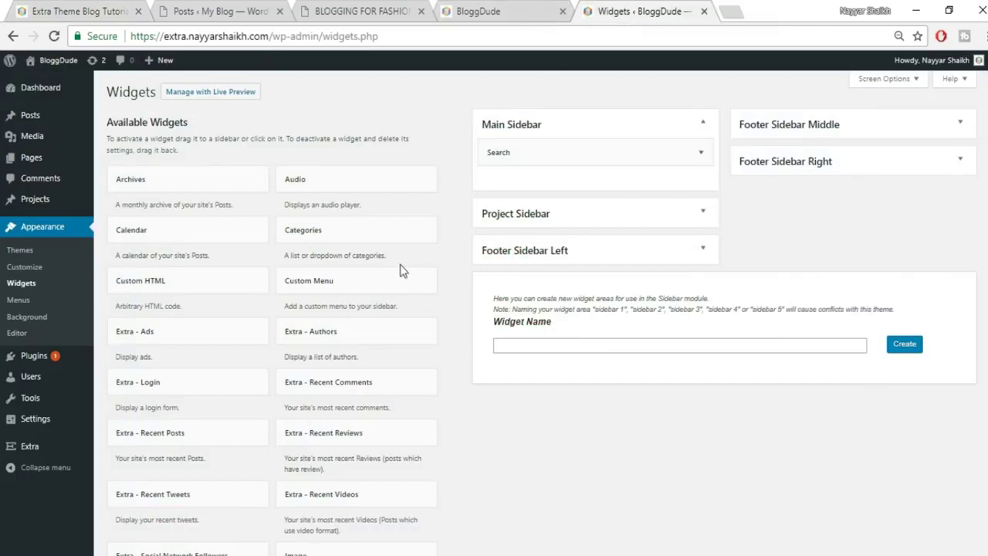
# Step: Add the Extra - Recent Posts widget to the Main Sidebar
pyautogui.scroll(-1, 400, 270)
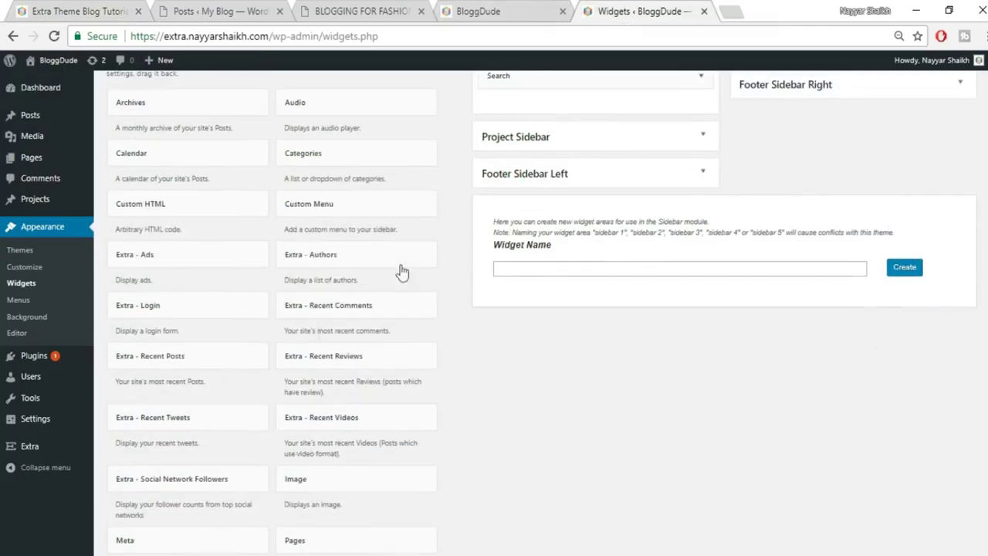
pyautogui.click(207, 362)
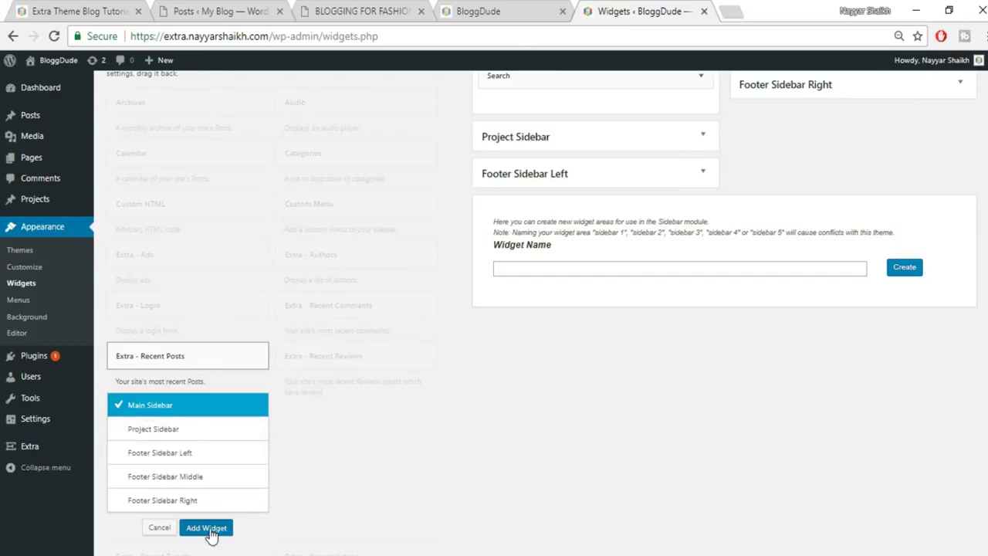
pyautogui.click(209, 528)
pyautogui.scroll(1, 603, 259)
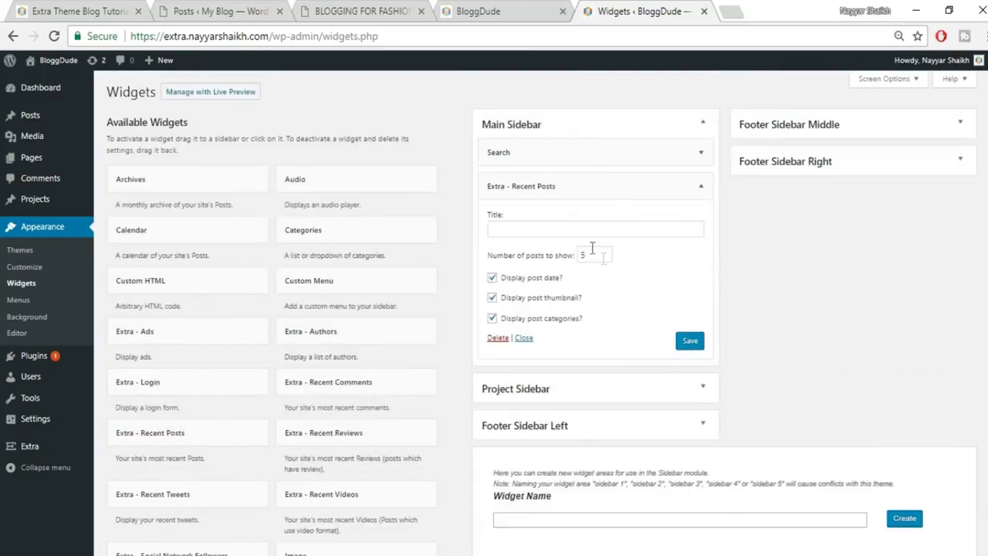
# Step: Title the widget RECENT POSTS, copied from the homepage heading, and save it
pyautogui.click(583, 227)
pyautogui.click(62, 11)
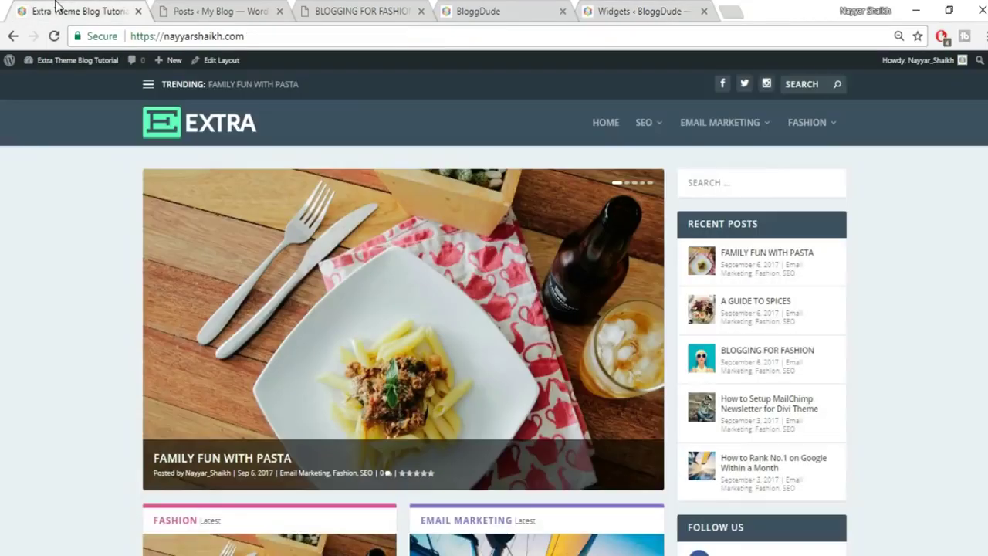
pyautogui.moveTo(765, 227); pyautogui.dragTo(671, 229)
pyautogui.hotkey('ctrl', 'c')
pyautogui.click(621, 10)
pyautogui.hotkey('ctrl', 'v')
pyautogui.click(605, 254)
pyautogui.click(583, 254)
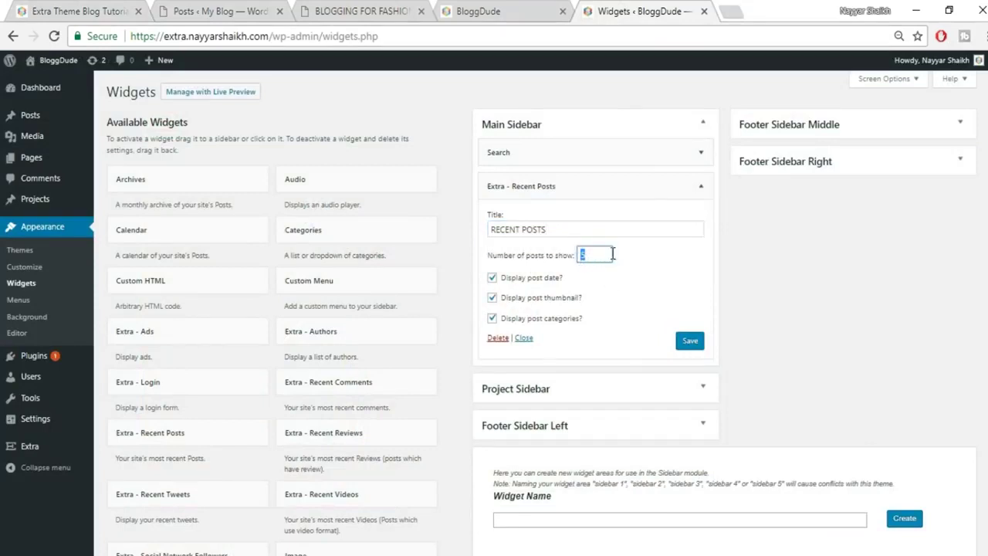
pyautogui.click(689, 341)
pyautogui.click(700, 186)
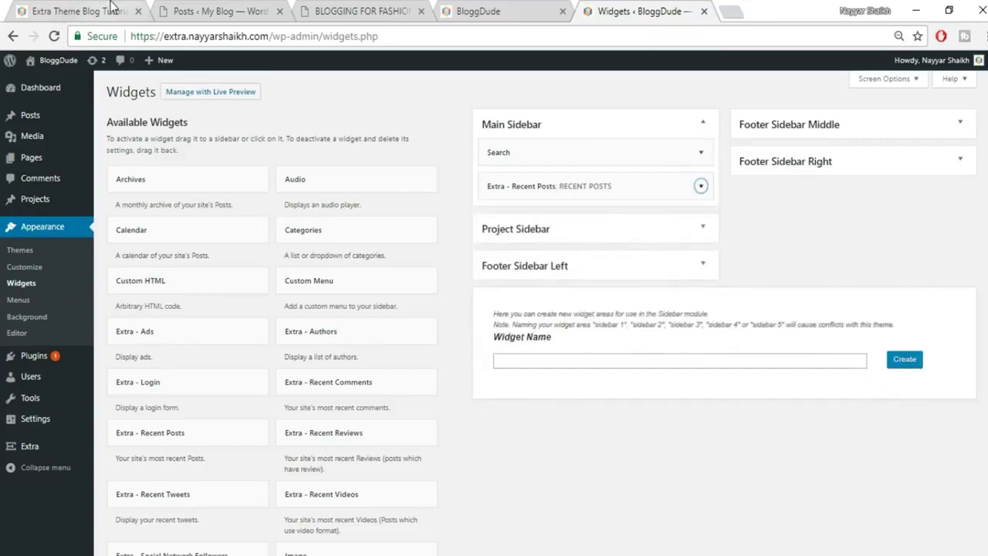
pyautogui.click(112, 8)
pyautogui.scroll(-3, 915, 392)
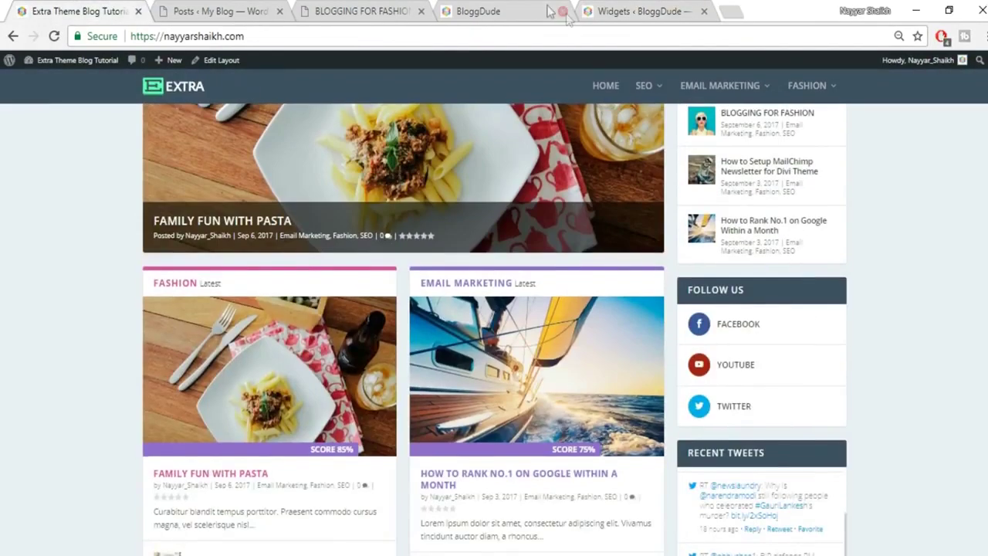
# Step: Add the Extra - Social Network Followers widget to the Main Sidebar and begin its Facebook URL
pyautogui.click(623, 9)
pyautogui.scroll(-2, 495, 329)
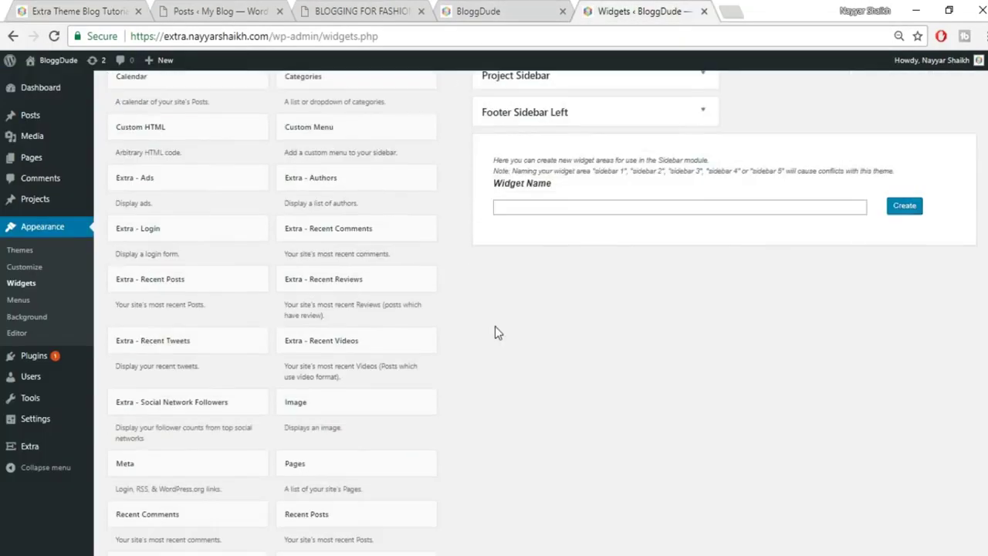
pyautogui.click(226, 405)
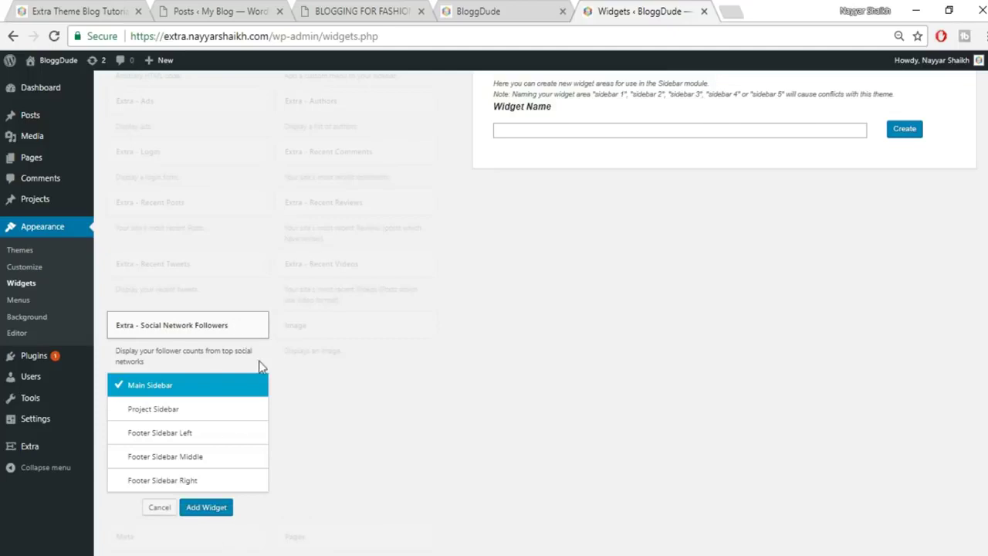
pyautogui.click(202, 509)
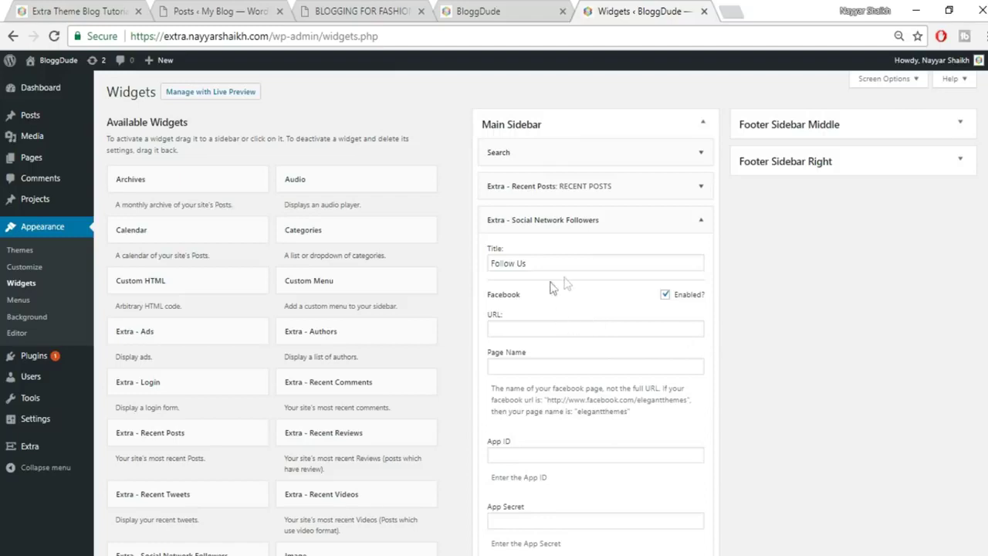
pyautogui.click(538, 329)
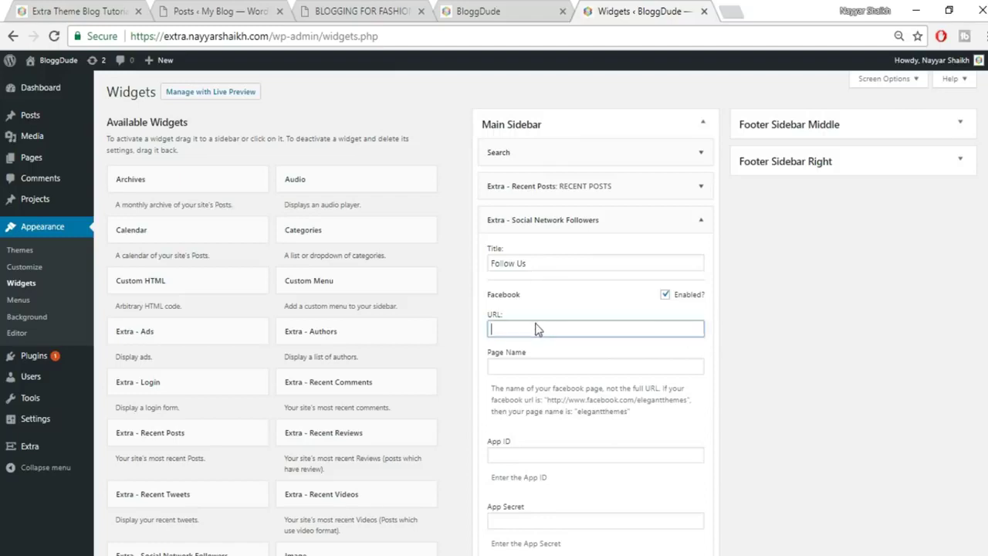
# Step: Copy the Facebook profile address from a new tab into the widget's Facebook URL field
pyautogui.click(737, 7)
pyautogui.write('fa')
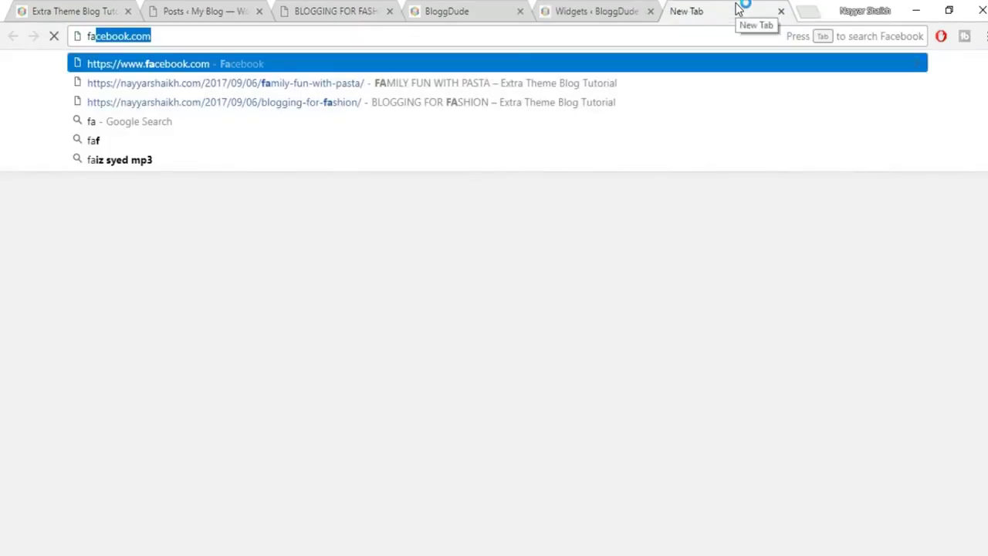
pyautogui.write('cebook.com')
pyautogui.press('Down')
pyautogui.press('Down')
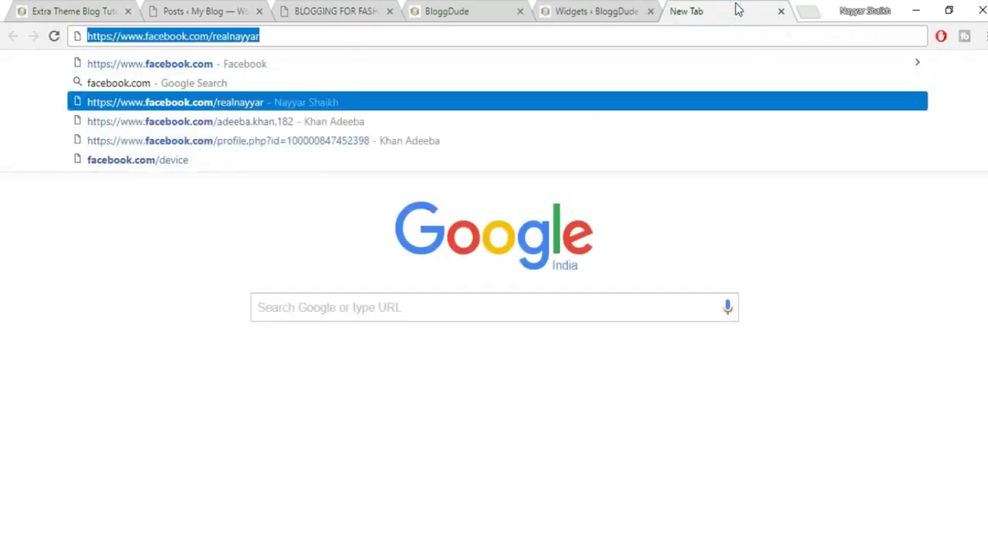
pyautogui.hotkey('ctrl', 'c')
pyautogui.click(624, 10)
pyautogui.hotkey('ctrl', 'v')
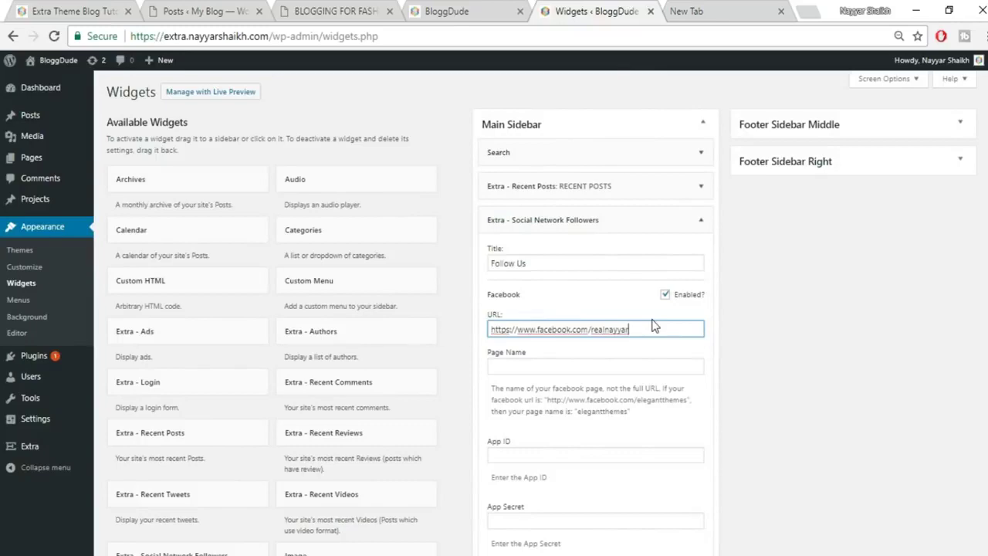
pyautogui.scroll(-1, 831, 339)
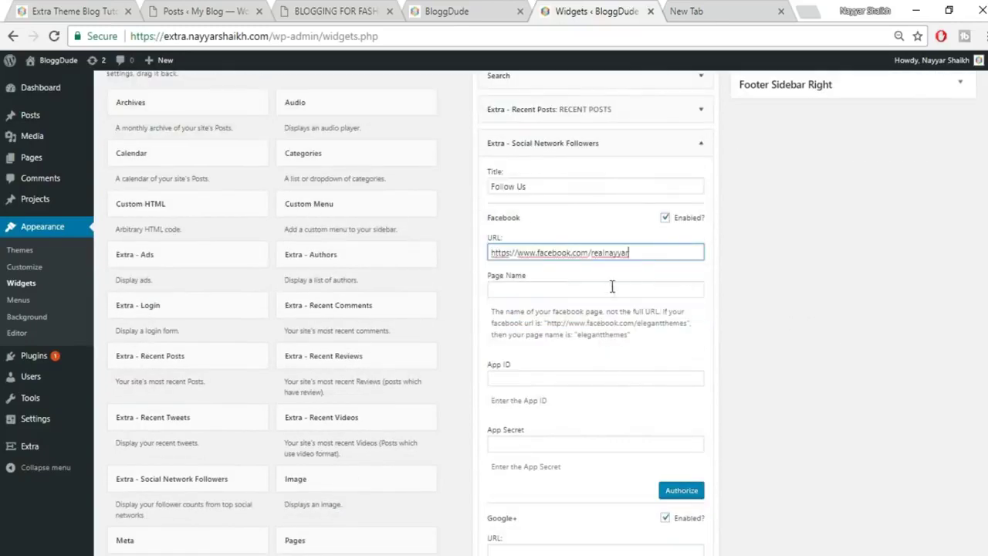
pyautogui.scroll(-5, 745, 389)
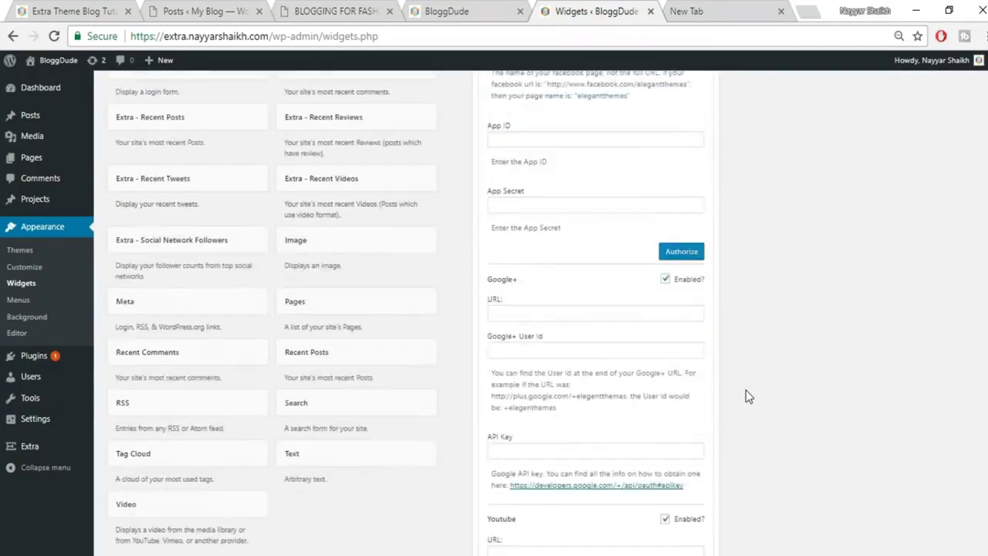
pyautogui.scroll(2, 695, 374)
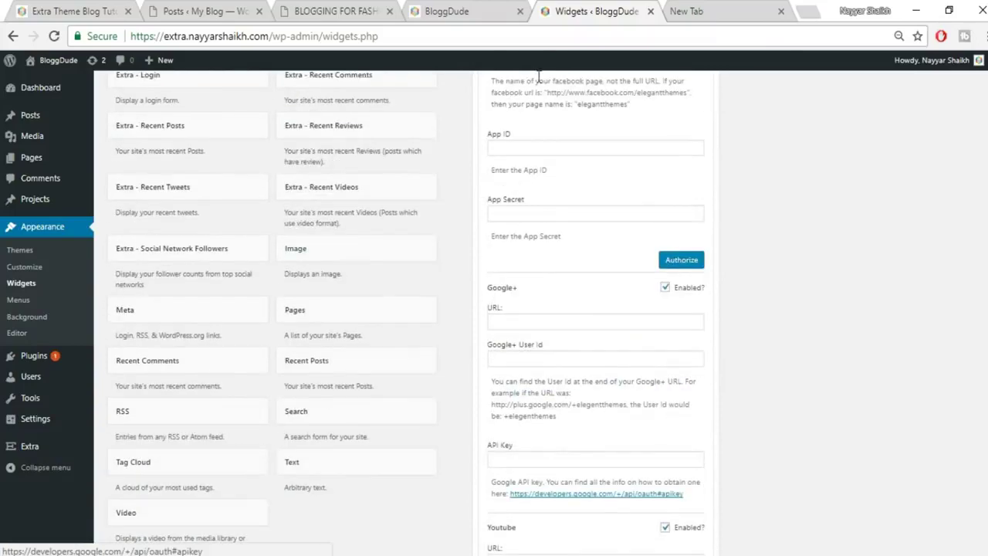
pyautogui.scroll(-2, 710, 359)
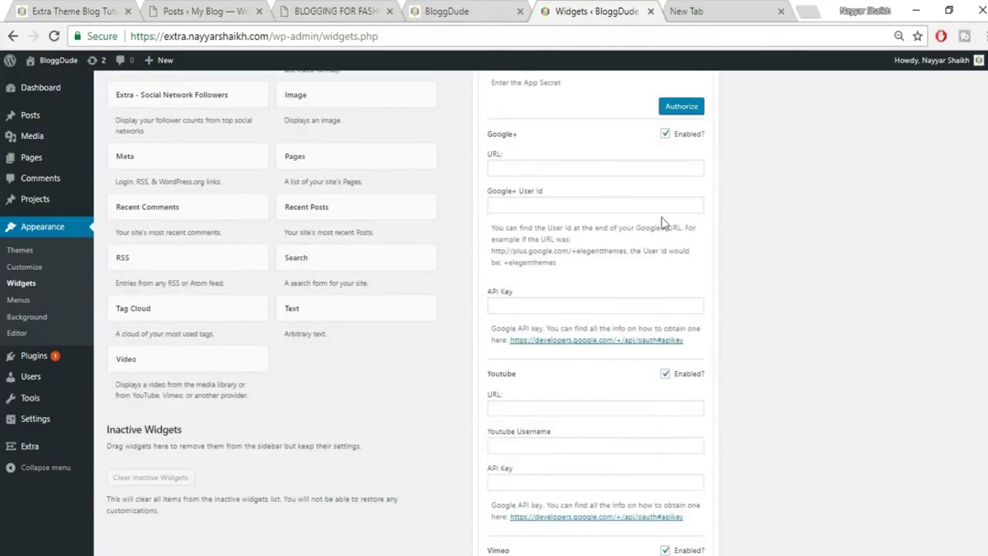
pyautogui.scroll(-3, 795, 261)
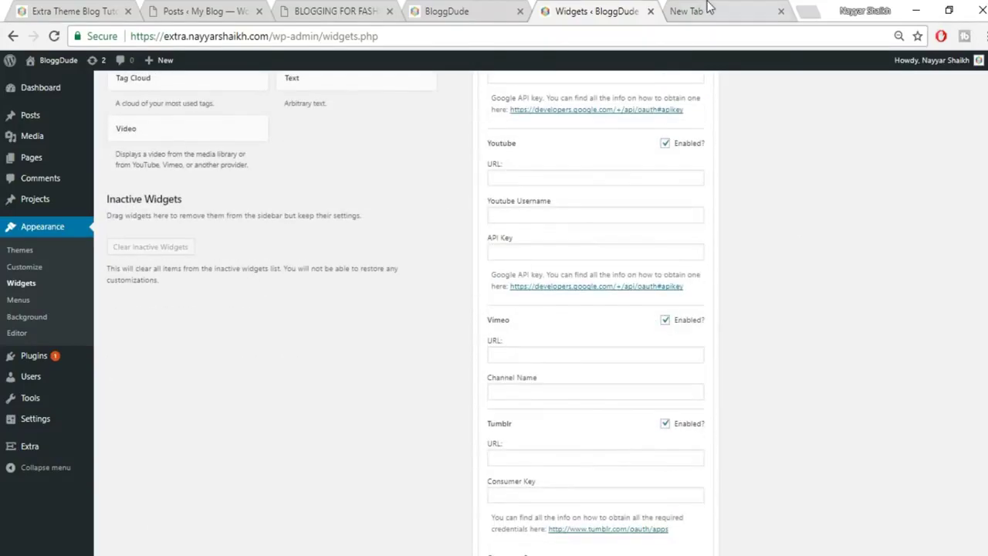
# Step: Fill the Youtube URL field with the full YouTube channel address
pyautogui.click(708, 6)
pyautogui.write('youtube.com/nayyarshaikh')
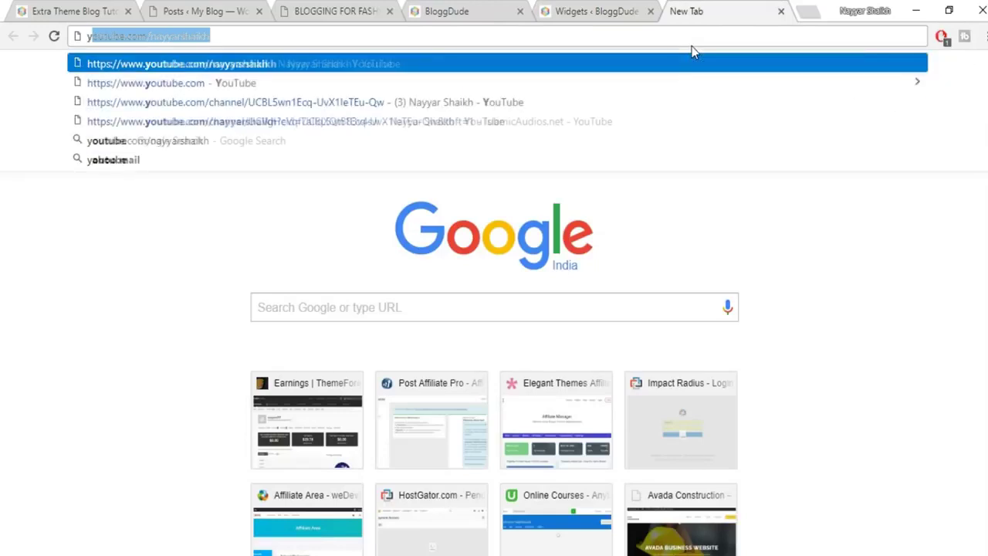
pyautogui.hotkey('ctrl', 'a')
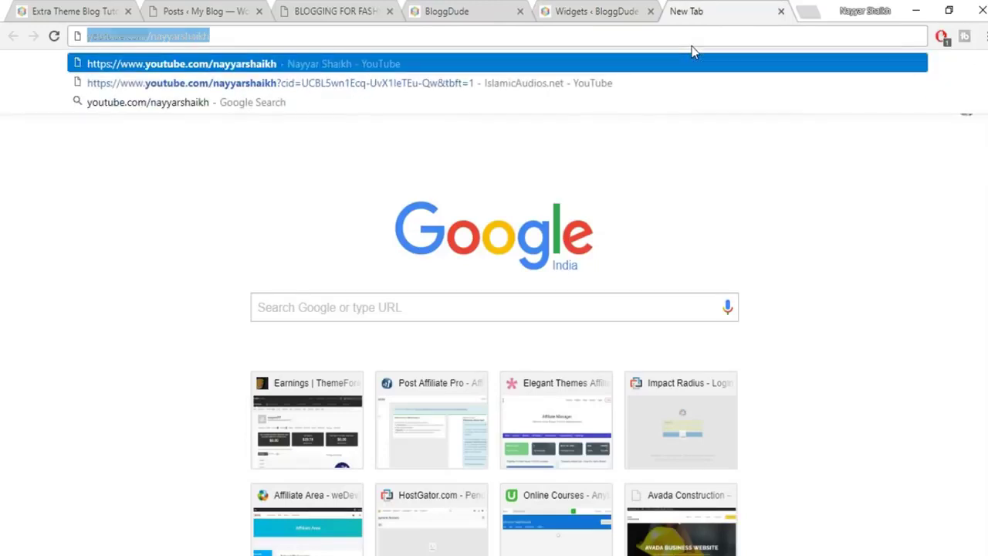
pyautogui.click(600, 9)
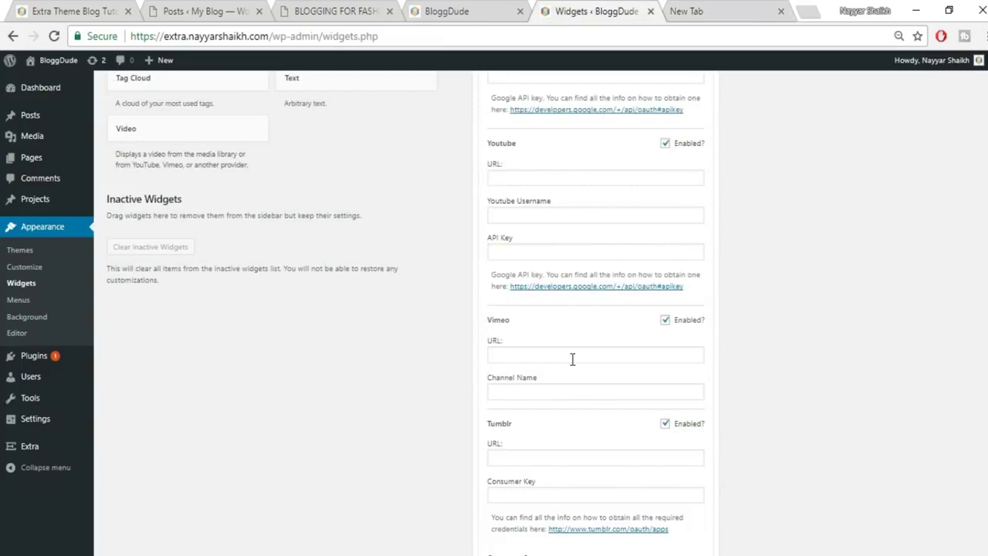
pyautogui.click(568, 178)
pyautogui.hotkey('ctrl', 'v')
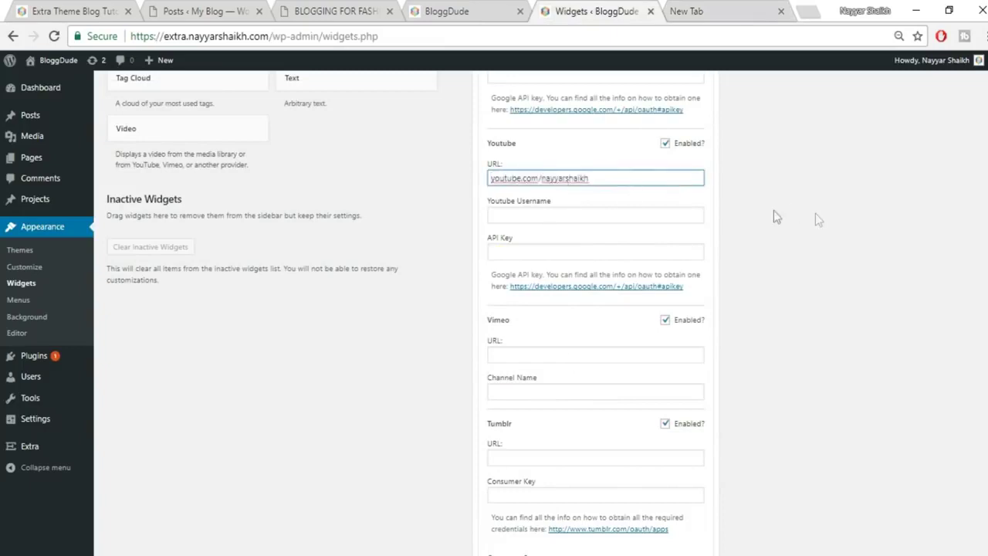
pyautogui.click(694, 10)
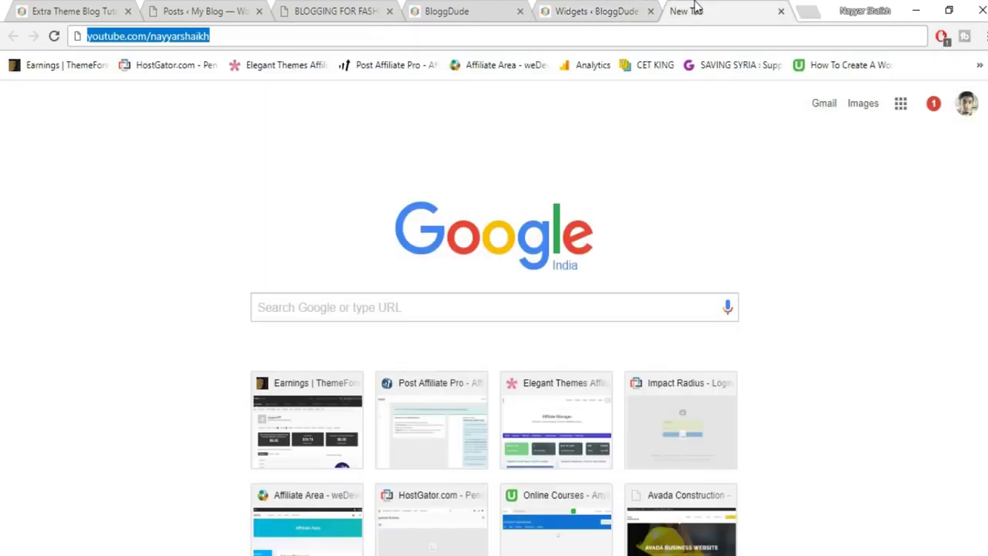
pyautogui.press('Return')
pyautogui.click(698, 36)
pyautogui.hotkey('ctrl', 'c')
pyautogui.click(590, 11)
pyautogui.hotkey('ctrl', 'a')
pyautogui.hotkey('ctrl', 'v')
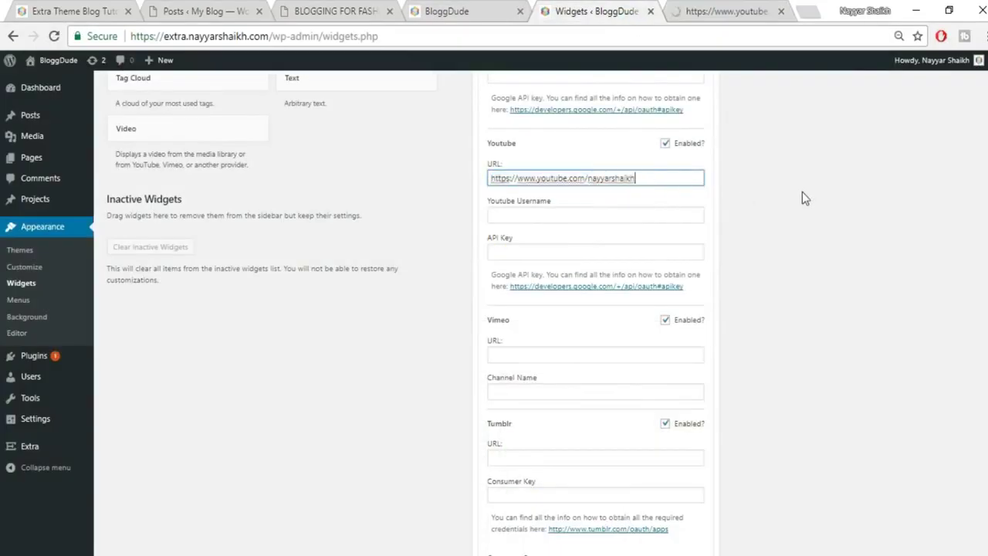
pyautogui.scroll(-3, 853, 291)
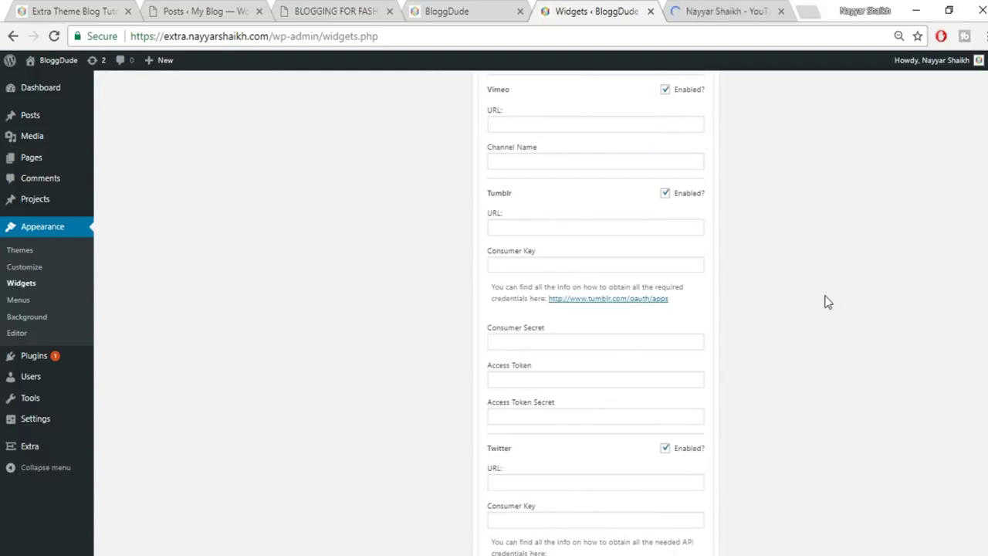
pyautogui.scroll(-3, 826, 302)
# Step: Paste the Twitter profile address into the widget's Twitter URL field
pyautogui.click(701, 10)
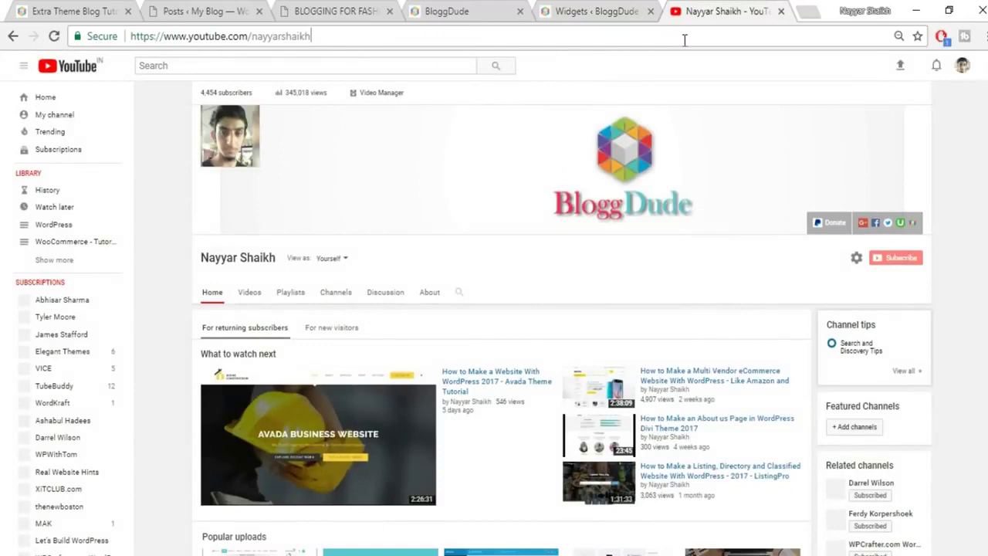
pyautogui.click(683, 40)
pyautogui.write('twitter.com')
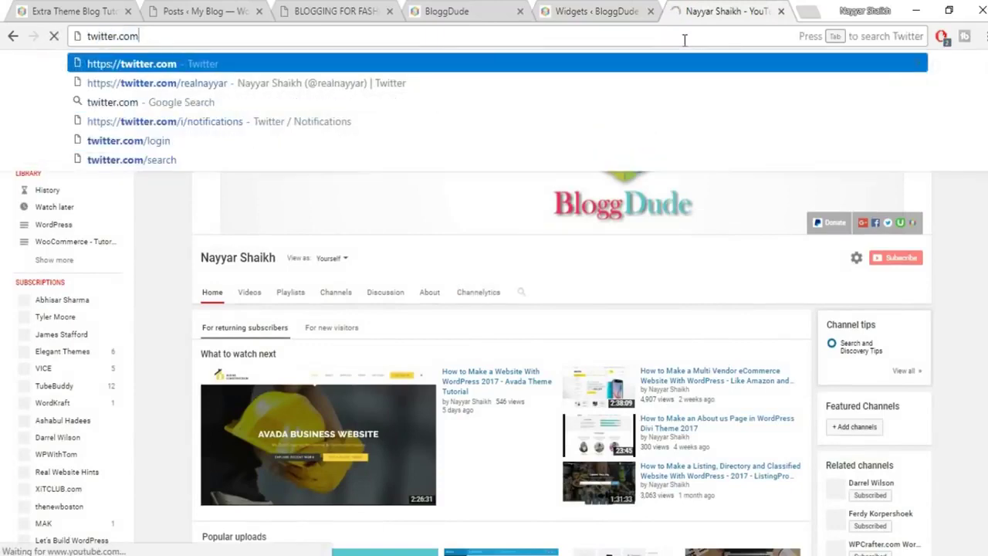
pyautogui.press('Down')
pyautogui.click(591, 12)
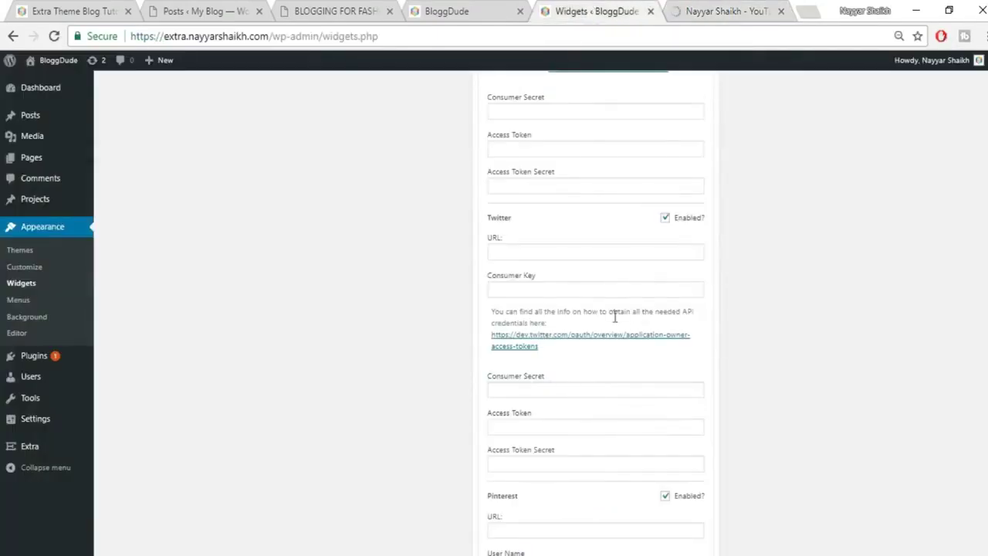
pyautogui.click(562, 254)
pyautogui.hotkey('ctrl', 'v')
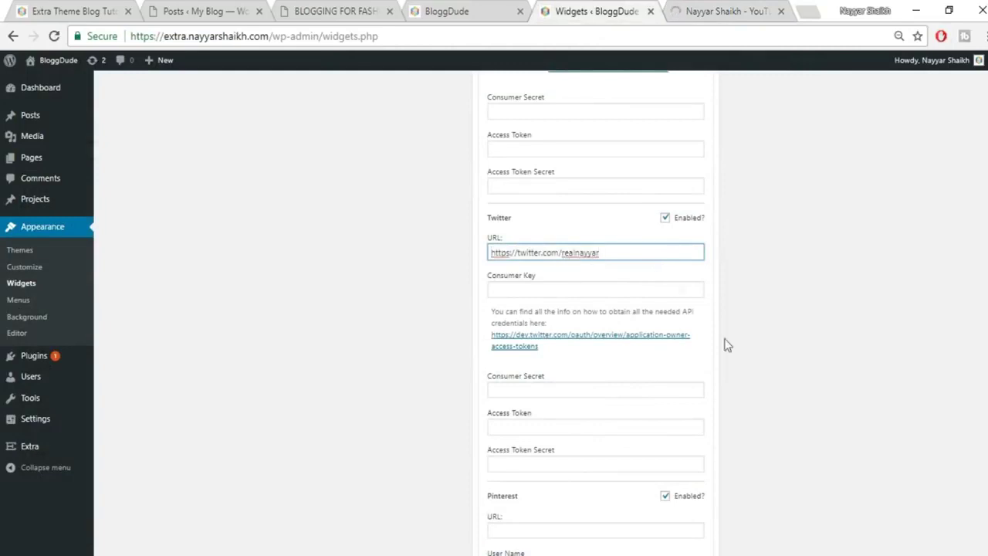
pyautogui.scroll(-7, 746, 358)
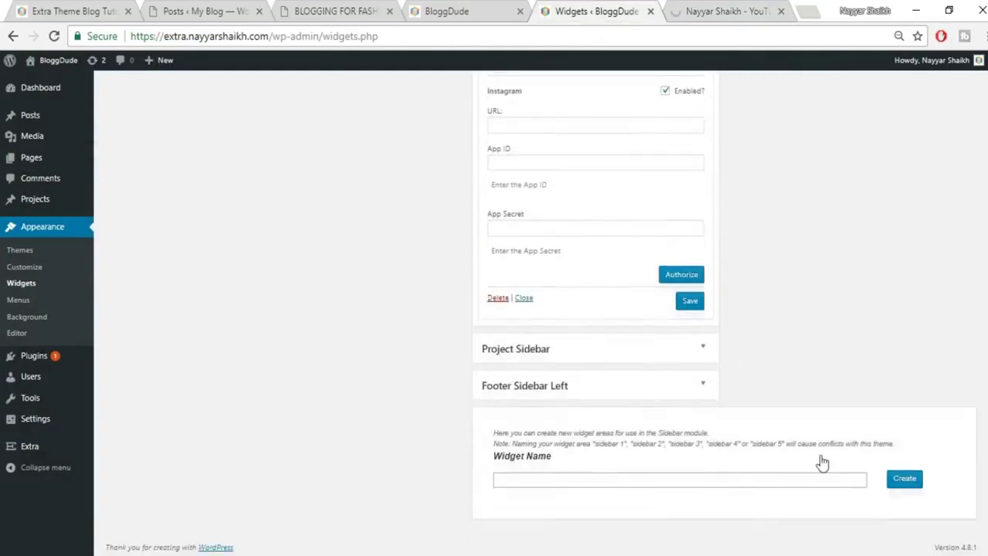
# Step: Save the Follow Us widget, check the other site's tab, and collapse the widget
pyautogui.click(688, 303)
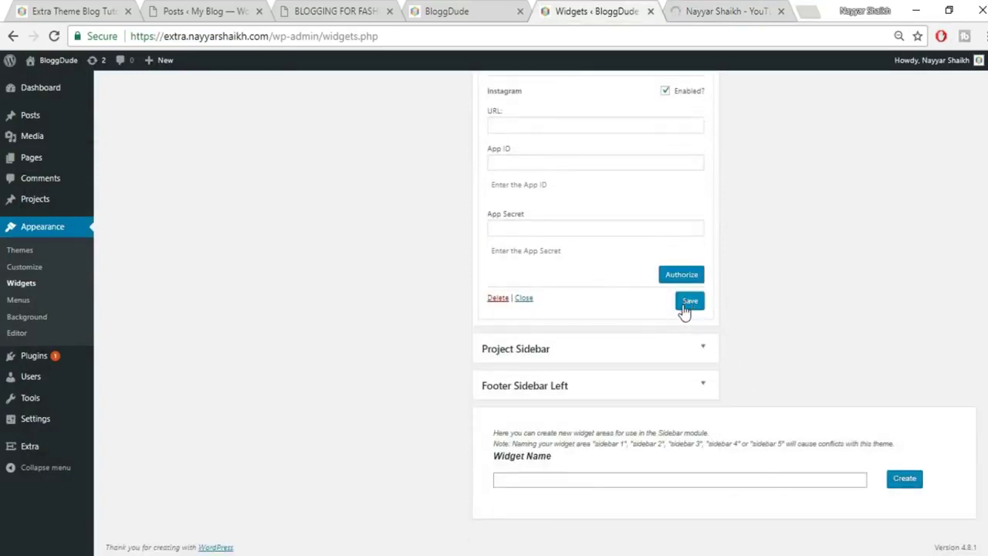
pyautogui.click(80, 9)
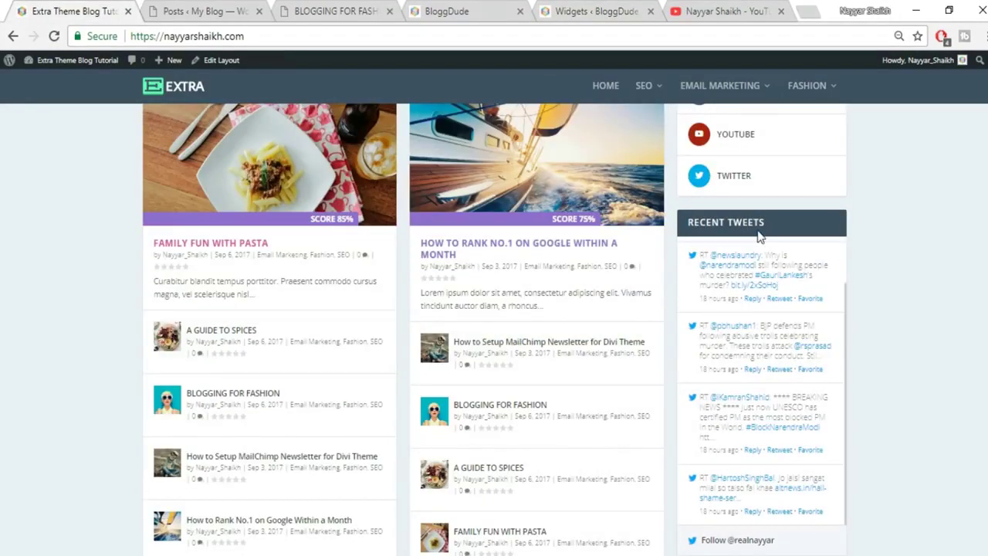
pyautogui.click(591, 7)
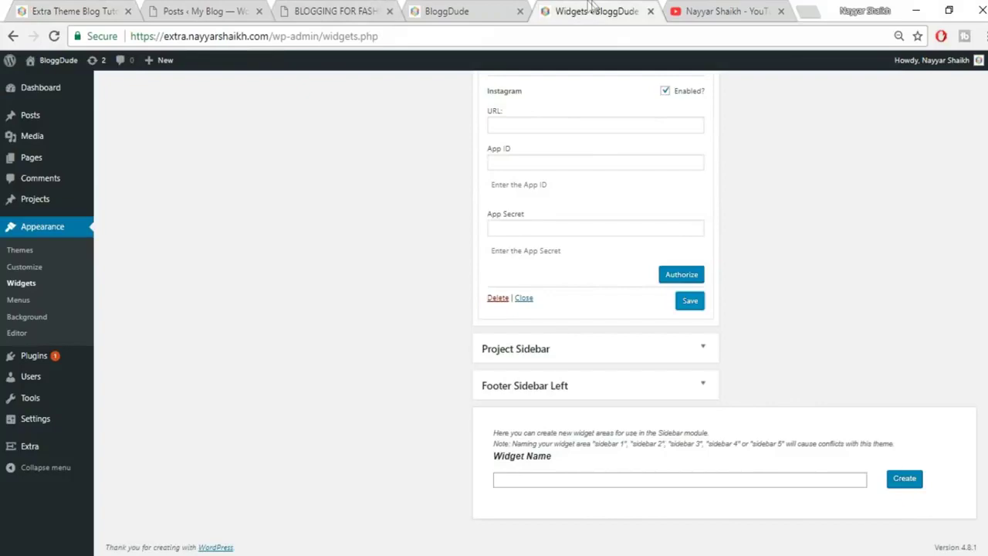
pyautogui.scroll(15, 800, 296)
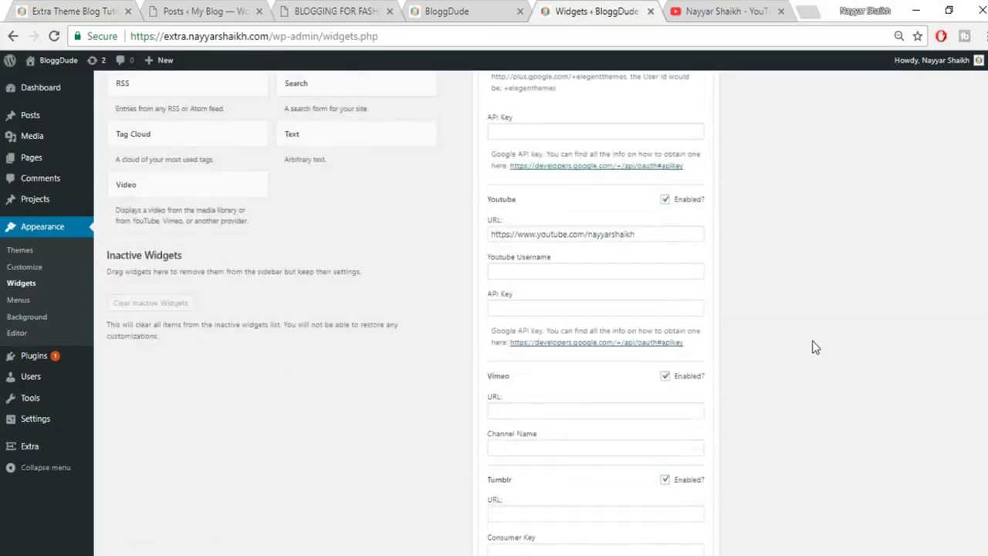
pyautogui.scroll(8, 799, 329)
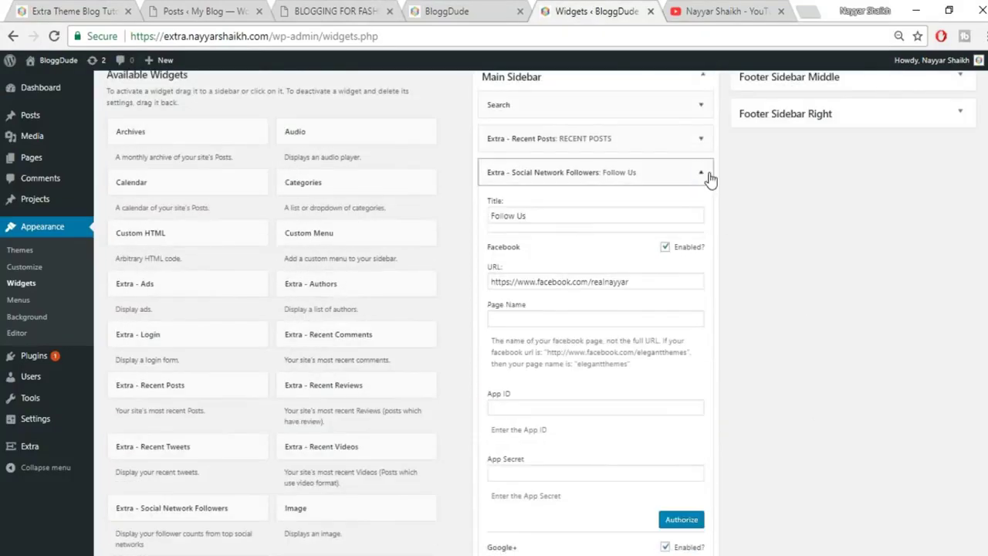
pyautogui.click(701, 172)
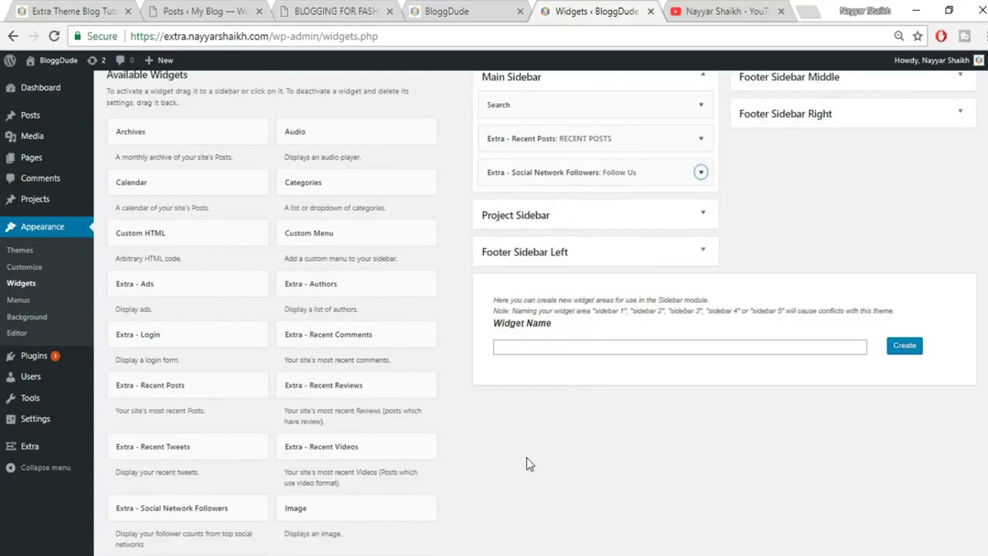
pyautogui.scroll(-1, 527, 457)
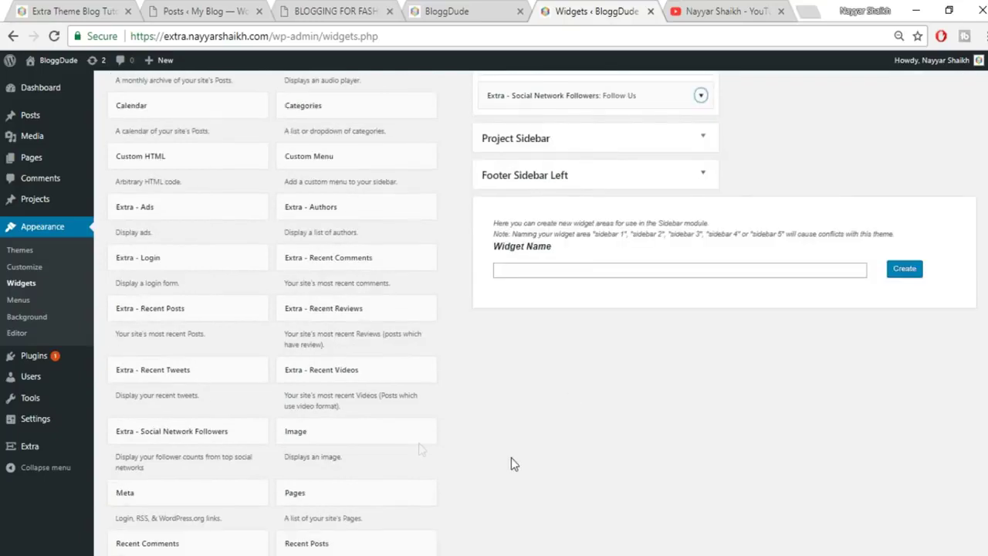
# Step: Add the Extra - Recent Tweets widget to the Main Sidebar
pyautogui.click(193, 374)
pyautogui.scroll(-1, 199, 391)
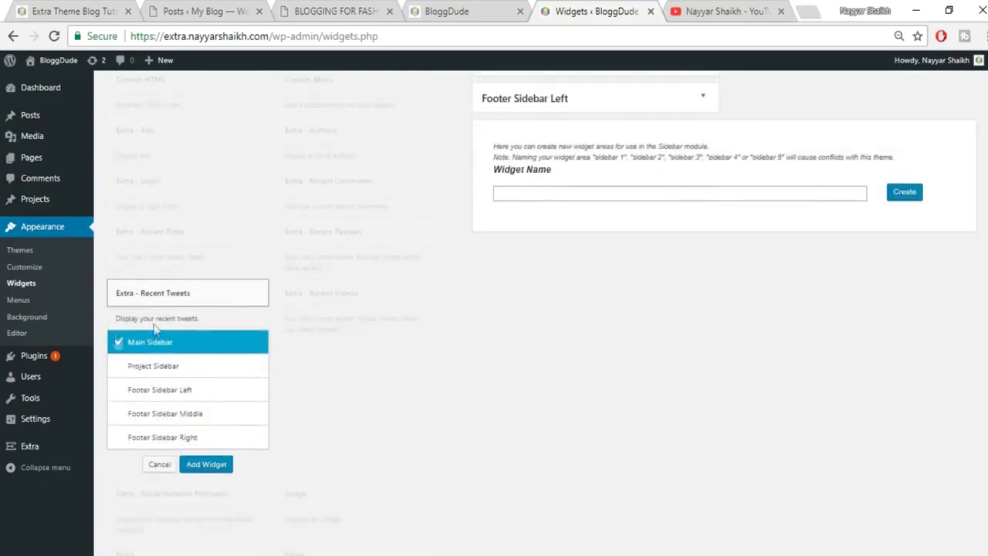
pyautogui.click(204, 466)
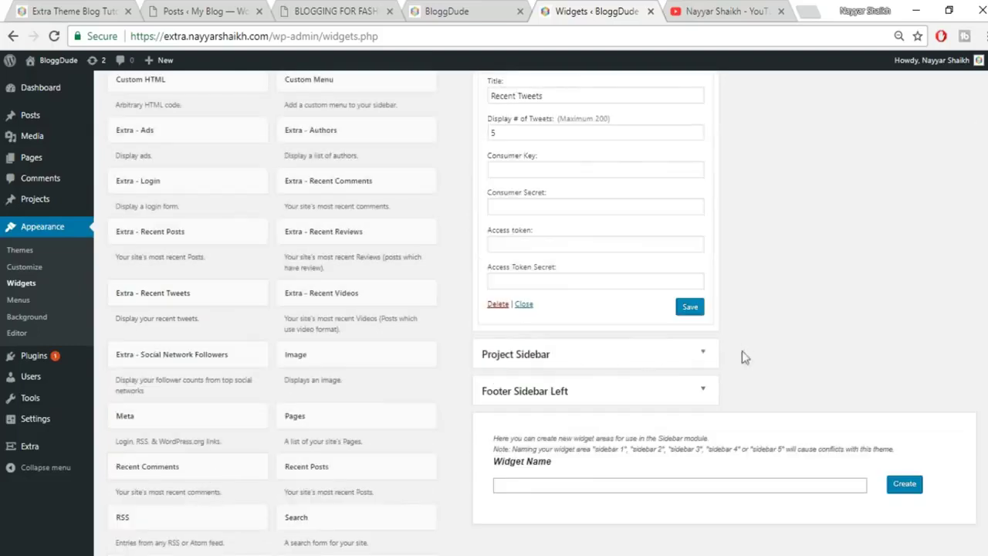
pyautogui.scroll(2, 744, 343)
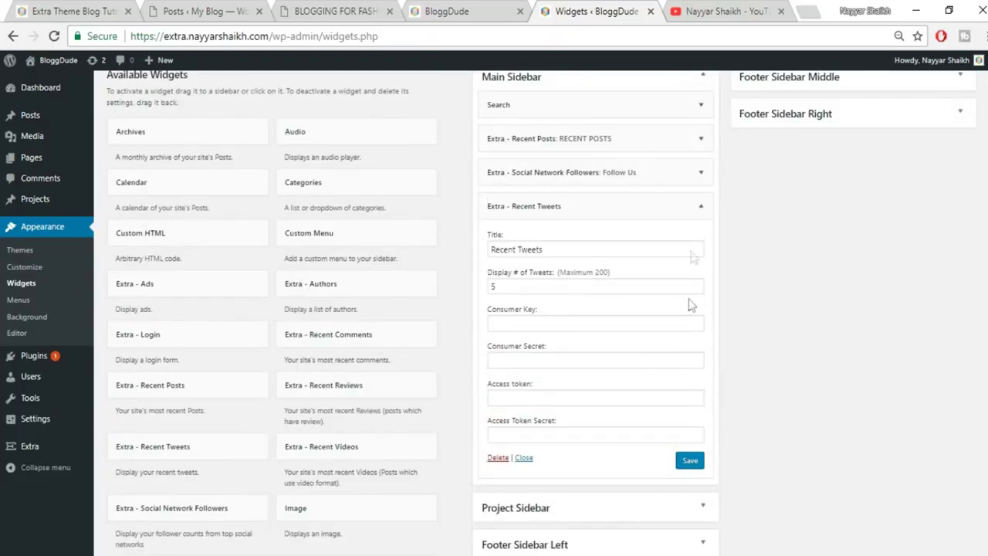
# Step: Expand Follow Us and follow its dev.twitter.com credentials documentation link
pyautogui.click(699, 174)
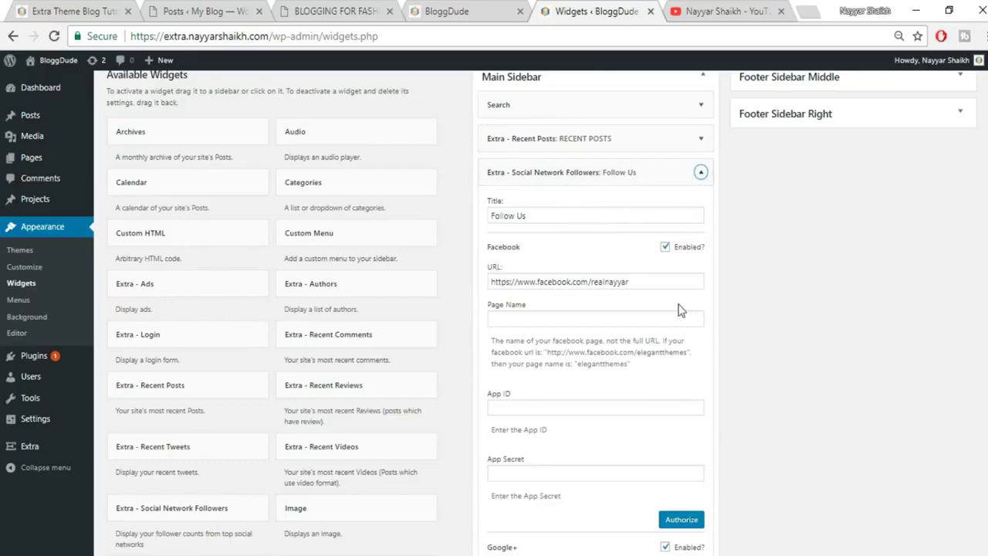
pyautogui.scroll(-5, 680, 309)
pyautogui.scroll(-6, 653, 318)
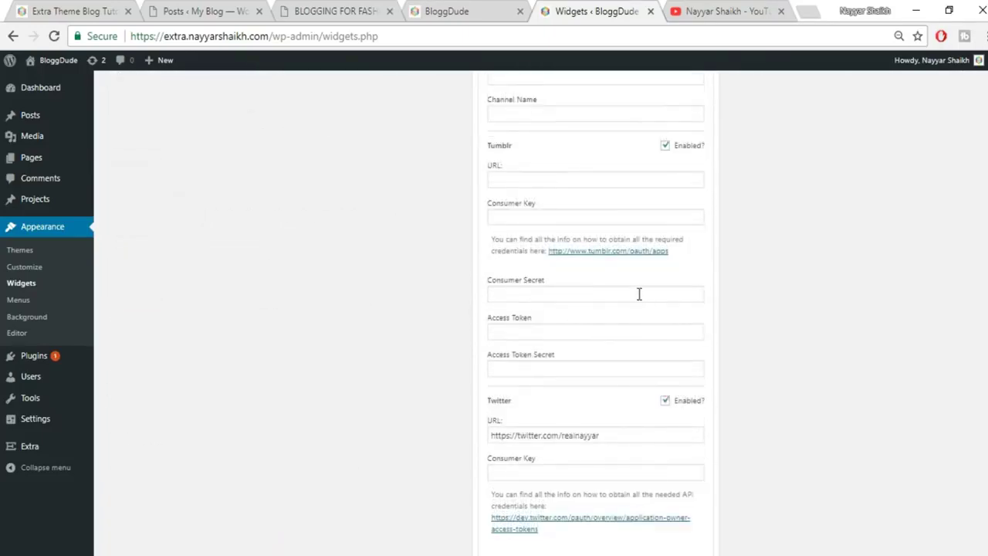
pyautogui.scroll(-3, 646, 348)
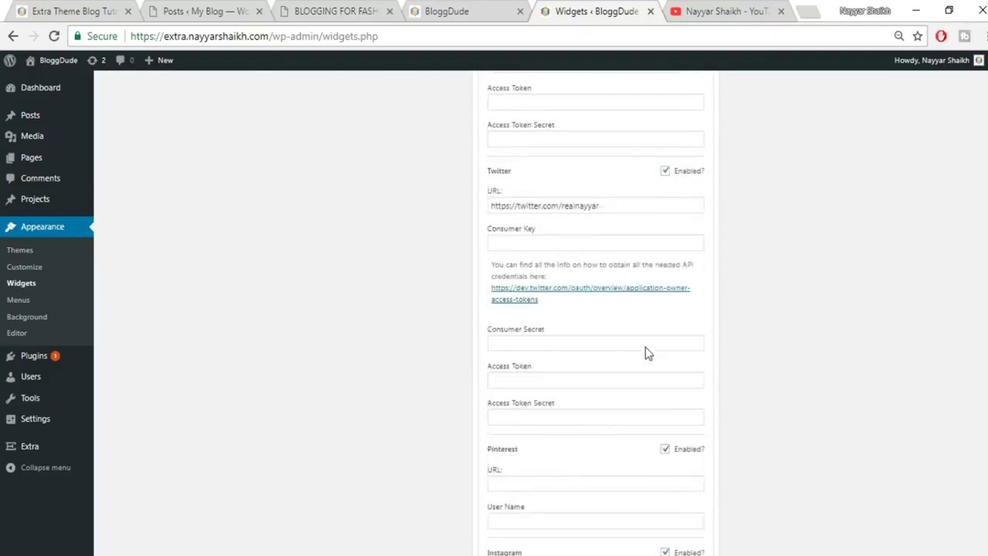
pyautogui.click(586, 295)
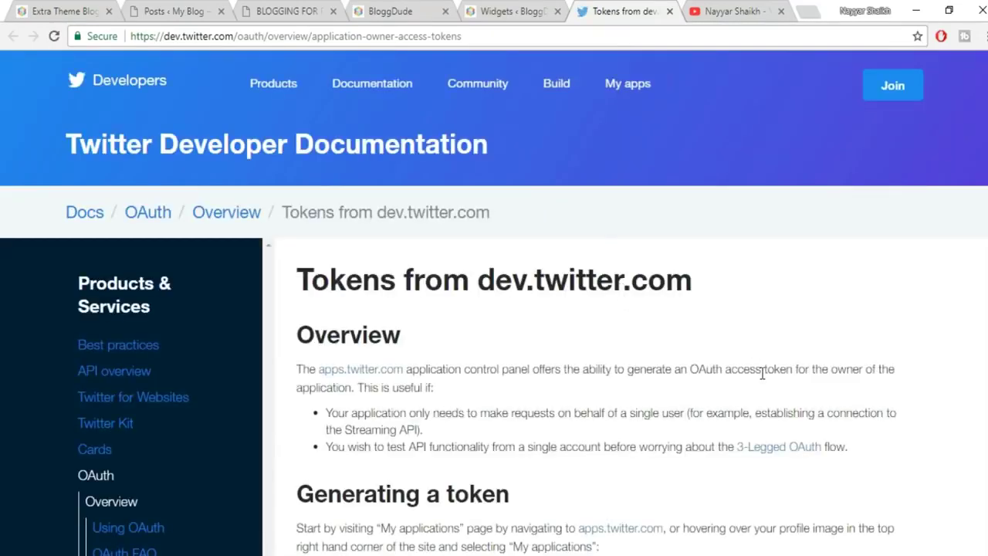
# Step: Open apps.twitter.com in a new tab and start creating a new app
pyautogui.scroll(-4, 762, 373)
pyautogui.scroll(2, 762, 373)
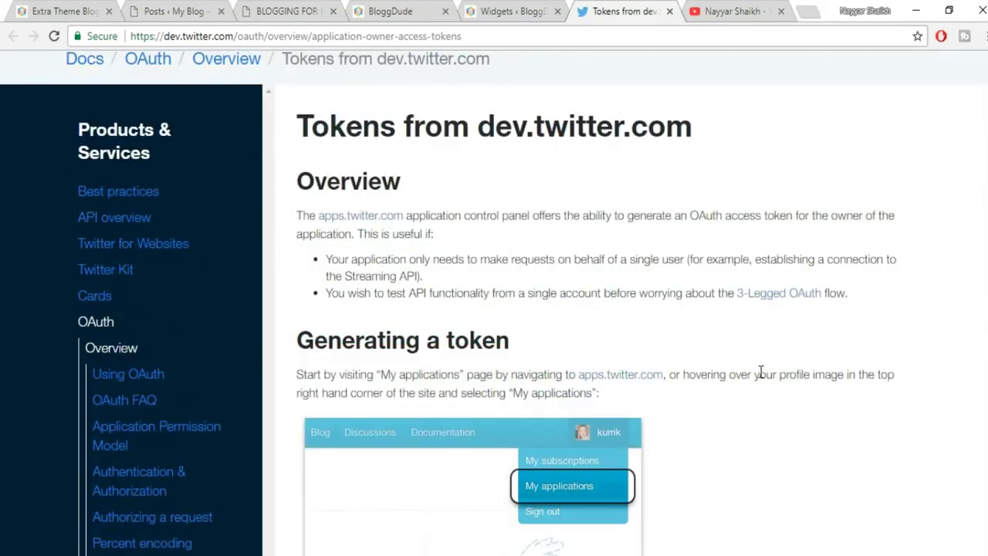
pyautogui.rightClick(379, 223)
pyautogui.click(398, 231)
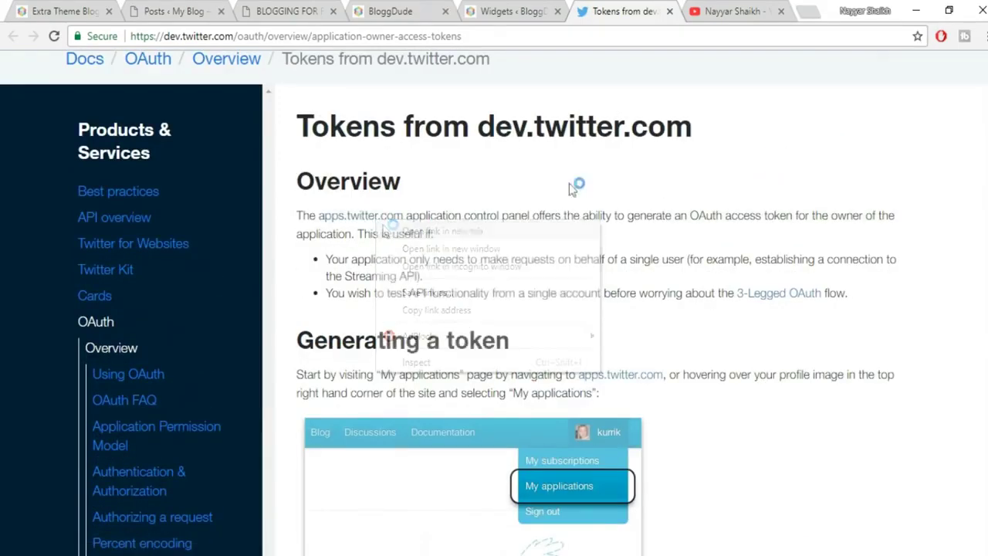
pyautogui.click(659, 13)
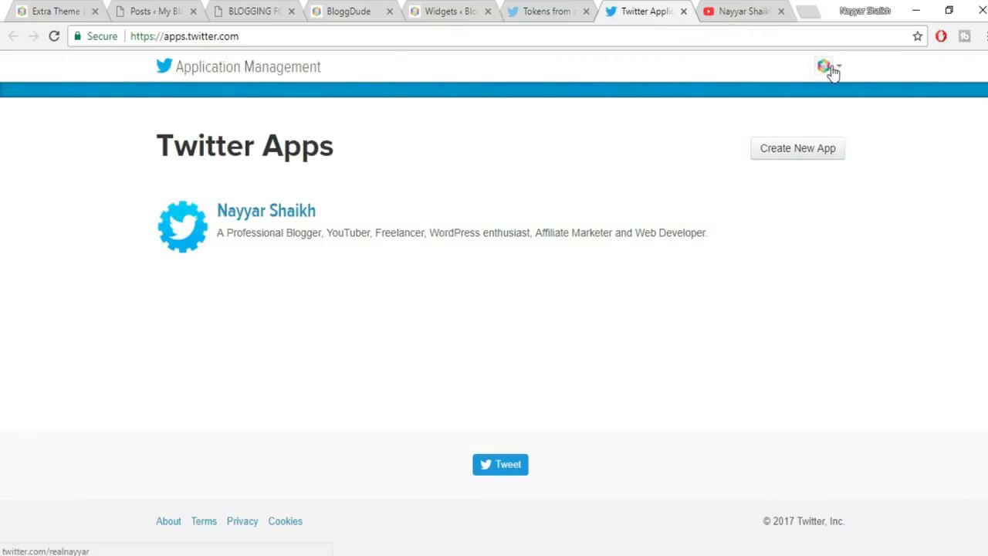
pyautogui.click(802, 152)
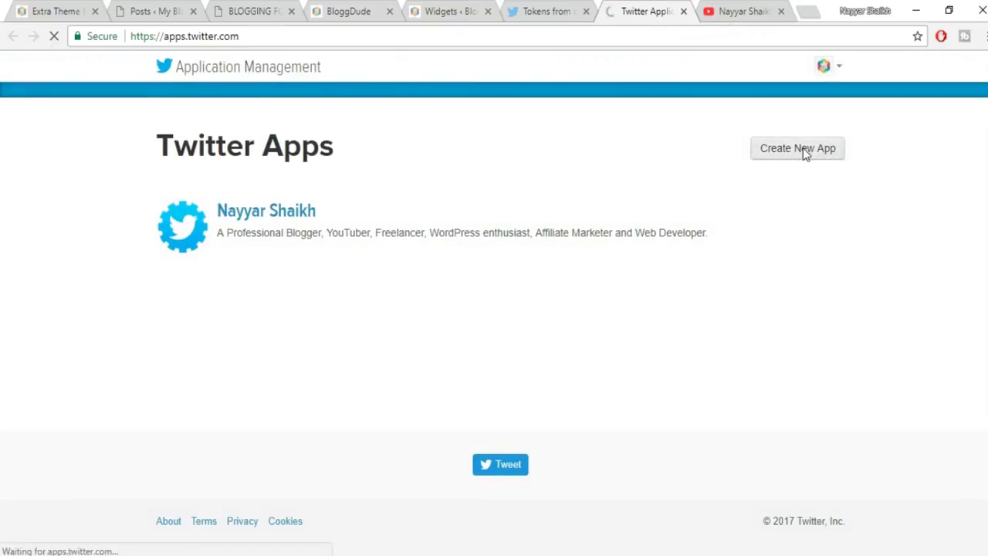
# Step: Name the application BloggDude and use the docs' Overview paragraph as its Description
pyautogui.click(276, 266)
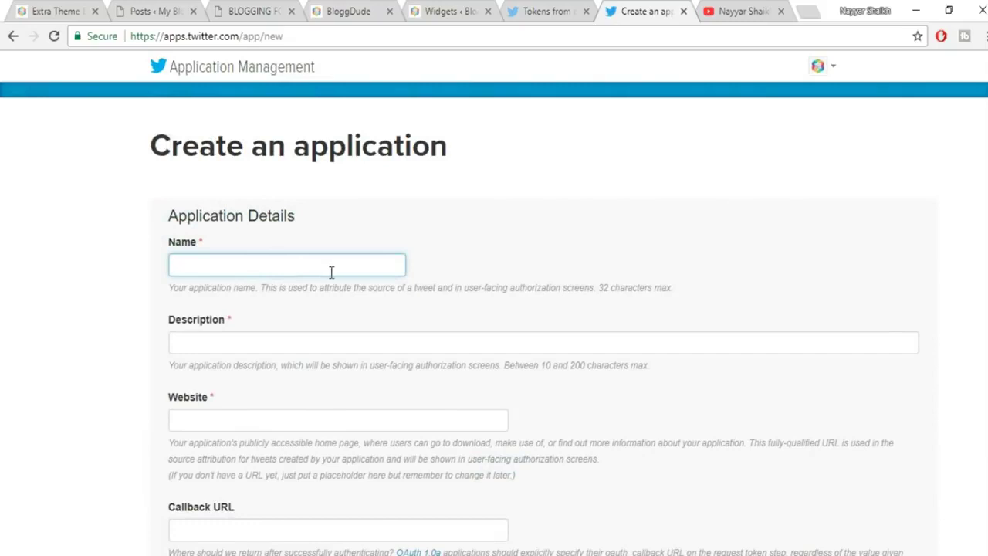
pyautogui.write('BloggD')
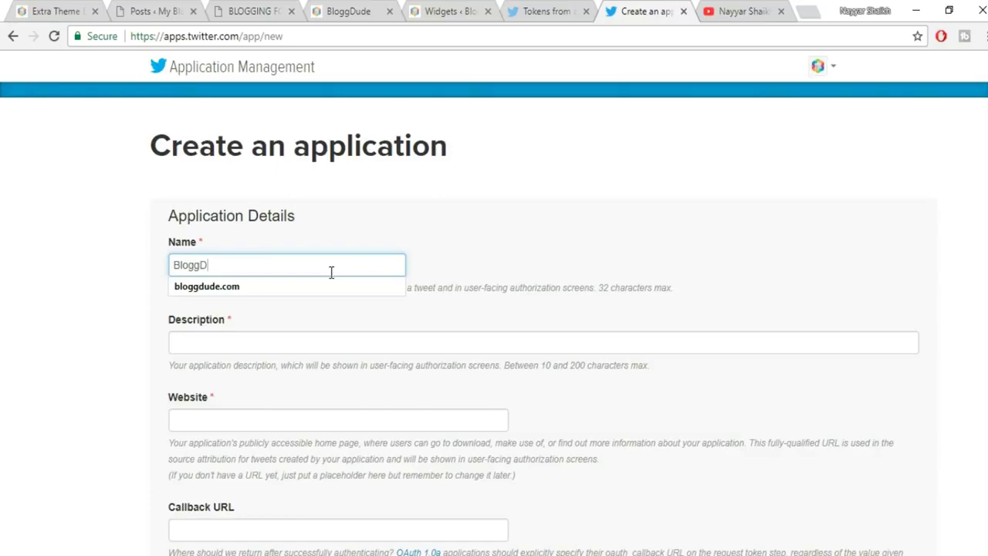
pyautogui.press('Tab')
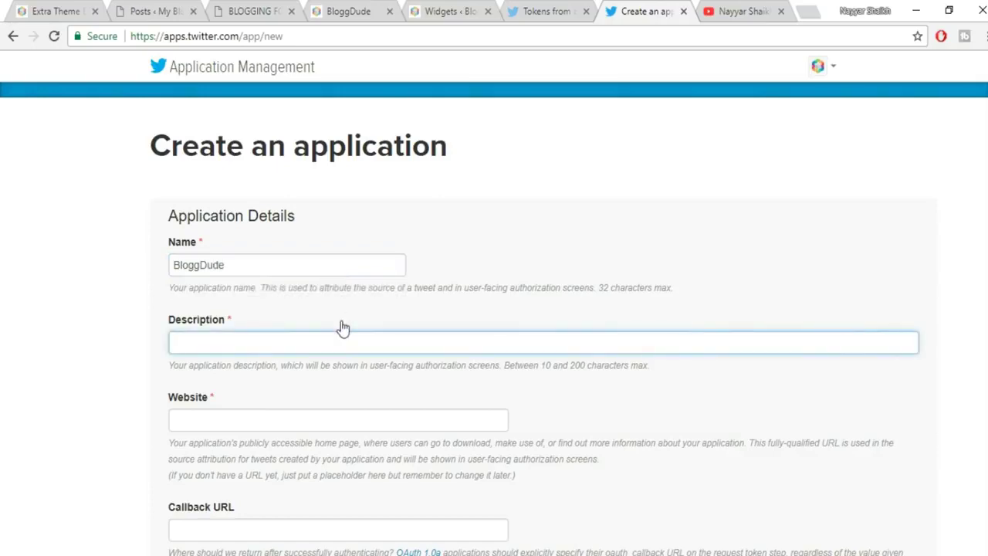
pyautogui.click(62, 9)
pyautogui.scroll(6, 861, 314)
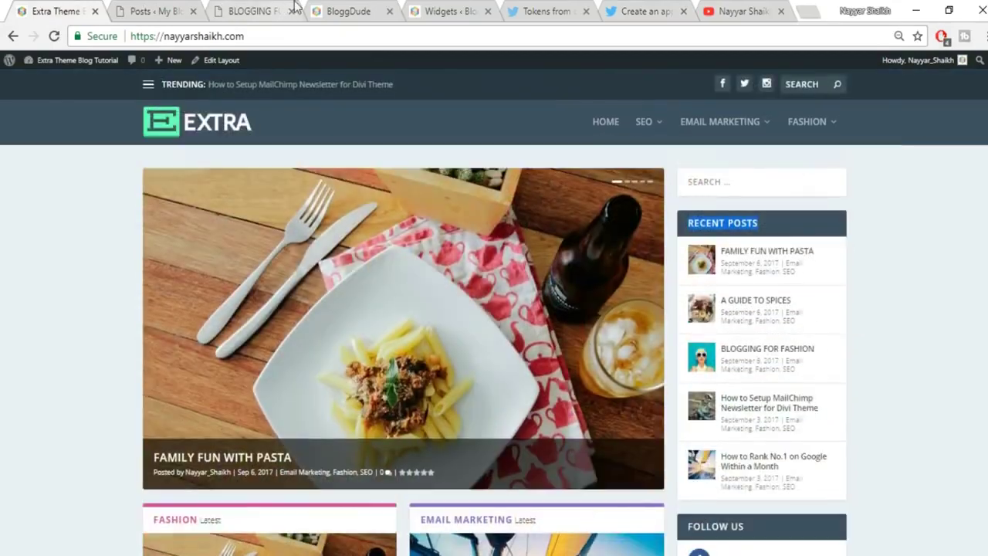
pyautogui.click(194, 7)
pyautogui.hotkey('alt', 'space')
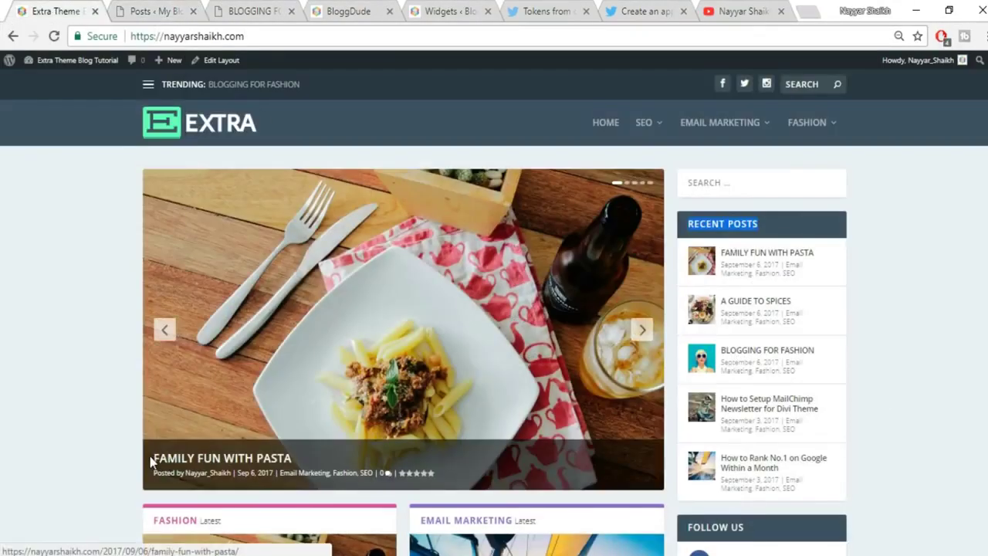
pyautogui.scroll(-4, 877, 326)
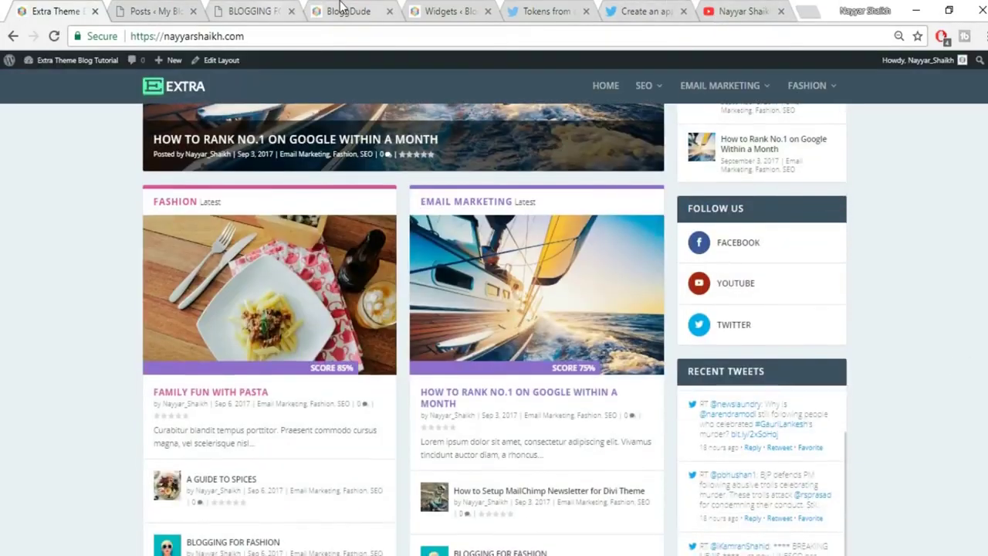
pyautogui.click(349, 9)
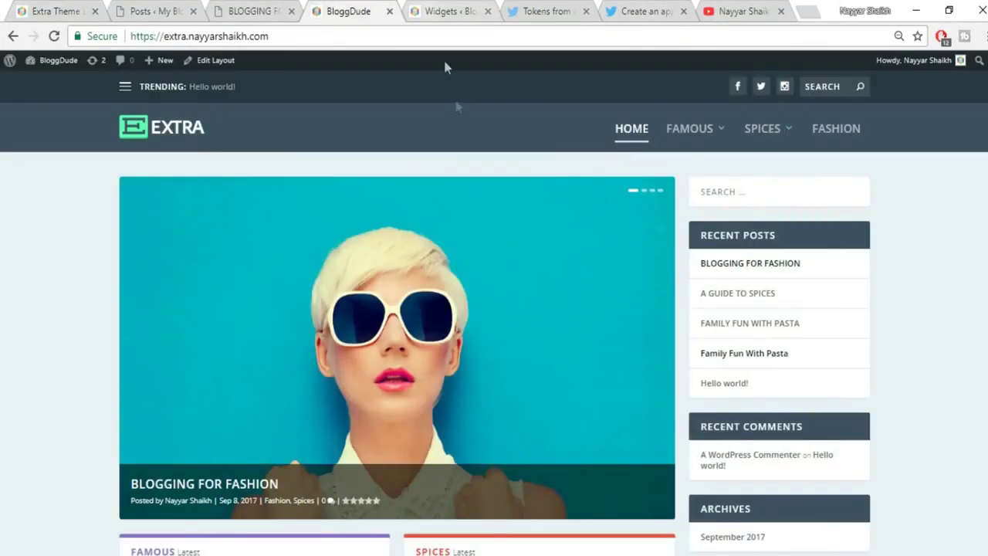
pyautogui.click(463, 10)
pyautogui.click(531, 7)
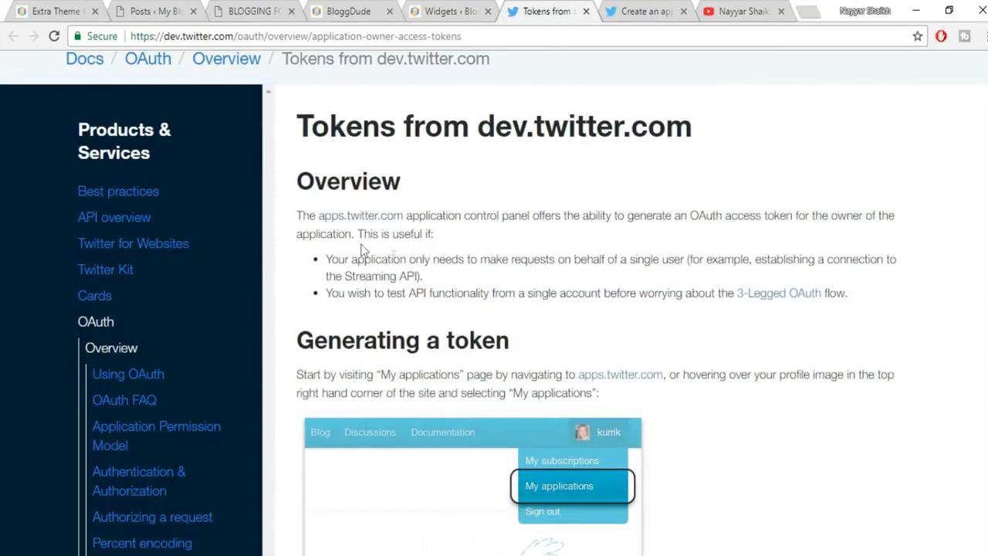
pyautogui.moveTo(299, 217); pyautogui.dragTo(490, 240)
pyautogui.hotkey('ctrl', 'c')
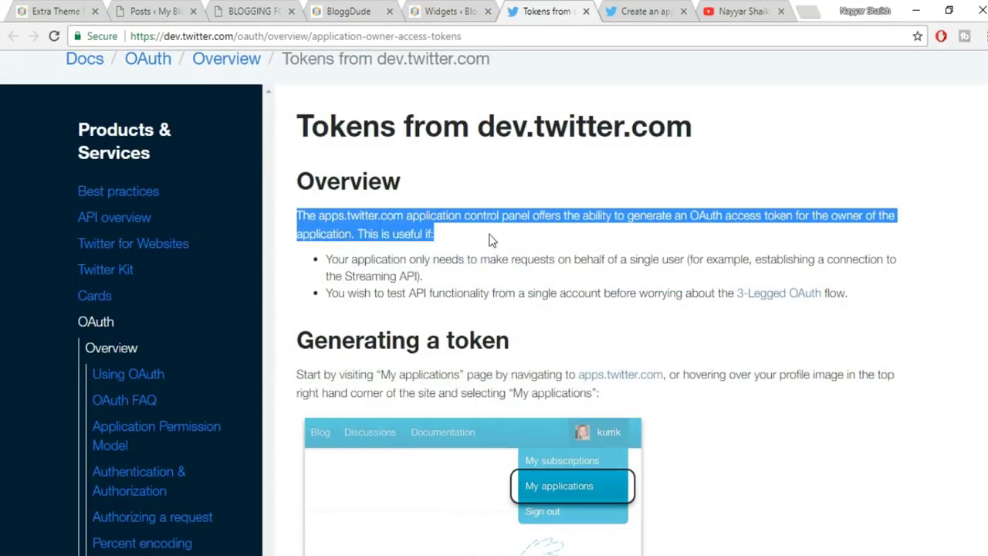
pyautogui.click(654, 7)
pyautogui.hotkey('ctrl', 'v')
# Step: Set the application's Website to the blog's copied web address
pyautogui.scroll(-2, 445, 402)
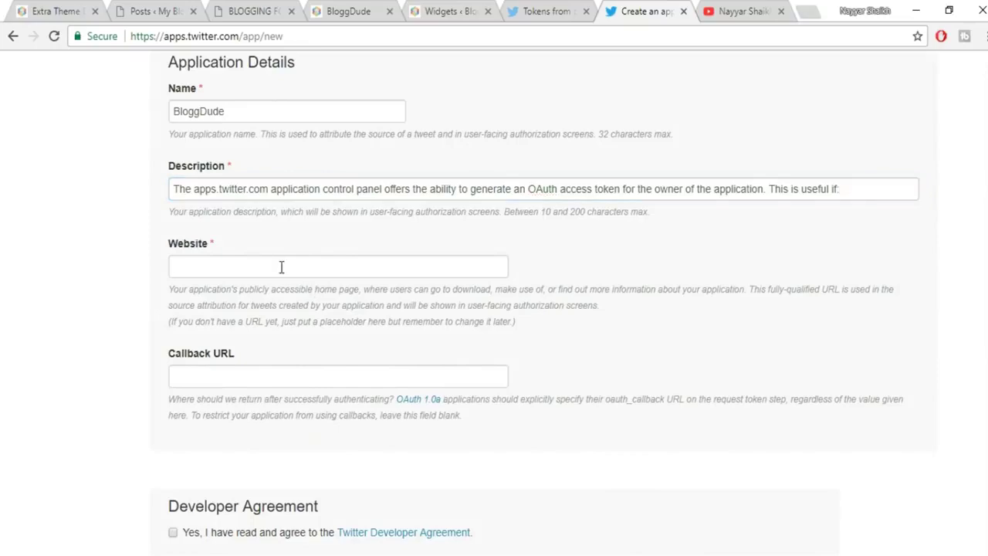
pyautogui.click(280, 265)
pyautogui.click(288, 289)
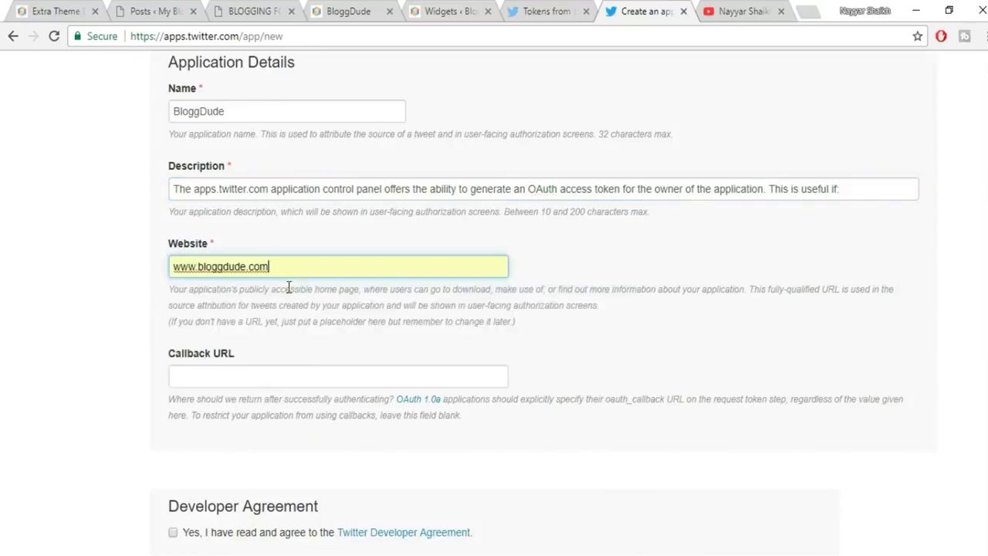
pyautogui.hotkey('ctrl', '1')
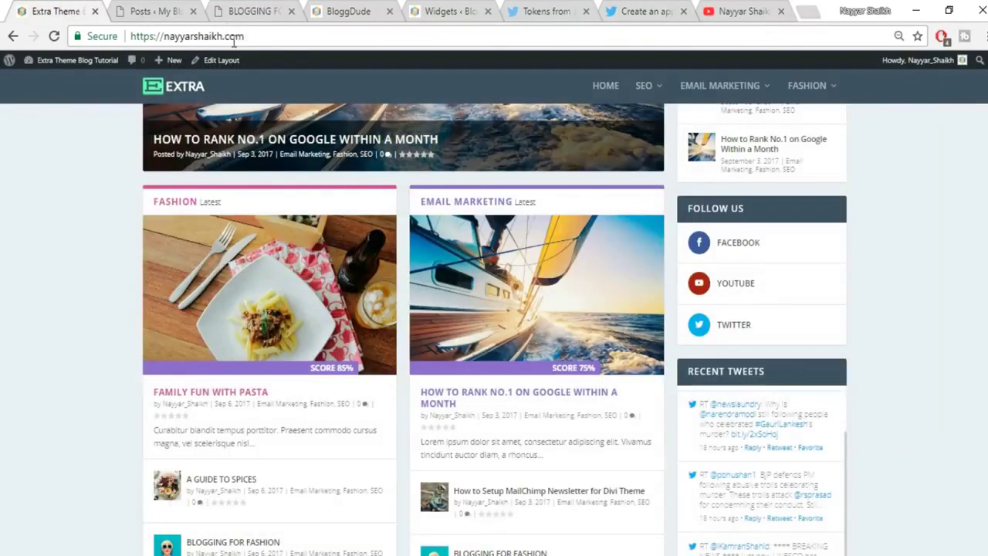
pyautogui.click(234, 39)
pyautogui.hotkey('ctrl', 'c')
pyautogui.click(644, 11)
pyautogui.hotkey('ctrl', 'a')
pyautogui.hotkey('ctrl', 'v')
pyautogui.click(652, 311)
# Step: Accept the Developer Agreement and create the BloggDude Twitter application
pyautogui.scroll(-2, 652, 324)
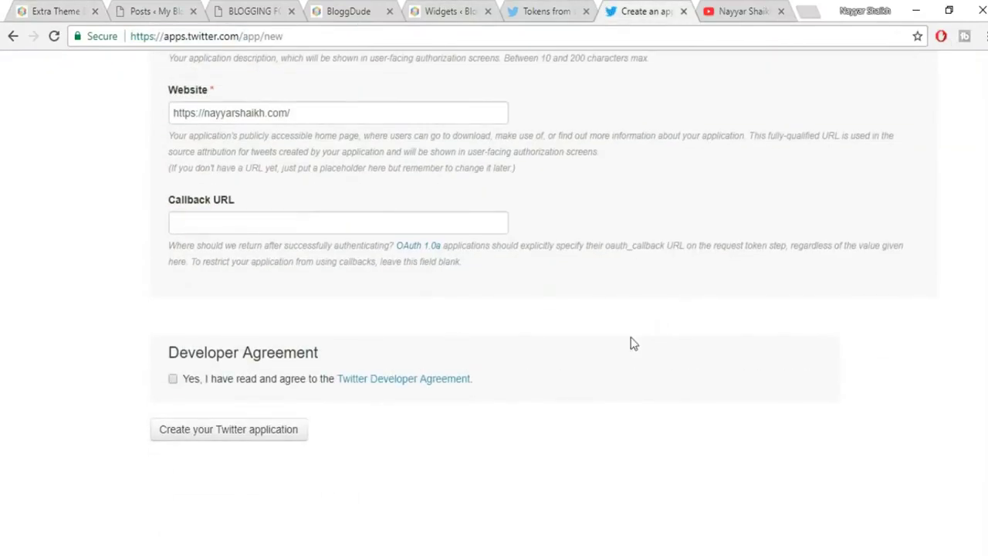
pyautogui.click(173, 379)
pyautogui.click(202, 439)
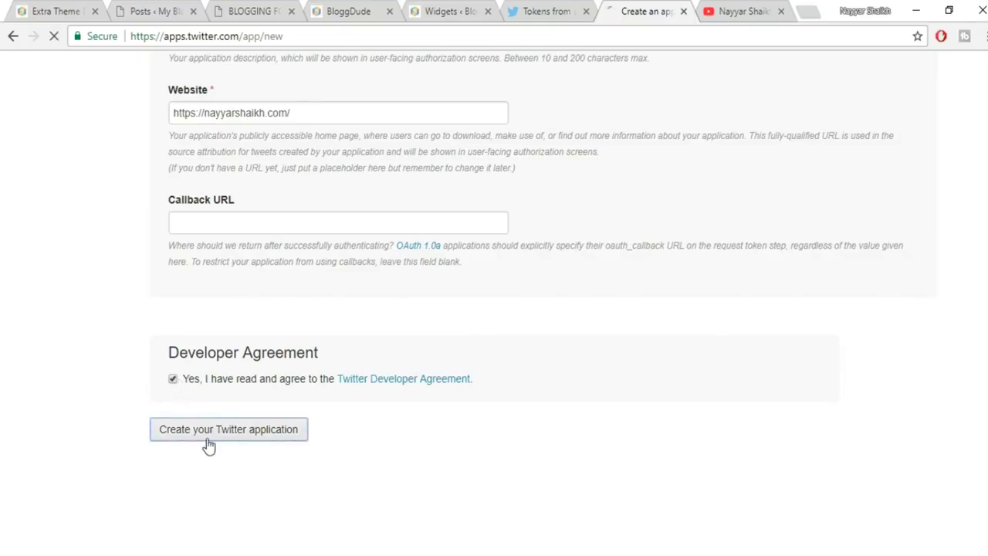
pyautogui.scroll(4, 666, 467)
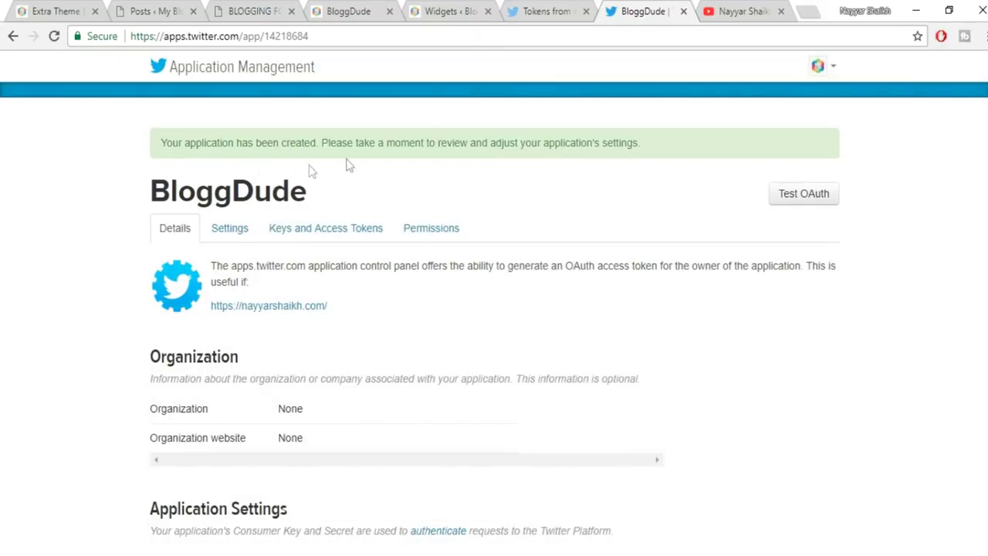
# Step: Regenerate the consumer key and secret under Keys and Access Tokens
pyautogui.scroll(-1, 585, 278)
pyautogui.scroll(-5, 912, 251)
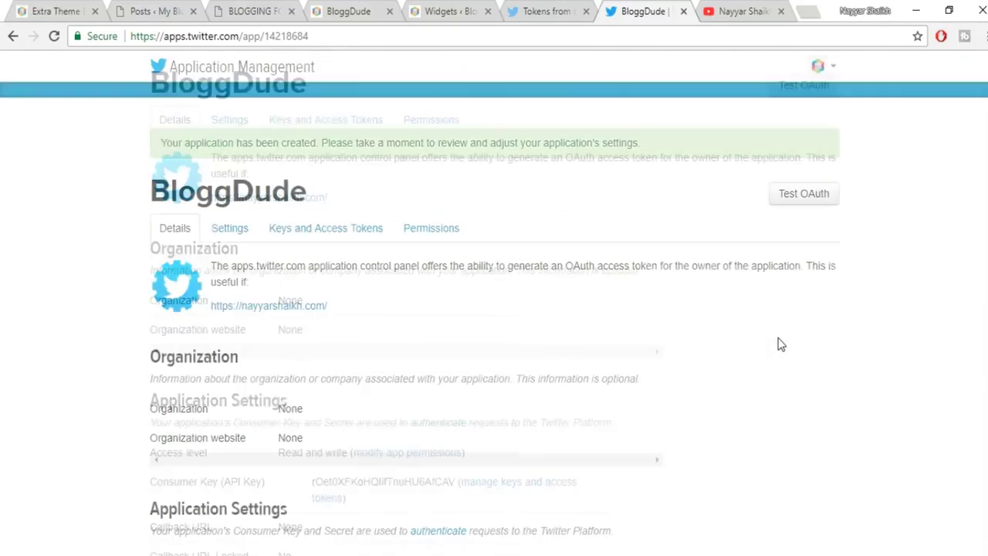
pyautogui.click(339, 235)
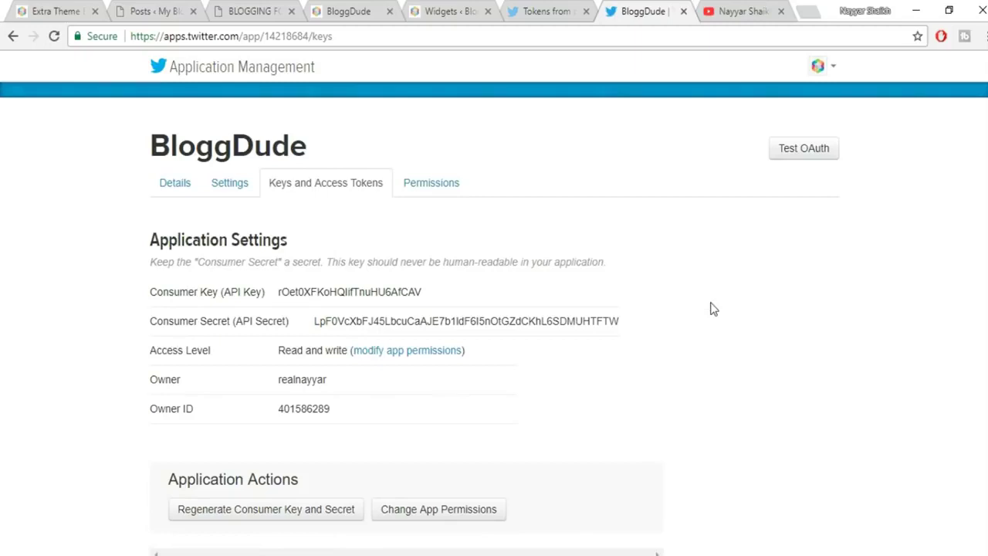
pyautogui.scroll(-1, 702, 313)
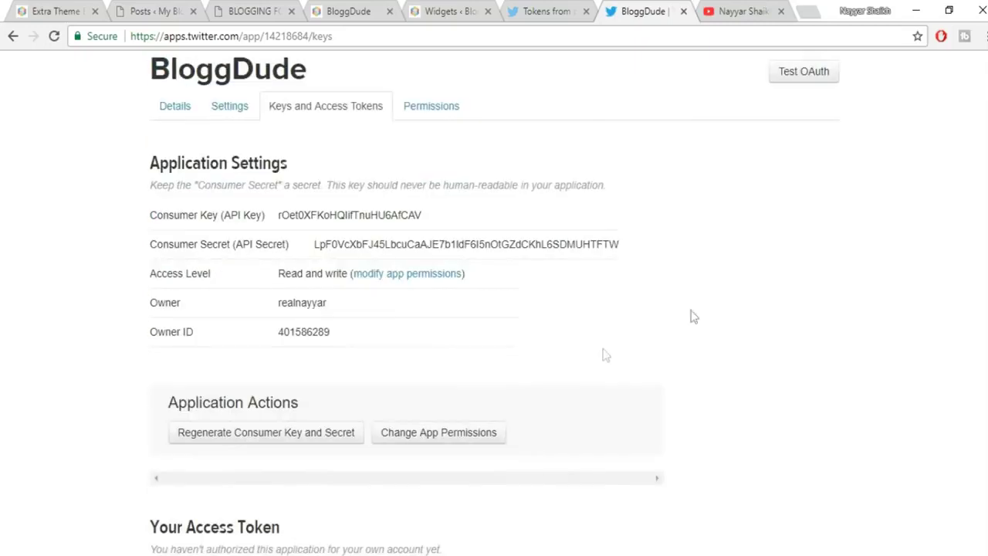
pyautogui.click(258, 441)
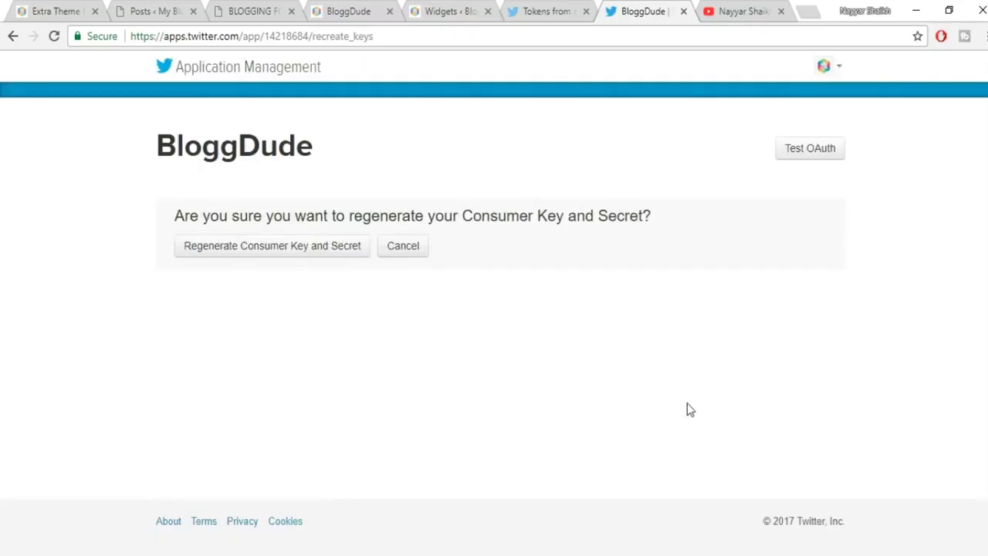
pyautogui.click(276, 251)
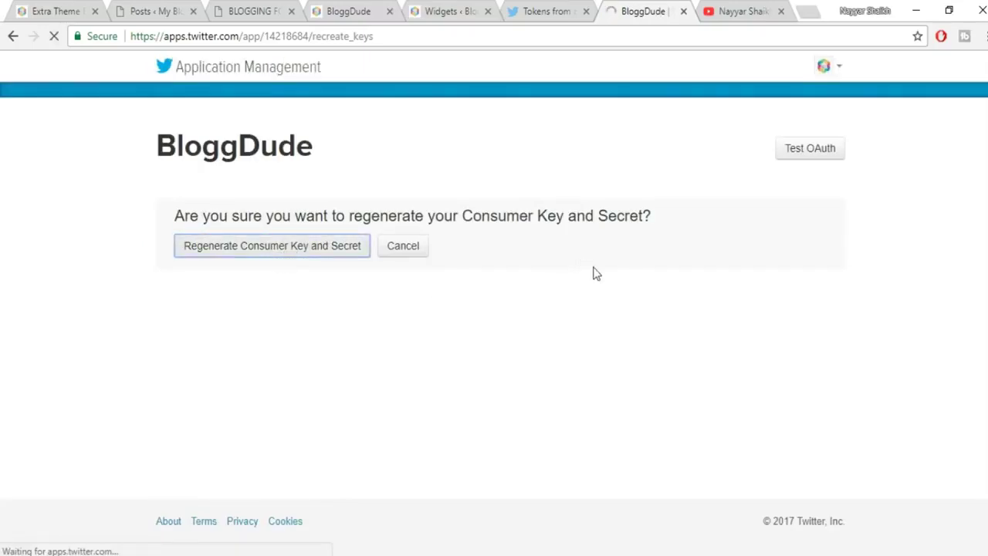
# Step: Bring the WordPress Widgets page back beside the Twitter app
pyautogui.scroll(-2, 337, 325)
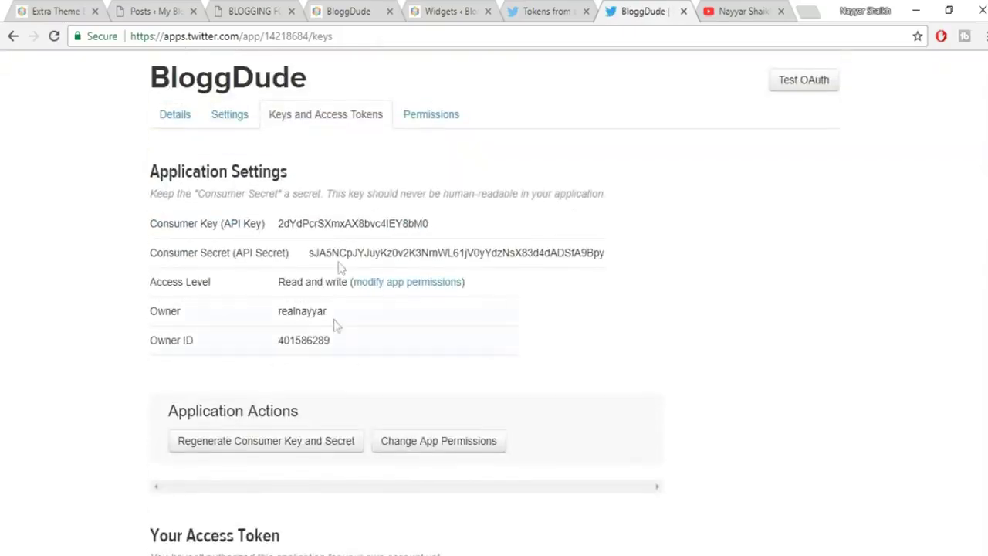
pyautogui.click(579, 8)
pyautogui.click(453, 11)
pyautogui.moveTo(456, 11); pyautogui.dragTo(540, 31)
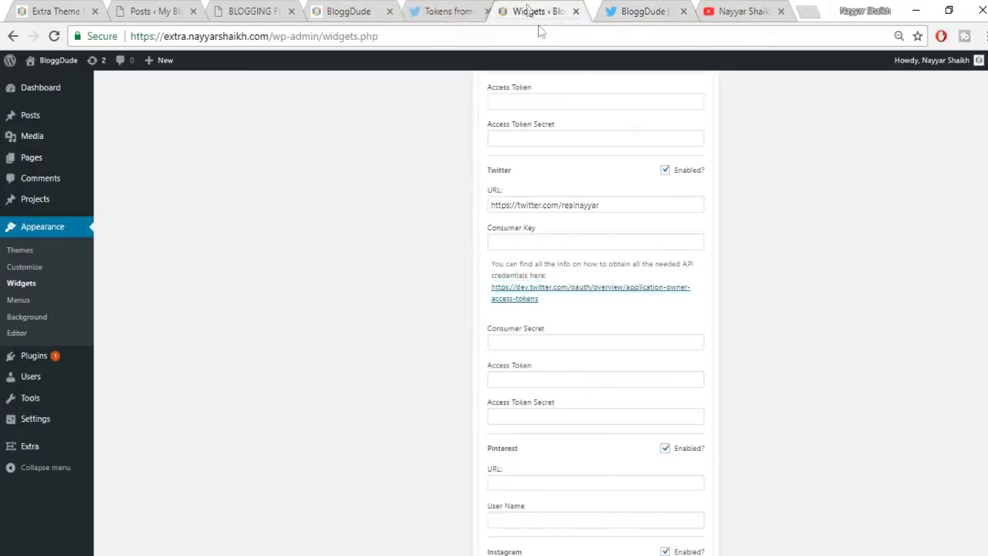
# Step: Collapse Follow Us and paste the Twitter app's Consumer Key into the Recent Tweets widget
pyautogui.scroll(15, 761, 319)
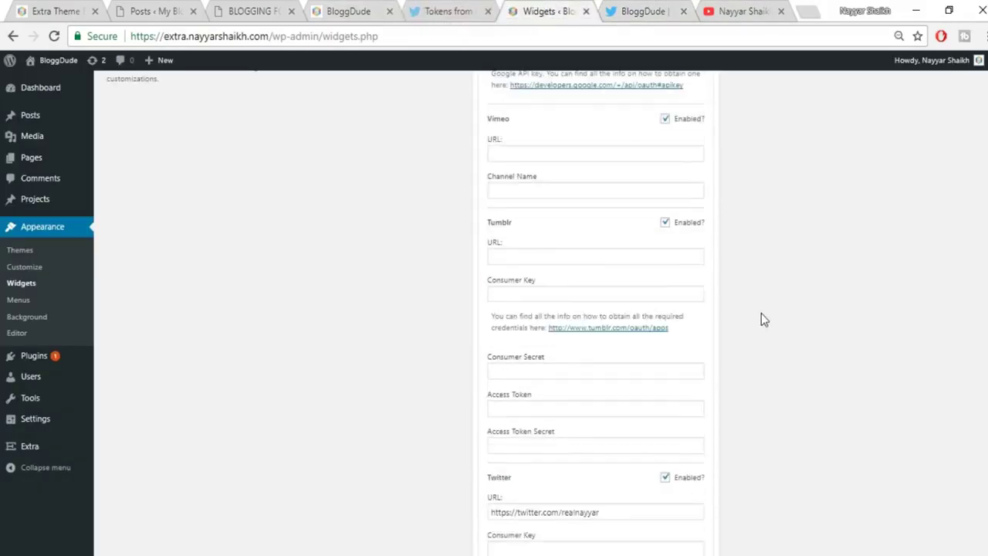
pyautogui.scroll(5, 725, 322)
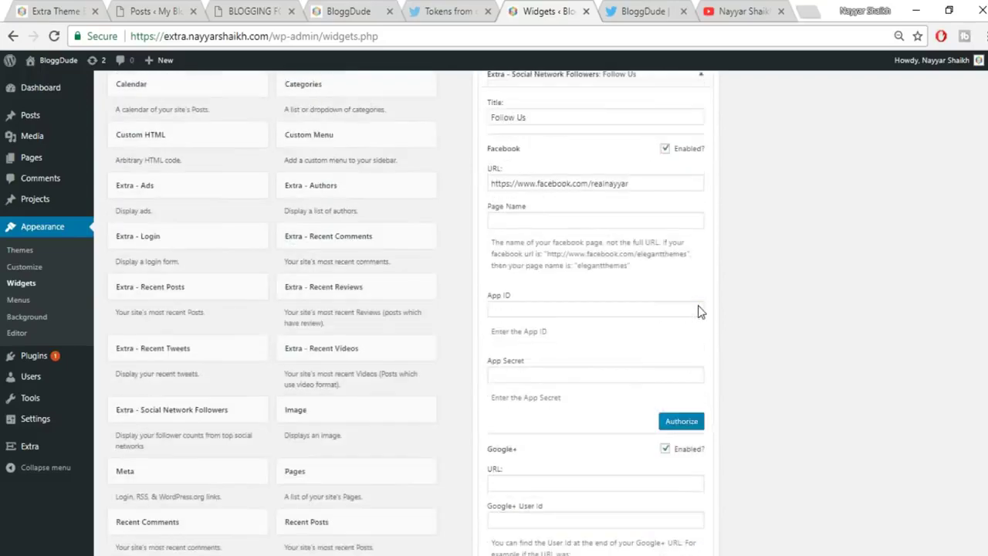
pyautogui.click(700, 220)
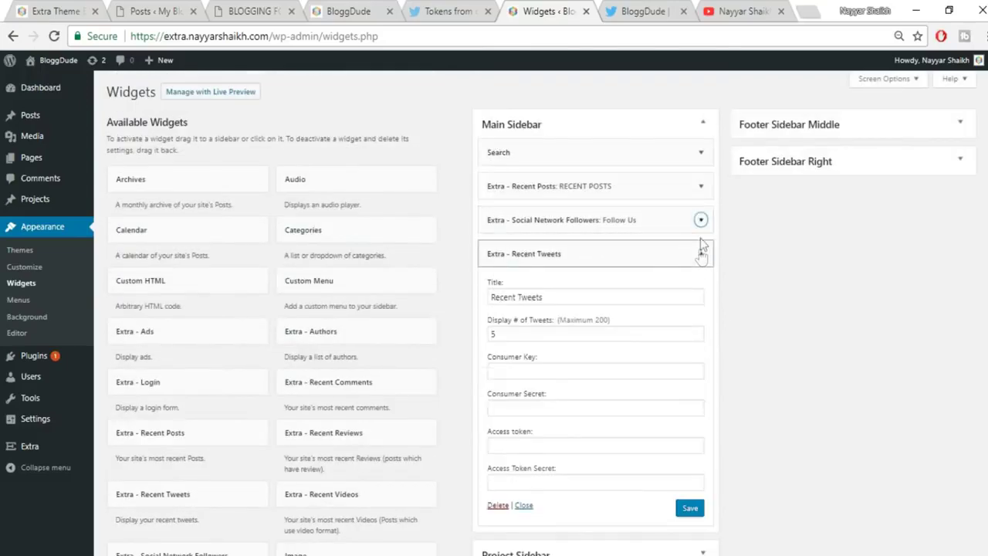
pyautogui.scroll(-1, 727, 297)
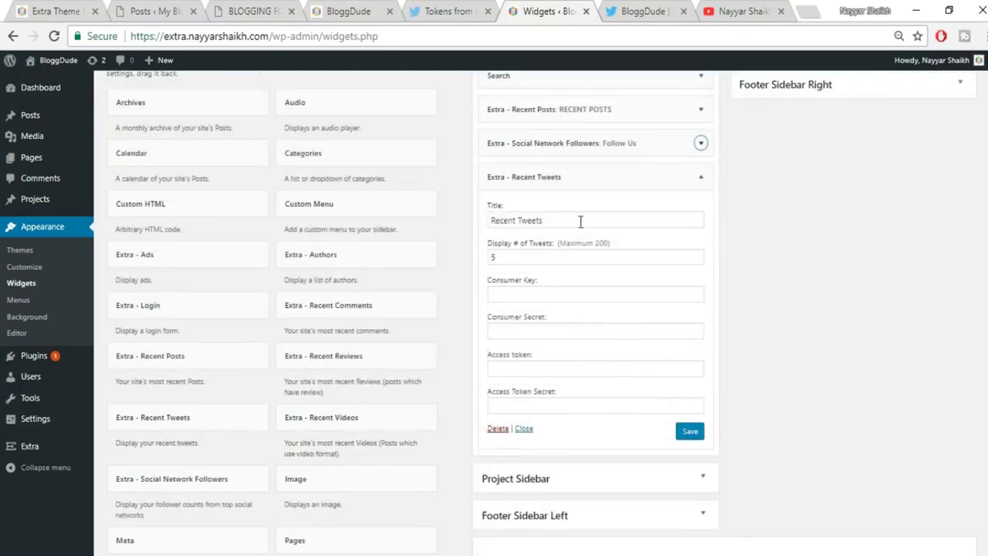
pyautogui.click(643, 11)
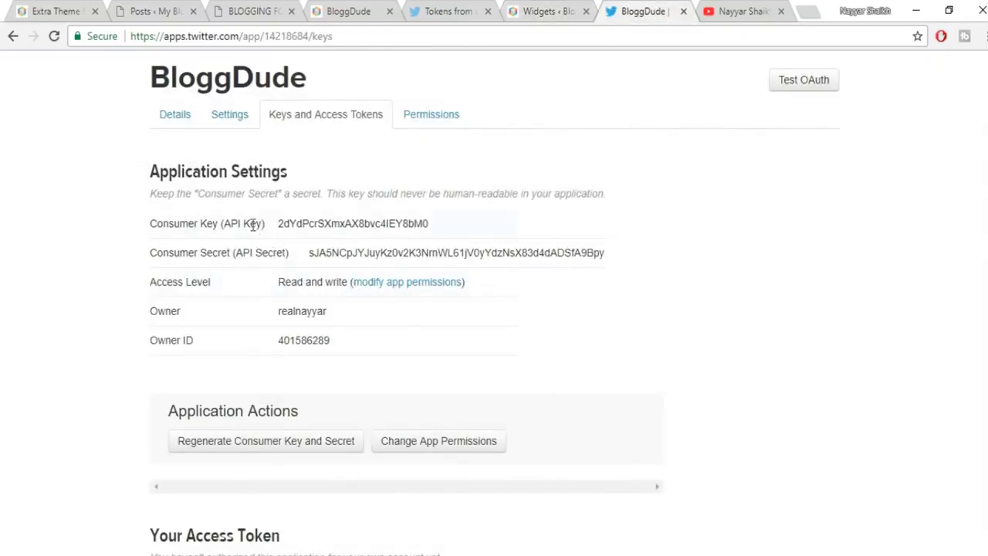
pyautogui.moveTo(427, 223); pyautogui.dragTo(291, 223)
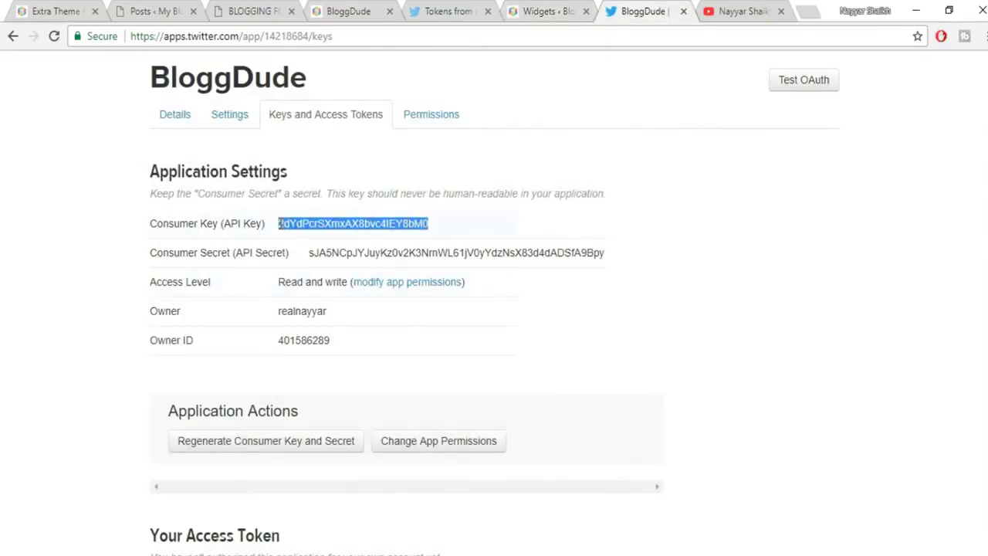
pyautogui.click(516, 10)
pyautogui.click(570, 291)
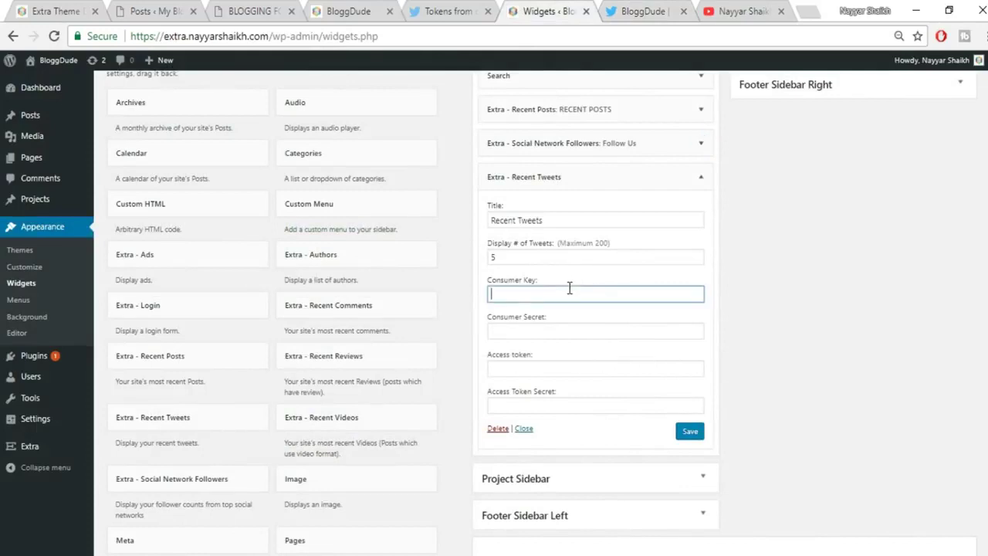
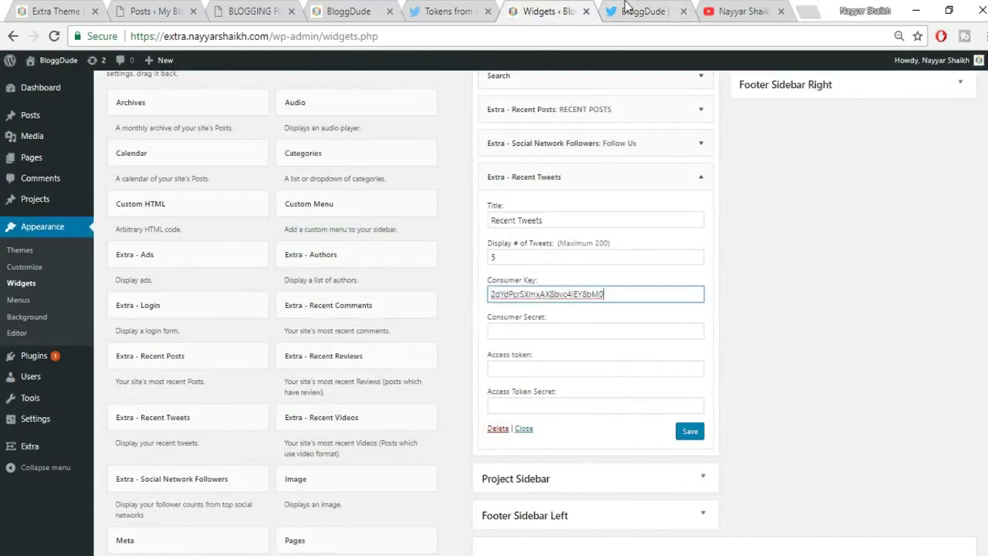
# Step: Paste the Twitter app's Consumer Secret into the widget's Consumer Secret field
pyautogui.click(626, 8)
pyautogui.moveTo(604, 253); pyautogui.dragTo(309, 257)
pyautogui.hotkey('ctrl', 'c')
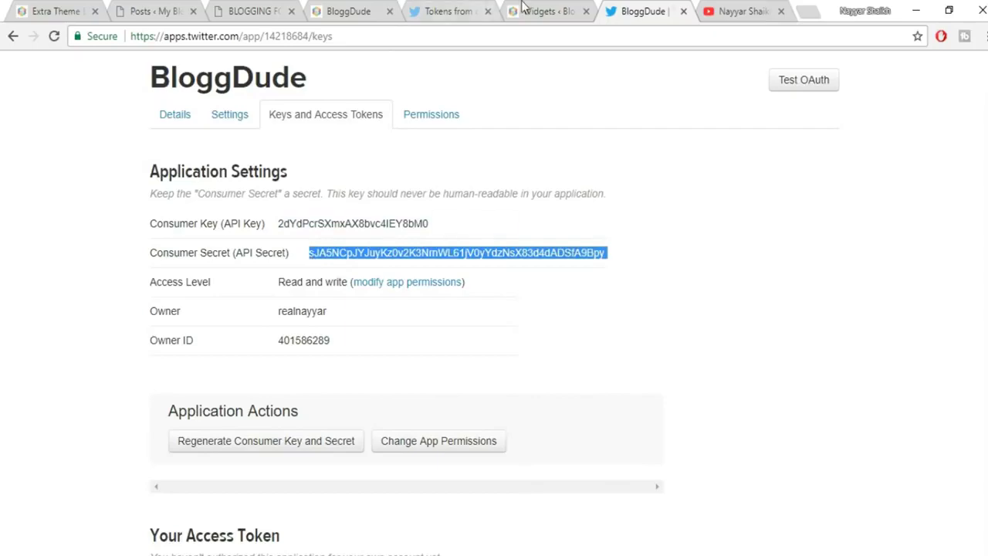
pyautogui.click(525, 8)
pyautogui.press('Tab')
pyautogui.hotkey('ctrl', 'v')
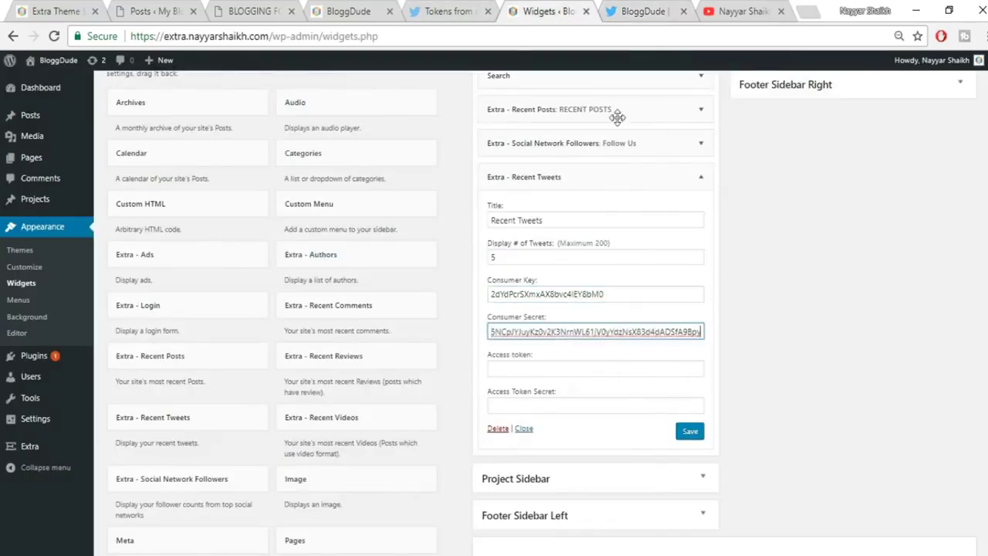
pyautogui.hotkey('ctrl', 'Tab')
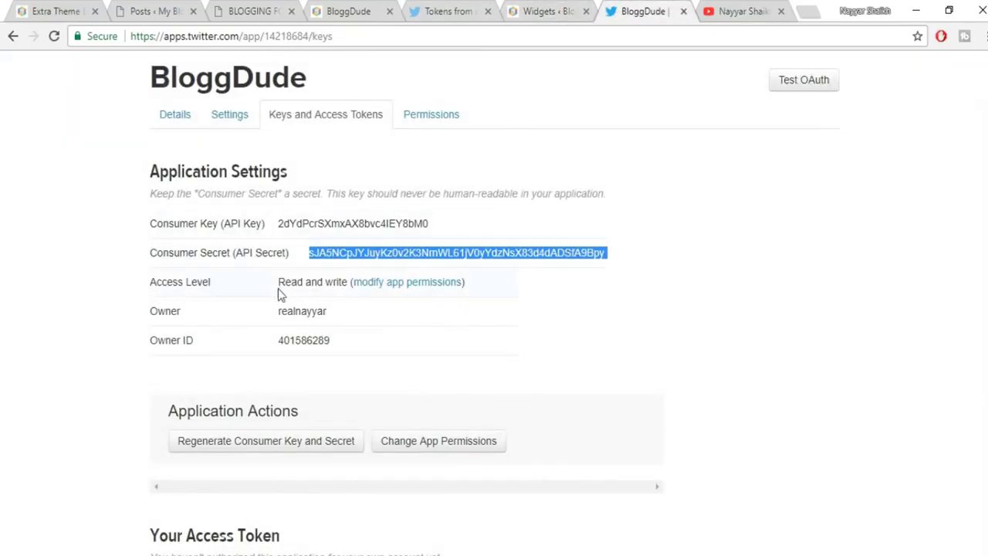
pyautogui.click(280, 293)
pyautogui.scroll(-3, 357, 366)
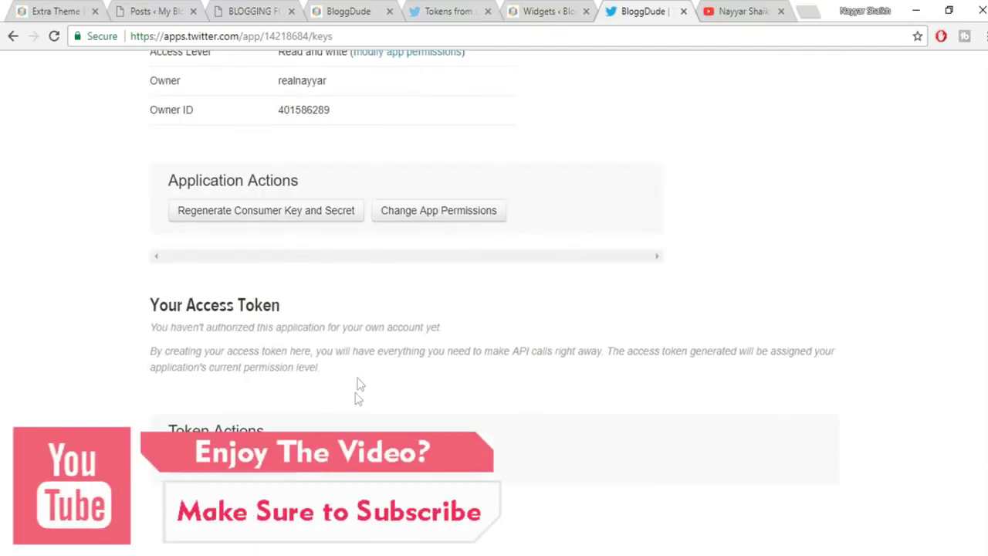
pyautogui.scroll(-1, 357, 389)
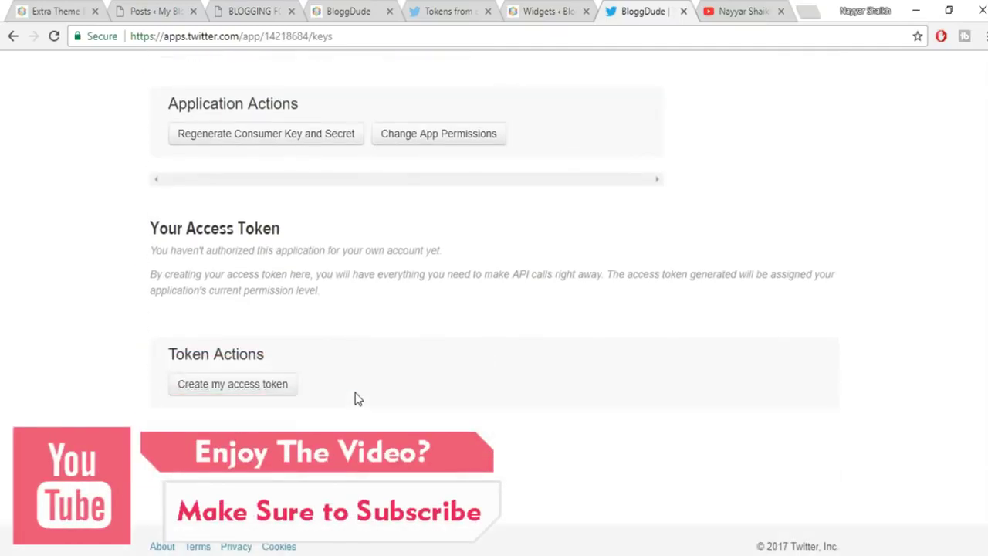
# Step: Create the access token and paste it into the widget's Access Token field
pyautogui.click(226, 388)
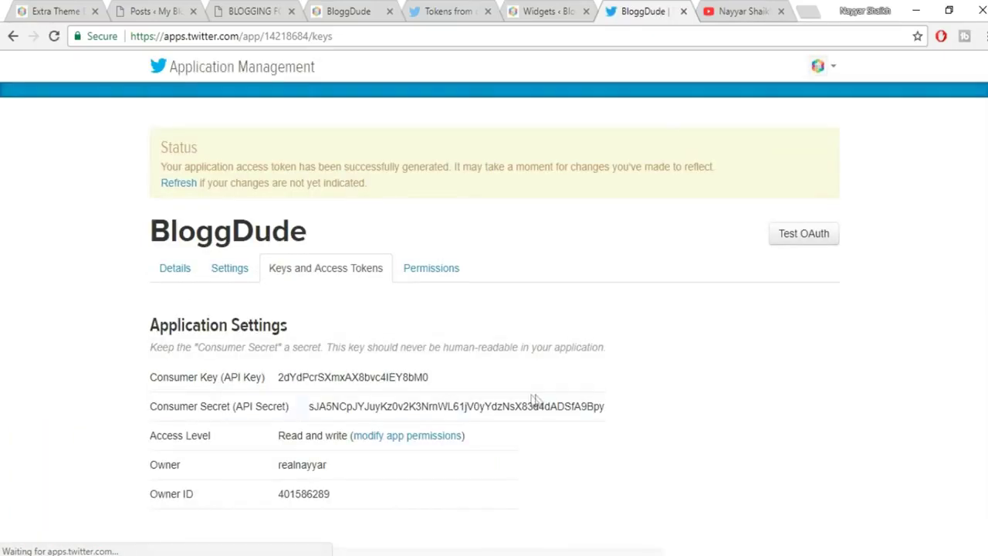
pyautogui.scroll(-5, 324, 391)
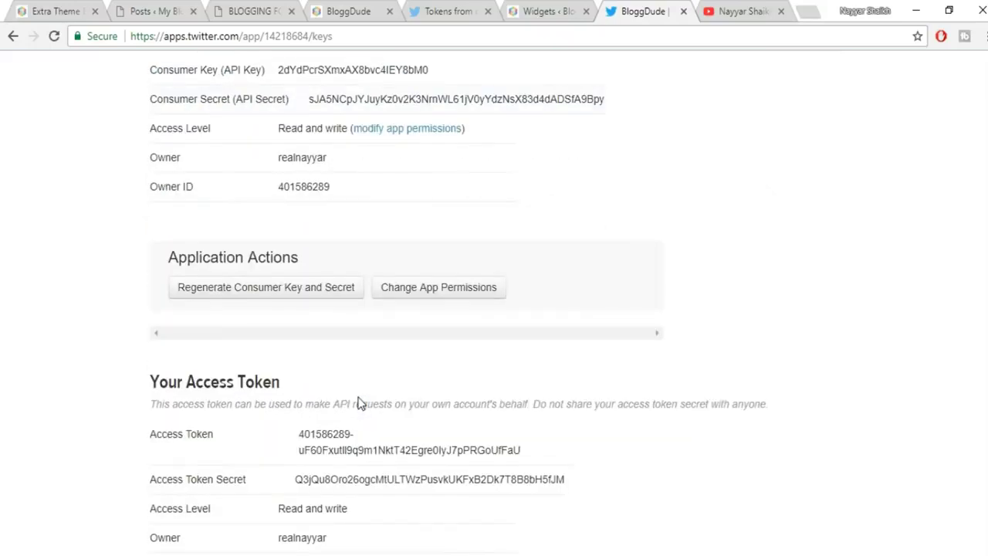
pyautogui.moveTo(299, 359); pyautogui.dragTo(533, 376)
pyautogui.hotkey('ctrl', 'c')
pyautogui.click(562, 9)
pyautogui.click(562, 371)
pyautogui.hotkey('ctrl', 'v')
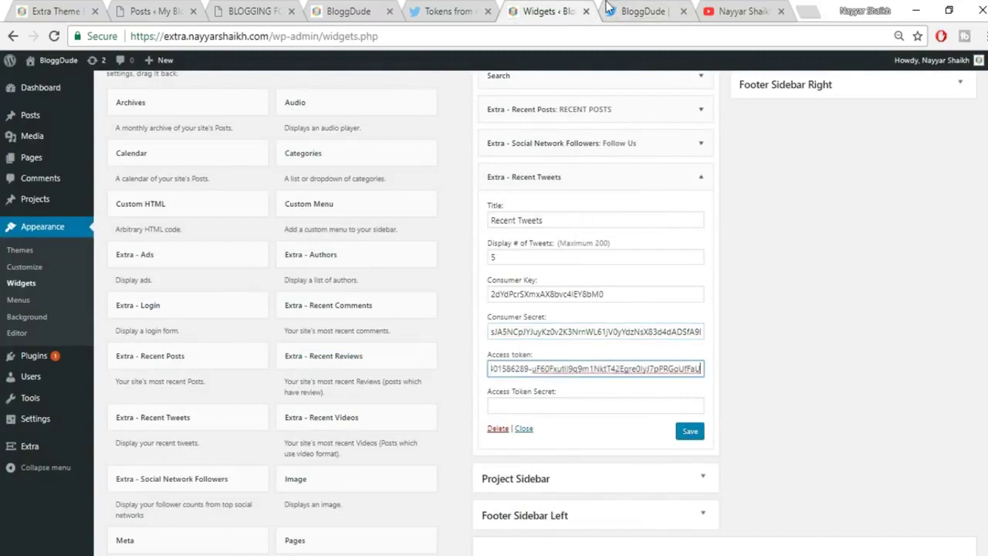
# Step: Paste the Access Token Secret into the widget and save Recent Tweets
pyautogui.click(608, 8)
pyautogui.moveTo(298, 403); pyautogui.dragTo(585, 409)
pyautogui.hotkey('ctrl', 'c')
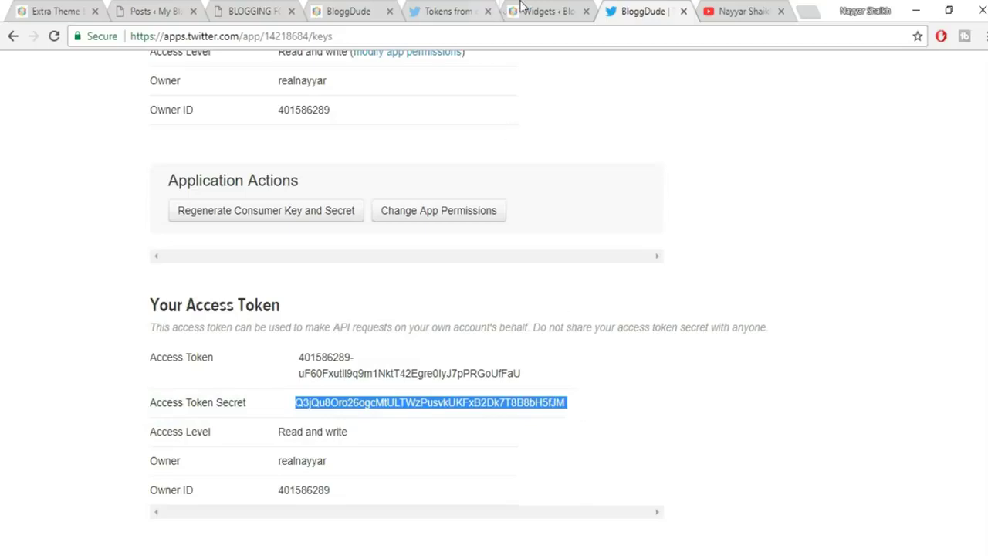
pyautogui.click(524, 9)
pyautogui.click(524, 405)
pyautogui.hotkey('ctrl', 'v')
pyautogui.click(693, 432)
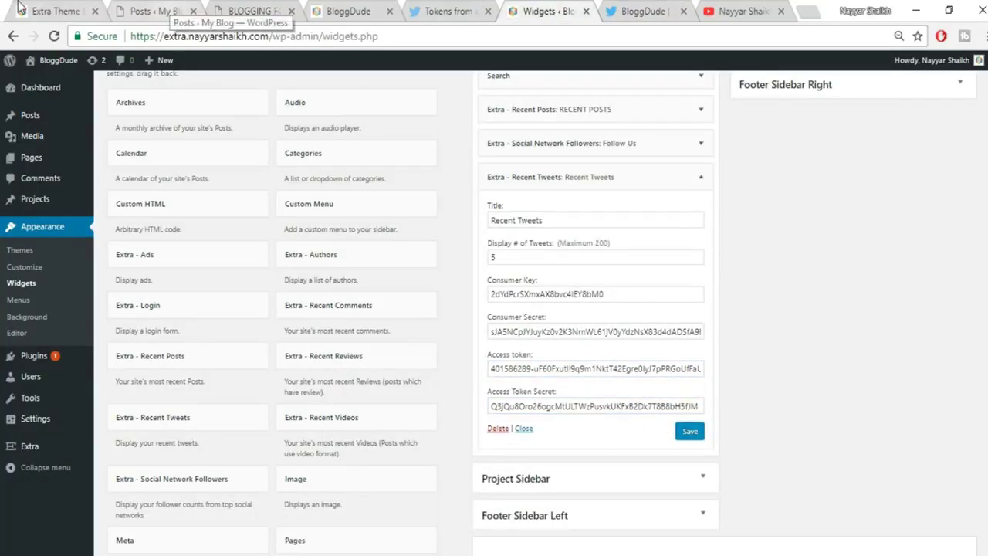
pyautogui.click(54, 11)
# Step: Check the front page's tweets feed, then close the Twitter app, YouTube and token guide tabs
pyautogui.scroll(-3, 852, 370)
pyautogui.scroll(-3, 856, 377)
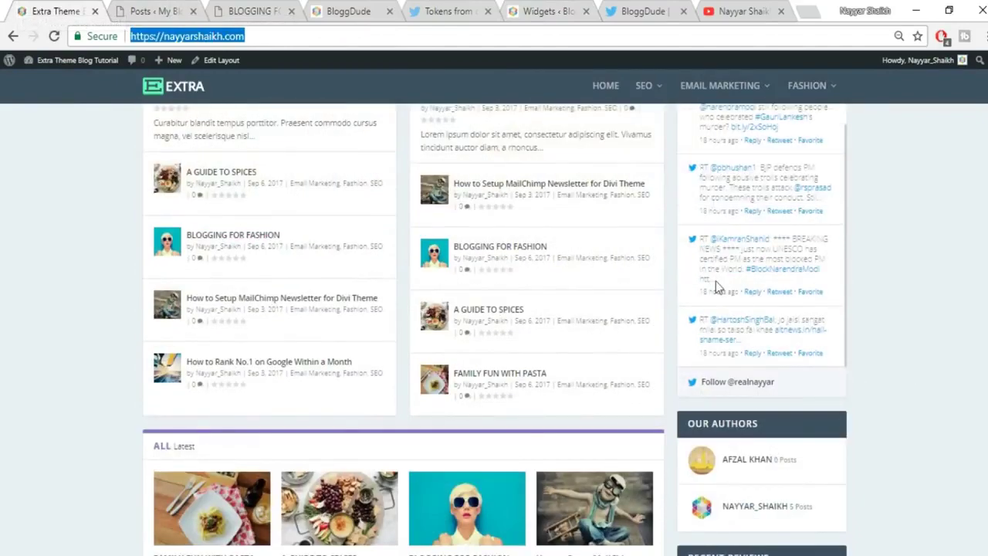
pyautogui.scroll(-2, 932, 430)
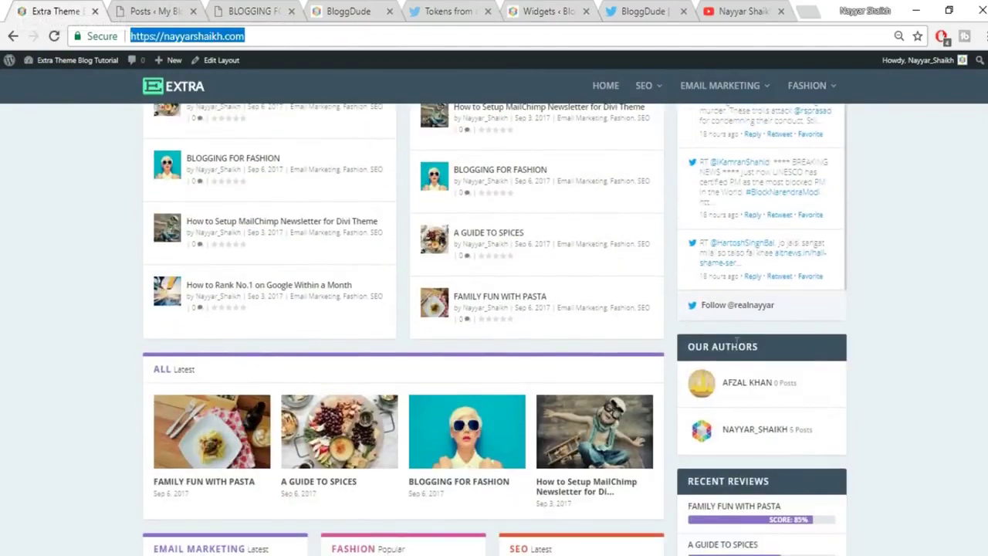
pyautogui.click(571, 9)
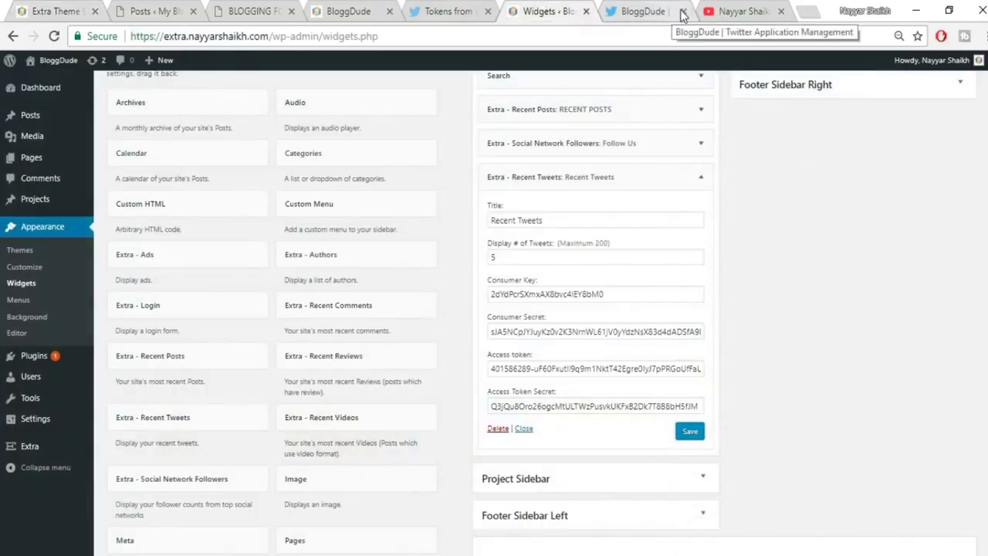
pyautogui.click(682, 13)
pyautogui.click(684, 13)
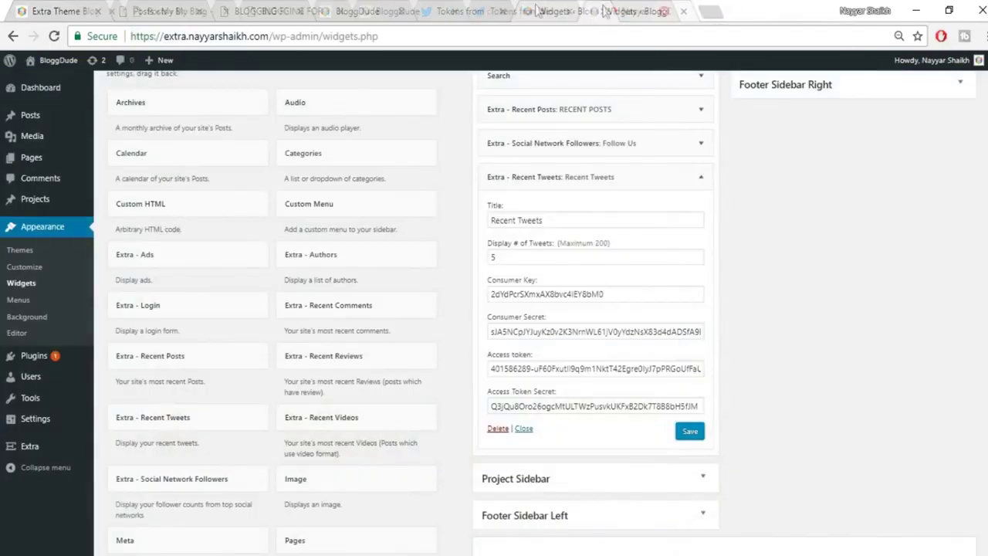
pyautogui.click(568, 11)
pyautogui.scroll(1, 685, 251)
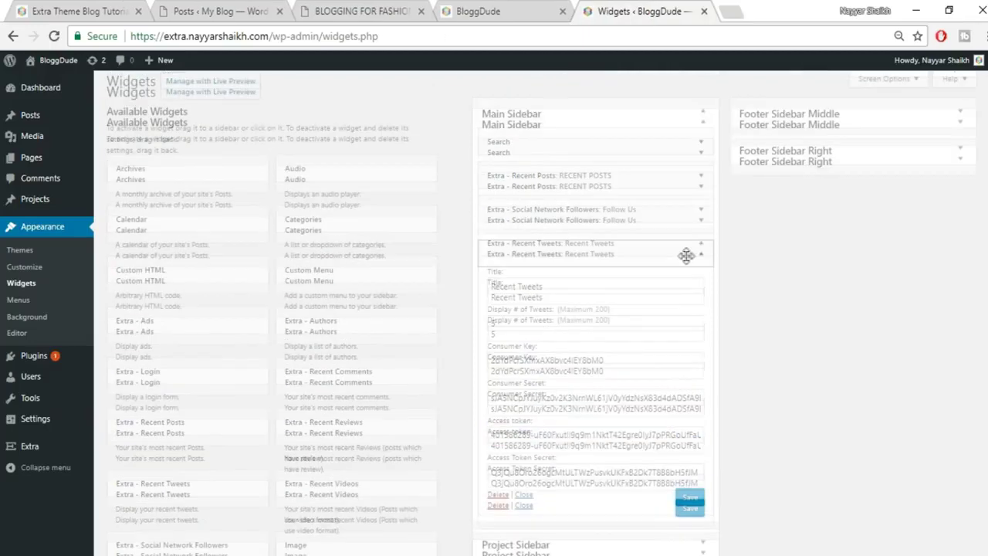
# Step: Collapse Recent Tweets, then add and save an Extra - Authors widget titled Our Authors
pyautogui.click(700, 253)
pyautogui.scroll(-2, 228, 355)
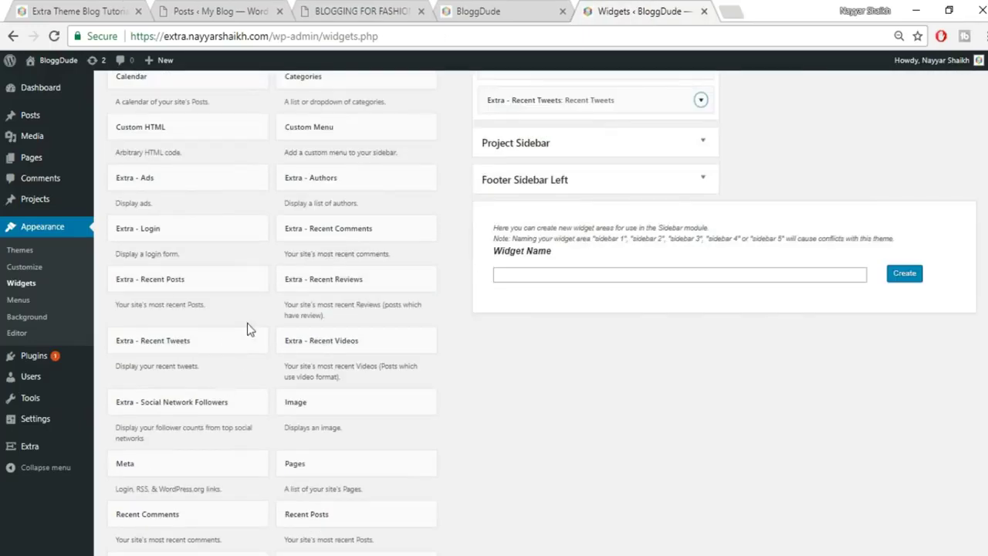
pyautogui.click(357, 185)
pyautogui.click(375, 272)
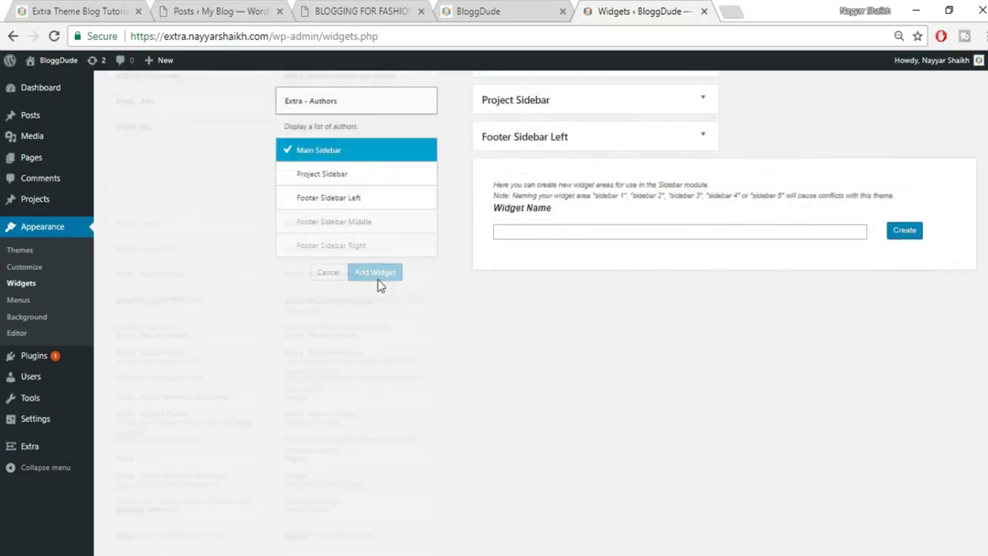
pyautogui.scroll(2, 606, 274)
pyautogui.click(689, 278)
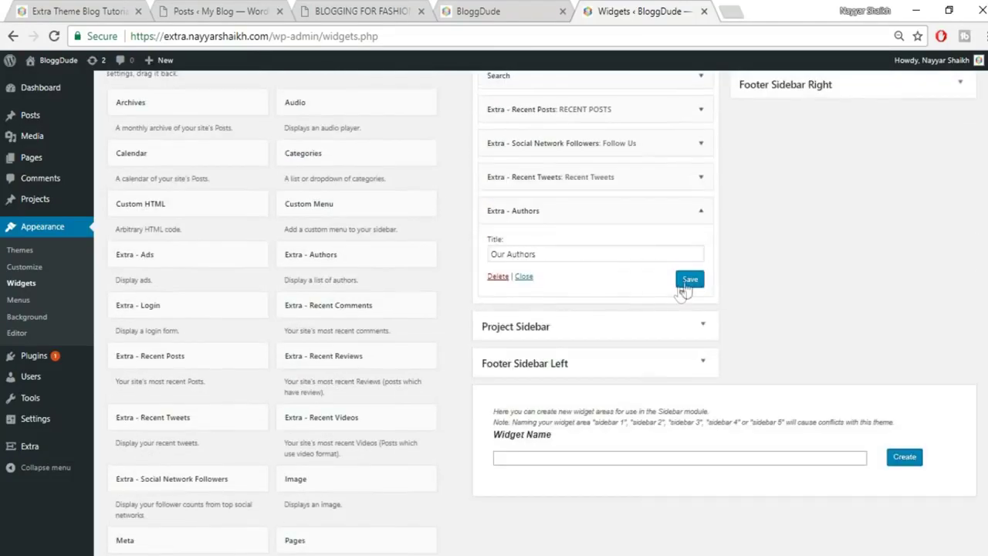
# Step: Compare against the demo site's Our Authors widget, then collapse the widget's settings
pyautogui.click(6, 4)
pyautogui.click(79, 4)
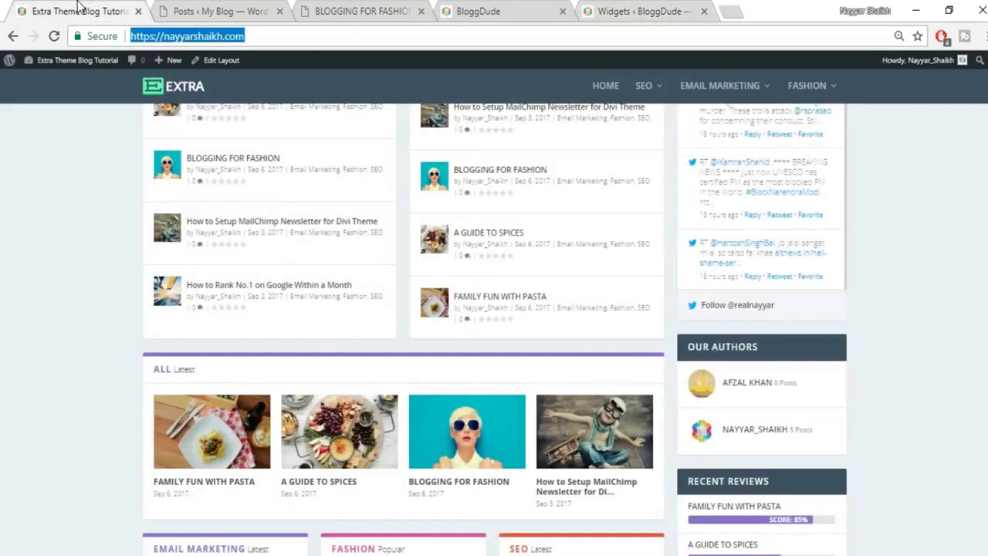
pyautogui.scroll(-3, 888, 337)
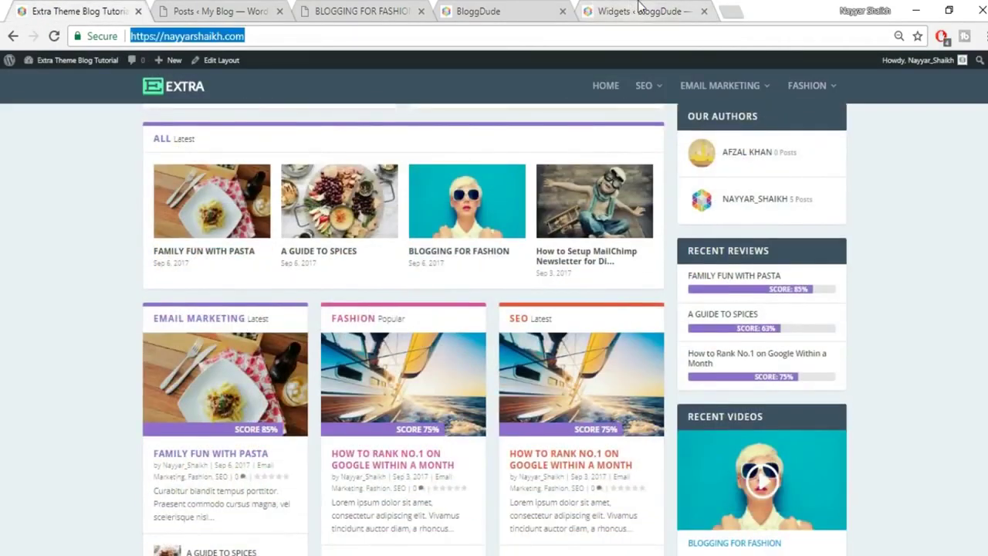
pyautogui.click(634, 12)
pyautogui.click(700, 211)
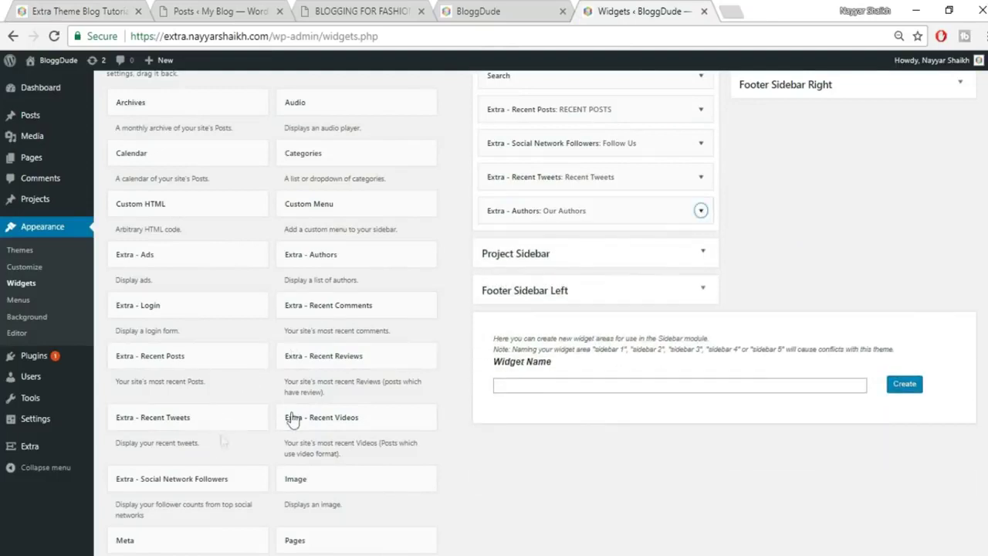
# Step: Add an Extra - Recent Reviews widget titled RECENT REVIEWS showing 5 posts, and save it
pyautogui.click(369, 375)
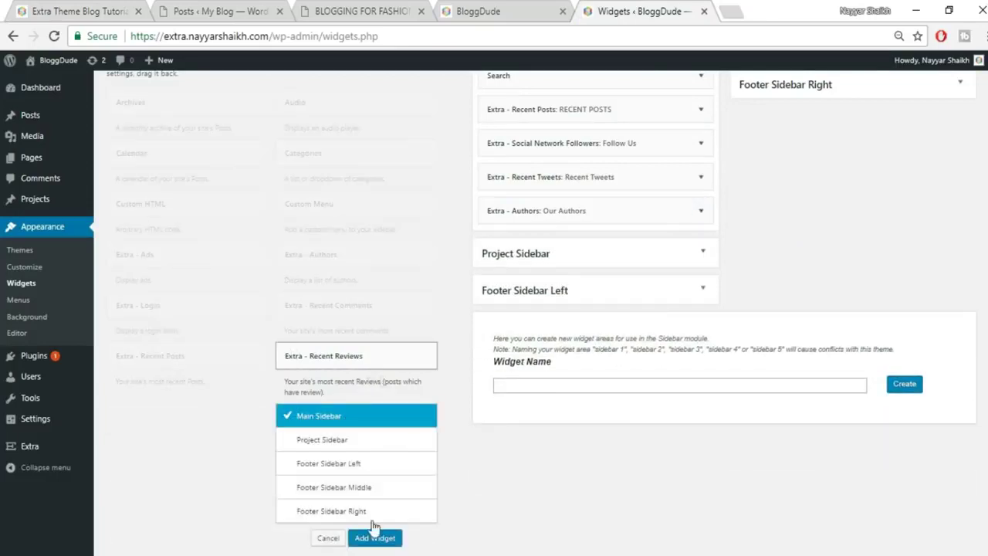
pyautogui.click(375, 537)
pyautogui.click(592, 281)
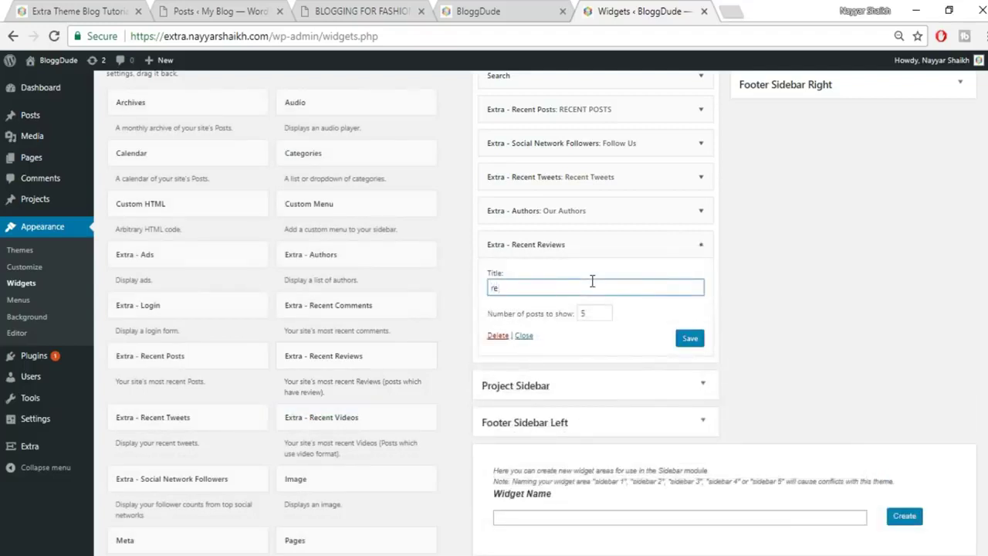
pyautogui.press('Tab')
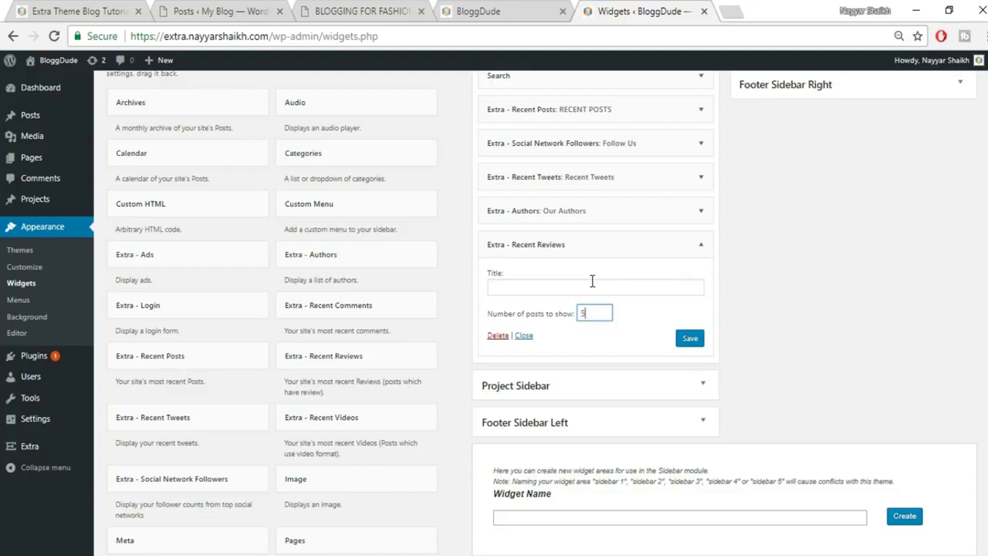
pyautogui.click(592, 283)
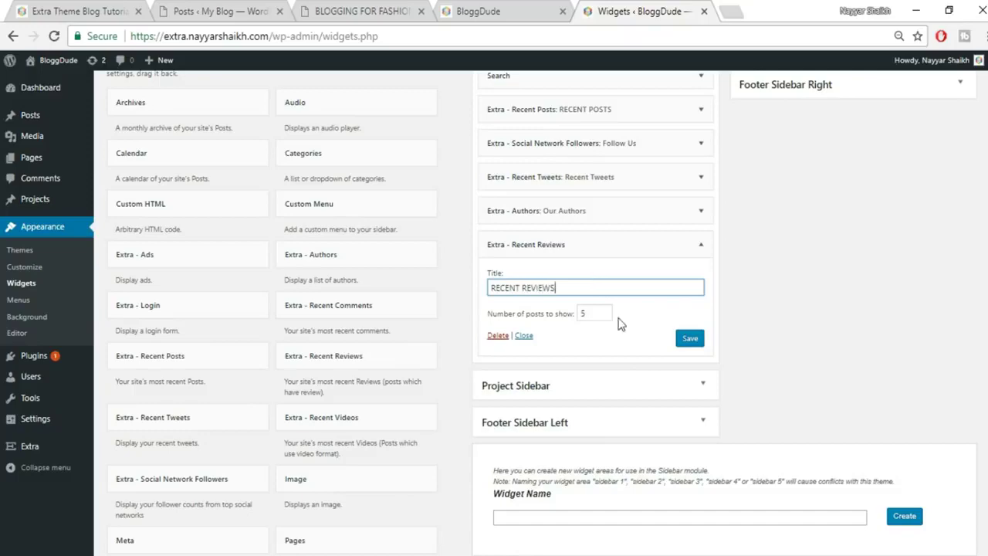
pyautogui.click(692, 343)
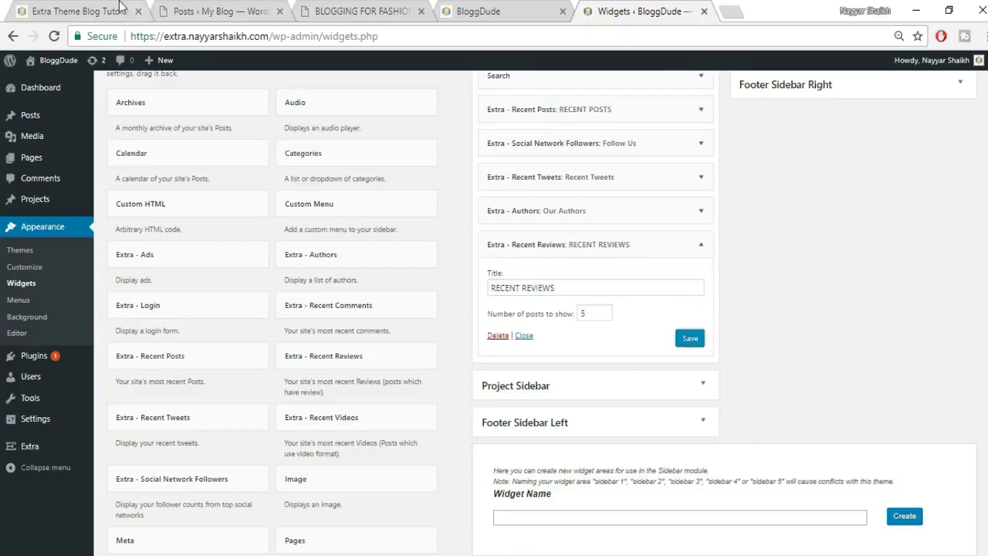
# Step: Compare the demo site's sidebar, then return to the widgets admin page
pyautogui.click(99, 9)
pyautogui.scroll(-3, 761, 372)
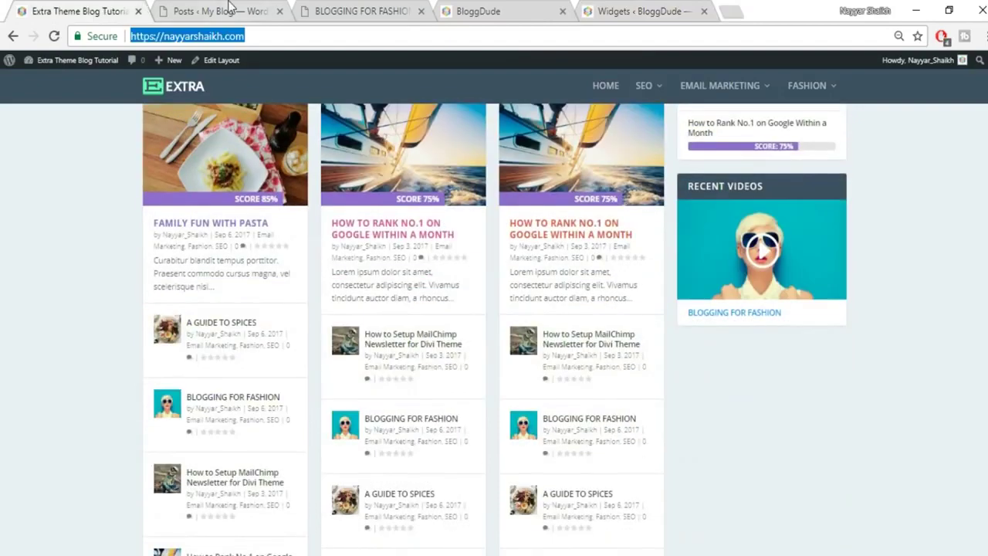
pyautogui.click(229, 10)
pyautogui.click(649, 11)
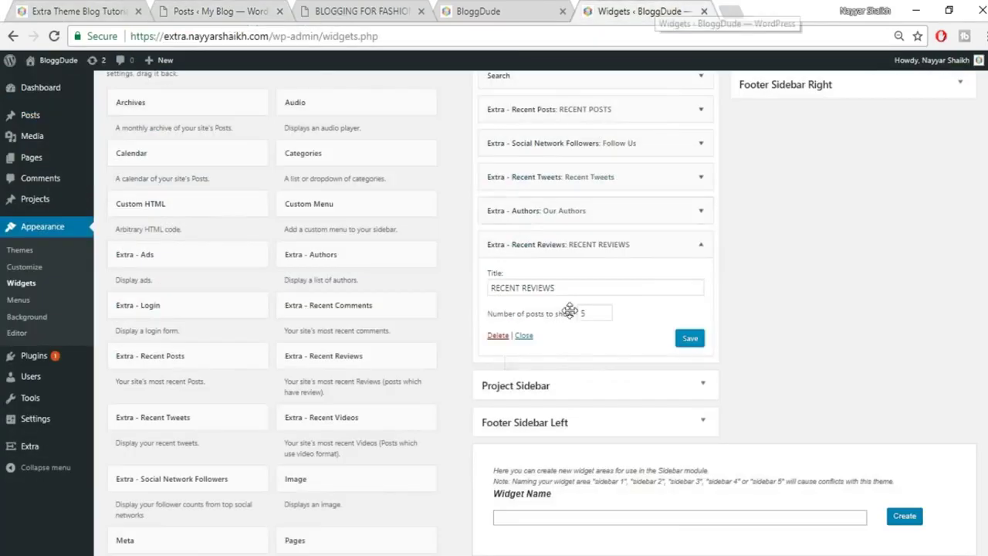
# Step: Save an Extra - Recent Videos widget titled RECENT VIDEO with 1 post, then go to the BloggDude homepage
pyautogui.click(417, 419)
pyautogui.click(388, 453)
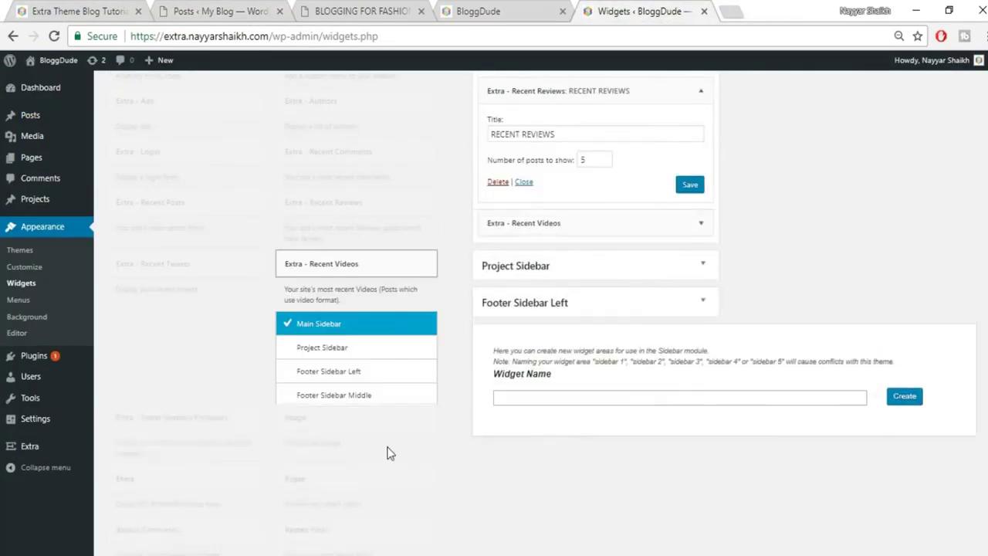
pyautogui.moveTo(600, 291); pyautogui.dragTo(553, 299)
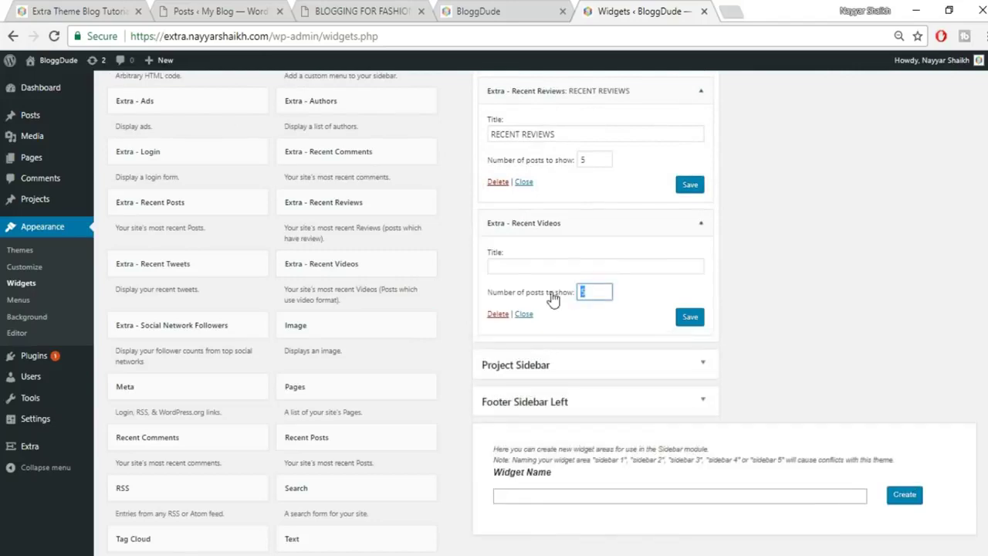
pyautogui.click(561, 265)
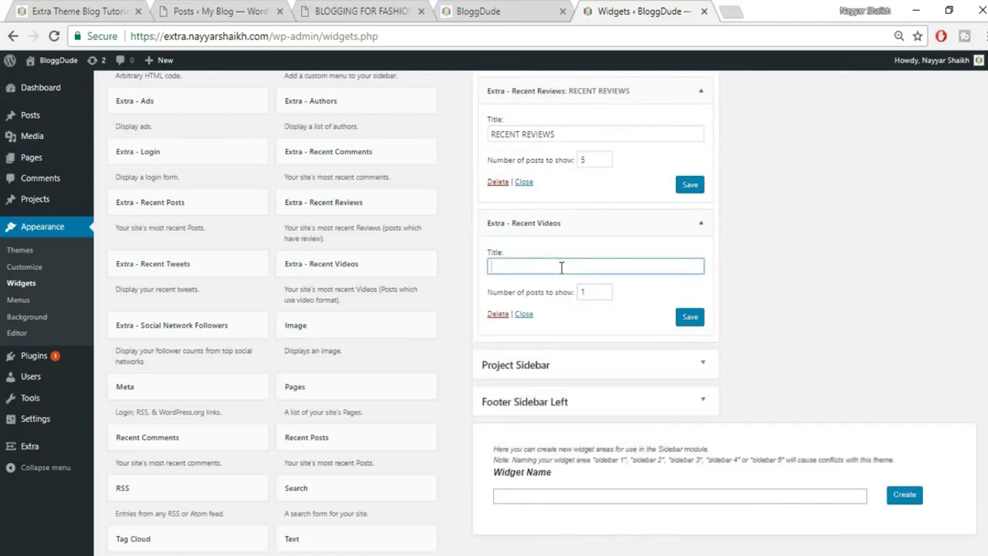
pyautogui.write('RECENT VIDEO')
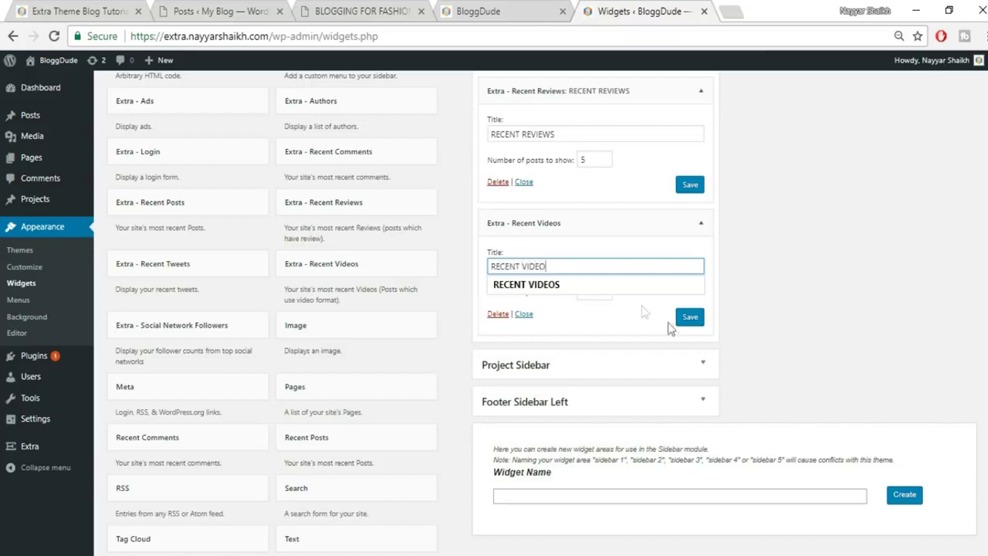
pyautogui.click(677, 317)
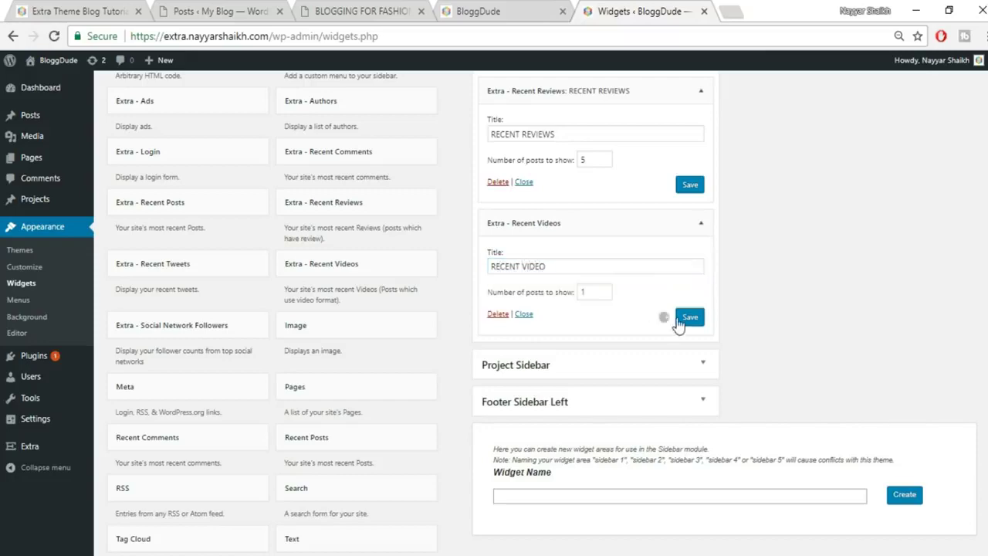
pyautogui.click(529, 8)
pyautogui.click(537, 37)
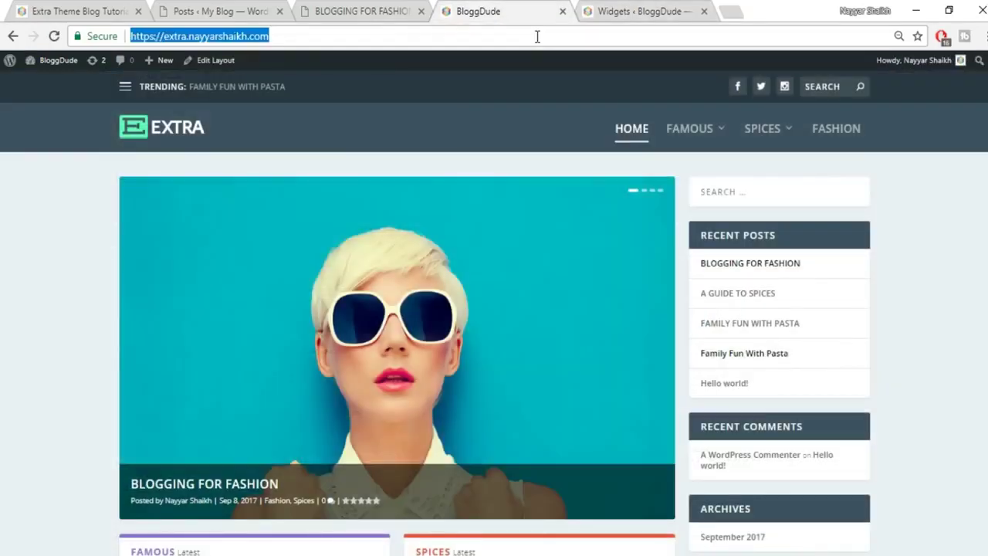
# Step: Reload the BloggDude homepage and check the sidebar for the Authors, Reviews and Video widgets
pyautogui.press('Return')
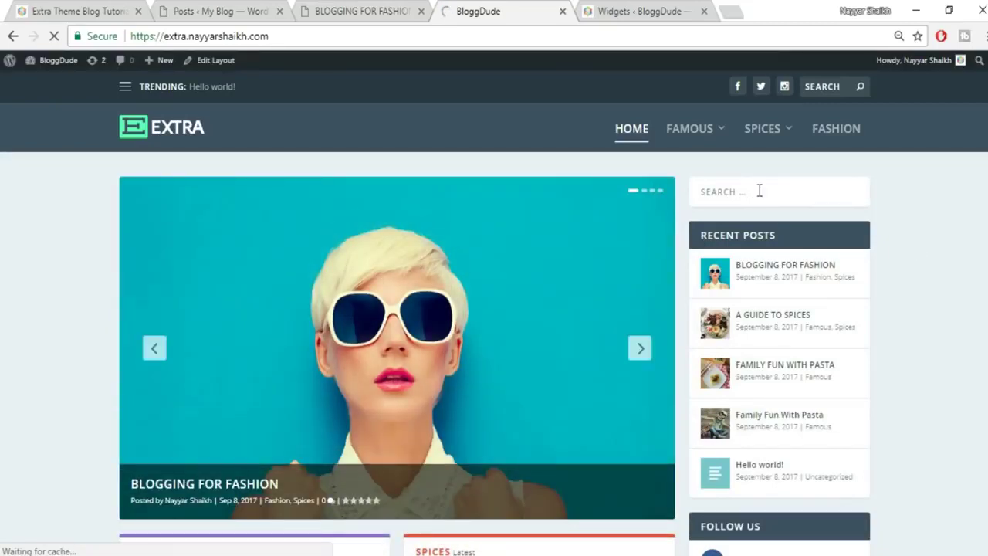
pyautogui.scroll(-2, 805, 371)
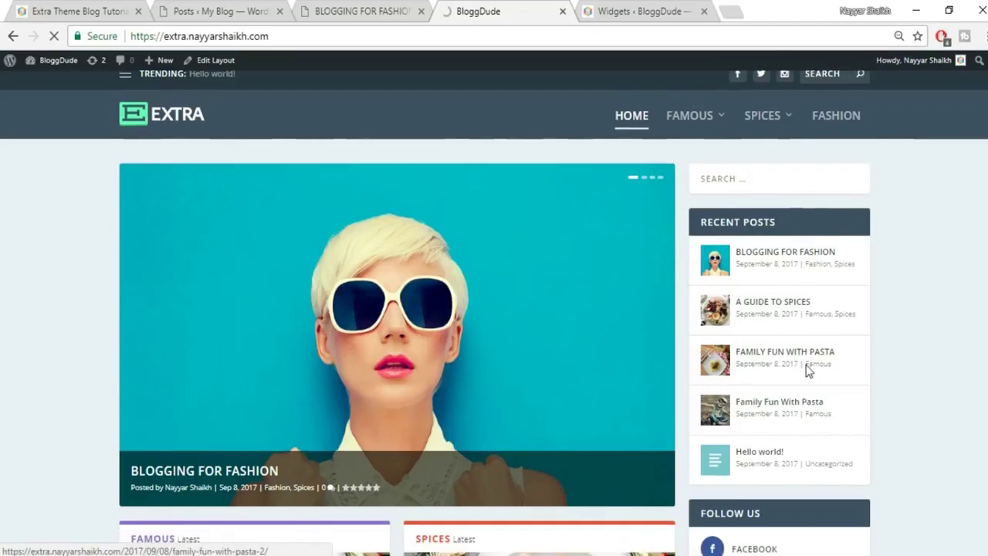
pyautogui.scroll(-3, 789, 359)
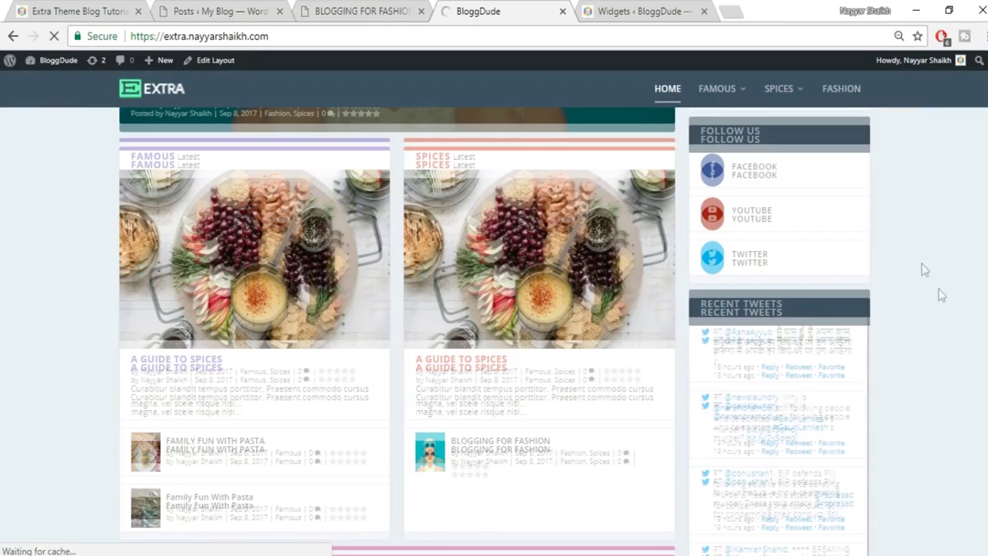
pyautogui.scroll(-2, 877, 309)
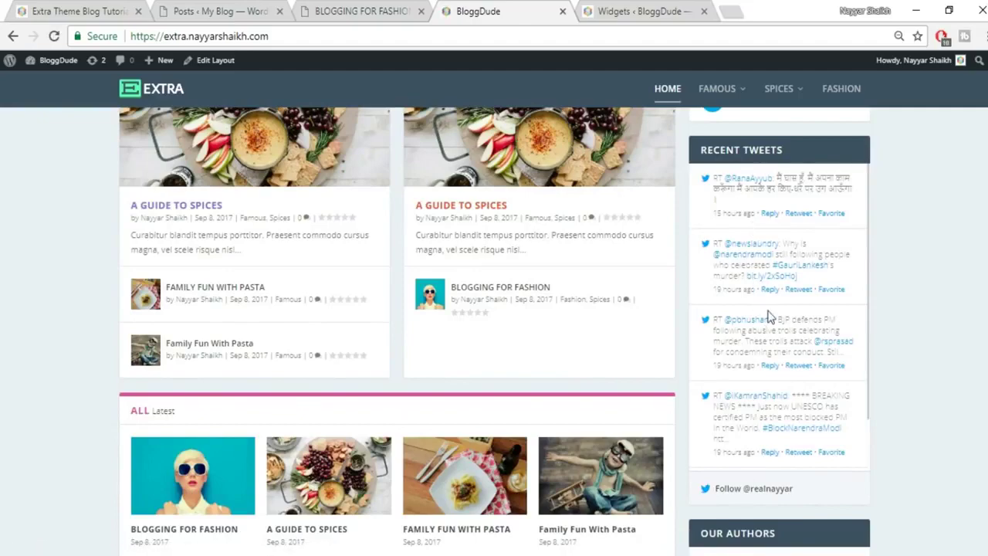
pyautogui.scroll(-1, 778, 362)
pyautogui.scroll(-3, 782, 368)
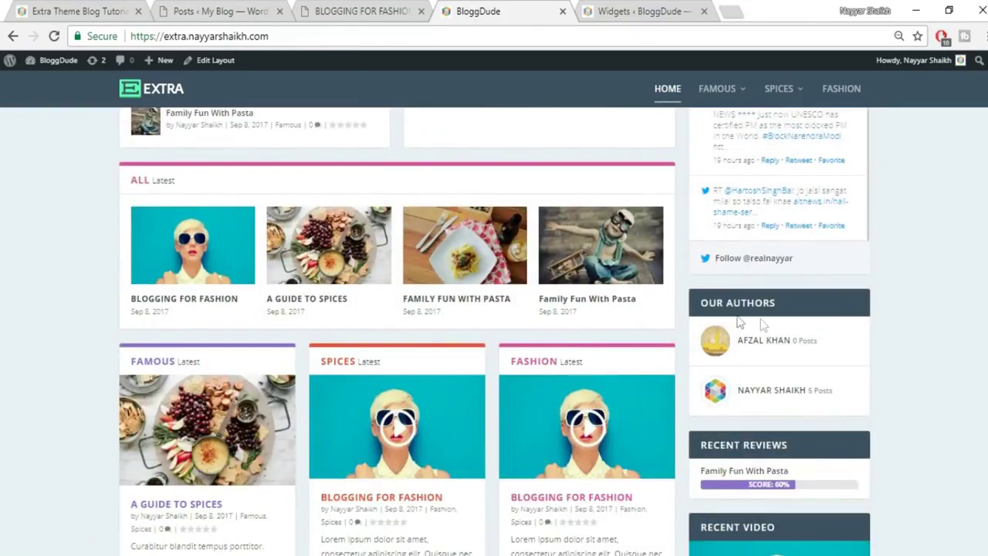
pyautogui.scroll(-2, 790, 393)
pyautogui.scroll(-1, 882, 378)
pyautogui.scroll(10, 949, 375)
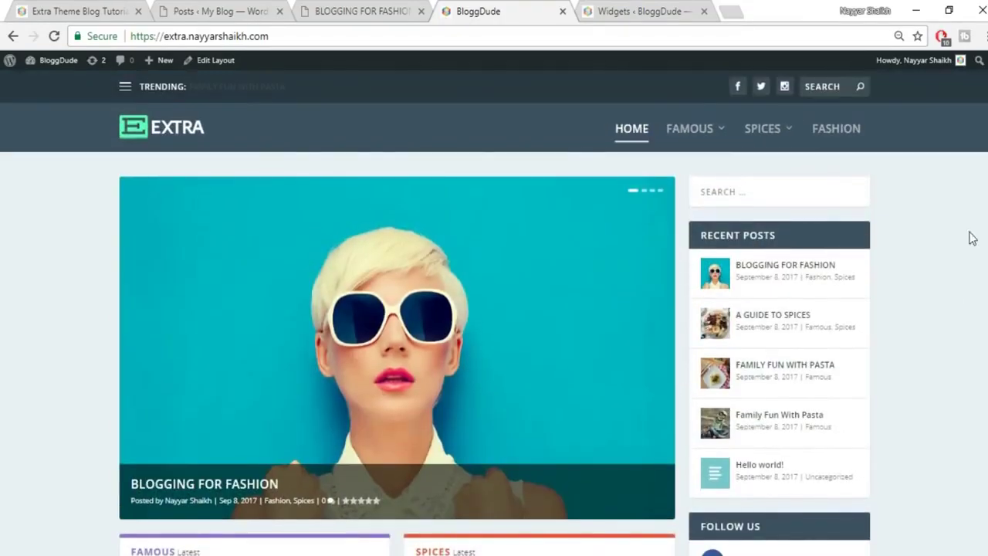
pyautogui.scroll(-8, 970, 236)
pyautogui.scroll(-4, 494, 332)
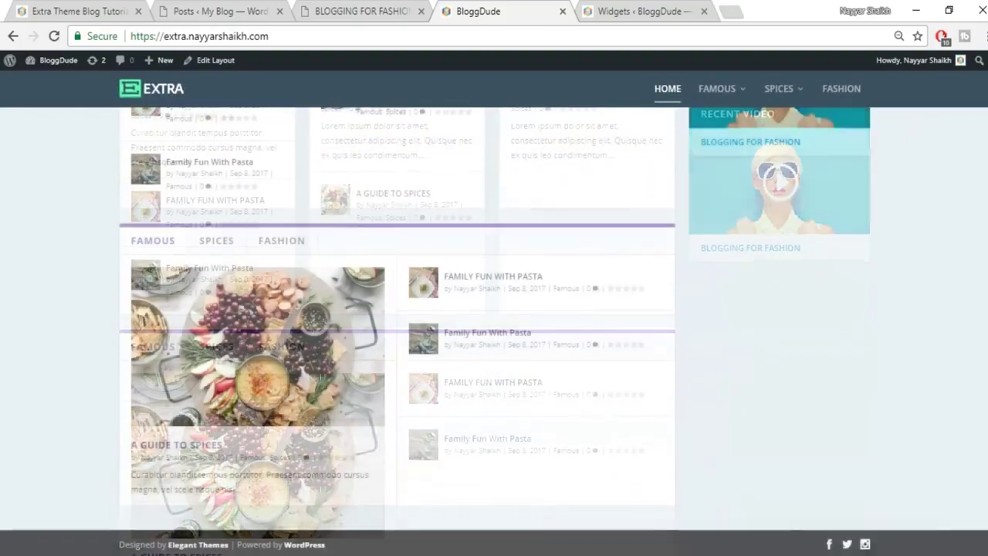
pyautogui.scroll(10, 494, 332)
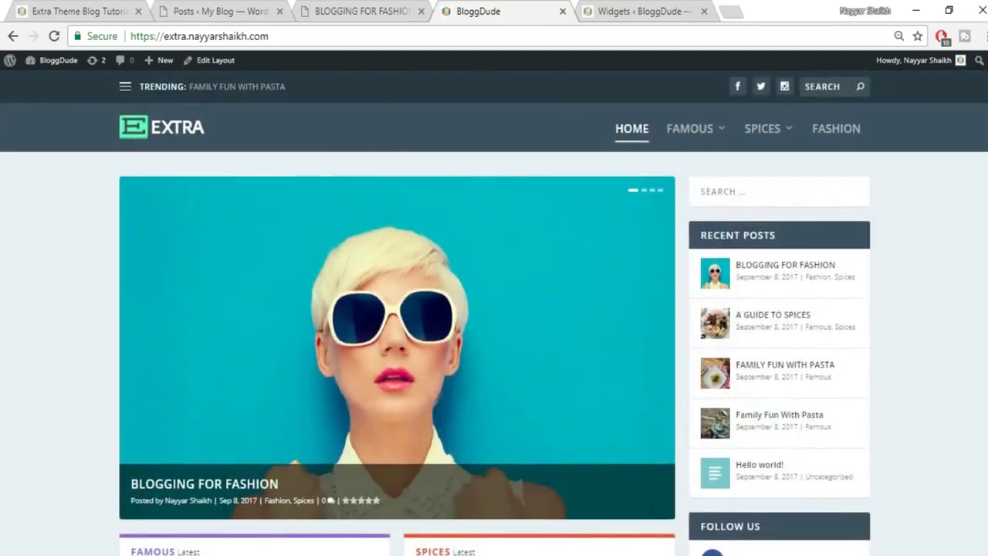